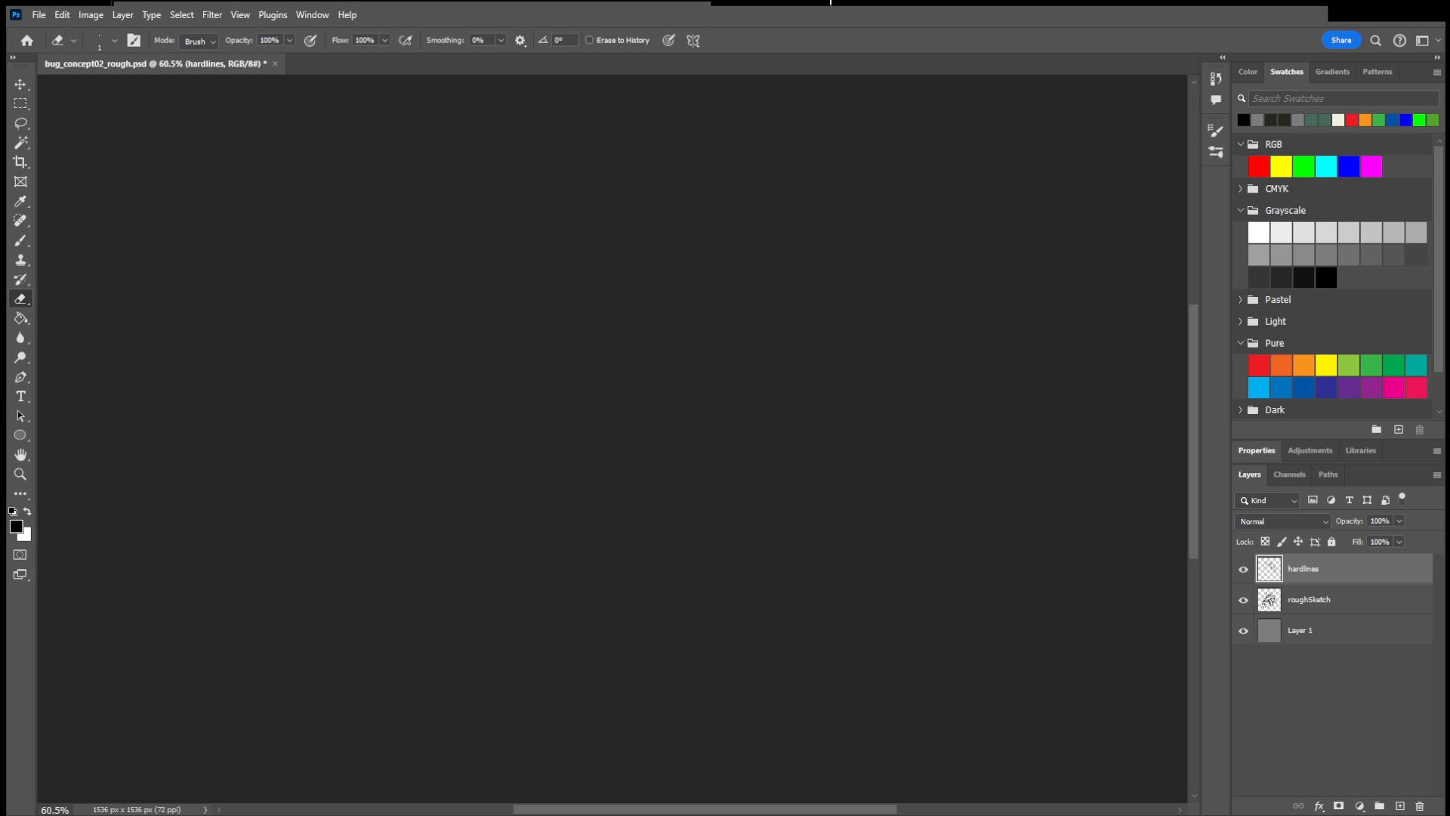
{"action": "scroll", "coordinate": [831, 302], "scroll_direction": "down", "scroll_amount": 3}
{"action": "scroll", "coordinate": [755, 400], "scroll_direction": "up", "scroll_amount": 3}
{"action": "mouse_move", "coordinate": [934, 356]}
{"action": "left_mouse_down"}
{"action": "mouse_move", "coordinate": [888, 408]}
{"action": "mouse_move", "coordinate": [845, 408]}
{"action": "mouse_move", "coordinate": [809, 348]}
{"action": "mouse_move", "coordinate": [702, 366]}
{"action": "mouse_move", "coordinate": [887, 512]}
{"action": "mouse_move", "coordinate": [764, 372]}
{"action": "mouse_move", "coordinate": [801, 513]}
{"action": "mouse_move", "coordinate": [826, 356]}
{"action": "mouse_move", "coordinate": [838, 405]}
{"action": "mouse_move", "coordinate": [939, 360]}
{"action": "left_mouse_up"}
{"action": "scroll", "coordinate": [551, 347], "scroll_direction": "down", "scroll_amount": 3}
{"action": "left_click_drag", "start_coordinate": [743, 364], "coordinate": [637, 369]}
{"action": "left_click_drag", "start_coordinate": [1089, 396], "coordinate": [1174, 404]}
{"action": "scroll", "coordinate": [1194, 396], "scroll_direction": "down", "scroll_amount": 1}
{"action": "scroll", "coordinate": [1178, 393], "scroll_direction": "up", "scroll_amount": 3}
{"action": "mouse_move", "coordinate": [866, 809]}
{"action": "left_mouse_down"}
{"action": "mouse_move", "coordinate": [758, 810]}
{"action": "mouse_move", "coordinate": [878, 810]}
{"action": "left_mouse_up"}
{"action": "mouse_move", "coordinate": [761, 382]}
{"action": "left_mouse_down"}
{"action": "mouse_move", "coordinate": [806, 327]}
{"action": "mouse_move", "coordinate": [977, 340]}
{"action": "mouse_move", "coordinate": [866, 343]}
{"action": "left_mouse_up"}
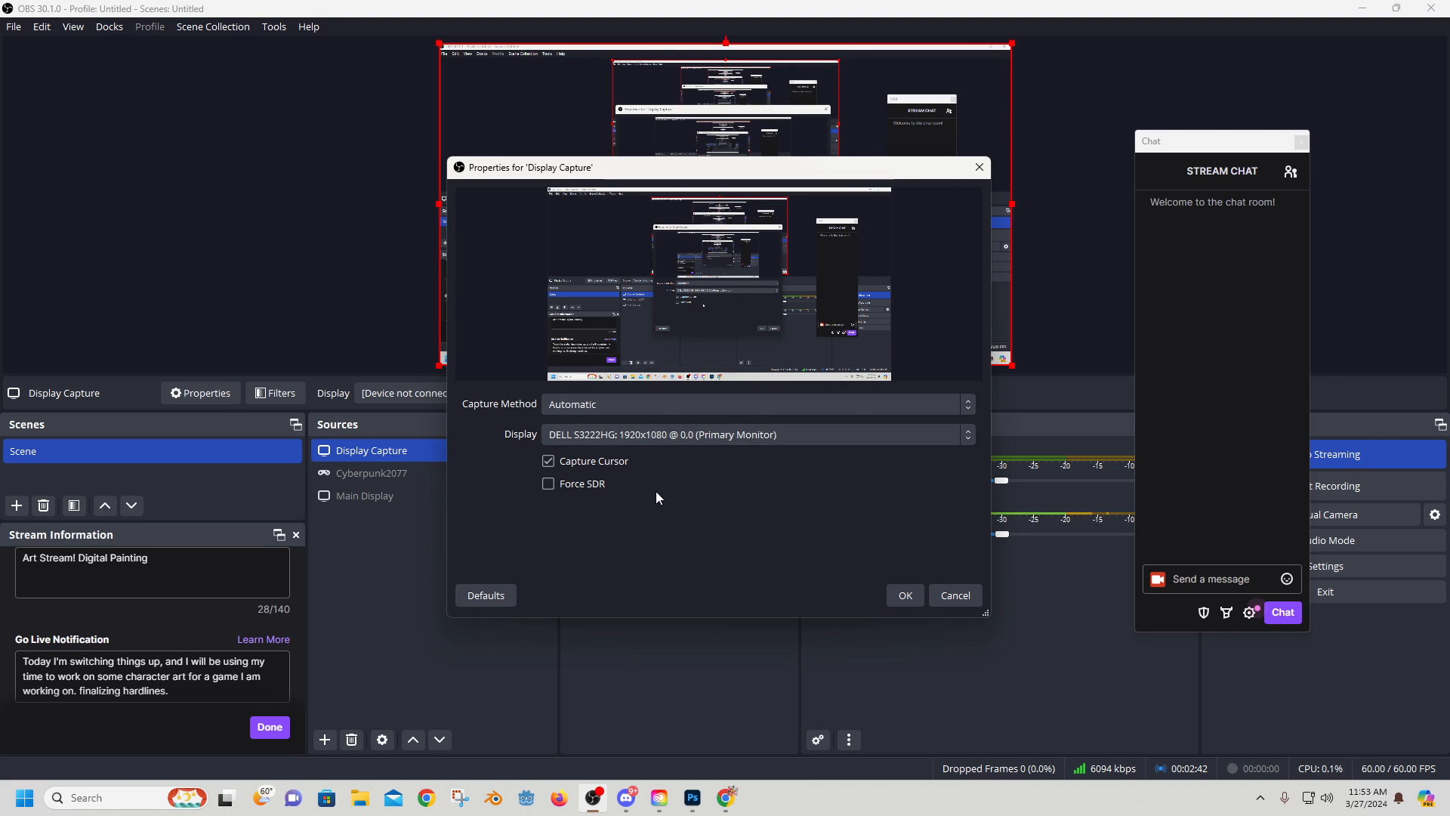
Try the Windows 10 (1903 and up) and DXGI Desktop Duplication capture methods for the Display Capture source, ending on Automatic.
{"action": "left_click", "coordinate": [654, 407]}
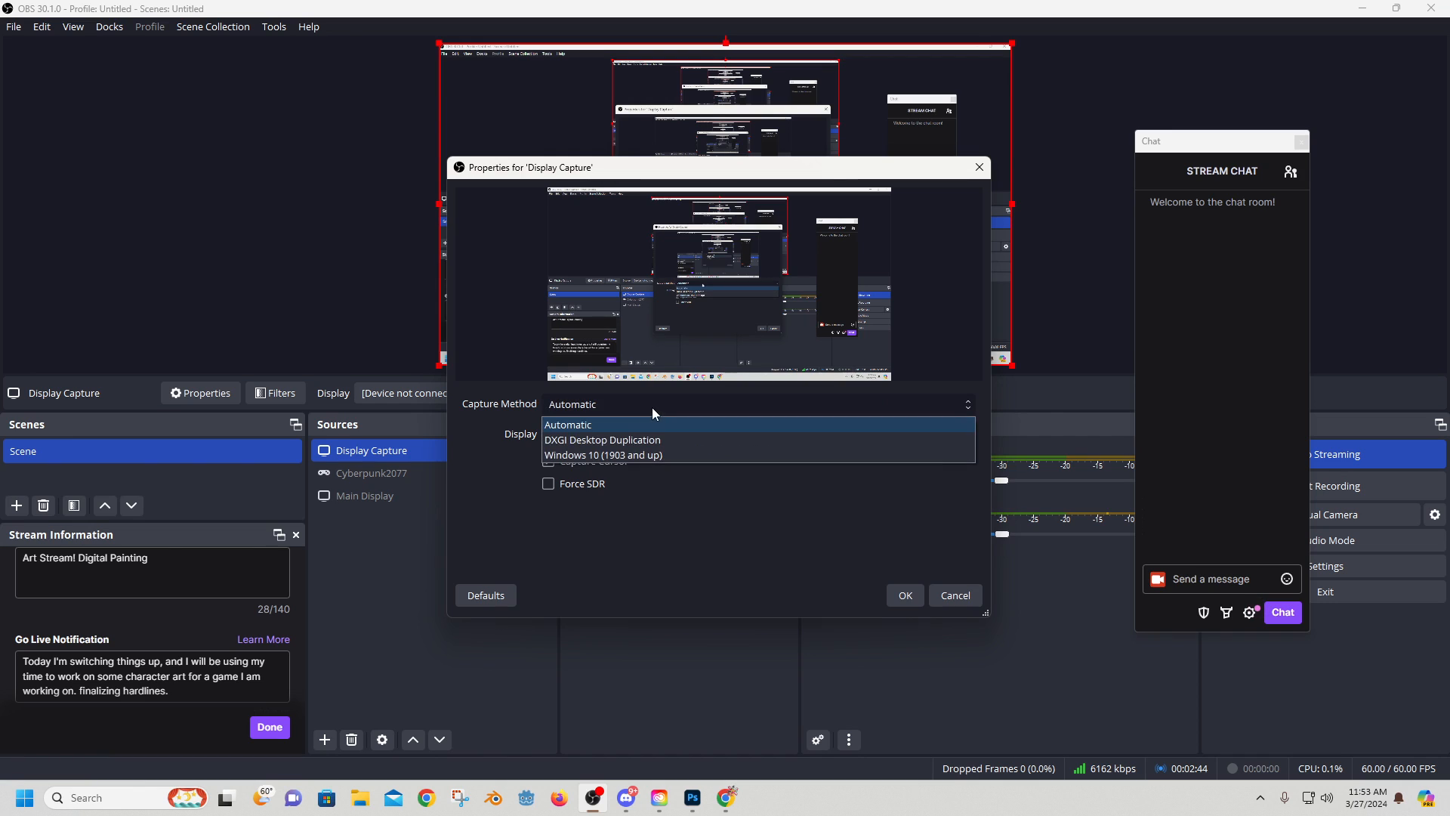
{"action": "left_click", "coordinate": [624, 456]}
{"action": "left_click", "coordinate": [627, 412]}
{"action": "left_click", "coordinate": [589, 441]}
{"action": "left_click", "coordinate": [609, 412]}
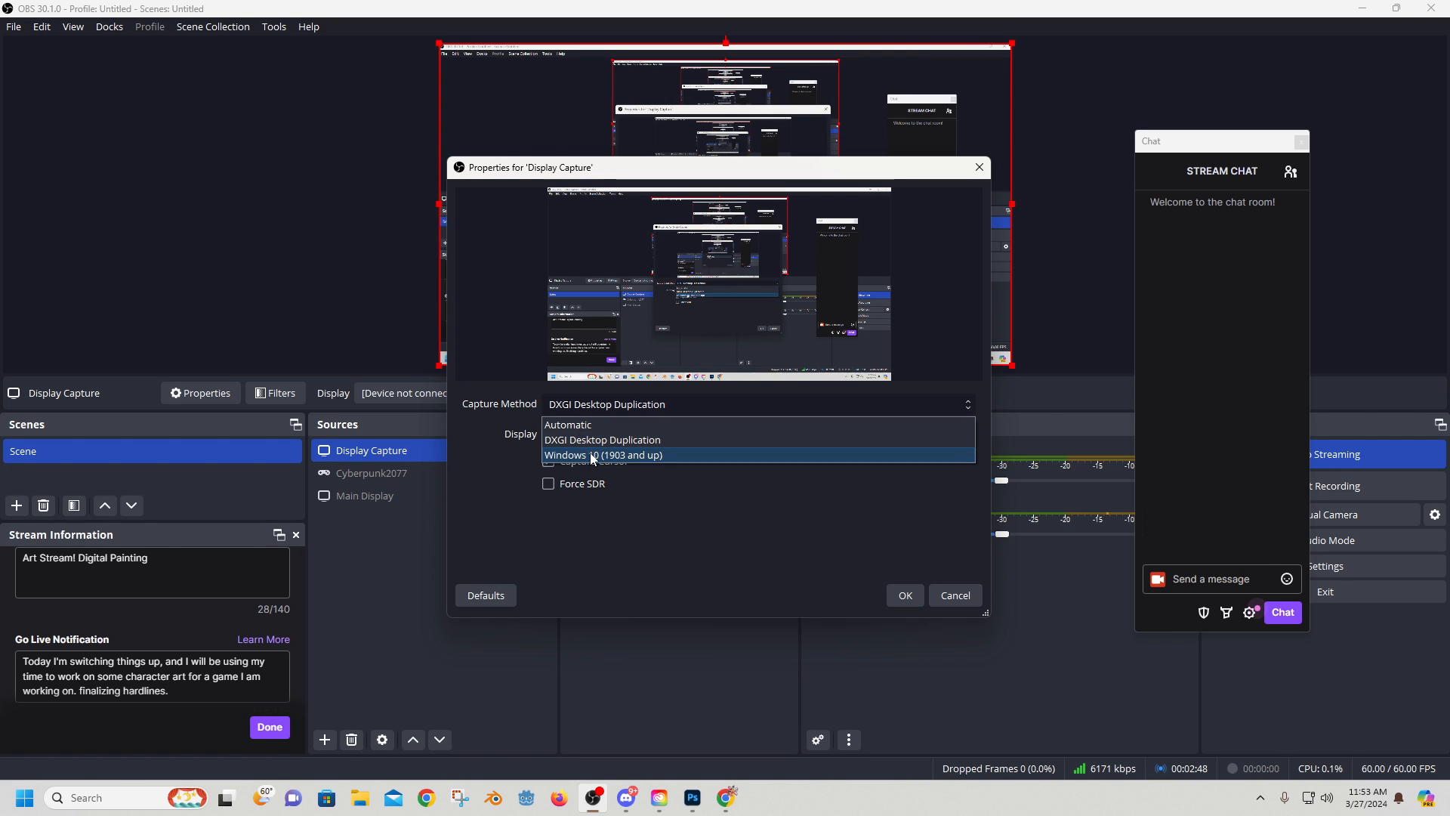
{"action": "left_click", "coordinate": [588, 426]}
Set the Display Capture source to capture the GT-191: 1920x1080 @ -1920,0 display.
{"action": "left_click", "coordinate": [589, 428]}
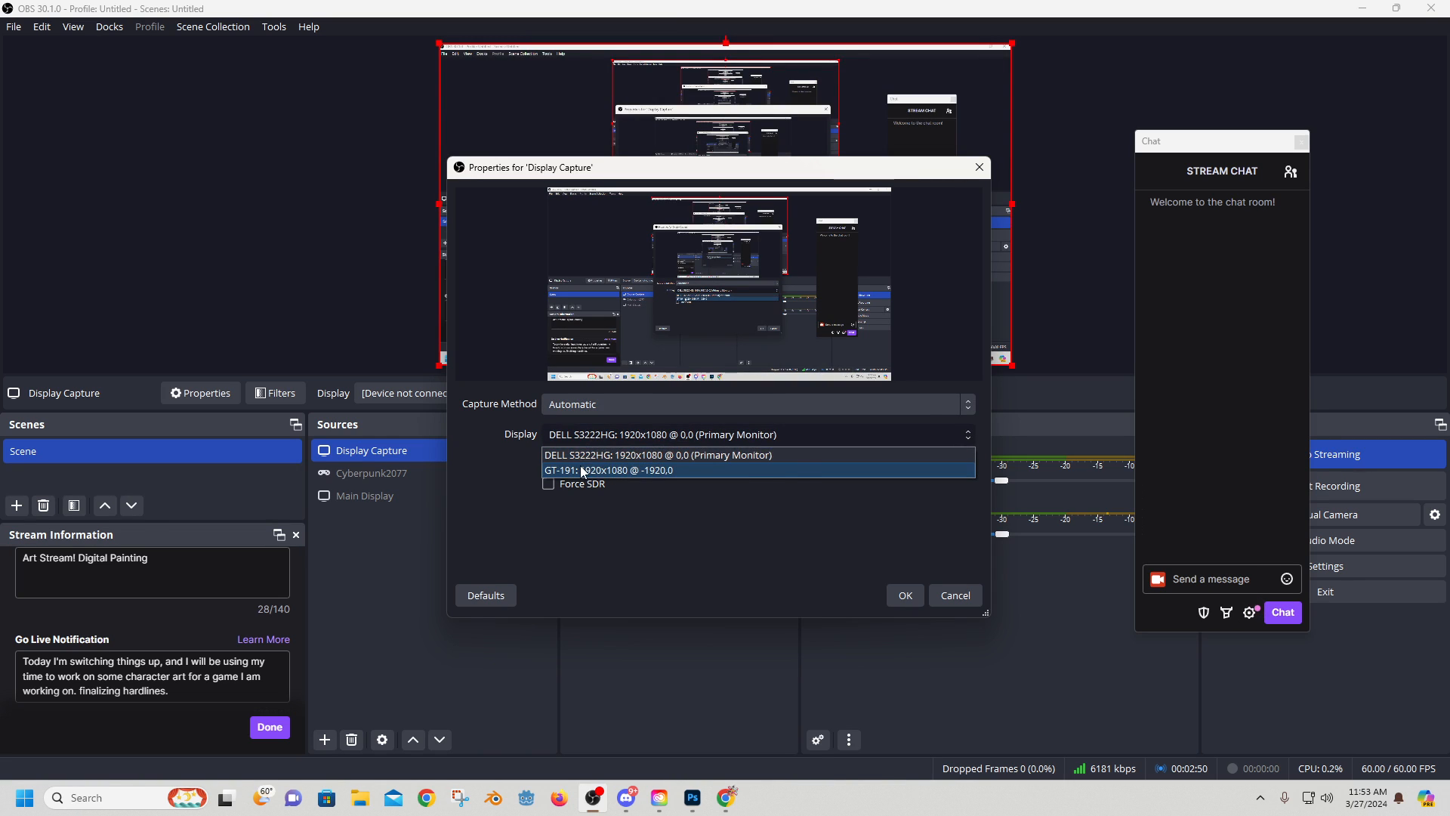
{"action": "left_click", "coordinate": [583, 470]}
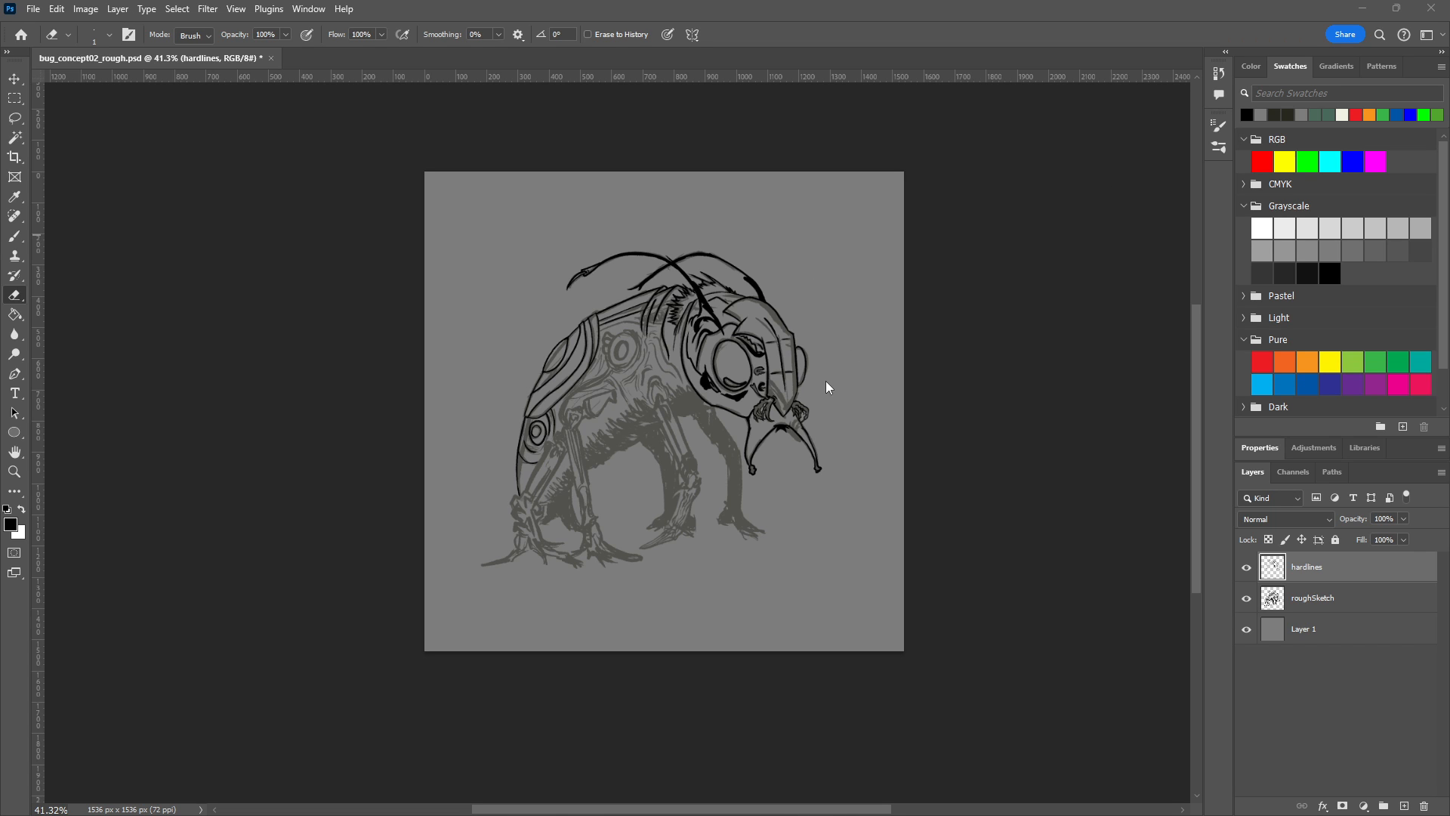
Examine the inked and uninked areas of the bug drawing in bug_concept02_rough.psd, overall and in close-up.
{"action": "key", "text": "ctrl+plus"}
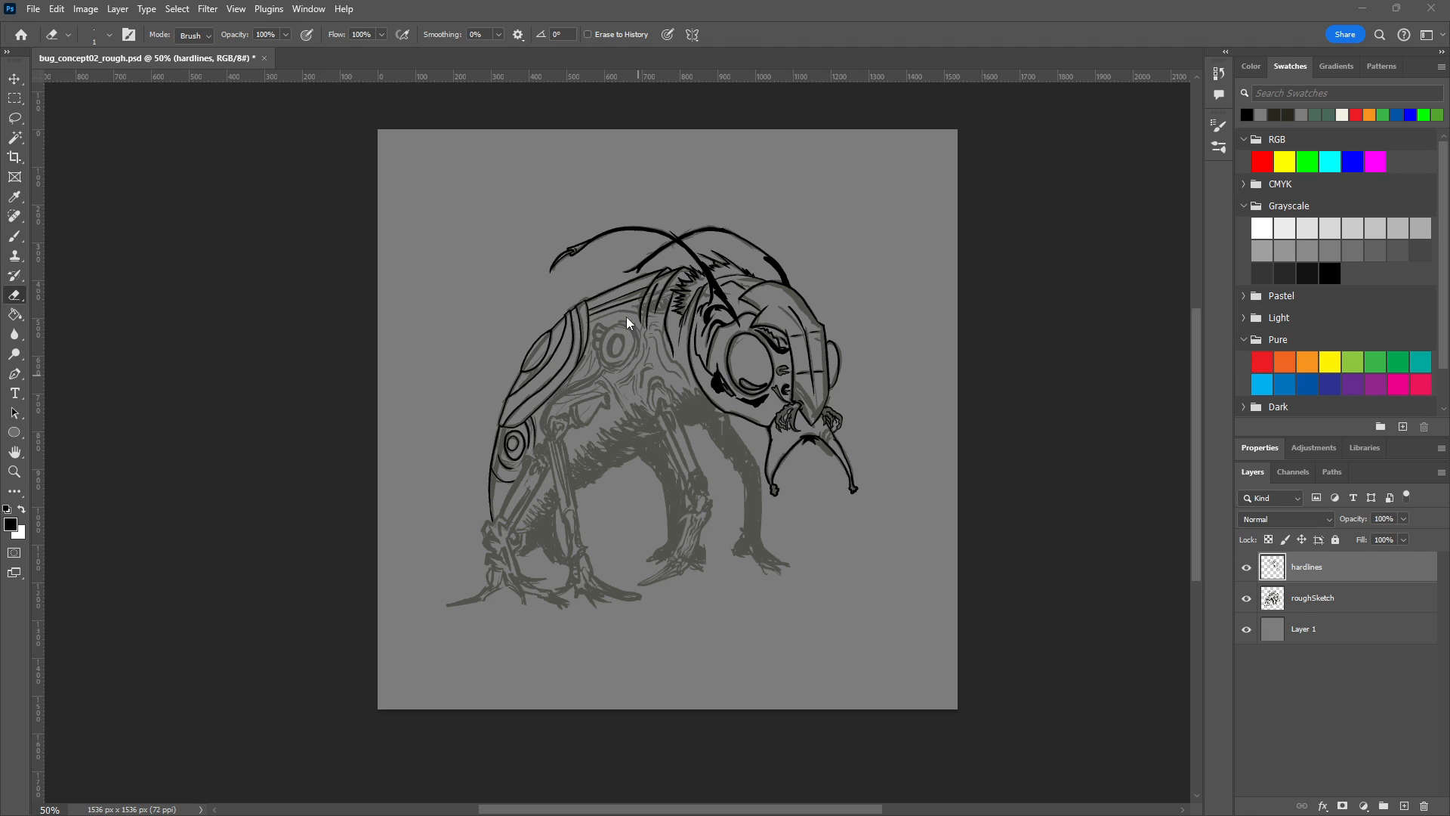
{"action": "left_click_drag", "start_coordinate": [584, 318], "coordinate": [547, 340]}
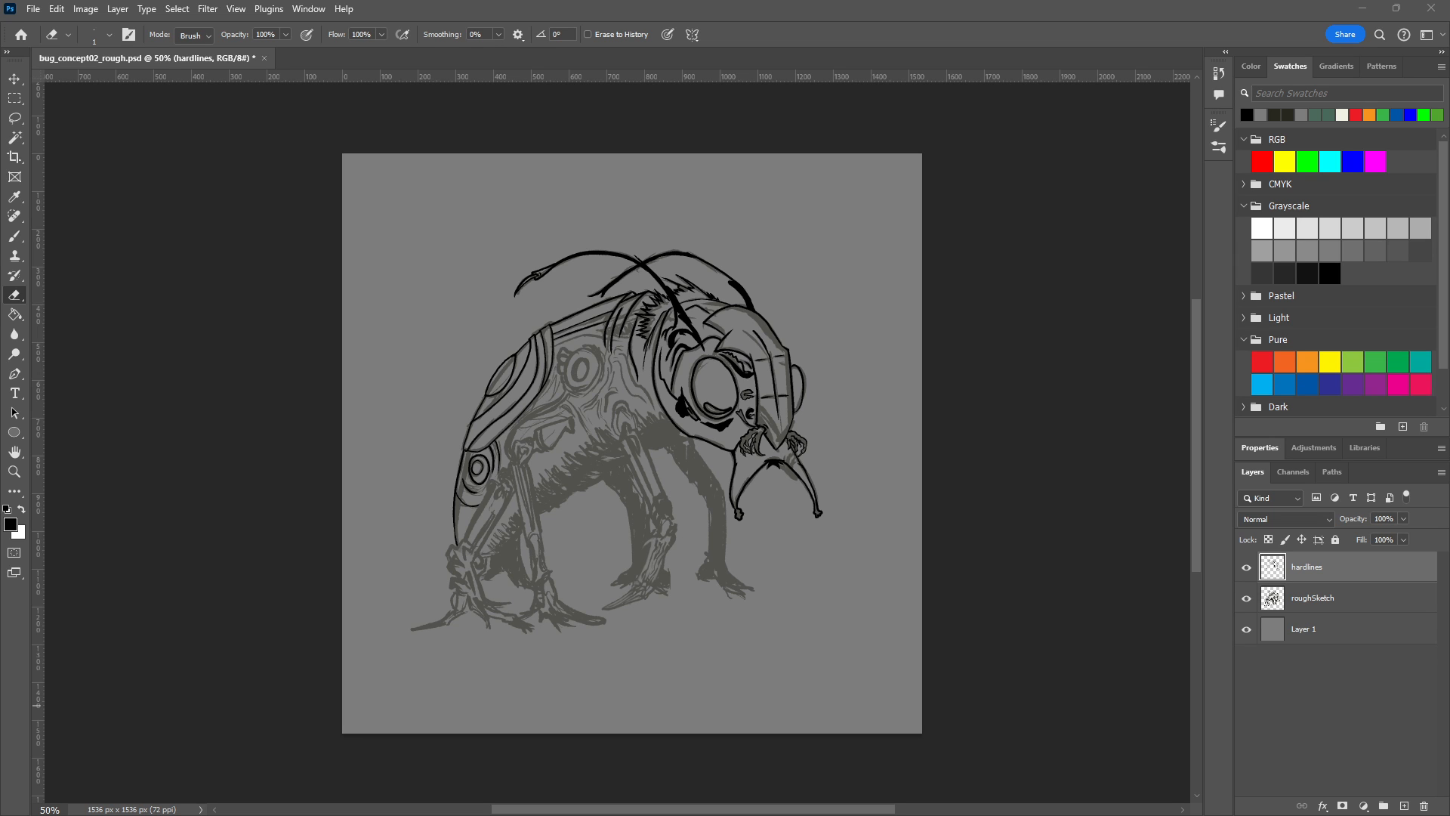
{"action": "scroll", "coordinate": [701, 514], "scroll_direction": "up", "scroll_amount": 5}
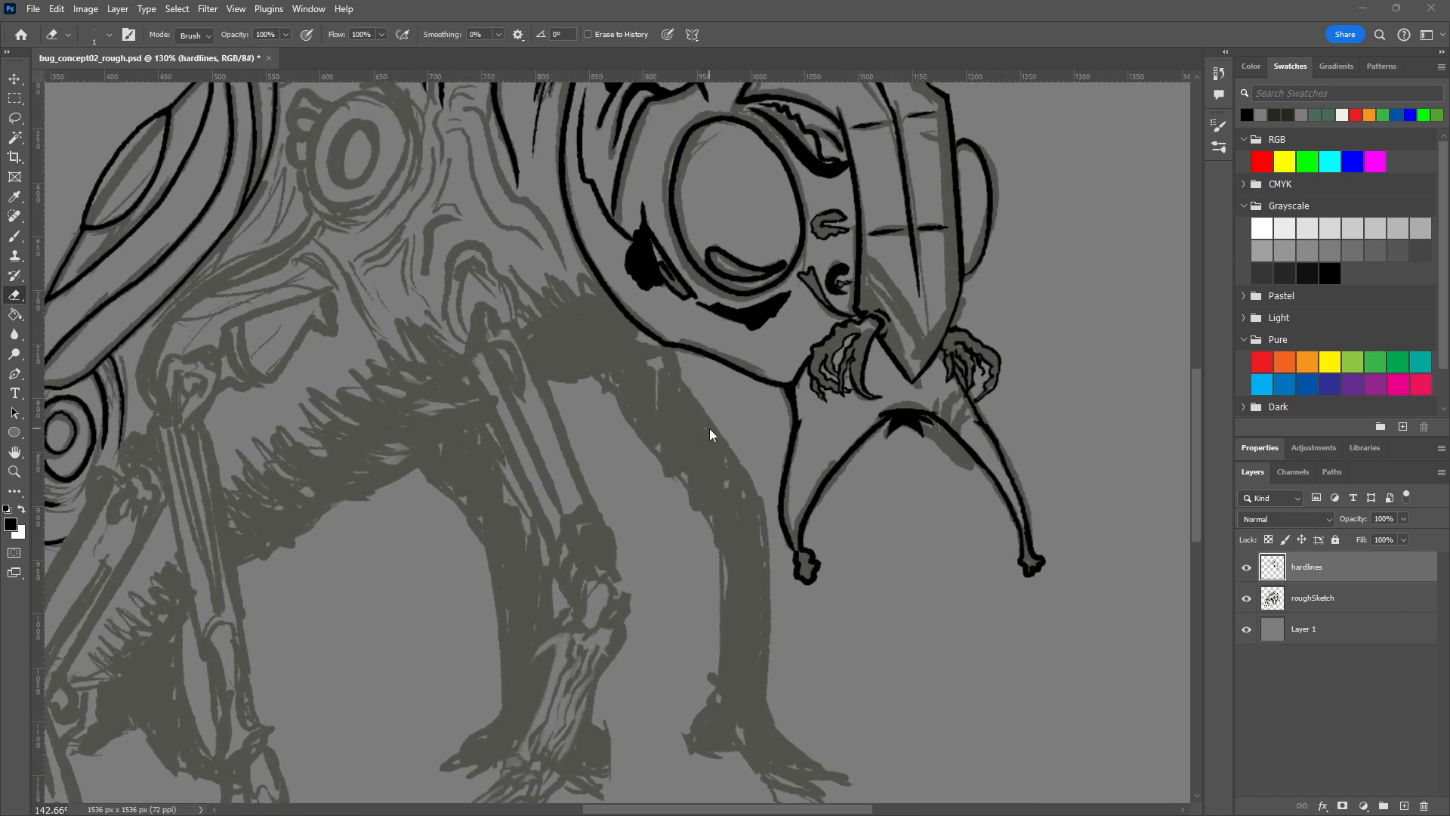
{"action": "scroll", "coordinate": [710, 429], "scroll_direction": "up", "scroll_amount": 3}
{"action": "left_click_drag", "start_coordinate": [596, 450], "coordinate": [1112, 721]}
{"action": "scroll", "coordinate": [782, 406], "scroll_direction": "down", "scroll_amount": 2}
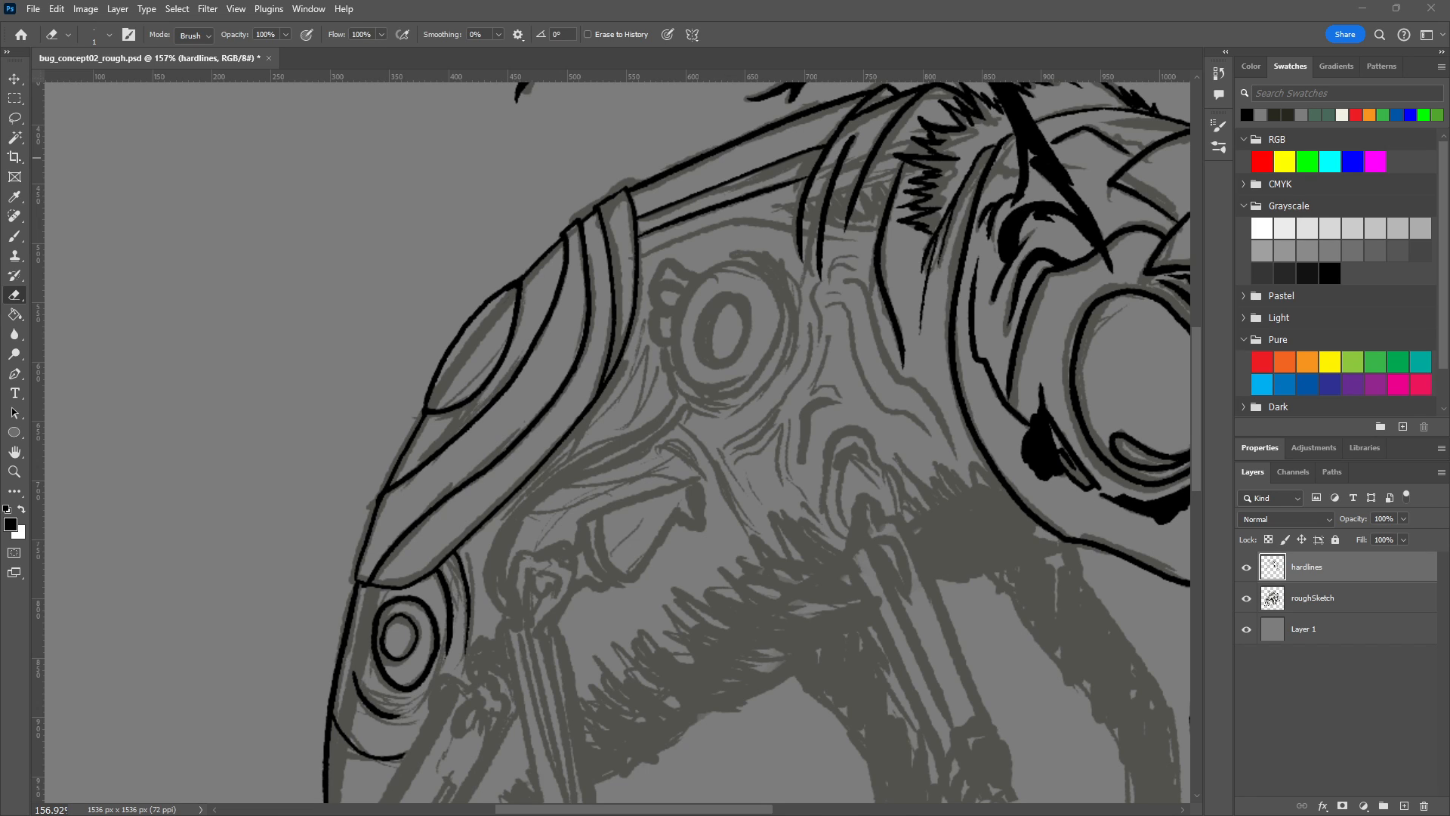
{"action": "key", "text": "ctrl+minus"}
{"action": "key", "text": "ctrl+minus"}
{"action": "left_click_drag", "start_coordinate": [599, 455], "coordinate": [546, 388]}
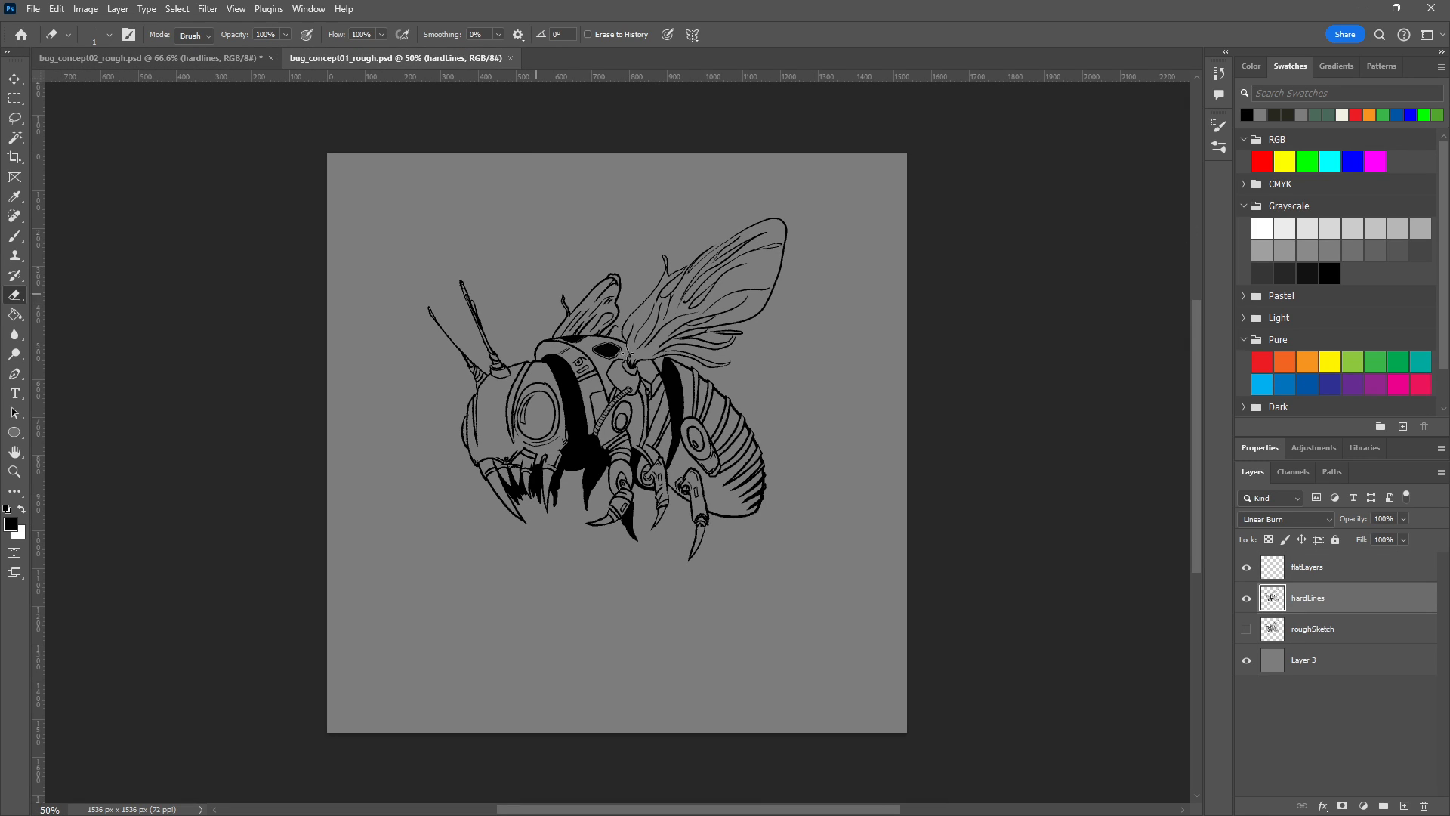
Show the roughSketch layer and hide the hardLines layer in bug_concept01_rough.psd to view the wasp's rough sketch.
{"action": "left_click", "coordinate": [1248, 628]}
{"action": "left_click", "coordinate": [1247, 598]}
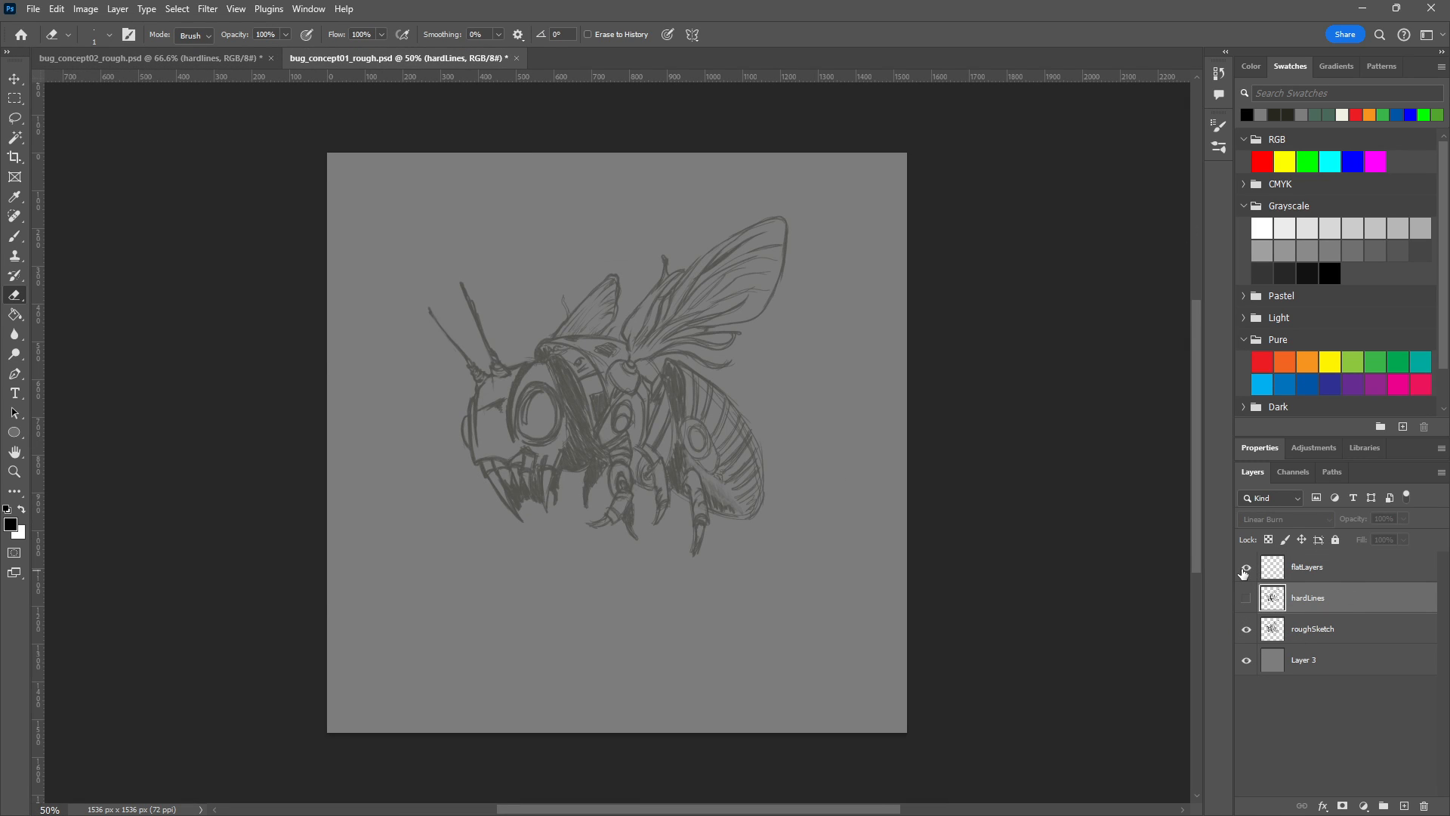
{"action": "mouse_move", "coordinate": [562, 387]}
{"action": "left_mouse_down"}
{"action": "mouse_move", "coordinate": [575, 365]}
{"action": "mouse_move", "coordinate": [549, 410]}
{"action": "left_mouse_up"}
{"action": "scroll", "coordinate": [549, 410], "scroll_direction": "down", "scroll_amount": 3}
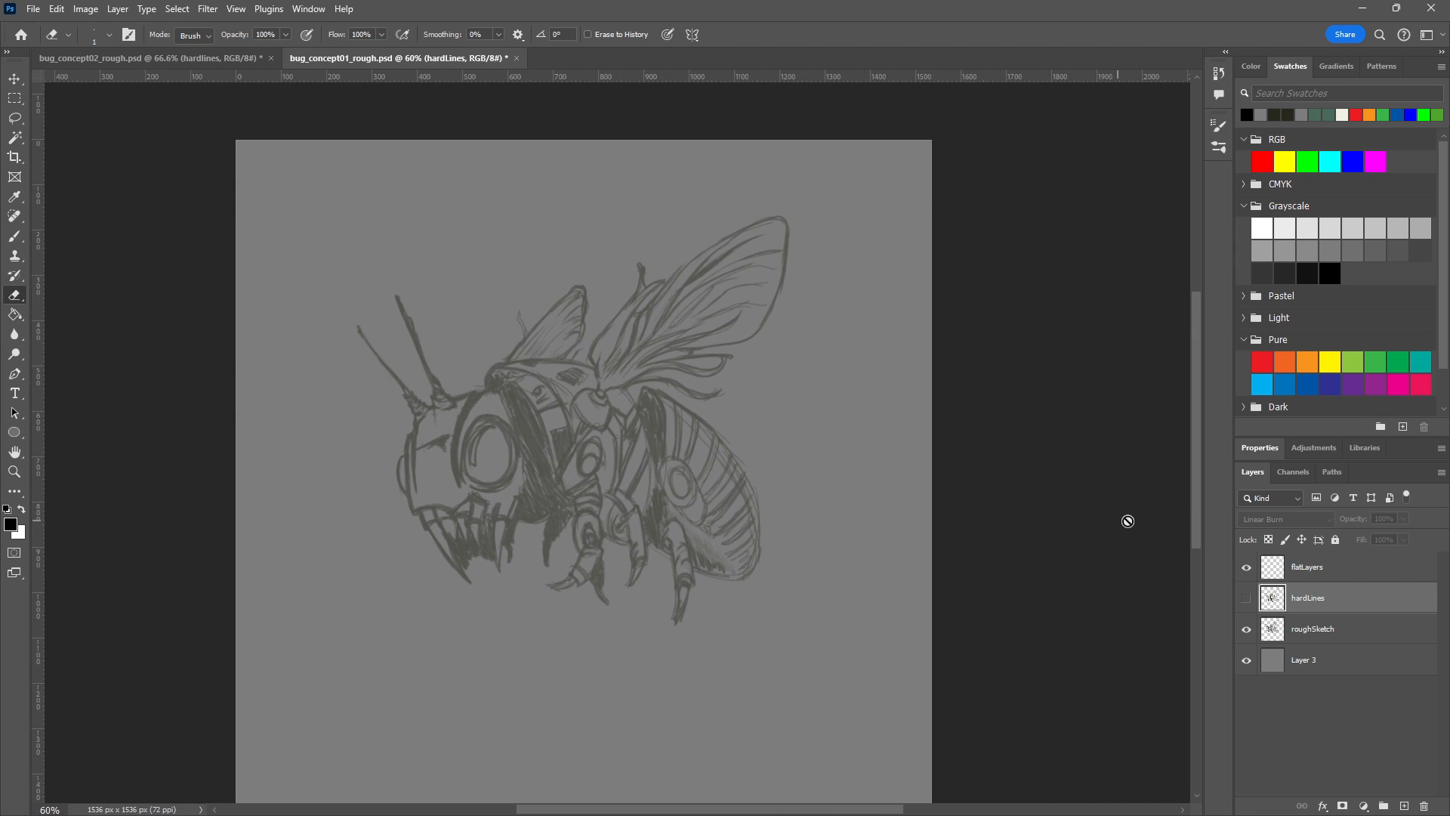
Show the wasp's hardLines layer, hide its roughSketch layer and inspect the finished line work up close.
{"action": "left_click", "coordinate": [1247, 598]}
{"action": "left_click", "coordinate": [1247, 630]}
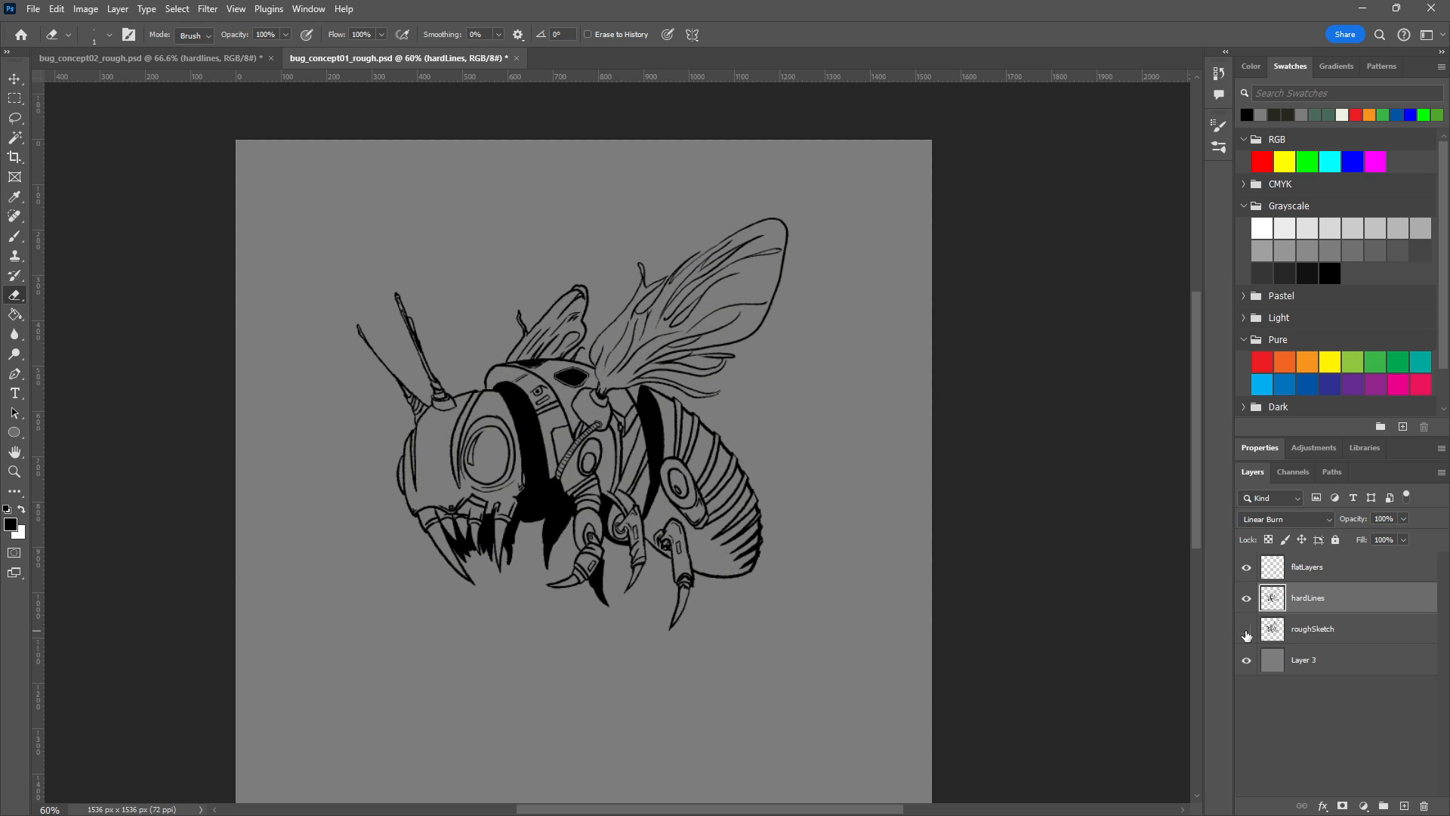
{"action": "scroll", "coordinate": [497, 510], "scroll_direction": "up", "scroll_amount": 3}
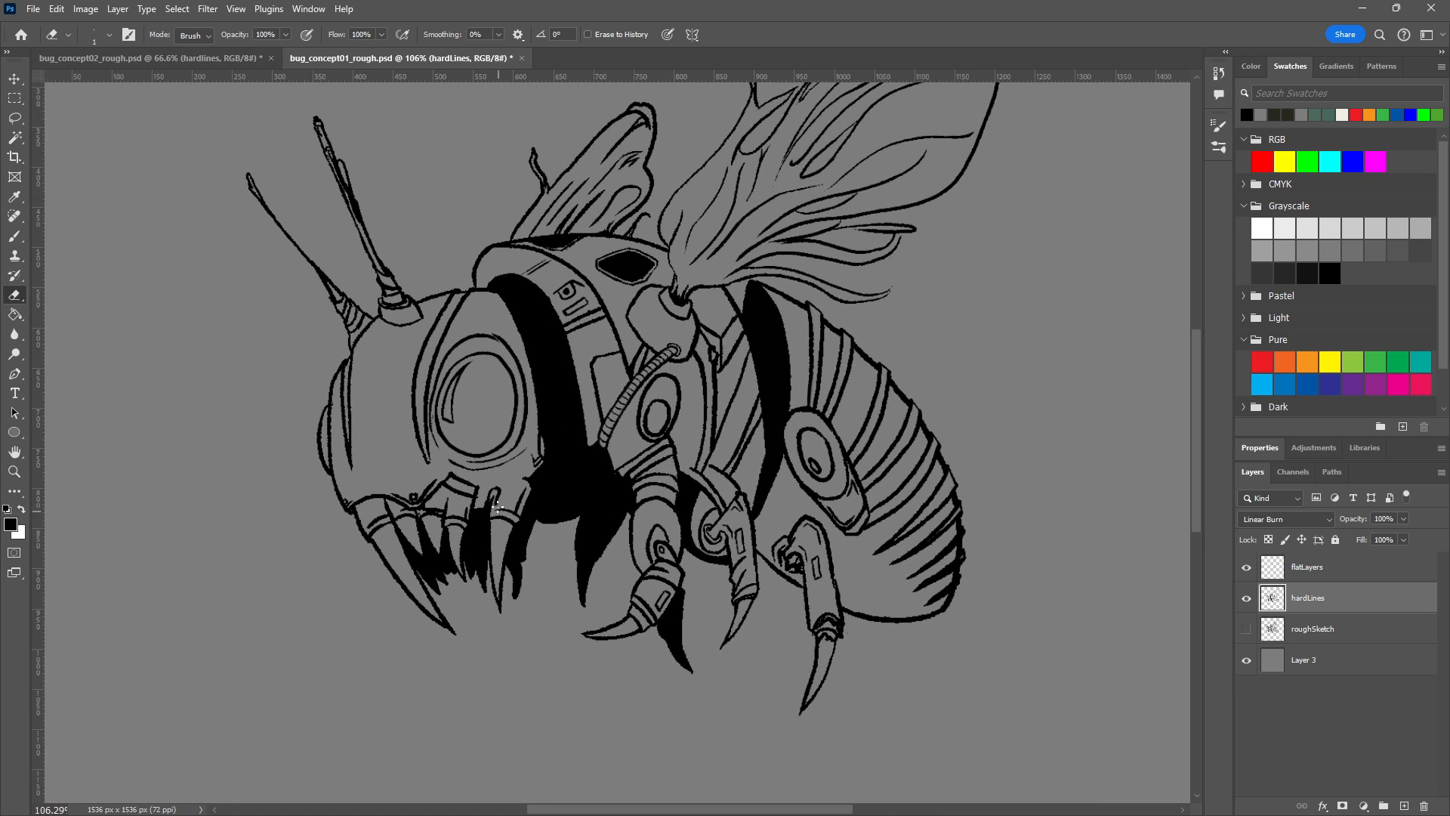
{"action": "scroll", "coordinate": [436, 477], "scroll_direction": "up", "scroll_amount": 2}
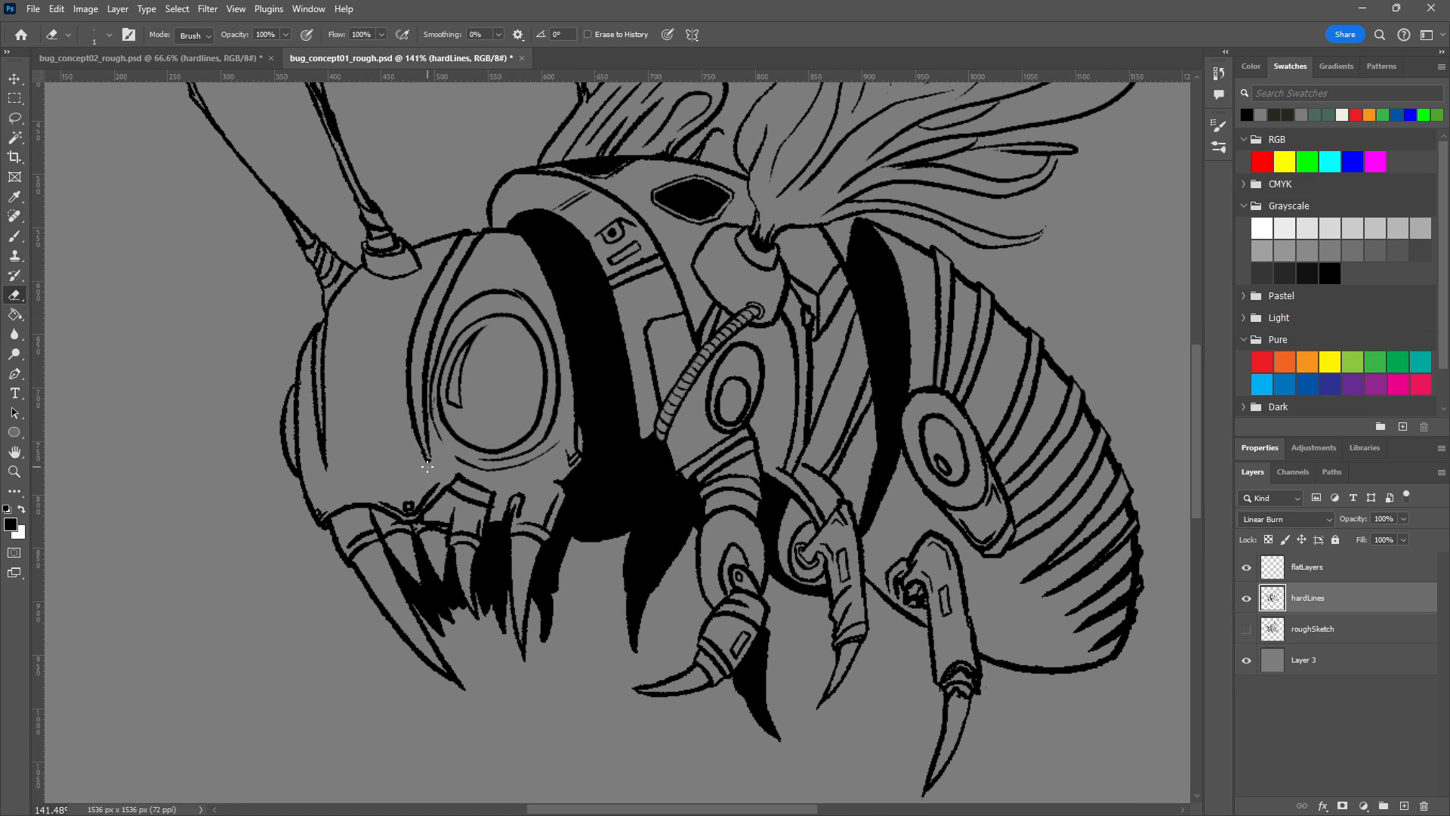
{"action": "left_click", "coordinate": [1248, 599]}
{"action": "left_click", "coordinate": [1247, 599]}
{"action": "scroll", "coordinate": [318, 518], "scroll_direction": "down", "scroll_amount": 4}
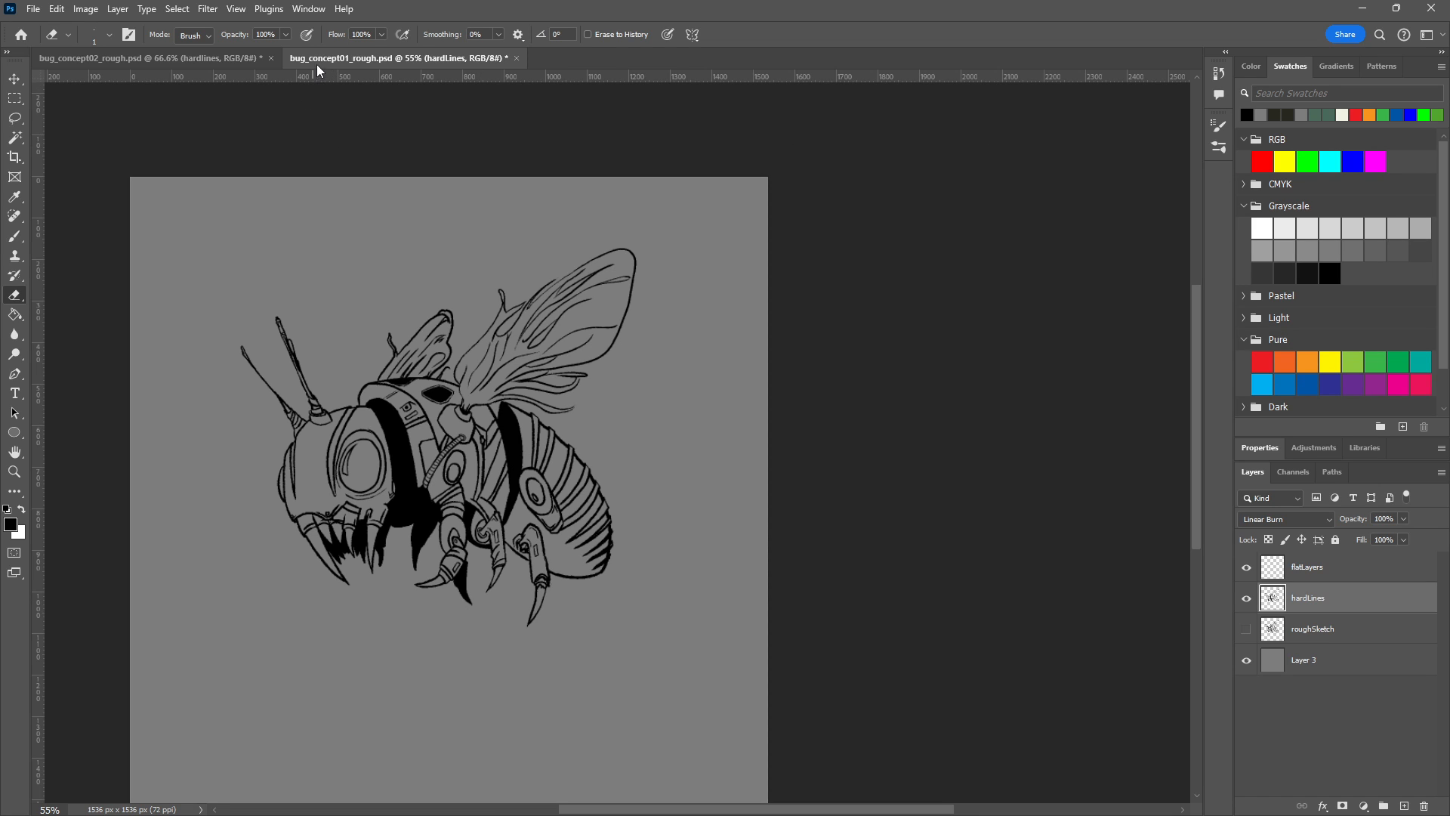
Switch to bug_concept02_rough.psd and activate the Brush tool for inking the bug's side on the hardlines layer.
{"action": "left_click", "coordinate": [176, 66]}
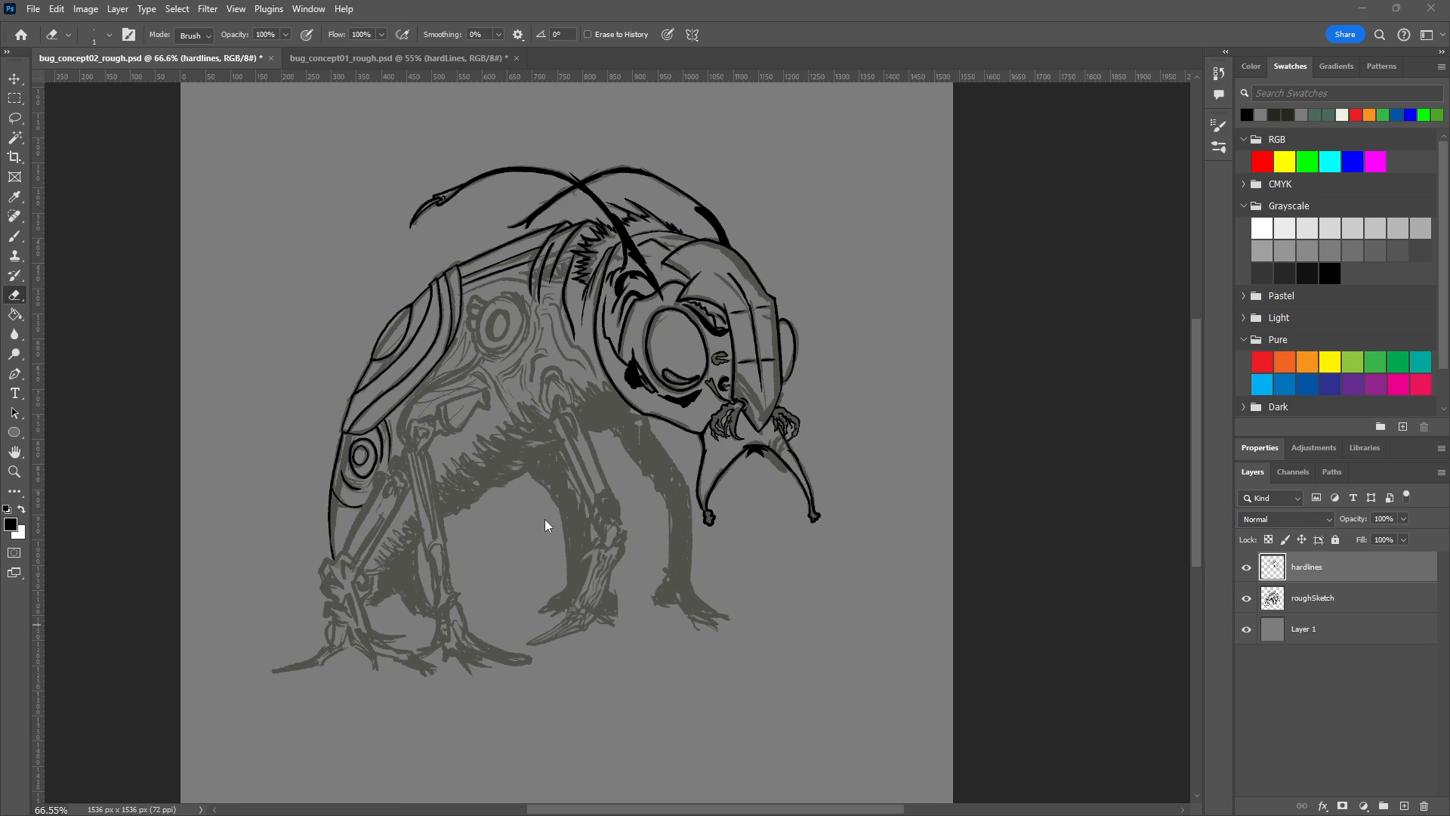
{"action": "scroll", "coordinate": [556, 410], "scroll_direction": "up", "scroll_amount": 5}
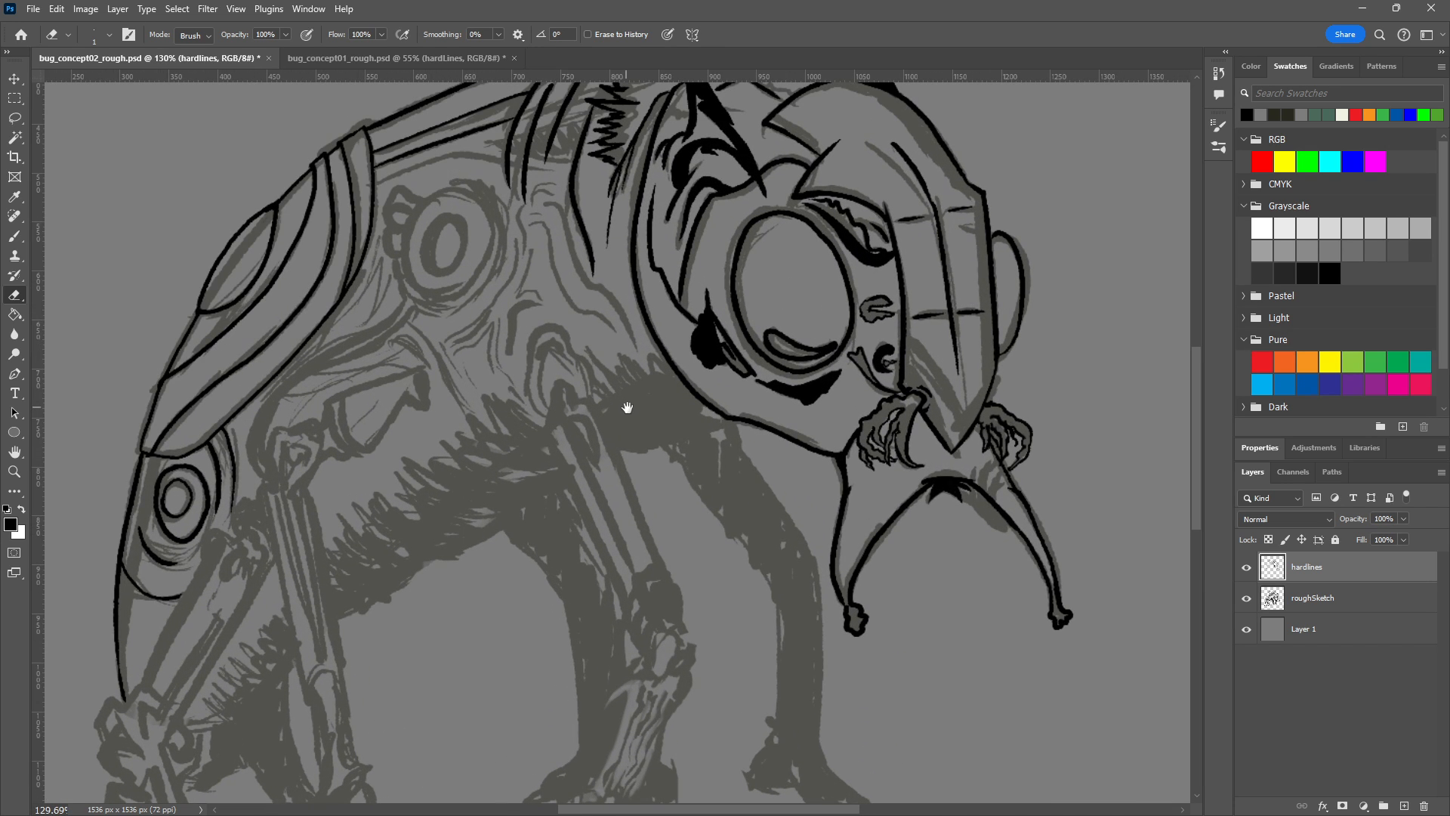
{"action": "scroll", "coordinate": [622, 405], "scroll_direction": "up", "scroll_amount": 5}
{"action": "scroll", "coordinate": [622, 405], "scroll_direction": "left", "scroll_amount": 3}
{"action": "key", "text": "b"}
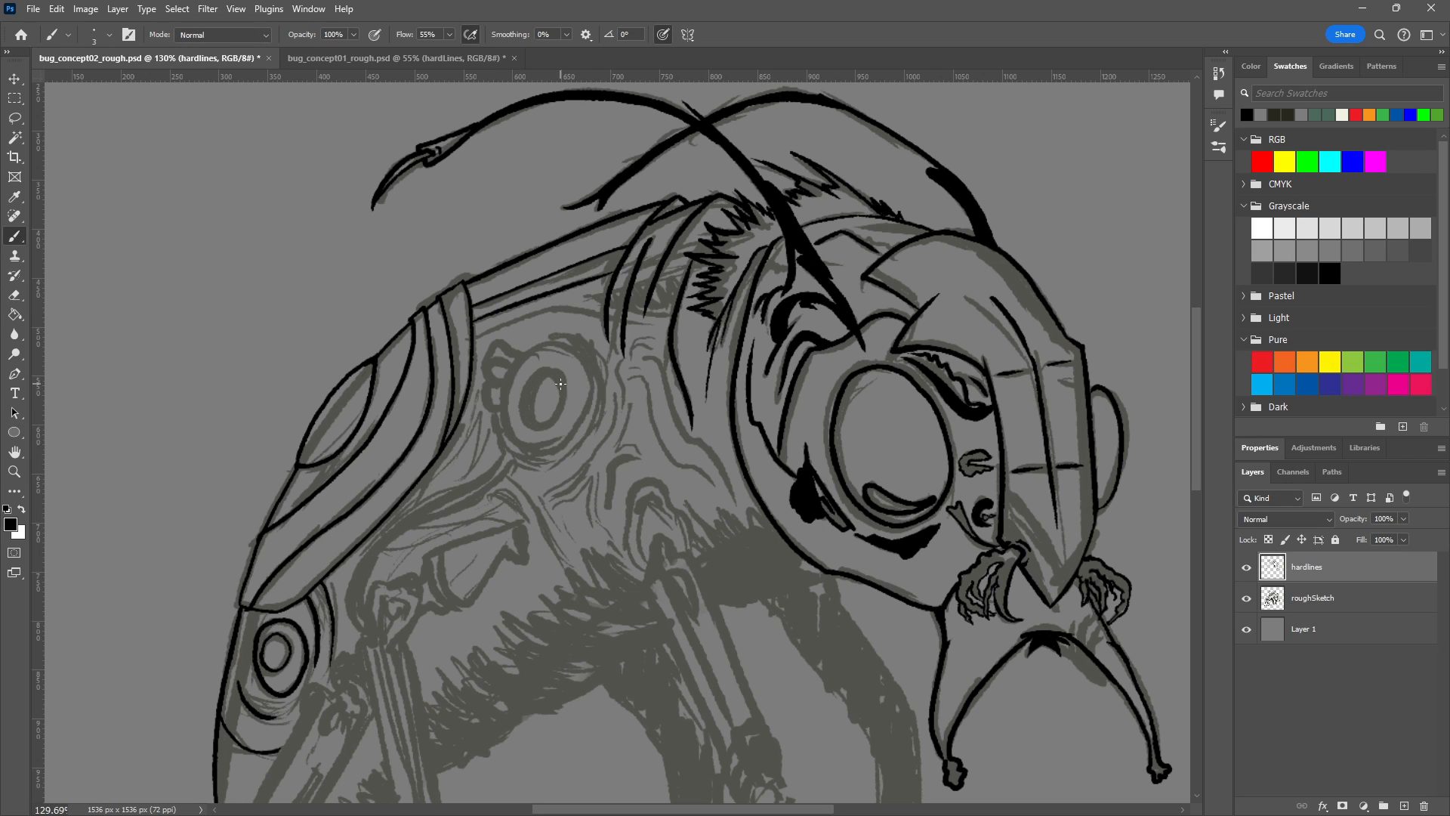
Ink the small inner oval of the round socket on the bug's side and thicken its left edge in black.
{"action": "mouse_move", "coordinate": [562, 374]}
{"action": "left_mouse_down"}
{"action": "mouse_move", "coordinate": [520, 401]}
{"action": "mouse_move", "coordinate": [528, 426]}
{"action": "mouse_move", "coordinate": [557, 414]}
{"action": "mouse_move", "coordinate": [533, 377]}
{"action": "mouse_move", "coordinate": [521, 410]}
{"action": "mouse_move", "coordinate": [547, 375]}
{"action": "mouse_move", "coordinate": [557, 412]}
{"action": "mouse_move", "coordinate": [525, 394]}
{"action": "mouse_move", "coordinate": [556, 411]}
{"action": "mouse_move", "coordinate": [544, 370]}
{"action": "mouse_move", "coordinate": [525, 422]}
{"action": "mouse_move", "coordinate": [549, 424]}
{"action": "mouse_move", "coordinate": [526, 418]}
{"action": "mouse_move", "coordinate": [529, 383]}
{"action": "mouse_move", "coordinate": [554, 370]}
{"action": "mouse_move", "coordinate": [544, 428]}
{"action": "mouse_move", "coordinate": [556, 417]}
{"action": "mouse_move", "coordinate": [535, 432]}
{"action": "mouse_move", "coordinate": [524, 394]}
{"action": "mouse_move", "coordinate": [551, 368]}
{"action": "mouse_move", "coordinate": [550, 425]}
{"action": "left_mouse_up"}
{"action": "key", "text": "ctrl+z"}
{"action": "key", "text": "ctrl+z"}
{"action": "key", "text": "ctrl+z"}
{"action": "key", "text": "ctrl+z"}
{"action": "key", "text": "ctrl+z"}
{"action": "key", "text": "ctrl+z"}
{"action": "scroll", "coordinate": [578, 295], "scroll_direction": "down", "scroll_amount": 3}
{"action": "scroll", "coordinate": [580, 360], "scroll_direction": "up", "scroll_amount": 6}
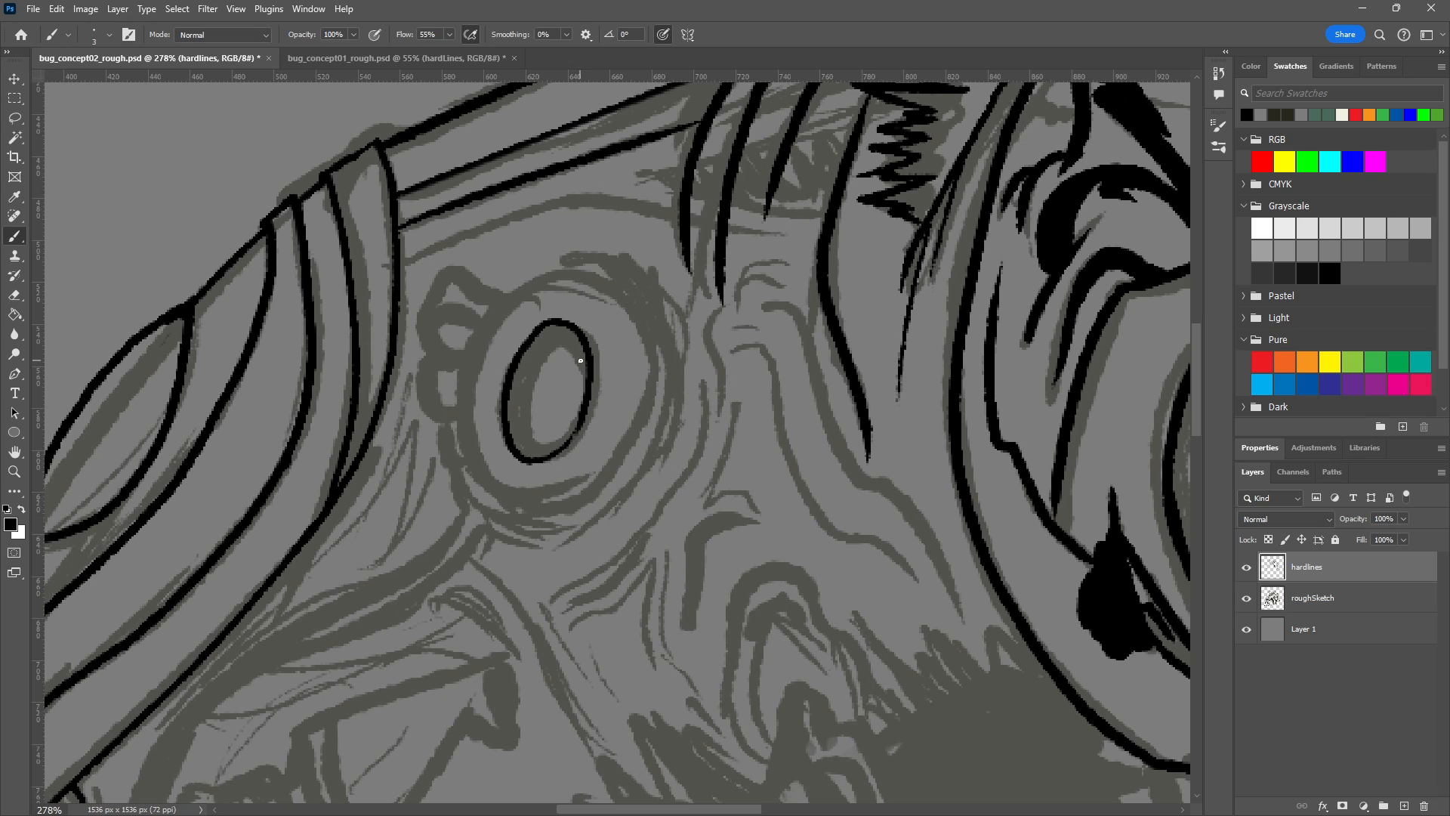
{"action": "mouse_move", "coordinate": [587, 354]}
{"action": "left_mouse_down"}
{"action": "mouse_move", "coordinate": [554, 349]}
{"action": "mouse_move", "coordinate": [524, 409]}
{"action": "mouse_move", "coordinate": [528, 442]}
{"action": "mouse_move", "coordinate": [560, 445]}
{"action": "mouse_move", "coordinate": [519, 455]}
{"action": "mouse_move", "coordinate": [518, 373]}
{"action": "mouse_move", "coordinate": [523, 356]}
{"action": "mouse_move", "coordinate": [523, 390]}
{"action": "mouse_move", "coordinate": [536, 362]}
{"action": "mouse_move", "coordinate": [526, 394]}
{"action": "mouse_move", "coordinate": [546, 325]}
{"action": "mouse_move", "coordinate": [541, 355]}
{"action": "mouse_move", "coordinate": [582, 342]}
{"action": "left_mouse_up"}
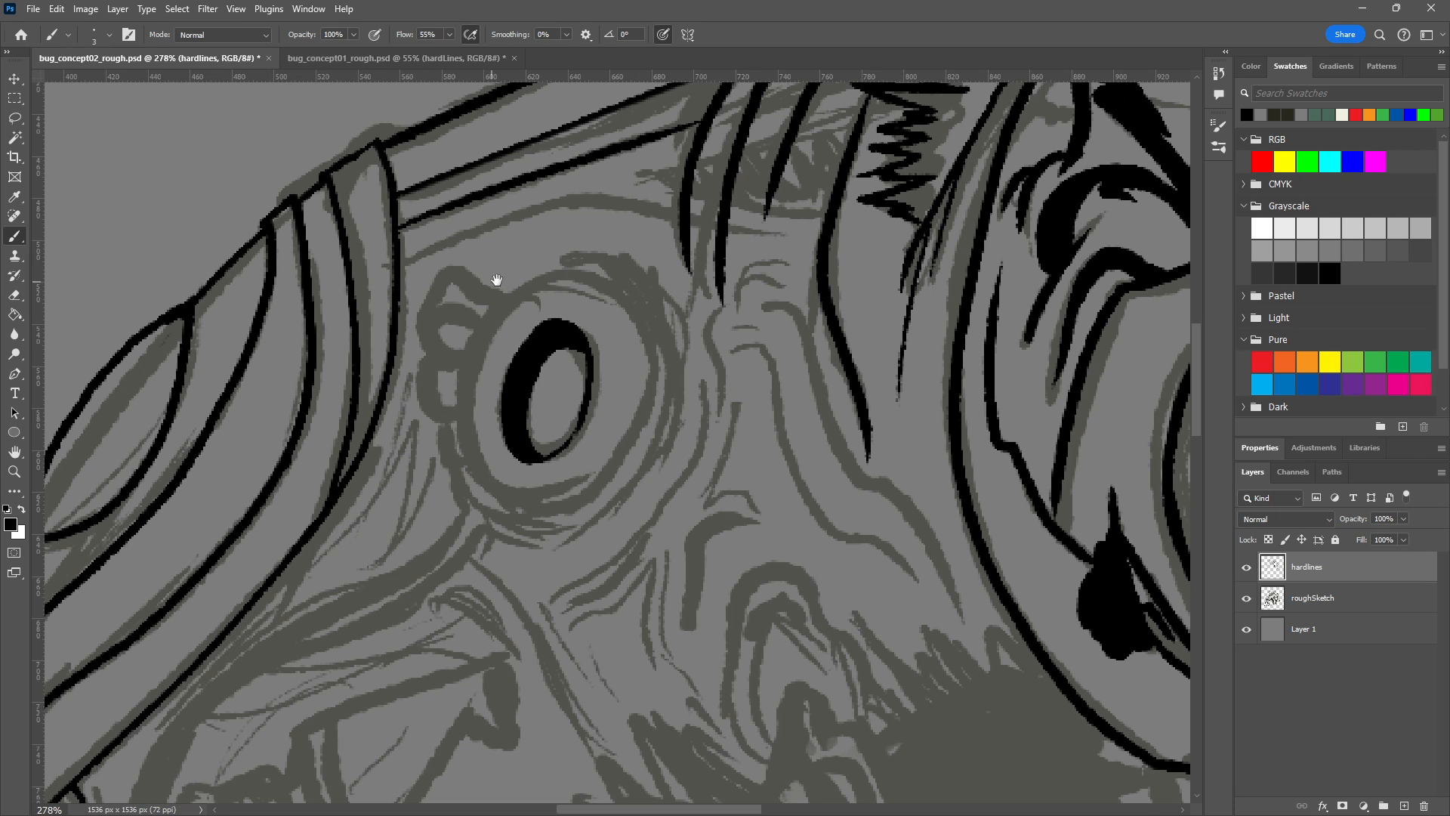
Ink the larger oval outline around the socket's inner oval, following the rough sketch.
{"action": "left_click_drag", "start_coordinate": [487, 284], "coordinate": [668, 344]}
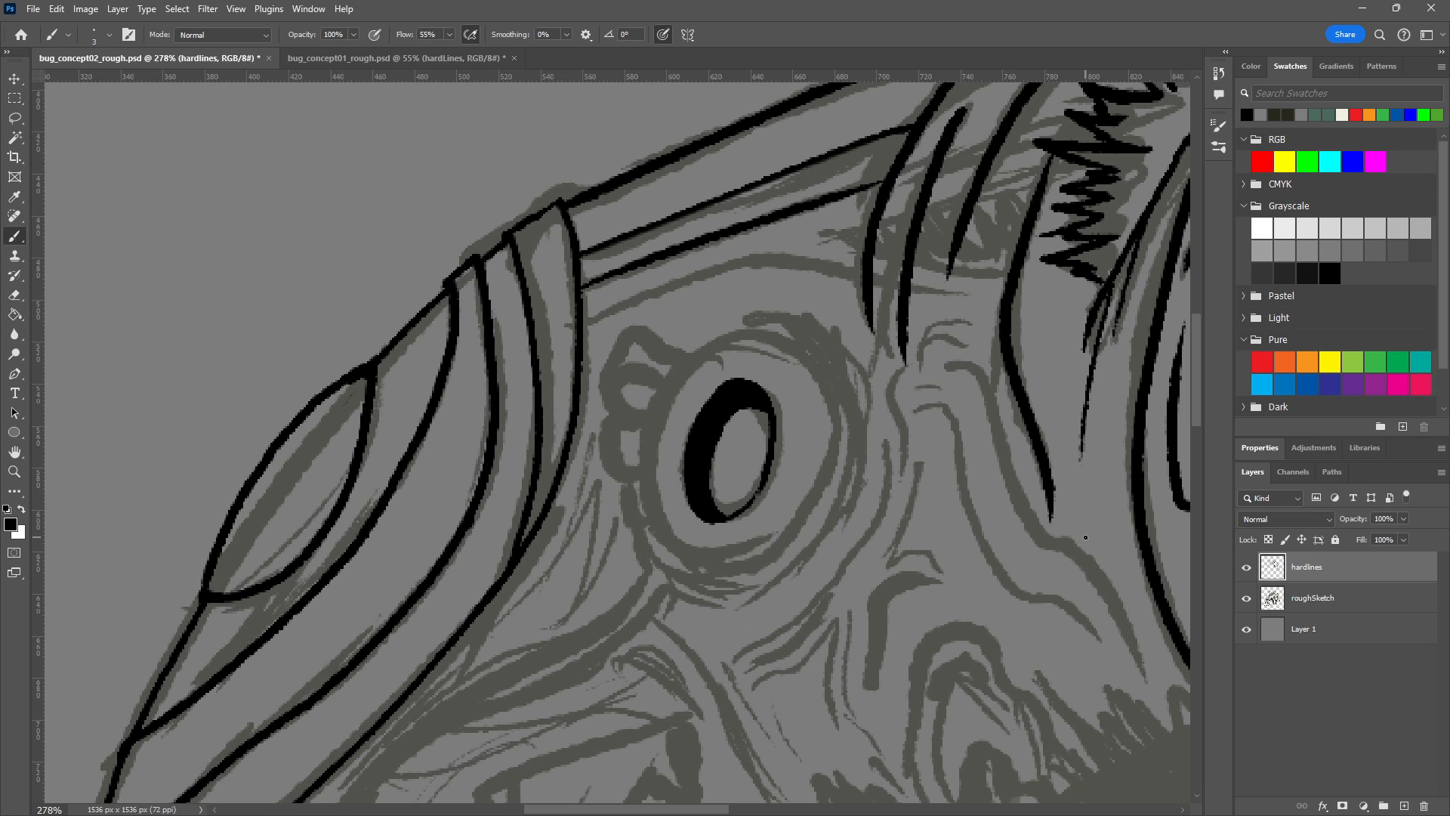
{"action": "scroll", "coordinate": [702, 382], "scroll_direction": "up", "scroll_amount": 3}
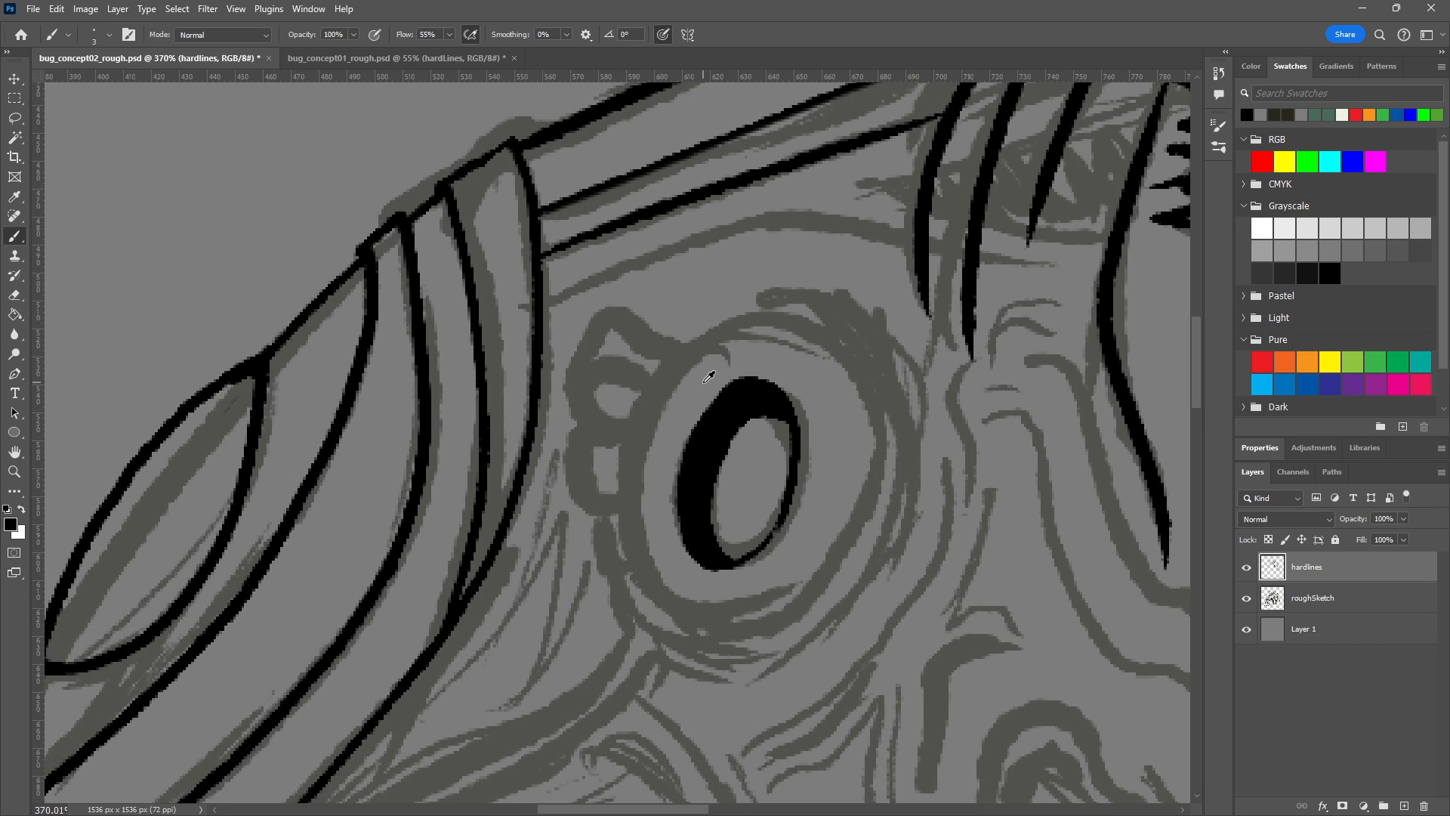
{"action": "scroll", "coordinate": [725, 304], "scroll_direction": "down", "scroll_amount": 2}
{"action": "scroll", "coordinate": [726, 304], "scroll_direction": "right", "scroll_amount": 3}
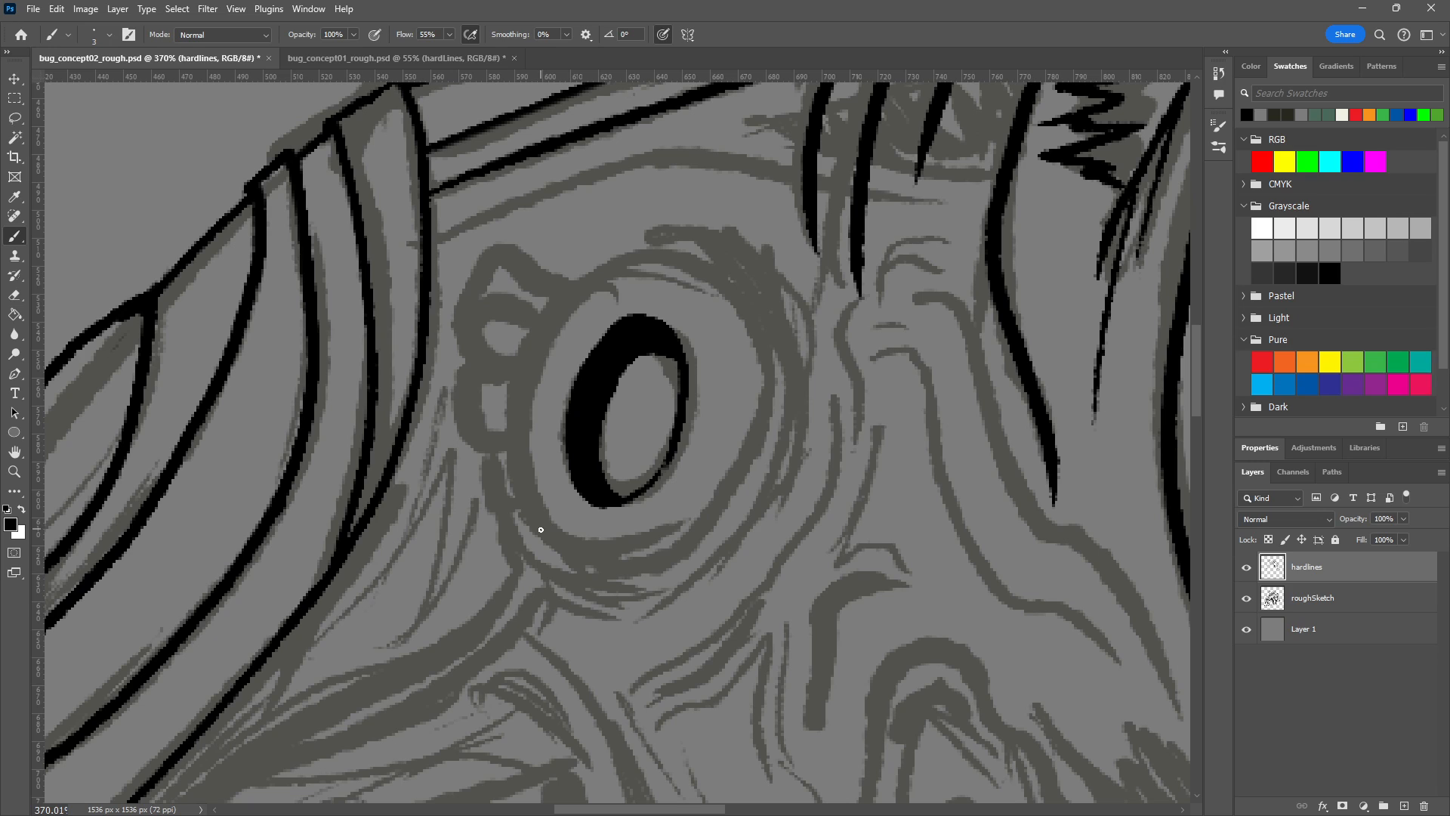
{"action": "mouse_move", "coordinate": [542, 532]}
{"action": "left_mouse_down"}
{"action": "mouse_move", "coordinate": [521, 377]}
{"action": "mouse_move", "coordinate": [562, 304]}
{"action": "mouse_move", "coordinate": [620, 266]}
{"action": "mouse_move", "coordinate": [676, 257]}
{"action": "mouse_move", "coordinate": [727, 282]}
{"action": "mouse_move", "coordinate": [758, 334]}
{"action": "mouse_move", "coordinate": [762, 405]}
{"action": "mouse_move", "coordinate": [738, 475]}
{"action": "mouse_move", "coordinate": [689, 534]}
{"action": "mouse_move", "coordinate": [623, 568]}
{"action": "mouse_move", "coordinate": [541, 532]}
{"action": "left_mouse_up"}
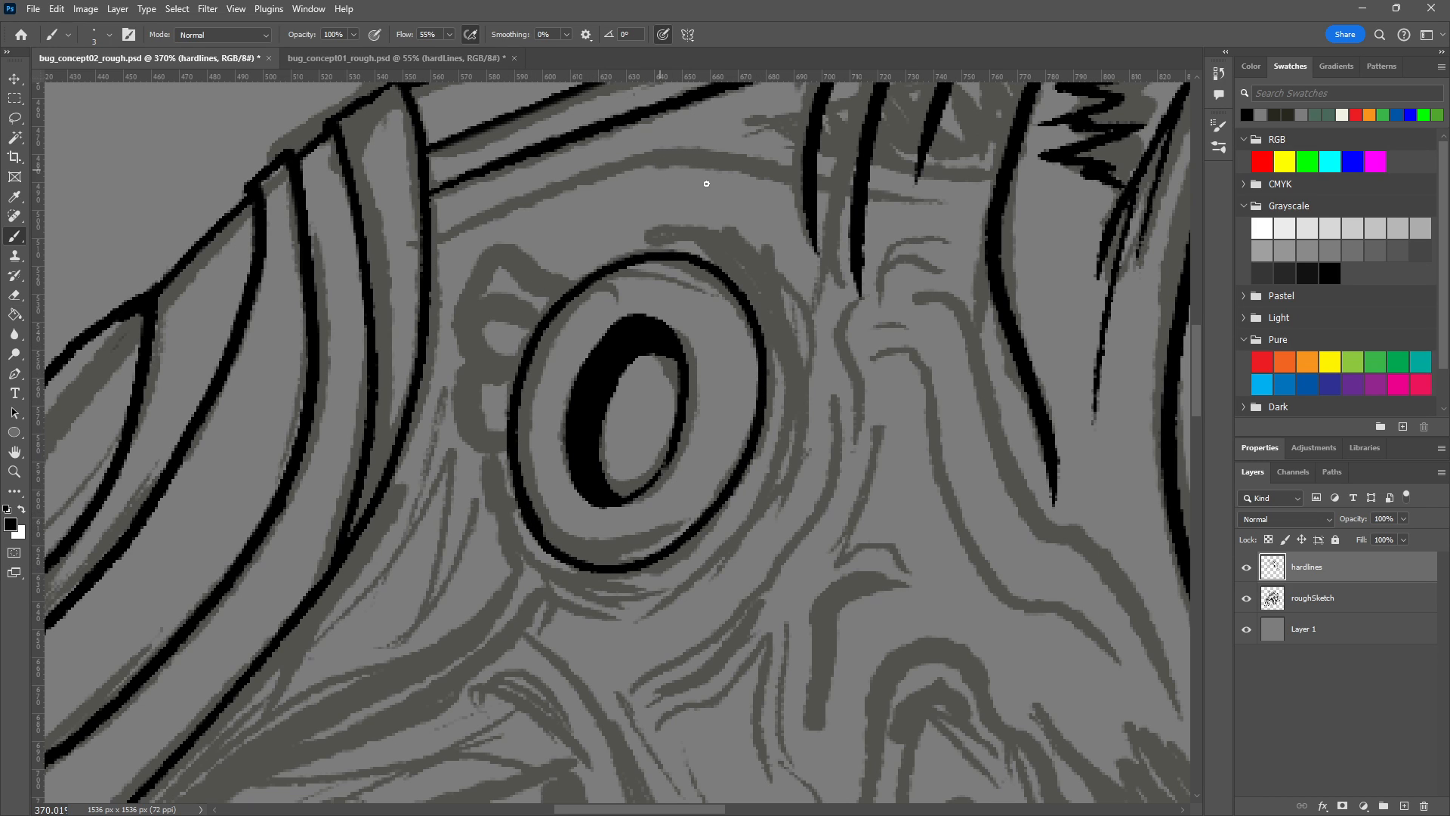
{"action": "key", "text": "e"}
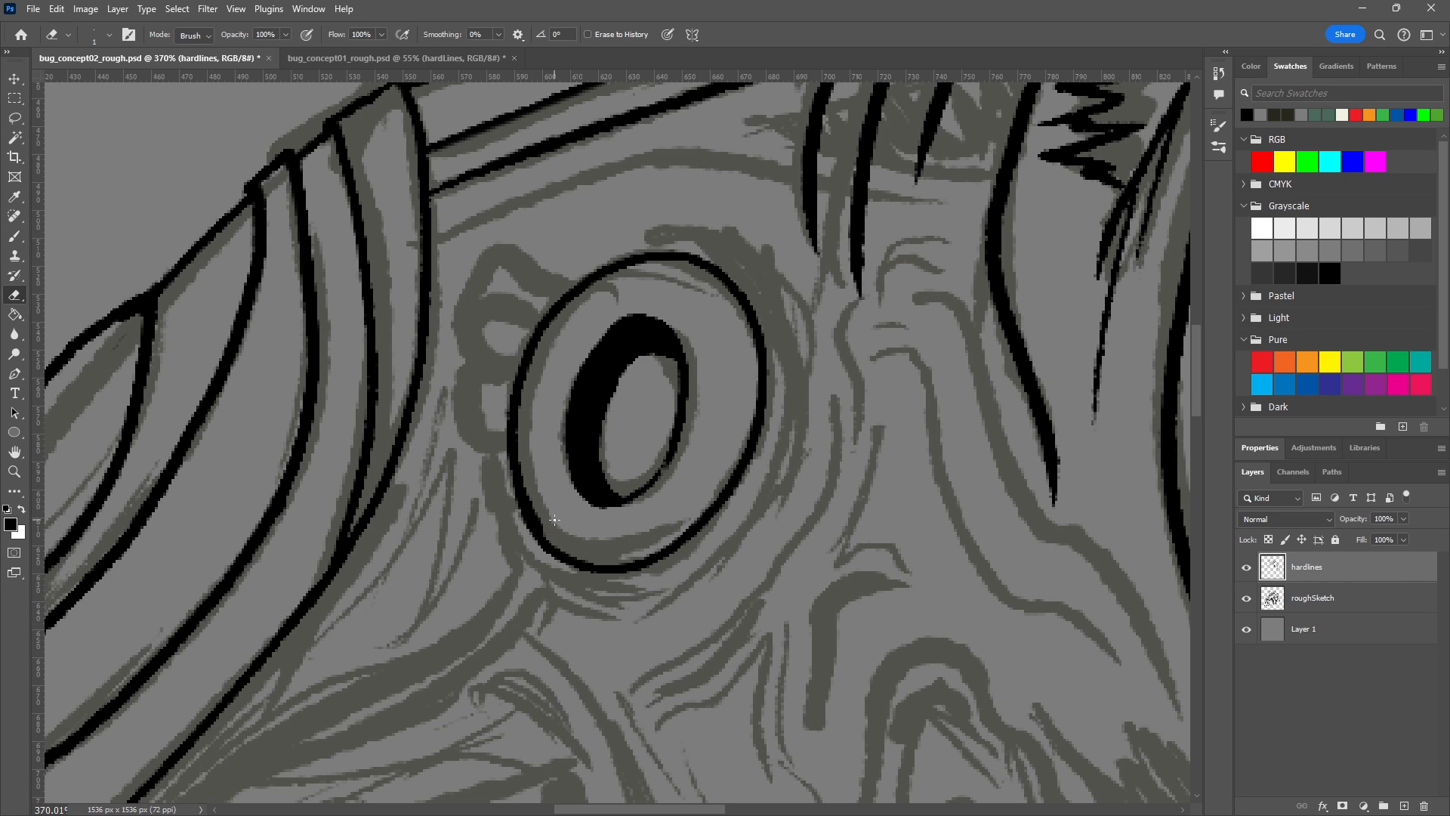
{"action": "key", "text": "bracketright"}
{"action": "key", "text": "bracketright"}
{"action": "key", "text": "bracketright"}
Ink a curved contour line just outside the socket's upper-right edge, redrawing it until it follows the sketch.
{"action": "key", "text": "b"}
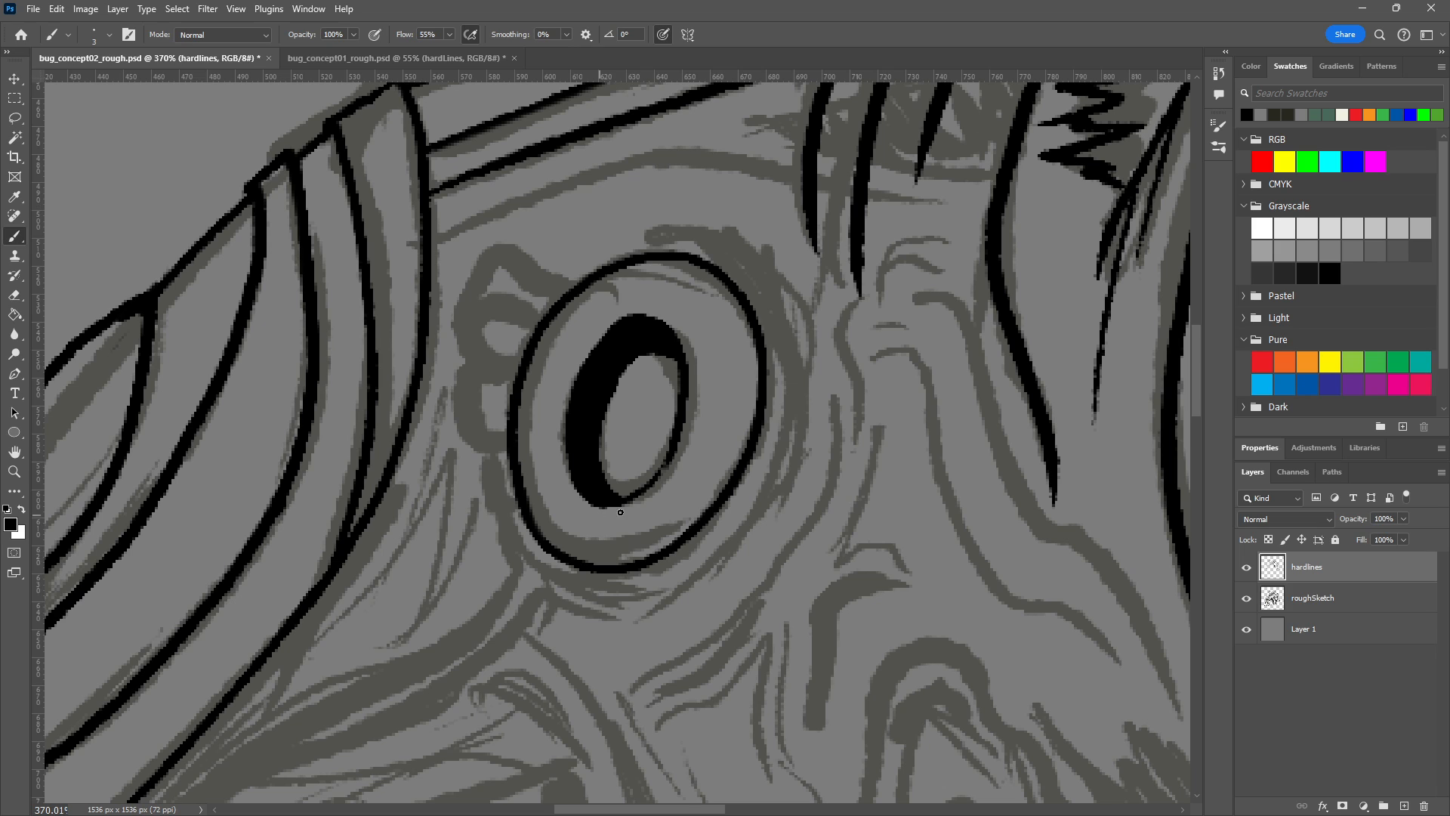
{"action": "left_click_drag", "start_coordinate": [771, 491], "coordinate": [683, 514]}
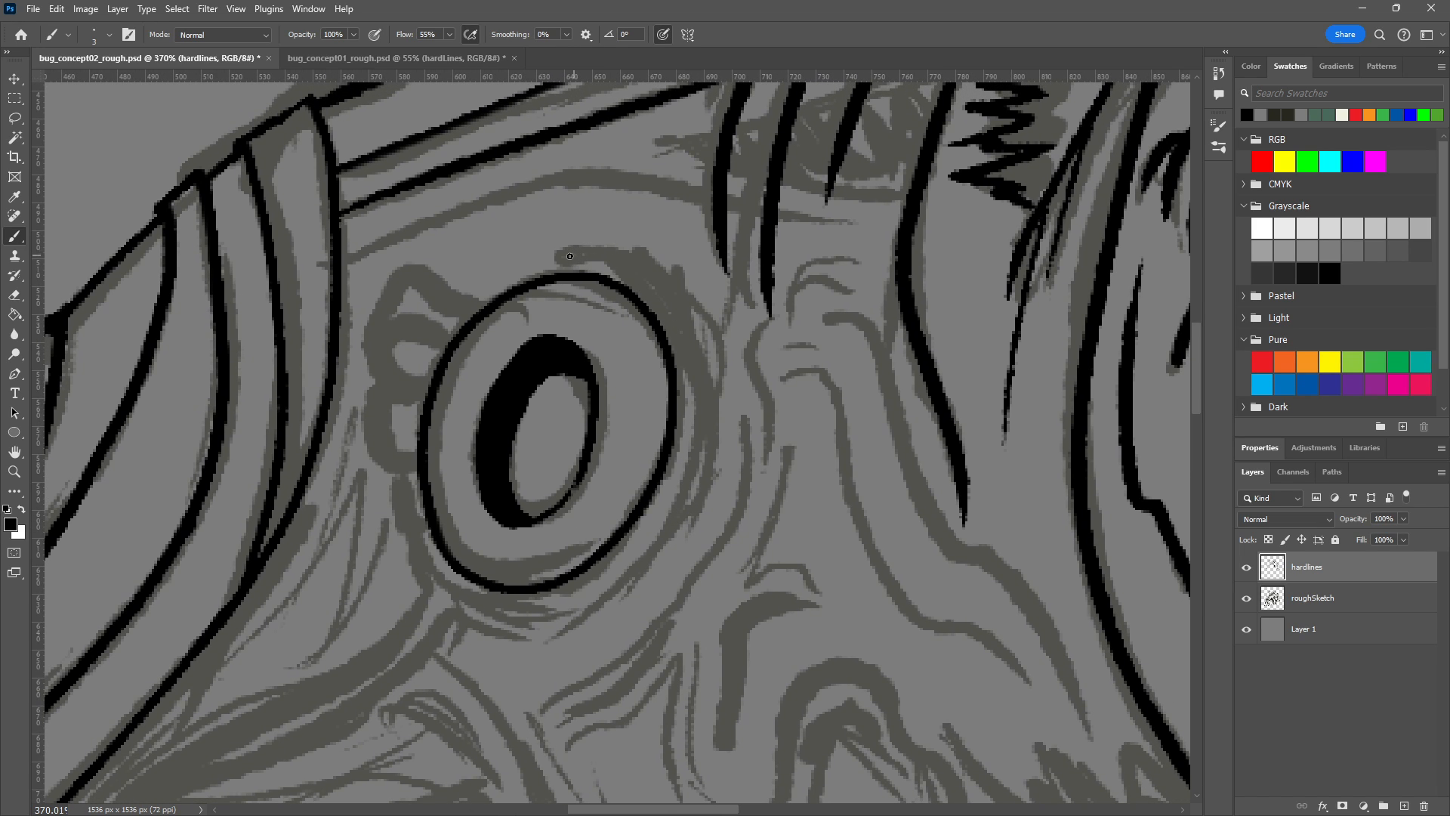
{"action": "mouse_move", "coordinate": [564, 253]}
{"action": "left_mouse_down"}
{"action": "mouse_move", "coordinate": [615, 243]}
{"action": "mouse_move", "coordinate": [667, 275]}
{"action": "left_mouse_up"}
{"action": "key", "text": "ctrl+z"}
{"action": "left_click_drag", "start_coordinate": [570, 251], "coordinate": [707, 412]}
{"action": "key", "text": "ctrl+z"}
{"action": "mouse_move", "coordinate": [565, 251]}
{"action": "left_mouse_down"}
{"action": "mouse_move", "coordinate": [613, 253]}
{"action": "mouse_move", "coordinate": [710, 352]}
{"action": "left_mouse_up"}
{"action": "key", "text": "ctrl+z"}
{"action": "mouse_move", "coordinate": [560, 254]}
{"action": "left_mouse_down"}
{"action": "mouse_move", "coordinate": [607, 246]}
{"action": "mouse_move", "coordinate": [725, 352]}
{"action": "left_mouse_up"}
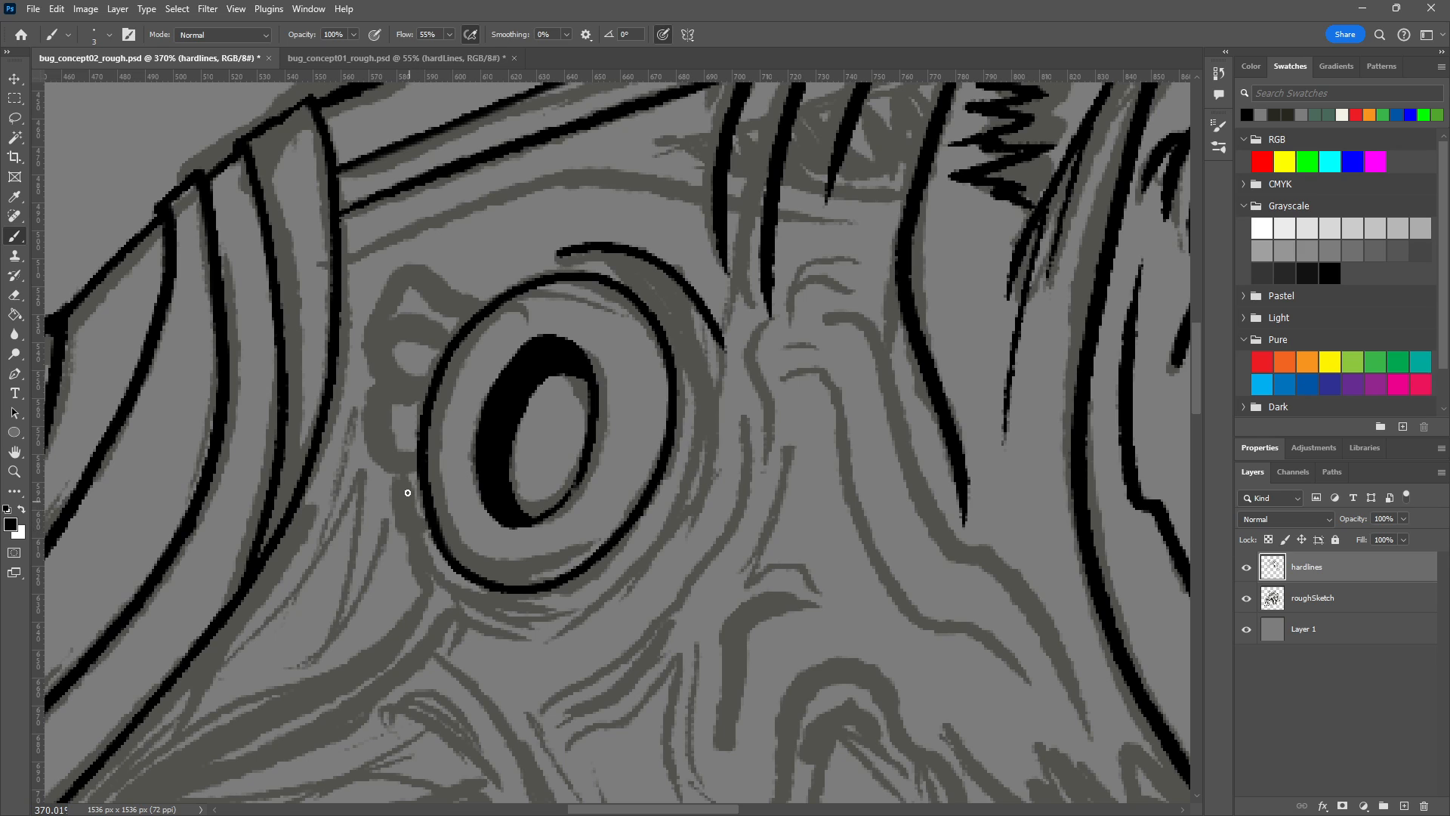
Ink the short stepped contour just outside the socket's lower-left edge.
{"action": "left_click_drag", "start_coordinate": [405, 480], "coordinate": [400, 529]}
{"action": "key", "text": "ctrl+z"}
{"action": "mouse_move", "coordinate": [405, 479]}
{"action": "left_mouse_down"}
{"action": "mouse_move", "coordinate": [403, 541]}
{"action": "mouse_move", "coordinate": [420, 537]}
{"action": "mouse_move", "coordinate": [440, 611]}
{"action": "left_mouse_up"}
{"action": "key", "text": "ctrl+z"}
{"action": "left_click_drag", "start_coordinate": [406, 539], "coordinate": [434, 601]}
Ink a curved contour line beneath the socket, running from the short lower-left contour along its bottom edge.
{"action": "mouse_move", "coordinate": [420, 539]}
{"action": "left_mouse_down"}
{"action": "mouse_move", "coordinate": [442, 574]}
{"action": "mouse_move", "coordinate": [625, 612]}
{"action": "left_mouse_up"}
{"action": "key", "text": "ctrl+z"}
{"action": "left_click_drag", "start_coordinate": [419, 538], "coordinate": [597, 621]}
{"action": "key", "text": "ctrl+z"}
{"action": "mouse_move", "coordinate": [416, 539]}
{"action": "left_mouse_down"}
{"action": "mouse_move", "coordinate": [463, 593]}
{"action": "mouse_move", "coordinate": [559, 614]}
{"action": "left_mouse_up"}
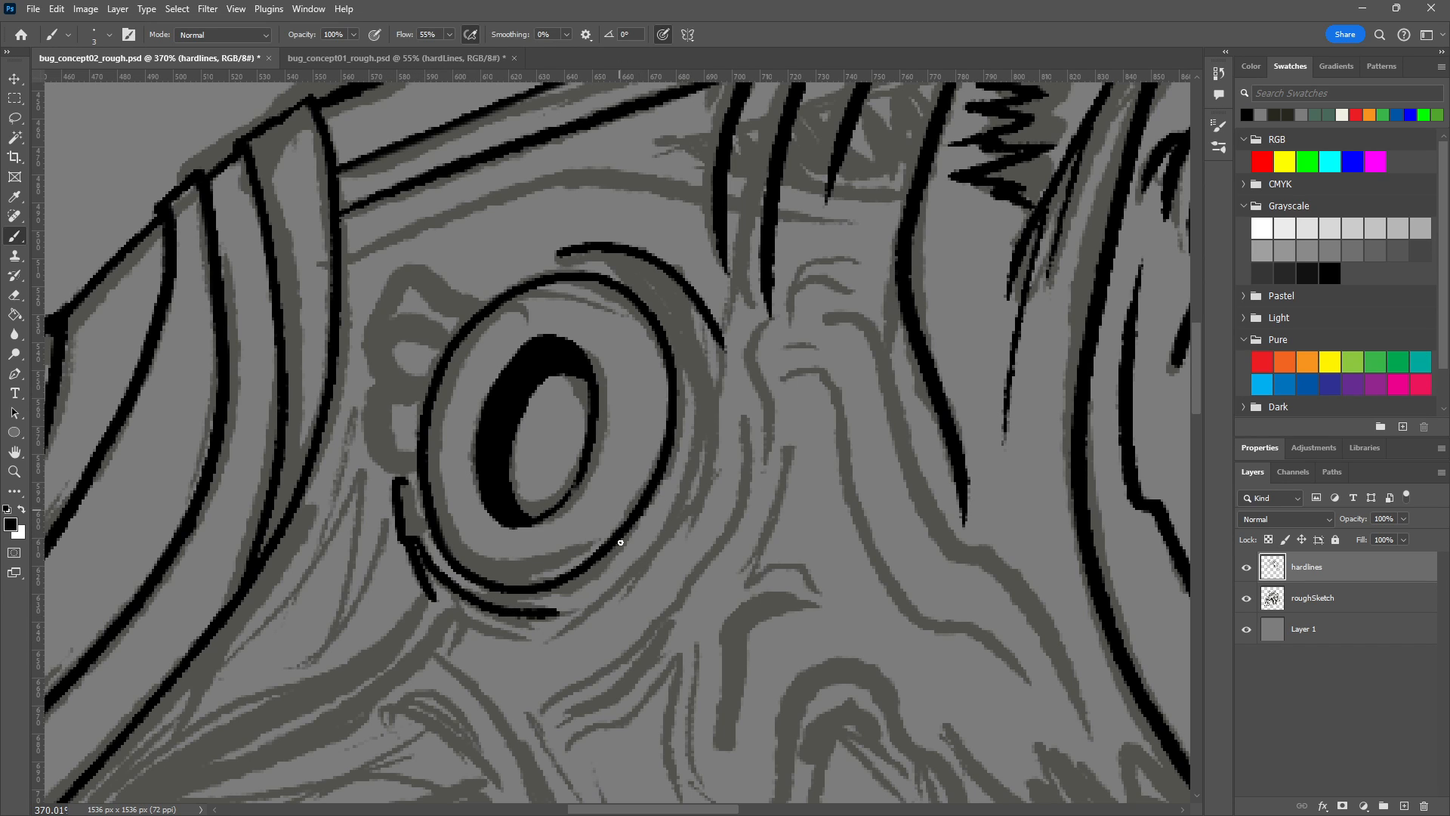
{"action": "scroll", "coordinate": [619, 538], "scroll_direction": "down", "scroll_amount": 4}
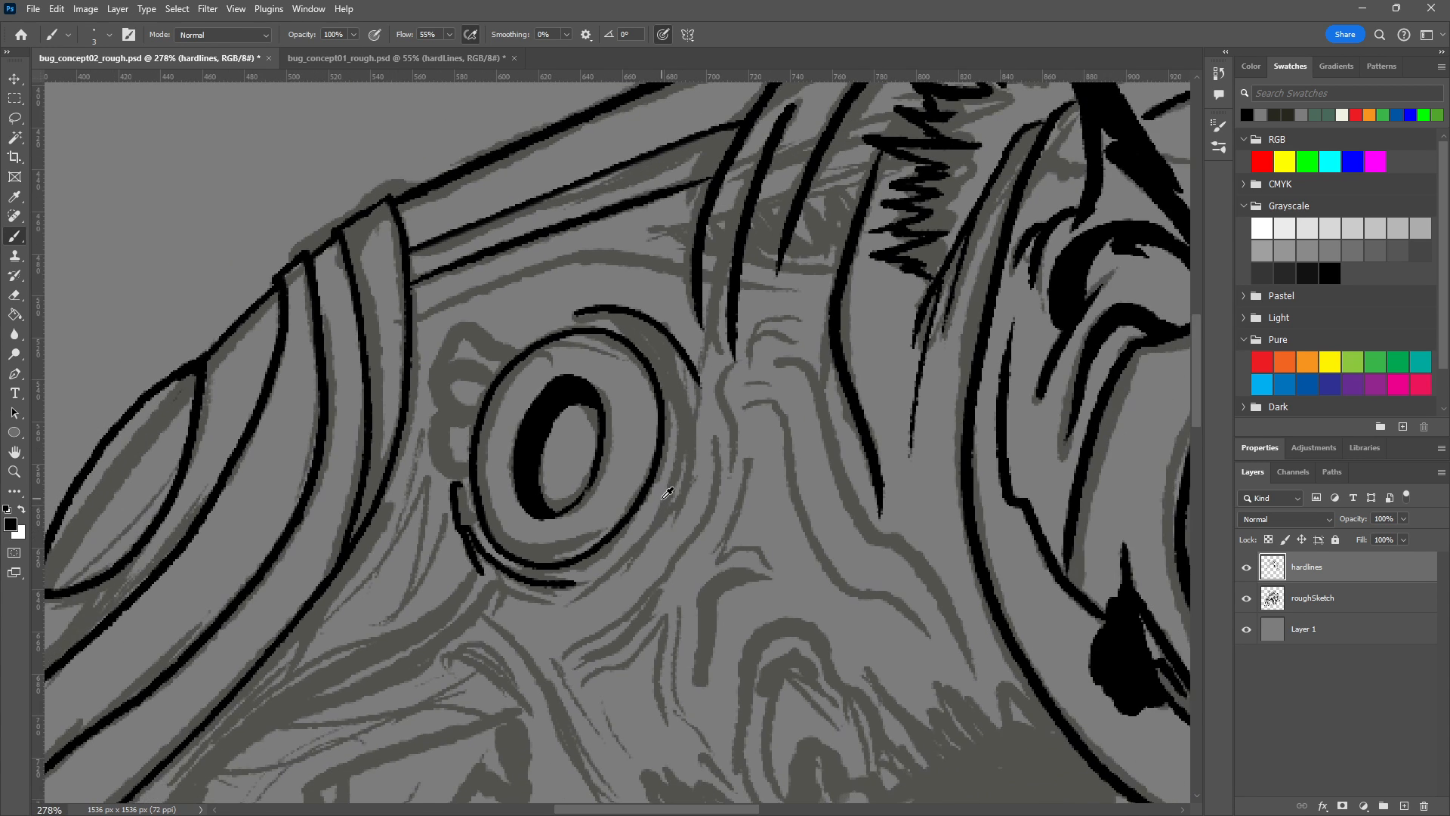
{"action": "scroll", "coordinate": [684, 504], "scroll_direction": "up", "scroll_amount": 1}
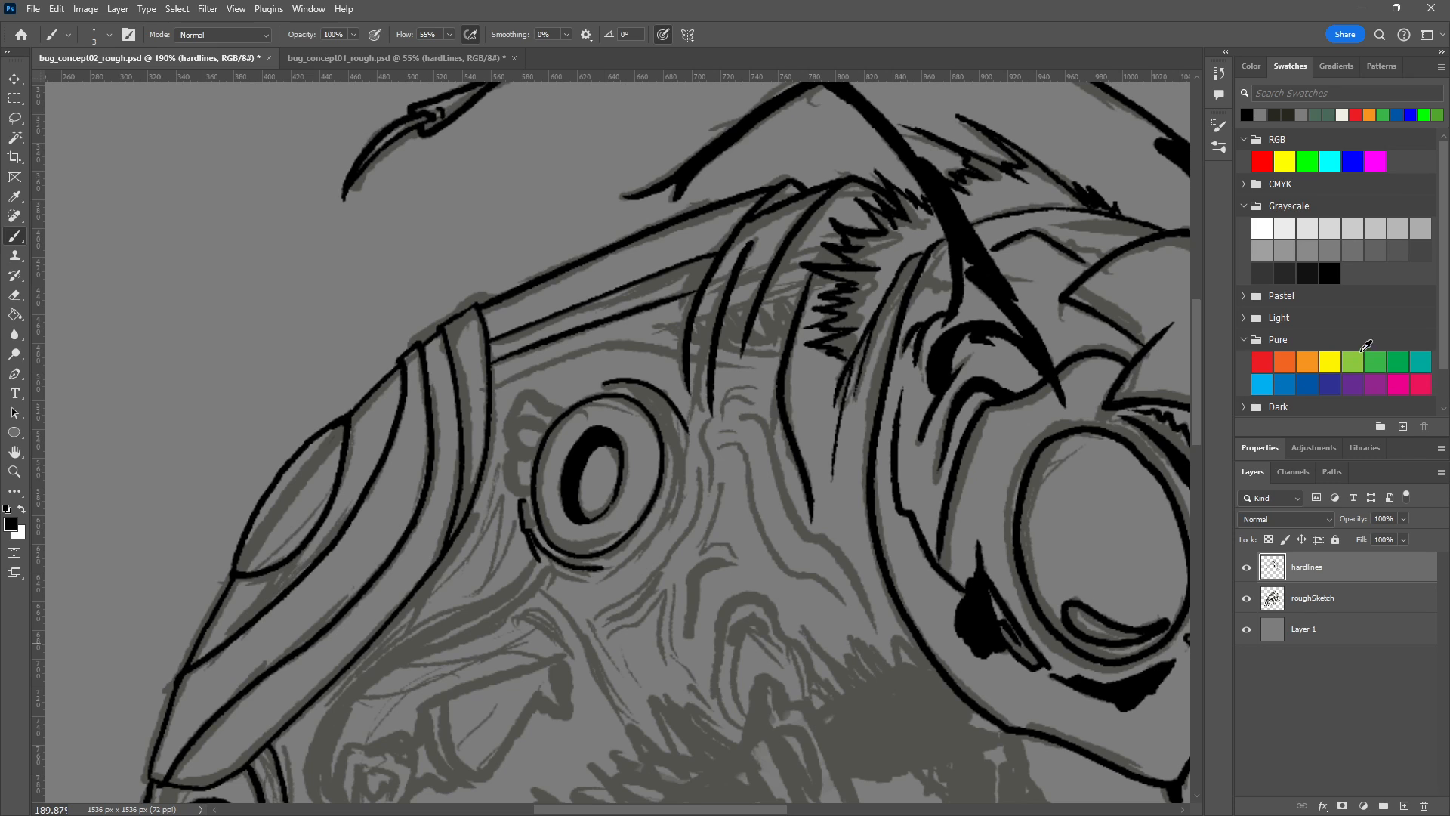
{"action": "left_click", "coordinate": [1403, 519]}
{"action": "left_click_drag", "start_coordinate": [1347, 536], "coordinate": [1444, 542]}
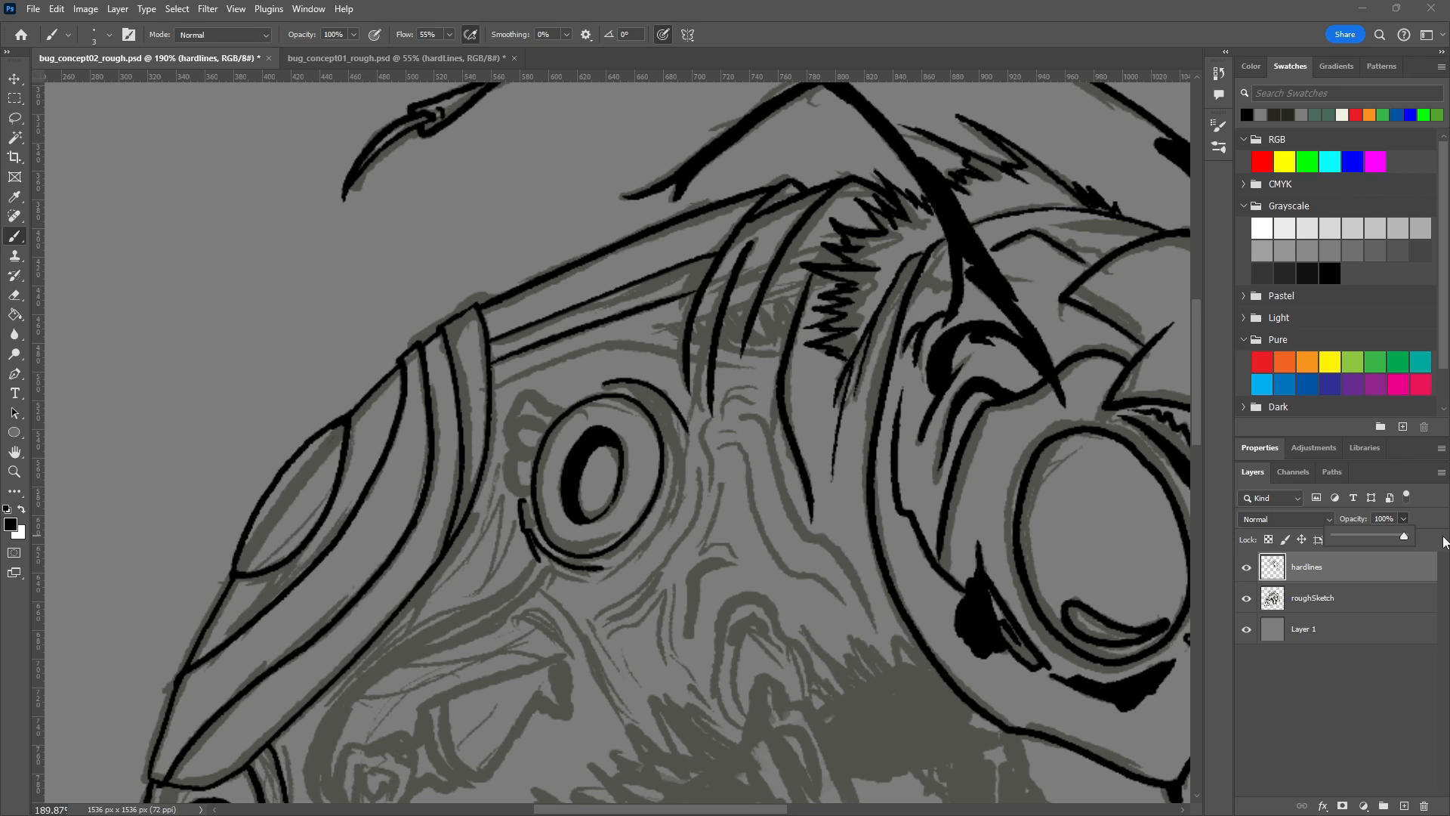
{"action": "mouse_move", "coordinate": [753, 490]}
{"action": "left_mouse_down"}
{"action": "mouse_move", "coordinate": [204, 314]}
{"action": "mouse_move", "coordinate": [760, 637]}
{"action": "mouse_move", "coordinate": [681, 491]}
{"action": "left_mouse_up"}
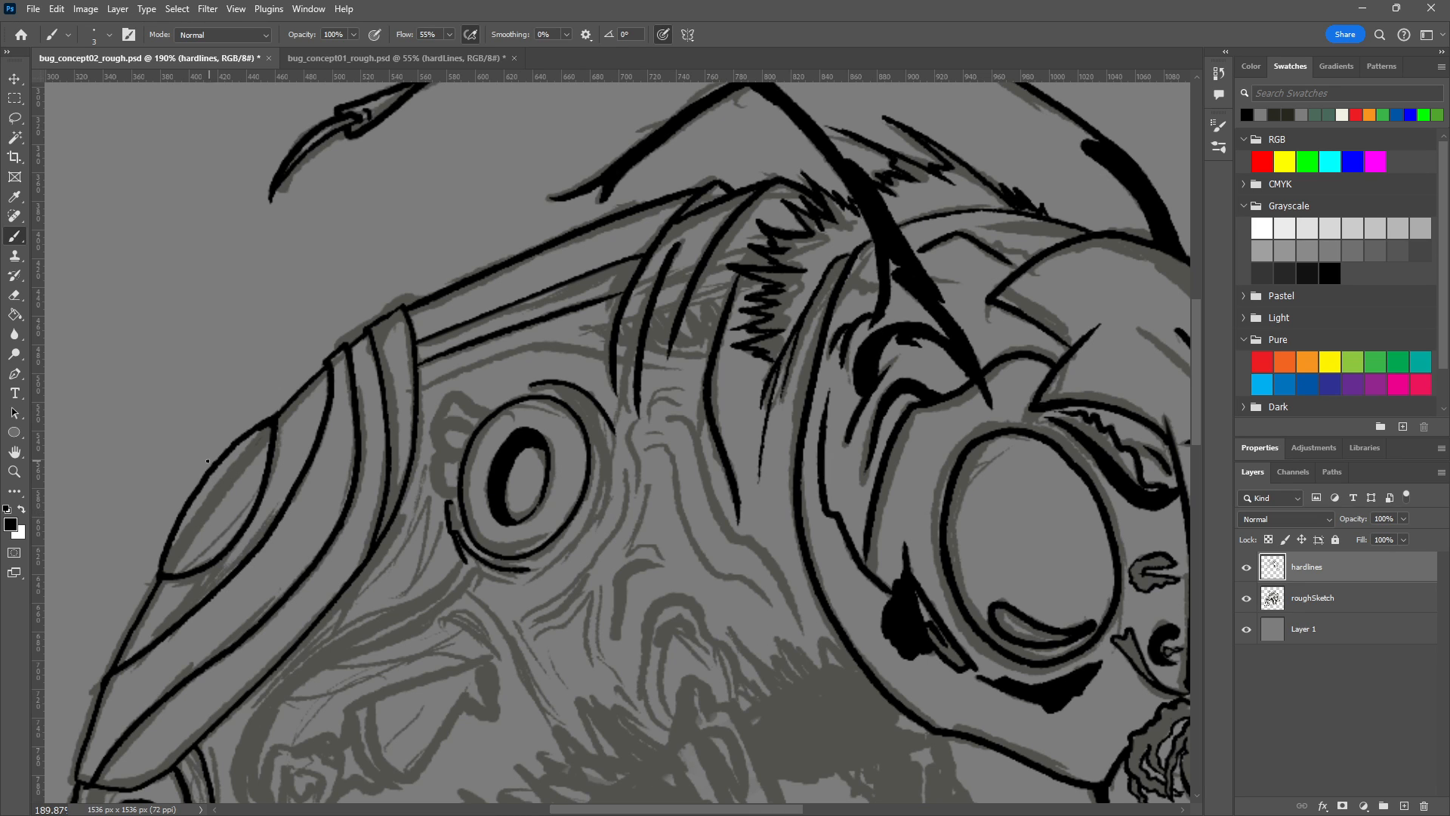
{"action": "scroll", "coordinate": [420, 400], "scroll_direction": "down", "scroll_amount": 5}
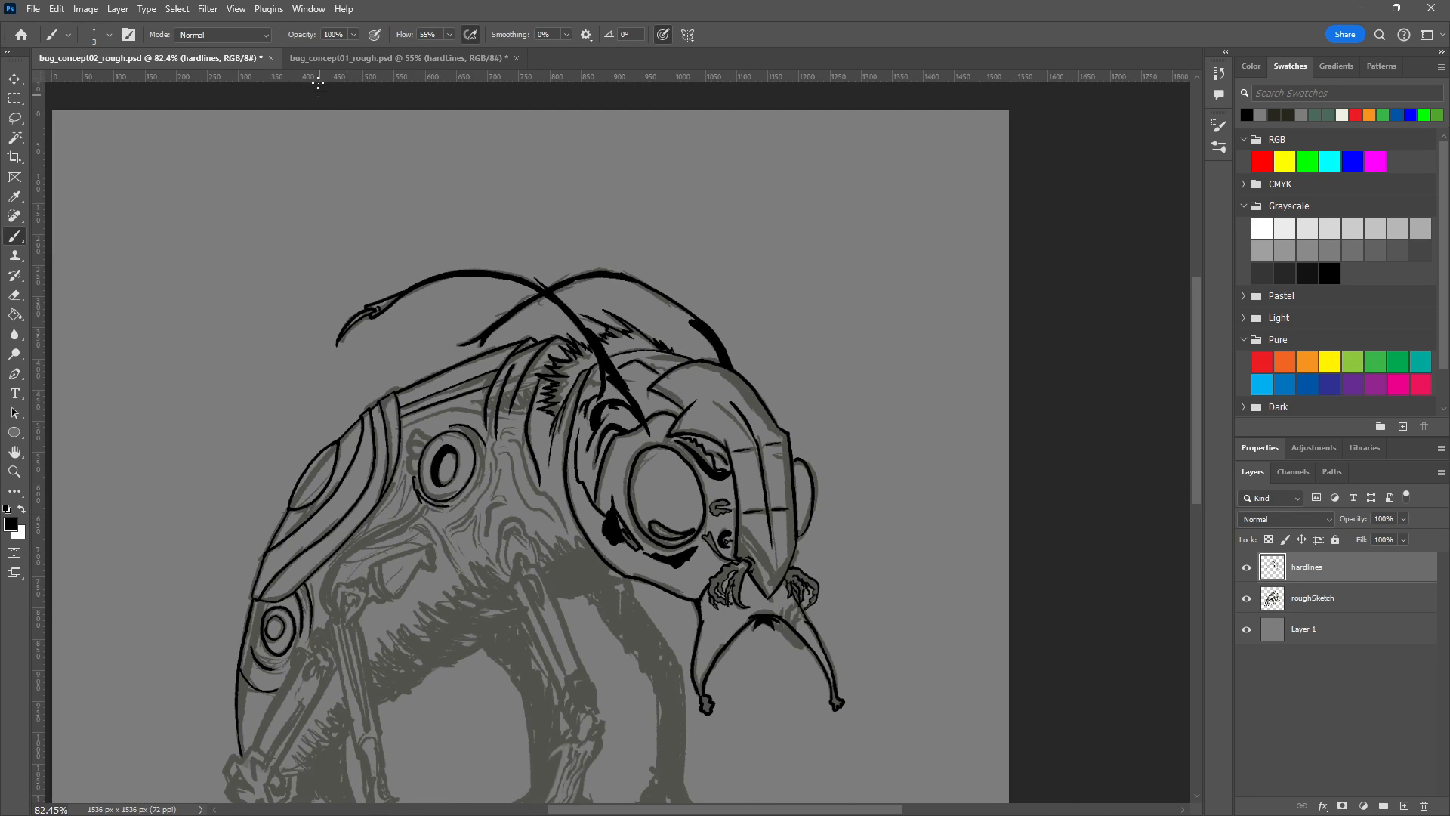
Examine the finished line art in bug_concept01_rough.psd for reference, returning to the whole bug in bug_concept02_rough.psd.
{"action": "left_click", "coordinate": [320, 60]}
{"action": "scroll", "coordinate": [436, 474], "scroll_direction": "up", "scroll_amount": 4}
{"action": "scroll", "coordinate": [437, 474], "scroll_direction": "up", "scroll_amount": 3}
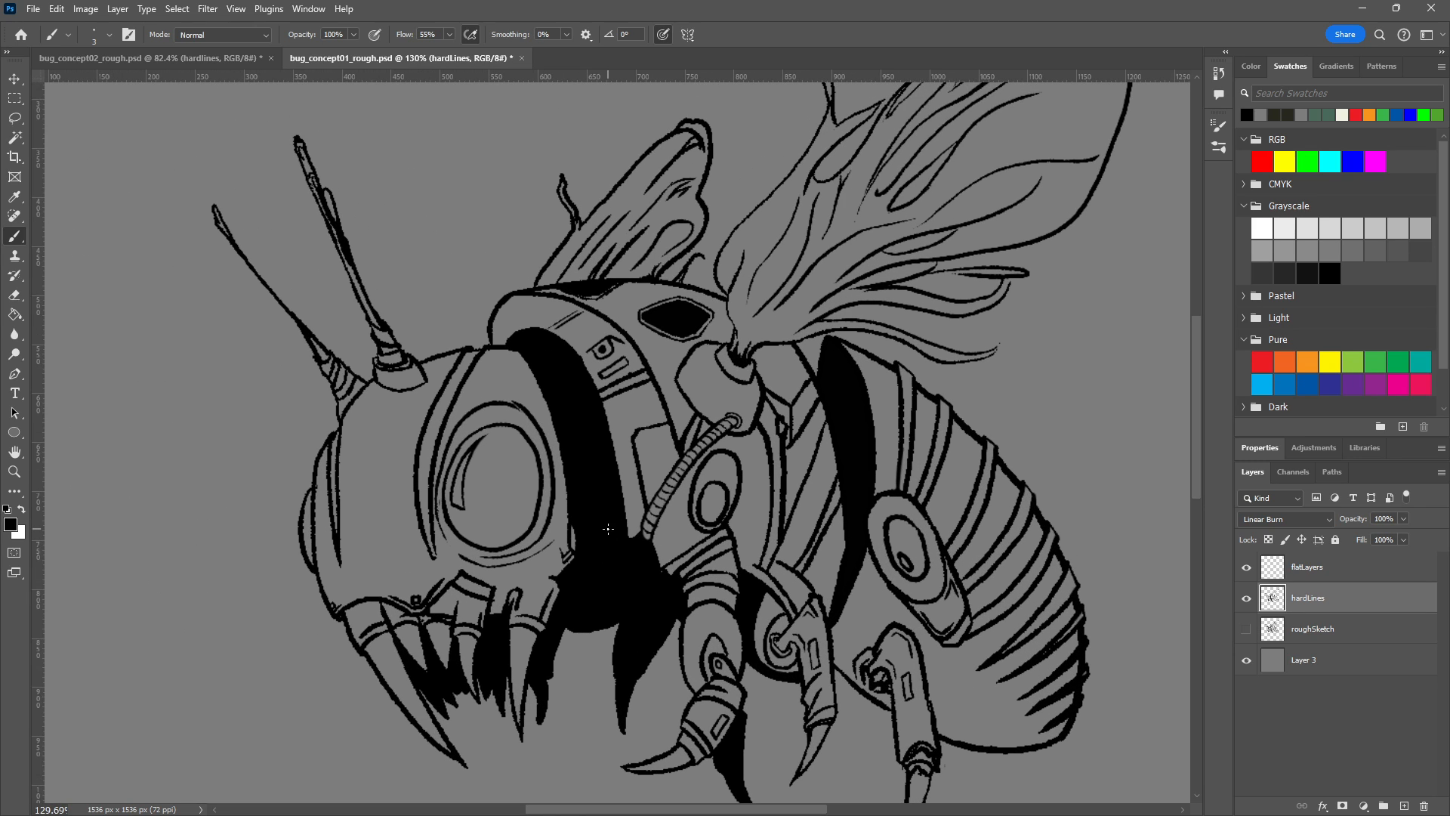
{"action": "left_click", "coordinate": [183, 57]}
{"action": "scroll", "coordinate": [408, 593], "scroll_direction": "down", "scroll_amount": 2}
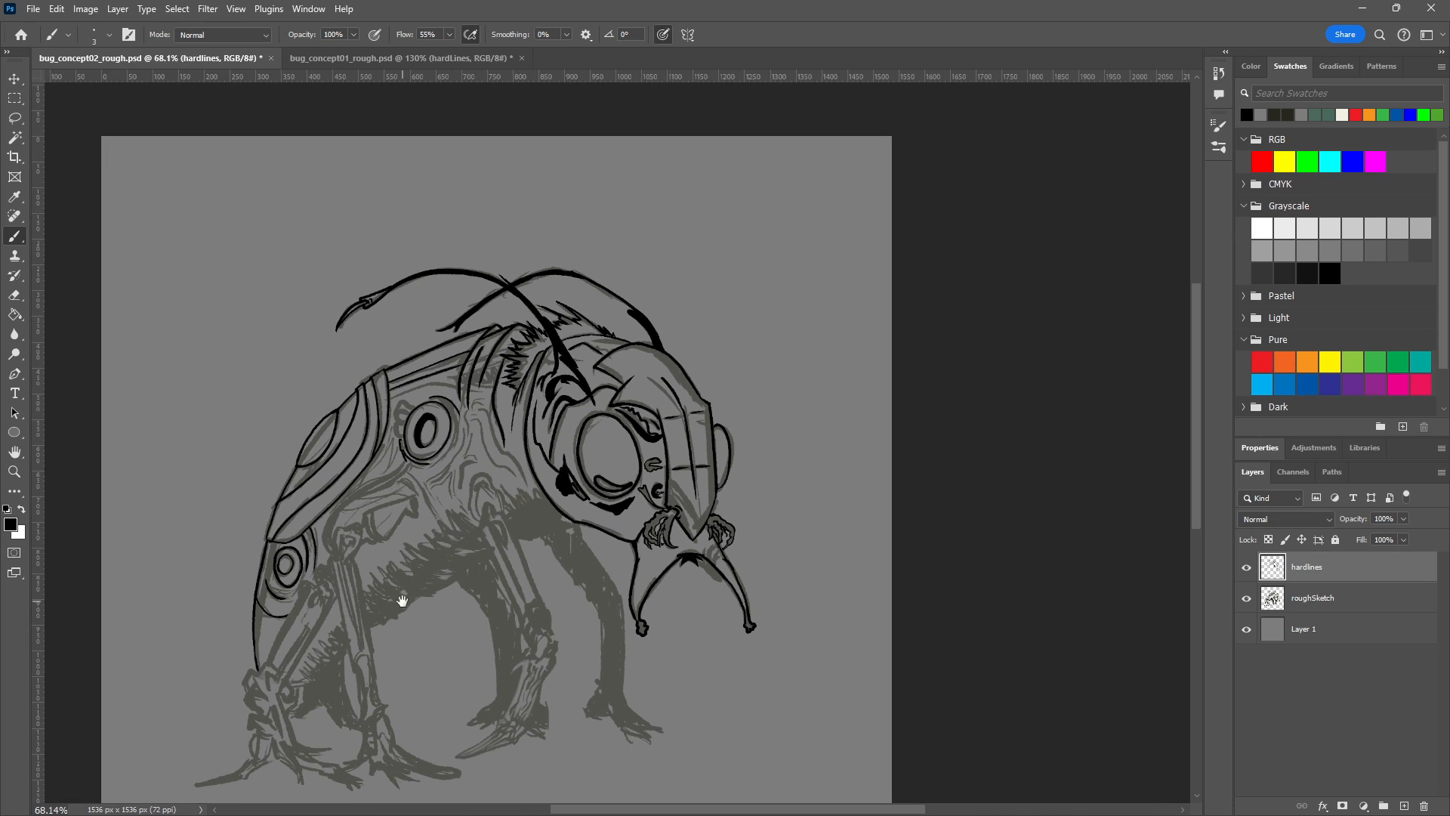
{"action": "scroll", "coordinate": [402, 589], "scroll_direction": "up", "scroll_amount": 3}
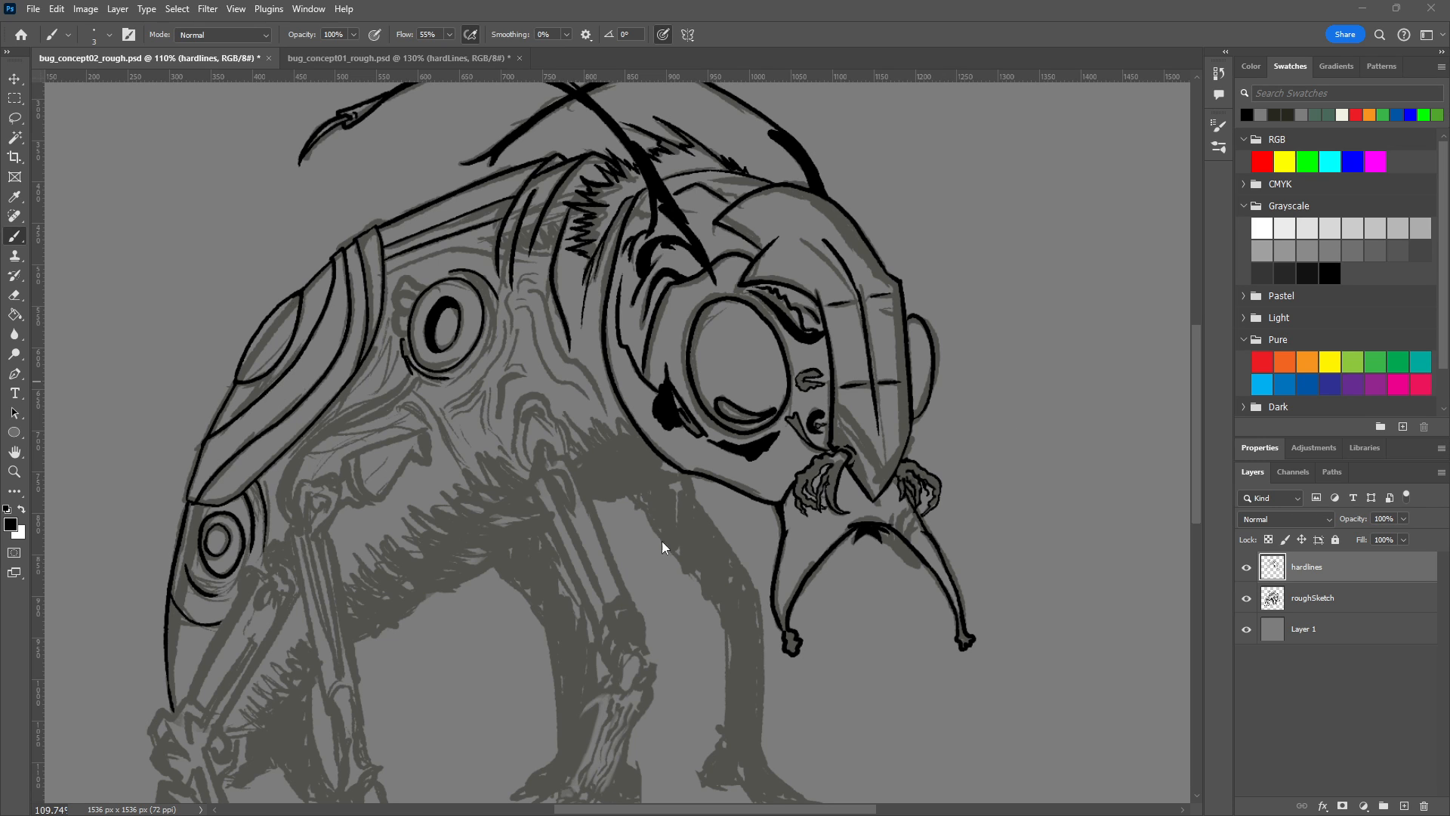
Ink a short inner line that closes the narrow stepped shape at the socket's lower-left edge.
{"action": "scroll", "coordinate": [450, 452], "scroll_direction": "up", "scroll_amount": 5}
{"action": "scroll", "coordinate": [569, 591], "scroll_direction": "up", "scroll_amount": 6}
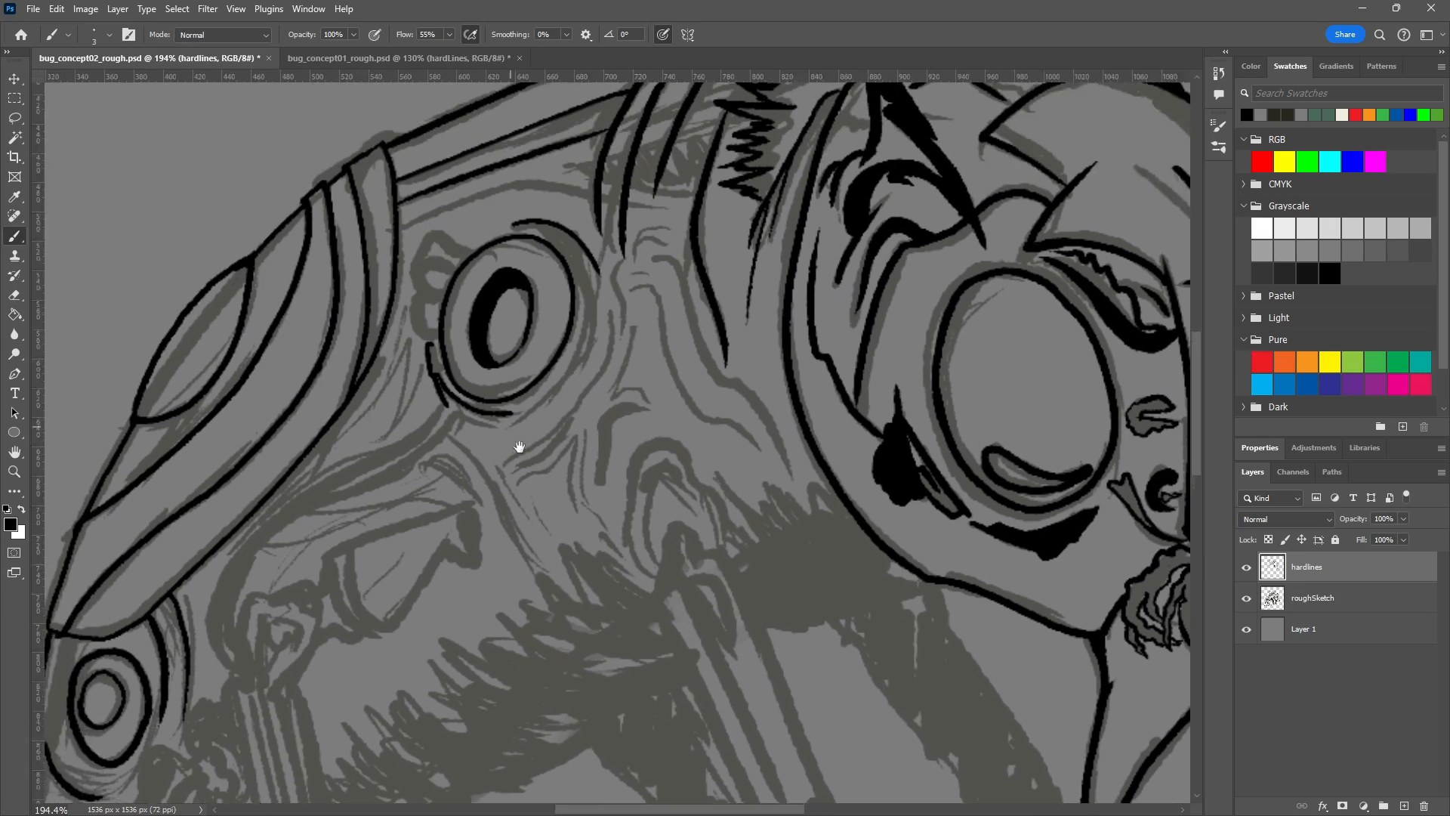
{"action": "scroll", "coordinate": [609, 411], "scroll_direction": "up", "scroll_amount": 3}
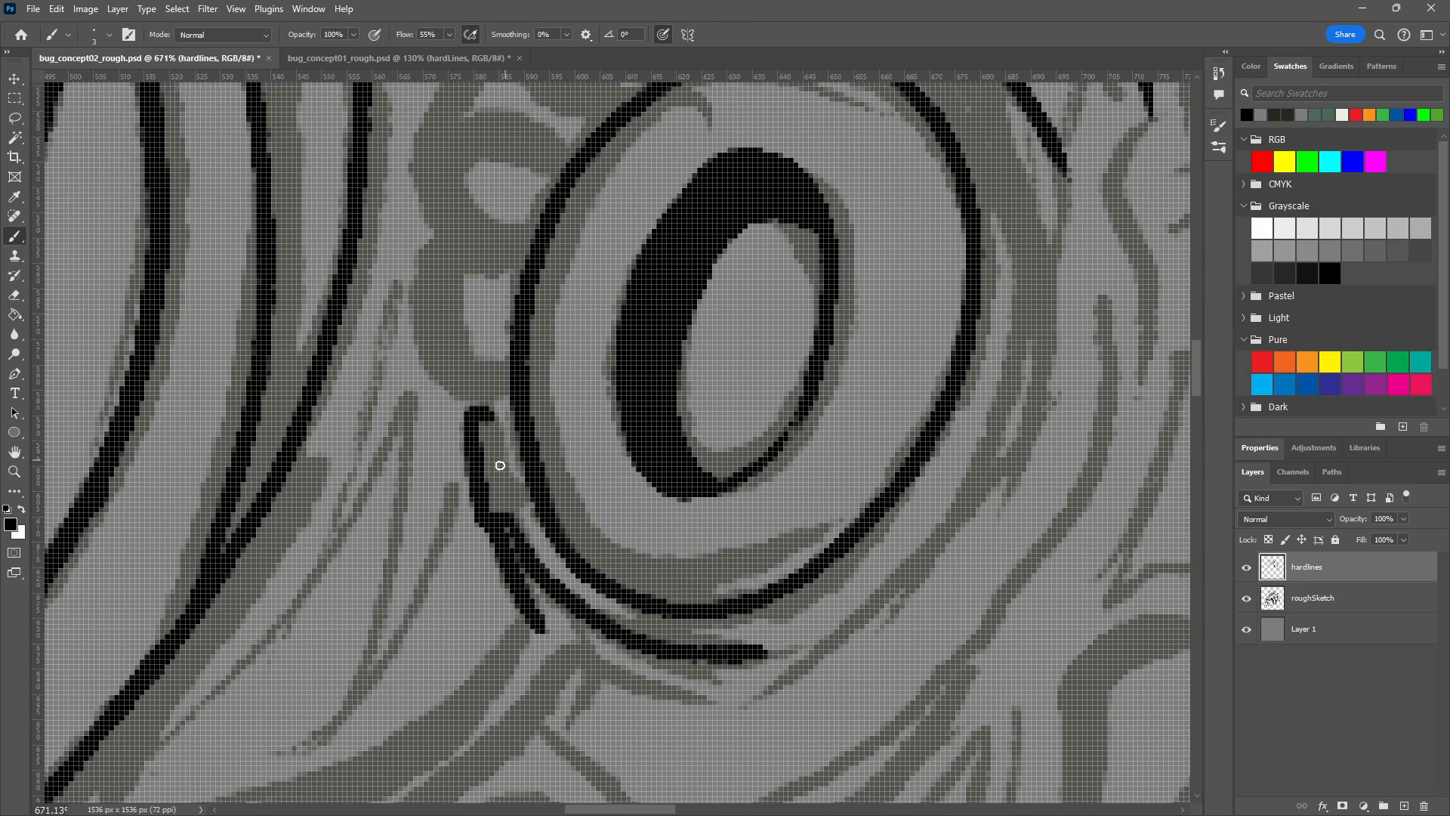
{"action": "mouse_move", "coordinate": [491, 419]}
{"action": "left_mouse_down"}
{"action": "mouse_move", "coordinate": [517, 522]}
{"action": "mouse_move", "coordinate": [498, 411]}
{"action": "left_mouse_up"}
{"action": "key", "text": "ctrl+z"}
{"action": "key", "text": "ctrl+z"}
{"action": "key", "text": "ctrl+shift+z"}
{"action": "key", "text": "ctrl+z"}
{"action": "key", "text": "ctrl+shift+z"}
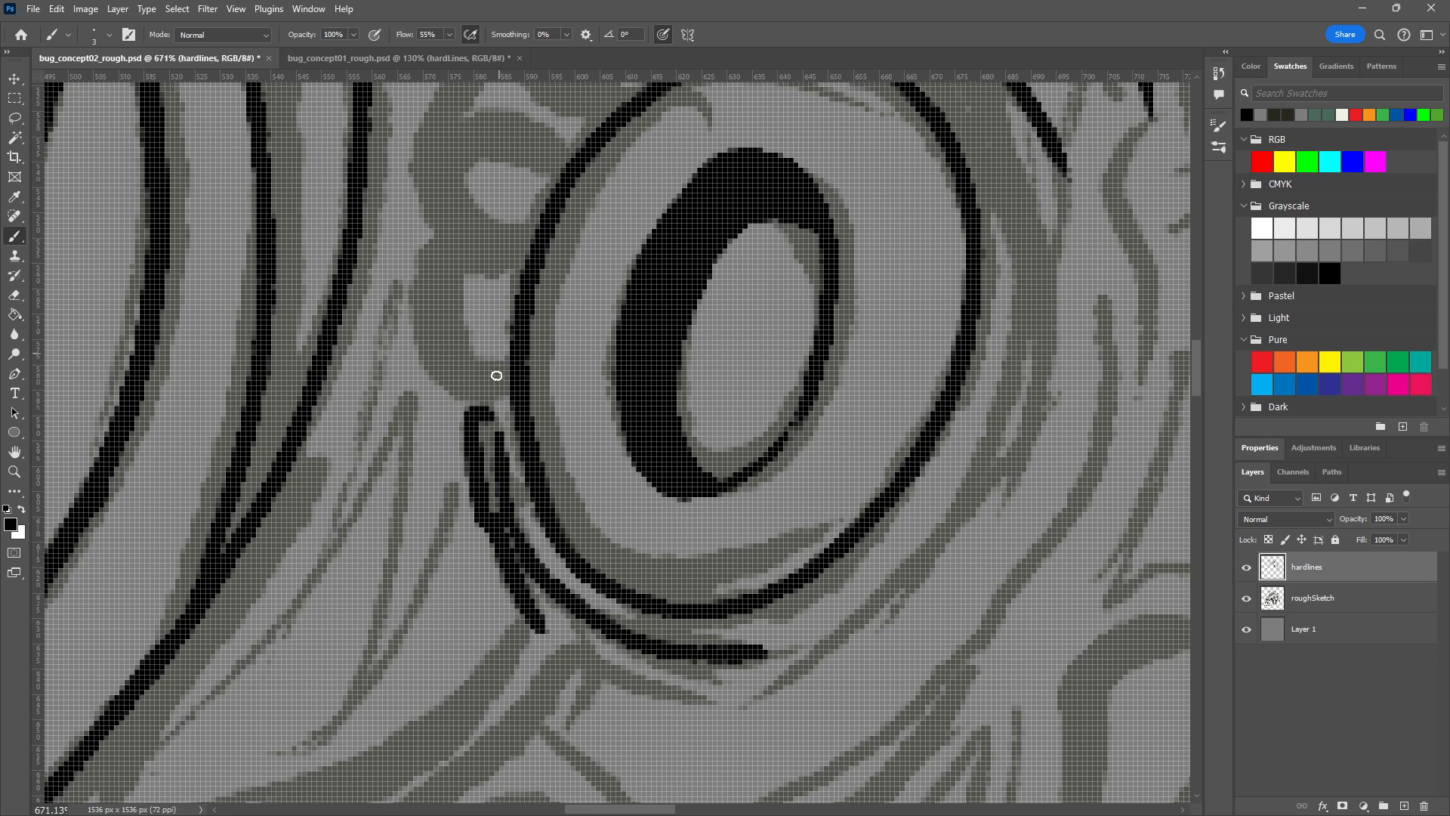
{"action": "left_click_drag", "start_coordinate": [499, 435], "coordinate": [489, 423]}
Ink the lower and middle rounded tabs projecting from the socket's left edge, following the rough sketch.
{"action": "left_click_drag", "start_coordinate": [492, 358], "coordinate": [528, 513]}
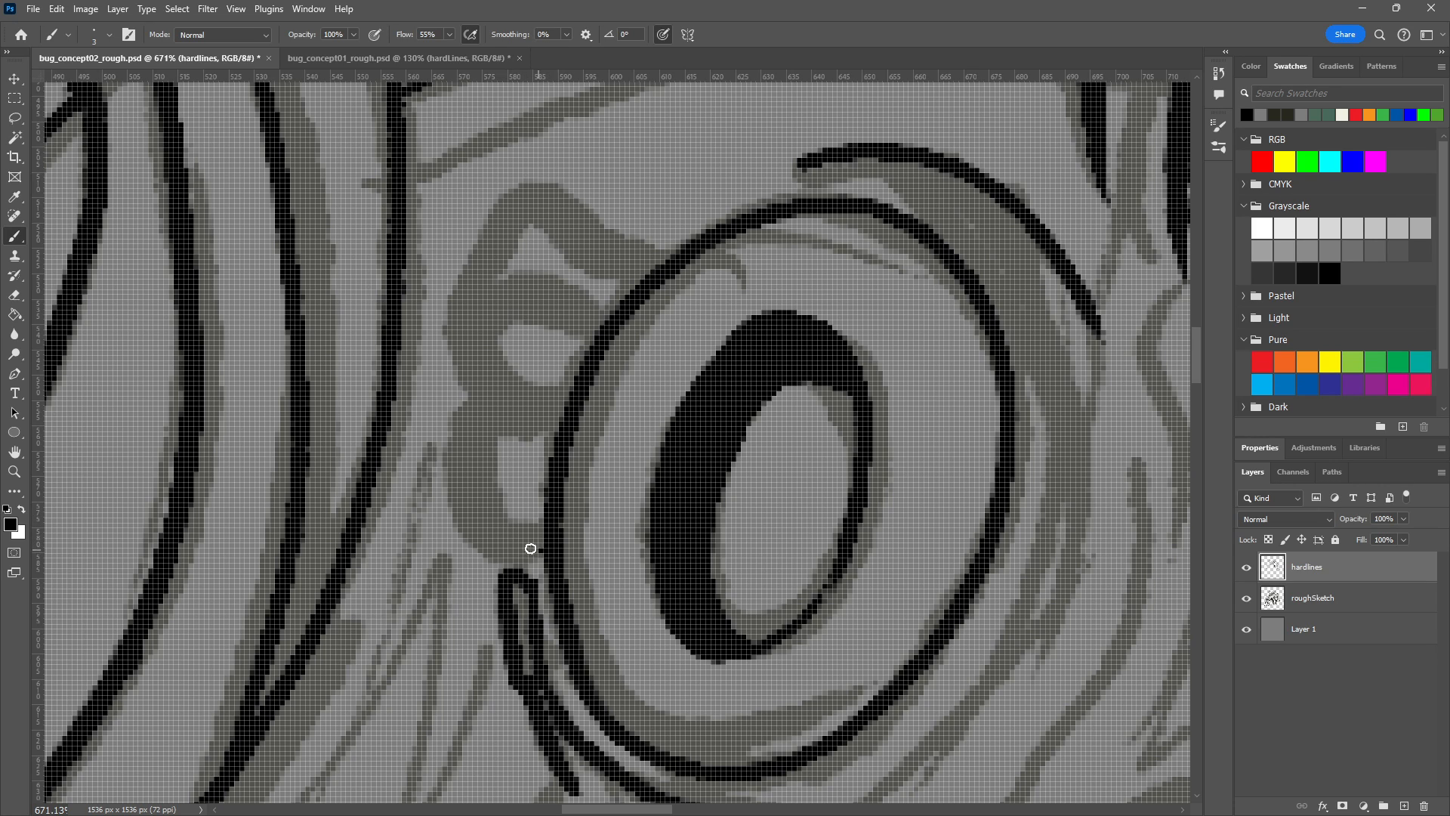
{"action": "mouse_move", "coordinate": [506, 553]}
{"action": "left_mouse_down"}
{"action": "mouse_move", "coordinate": [561, 547]}
{"action": "mouse_move", "coordinate": [484, 544]}
{"action": "mouse_move", "coordinate": [489, 555]}
{"action": "mouse_move", "coordinate": [426, 484]}
{"action": "mouse_move", "coordinate": [456, 525]}
{"action": "mouse_move", "coordinate": [451, 413]}
{"action": "mouse_move", "coordinate": [507, 353]}
{"action": "mouse_move", "coordinate": [483, 403]}
{"action": "mouse_move", "coordinate": [564, 403]}
{"action": "left_mouse_up"}
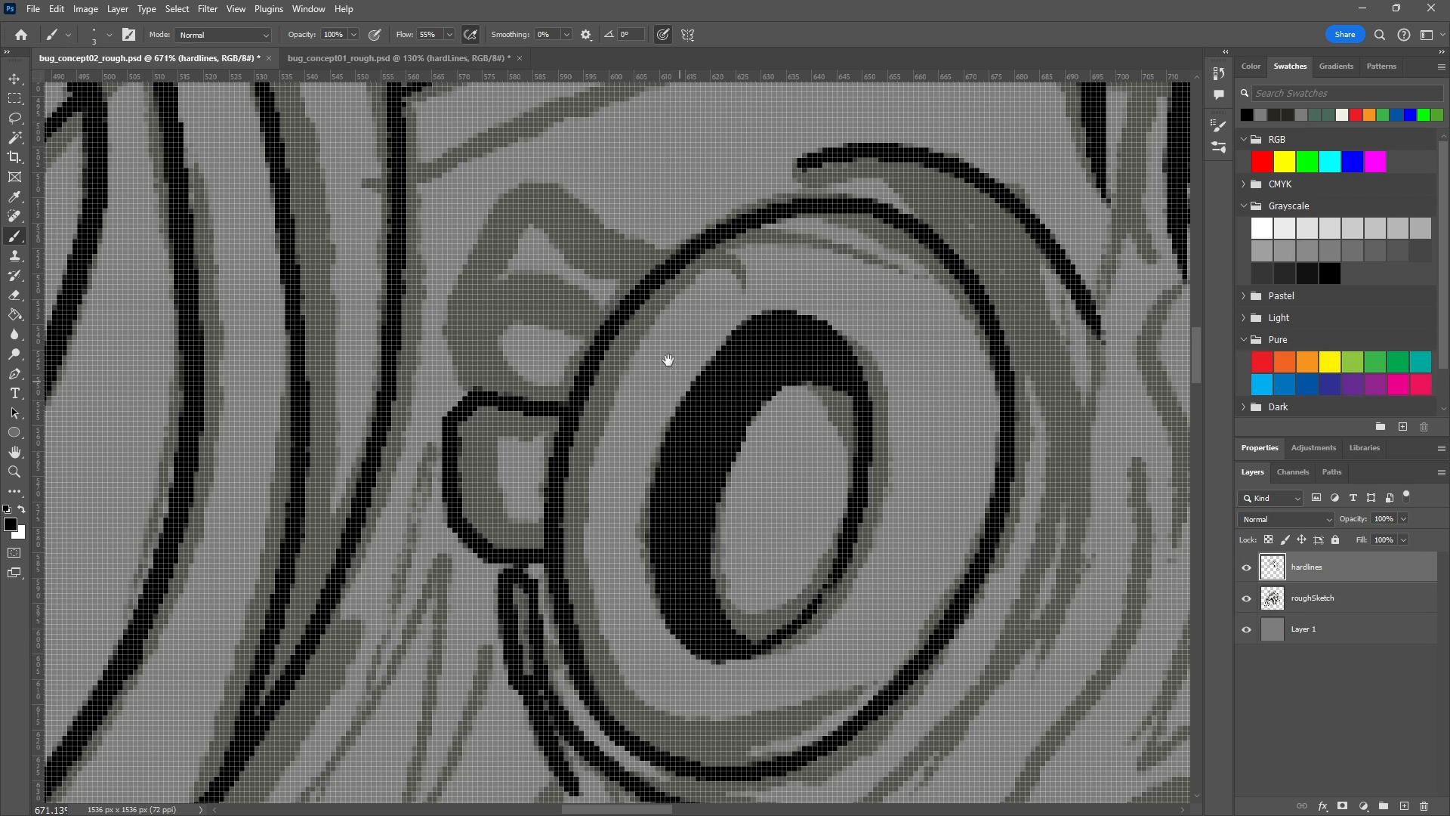
{"action": "left_click_drag", "start_coordinate": [671, 366], "coordinate": [673, 502]}
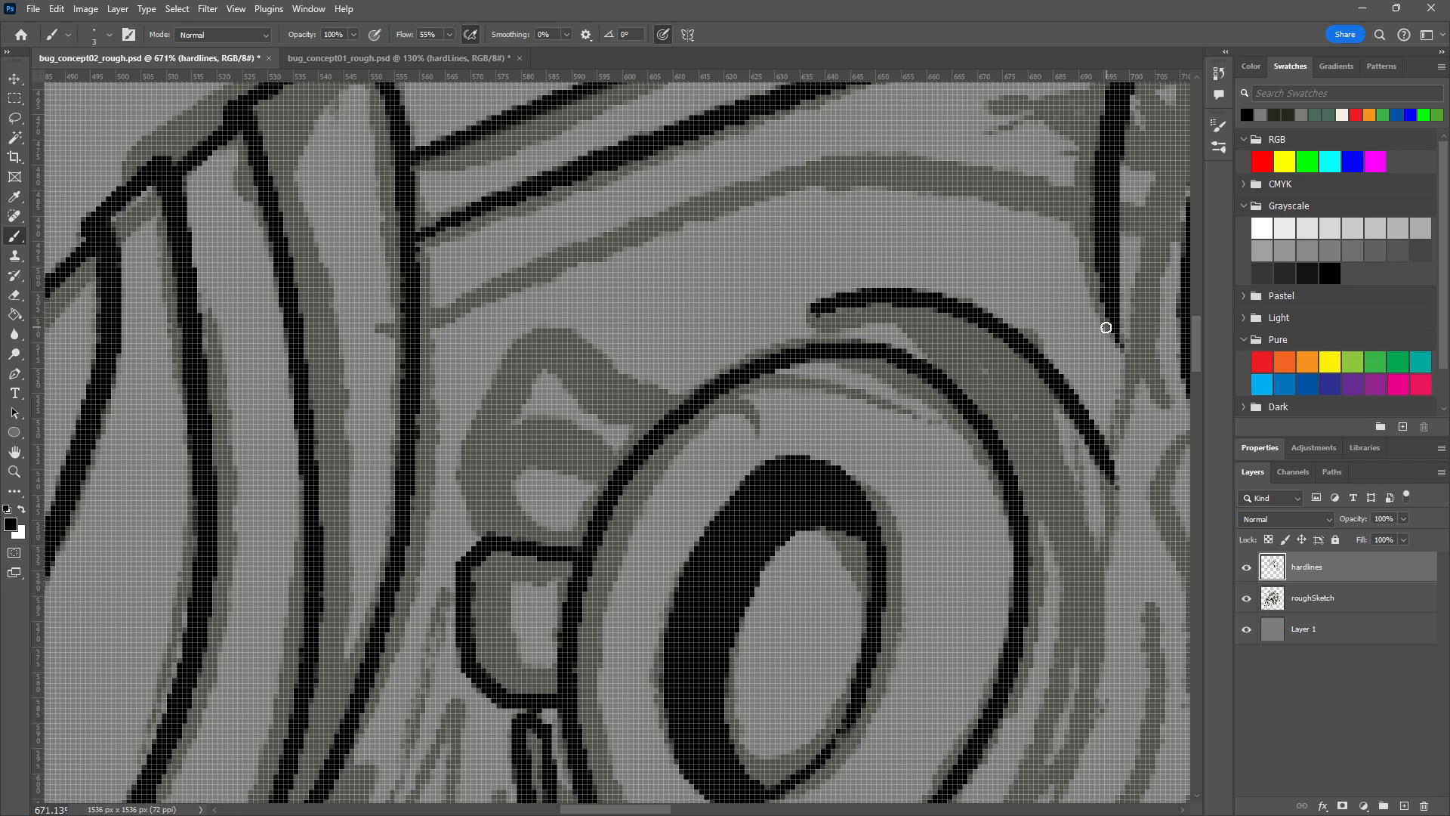
{"action": "left_click_drag", "start_coordinate": [478, 543], "coordinate": [469, 528]}
{"action": "key", "text": "ctrl+z"}
{"action": "mouse_move", "coordinate": [494, 542]}
{"action": "left_mouse_down"}
{"action": "mouse_move", "coordinate": [464, 520]}
{"action": "mouse_move", "coordinate": [458, 452]}
{"action": "left_mouse_up"}
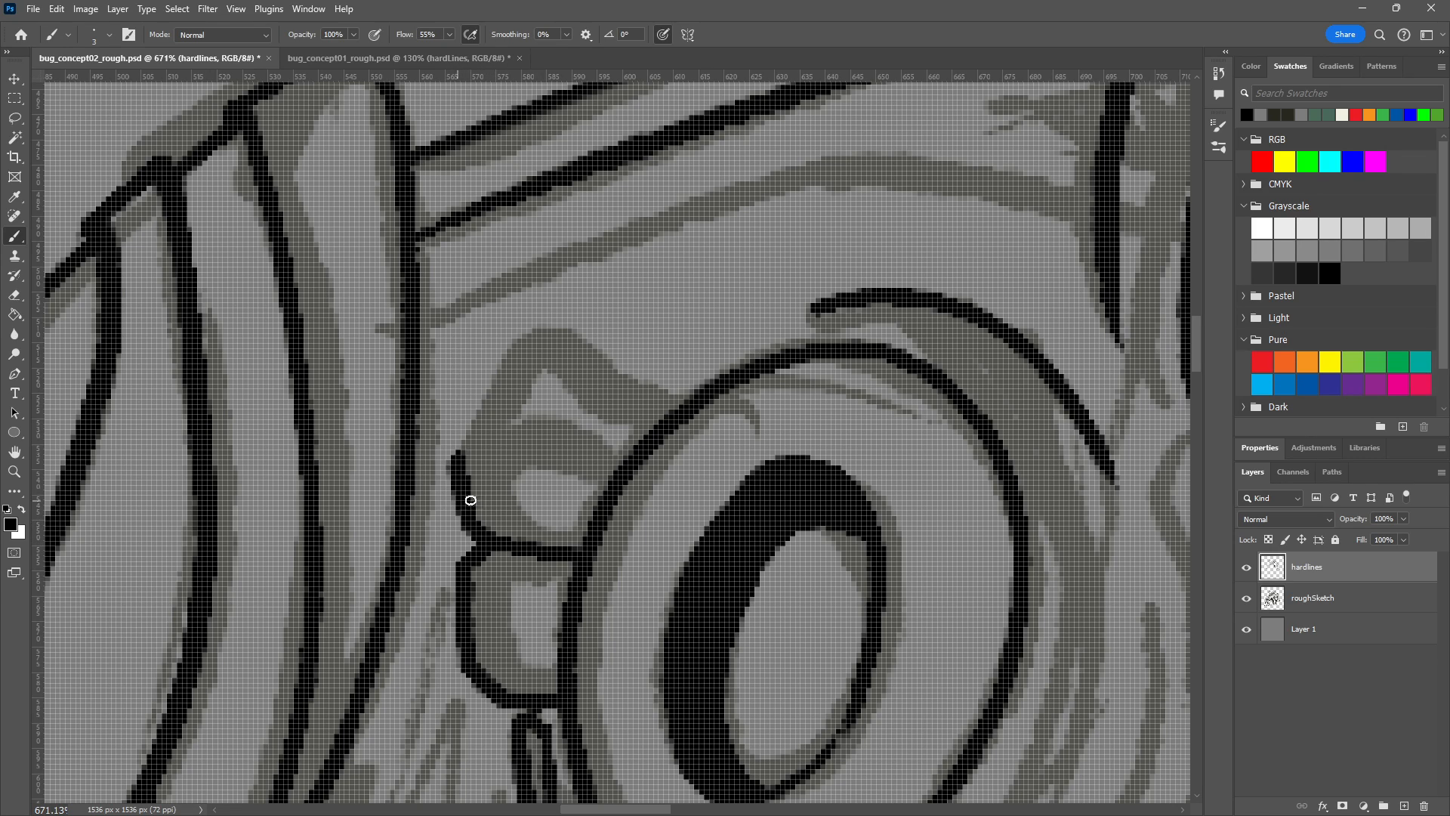
{"action": "left_click", "coordinate": [521, 423], "text": "shift"}
{"action": "left_click_drag", "start_coordinate": [521, 427], "coordinate": [618, 460]}
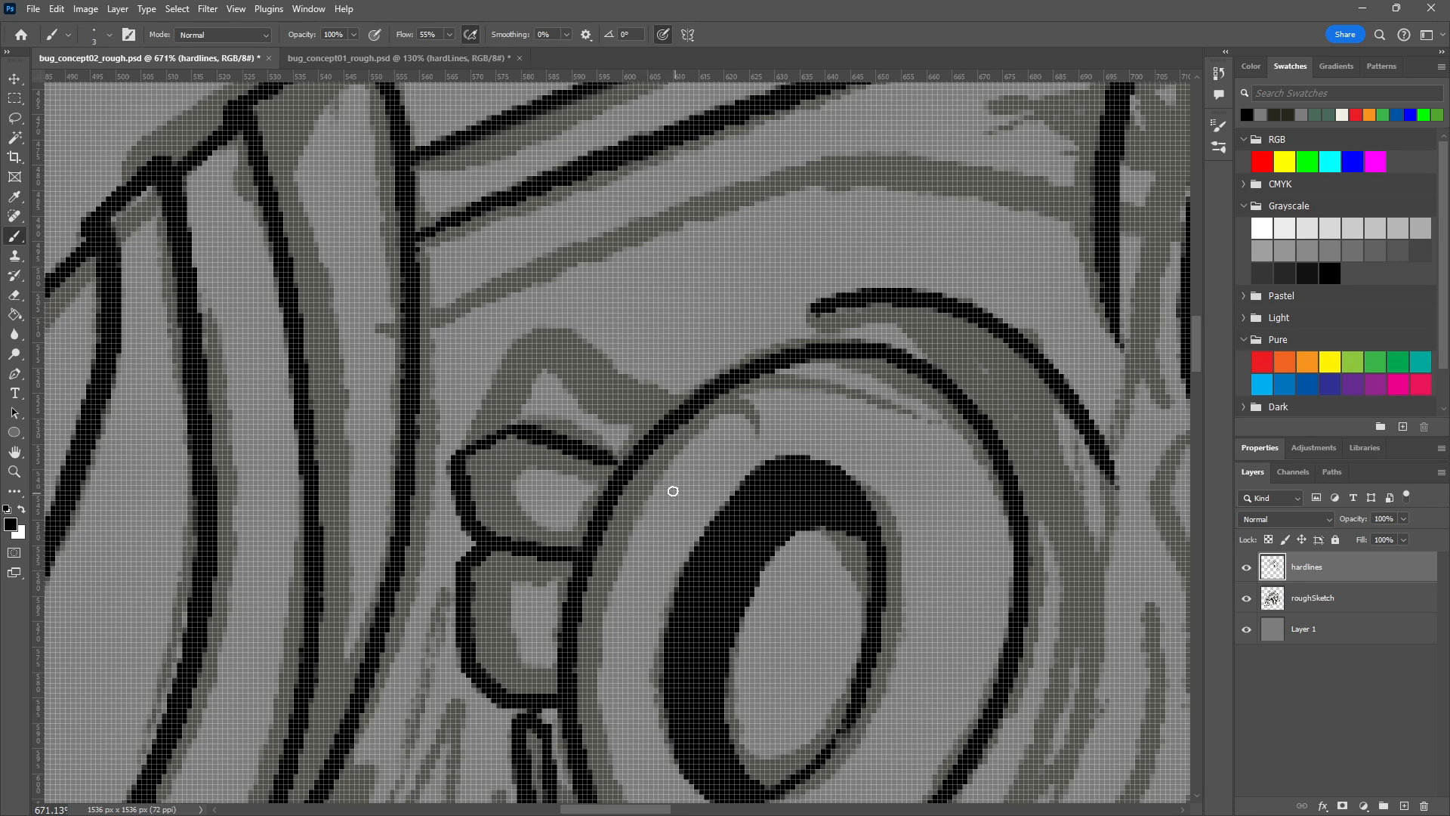
Ink the uppermost tab at the socket's upper-left edge, redrawing its strokes until they follow the sketch.
{"action": "mouse_move", "coordinate": [469, 445]}
{"action": "left_mouse_down"}
{"action": "mouse_move", "coordinate": [466, 413]}
{"action": "mouse_move", "coordinate": [466, 428]}
{"action": "mouse_move", "coordinate": [559, 301]}
{"action": "left_mouse_up"}
{"action": "key", "text": "ctrl+z"}
{"action": "mouse_move", "coordinate": [467, 427]}
{"action": "left_mouse_down"}
{"action": "mouse_move", "coordinate": [525, 330]}
{"action": "mouse_move", "coordinate": [460, 431]}
{"action": "mouse_move", "coordinate": [529, 335]}
{"action": "left_mouse_up"}
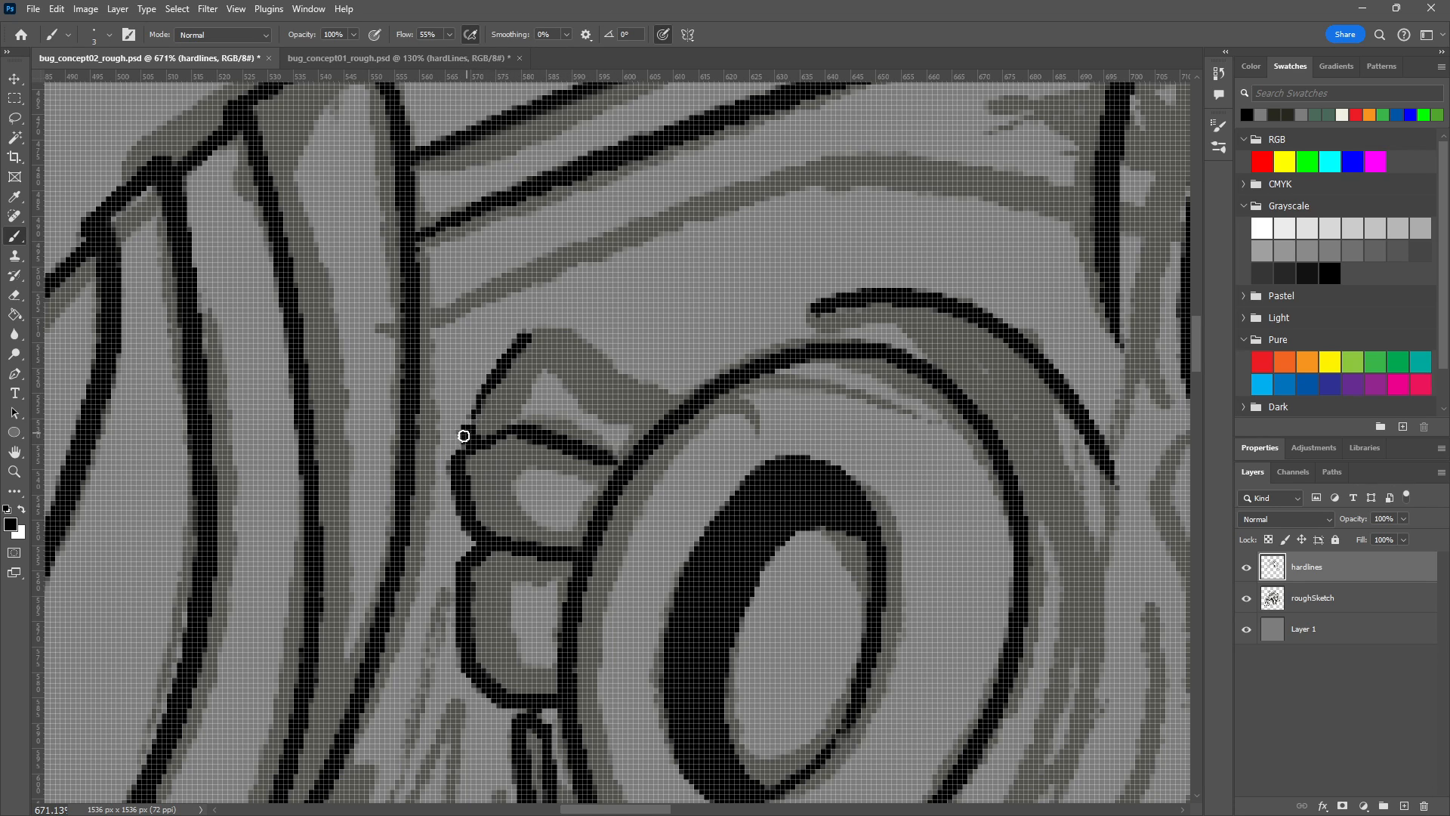
{"action": "key", "text": "ctrl+z"}
{"action": "left_click_drag", "start_coordinate": [469, 432], "coordinate": [478, 402]}
{"action": "mouse_move", "coordinate": [529, 331]}
{"action": "left_mouse_down"}
{"action": "mouse_move", "coordinate": [569, 327]}
{"action": "mouse_move", "coordinate": [691, 412]}
{"action": "mouse_move", "coordinate": [576, 327]}
{"action": "mouse_move", "coordinate": [532, 324]}
{"action": "mouse_move", "coordinate": [583, 322]}
{"action": "left_mouse_up"}
{"action": "key", "text": "ctrl+z"}
Examine the rough sketch of the legs and underbelly around the inked socket.
{"action": "scroll", "coordinate": [642, 498], "scroll_direction": "down", "scroll_amount": 5}
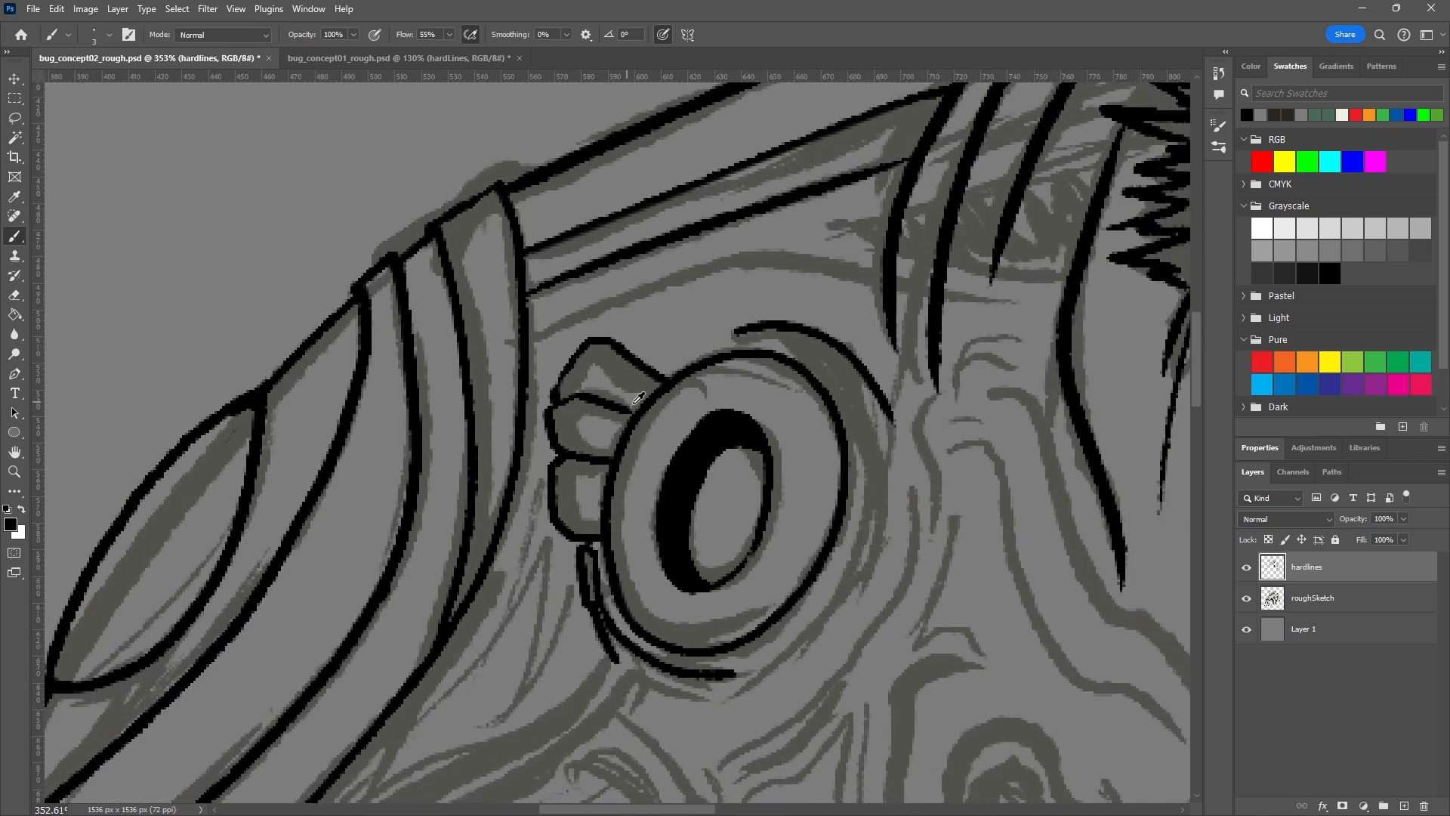
{"action": "scroll", "coordinate": [649, 483], "scroll_direction": "down", "scroll_amount": 3}
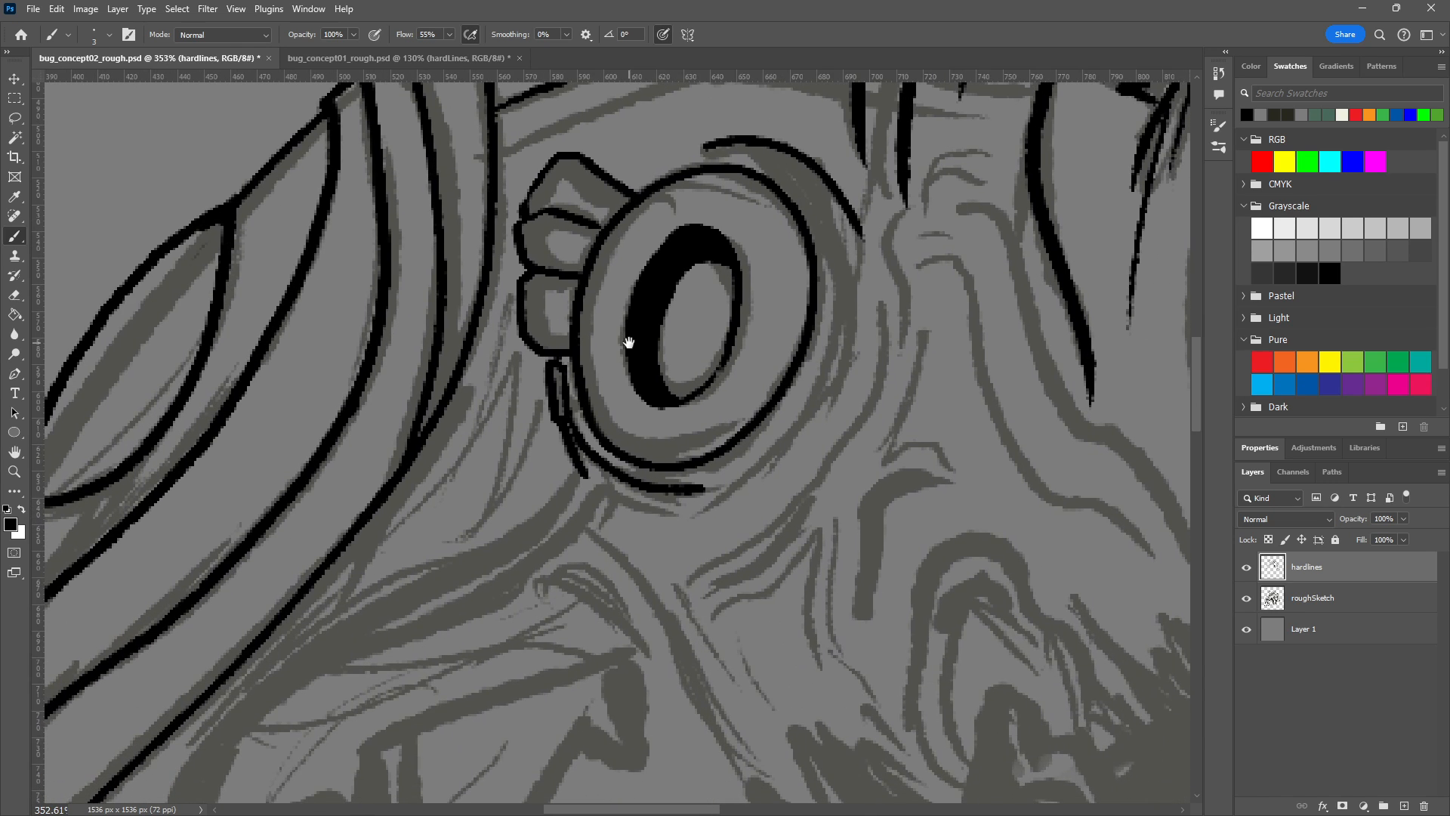
{"action": "scroll", "coordinate": [795, 373], "scroll_direction": "down", "scroll_amount": 3}
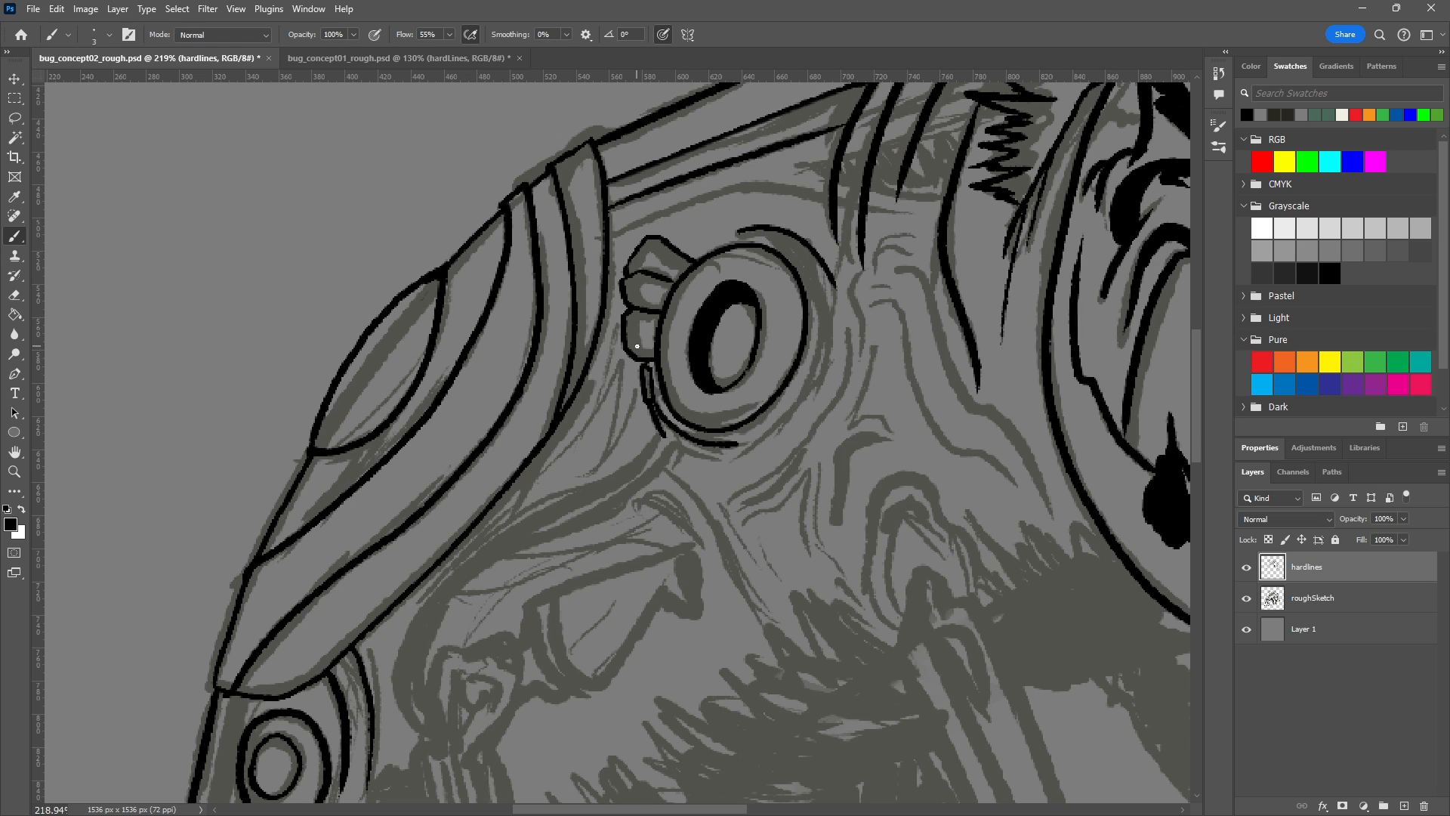
{"action": "mouse_move", "coordinate": [781, 322]}
{"action": "left_mouse_down"}
{"action": "mouse_move", "coordinate": [673, 375]}
{"action": "mouse_move", "coordinate": [643, 335]}
{"action": "left_mouse_up"}
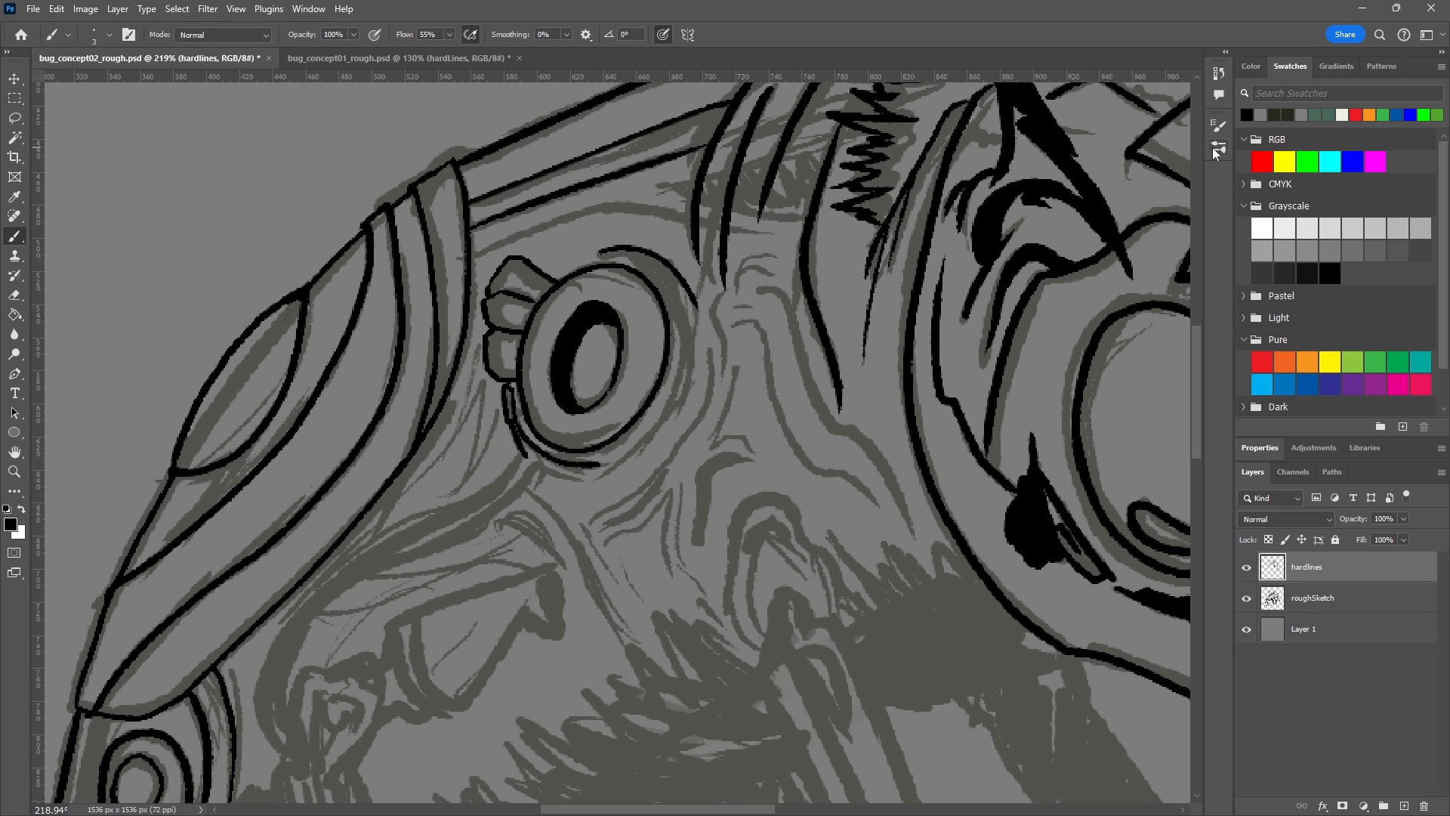
{"action": "scroll", "coordinate": [739, 351], "scroll_direction": "down", "scroll_amount": 5}
{"action": "left_click_drag", "start_coordinate": [674, 440], "coordinate": [576, 289]}
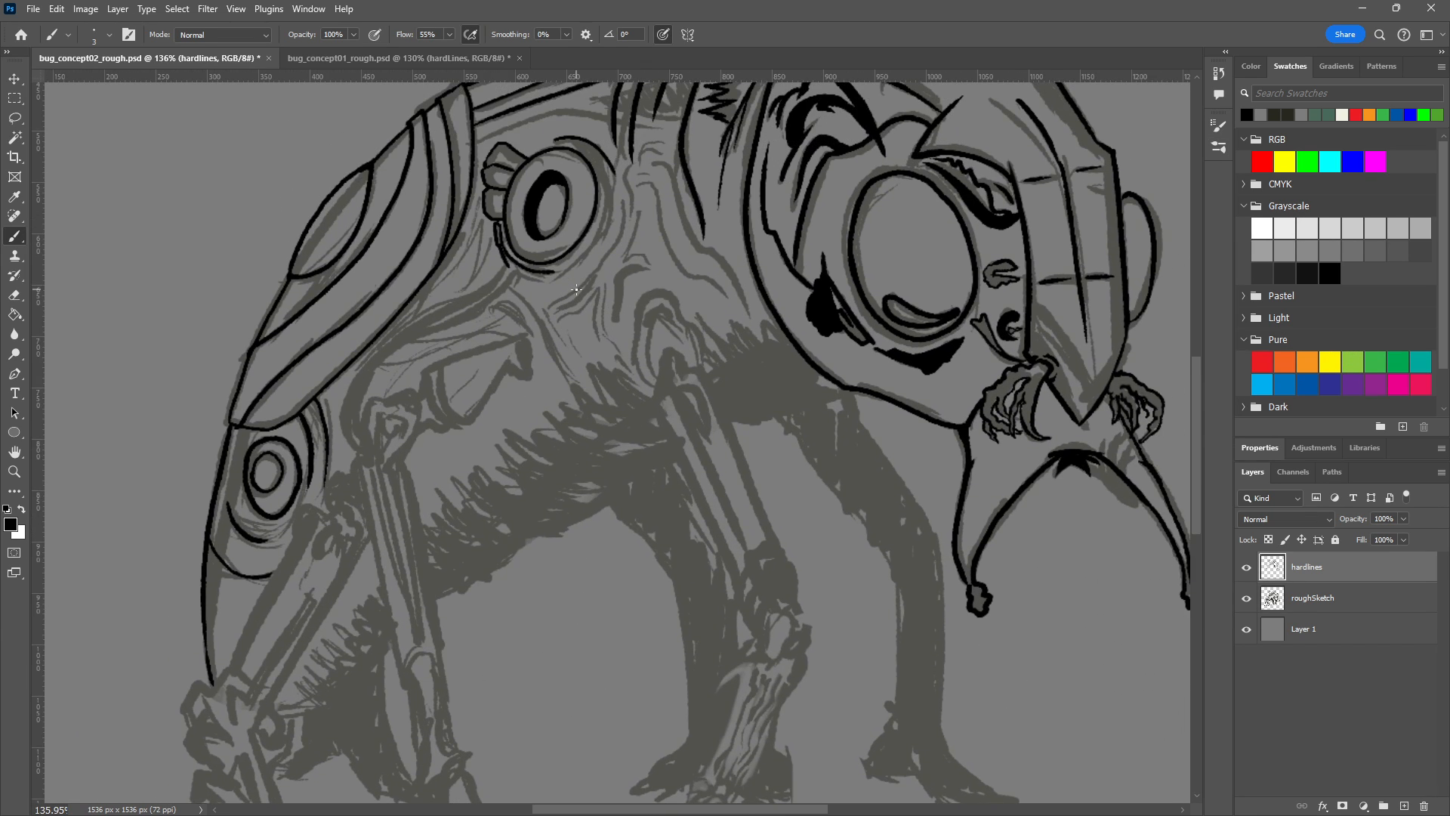
{"action": "mouse_move", "coordinate": [553, 447]}
{"action": "left_mouse_down"}
{"action": "mouse_move", "coordinate": [534, 301]}
{"action": "mouse_move", "coordinate": [657, 379]}
{"action": "mouse_move", "coordinate": [778, 414]}
{"action": "mouse_move", "coordinate": [329, 591]}
{"action": "mouse_move", "coordinate": [323, 575]}
{"action": "left_mouse_up"}
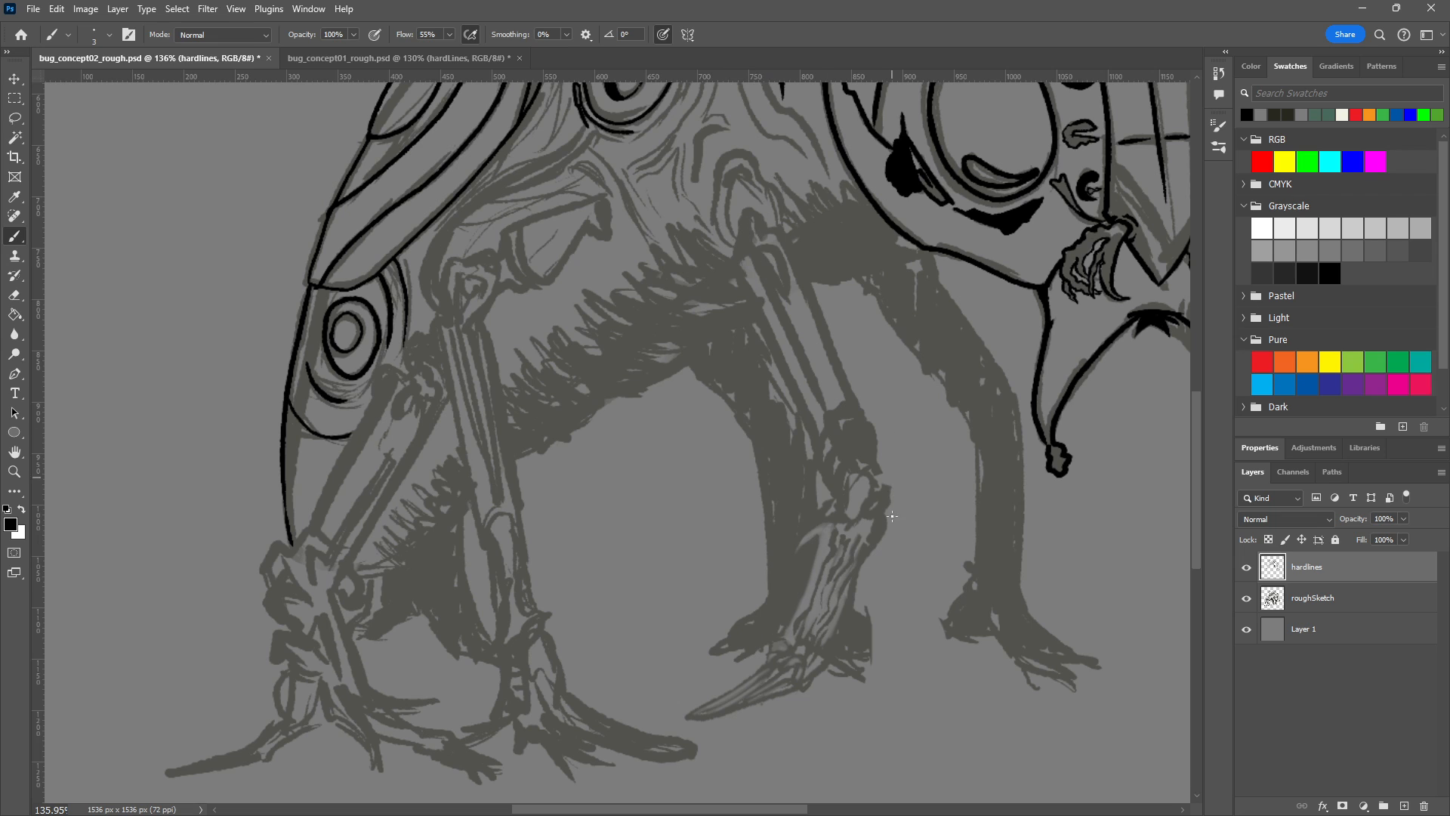
{"action": "left_click_drag", "start_coordinate": [627, 383], "coordinate": [728, 532]}
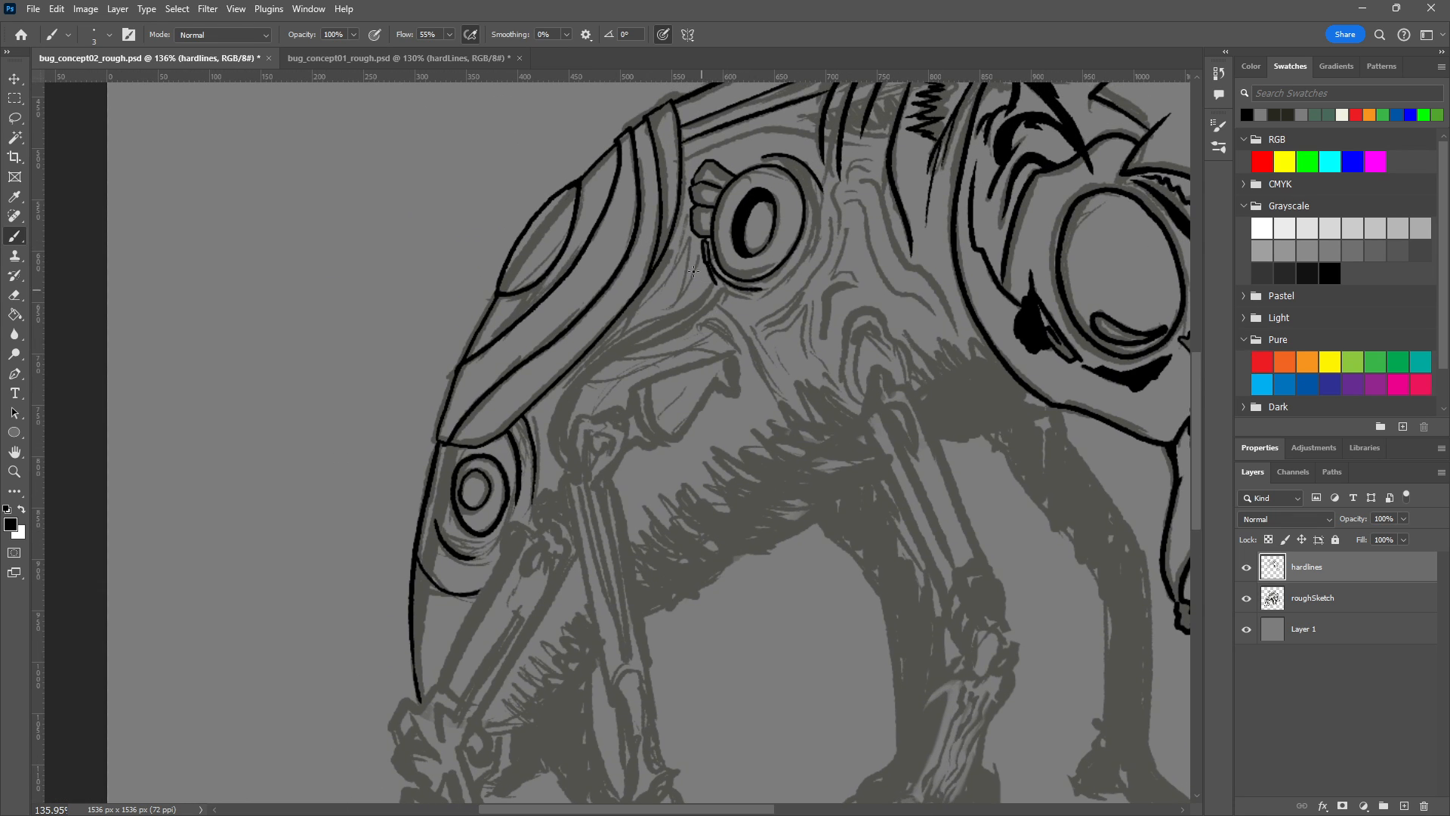
Clean up the end of the socket's lower-left contour and ink a short hooked line curving down from it.
{"action": "mouse_move", "coordinate": [727, 270]}
{"action": "left_mouse_down"}
{"action": "mouse_move", "coordinate": [721, 289]}
{"action": "mouse_move", "coordinate": [767, 307]}
{"action": "mouse_move", "coordinate": [767, 285]}
{"action": "mouse_move", "coordinate": [800, 448]}
{"action": "left_mouse_up"}
{"action": "key", "text": "e"}
{"action": "mouse_move", "coordinate": [698, 313]}
{"action": "left_mouse_down"}
{"action": "mouse_move", "coordinate": [677, 292]}
{"action": "mouse_move", "coordinate": [714, 302]}
{"action": "mouse_move", "coordinate": [721, 341]}
{"action": "left_mouse_up"}
{"action": "key", "text": "b"}
{"action": "key", "text": "ctrl+z"}
{"action": "mouse_move", "coordinate": [673, 287]}
{"action": "left_mouse_down"}
{"action": "mouse_move", "coordinate": [727, 316]}
{"action": "mouse_move", "coordinate": [725, 342]}
{"action": "left_mouse_up"}
{"action": "key", "text": "ctrl+z"}
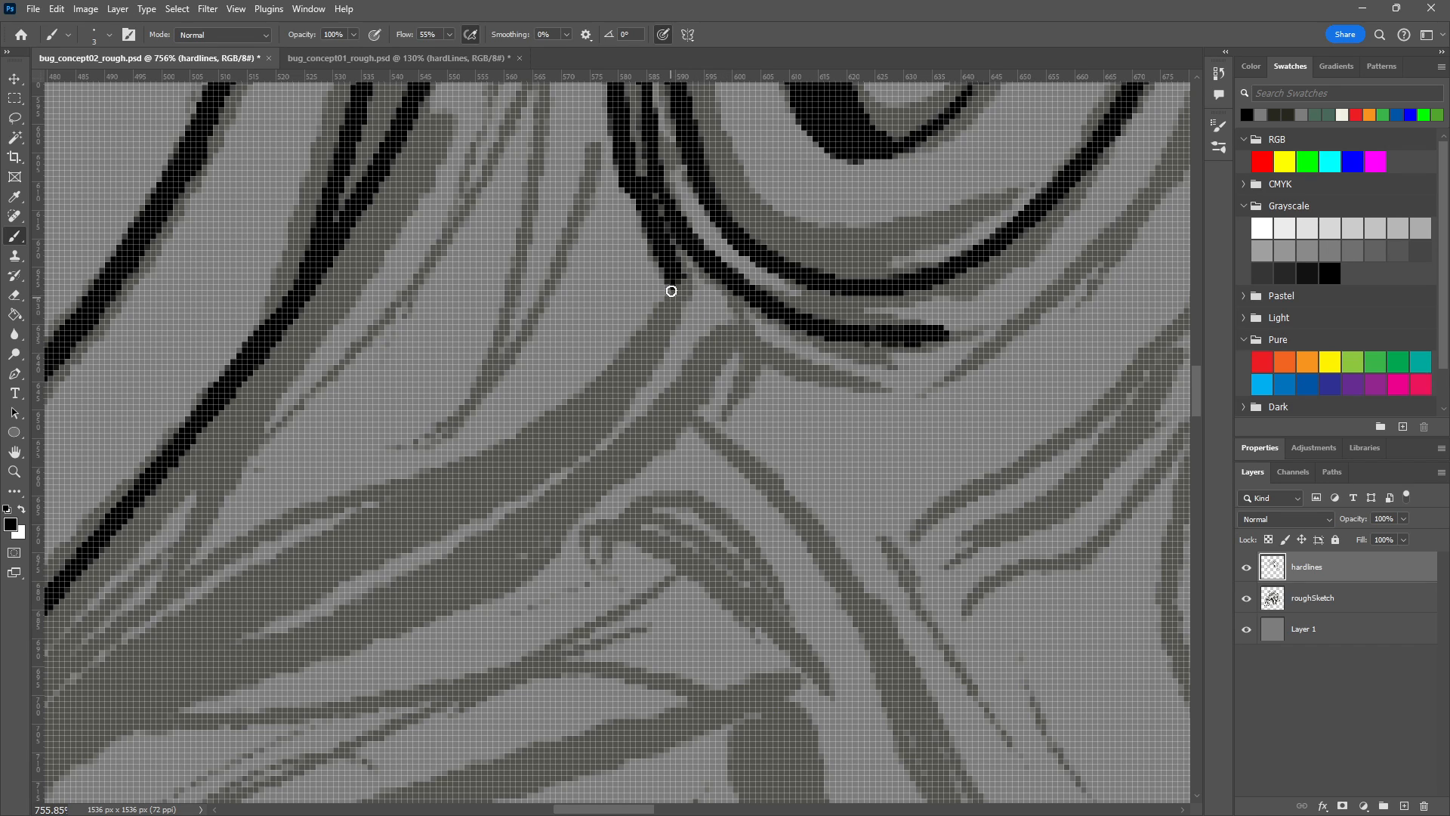
{"action": "mouse_move", "coordinate": [671, 292]}
{"action": "left_mouse_down"}
{"action": "mouse_move", "coordinate": [724, 305]}
{"action": "mouse_move", "coordinate": [733, 364]}
{"action": "left_mouse_up"}
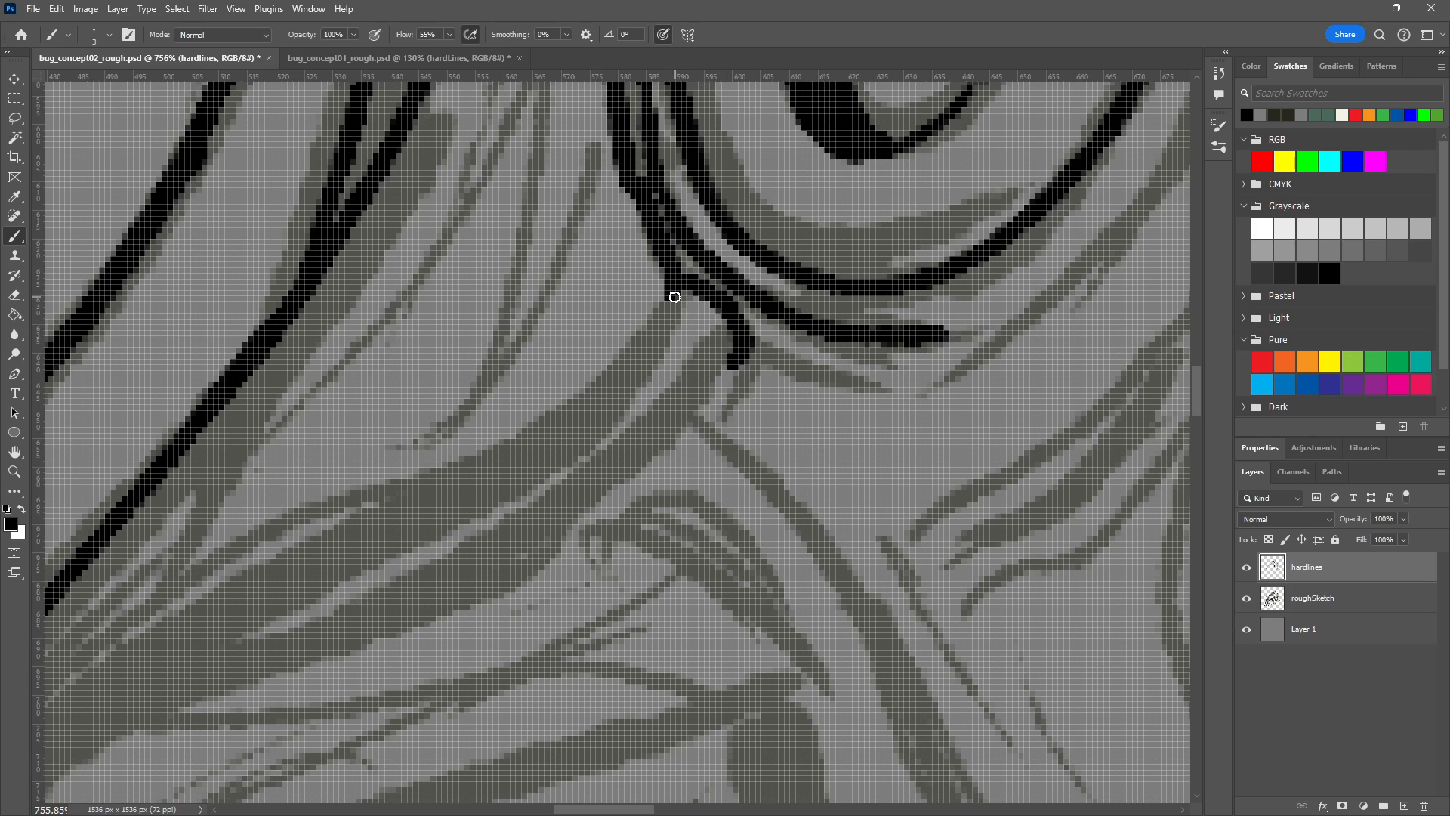
Ink two short diagonal lines running down-left from the junction below the socket, one from each end of the hook.
{"action": "left_click_drag", "start_coordinate": [673, 295], "coordinate": [605, 380]}
{"action": "key", "text": "ctrl+z"}
{"action": "key", "text": "ctrl+shift+z"}
{"action": "left_click_drag", "start_coordinate": [728, 356], "coordinate": [683, 420]}
{"action": "key", "text": "ctrl+z"}
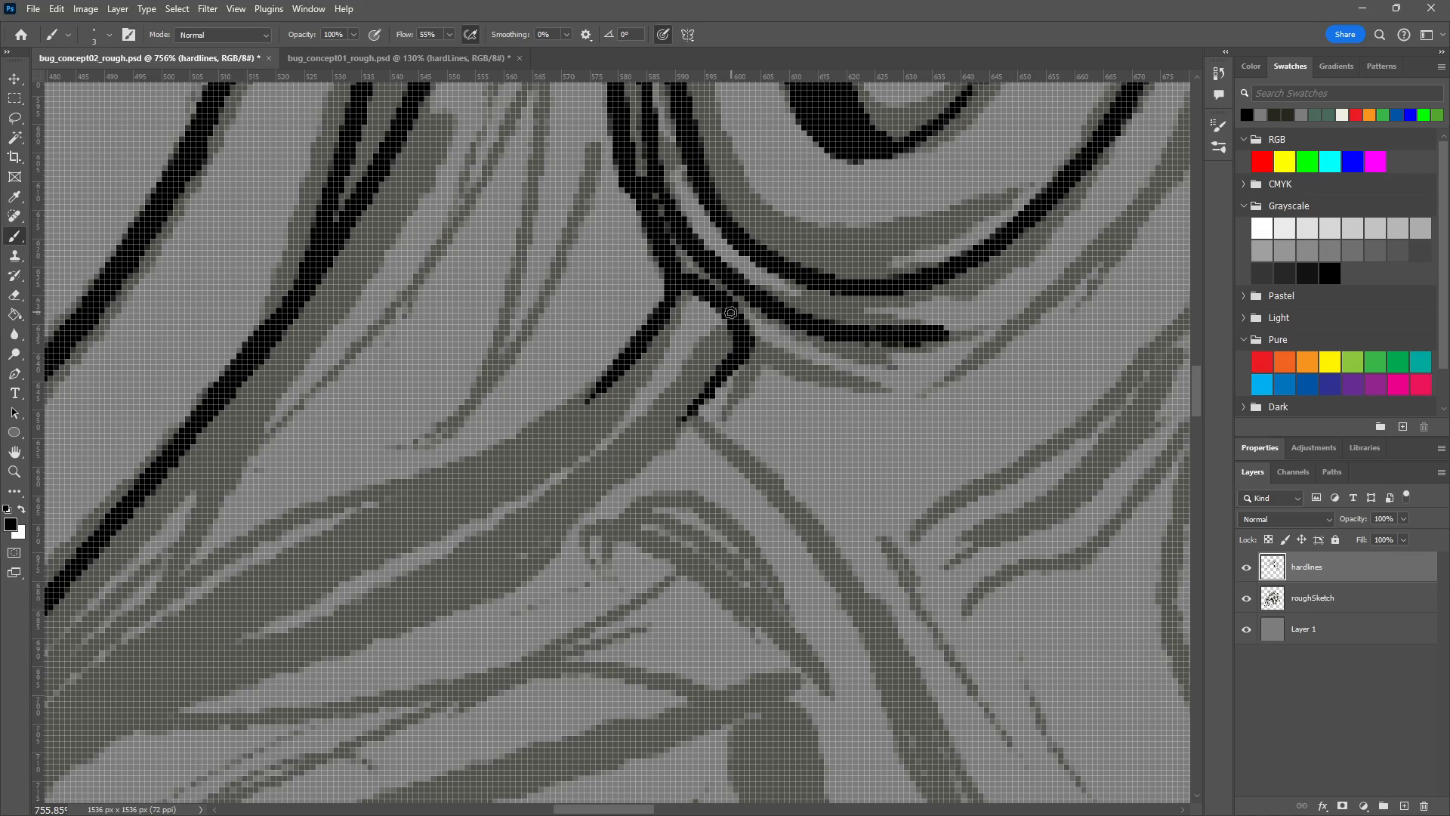
Examine the rough sketch of the leg joints and underbelly, over to the lower edge of the head.
{"action": "left_click_drag", "start_coordinate": [780, 353], "coordinate": [616, 645]}
{"action": "scroll", "coordinate": [654, 580], "scroll_direction": "down", "scroll_amount": 3}
{"action": "scroll", "coordinate": [654, 580], "scroll_direction": "down", "scroll_amount": 1}
{"action": "mouse_move", "coordinate": [371, 741]}
{"action": "left_mouse_down"}
{"action": "mouse_move", "coordinate": [664, 346]}
{"action": "mouse_move", "coordinate": [807, 40]}
{"action": "left_mouse_up"}
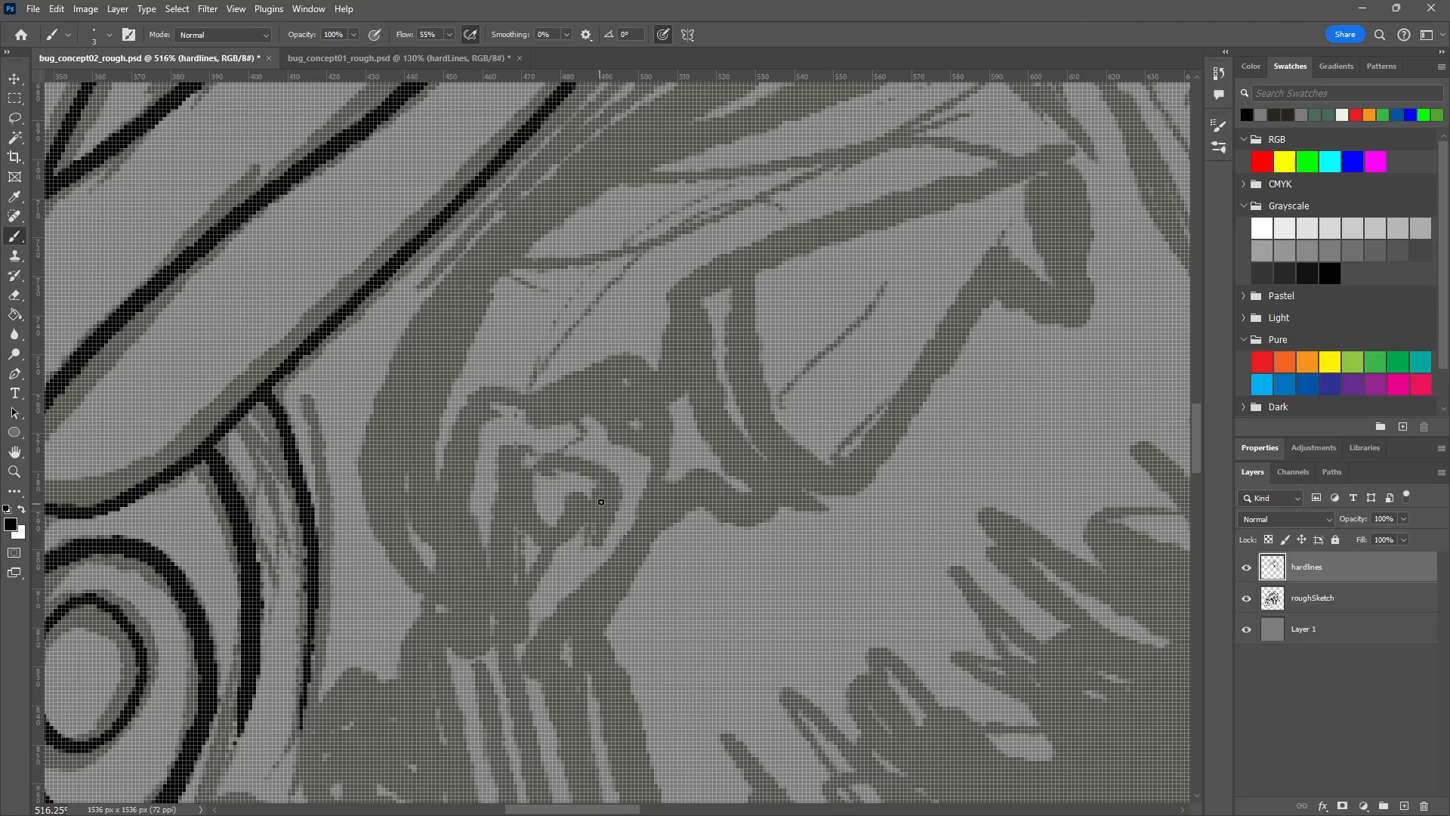
{"action": "scroll", "coordinate": [601, 502], "scroll_direction": "down", "scroll_amount": 5}
{"action": "left_click_drag", "start_coordinate": [680, 395], "coordinate": [699, 40]}
{"action": "left_click_drag", "start_coordinate": [651, 386], "coordinate": [508, 809]}
{"action": "mouse_move", "coordinate": [622, 520]}
{"action": "left_mouse_down"}
{"action": "mouse_move", "coordinate": [514, 318]}
{"action": "mouse_move", "coordinate": [308, 375]}
{"action": "left_mouse_up"}
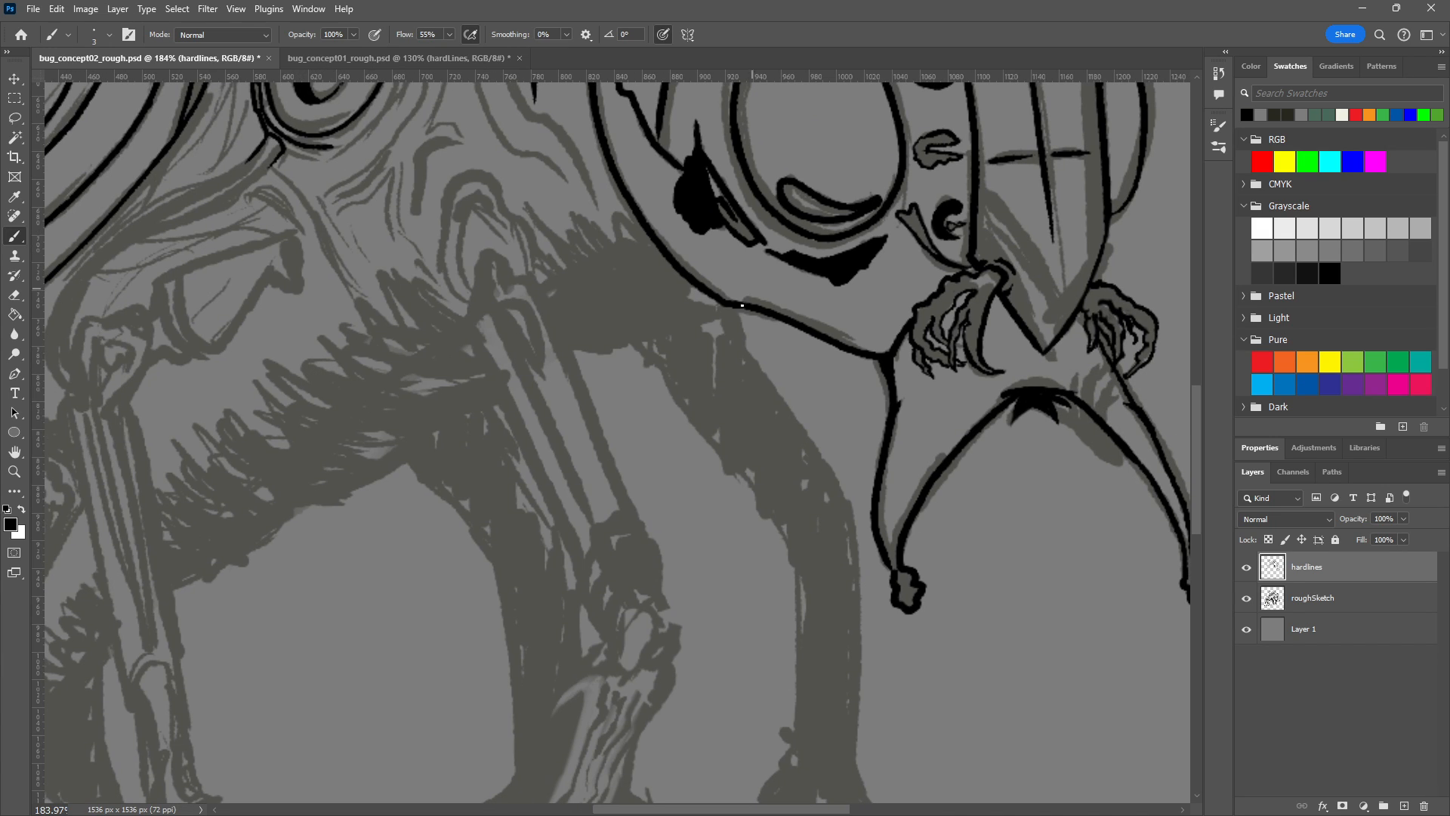
{"action": "left_click_drag", "start_coordinate": [750, 308], "coordinate": [673, 339]}
{"action": "left_click_drag", "start_coordinate": [571, 350], "coordinate": [700, 325]}
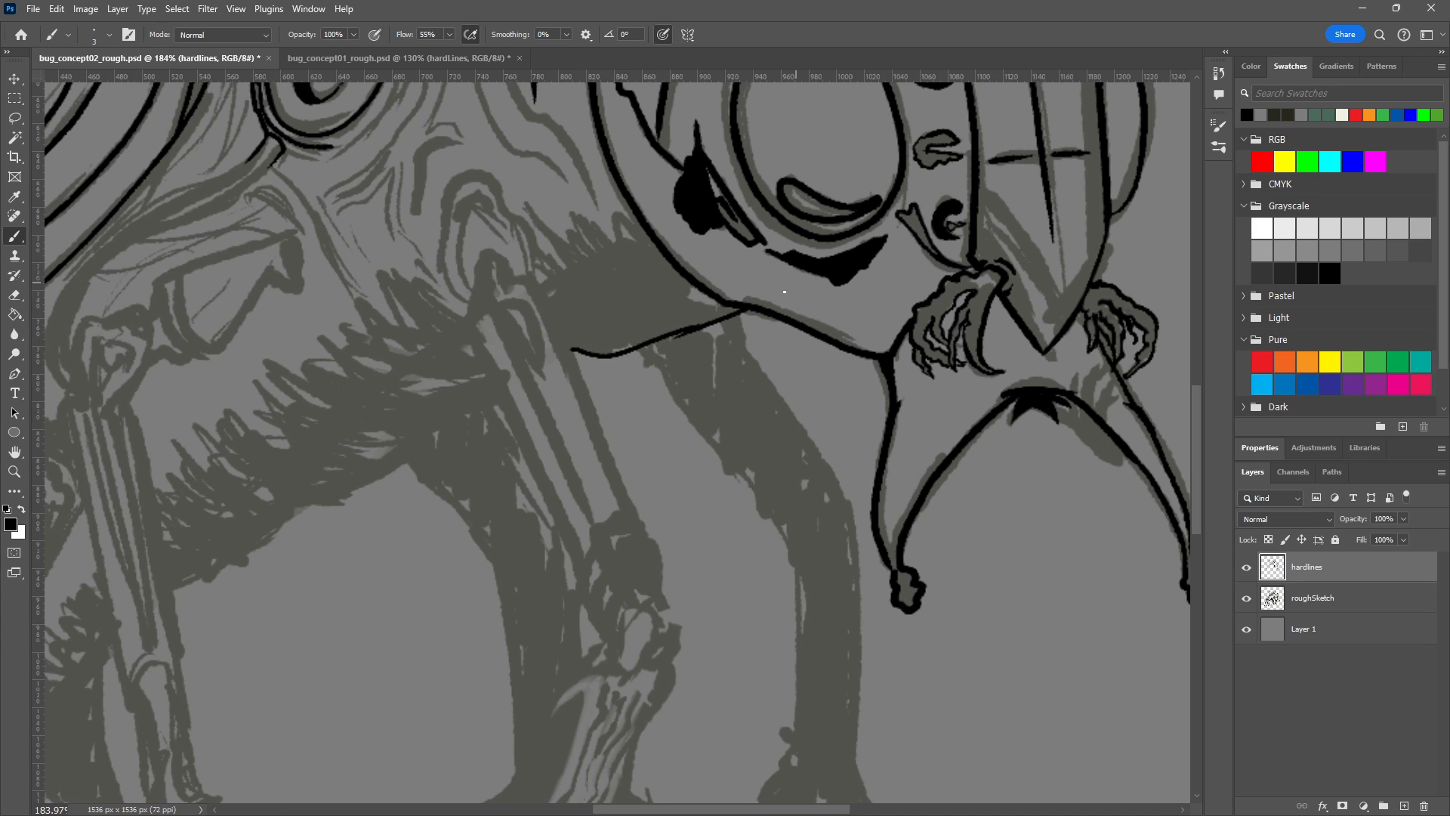
{"action": "key", "text": "ctrl+z"}
{"action": "key", "text": "ctrl+z"}
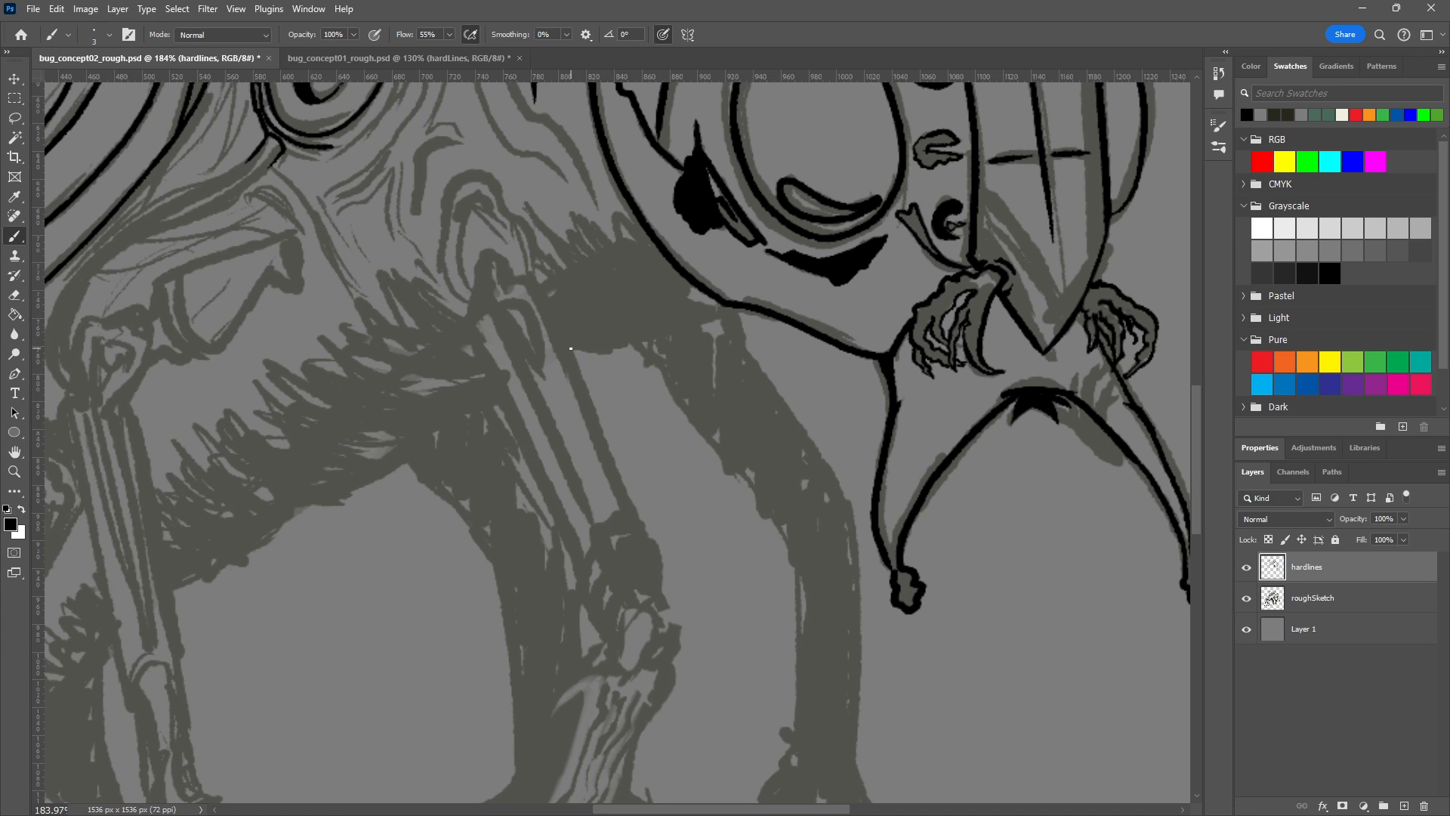
{"action": "mouse_move", "coordinate": [572, 350]}
{"action": "left_mouse_down"}
{"action": "mouse_move", "coordinate": [762, 291]}
{"action": "mouse_move", "coordinate": [738, 310]}
{"action": "left_mouse_up"}
{"action": "key", "text": "ctrl+z"}
{"action": "left_click_drag", "start_coordinate": [573, 352], "coordinate": [773, 289]}
{"action": "key", "text": "ctrl+z"}
{"action": "mouse_move", "coordinate": [573, 352]}
{"action": "left_mouse_down"}
{"action": "mouse_move", "coordinate": [632, 351]}
{"action": "mouse_move", "coordinate": [744, 309]}
{"action": "left_mouse_up"}
{"action": "key", "text": "ctrl+z"}
{"action": "left_click_drag", "start_coordinate": [574, 352], "coordinate": [720, 312]}
{"action": "key", "text": "ctrl+z"}
Ink the underbelly line from beside the front leg up to the lower contour of the head.
{"action": "left_click_drag", "start_coordinate": [571, 351], "coordinate": [630, 345]}
{"action": "scroll", "coordinate": [680, 402], "scroll_direction": "up", "scroll_amount": 4}
{"action": "scroll", "coordinate": [680, 402], "scroll_direction": "right", "scroll_amount": 4}
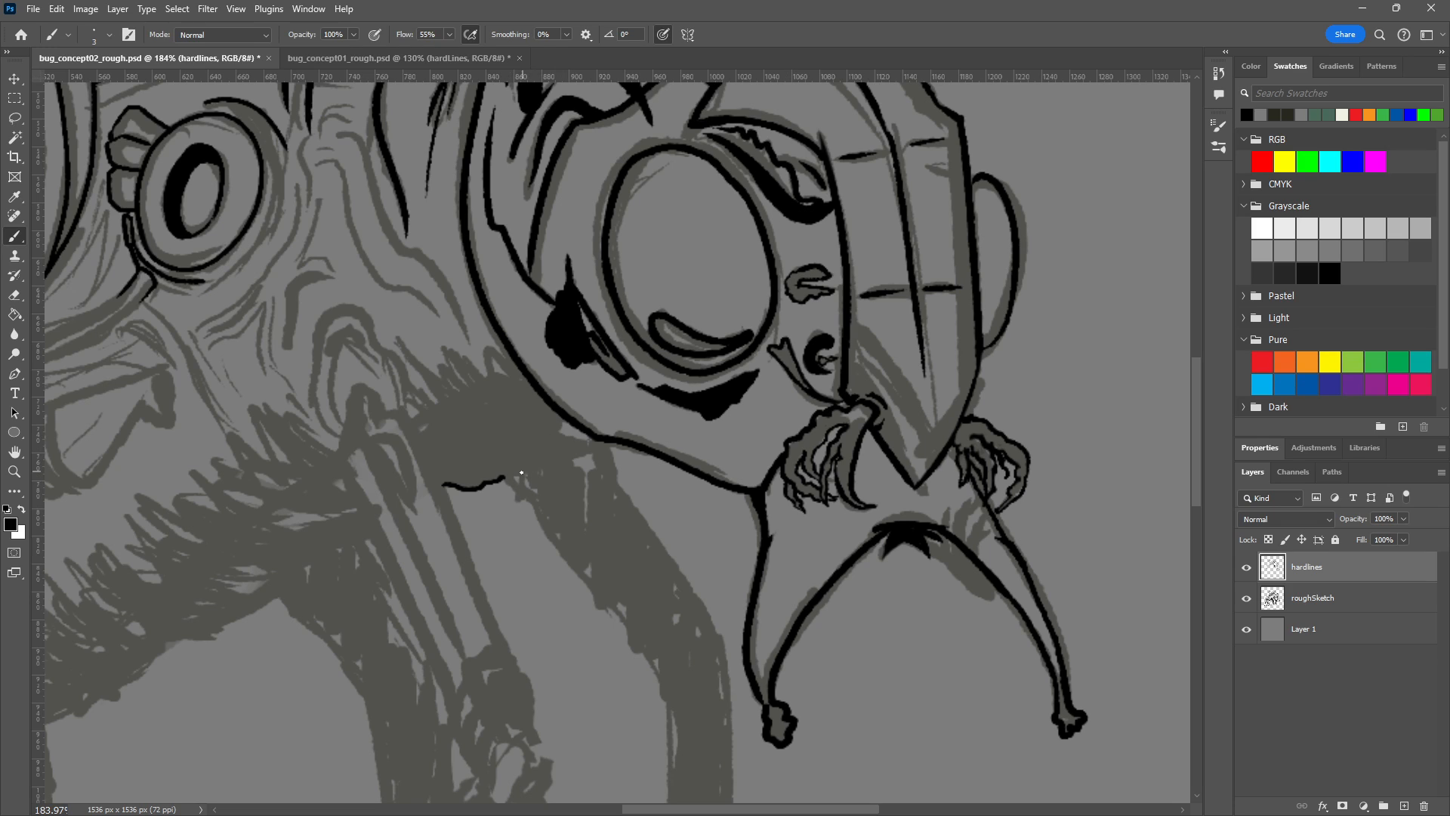
{"action": "left_click_drag", "start_coordinate": [510, 477], "coordinate": [618, 441]}
Ink the jagged left edge of the far front leg from the underbelly line down its upper section.
{"action": "left_click_drag", "start_coordinate": [648, 497], "coordinate": [524, 295]}
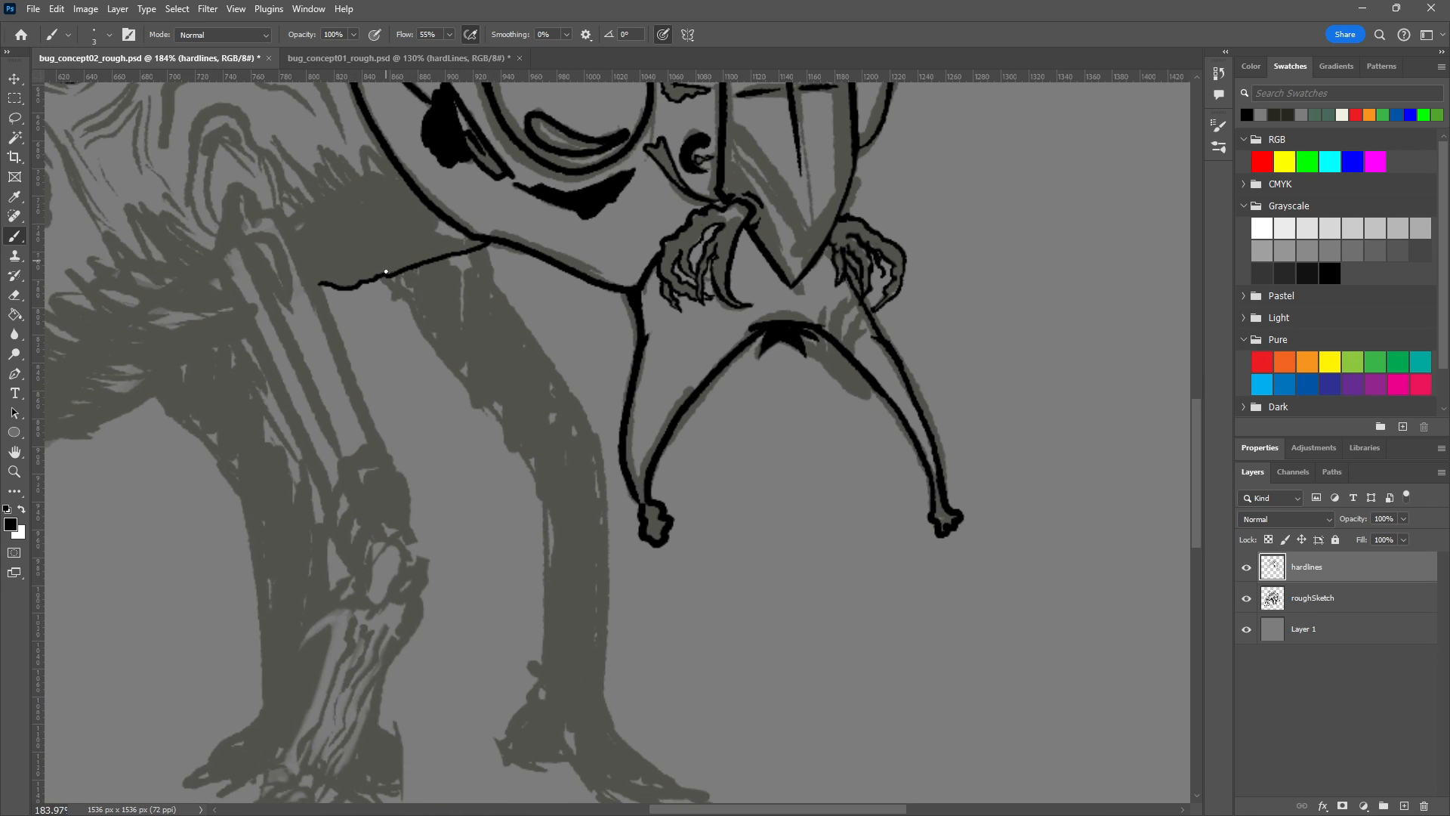
{"action": "left_click_drag", "start_coordinate": [383, 279], "coordinate": [503, 428]}
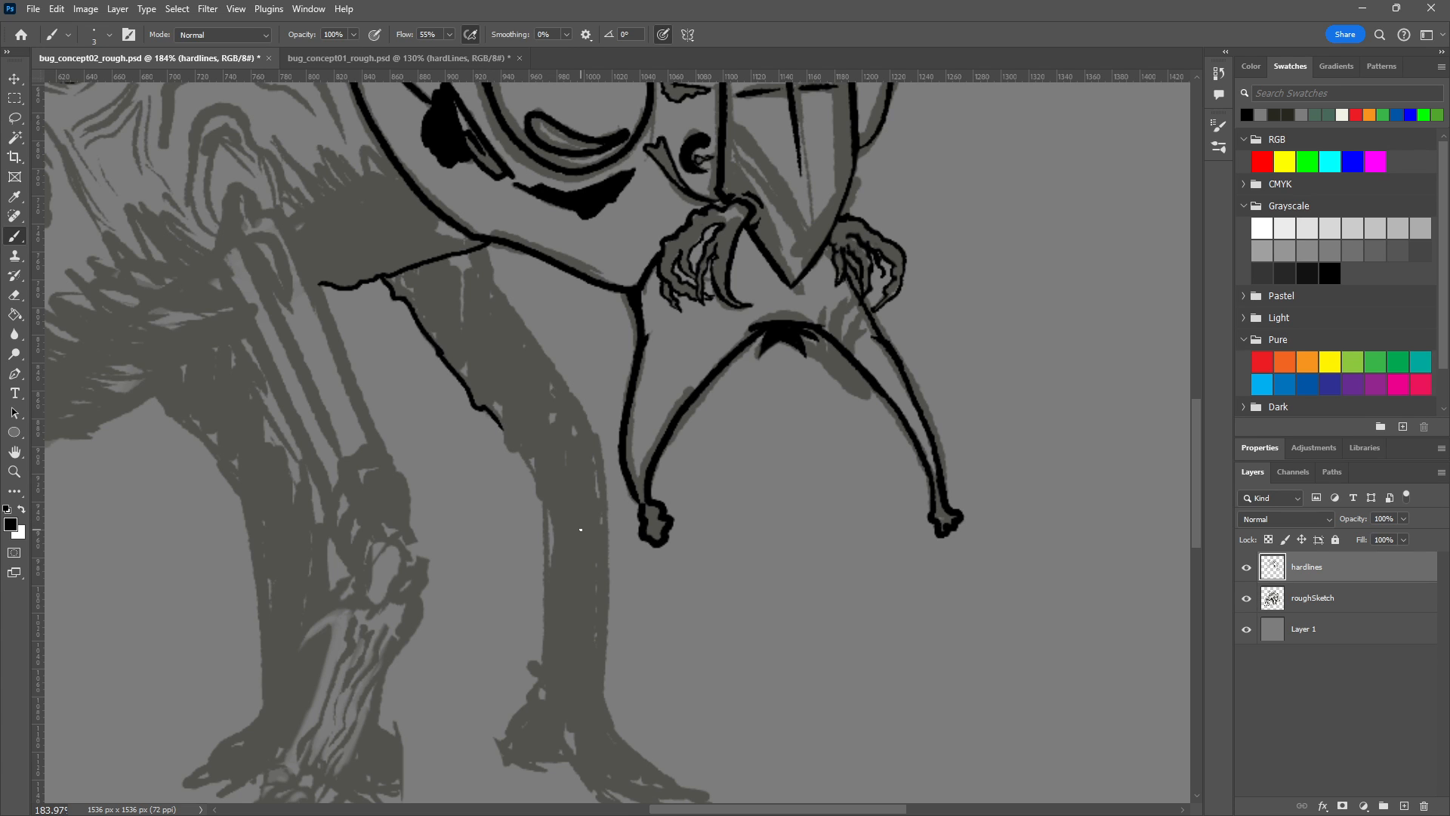
{"action": "scroll", "coordinate": [571, 400], "scroll_direction": "down", "scroll_amount": 8}
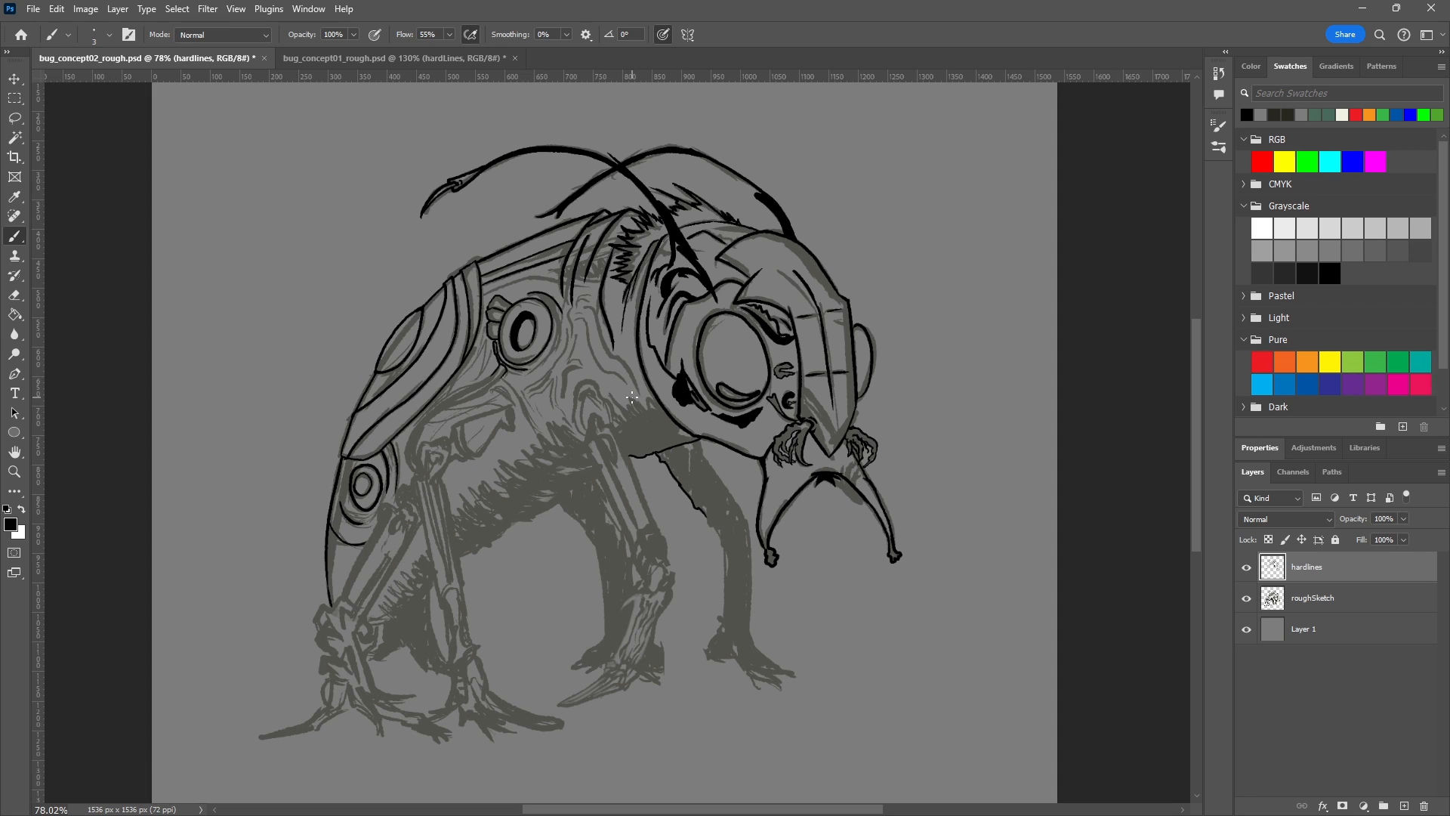
{"action": "scroll", "coordinate": [676, 457], "scroll_direction": "up", "scroll_amount": 8}
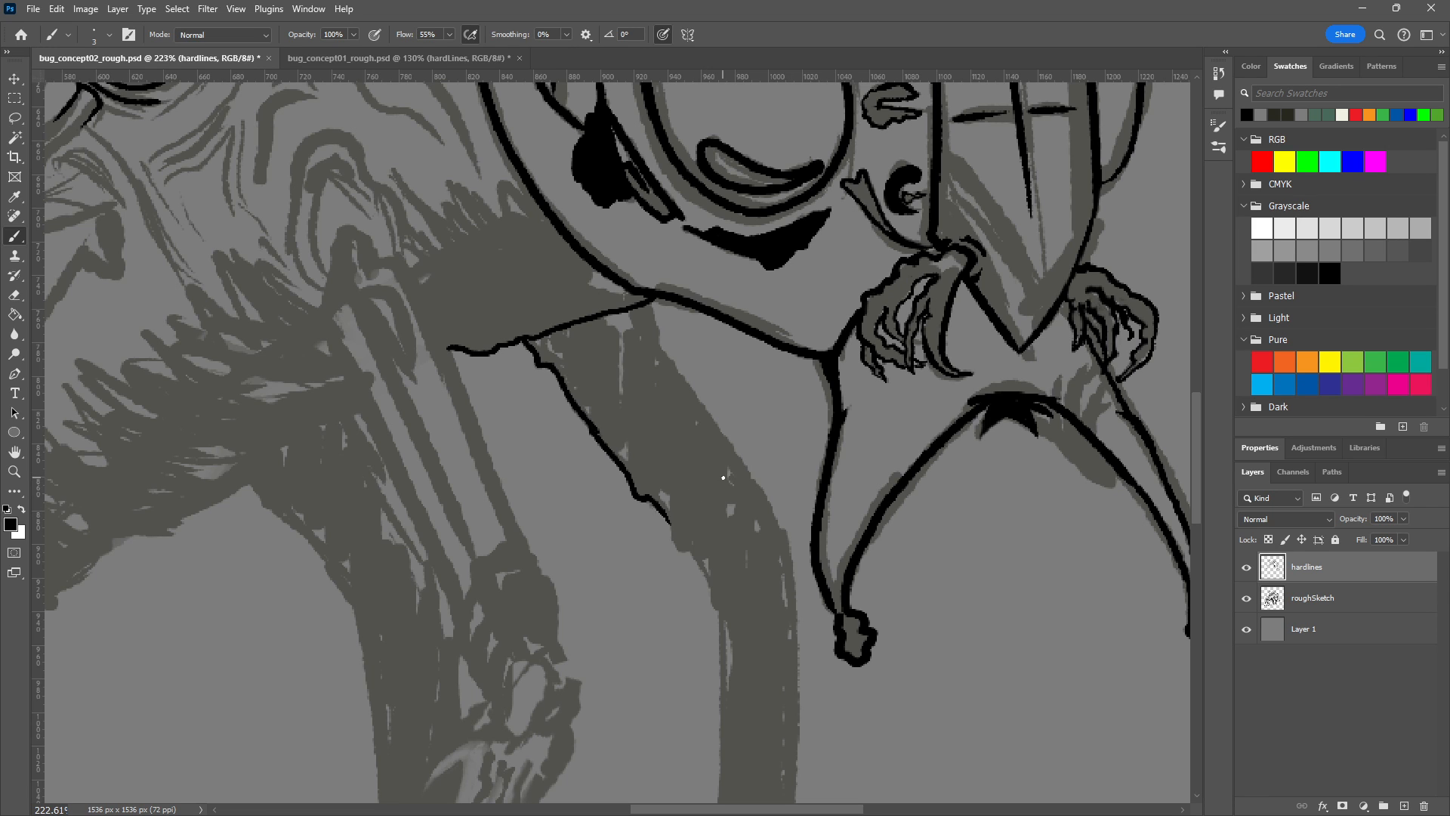
{"action": "scroll", "coordinate": [723, 477], "scroll_direction": "down", "scroll_amount": 8}
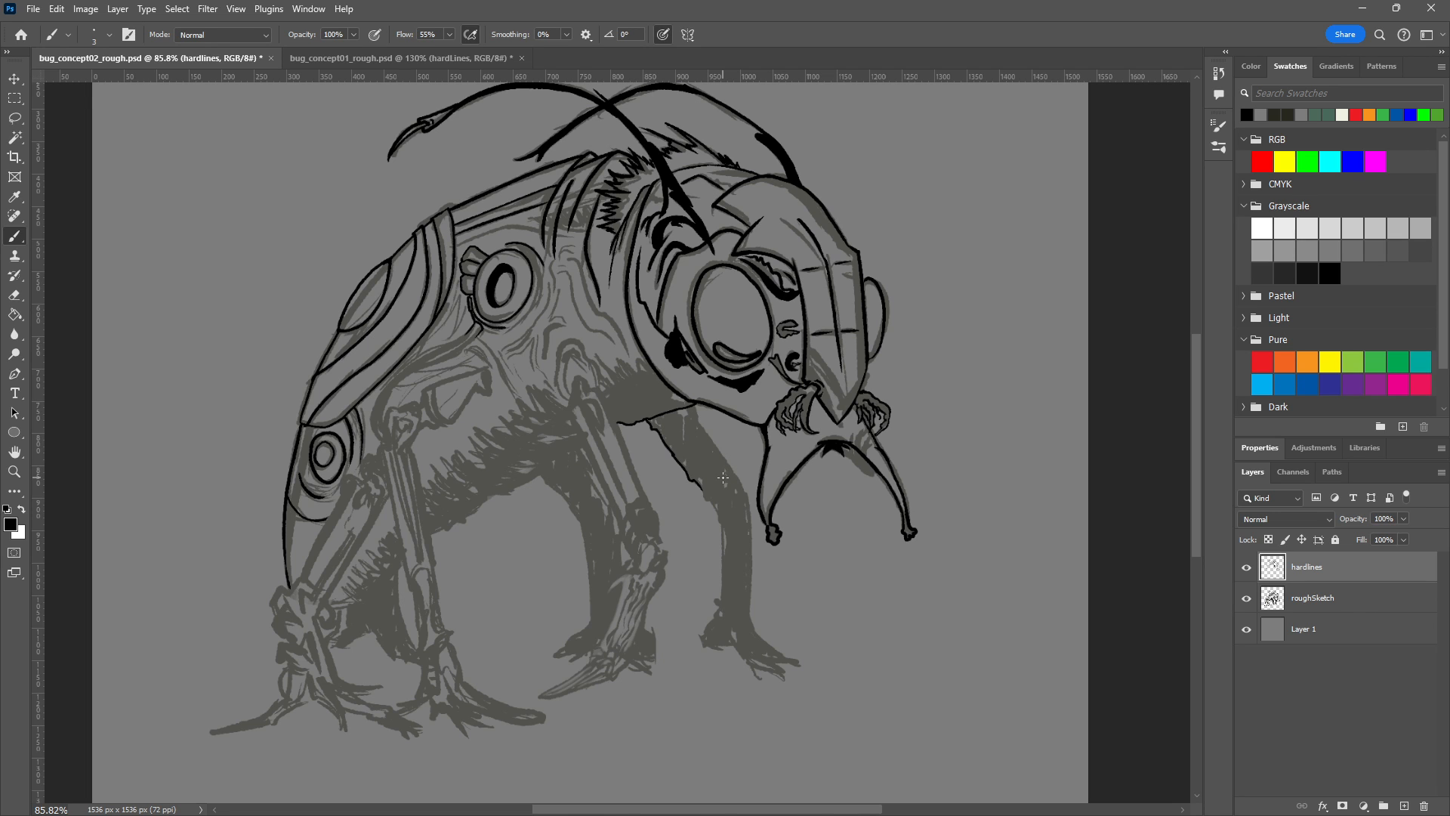
{"action": "scroll", "coordinate": [723, 477], "scroll_direction": "up", "scroll_amount": 2}
{"action": "left_click_drag", "start_coordinate": [732, 438], "coordinate": [598, 415]}
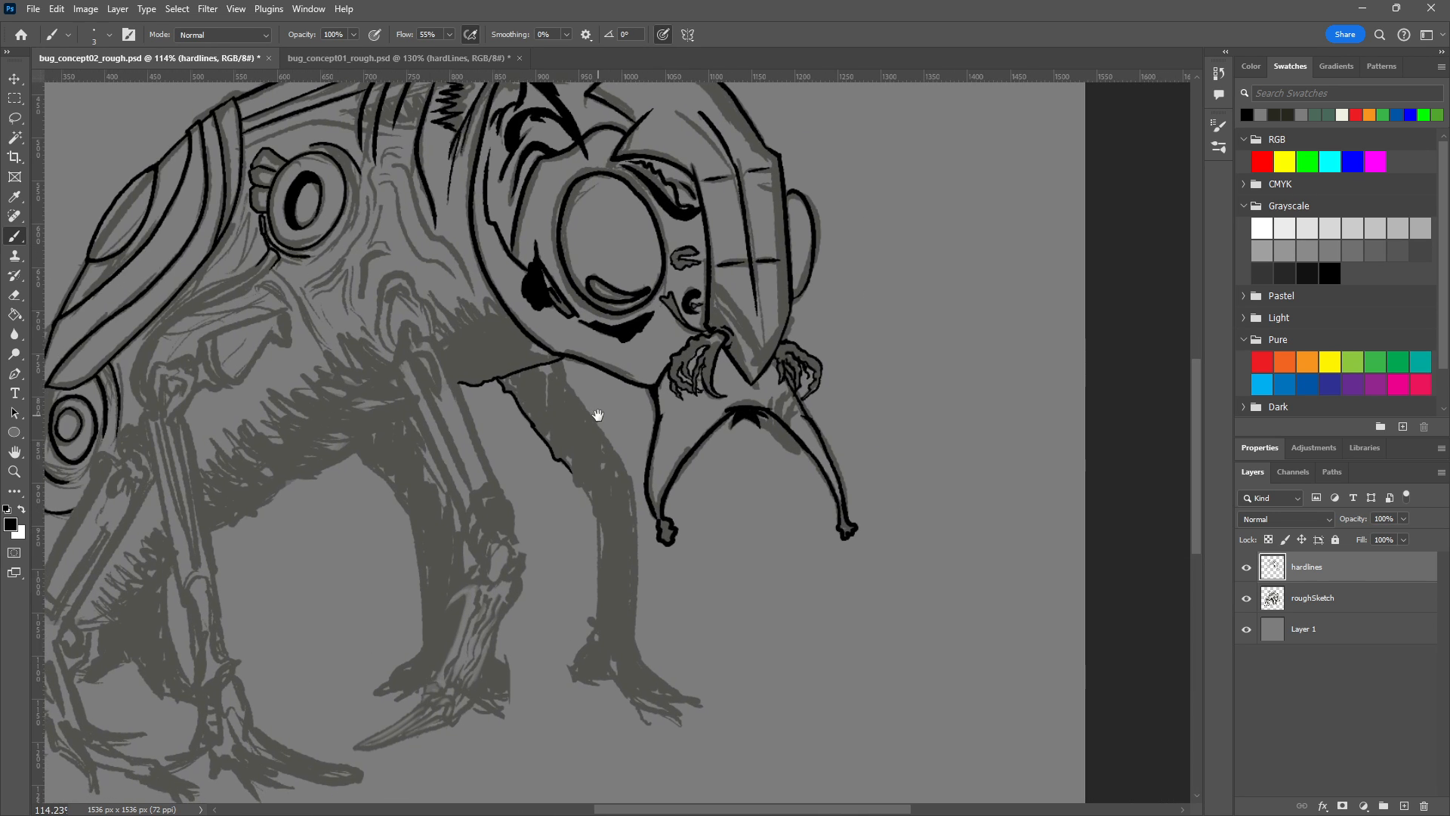
{"action": "left_click_drag", "start_coordinate": [595, 495], "coordinate": [743, 585]}
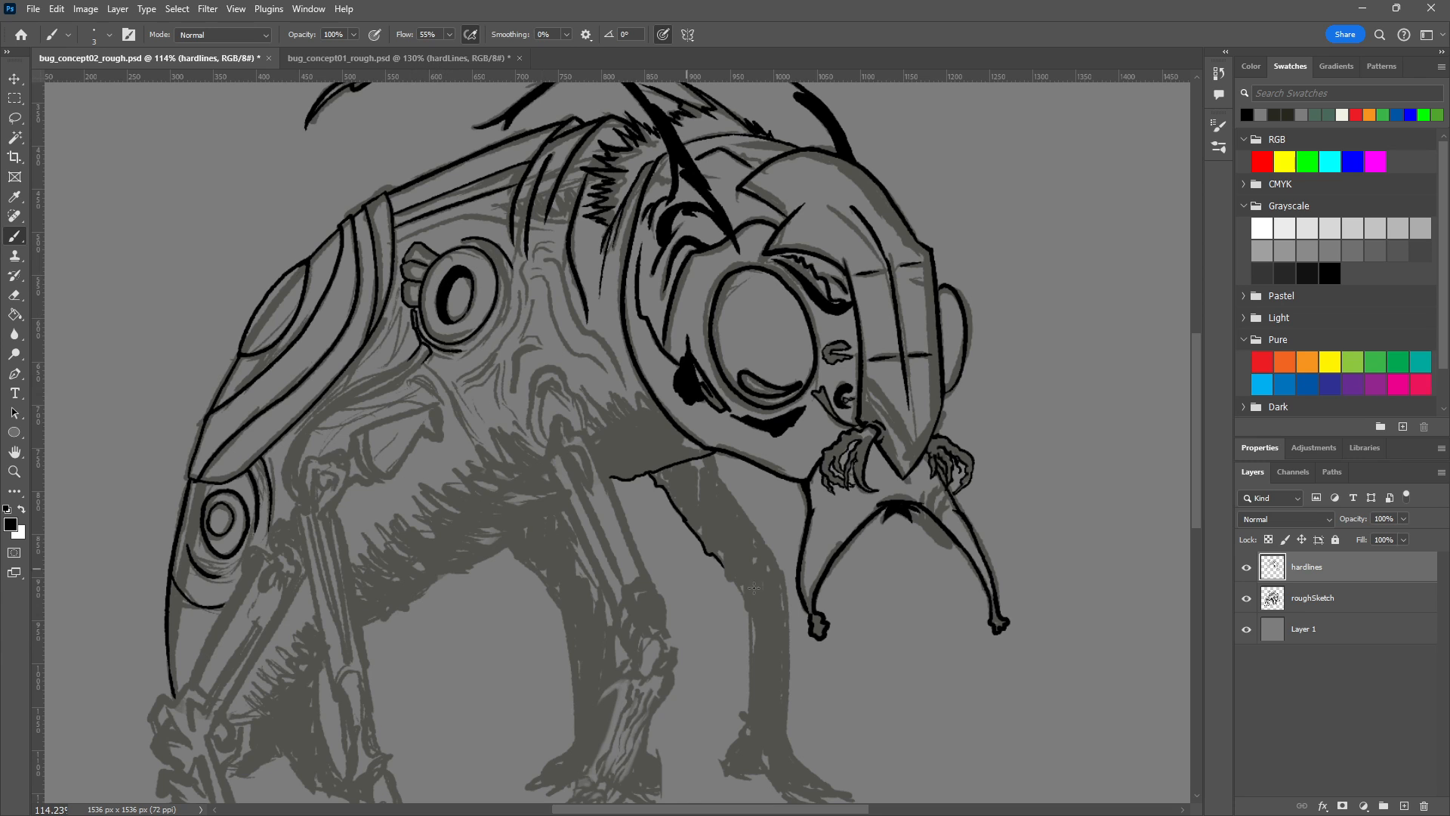
Ink the right edge of the far front leg's upper section, from the lower contour of the head toward the knee.
{"action": "scroll", "coordinate": [742, 586], "scroll_direction": "up", "scroll_amount": 6}
{"action": "left_click_drag", "start_coordinate": [835, 607], "coordinate": [749, 550]}
{"action": "mouse_move", "coordinate": [475, 241]}
{"action": "left_mouse_down"}
{"action": "mouse_move", "coordinate": [494, 336]}
{"action": "mouse_move", "coordinate": [586, 454]}
{"action": "left_mouse_up"}
{"action": "mouse_move", "coordinate": [561, 403]}
{"action": "left_mouse_down"}
{"action": "mouse_move", "coordinate": [607, 494]}
{"action": "mouse_move", "coordinate": [547, 406]}
{"action": "mouse_move", "coordinate": [652, 562]}
{"action": "left_mouse_up"}
{"action": "key", "text": "ctrl+z"}
{"action": "key", "text": "ctrl+z"}
{"action": "key", "text": "ctrl+z"}
{"action": "left_click_drag", "start_coordinate": [677, 600], "coordinate": [736, 701]}
Continue the far front leg's jagged left edge down to the knee, ending in a small triangular notch and a short vertical line.
{"action": "left_click_drag", "start_coordinate": [783, 752], "coordinate": [632, 256]}
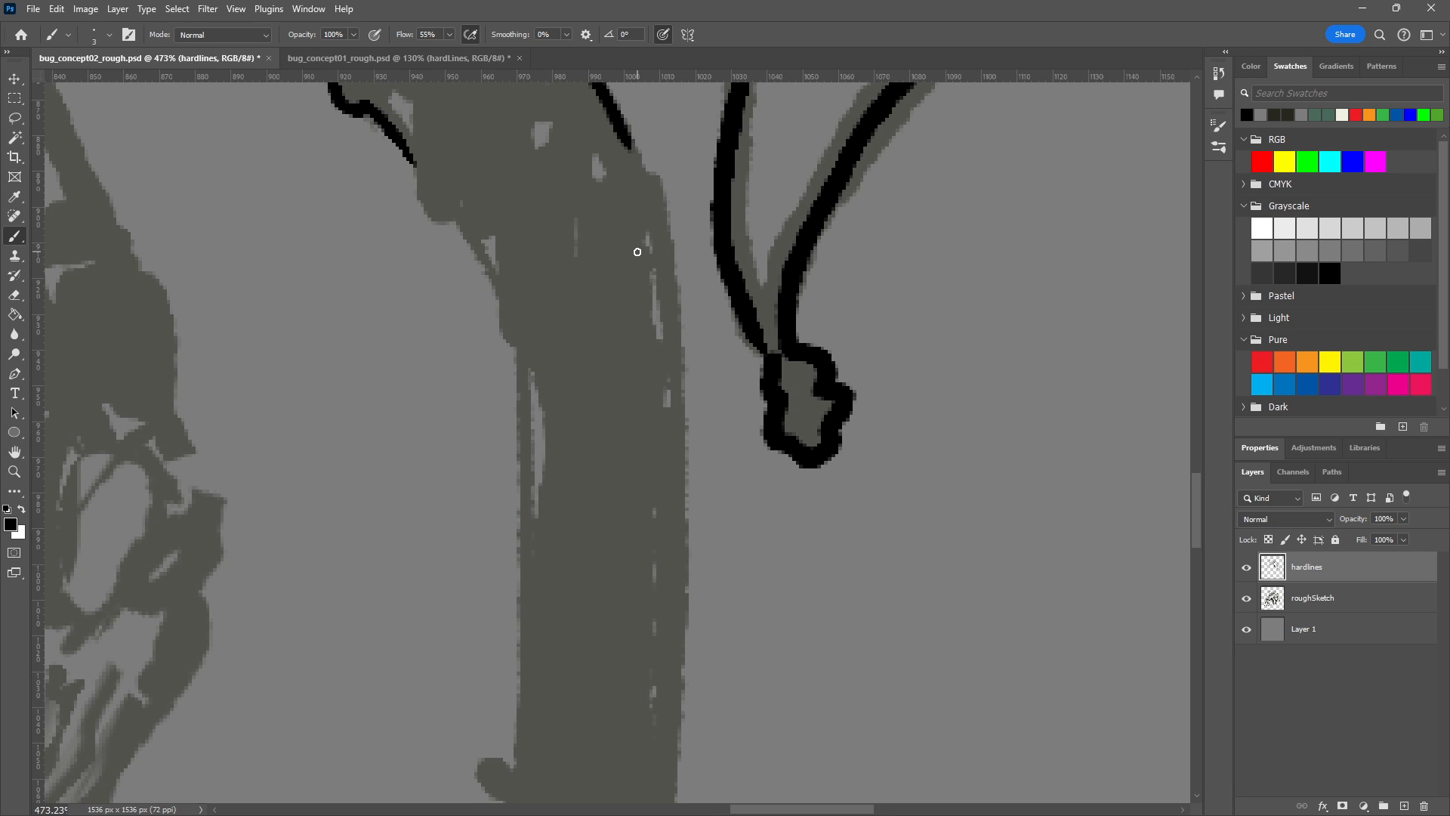
{"action": "left_click_drag", "start_coordinate": [693, 243], "coordinate": [685, 392]}
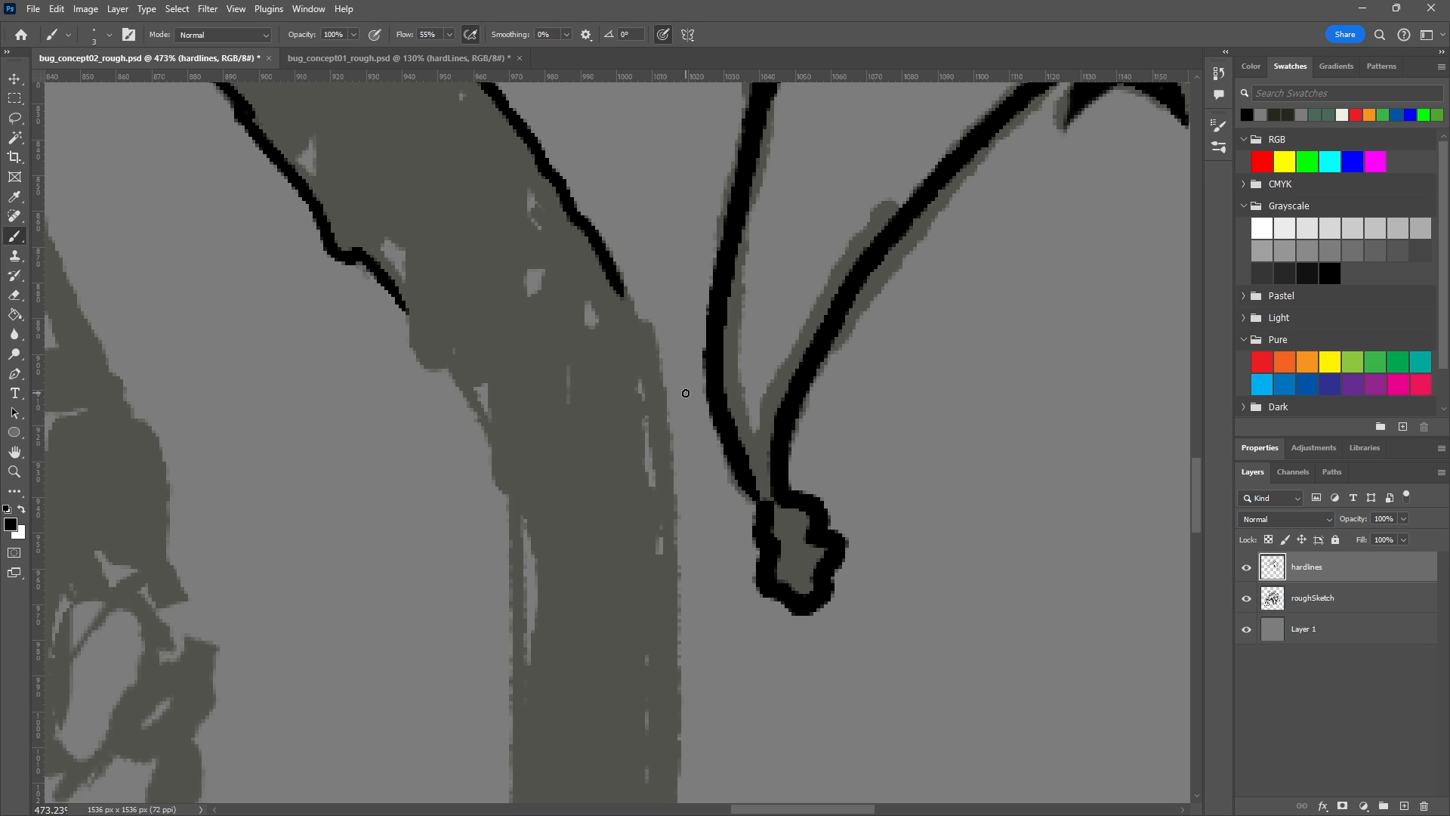
{"action": "mouse_move", "coordinate": [410, 312]}
{"action": "left_mouse_down"}
{"action": "mouse_move", "coordinate": [424, 364]}
{"action": "mouse_move", "coordinate": [454, 373]}
{"action": "mouse_move", "coordinate": [495, 446]}
{"action": "left_mouse_up"}
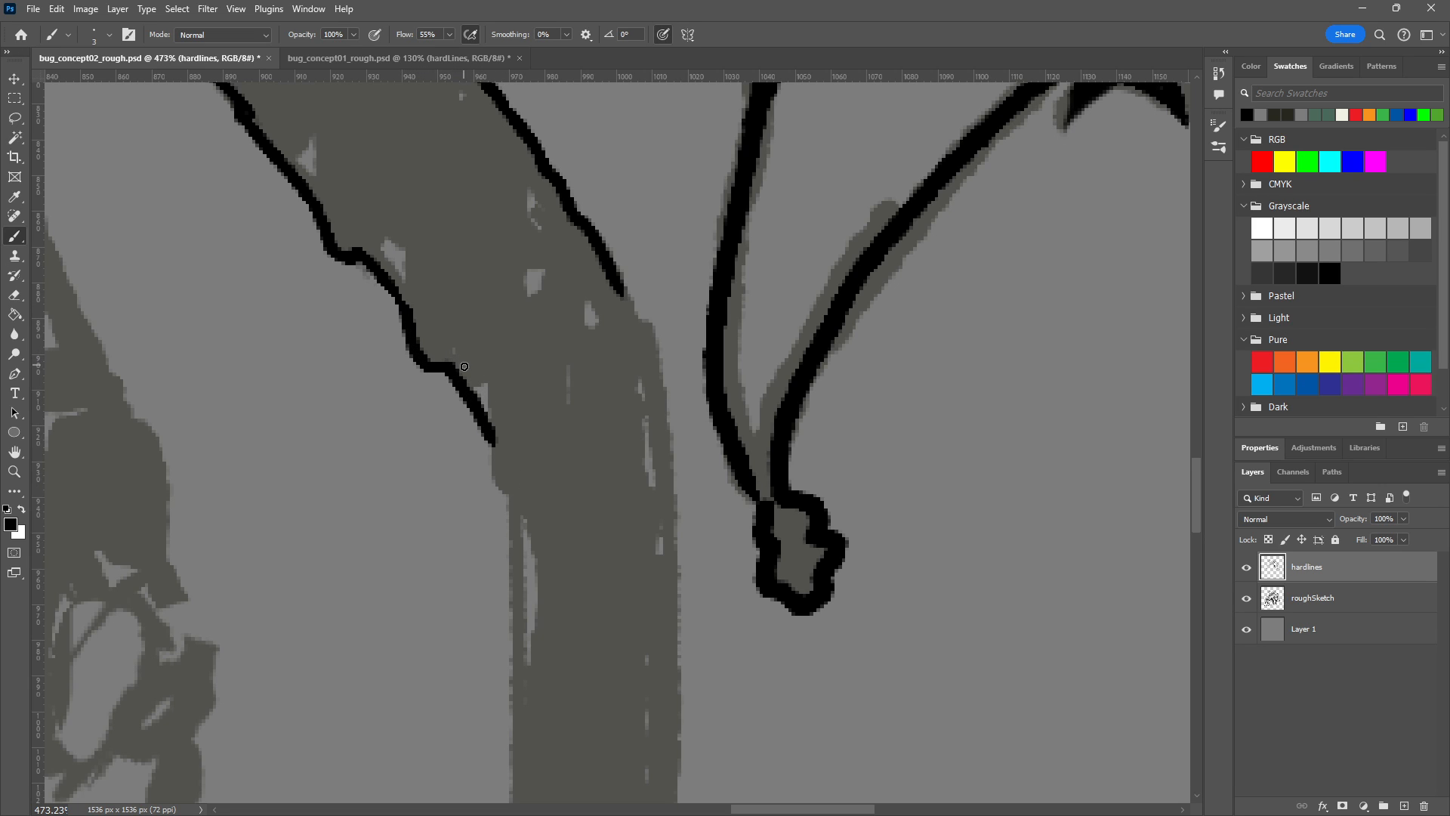
{"action": "mouse_move", "coordinate": [429, 346]}
{"action": "left_mouse_down"}
{"action": "mouse_move", "coordinate": [503, 404]}
{"action": "mouse_move", "coordinate": [496, 363]}
{"action": "mouse_move", "coordinate": [491, 507]}
{"action": "left_mouse_up"}
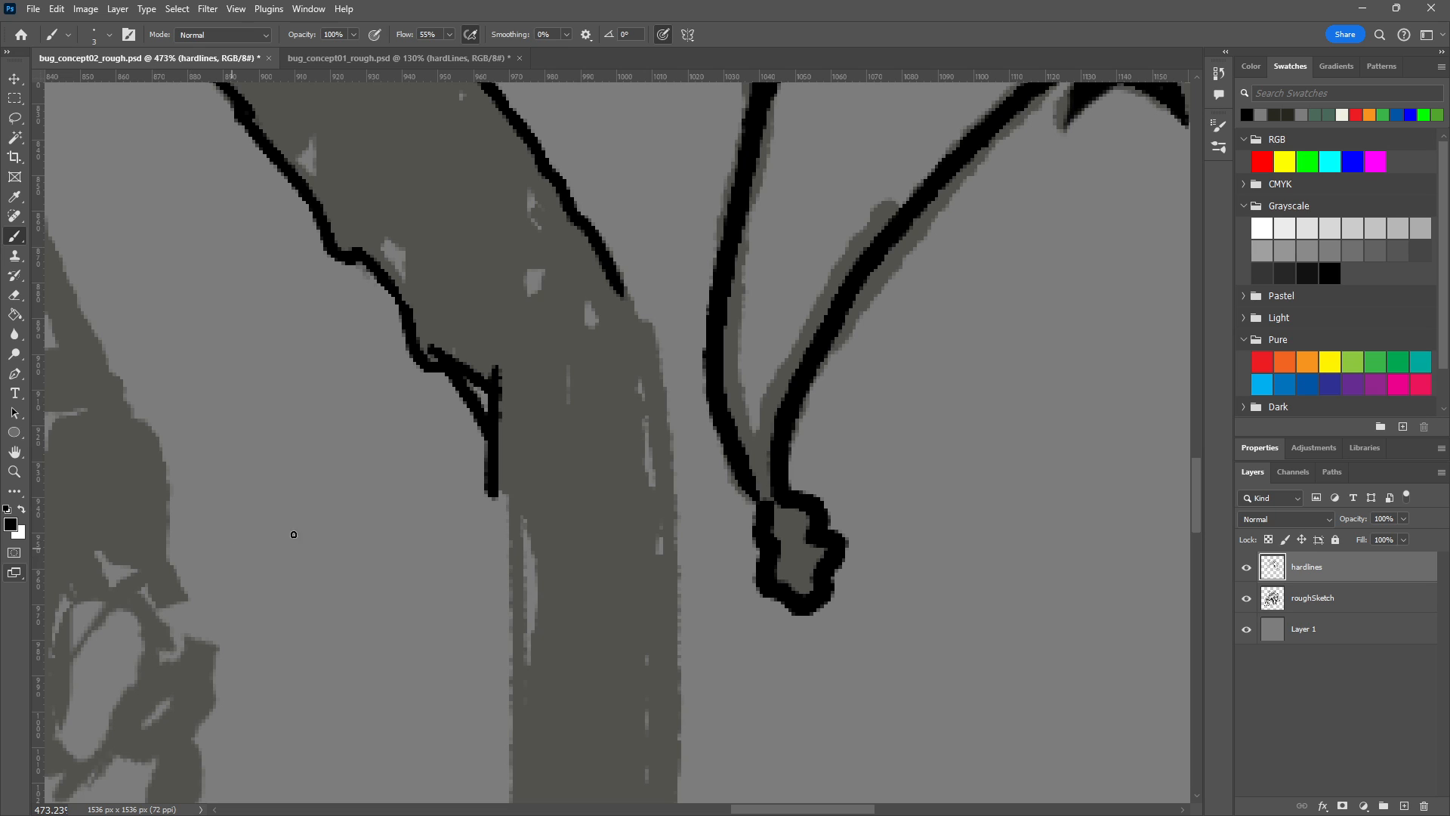
Extend the far front leg's right edge around the bump at the knee and a short way down the shin.
{"action": "scroll", "coordinate": [570, 442], "scroll_direction": "down", "scroll_amount": 5}
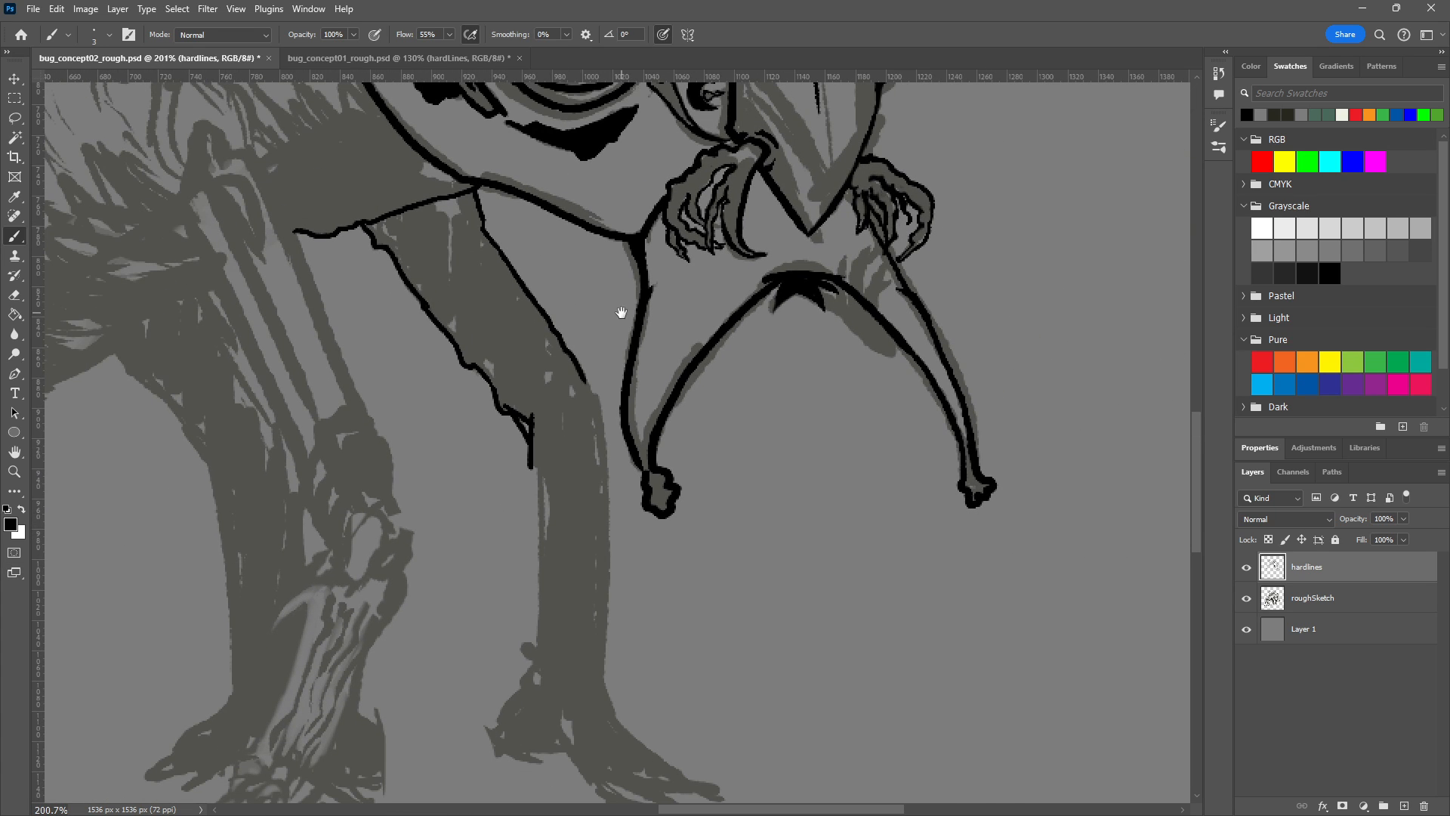
{"action": "scroll", "coordinate": [747, 624], "scroll_direction": "down", "scroll_amount": 3}
{"action": "scroll", "coordinate": [762, 615], "scroll_direction": "down", "scroll_amount": 2}
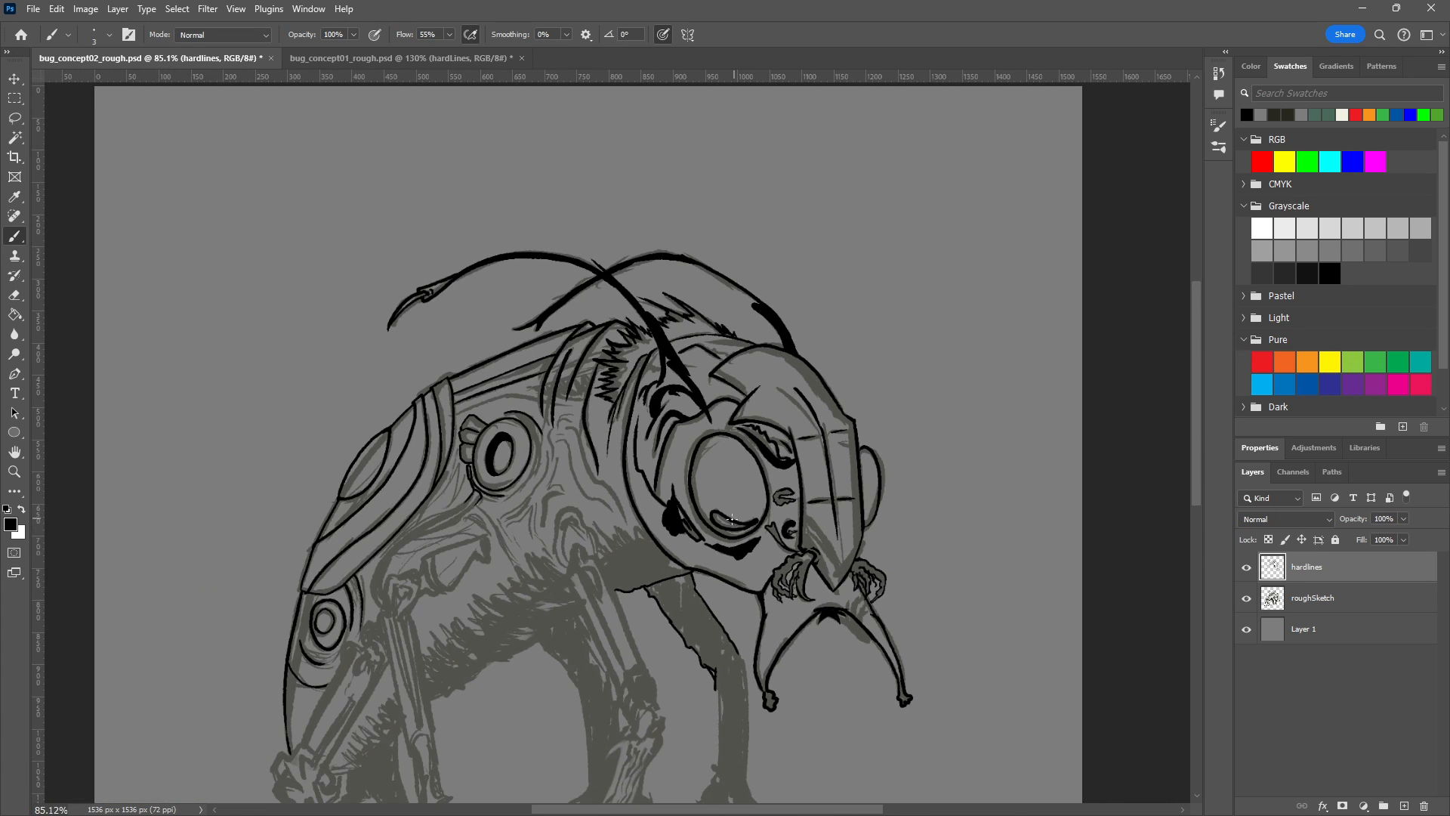
{"action": "left_click_drag", "start_coordinate": [761, 616], "coordinate": [719, 389]}
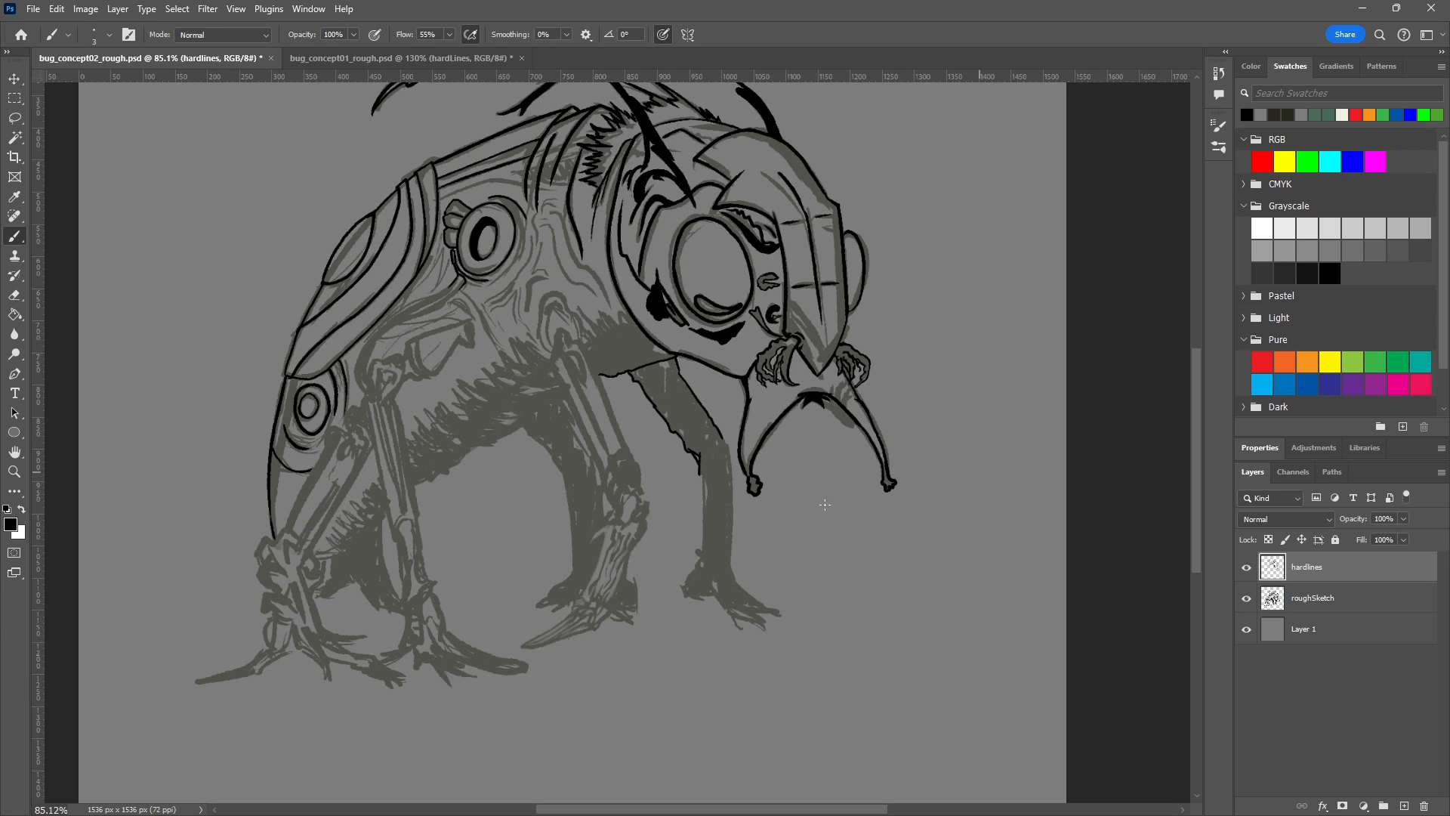
{"action": "scroll", "coordinate": [710, 451], "scroll_direction": "up", "scroll_amount": 6}
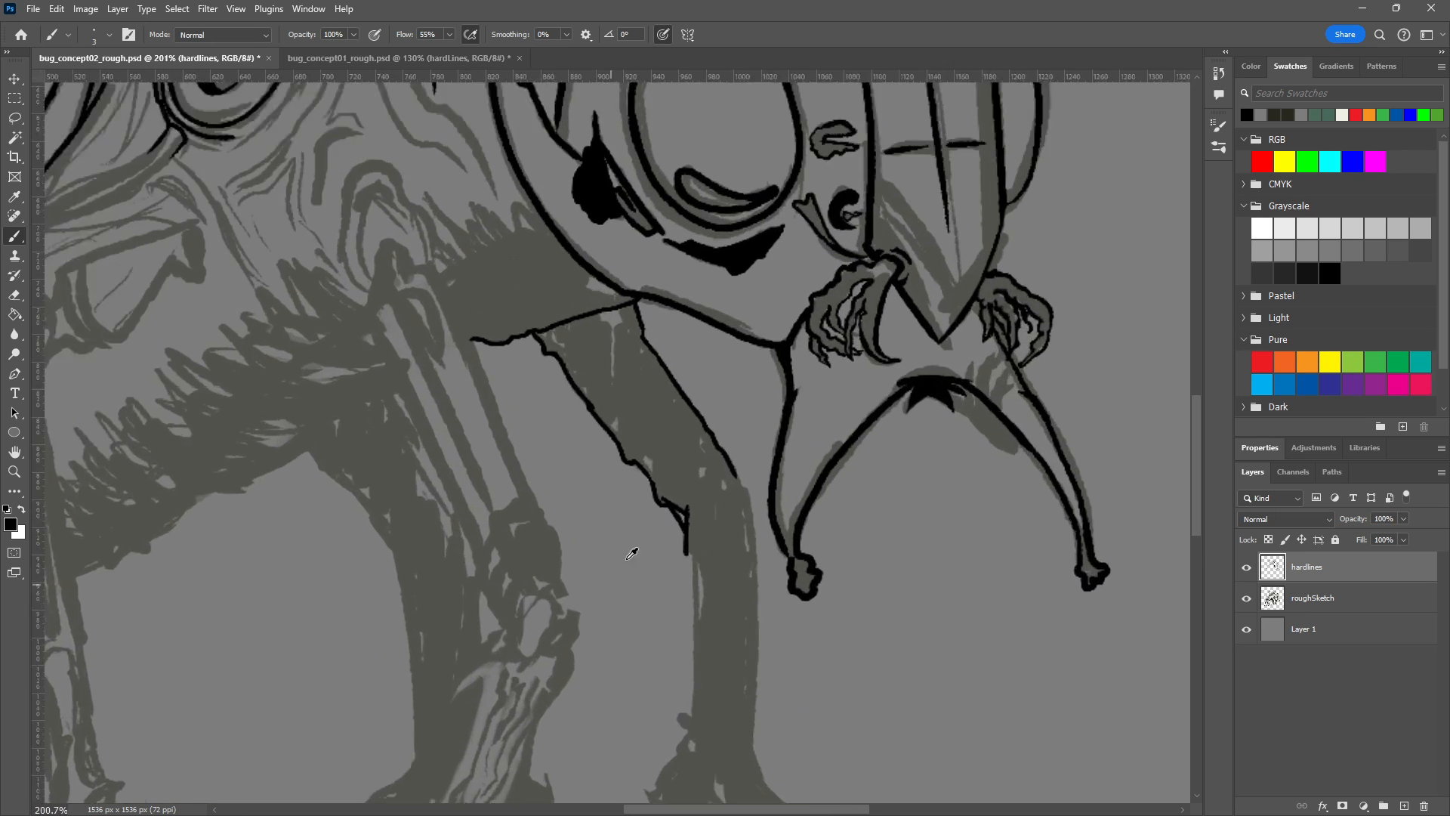
{"action": "scroll", "coordinate": [742, 518], "scroll_direction": "up", "scroll_amount": 2}
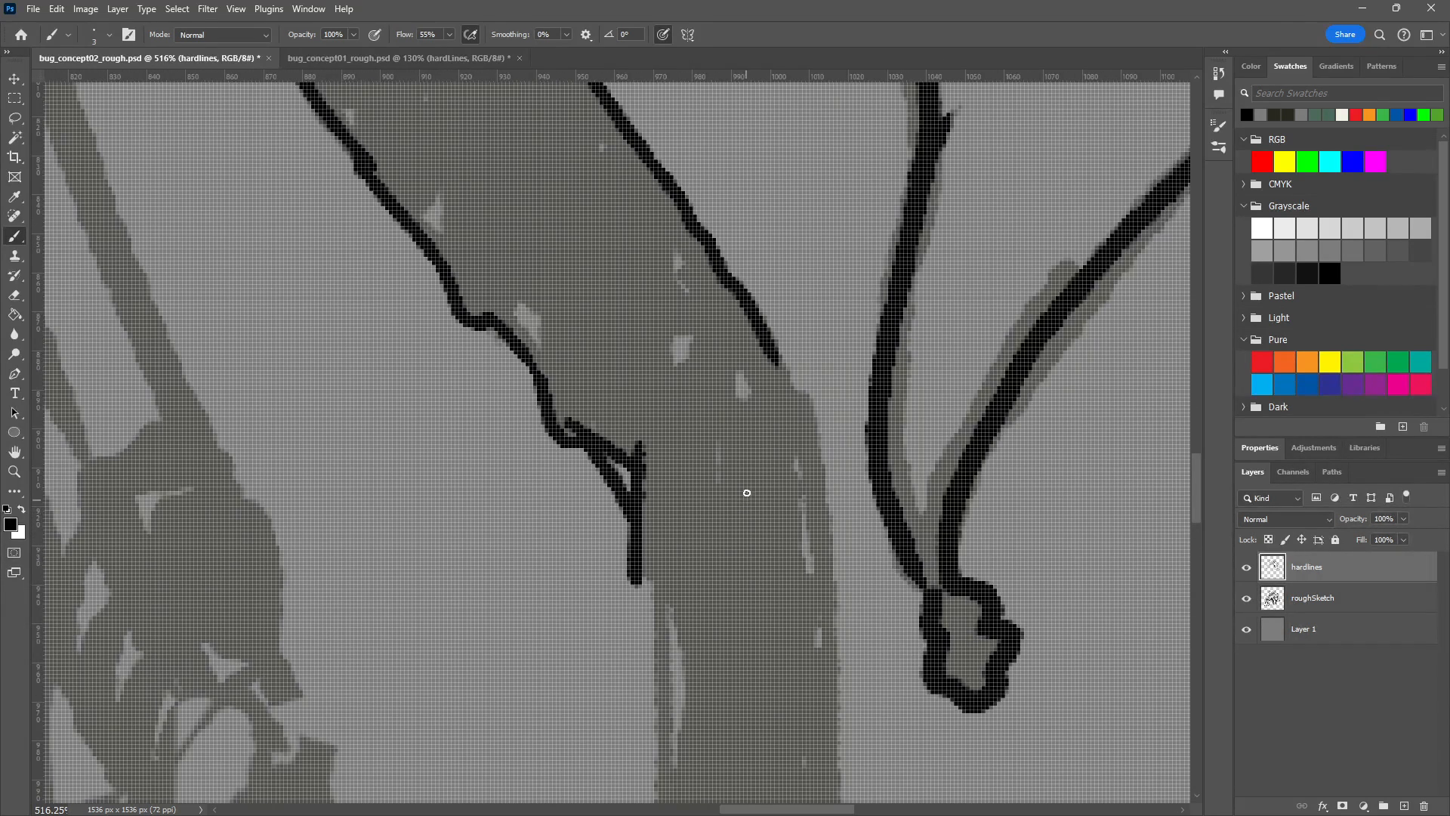
{"action": "left_click_drag", "start_coordinate": [715, 526], "coordinate": [568, 505]}
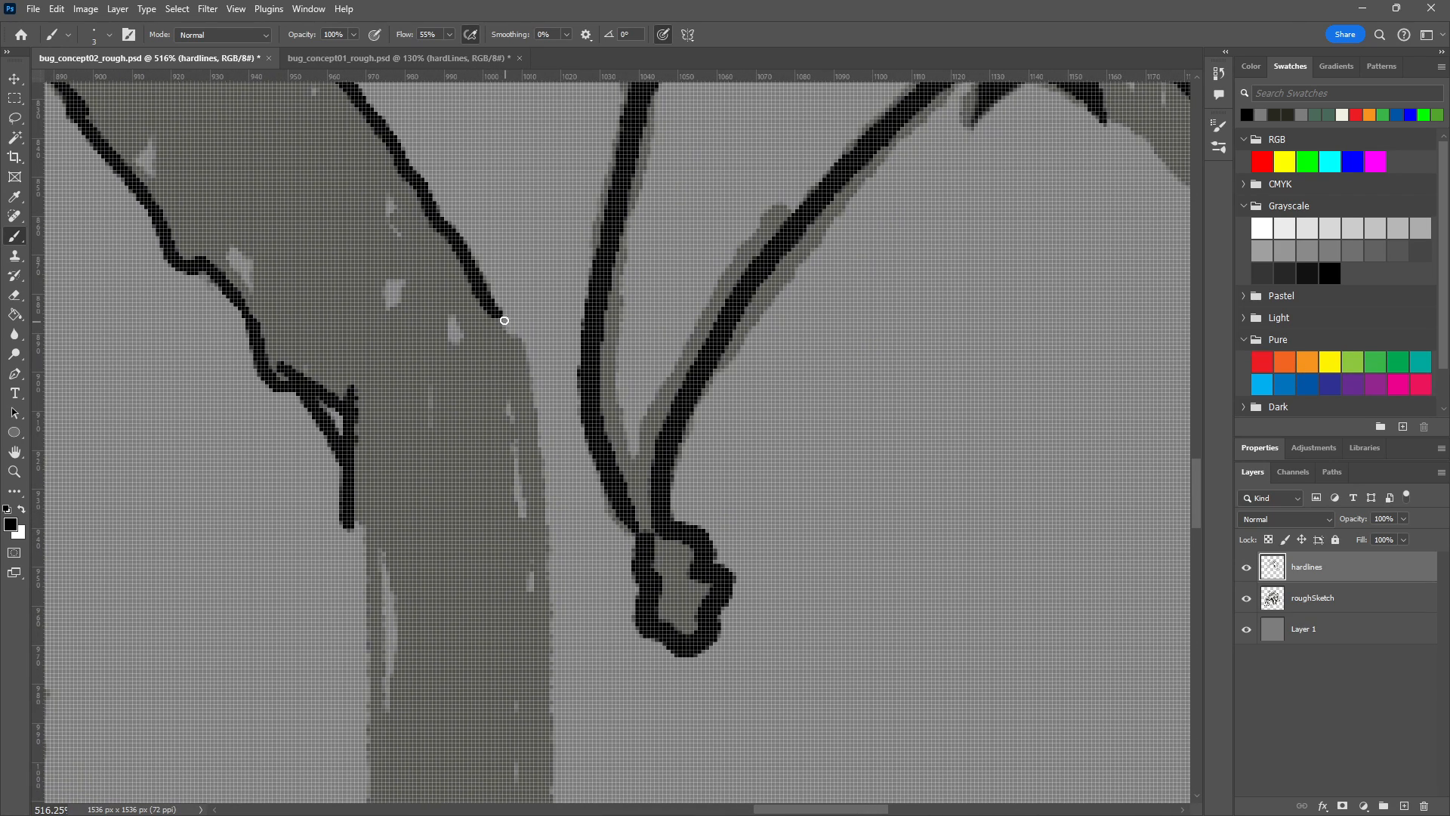
{"action": "left_click_drag", "start_coordinate": [505, 320], "coordinate": [533, 516]}
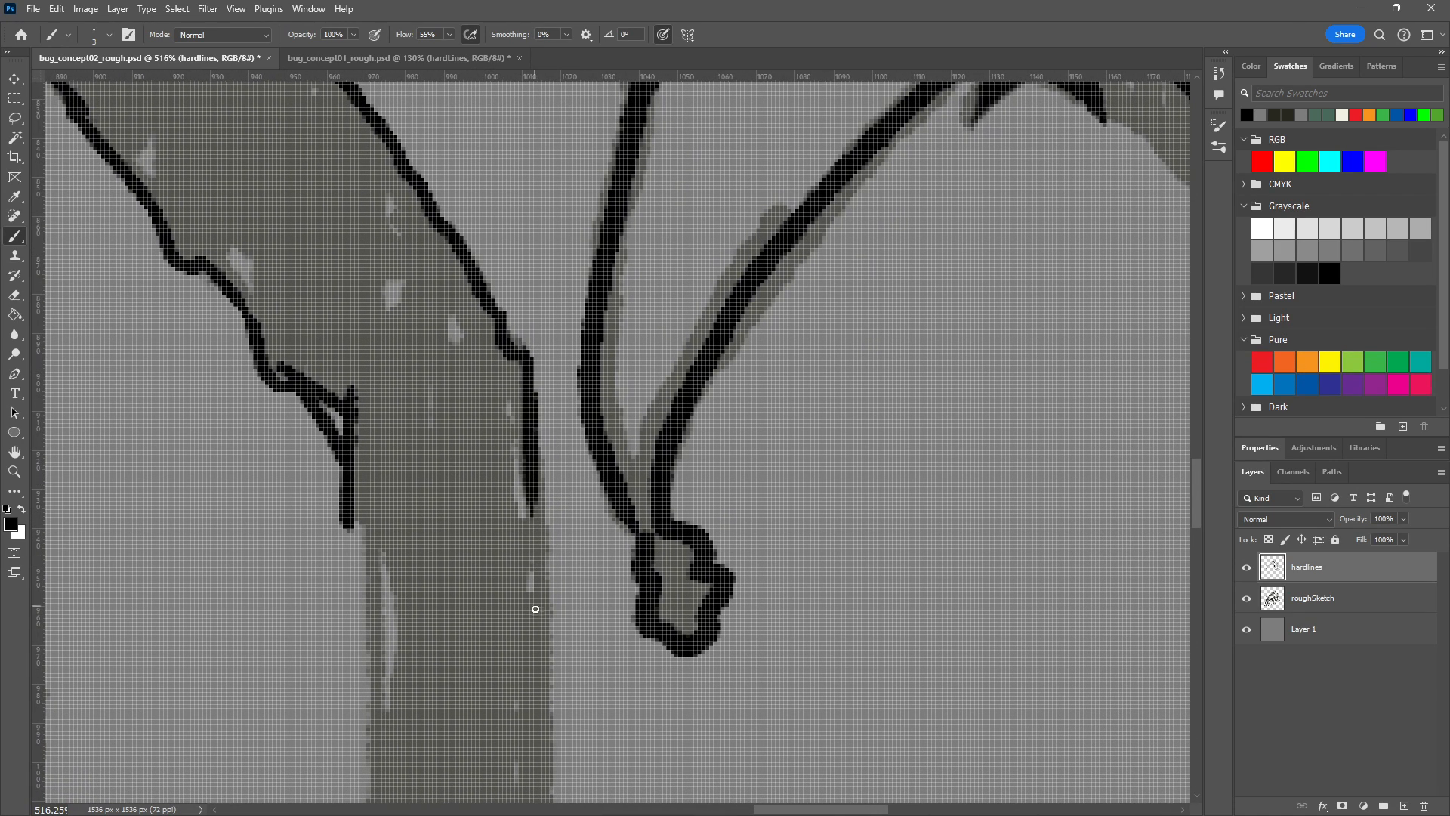
Ink a narrow elongated loop just inside the right edge of the far front leg's knee, cleaning up its interior with the Eraser.
{"action": "mouse_move", "coordinate": [507, 453]}
{"action": "left_mouse_down"}
{"action": "mouse_move", "coordinate": [519, 531]}
{"action": "mouse_move", "coordinate": [505, 380]}
{"action": "mouse_move", "coordinate": [520, 527]}
{"action": "mouse_move", "coordinate": [501, 389]}
{"action": "mouse_move", "coordinate": [505, 532]}
{"action": "mouse_move", "coordinate": [518, 530]}
{"action": "mouse_move", "coordinate": [509, 437]}
{"action": "mouse_move", "coordinate": [487, 379]}
{"action": "mouse_move", "coordinate": [500, 529]}
{"action": "left_mouse_up"}
{"action": "key", "text": "ctrl+z"}
{"action": "key", "text": "ctrl+z"}
{"action": "key", "text": "ctrl+z"}
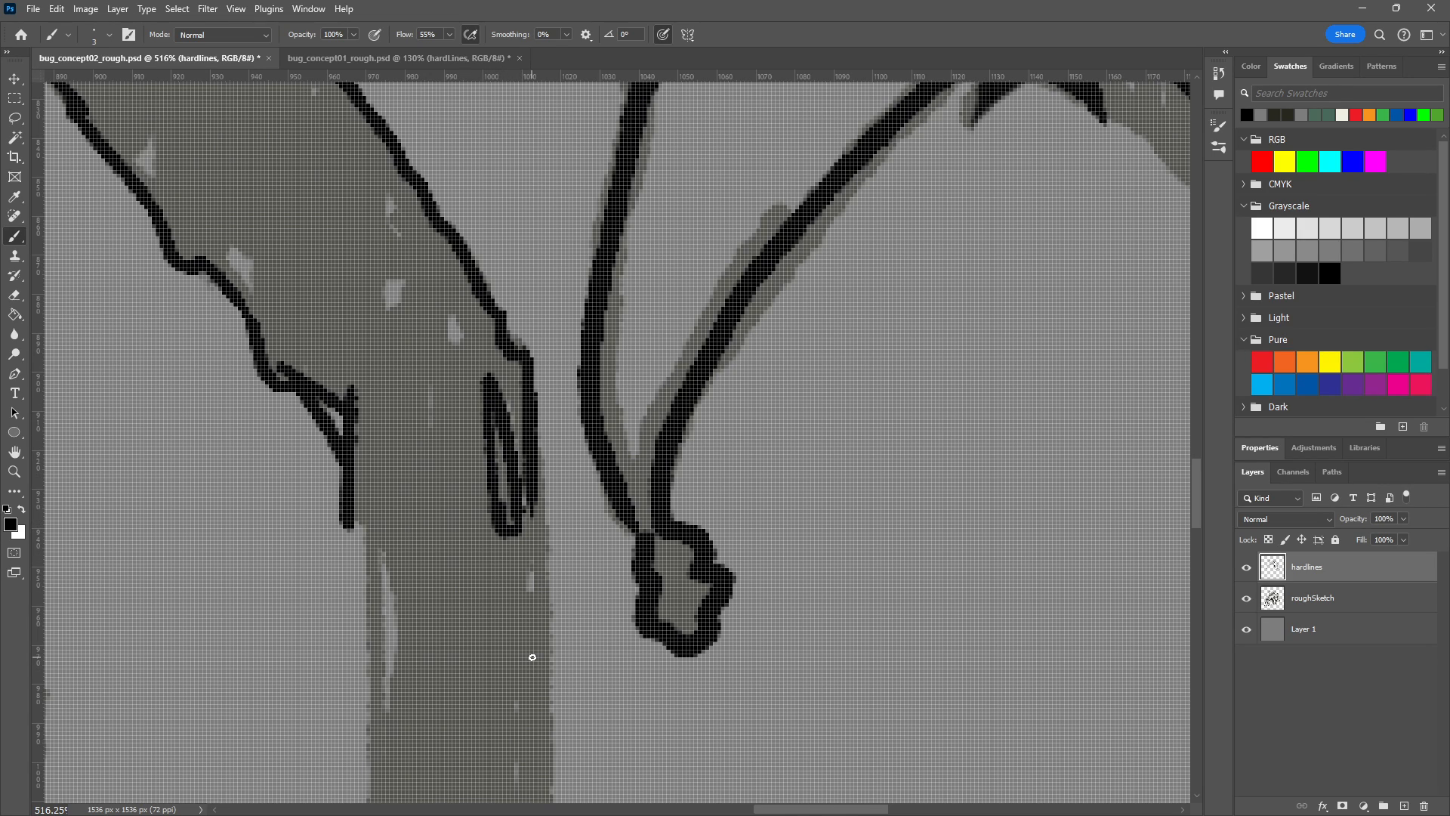
{"action": "key", "text": "e"}
{"action": "mouse_move", "coordinate": [504, 504]}
{"action": "left_mouse_down"}
{"action": "mouse_move", "coordinate": [488, 395]}
{"action": "mouse_move", "coordinate": [504, 421]}
{"action": "mouse_move", "coordinate": [492, 491]}
{"action": "mouse_move", "coordinate": [512, 532]}
{"action": "mouse_move", "coordinate": [509, 451]}
{"action": "left_mouse_up"}
{"action": "key", "text": "b"}
{"action": "left_click_drag", "start_coordinate": [501, 398], "coordinate": [515, 483]}
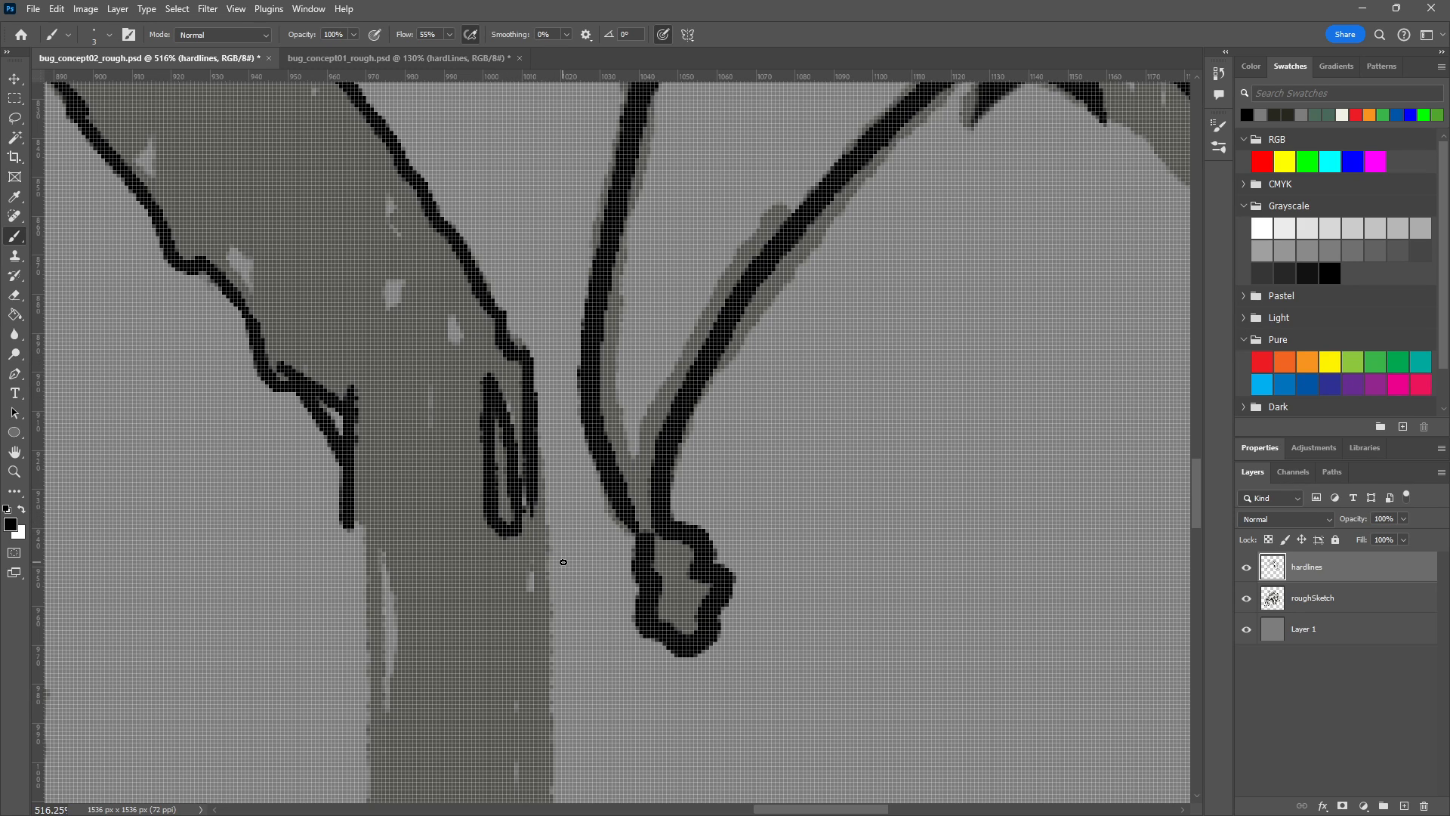
Ink the right edge of the far front leg's lower section from the knee down to the ankle.
{"action": "scroll", "coordinate": [567, 495], "scroll_direction": "down", "scroll_amount": 5}
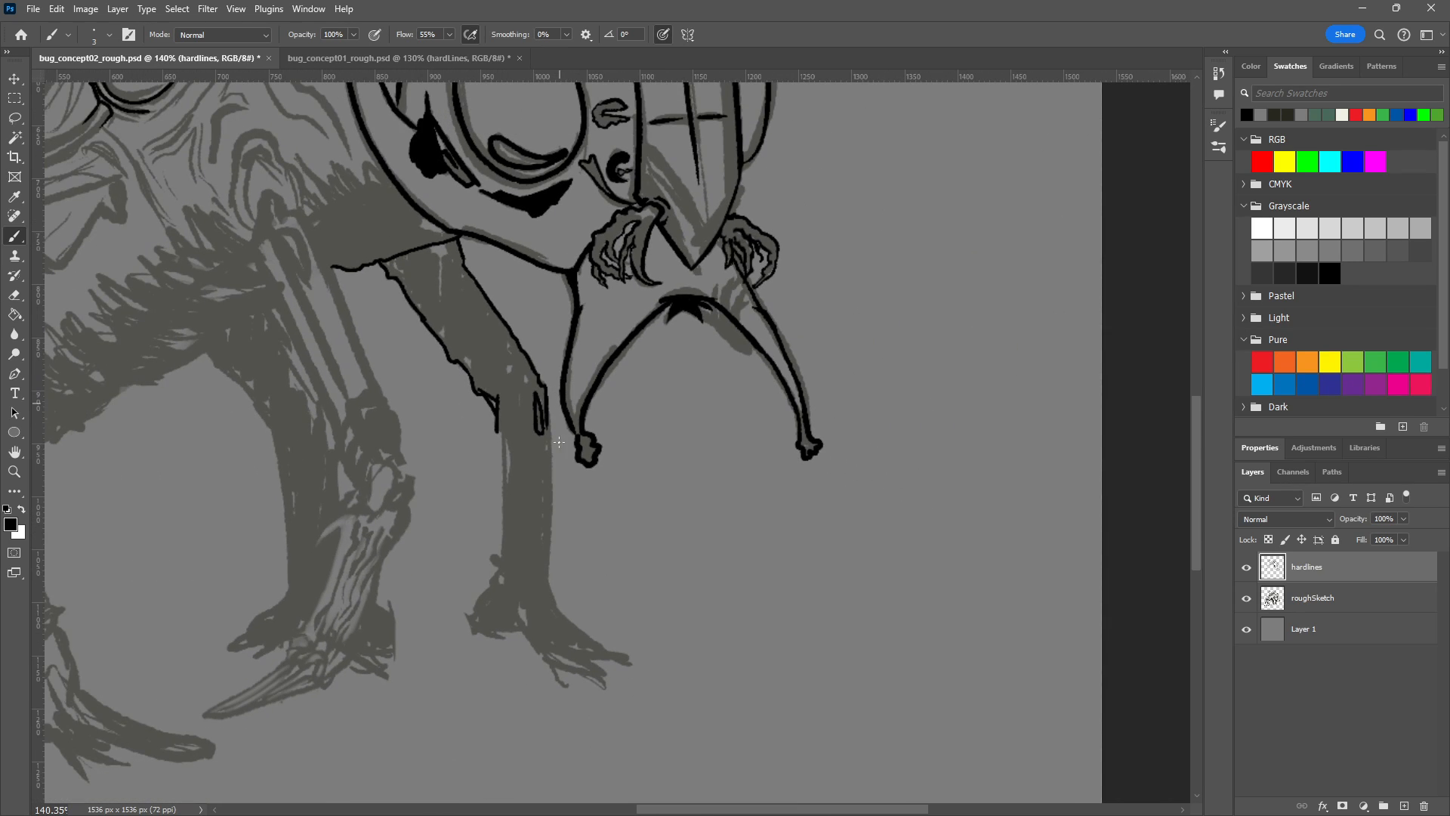
{"action": "left_click_drag", "start_coordinate": [612, 498], "coordinate": [570, 375]}
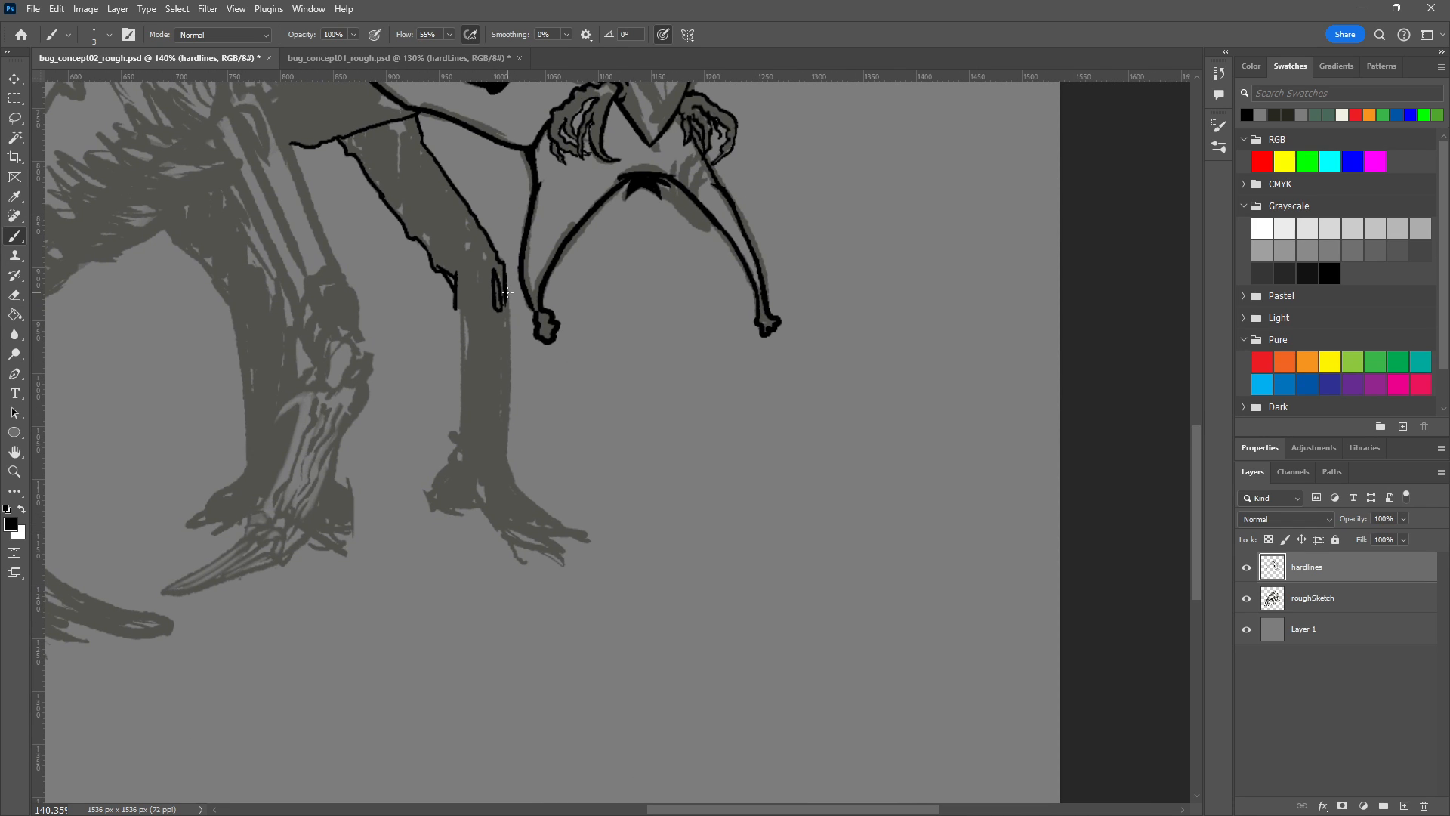
{"action": "left_click_drag", "start_coordinate": [506, 287], "coordinate": [515, 360]}
{"action": "key", "text": "ctrl+z"}
{"action": "left_click_drag", "start_coordinate": [505, 288], "coordinate": [502, 445]}
{"action": "key", "text": "ctrl+z"}
{"action": "mouse_move", "coordinate": [506, 297]}
{"action": "left_mouse_down"}
{"action": "mouse_move", "coordinate": [496, 478]}
{"action": "mouse_move", "coordinate": [503, 445]}
{"action": "mouse_move", "coordinate": [521, 496]}
{"action": "left_mouse_up"}
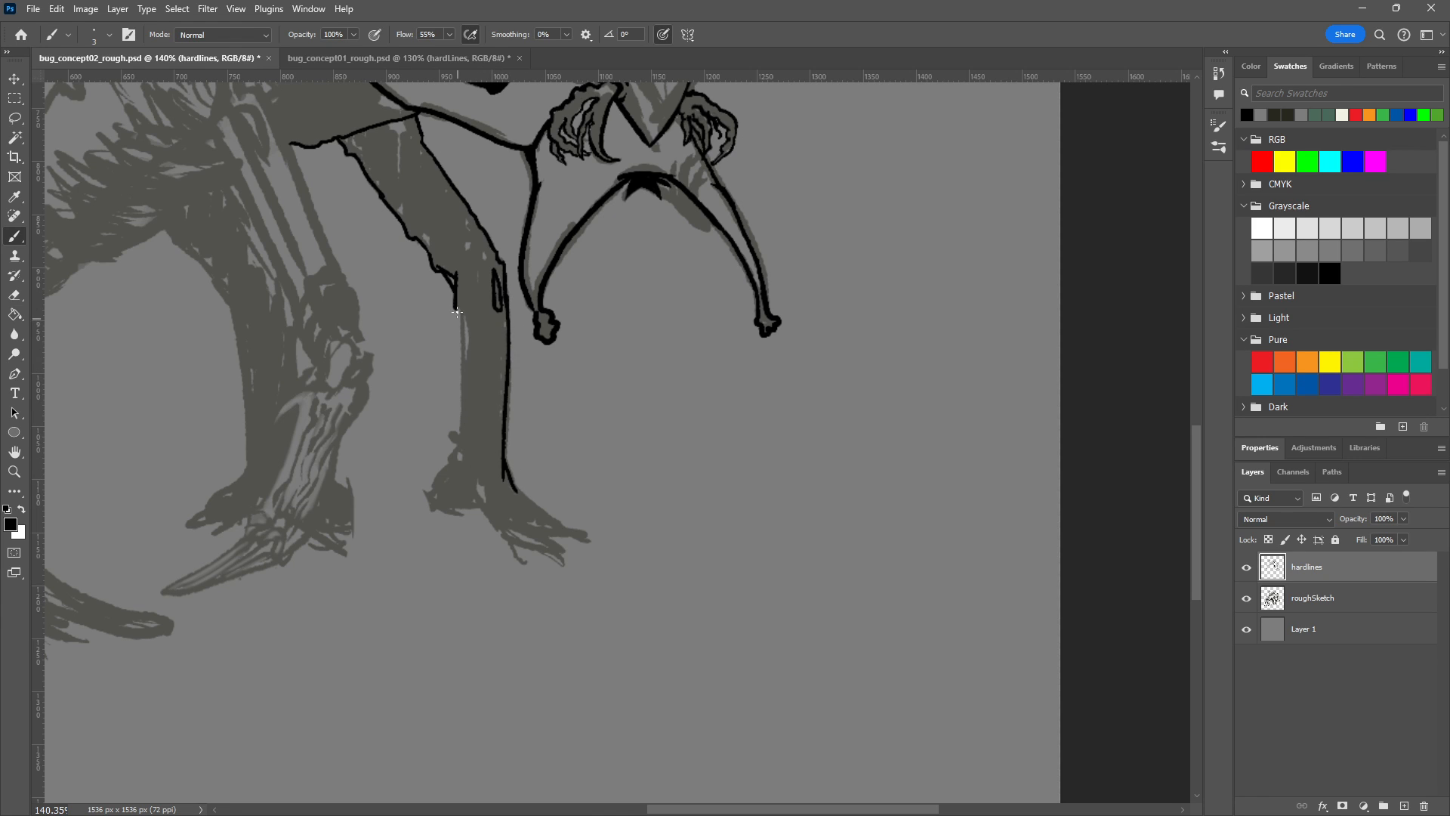
Ink the left edge of the far front leg's lower section from the knee notch down to the ankle knob.
{"action": "left_click_drag", "start_coordinate": [455, 305], "coordinate": [464, 408]}
{"action": "left_click_drag", "start_coordinate": [463, 318], "coordinate": [466, 382]}
{"action": "left_click_drag", "start_coordinate": [457, 436], "coordinate": [465, 382]}
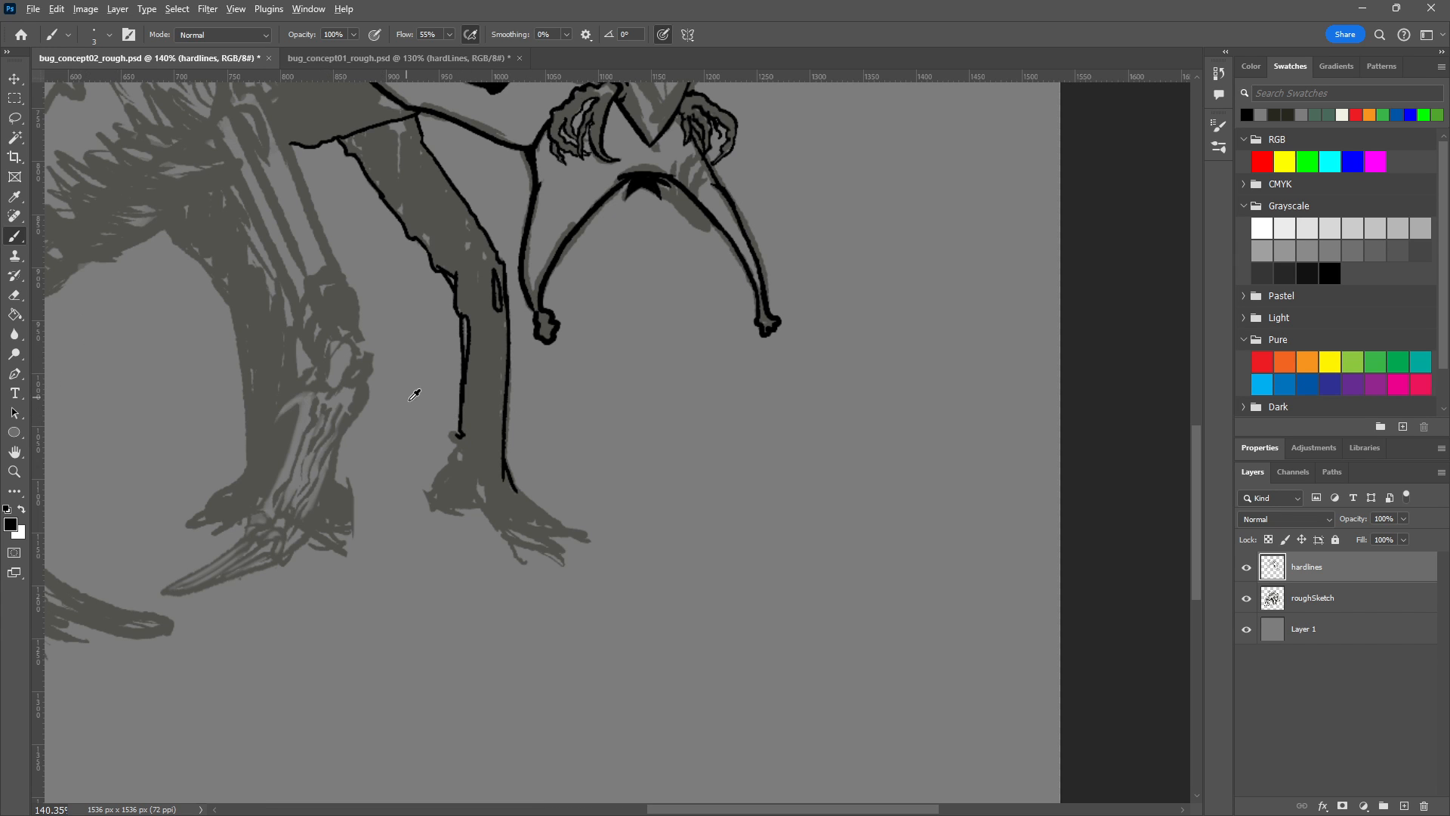
Ink the small round knob at the back of the ankle and a short diagonal line running down-left below it.
{"action": "scroll", "coordinate": [415, 388], "scroll_direction": "up", "scroll_amount": 6}
{"action": "scroll", "coordinate": [285, 285], "scroll_direction": "up", "scroll_amount": 2}
{"action": "scroll", "coordinate": [330, 307], "scroll_direction": "down", "scroll_amount": 2}
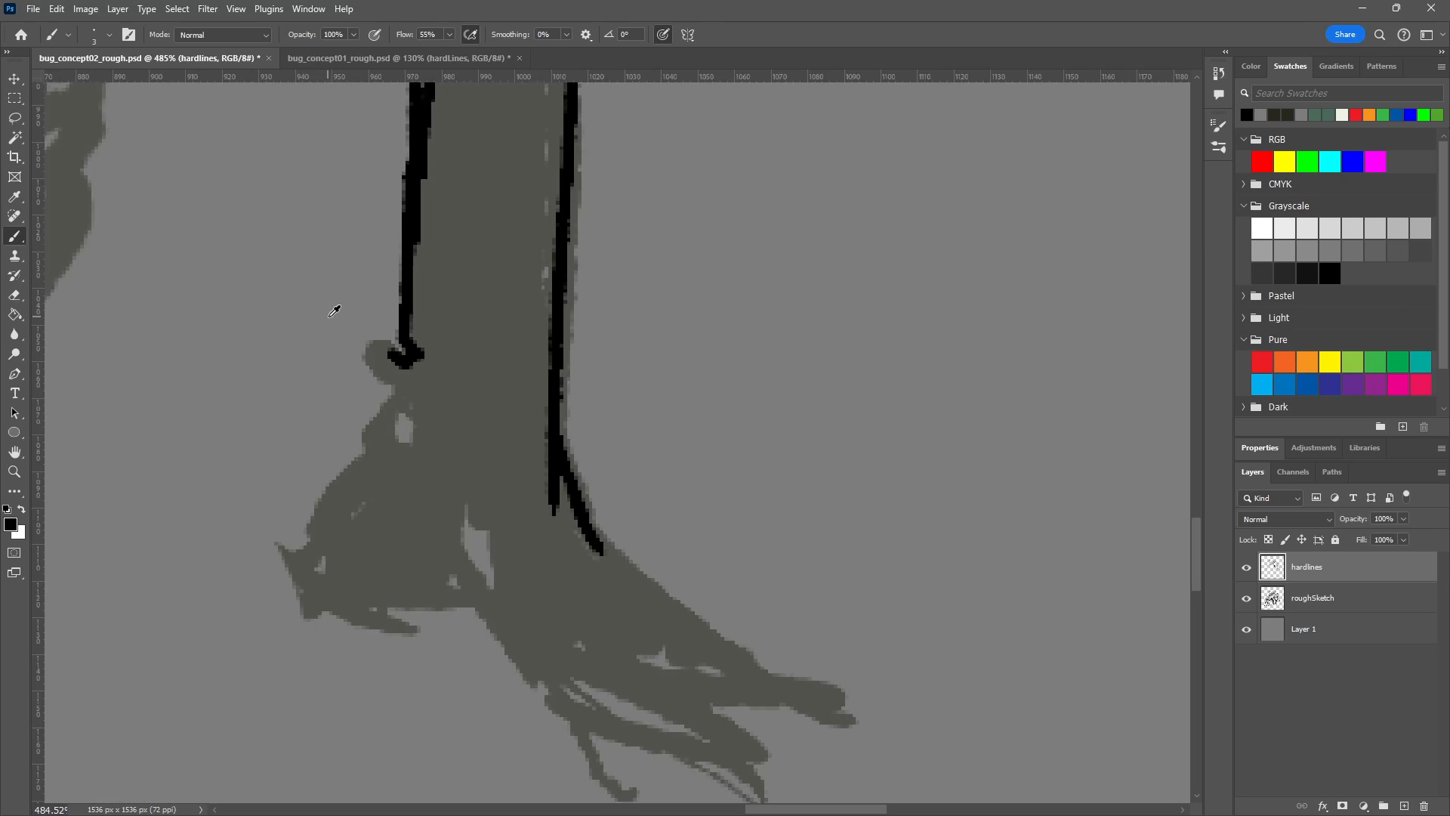
{"action": "scroll", "coordinate": [571, 359], "scroll_direction": "left", "scroll_amount": 5}
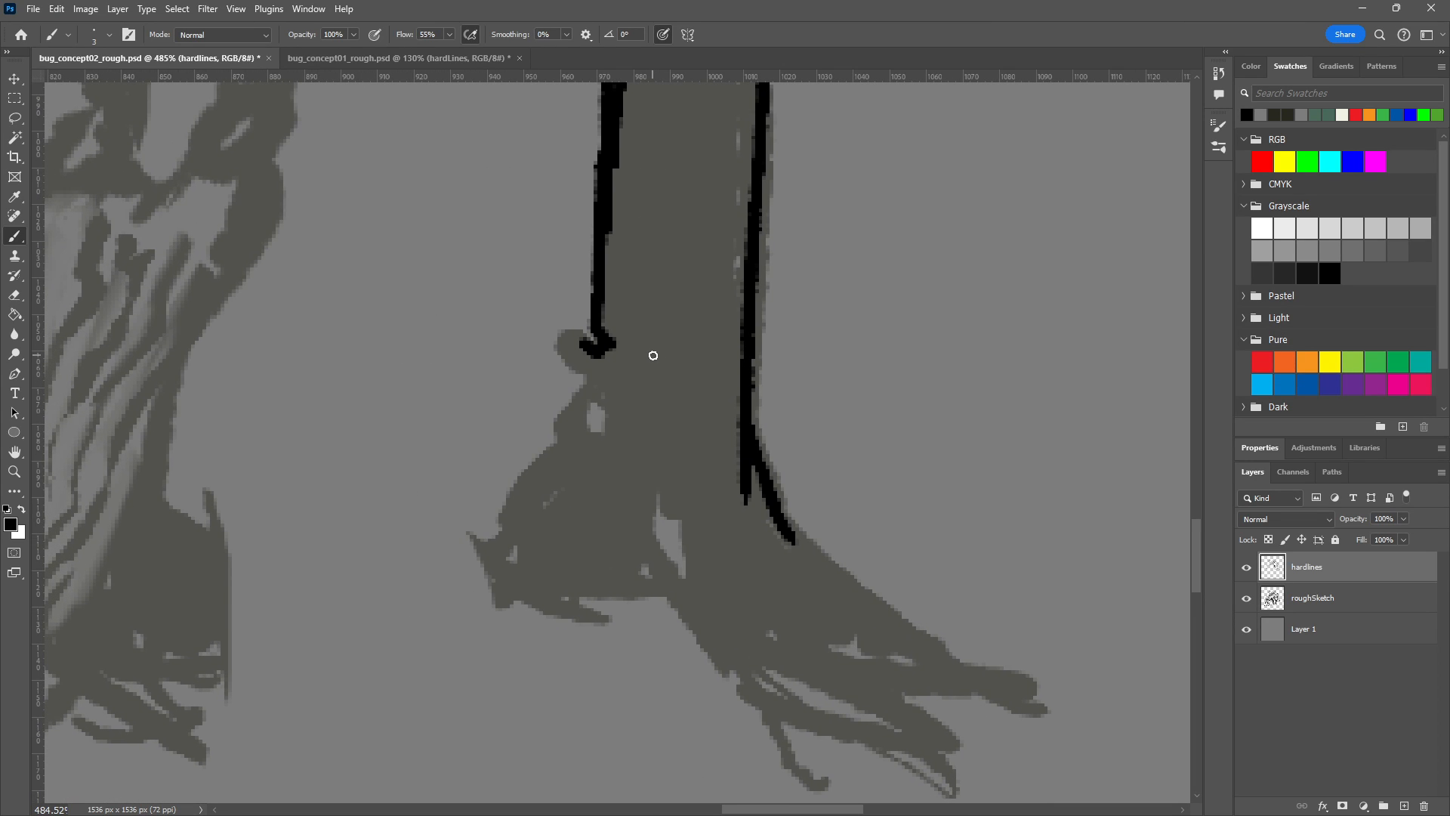
{"action": "mouse_move", "coordinate": [583, 340]}
{"action": "left_mouse_down"}
{"action": "mouse_move", "coordinate": [567, 327]}
{"action": "mouse_move", "coordinate": [559, 352]}
{"action": "mouse_move", "coordinate": [597, 378]}
{"action": "left_mouse_up"}
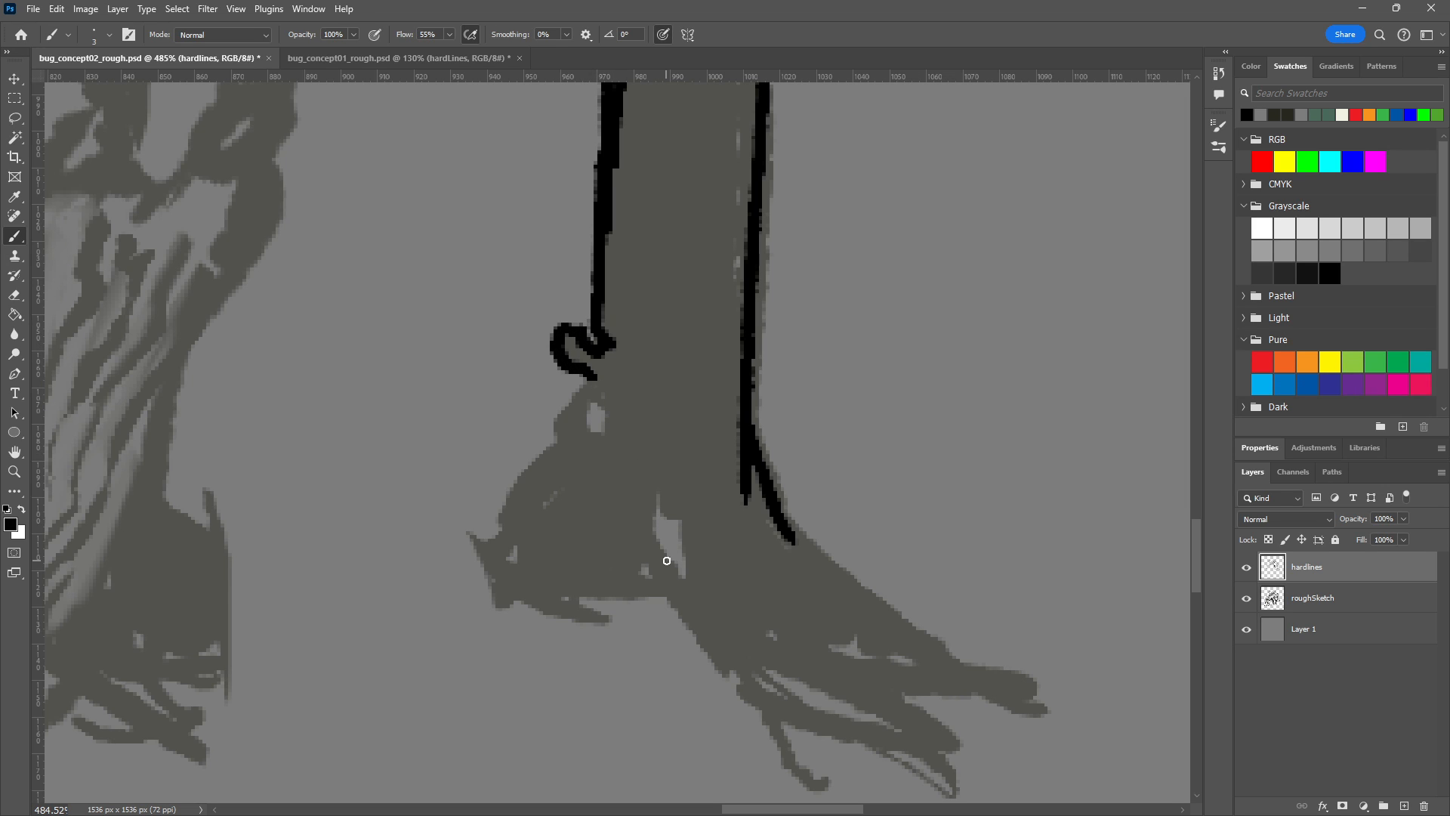
{"action": "left_click_drag", "start_coordinate": [556, 425], "coordinate": [628, 327]}
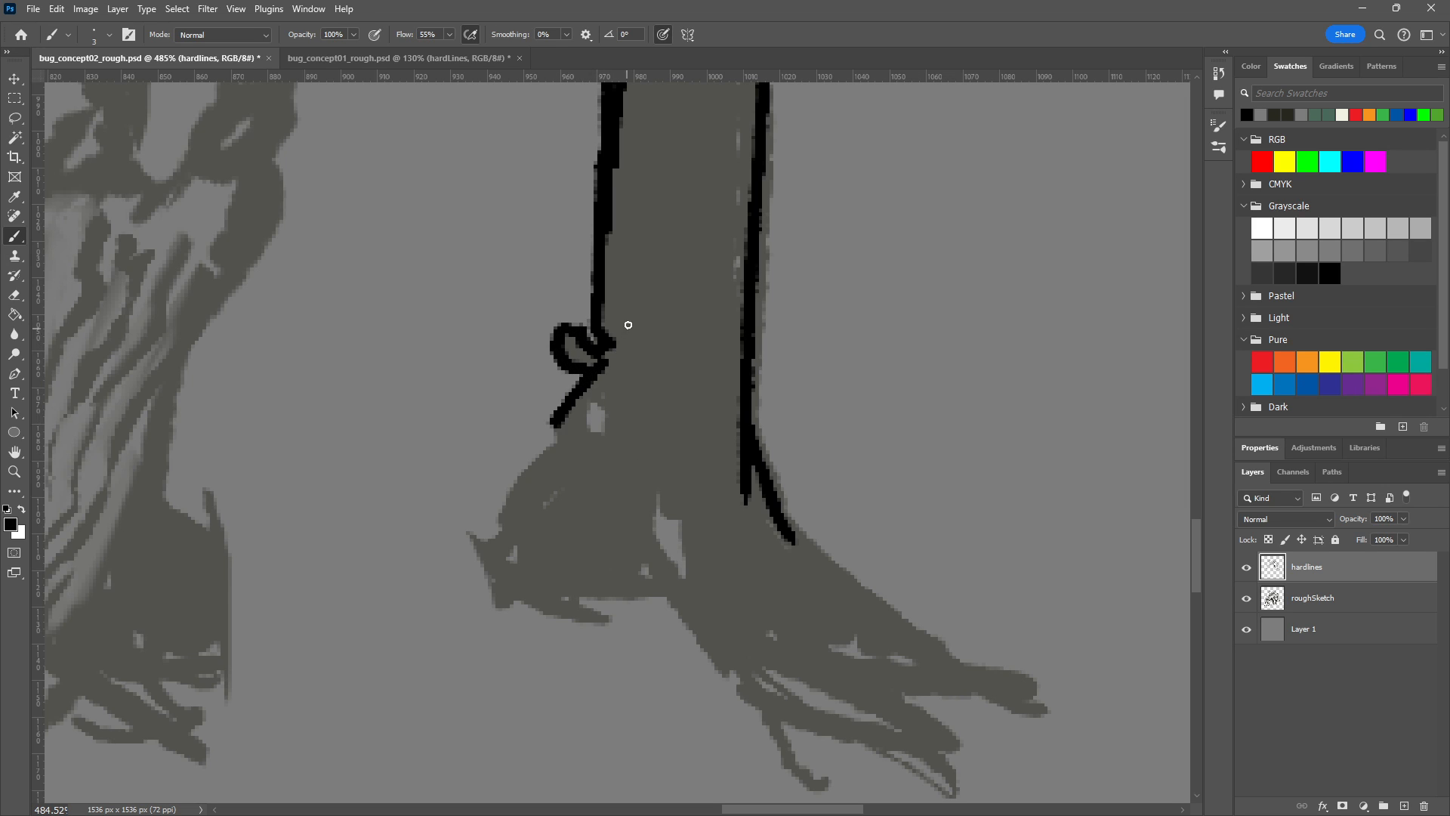
Ink the heel's outline down to its pointed claws and along the heel's underside, erasing excess ink between the lines.
{"action": "mouse_move", "coordinate": [564, 429]}
{"action": "left_mouse_down"}
{"action": "mouse_move", "coordinate": [491, 549]}
{"action": "mouse_move", "coordinate": [455, 514]}
{"action": "mouse_move", "coordinate": [505, 602]}
{"action": "mouse_move", "coordinate": [491, 604]}
{"action": "mouse_move", "coordinate": [606, 622]}
{"action": "left_mouse_up"}
{"action": "left_click", "coordinate": [515, 570], "text": "shift"}
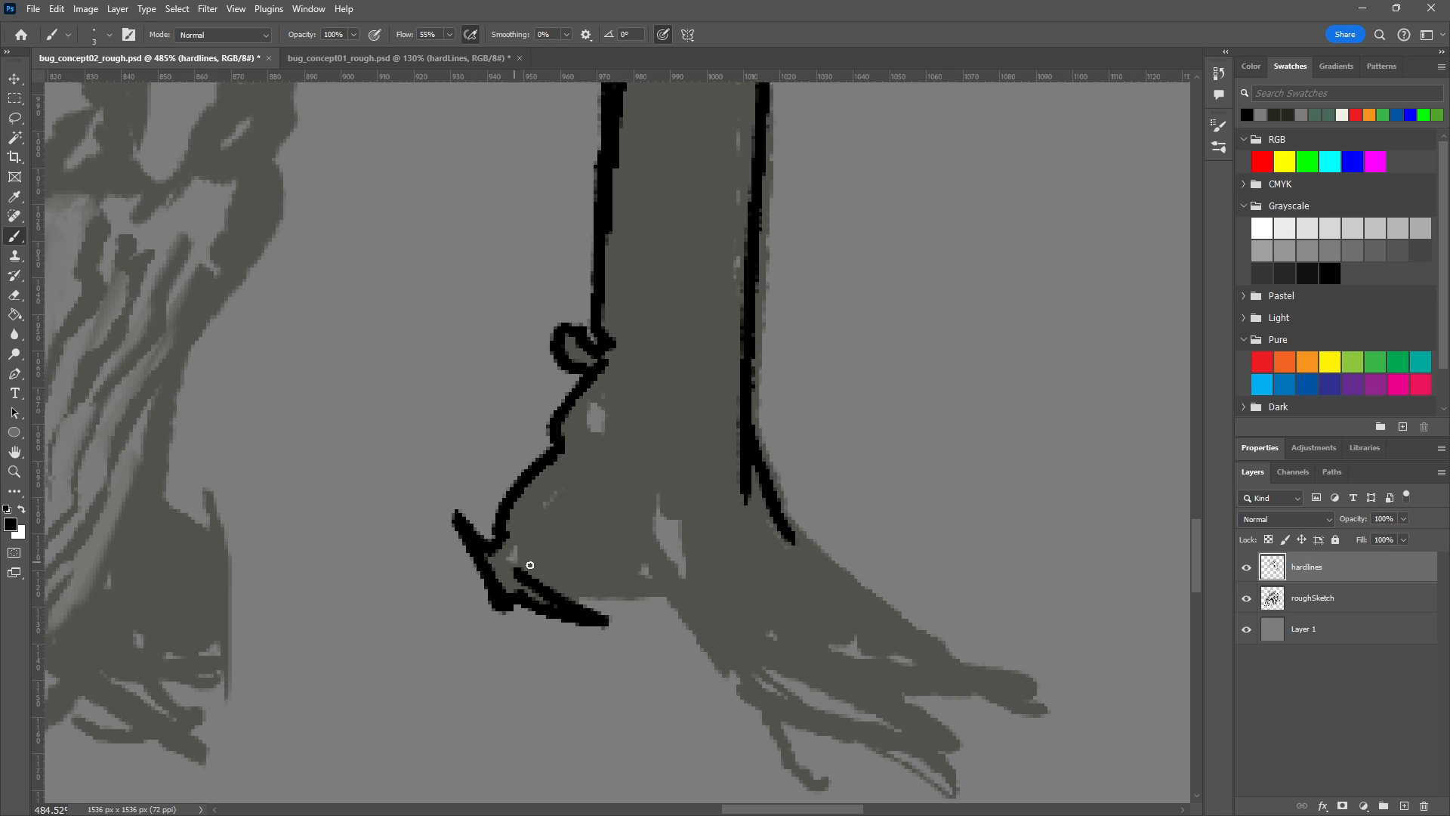
{"action": "left_click", "coordinate": [641, 586], "text": "shift"}
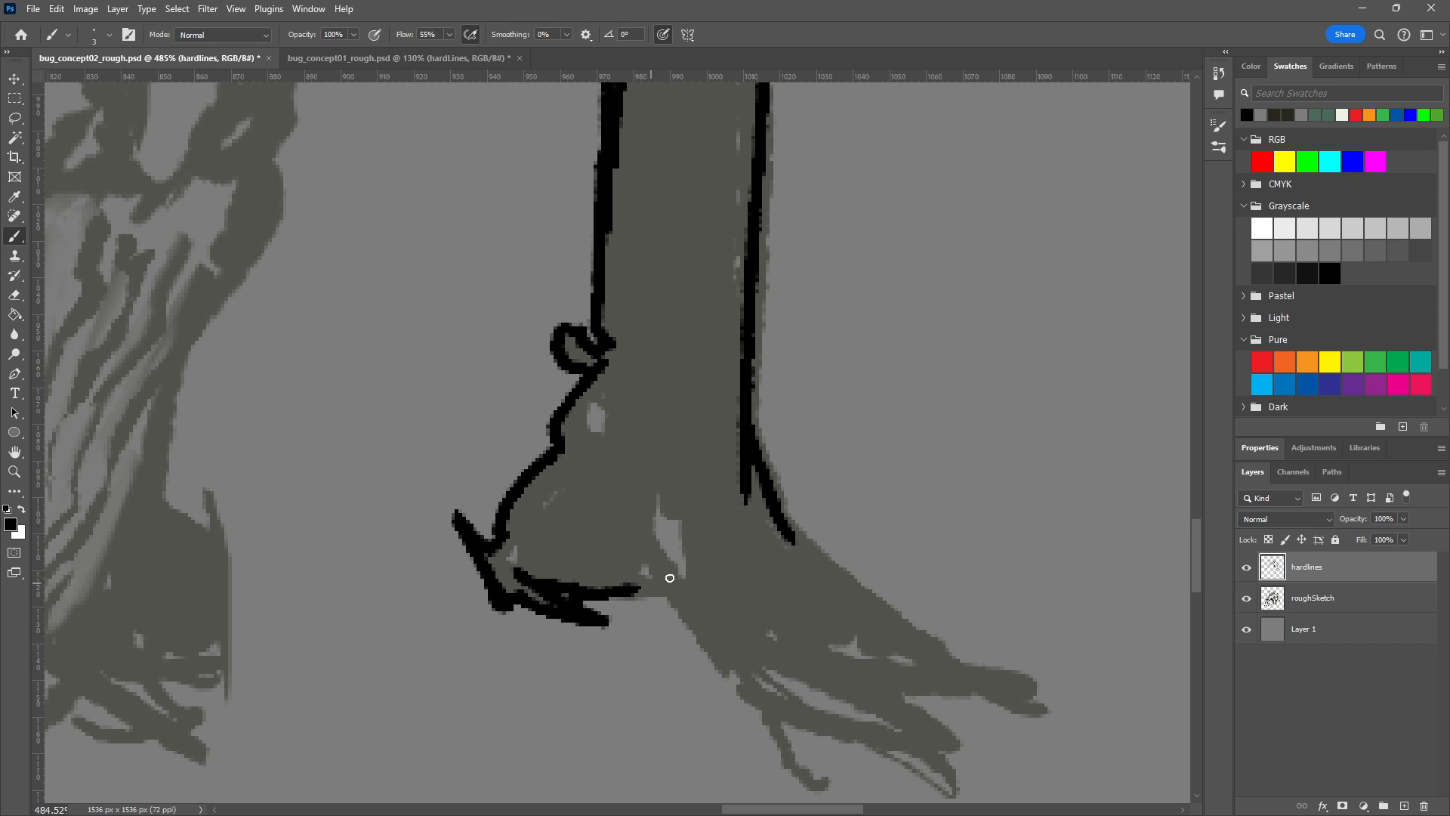
{"action": "key", "text": "e"}
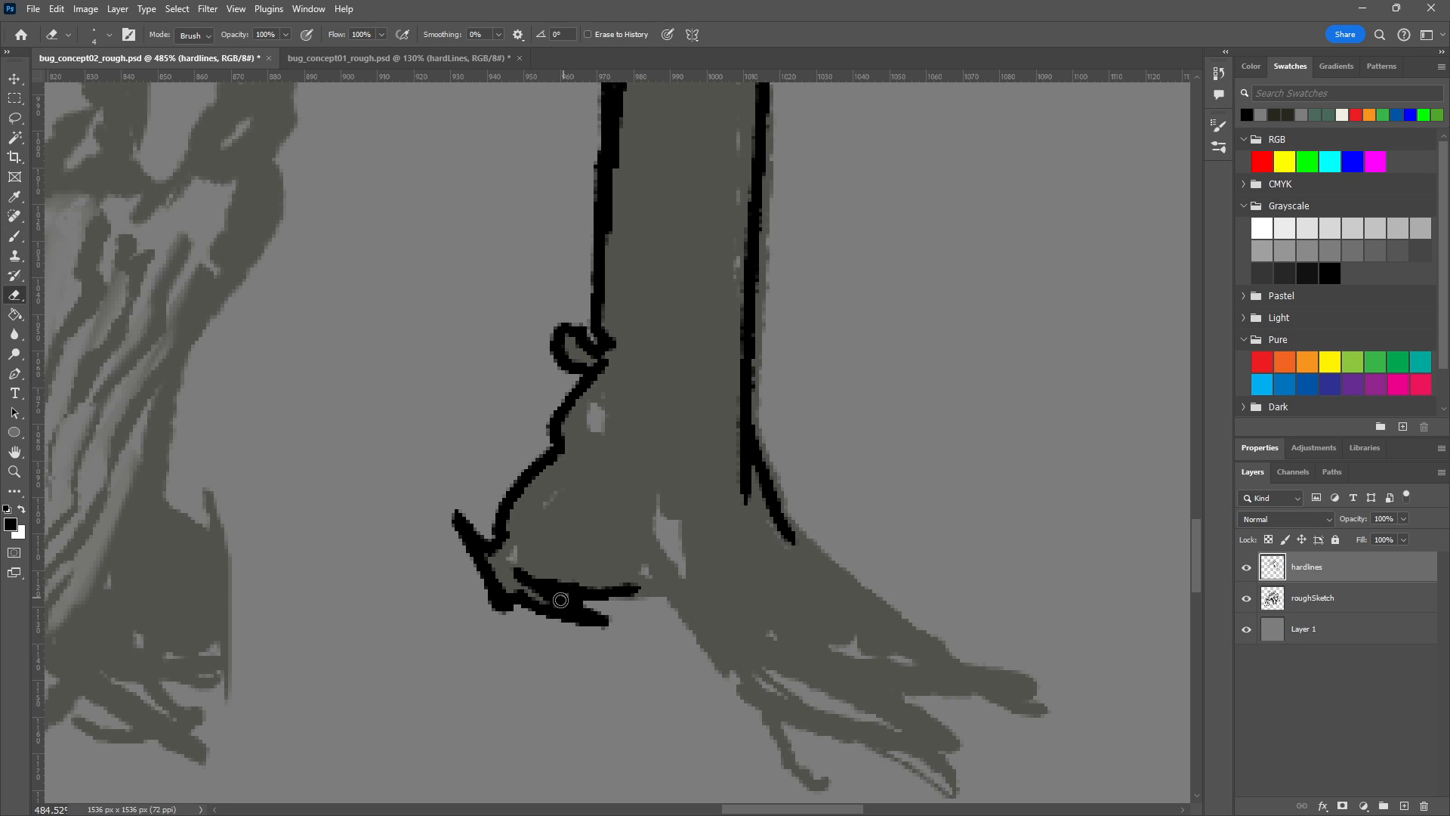
{"action": "key", "text": "b"}
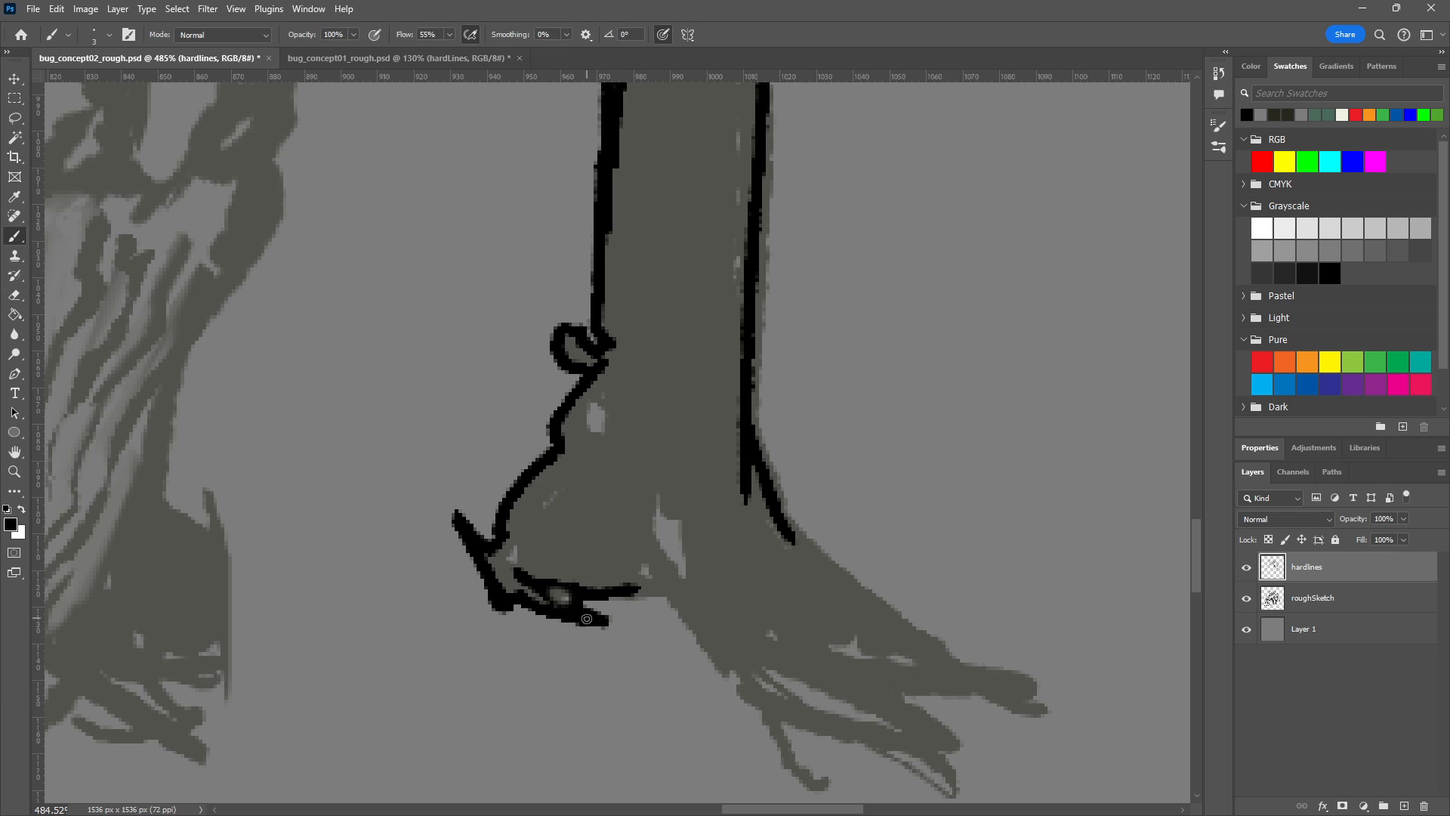
{"action": "left_click_drag", "start_coordinate": [530, 577], "coordinate": [573, 597]}
{"action": "left_click_drag", "start_coordinate": [641, 589], "coordinate": [672, 594]}
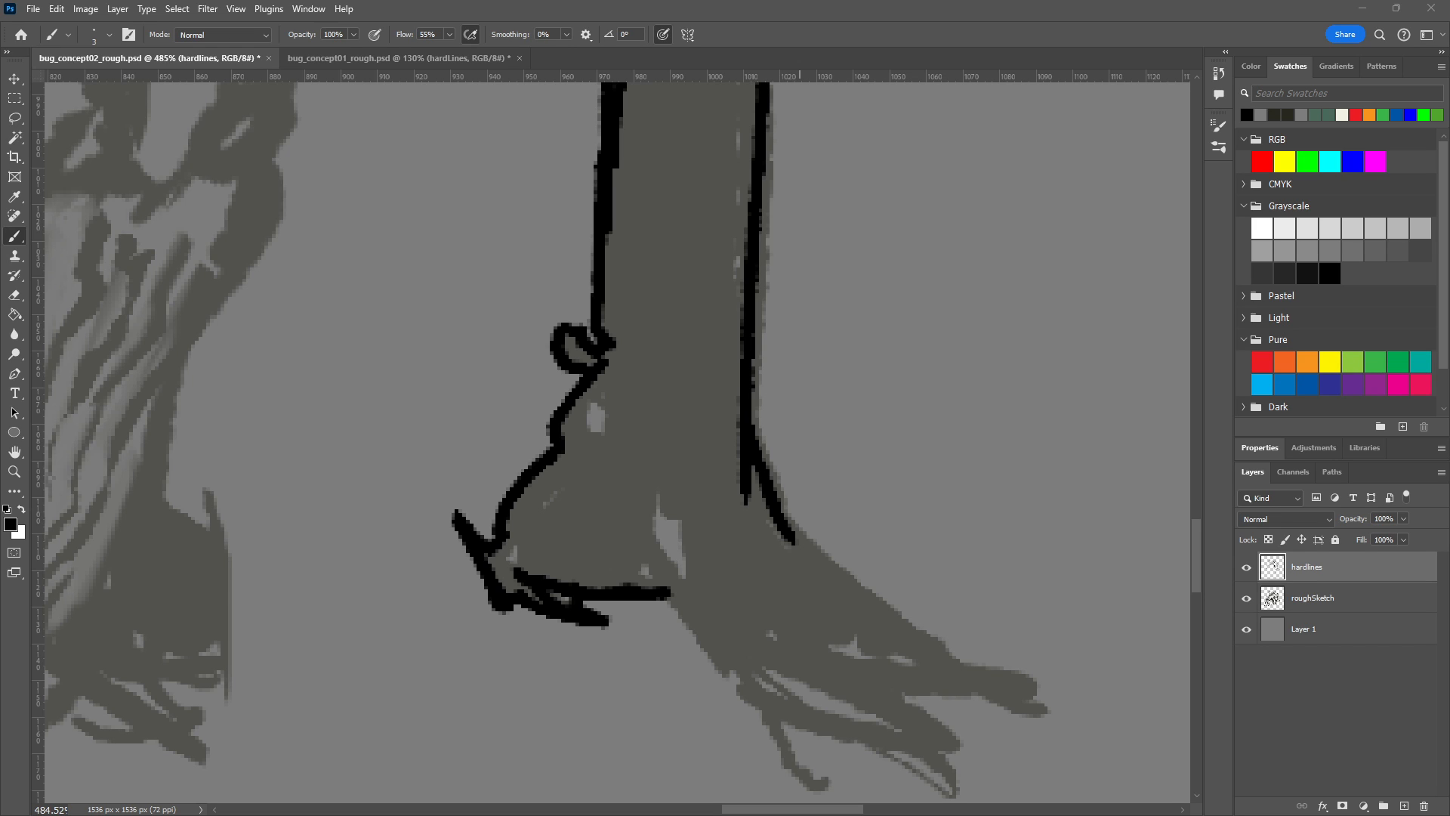
Ink the sole line diagonally from the heel toward the toes, adding a small wedge where it meets the heel's underside.
{"action": "left_click_drag", "start_coordinate": [622, 523], "coordinate": [712, 648]}
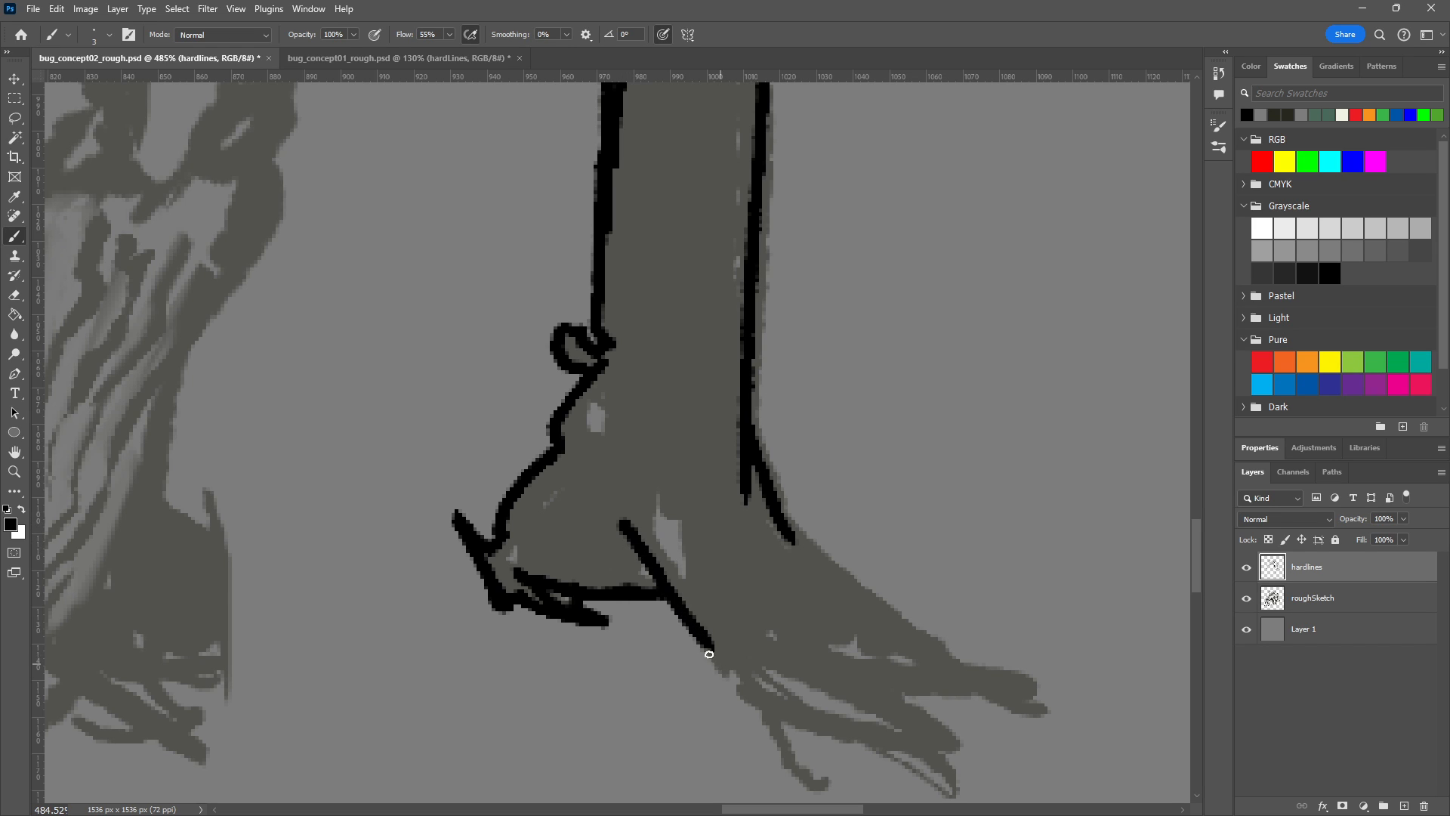
{"action": "left_click_drag", "start_coordinate": [631, 550], "coordinate": [636, 585]}
{"action": "mouse_move", "coordinate": [719, 602]}
{"action": "left_mouse_down"}
{"action": "mouse_move", "coordinate": [590, 490]}
{"action": "mouse_move", "coordinate": [614, 577]}
{"action": "mouse_move", "coordinate": [737, 640]}
{"action": "left_mouse_up"}
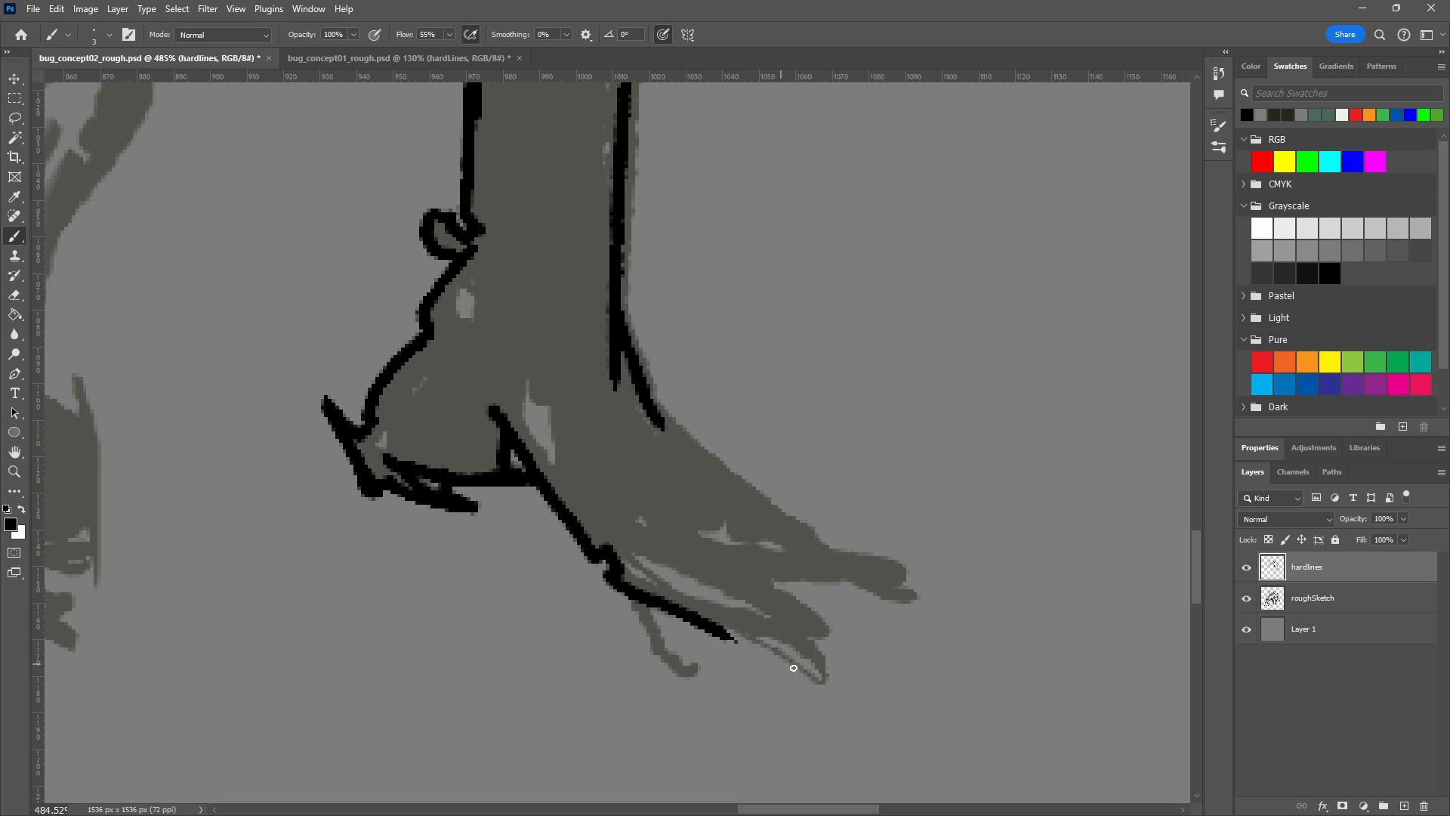
Ink the short lower toe and the underside of the adjacent toe out to its pointed tip.
{"action": "mouse_move", "coordinate": [628, 592]}
{"action": "left_mouse_down"}
{"action": "mouse_move", "coordinate": [657, 656]}
{"action": "mouse_move", "coordinate": [699, 674]}
{"action": "mouse_move", "coordinate": [642, 606]}
{"action": "left_mouse_up"}
{"action": "mouse_move", "coordinate": [727, 634]}
{"action": "left_mouse_down"}
{"action": "mouse_move", "coordinate": [748, 629]}
{"action": "mouse_move", "coordinate": [813, 675]}
{"action": "left_mouse_up"}
{"action": "mouse_move", "coordinate": [749, 624]}
{"action": "left_mouse_down"}
{"action": "mouse_move", "coordinate": [811, 650]}
{"action": "mouse_move", "coordinate": [845, 722]}
{"action": "mouse_move", "coordinate": [814, 666]}
{"action": "mouse_move", "coordinate": [737, 629]}
{"action": "left_mouse_up"}
{"action": "key", "text": "ctrl+z"}
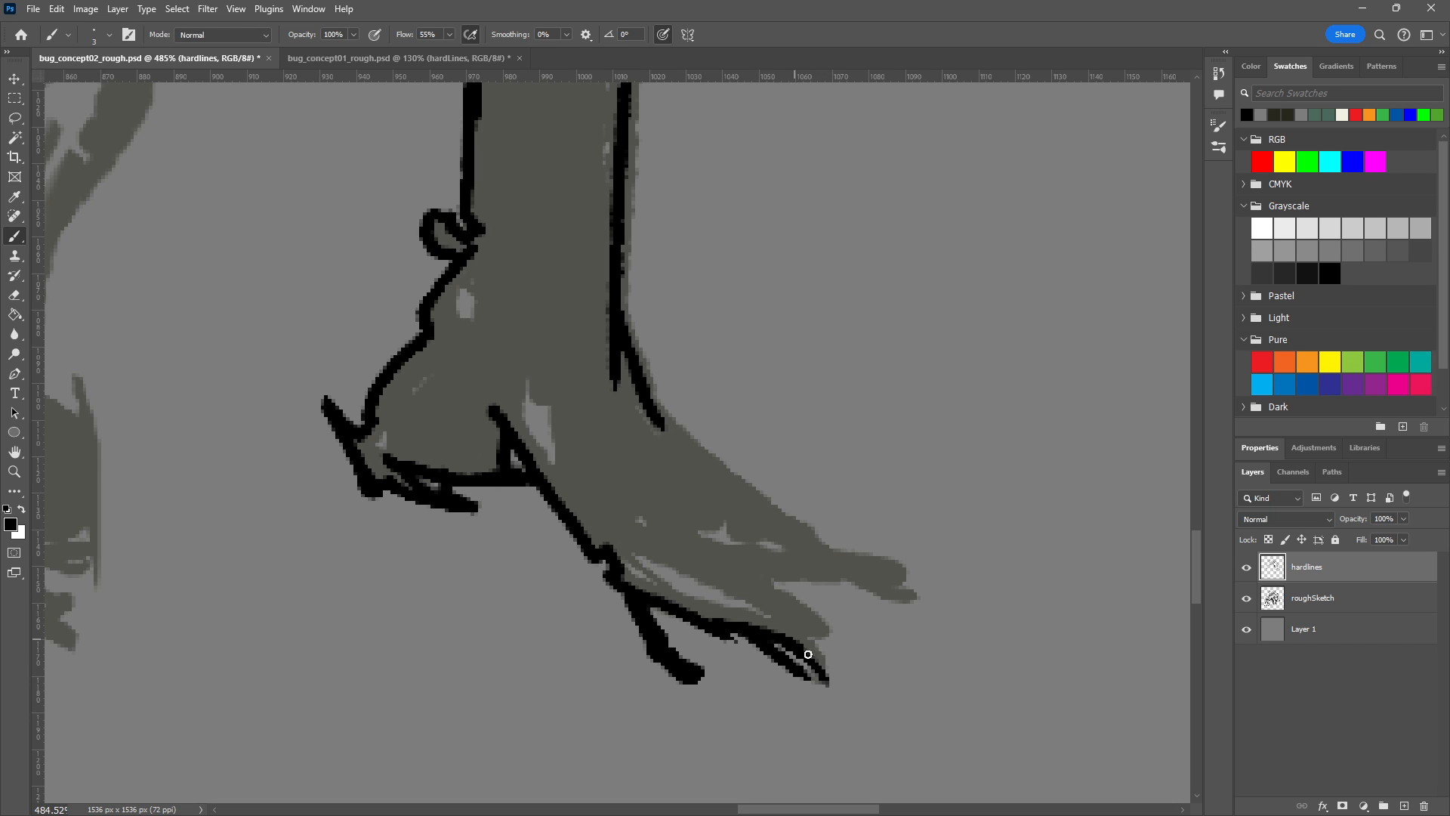
Ink the remaining toe tips and the top contour of the foot up to the ankle, thickening the line along the instep.
{"action": "left_click_drag", "start_coordinate": [827, 682], "coordinate": [774, 613]}
{"action": "key", "text": "ctrl+z"}
{"action": "left_click_drag", "start_coordinate": [827, 683], "coordinate": [774, 618]}
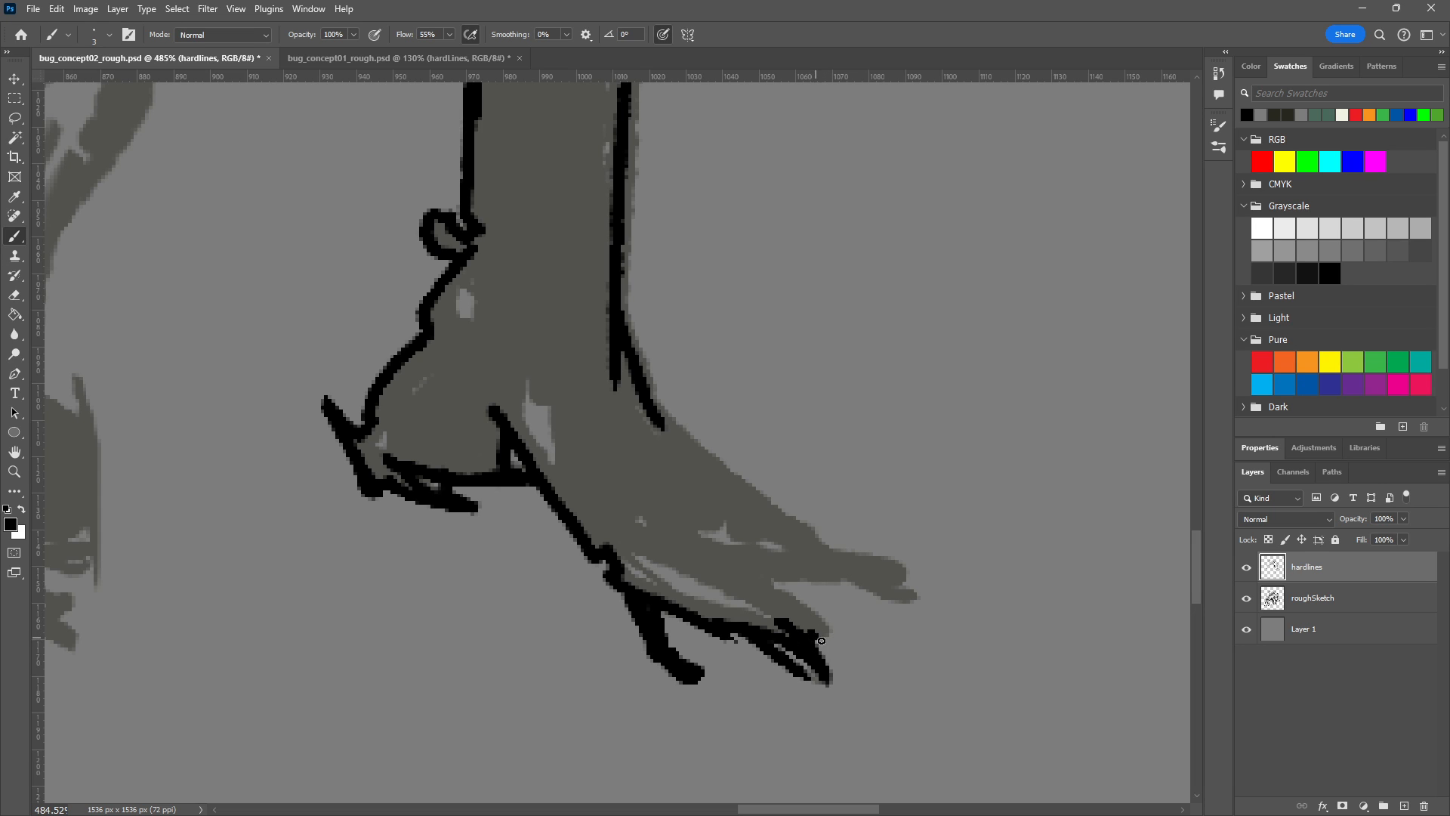
{"action": "mouse_move", "coordinate": [835, 648]}
{"action": "left_mouse_down"}
{"action": "mouse_move", "coordinate": [743, 523]}
{"action": "mouse_move", "coordinate": [791, 579]}
{"action": "mouse_move", "coordinate": [915, 596]}
{"action": "mouse_move", "coordinate": [858, 579]}
{"action": "mouse_move", "coordinate": [889, 597]}
{"action": "mouse_move", "coordinate": [923, 586]}
{"action": "mouse_move", "coordinate": [894, 586]}
{"action": "mouse_move", "coordinate": [915, 577]}
{"action": "mouse_move", "coordinate": [868, 556]}
{"action": "mouse_move", "coordinate": [786, 552]}
{"action": "mouse_move", "coordinate": [822, 551]}
{"action": "mouse_move", "coordinate": [817, 566]}
{"action": "mouse_move", "coordinate": [815, 483]}
{"action": "mouse_move", "coordinate": [828, 551]}
{"action": "mouse_move", "coordinate": [809, 518]}
{"action": "mouse_move", "coordinate": [770, 510]}
{"action": "mouse_move", "coordinate": [639, 413]}
{"action": "mouse_move", "coordinate": [617, 368]}
{"action": "mouse_move", "coordinate": [771, 510]}
{"action": "left_mouse_up"}
{"action": "left_click_drag", "start_coordinate": [661, 408], "coordinate": [707, 463]}
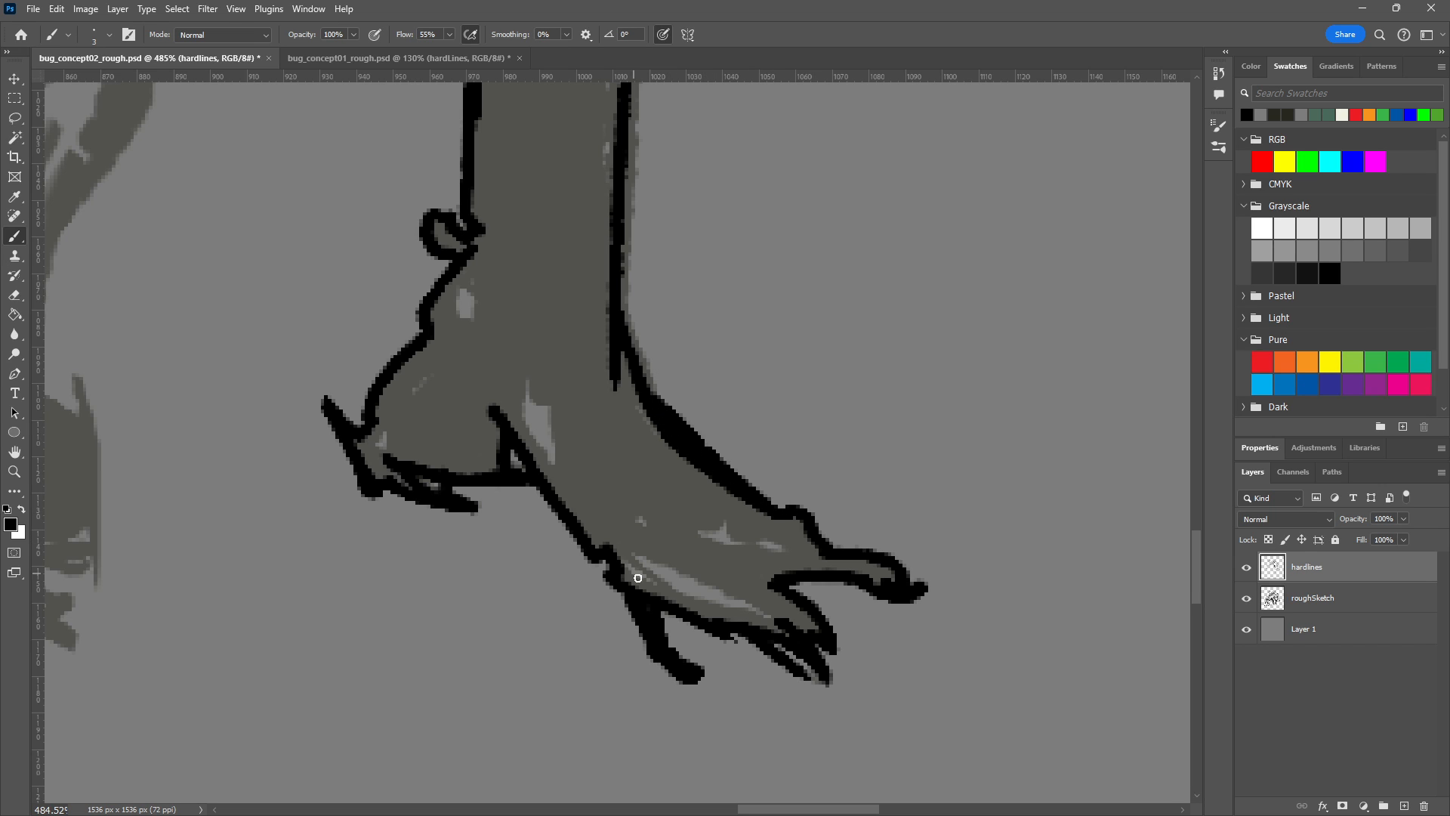
Outline the gap between the lower toes and fill it with black strokes back to the sole line.
{"action": "mouse_move", "coordinate": [683, 606]}
{"action": "left_mouse_down"}
{"action": "mouse_move", "coordinate": [613, 534]}
{"action": "mouse_move", "coordinate": [778, 626]}
{"action": "left_mouse_up"}
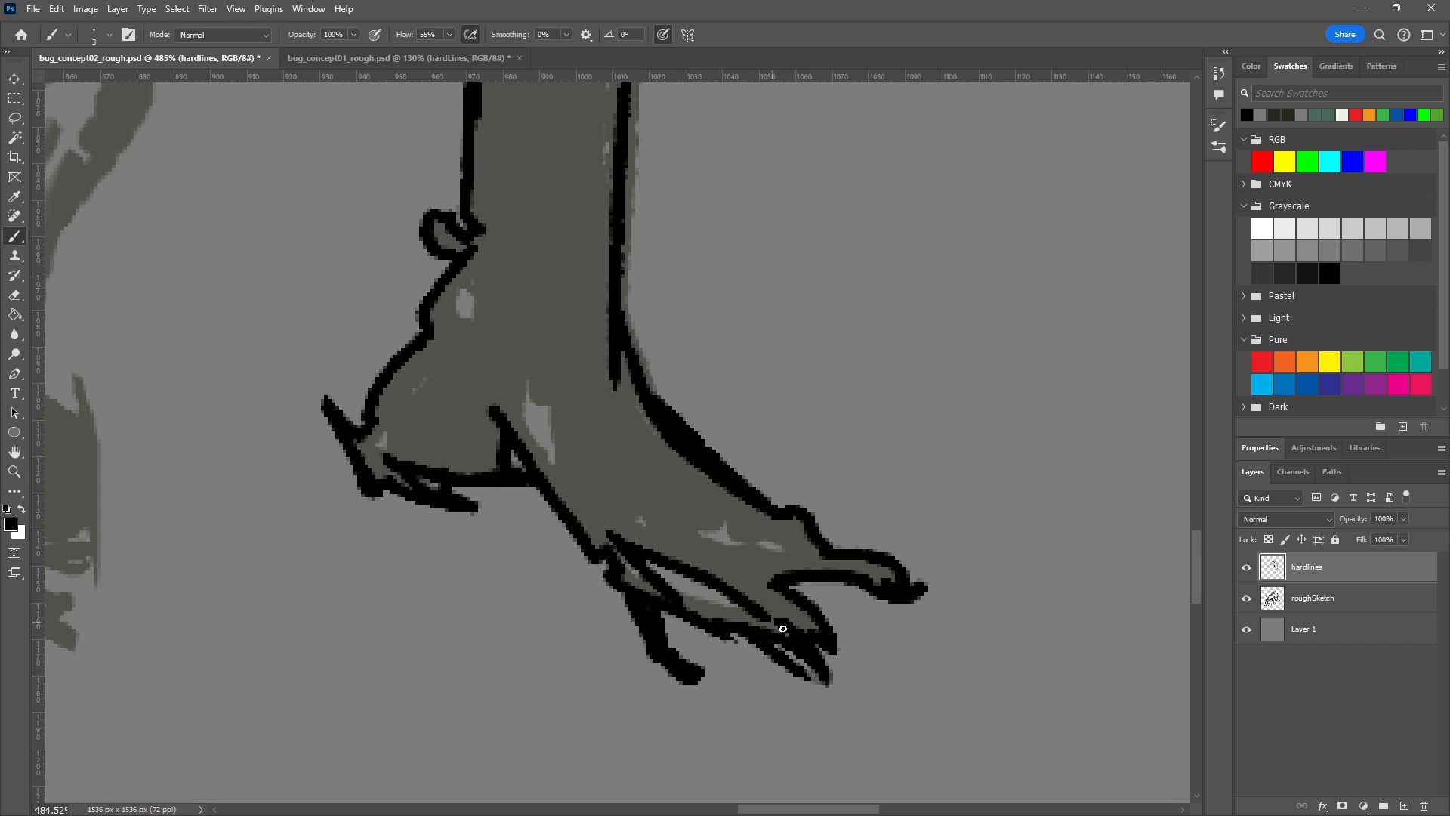
{"action": "left_click_drag", "start_coordinate": [668, 599], "coordinate": [772, 620]}
{"action": "mouse_move", "coordinate": [683, 609]}
{"action": "left_mouse_down"}
{"action": "mouse_move", "coordinate": [787, 633]}
{"action": "mouse_move", "coordinate": [654, 609]}
{"action": "mouse_move", "coordinate": [628, 586]}
{"action": "mouse_move", "coordinate": [654, 591]}
{"action": "mouse_move", "coordinate": [634, 566]}
{"action": "mouse_move", "coordinate": [670, 602]}
{"action": "left_mouse_up"}
{"action": "left_click_drag", "start_coordinate": [580, 500], "coordinate": [605, 540]}
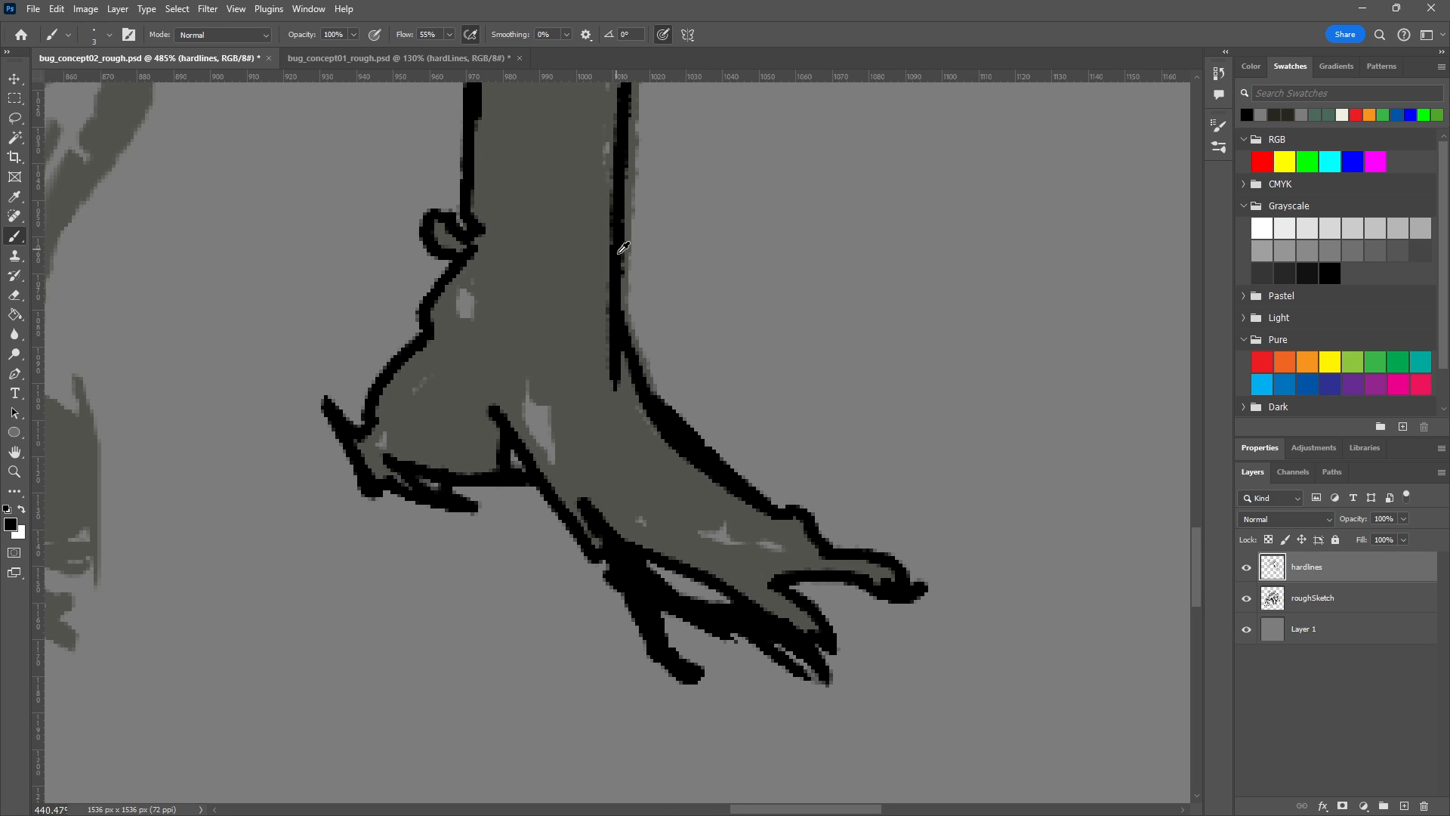
Fill the outlined far front leg and foot with solid black using the Paint Bucket, applying the fill twice.
{"action": "scroll", "coordinate": [635, 282], "scroll_direction": "down", "scroll_amount": 3, "text": "alt"}
{"action": "key", "text": "g"}
{"action": "left_click", "coordinate": [596, 248]}
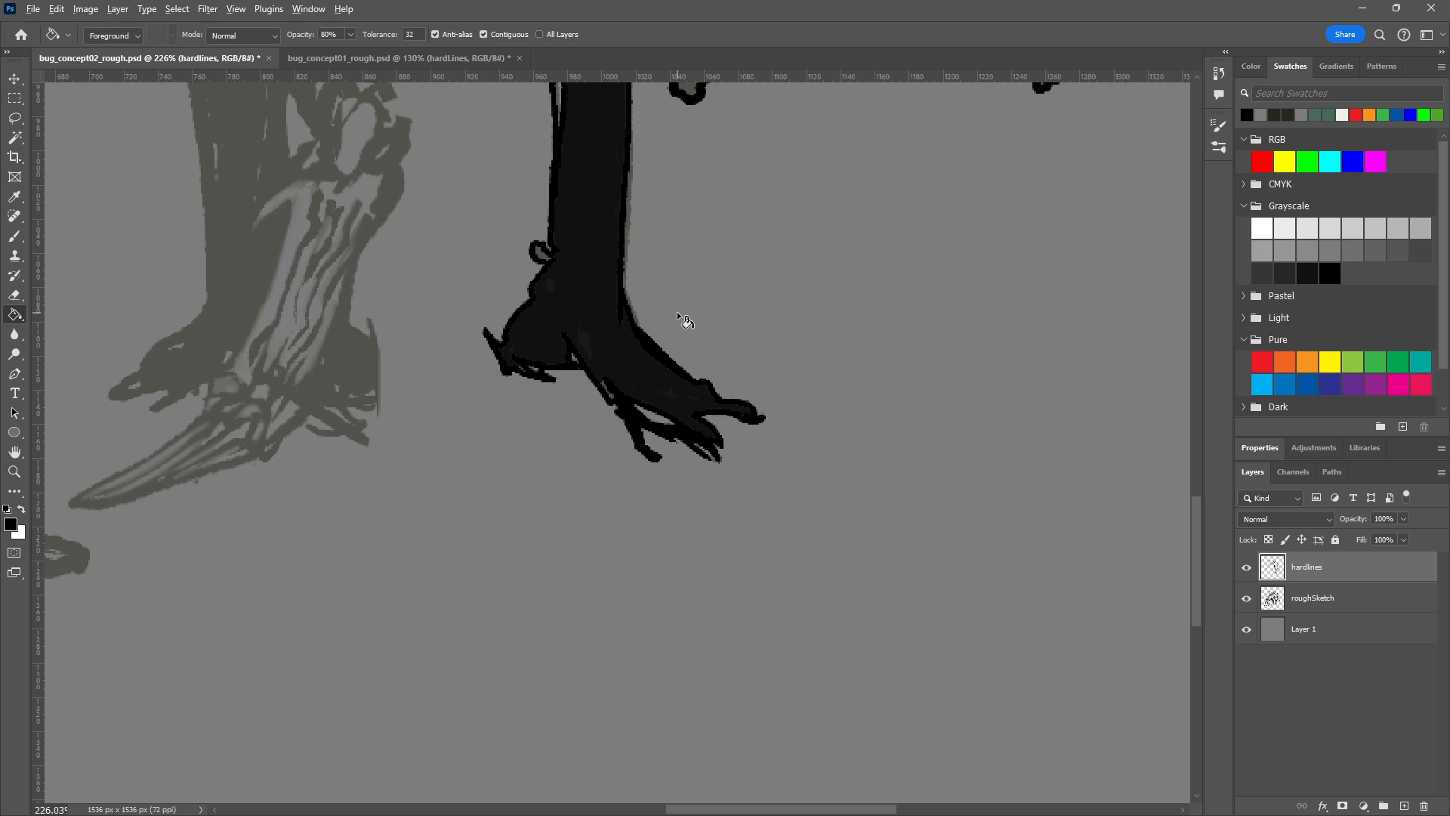
{"action": "scroll", "coordinate": [676, 311], "scroll_direction": "down", "scroll_amount": 2, "text": "alt"}
{"action": "left_click", "coordinate": [608, 261]}
{"action": "left_click_drag", "start_coordinate": [764, 265], "coordinate": [705, 573]}
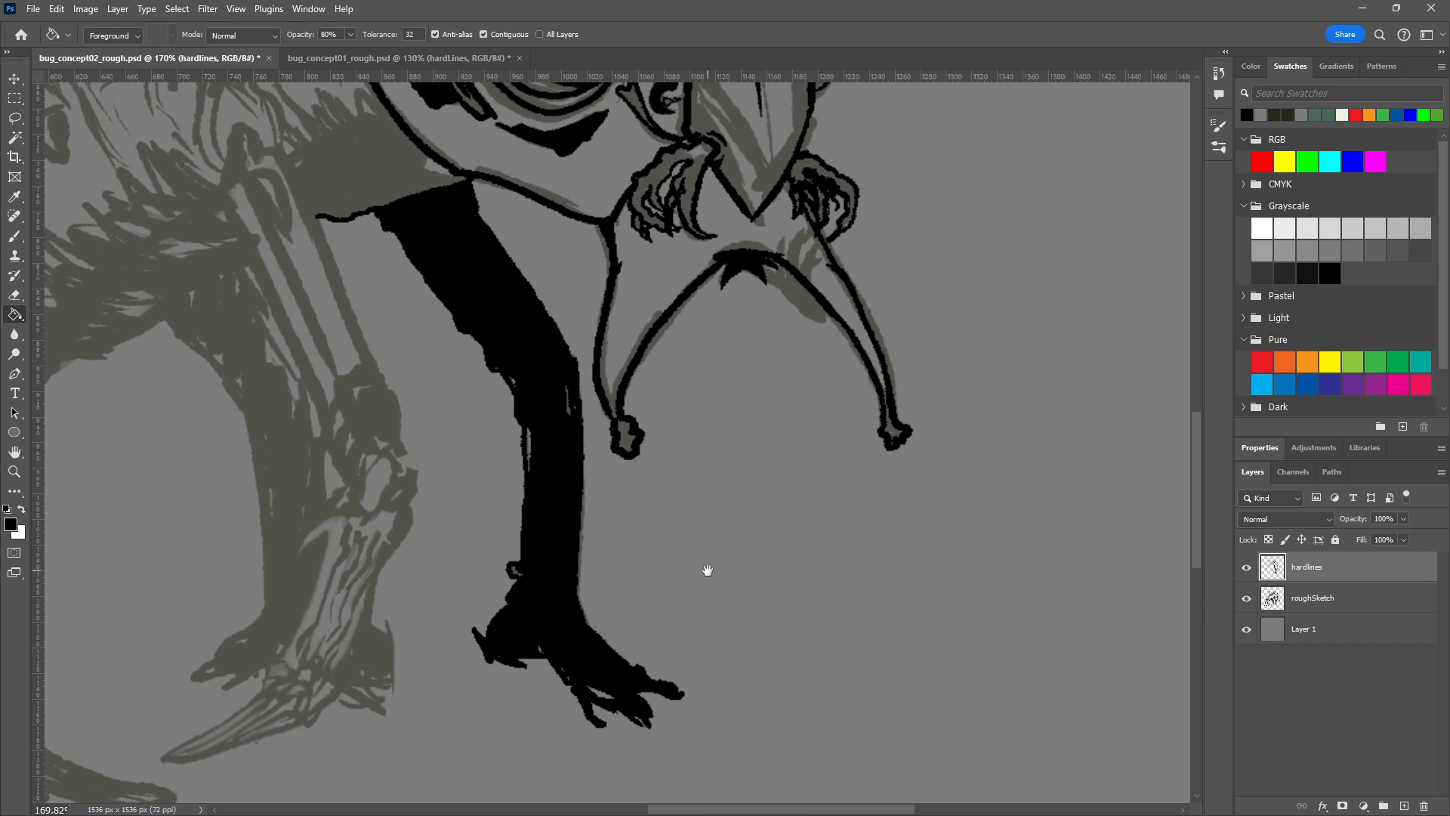
Undo the black fill of the far front leg and refill the outlined leg and foot with solid black using the Paint Bucket.
{"action": "key", "text": "ctrl+z"}
{"action": "key", "text": "ctrl+z"}
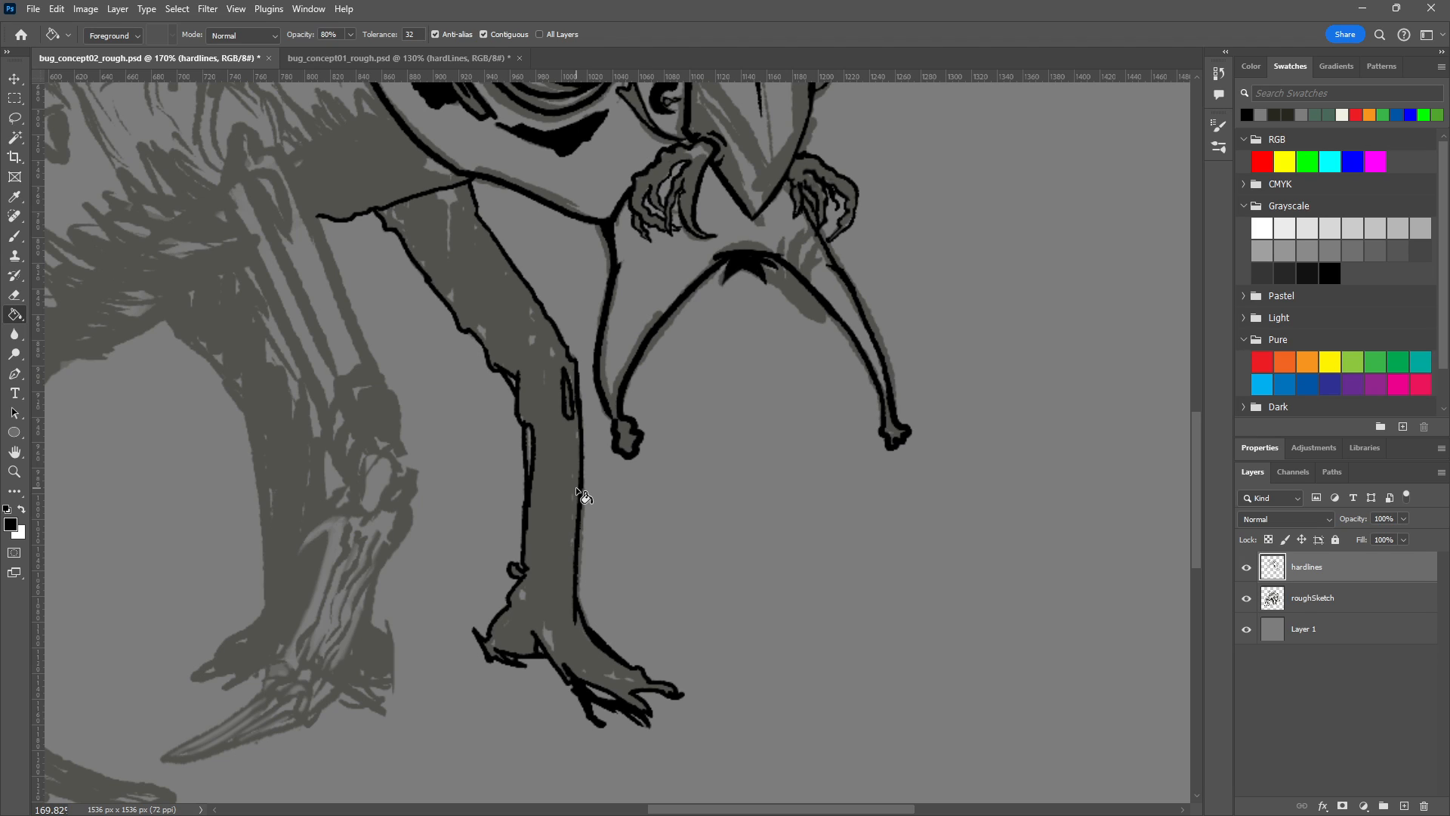
{"action": "key", "text": "b"}
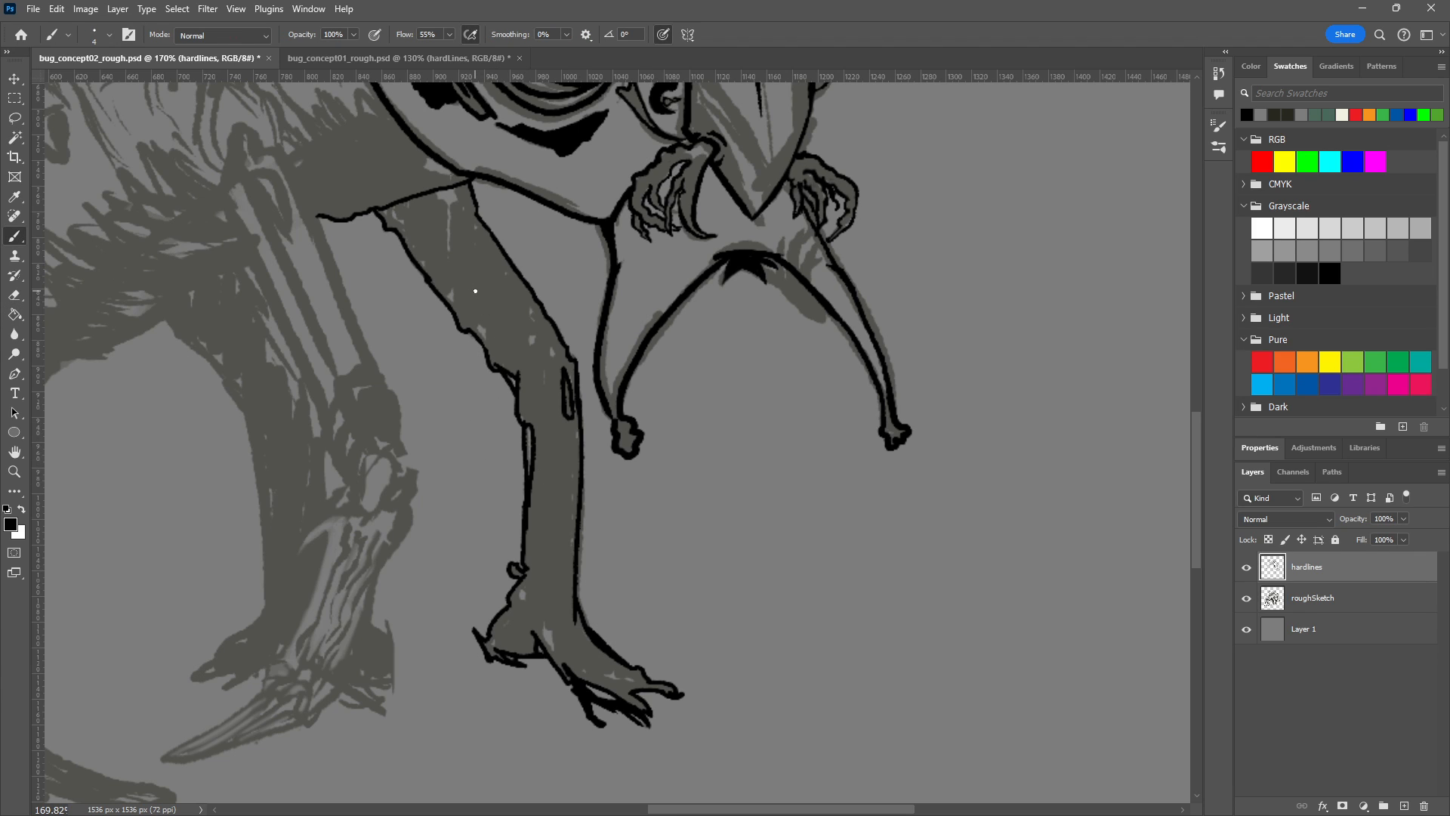
{"action": "key", "text": "g"}
{"action": "left_click", "coordinate": [475, 292]}
{"action": "left_click", "coordinate": [474, 293]}
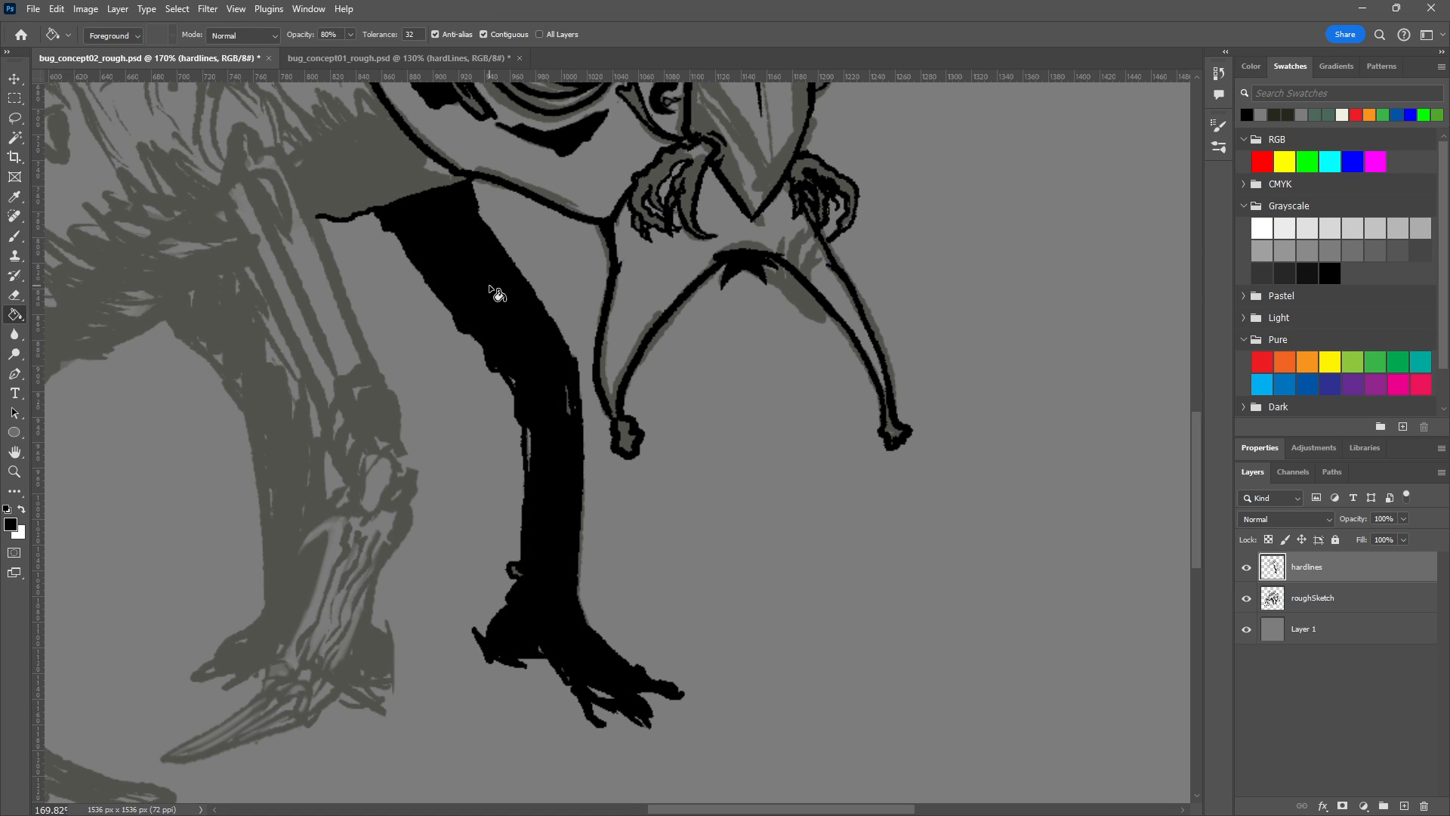
Ink the arched outer outline of the near front leg's shoulder socket, stepping down along its front side.
{"action": "key", "text": "b"}
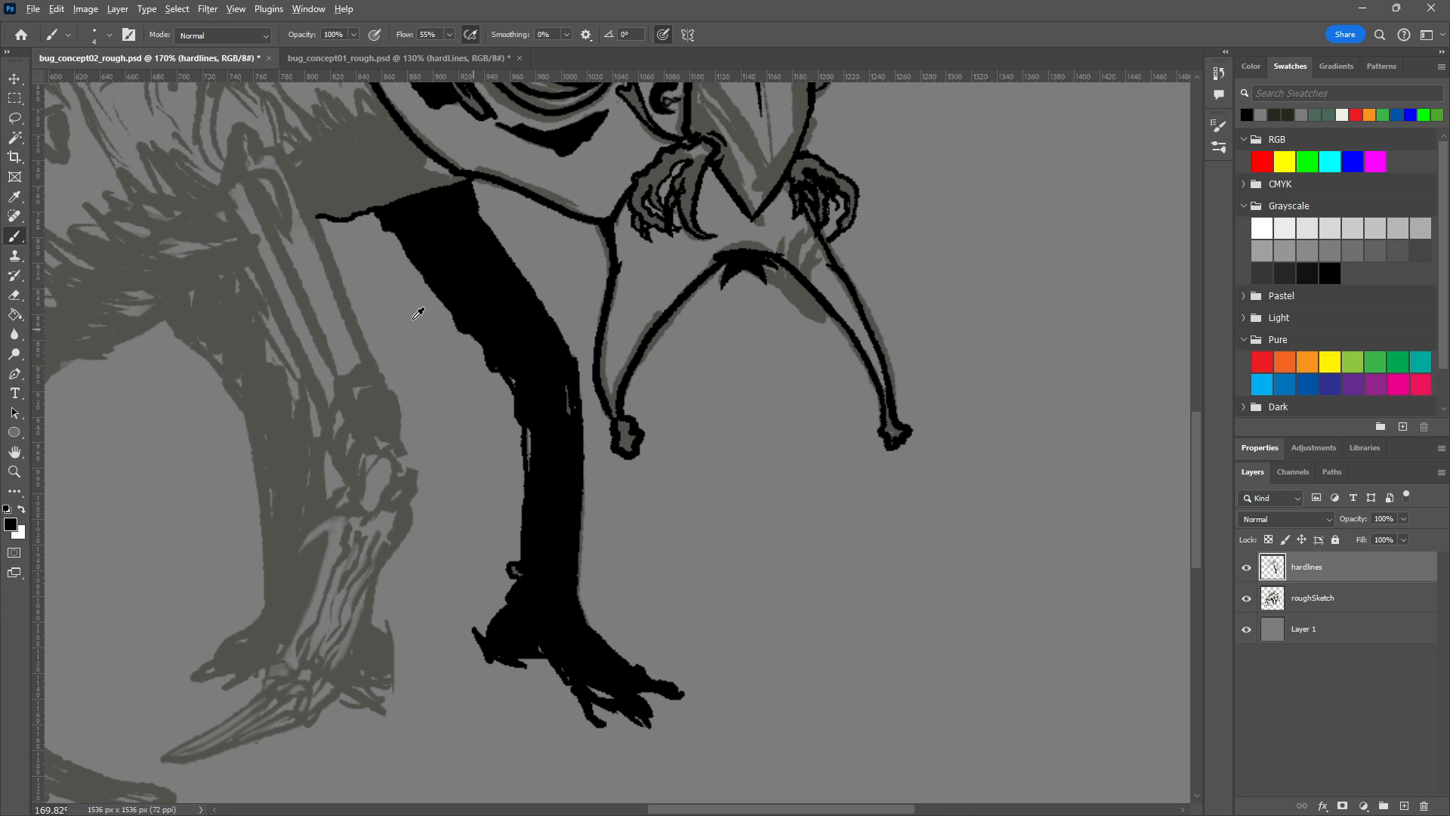
{"action": "scroll", "coordinate": [302, 236], "scroll_direction": "up", "scroll_amount": 3}
{"action": "left_click_drag", "start_coordinate": [453, 253], "coordinate": [664, 512]}
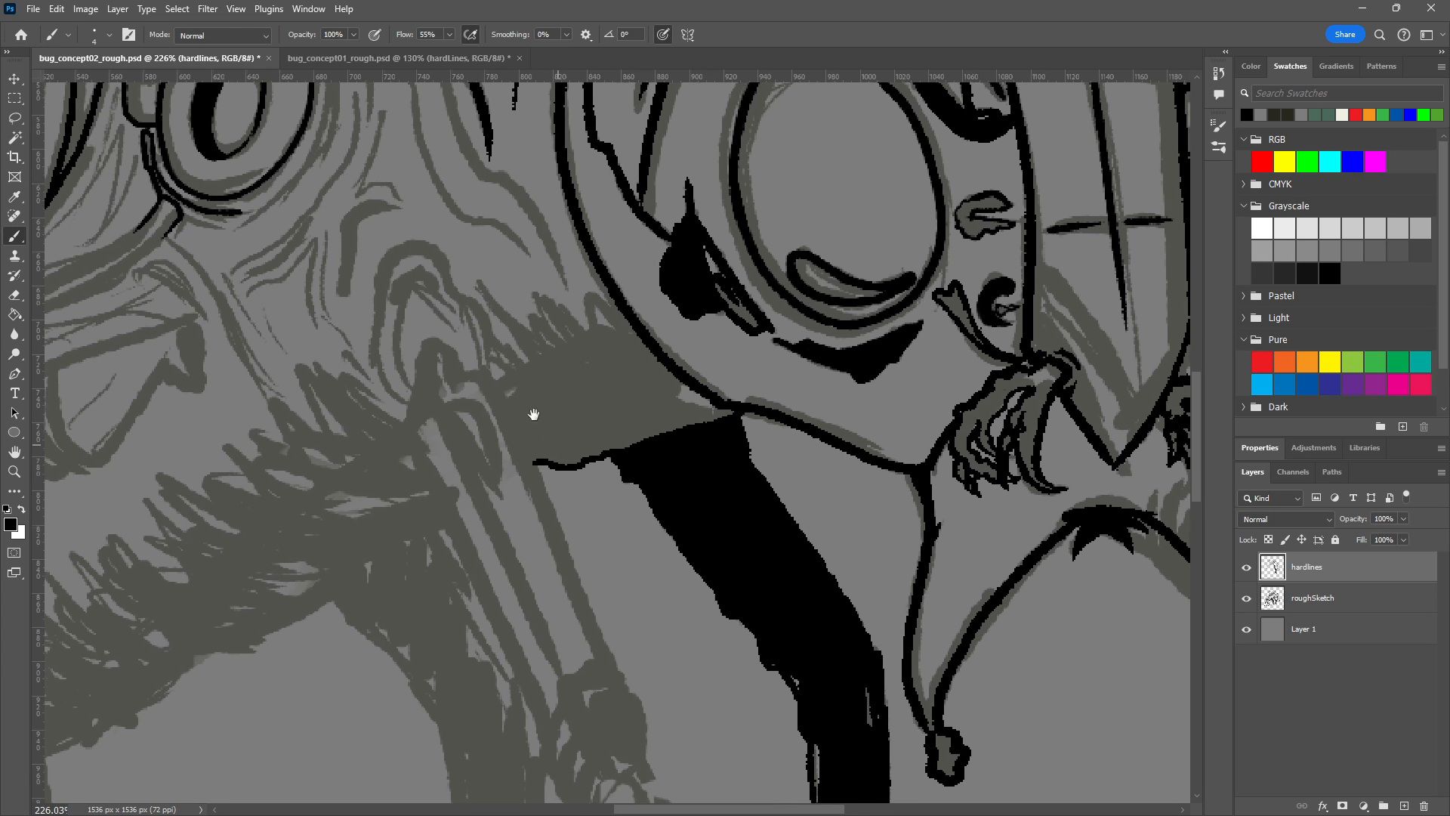
{"action": "scroll", "coordinate": [542, 439], "scroll_direction": "up", "scroll_amount": 3}
{"action": "scroll", "coordinate": [506, 386], "scroll_direction": "down", "scroll_amount": 5}
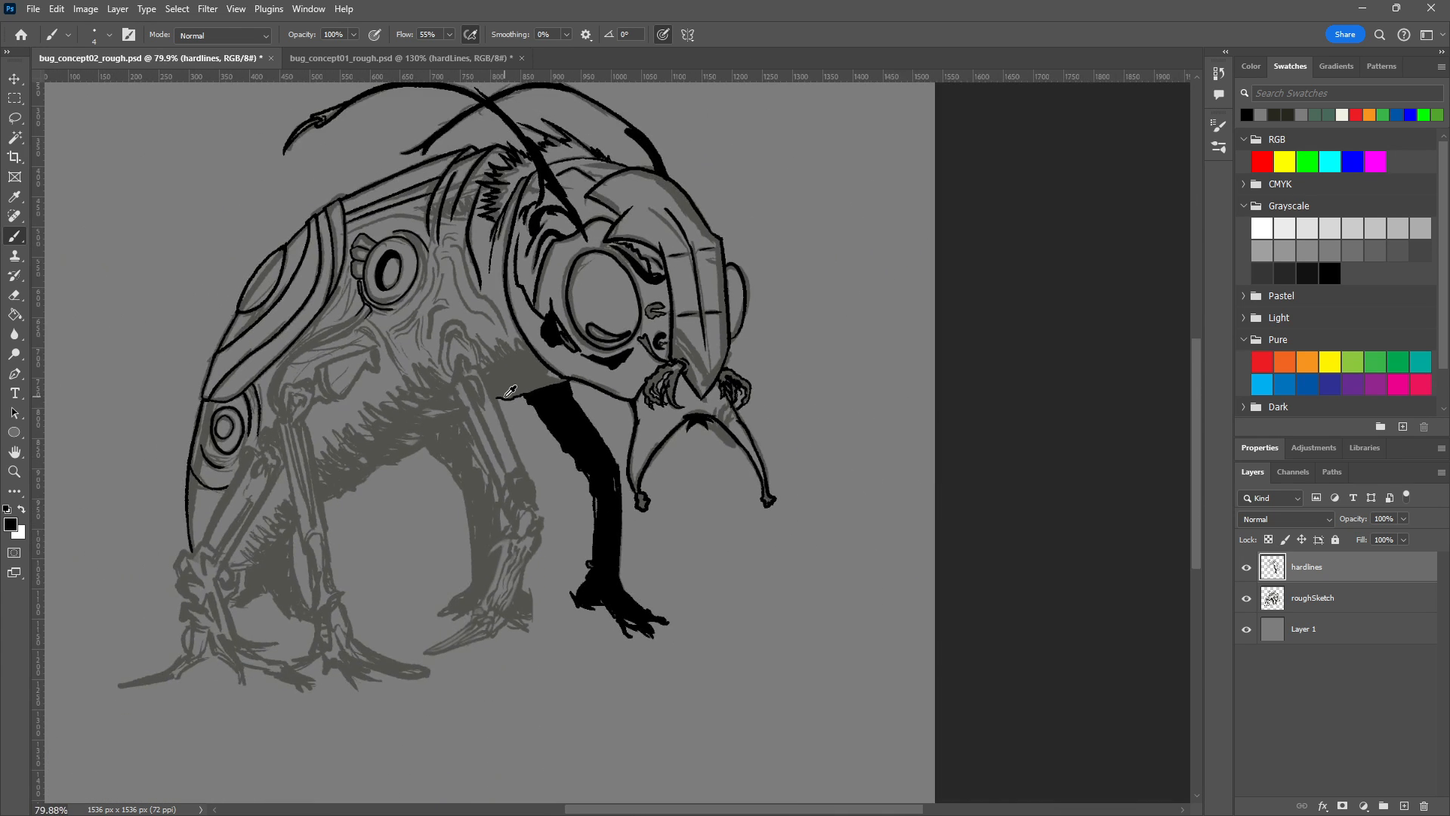
{"action": "scroll", "coordinate": [508, 423], "scroll_direction": "up", "scroll_amount": 3}
{"action": "left_click_drag", "start_coordinate": [508, 435], "coordinate": [594, 521]}
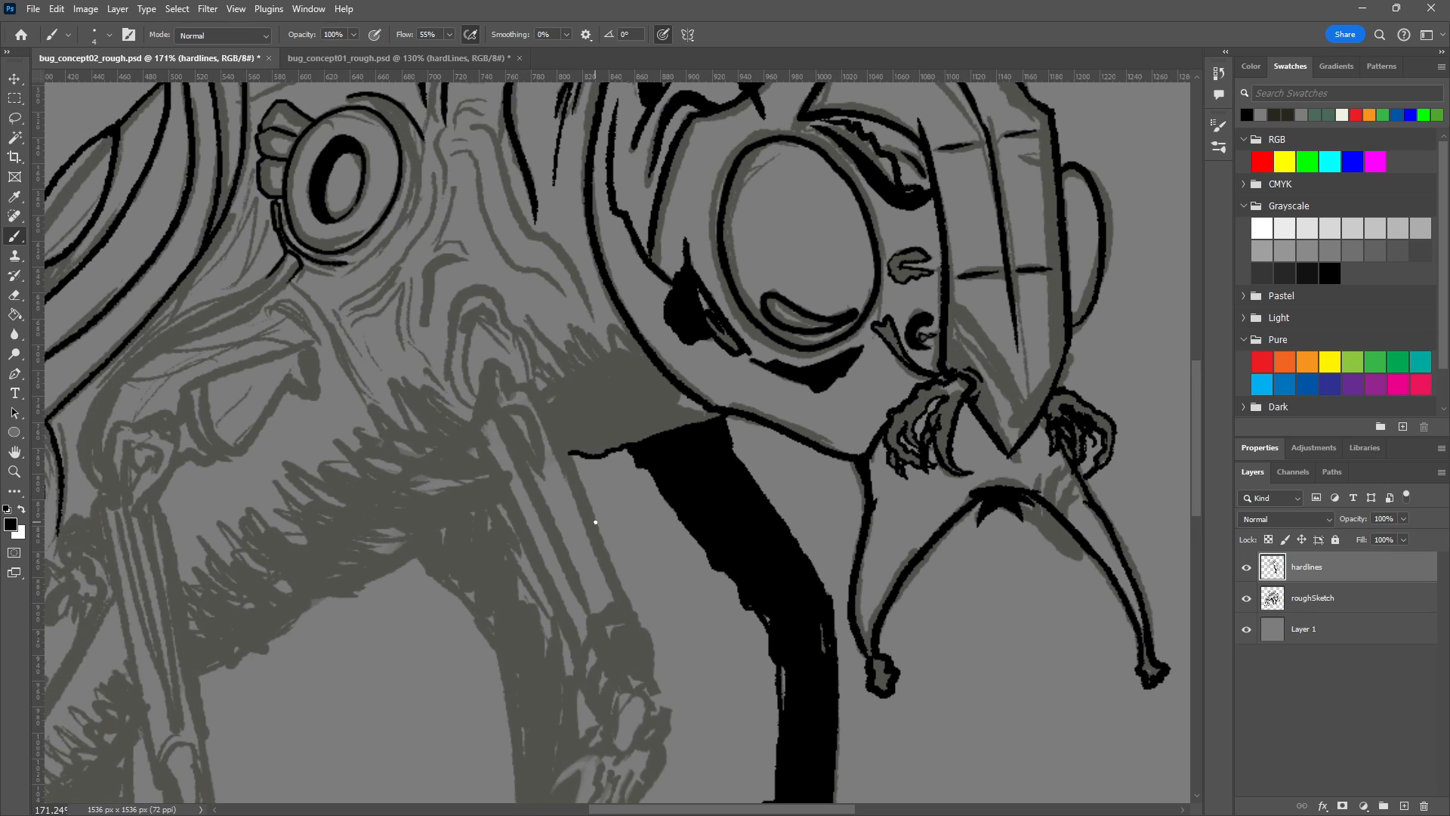
{"action": "mouse_move", "coordinate": [473, 408]}
{"action": "left_mouse_down"}
{"action": "mouse_move", "coordinate": [444, 375]}
{"action": "mouse_move", "coordinate": [464, 284]}
{"action": "mouse_move", "coordinate": [487, 280]}
{"action": "mouse_move", "coordinate": [526, 326]}
{"action": "mouse_move", "coordinate": [538, 392]}
{"action": "left_mouse_up"}
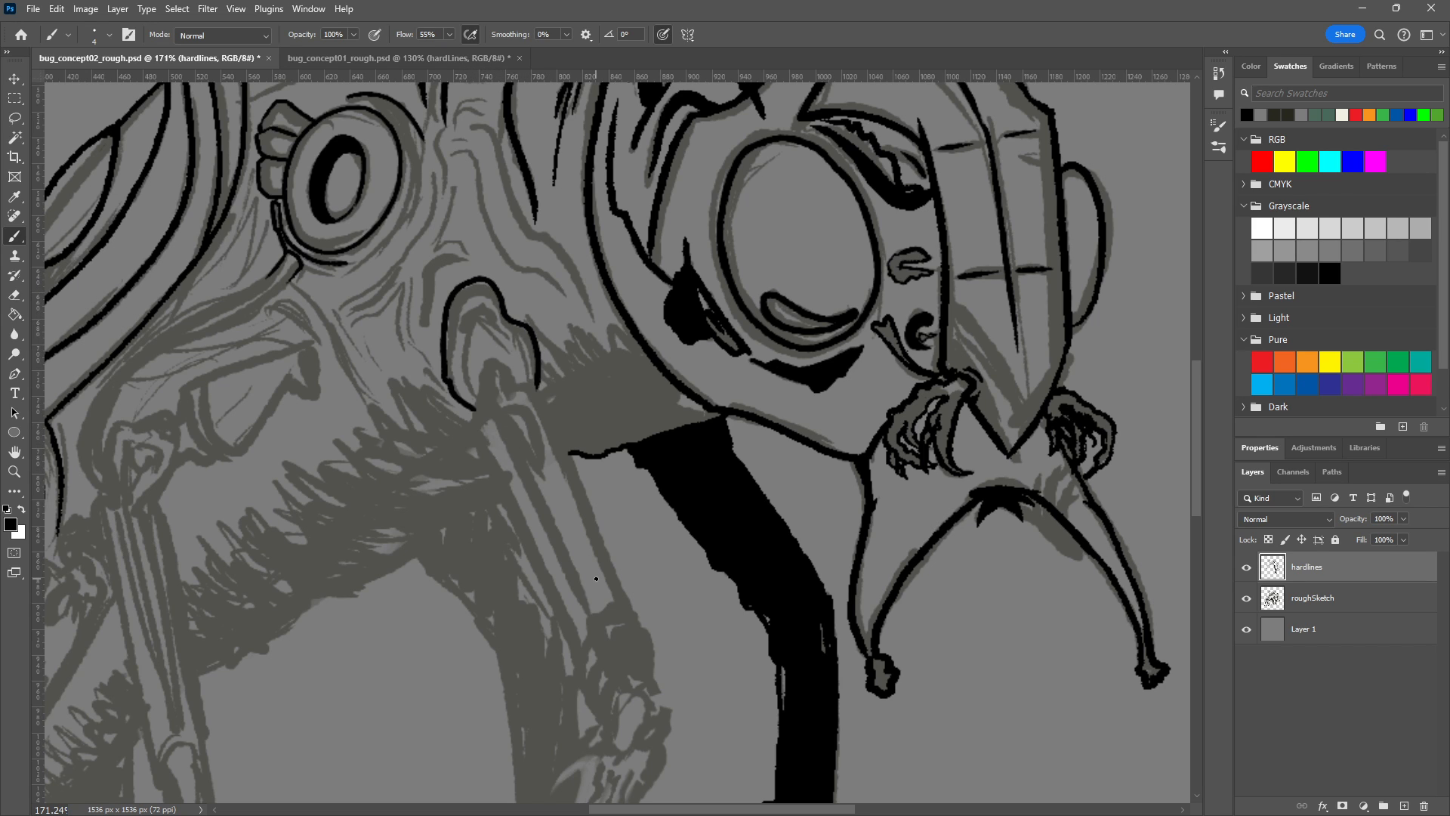
Trim the lower front end of the shoulder socket outline with the Eraser.
{"action": "key", "text": "e"}
{"action": "scroll", "coordinate": [492, 327], "scroll_direction": "up", "scroll_amount": 8}
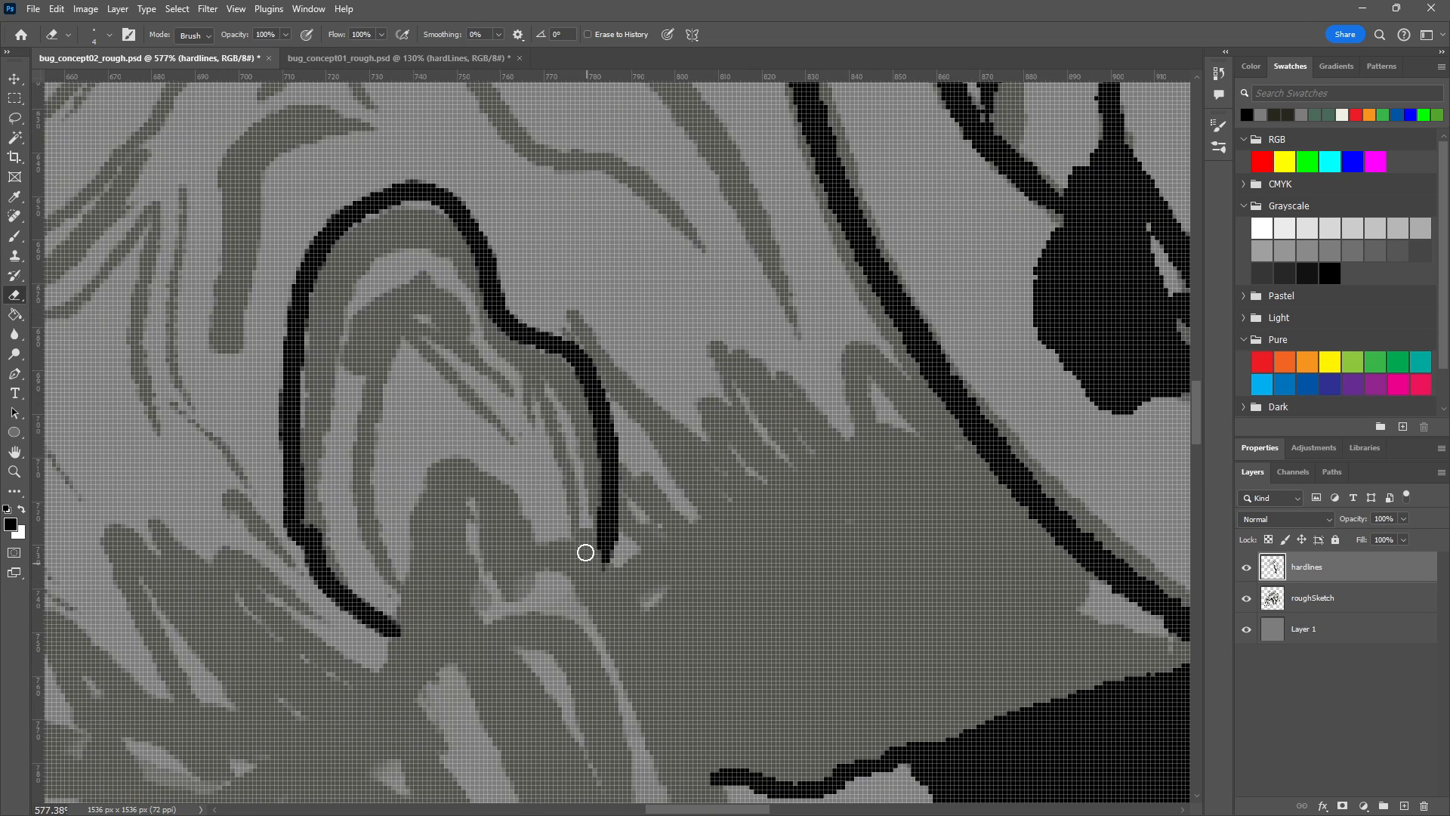
{"action": "left_click_drag", "start_coordinate": [592, 556], "coordinate": [609, 576]}
{"action": "scroll", "coordinate": [590, 547], "scroll_direction": "down", "scroll_amount": 1}
Ink the small peaked fold and the rear inner curve inside the shoulder socket, redrawing the stray stroke.
{"action": "key", "text": "b"}
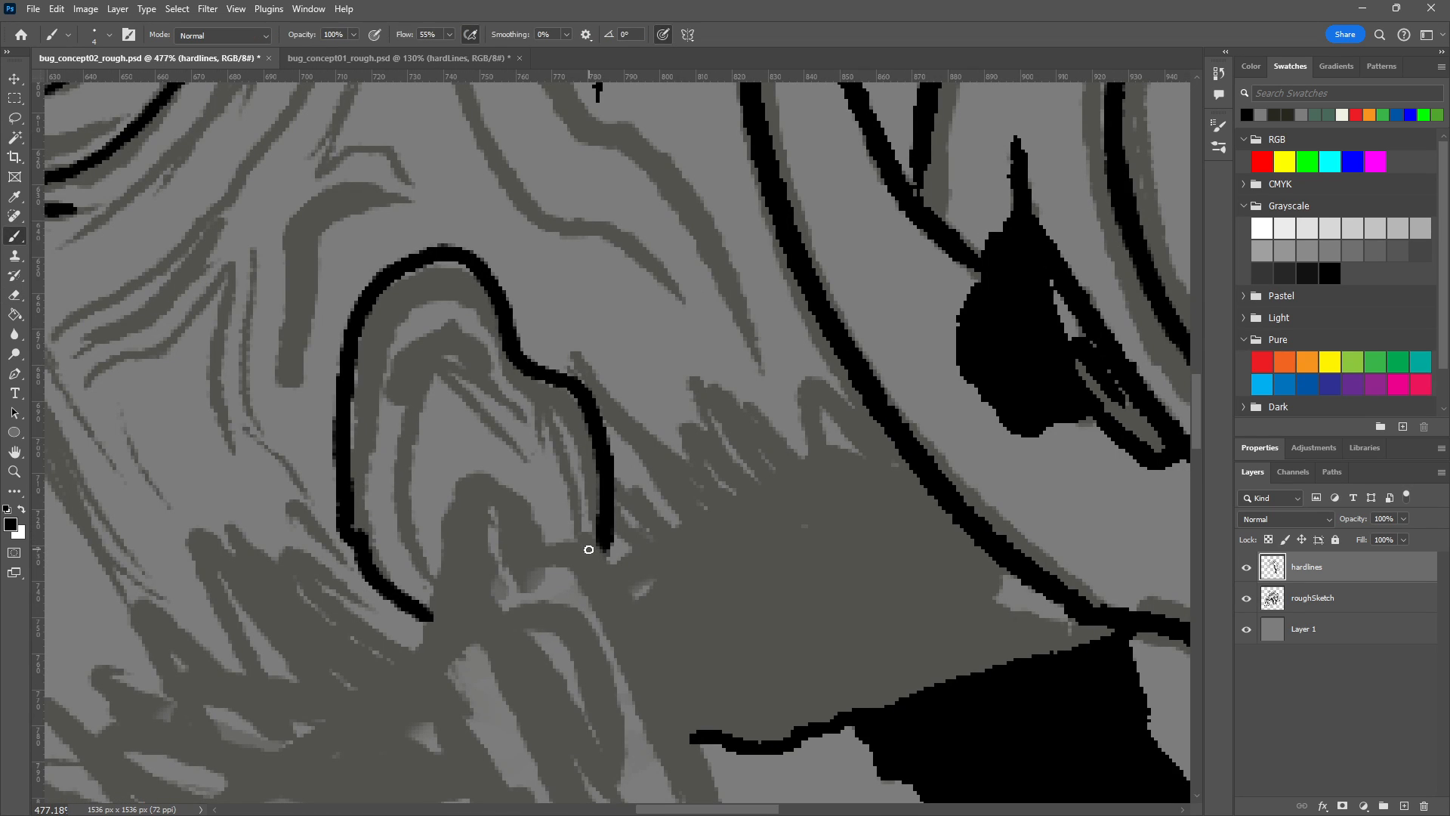
{"action": "left_click_drag", "start_coordinate": [434, 580], "coordinate": [397, 492]}
{"action": "left_click_drag", "start_coordinate": [411, 408], "coordinate": [405, 553]}
{"action": "key", "text": "ctrl+z"}
{"action": "mouse_move", "coordinate": [412, 406]}
{"action": "left_mouse_down"}
{"action": "mouse_move", "coordinate": [408, 527]}
{"action": "mouse_move", "coordinate": [432, 367]}
{"action": "mouse_move", "coordinate": [393, 386]}
{"action": "mouse_move", "coordinate": [433, 330]}
{"action": "mouse_move", "coordinate": [456, 320]}
{"action": "mouse_move", "coordinate": [479, 337]}
{"action": "mouse_move", "coordinate": [522, 465]}
{"action": "left_mouse_up"}
{"action": "left_click_drag", "start_coordinate": [460, 369], "coordinate": [547, 445]}
Undo the last inner socket strokes and redraw the front inner contour as a notched curve down to the socket opening.
{"action": "left_click_drag", "start_coordinate": [569, 530], "coordinate": [544, 393]}
{"action": "key", "text": "ctrl+z"}
{"action": "key", "text": "ctrl+z"}
{"action": "key", "text": "ctrl+z"}
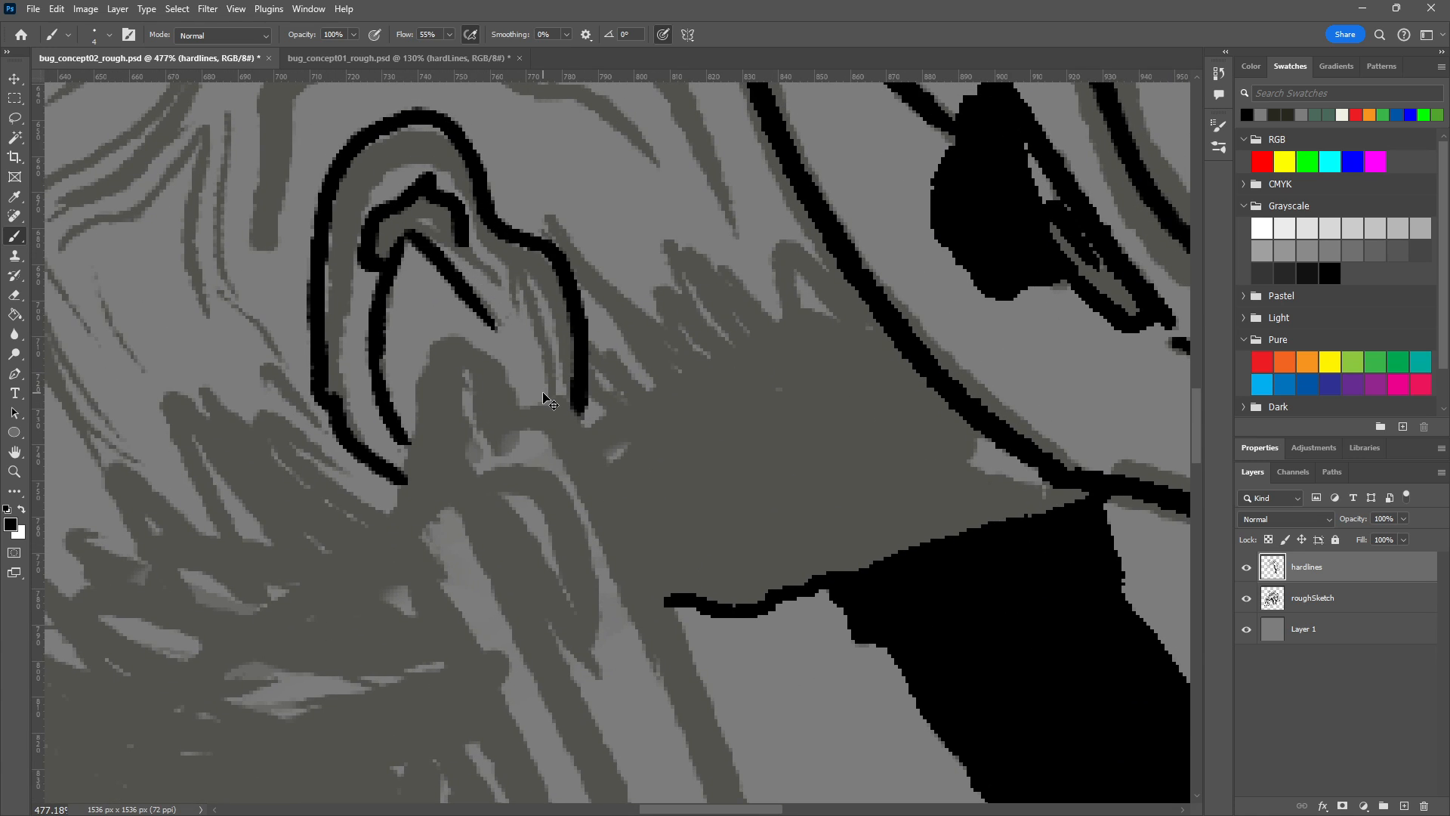
{"action": "mouse_move", "coordinate": [412, 236]}
{"action": "left_mouse_down"}
{"action": "mouse_move", "coordinate": [473, 252]}
{"action": "mouse_move", "coordinate": [516, 315]}
{"action": "left_mouse_up"}
{"action": "mouse_move", "coordinate": [552, 394]}
{"action": "left_mouse_down"}
{"action": "mouse_move", "coordinate": [534, 319]}
{"action": "mouse_move", "coordinate": [458, 207]}
{"action": "mouse_move", "coordinate": [514, 306]}
{"action": "mouse_move", "coordinate": [524, 284]}
{"action": "mouse_move", "coordinate": [544, 337]}
{"action": "mouse_move", "coordinate": [552, 412]}
{"action": "left_mouse_up"}
{"action": "key", "text": "ctrl+z"}
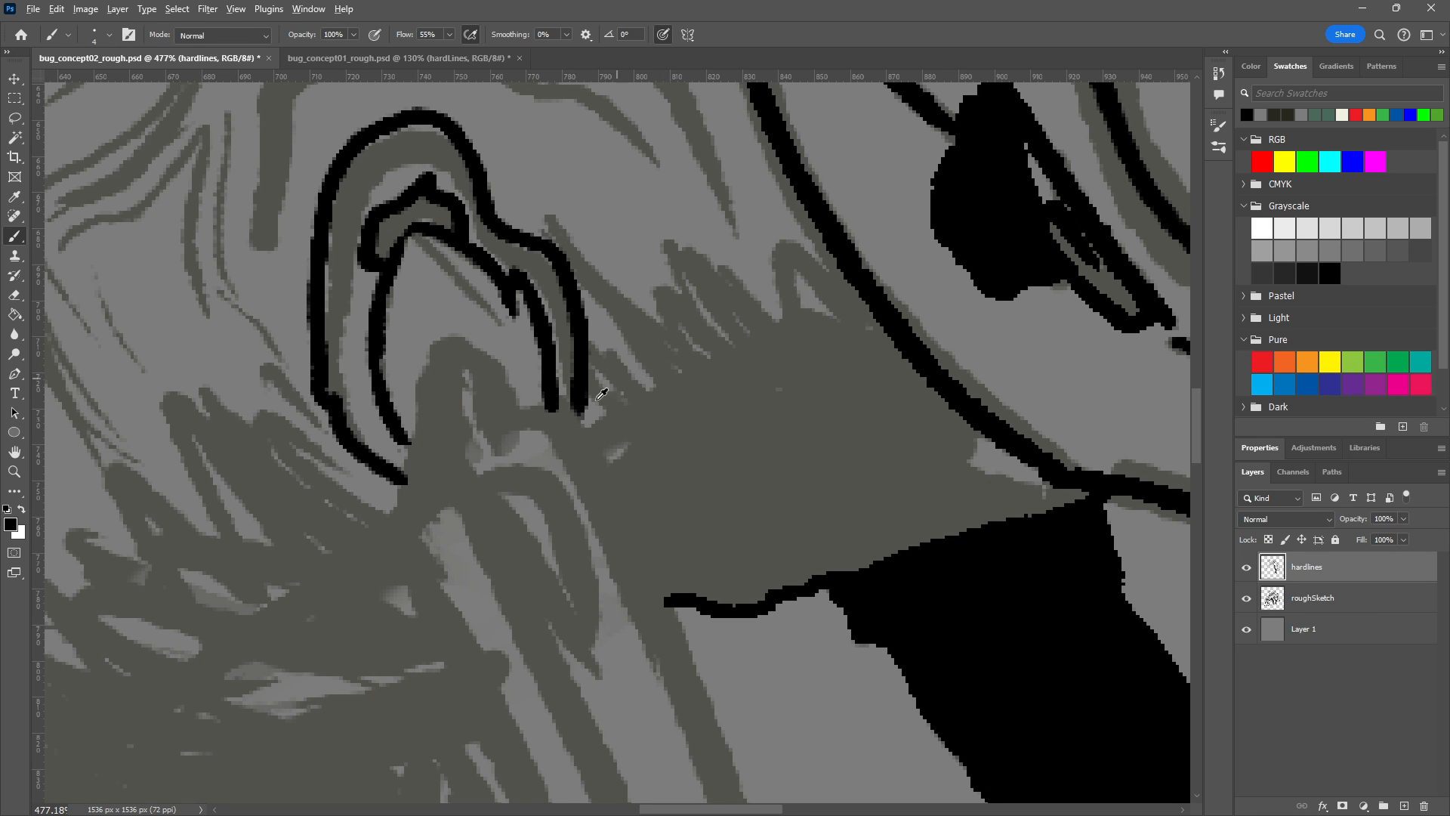
Ink the long rear edge of the near front leg's upper segment, its curved top rim, and the joint knob's rear contour.
{"action": "scroll", "coordinate": [588, 433], "scroll_direction": "down", "scroll_amount": 3}
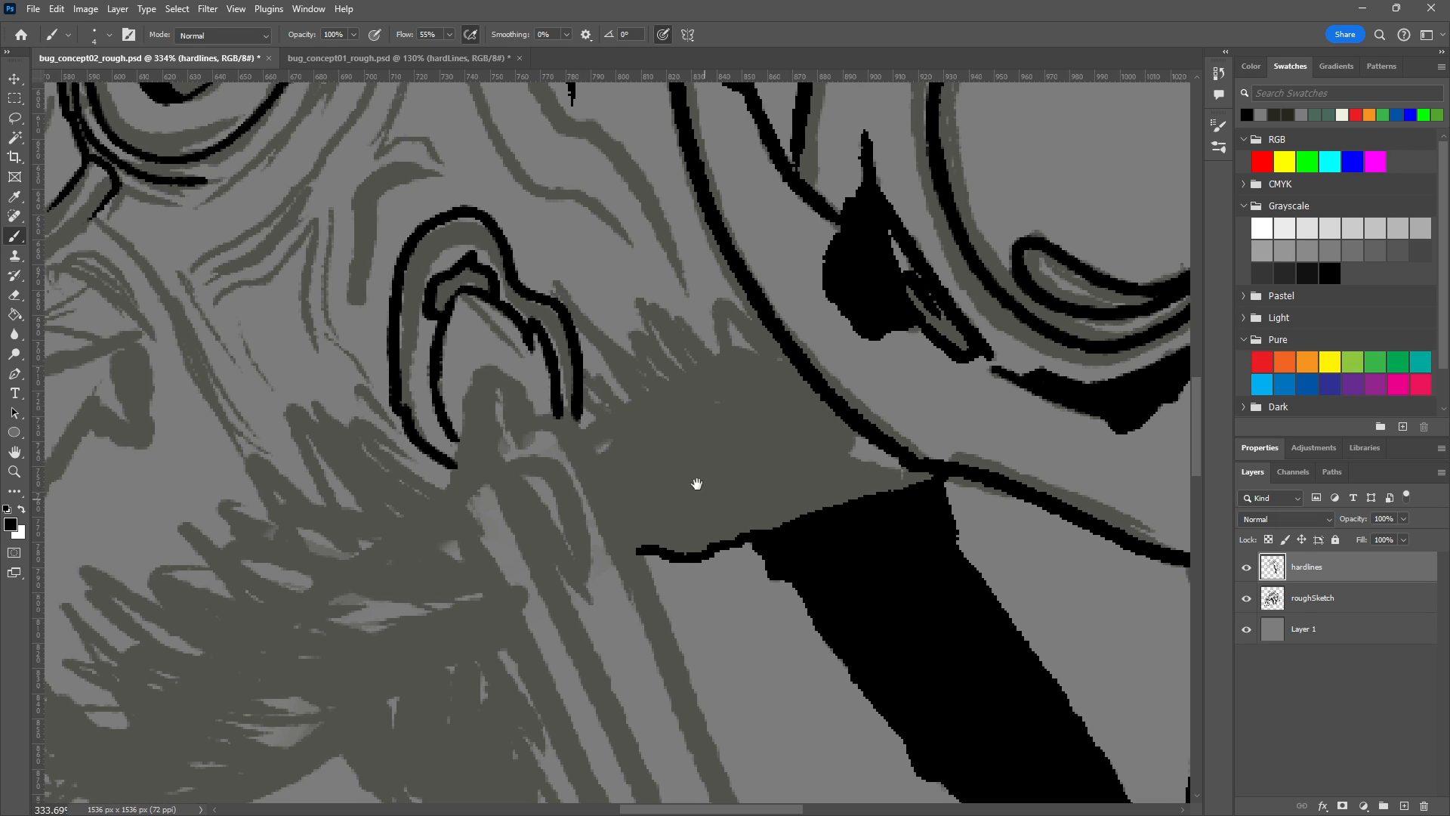
{"action": "left_click_drag", "start_coordinate": [703, 495], "coordinate": [677, 356]}
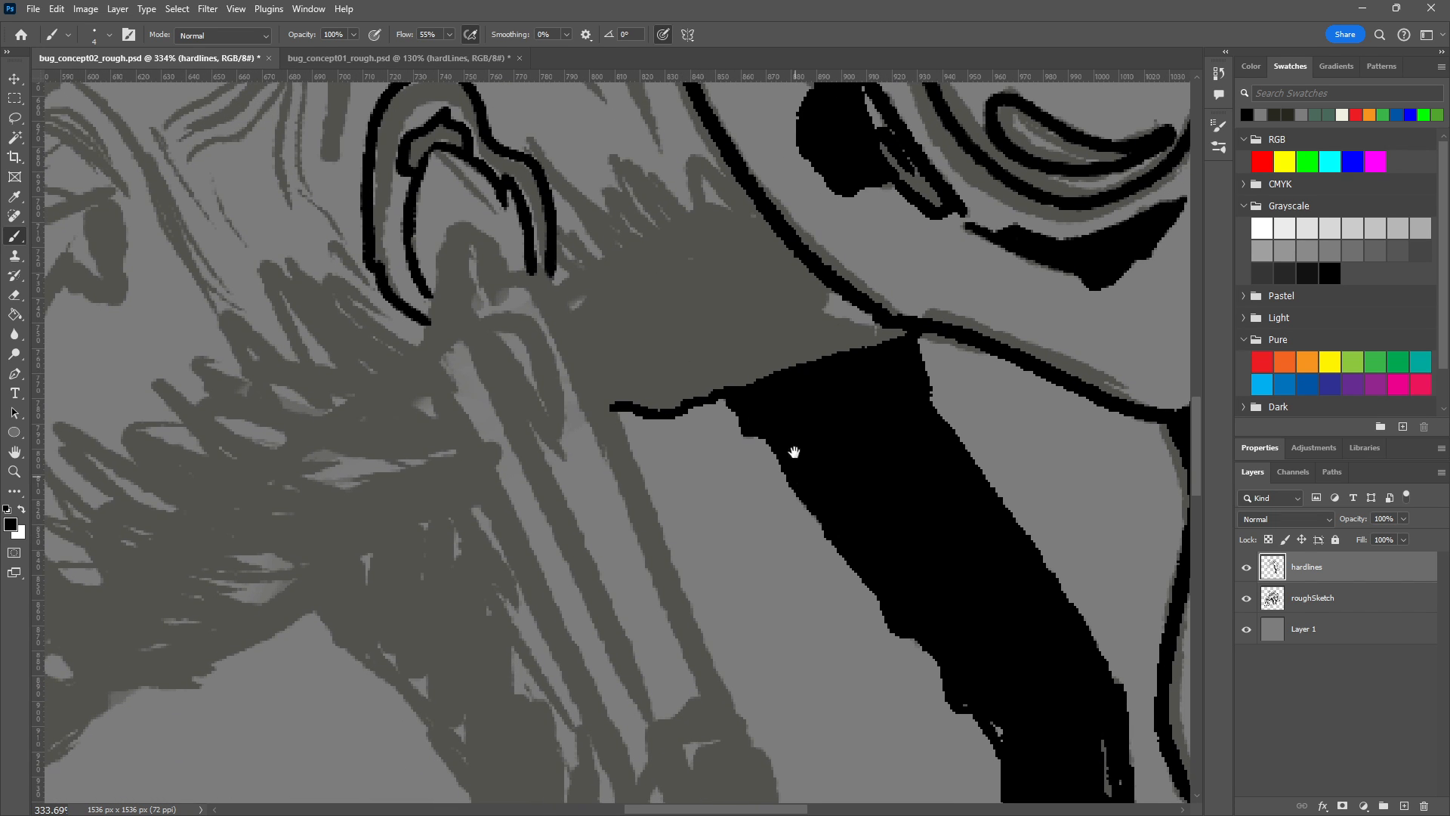
{"action": "scroll", "coordinate": [758, 282], "scroll_direction": "down", "scroll_amount": 3}
{"action": "scroll", "coordinate": [706, 311], "scroll_direction": "down", "scroll_amount": 2}
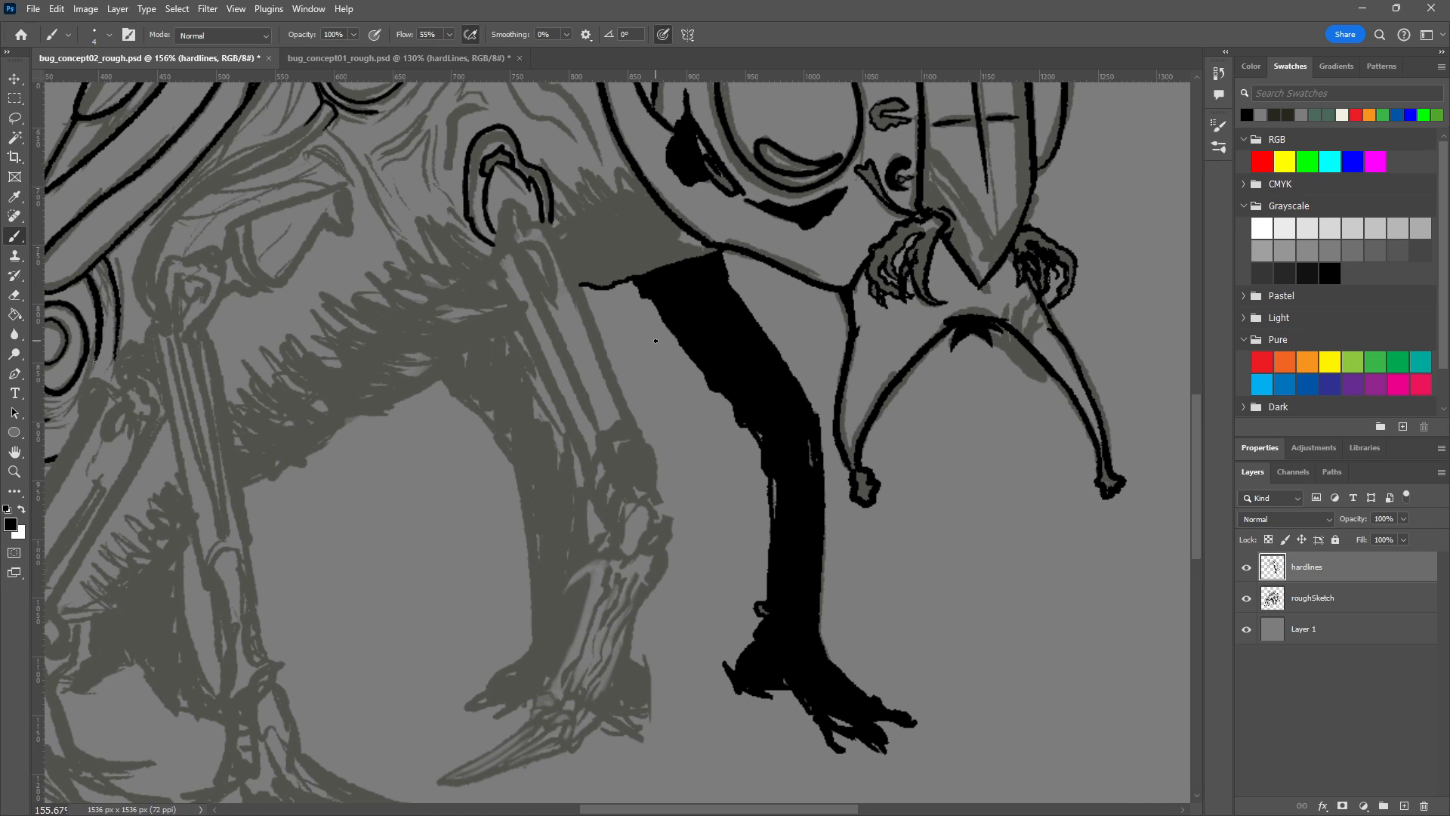
{"action": "left_click_drag", "start_coordinate": [575, 452], "coordinate": [462, 162]}
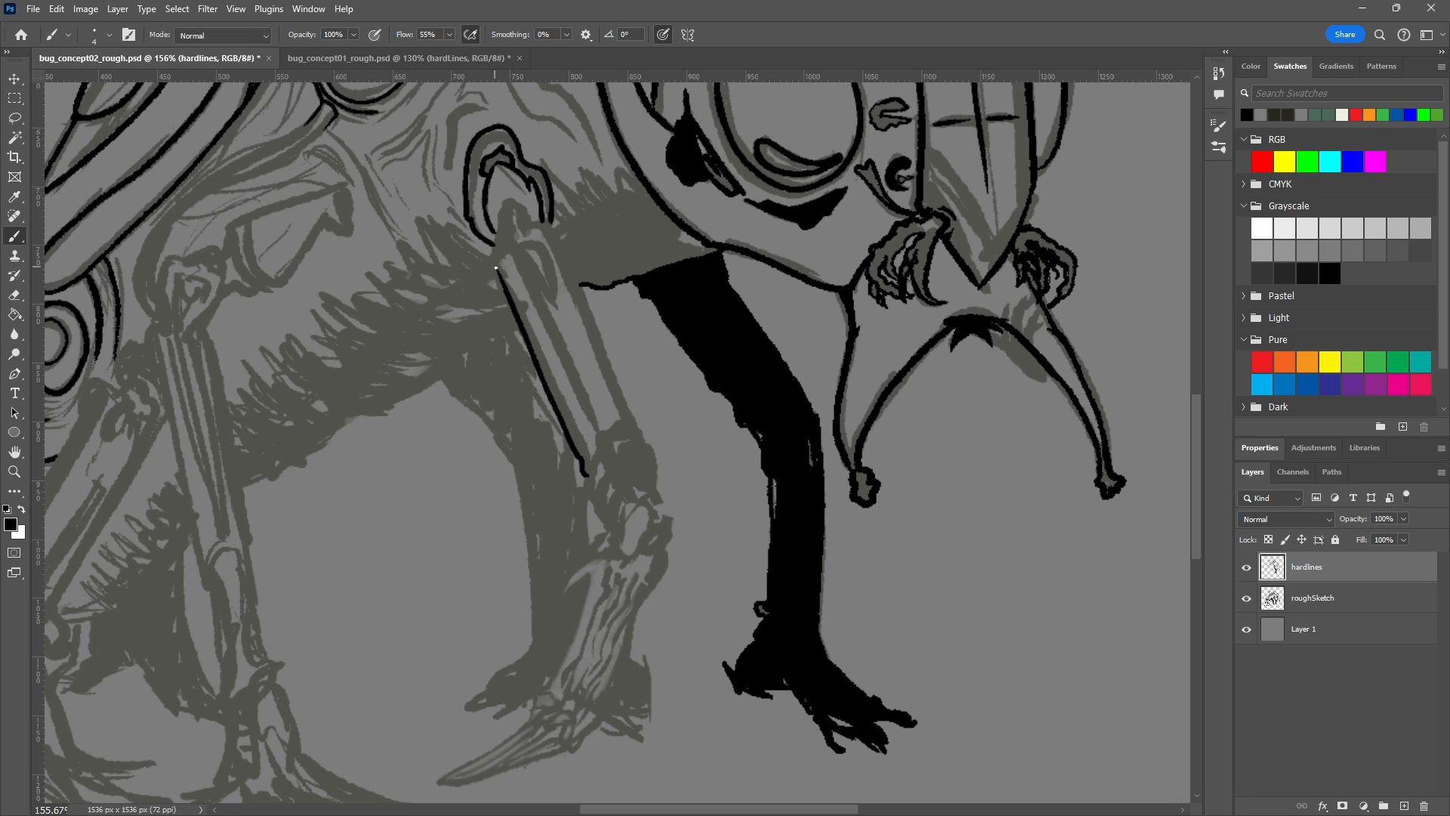
{"action": "left_click_drag", "start_coordinate": [493, 265], "coordinate": [524, 242]}
{"action": "mouse_move", "coordinate": [495, 275]}
{"action": "left_mouse_down"}
{"action": "mouse_move", "coordinate": [614, 214]}
{"action": "mouse_move", "coordinate": [651, 698]}
{"action": "left_mouse_up"}
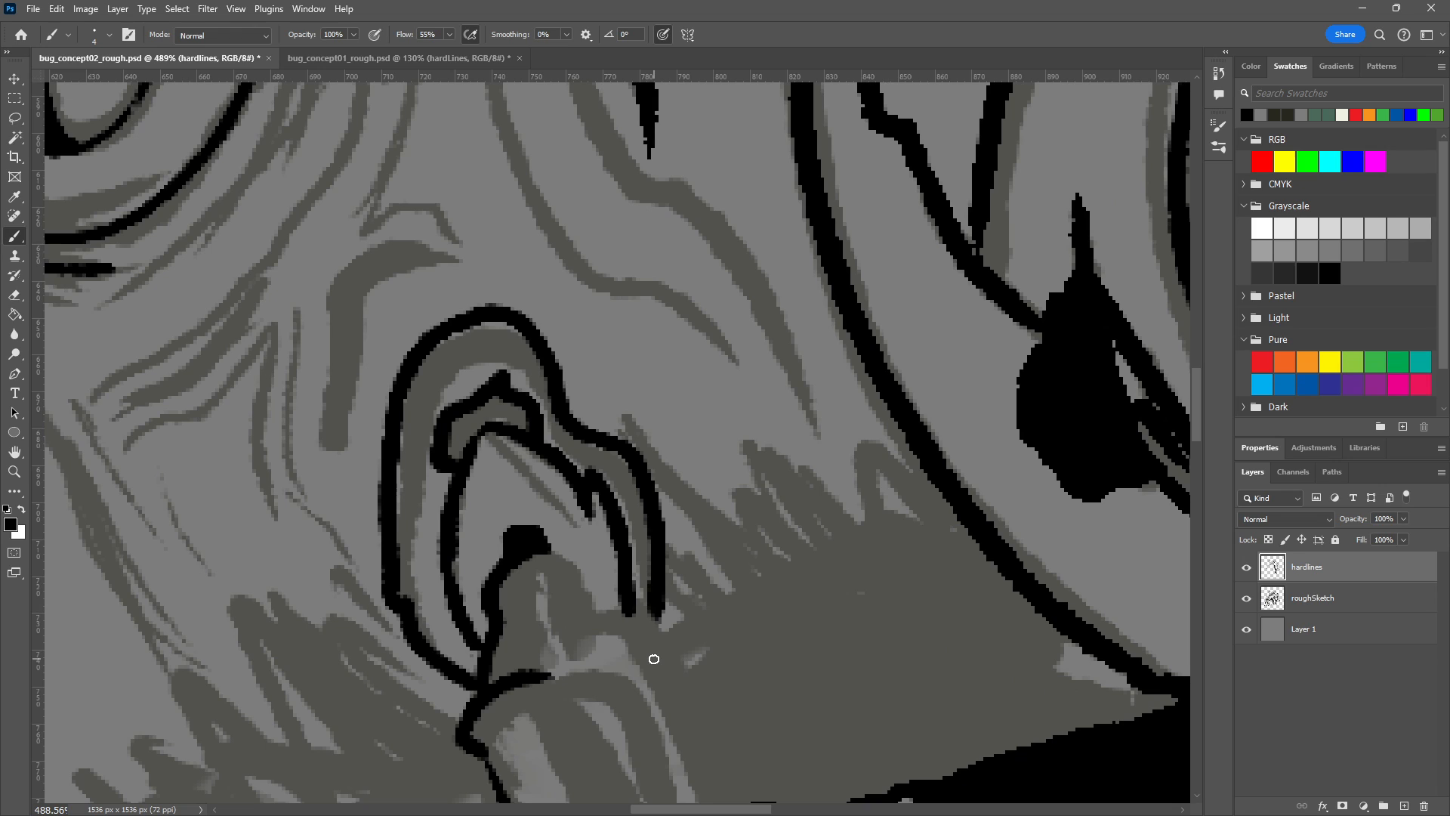
Add short curved accent strokes around the black tip of the joint knob, undoing the strokes that do not fit.
{"action": "mouse_move", "coordinate": [495, 551]}
{"action": "left_mouse_down"}
{"action": "mouse_move", "coordinate": [538, 508]}
{"action": "mouse_move", "coordinate": [556, 521]}
{"action": "left_mouse_up"}
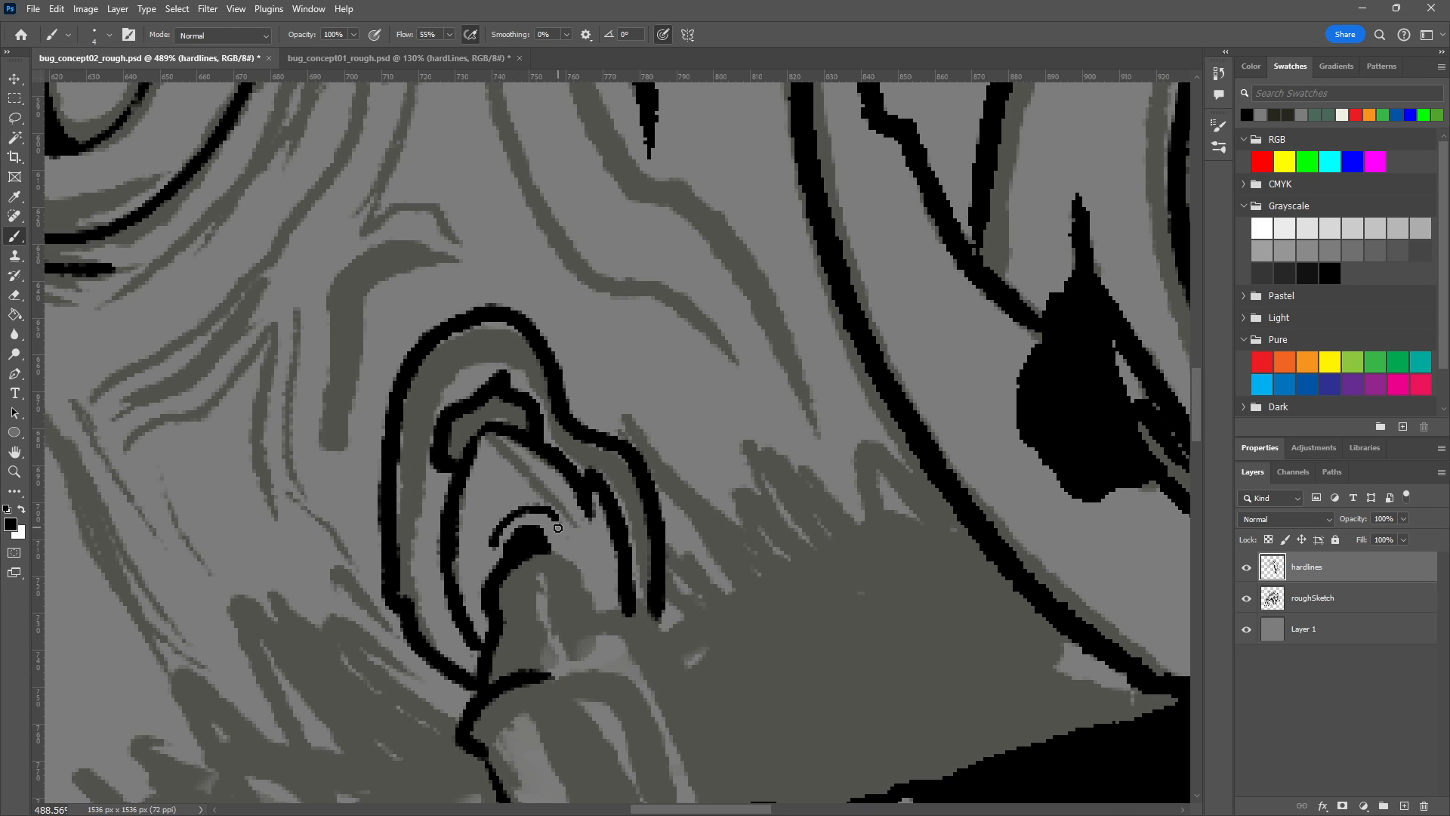
{"action": "key", "text": "ctrl+z"}
{"action": "mouse_move", "coordinate": [493, 570]}
{"action": "left_mouse_down"}
{"action": "mouse_move", "coordinate": [510, 509]}
{"action": "mouse_move", "coordinate": [536, 503]}
{"action": "mouse_move", "coordinate": [514, 521]}
{"action": "mouse_move", "coordinate": [560, 539]}
{"action": "mouse_move", "coordinate": [526, 519]}
{"action": "mouse_move", "coordinate": [560, 543]}
{"action": "mouse_move", "coordinate": [557, 560]}
{"action": "mouse_move", "coordinate": [537, 515]}
{"action": "mouse_move", "coordinate": [565, 550]}
{"action": "left_mouse_up"}
{"action": "key", "text": "ctrl+z"}
{"action": "key", "text": "ctrl+z"}
{"action": "key", "text": "ctrl+z"}
{"action": "key", "text": "ctrl+z"}
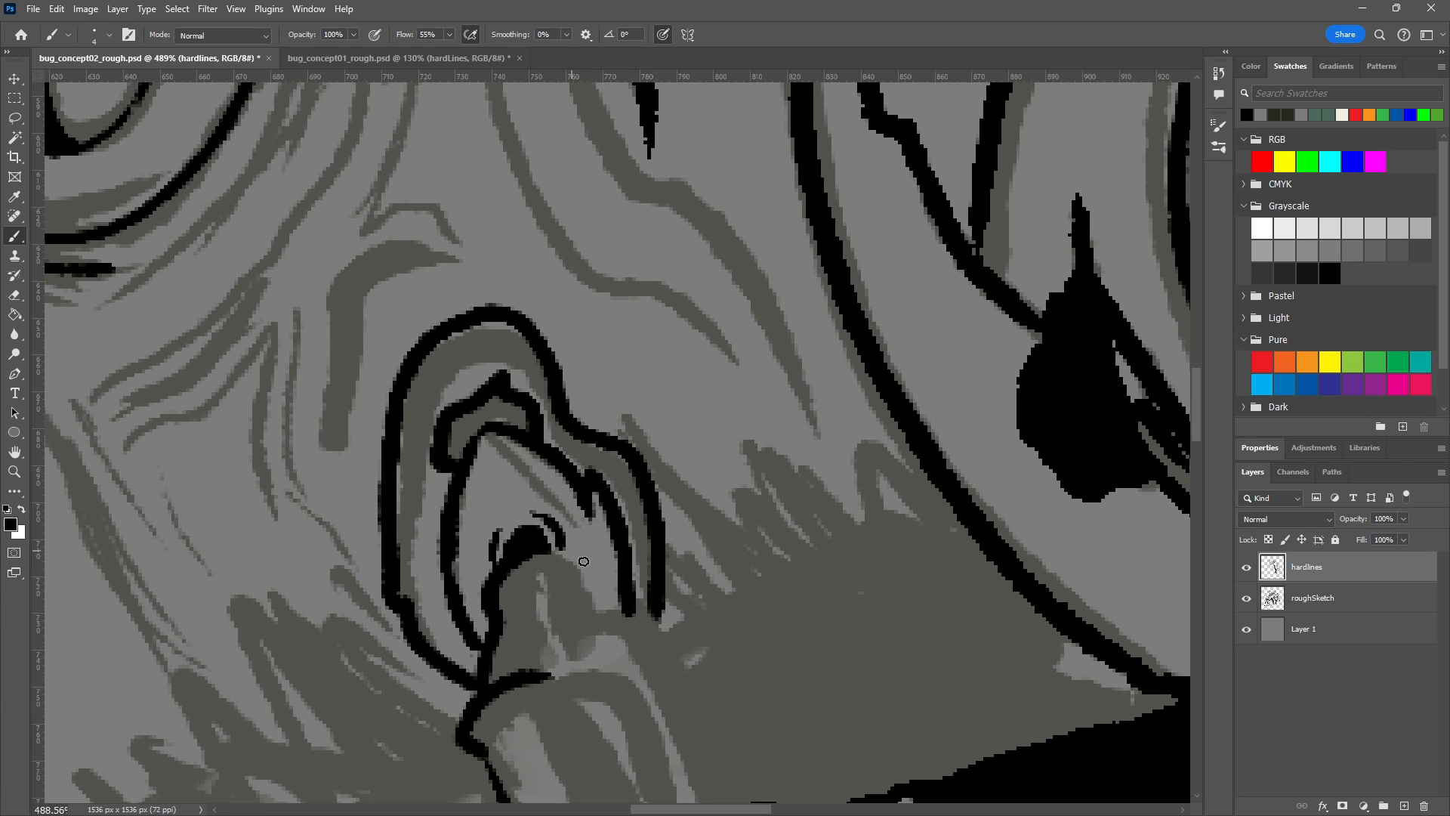
Ink the front contour of the joint knob and the curved line across it below the cap.
{"action": "scroll", "coordinate": [556, 414], "scroll_direction": "down", "scroll_amount": 5}
{"action": "scroll", "coordinate": [556, 414], "scroll_direction": "right", "scroll_amount": 4}
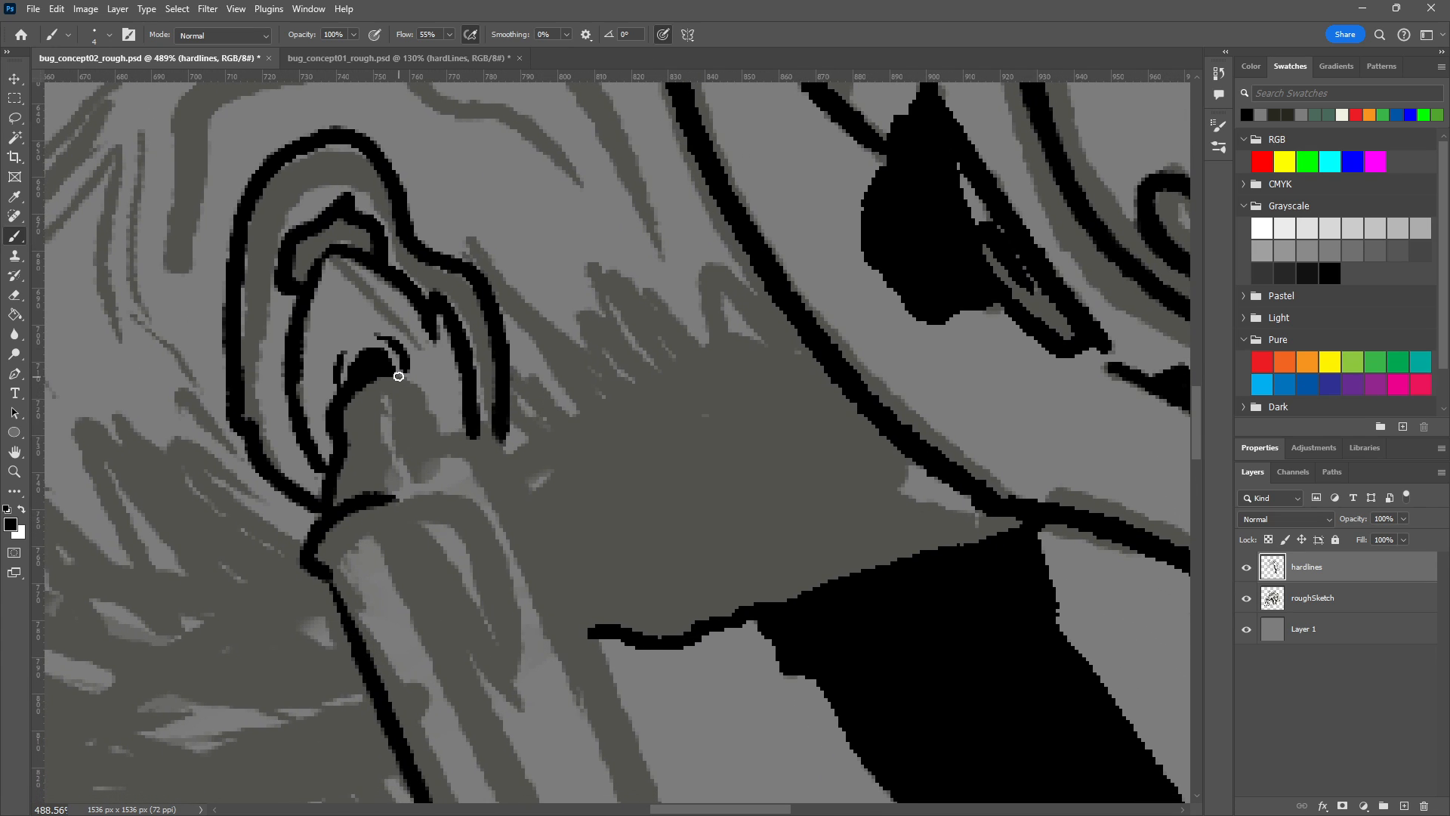
{"action": "mouse_move", "coordinate": [394, 374]}
{"action": "left_mouse_down"}
{"action": "mouse_move", "coordinate": [435, 420]}
{"action": "mouse_move", "coordinate": [437, 453]}
{"action": "left_mouse_up"}
{"action": "key", "text": "ctrl+z"}
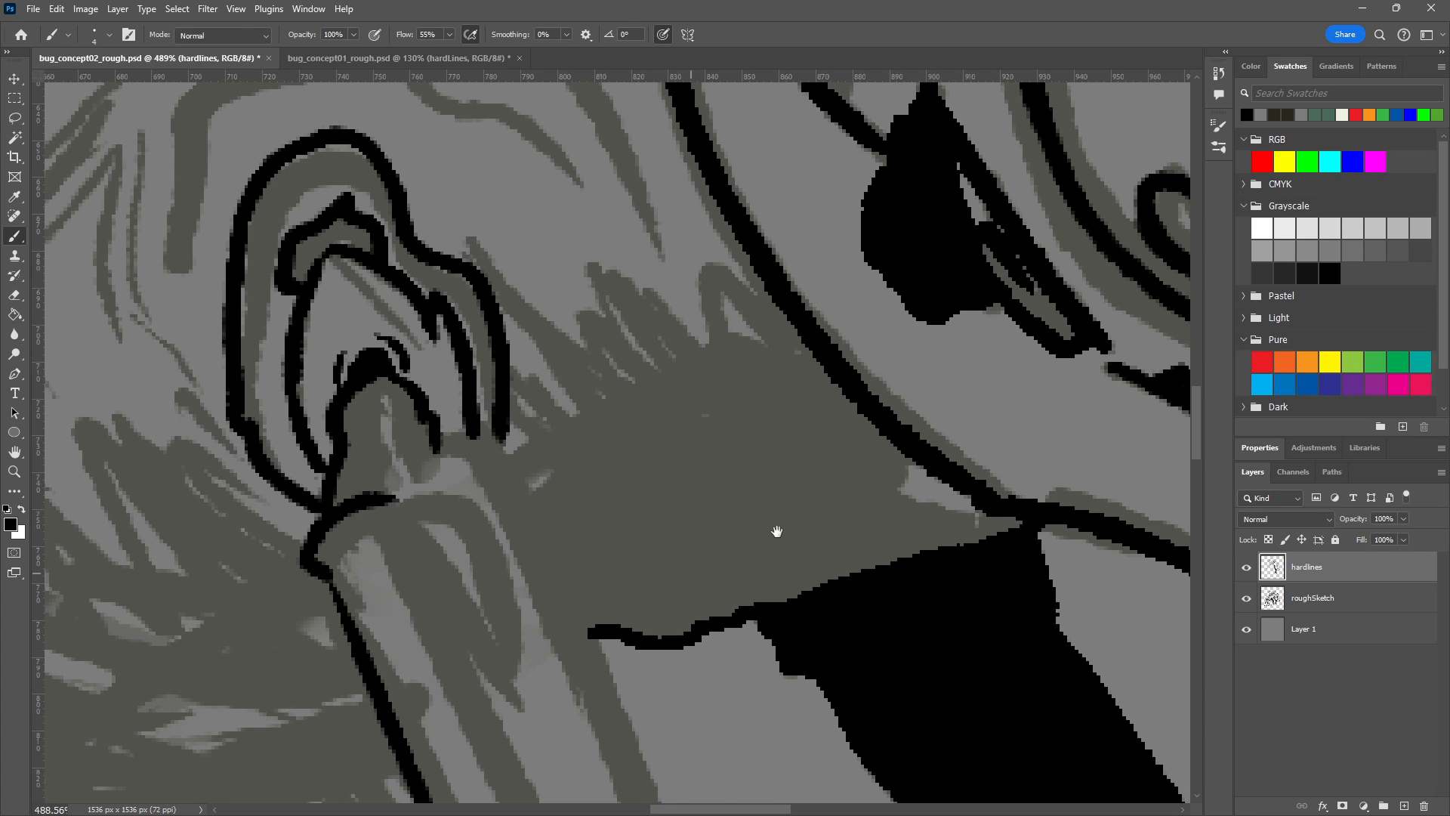
{"action": "scroll", "coordinate": [758, 537], "scroll_direction": "down", "scroll_amount": 3}
{"action": "scroll", "coordinate": [758, 537], "scroll_direction": "right", "scroll_amount": 3}
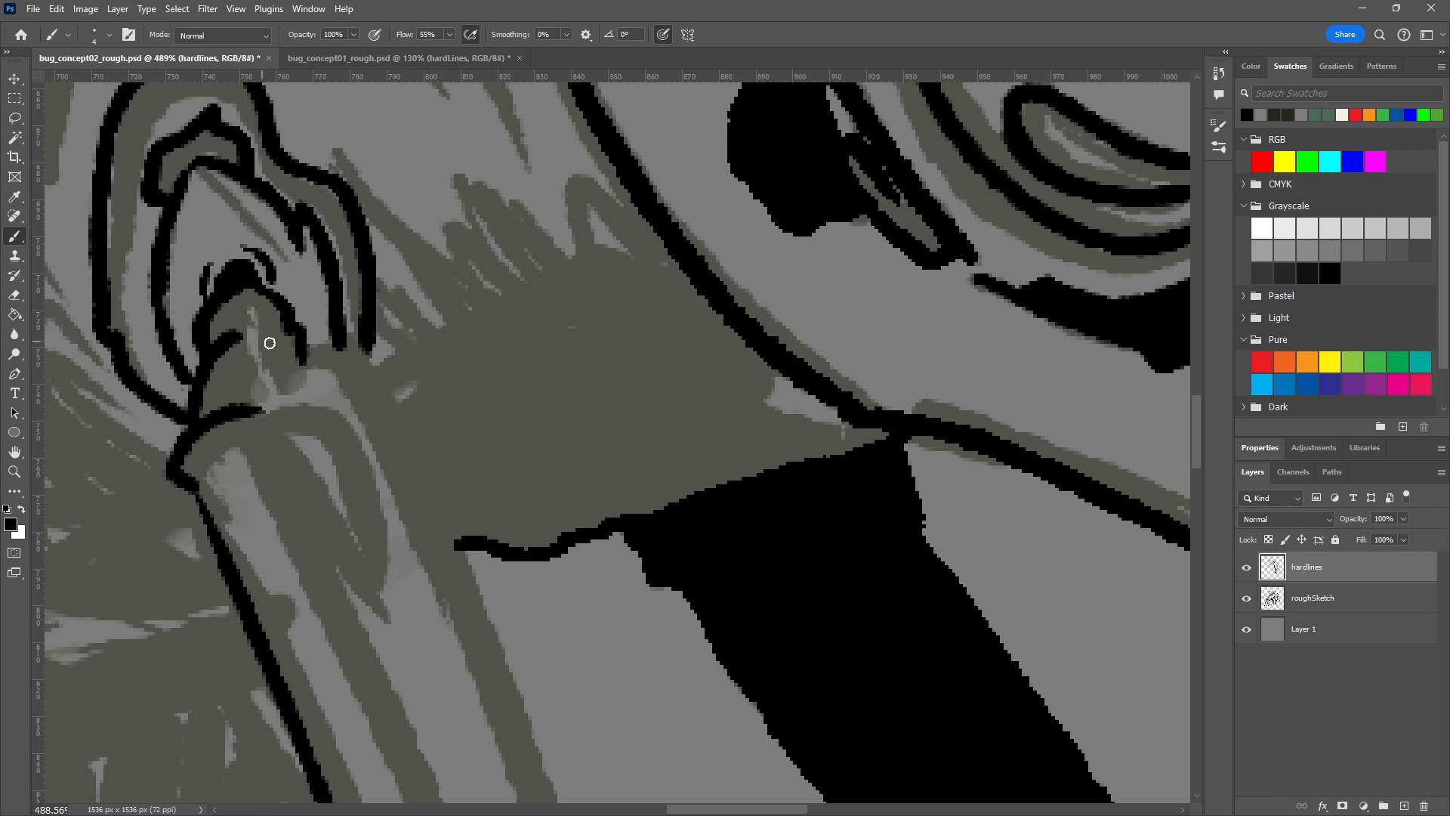
{"action": "left_click_drag", "start_coordinate": [209, 350], "coordinate": [261, 320]}
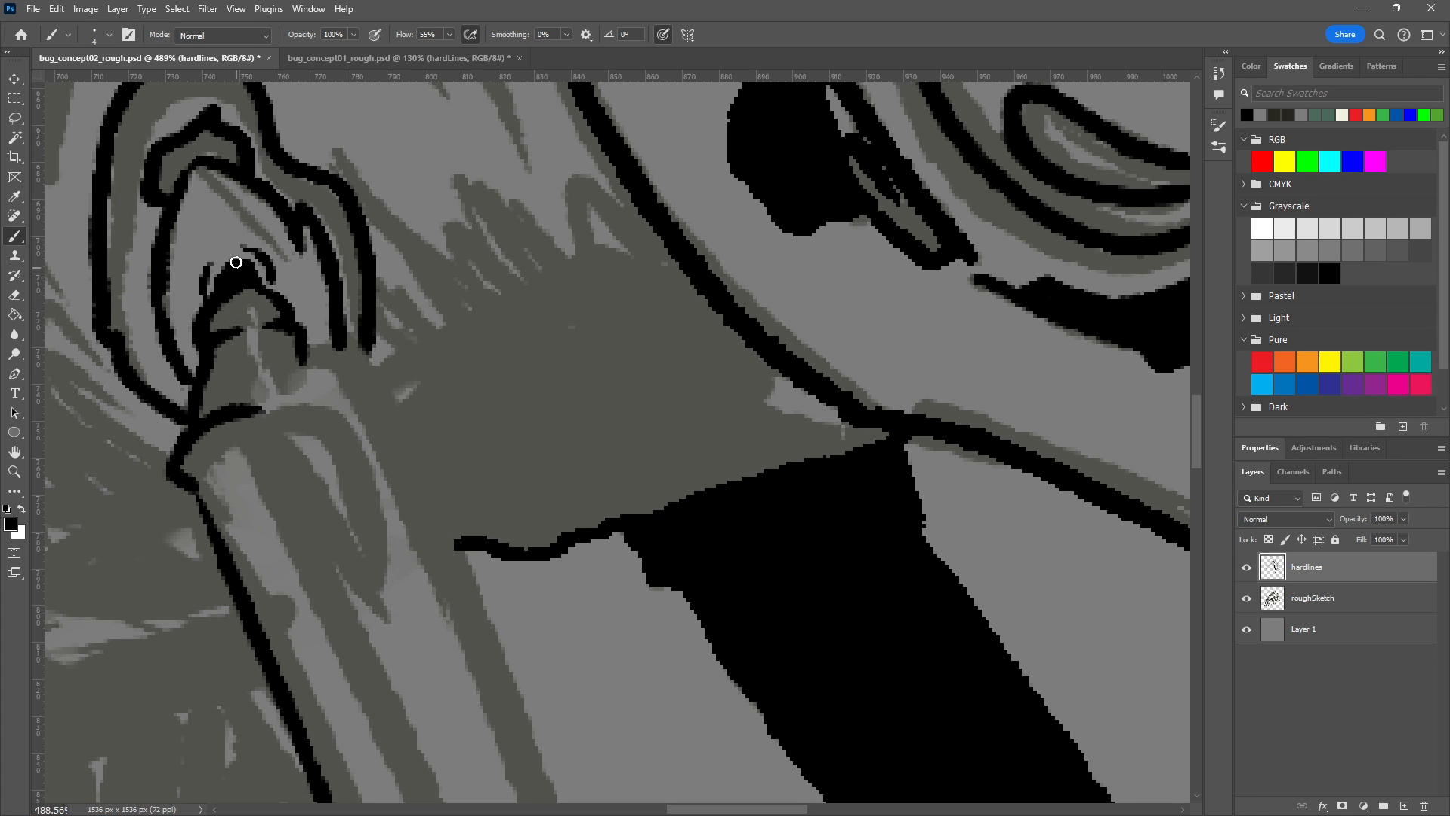
Darken the knob's tip and refine the rounded cap outline and crossing line with alternating Brush and Eraser touch-ups.
{"action": "left_click_drag", "start_coordinate": [219, 281], "coordinate": [244, 275]}
{"action": "key", "text": "e"}
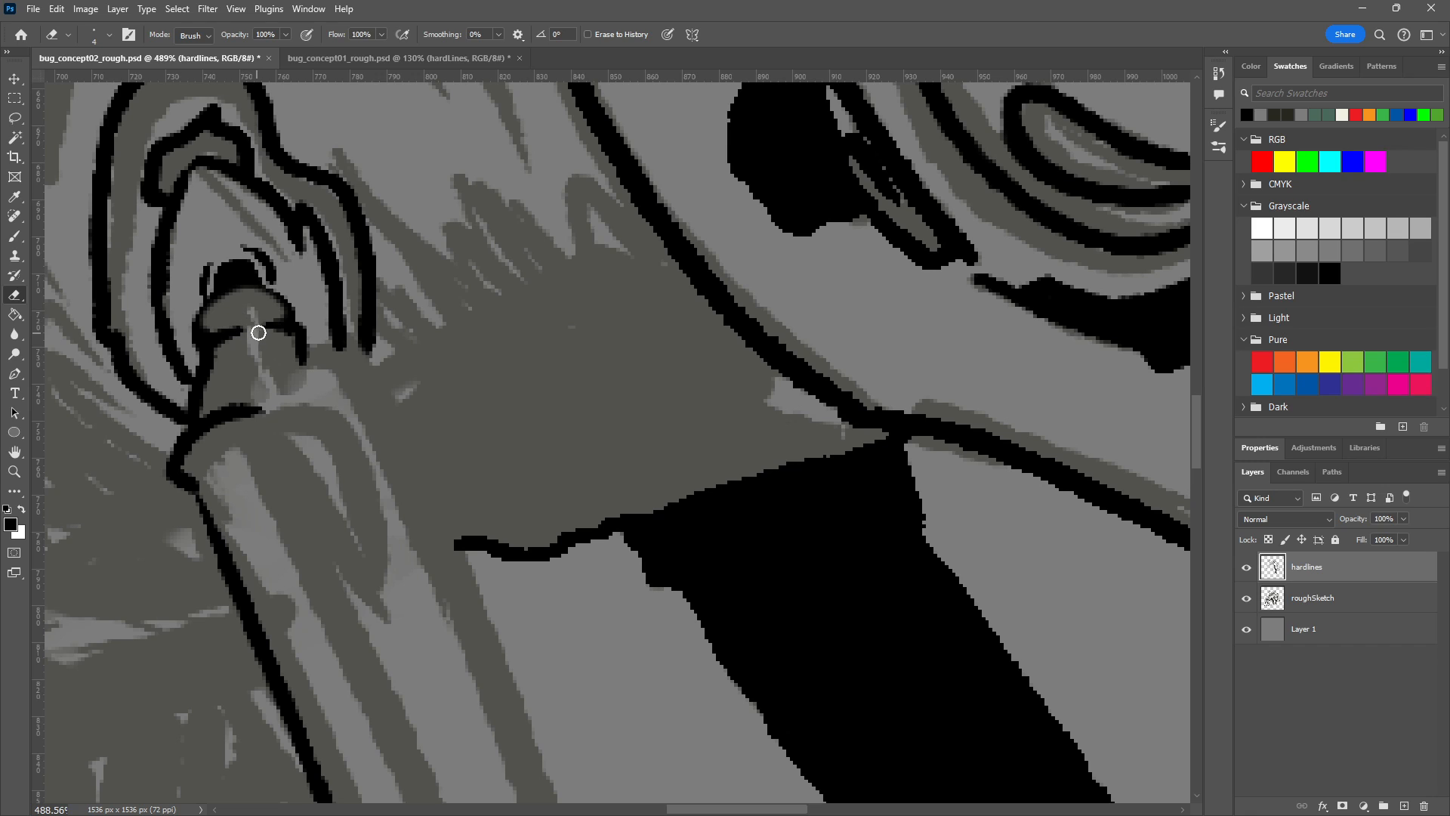
{"action": "key", "text": "b"}
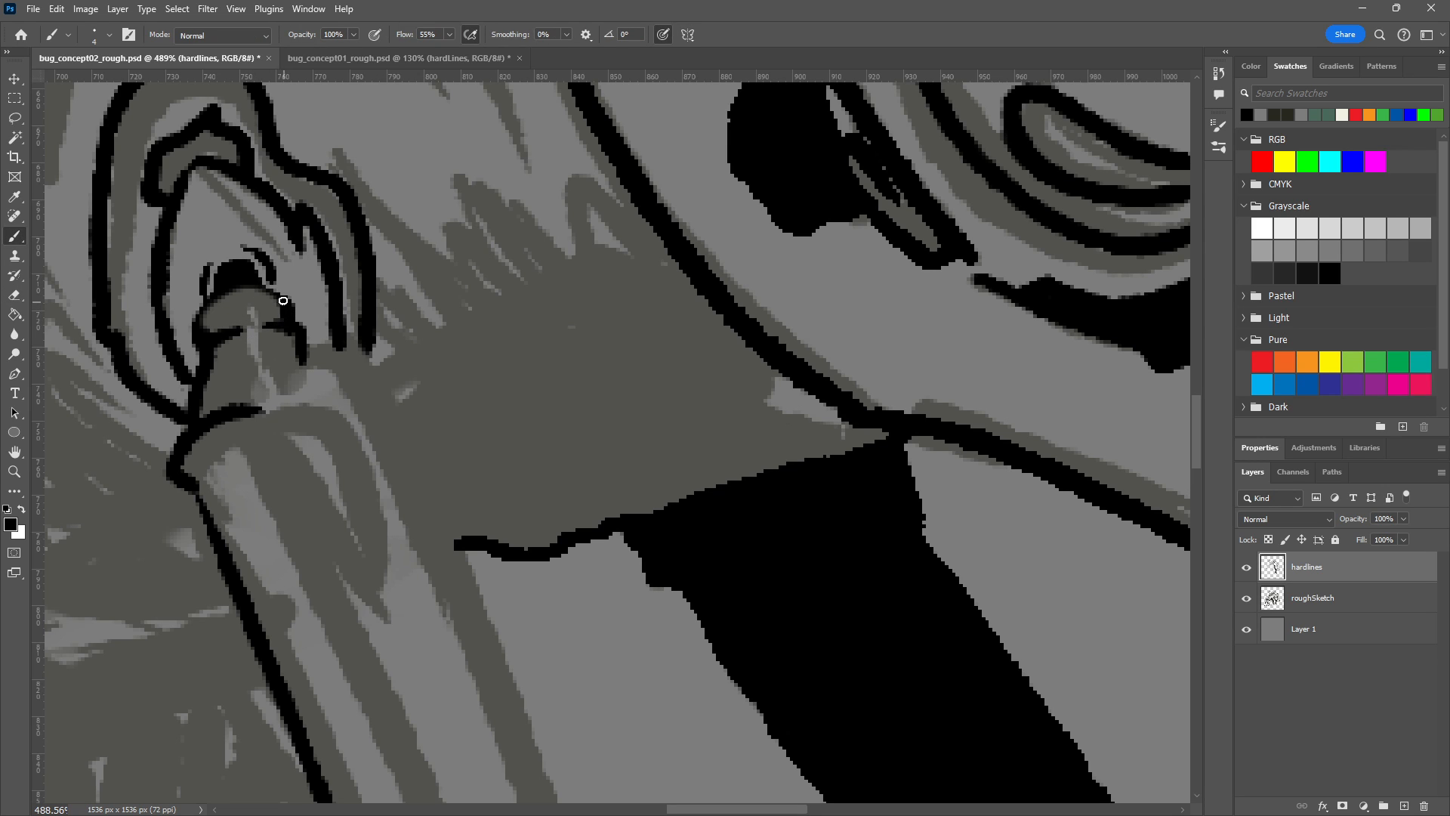
{"action": "mouse_move", "coordinate": [287, 312]}
{"action": "left_mouse_down"}
{"action": "mouse_move", "coordinate": [260, 288]}
{"action": "mouse_move", "coordinate": [199, 322]}
{"action": "left_mouse_up"}
{"action": "key", "text": "ctrl+z"}
{"action": "key", "text": "e"}
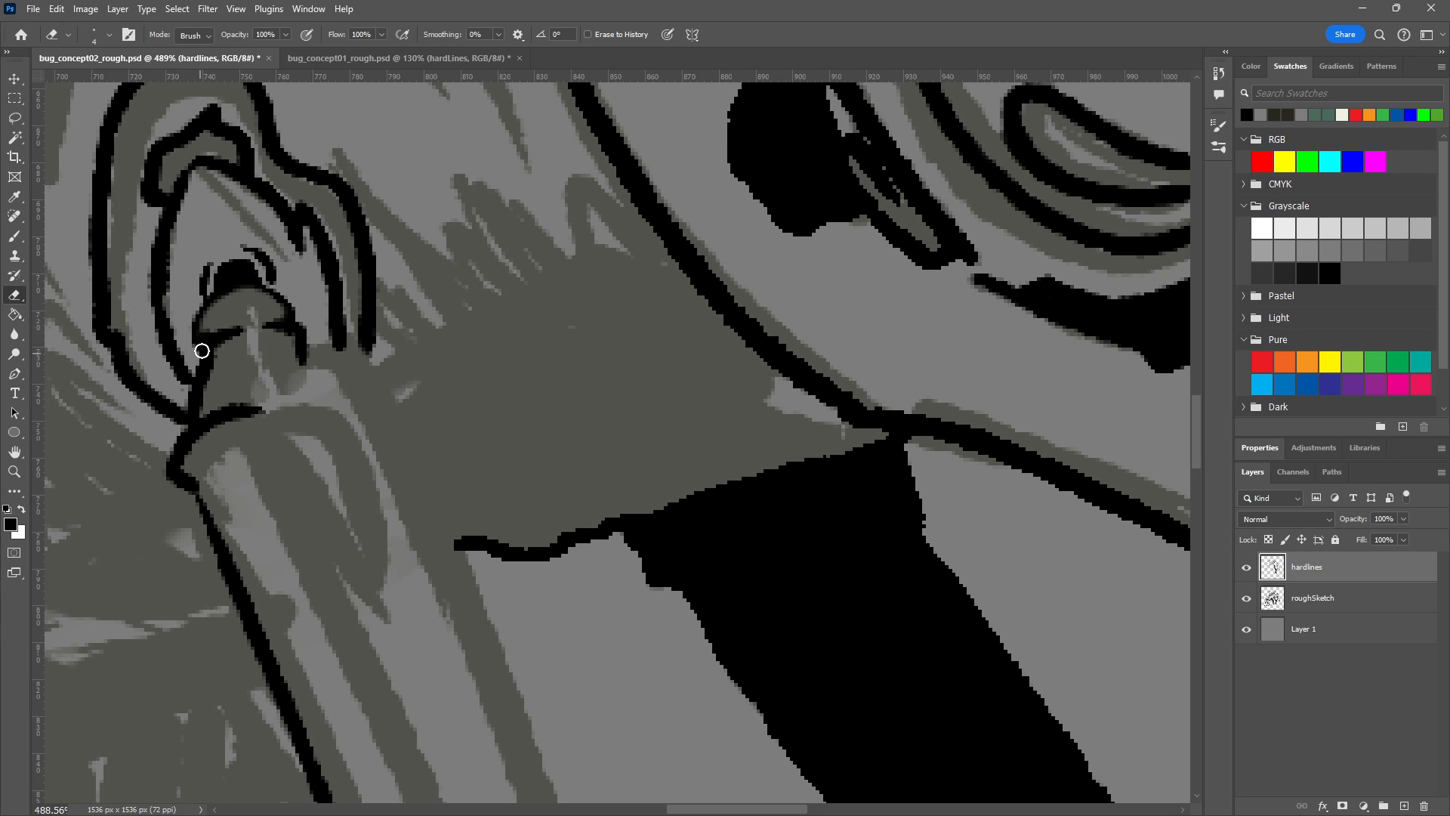
{"action": "key", "text": "b"}
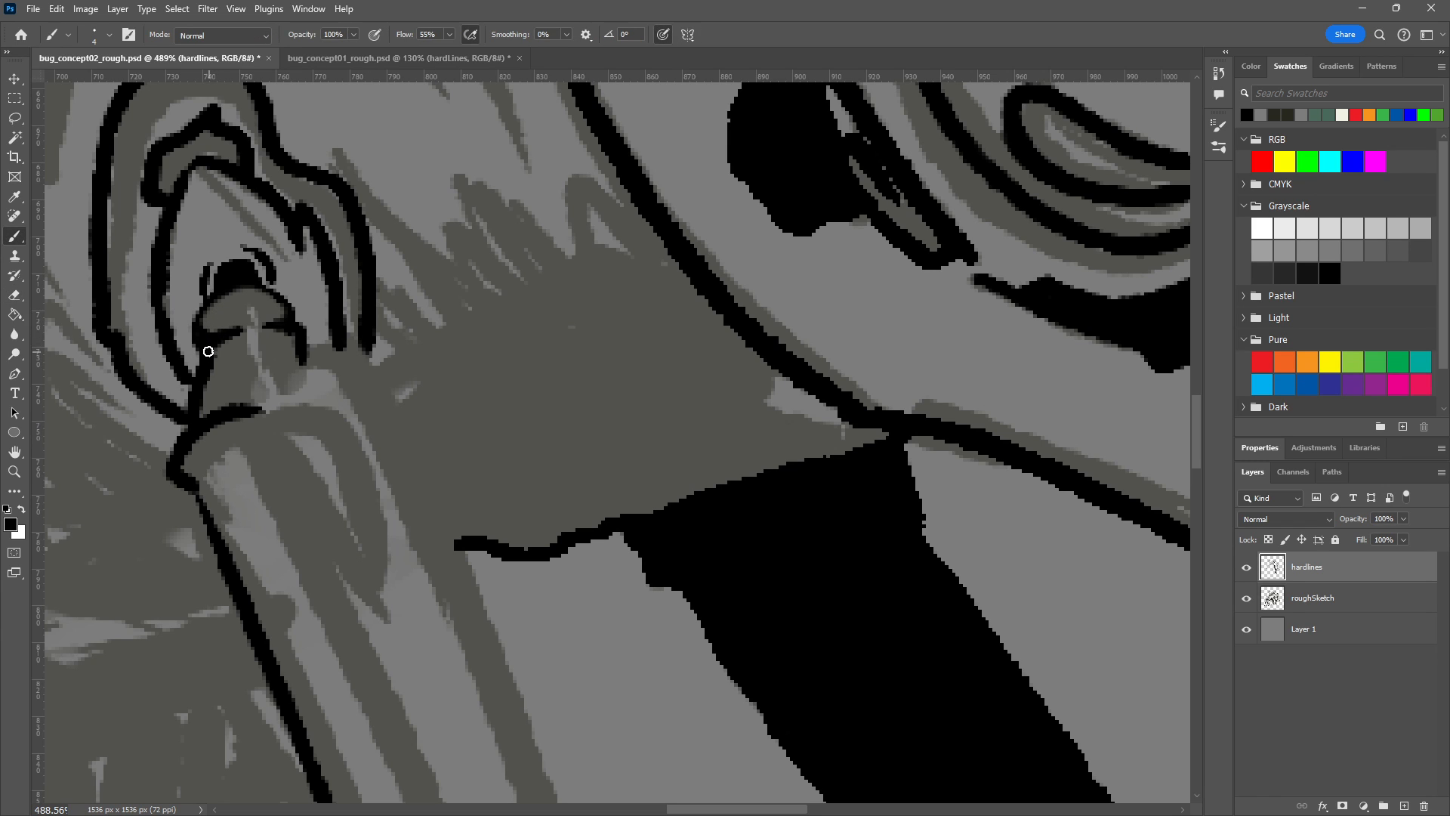
{"action": "left_click", "coordinate": [255, 327]}
{"action": "left_click", "coordinate": [254, 326]}
Ink the front shoulder of the upper leg segment and its straight front edge, joining it to the underbelly line.
{"action": "left_click_drag", "start_coordinate": [283, 313], "coordinate": [368, 362]}
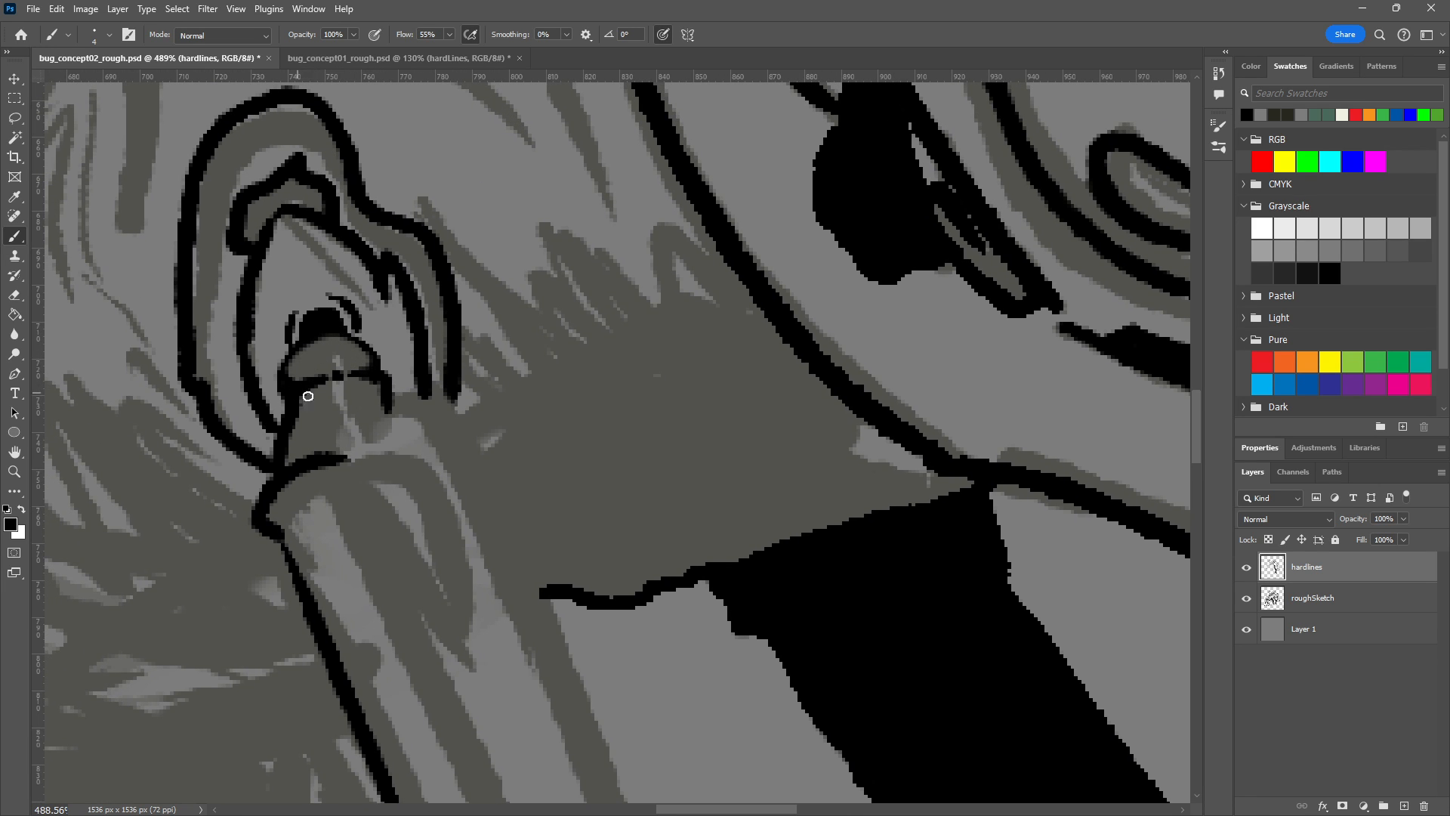
{"action": "scroll", "coordinate": [372, 427], "scroll_direction": "down", "scroll_amount": 2}
{"action": "scroll", "coordinate": [372, 427], "scroll_direction": "right", "scroll_amount": 3}
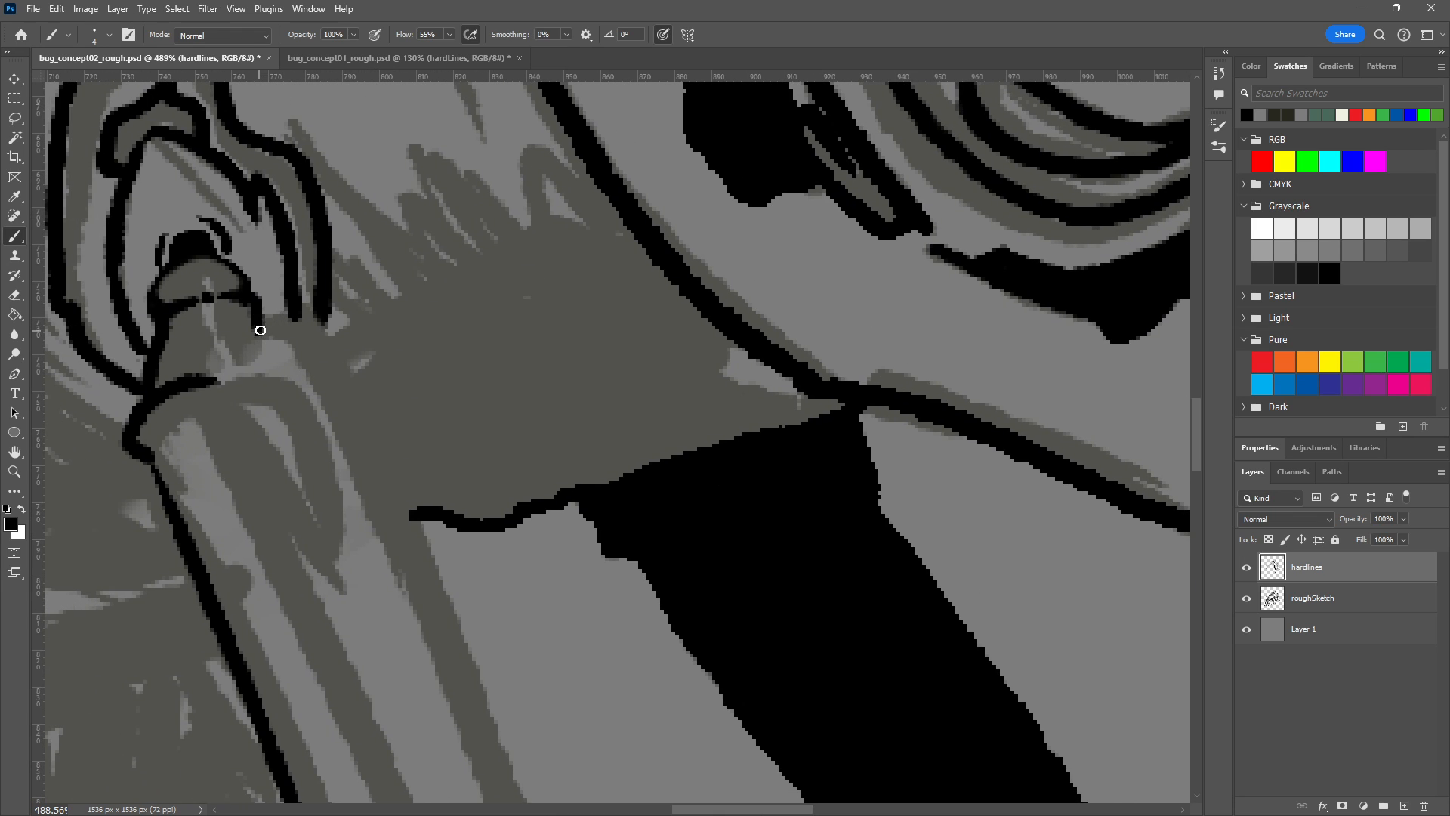
{"action": "left_click_drag", "start_coordinate": [259, 330], "coordinate": [314, 355]}
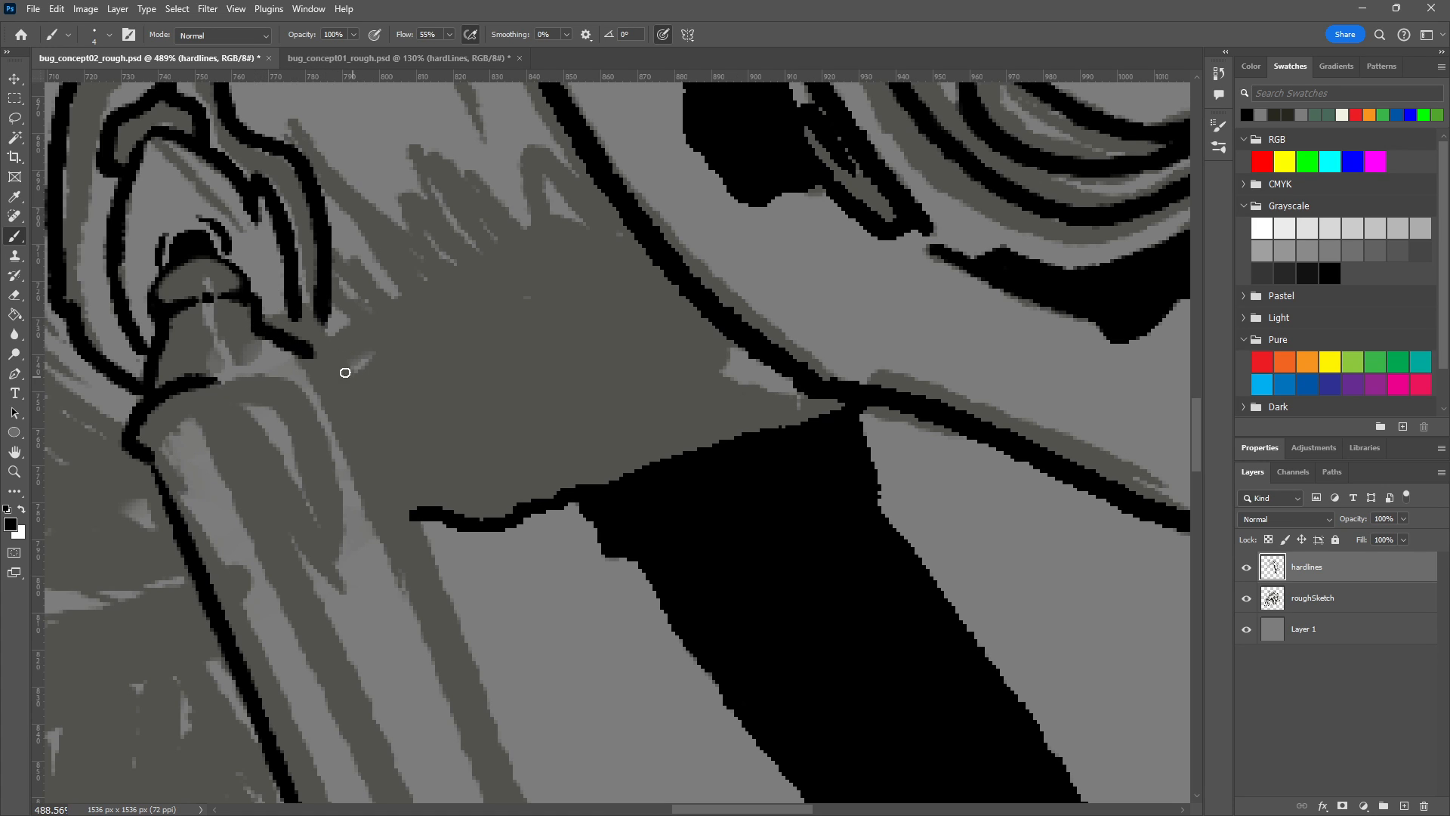
{"action": "left_click", "coordinate": [472, 663], "text": "shift"}
{"action": "key", "text": "ctrl+z"}
{"action": "left_click", "coordinate": [436, 627], "text": "shift"}
{"action": "left_click", "coordinate": [467, 693], "text": "shift"}
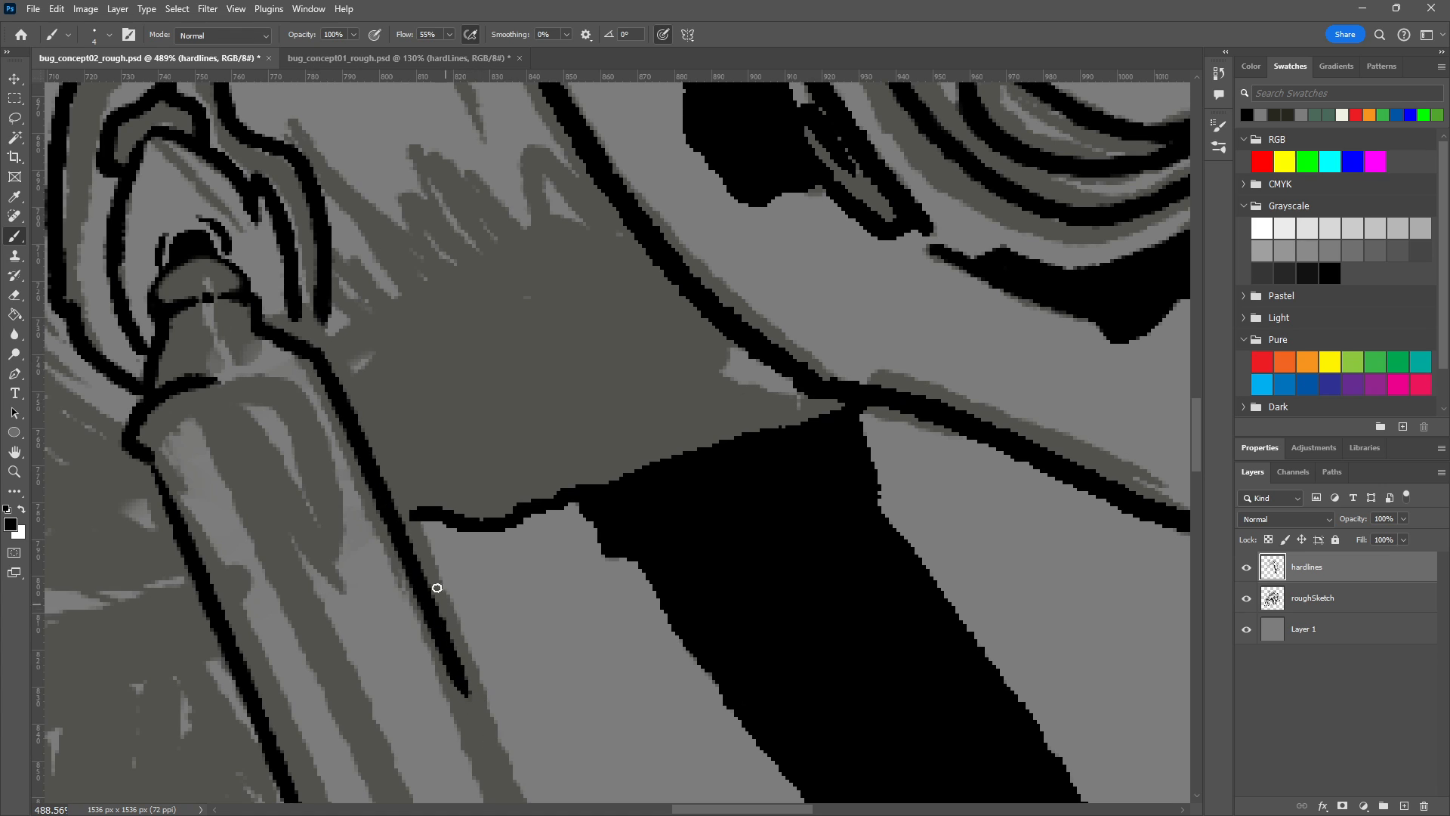
{"action": "left_click_drag", "start_coordinate": [412, 521], "coordinate": [399, 512]}
Extend the straight front edge of the upper leg segment down to just above the knee.
{"action": "left_click_drag", "start_coordinate": [593, 682], "coordinate": [629, 507]}
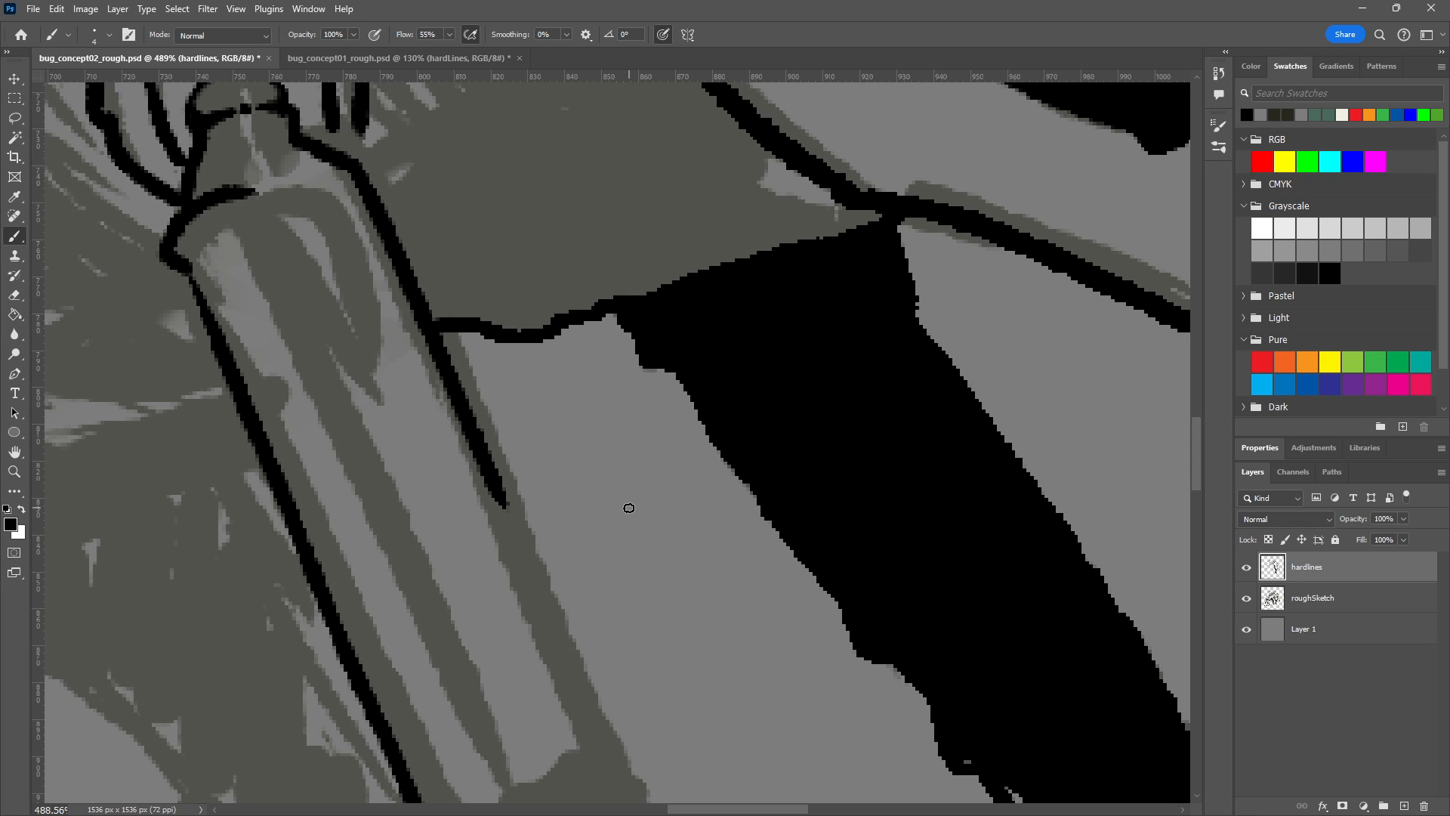
{"action": "scroll", "coordinate": [616, 576], "scroll_direction": "down", "scroll_amount": 4}
{"action": "scroll", "coordinate": [550, 340], "scroll_direction": "right", "scroll_amount": 1}
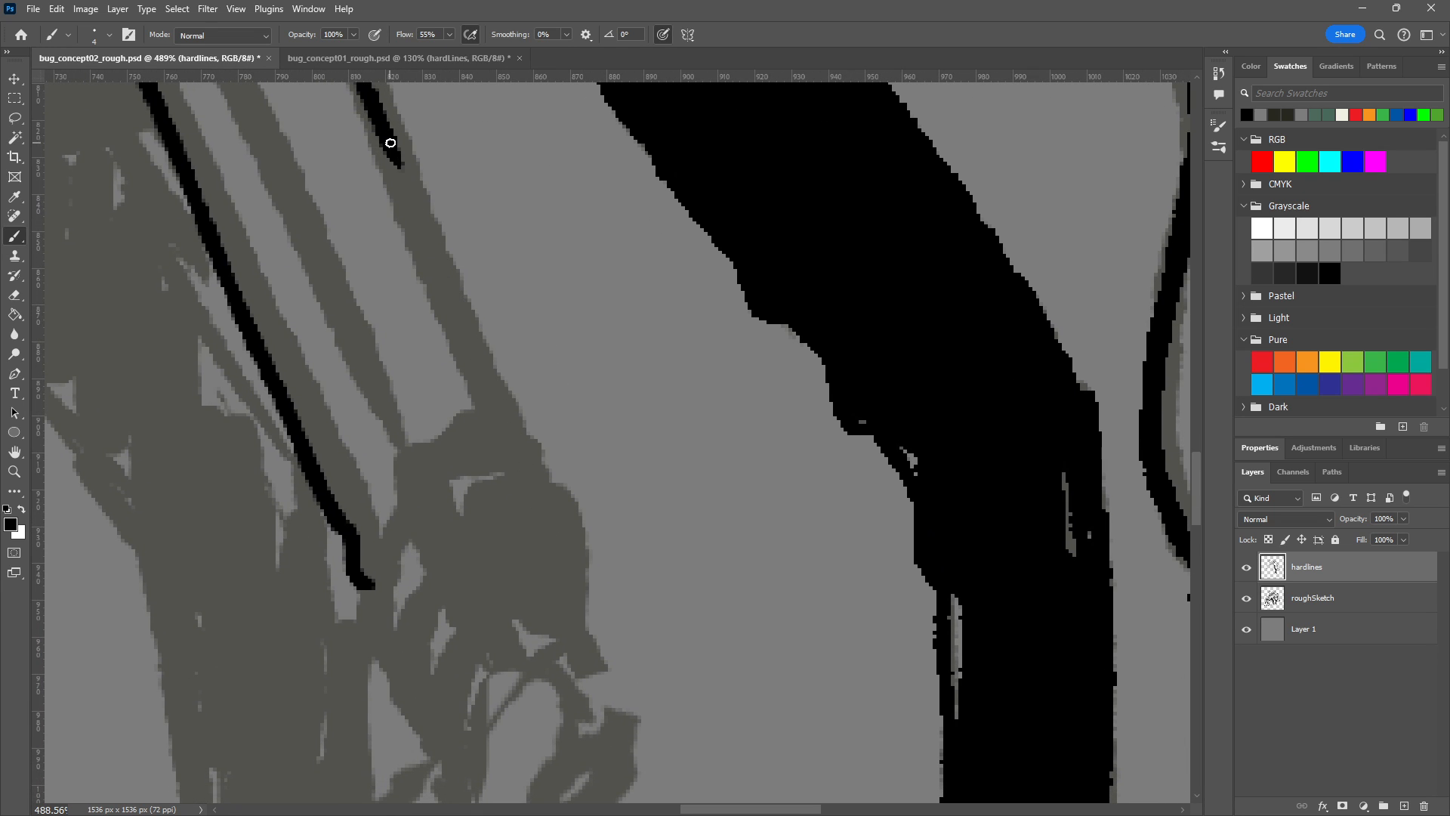
{"action": "left_click", "coordinate": [487, 391], "text": "shift"}
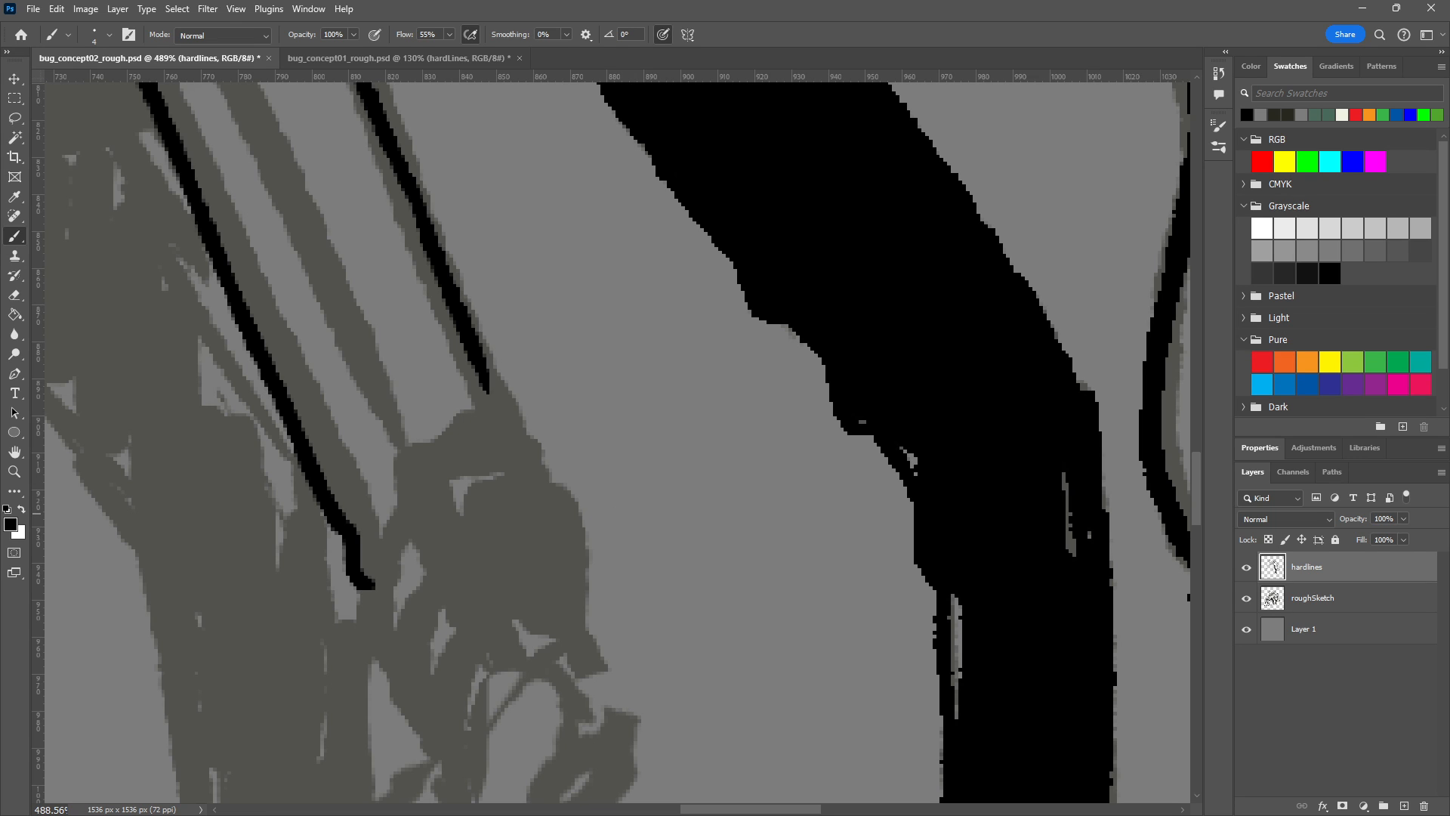
{"action": "left_click_drag", "start_coordinate": [510, 471], "coordinate": [592, 417]}
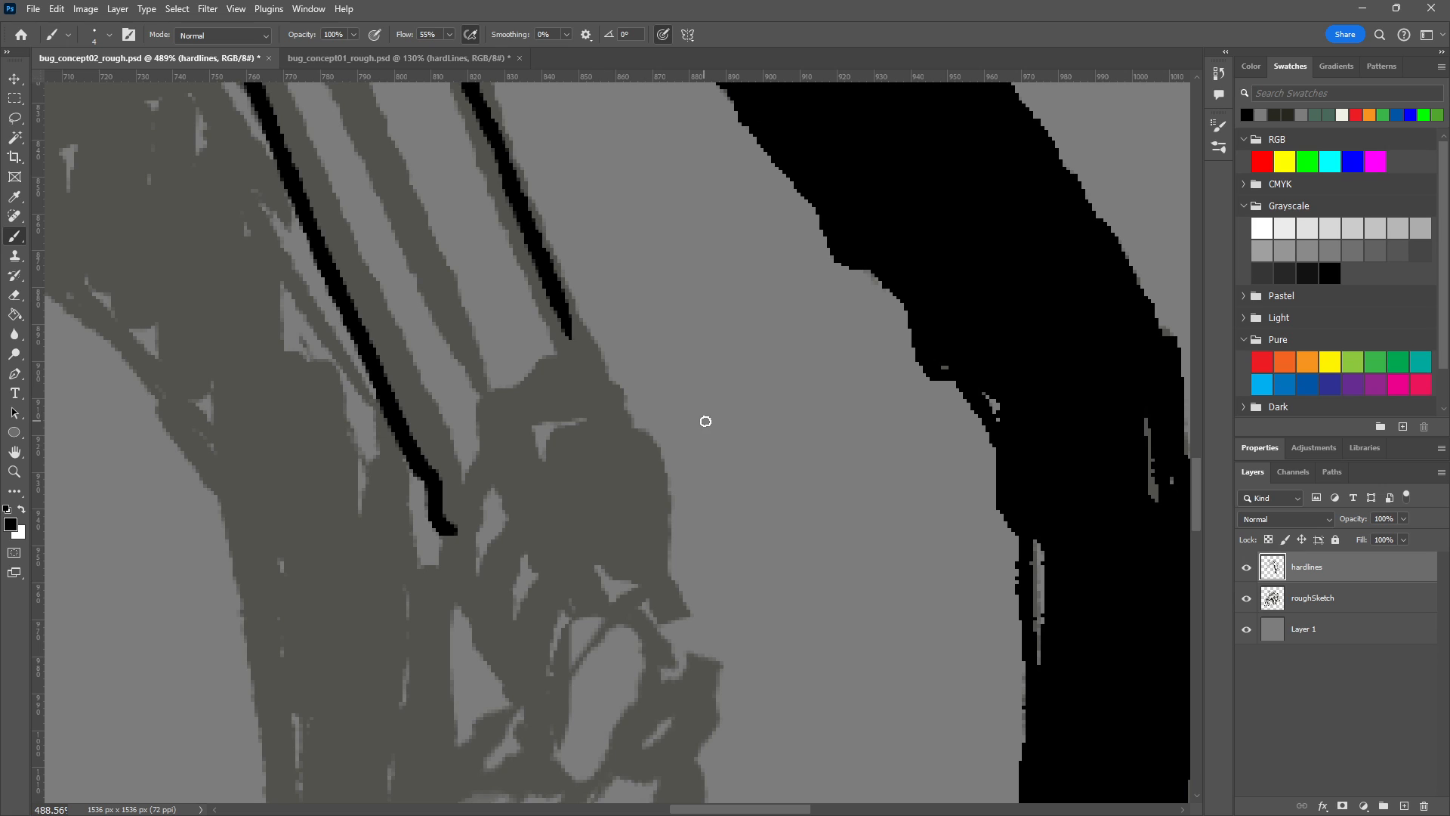
Extend the upper leg's front edge into the knee and ink the flat top edge of the knee plate with its rear corner.
{"action": "left_click_drag", "start_coordinate": [742, 425], "coordinate": [735, 395]}
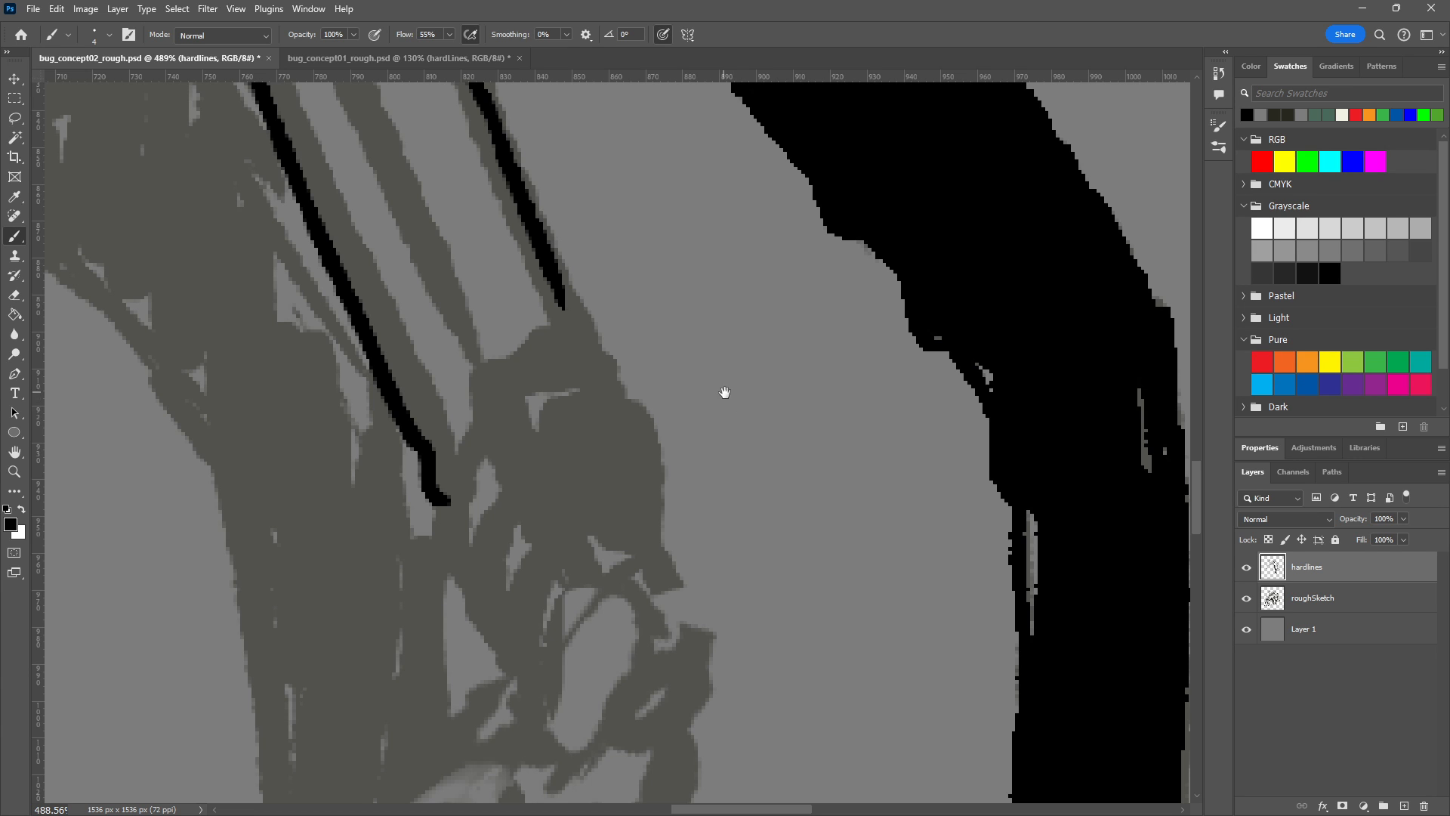
{"action": "left_click_drag", "start_coordinate": [725, 396], "coordinate": [838, 473]}
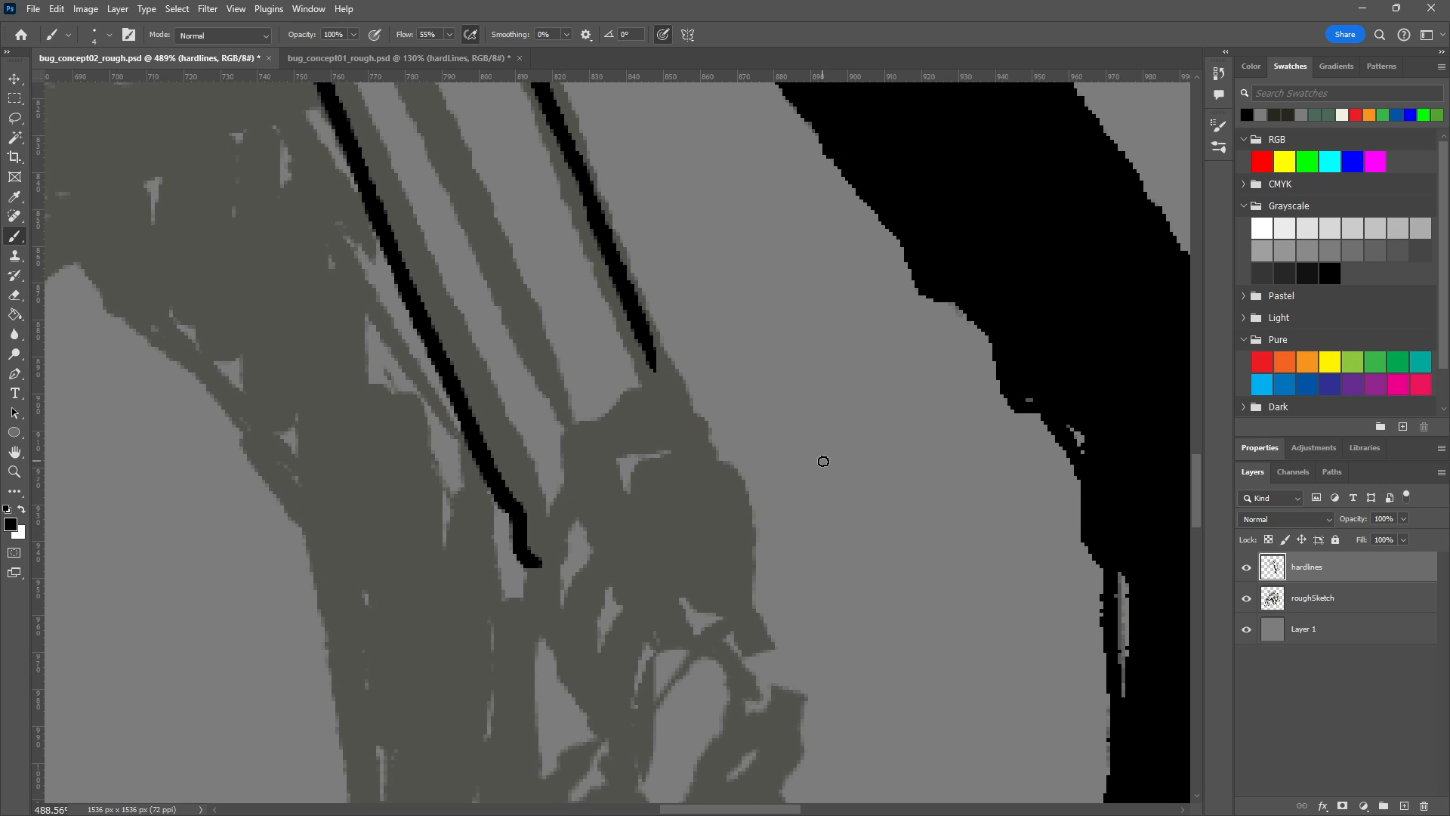
{"action": "mouse_move", "coordinate": [655, 360]}
{"action": "left_mouse_down"}
{"action": "mouse_move", "coordinate": [704, 458]}
{"action": "mouse_move", "coordinate": [700, 419]}
{"action": "mouse_move", "coordinate": [682, 417]}
{"action": "mouse_move", "coordinate": [708, 444]}
{"action": "left_mouse_up"}
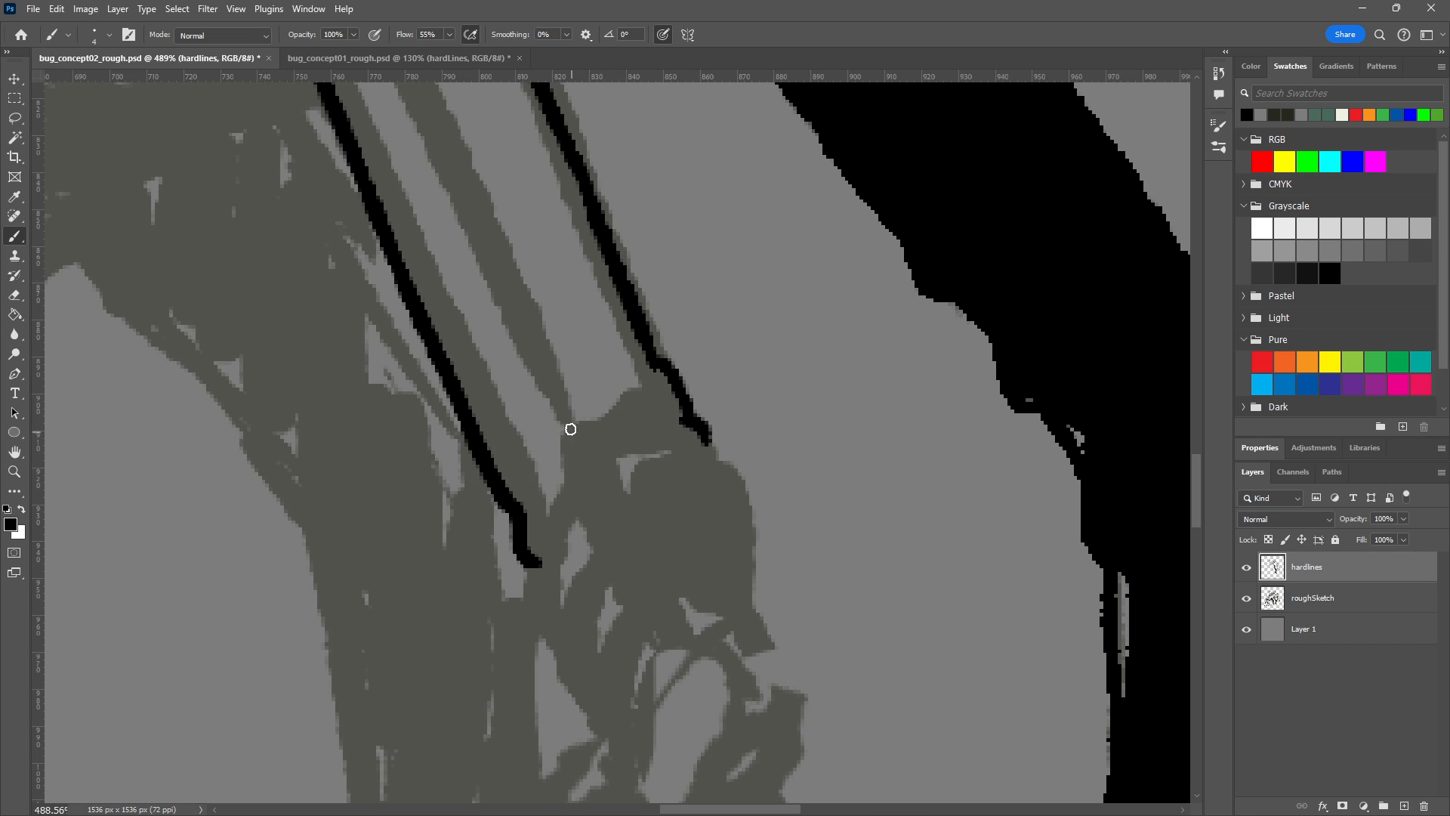
{"action": "left_click_drag", "start_coordinate": [563, 437], "coordinate": [709, 431]}
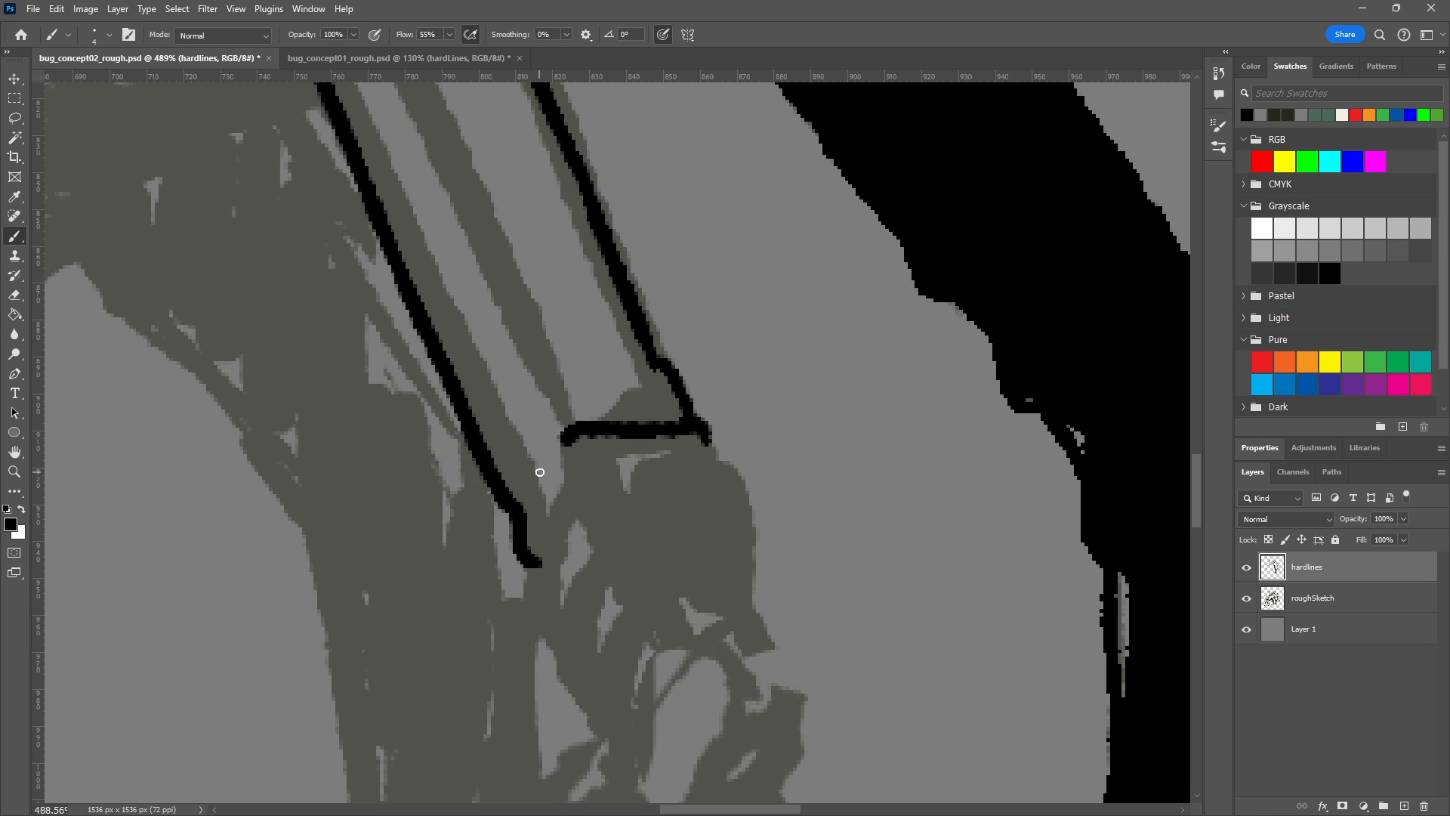
{"action": "key", "text": "ctrl+z"}
{"action": "mouse_move", "coordinate": [567, 471]}
{"action": "left_mouse_down"}
{"action": "mouse_move", "coordinate": [599, 411]}
{"action": "mouse_move", "coordinate": [594, 431]}
{"action": "mouse_move", "coordinate": [580, 422]}
{"action": "mouse_move", "coordinate": [695, 427]}
{"action": "left_mouse_up"}
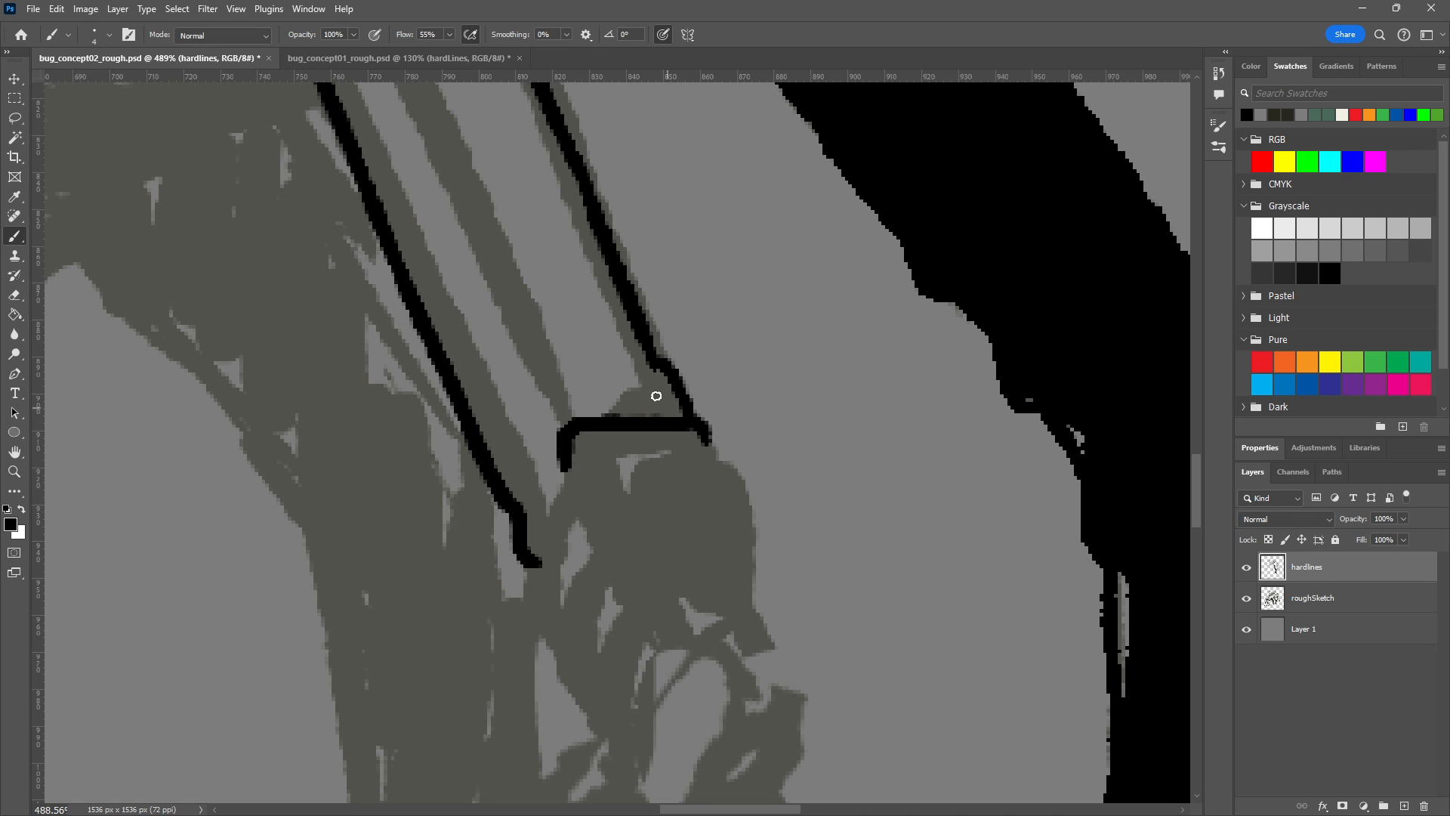
Ink a small peaked bump on top of the knee plate, just behind the leg's front edge.
{"action": "mouse_move", "coordinate": [606, 416]}
{"action": "left_mouse_down"}
{"action": "mouse_move", "coordinate": [634, 386]}
{"action": "mouse_move", "coordinate": [701, 429]}
{"action": "left_mouse_up"}
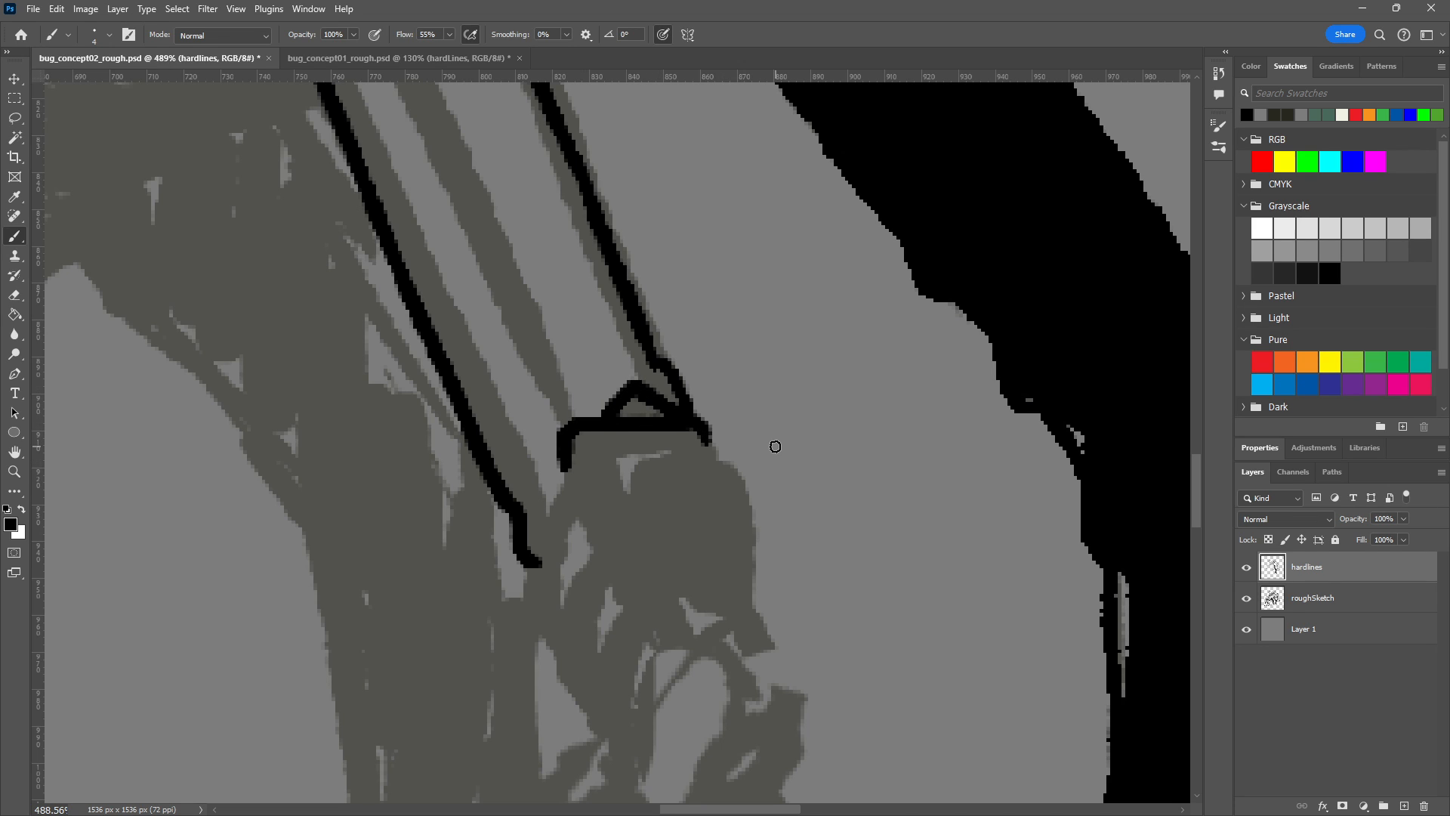
{"action": "key", "text": "ctrl+z"}
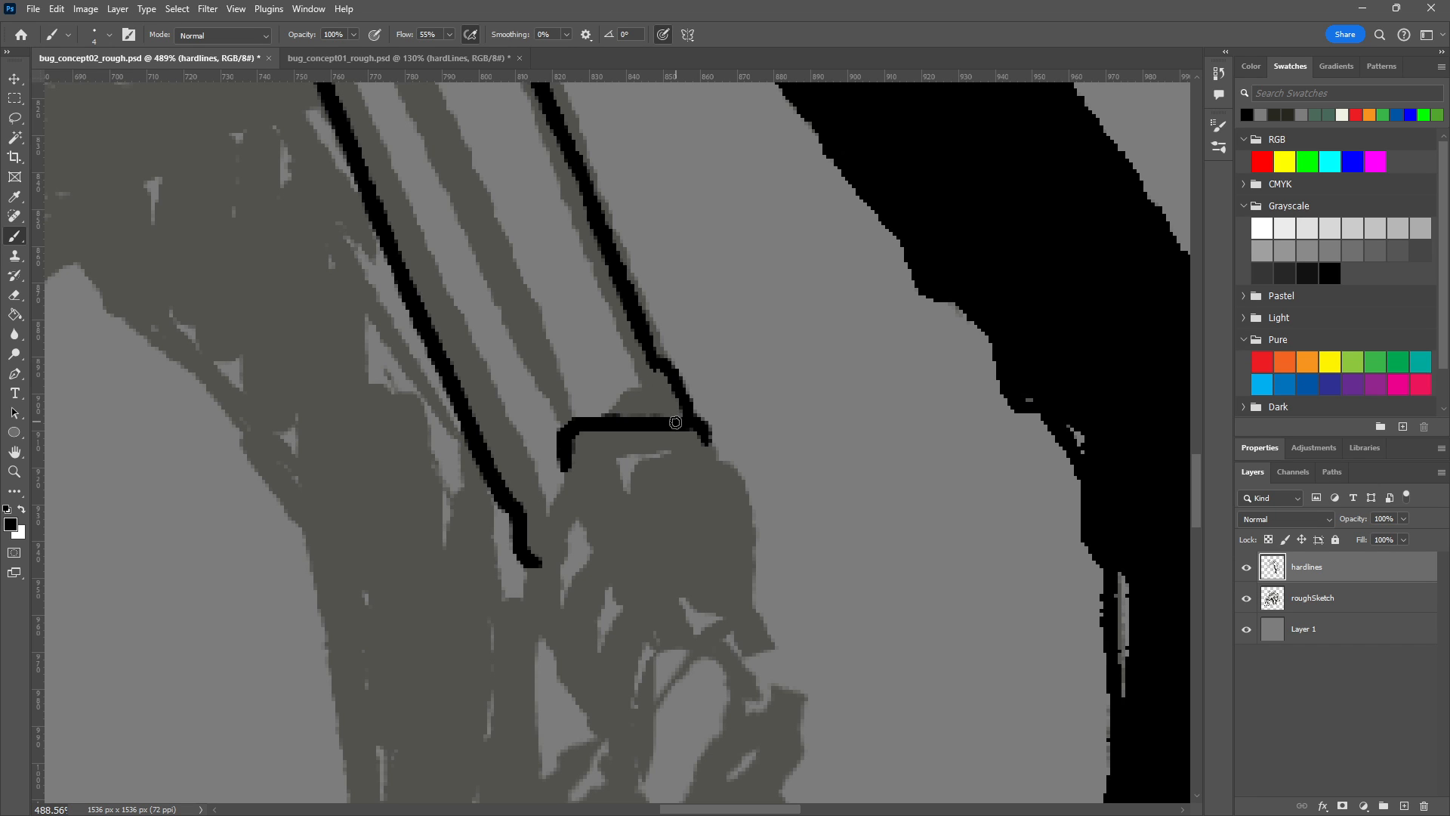
{"action": "mouse_move", "coordinate": [684, 425]}
{"action": "left_mouse_down"}
{"action": "mouse_move", "coordinate": [636, 393]}
{"action": "mouse_move", "coordinate": [608, 417]}
{"action": "left_mouse_up"}
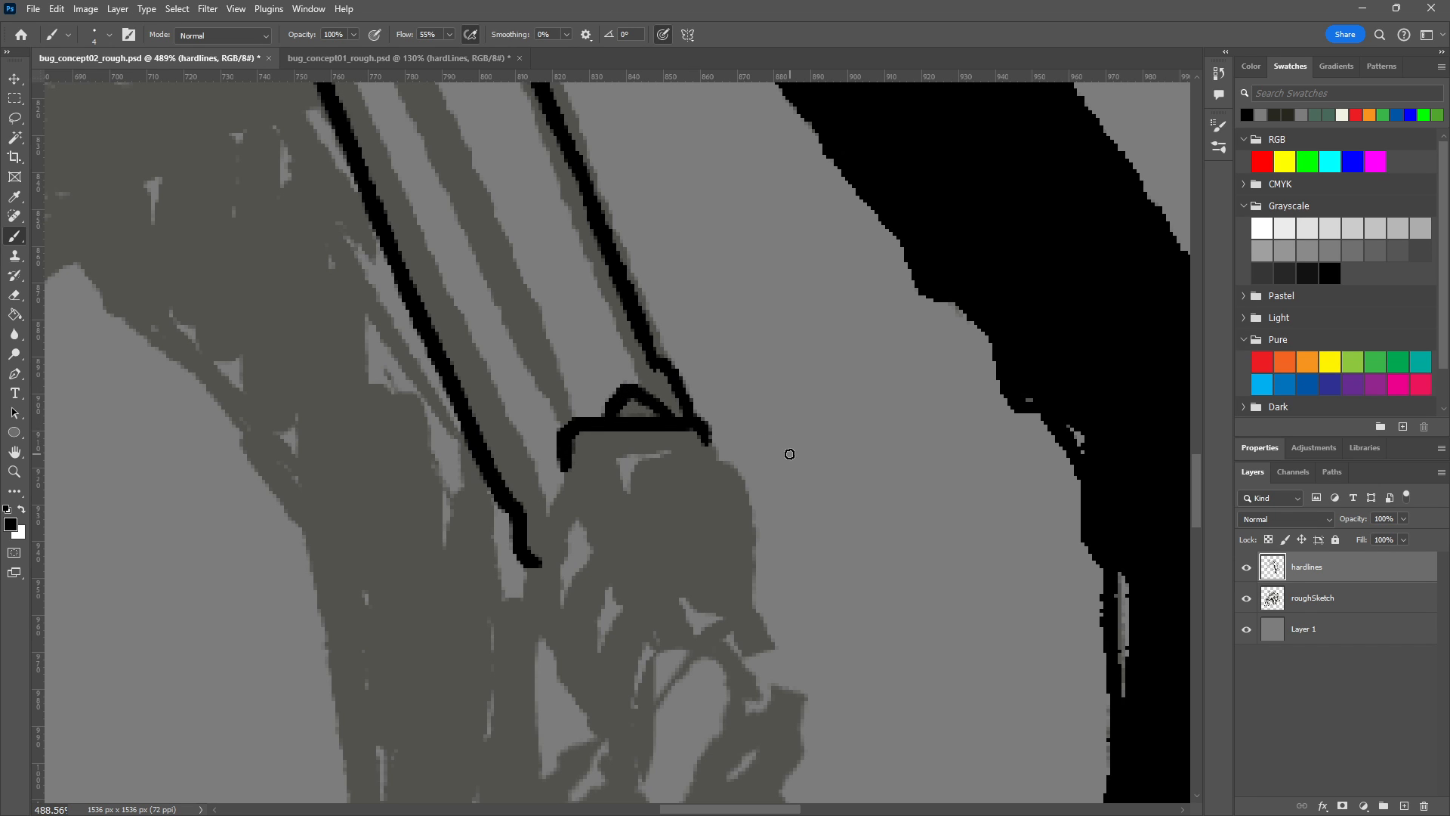
Curve the knee plate's rear side downward and ink the arched top and front side of the kneecap.
{"action": "left_click_drag", "start_coordinate": [823, 485], "coordinate": [832, 388]}
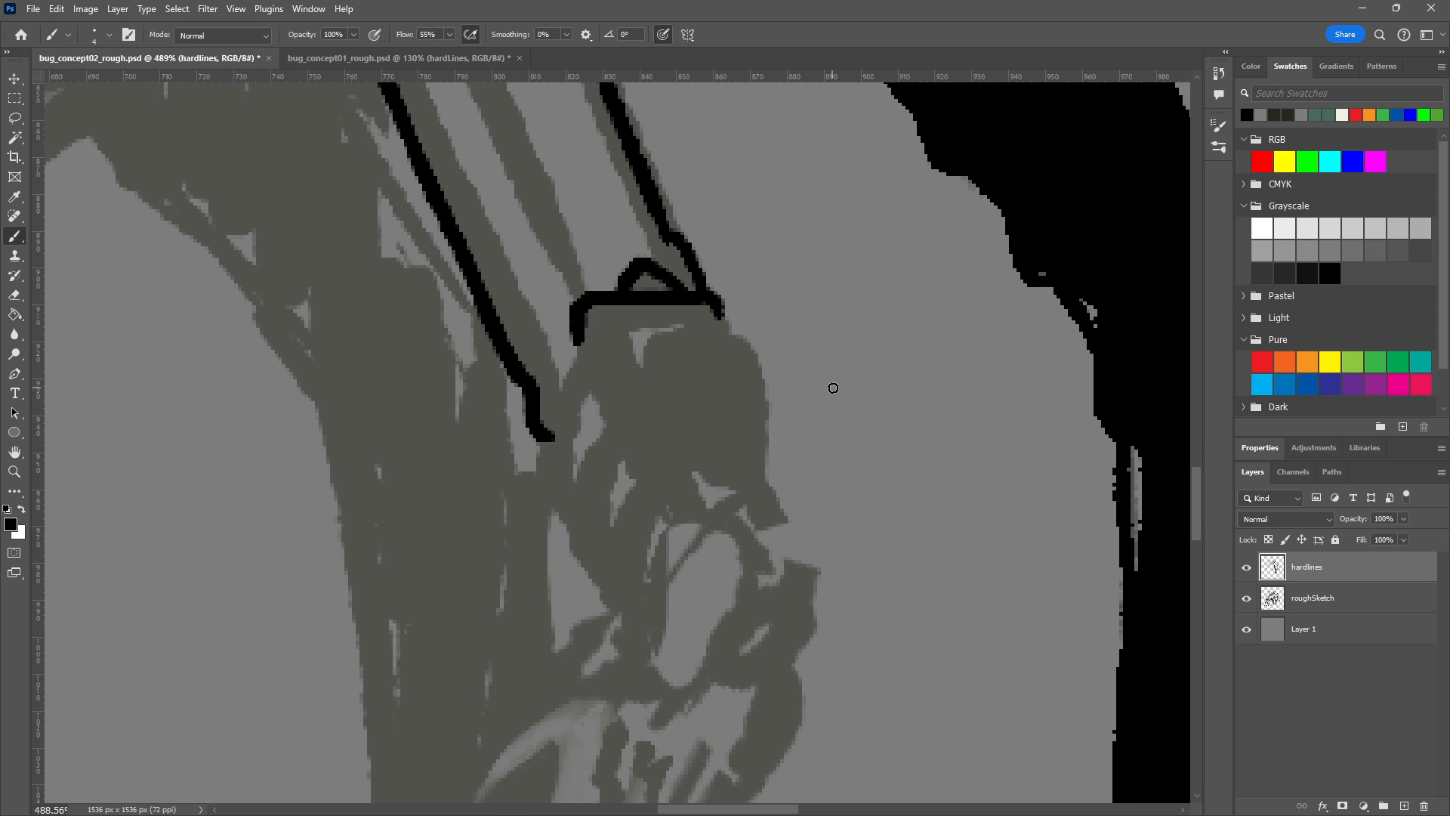
{"action": "mouse_move", "coordinate": [593, 393]}
{"action": "left_mouse_down"}
{"action": "mouse_move", "coordinate": [575, 282]}
{"action": "mouse_move", "coordinate": [577, 374]}
{"action": "mouse_move", "coordinate": [604, 425]}
{"action": "left_mouse_up"}
{"action": "key", "text": "ctrl+z"}
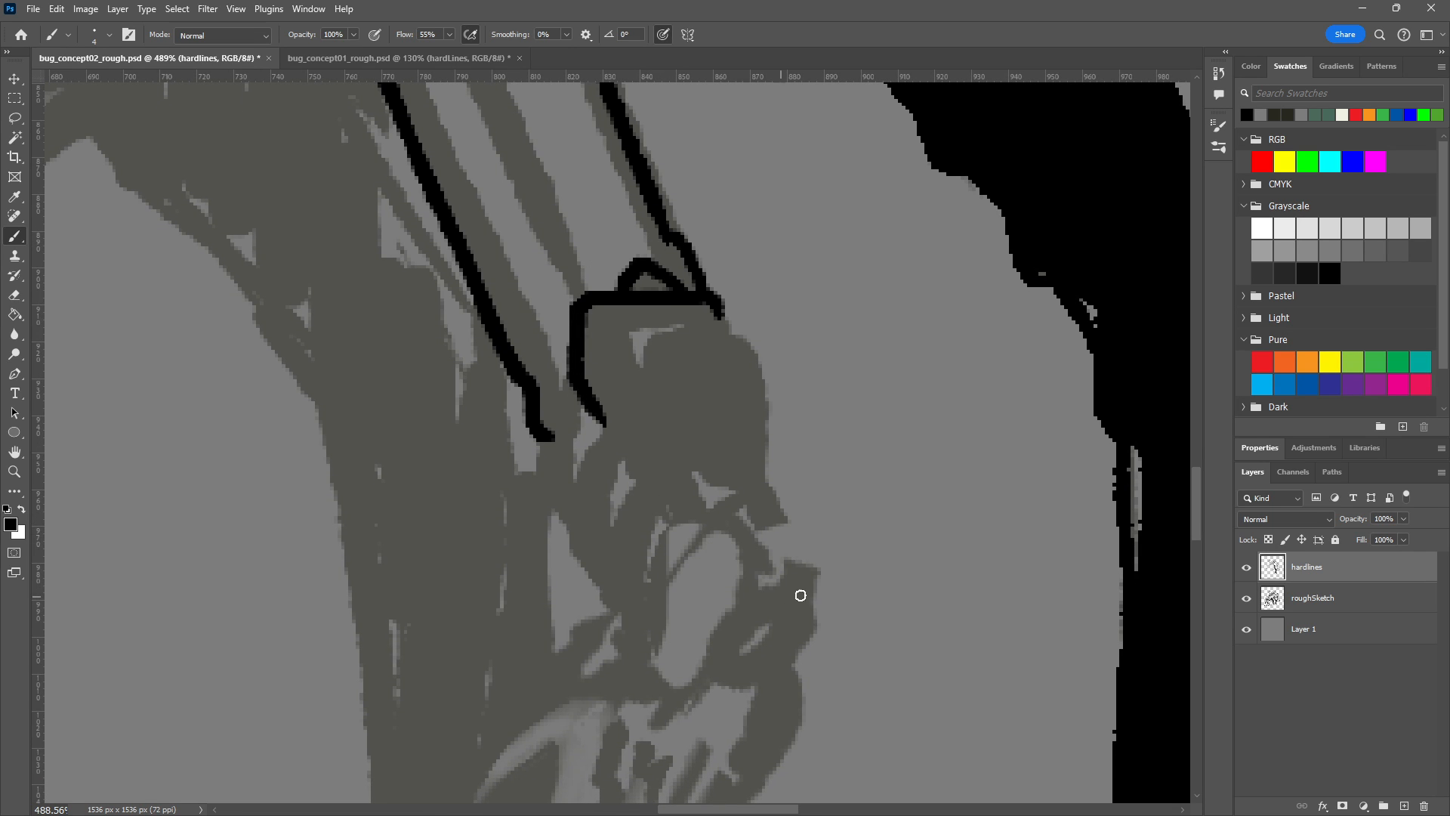
{"action": "mouse_move", "coordinate": [644, 375]}
{"action": "left_mouse_down"}
{"action": "mouse_move", "coordinate": [680, 333]}
{"action": "mouse_move", "coordinate": [738, 345]}
{"action": "mouse_move", "coordinate": [761, 378]}
{"action": "mouse_move", "coordinate": [758, 497]}
{"action": "left_mouse_up"}
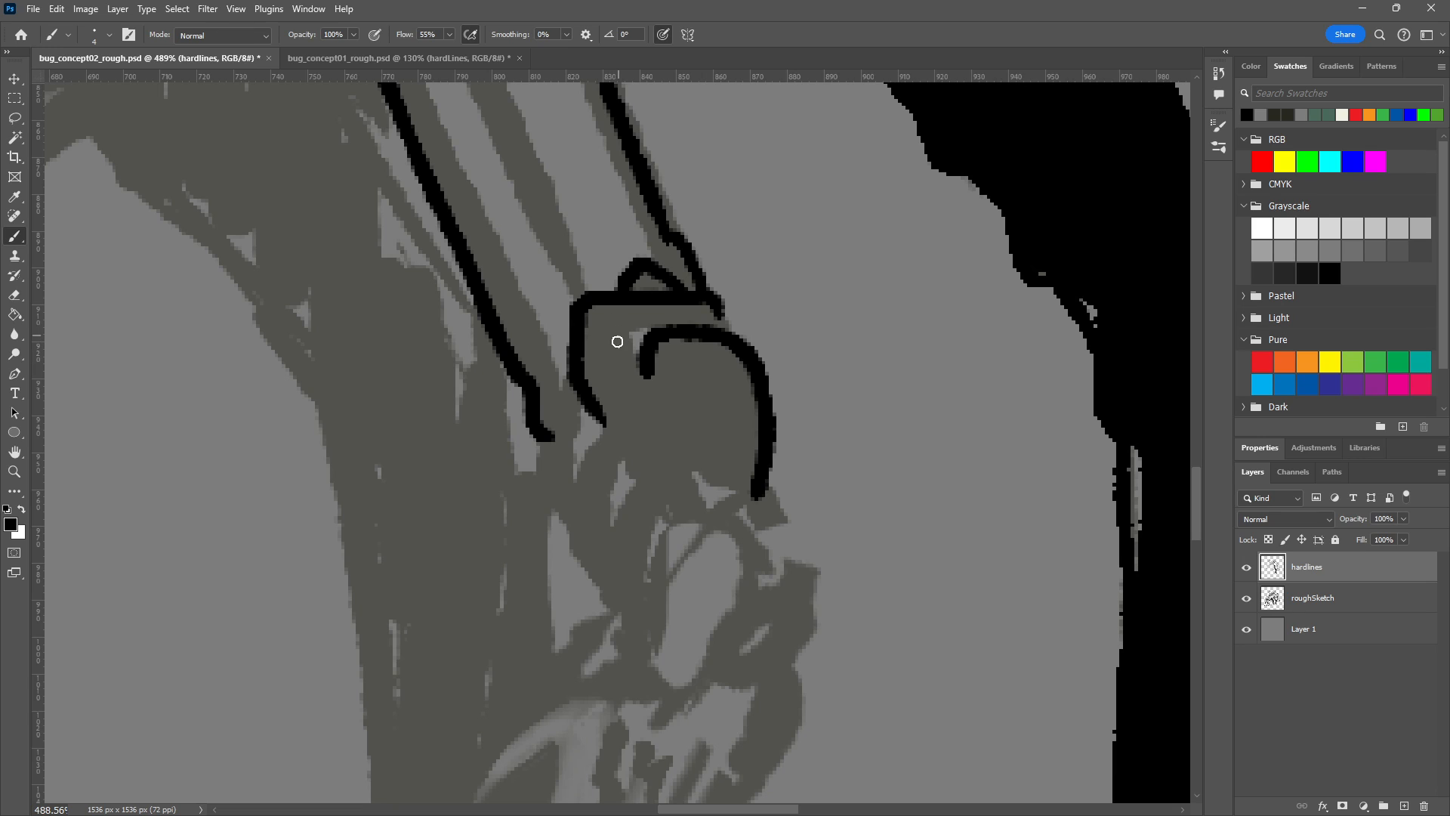
Ink an inner contour between the knee plate and kneecap, following the plate's rear side and top edge.
{"action": "mouse_move", "coordinate": [611, 333]}
{"action": "left_mouse_down"}
{"action": "mouse_move", "coordinate": [605, 385]}
{"action": "mouse_move", "coordinate": [627, 446]}
{"action": "left_mouse_up"}
{"action": "key", "text": "ctrl+z"}
{"action": "left_click_drag", "start_coordinate": [612, 332], "coordinate": [617, 405]}
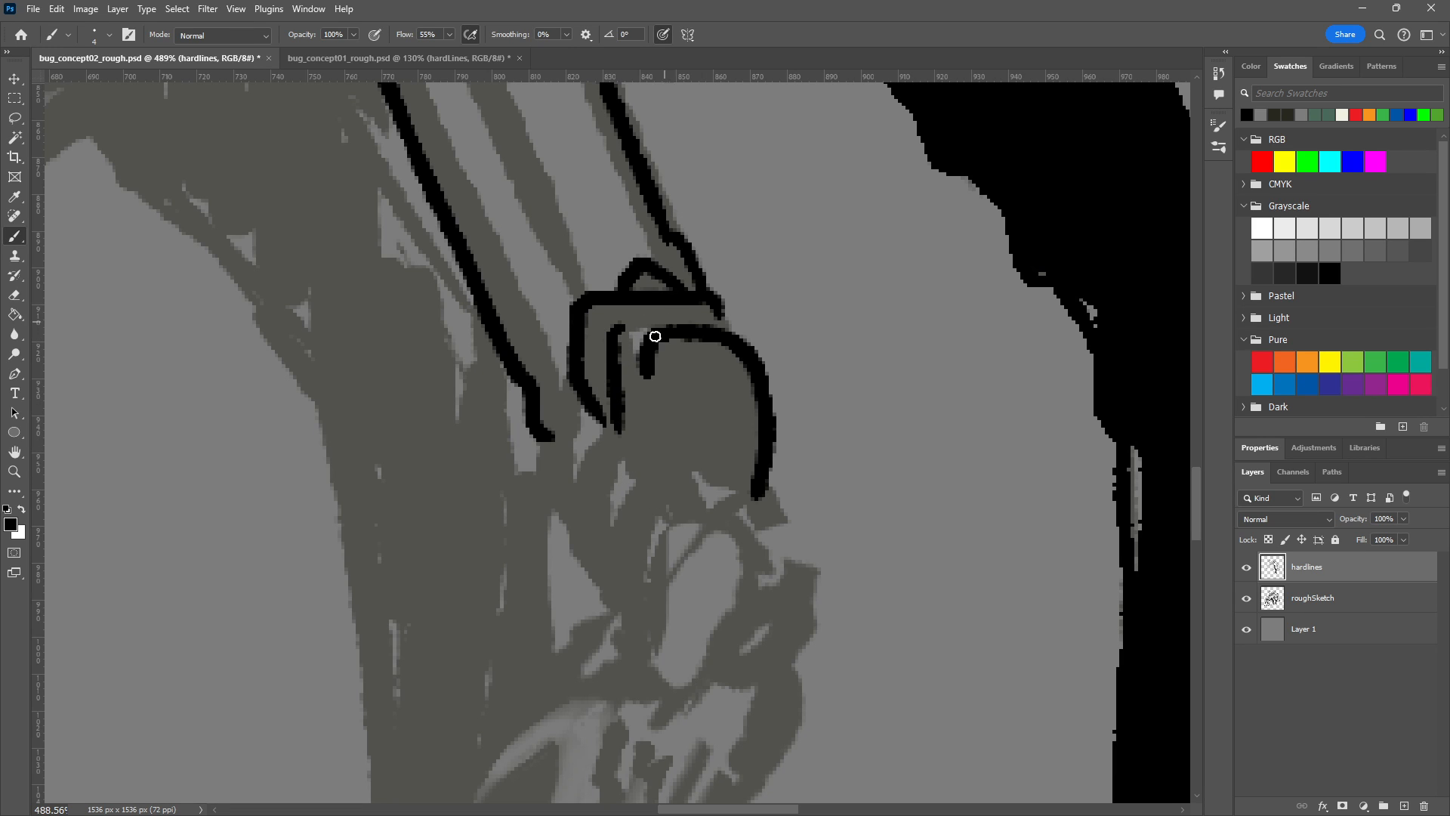
{"action": "left_click_drag", "start_coordinate": [618, 325], "coordinate": [721, 326]}
{"action": "key", "text": "ctrl+z"}
{"action": "left_click_drag", "start_coordinate": [609, 333], "coordinate": [725, 318]}
{"action": "left_click_drag", "start_coordinate": [641, 364], "coordinate": [637, 381]}
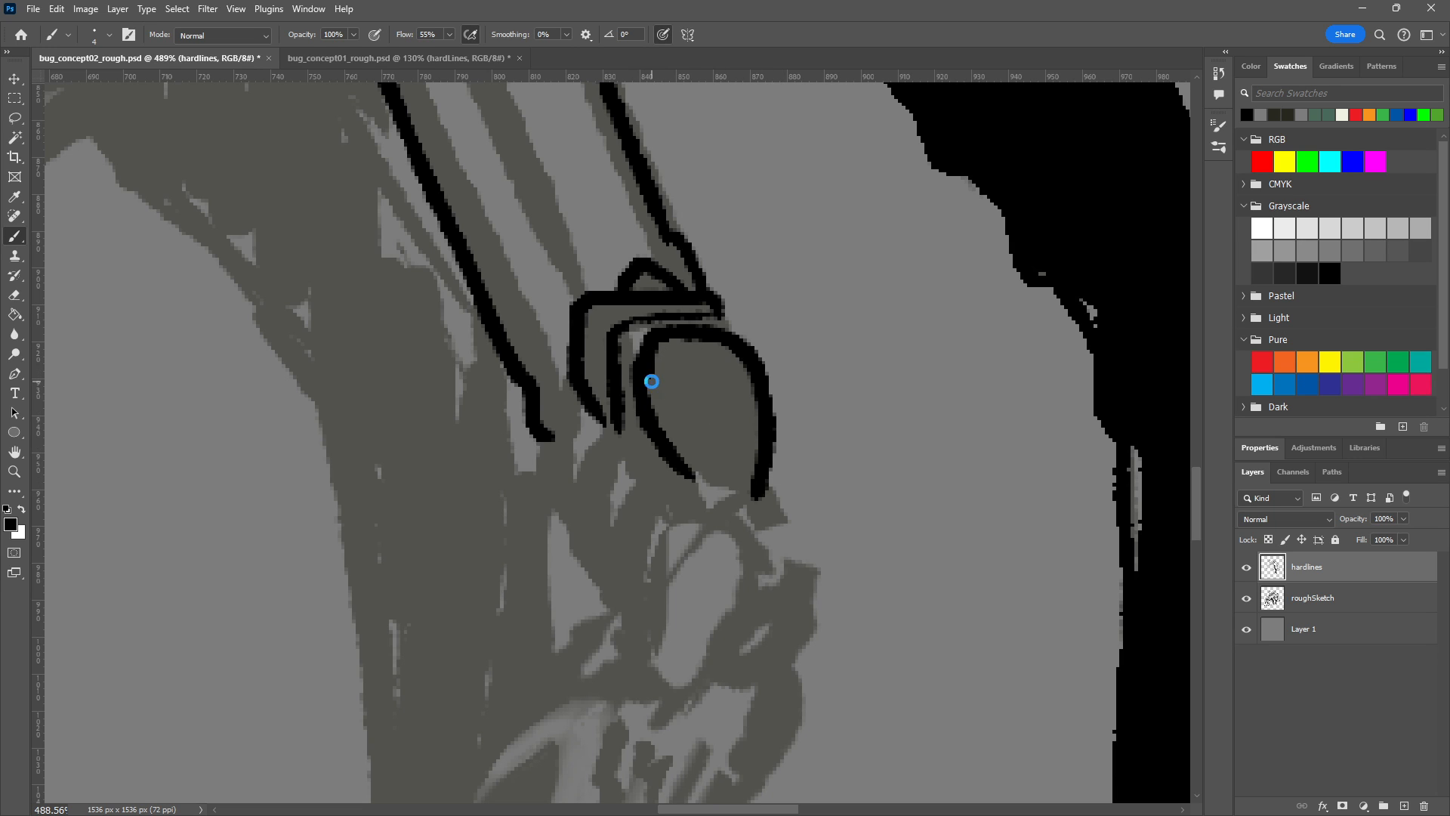
{"action": "key", "text": "ctrl+shift+s"}
{"action": "left_click", "coordinate": [672, 433]}
{"action": "key", "text": "ctrl+z"}
{"action": "left_click_drag", "start_coordinate": [640, 357], "coordinate": [646, 432]}
{"action": "key", "text": "ctrl+z"}
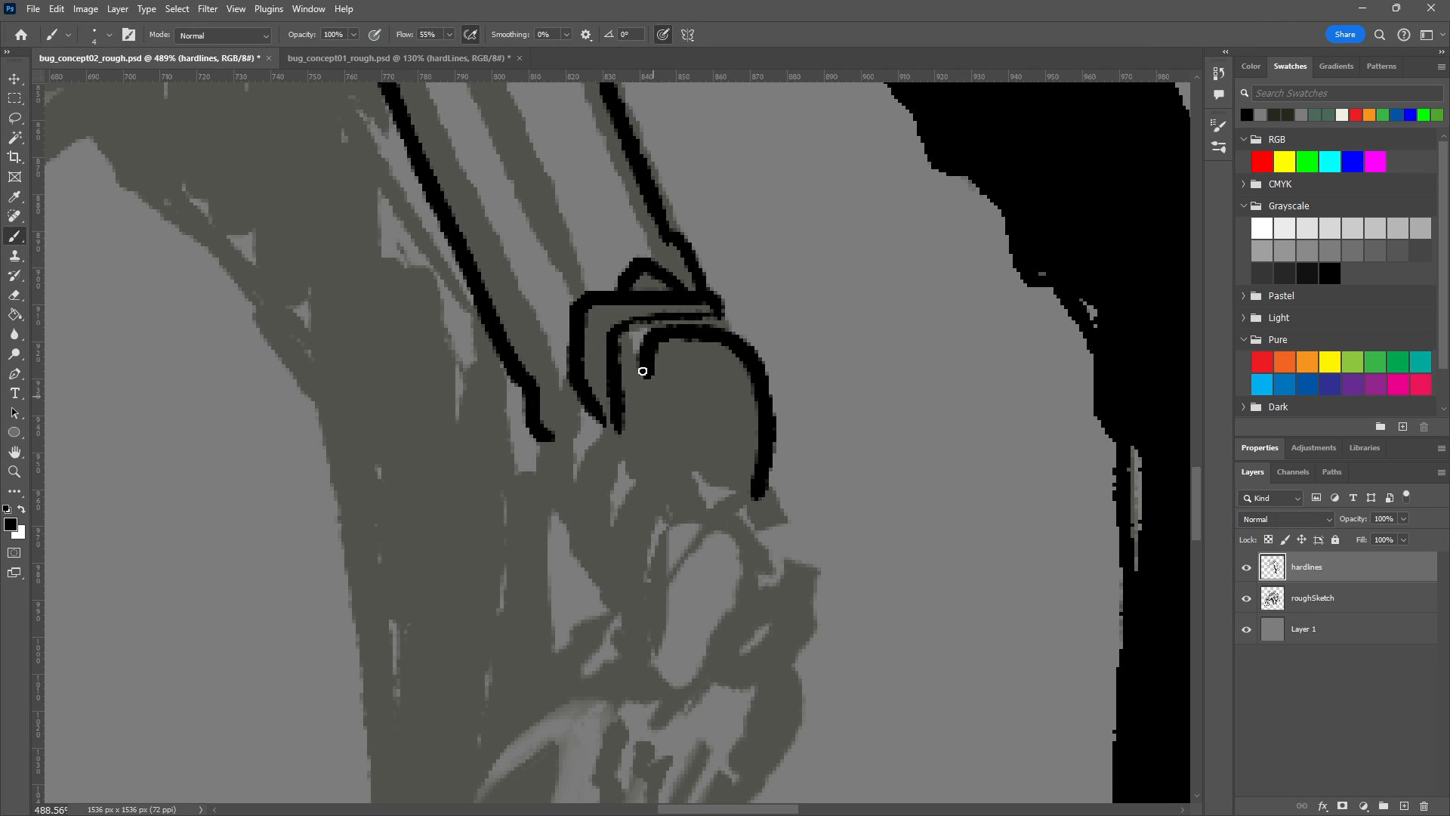
Close the kneecap outline with a thin curve along its lower and rear side.
{"action": "left_click_drag", "start_coordinate": [643, 358], "coordinate": [647, 432]}
{"action": "mouse_move", "coordinate": [766, 493]}
{"action": "left_mouse_down"}
{"action": "mouse_move", "coordinate": [712, 491]}
{"action": "mouse_move", "coordinate": [644, 417]}
{"action": "mouse_move", "coordinate": [633, 324]}
{"action": "mouse_move", "coordinate": [675, 370]}
{"action": "left_mouse_up"}
{"action": "key", "text": "ctrl+z"}
{"action": "mouse_move", "coordinate": [760, 491]}
{"action": "left_mouse_down"}
{"action": "mouse_move", "coordinate": [681, 472]}
{"action": "mouse_move", "coordinate": [634, 347]}
{"action": "left_mouse_up"}
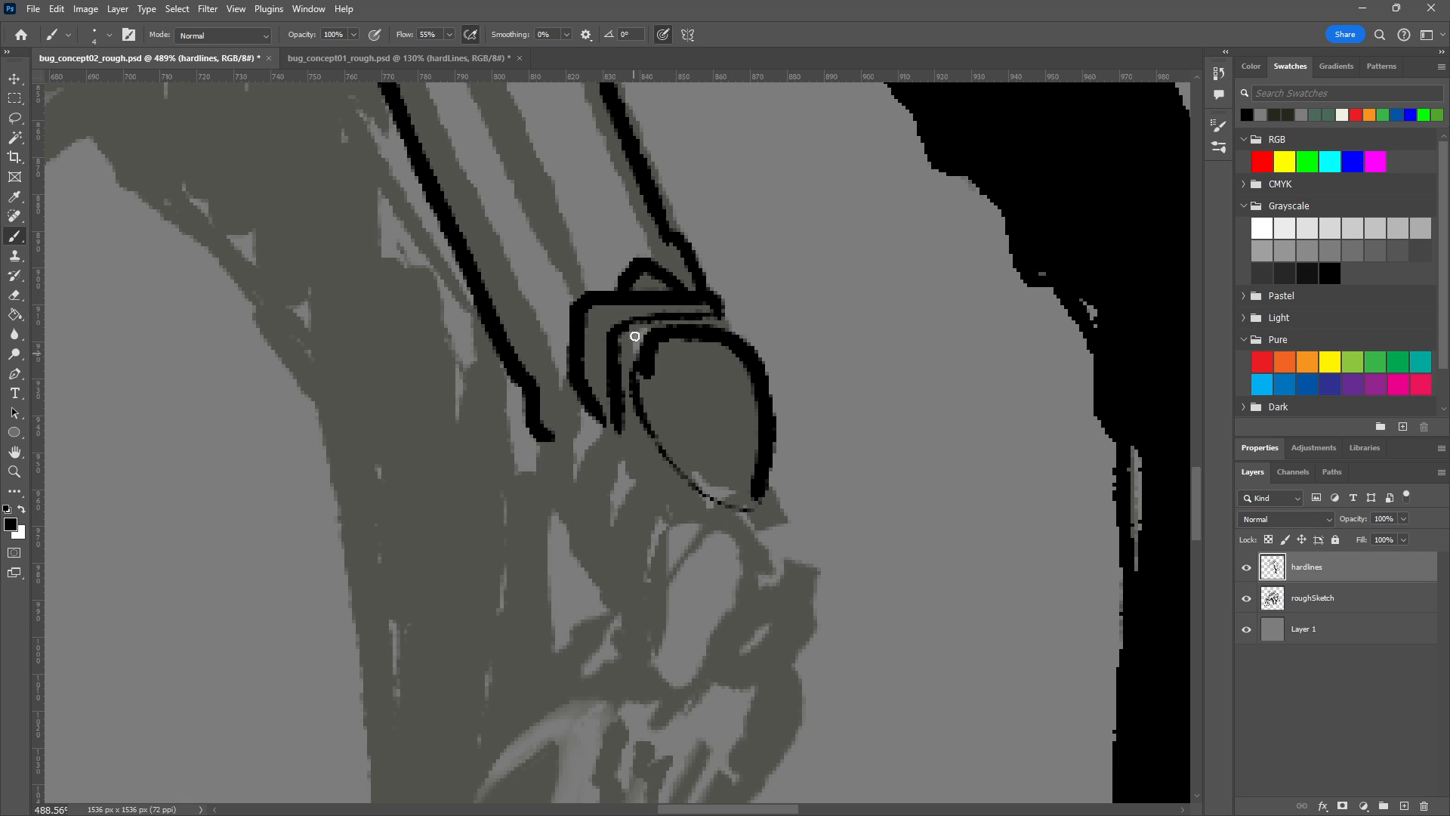
Thicken the kneecap's lower and rear outline and smooth its joins into an even oval.
{"action": "left_click_drag", "start_coordinate": [762, 494], "coordinate": [742, 513]}
{"action": "left_click_drag", "start_coordinate": [641, 411], "coordinate": [636, 387]}
{"action": "mouse_move", "coordinate": [731, 510]}
{"action": "left_mouse_down"}
{"action": "mouse_move", "coordinate": [623, 375]}
{"action": "mouse_move", "coordinate": [658, 387]}
{"action": "mouse_move", "coordinate": [644, 428]}
{"action": "mouse_move", "coordinate": [643, 414]}
{"action": "mouse_move", "coordinate": [707, 497]}
{"action": "mouse_move", "coordinate": [777, 506]}
{"action": "mouse_move", "coordinate": [692, 497]}
{"action": "left_mouse_up"}
{"action": "key", "text": "ctrl+z"}
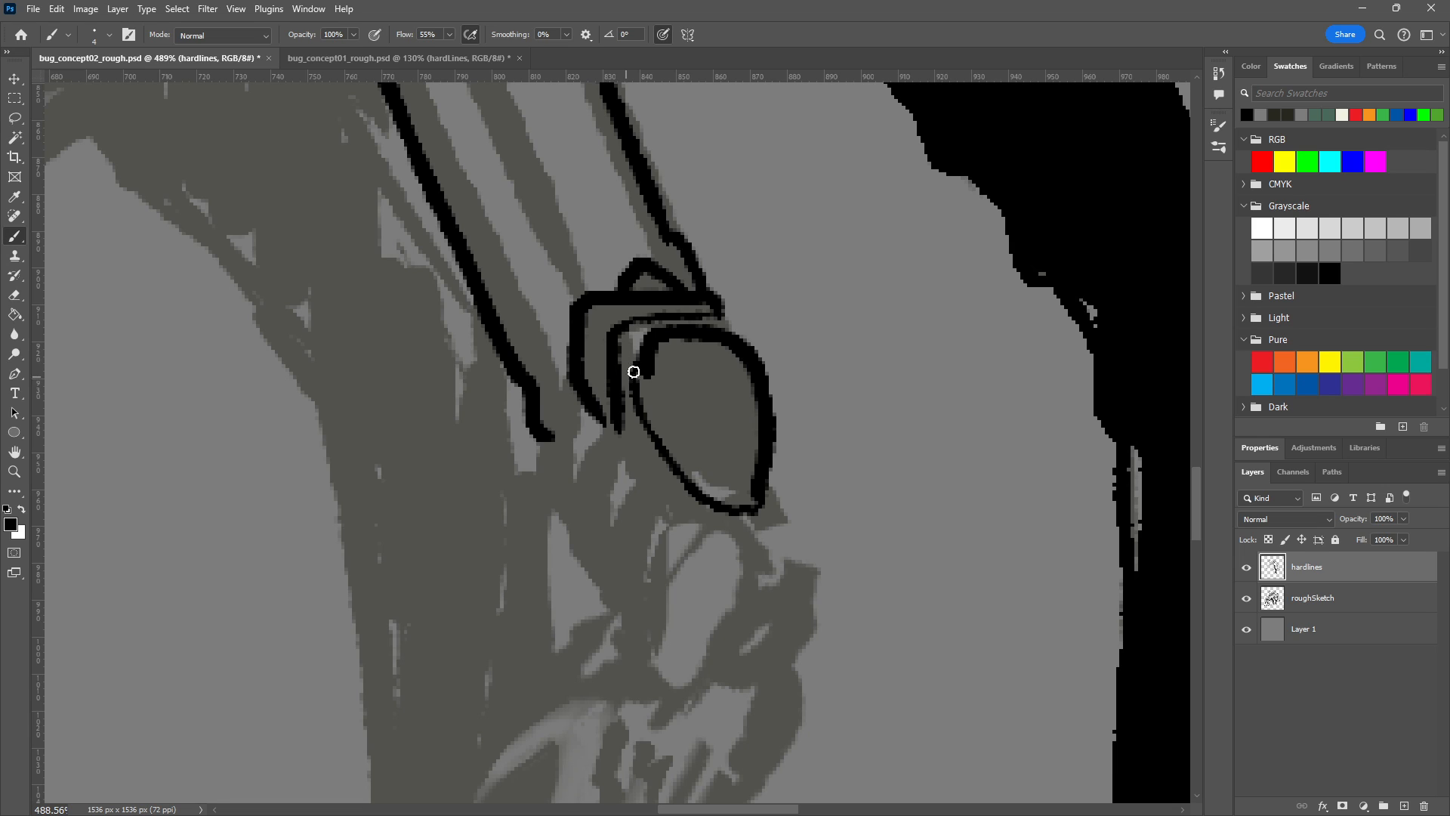
{"action": "left_click_drag", "start_coordinate": [639, 387], "coordinate": [646, 374]}
{"action": "mouse_move", "coordinate": [752, 500]}
{"action": "left_mouse_down"}
{"action": "mouse_move", "coordinate": [770, 424]}
{"action": "mouse_move", "coordinate": [751, 508]}
{"action": "left_mouse_up"}
{"action": "key", "text": "e"}
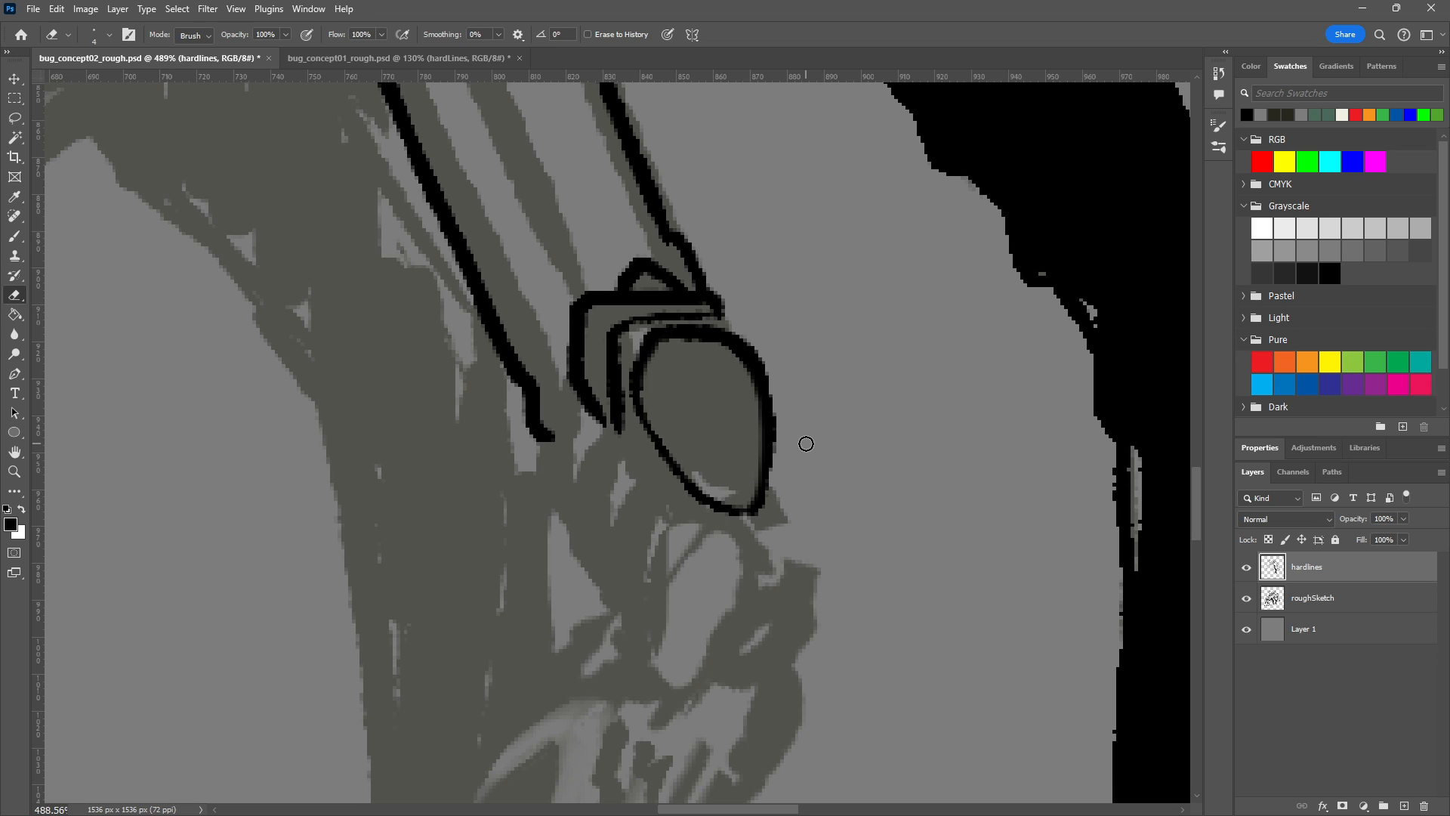
{"action": "key", "text": "b"}
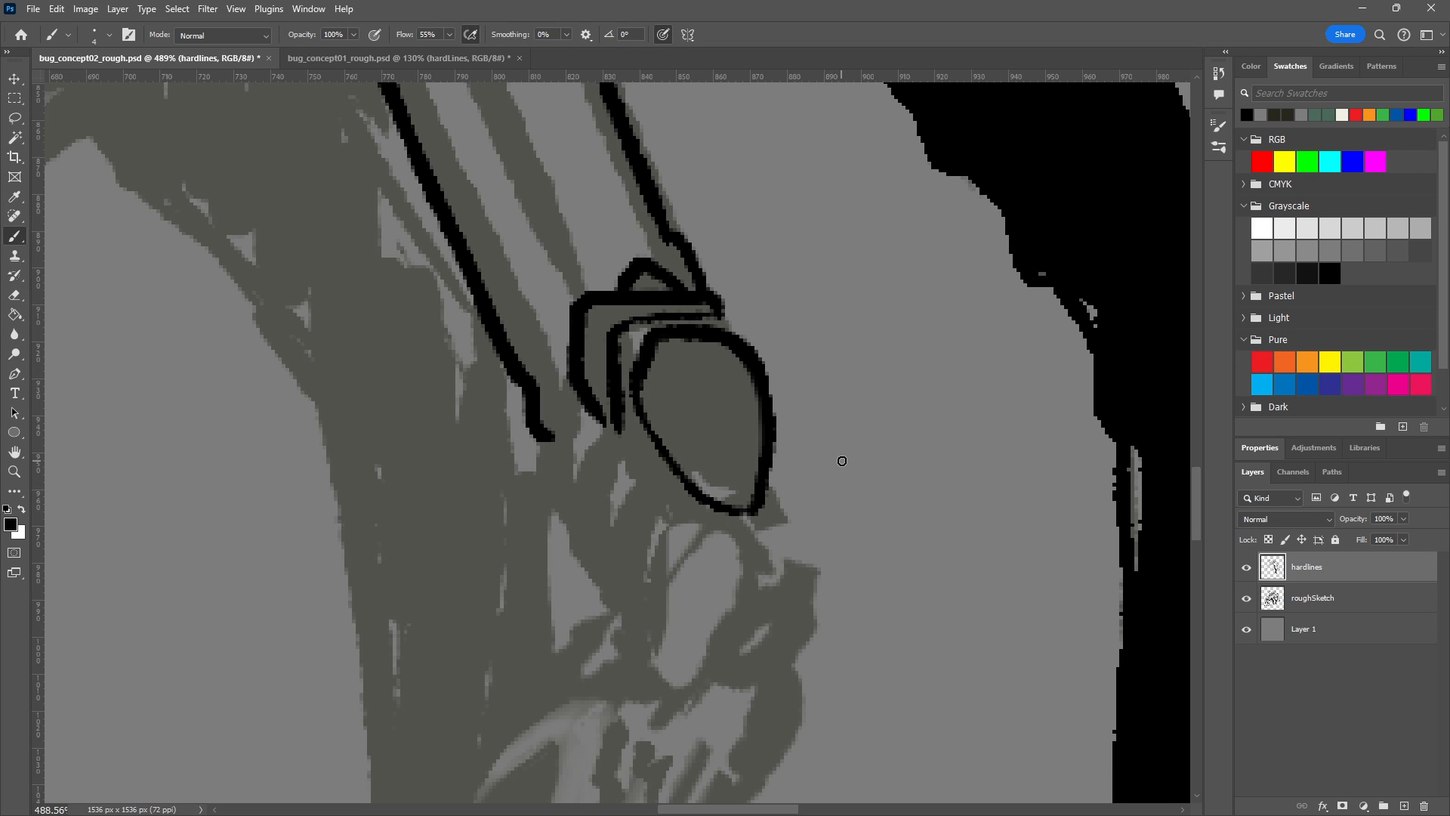
Ink three overlapping curved plates stepping down behind the kneecap, starting from the end of the upper leg's rear edge.
{"action": "scroll", "coordinate": [846, 495], "scroll_direction": "down", "scroll_amount": 7}
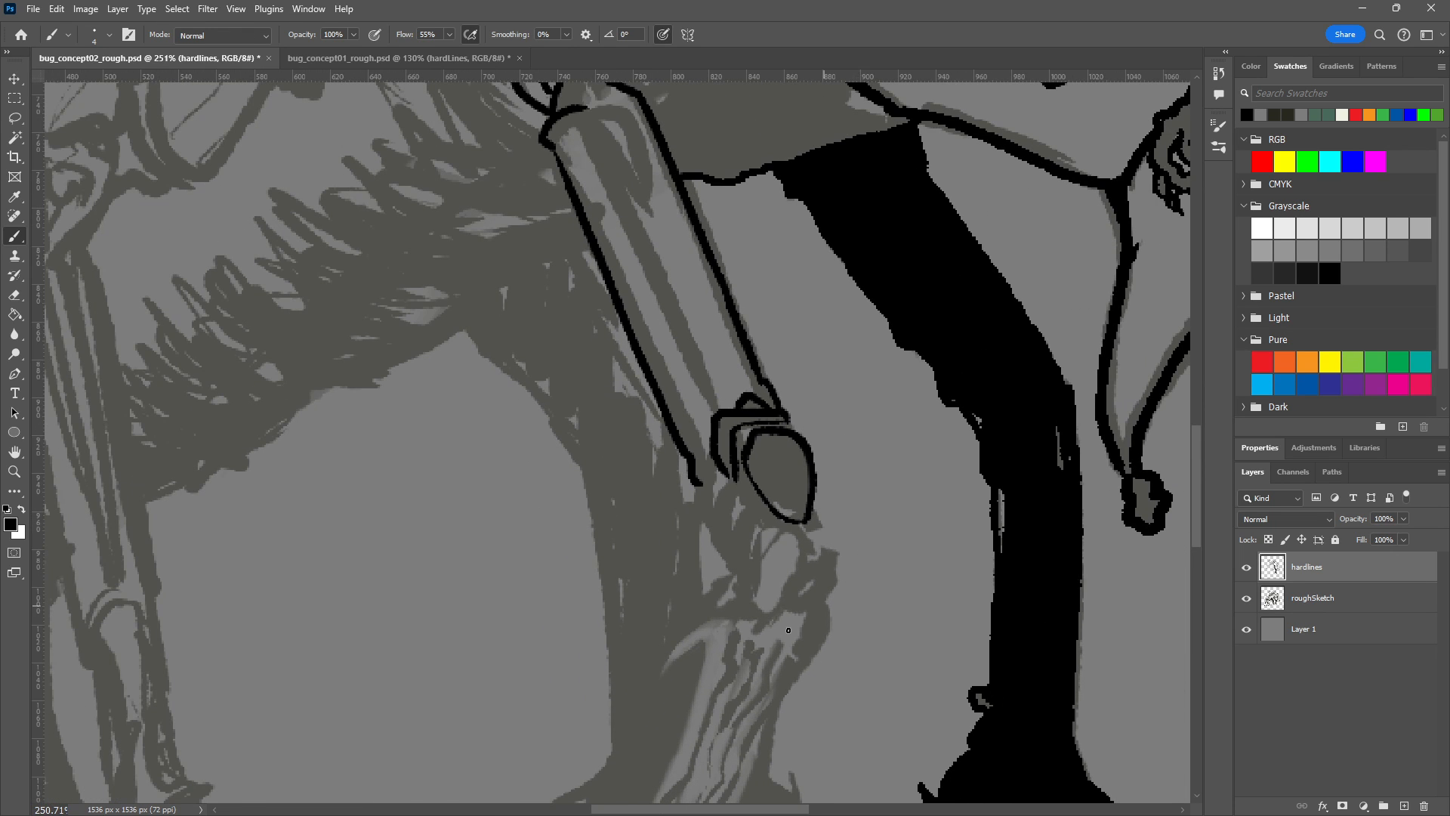
{"action": "scroll", "coordinate": [821, 622], "scroll_direction": "up", "scroll_amount": 4}
{"action": "left_click_drag", "start_coordinate": [905, 609], "coordinate": [917, 549]}
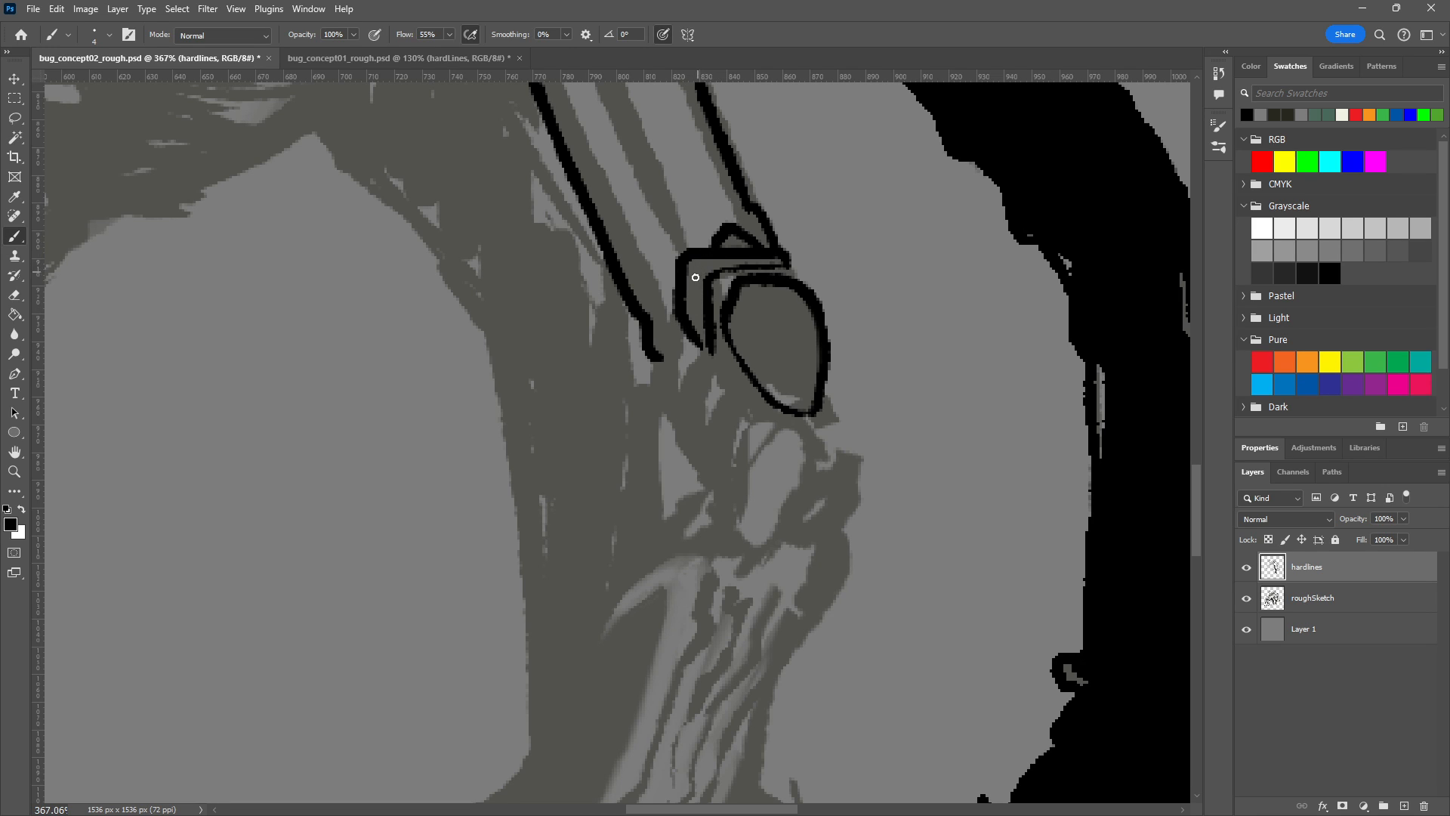
{"action": "mouse_move", "coordinate": [678, 316]}
{"action": "left_mouse_down"}
{"action": "mouse_move", "coordinate": [651, 391]}
{"action": "mouse_move", "coordinate": [682, 306]}
{"action": "left_mouse_up"}
{"action": "mouse_move", "coordinate": [662, 364]}
{"action": "left_mouse_down"}
{"action": "mouse_move", "coordinate": [655, 405]}
{"action": "mouse_move", "coordinate": [674, 423]}
{"action": "left_mouse_up"}
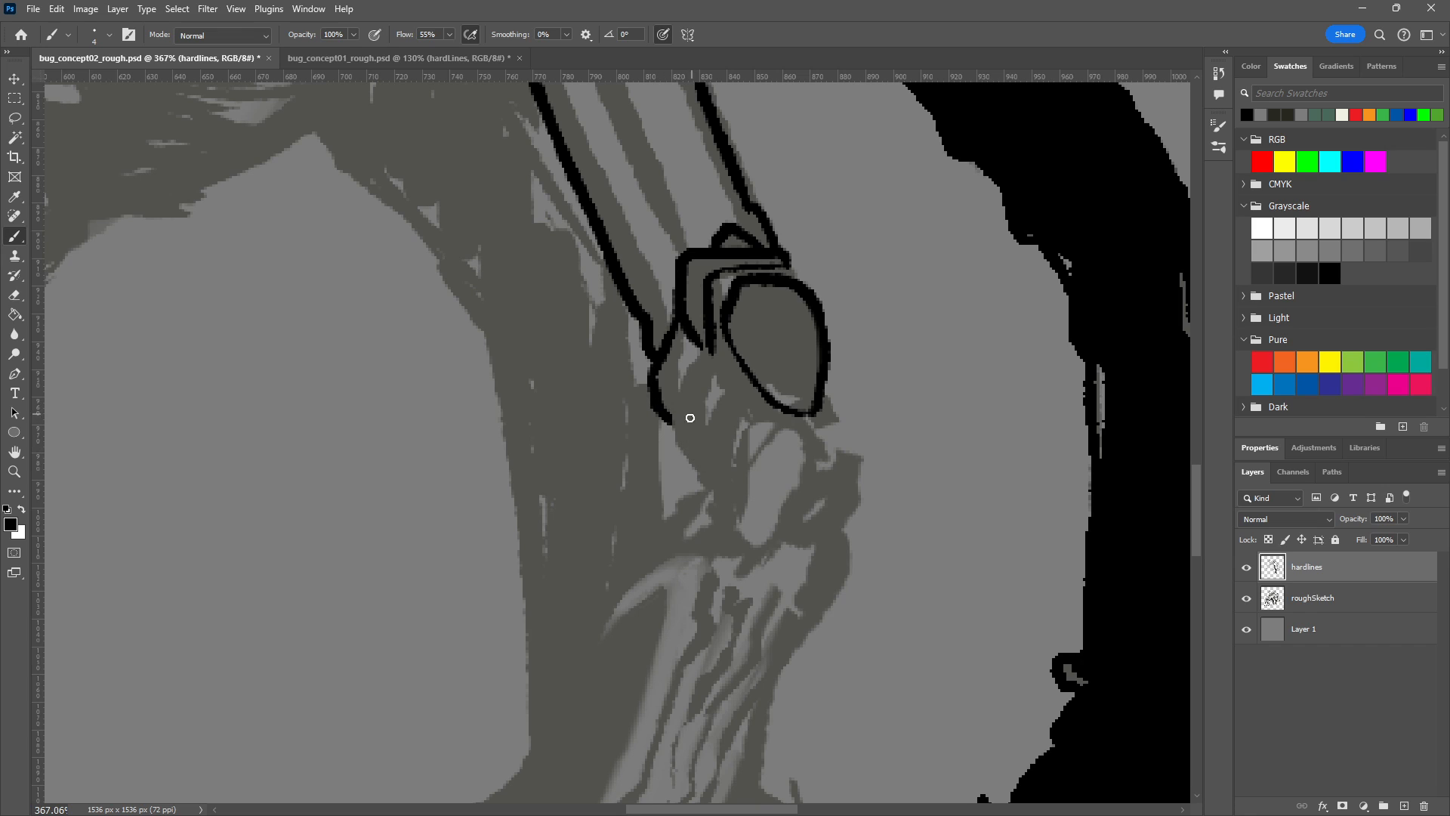
{"action": "mouse_move", "coordinate": [699, 470]}
{"action": "left_mouse_down"}
{"action": "mouse_move", "coordinate": [677, 444]}
{"action": "mouse_move", "coordinate": [672, 376]}
{"action": "mouse_move", "coordinate": [710, 346]}
{"action": "left_mouse_up"}
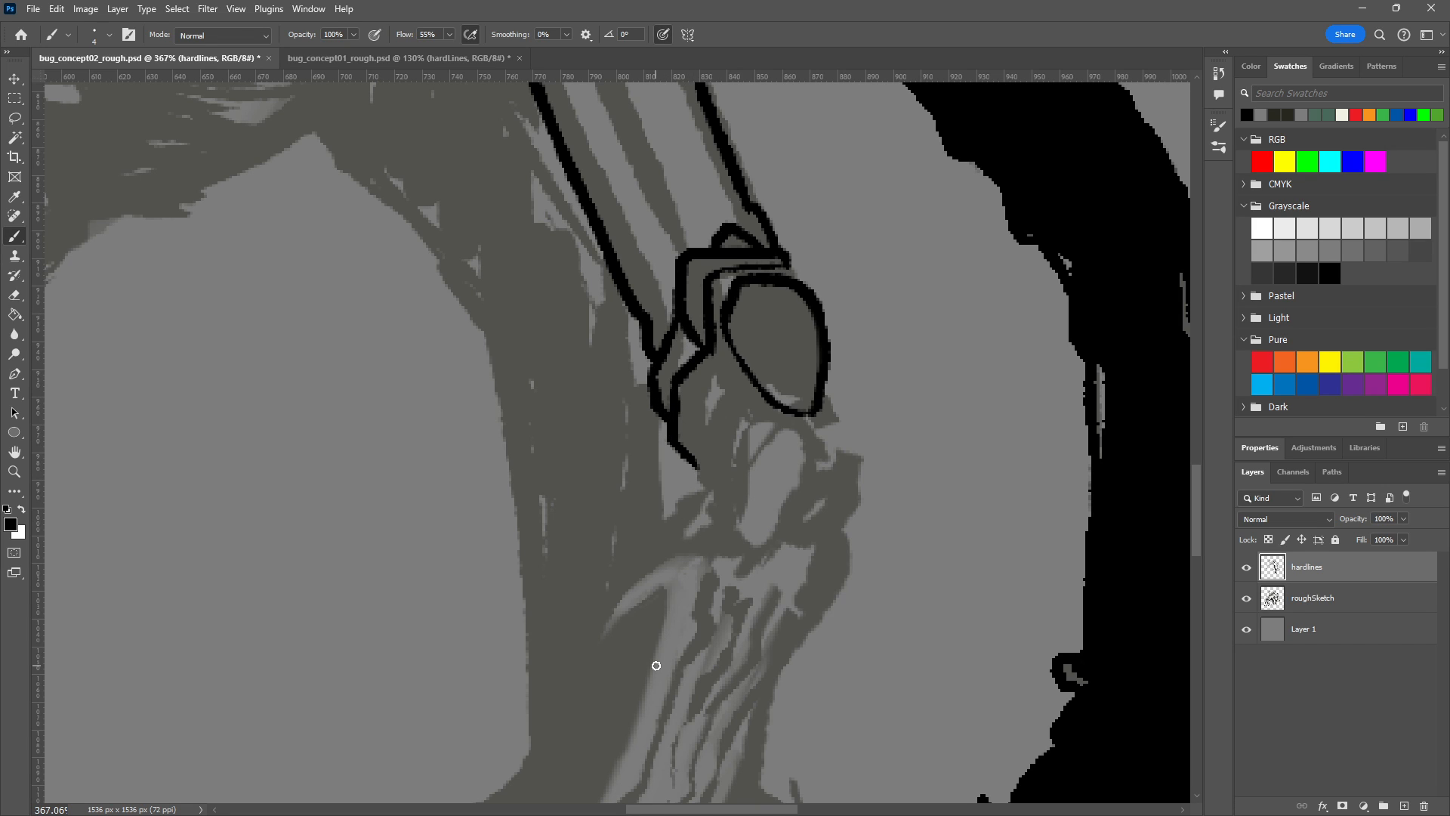
{"action": "mouse_move", "coordinate": [718, 490]}
{"action": "left_mouse_down"}
{"action": "mouse_move", "coordinate": [690, 450]}
{"action": "mouse_move", "coordinate": [733, 382]}
{"action": "left_mouse_up"}
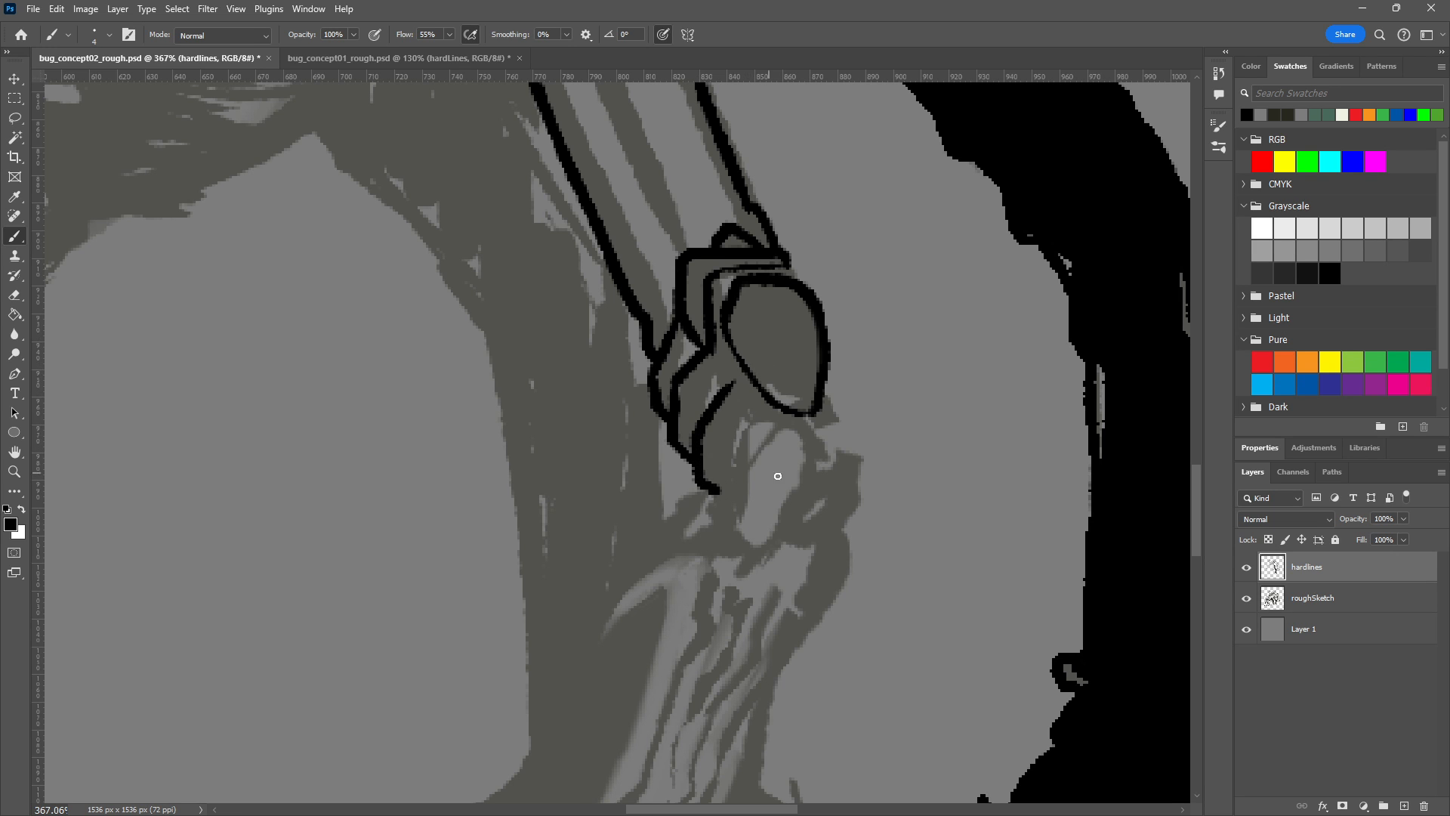
Ink the small folds and short jagged contour at the lower end of the overlapping knee plates.
{"action": "scroll", "coordinate": [775, 475], "scroll_direction": "down", "scroll_amount": 3}
{"action": "scroll", "coordinate": [716, 382], "scroll_direction": "right", "scroll_amount": 2}
{"action": "mouse_move", "coordinate": [636, 368]}
{"action": "left_mouse_down"}
{"action": "mouse_move", "coordinate": [618, 389]}
{"action": "mouse_move", "coordinate": [647, 414]}
{"action": "mouse_move", "coordinate": [633, 401]}
{"action": "mouse_move", "coordinate": [639, 317]}
{"action": "mouse_move", "coordinate": [671, 281]}
{"action": "left_mouse_up"}
{"action": "key", "text": "ctrl+z"}
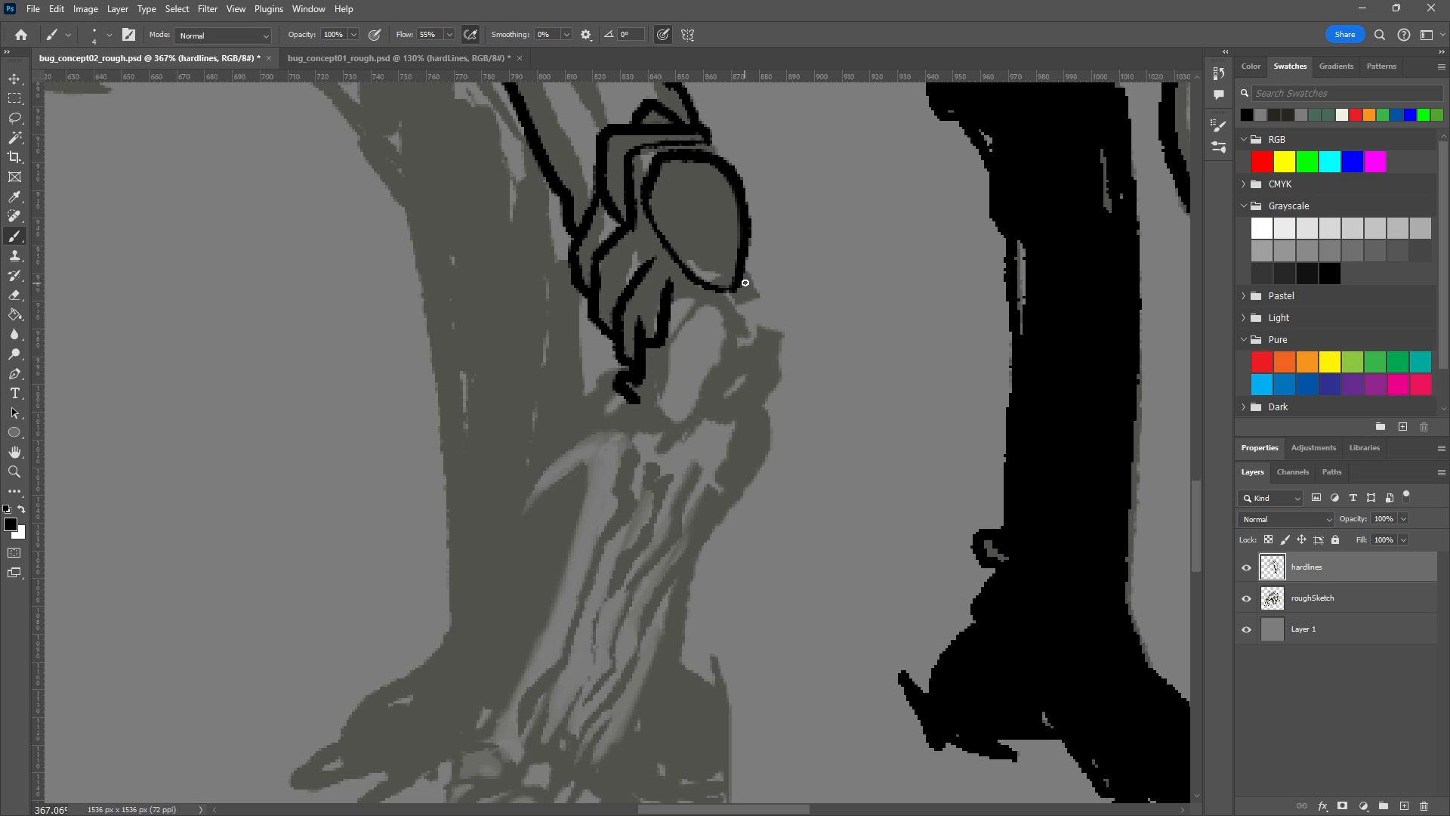
Ink the half-moon plate below the kneecap and the sides of the narrow plate behind it.
{"action": "mouse_move", "coordinate": [743, 270]}
{"action": "left_mouse_down"}
{"action": "mouse_move", "coordinate": [748, 300]}
{"action": "mouse_move", "coordinate": [732, 298]}
{"action": "mouse_move", "coordinate": [735, 269]}
{"action": "mouse_move", "coordinate": [729, 304]}
{"action": "mouse_move", "coordinate": [758, 349]}
{"action": "mouse_move", "coordinate": [777, 311]}
{"action": "mouse_move", "coordinate": [768, 329]}
{"action": "mouse_move", "coordinate": [785, 343]}
{"action": "mouse_move", "coordinate": [785, 367]}
{"action": "mouse_move", "coordinate": [781, 333]}
{"action": "mouse_move", "coordinate": [780, 385]}
{"action": "mouse_move", "coordinate": [748, 424]}
{"action": "left_mouse_up"}
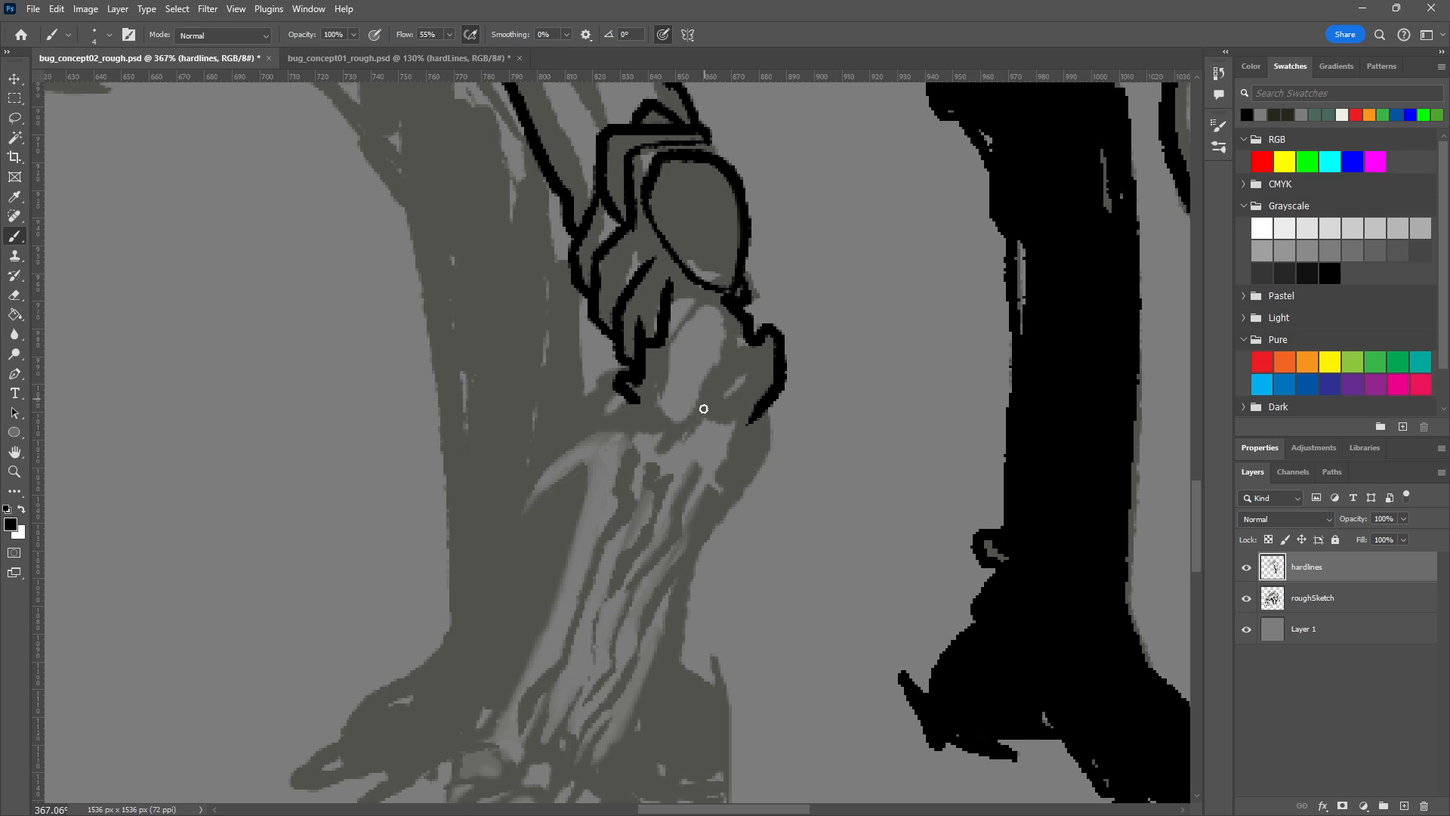
{"action": "mouse_move", "coordinate": [759, 339]}
{"action": "left_mouse_down"}
{"action": "mouse_move", "coordinate": [693, 415]}
{"action": "mouse_move", "coordinate": [750, 425]}
{"action": "left_mouse_up"}
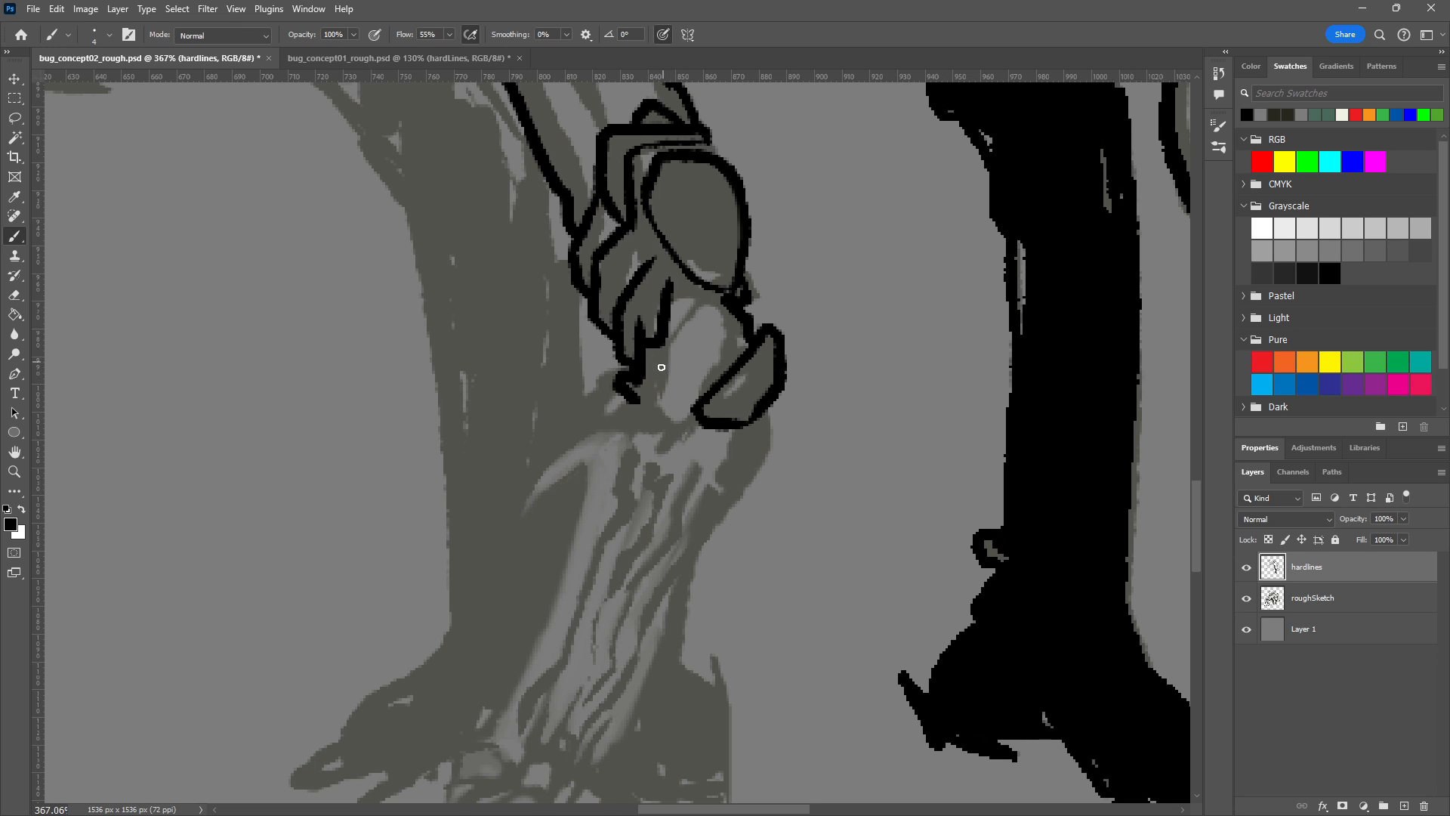
{"action": "mouse_move", "coordinate": [650, 399]}
{"action": "left_mouse_down"}
{"action": "mouse_move", "coordinate": [680, 437]}
{"action": "mouse_move", "coordinate": [670, 422]}
{"action": "mouse_move", "coordinate": [723, 360]}
{"action": "mouse_move", "coordinate": [716, 304]}
{"action": "mouse_move", "coordinate": [678, 325]}
{"action": "mouse_move", "coordinate": [646, 414]}
{"action": "left_mouse_up"}
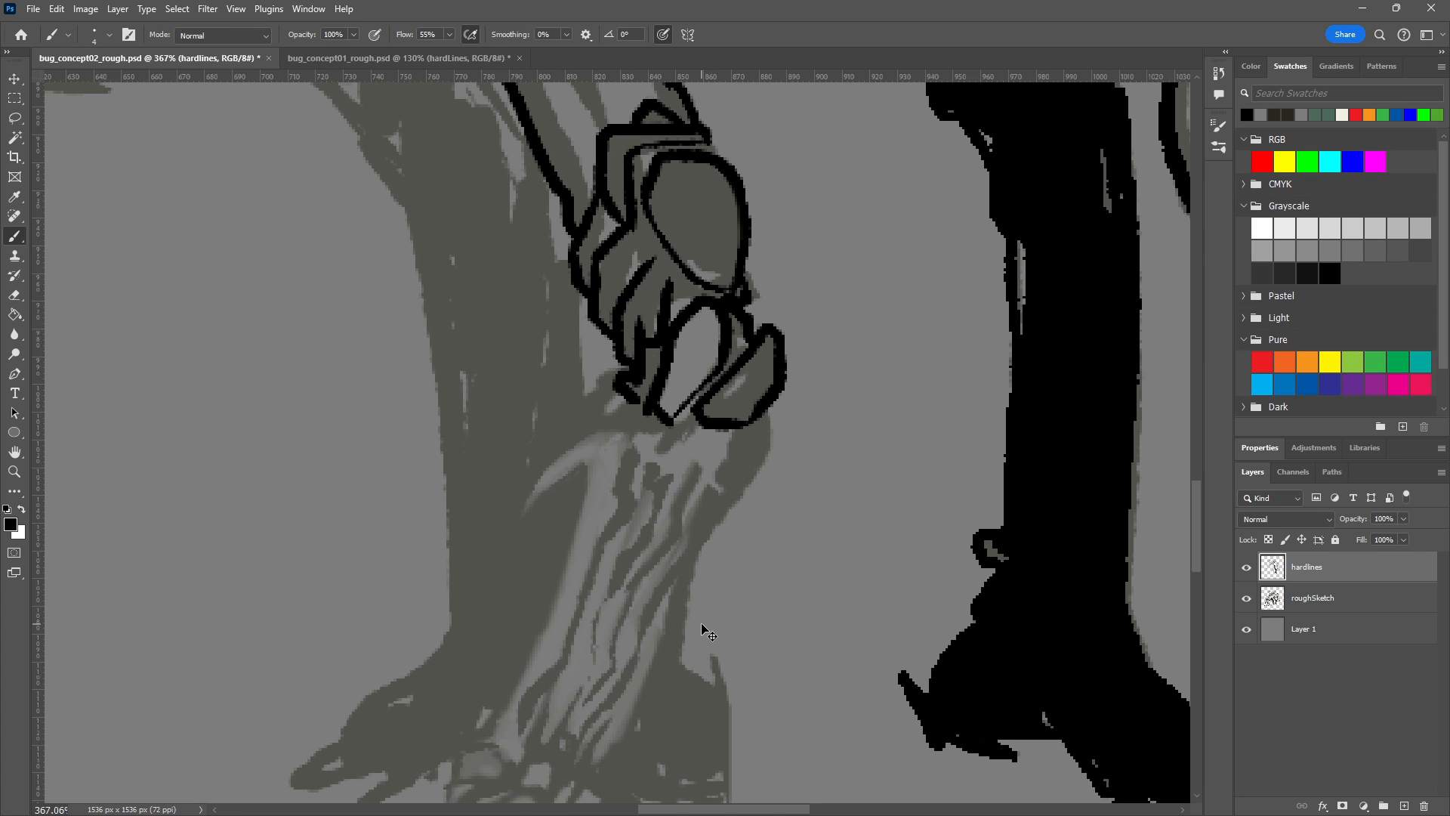
{"action": "key", "text": "ctrl+z"}
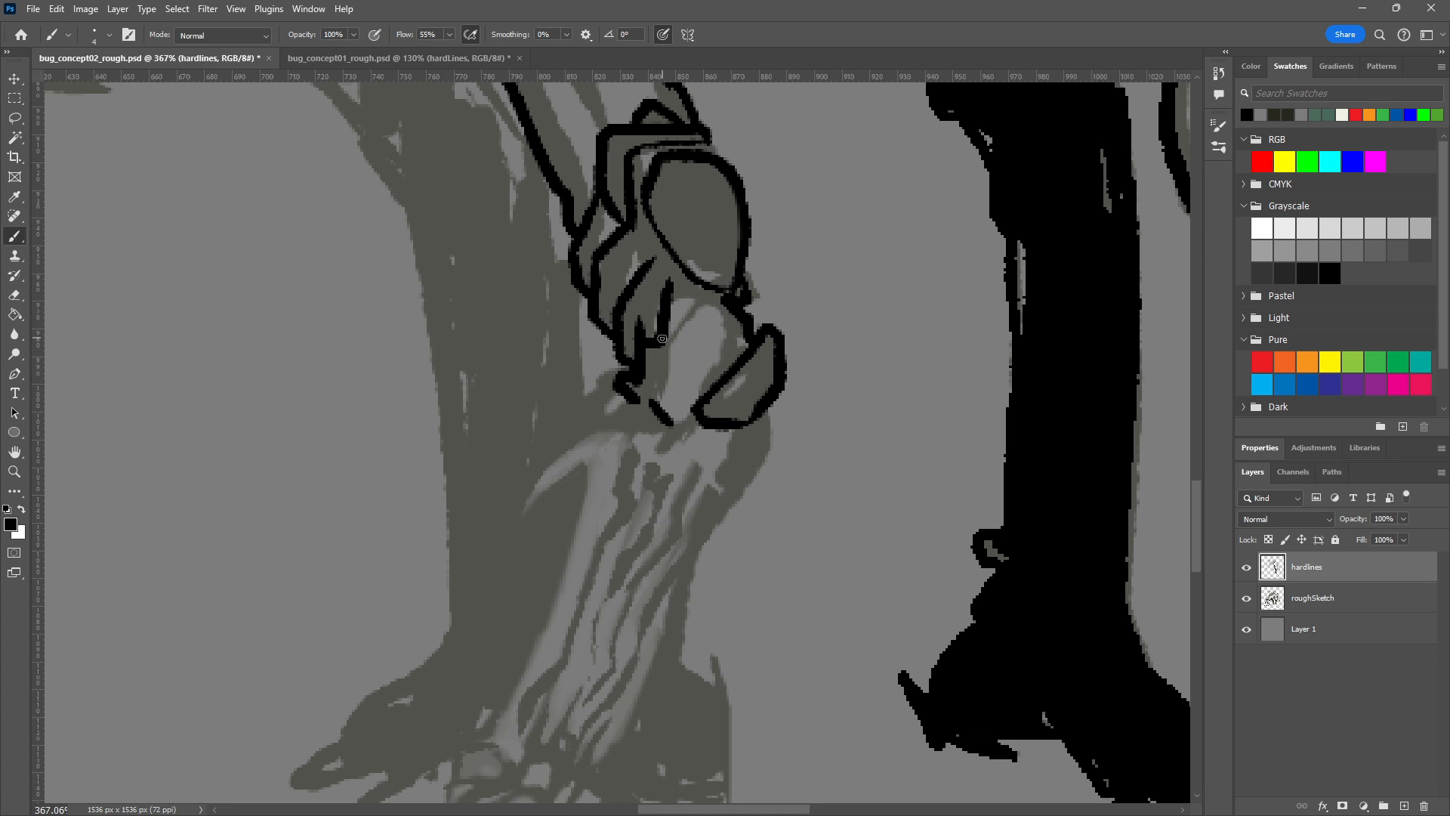
{"action": "left_click_drag", "start_coordinate": [661, 337], "coordinate": [659, 406]}
{"action": "left_click_drag", "start_coordinate": [730, 306], "coordinate": [732, 370]}
{"action": "left_click_drag", "start_coordinate": [706, 527], "coordinate": [904, 366]}
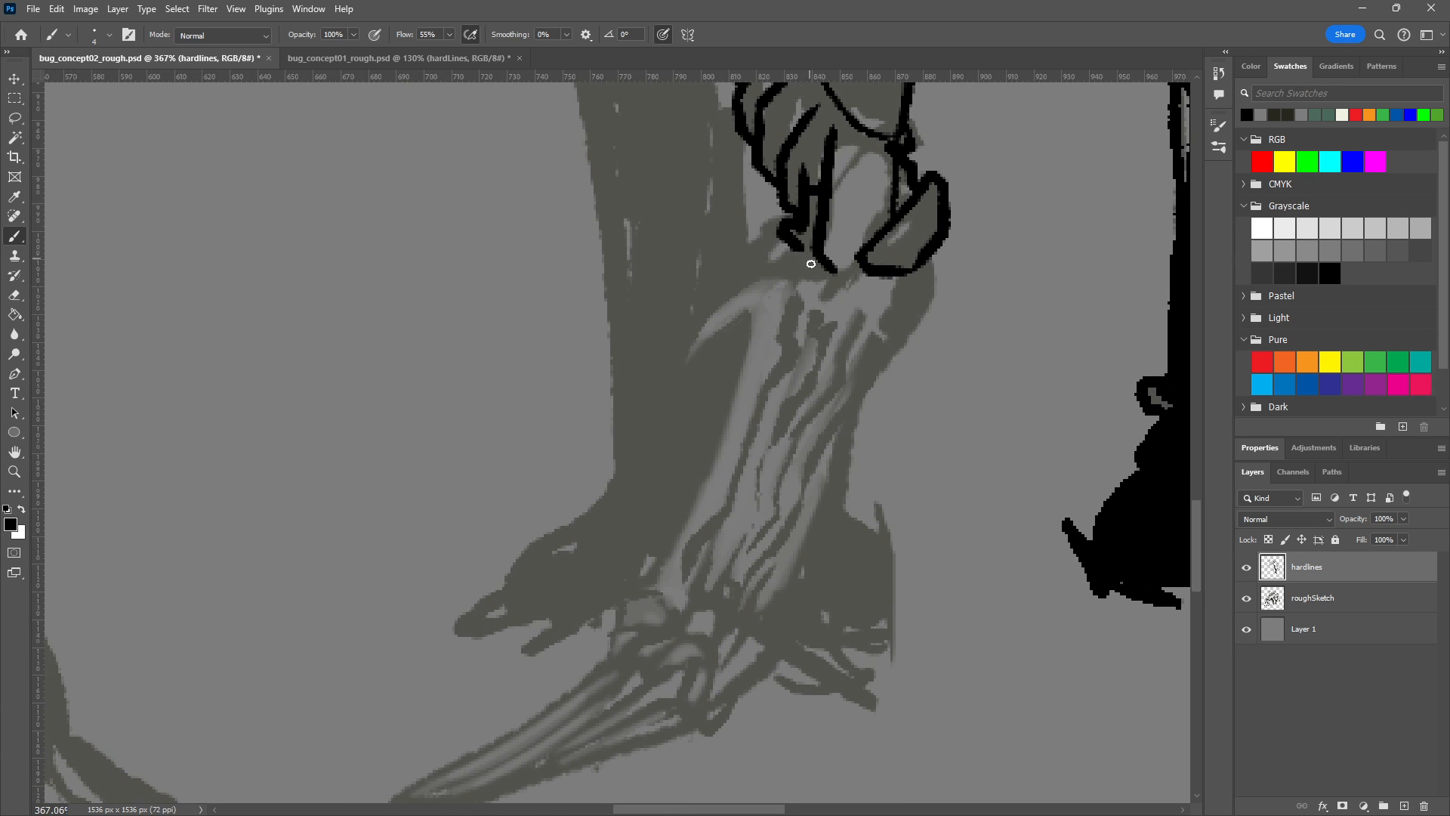
{"action": "mouse_move", "coordinate": [799, 247]}
{"action": "left_mouse_down"}
{"action": "mouse_move", "coordinate": [790, 280]}
{"action": "mouse_move", "coordinate": [780, 272]}
{"action": "mouse_move", "coordinate": [677, 369]}
{"action": "left_mouse_up"}
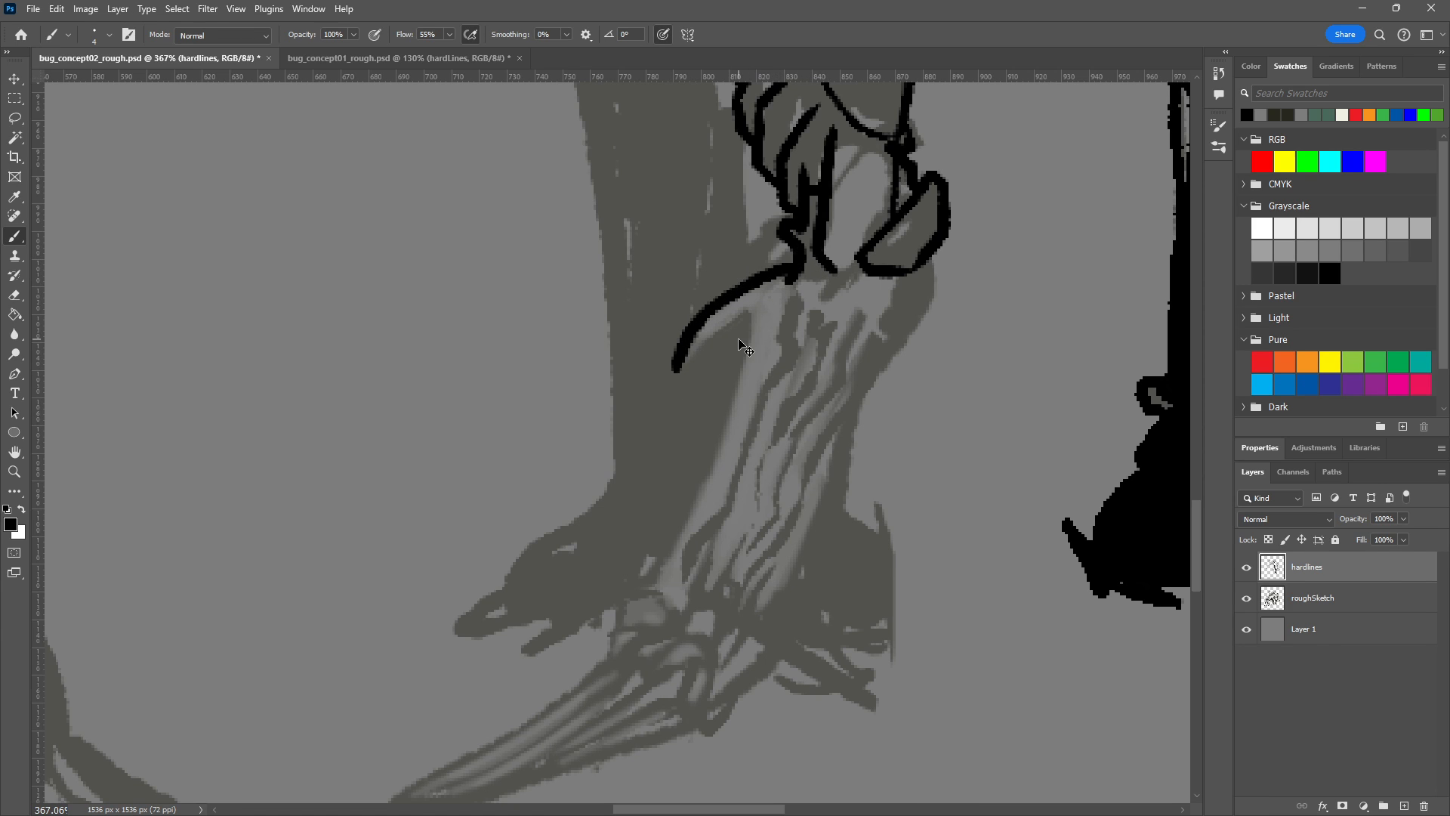
{"action": "key", "text": "ctrl+z"}
Ink the hooked spur at the top rear of the lower leg and the rear edge running down to the ankle.
{"action": "scroll", "coordinate": [738, 340], "scroll_direction": "down", "scroll_amount": 8}
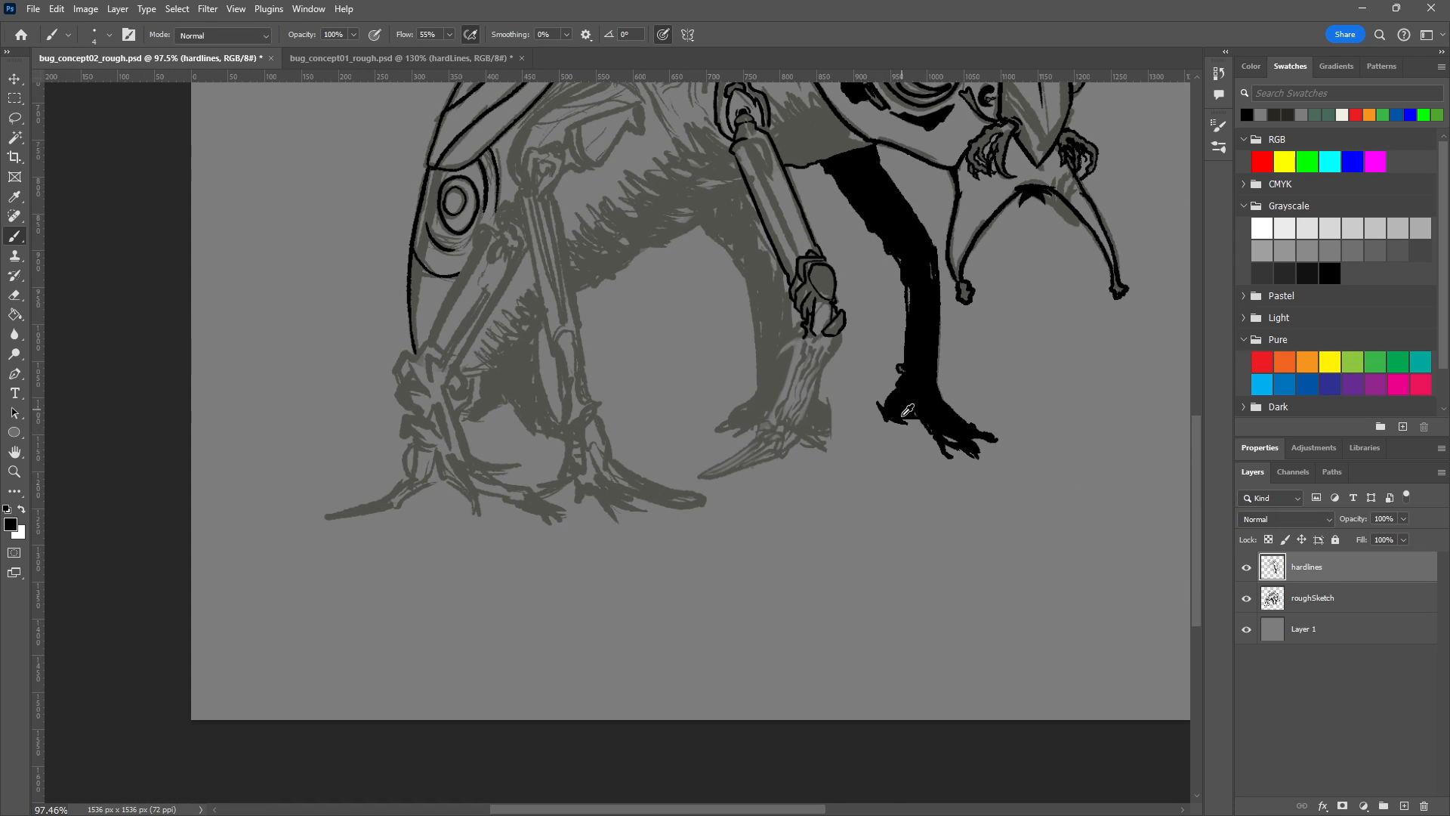
{"action": "scroll", "coordinate": [838, 390], "scroll_direction": "up", "scroll_amount": 6}
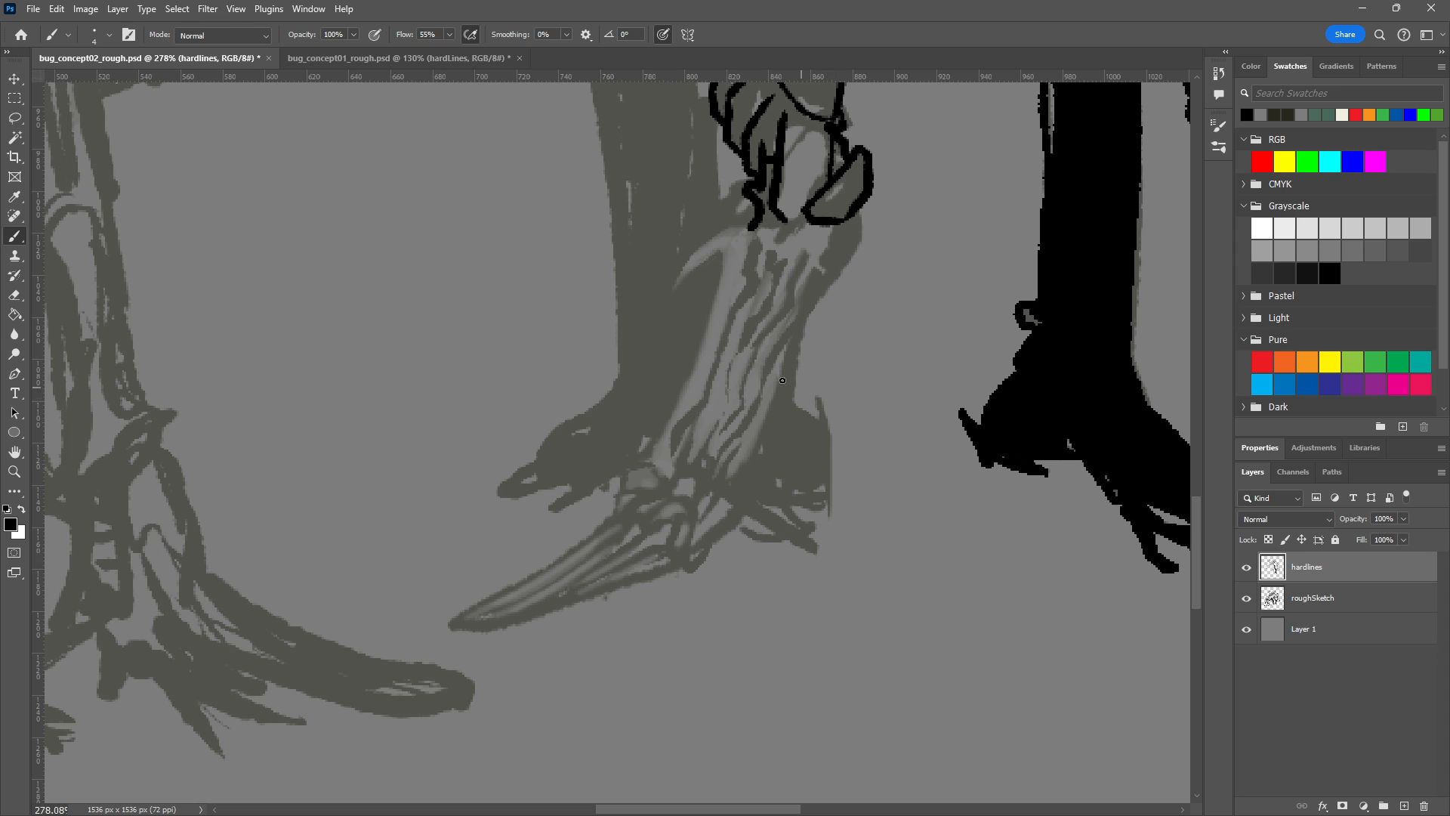
{"action": "scroll", "coordinate": [743, 280], "scroll_direction": "up", "scroll_amount": 2}
{"action": "scroll", "coordinate": [831, 324], "scroll_direction": "up", "scroll_amount": 2}
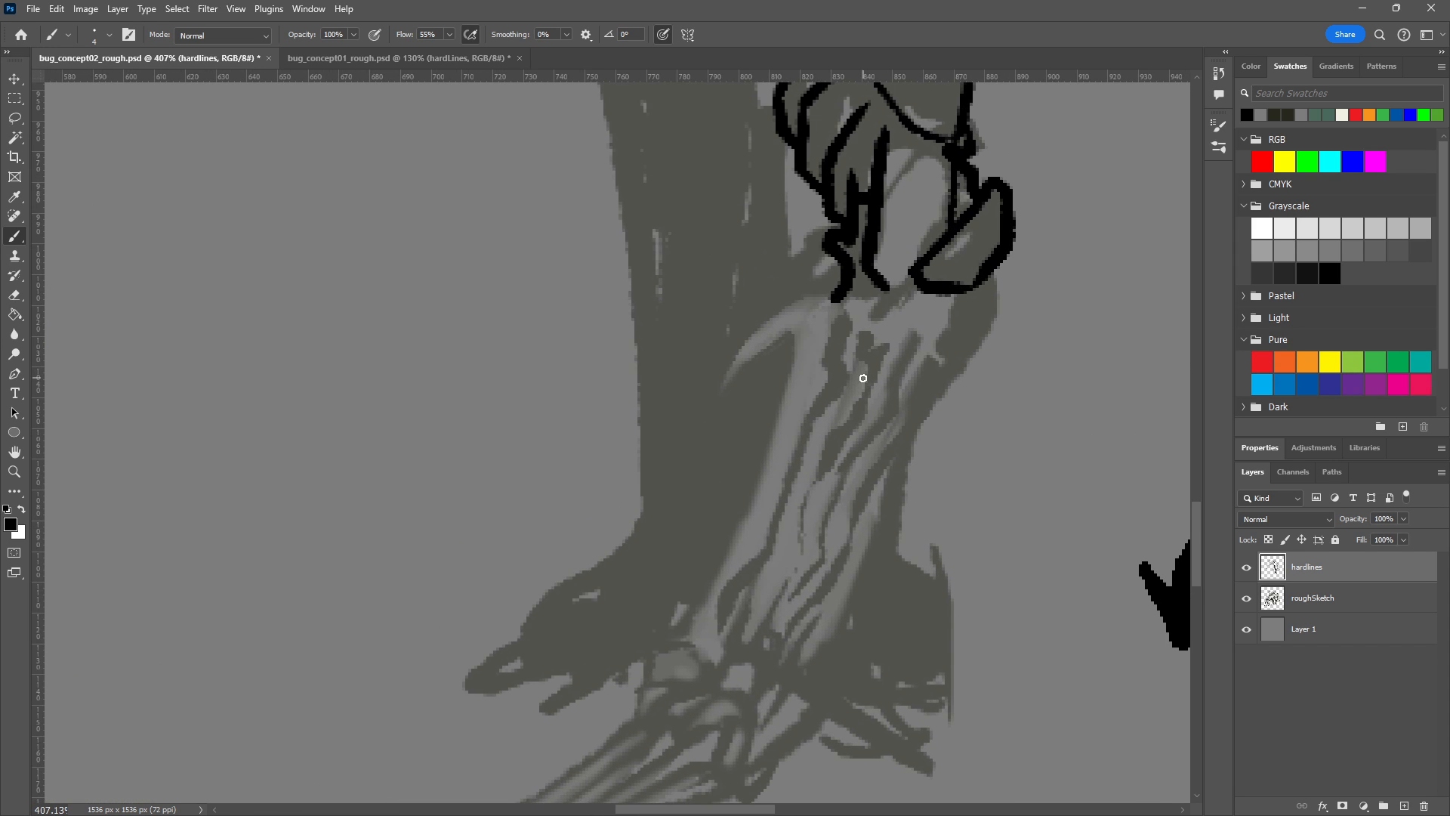
{"action": "mouse_move", "coordinate": [721, 385]}
{"action": "left_mouse_down"}
{"action": "mouse_move", "coordinate": [727, 345]}
{"action": "mouse_move", "coordinate": [842, 294]}
{"action": "mouse_move", "coordinate": [786, 297]}
{"action": "mouse_move", "coordinate": [725, 358]}
{"action": "left_mouse_up"}
{"action": "key", "text": "ctrl+z"}
{"action": "key", "text": "ctrl+z"}
{"action": "mouse_move", "coordinate": [835, 294]}
{"action": "left_mouse_down"}
{"action": "mouse_move", "coordinate": [724, 383]}
{"action": "mouse_move", "coordinate": [710, 424]}
{"action": "left_mouse_up"}
{"action": "key", "text": "ctrl+z"}
{"action": "mouse_move", "coordinate": [725, 381]}
{"action": "left_mouse_down"}
{"action": "mouse_move", "coordinate": [723, 405]}
{"action": "mouse_move", "coordinate": [801, 327]}
{"action": "mouse_move", "coordinate": [751, 550]}
{"action": "left_mouse_up"}
{"action": "key", "text": "ctrl+z"}
{"action": "mouse_move", "coordinate": [800, 340]}
{"action": "left_mouse_down"}
{"action": "mouse_move", "coordinate": [748, 527]}
{"action": "mouse_move", "coordinate": [676, 644]}
{"action": "left_mouse_up"}
Ink the rounded ankle knob and the wedge-shaped plate beneath it at the base of the lower leg.
{"action": "mouse_move", "coordinate": [811, 545]}
{"action": "left_mouse_down"}
{"action": "mouse_move", "coordinate": [654, 500]}
{"action": "mouse_move", "coordinate": [634, 342]}
{"action": "left_mouse_up"}
{"action": "mouse_move", "coordinate": [471, 481]}
{"action": "left_mouse_down"}
{"action": "mouse_move", "coordinate": [478, 451]}
{"action": "mouse_move", "coordinate": [505, 447]}
{"action": "mouse_move", "coordinate": [531, 479]}
{"action": "mouse_move", "coordinate": [463, 492]}
{"action": "mouse_move", "coordinate": [457, 533]}
{"action": "mouse_move", "coordinate": [538, 492]}
{"action": "left_mouse_up"}
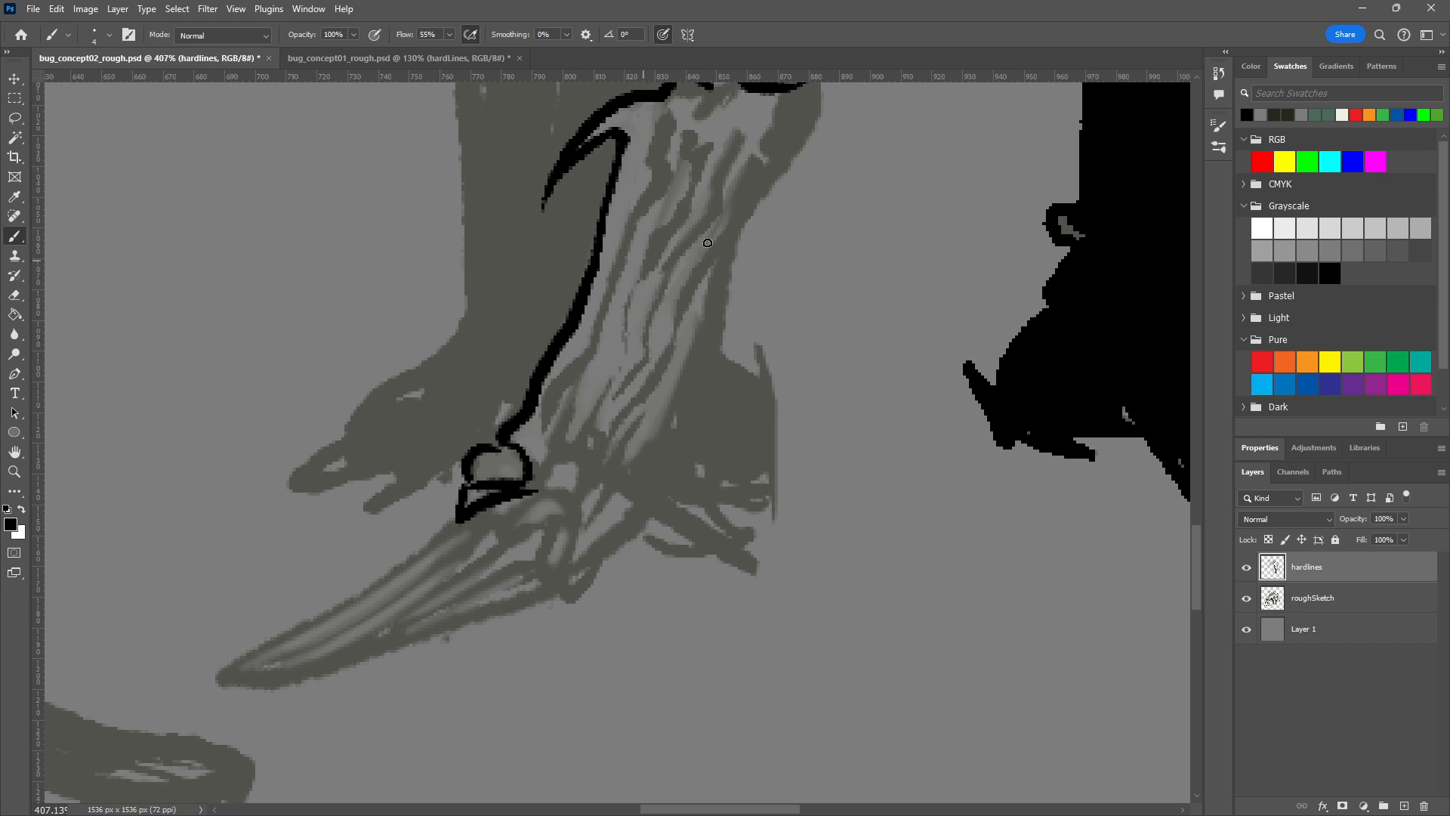
{"action": "mouse_move", "coordinate": [832, 243]}
{"action": "left_mouse_down"}
{"action": "mouse_move", "coordinate": [826, 469]}
{"action": "mouse_move", "coordinate": [851, 331]}
{"action": "left_mouse_up"}
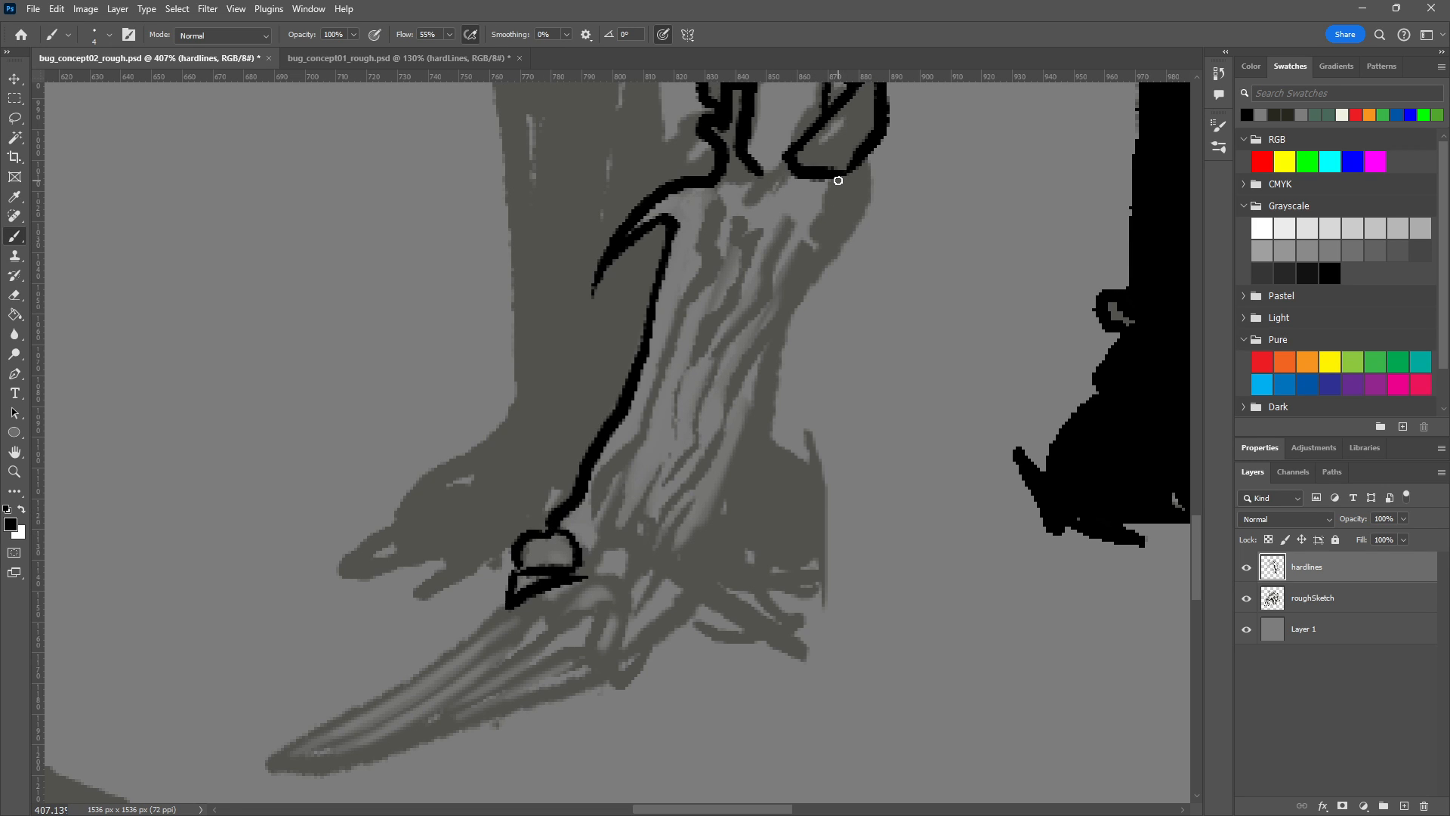
Ink the front edge of the lower leg down to the heel and the underside of the pointed foot to its tip.
{"action": "left_click_drag", "start_coordinate": [838, 179], "coordinate": [771, 333]}
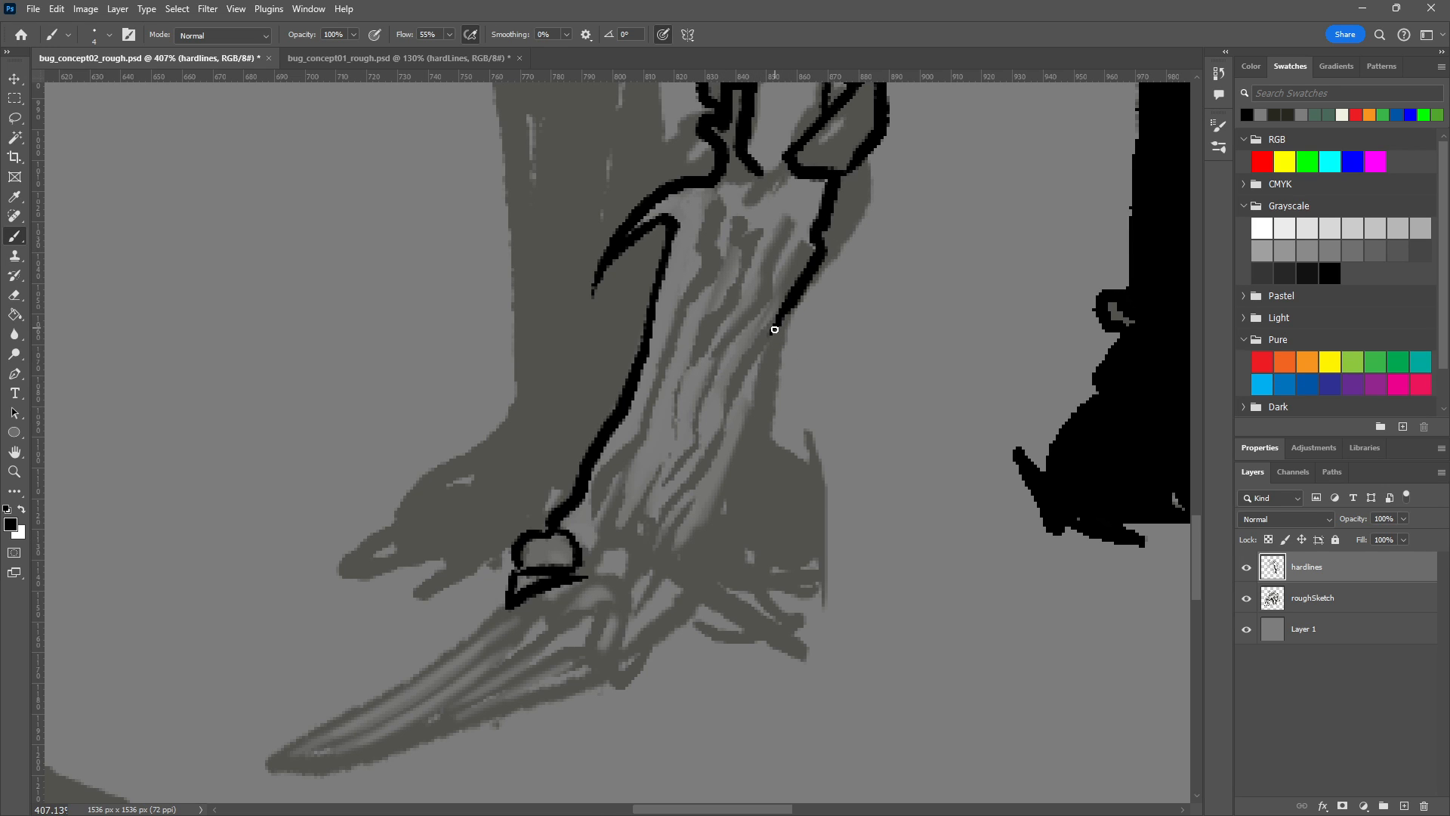
{"action": "mouse_move", "coordinate": [771, 331]}
{"action": "left_mouse_down"}
{"action": "mouse_move", "coordinate": [752, 424]}
{"action": "mouse_move", "coordinate": [656, 581]}
{"action": "left_mouse_up"}
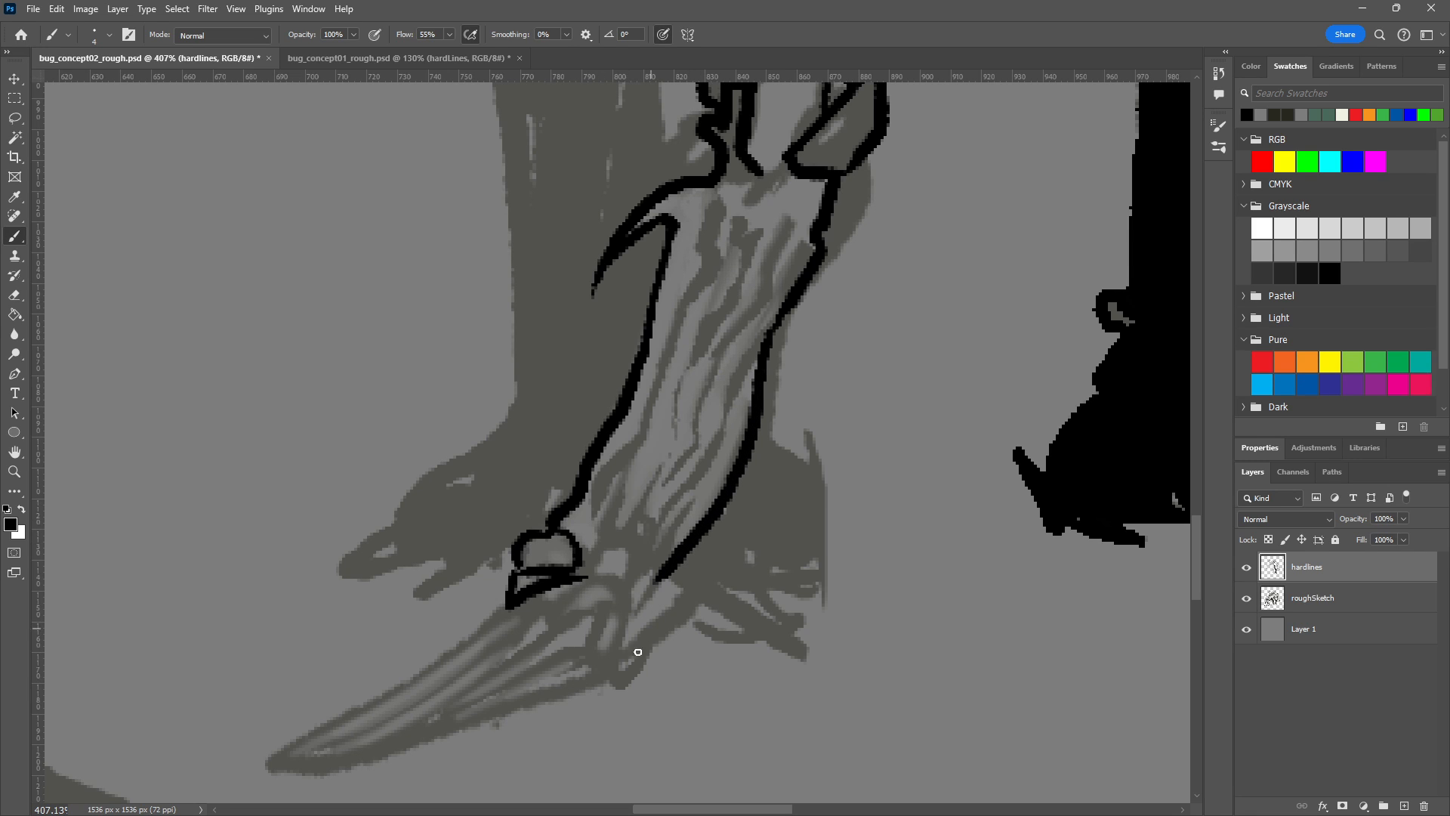
{"action": "left_click", "coordinate": [618, 662], "text": "shift"}
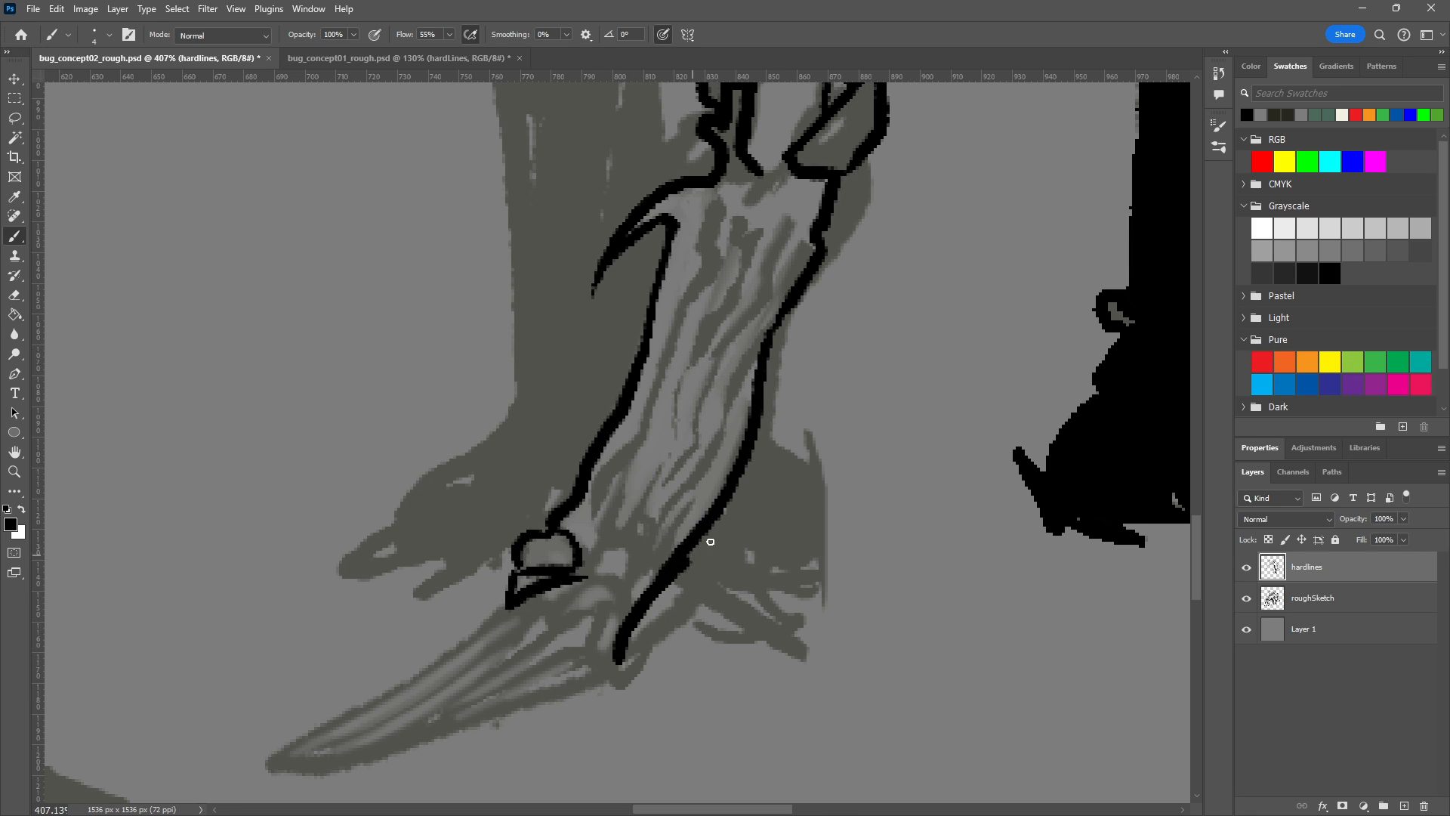
{"action": "key", "text": "ctrl+z"}
{"action": "mouse_move", "coordinate": [644, 599]}
{"action": "left_mouse_down"}
{"action": "mouse_move", "coordinate": [602, 692]}
{"action": "mouse_move", "coordinate": [613, 677]}
{"action": "mouse_move", "coordinate": [419, 744]}
{"action": "mouse_move", "coordinate": [163, 782]}
{"action": "mouse_move", "coordinate": [490, 719]}
{"action": "mouse_move", "coordinate": [435, 747]}
{"action": "mouse_move", "coordinate": [298, 773]}
{"action": "mouse_move", "coordinate": [270, 758]}
{"action": "mouse_move", "coordinate": [393, 759]}
{"action": "left_mouse_up"}
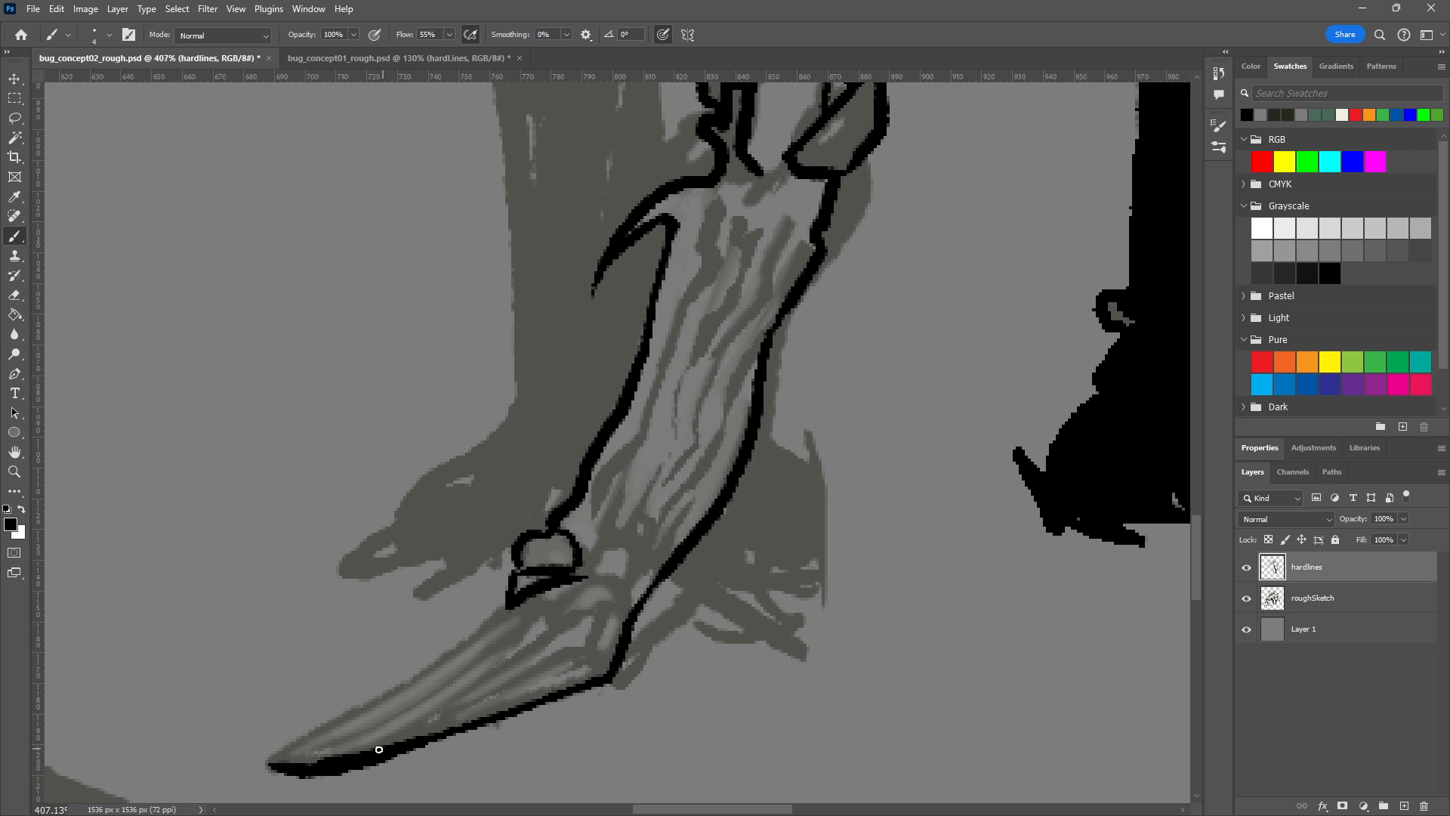
Ink long tapering groove lines inside the pointed foot, fanning back from its tip toward the ankle.
{"action": "left_click_drag", "start_coordinate": [388, 748], "coordinate": [562, 650]}
{"action": "key", "text": "ctrl+z"}
{"action": "left_click_drag", "start_coordinate": [392, 747], "coordinate": [601, 618]}
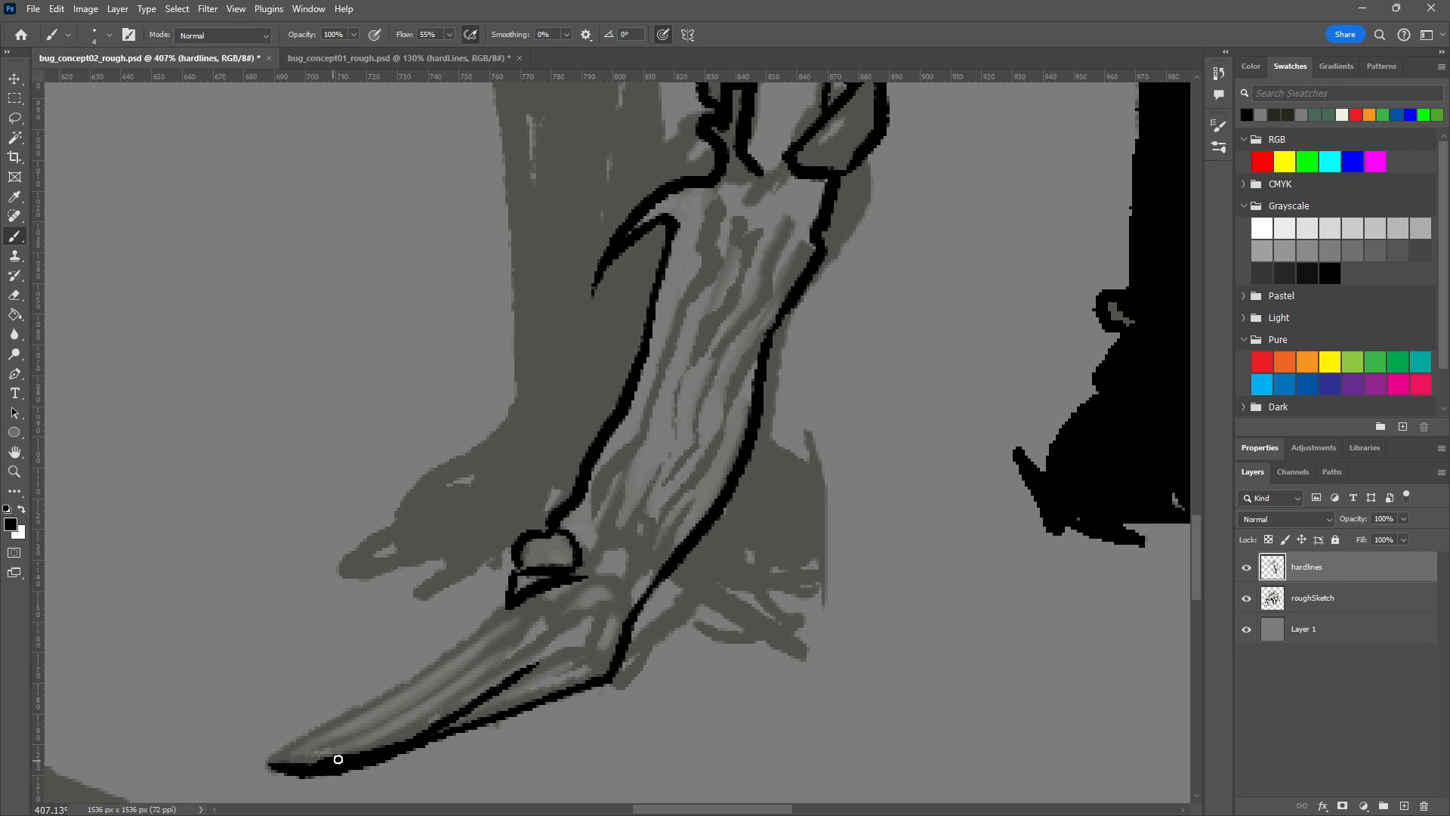
{"action": "left_click_drag", "start_coordinate": [333, 758], "coordinate": [498, 667]}
{"action": "left_click_drag", "start_coordinate": [288, 764], "coordinate": [469, 662]}
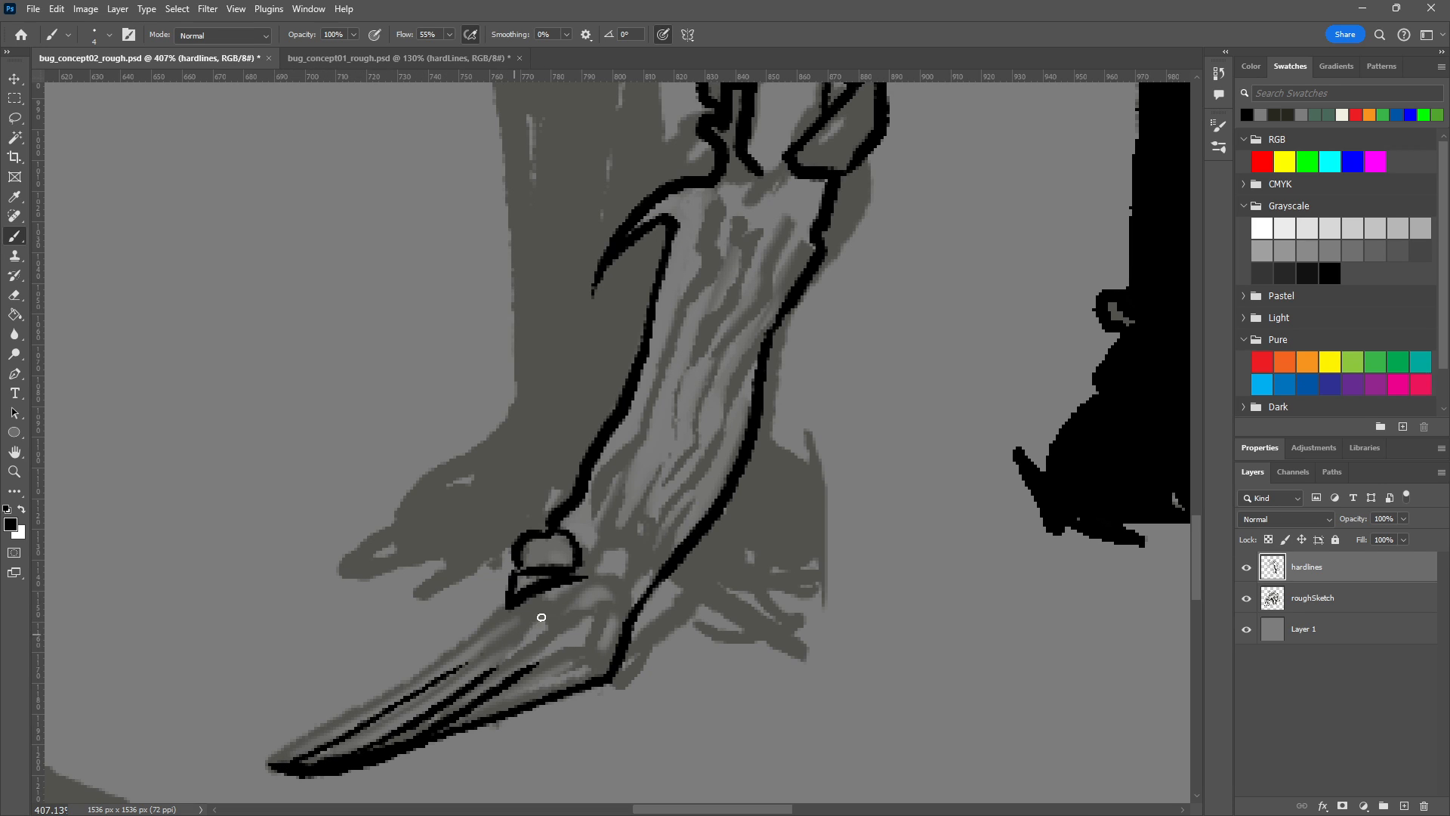
{"action": "key", "text": "ctrl+z"}
{"action": "left_click_drag", "start_coordinate": [289, 765], "coordinate": [462, 666]}
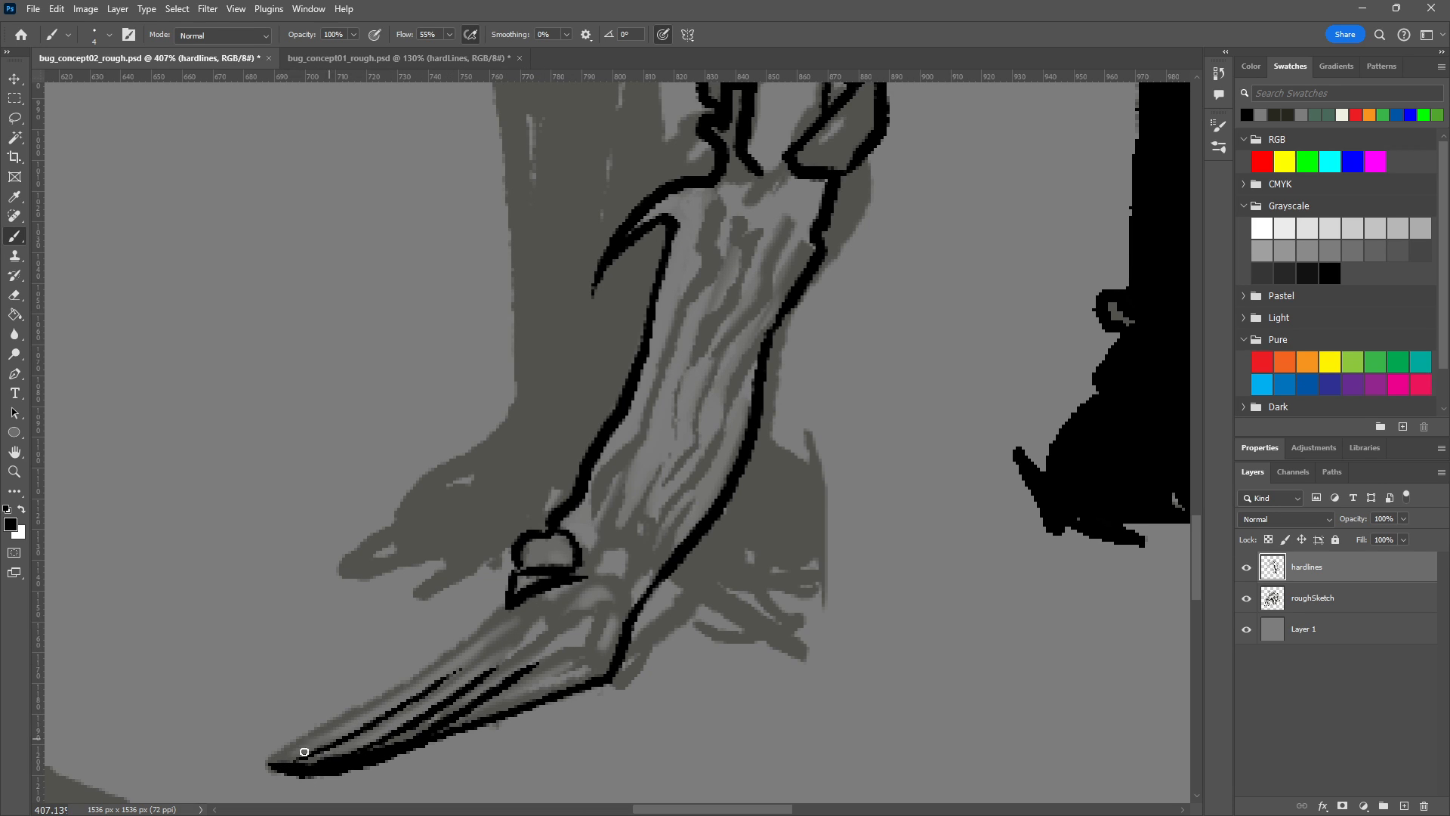
{"action": "left_click_drag", "start_coordinate": [293, 752], "coordinate": [487, 623]}
{"action": "key", "text": "ctrl+z"}
{"action": "key", "text": "ctrl+z"}
{"action": "key", "text": "ctrl+z"}
Ink the upper edge of the pointed foot between its tip and the wedge-shaped plate under the ankle knob.
{"action": "left_click_drag", "start_coordinate": [266, 764], "coordinate": [498, 613]}
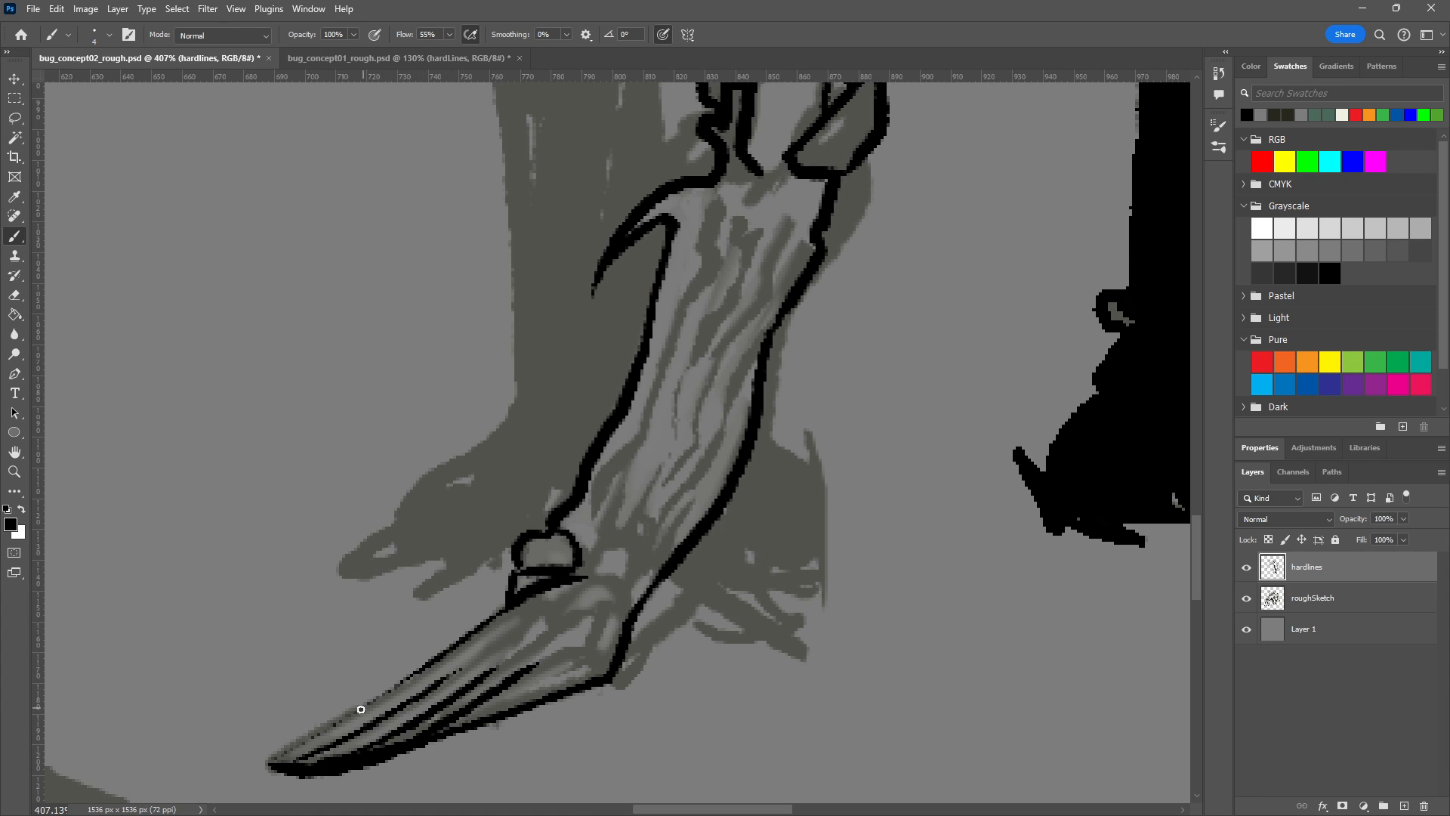
{"action": "left_click_drag", "start_coordinate": [413, 676], "coordinate": [269, 758]}
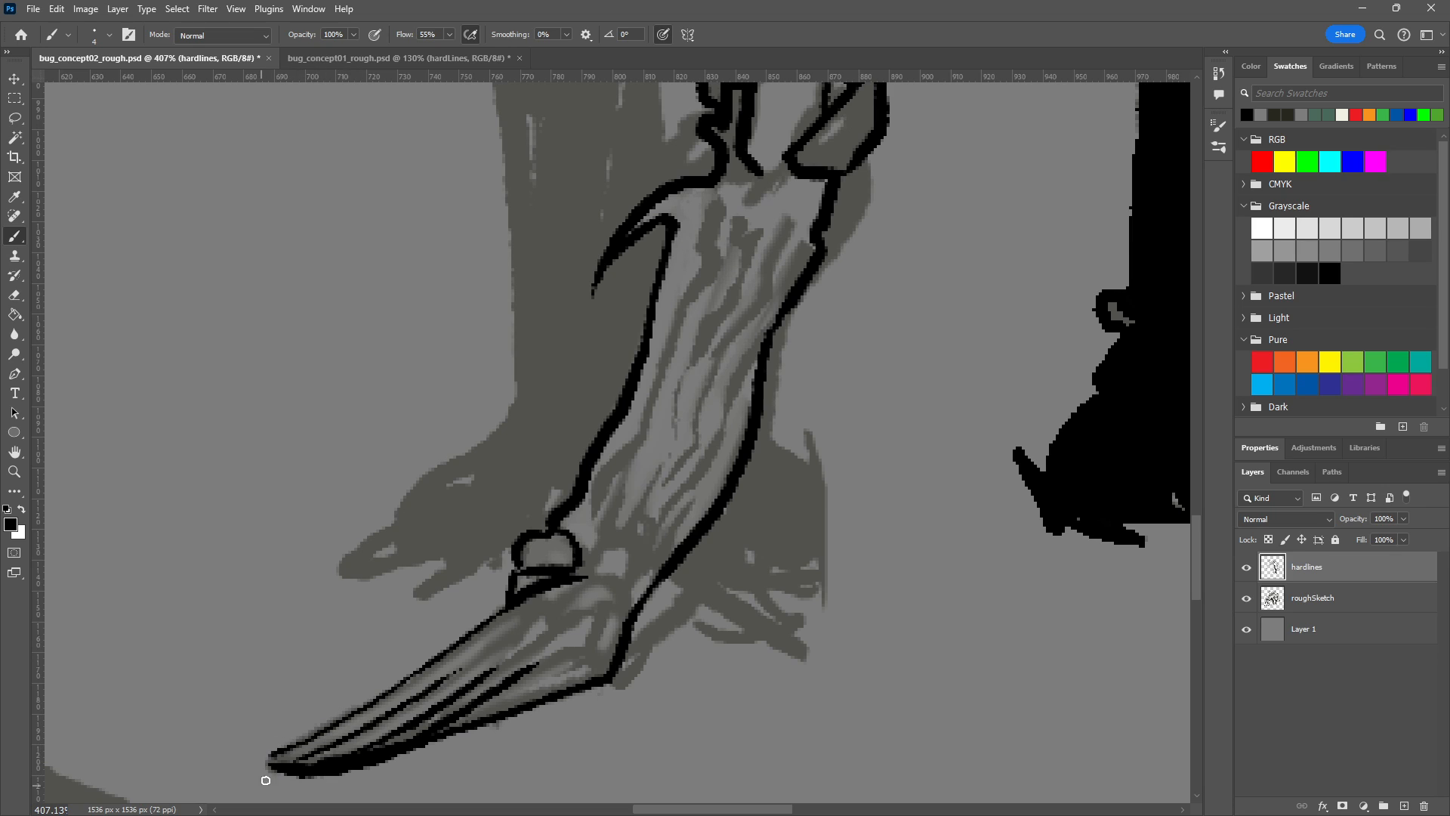
{"action": "key", "text": "ctrl+z"}
{"action": "key", "text": "ctrl+shift+z"}
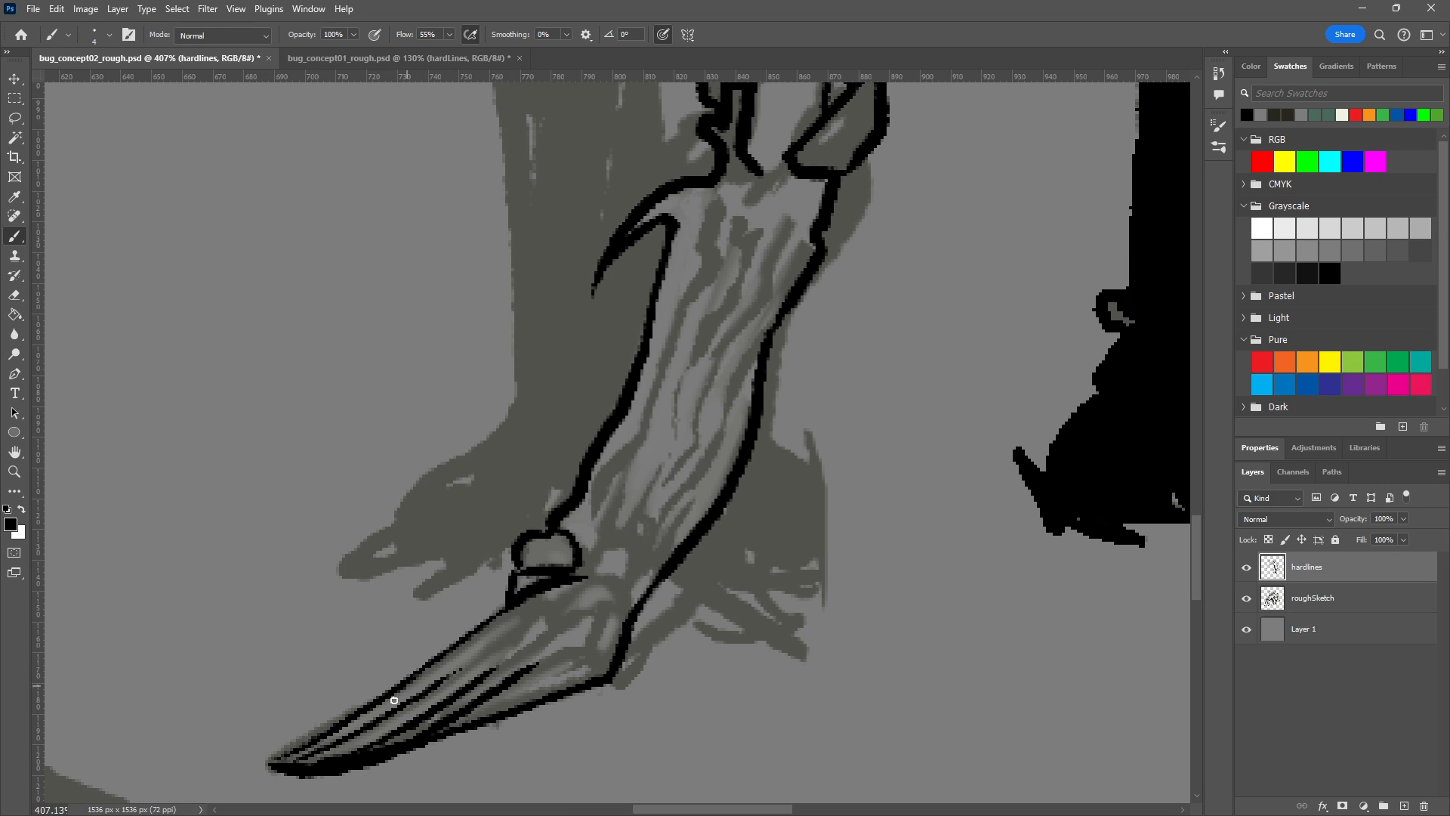
{"action": "mouse_move", "coordinate": [277, 760]}
{"action": "left_mouse_down"}
{"action": "mouse_move", "coordinate": [328, 747]}
{"action": "mouse_move", "coordinate": [277, 772]}
{"action": "mouse_move", "coordinate": [262, 757]}
{"action": "mouse_move", "coordinate": [300, 761]}
{"action": "mouse_move", "coordinate": [265, 758]}
{"action": "mouse_move", "coordinate": [388, 679]}
{"action": "left_mouse_up"}
{"action": "key", "text": "ctrl+z"}
Extend the foot's uppermost groove line back to just below the wedge-shaped ankle plate.
{"action": "left_click_drag", "start_coordinate": [646, 612], "coordinate": [793, 411]}
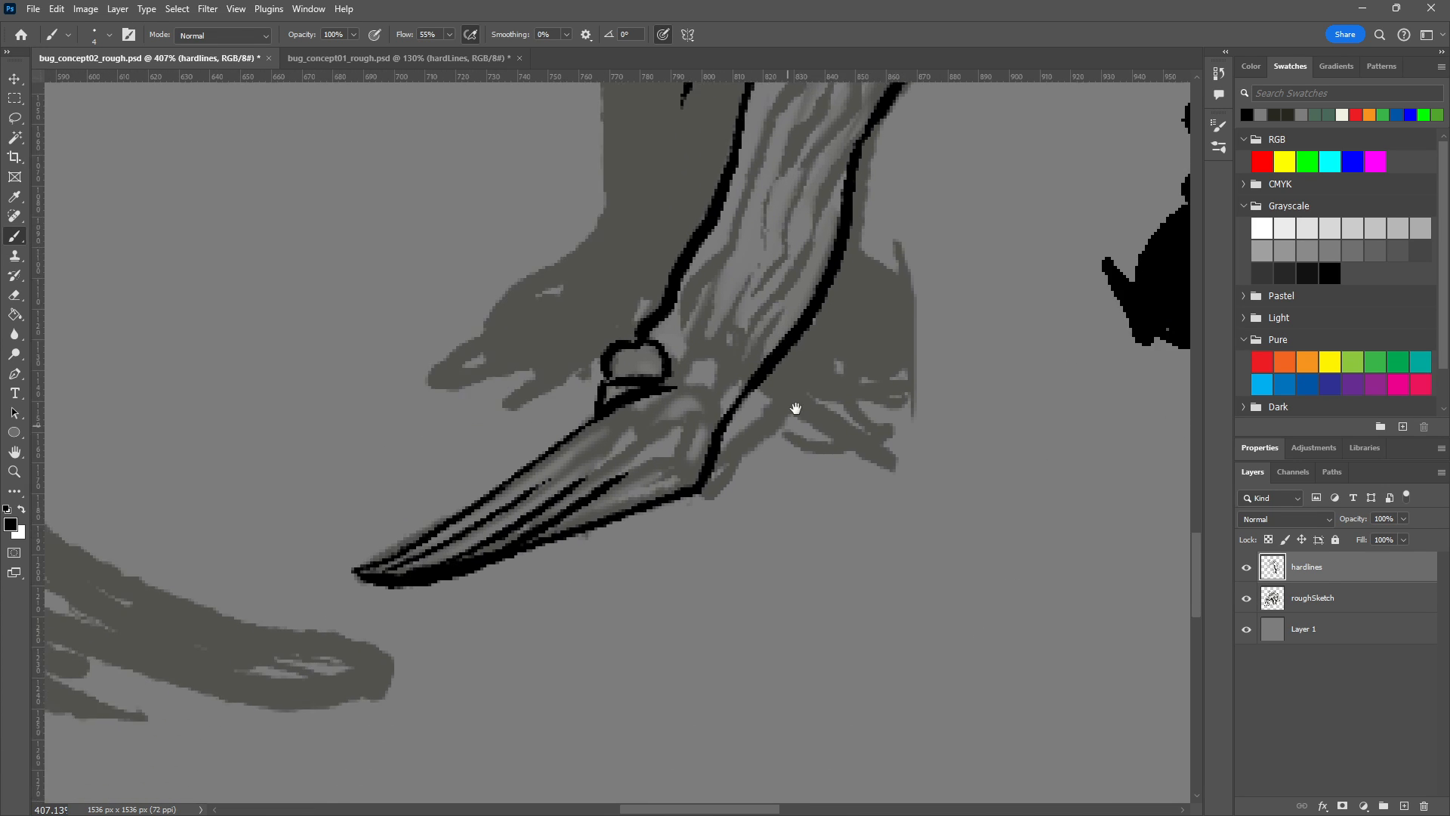
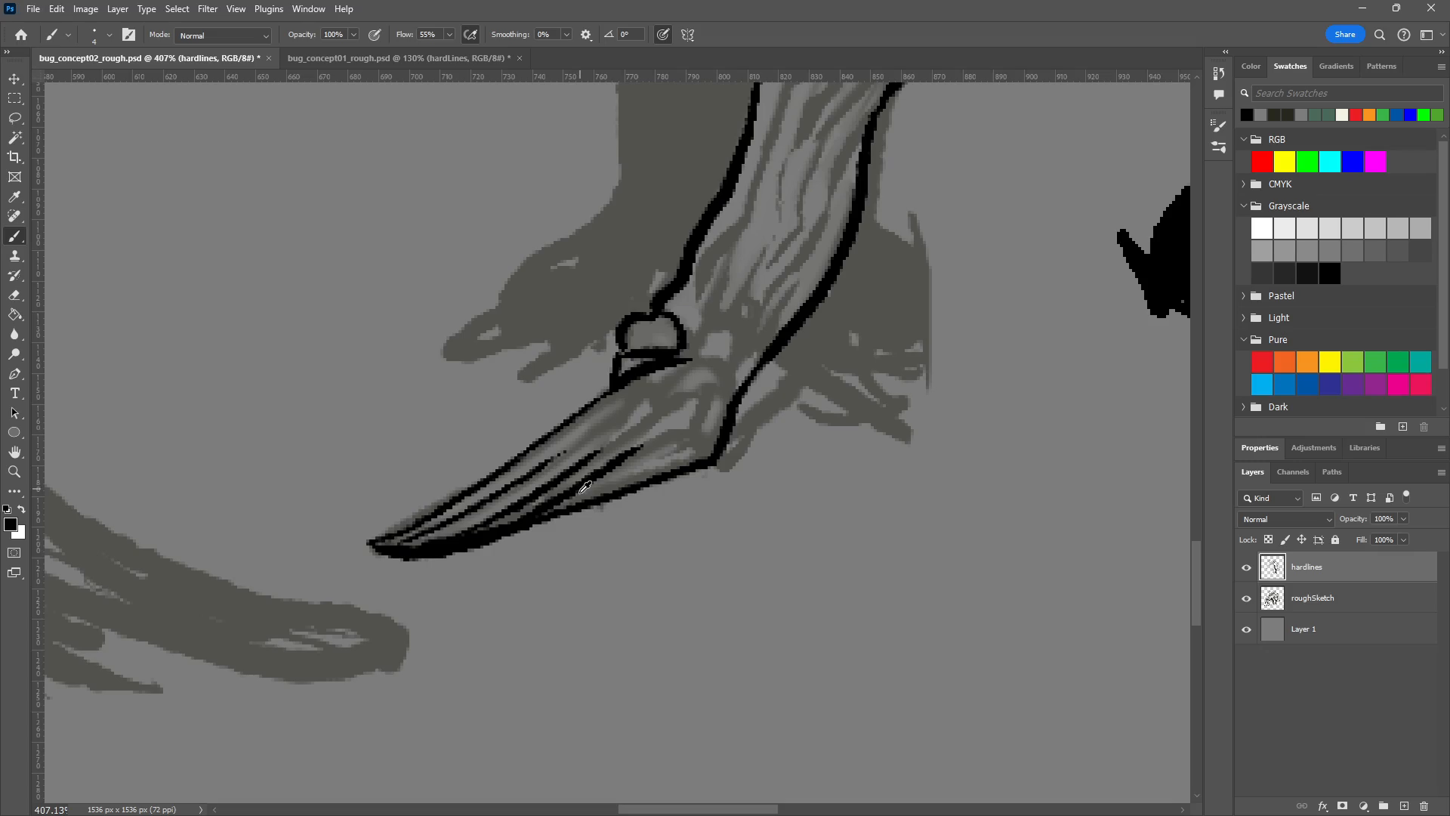
{"action": "scroll", "coordinate": [580, 484], "scroll_direction": "up", "scroll_amount": 4}
{"action": "scroll", "coordinate": [579, 484], "scroll_direction": "down", "scroll_amount": 1}
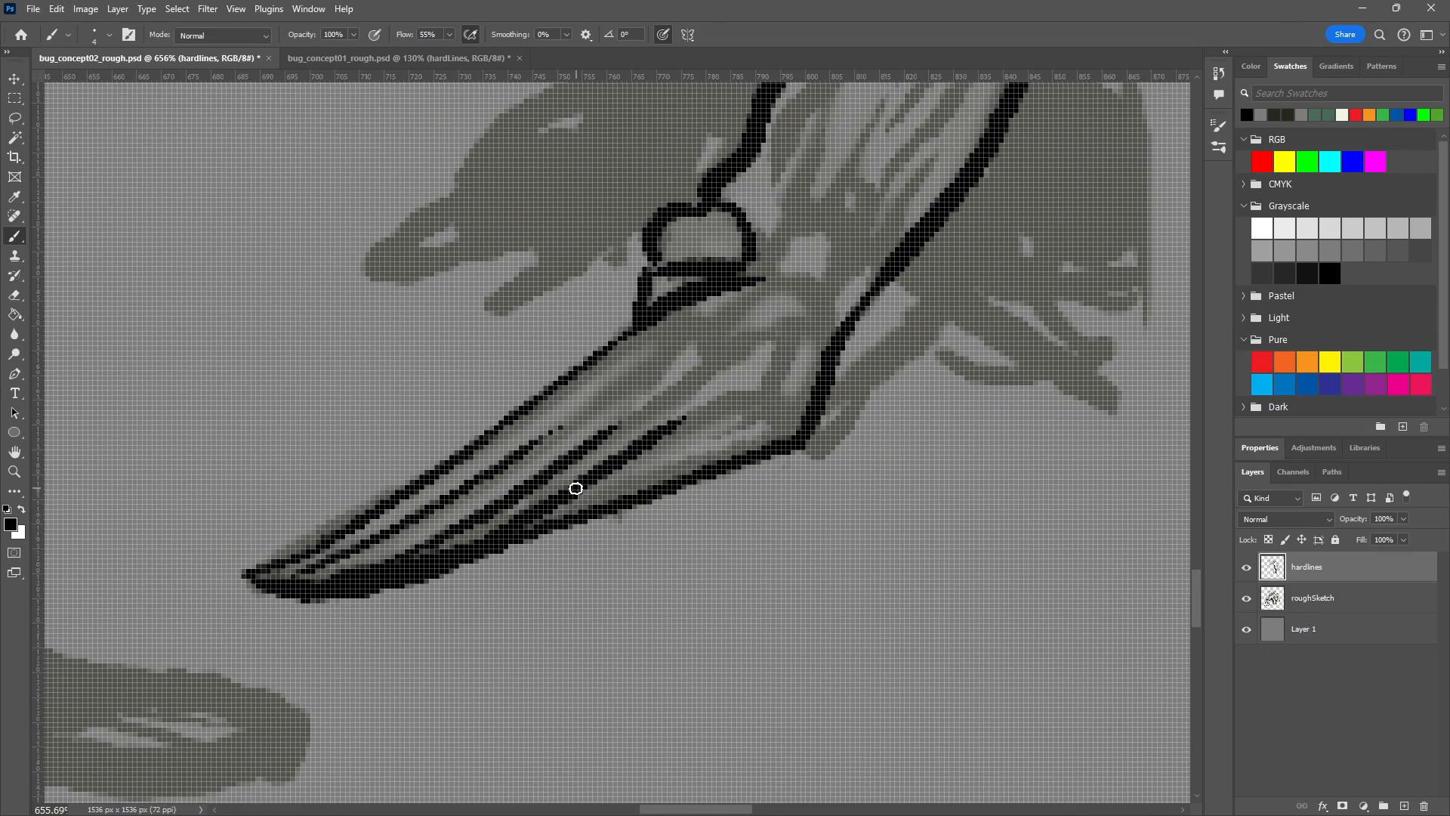
{"action": "scroll", "coordinate": [542, 441], "scroll_direction": "up", "scroll_amount": 2}
{"action": "scroll", "coordinate": [551, 420], "scroll_direction": "down", "scroll_amount": 1}
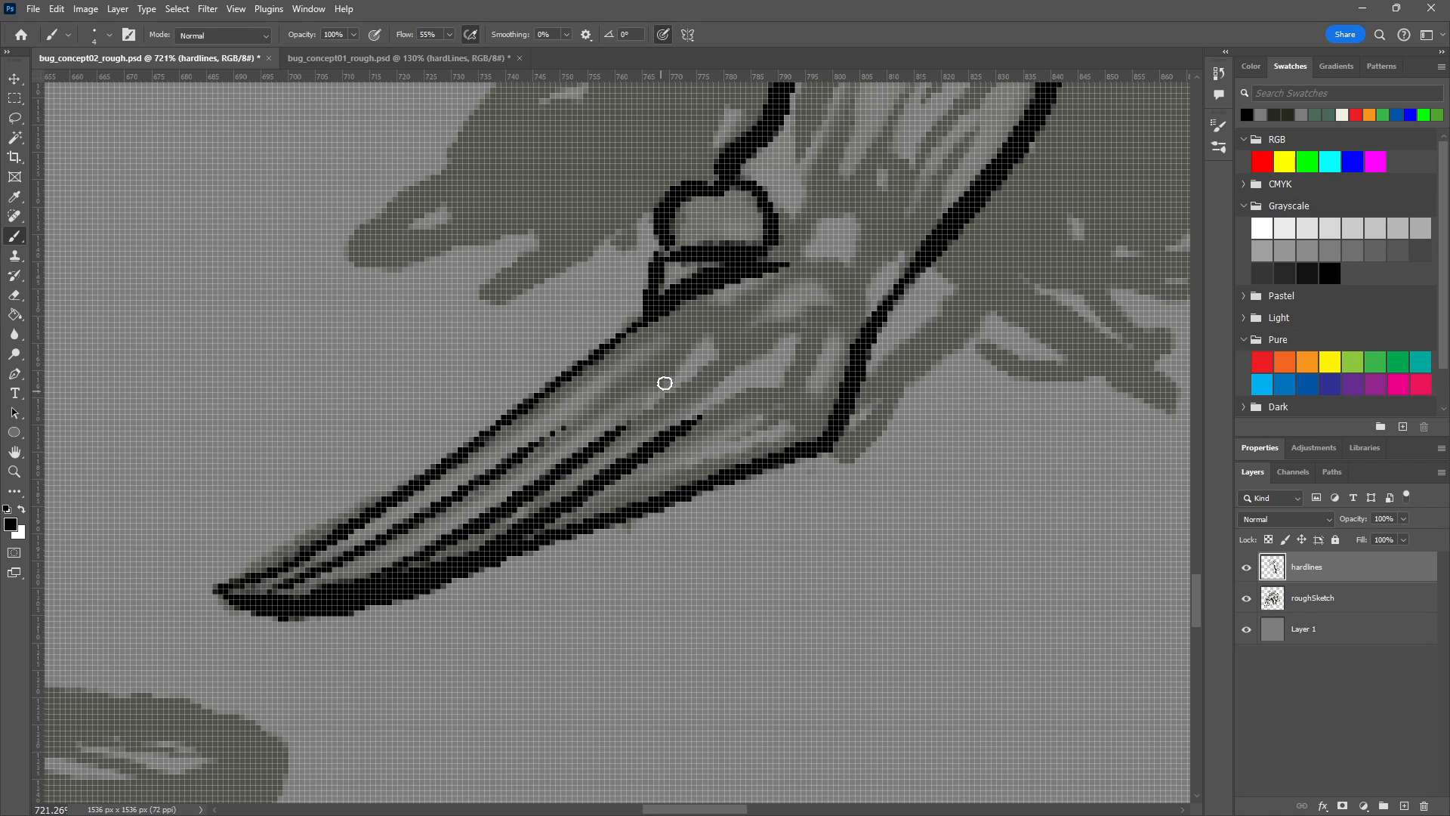
{"action": "left_click_drag", "start_coordinate": [687, 333], "coordinate": [460, 509]}
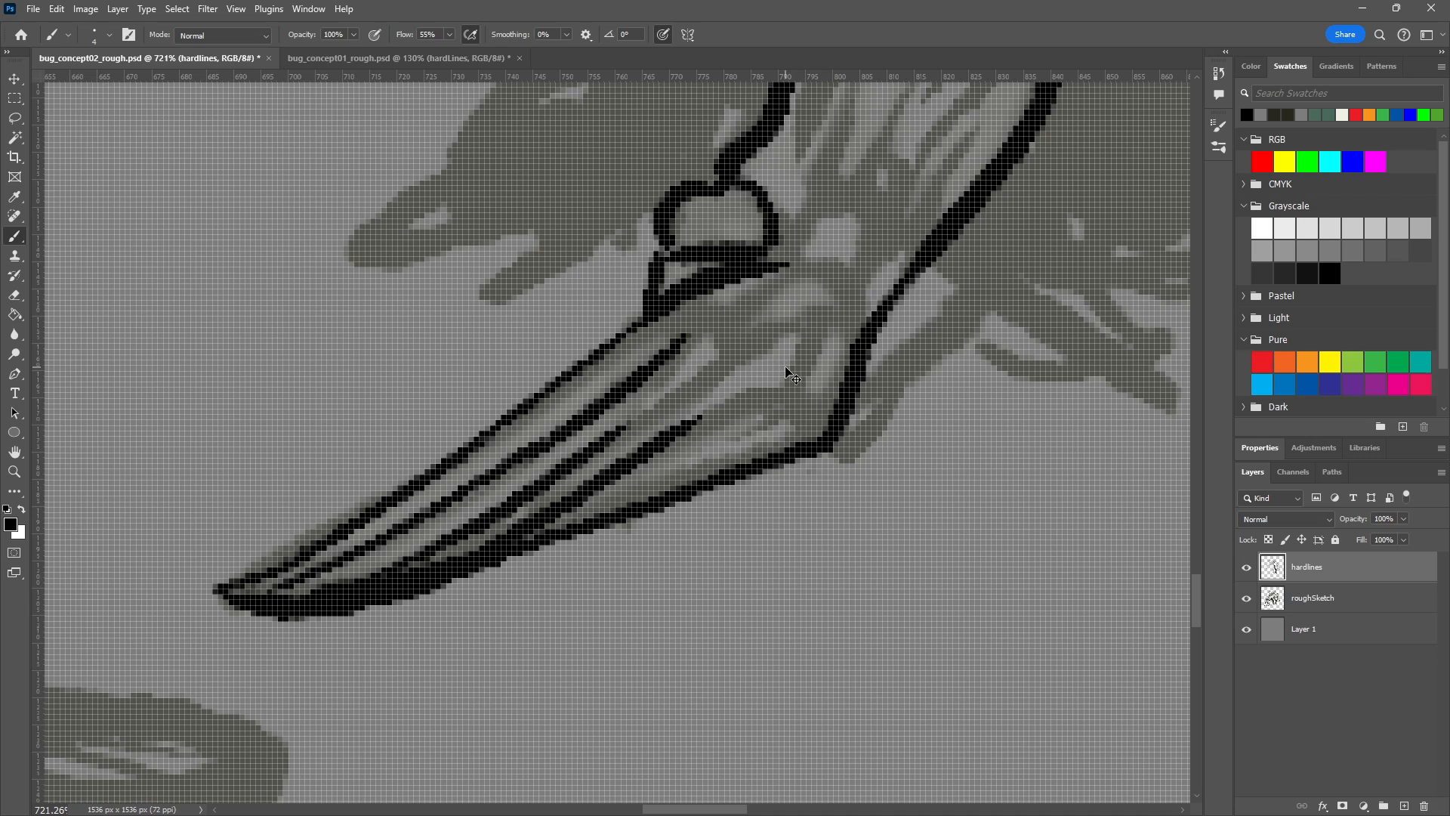
{"action": "key", "text": "ctrl+z"}
{"action": "mouse_move", "coordinate": [528, 454]}
{"action": "left_mouse_down"}
{"action": "mouse_move", "coordinate": [720, 313]}
{"action": "mouse_move", "coordinate": [661, 382]}
{"action": "mouse_move", "coordinate": [676, 350]}
{"action": "mouse_move", "coordinate": [470, 497]}
{"action": "left_mouse_up"}
{"action": "key", "text": "ctrl+z"}
{"action": "left_click_drag", "start_coordinate": [648, 372], "coordinate": [460, 499]}
{"action": "key", "text": "ctrl+z"}
{"action": "left_click_drag", "start_coordinate": [670, 353], "coordinate": [473, 489]}
{"action": "left_click_drag", "start_coordinate": [676, 341], "coordinate": [496, 469]}
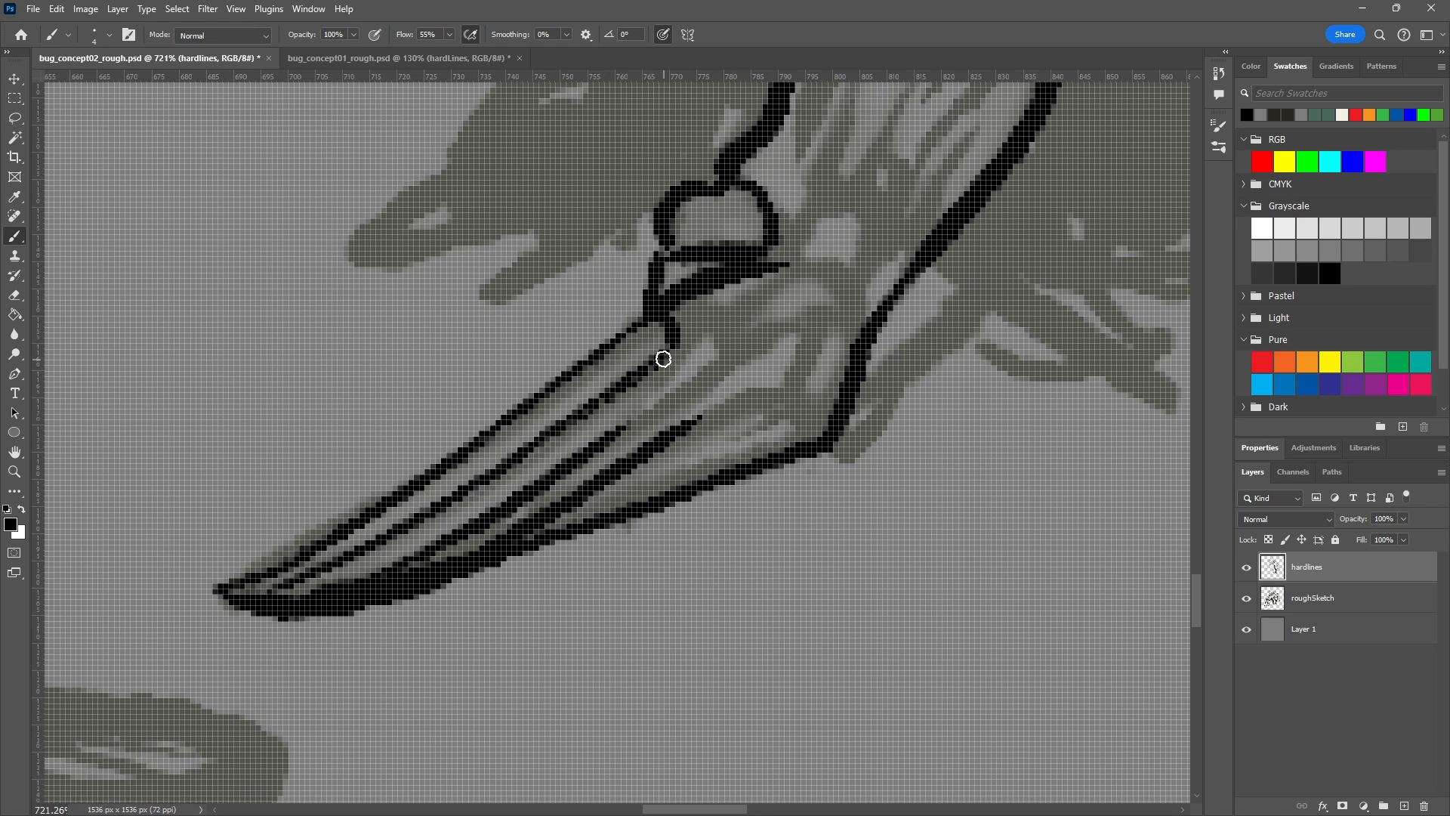
Ink the stepped, curved knuckle edge below the wedge-shaped plate, capping the upper grooves of the foot.
{"action": "mouse_move", "coordinate": [642, 312]}
{"action": "left_mouse_down"}
{"action": "mouse_move", "coordinate": [676, 361]}
{"action": "mouse_move", "coordinate": [714, 361]}
{"action": "mouse_move", "coordinate": [724, 337]}
{"action": "mouse_move", "coordinate": [682, 344]}
{"action": "mouse_move", "coordinate": [730, 376]}
{"action": "left_mouse_up"}
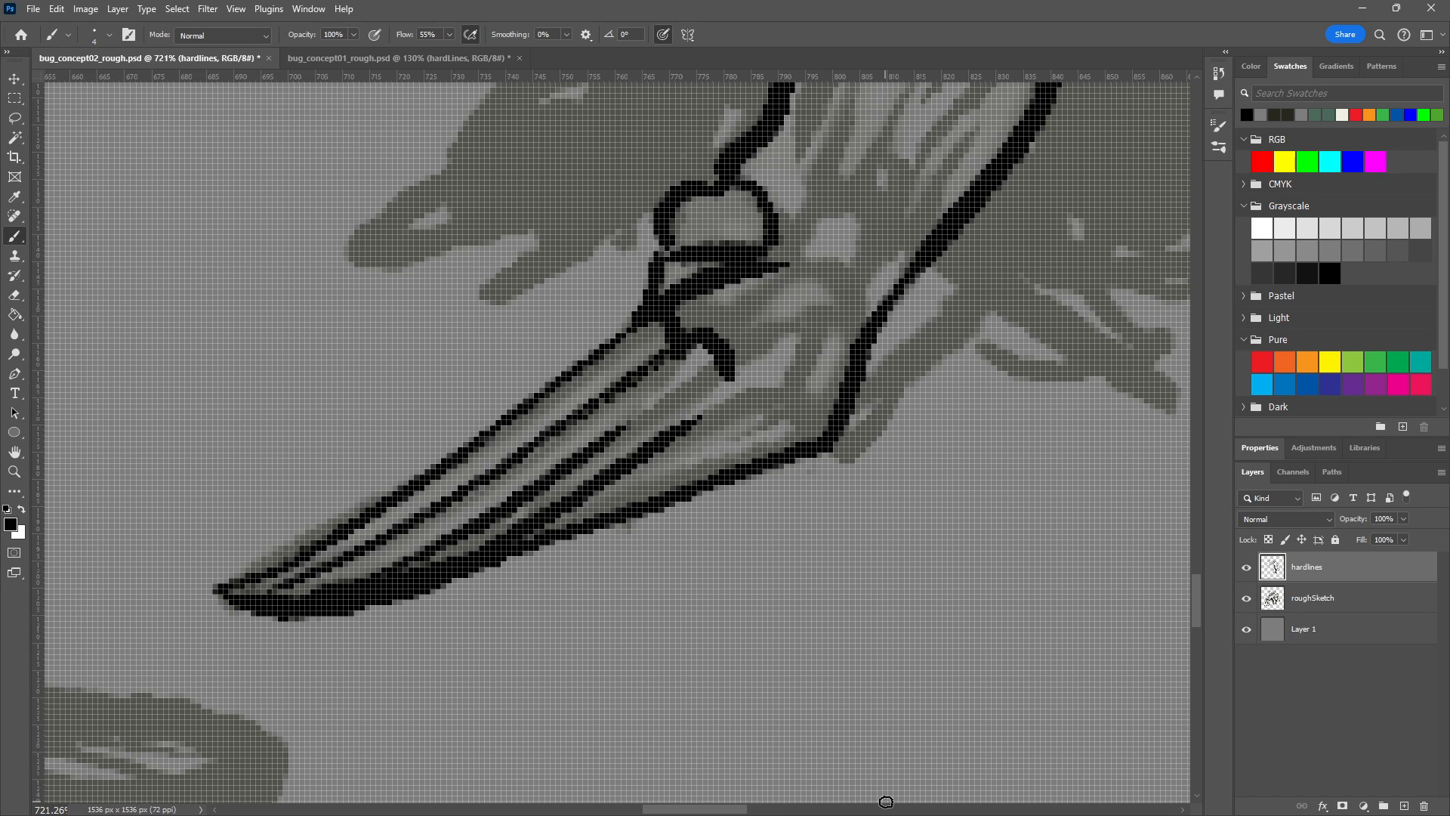
{"action": "left_click_drag", "start_coordinate": [724, 358], "coordinate": [660, 424]}
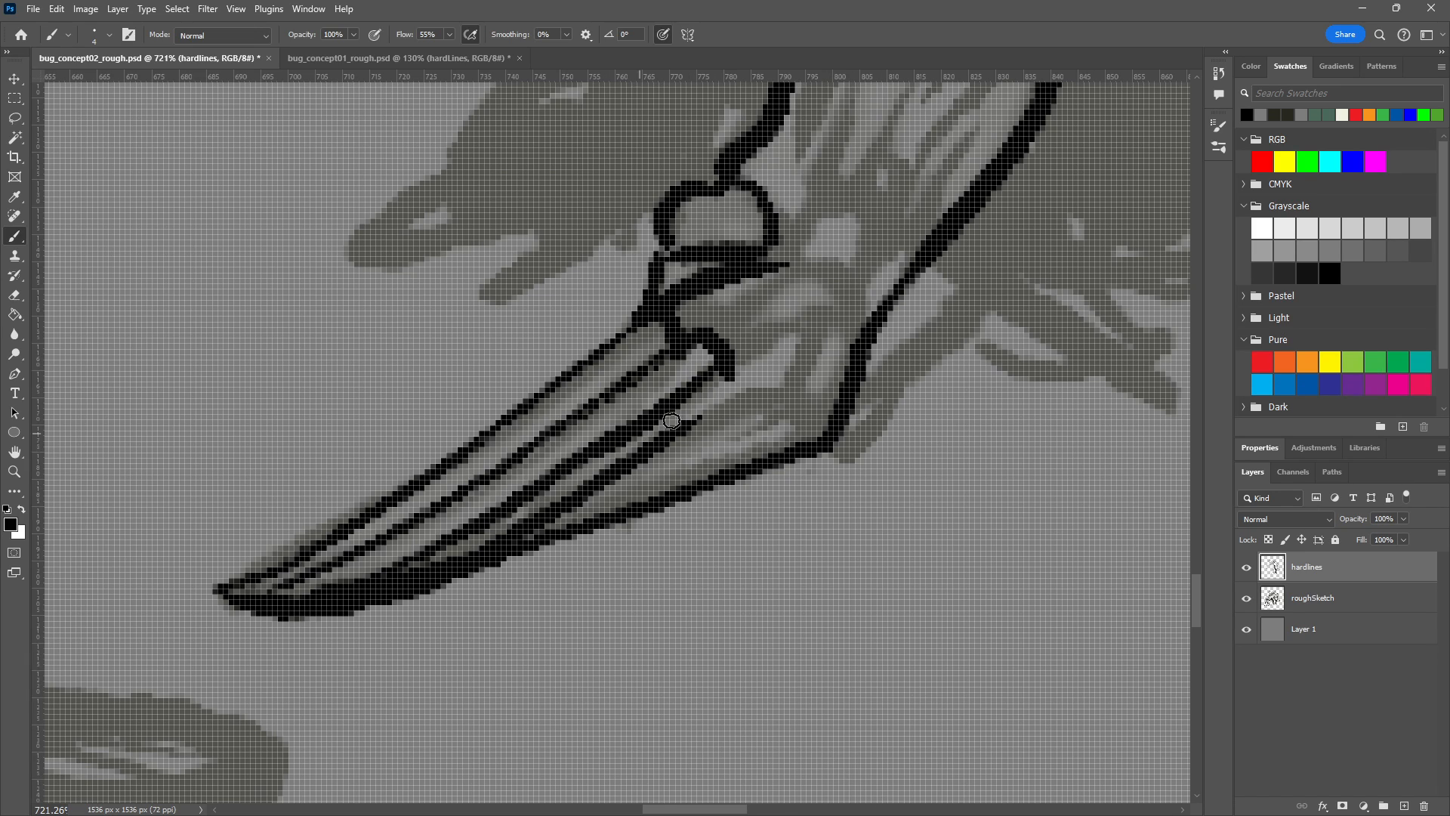
{"action": "key", "text": "ctrl+z"}
Erase the foot's middle groove line and redraw it up to the end of the curved knuckle edge.
{"action": "key", "text": "e"}
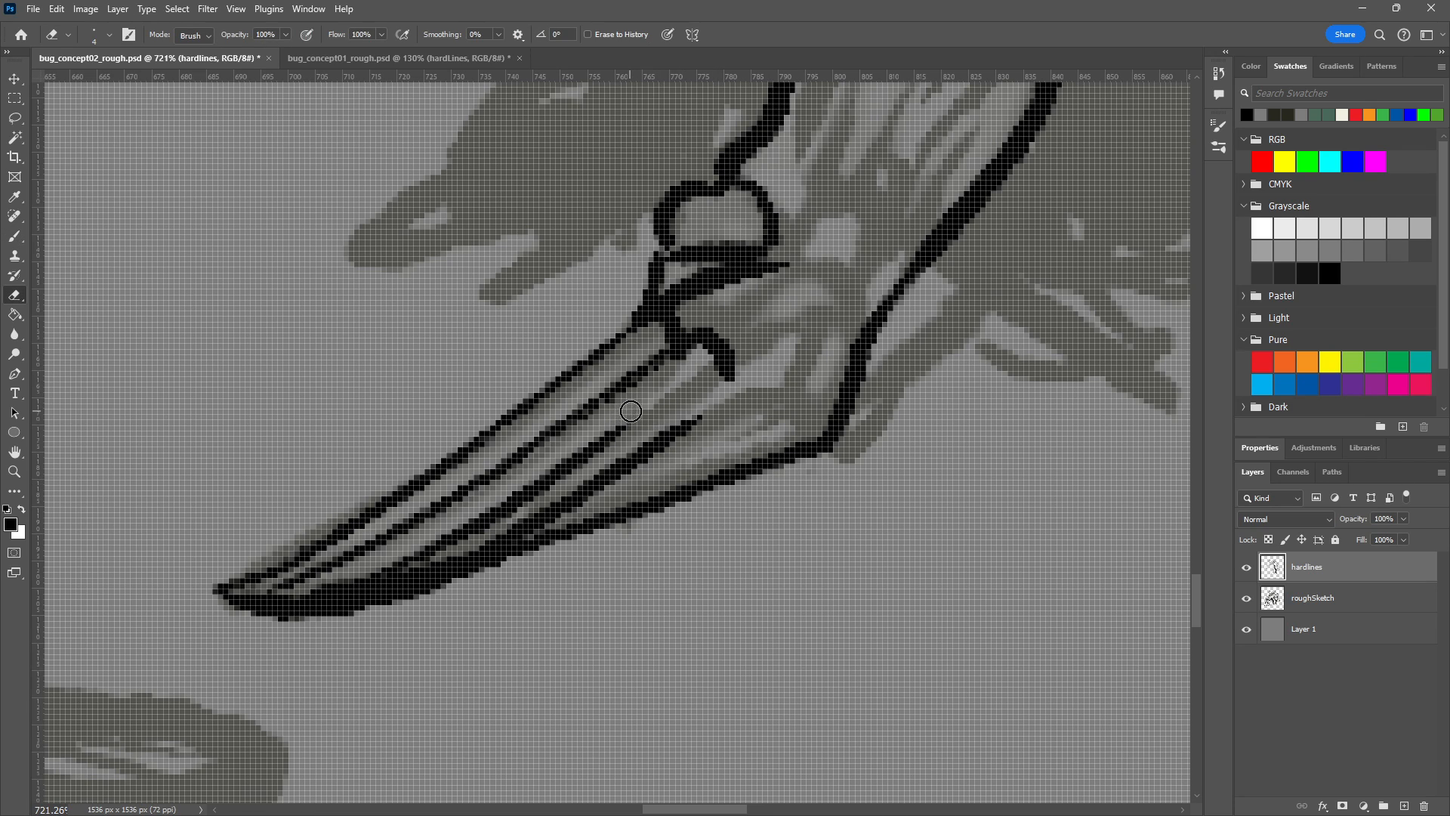
{"action": "left_click_drag", "start_coordinate": [631, 411], "coordinate": [446, 535]}
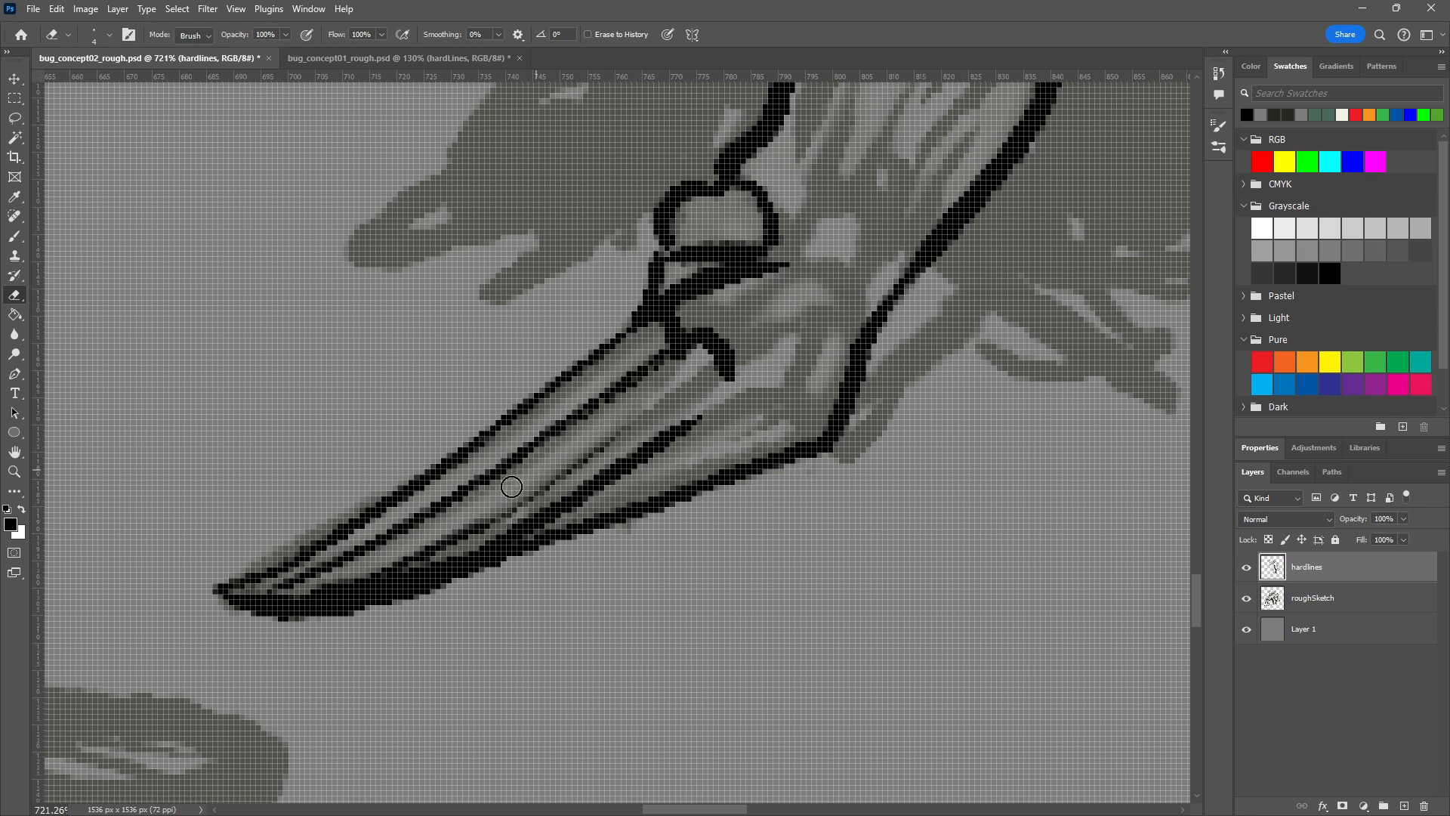
{"action": "key", "text": "b"}
{"action": "left_click_drag", "start_coordinate": [474, 531], "coordinate": [698, 388]}
Thin the heavy underside contour near the foot's tip with a smaller eraser.
{"action": "key", "text": "e"}
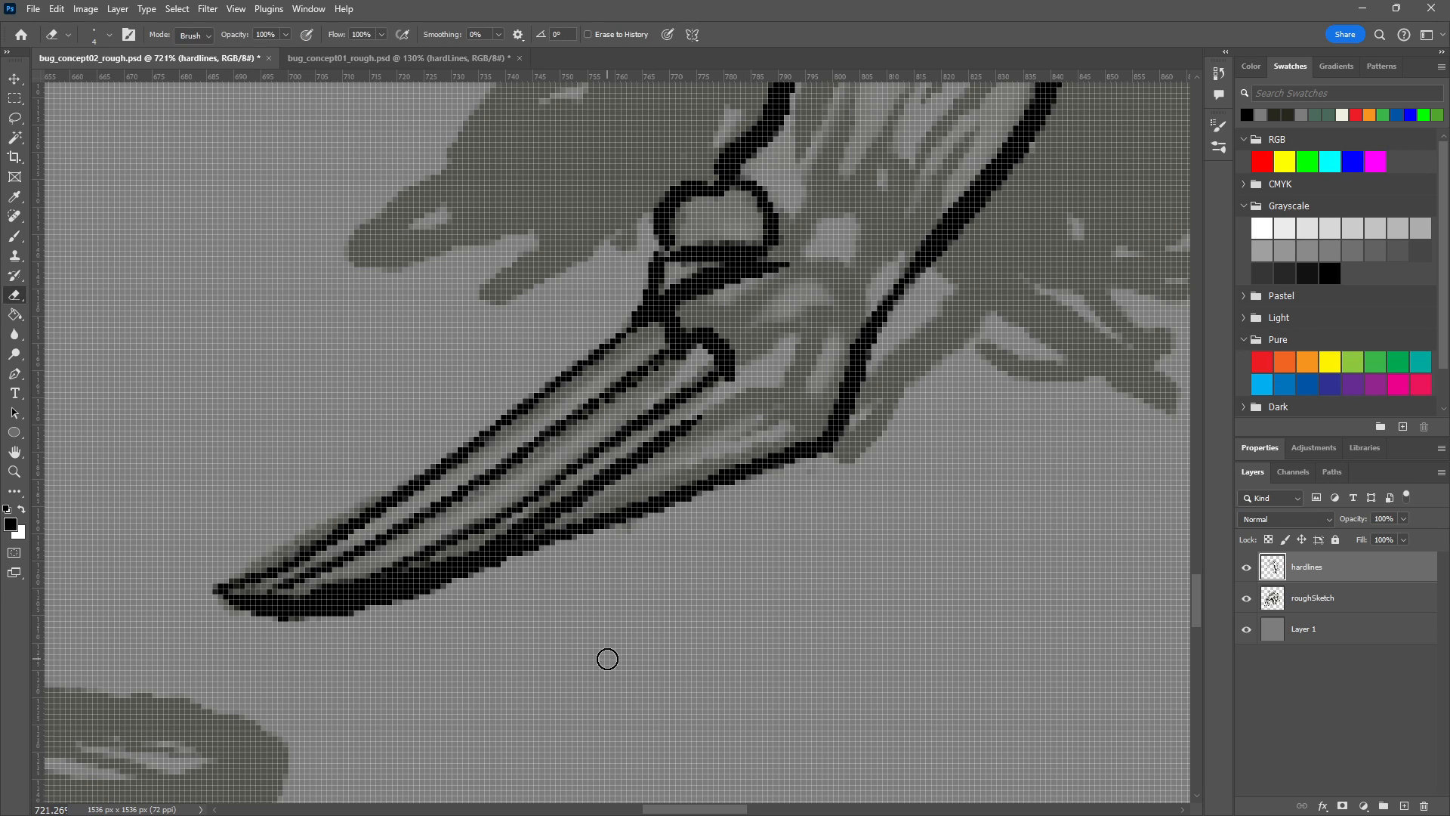
{"action": "key", "text": "bracketleft"}
{"action": "mouse_move", "coordinate": [230, 612]}
{"action": "left_mouse_down"}
{"action": "mouse_move", "coordinate": [347, 607]}
{"action": "mouse_move", "coordinate": [534, 558]}
{"action": "mouse_move", "coordinate": [331, 621]}
{"action": "mouse_move", "coordinate": [443, 580]}
{"action": "mouse_move", "coordinate": [268, 623]}
{"action": "mouse_move", "coordinate": [594, 544]}
{"action": "left_mouse_up"}
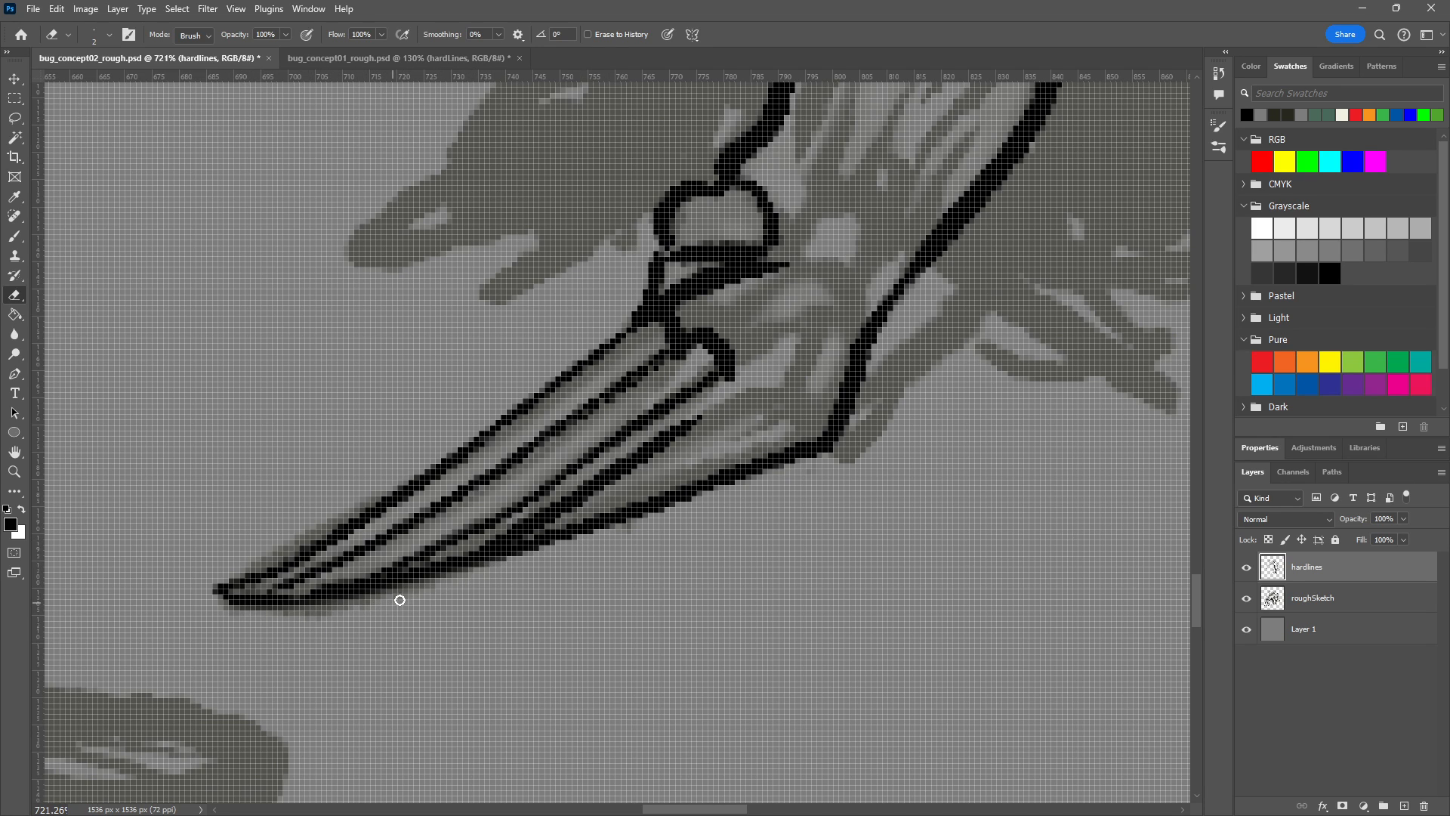
{"action": "mouse_move", "coordinate": [480, 569]}
{"action": "left_mouse_down"}
{"action": "mouse_move", "coordinate": [492, 541]}
{"action": "mouse_move", "coordinate": [478, 556]}
{"action": "mouse_move", "coordinate": [689, 395]}
{"action": "left_mouse_up"}
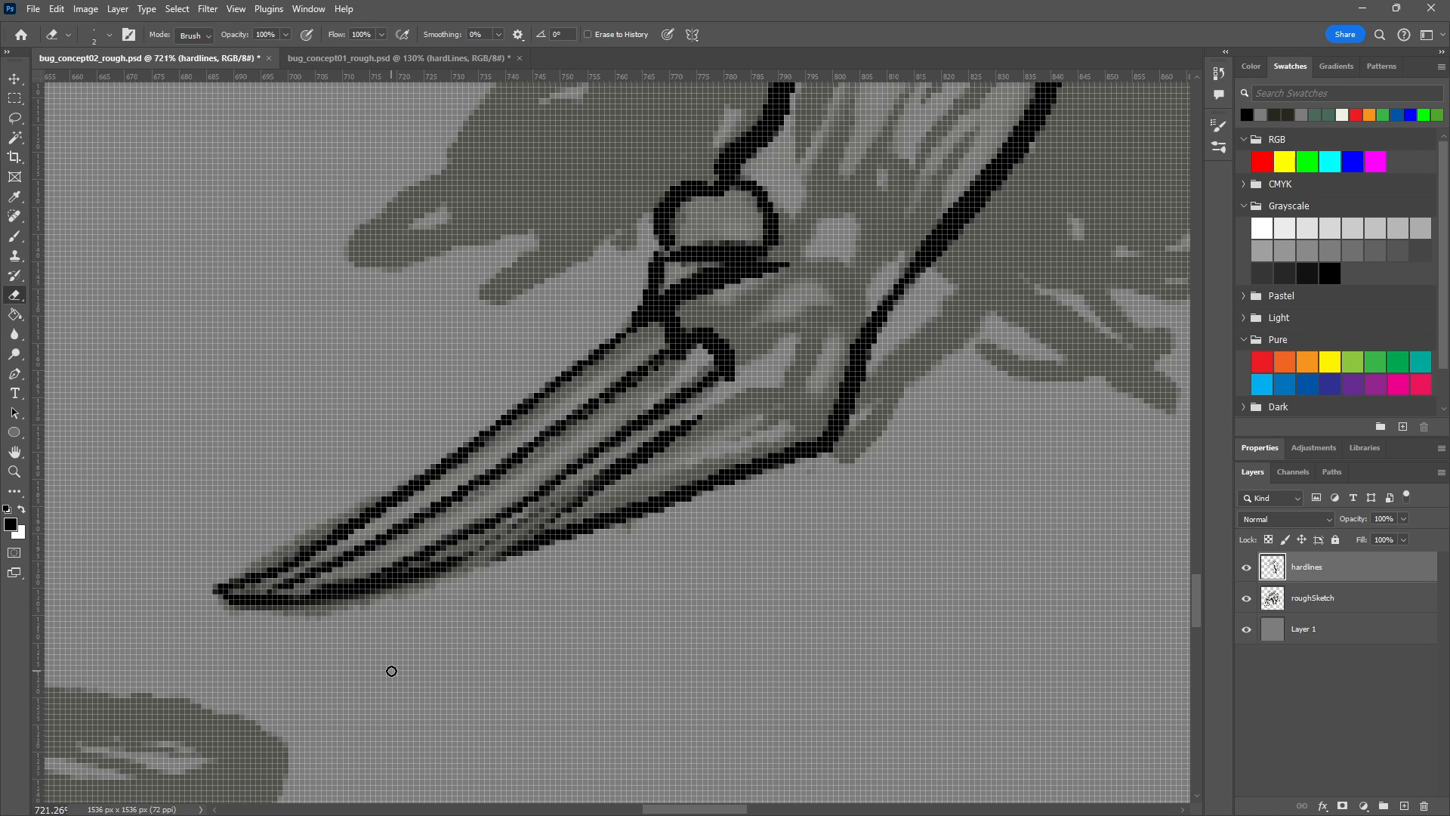
{"action": "key", "text": "b"}
{"action": "left_click_drag", "start_coordinate": [478, 549], "coordinate": [731, 406]}
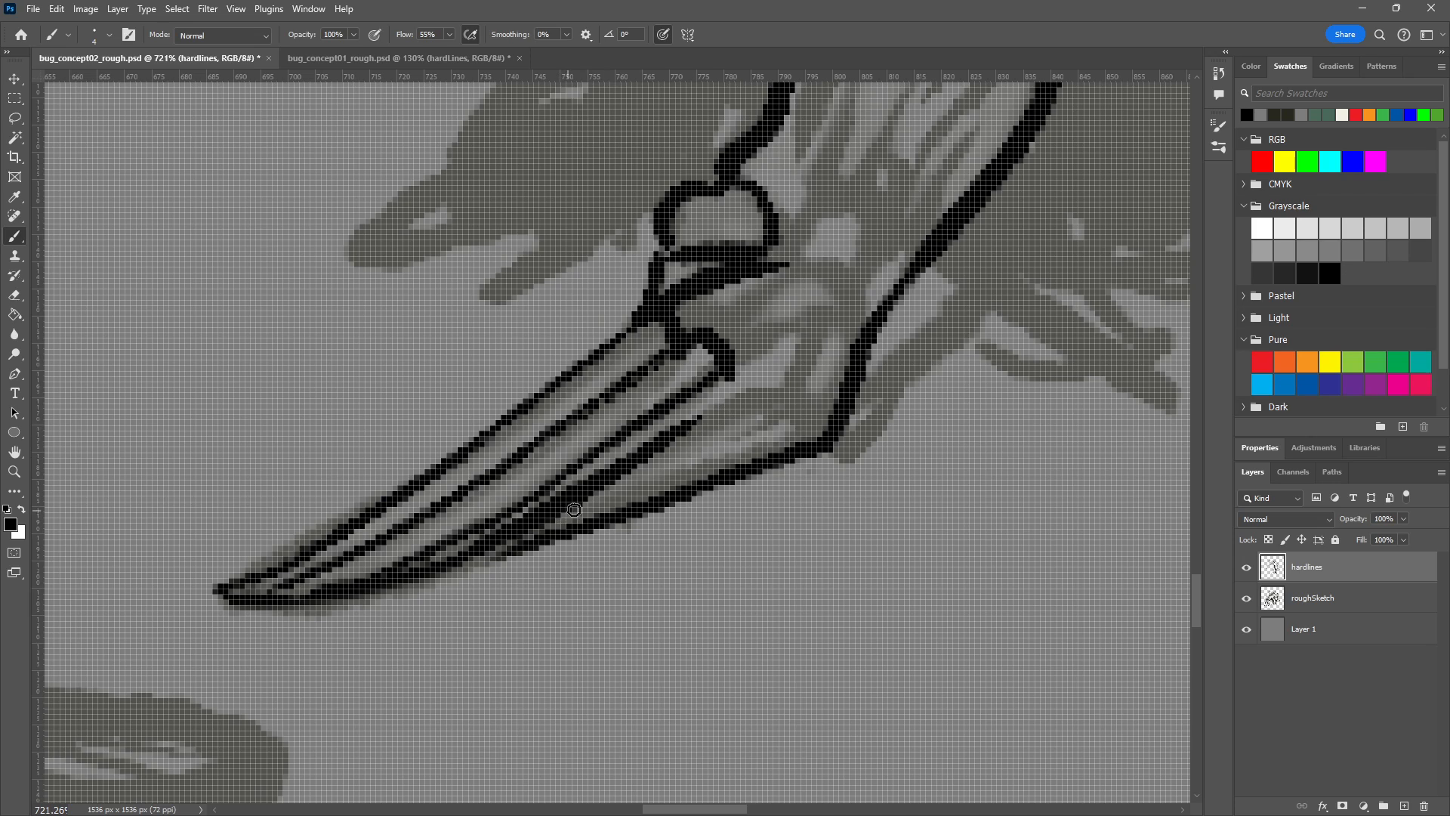
{"action": "mouse_move", "coordinate": [589, 488]}
{"action": "left_mouse_down"}
{"action": "mouse_move", "coordinate": [472, 578]}
{"action": "mouse_move", "coordinate": [544, 551]}
{"action": "mouse_move", "coordinate": [596, 495]}
{"action": "left_mouse_up"}
{"action": "key", "text": "ctrl+z"}
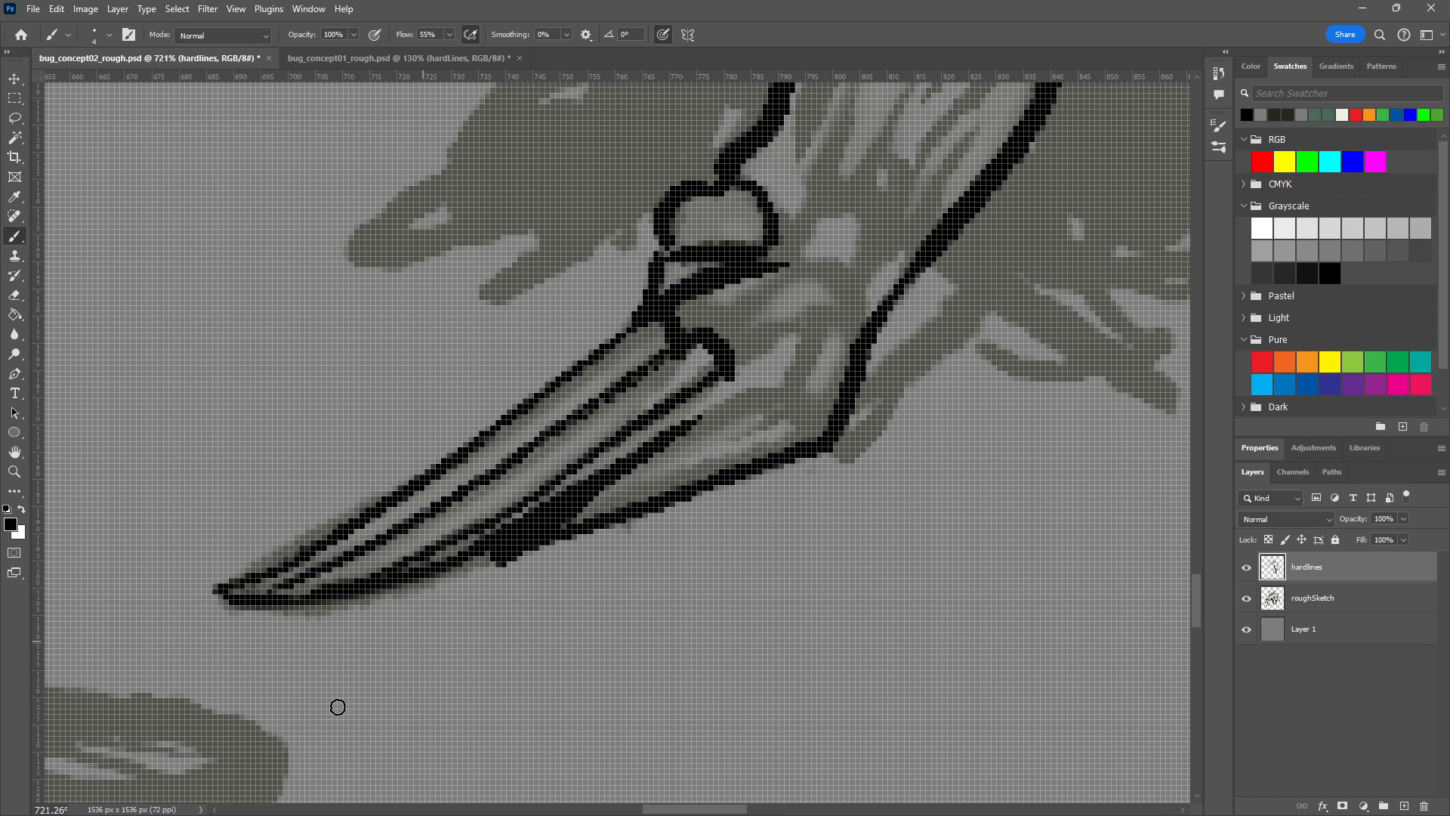
{"action": "key", "text": "e"}
{"action": "mouse_move", "coordinate": [492, 567]}
{"action": "left_mouse_down"}
{"action": "mouse_move", "coordinate": [646, 511]}
{"action": "mouse_move", "coordinate": [476, 562]}
{"action": "mouse_move", "coordinate": [581, 496]}
{"action": "left_mouse_up"}
{"action": "left_click_drag", "start_coordinate": [486, 561], "coordinate": [624, 472]}
{"action": "left_click_drag", "start_coordinate": [487, 553], "coordinate": [414, 580]}
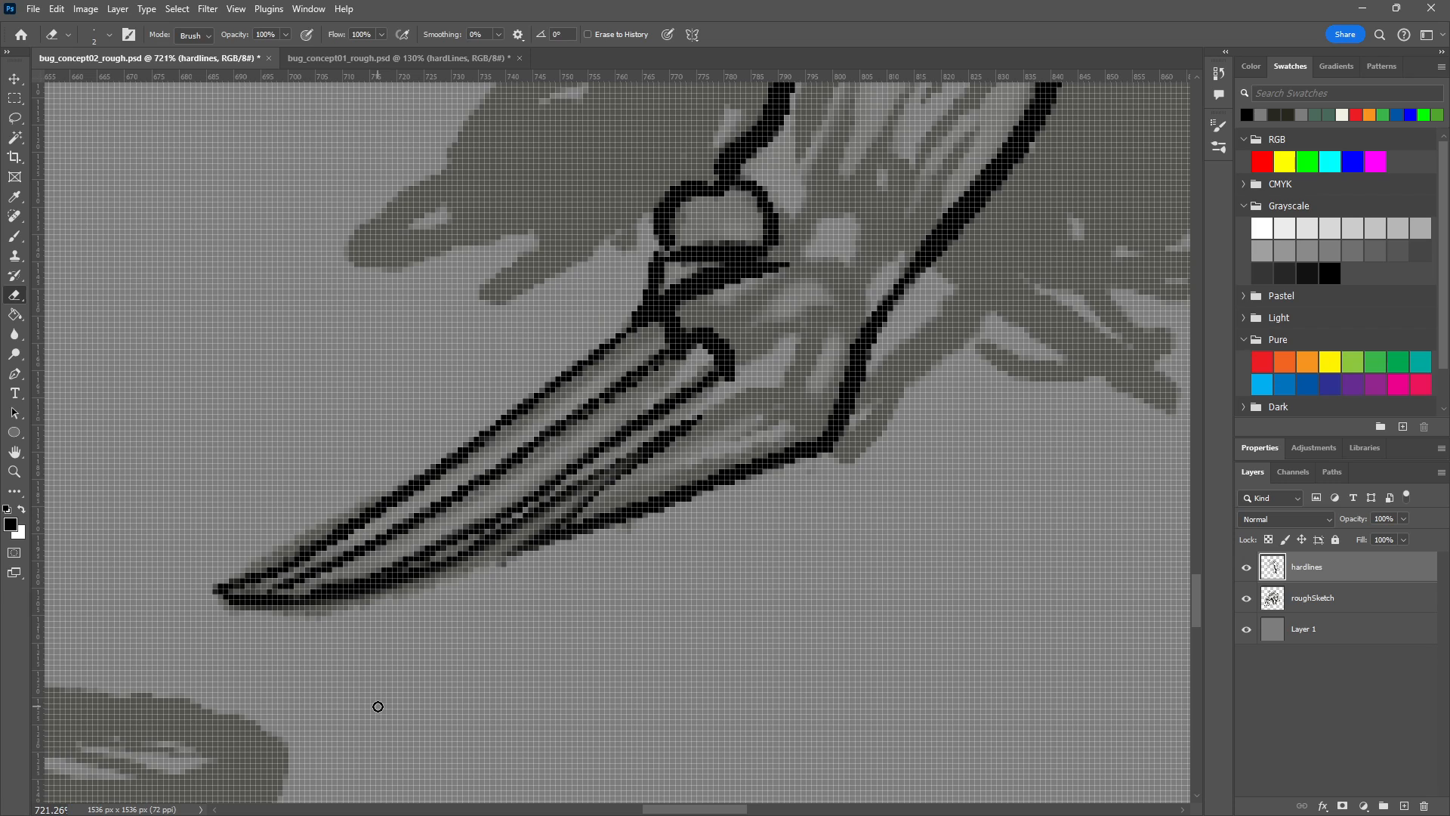
{"action": "key", "text": "b"}
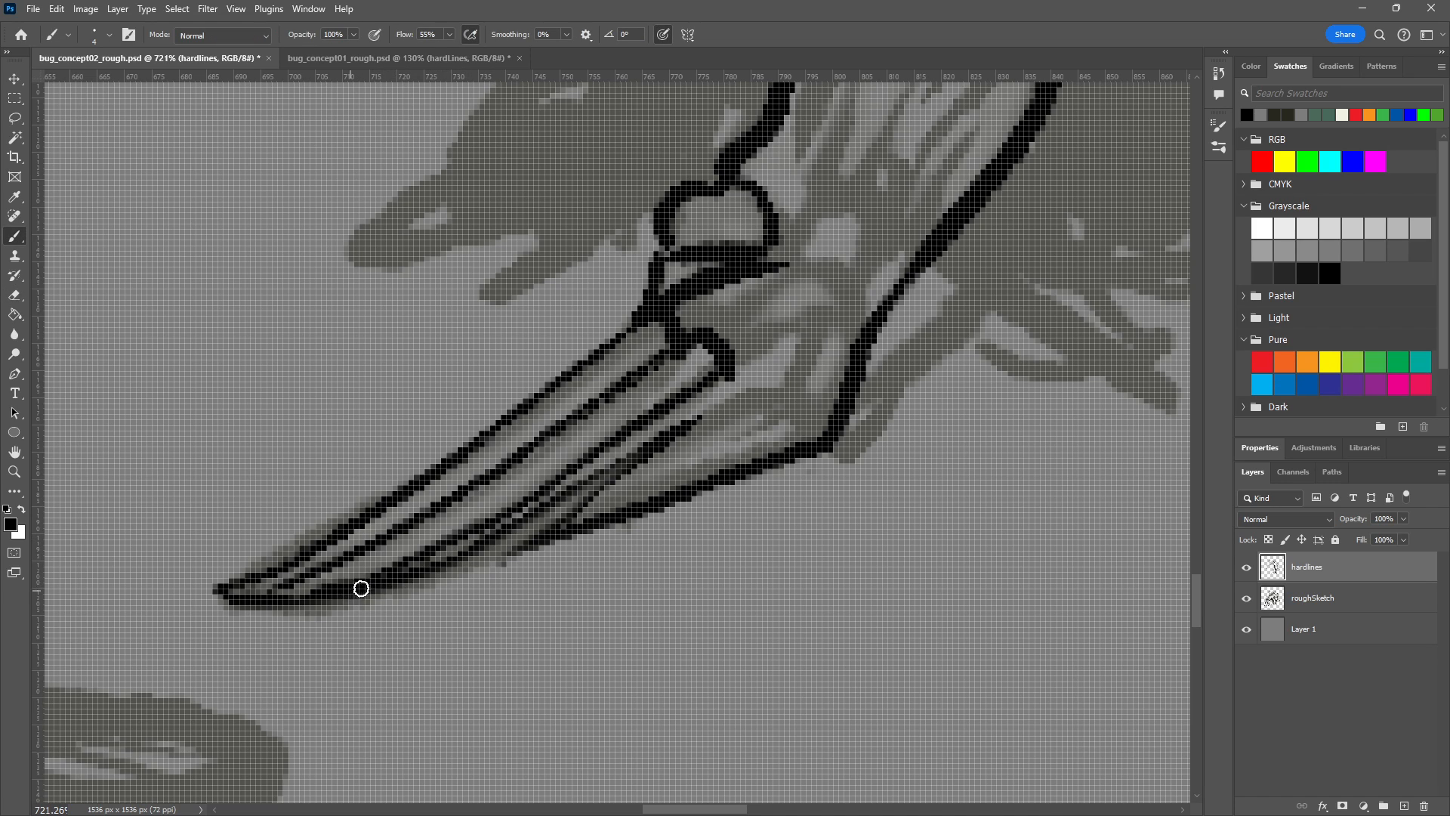
{"action": "left_click_drag", "start_coordinate": [514, 518], "coordinate": [619, 452]}
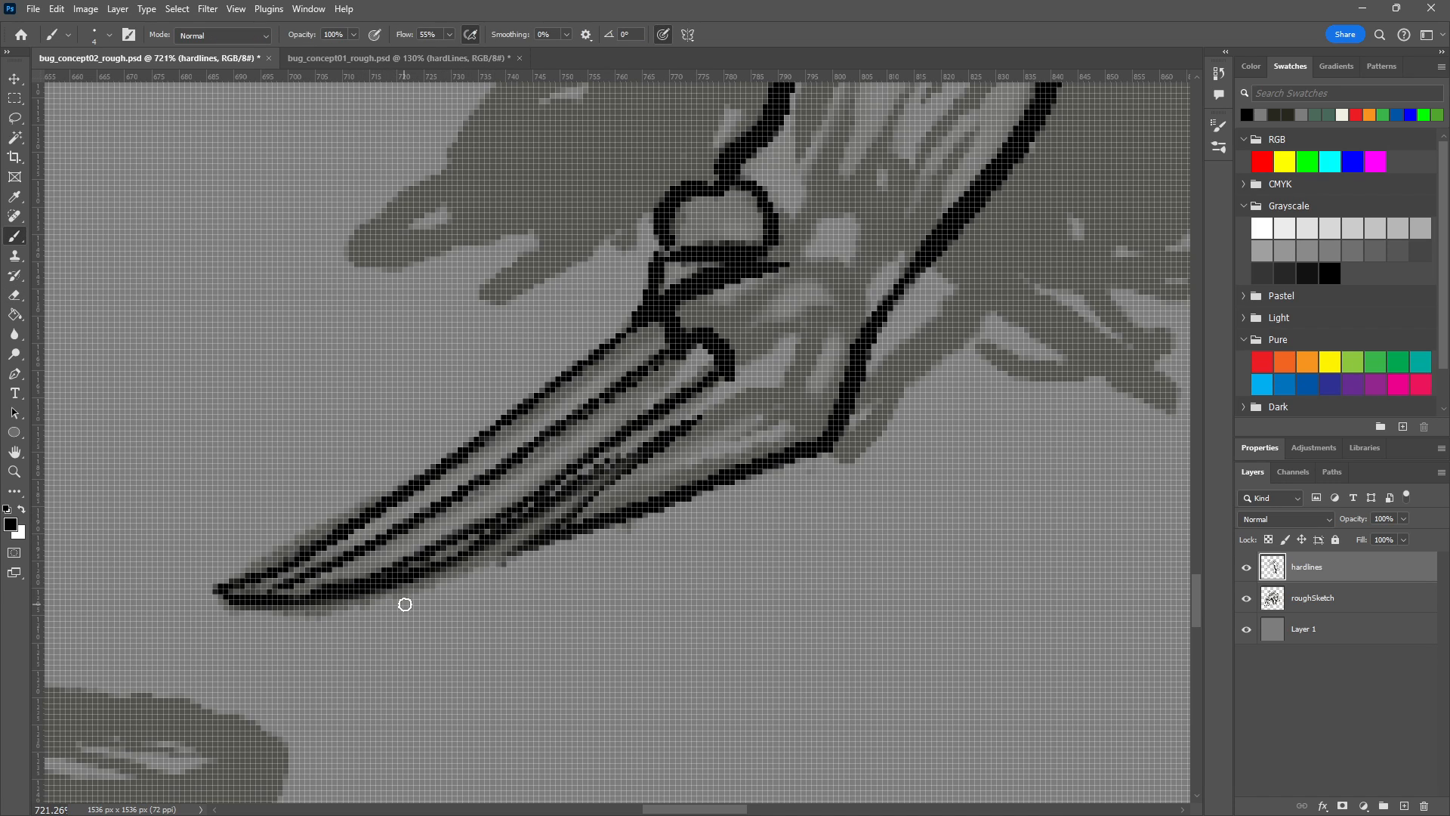
{"action": "key", "text": "ctrl+z"}
{"action": "left_click_drag", "start_coordinate": [515, 534], "coordinate": [599, 481]}
{"action": "key", "text": "ctrl+z"}
{"action": "left_click_drag", "start_coordinate": [505, 523], "coordinate": [653, 437]}
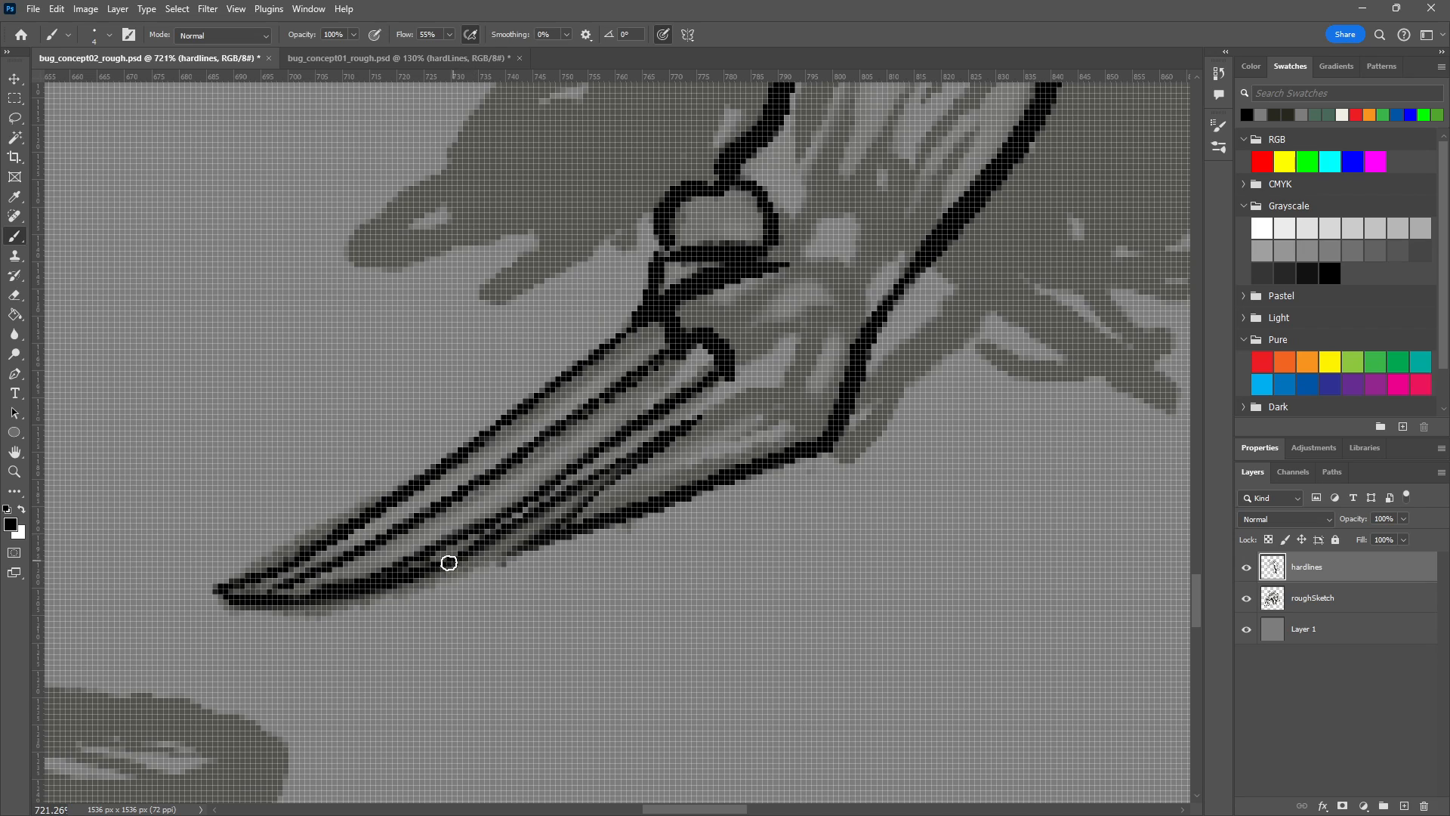
{"action": "left_click_drag", "start_coordinate": [534, 534], "coordinate": [639, 502]}
{"action": "key", "text": "ctrl+z"}
{"action": "left_click_drag", "start_coordinate": [535, 541], "coordinate": [624, 474]}
{"action": "key", "text": "ctrl+z"}
{"action": "key", "text": "ctrl+z"}
{"action": "key", "text": "ctrl+z"}
{"action": "key", "text": "ctrl+z"}
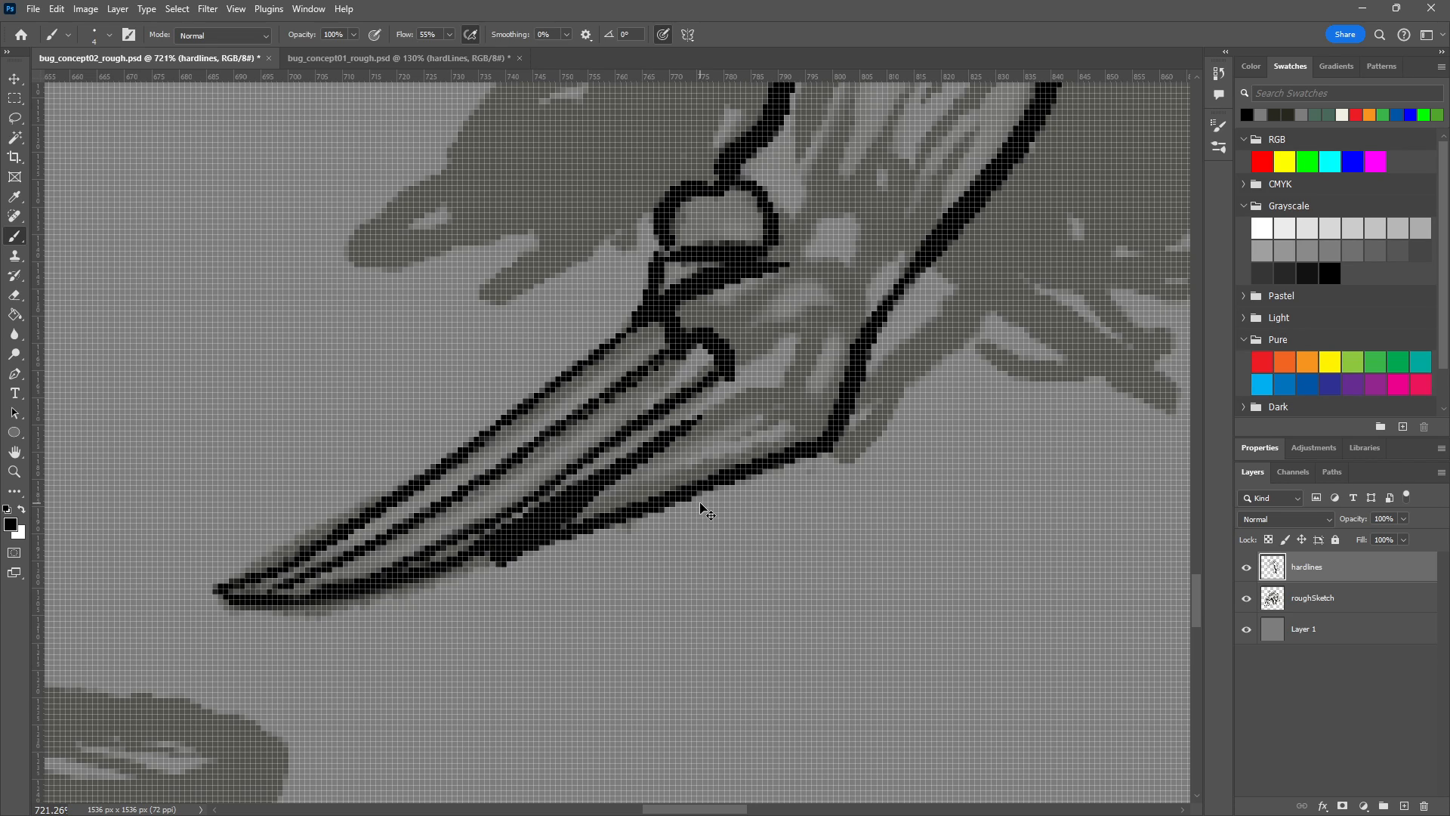
{"action": "key", "text": "ctrl+z"}
{"action": "key", "text": "ctrl+z"}
{"action": "key", "text": "ctrl+z"}
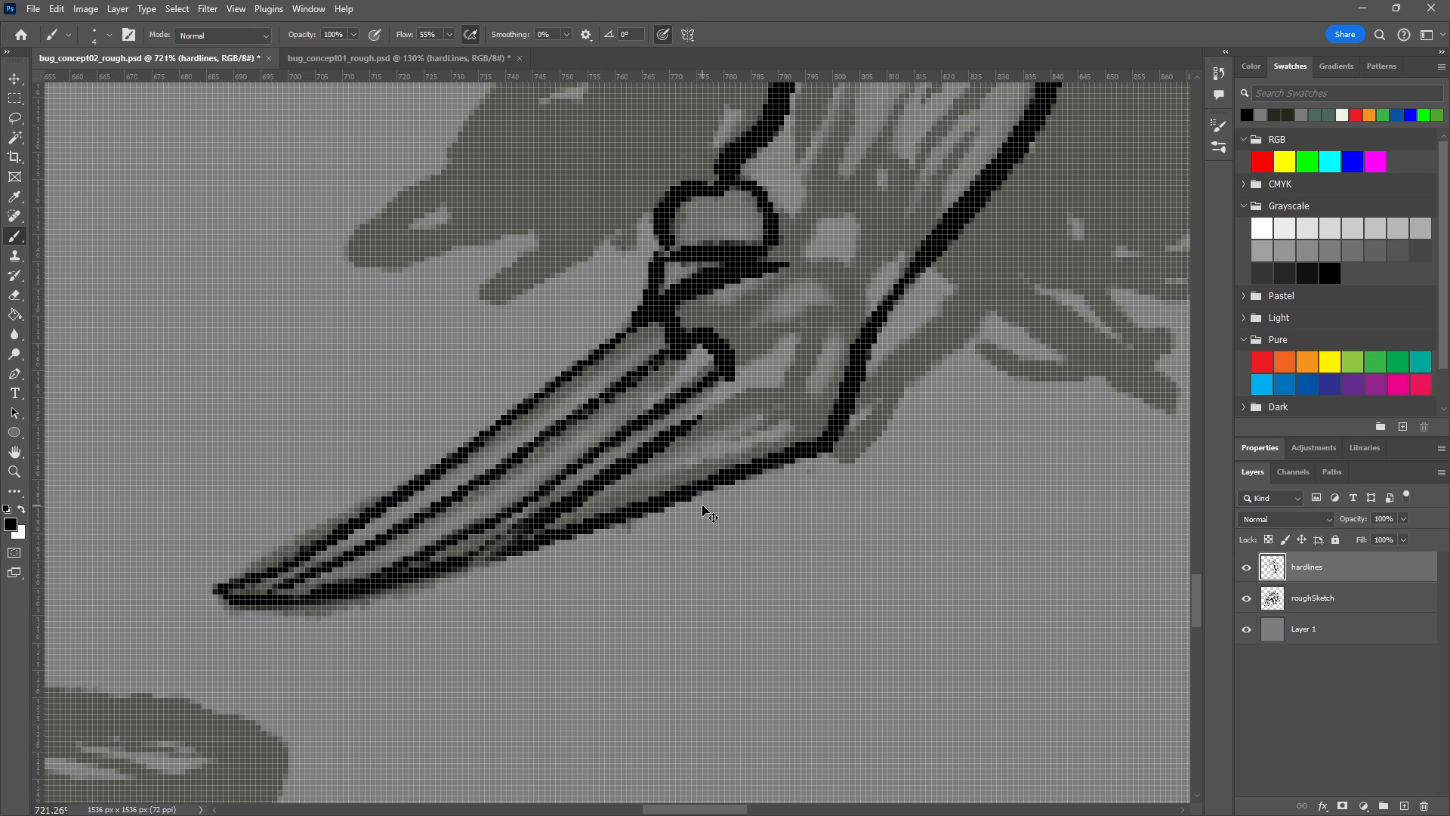
Thin the foot's lowest groove line with the eraser, separate it from neighbouring lines, and trim the underside near the tip.
{"action": "key", "text": "e"}
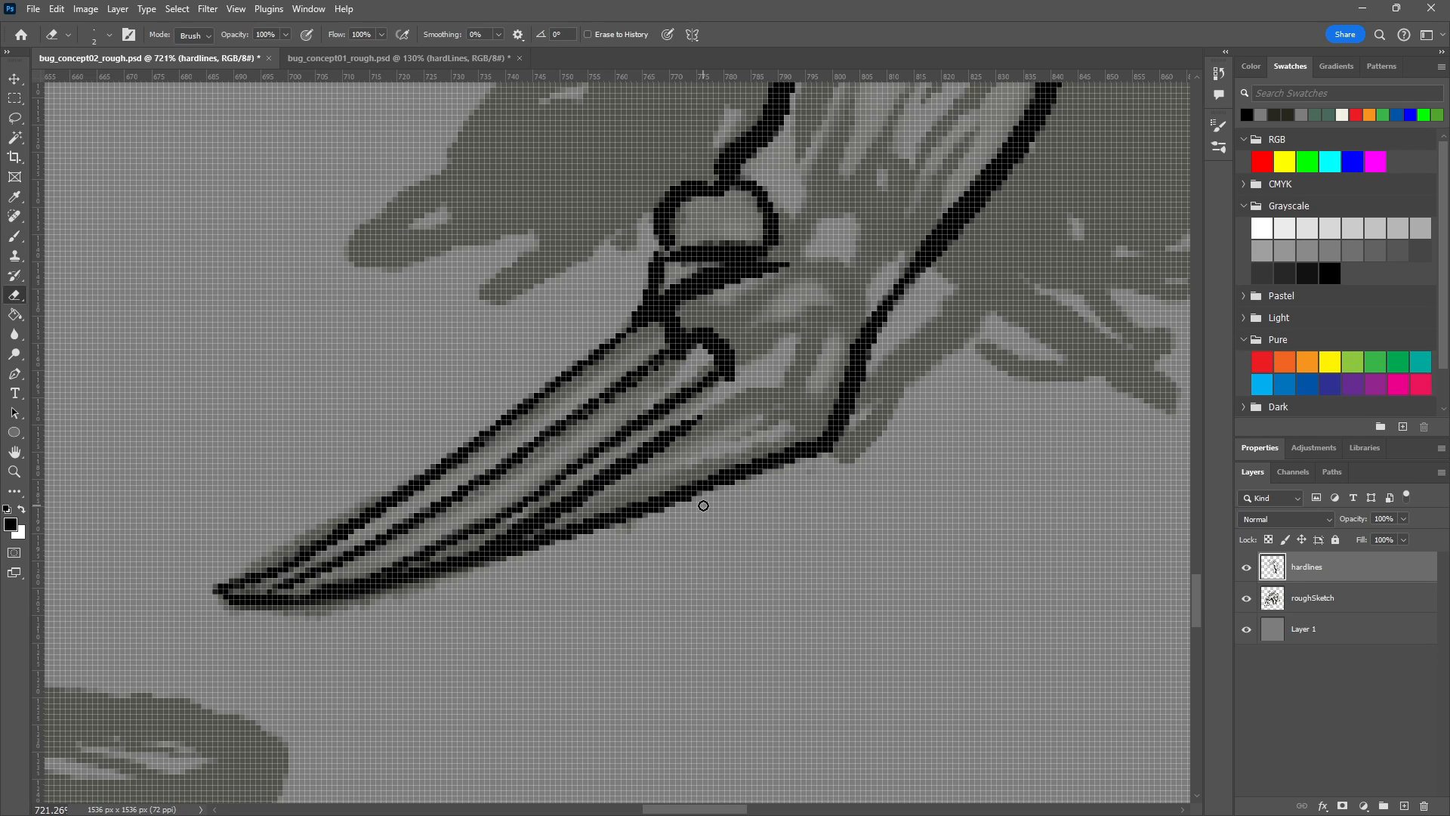
{"action": "left_click_drag", "start_coordinate": [482, 543], "coordinate": [573, 498]}
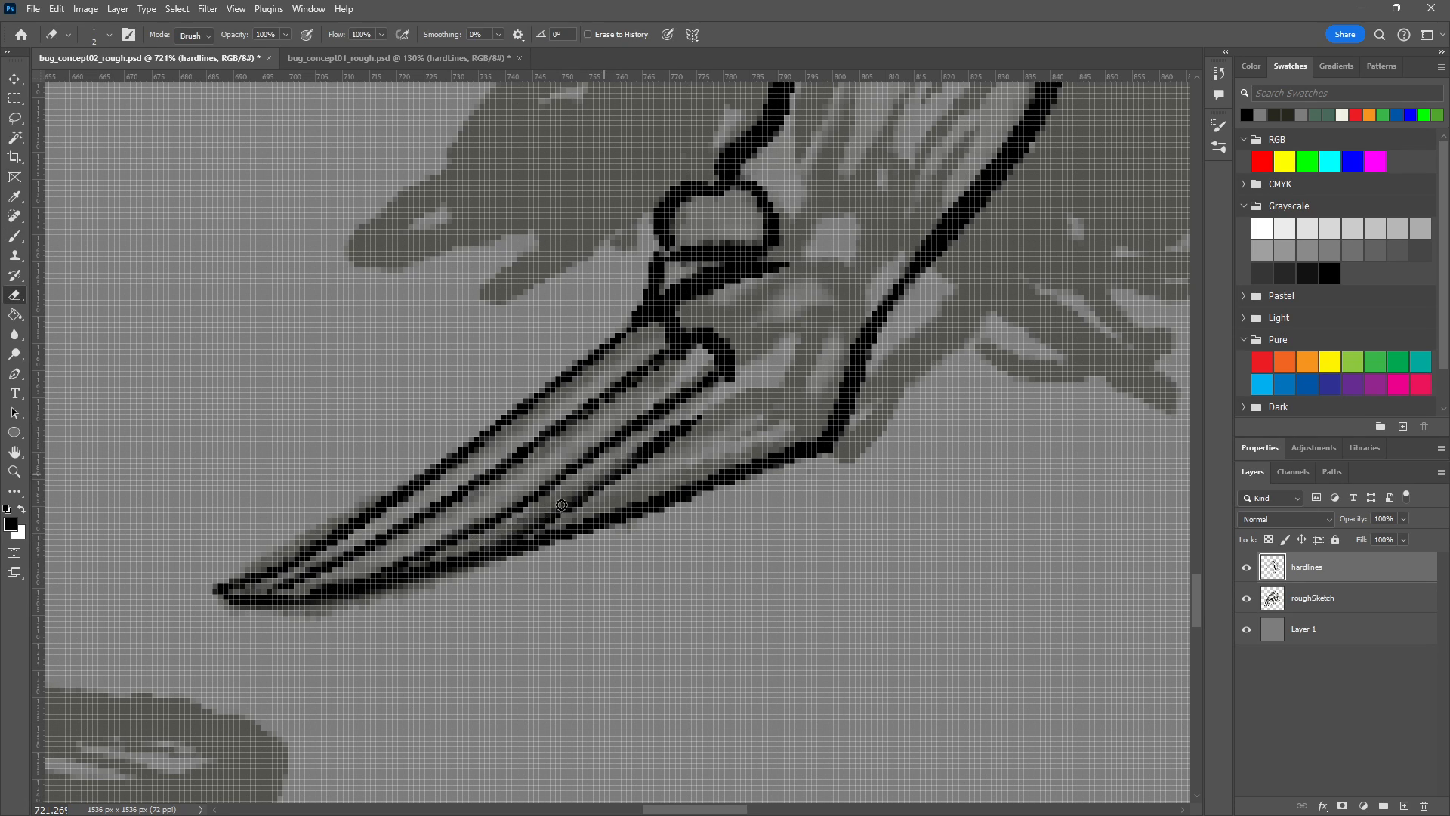
{"action": "left_click_drag", "start_coordinate": [478, 547], "coordinate": [785, 378]}
{"action": "left_click_drag", "start_coordinate": [701, 404], "coordinate": [524, 520]}
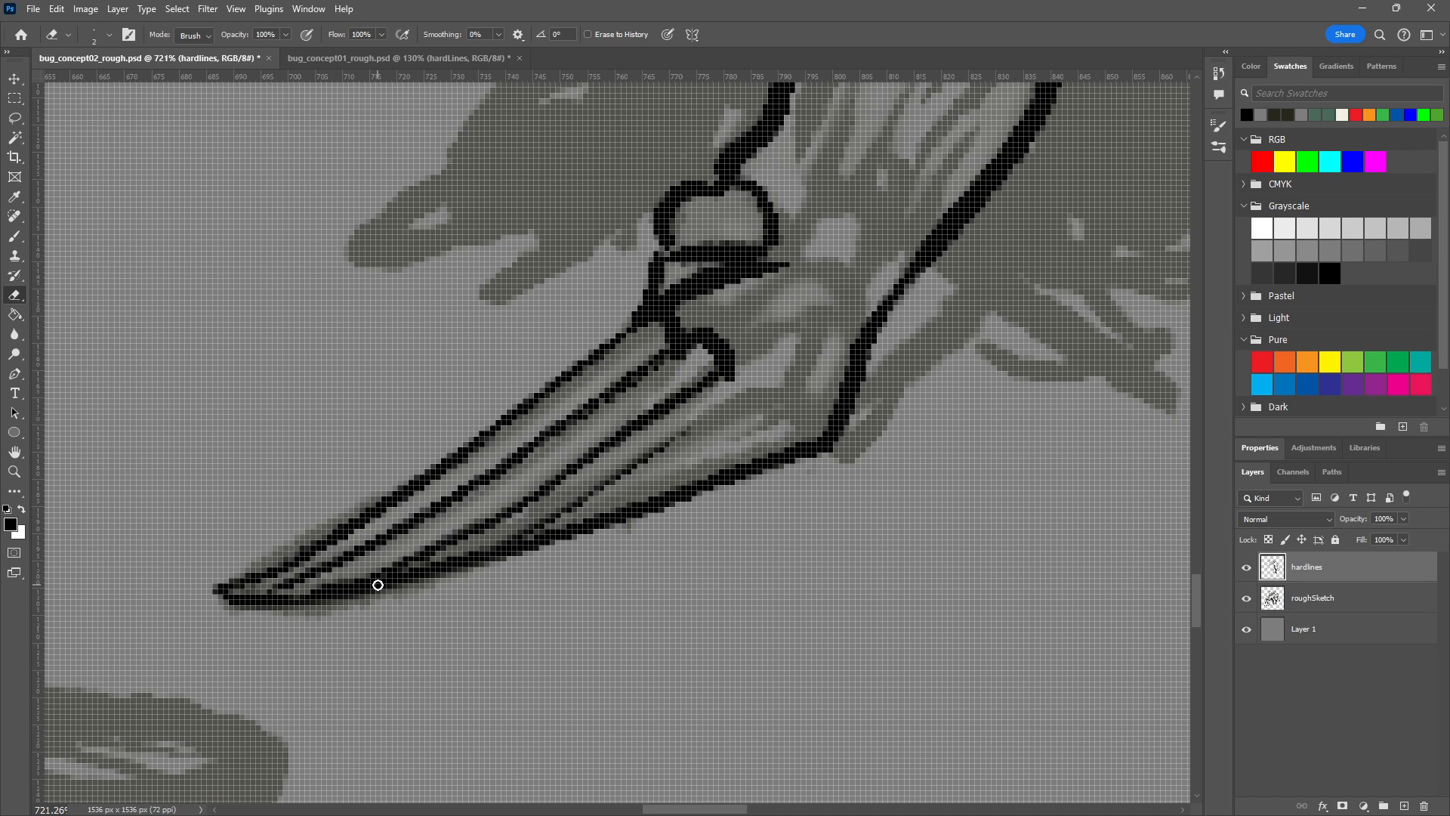
{"action": "left_click_drag", "start_coordinate": [238, 608], "coordinate": [337, 604]}
{"action": "key", "text": "b"}
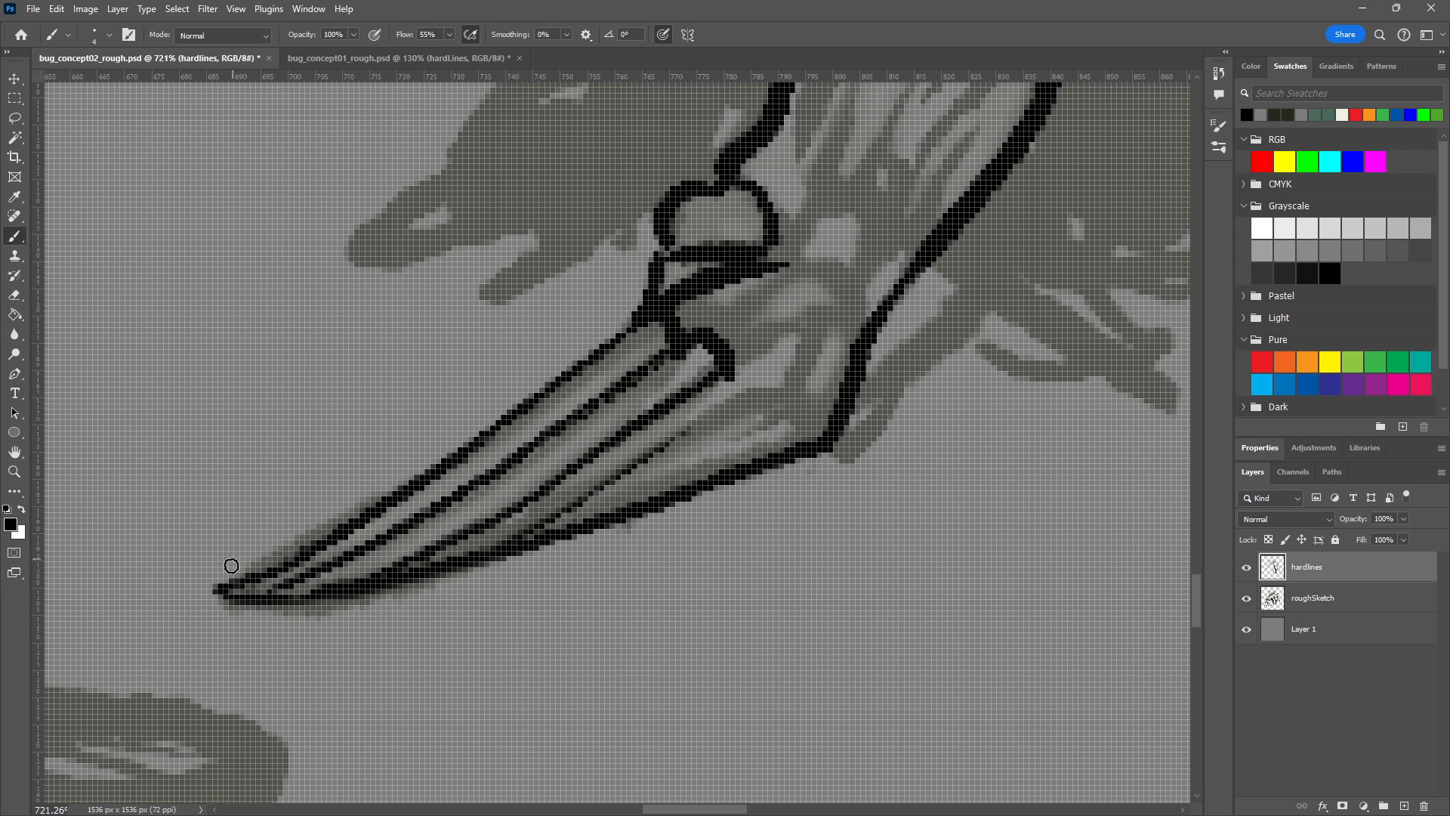
{"action": "left_click_drag", "start_coordinate": [224, 592], "coordinate": [306, 604]}
{"action": "key", "text": "ctrl+z"}
{"action": "left_click_drag", "start_coordinate": [329, 596], "coordinate": [235, 594]}
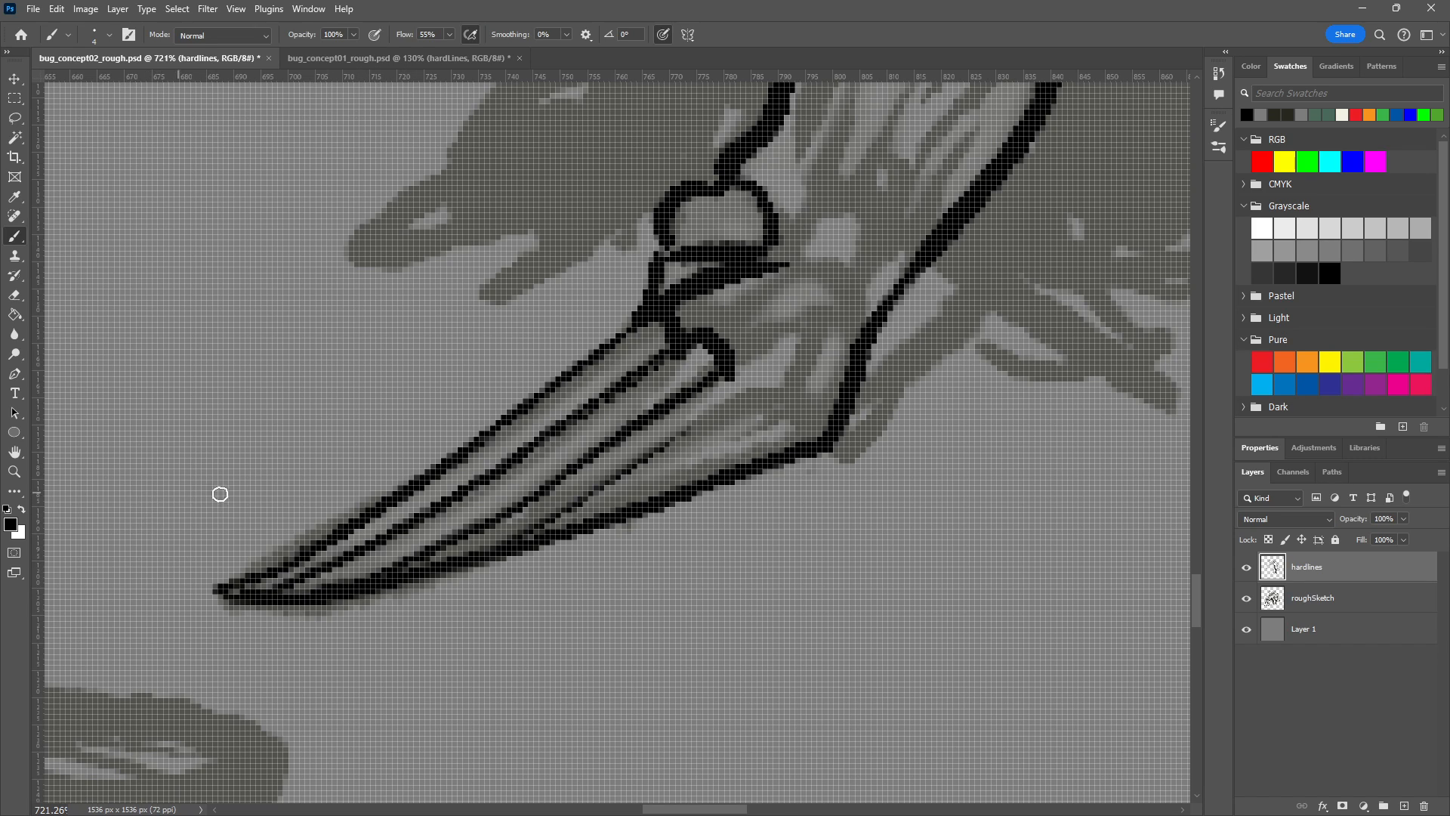
{"action": "key", "text": "ctrl+z"}
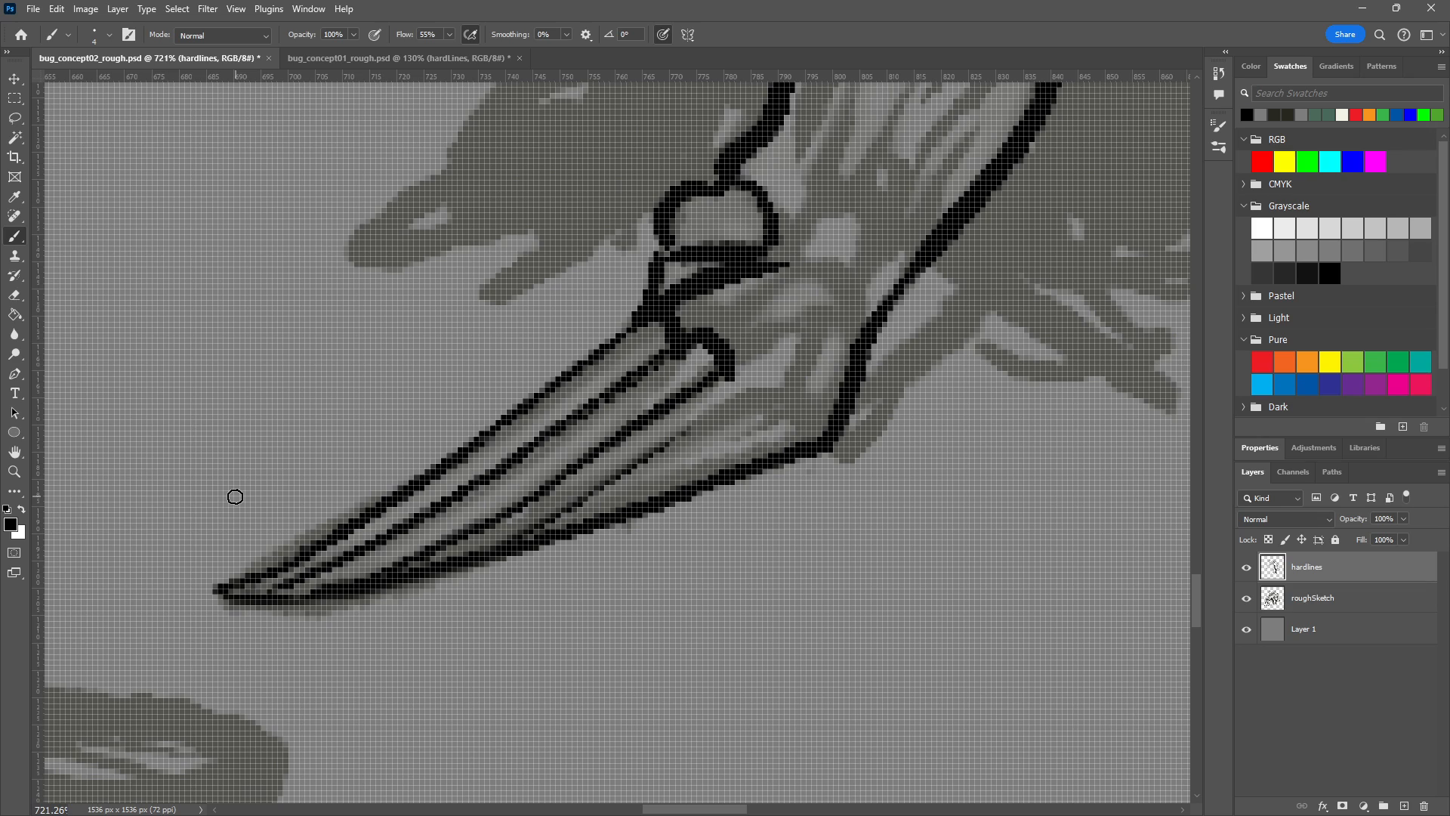
Extend the foot's lowest groove line up toward the ankle with a thin tapering stroke.
{"action": "left_click_drag", "start_coordinate": [747, 401], "coordinate": [582, 497]}
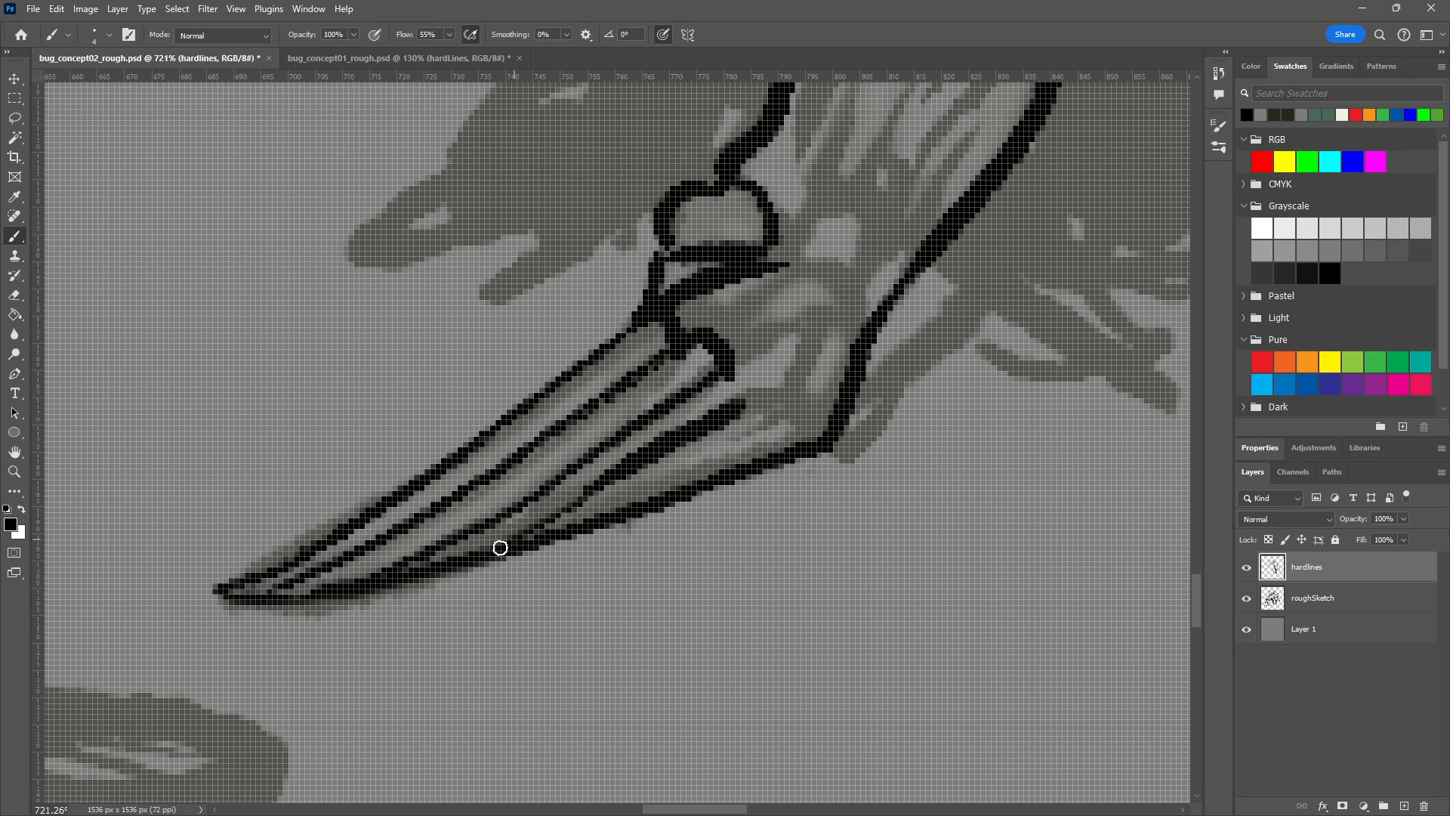
{"action": "key", "text": "ctrl+z"}
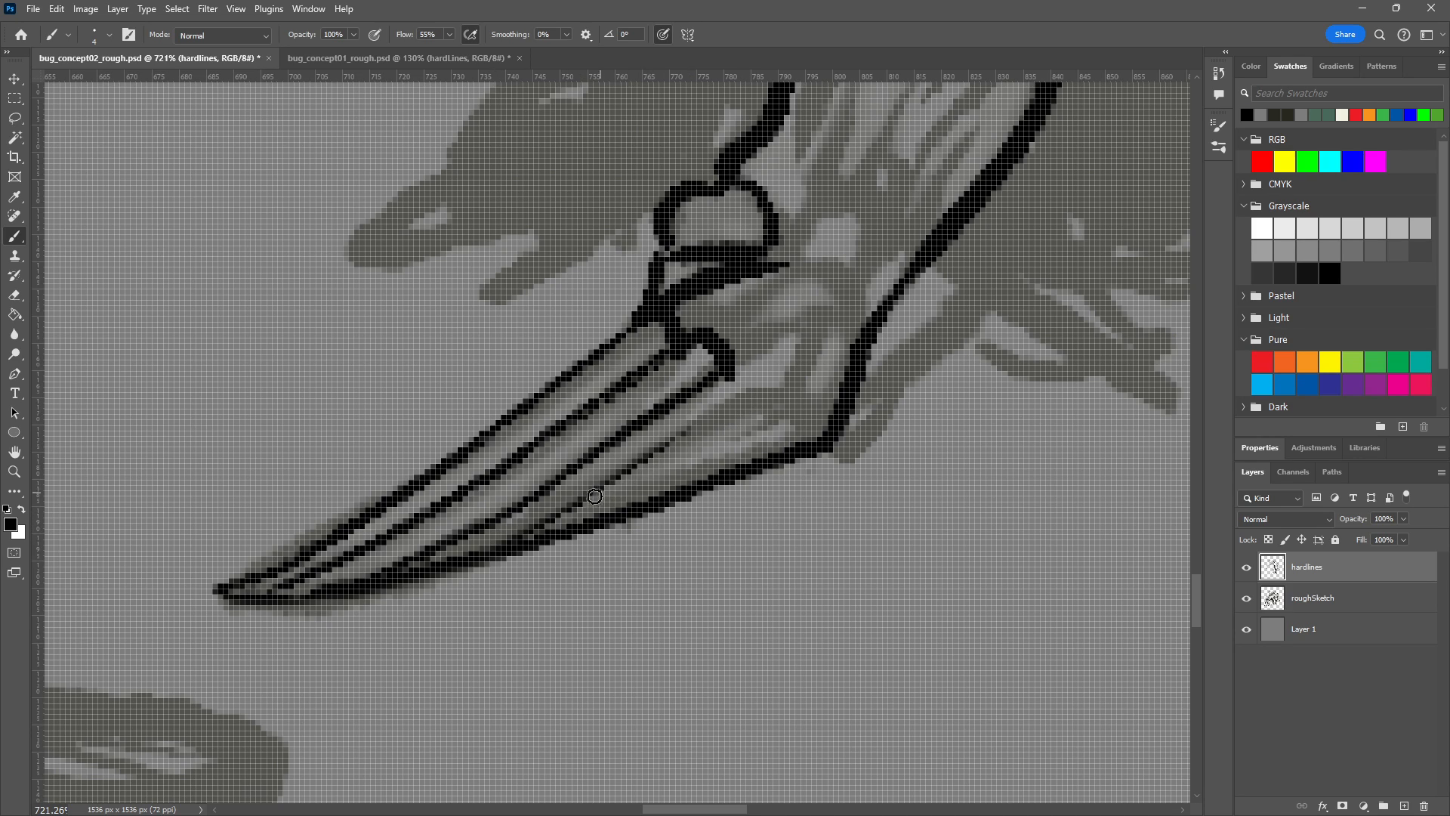
{"action": "left_click_drag", "start_coordinate": [575, 503], "coordinate": [686, 439]}
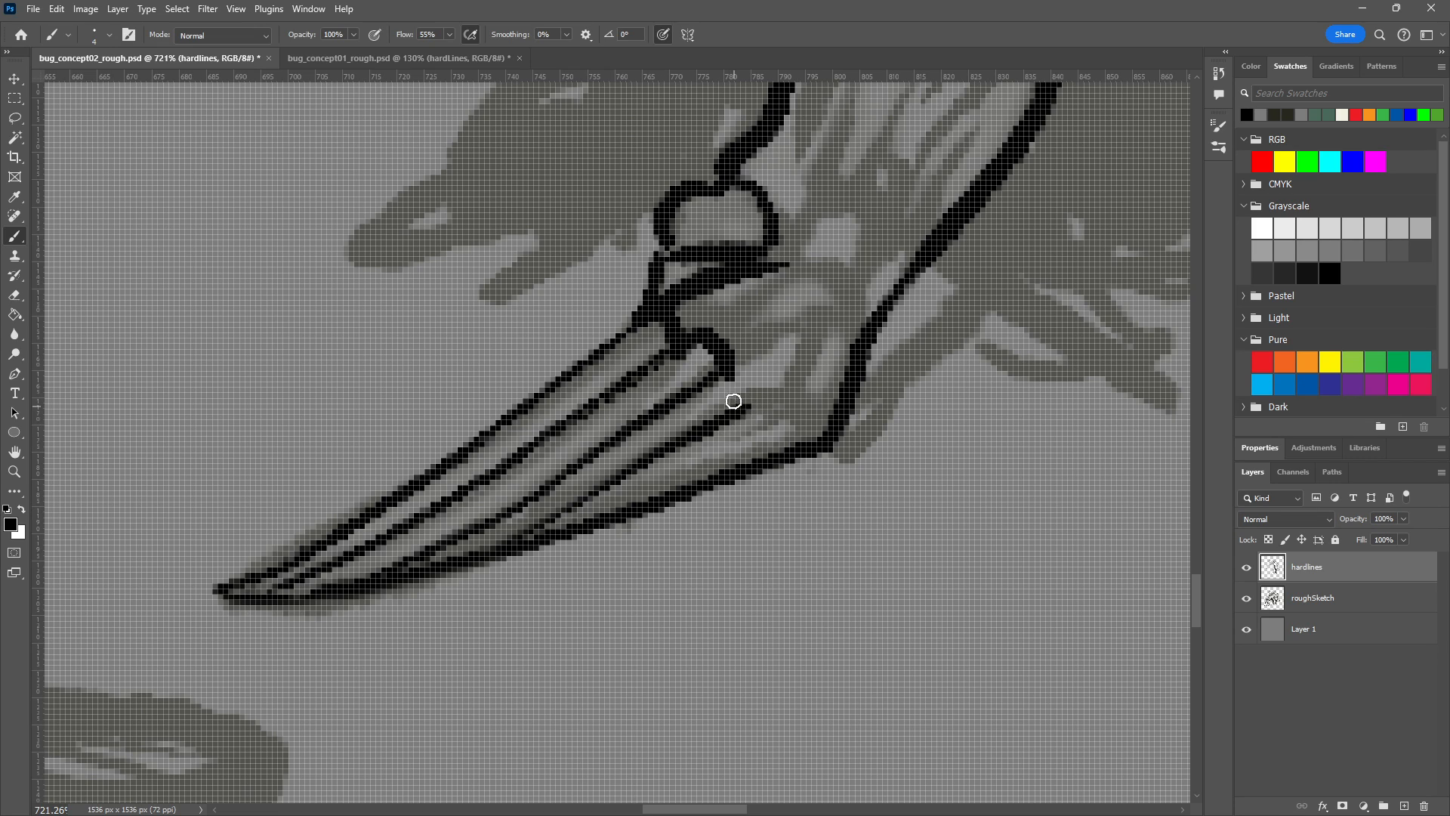
Ink two more curved knuckle steps capping the lower grooves, continuing the stepped edge down to the heel corner.
{"action": "mouse_move", "coordinate": [720, 372]}
{"action": "left_mouse_down"}
{"action": "mouse_move", "coordinate": [755, 404]}
{"action": "mouse_move", "coordinate": [779, 393]}
{"action": "mouse_move", "coordinate": [754, 409]}
{"action": "mouse_move", "coordinate": [726, 375]}
{"action": "mouse_move", "coordinate": [755, 362]}
{"action": "mouse_move", "coordinate": [765, 396]}
{"action": "left_mouse_up"}
{"action": "key", "text": "ctrl+z"}
{"action": "key", "text": "ctrl+z"}
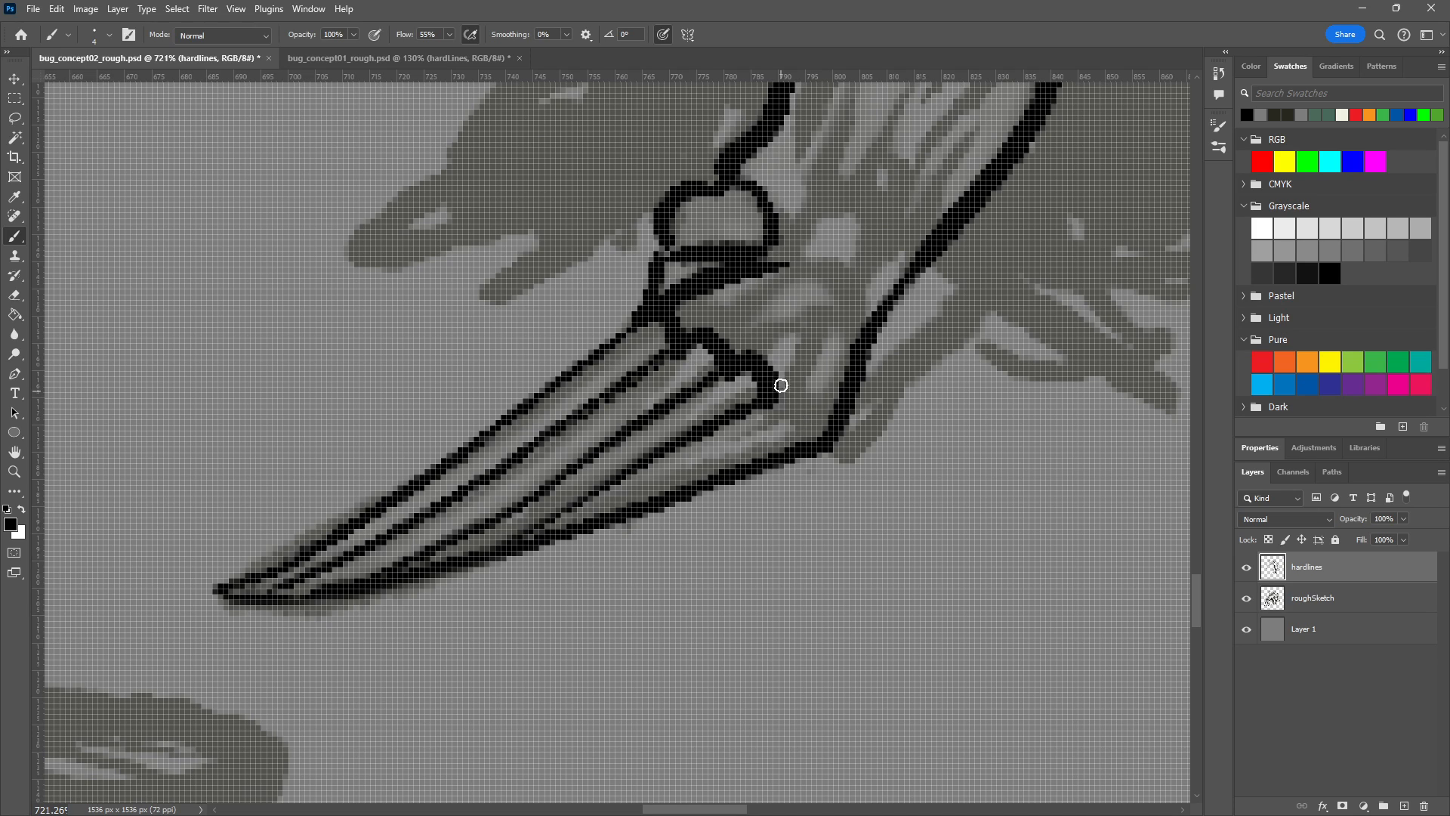
{"action": "mouse_move", "coordinate": [773, 401]}
{"action": "left_mouse_down"}
{"action": "mouse_move", "coordinate": [806, 402]}
{"action": "mouse_move", "coordinate": [813, 437]}
{"action": "left_mouse_up"}
{"action": "key", "text": "ctrl+z"}
{"action": "mouse_move", "coordinate": [768, 395]}
{"action": "left_mouse_down"}
{"action": "mouse_move", "coordinate": [818, 423]}
{"action": "mouse_move", "coordinate": [822, 444]}
{"action": "left_mouse_up"}
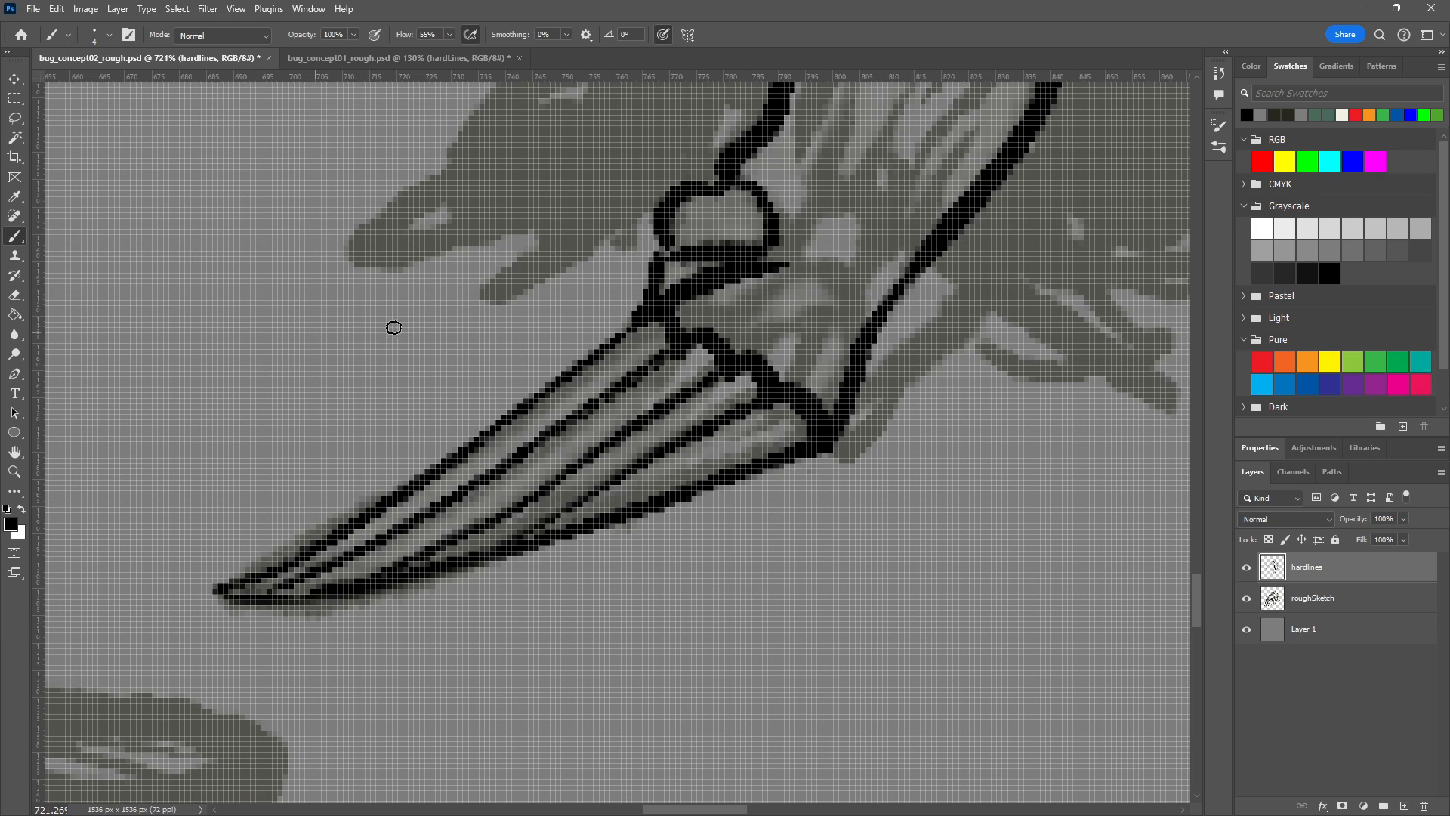
Ink short ridge strokes rising from the knuckle notches and a curved arc above them toward the leg's rear contour.
{"action": "left_click_drag", "start_coordinate": [861, 372], "coordinate": [745, 482]}
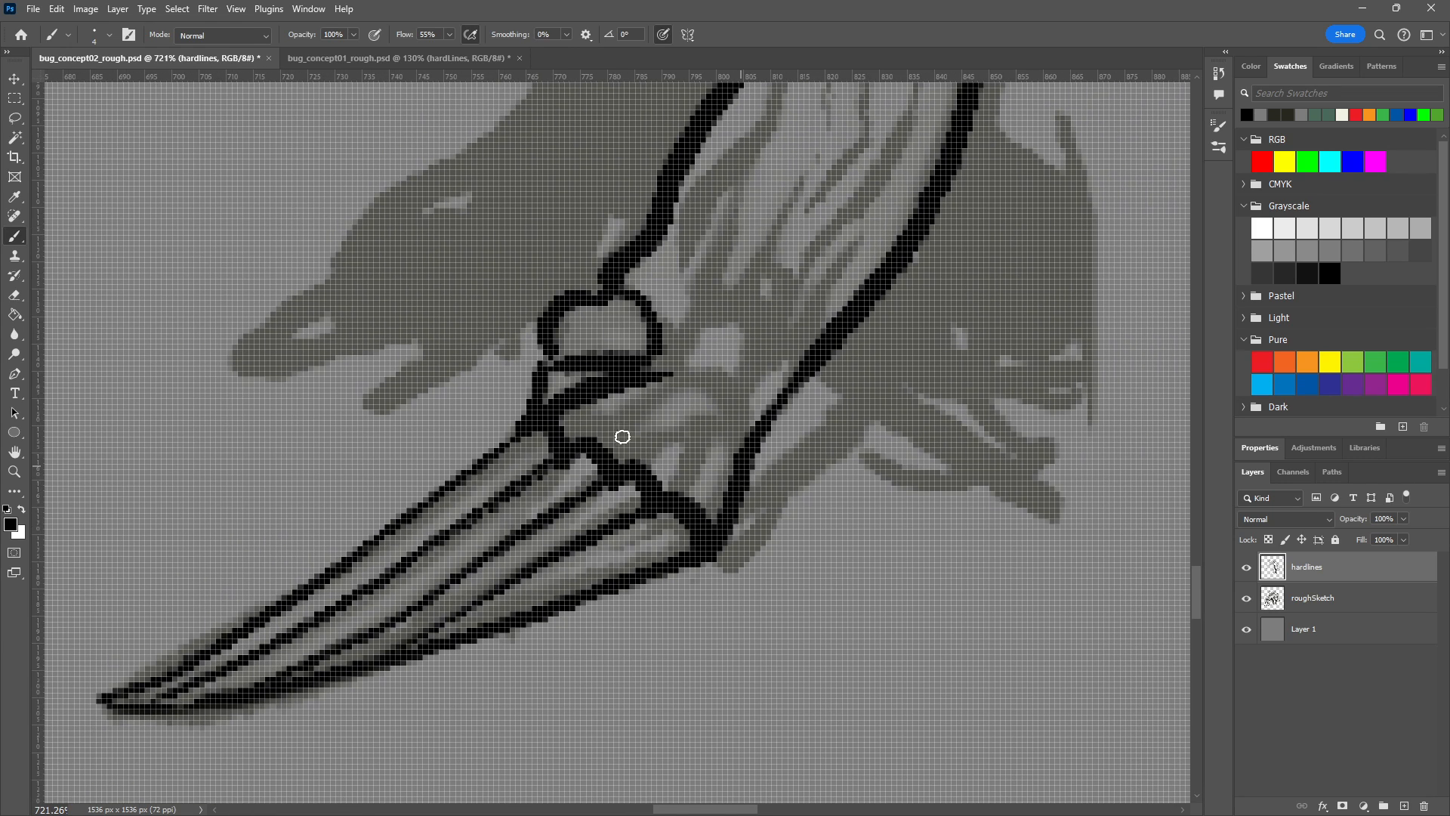
{"action": "mouse_move", "coordinate": [576, 438]}
{"action": "left_mouse_down"}
{"action": "mouse_move", "coordinate": [611, 417]}
{"action": "mouse_move", "coordinate": [629, 454]}
{"action": "mouse_move", "coordinate": [701, 453]}
{"action": "left_mouse_up"}
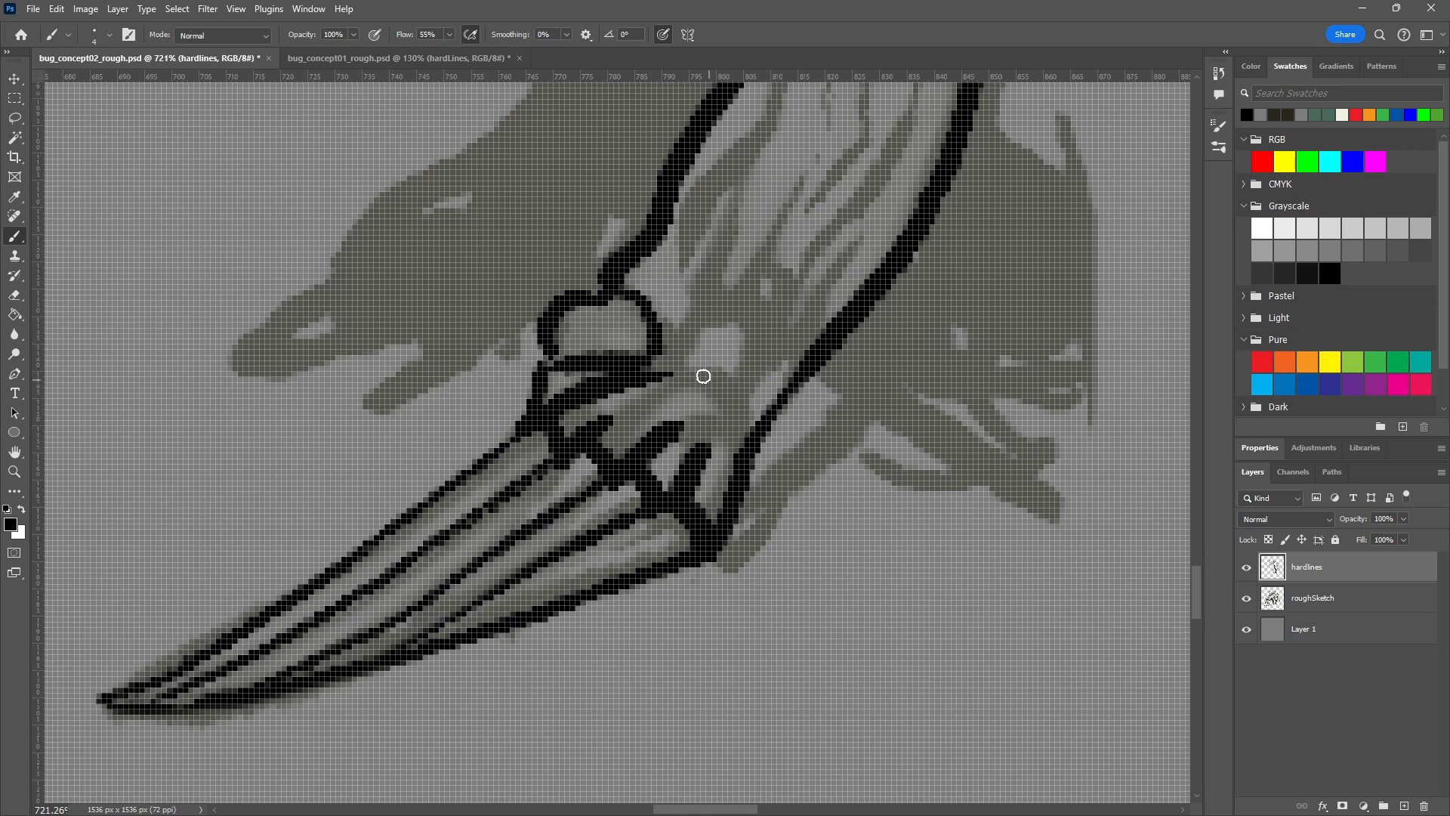
{"action": "left_click_drag", "start_coordinate": [690, 375], "coordinate": [753, 424]}
{"action": "key", "text": "ctrl+z"}
{"action": "key", "text": "ctrl+z"}
{"action": "key", "text": "ctrl+z"}
{"action": "left_click_drag", "start_coordinate": [680, 369], "coordinate": [744, 414]}
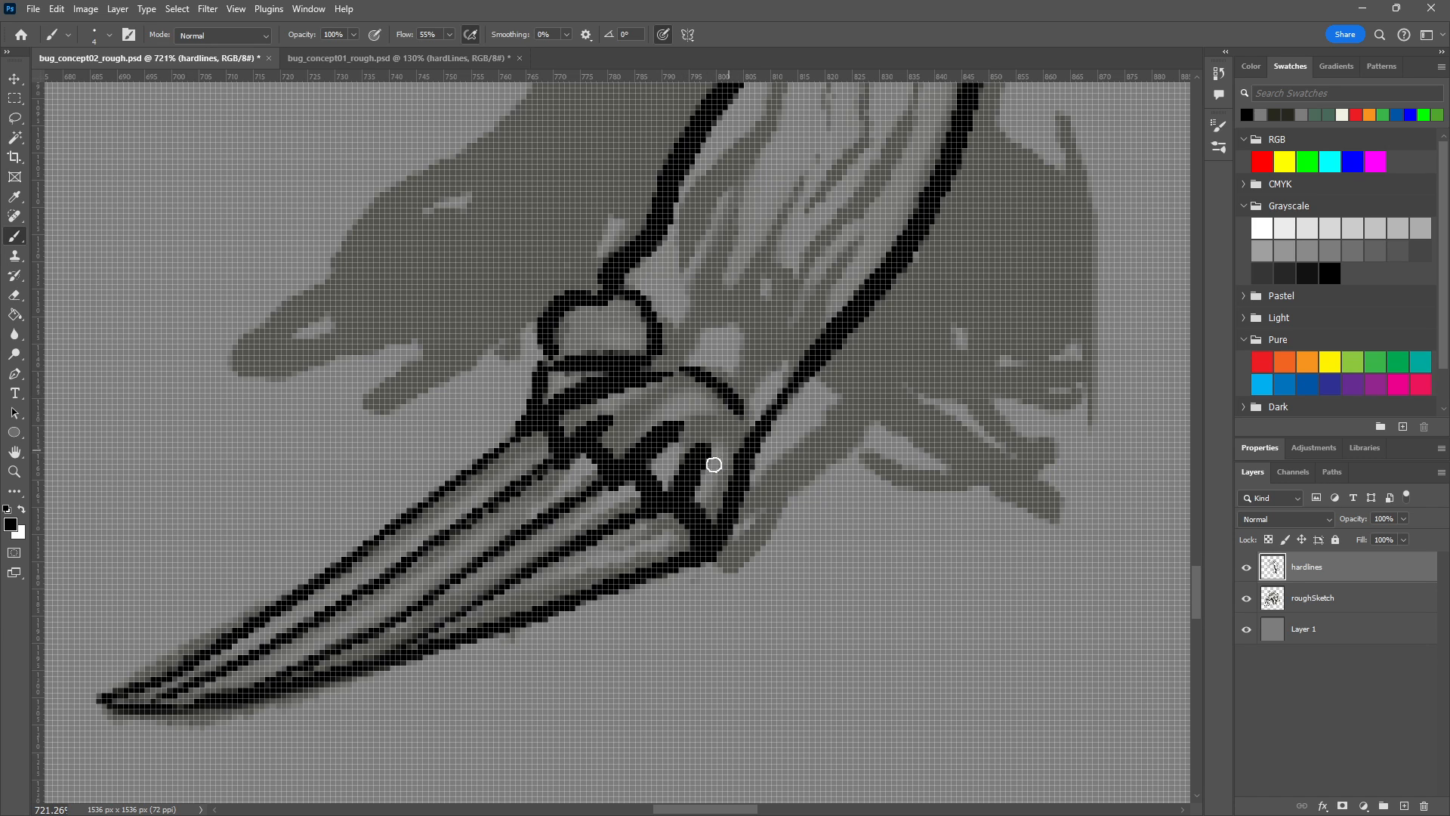
Ink a short inner accent line just below the foot's upper contour, starting near the knuckle.
{"action": "left_click_drag", "start_coordinate": [599, 508], "coordinate": [835, 308]}
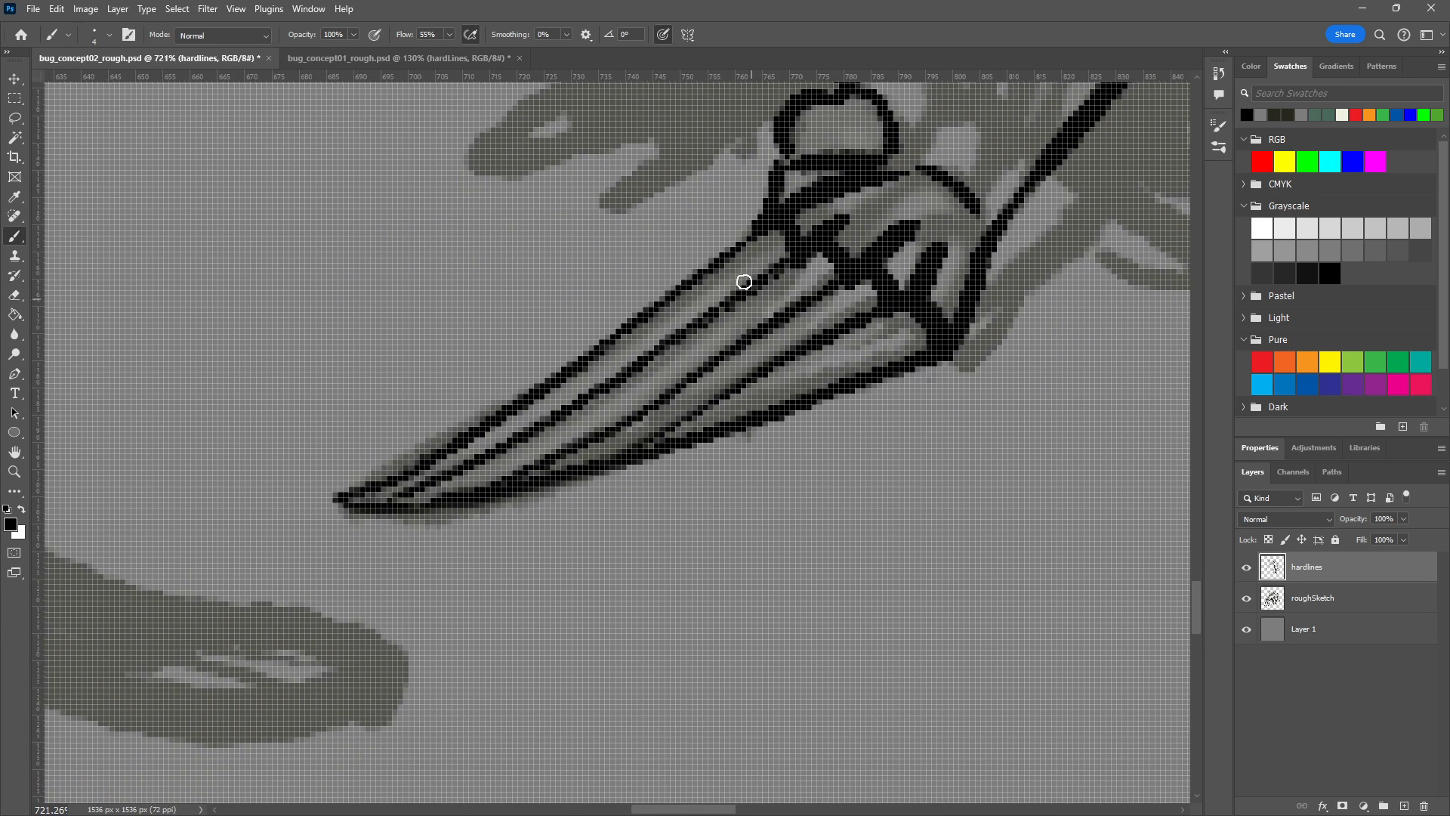
{"action": "left_click_drag", "start_coordinate": [755, 254], "coordinate": [702, 290]}
{"action": "key", "text": "ctrl+z"}
{"action": "left_click_drag", "start_coordinate": [759, 249], "coordinate": [689, 299]}
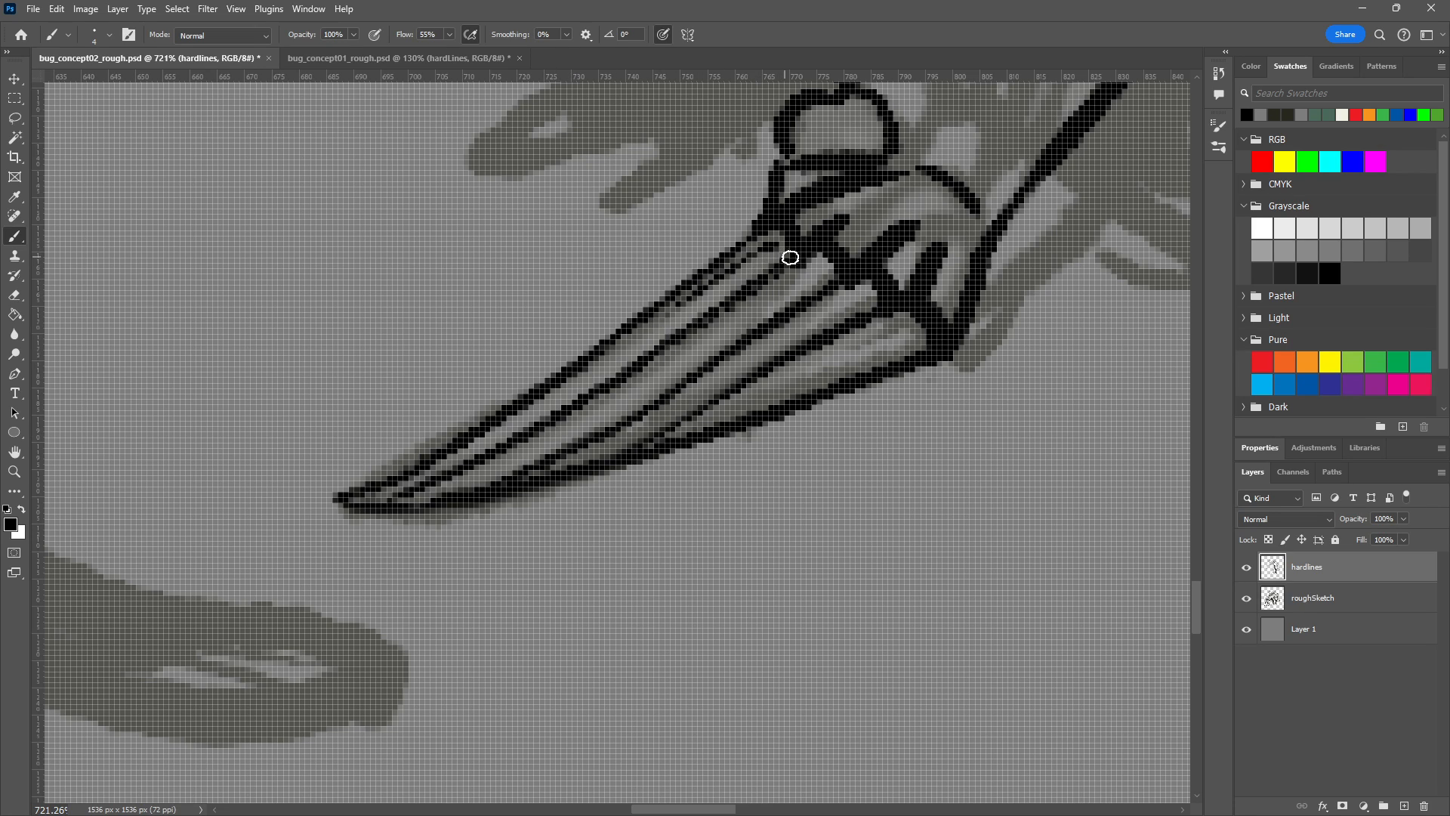
Ink broken accent strokes alongside the foot's second groove line, tapering toward the tip.
{"action": "left_click_drag", "start_coordinate": [783, 285], "coordinate": [627, 393]}
{"action": "key", "text": "ctrl+z"}
{"action": "left_click_drag", "start_coordinate": [780, 286], "coordinate": [592, 427]}
{"action": "key", "text": "ctrl+z"}
{"action": "left_click_drag", "start_coordinate": [790, 282], "coordinate": [679, 377]}
{"action": "mouse_move", "coordinate": [780, 287]}
{"action": "left_mouse_down"}
{"action": "mouse_move", "coordinate": [605, 402]}
{"action": "mouse_move", "coordinate": [760, 304]}
{"action": "mouse_move", "coordinate": [631, 386]}
{"action": "left_mouse_up"}
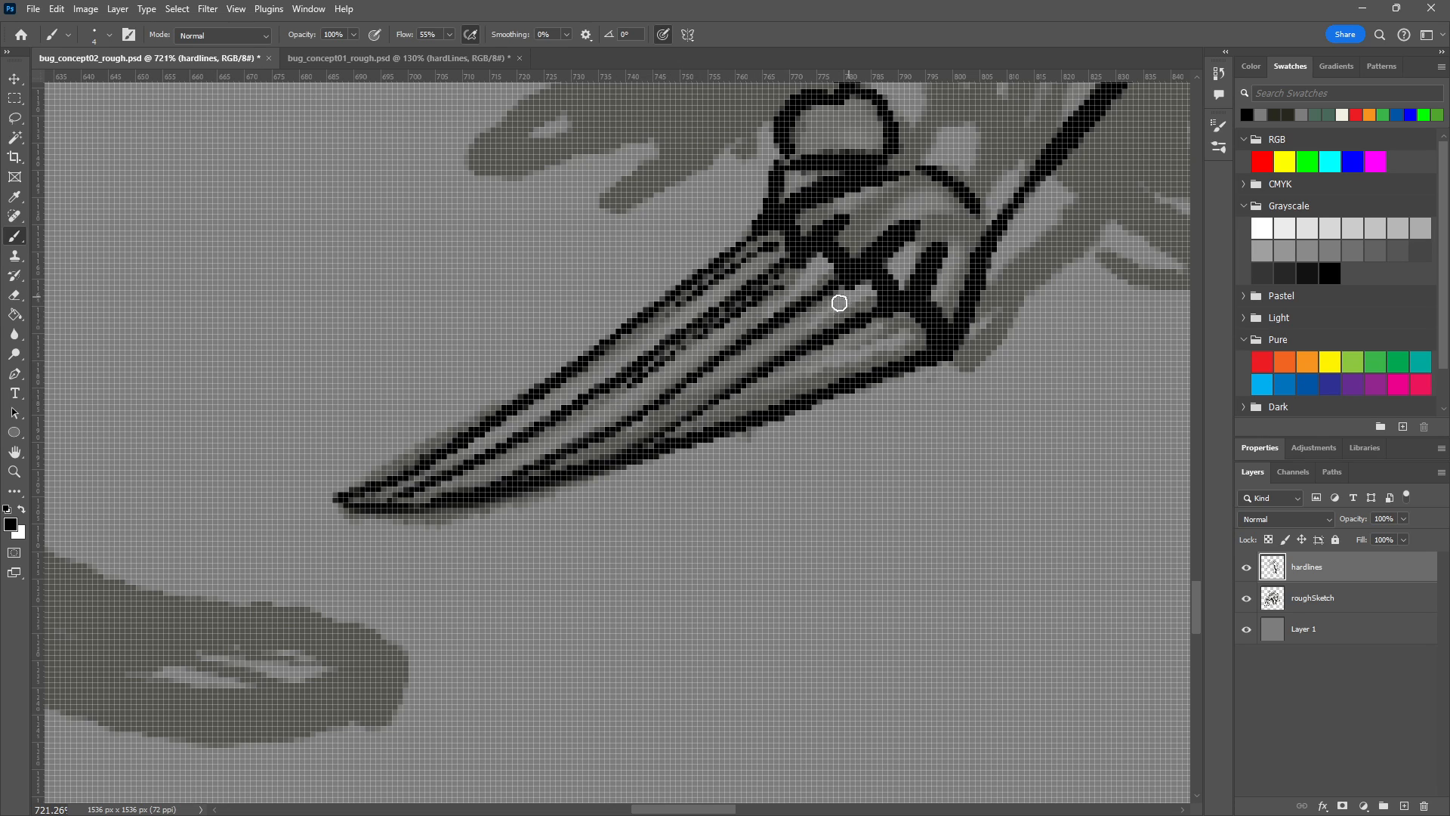
Ink short accent strokes inside the foot's lower grooves and touch up the ends near the knuckle edge.
{"action": "left_click_drag", "start_coordinate": [800, 318], "coordinate": [722, 366]}
{"action": "left_click_drag", "start_coordinate": [880, 331], "coordinate": [748, 396]}
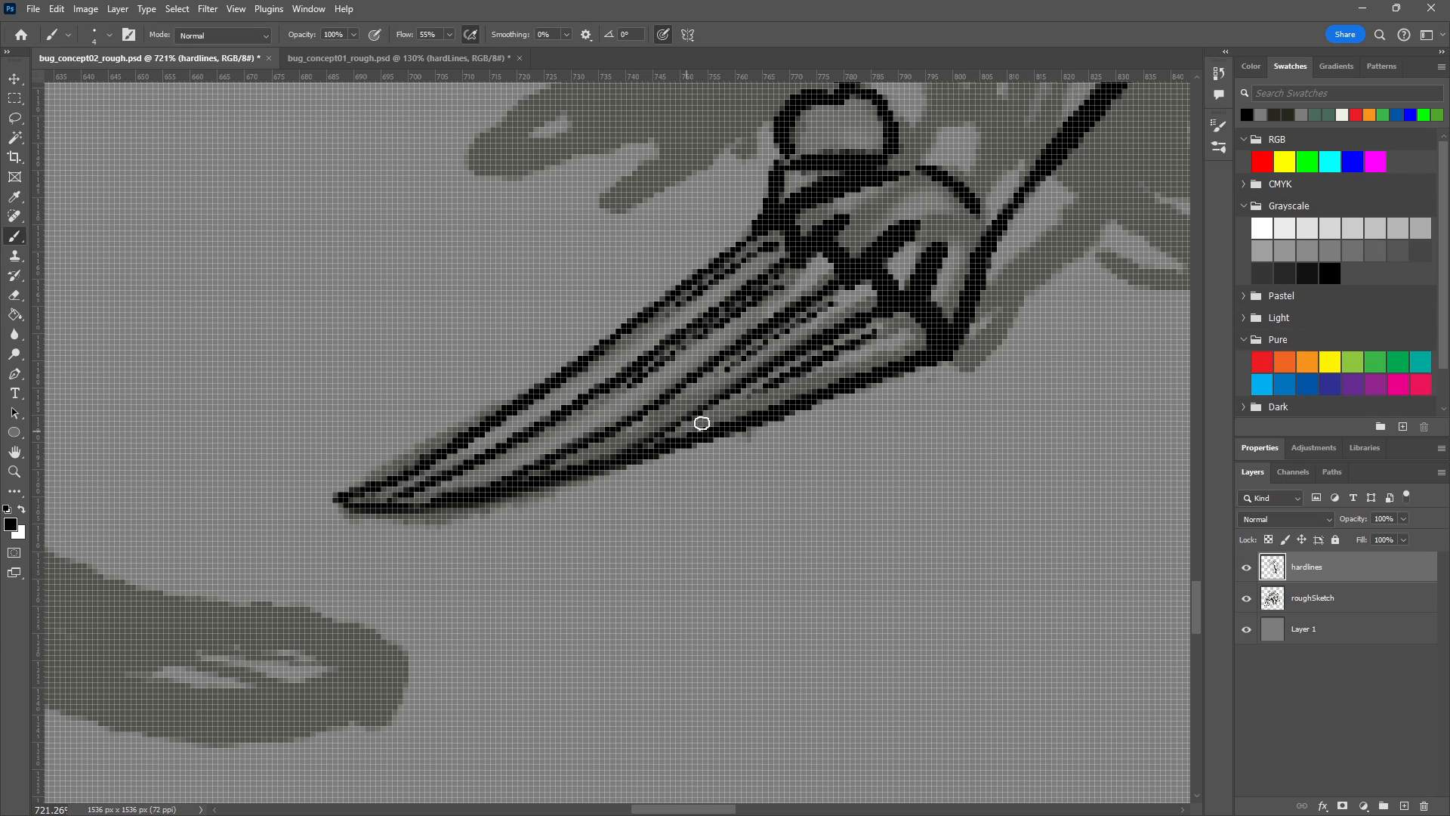
{"action": "left_click_drag", "start_coordinate": [884, 327], "coordinate": [902, 332]}
{"action": "left_click_drag", "start_coordinate": [785, 287], "coordinate": [813, 279]}
Thicken the arc above the knuckle ridges into a solid dark crescent beside the wedge-shaped plate.
{"action": "scroll", "coordinate": [882, 584], "scroll_direction": "down", "scroll_amount": 4}
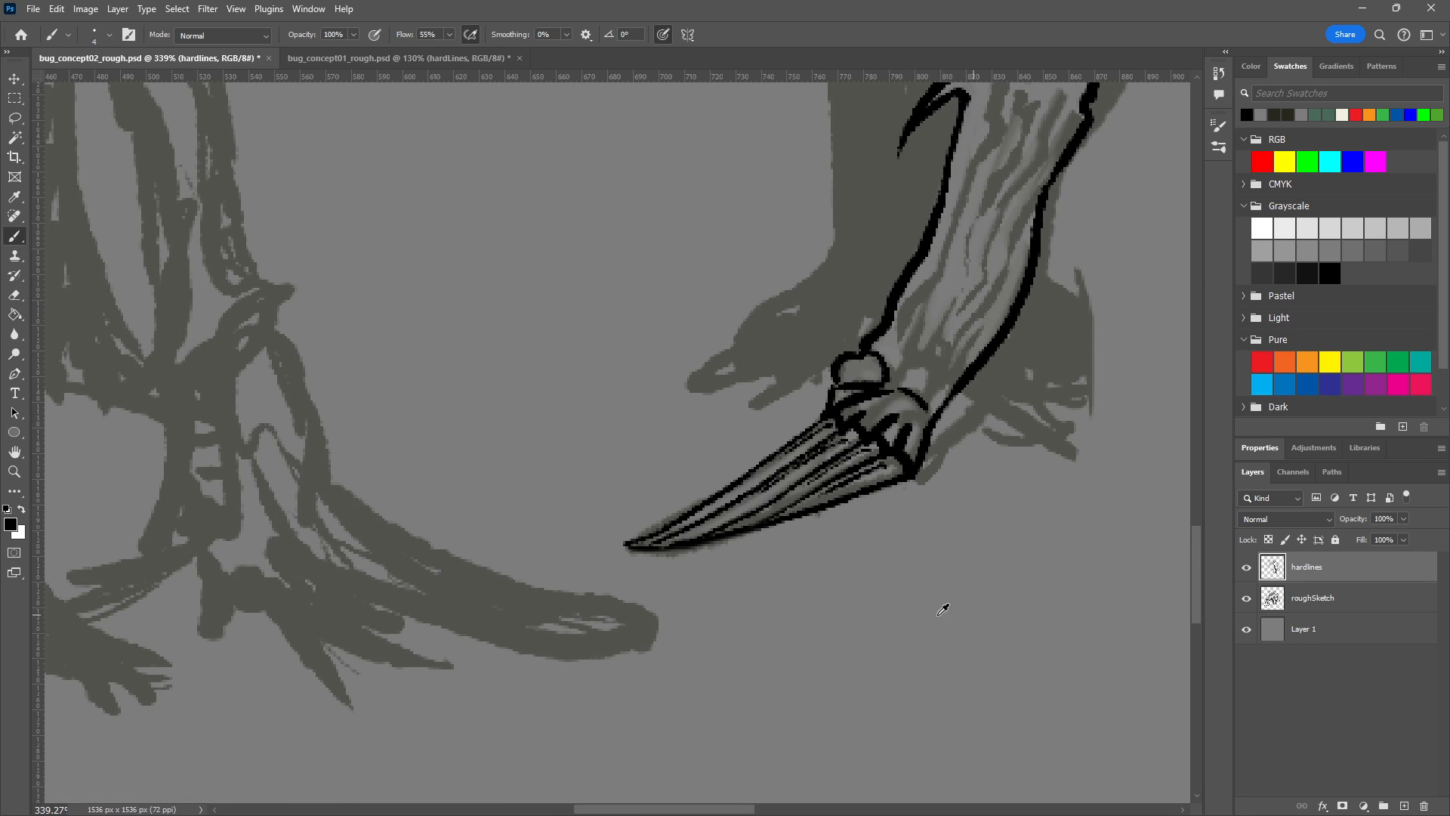
{"action": "scroll", "coordinate": [737, 574], "scroll_direction": "up", "scroll_amount": 2}
{"action": "mouse_move", "coordinate": [851, 533]}
{"action": "left_mouse_down"}
{"action": "mouse_move", "coordinate": [592, 651]}
{"action": "mouse_move", "coordinate": [508, 731]}
{"action": "left_mouse_up"}
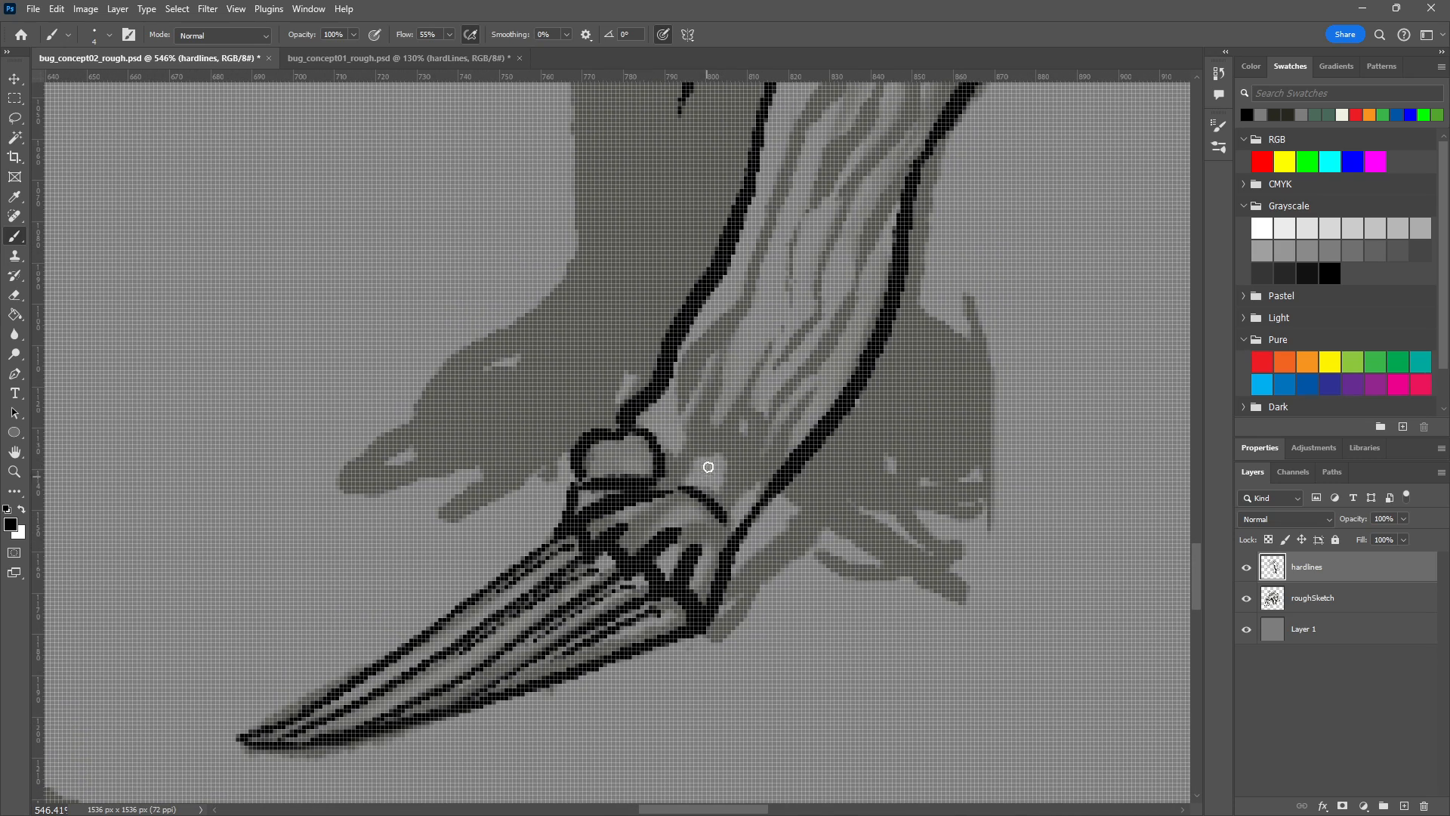
{"action": "left_click_drag", "start_coordinate": [693, 483], "coordinate": [724, 513]}
{"action": "left_click_drag", "start_coordinate": [638, 488], "coordinate": [707, 493]}
Ink a small curved claw projecting forward from the rounded ankle knob and touch up the base of the upper spur.
{"action": "left_click_drag", "start_coordinate": [575, 468], "coordinate": [464, 547]}
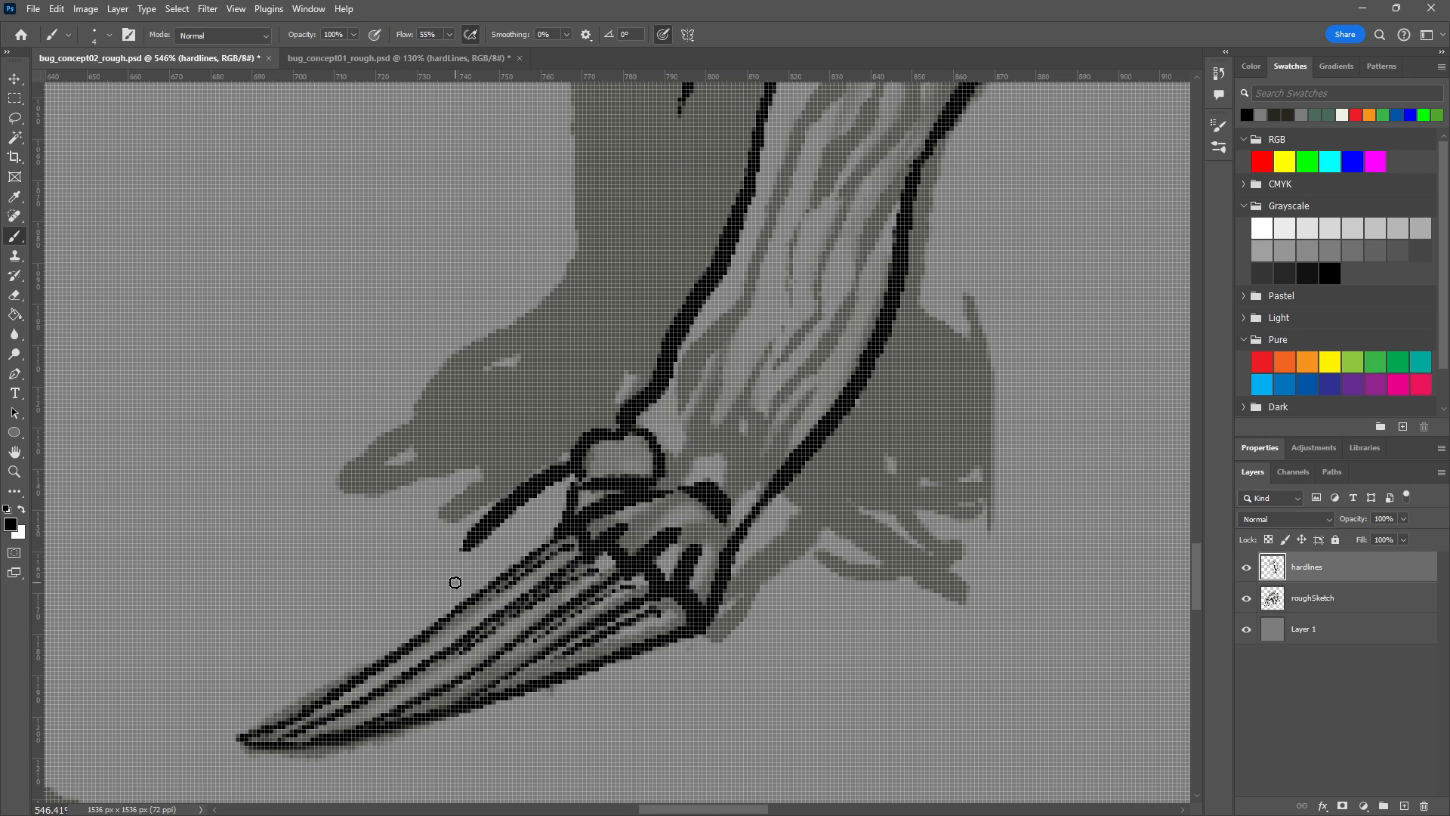
{"action": "key", "text": "ctrl+z"}
{"action": "scroll", "coordinate": [923, 354], "scroll_direction": "down", "scroll_amount": 5}
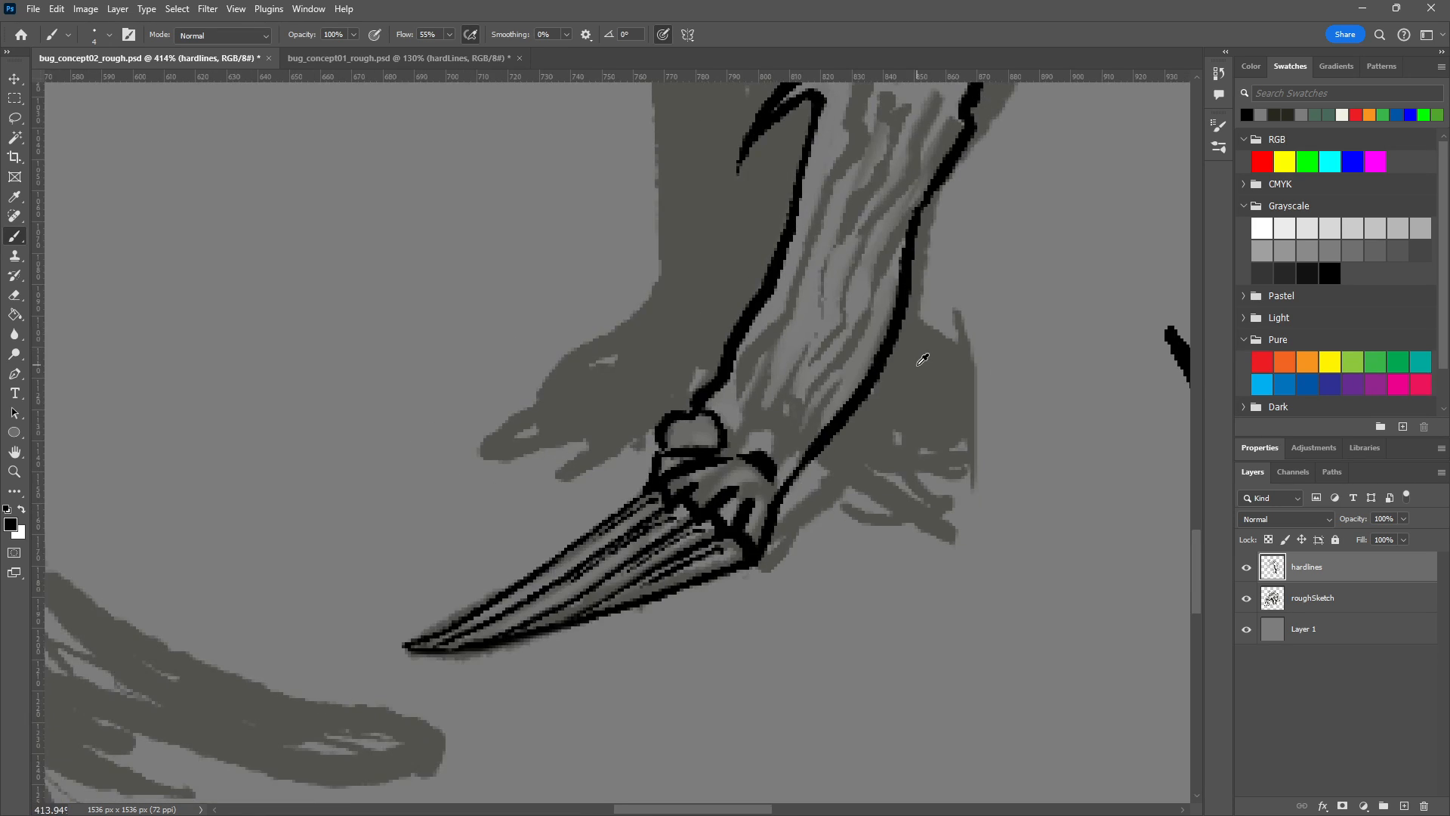
{"action": "mouse_move", "coordinate": [889, 302]}
{"action": "left_mouse_down"}
{"action": "mouse_move", "coordinate": [774, 400]}
{"action": "mouse_move", "coordinate": [771, 375]}
{"action": "left_mouse_up"}
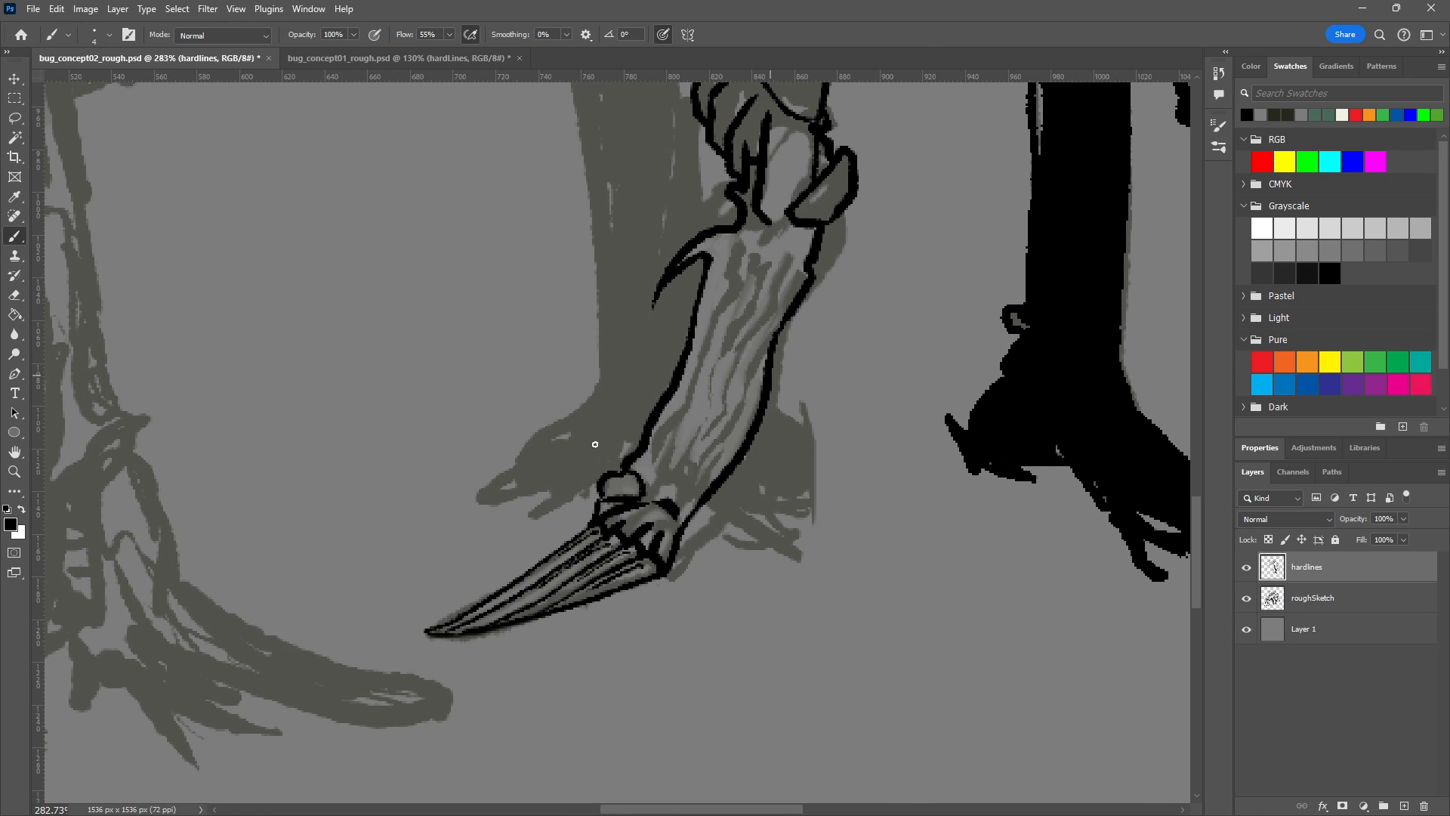
{"action": "left_click_drag", "start_coordinate": [567, 502], "coordinate": [610, 477]}
{"action": "left_click_drag", "start_coordinate": [562, 519], "coordinate": [602, 475]}
{"action": "key", "text": "ctrl+z"}
{"action": "mouse_move", "coordinate": [561, 518]}
{"action": "left_mouse_down"}
{"action": "mouse_move", "coordinate": [611, 461]}
{"action": "mouse_move", "coordinate": [561, 514]}
{"action": "mouse_move", "coordinate": [602, 489]}
{"action": "left_mouse_up"}
{"action": "left_click_drag", "start_coordinate": [715, 237], "coordinate": [706, 255]}
Erase the middle of the lower leg's front contour between the upper spur and the ankle knob with a larger eraser.
{"action": "scroll", "coordinate": [641, 456], "scroll_direction": "up", "scroll_amount": 3}
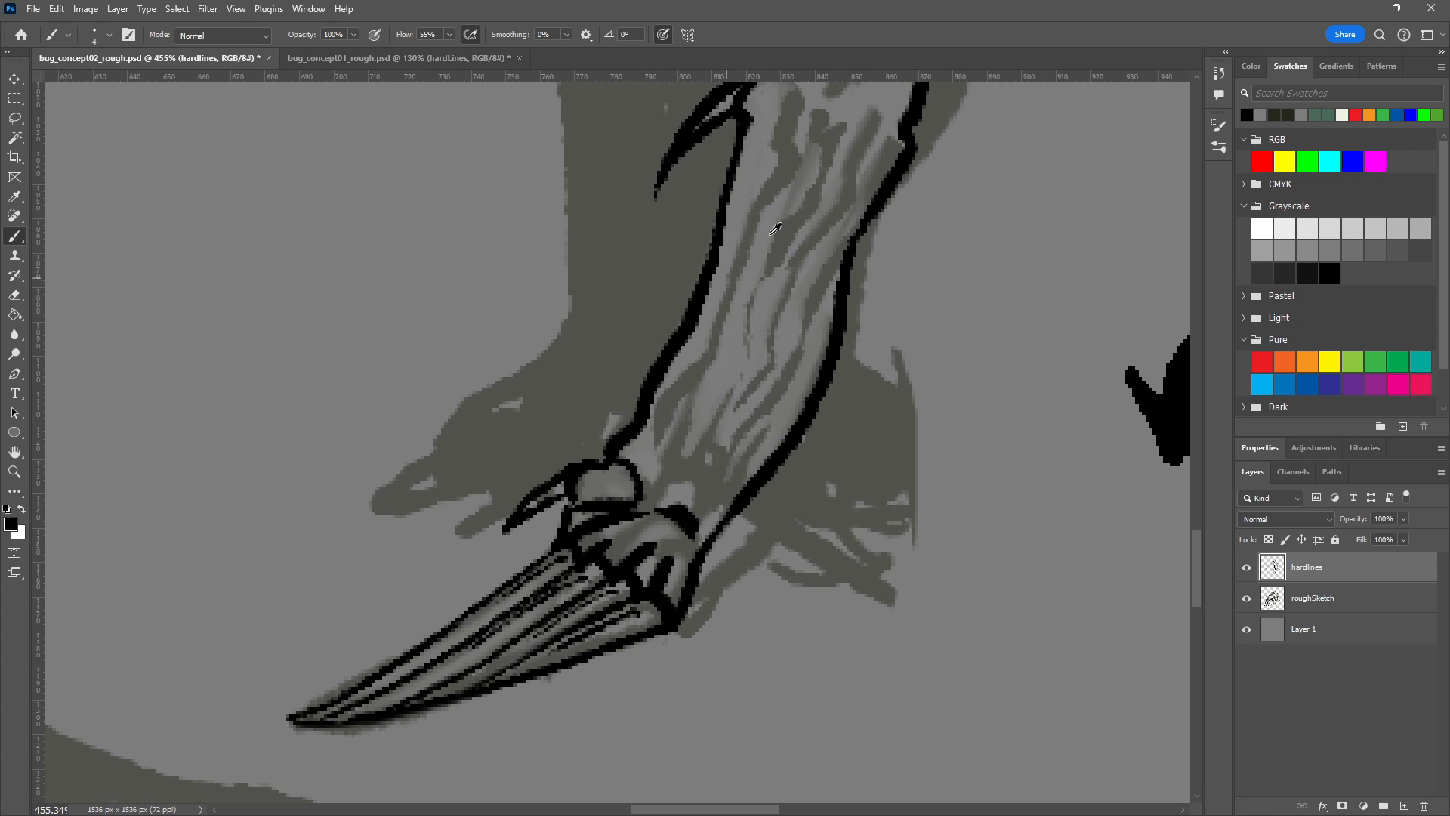
{"action": "left_click_drag", "start_coordinate": [758, 294], "coordinate": [633, 408]}
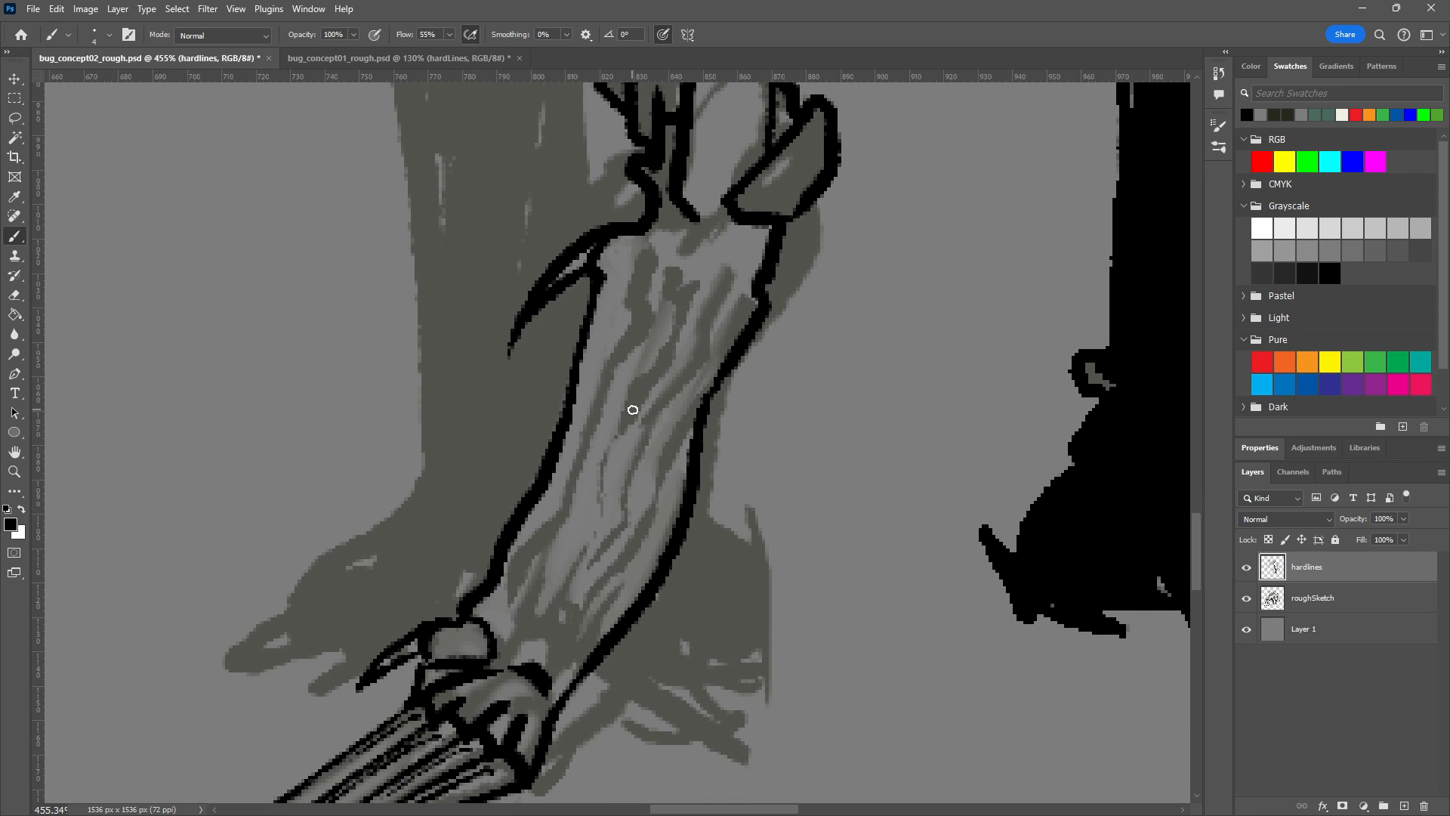
{"action": "scroll", "coordinate": [633, 410], "scroll_direction": "down", "scroll_amount": 2}
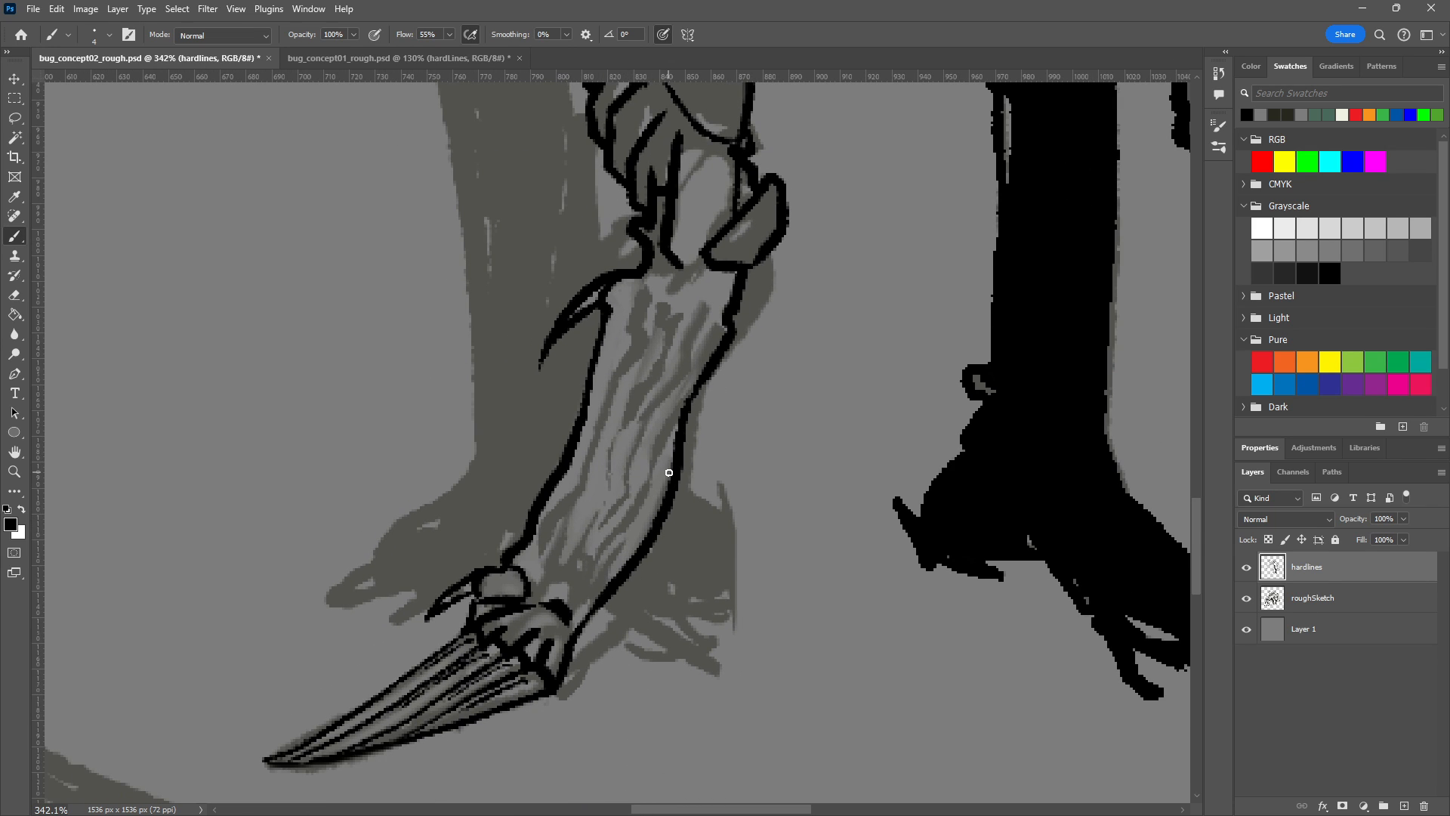
{"action": "key", "text": "e"}
{"action": "key", "text": "bracketright"}
{"action": "key", "text": "bracketright"}
{"action": "key", "text": "bracketright"}
{"action": "mouse_move", "coordinate": [534, 544]}
{"action": "left_mouse_down"}
{"action": "mouse_move", "coordinate": [543, 451]}
{"action": "mouse_move", "coordinate": [563, 483]}
{"action": "left_mouse_up"}
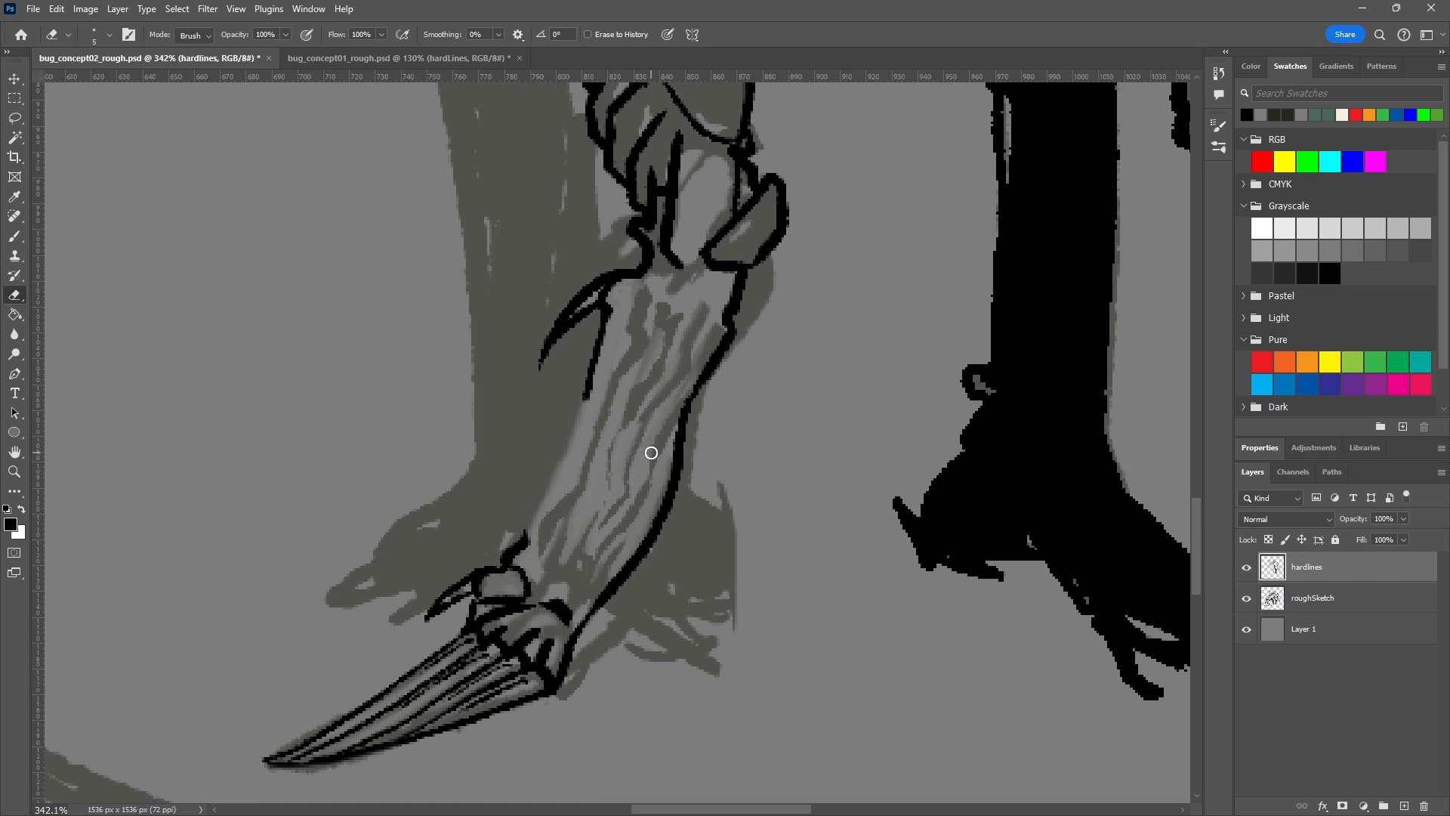
Ink a diagonal line from above the ankle knob up into the lower leg.
{"action": "key", "text": "b"}
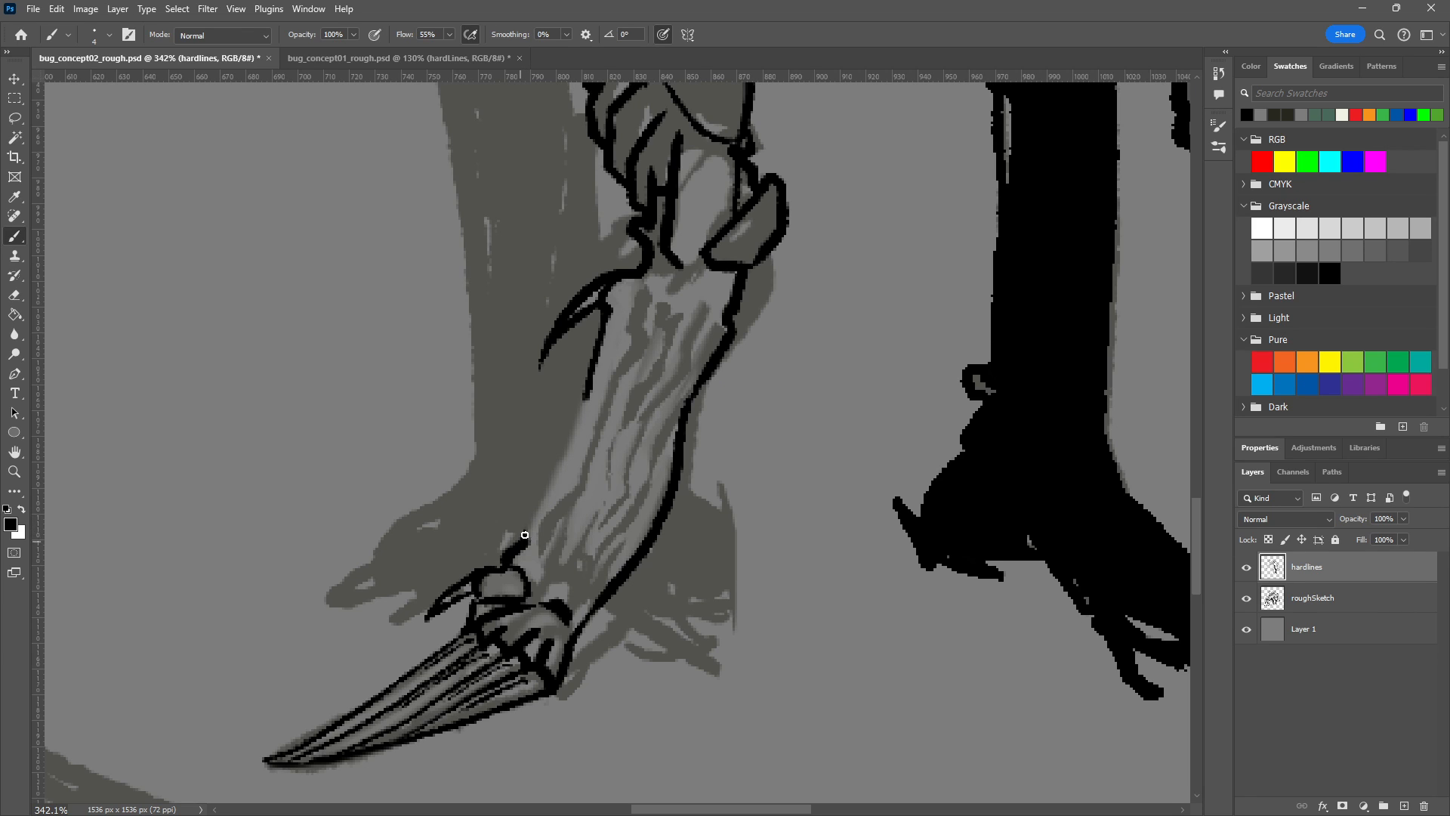
{"action": "key", "text": "e"}
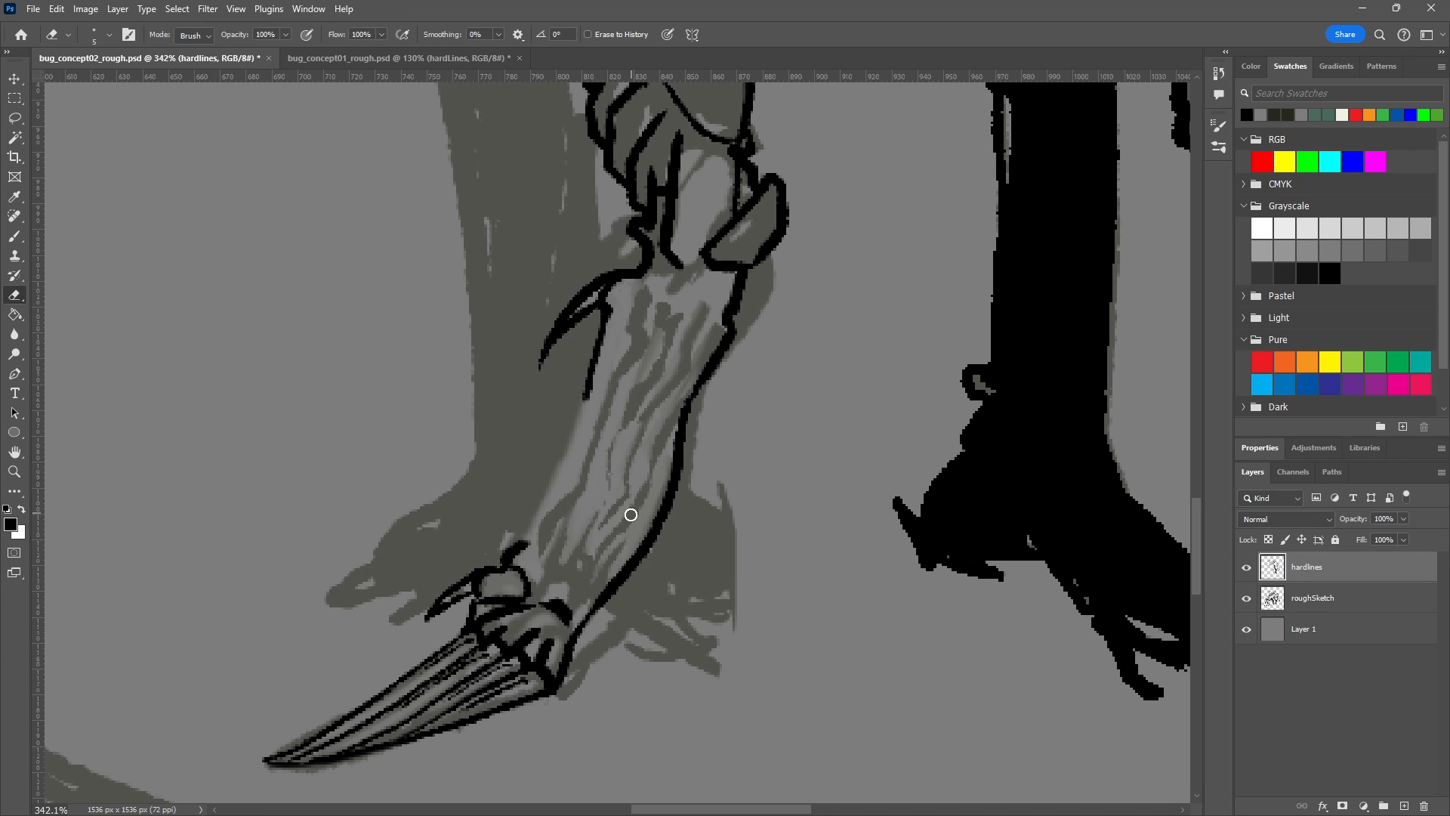
{"action": "key", "text": "b"}
{"action": "left_click_drag", "start_coordinate": [508, 557], "coordinate": [574, 510]}
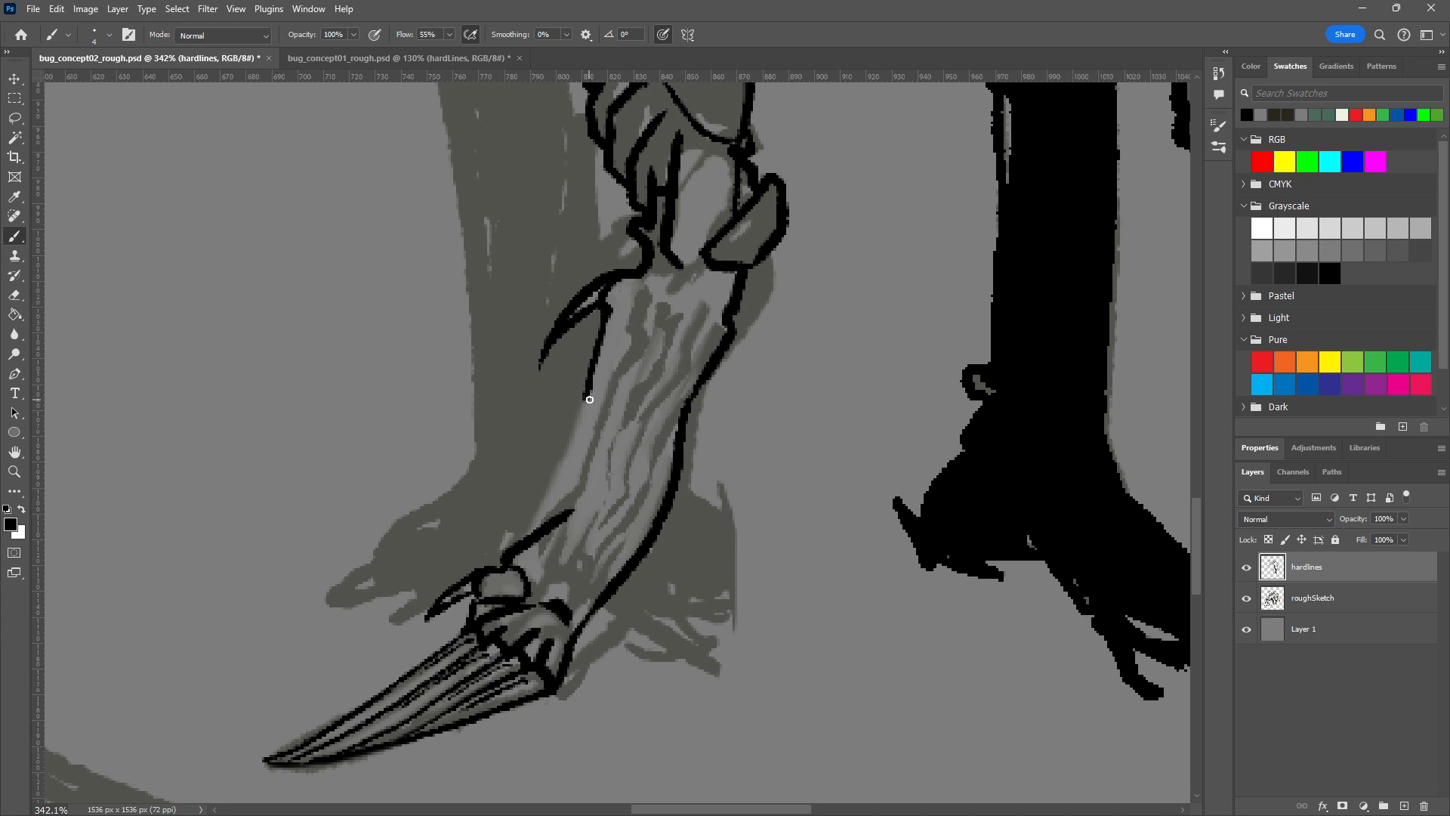
{"action": "left_click_drag", "start_coordinate": [602, 326], "coordinate": [576, 521]}
{"action": "key", "text": "ctrl+z"}
{"action": "left_click_drag", "start_coordinate": [586, 404], "coordinate": [573, 527]}
{"action": "key", "text": "ctrl+z"}
{"action": "left_click_drag", "start_coordinate": [584, 399], "coordinate": [553, 540]}
{"action": "key", "text": "ctrl+z"}
{"action": "mouse_move", "coordinate": [585, 387]}
{"action": "left_mouse_down"}
{"action": "mouse_move", "coordinate": [553, 548]}
{"action": "mouse_move", "coordinate": [598, 349]}
{"action": "left_mouse_up"}
{"action": "key", "text": "ctrl+z"}
{"action": "key", "text": "ctrl+z"}
{"action": "left_click_drag", "start_coordinate": [575, 529], "coordinate": [597, 352]}
{"action": "key", "text": "ctrl+z"}
{"action": "left_click_drag", "start_coordinate": [572, 533], "coordinate": [604, 346]}
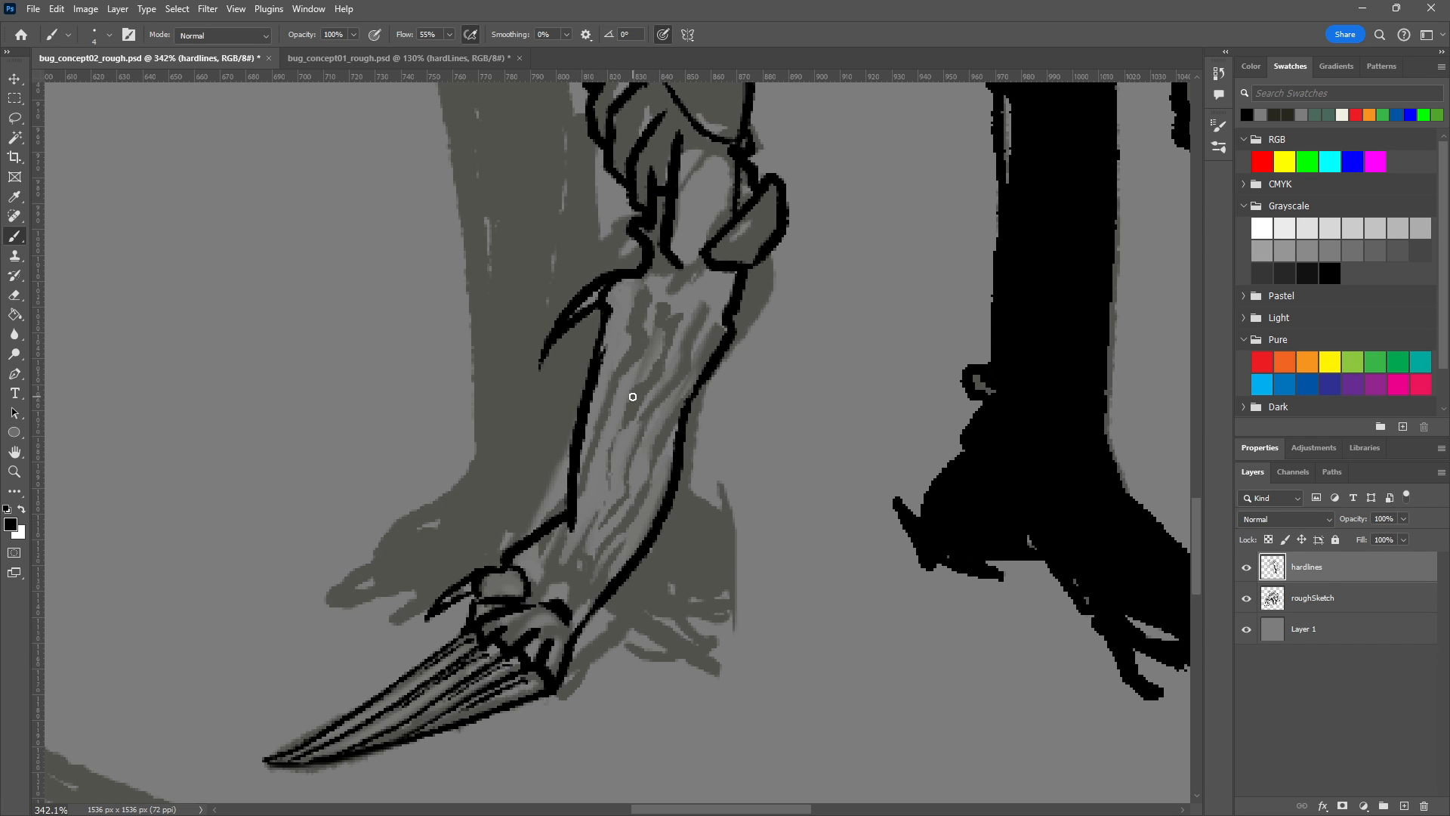
{"action": "key", "text": "ctrl+z"}
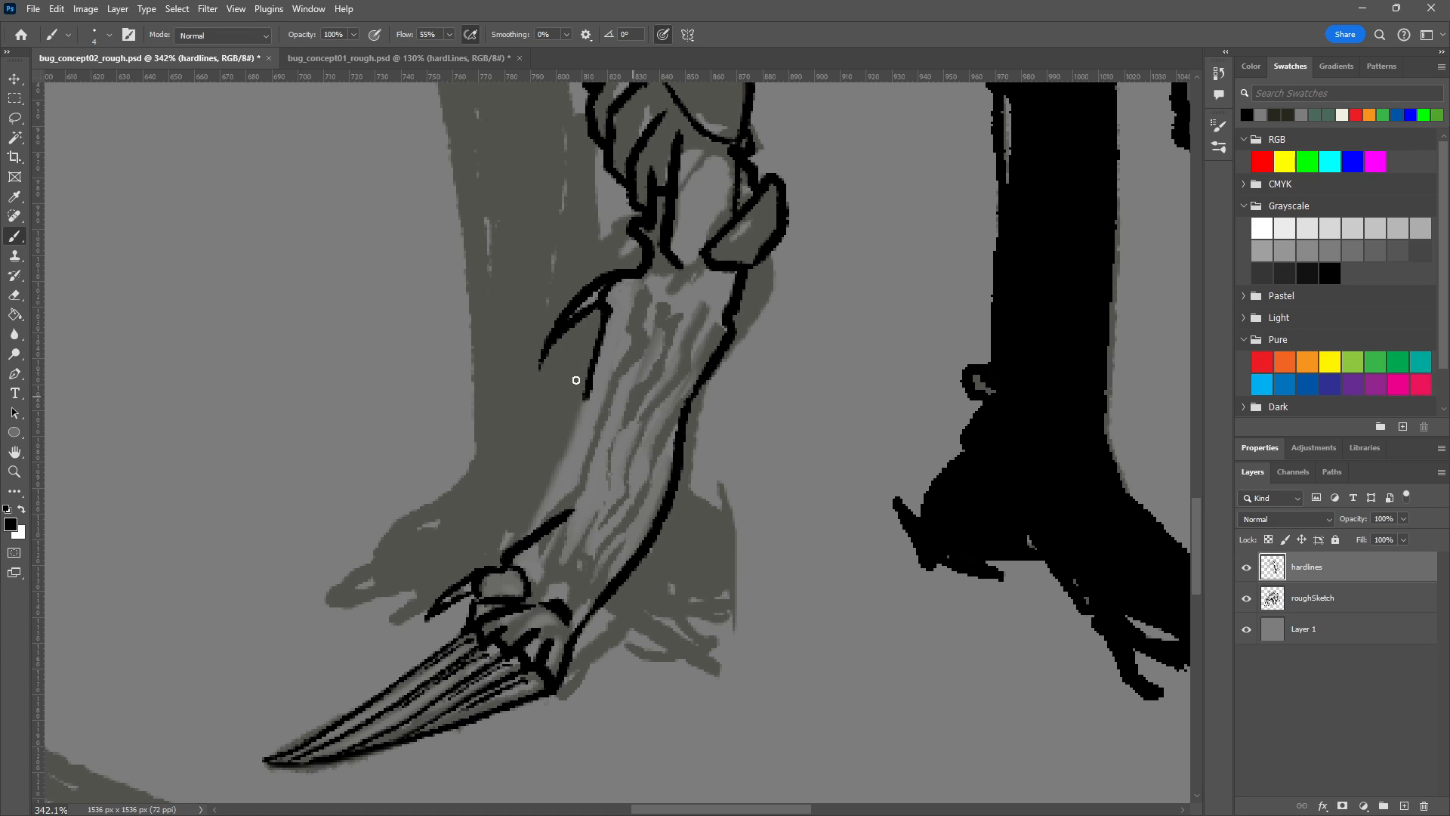
{"action": "mouse_move", "coordinate": [592, 374]}
{"action": "left_mouse_down"}
{"action": "mouse_move", "coordinate": [572, 426]}
{"action": "mouse_move", "coordinate": [566, 543]}
{"action": "mouse_move", "coordinate": [558, 470]}
{"action": "mouse_move", "coordinate": [582, 393]}
{"action": "left_mouse_up"}
{"action": "key", "text": "ctrl+z"}
{"action": "key", "text": "ctrl+z"}
Ink a bulging front contour from below the upper spur down to the diagonal line, and add a short stroke beneath the bulge.
{"action": "left_click_drag", "start_coordinate": [574, 527], "coordinate": [586, 387]}
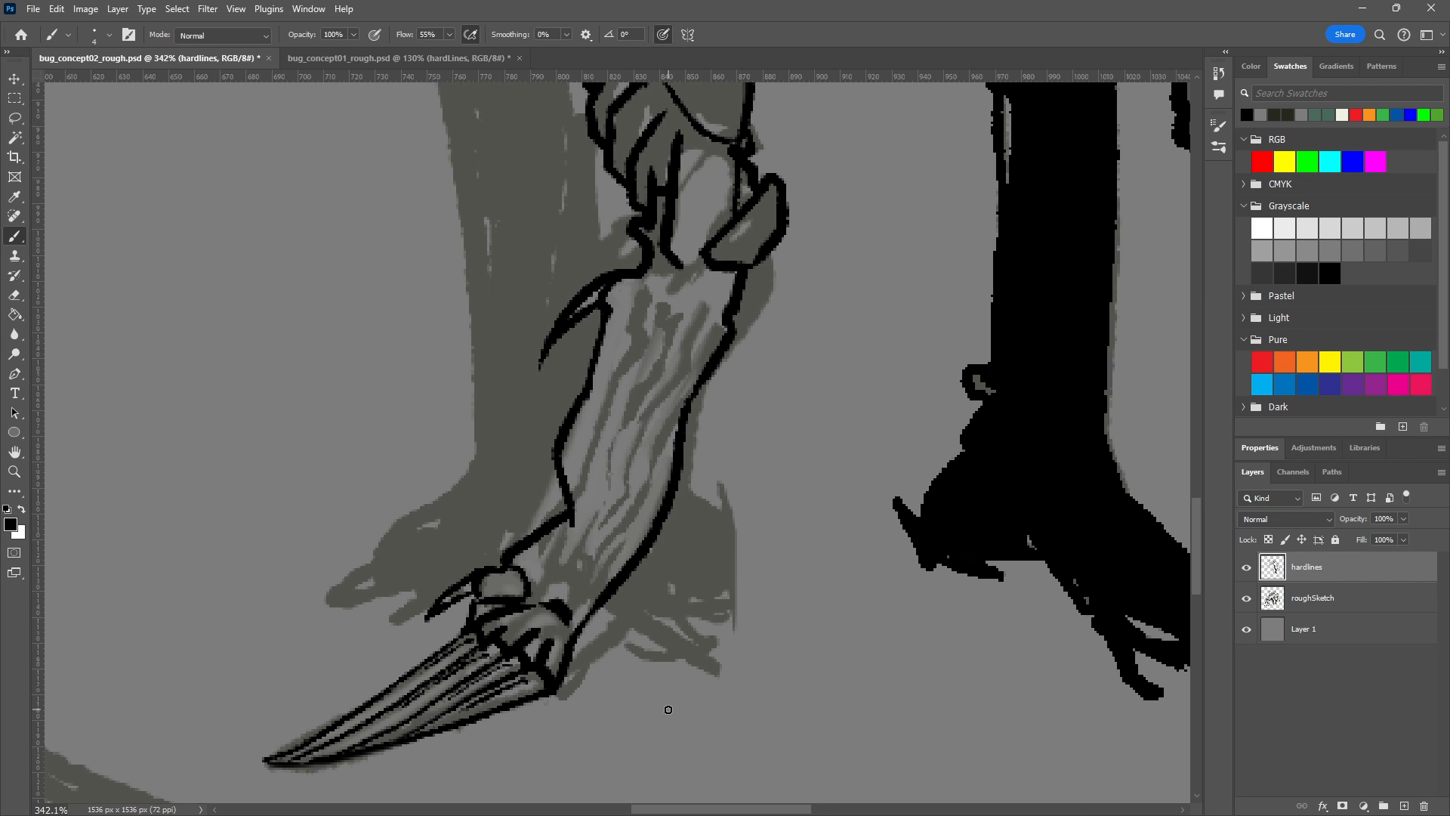
{"action": "mouse_move", "coordinate": [529, 538]}
{"action": "left_mouse_down"}
{"action": "mouse_move", "coordinate": [586, 449]}
{"action": "mouse_move", "coordinate": [526, 547]}
{"action": "left_mouse_up"}
{"action": "key", "text": "ctrl+z"}
{"action": "key", "text": "ctrl+z"}
{"action": "left_click_drag", "start_coordinate": [557, 479], "coordinate": [529, 550]}
Examine the inked front leg and pointed foot up close and against the whole creature.
{"action": "scroll", "coordinate": [654, 622], "scroll_direction": "down", "scroll_amount": 1}
{"action": "scroll", "coordinate": [654, 622], "scroll_direction": "down", "scroll_amount": 3}
{"action": "scroll", "coordinate": [660, 525], "scroll_direction": "up", "scroll_amount": 2}
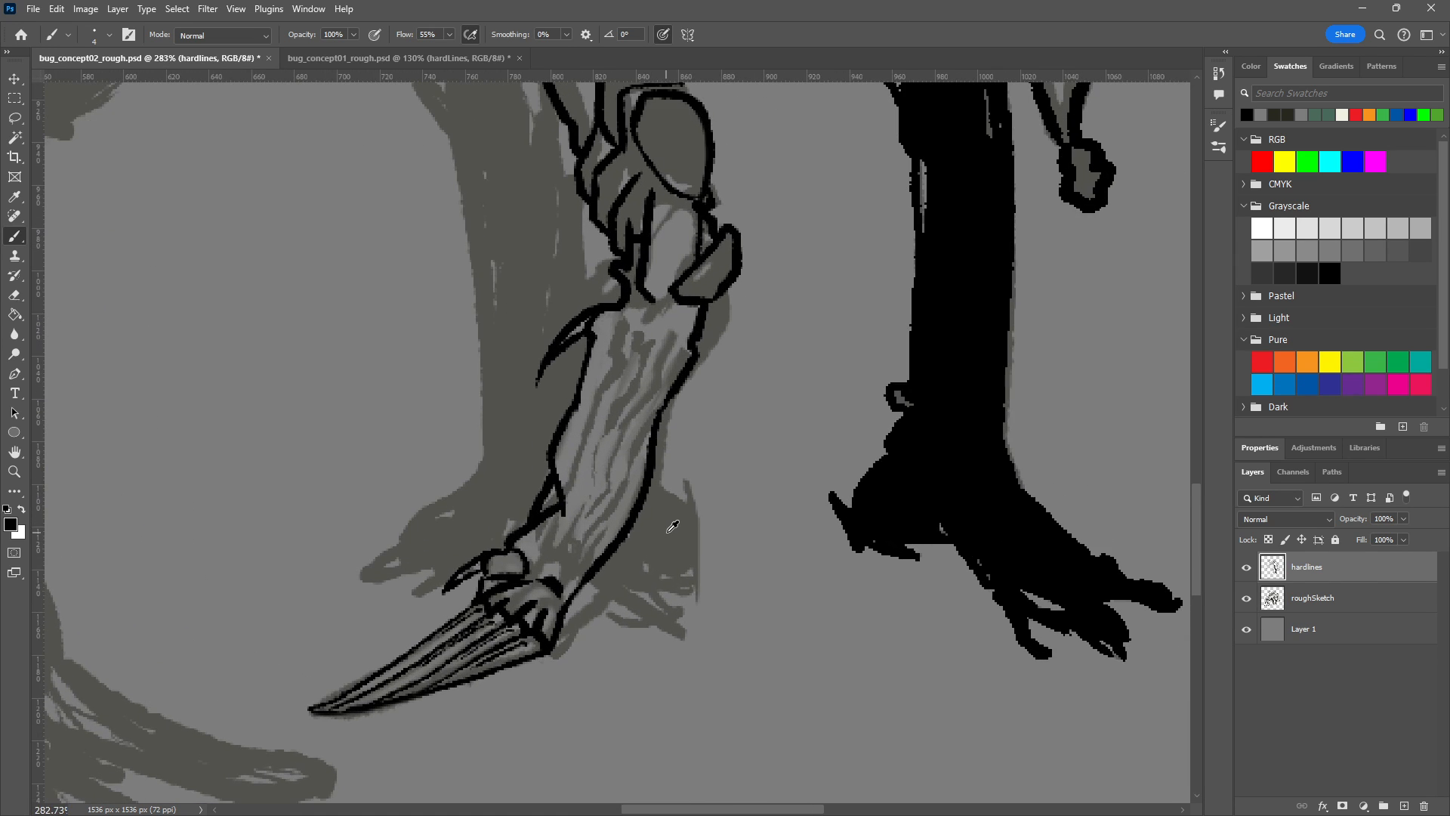
{"action": "scroll", "coordinate": [661, 525], "scroll_direction": "down", "scroll_amount": 5}
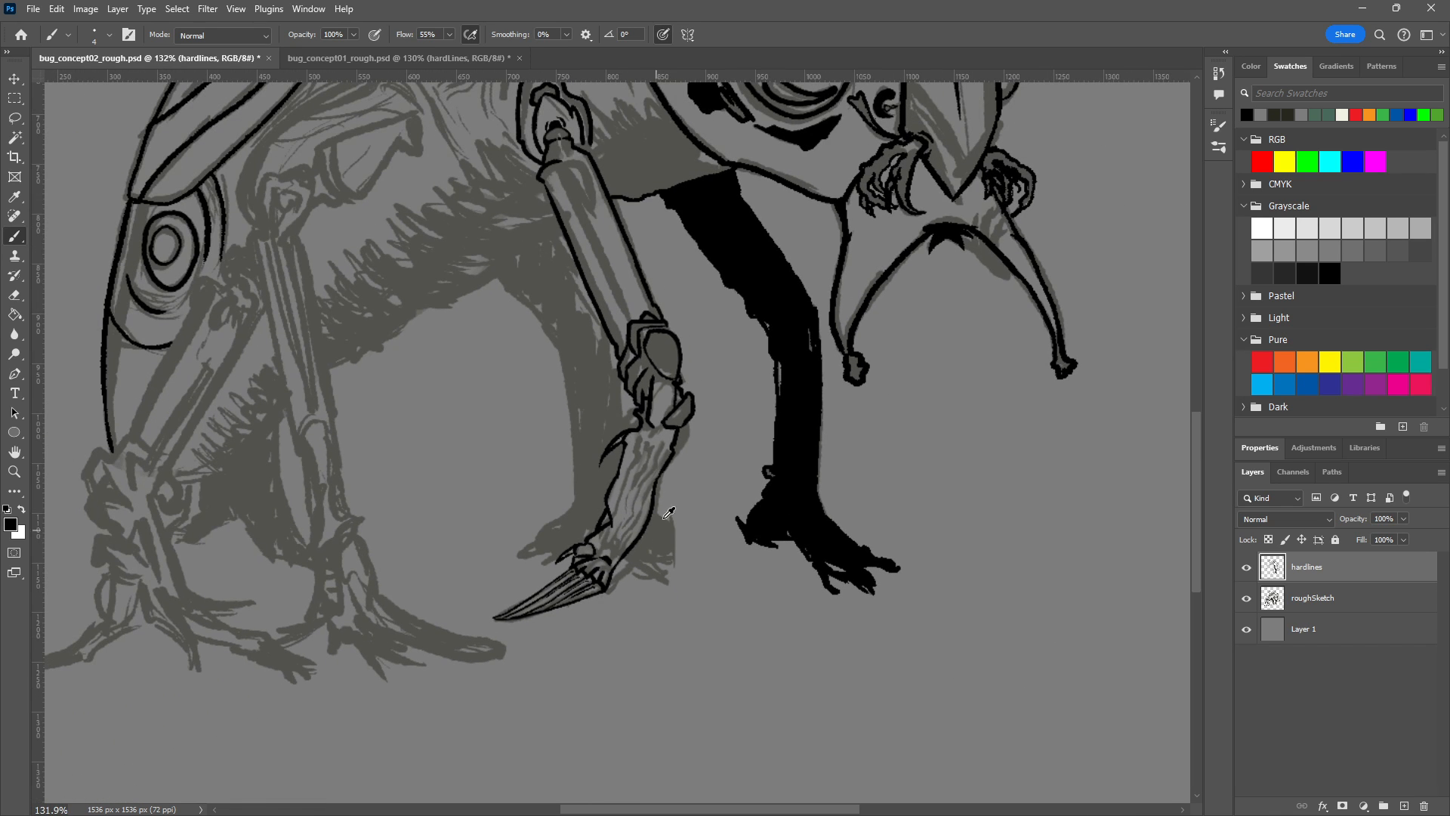
{"action": "scroll", "coordinate": [704, 457], "scroll_direction": "up", "scroll_amount": 3}
{"action": "scroll", "coordinate": [704, 461], "scroll_direction": "up", "scroll_amount": 2}
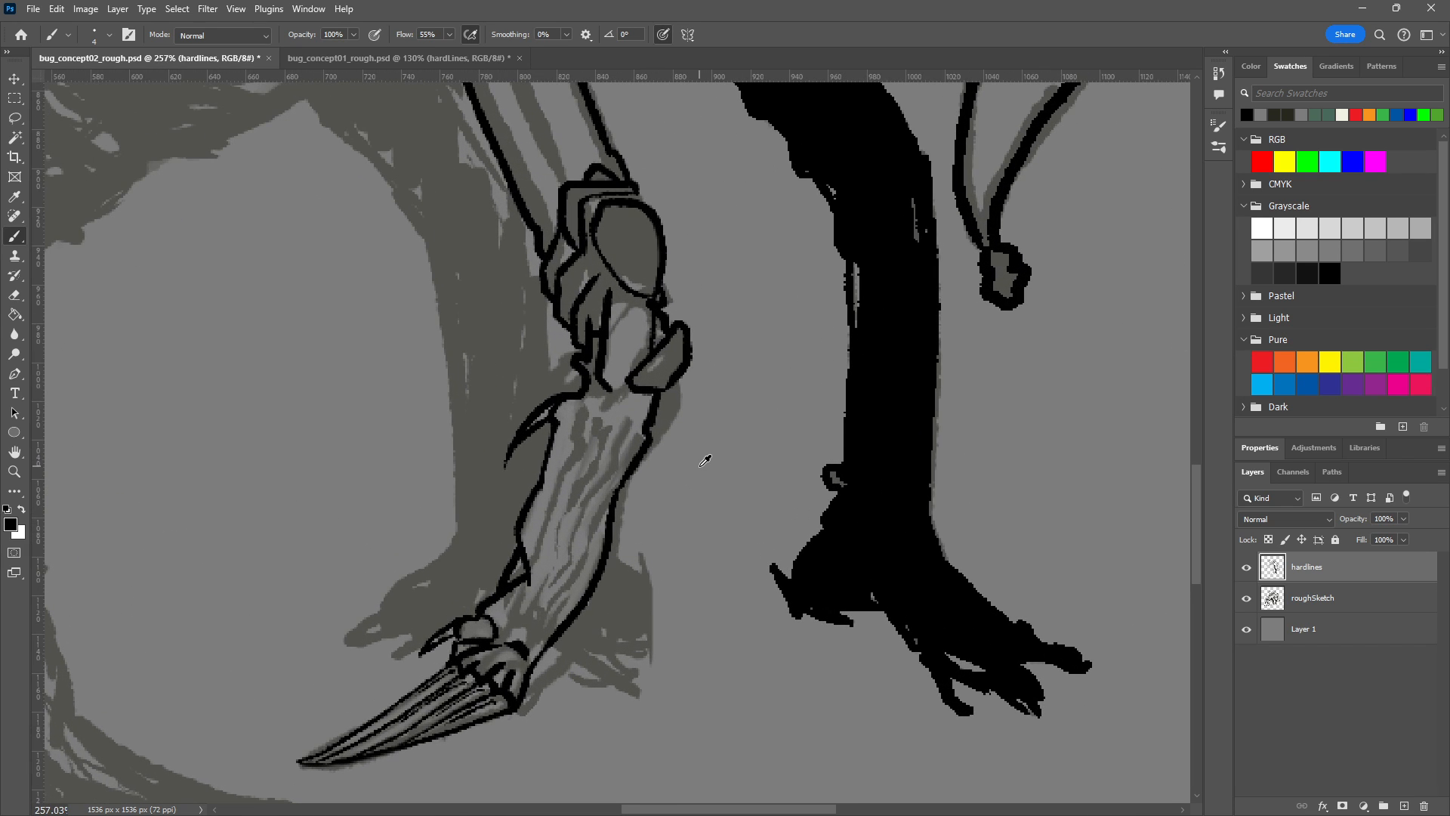
{"action": "scroll", "coordinate": [706, 460], "scroll_direction": "down", "scroll_amount": 3}
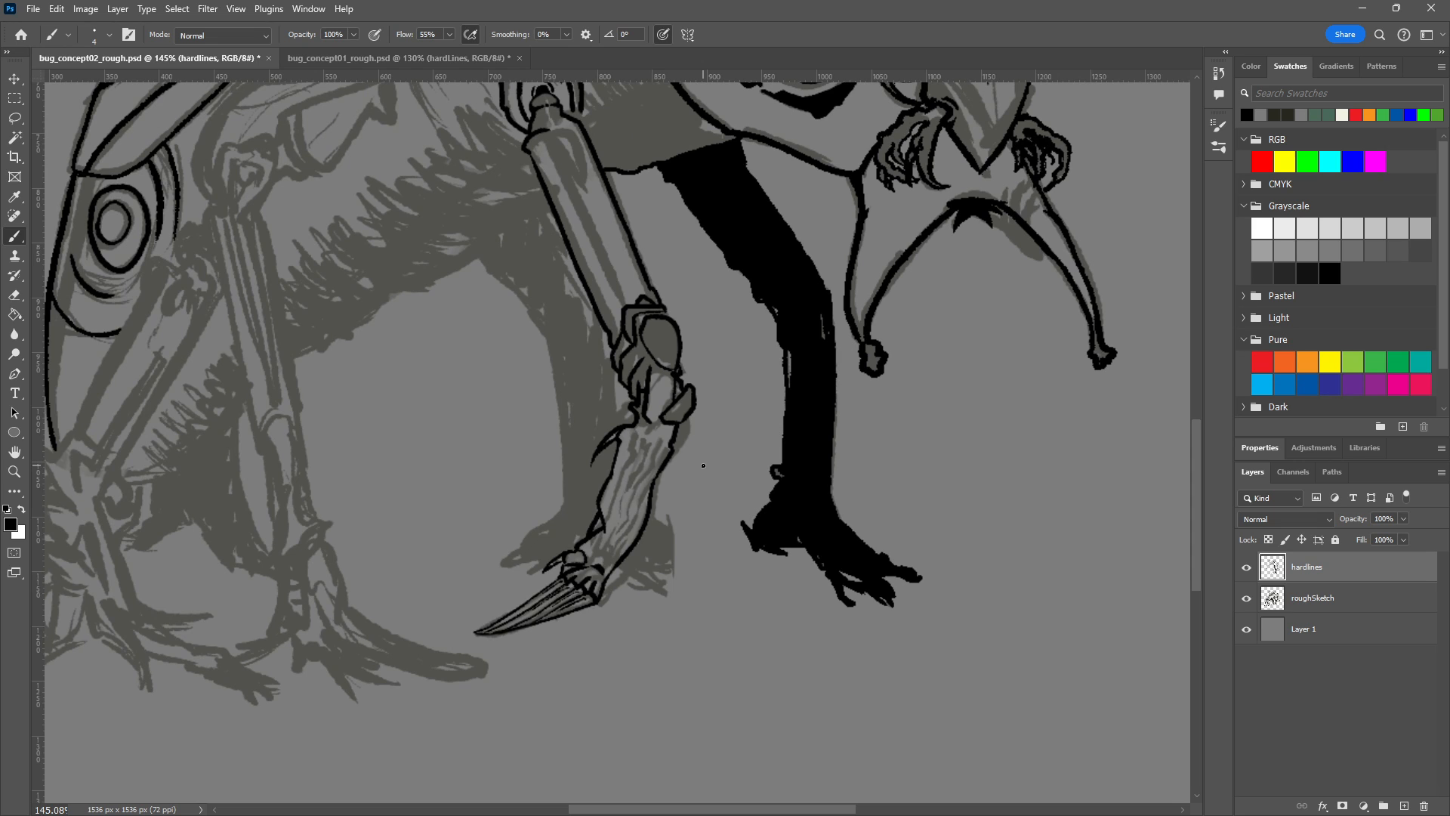
{"action": "scroll", "coordinate": [703, 466], "scroll_direction": "down", "scroll_amount": 4}
{"action": "scroll", "coordinate": [706, 457], "scroll_direction": "up", "scroll_amount": 2}
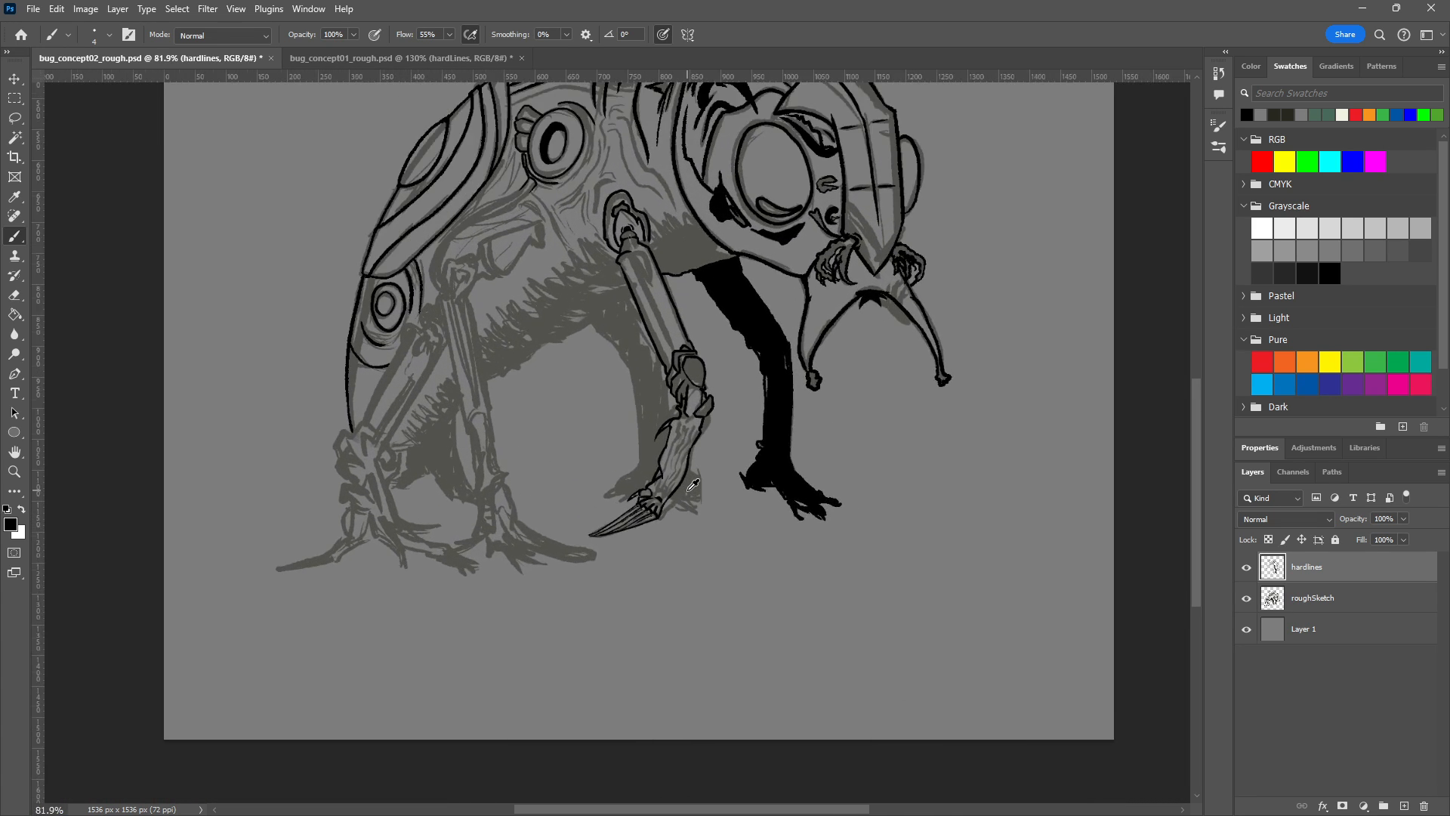
{"action": "scroll", "coordinate": [693, 484], "scroll_direction": "up", "scroll_amount": 5}
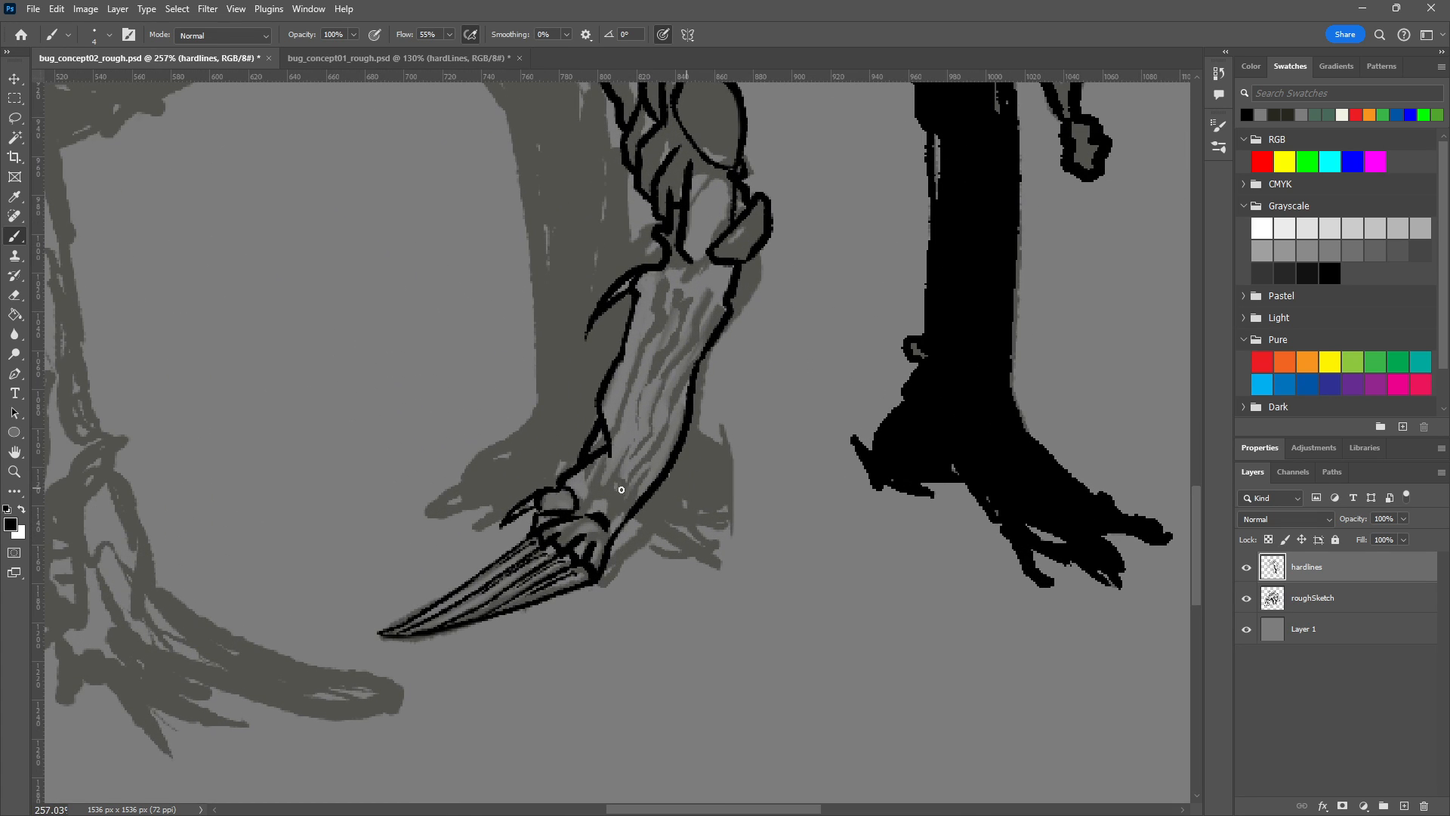
Ink a faceted plate outline on the ankle beside the existing knob, above the grooved foot.
{"action": "mouse_move", "coordinate": [585, 515]}
{"action": "left_mouse_down"}
{"action": "mouse_move", "coordinate": [658, 474]}
{"action": "mouse_move", "coordinate": [618, 488]}
{"action": "mouse_move", "coordinate": [631, 508]}
{"action": "mouse_move", "coordinate": [607, 565]}
{"action": "mouse_move", "coordinate": [627, 498]}
{"action": "mouse_move", "coordinate": [613, 531]}
{"action": "left_mouse_up"}
{"action": "key", "text": "ctrl+z"}
{"action": "left_click_drag", "start_coordinate": [608, 528], "coordinate": [636, 500]}
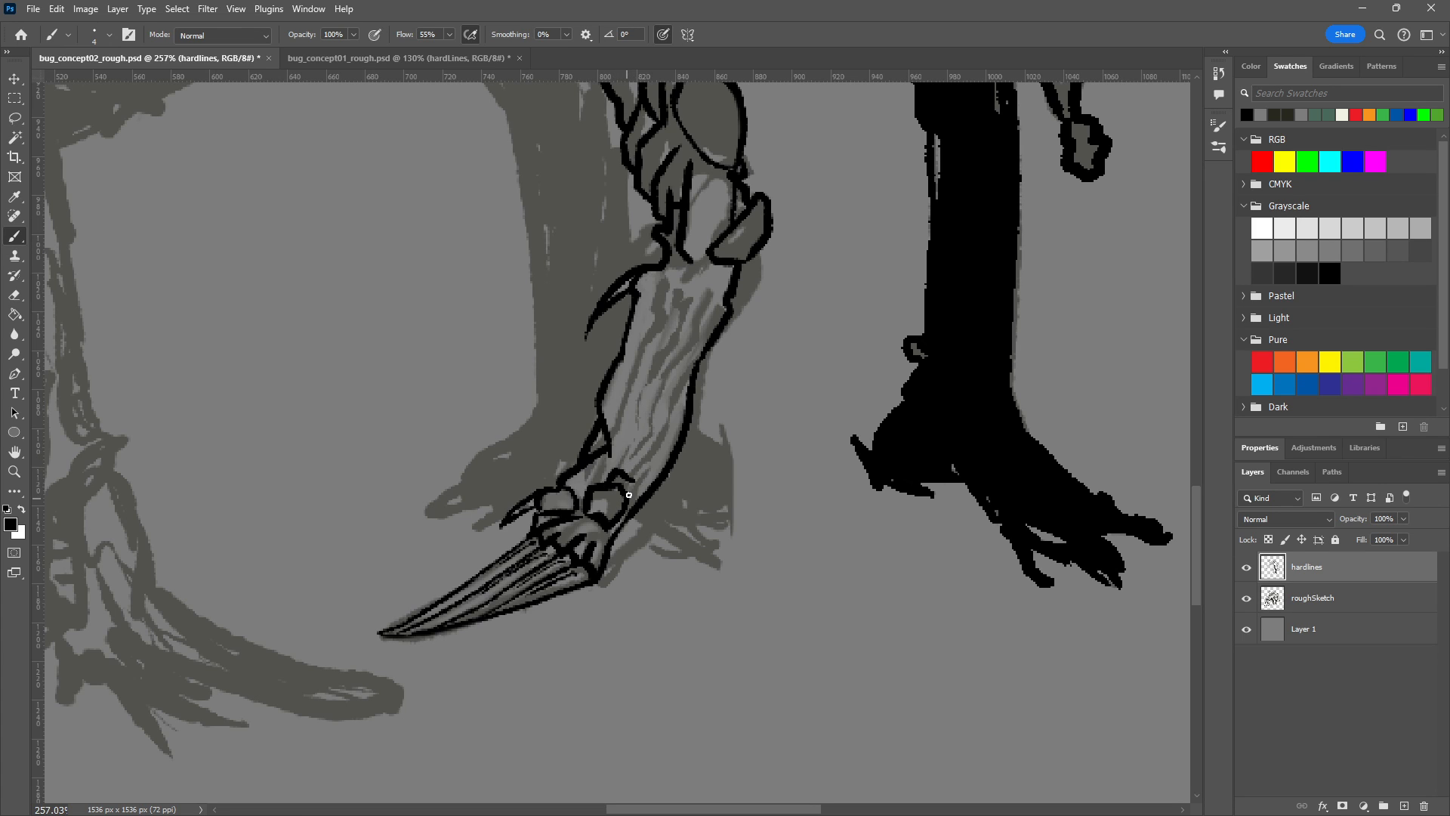
Rework the upper edge of the new ankle plate and add a short parallel ridge line above it.
{"action": "key", "text": "ctrl+z"}
{"action": "key", "text": "ctrl+z"}
{"action": "key", "text": "ctrl+z"}
{"action": "key", "text": "ctrl+shift+z"}
{"action": "left_click_drag", "start_coordinate": [599, 474], "coordinate": [636, 496]}
{"action": "left_click_drag", "start_coordinate": [619, 475], "coordinate": [639, 478]}
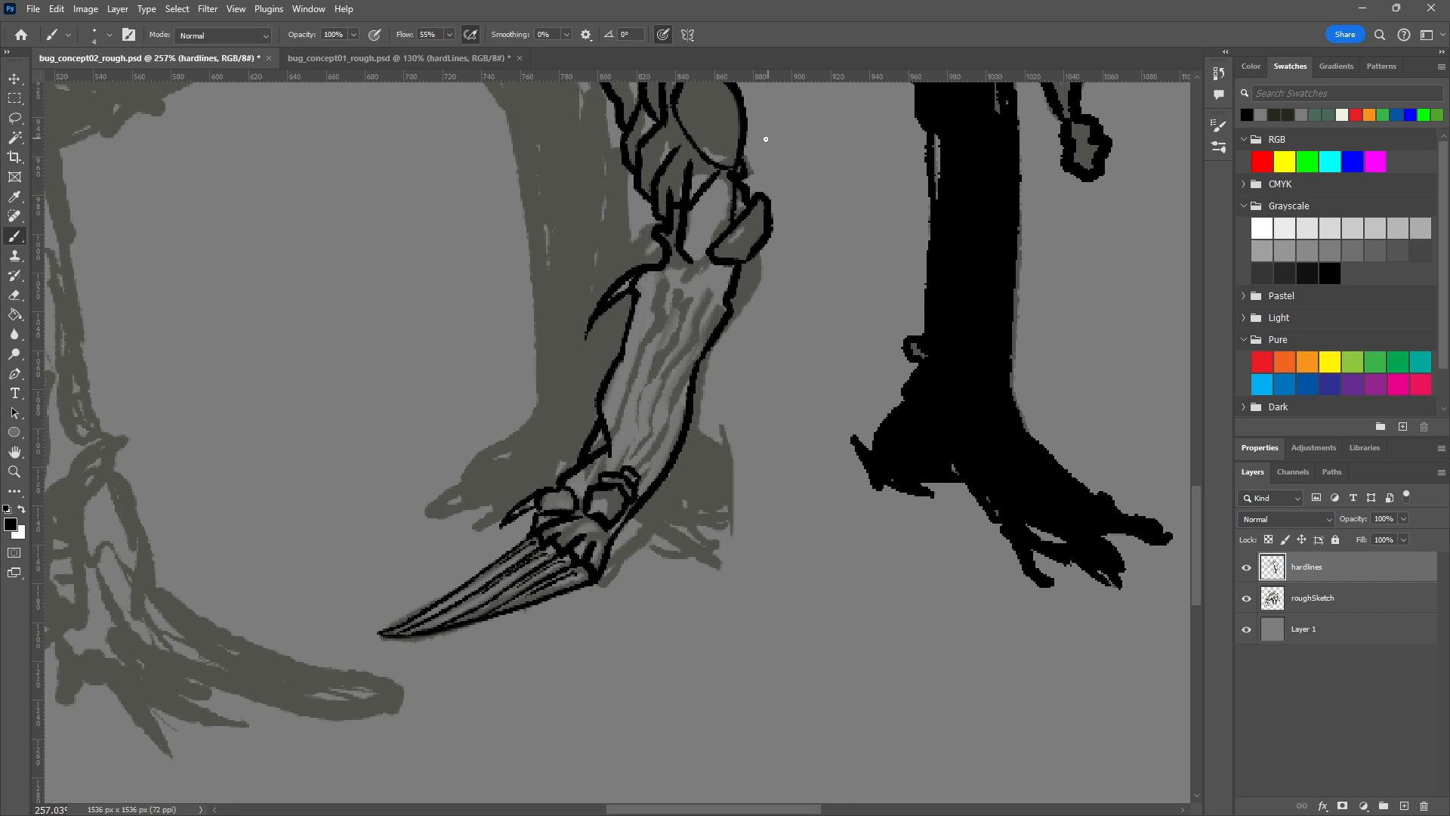
Ink a second rim line along the lower edge of the oval kneecap.
{"action": "mouse_move", "coordinate": [690, 207]}
{"action": "left_mouse_down"}
{"action": "mouse_move", "coordinate": [755, 142]}
{"action": "mouse_move", "coordinate": [731, 171]}
{"action": "left_mouse_up"}
{"action": "scroll", "coordinate": [706, 217], "scroll_direction": "up", "scroll_amount": 3}
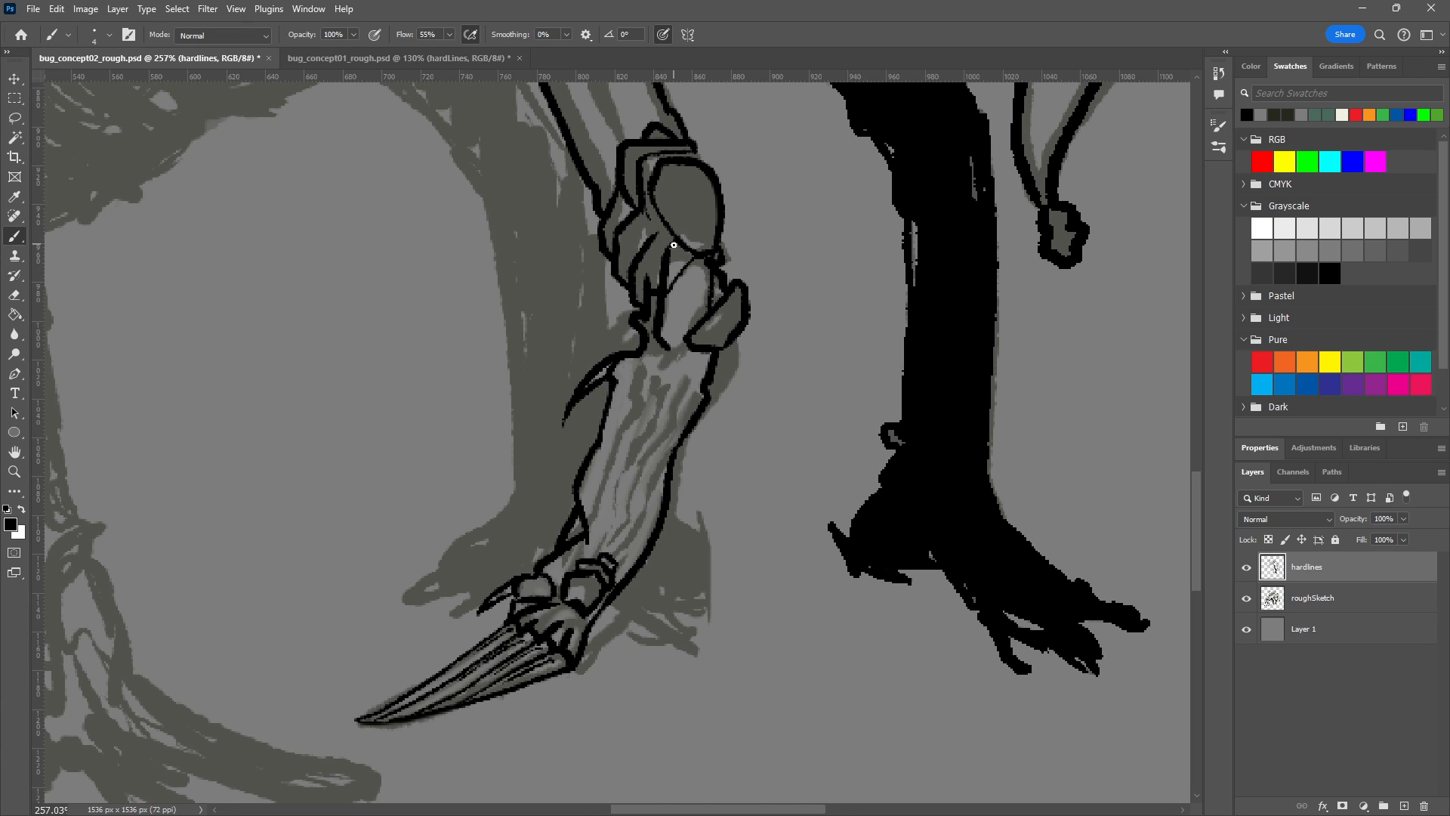
{"action": "left_click_drag", "start_coordinate": [654, 227], "coordinate": [703, 259]}
{"action": "key", "text": "ctrl+z"}
{"action": "left_click_drag", "start_coordinate": [696, 152], "coordinate": [707, 166]}
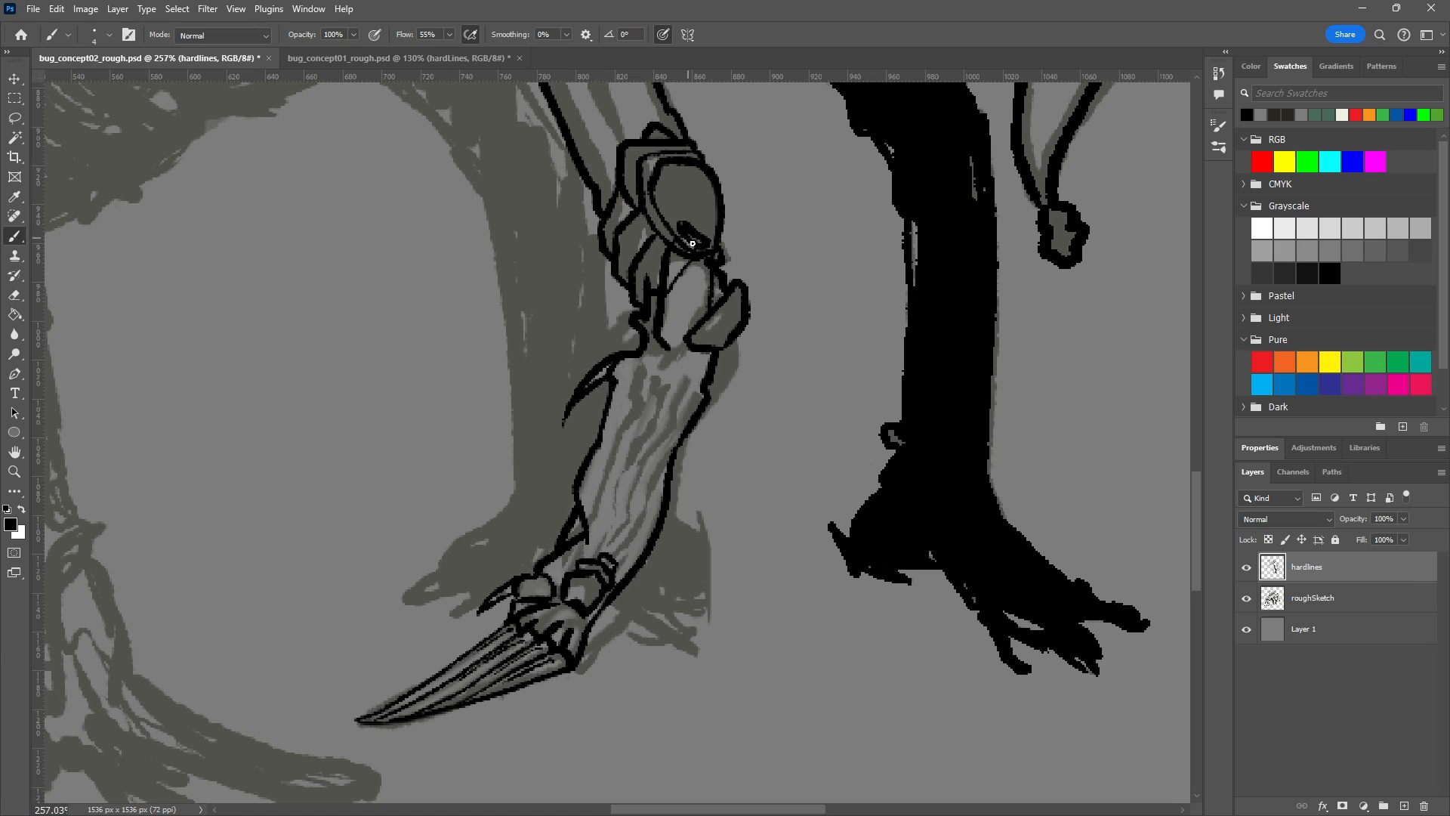
Redraw the mark inside the lower kneecap as a narrow diagonal slit following the rim.
{"action": "key", "text": "ctrl+z"}
{"action": "left_click_drag", "start_coordinate": [678, 228], "coordinate": [707, 247]}
{"action": "key", "text": "ctrl+z"}
{"action": "left_click_drag", "start_coordinate": [673, 215], "coordinate": [707, 248]}
Clean up the kneecap slit's edges and the gap to the rim with a 1 px eraser.
{"action": "key", "text": "e"}
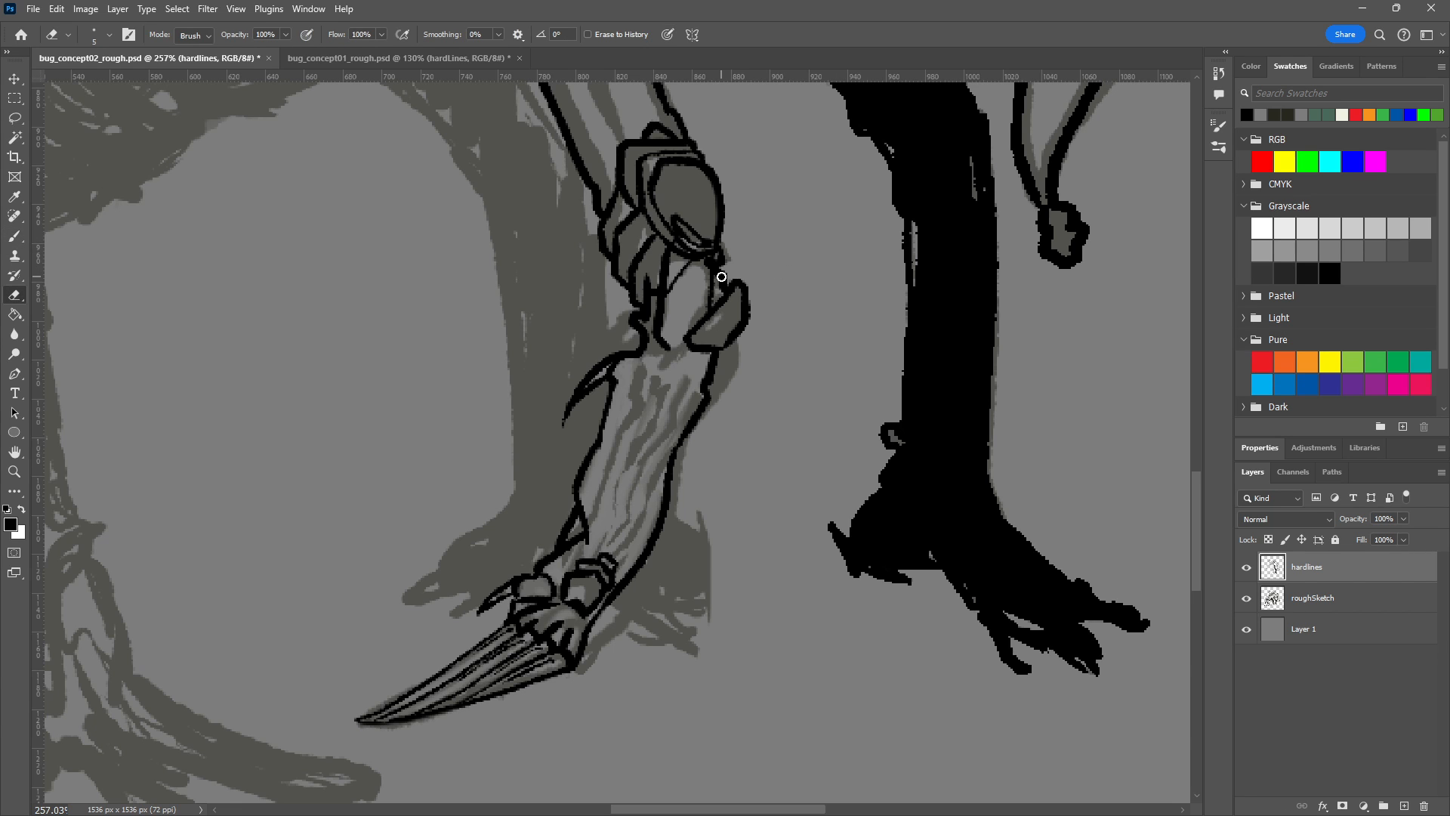
{"action": "scroll", "coordinate": [718, 250], "scroll_direction": "up", "scroll_amount": 5}
{"action": "key", "text": "bracketleft"}
{"action": "key", "text": "bracketleft"}
{"action": "key", "text": "bracketleft"}
{"action": "key", "text": "bracketleft"}
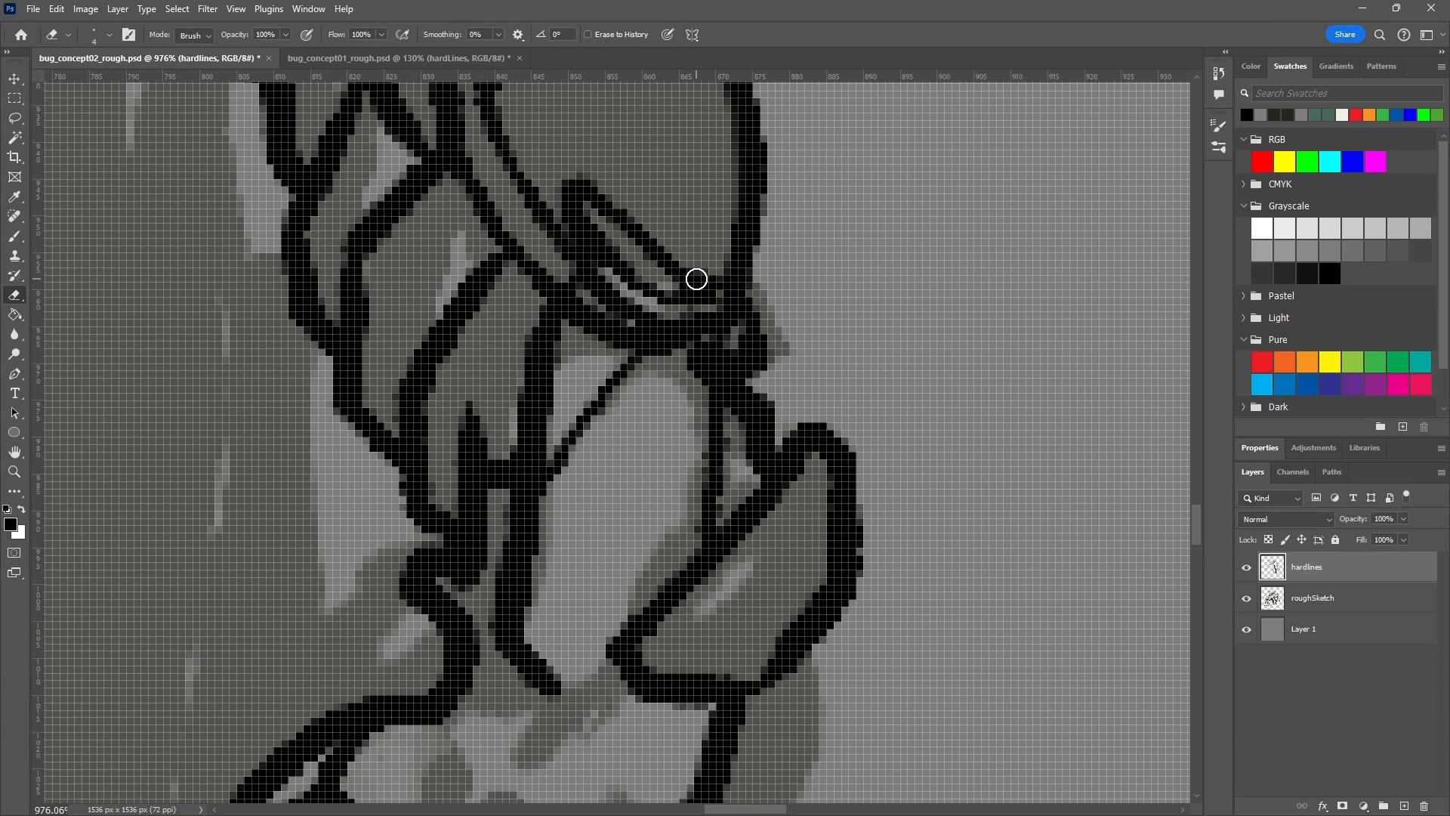
{"action": "mouse_move", "coordinate": [565, 221]}
{"action": "left_mouse_down"}
{"action": "mouse_move", "coordinate": [608, 276]}
{"action": "mouse_move", "coordinate": [561, 217]}
{"action": "left_mouse_up"}
{"action": "mouse_move", "coordinate": [691, 260]}
{"action": "left_mouse_down"}
{"action": "mouse_move", "coordinate": [718, 280]}
{"action": "mouse_move", "coordinate": [688, 300]}
{"action": "mouse_move", "coordinate": [714, 276]}
{"action": "left_mouse_up"}
{"action": "left_click_drag", "start_coordinate": [715, 277], "coordinate": [681, 313]}
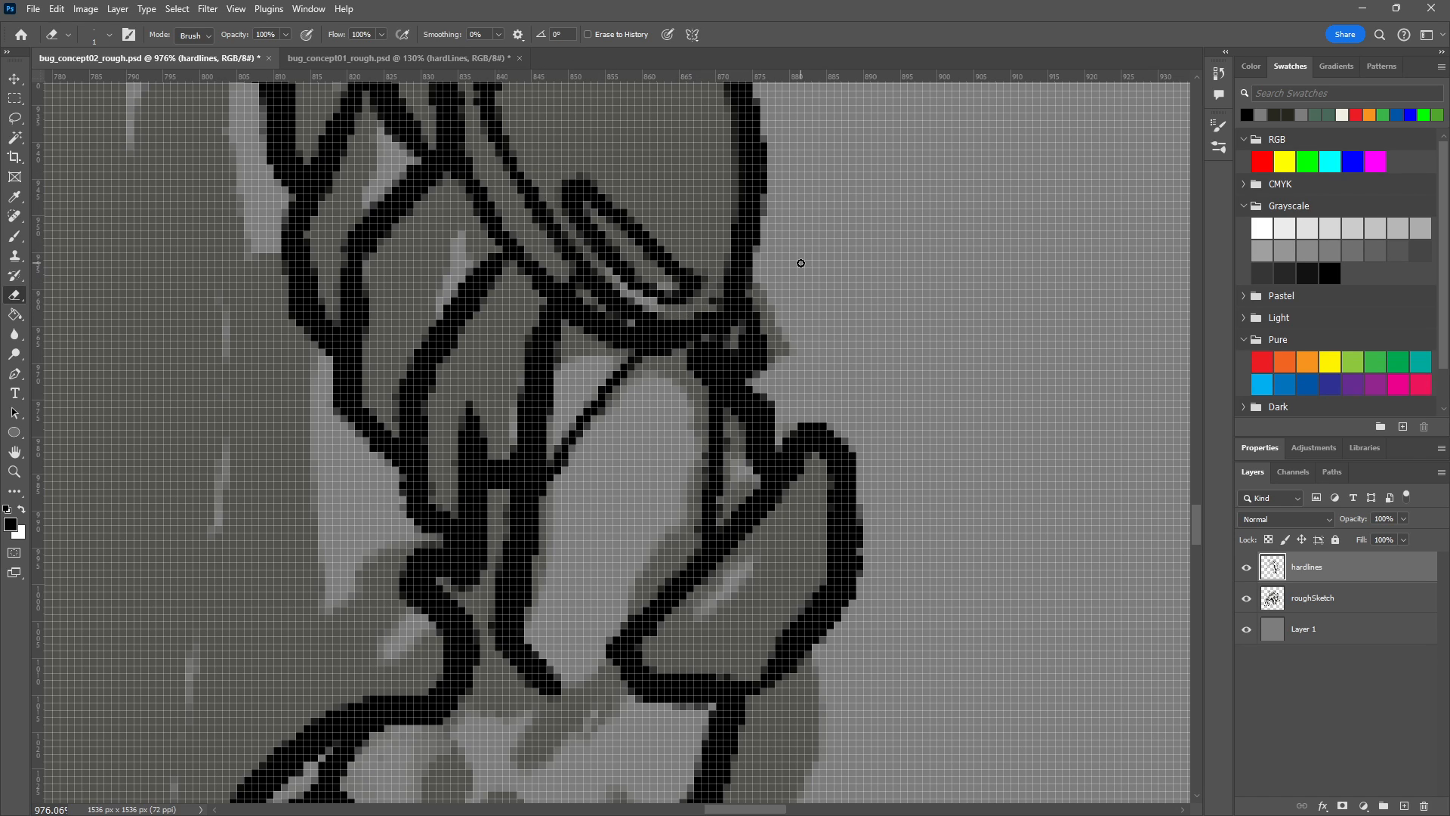
Ink a small slanted slit outline inside the angular plate below the kneecap with a 2 px brush.
{"action": "scroll", "coordinate": [789, 317], "scroll_direction": "down", "scroll_amount": 5}
{"action": "scroll", "coordinate": [852, 459], "scroll_direction": "up", "scroll_amount": 3}
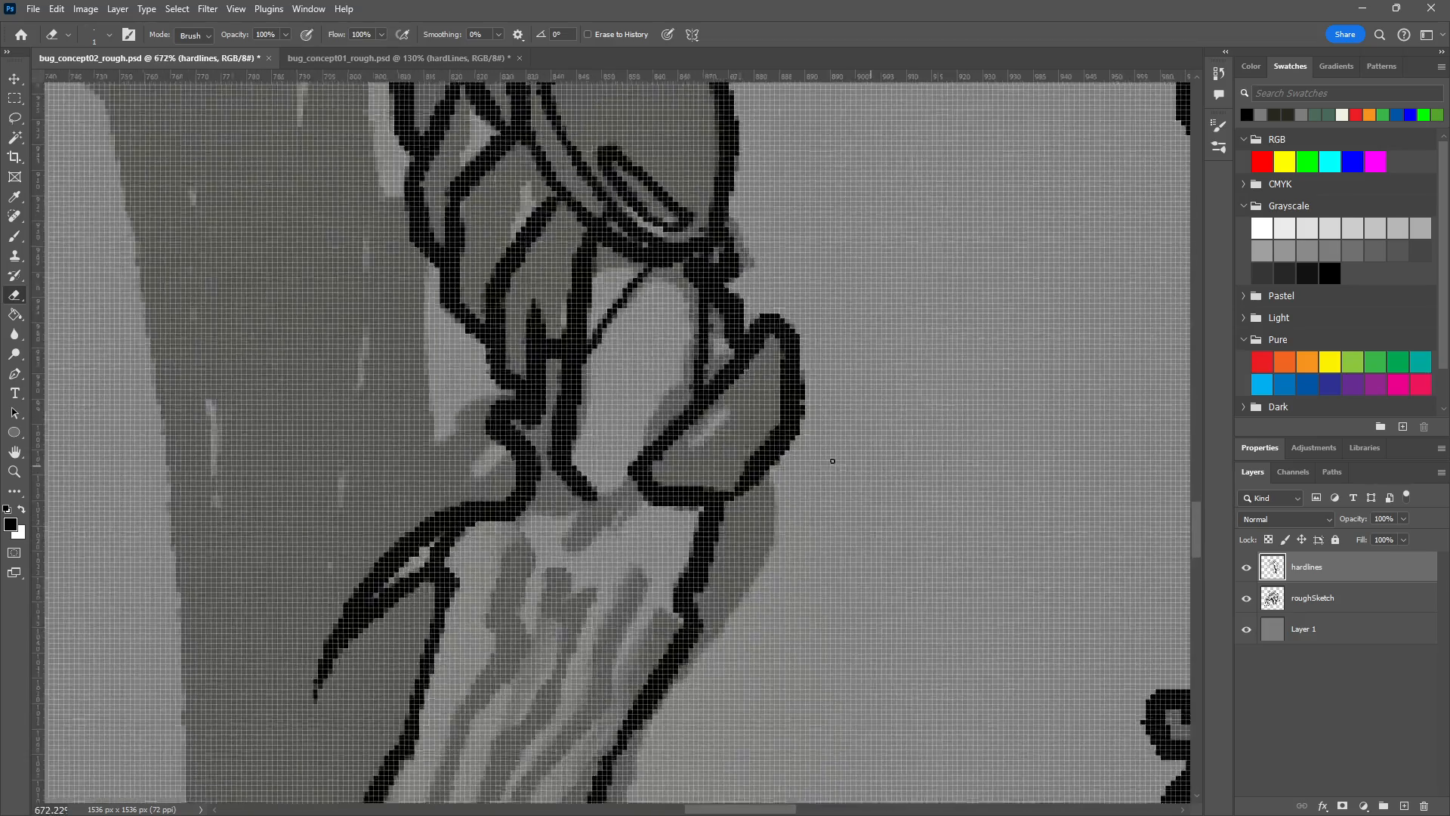
{"action": "scroll", "coordinate": [739, 451], "scroll_direction": "up", "scroll_amount": 5}
{"action": "key", "text": "b"}
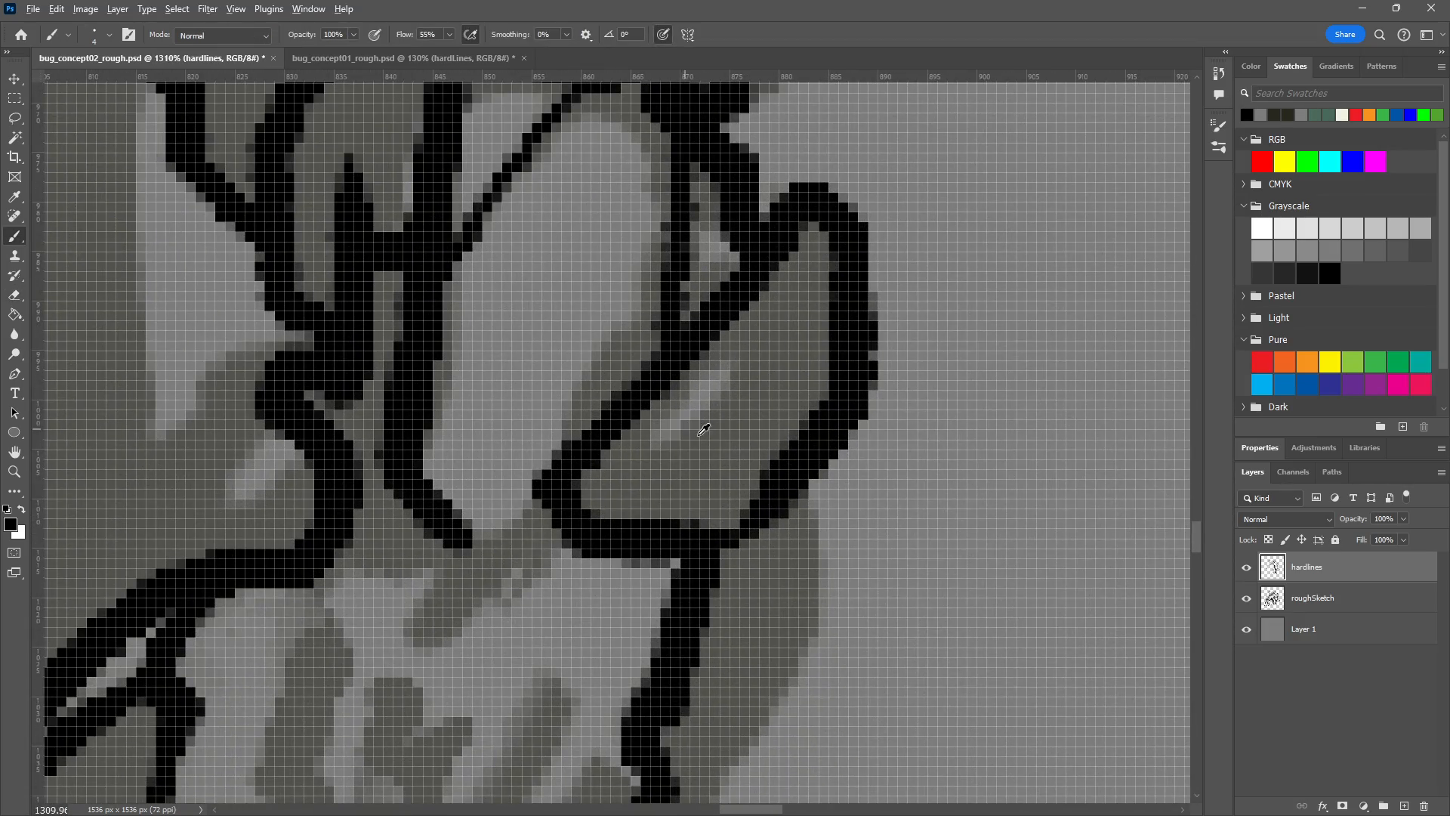
{"action": "scroll", "coordinate": [748, 444], "scroll_direction": "up", "scroll_amount": 3}
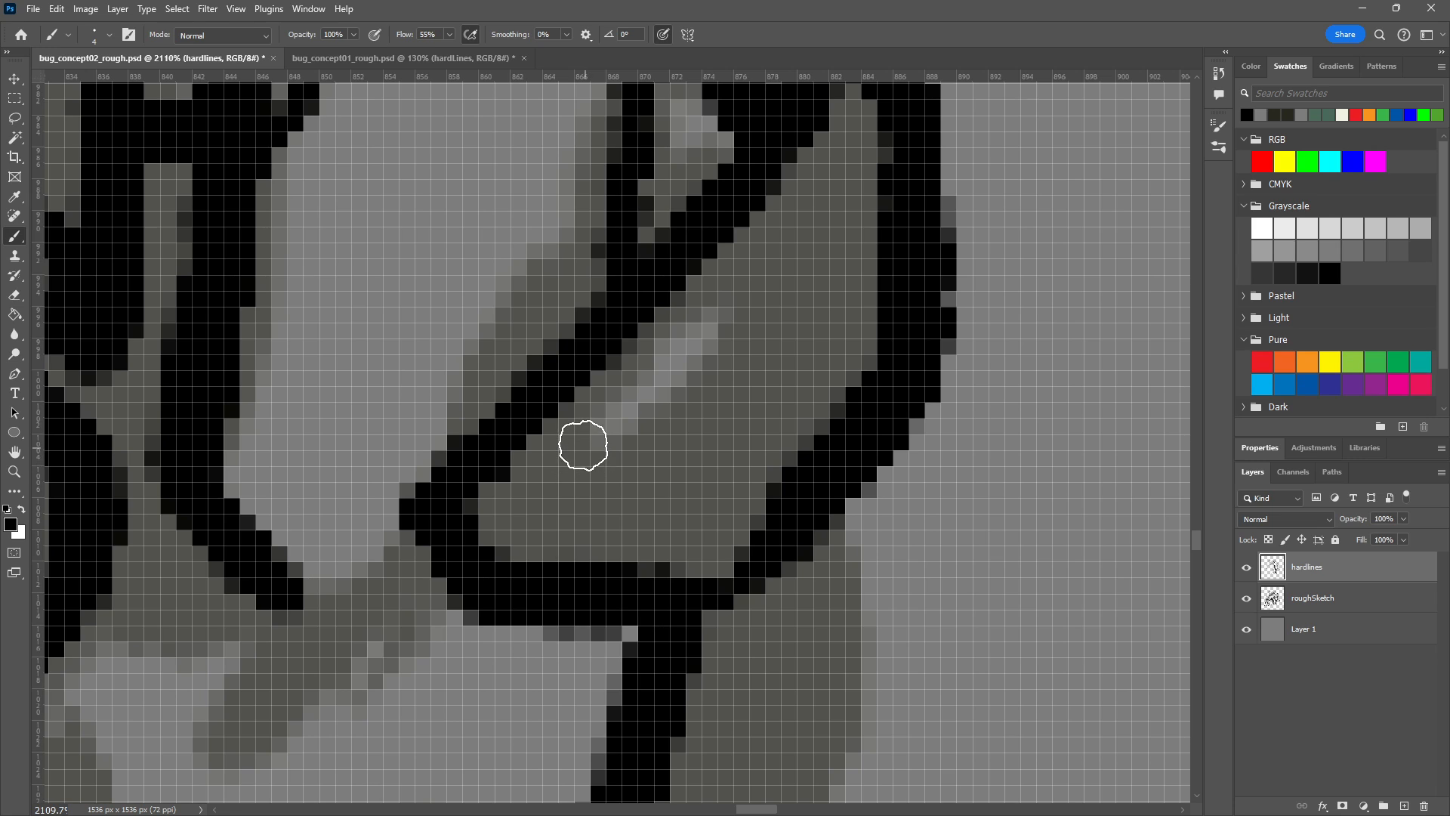
{"action": "key", "text": "bracketleft"}
{"action": "key", "text": "bracketleft"}
{"action": "mouse_move", "coordinate": [604, 470]}
{"action": "left_mouse_down"}
{"action": "mouse_move", "coordinate": [630, 451]}
{"action": "mouse_move", "coordinate": [744, 332]}
{"action": "left_mouse_up"}
{"action": "left_click_drag", "start_coordinate": [580, 436], "coordinate": [727, 285]}
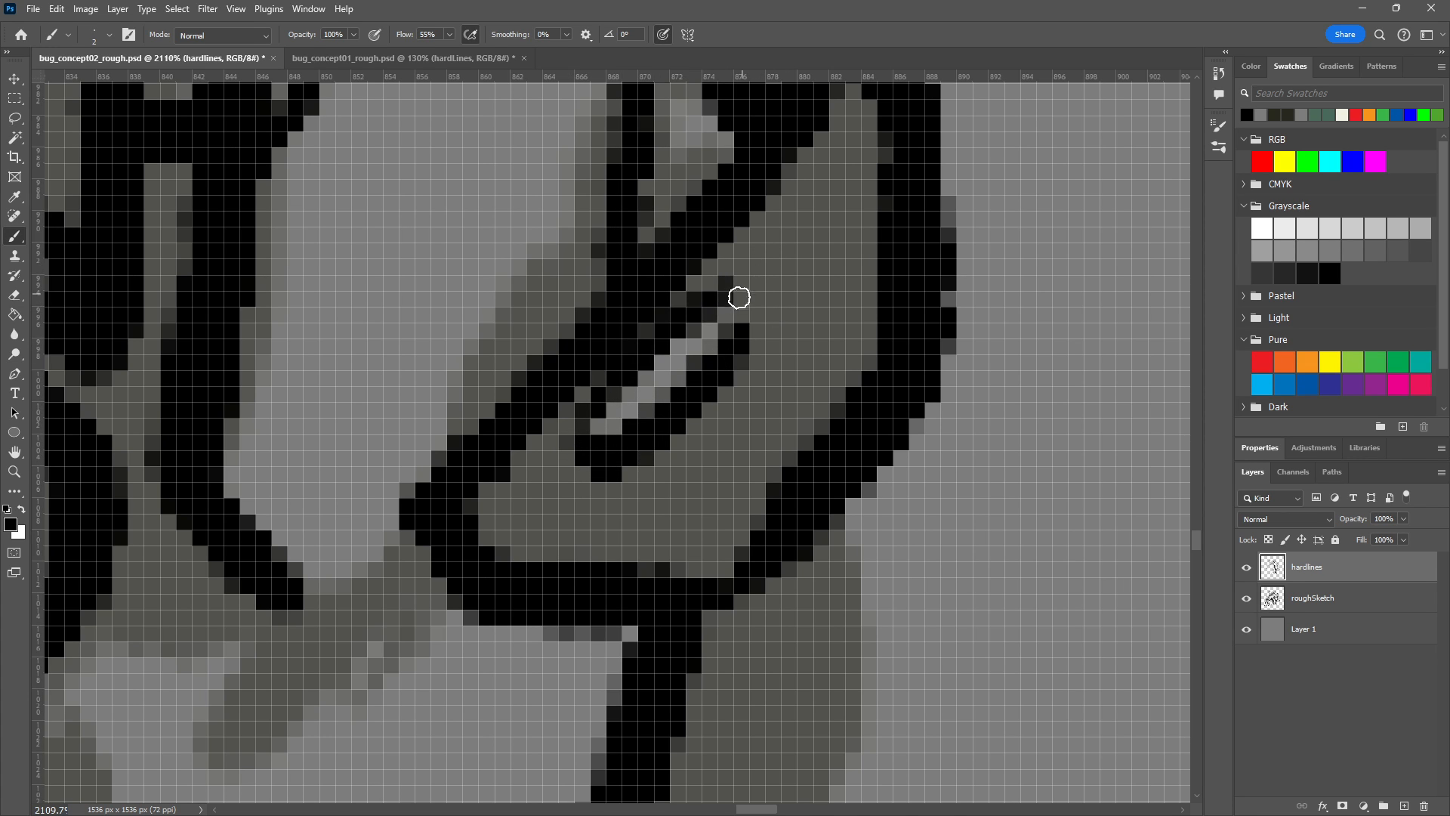
{"action": "key", "text": "ctrl+z"}
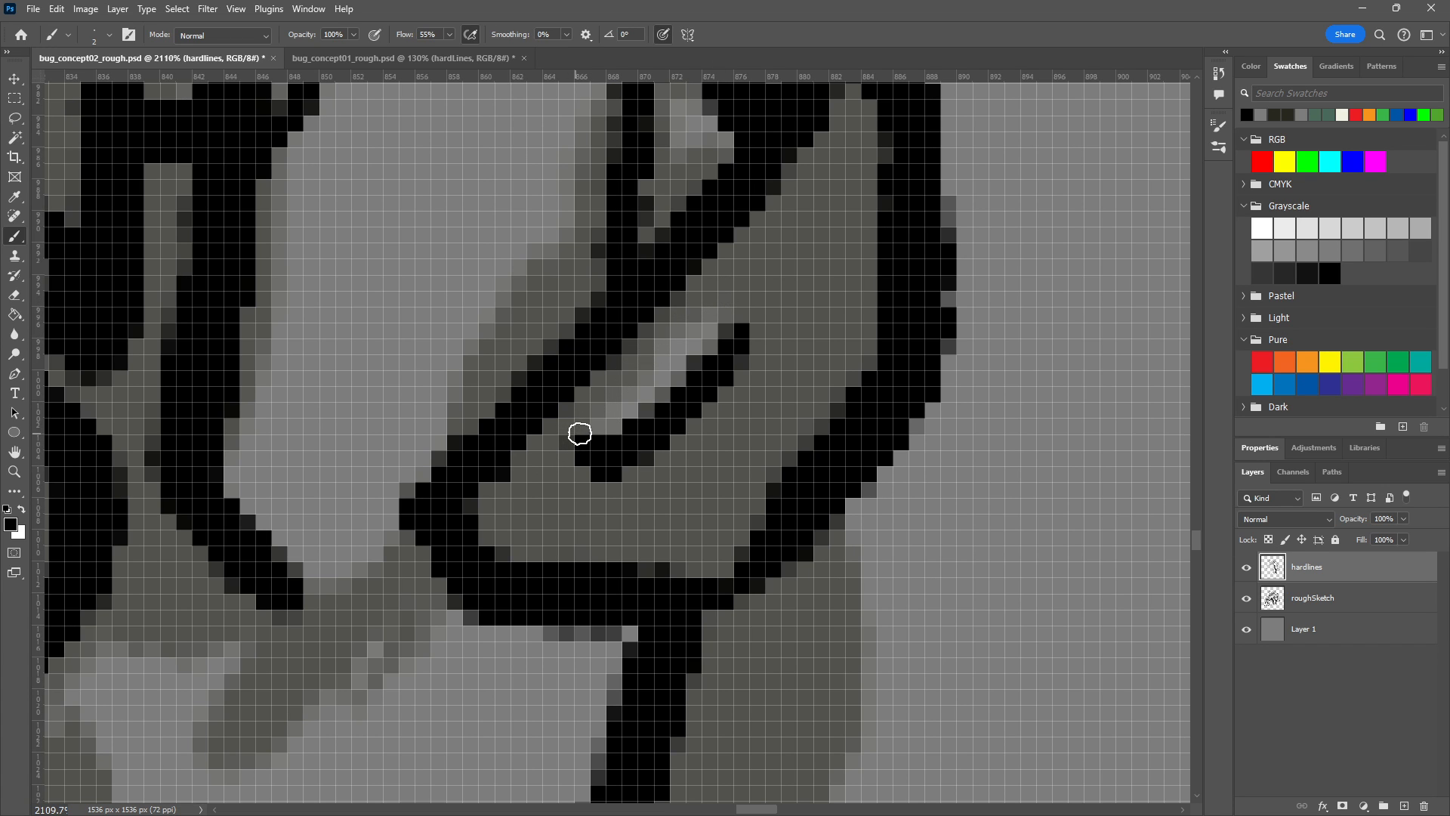
{"action": "key", "text": "ctrl+z"}
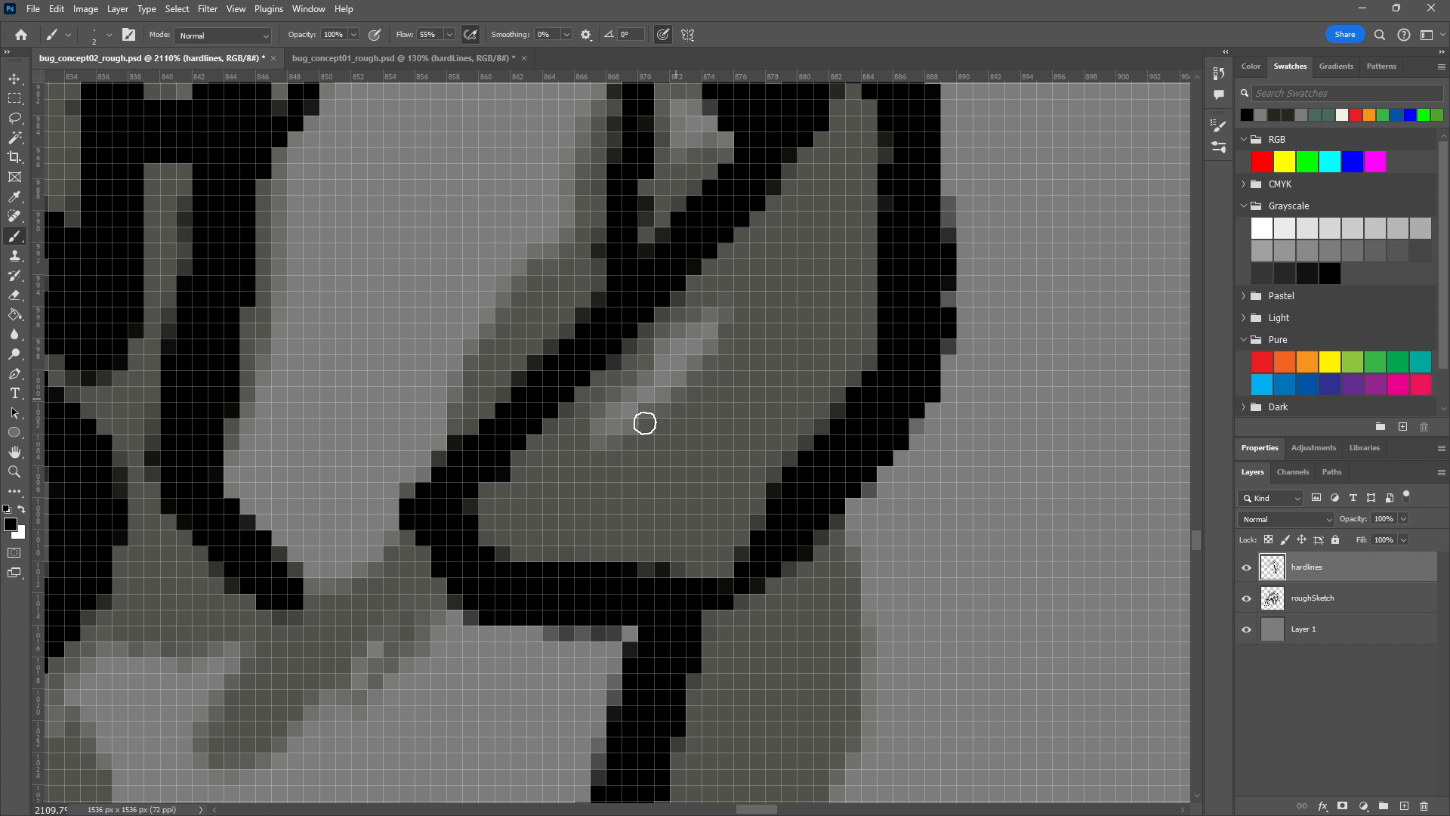
{"action": "mouse_move", "coordinate": [589, 457]}
{"action": "left_mouse_down"}
{"action": "mouse_move", "coordinate": [633, 444]}
{"action": "mouse_move", "coordinate": [745, 333]}
{"action": "left_mouse_up"}
{"action": "mouse_move", "coordinate": [566, 443]}
{"action": "left_mouse_down"}
{"action": "mouse_move", "coordinate": [723, 298]}
{"action": "mouse_move", "coordinate": [710, 356]}
{"action": "left_mouse_up"}
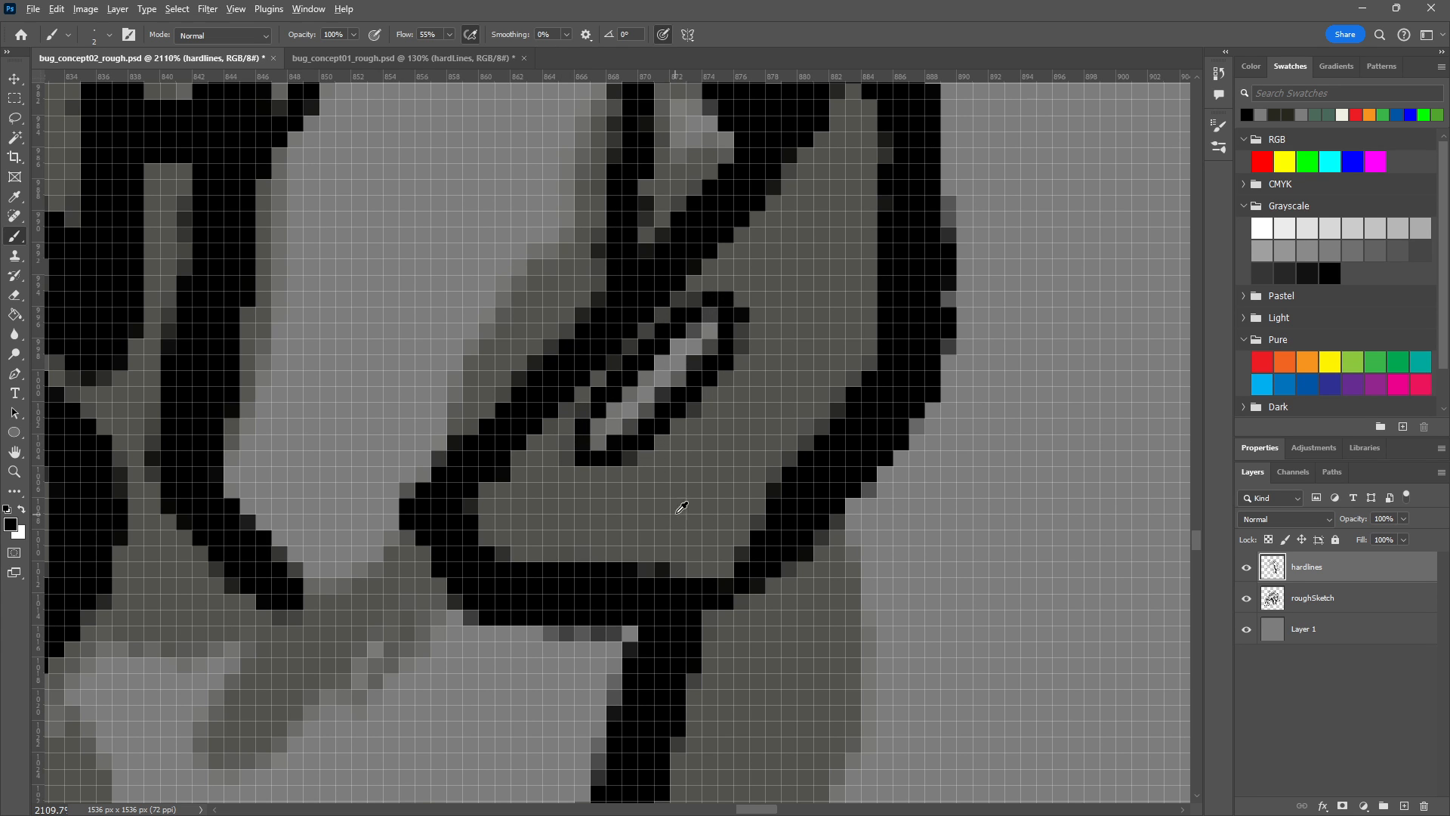
Close the open lower end of the segment beneath the kneecap with a short line to the angular plate.
{"action": "scroll", "coordinate": [680, 511], "scroll_direction": "down", "scroll_amount": 5}
{"action": "scroll", "coordinate": [756, 417], "scroll_direction": "up", "scroll_amount": 2}
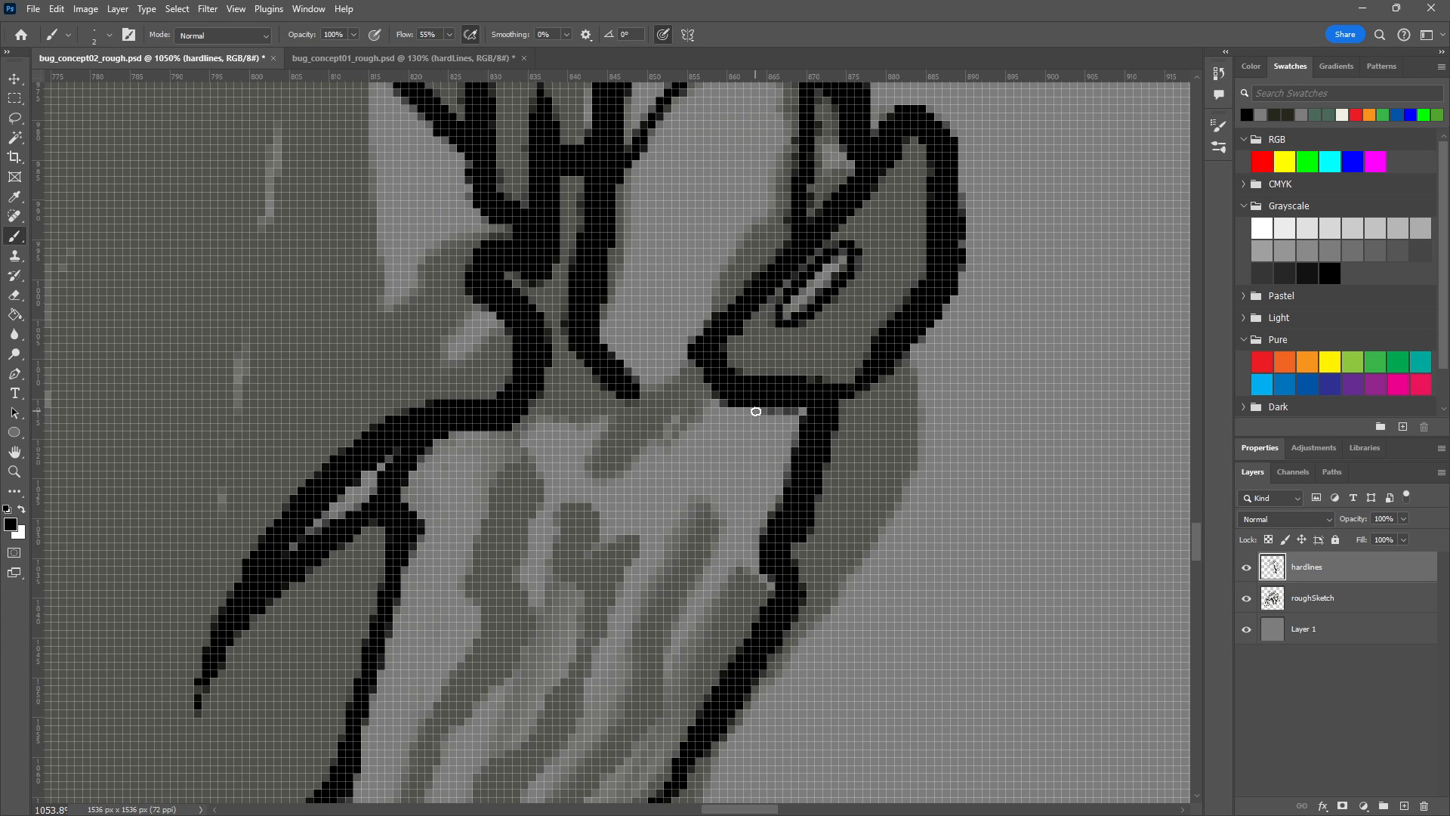
{"action": "left_click_drag", "start_coordinate": [705, 357], "coordinate": [631, 408]}
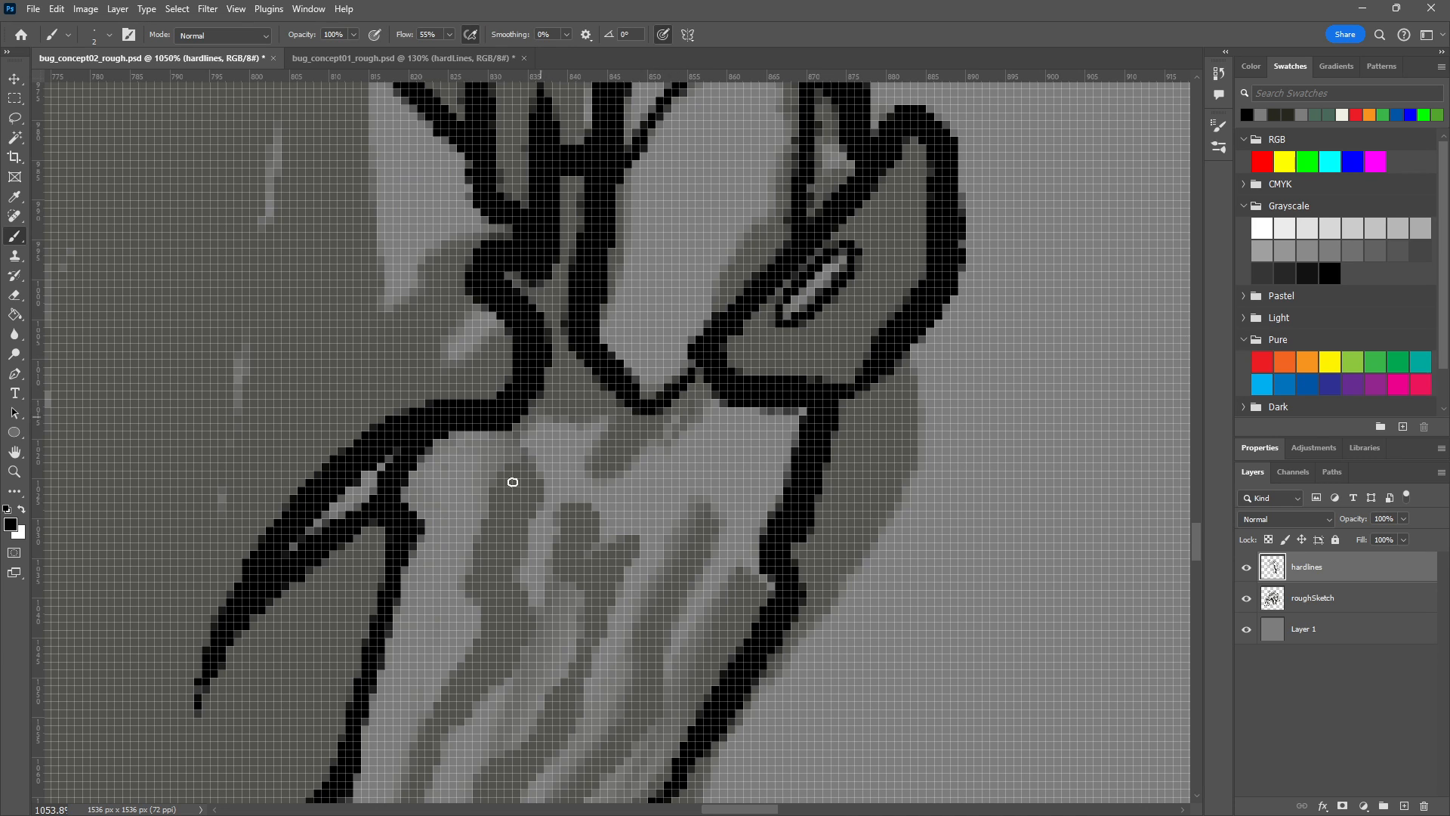
{"action": "scroll", "coordinate": [526, 531], "scroll_direction": "down", "scroll_amount": 3}
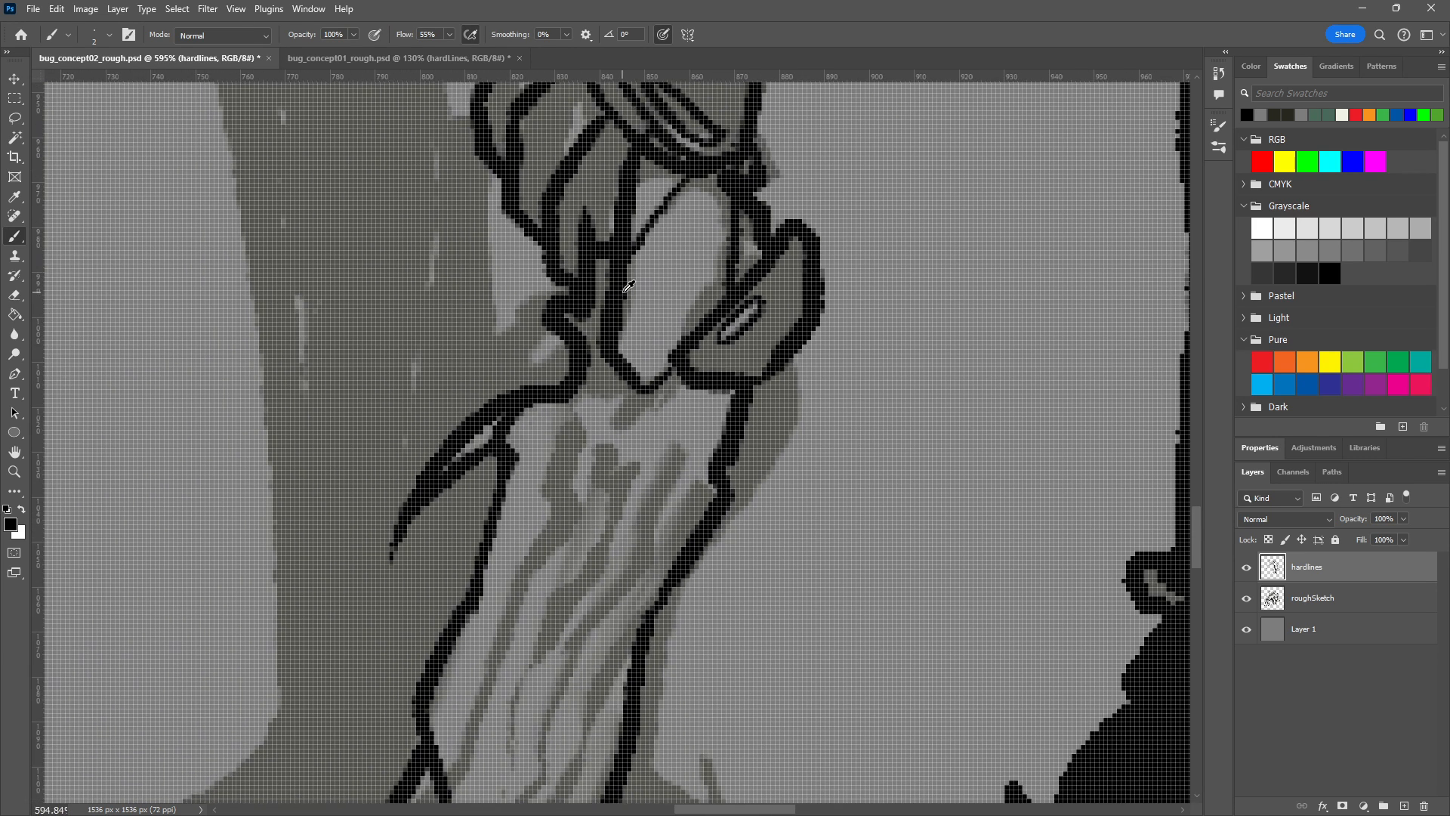
Thin the curved contour above the lower leg's upper spur and open its small hook with the 1 px eraser.
{"action": "scroll", "coordinate": [621, 292], "scroll_direction": "up", "scroll_amount": 2}
{"action": "key", "text": "e"}
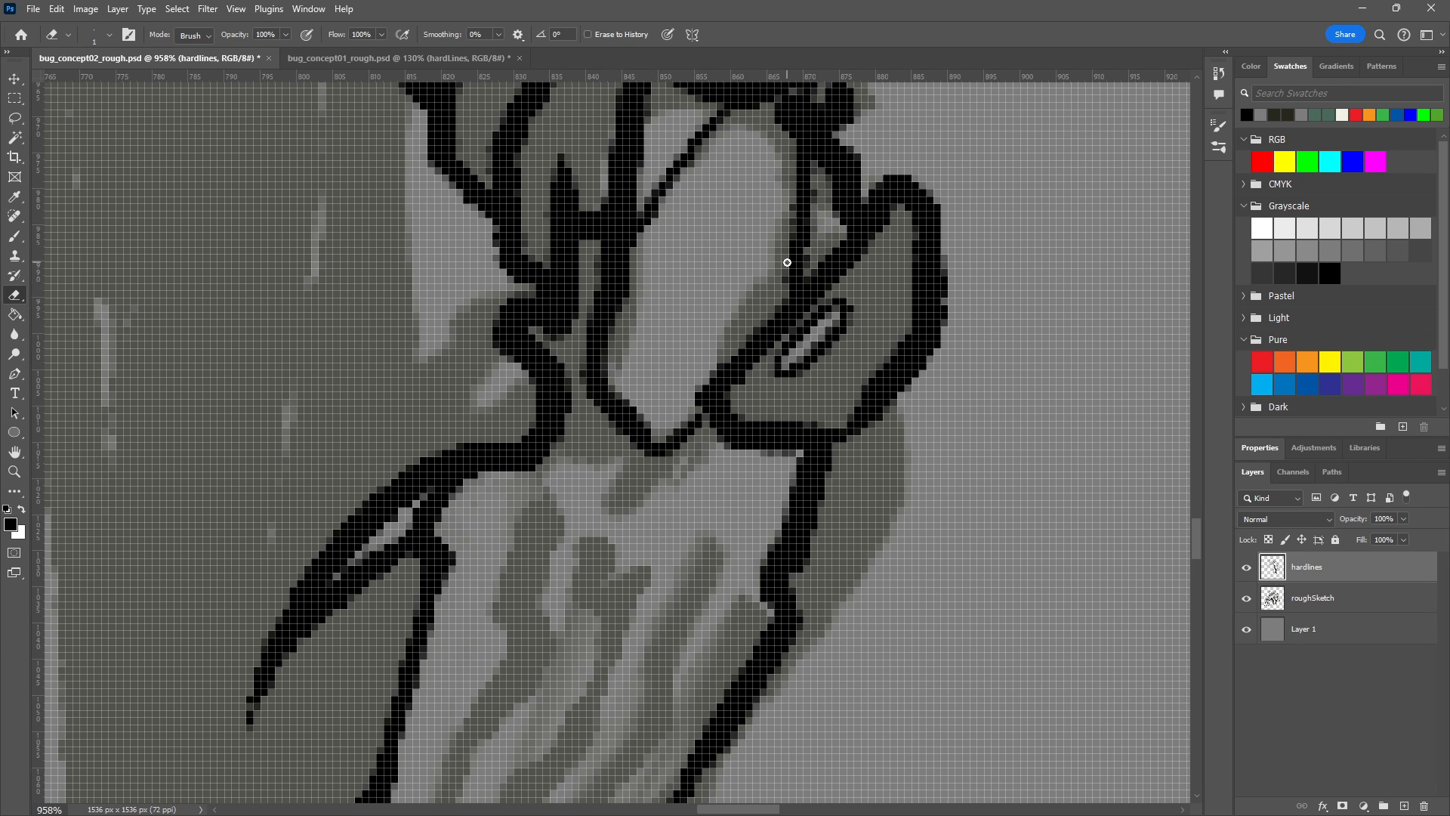
{"action": "scroll", "coordinate": [742, 259], "scroll_direction": "down", "scroll_amount": 9}
{"action": "scroll", "coordinate": [652, 334], "scroll_direction": "up", "scroll_amount": 10}
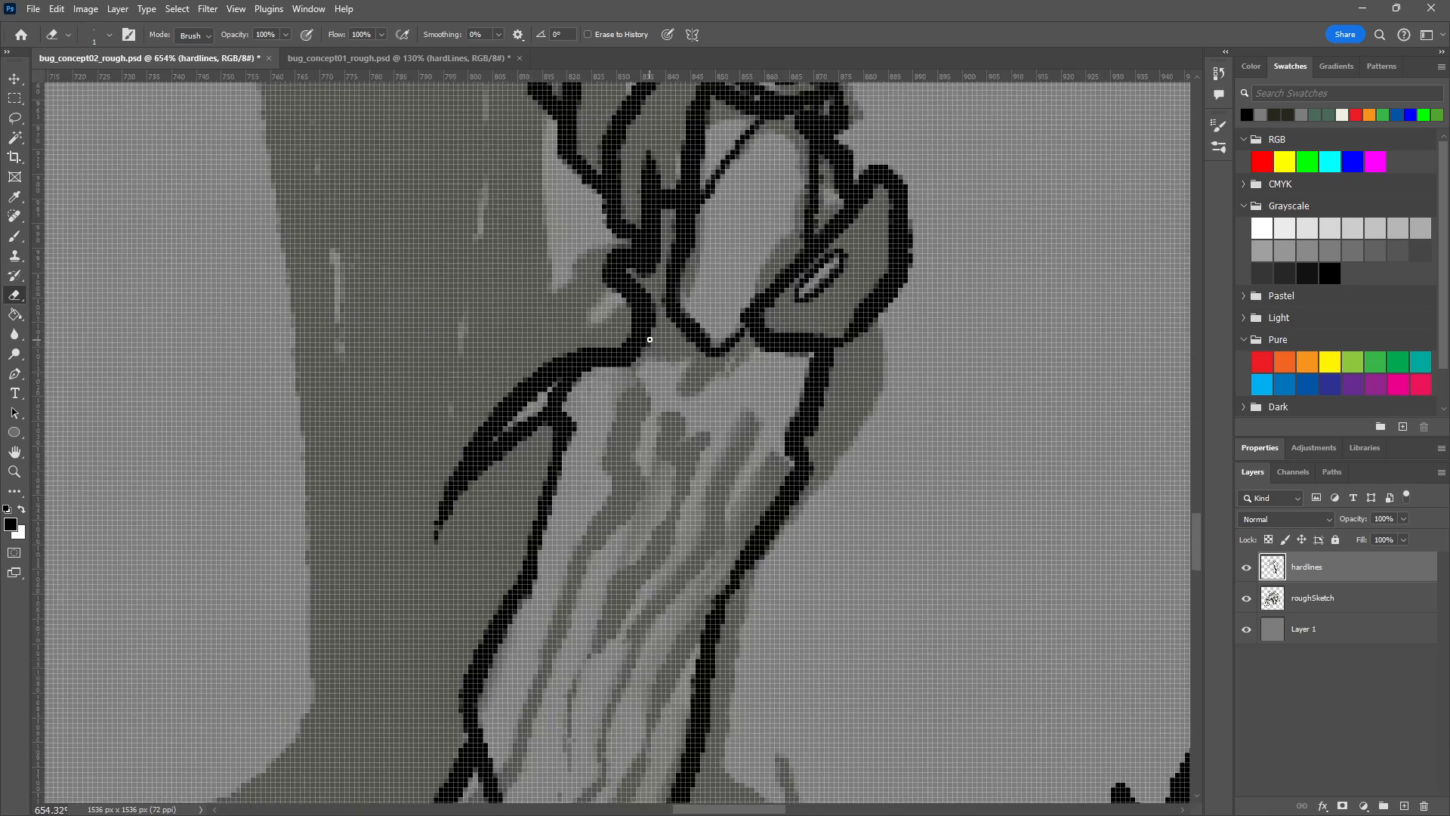
{"action": "scroll", "coordinate": [655, 335], "scroll_direction": "up", "scroll_amount": 6}
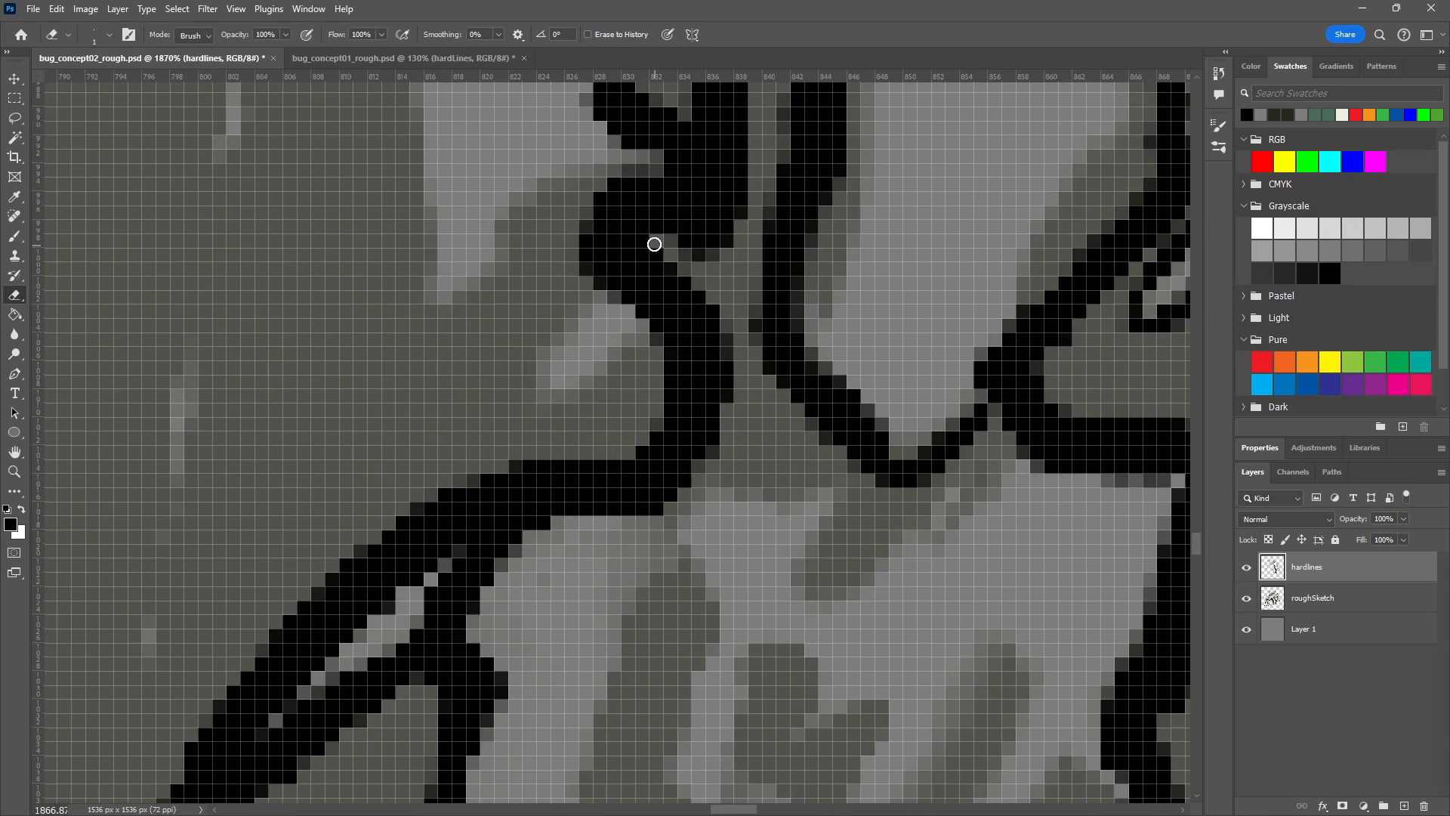
{"action": "left_click_drag", "start_coordinate": [651, 239], "coordinate": [648, 233]}
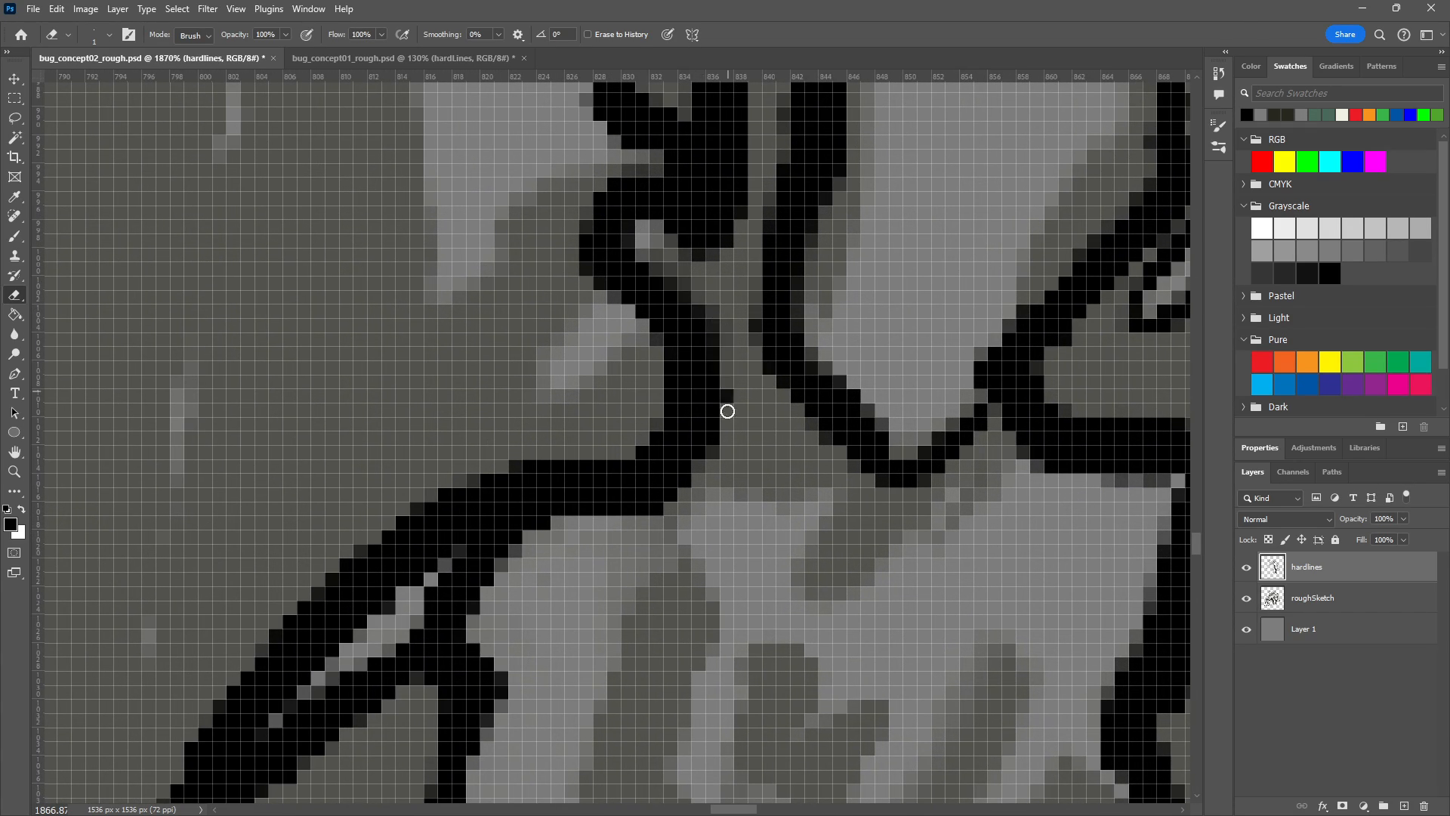
{"action": "mouse_move", "coordinate": [644, 227]}
{"action": "left_mouse_down"}
{"action": "mouse_move", "coordinate": [652, 267]}
{"action": "mouse_move", "coordinate": [705, 324]}
{"action": "mouse_move", "coordinate": [706, 454]}
{"action": "mouse_move", "coordinate": [718, 343]}
{"action": "mouse_move", "coordinate": [710, 486]}
{"action": "left_mouse_up"}
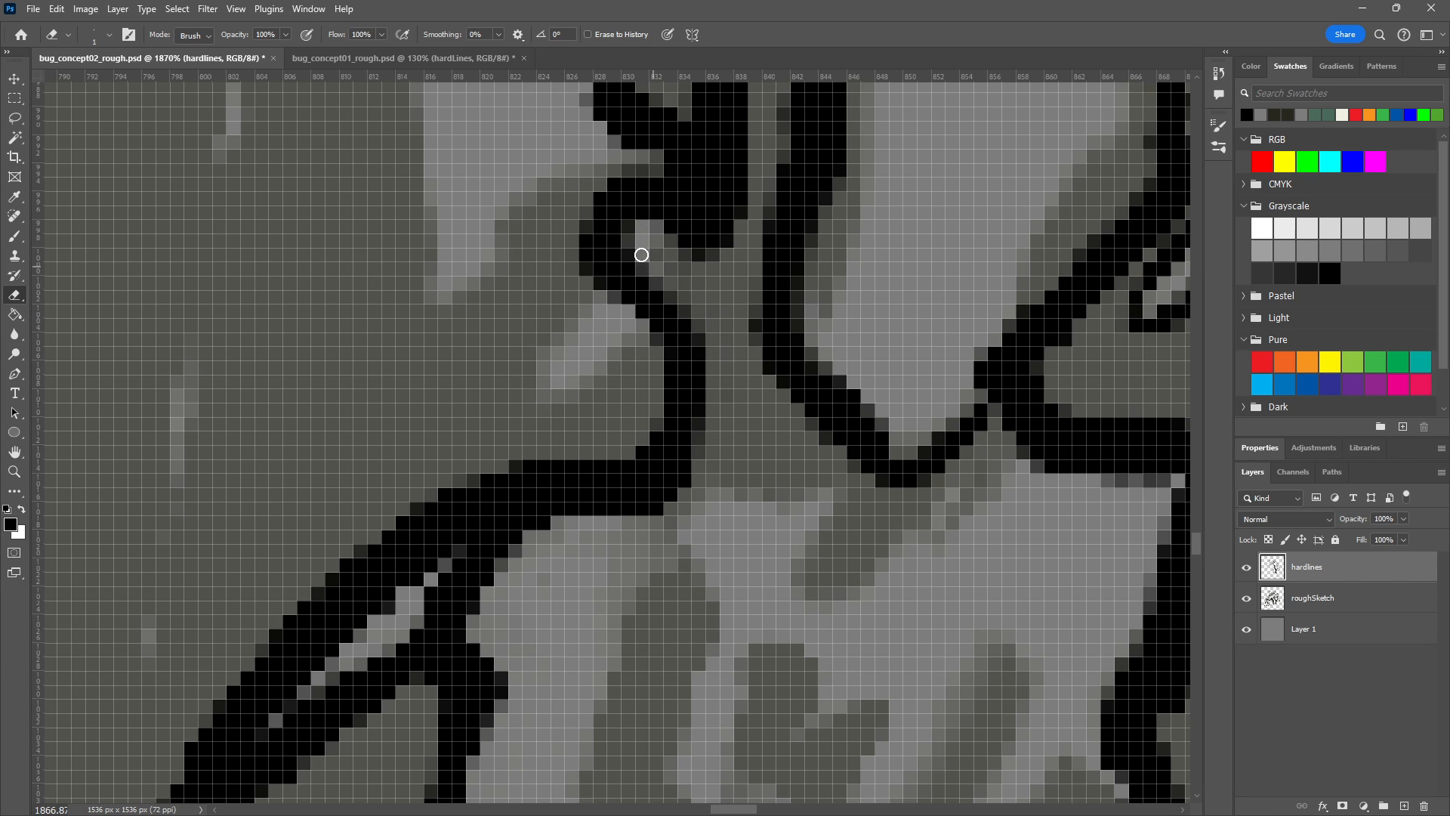
{"action": "scroll", "coordinate": [494, 544], "scroll_direction": "down", "scroll_amount": 4}
{"action": "scroll", "coordinate": [633, 556], "scroll_direction": "down", "scroll_amount": 6}
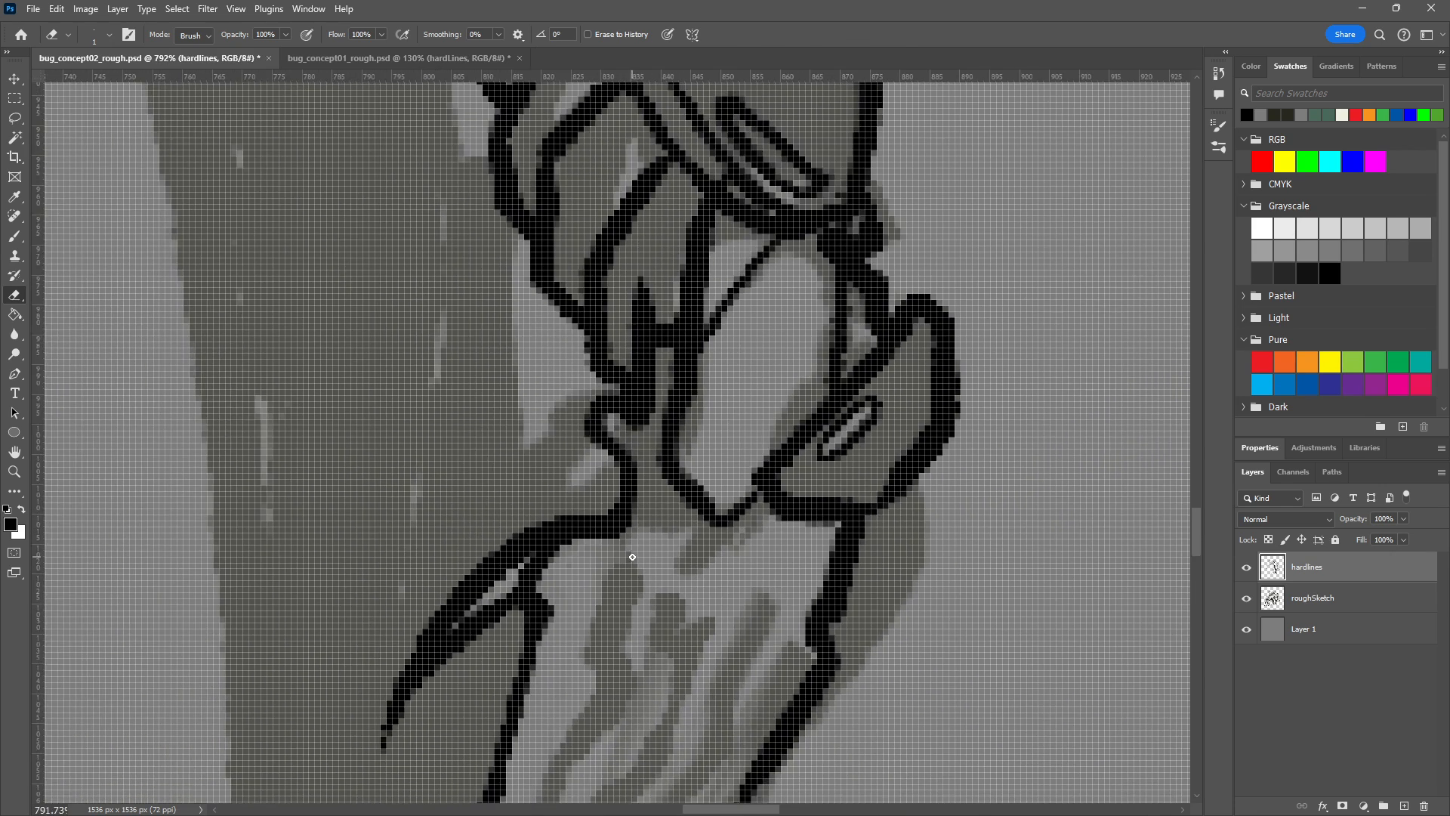
Thin the lines where the upper spur joins the lower leg and erase a longer clean gap inside the spur.
{"action": "scroll", "coordinate": [556, 598], "scroll_direction": "up", "scroll_amount": 6}
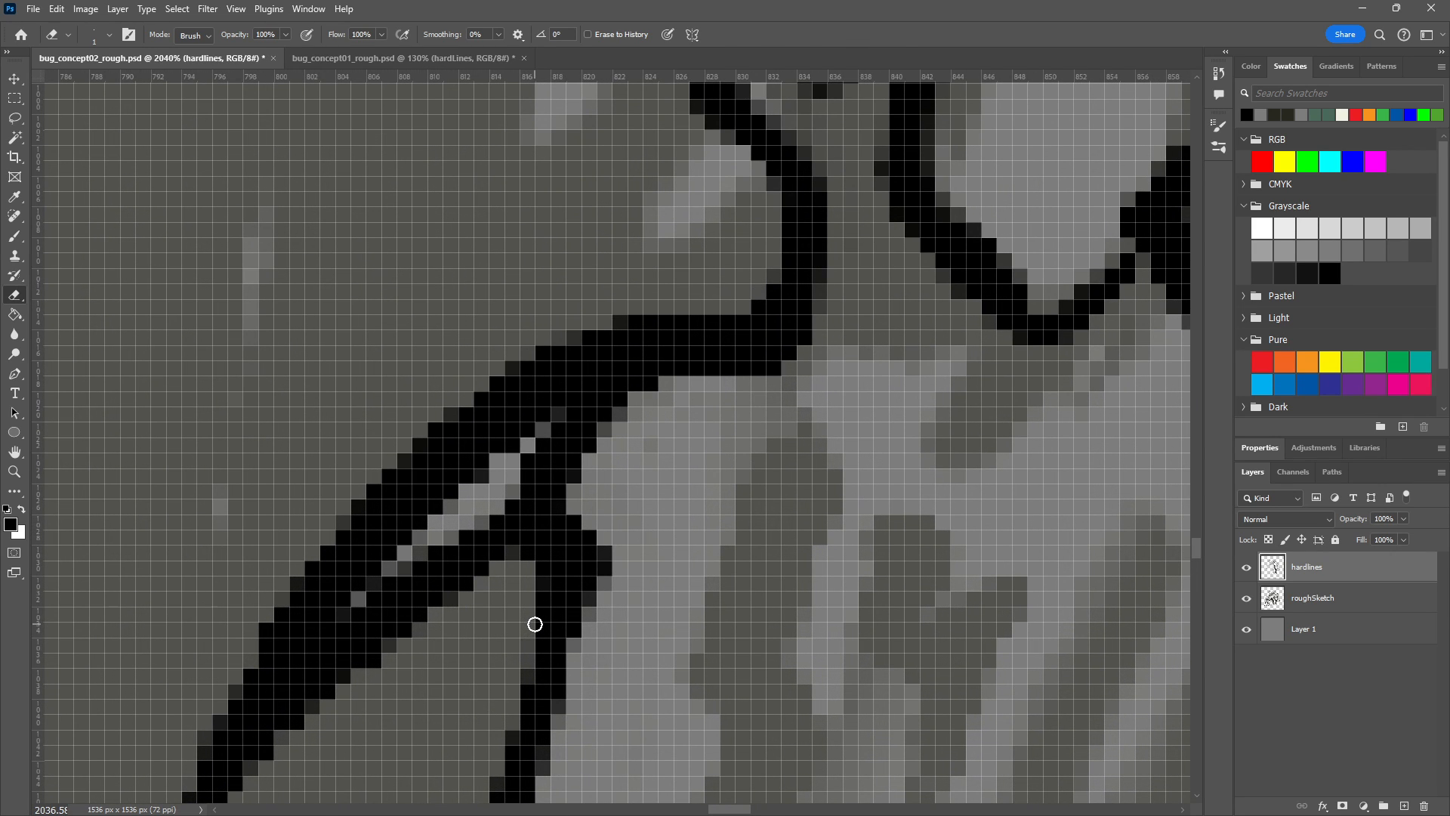
{"action": "mouse_move", "coordinate": [570, 510]}
{"action": "left_mouse_down"}
{"action": "mouse_move", "coordinate": [588, 535]}
{"action": "mouse_move", "coordinate": [676, 381]}
{"action": "mouse_move", "coordinate": [755, 396]}
{"action": "mouse_move", "coordinate": [736, 381]}
{"action": "mouse_move", "coordinate": [644, 415]}
{"action": "left_mouse_up"}
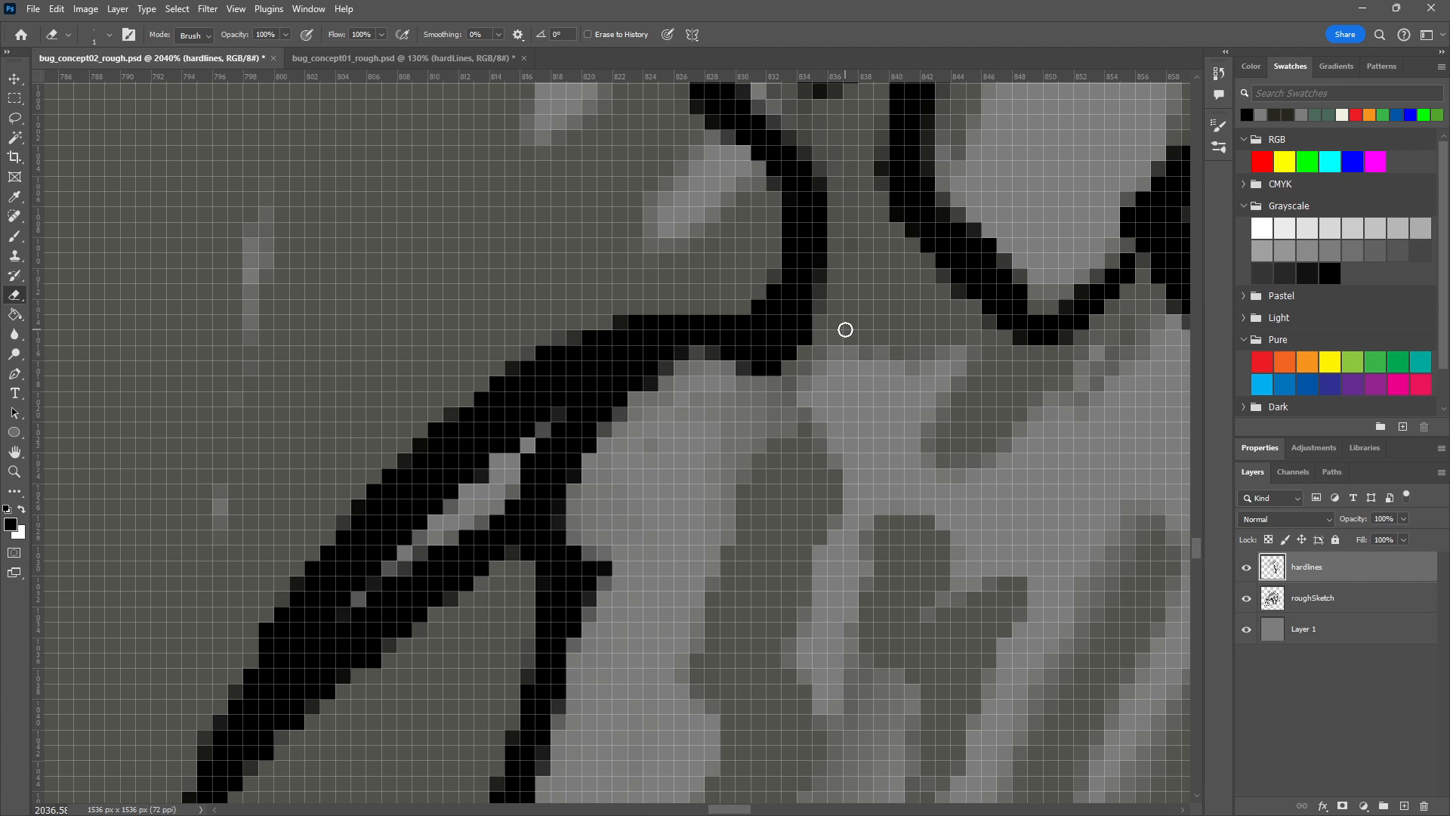
{"action": "mouse_move", "coordinate": [473, 486]}
{"action": "left_mouse_down"}
{"action": "mouse_move", "coordinate": [501, 449]}
{"action": "mouse_move", "coordinate": [395, 557]}
{"action": "mouse_move", "coordinate": [338, 652]}
{"action": "mouse_move", "coordinate": [350, 590]}
{"action": "mouse_move", "coordinate": [347, 614]}
{"action": "mouse_move", "coordinate": [439, 512]}
{"action": "mouse_move", "coordinate": [232, 746]}
{"action": "mouse_move", "coordinate": [443, 491]}
{"action": "mouse_move", "coordinate": [542, 415]}
{"action": "mouse_move", "coordinate": [467, 492]}
{"action": "left_mouse_up"}
{"action": "key", "text": "ctrl+z"}
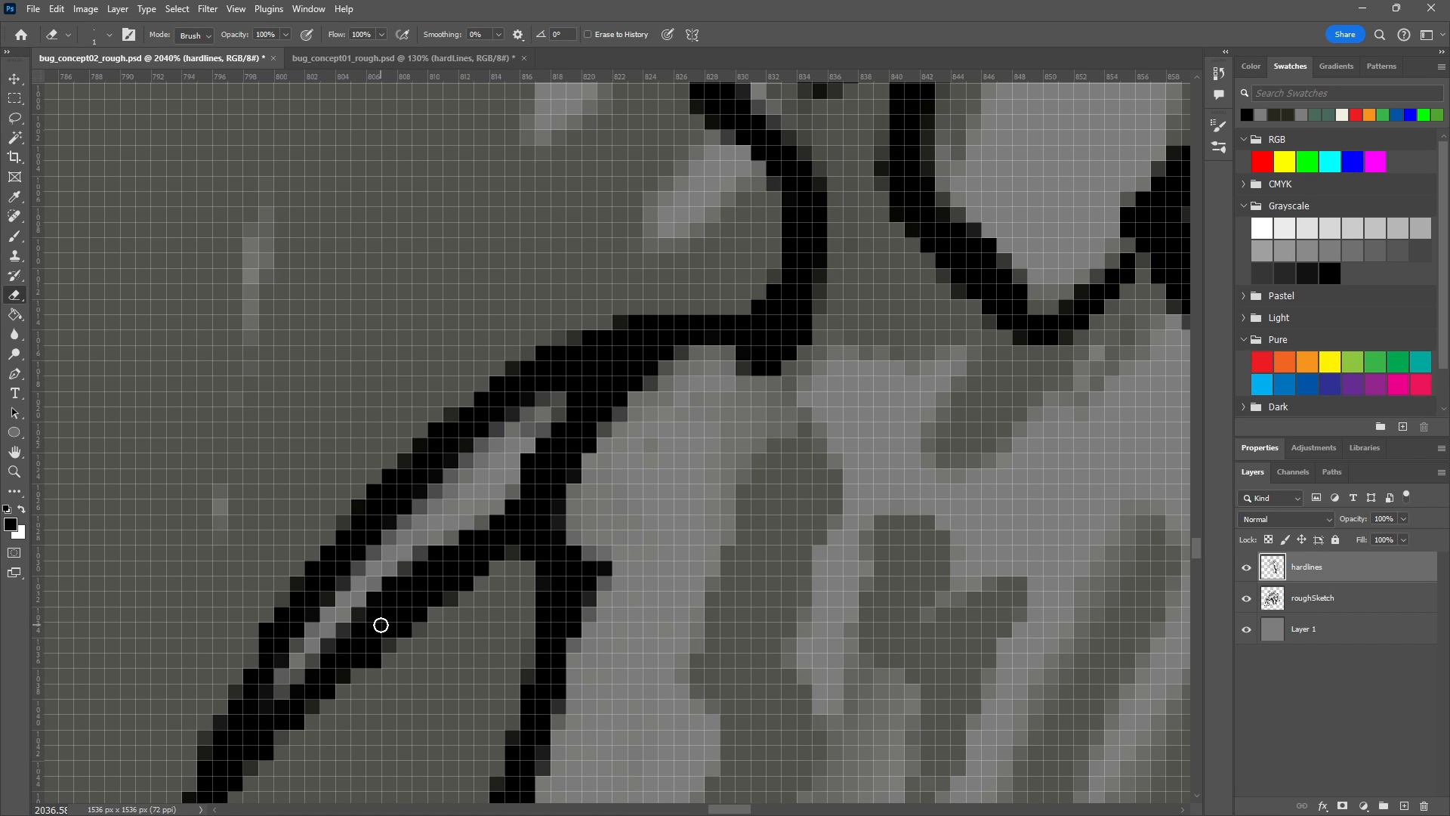
{"action": "scroll", "coordinate": [577, 715], "scroll_direction": "down", "scroll_amount": 2}
{"action": "scroll", "coordinate": [577, 714], "scroll_direction": "down", "scroll_amount": 3}
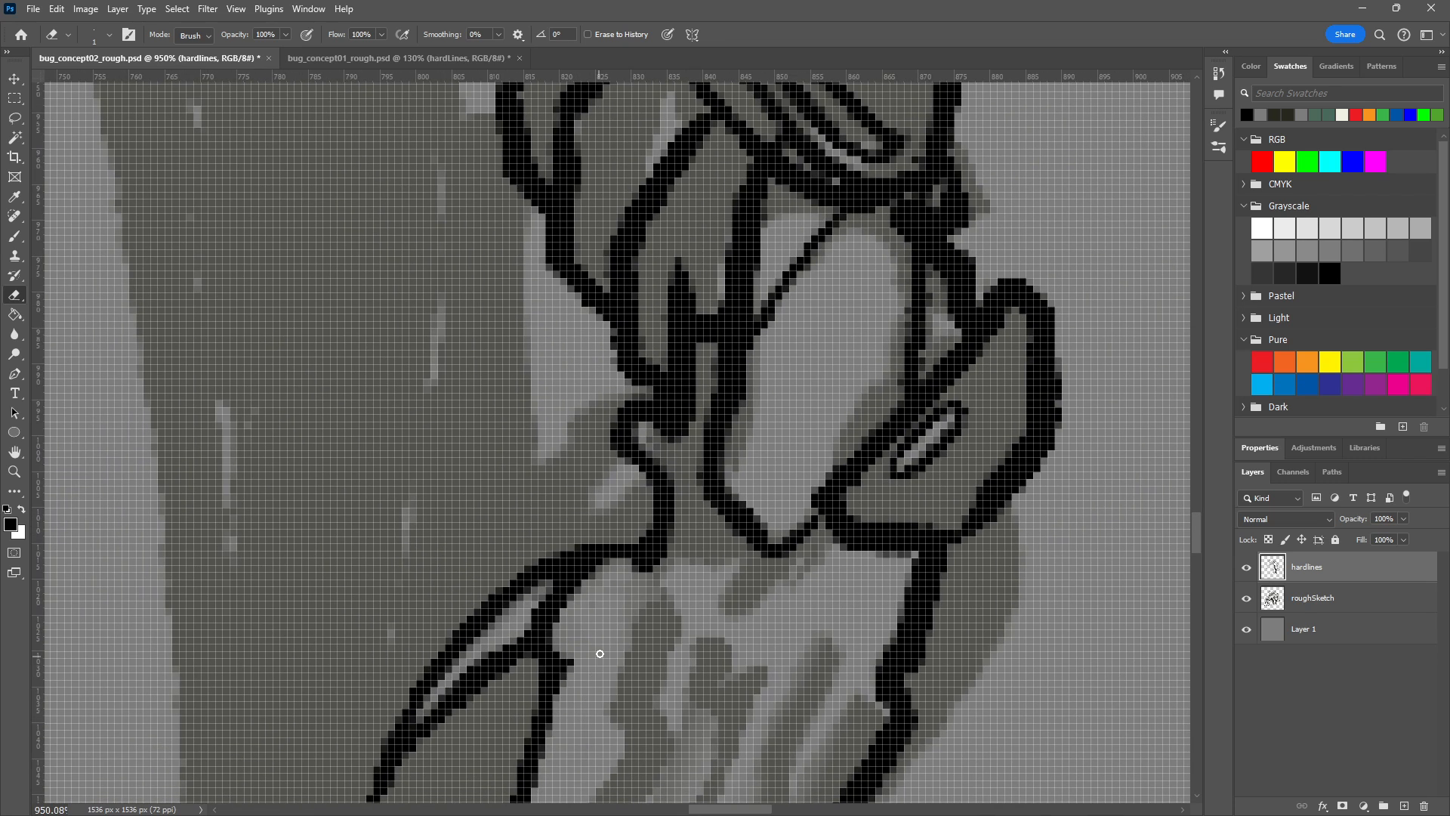
{"action": "scroll", "coordinate": [592, 657], "scroll_direction": "up", "scroll_amount": 3}
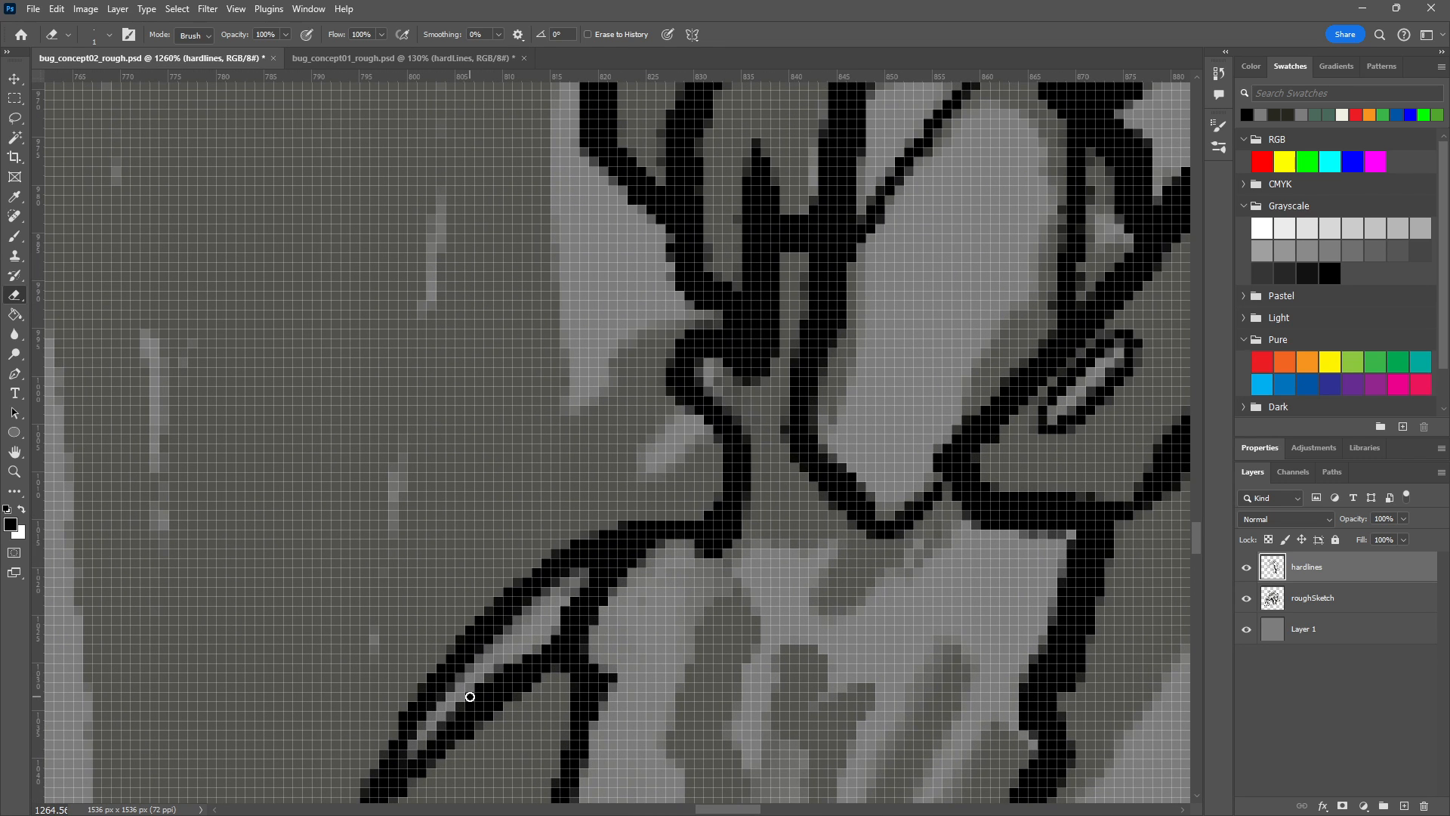
{"action": "mouse_move", "coordinate": [542, 669]}
{"action": "left_mouse_down"}
{"action": "mouse_move", "coordinate": [511, 528]}
{"action": "mouse_move", "coordinate": [523, 435]}
{"action": "left_mouse_up"}
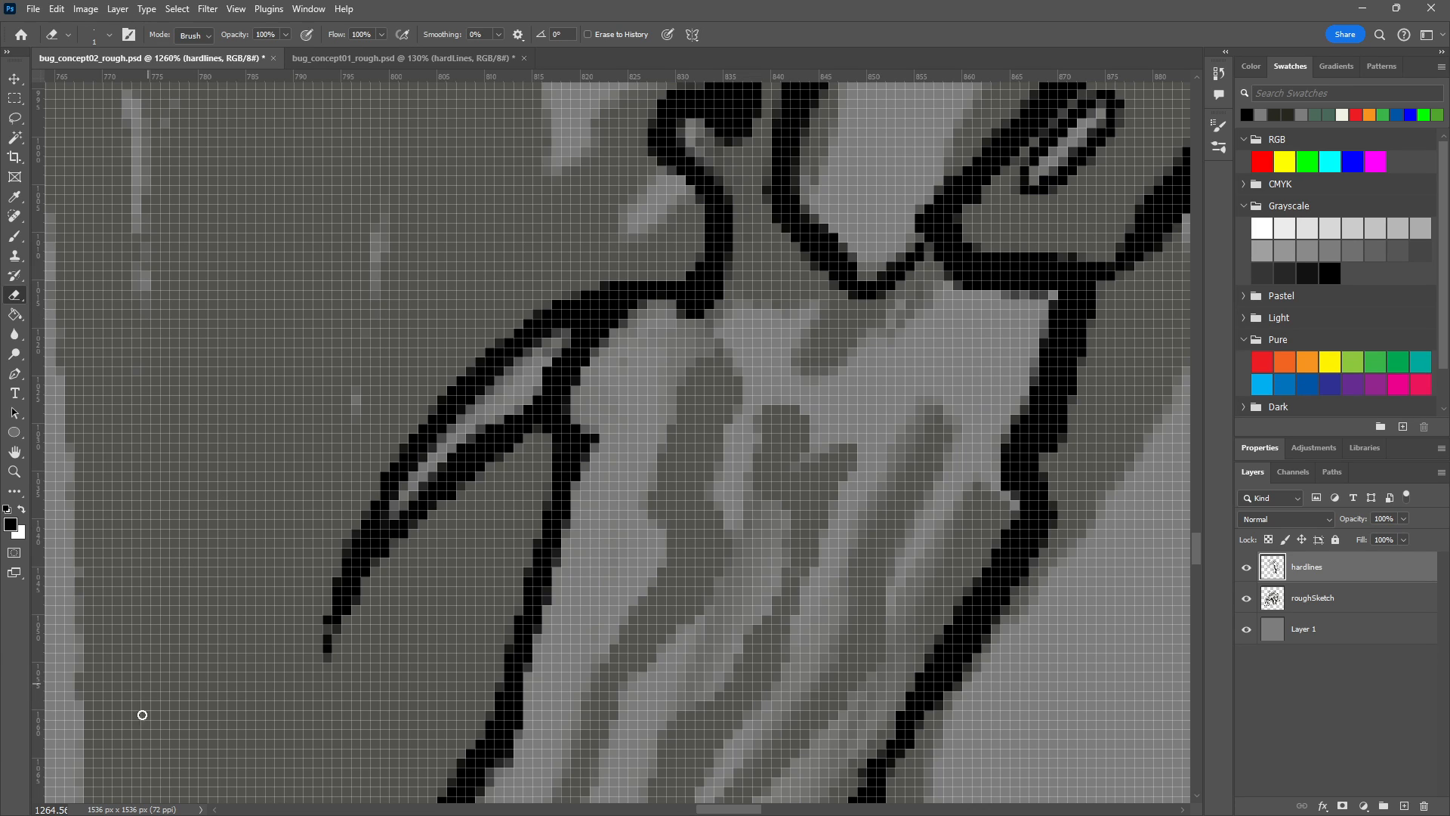
{"action": "key", "text": "b"}
{"action": "mouse_move", "coordinate": [528, 210]}
{"action": "left_mouse_down"}
{"action": "mouse_move", "coordinate": [106, 702]}
{"action": "mouse_move", "coordinate": [122, 789]}
{"action": "left_mouse_up"}
{"action": "scroll", "coordinate": [122, 788], "scroll_direction": "down", "scroll_amount": 8}
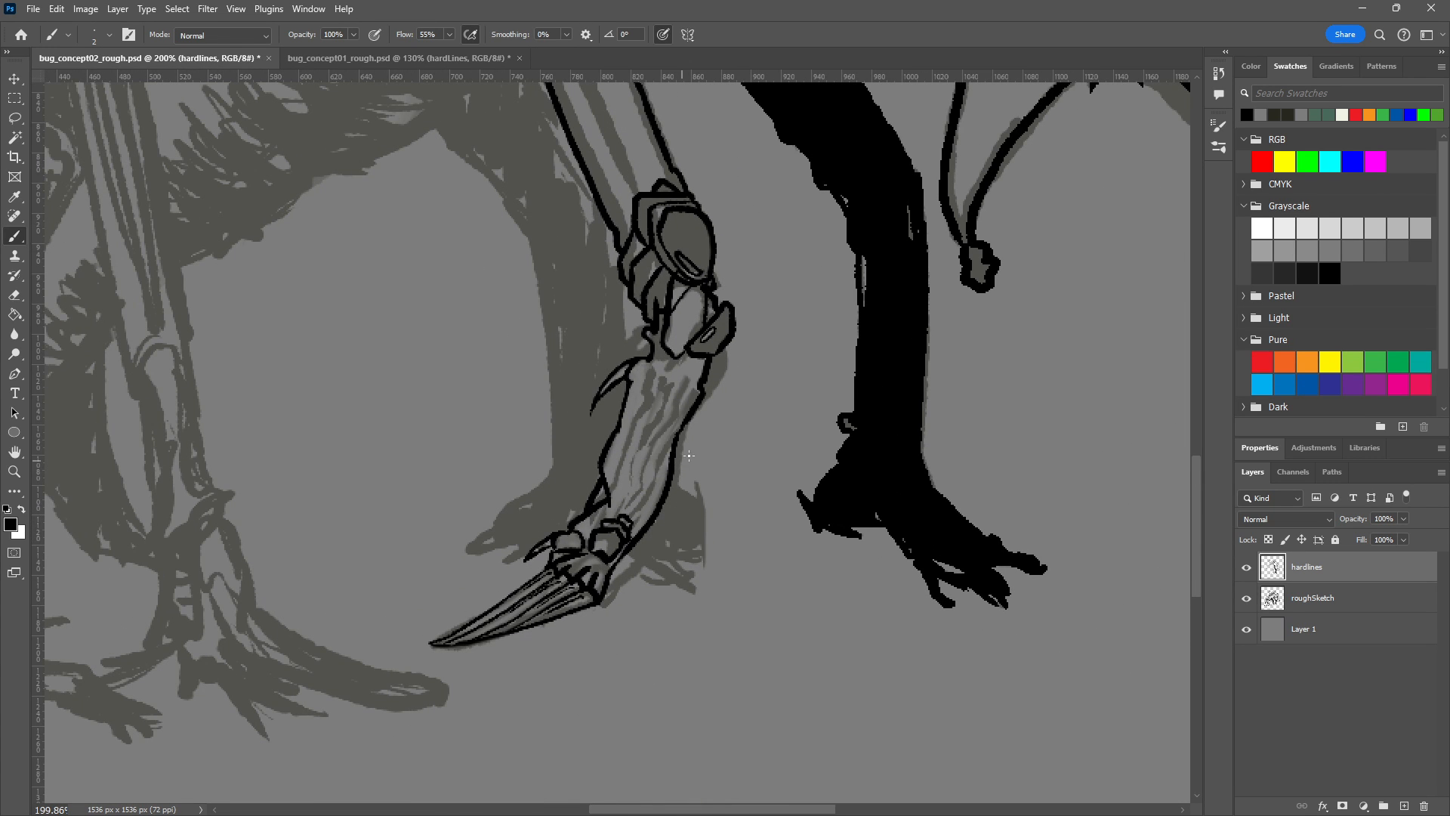
{"action": "left_click_drag", "start_coordinate": [688, 418], "coordinate": [646, 474]}
{"action": "key", "text": "ctrl+z"}
{"action": "key", "text": "ctrl+z"}
{"action": "left_click_drag", "start_coordinate": [689, 421], "coordinate": [639, 500]}
{"action": "key", "text": "ctrl+z"}
{"action": "left_click_drag", "start_coordinate": [688, 421], "coordinate": [651, 480]}
{"action": "key", "text": "ctrl+z"}
{"action": "mouse_move", "coordinate": [689, 420]}
{"action": "left_mouse_down"}
{"action": "mouse_move", "coordinate": [646, 487]}
{"action": "mouse_move", "coordinate": [640, 527]}
{"action": "mouse_move", "coordinate": [626, 395]}
{"action": "mouse_move", "coordinate": [647, 388]}
{"action": "mouse_move", "coordinate": [650, 414]}
{"action": "mouse_move", "coordinate": [671, 373]}
{"action": "mouse_move", "coordinate": [649, 425]}
{"action": "left_mouse_up"}
{"action": "key", "text": "ctrl+z"}
{"action": "key", "text": "ctrl+z"}
{"action": "key", "text": "ctrl+z"}
{"action": "key", "text": "ctrl+z"}
Ink a curved rim across the top of the upper leg tube and a long line down its length.
{"action": "scroll", "coordinate": [799, 462], "scroll_direction": "down", "scroll_amount": 5}
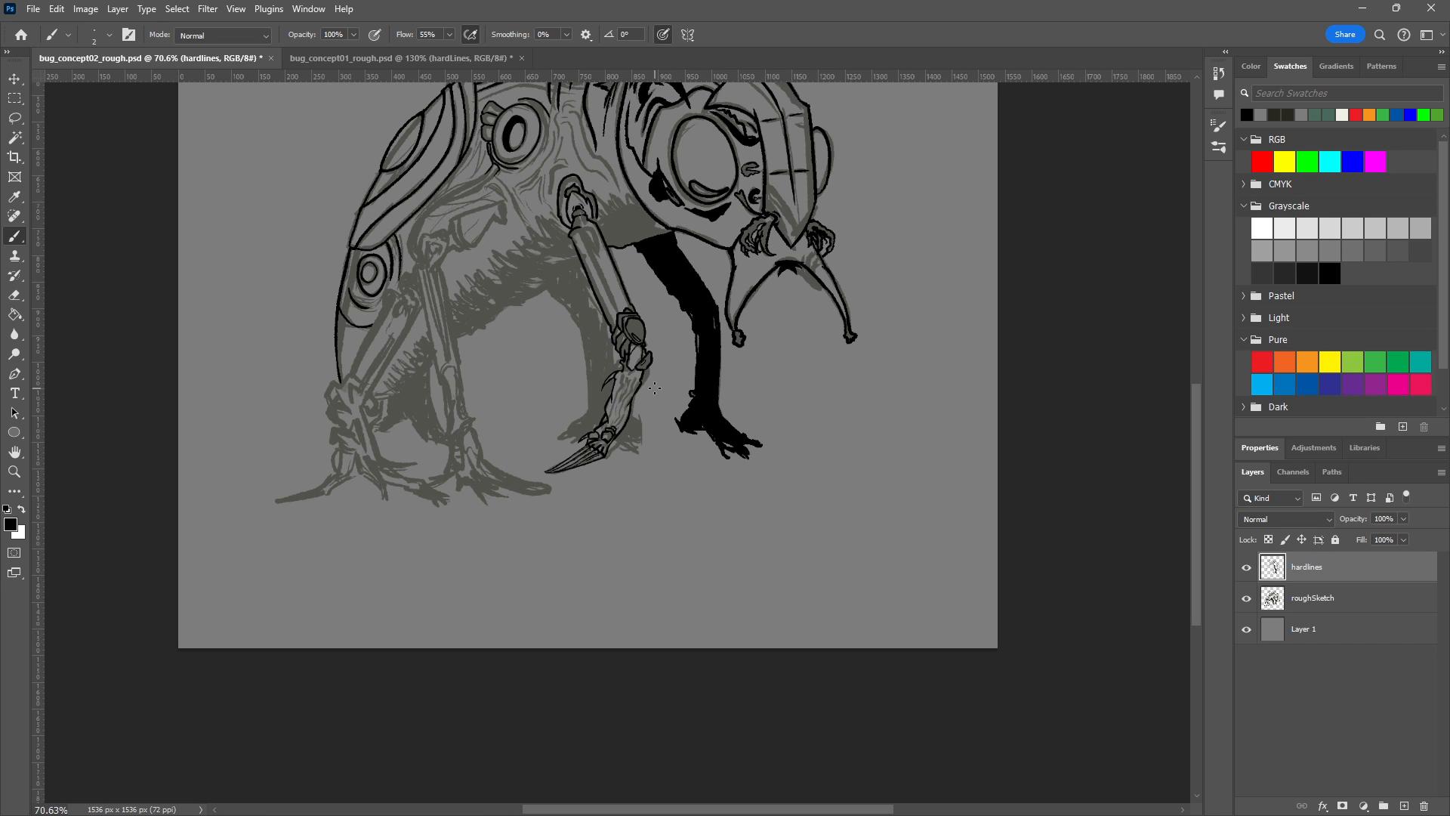
{"action": "scroll", "coordinate": [655, 386], "scroll_direction": "up", "scroll_amount": 5}
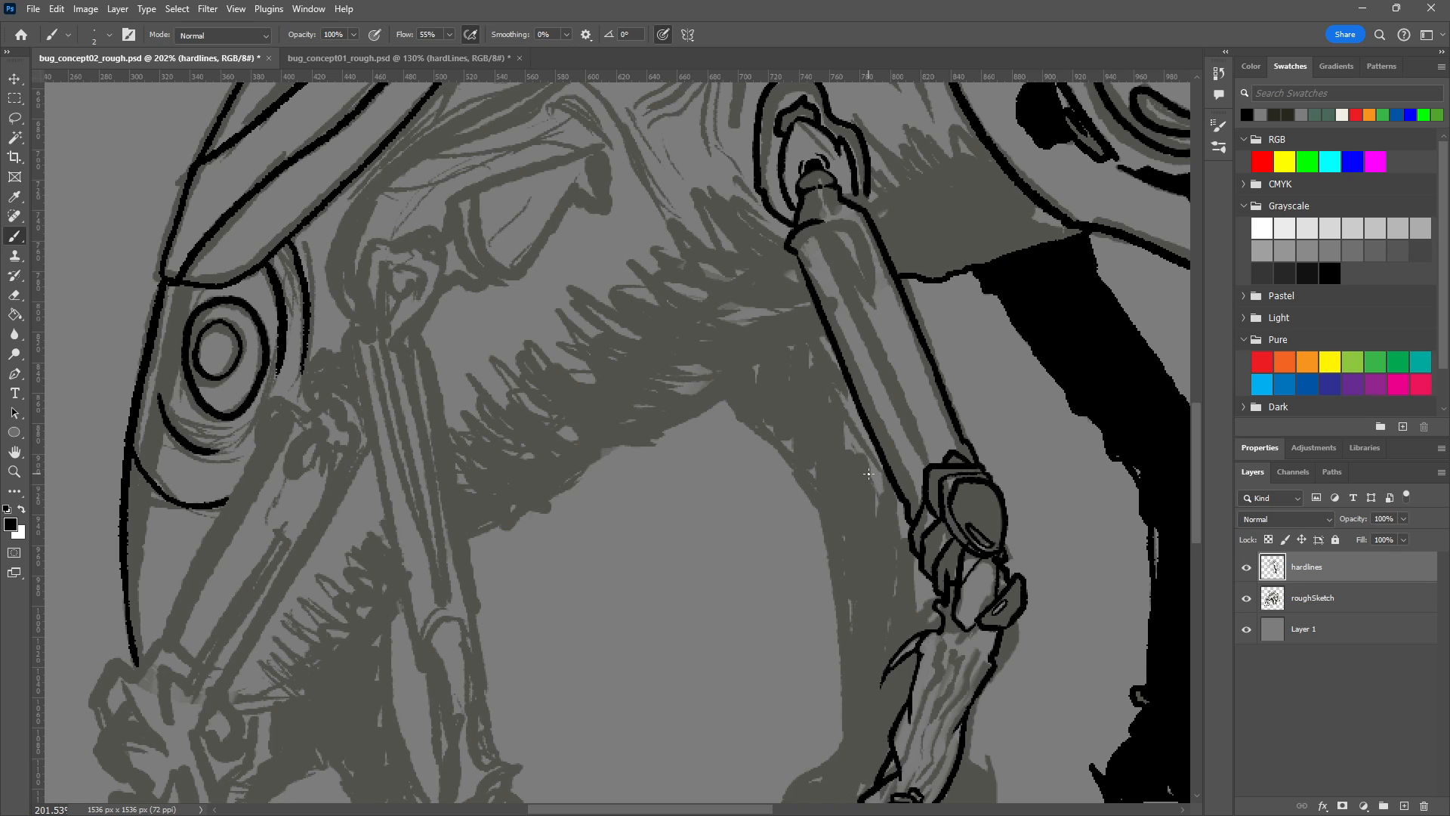
{"action": "left_click_drag", "start_coordinate": [923, 407], "coordinate": [831, 442]}
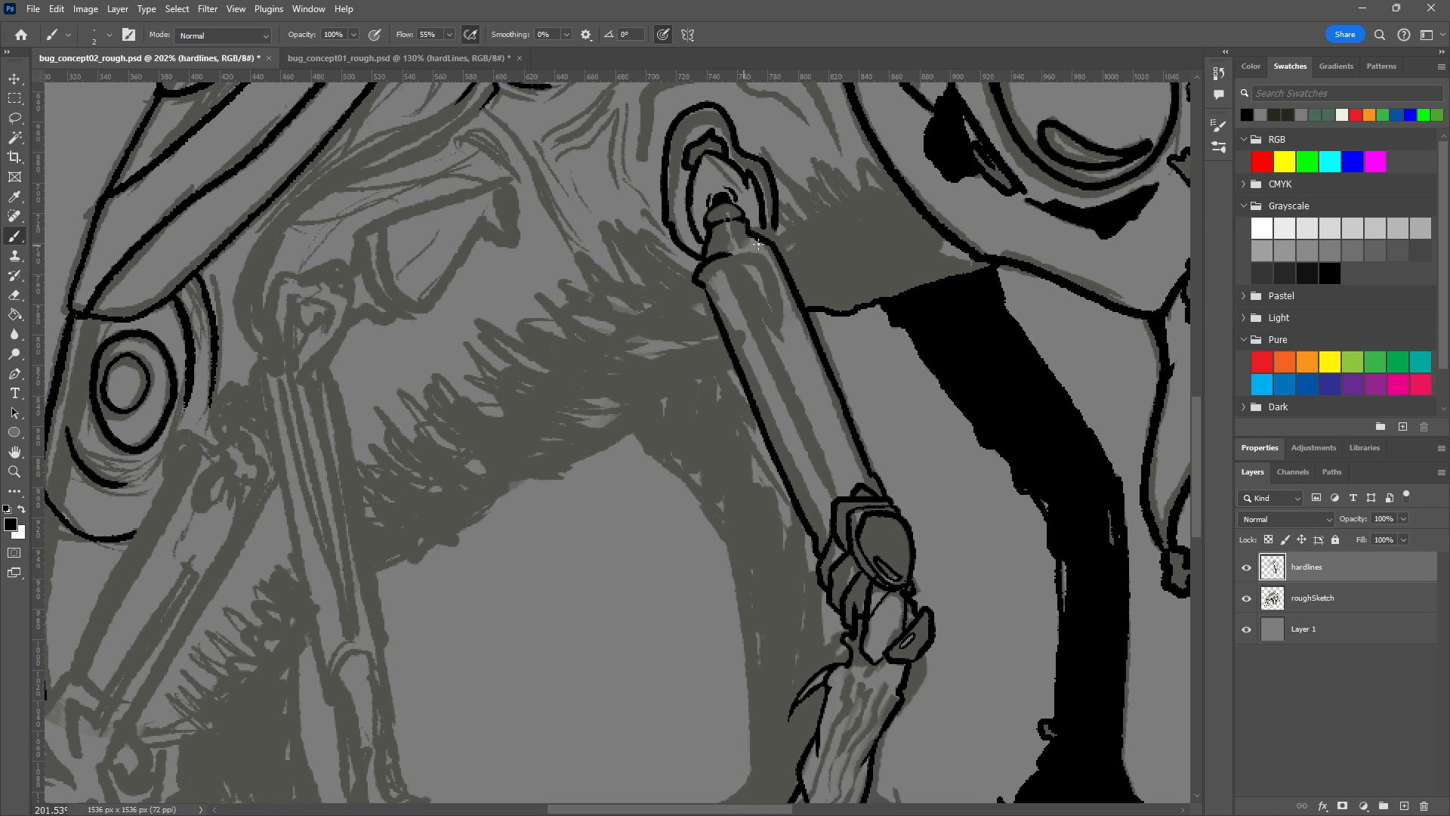
{"action": "left_click_drag", "start_coordinate": [724, 260], "coordinate": [766, 255]}
{"action": "left_click_drag", "start_coordinate": [782, 386], "coordinate": [797, 425]}
{"action": "key", "text": "ctrl+z"}
{"action": "left_click_drag", "start_coordinate": [729, 257], "coordinate": [809, 443]}
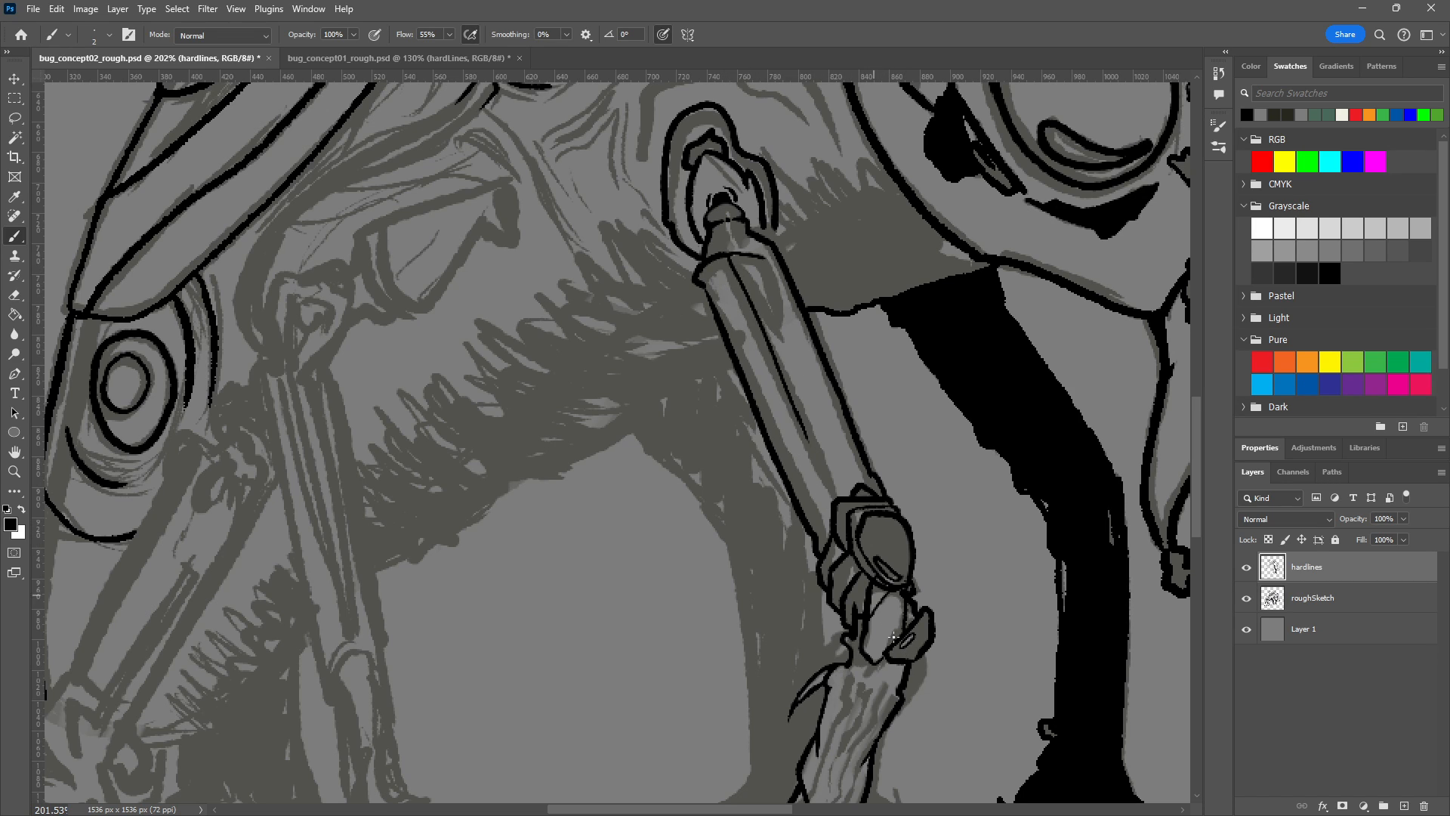
Undo the long inner line on the upper leg tube and rework it between the knee joint and the rim.
{"action": "key", "text": "ctrl+z"}
{"action": "mouse_move", "coordinate": [730, 257]}
{"action": "left_mouse_down"}
{"action": "mouse_move", "coordinate": [846, 531]}
{"action": "mouse_move", "coordinate": [731, 258]}
{"action": "left_mouse_up"}
{"action": "key", "text": "ctrl+z"}
{"action": "key", "text": "ctrl+z"}
{"action": "key", "text": "ctrl+z"}
{"action": "key", "text": "ctrl+z"}
{"action": "mouse_move", "coordinate": [837, 498]}
{"action": "left_mouse_down"}
{"action": "mouse_move", "coordinate": [731, 261]}
{"action": "mouse_move", "coordinate": [846, 515]}
{"action": "mouse_move", "coordinate": [739, 278]}
{"action": "left_mouse_up"}
{"action": "key", "text": "ctrl+z"}
{"action": "key", "text": "ctrl+z"}
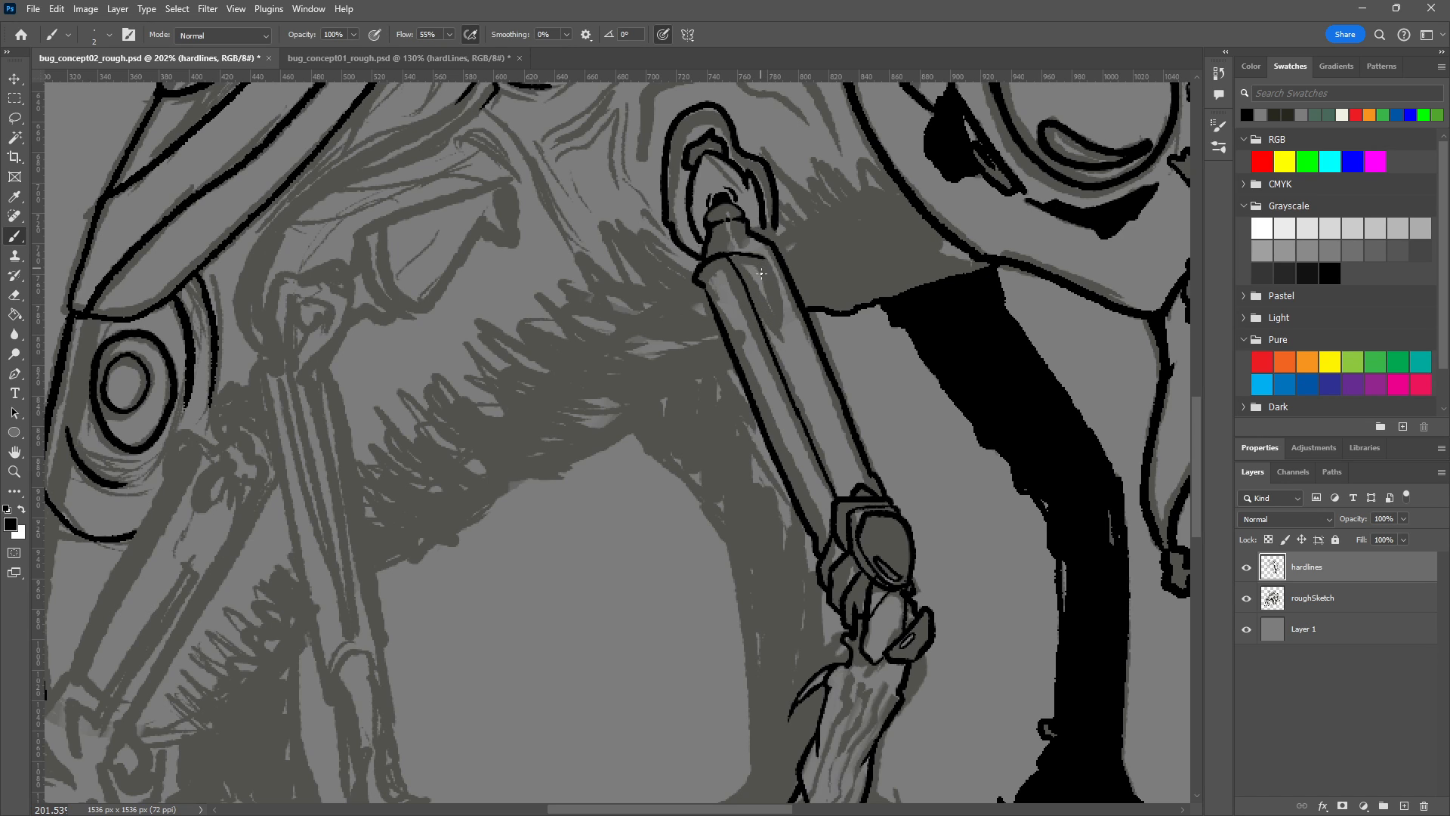
Ink a narrow four-sided inset panel on the upper leg tube just below its rim.
{"action": "mouse_move", "coordinate": [743, 266]}
{"action": "left_mouse_down"}
{"action": "mouse_move", "coordinate": [784, 353]}
{"action": "mouse_move", "coordinate": [767, 266]}
{"action": "left_mouse_up"}
{"action": "left_click_drag", "start_coordinate": [769, 293], "coordinate": [777, 343]}
{"action": "key", "text": "ctrl+z"}
{"action": "mouse_move", "coordinate": [777, 282]}
{"action": "left_mouse_down"}
{"action": "mouse_move", "coordinate": [783, 340]}
{"action": "mouse_move", "coordinate": [770, 269]}
{"action": "left_mouse_up"}
{"action": "key", "text": "ctrl+z"}
{"action": "key", "text": "ctrl+z"}
{"action": "key", "text": "ctrl+z"}
{"action": "key", "text": "ctrl+z"}
{"action": "key", "text": "ctrl+z"}
{"action": "key", "text": "ctrl+z"}
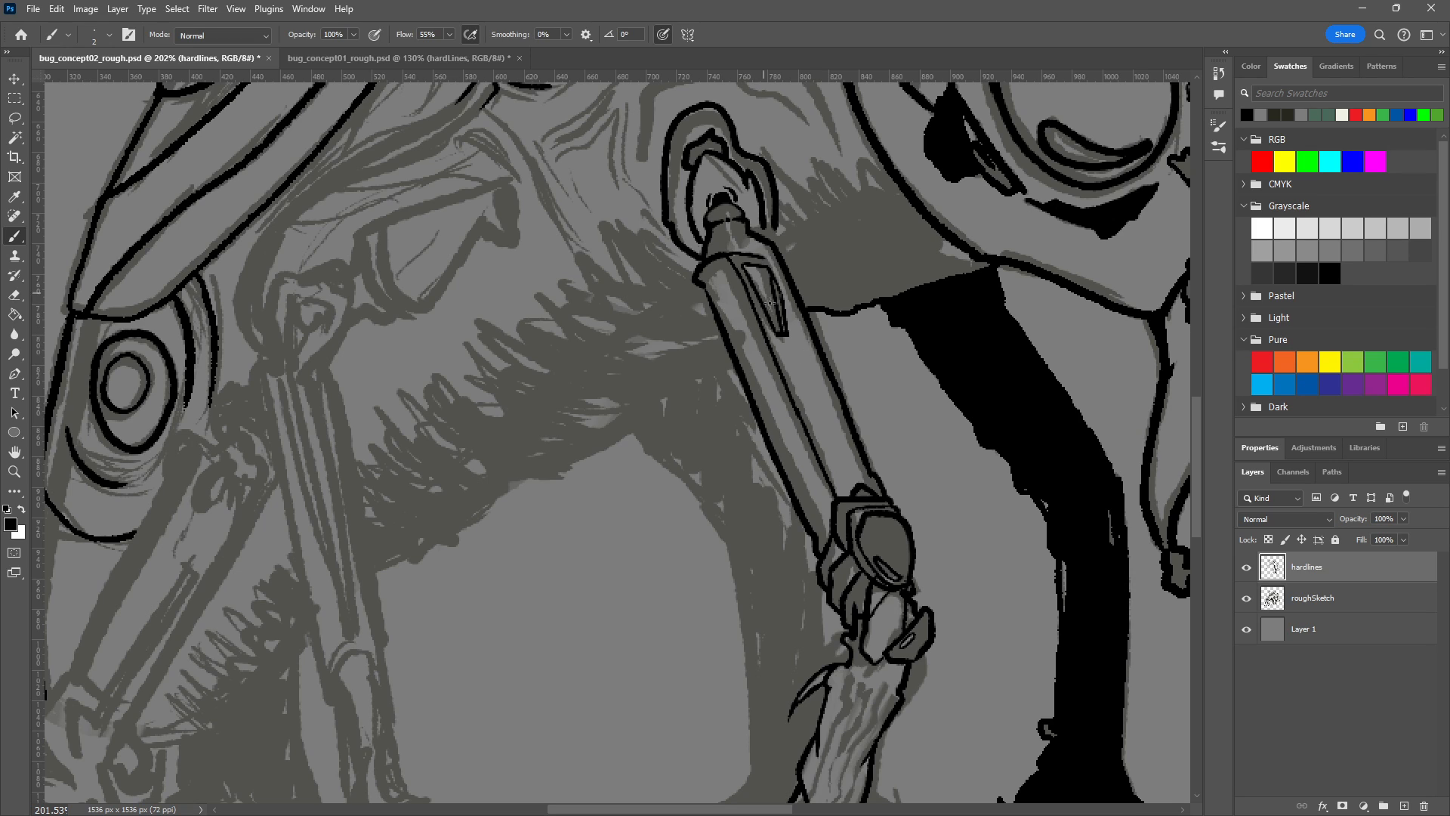
Rework the fine lines along the inner edge of the inset panel on the upper leg tube.
{"action": "mouse_move", "coordinate": [783, 297]}
{"action": "left_mouse_down"}
{"action": "mouse_move", "coordinate": [803, 349]}
{"action": "mouse_move", "coordinate": [775, 284]}
{"action": "mouse_move", "coordinate": [798, 337]}
{"action": "left_mouse_up"}
{"action": "key", "text": "ctrl+z"}
{"action": "key", "text": "ctrl+z"}
{"action": "key", "text": "ctrl+z"}
{"action": "key", "text": "ctrl+z"}
{"action": "scroll", "coordinate": [888, 175], "scroll_direction": "down", "scroll_amount": 4}
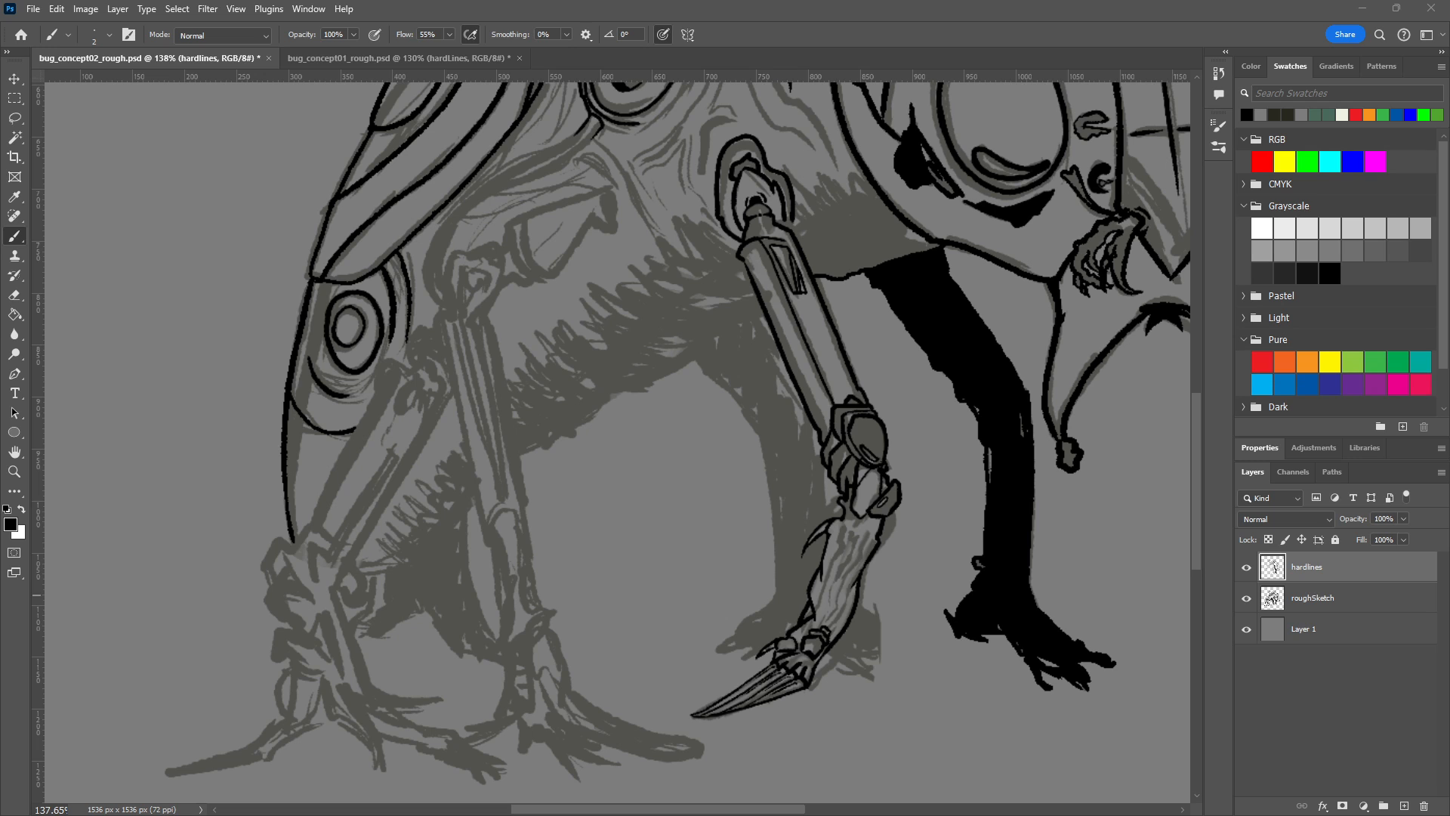
Ink a curved belly contour running from the upper leg tube's rear edge back toward the underside's arch.
{"action": "left_click_drag", "start_coordinate": [698, 490], "coordinate": [773, 590]}
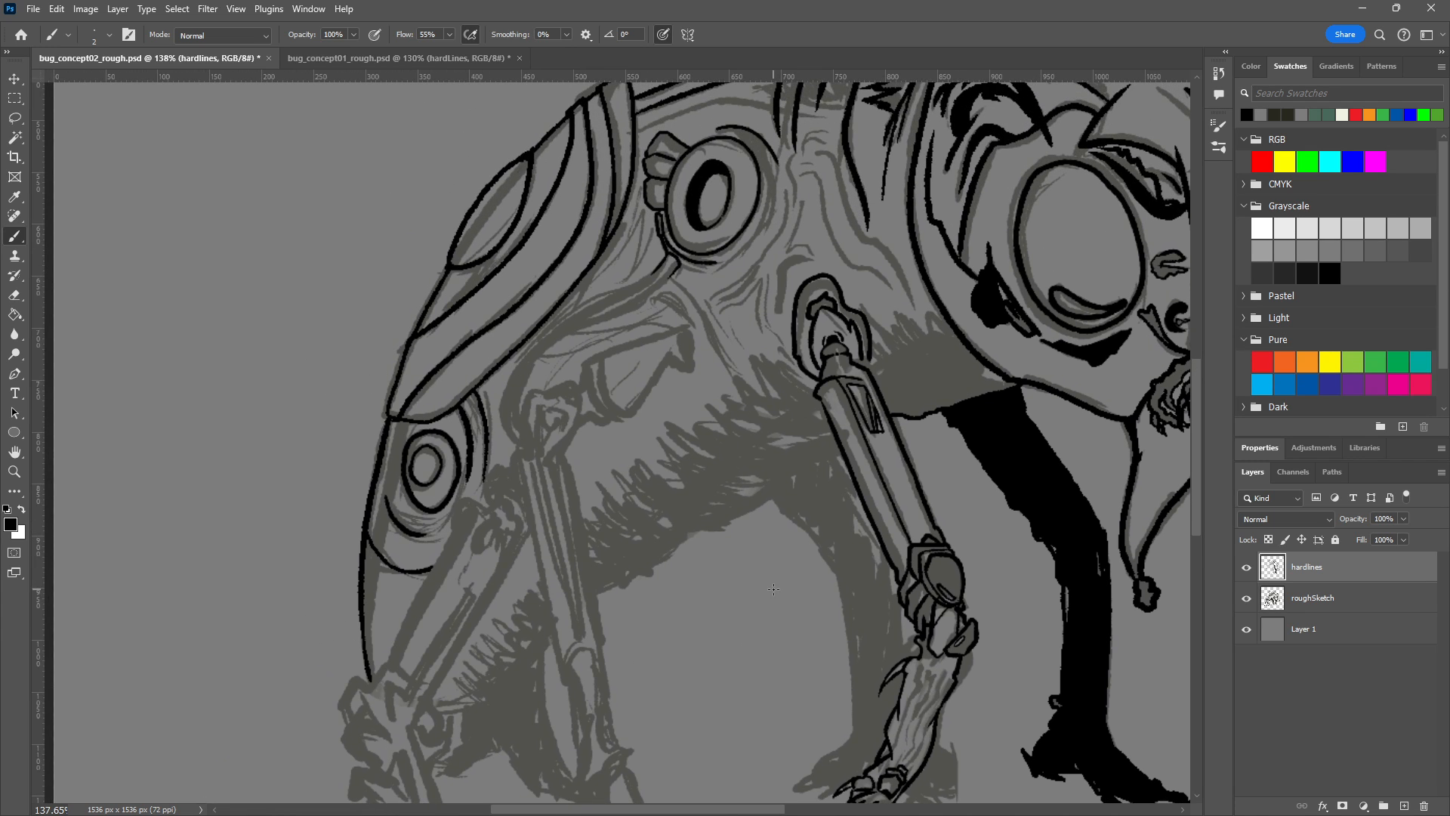
{"action": "scroll", "coordinate": [846, 542], "scroll_direction": "up", "scroll_amount": 8}
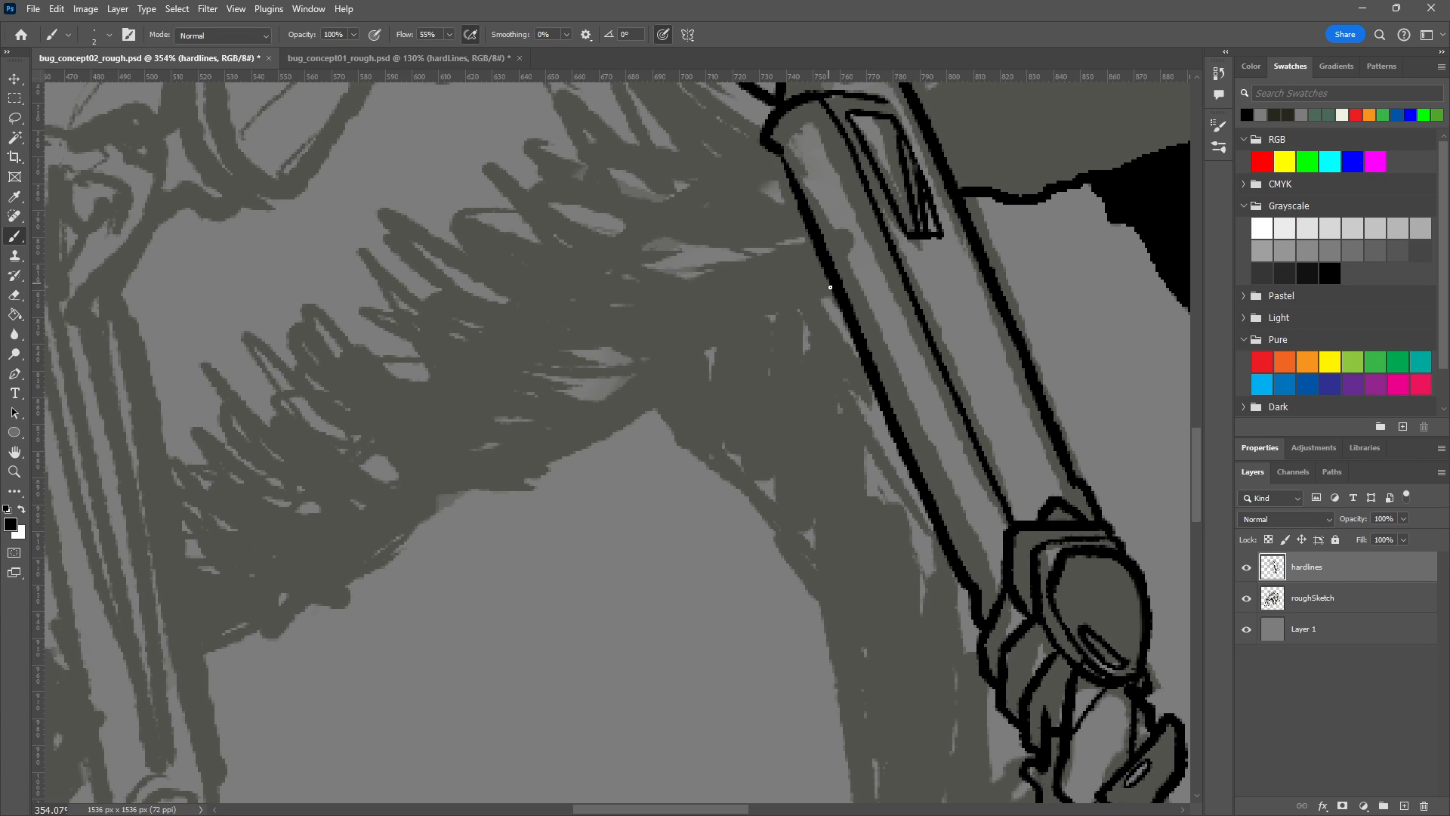
{"action": "mouse_move", "coordinate": [832, 289]}
{"action": "left_mouse_down"}
{"action": "mouse_move", "coordinate": [710, 344]}
{"action": "mouse_move", "coordinate": [574, 447]}
{"action": "left_mouse_up"}
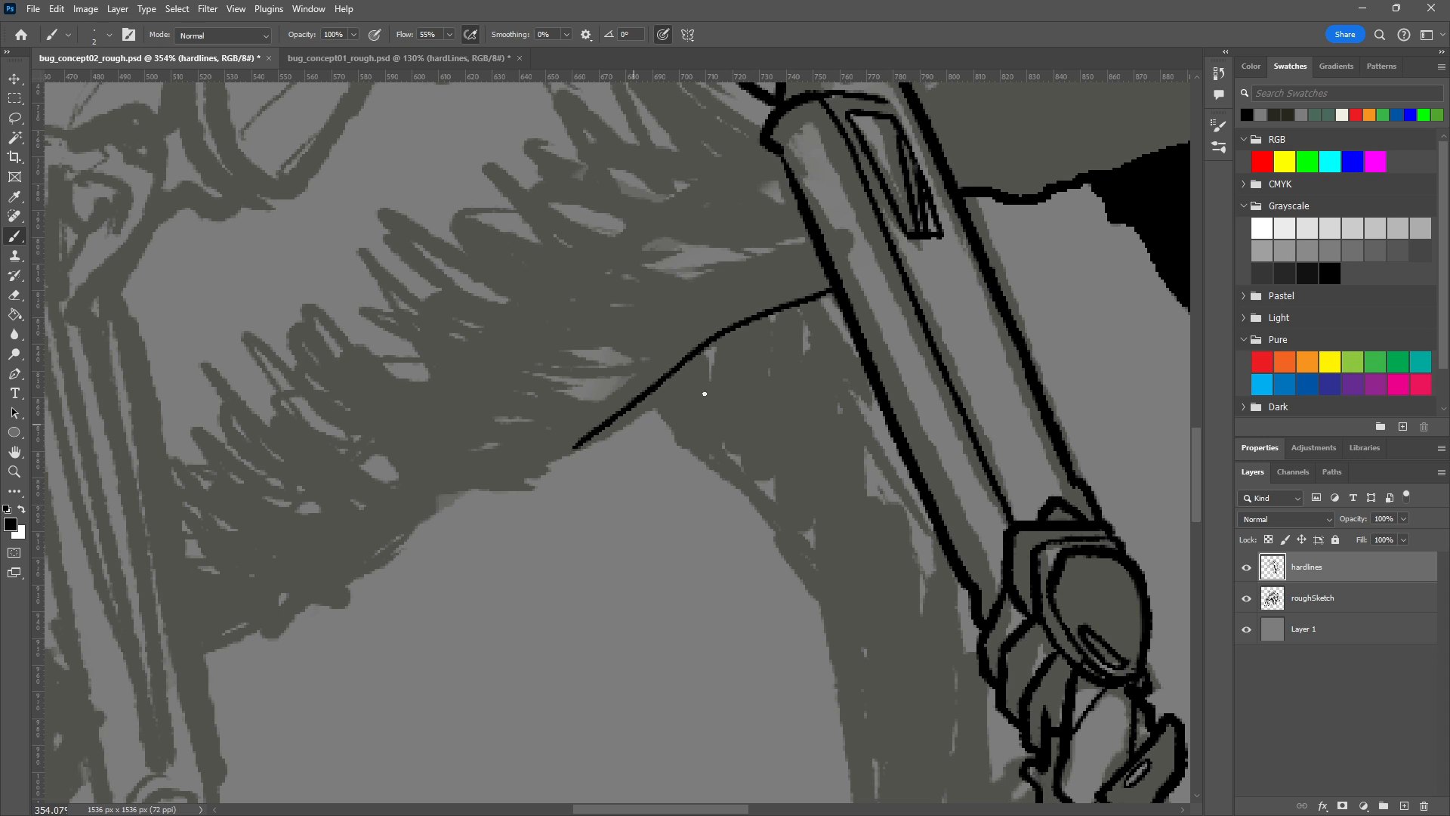
{"action": "key", "text": "ctrl+z"}
{"action": "left_click_drag", "start_coordinate": [832, 289], "coordinate": [646, 406]}
Extend the belly contour along the ragged fur of the underside until it reaches the sketched hind leg.
{"action": "left_click_drag", "start_coordinate": [576, 509], "coordinate": [748, 405]}
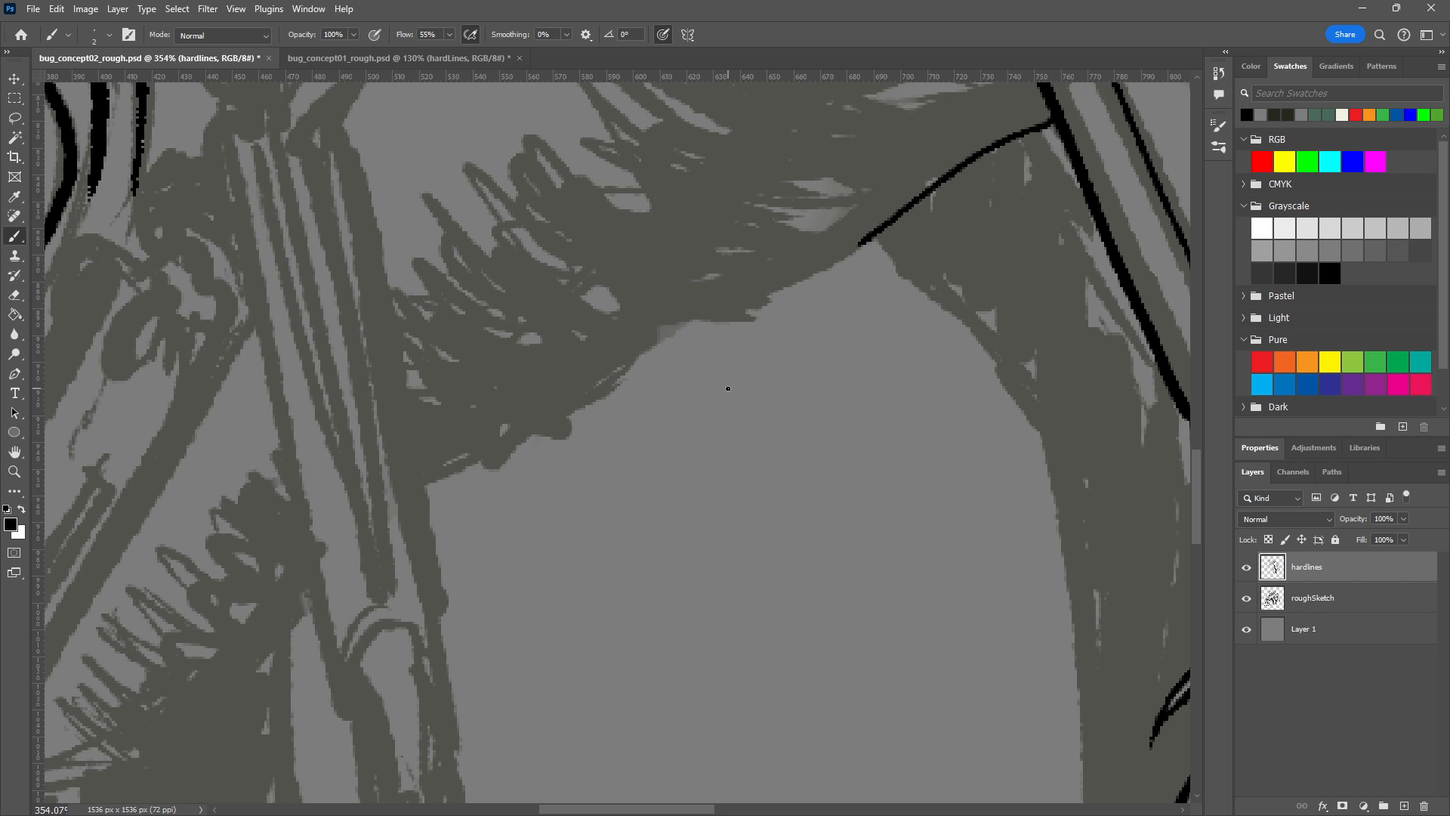
{"action": "left_click_drag", "start_coordinate": [780, 398], "coordinate": [677, 511]}
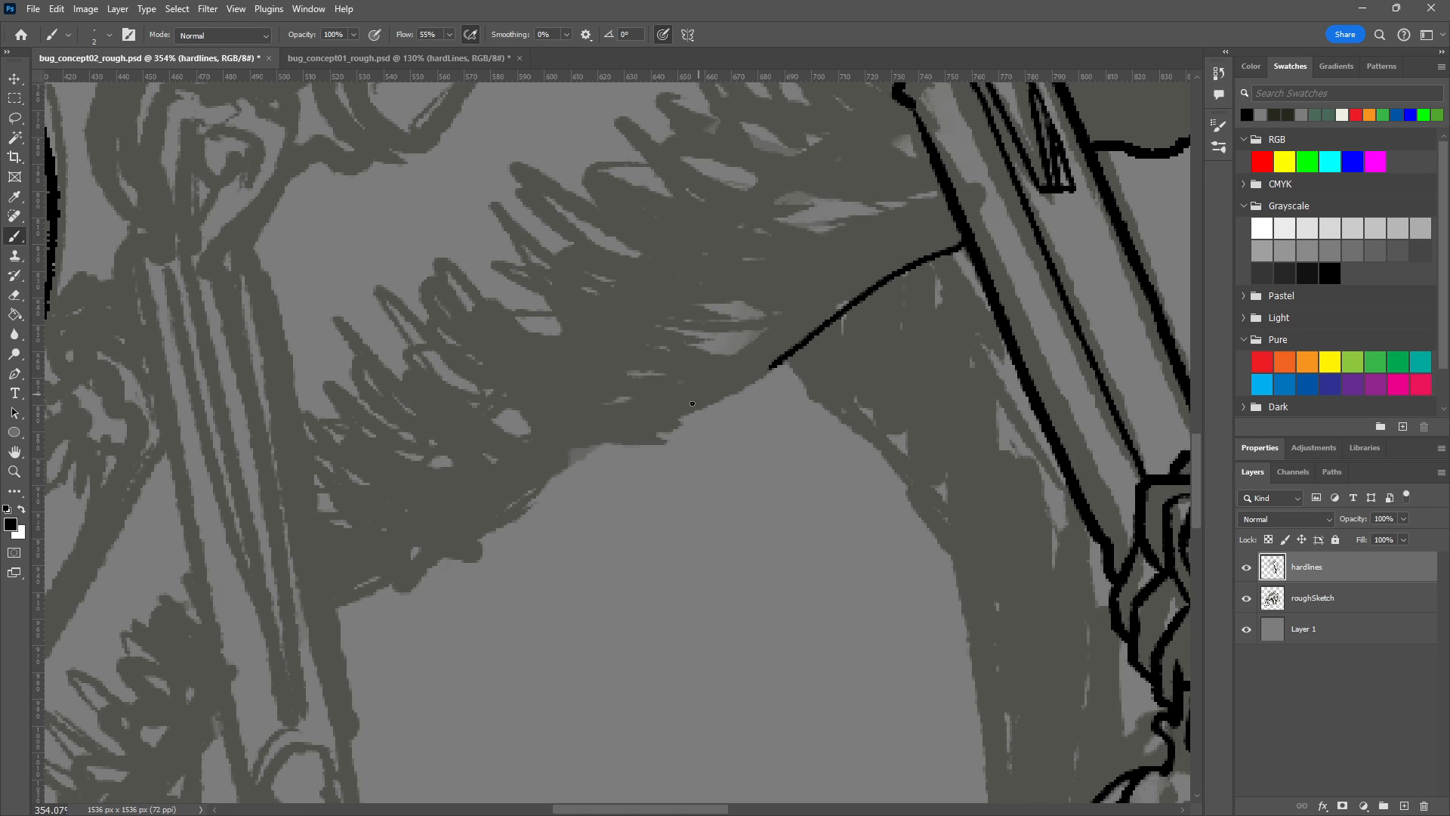
{"action": "left_click_drag", "start_coordinate": [677, 418], "coordinate": [790, 346]}
{"action": "mouse_move", "coordinate": [680, 425]}
{"action": "left_mouse_down"}
{"action": "mouse_move", "coordinate": [642, 437]}
{"action": "mouse_move", "coordinate": [665, 445]}
{"action": "mouse_move", "coordinate": [547, 470]}
{"action": "mouse_move", "coordinate": [518, 518]}
{"action": "mouse_move", "coordinate": [394, 594]}
{"action": "mouse_move", "coordinate": [339, 606]}
{"action": "left_mouse_up"}
{"action": "mouse_move", "coordinate": [454, 557]}
{"action": "left_mouse_down"}
{"action": "mouse_move", "coordinate": [468, 563]}
{"action": "mouse_move", "coordinate": [481, 532]}
{"action": "mouse_move", "coordinate": [467, 556]}
{"action": "left_mouse_up"}
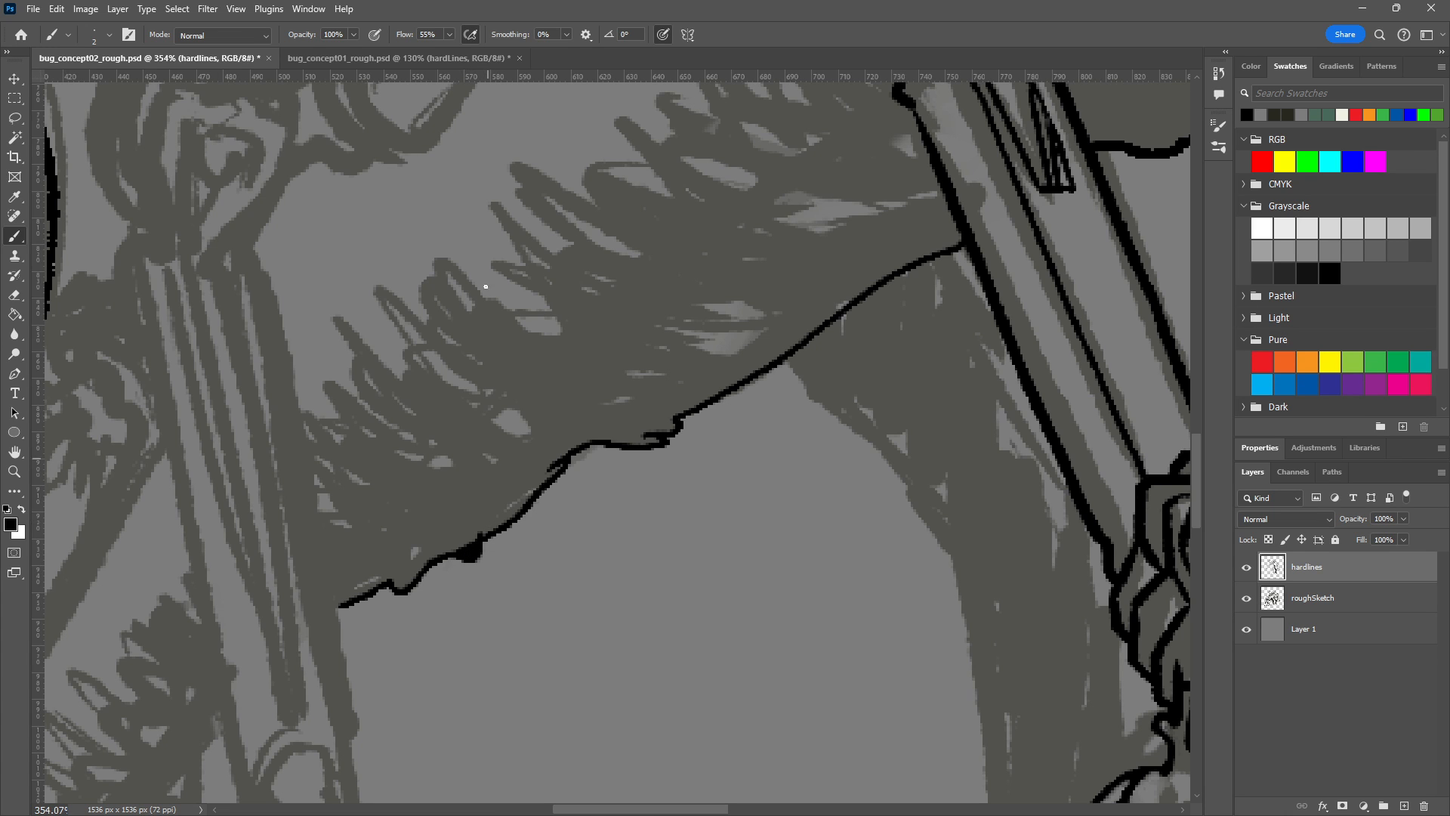
Look over the inked front leg, the belly contour and the still rough hind legs across the whole creature.
{"action": "scroll", "coordinate": [620, 219], "scroll_direction": "down", "scroll_amount": 9}
{"action": "left_click_drag", "start_coordinate": [750, 351], "coordinate": [754, 540]}
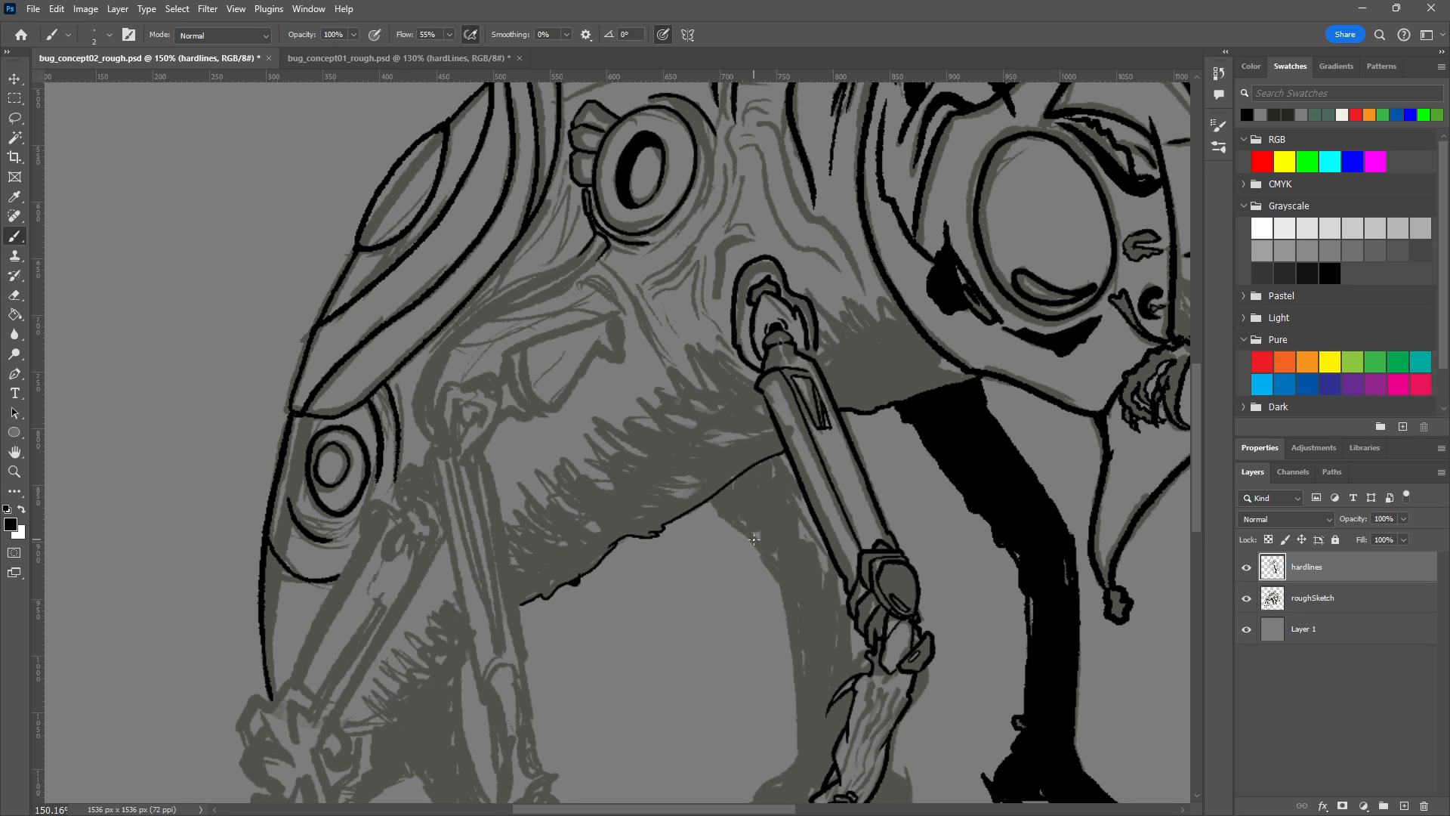
{"action": "left_click_drag", "start_coordinate": [777, 567], "coordinate": [859, 457]}
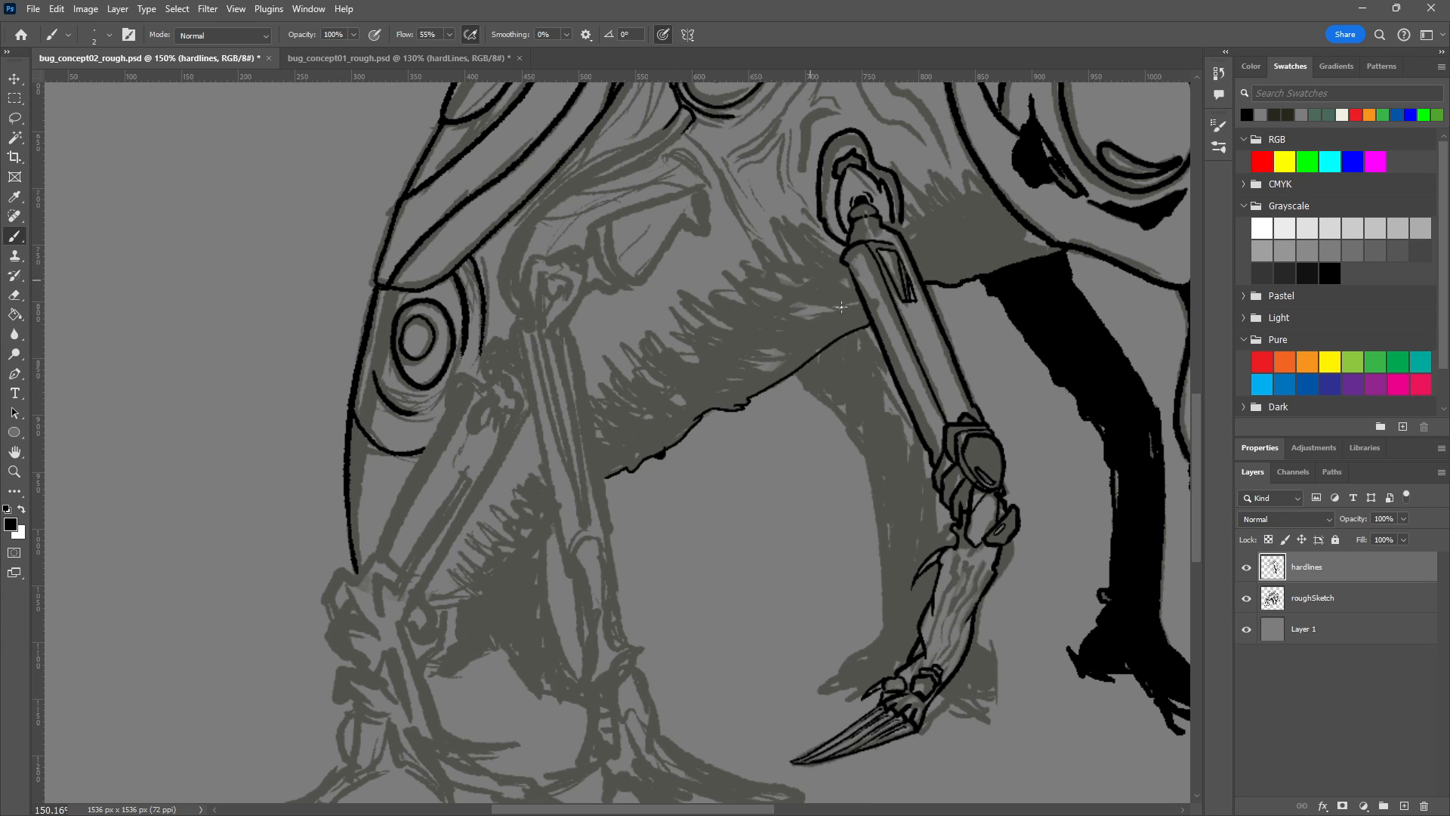
{"action": "scroll", "coordinate": [873, 322], "scroll_direction": "down", "scroll_amount": 4}
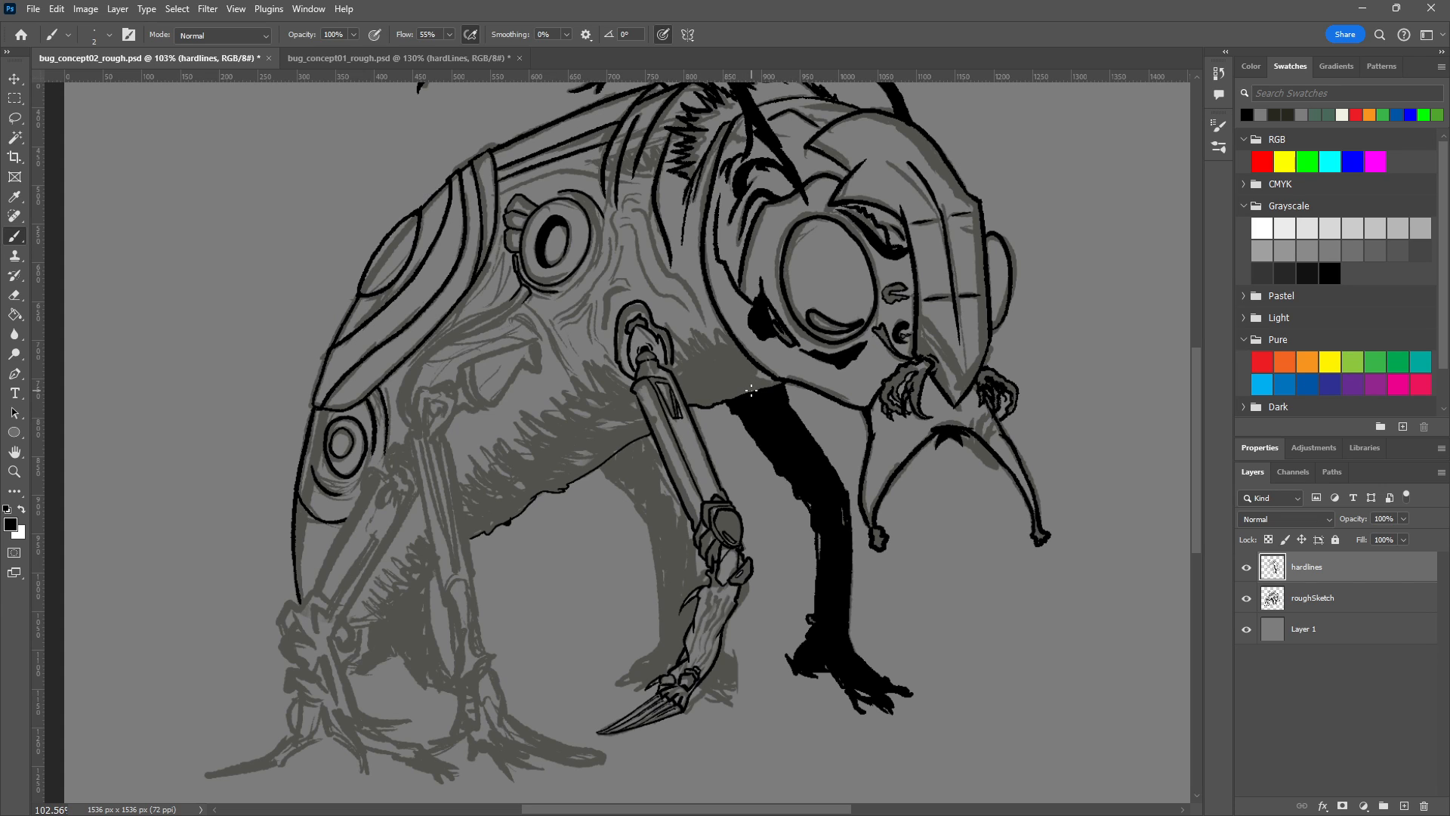
{"action": "scroll", "coordinate": [756, 453], "scroll_direction": "up", "scroll_amount": 2}
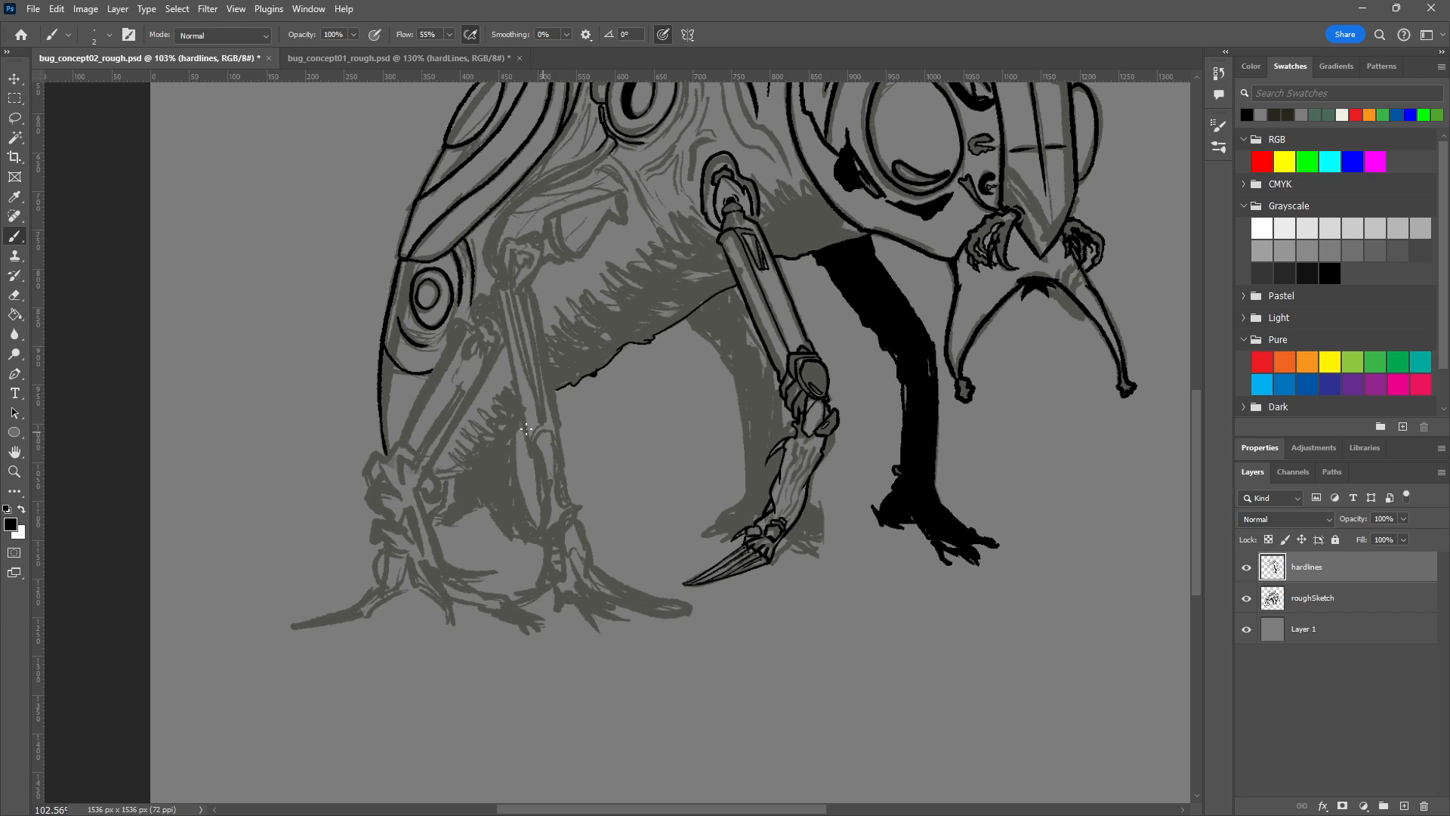
{"action": "scroll", "coordinate": [533, 421], "scroll_direction": "up", "scroll_amount": 2}
{"action": "scroll", "coordinate": [533, 420], "scroll_direction": "up", "scroll_amount": 1}
{"action": "scroll", "coordinate": [533, 421], "scroll_direction": "down", "scroll_amount": 2}
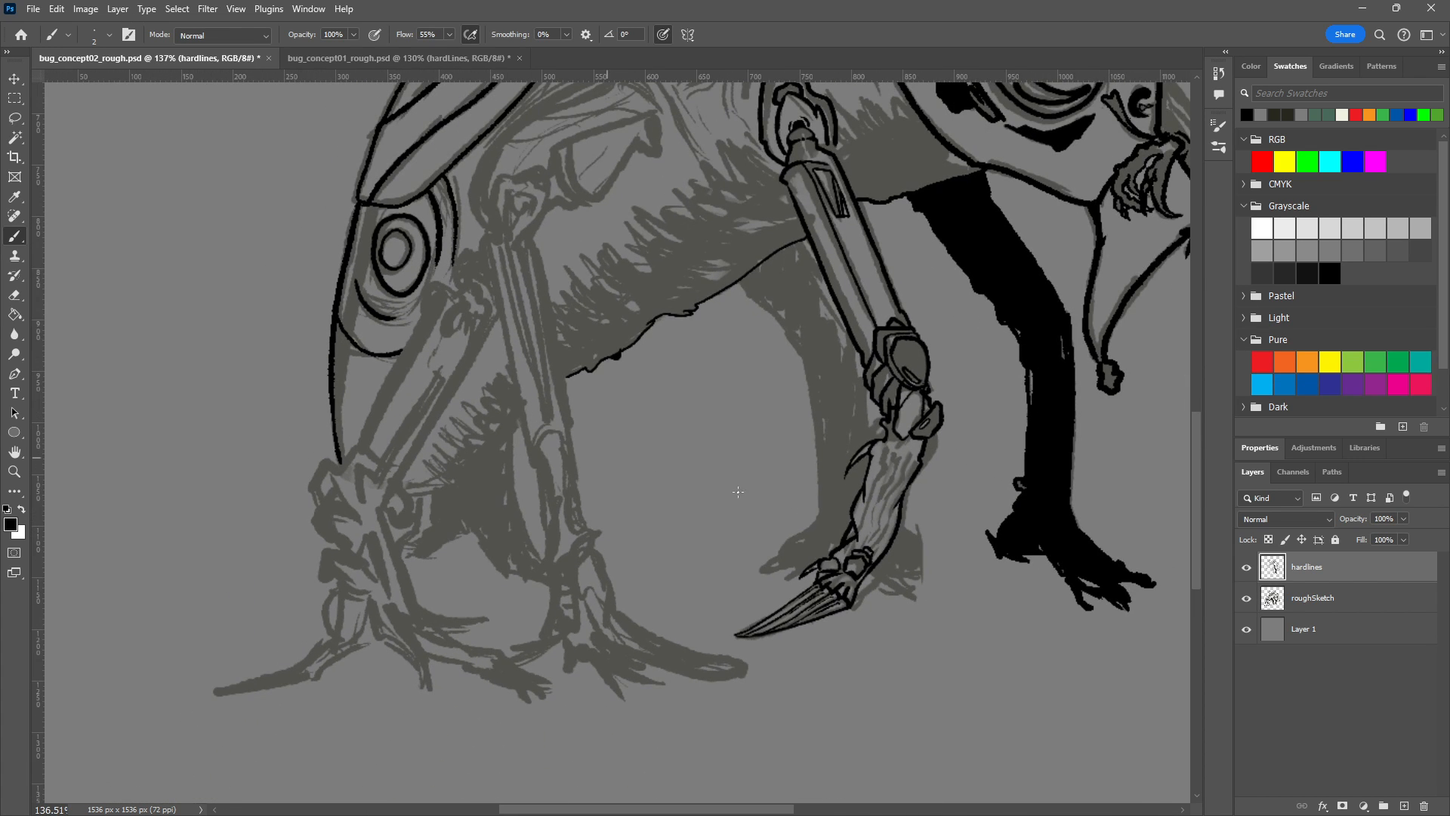
{"action": "scroll", "coordinate": [599, 687], "scroll_direction": "down", "scroll_amount": 4}
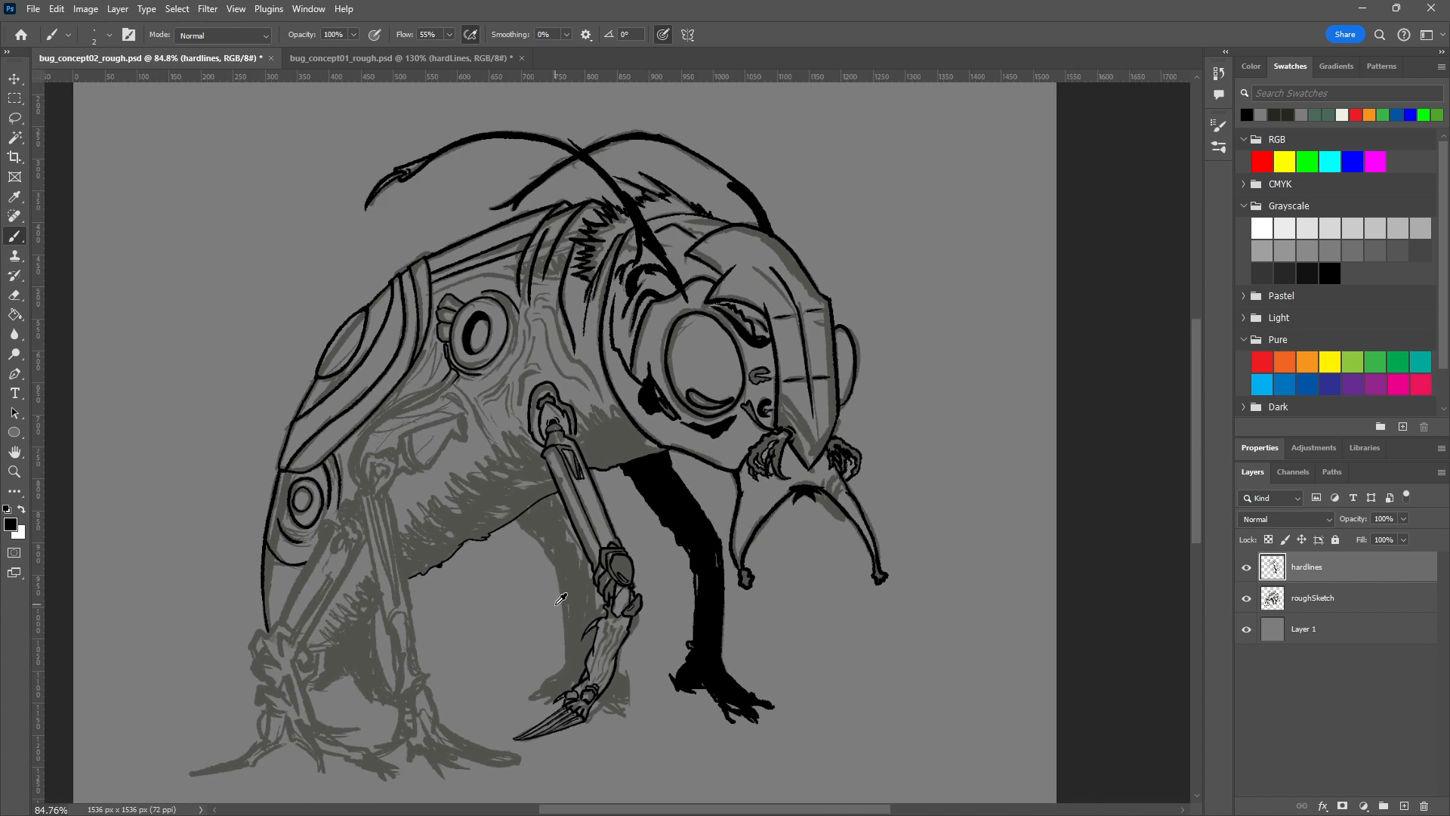
{"action": "scroll", "coordinate": [538, 600], "scroll_direction": "up", "scroll_amount": 1}
{"action": "left_click_drag", "start_coordinate": [537, 584], "coordinate": [581, 588]}
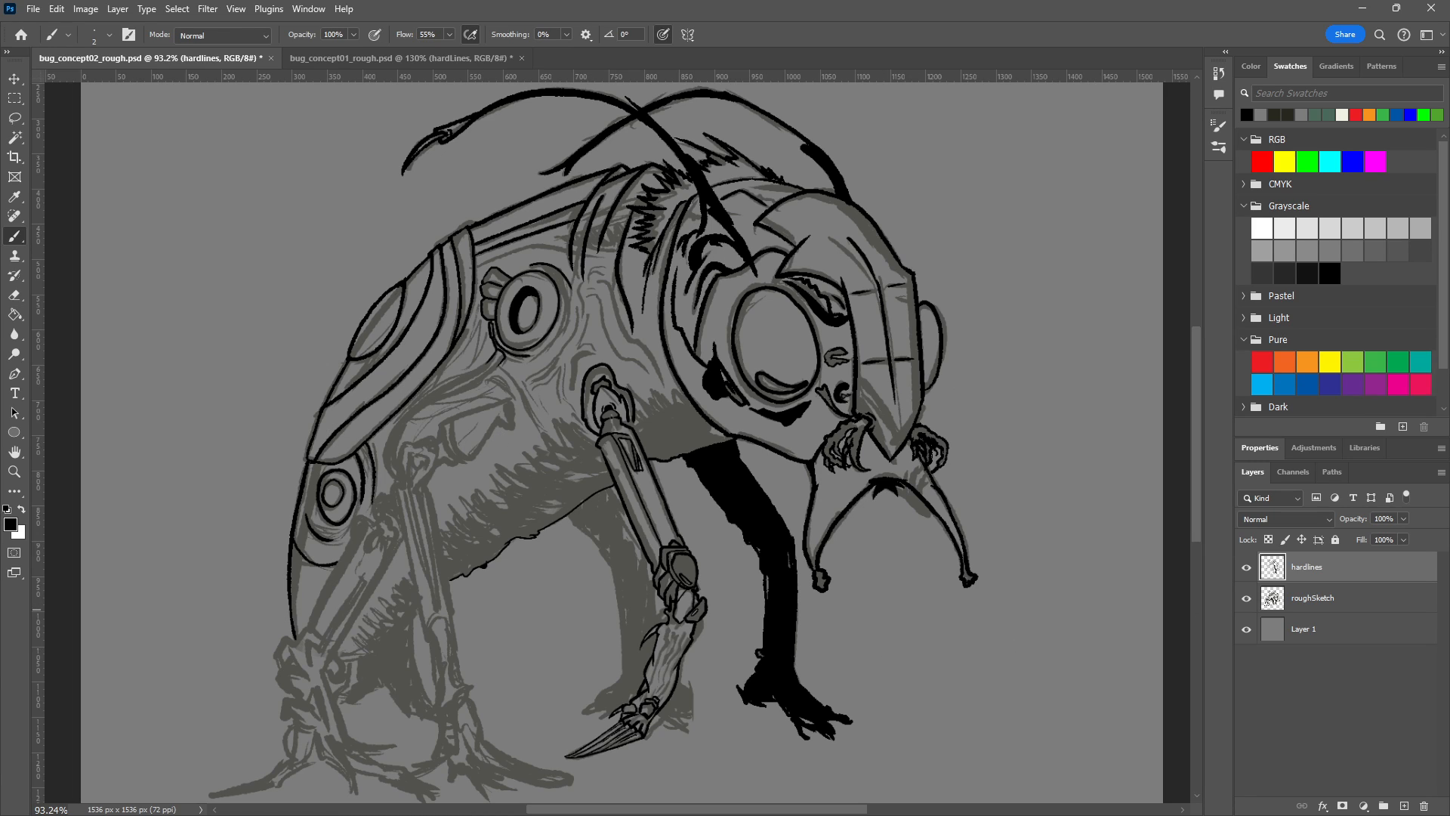
Add a layer named HYDRATION! above hardlines and enlarge the brush to 30 px.
{"action": "left_click", "coordinate": [1405, 806]}
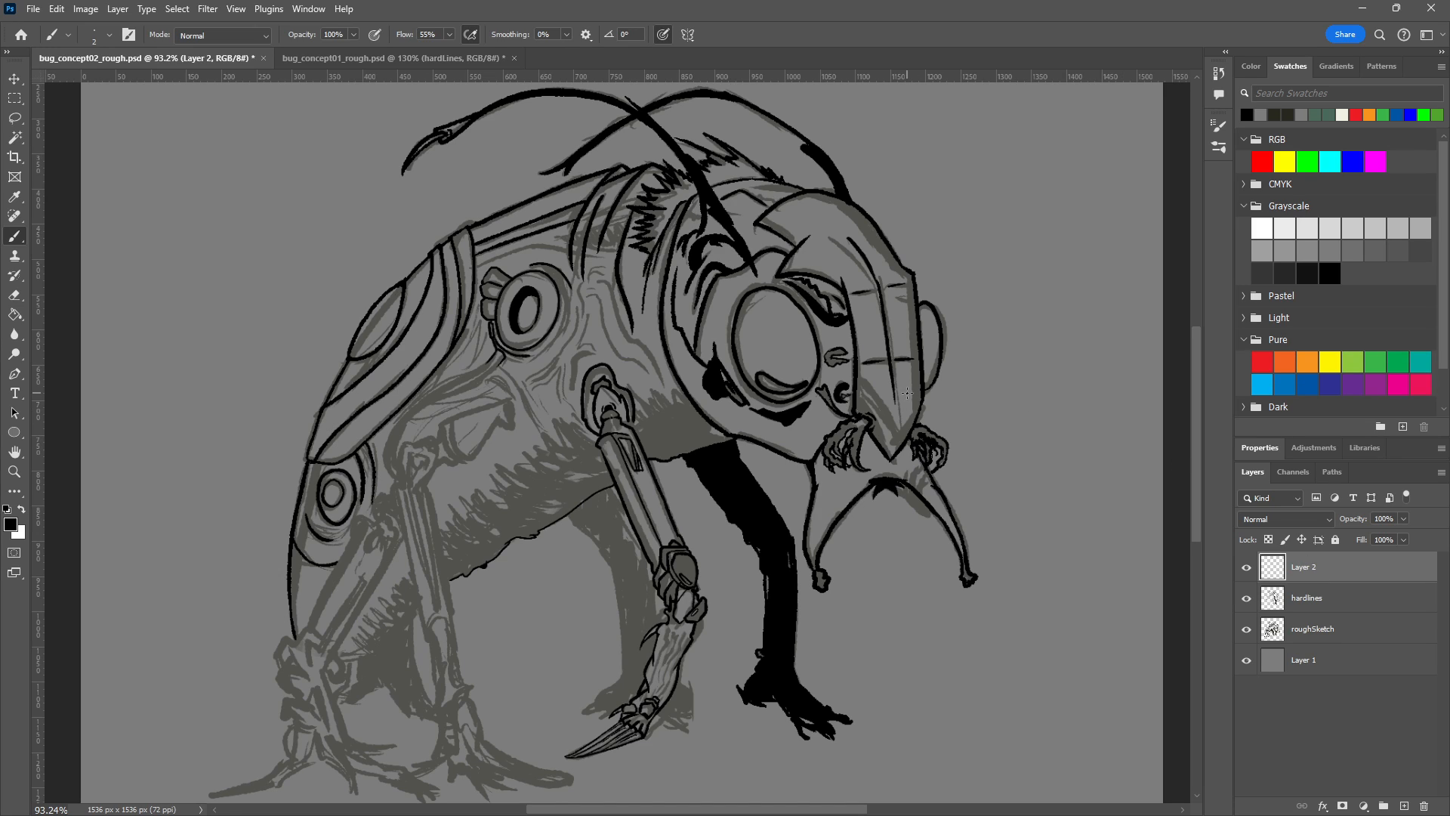
{"action": "key", "text": "bracketright"}
{"action": "key", "text": "bracketright"}
{"action": "key", "text": "bracketright"}
{"action": "key", "text": "bracketright"}
{"action": "key", "text": "bracketright"}
{"action": "key", "text": "bracketright"}
{"action": "key", "text": "bracketright"}
{"action": "key", "text": "bracketright"}
{"action": "key", "text": "bracketright"}
{"action": "key", "text": "bracketright"}
{"action": "double_click", "coordinate": [1311, 570]}
{"action": "type", "text": "HYDRATION"}
{"action": "key", "text": "Return"}
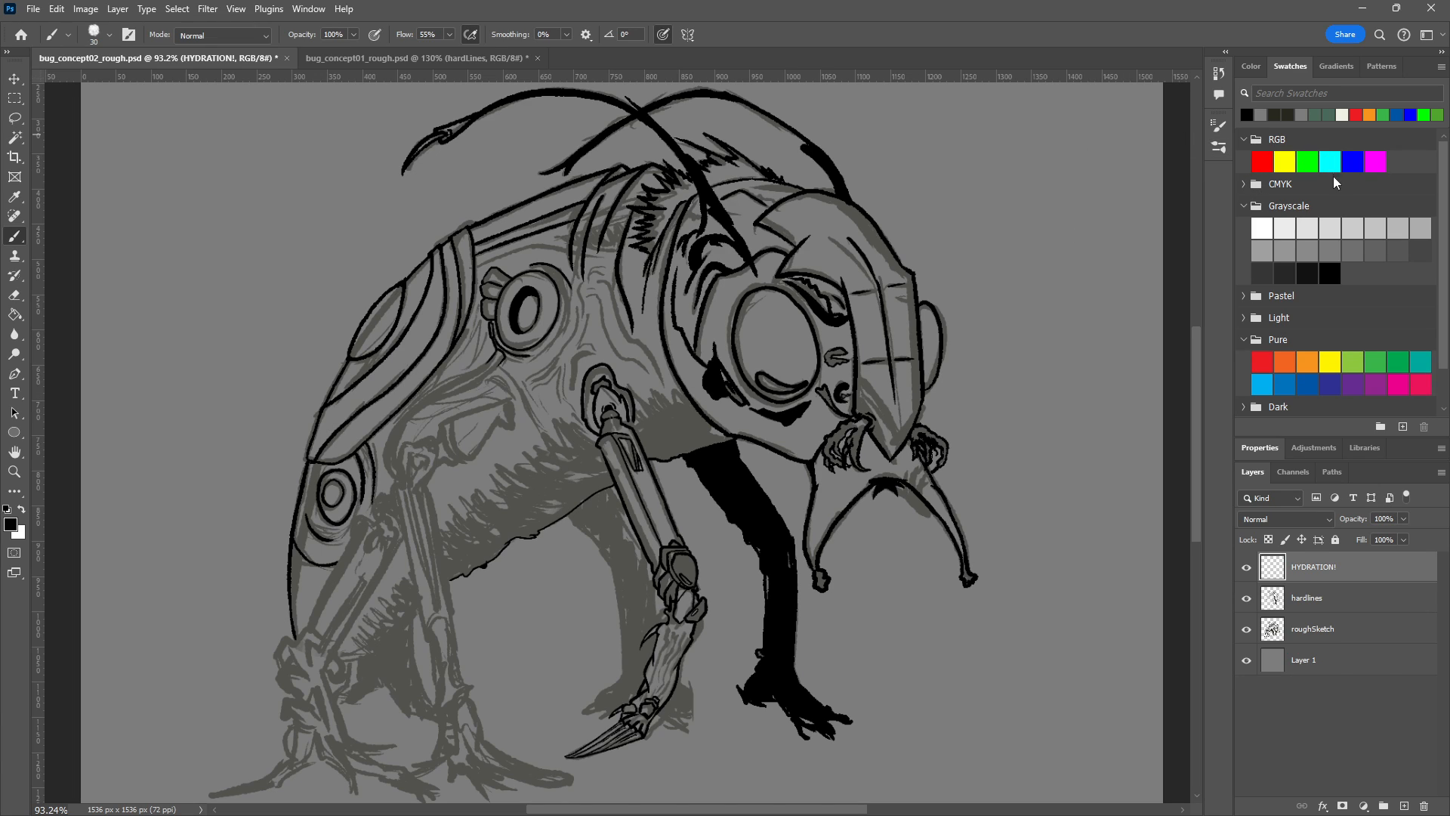
Choose a muted teal and hand-letter "HYDRATION" in a rising diagonal across the creature's back.
{"action": "left_click", "coordinate": [1246, 67]}
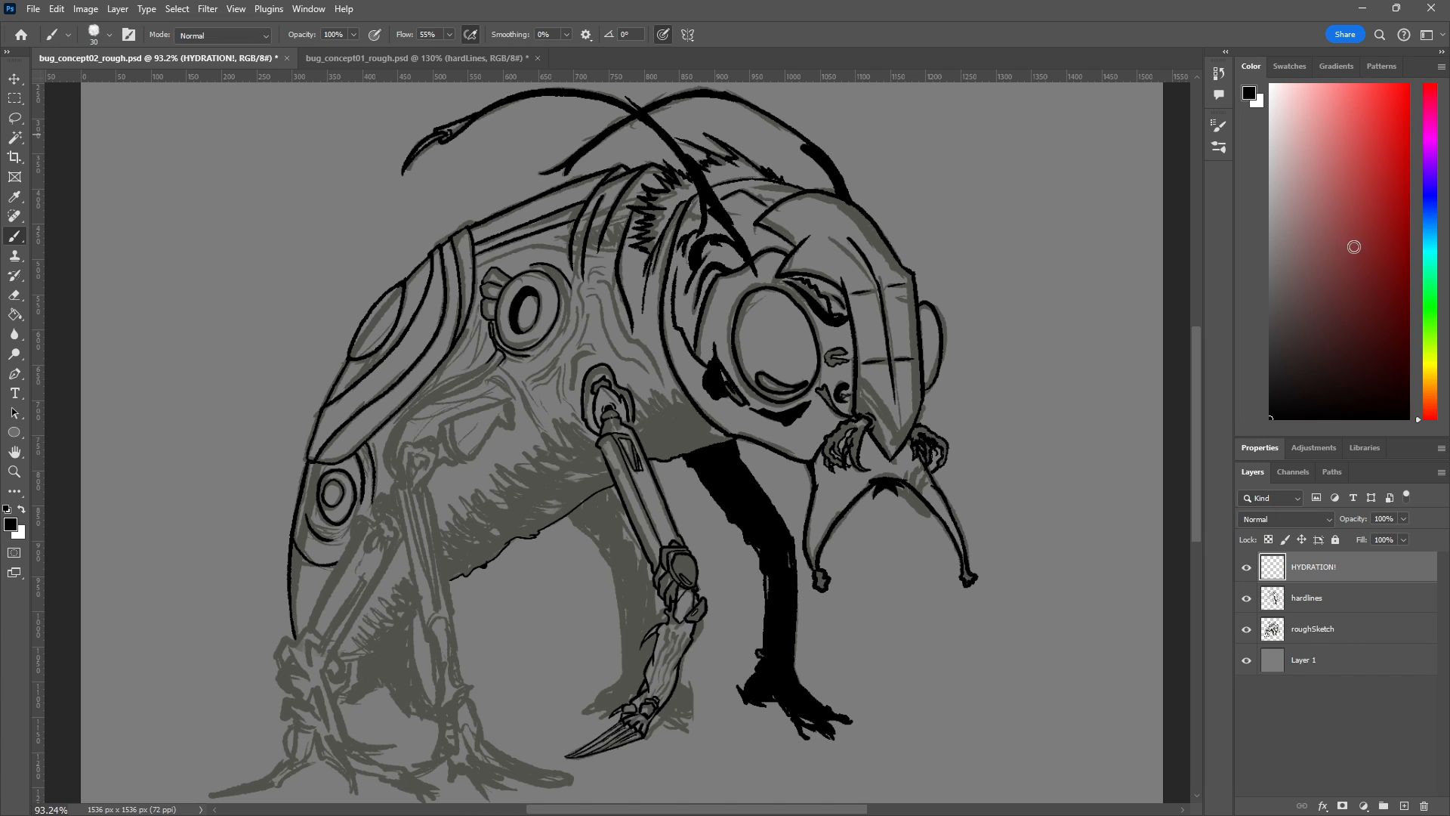
{"action": "mouse_move", "coordinate": [1432, 222]}
{"action": "left_mouse_down"}
{"action": "mouse_move", "coordinate": [1432, 249]}
{"action": "mouse_move", "coordinate": [1404, 230]}
{"action": "mouse_move", "coordinate": [1419, 243]}
{"action": "mouse_move", "coordinate": [1375, 255]}
{"action": "mouse_move", "coordinate": [1327, 224]}
{"action": "mouse_move", "coordinate": [1334, 207]}
{"action": "mouse_move", "coordinate": [1355, 229]}
{"action": "left_mouse_up"}
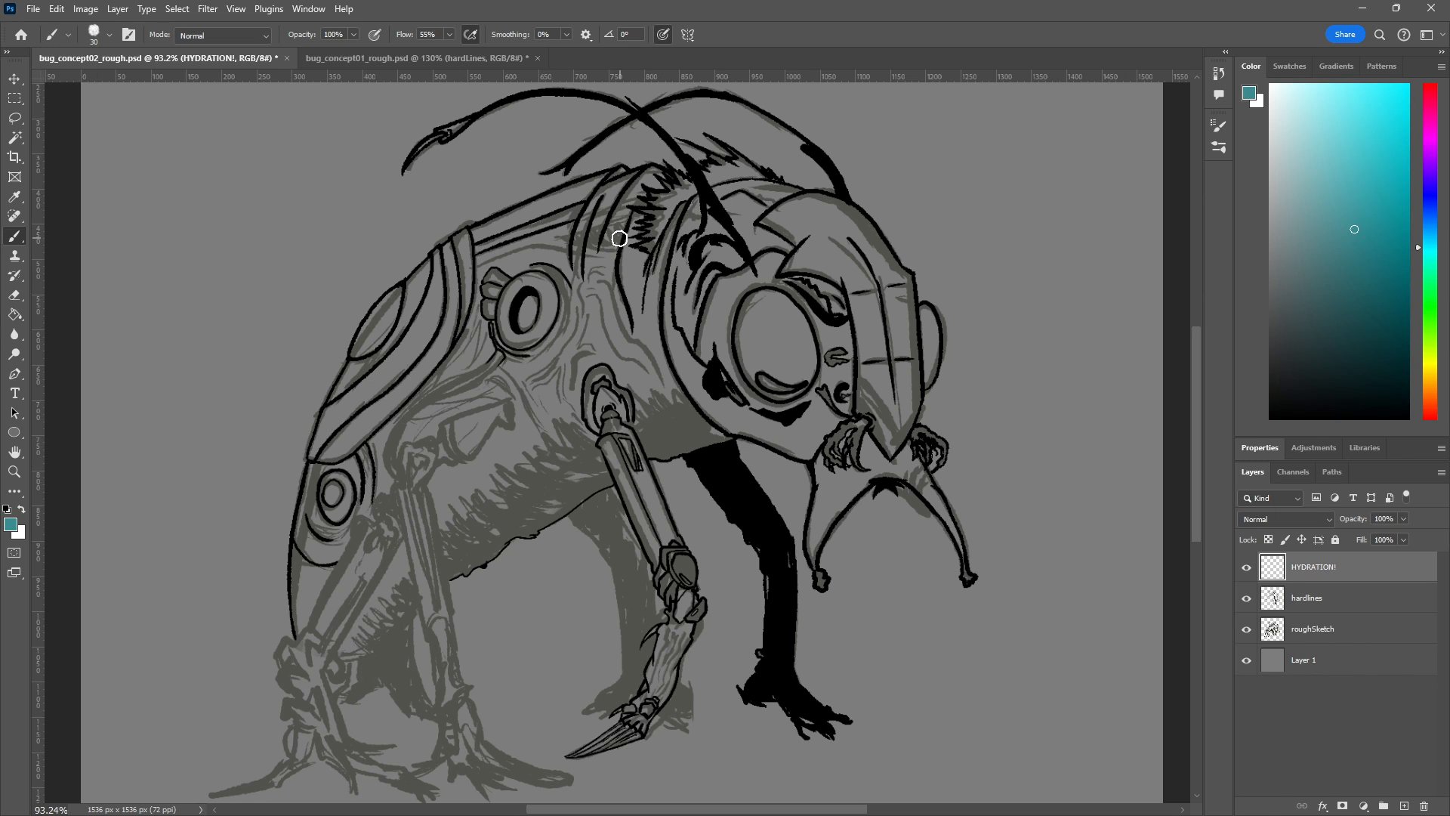
{"action": "mouse_move", "coordinate": [130, 324]}
{"action": "left_mouse_down"}
{"action": "mouse_move", "coordinate": [199, 425]}
{"action": "mouse_move", "coordinate": [201, 342]}
{"action": "mouse_move", "coordinate": [237, 390]}
{"action": "left_mouse_up"}
{"action": "left_click_drag", "start_coordinate": [238, 317], "coordinate": [275, 349]}
{"action": "left_click_drag", "start_coordinate": [269, 303], "coordinate": [288, 410]}
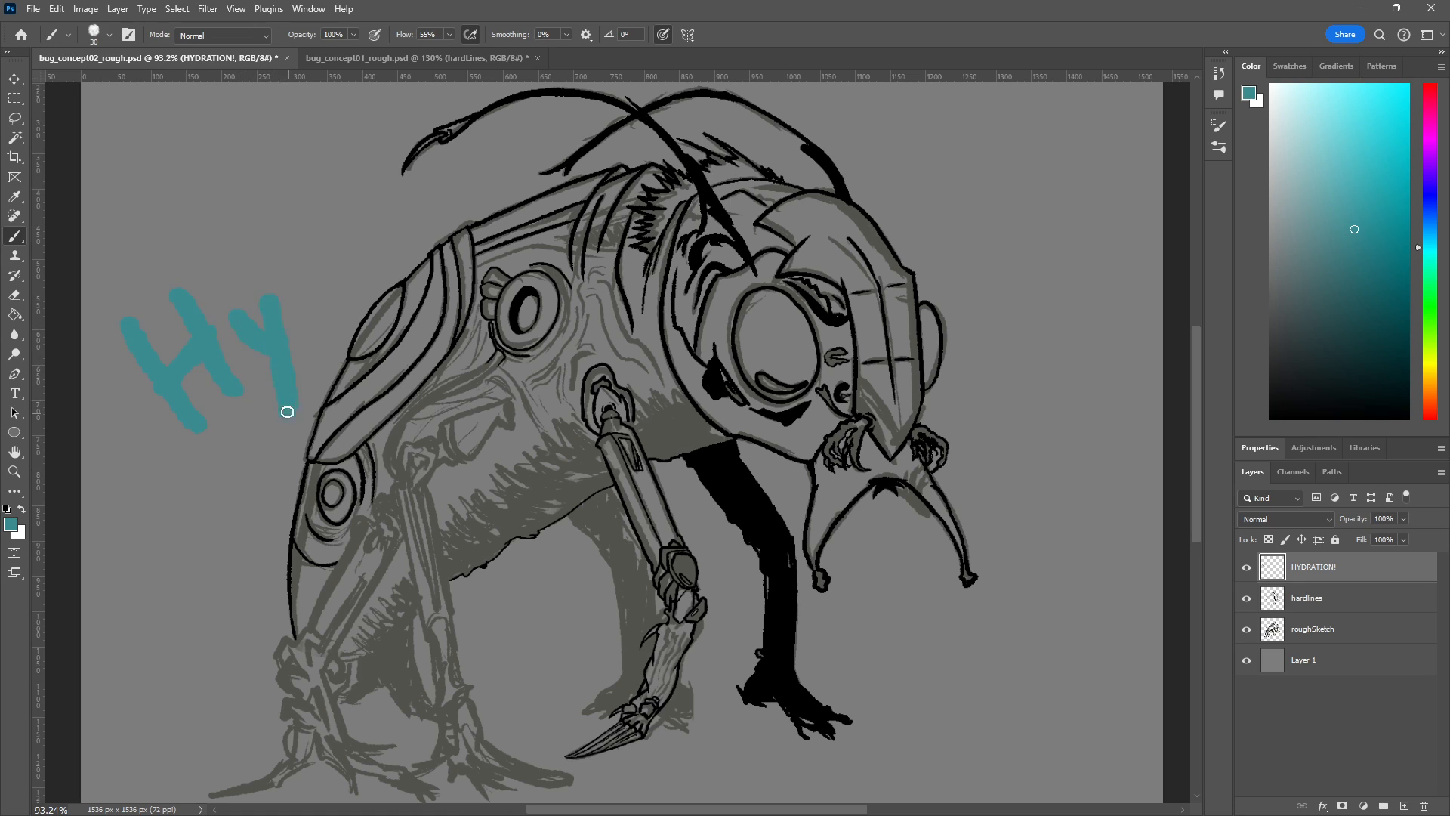
{"action": "left_click_drag", "start_coordinate": [291, 290], "coordinate": [315, 325]}
{"action": "mouse_move", "coordinate": [343, 243]}
{"action": "left_mouse_down"}
{"action": "mouse_move", "coordinate": [379, 278]}
{"action": "mouse_move", "coordinate": [453, 240]}
{"action": "mouse_move", "coordinate": [454, 189]}
{"action": "left_mouse_up"}
{"action": "mouse_move", "coordinate": [444, 243]}
{"action": "left_mouse_down"}
{"action": "mouse_move", "coordinate": [486, 182]}
{"action": "mouse_move", "coordinate": [518, 211]}
{"action": "left_mouse_up"}
{"action": "mouse_move", "coordinate": [446, 171]}
{"action": "left_mouse_down"}
{"action": "mouse_move", "coordinate": [539, 136]}
{"action": "mouse_move", "coordinate": [558, 194]}
{"action": "left_mouse_up"}
{"action": "left_click", "coordinate": [544, 134]}
{"action": "left_click_drag", "start_coordinate": [586, 136], "coordinate": [642, 170]}
{"action": "left_click_drag", "start_coordinate": [679, 104], "coordinate": [729, 158]}
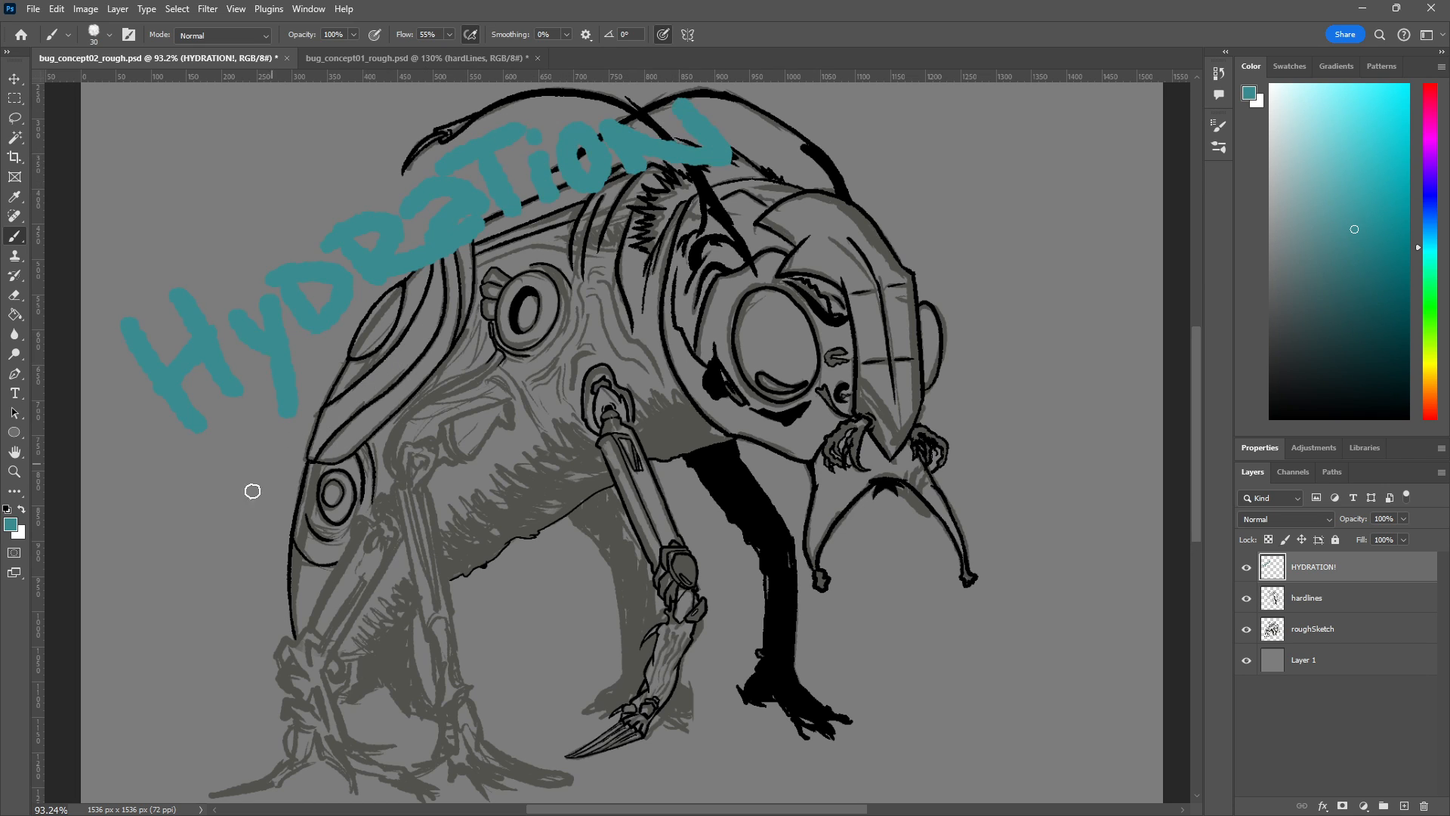
Hand-letter "Break" in teal beneath HYDRATION along the same diagonal, ending in a long tapered stroke.
{"action": "mouse_move", "coordinate": [133, 574]}
{"action": "left_mouse_down"}
{"action": "mouse_move", "coordinate": [184, 477]}
{"action": "mouse_move", "coordinate": [179, 576]}
{"action": "left_mouse_up"}
{"action": "mouse_move", "coordinate": [216, 469]}
{"action": "left_mouse_down"}
{"action": "mouse_move", "coordinate": [340, 437]}
{"action": "mouse_move", "coordinate": [321, 389]}
{"action": "mouse_move", "coordinate": [336, 438]}
{"action": "left_mouse_up"}
{"action": "left_click_drag", "start_coordinate": [329, 375], "coordinate": [392, 378]}
{"action": "mouse_move", "coordinate": [381, 302]}
{"action": "left_mouse_down"}
{"action": "mouse_move", "coordinate": [401, 330]}
{"action": "mouse_move", "coordinate": [585, 259]}
{"action": "left_mouse_up"}
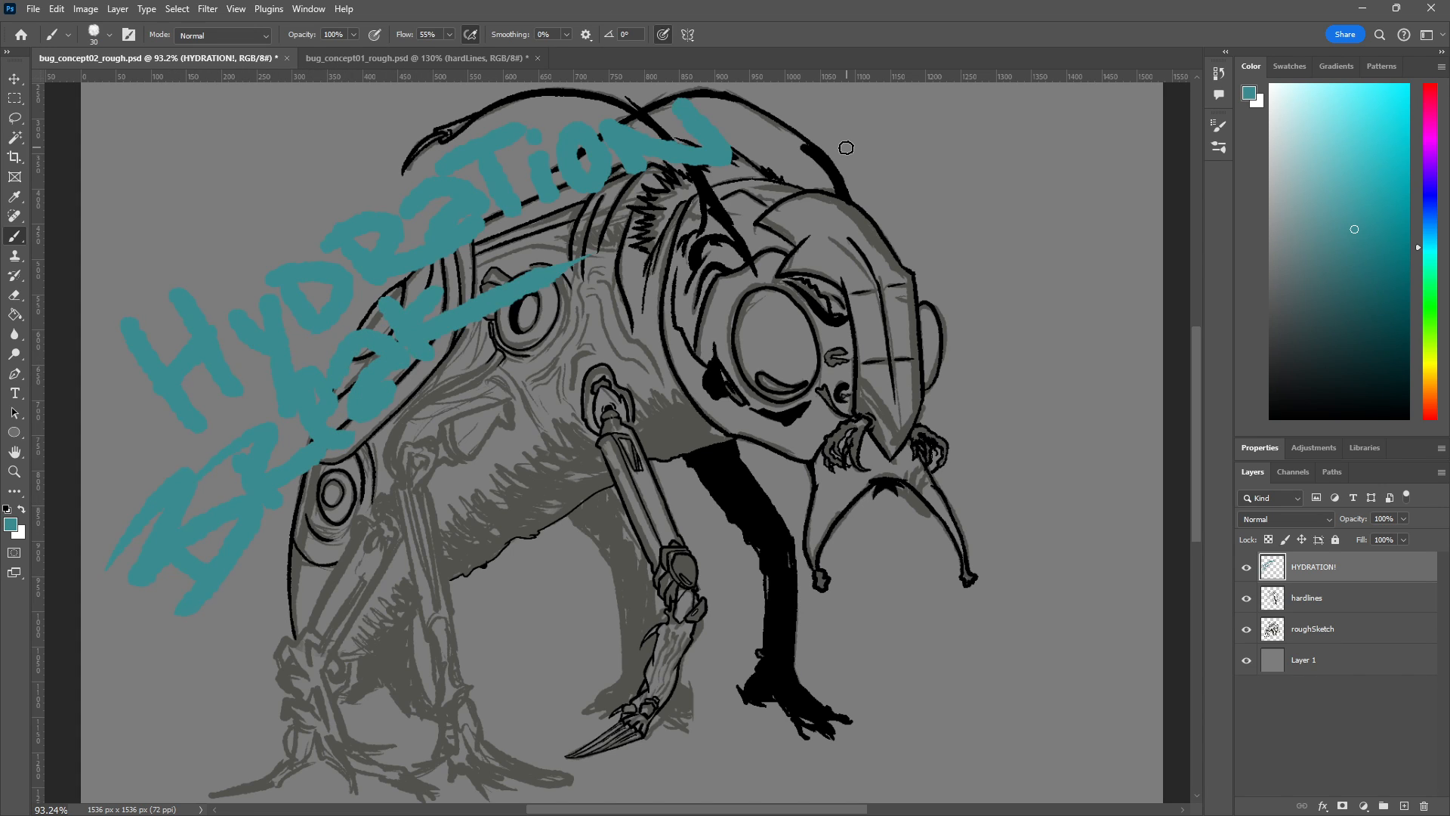
Move the teal lettering onto the middle of the creature and duplicate it with a slight sideways offset.
{"action": "key", "text": "v"}
{"action": "left_click_drag", "start_coordinate": [405, 269], "coordinate": [584, 345]}
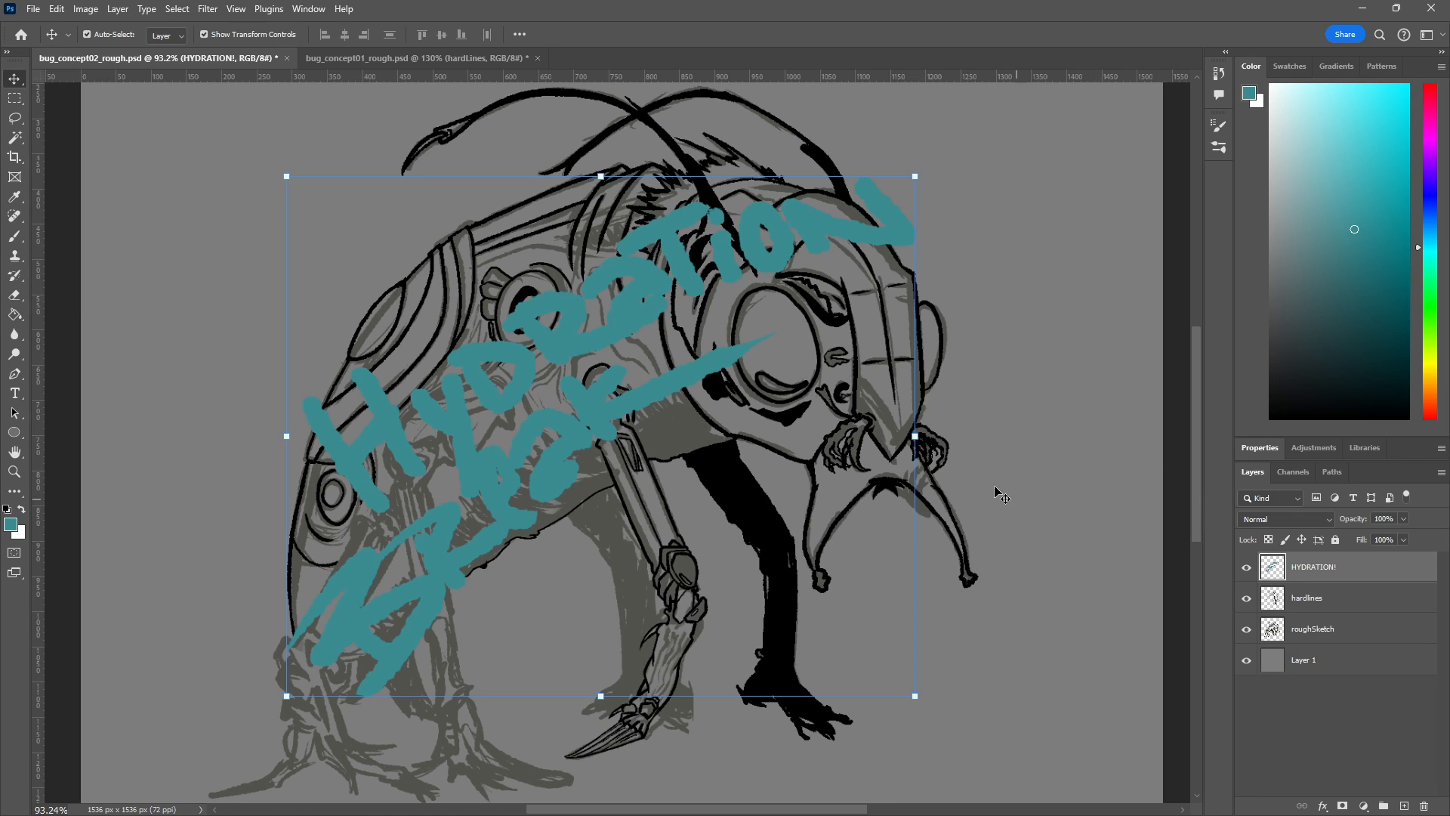
{"action": "key", "text": "ctrl"}
{"action": "left_click_drag", "start_coordinate": [914, 423], "coordinate": [934, 429]}
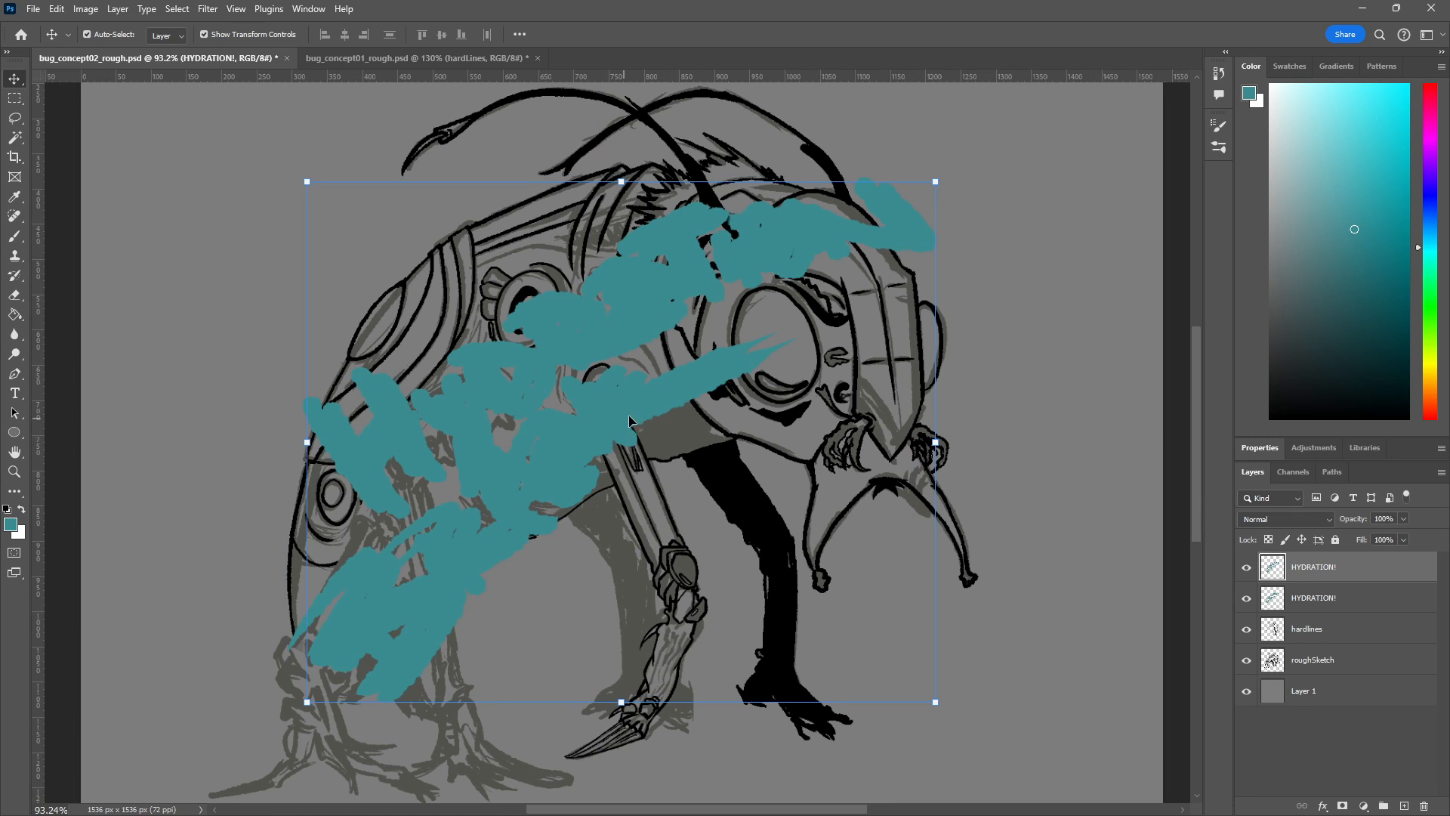
Set the lower HYDRATION! layer to Linear Burn and shift it slightly down as a shadow under the teal lettering.
{"action": "left_click", "coordinate": [1315, 622]}
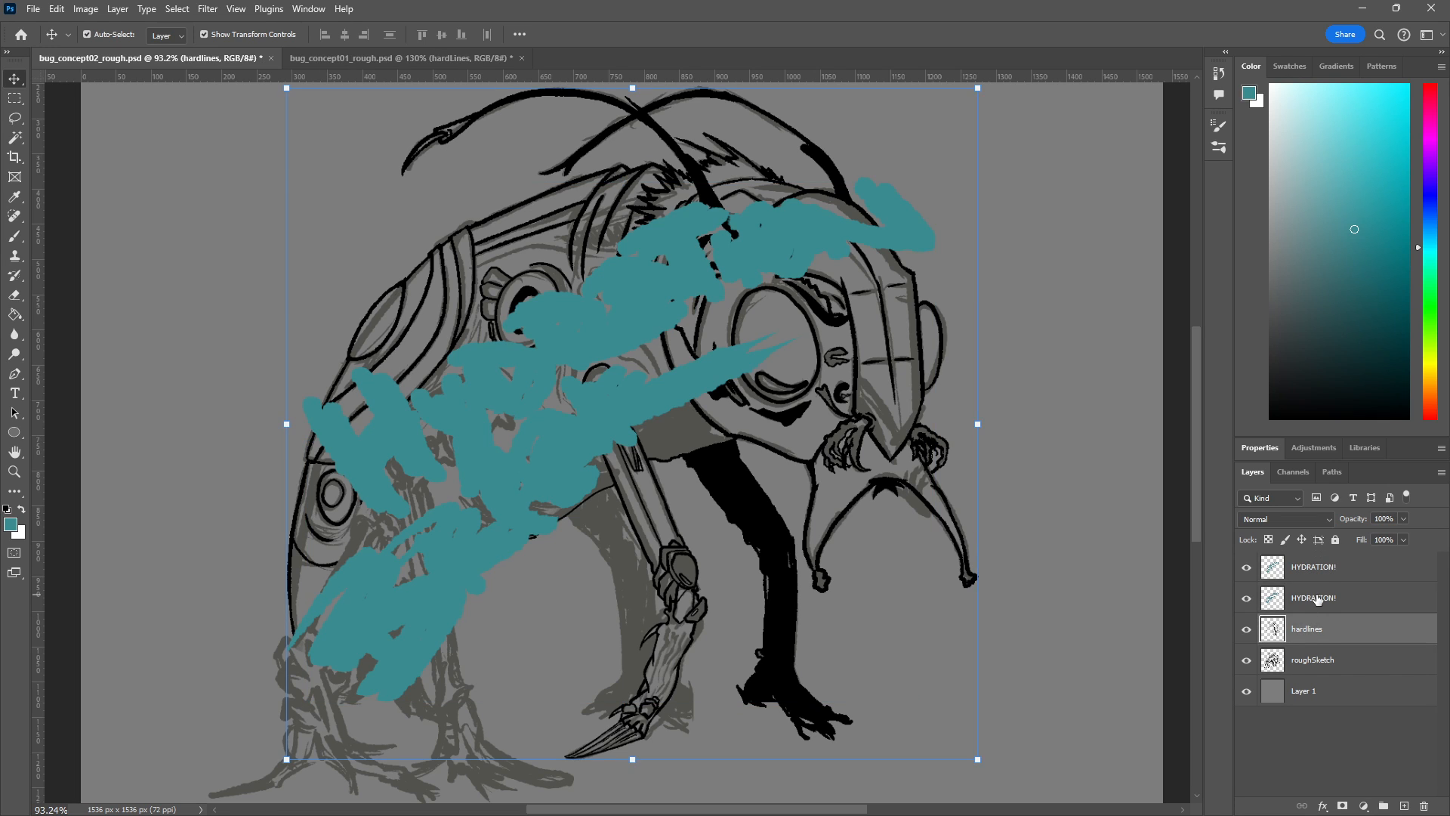
{"action": "left_click", "coordinate": [1316, 599]}
{"action": "left_click", "coordinate": [1302, 520]}
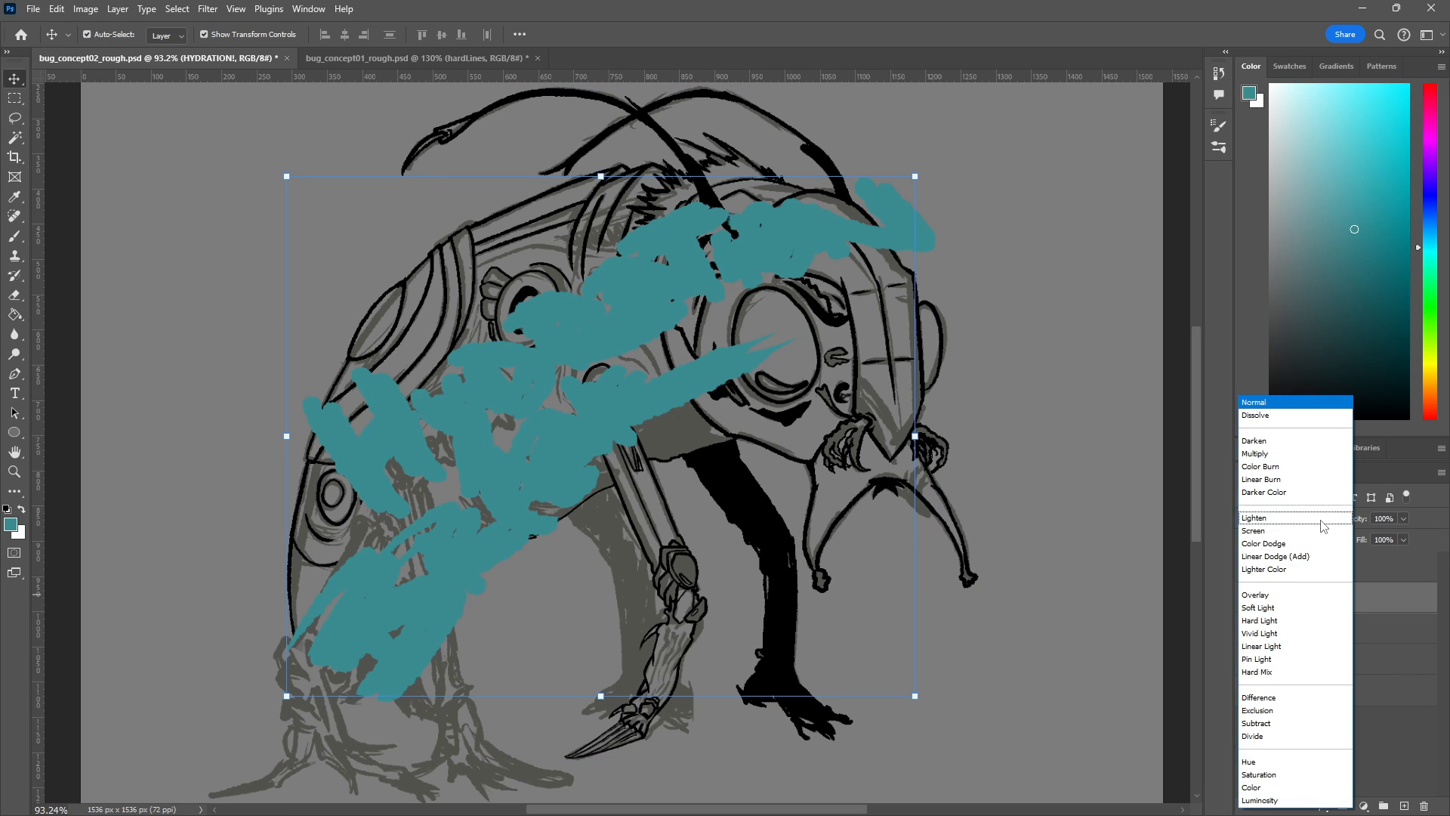
{"action": "left_click", "coordinate": [1263, 481]}
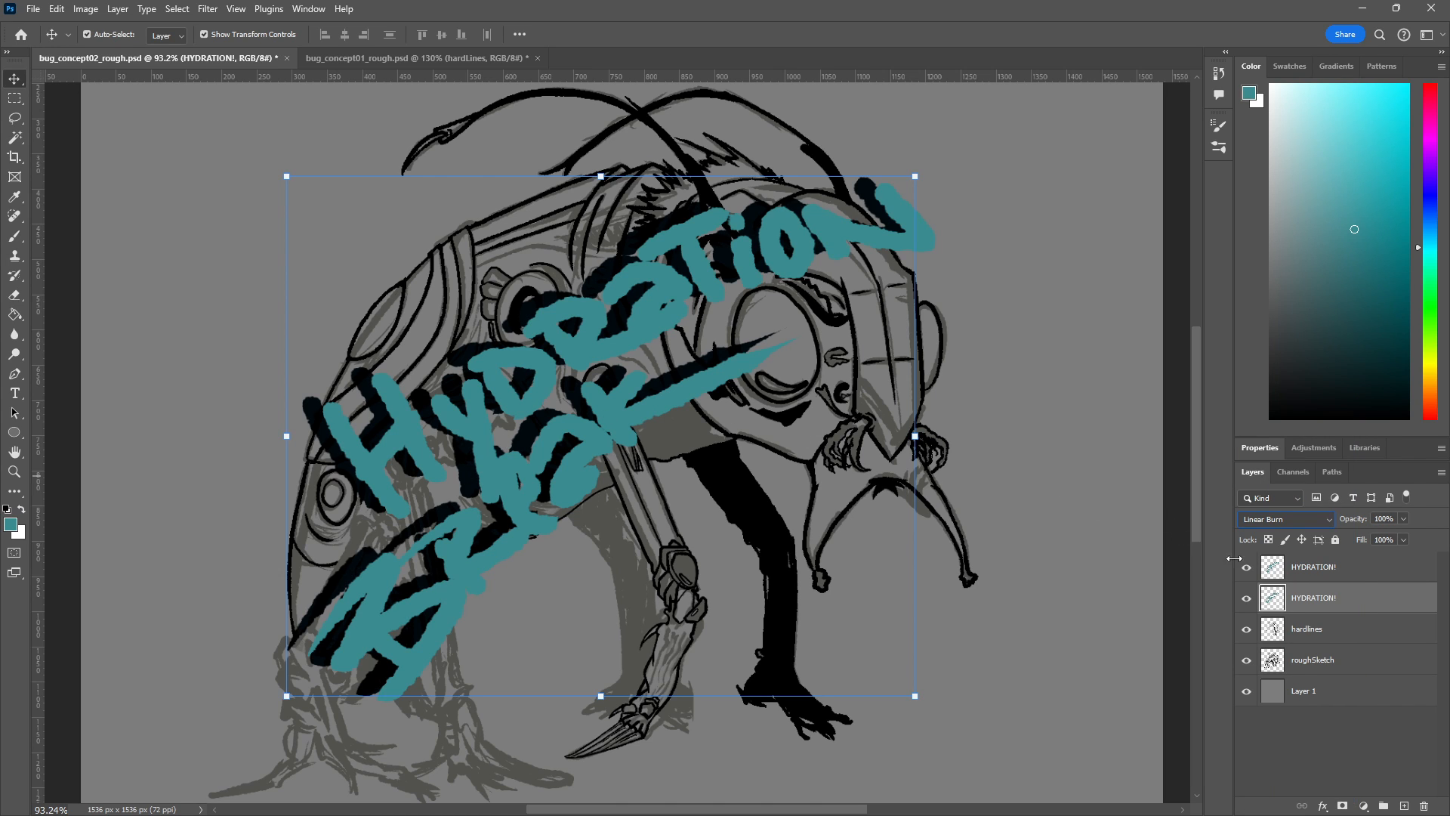
{"action": "mouse_move", "coordinate": [526, 314]}
{"action": "left_mouse_down"}
{"action": "mouse_move", "coordinate": [546, 338]}
{"action": "mouse_move", "coordinate": [560, 328]}
{"action": "mouse_move", "coordinate": [540, 337]}
{"action": "left_mouse_up"}
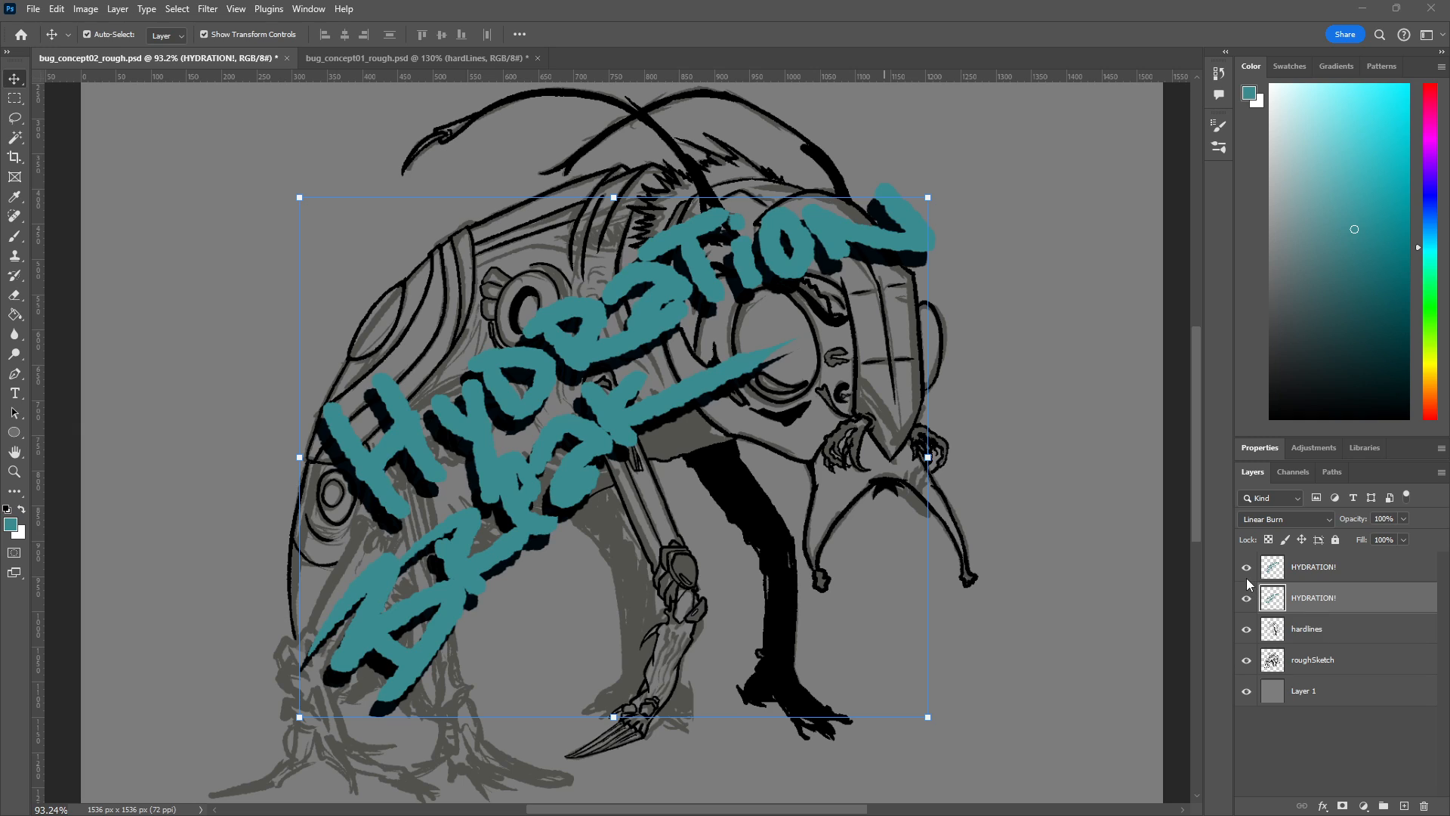
Group the two HYDRATION! layers together.
{"action": "left_click", "coordinate": [1336, 578], "text": "shift"}
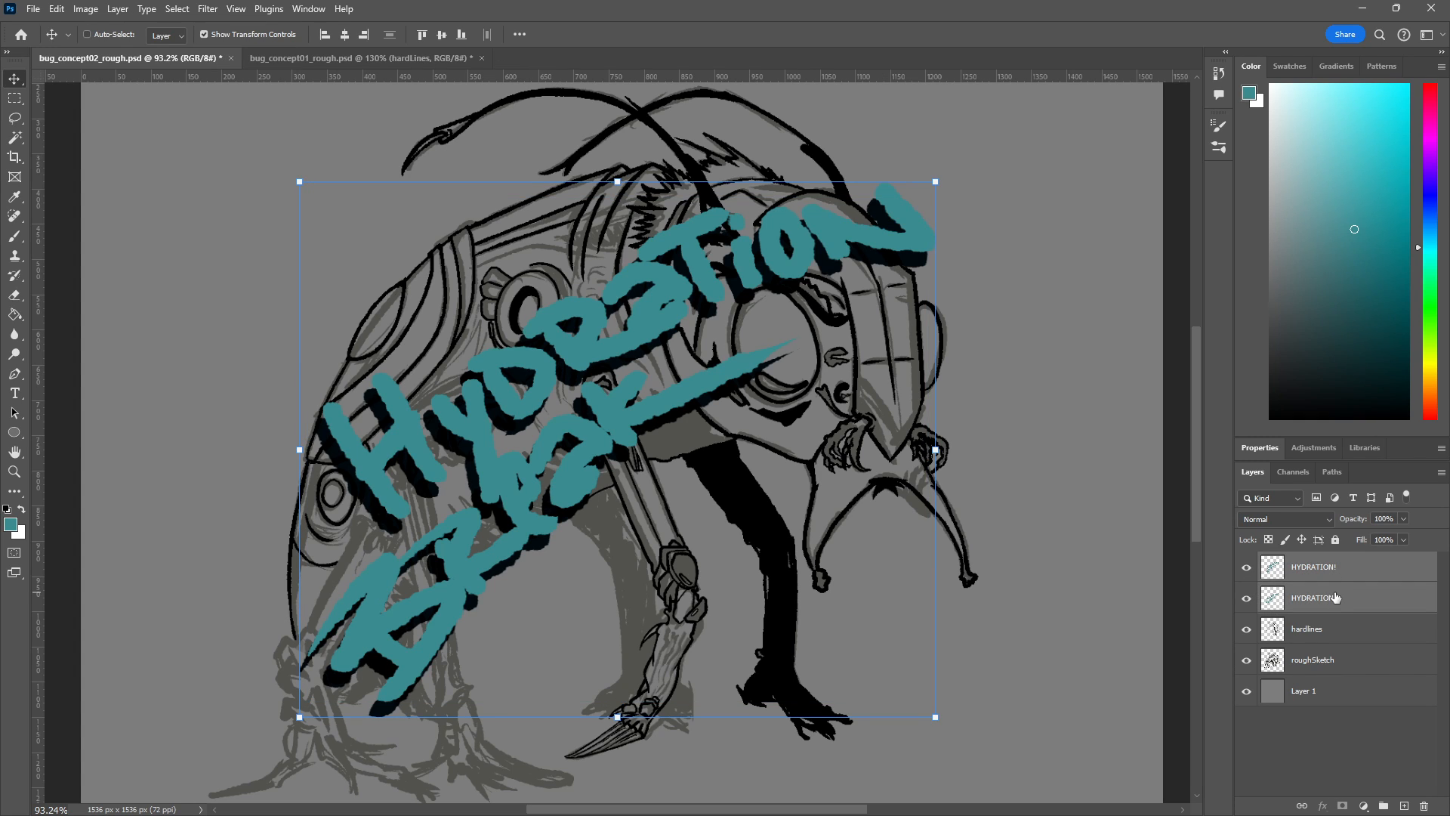
{"action": "key", "text": "ctrl+g"}
{"action": "key", "text": "h"}
{"action": "key", "text": "v"}
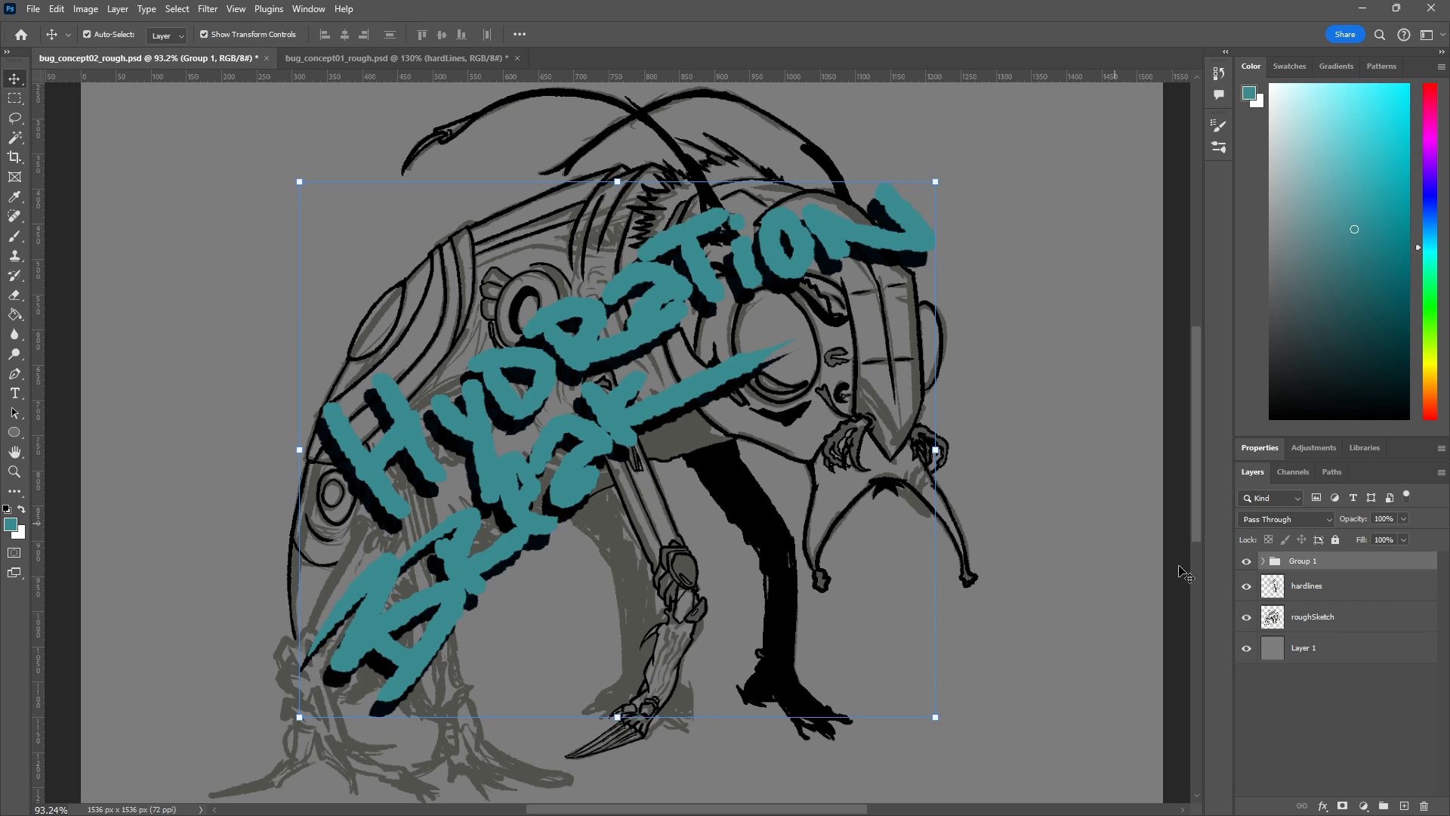
{"action": "right_click", "coordinate": [1302, 565]}
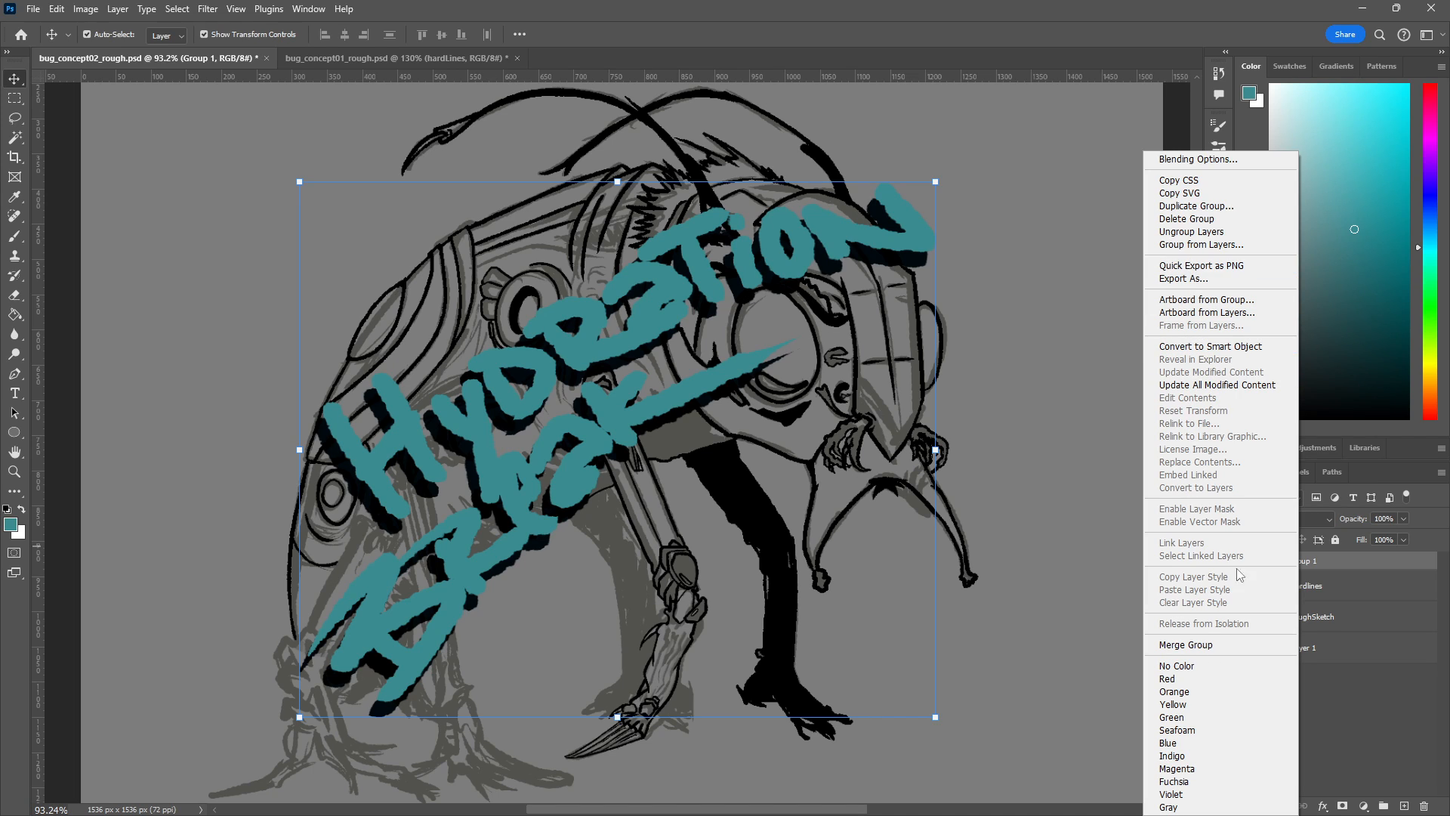
{"action": "left_click", "coordinate": [1305, 565]}
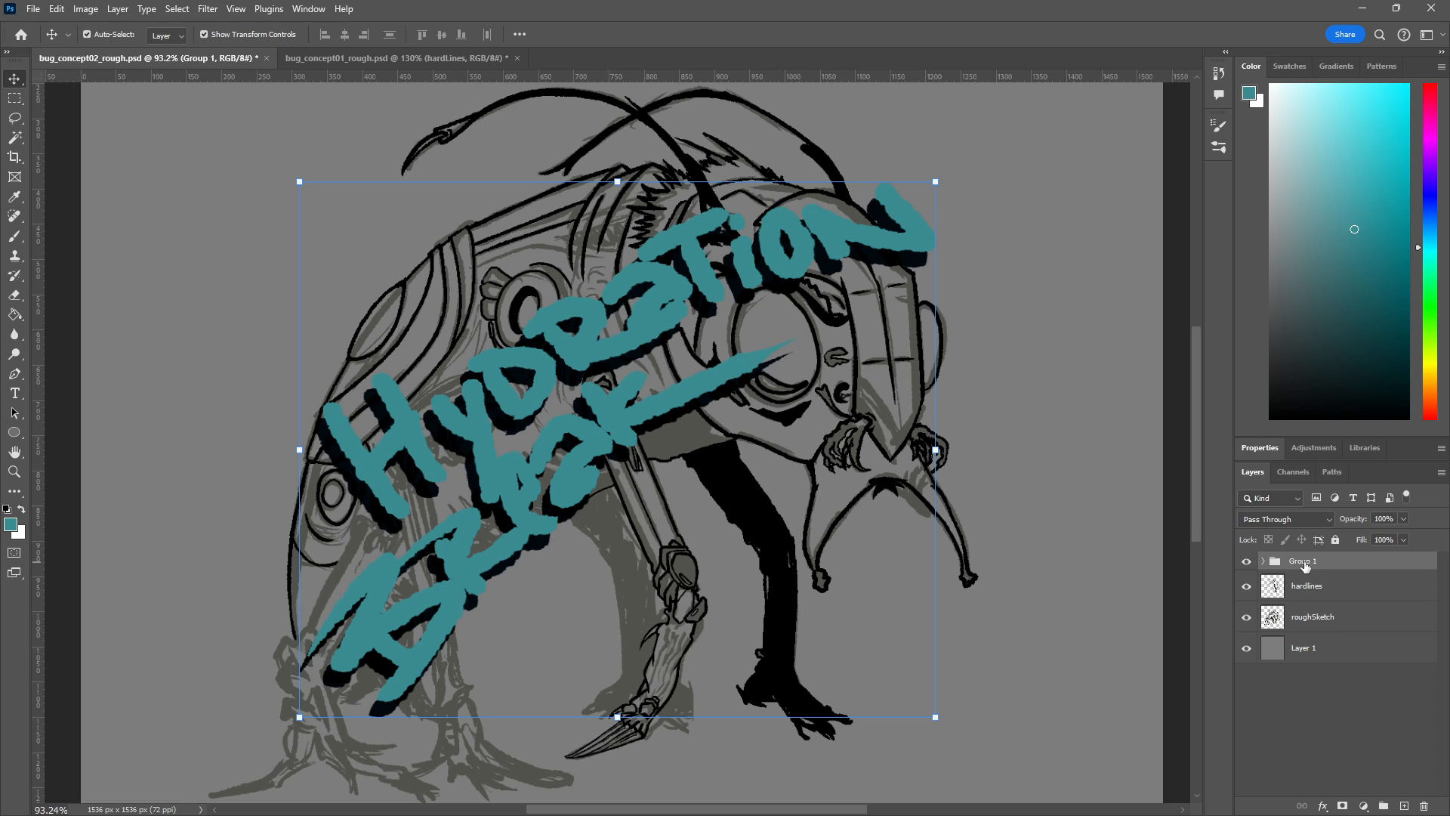
Rename the lettering group as hydrationLayers and hide it.
{"action": "double_click", "coordinate": [1299, 563]}
{"action": "type", "text": "HydrationLayers"}
{"action": "key", "text": "Return"}
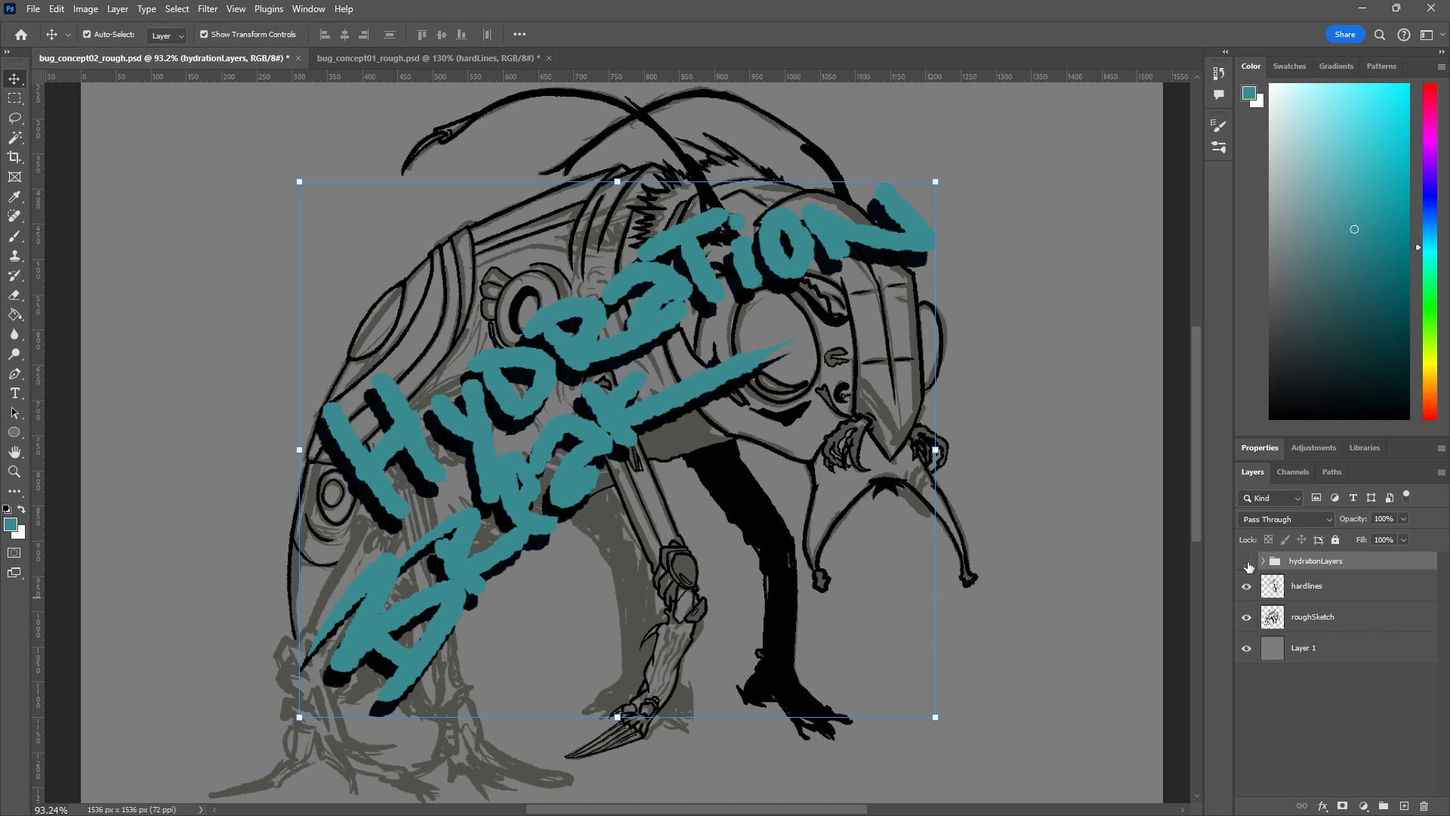
{"action": "left_click", "coordinate": [1247, 563]}
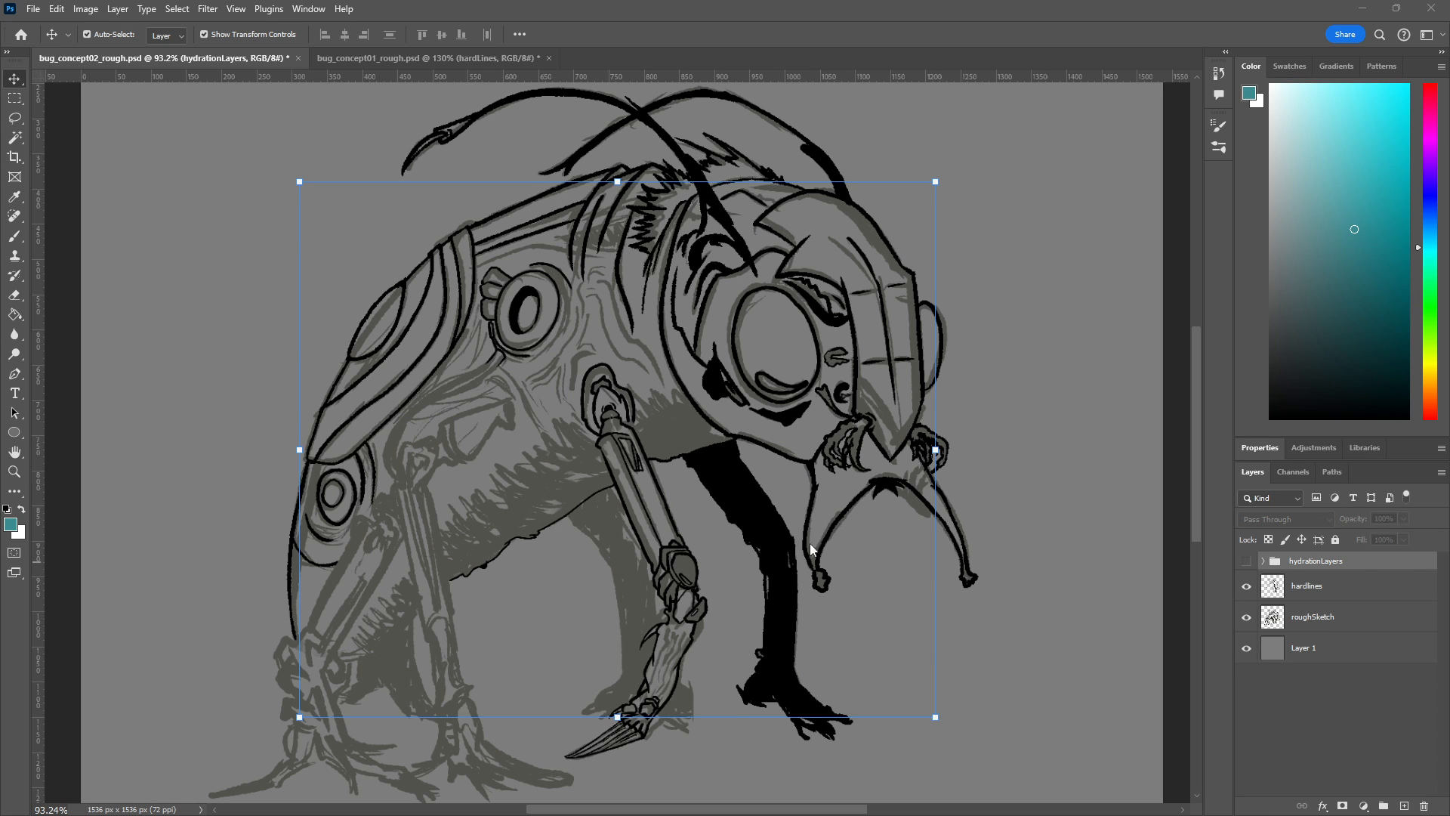
{"action": "scroll", "coordinate": [945, 414], "scroll_direction": "up", "scroll_amount": 3}
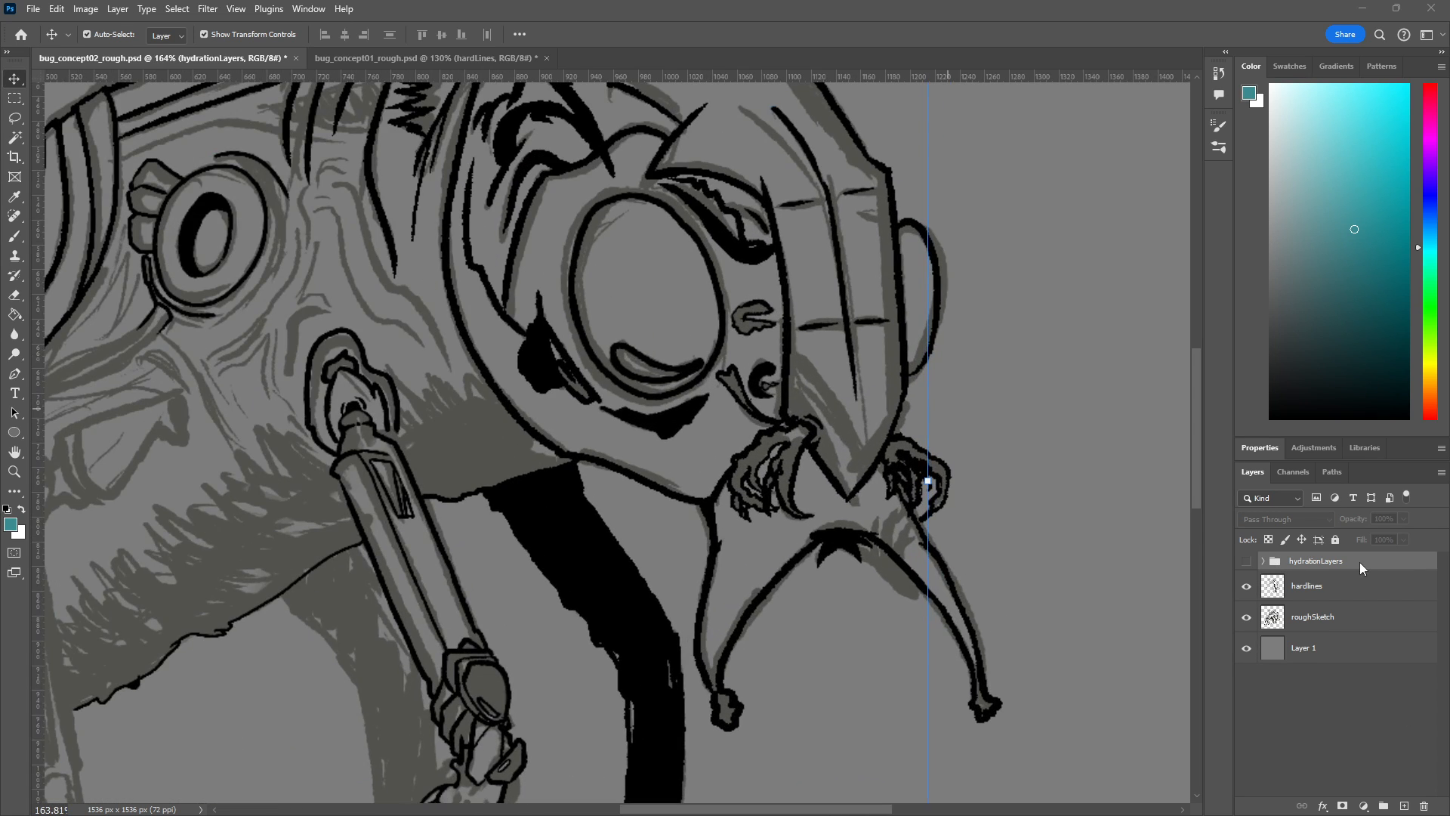
On the hardlines layer, erase the excess ink where the beak's right edge meets the outline of the right mouth tuft.
{"action": "left_click", "coordinate": [1313, 593]}
{"action": "scroll", "coordinate": [850, 423], "scroll_direction": "up", "scroll_amount": 2}
{"action": "scroll", "coordinate": [861, 454], "scroll_direction": "up", "scroll_amount": 2}
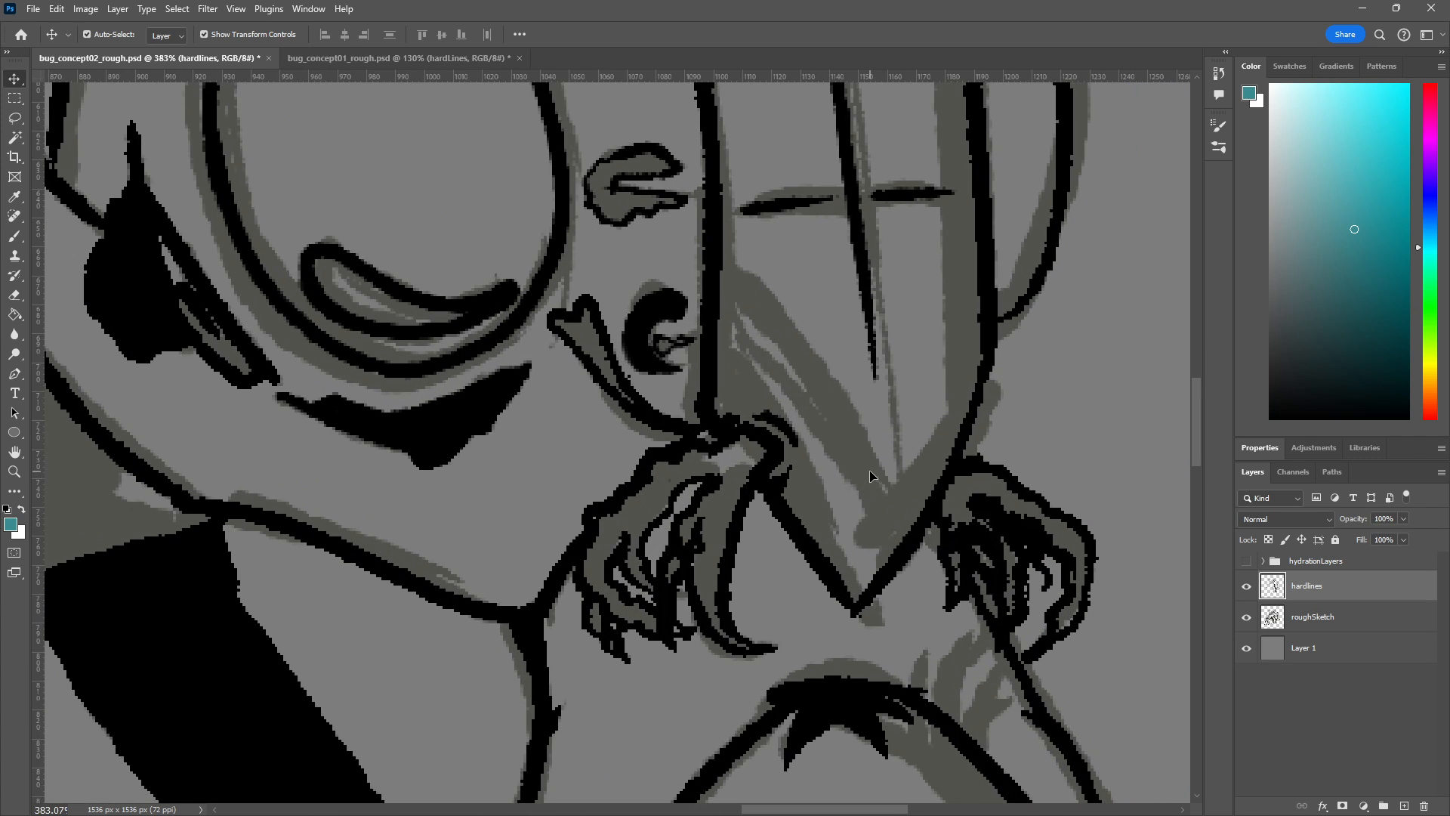
{"action": "key", "text": "b"}
{"action": "scroll", "coordinate": [937, 480], "scroll_direction": "up", "scroll_amount": 1}
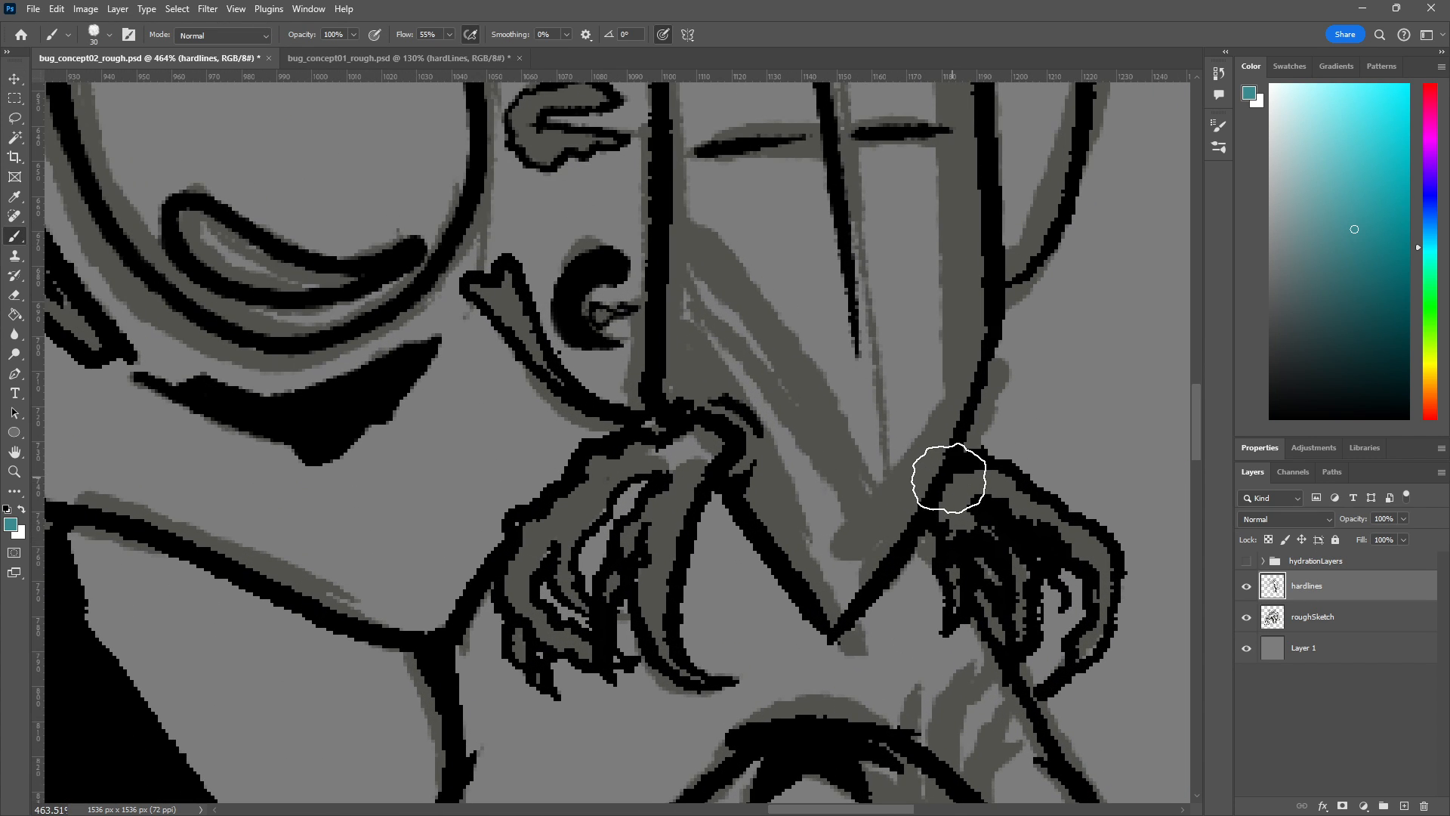
{"action": "key", "text": "bracketleft"}
{"action": "key", "text": "bracketleft"}
{"action": "key", "text": "bracketleft"}
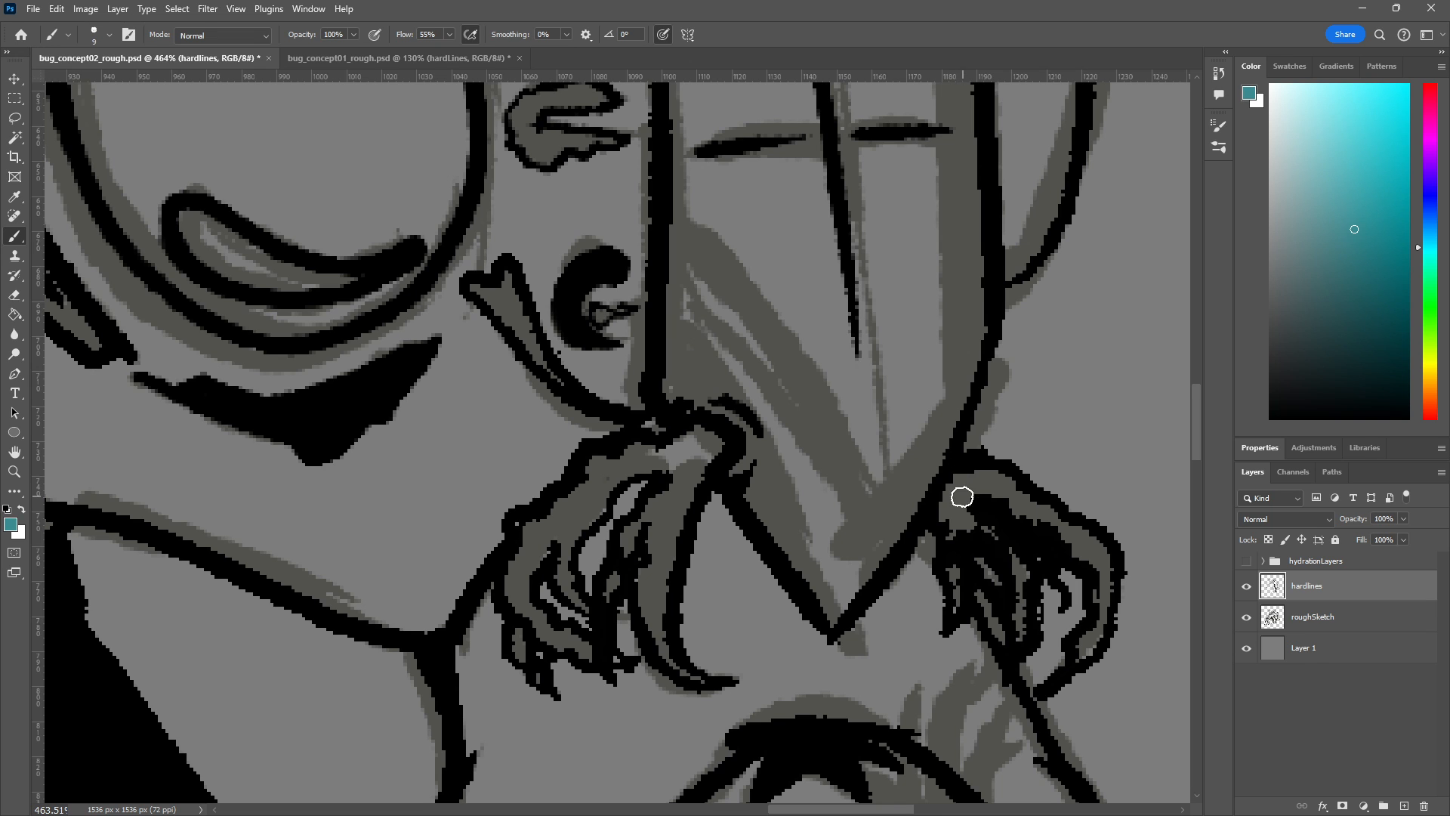
{"action": "scroll", "coordinate": [959, 488], "scroll_direction": "up", "scroll_amount": 2}
{"action": "left_click_drag", "start_coordinate": [988, 453], "coordinate": [908, 423]}
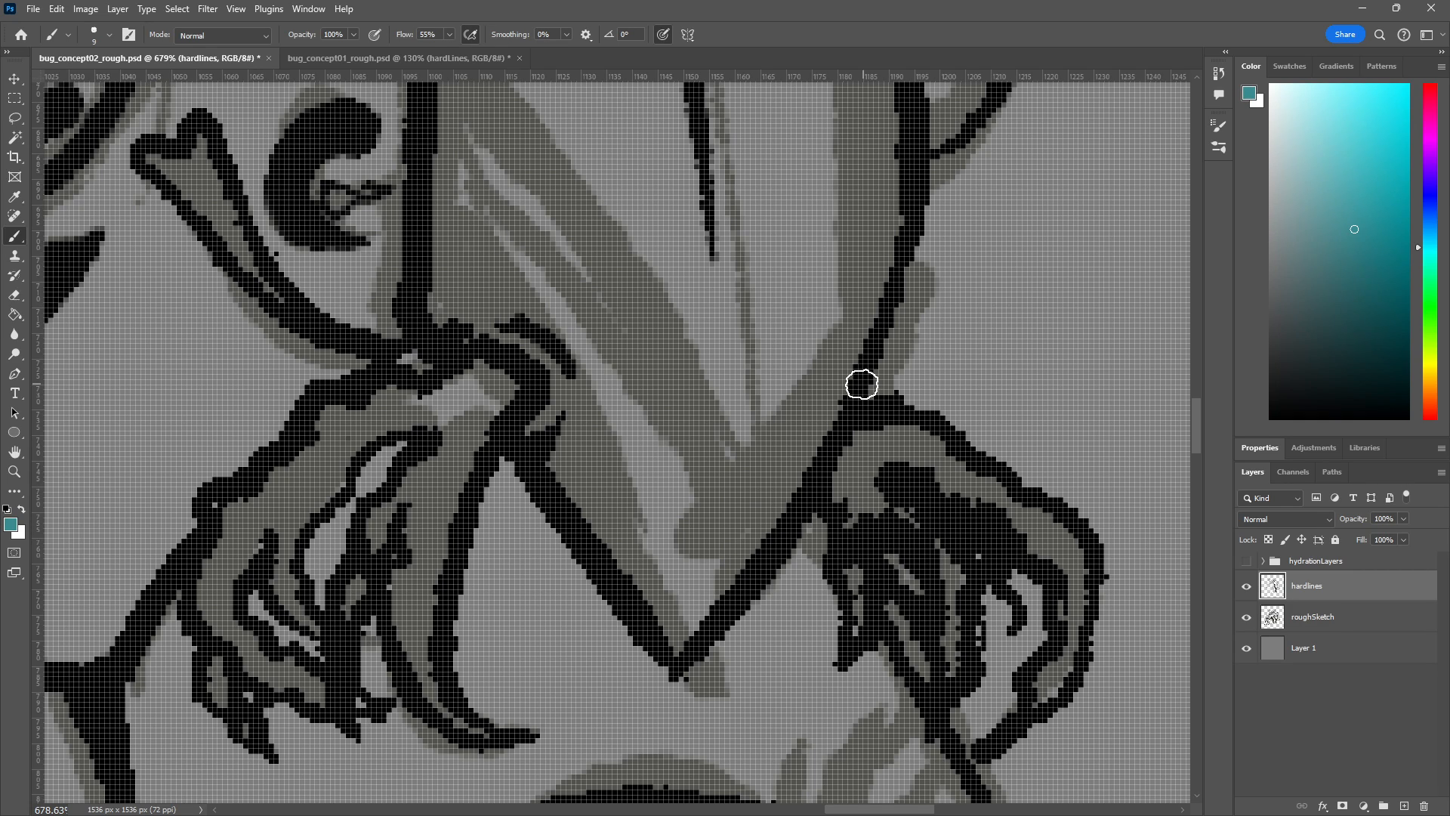
{"action": "left_click", "coordinate": [862, 385]}
{"action": "scroll", "coordinate": [820, 415], "scroll_direction": "up", "scroll_amount": 4}
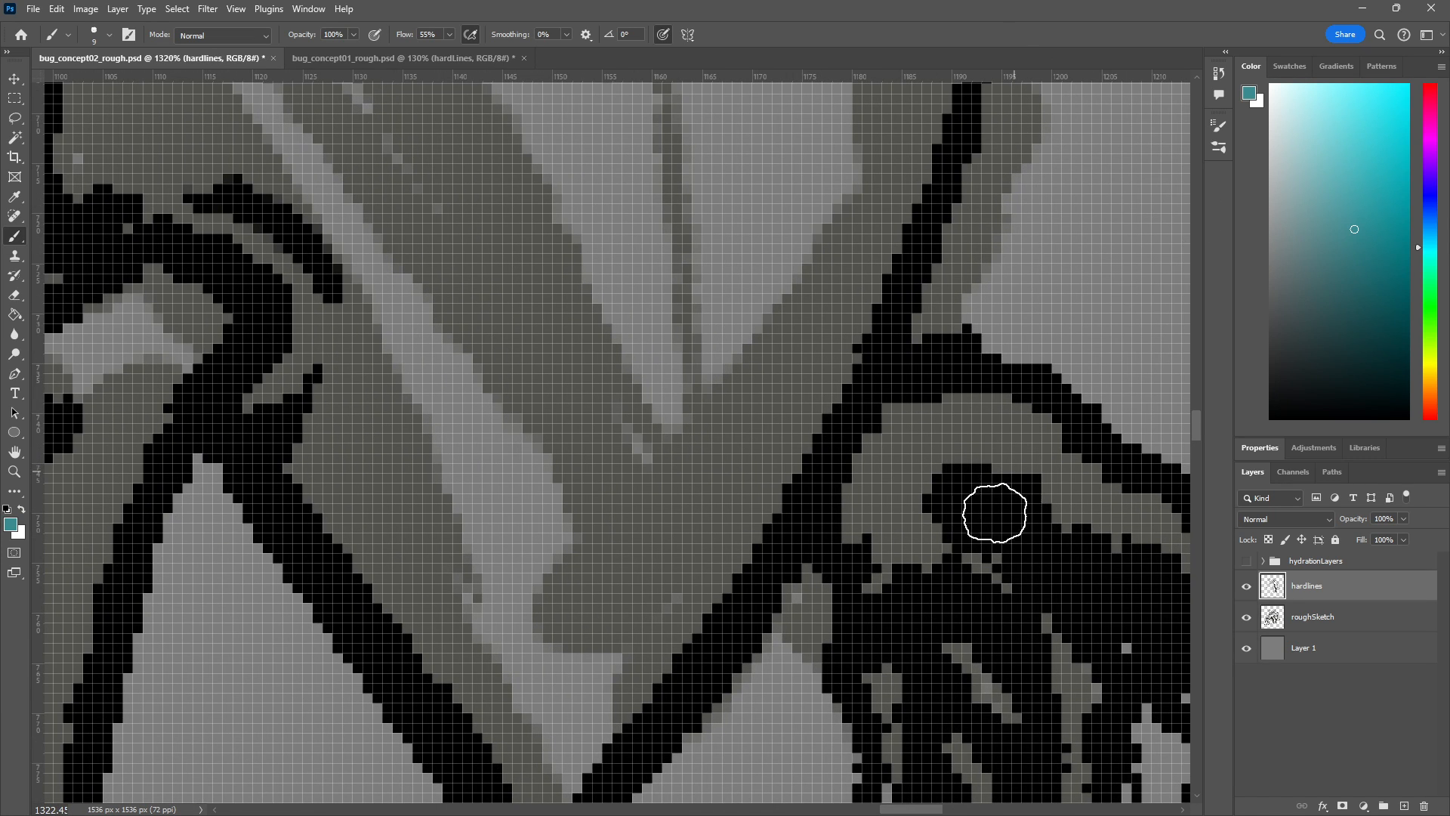
{"action": "key", "text": "e"}
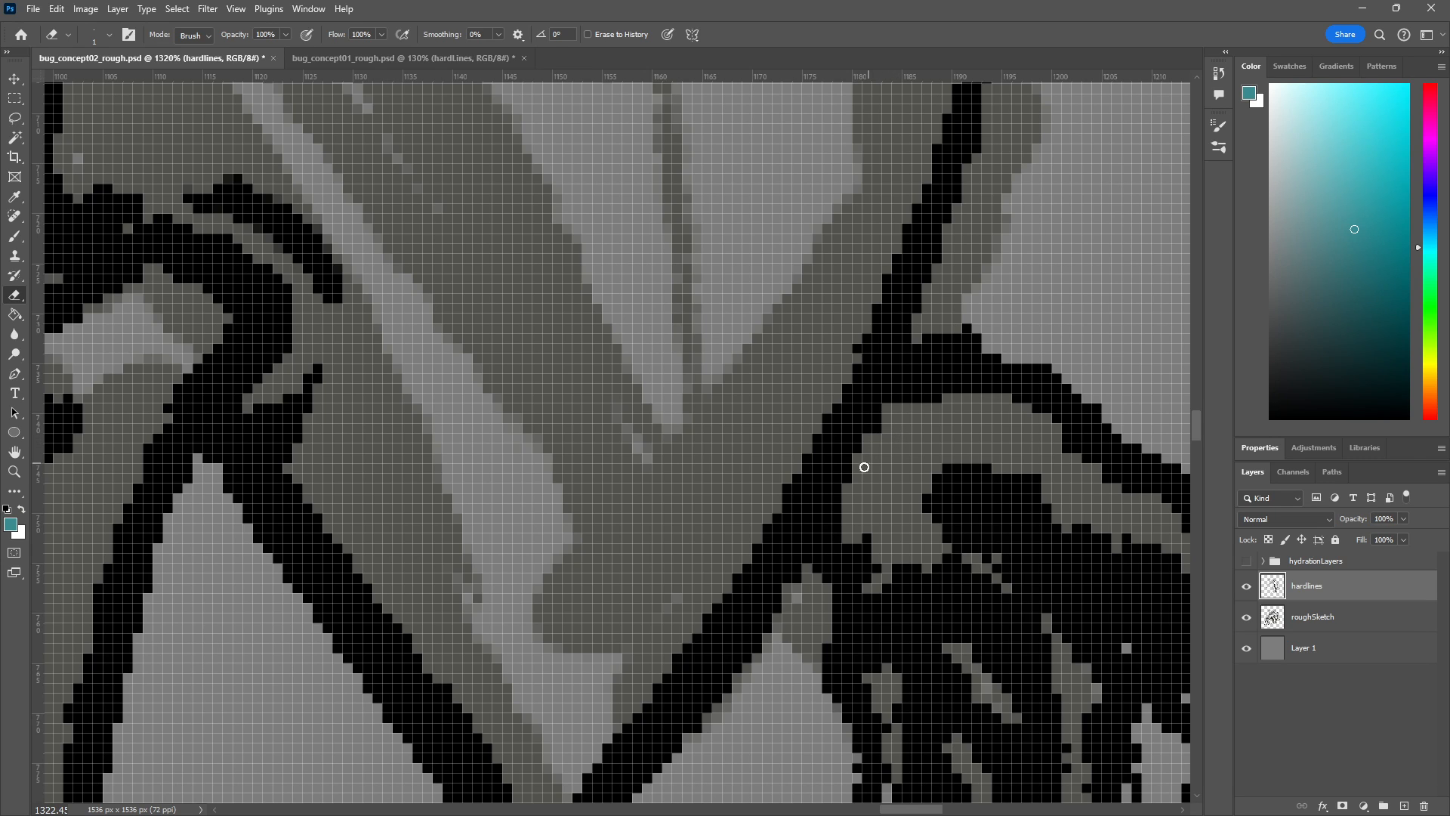
{"action": "mouse_move", "coordinate": [850, 458]}
{"action": "left_mouse_down"}
{"action": "mouse_move", "coordinate": [909, 426]}
{"action": "mouse_move", "coordinate": [879, 434]}
{"action": "mouse_move", "coordinate": [845, 484]}
{"action": "mouse_move", "coordinate": [840, 453]}
{"action": "mouse_move", "coordinate": [883, 415]}
{"action": "mouse_move", "coordinate": [854, 420]}
{"action": "mouse_move", "coordinate": [840, 475]}
{"action": "mouse_move", "coordinate": [820, 453]}
{"action": "mouse_move", "coordinate": [848, 438]}
{"action": "mouse_move", "coordinate": [829, 438]}
{"action": "mouse_move", "coordinate": [840, 403]}
{"action": "mouse_move", "coordinate": [827, 447]}
{"action": "mouse_move", "coordinate": [861, 403]}
{"action": "mouse_move", "coordinate": [855, 415]}
{"action": "mouse_move", "coordinate": [926, 390]}
{"action": "mouse_move", "coordinate": [875, 413]}
{"action": "mouse_move", "coordinate": [831, 463]}
{"action": "left_mouse_up"}
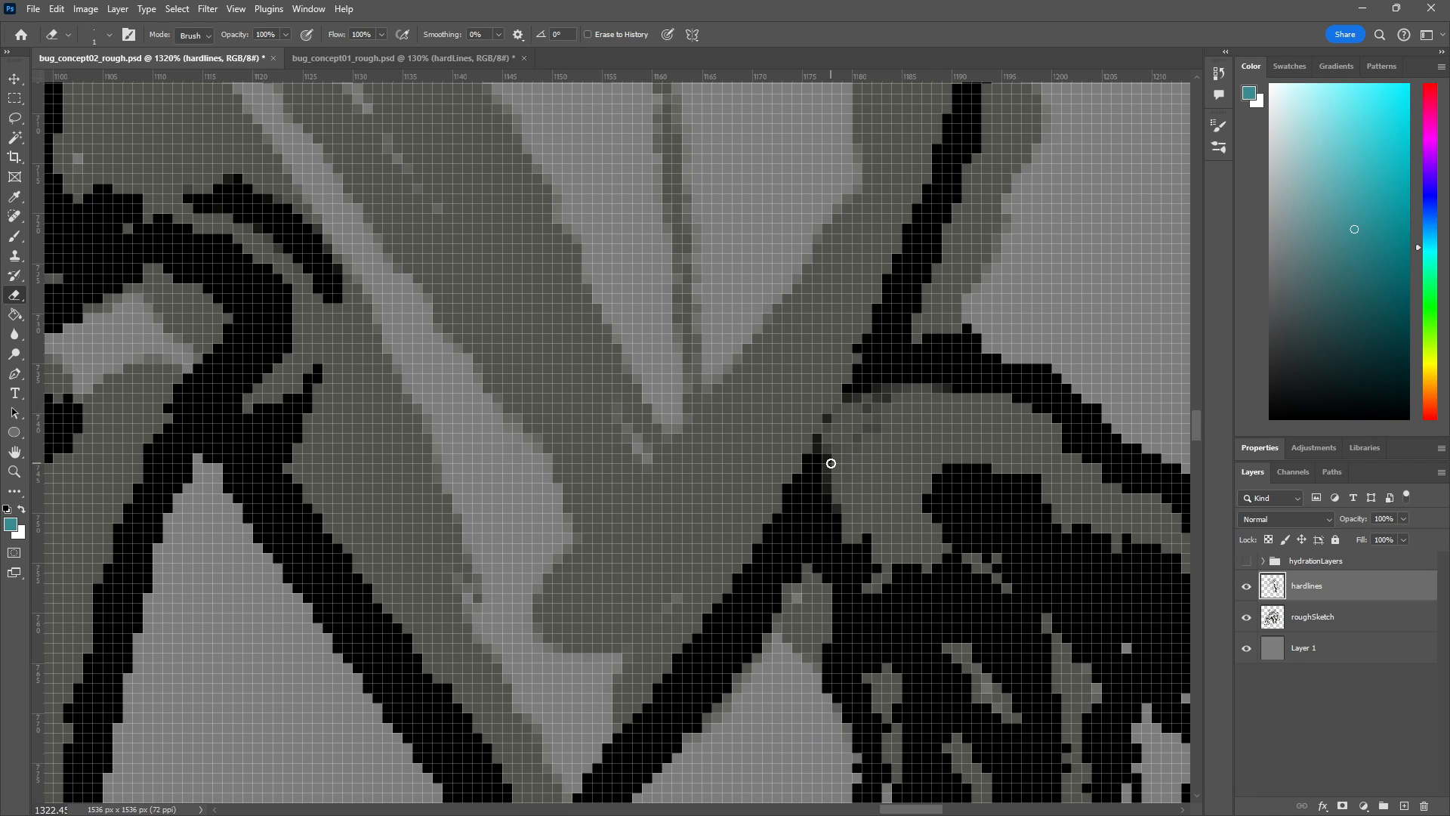
Reduce the brush to 4 px and try a short stroke along the erased gap between beak and tuft.
{"action": "key", "text": "b"}
{"action": "key", "text": "bracketleft"}
{"action": "key", "text": "bracketleft"}
{"action": "key", "text": "bracketleft"}
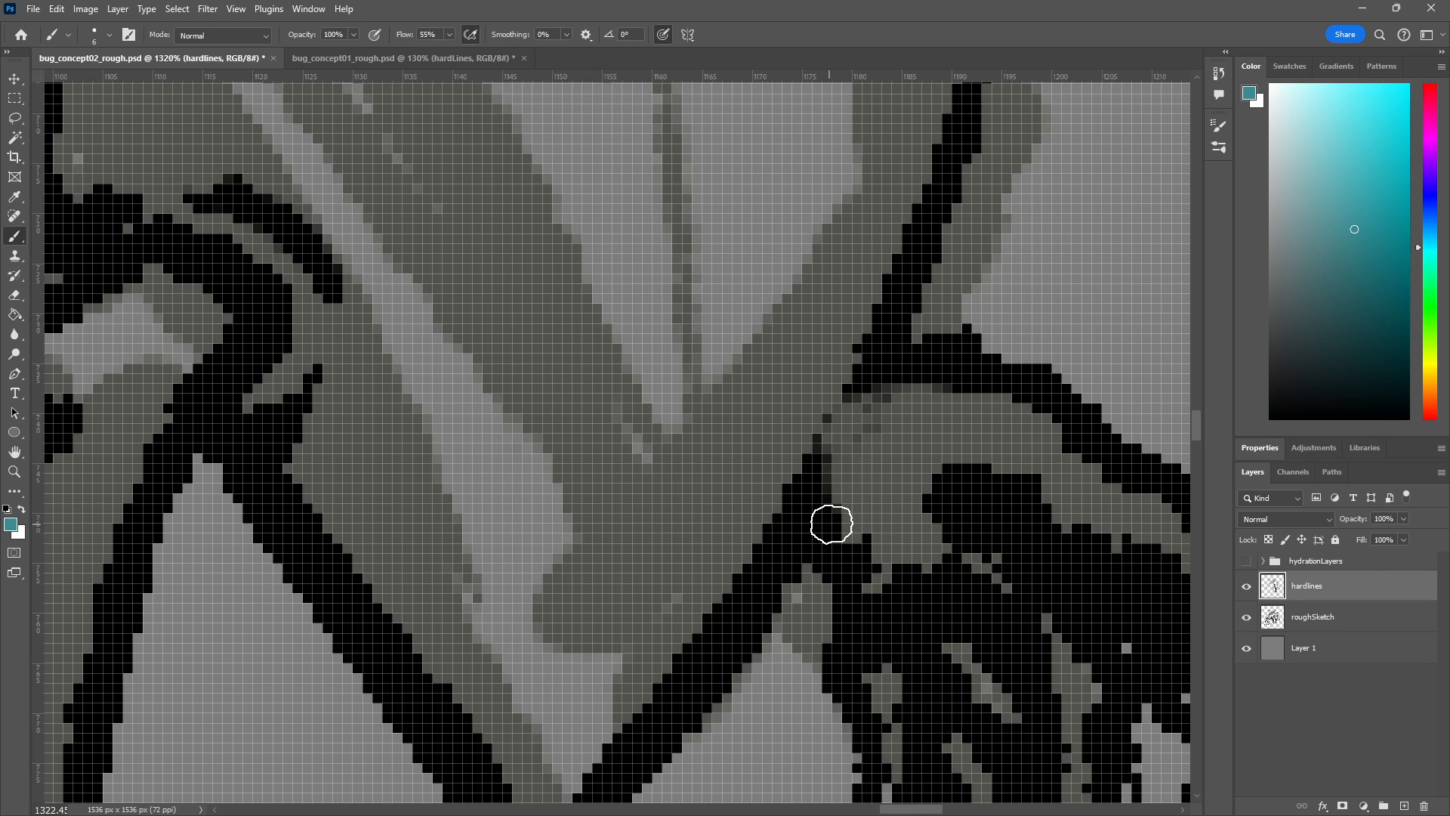
{"action": "key", "text": "bracketleft"}
{"action": "key", "text": "bracketleft"}
{"action": "left_click_drag", "start_coordinate": [810, 459], "coordinate": [819, 406]}
{"action": "key", "text": "ctrl+z"}
Set the foreground colour to black and redraw the tuft's inner outline up to the beak edge.
{"action": "left_click", "coordinate": [1289, 66]}
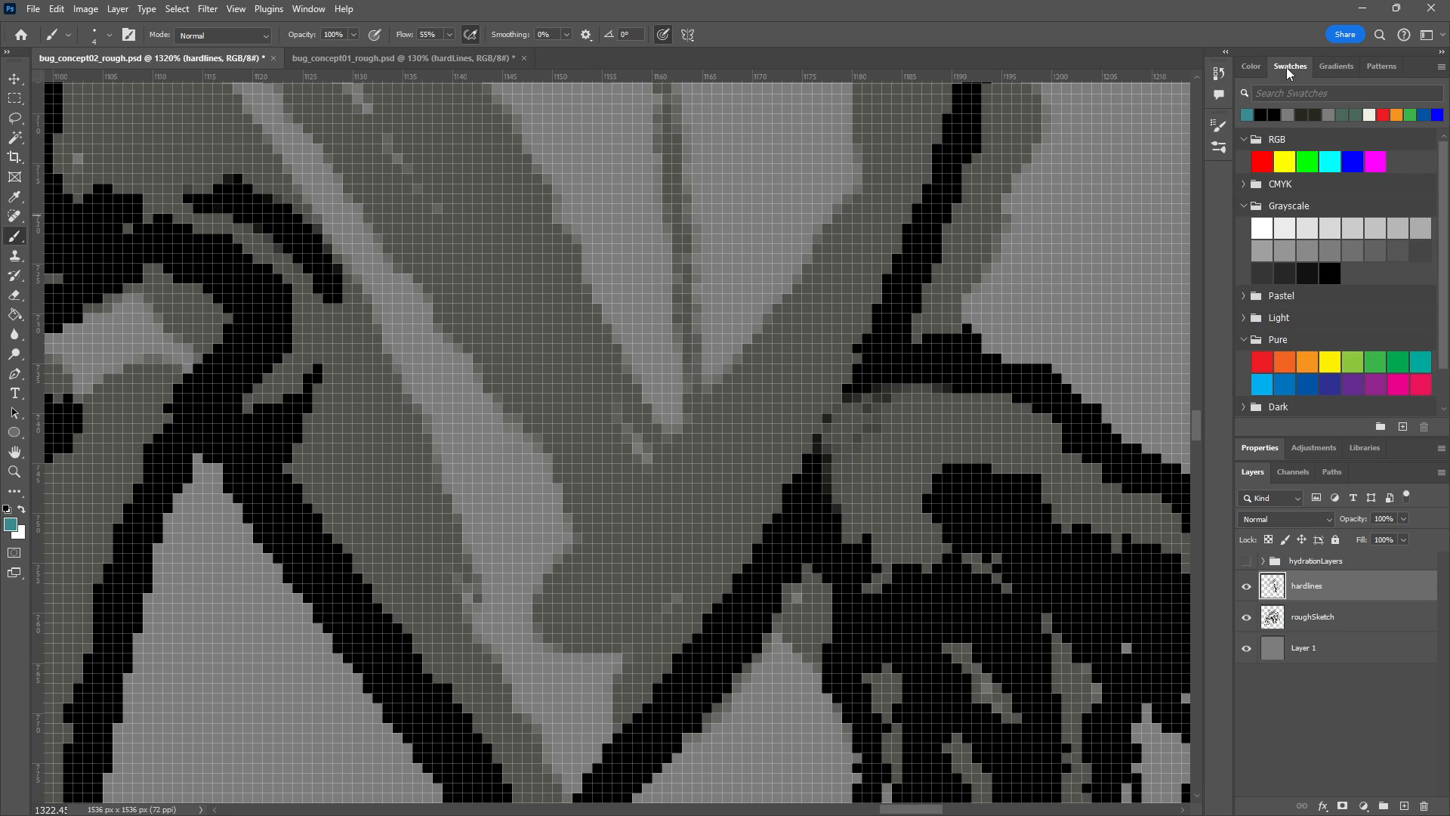
{"action": "left_click", "coordinate": [1260, 114]}
{"action": "mouse_move", "coordinate": [846, 396]}
{"action": "left_mouse_down"}
{"action": "mouse_move", "coordinate": [824, 497]}
{"action": "mouse_move", "coordinate": [840, 414]}
{"action": "mouse_move", "coordinate": [798, 420]}
{"action": "mouse_move", "coordinate": [792, 491]}
{"action": "mouse_move", "coordinate": [787, 466]}
{"action": "mouse_move", "coordinate": [841, 345]}
{"action": "mouse_move", "coordinate": [886, 323]}
{"action": "mouse_move", "coordinate": [797, 403]}
{"action": "mouse_move", "coordinate": [865, 338]}
{"action": "left_mouse_up"}
{"action": "key", "text": "ctrl+z"}
{"action": "key", "text": "ctrl+z"}
{"action": "key", "text": "ctrl+z"}
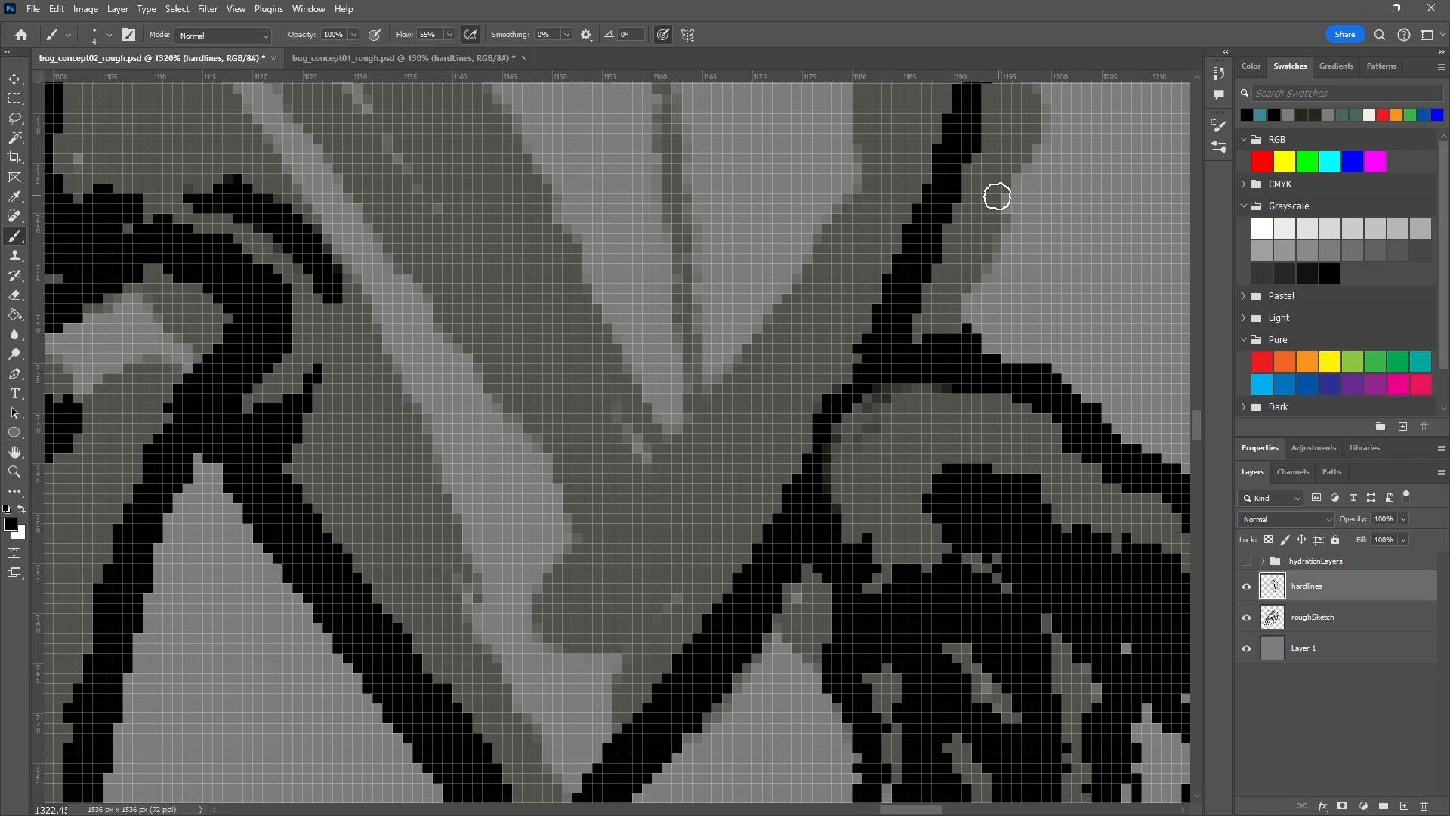
Draw a short curved black line branching from the beak's right edge just above the tuft.
{"action": "mouse_move", "coordinate": [788, 424]}
{"action": "left_mouse_down"}
{"action": "mouse_move", "coordinate": [813, 380]}
{"action": "mouse_move", "coordinate": [869, 346]}
{"action": "left_mouse_up"}
{"action": "key", "text": "ctrl+z"}
{"action": "mouse_move", "coordinate": [802, 383]}
{"action": "left_mouse_down"}
{"action": "mouse_move", "coordinate": [886, 331]}
{"action": "mouse_move", "coordinate": [787, 398]}
{"action": "left_mouse_up"}
{"action": "left_click_drag", "start_coordinate": [884, 327], "coordinate": [782, 414]}
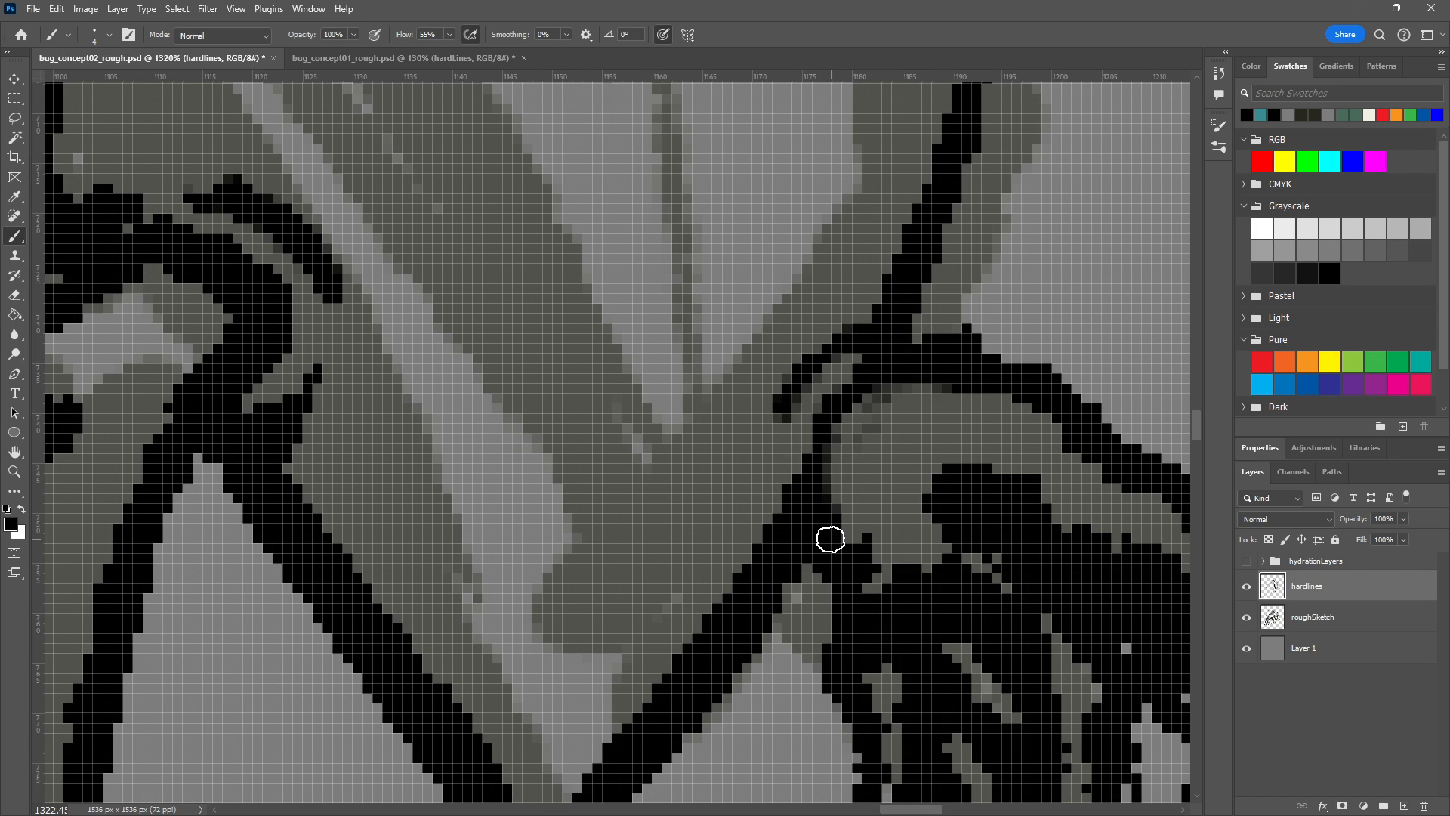
Erase a thin gap between the curved line and the tuft outline, and patch the beak junction with black.
{"action": "scroll", "coordinate": [892, 494], "scroll_direction": "down", "scroll_amount": 4}
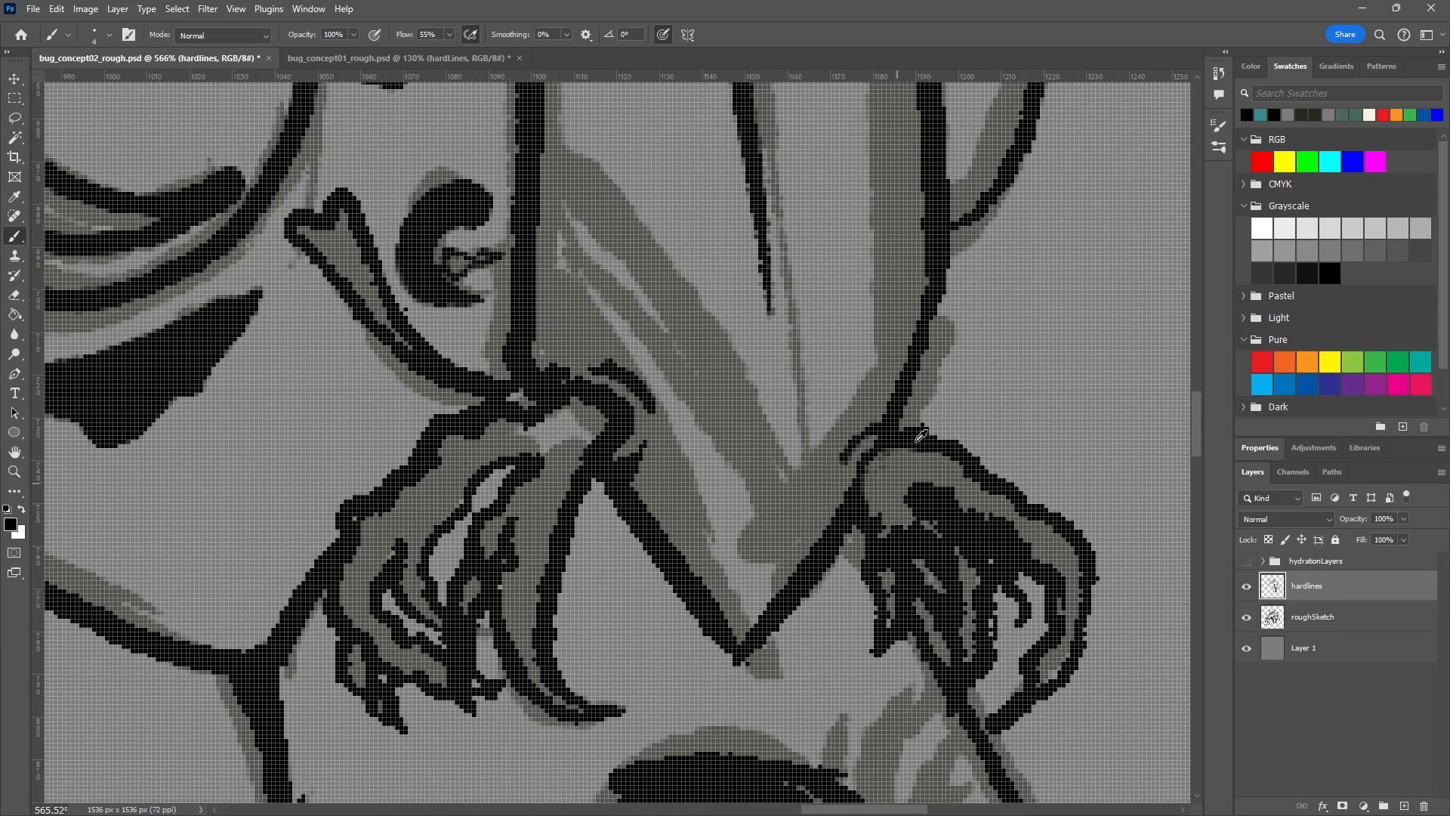
{"action": "scroll", "coordinate": [893, 487], "scroll_direction": "up", "scroll_amount": 3}
{"action": "scroll", "coordinate": [892, 436], "scroll_direction": "up", "scroll_amount": 2}
{"action": "key", "text": "e"}
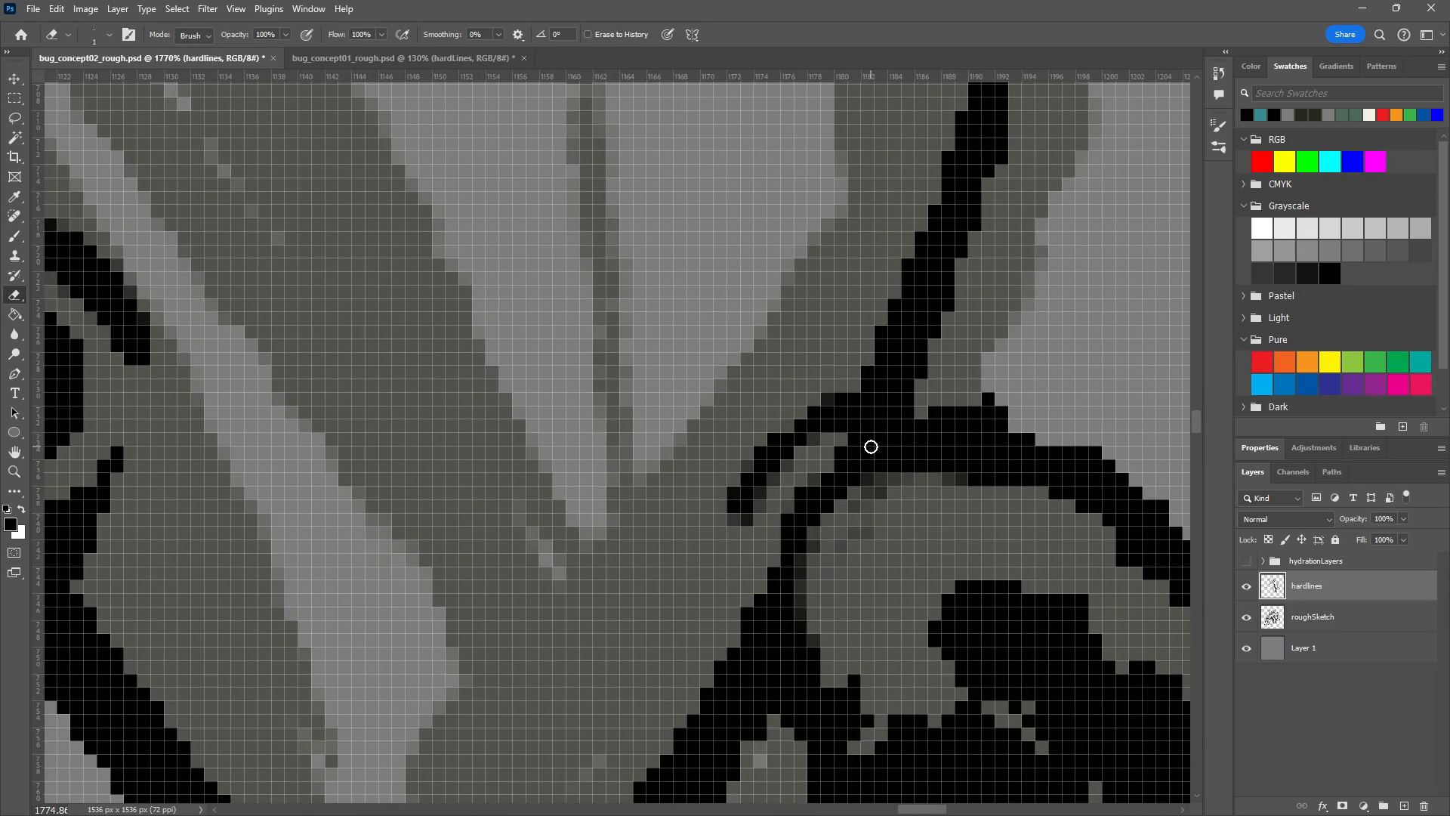
{"action": "left_click_drag", "start_coordinate": [835, 434], "coordinate": [920, 418]}
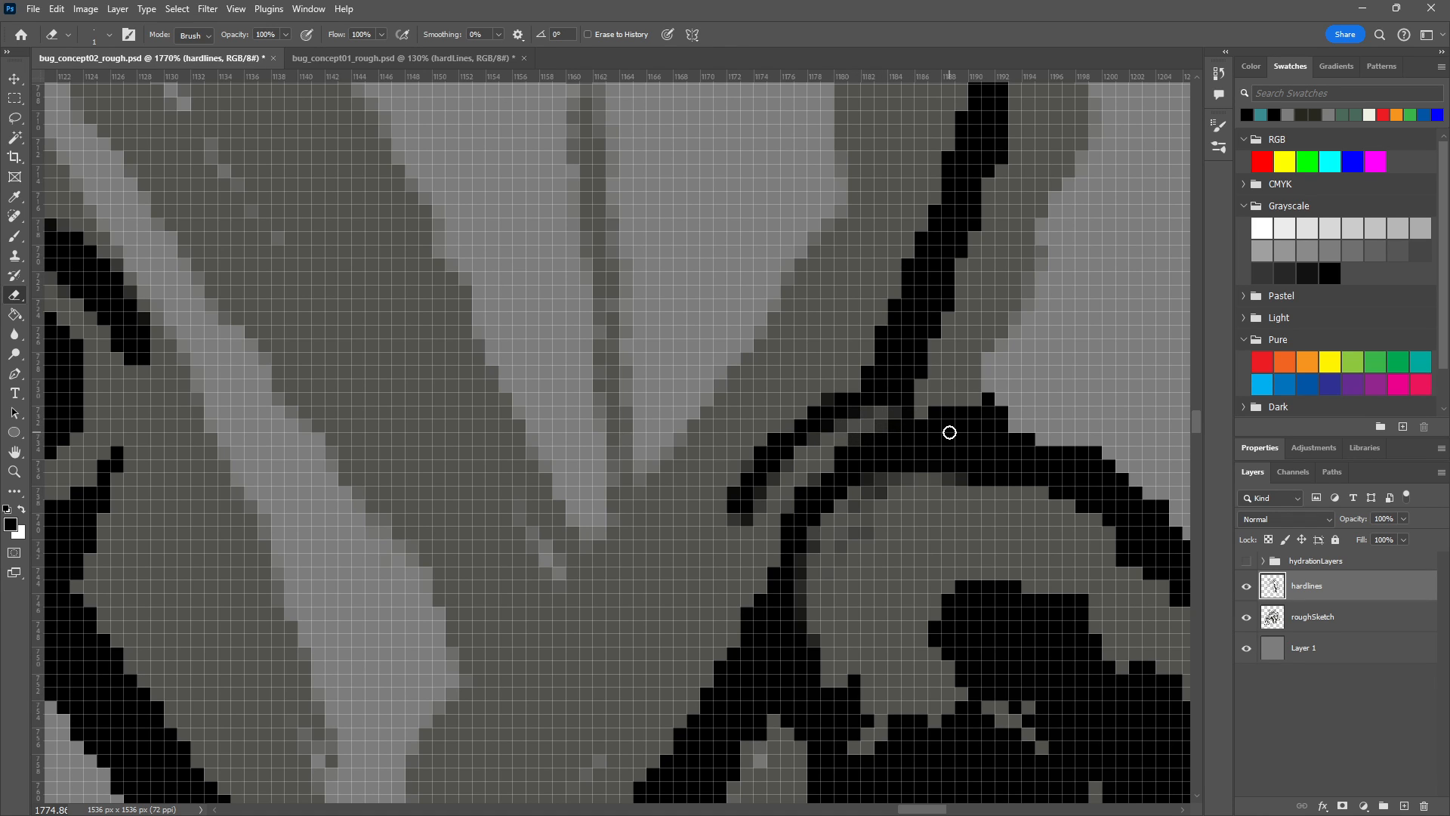
{"action": "key", "text": "b"}
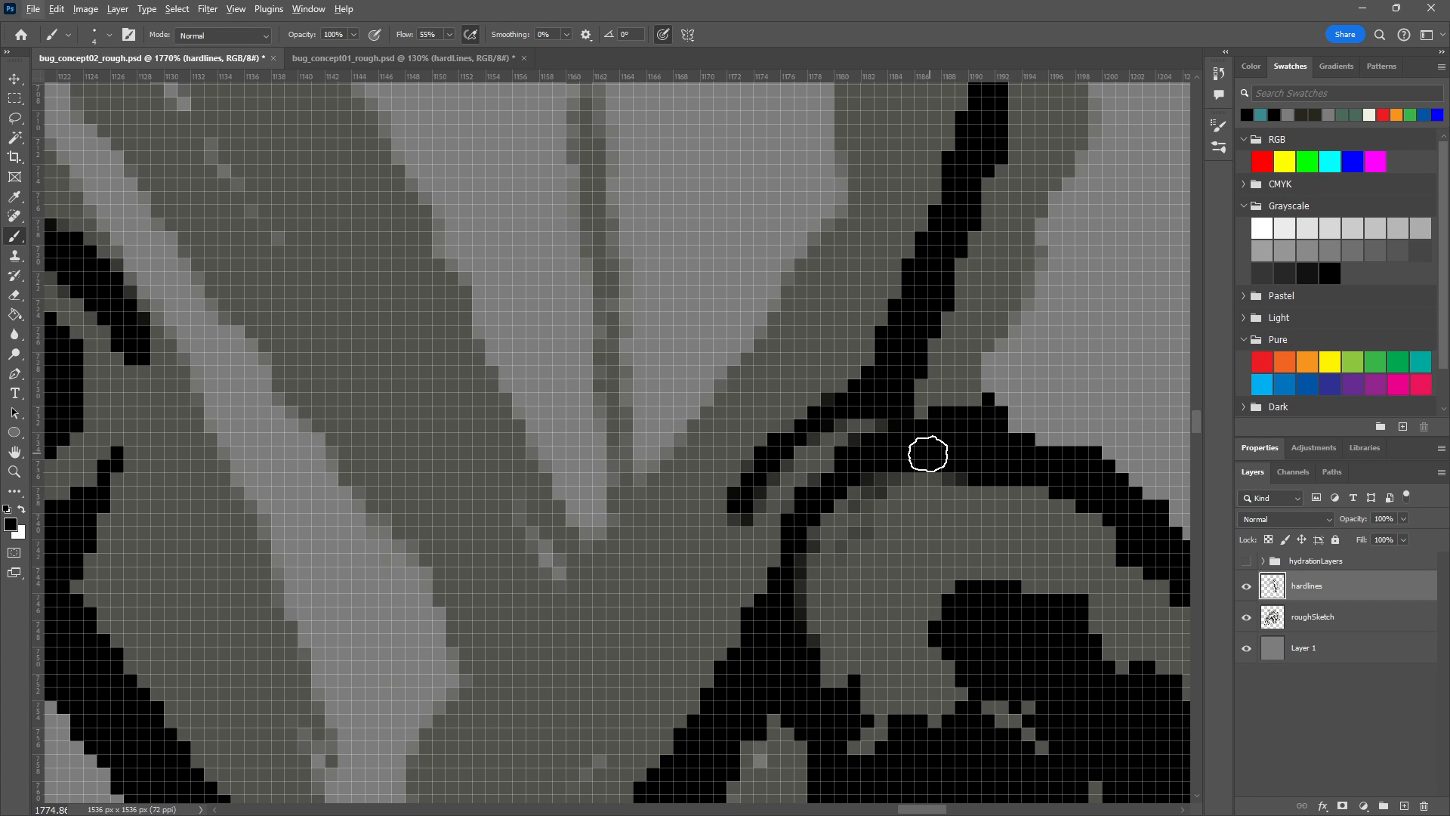
{"action": "left_click_drag", "start_coordinate": [911, 403], "coordinate": [923, 421]}
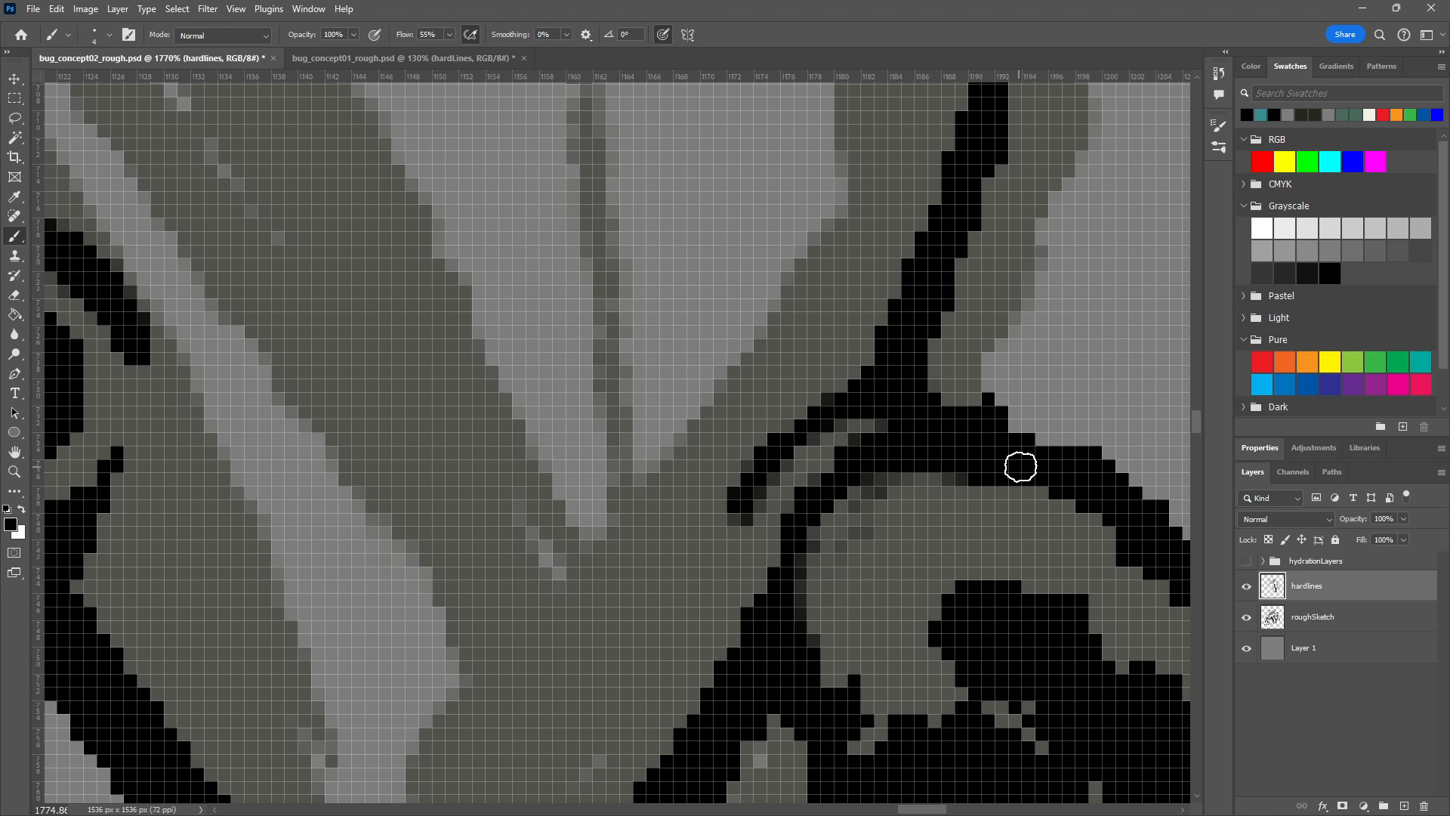
Thin the lower end of the curved line with the eraser and restroke its upper side in black.
{"action": "key", "text": "e"}
{"action": "mouse_move", "coordinate": [896, 405]}
{"action": "left_mouse_down"}
{"action": "mouse_move", "coordinate": [840, 427]}
{"action": "mouse_move", "coordinate": [743, 520]}
{"action": "left_mouse_up"}
{"action": "mouse_move", "coordinate": [879, 414]}
{"action": "left_mouse_down"}
{"action": "mouse_move", "coordinate": [898, 411]}
{"action": "mouse_move", "coordinate": [751, 482]}
{"action": "mouse_move", "coordinate": [748, 519]}
{"action": "left_mouse_up"}
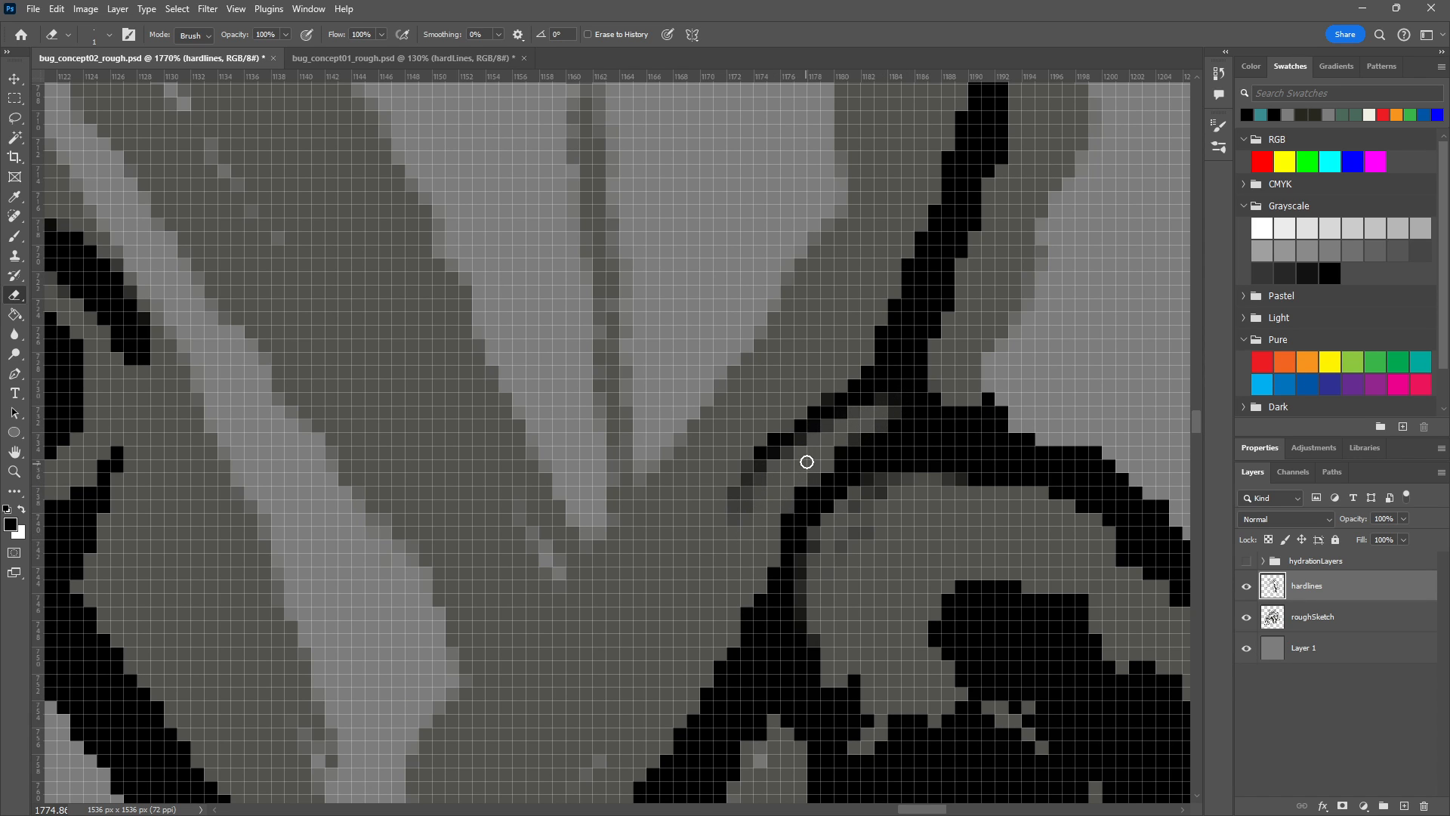
{"action": "key", "text": "b"}
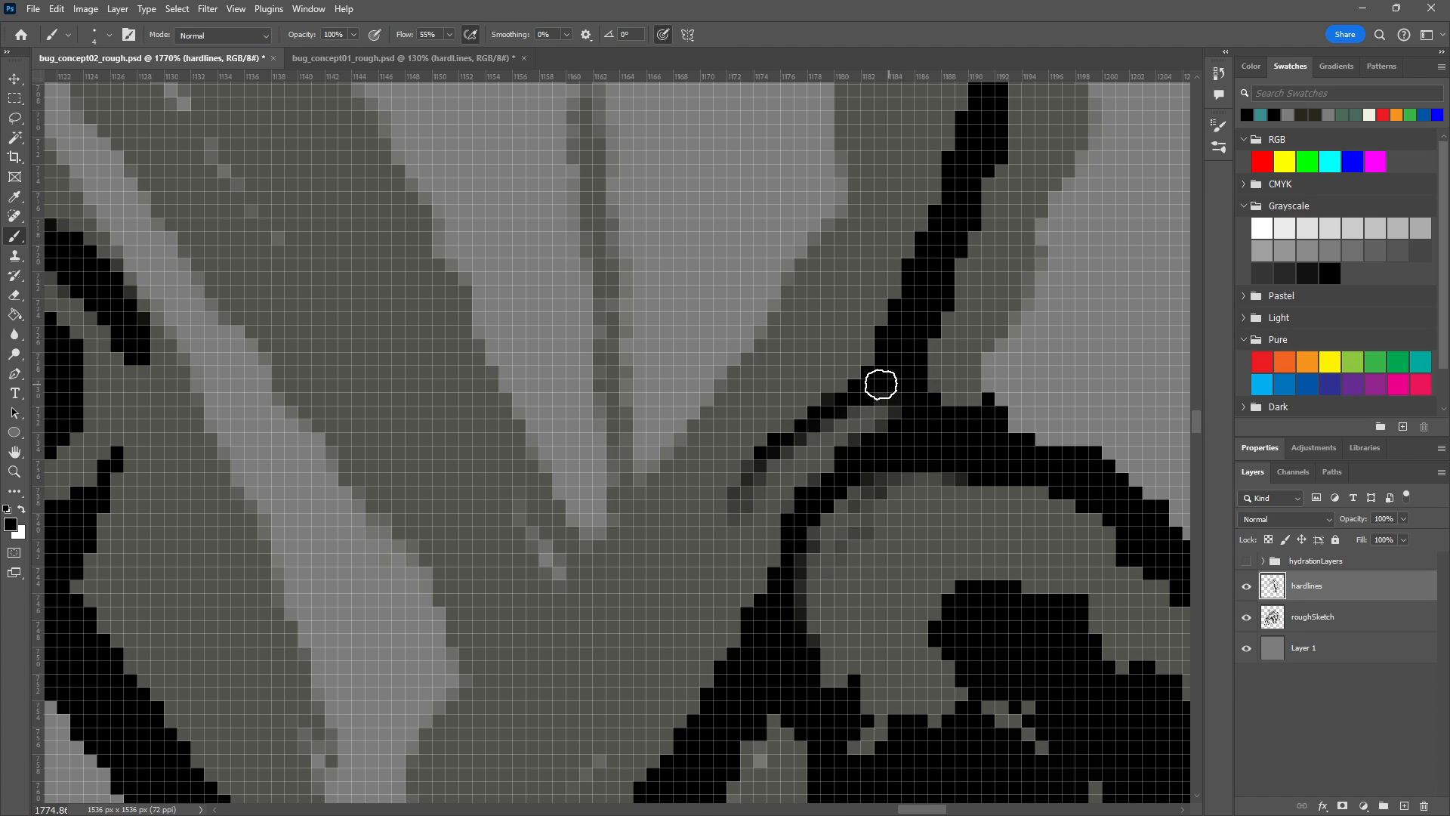
{"action": "left_click_drag", "start_coordinate": [881, 385], "coordinate": [775, 429]}
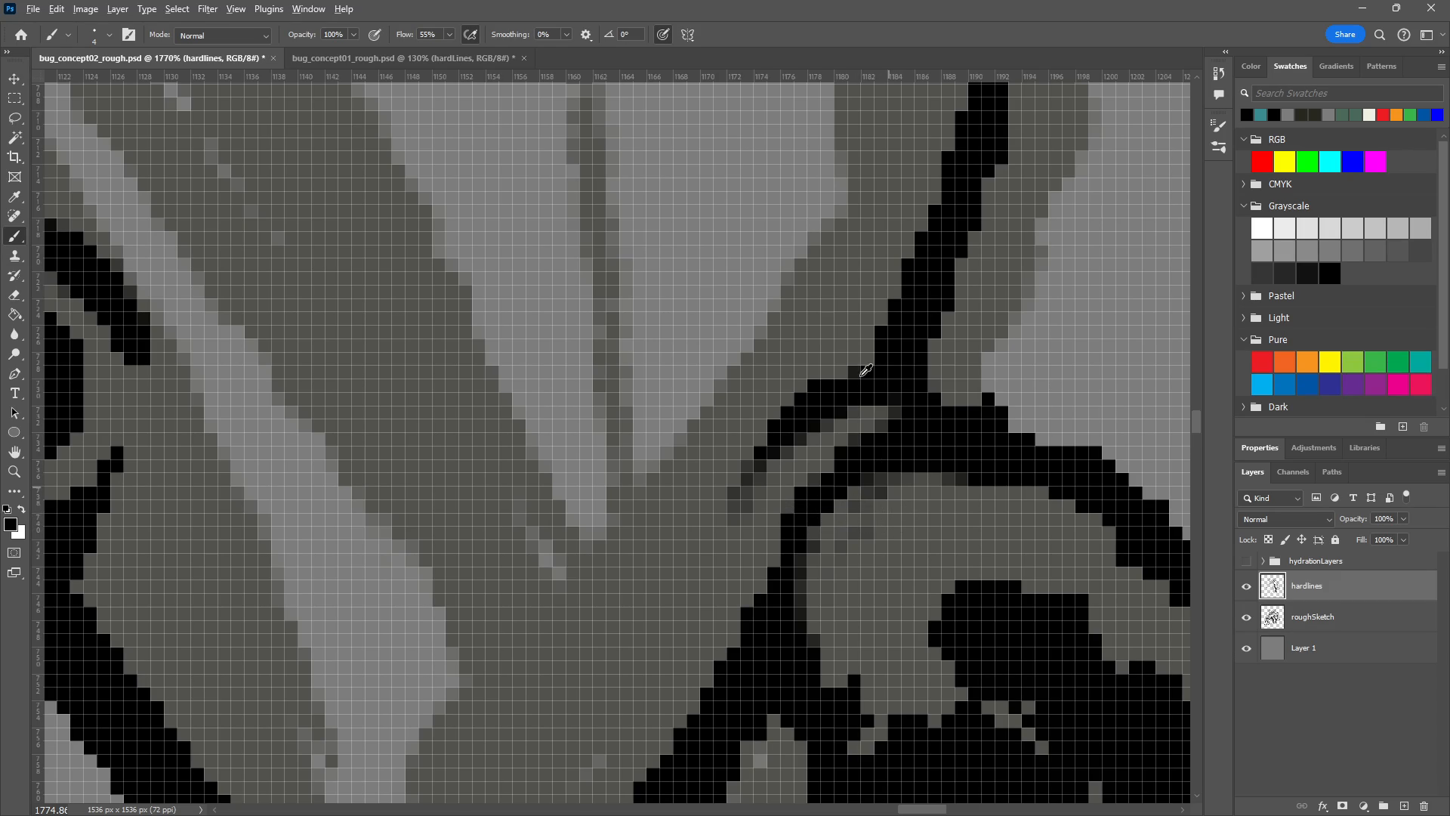
Examine the inked head and the whole creature to find rough sketch areas that still need hard lines.
{"action": "scroll", "coordinate": [896, 516], "scroll_direction": "down", "scroll_amount": 8}
{"action": "scroll", "coordinate": [869, 596], "scroll_direction": "down", "scroll_amount": 6}
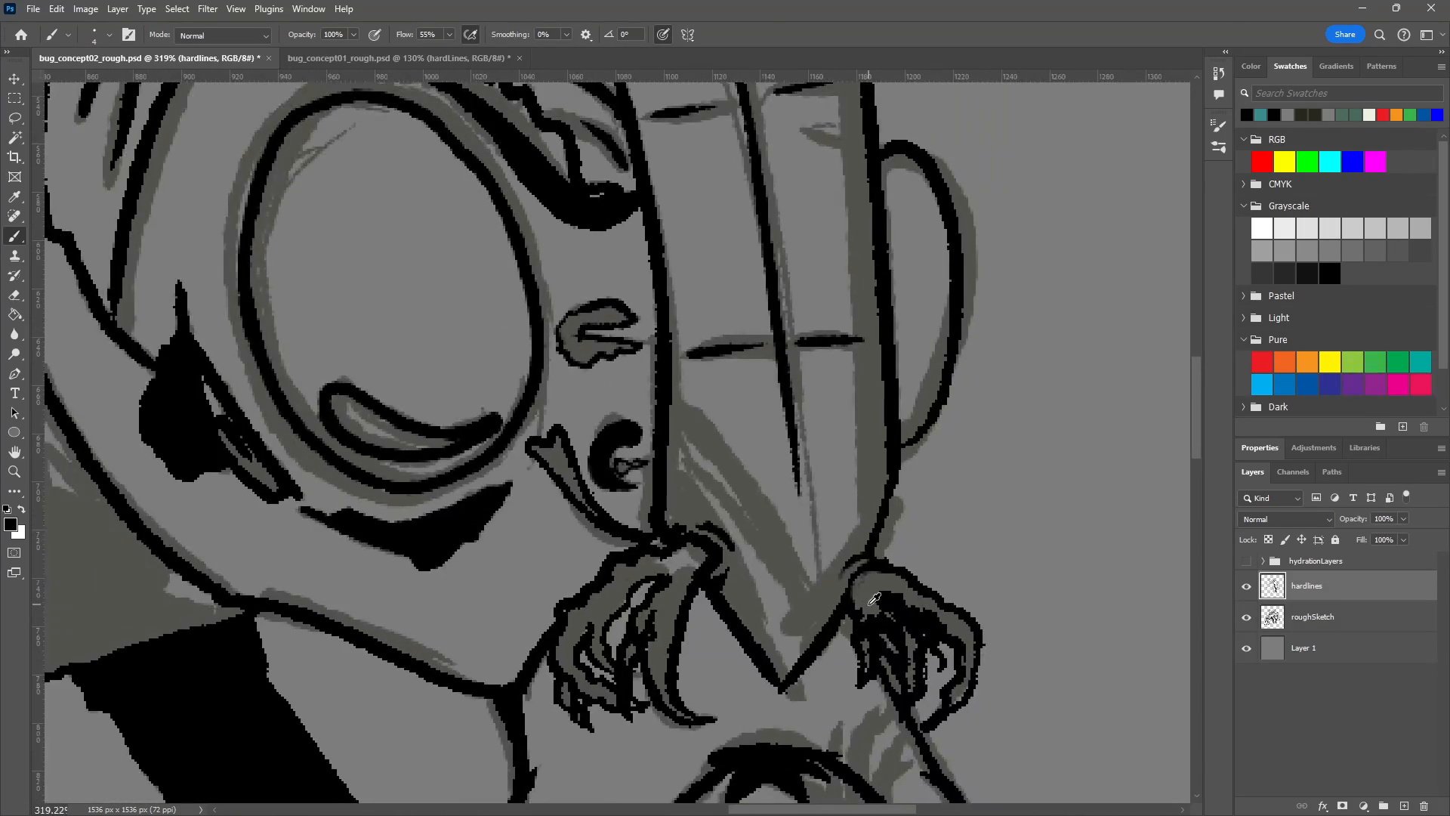
{"action": "left_click_drag", "start_coordinate": [880, 600], "coordinate": [854, 453]}
{"action": "scroll", "coordinate": [854, 453], "scroll_direction": "down", "scroll_amount": 3}
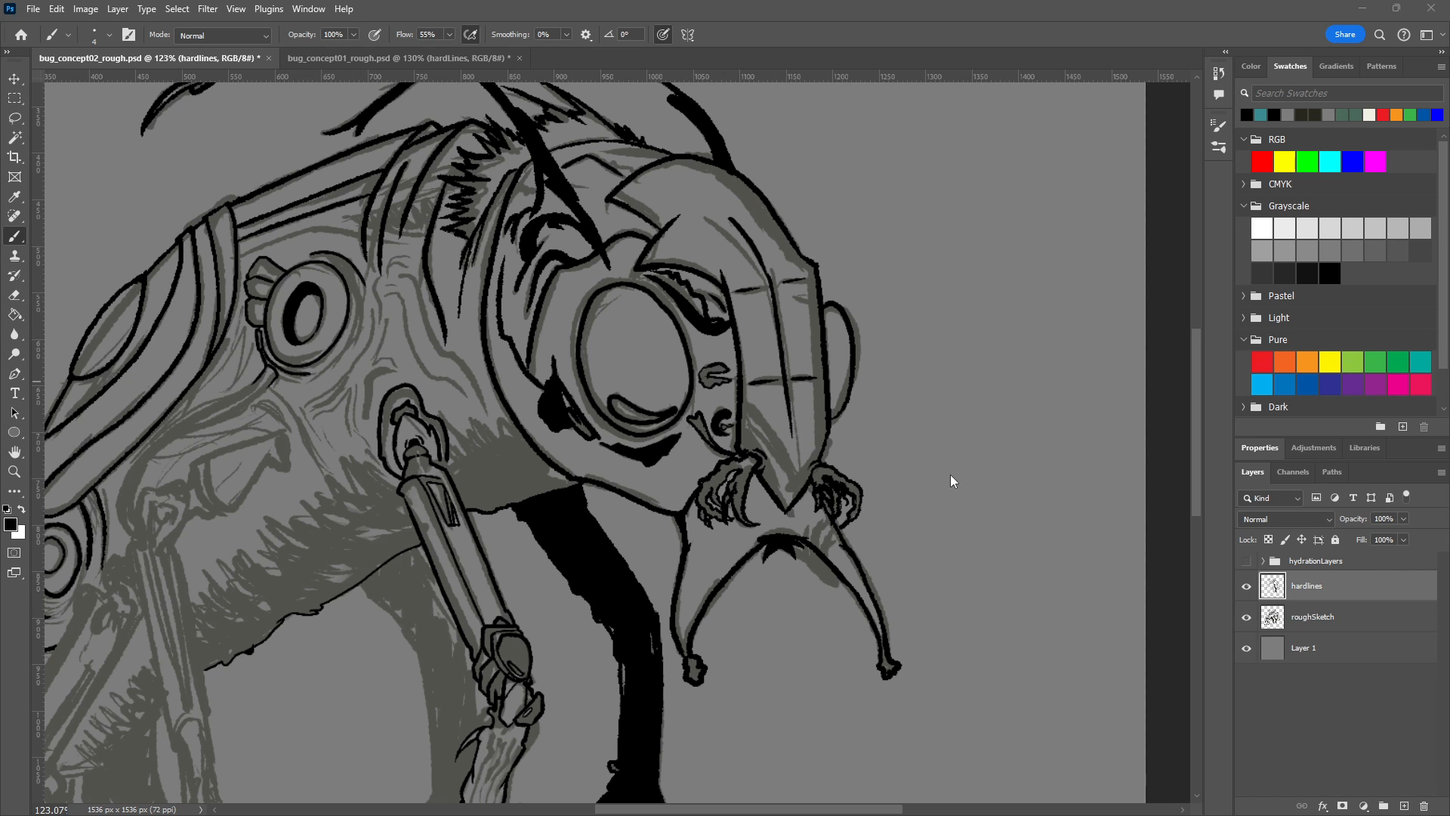
{"action": "scroll", "coordinate": [944, 465], "scroll_direction": "down", "scroll_amount": 3}
{"action": "scroll", "coordinate": [614, 513], "scroll_direction": "up", "scroll_amount": 4}
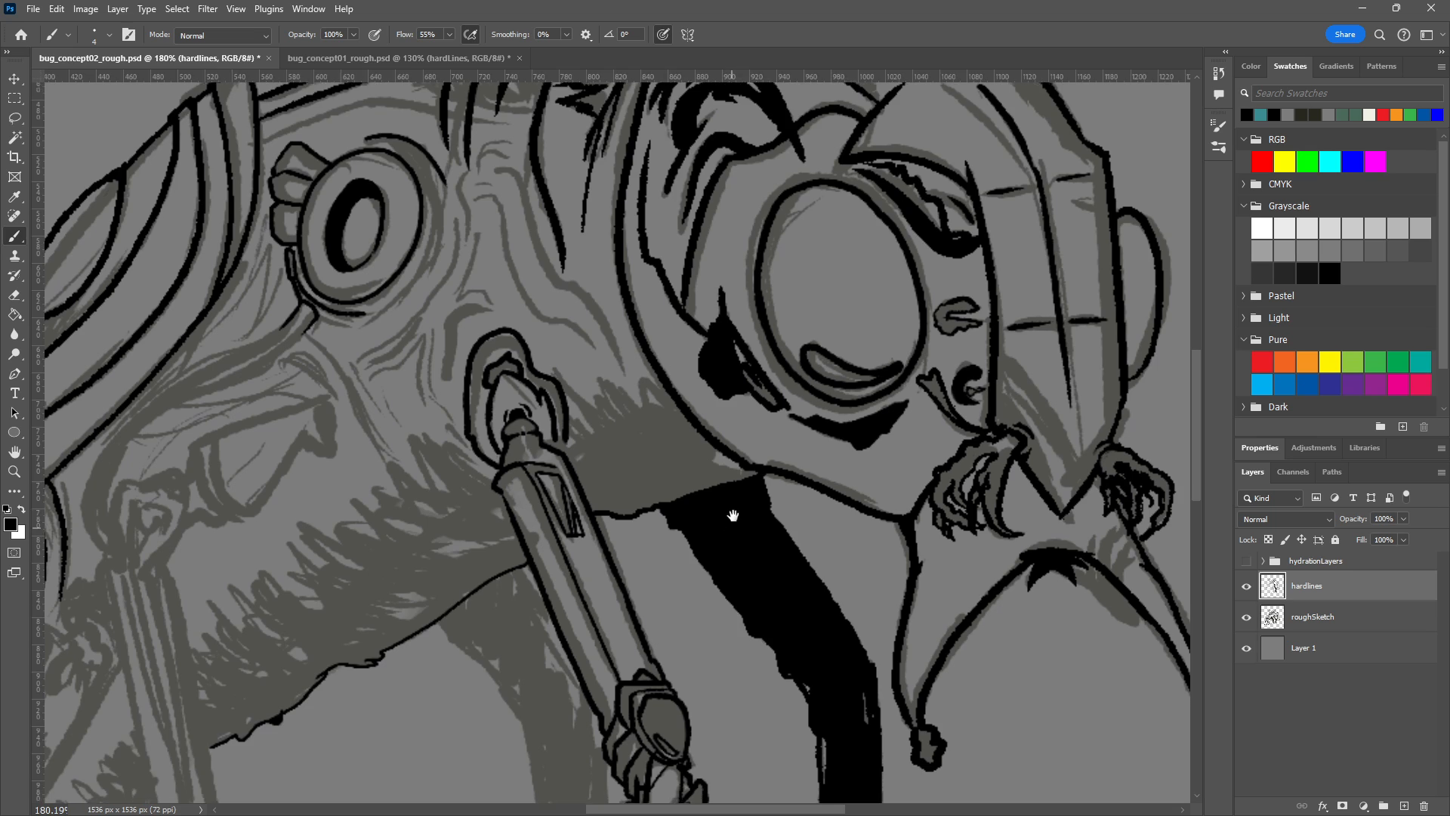
{"action": "left_click_drag", "start_coordinate": [731, 521], "coordinate": [939, 314]}
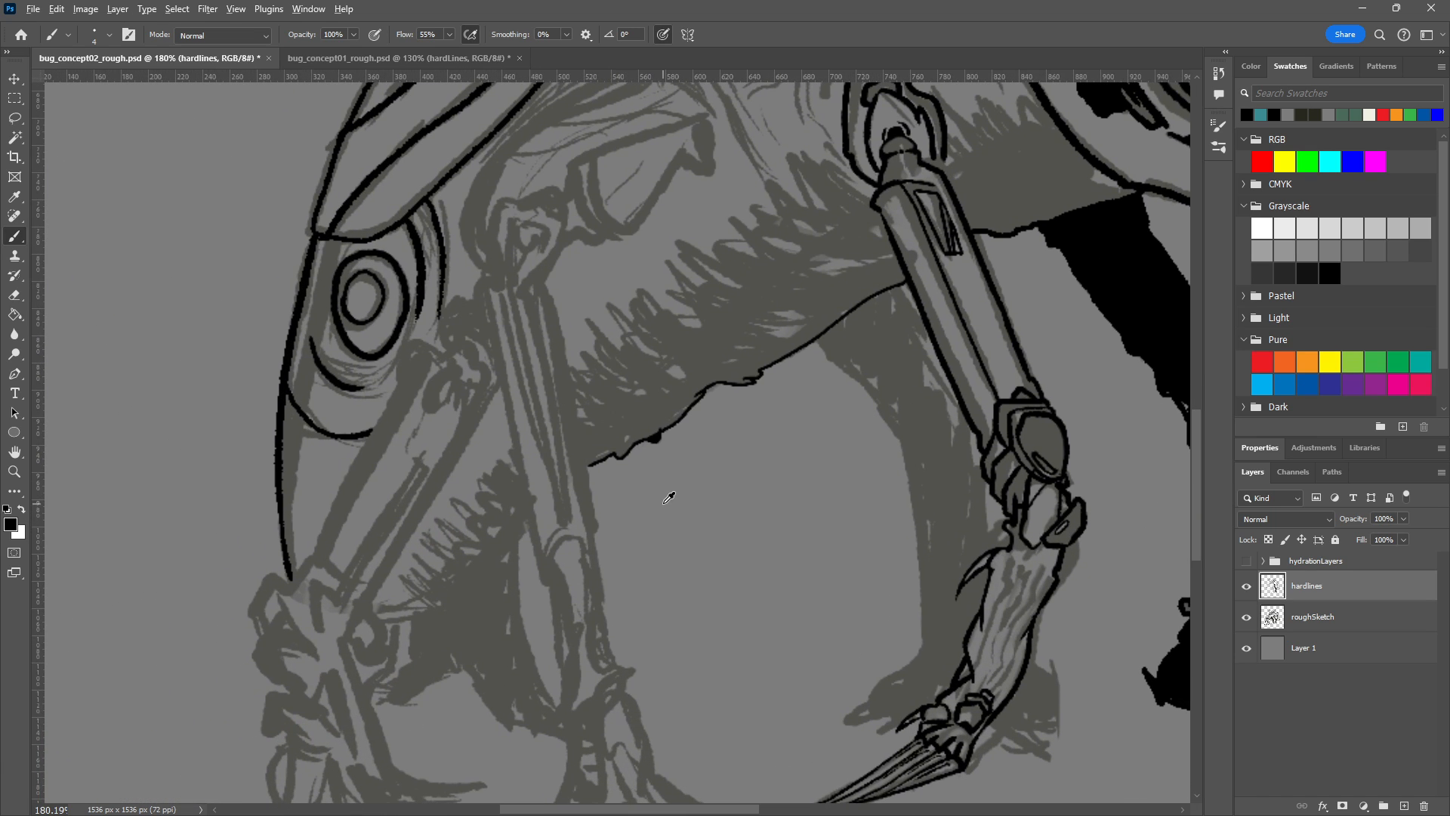
{"action": "left_click_drag", "start_coordinate": [683, 483], "coordinate": [816, 598]}
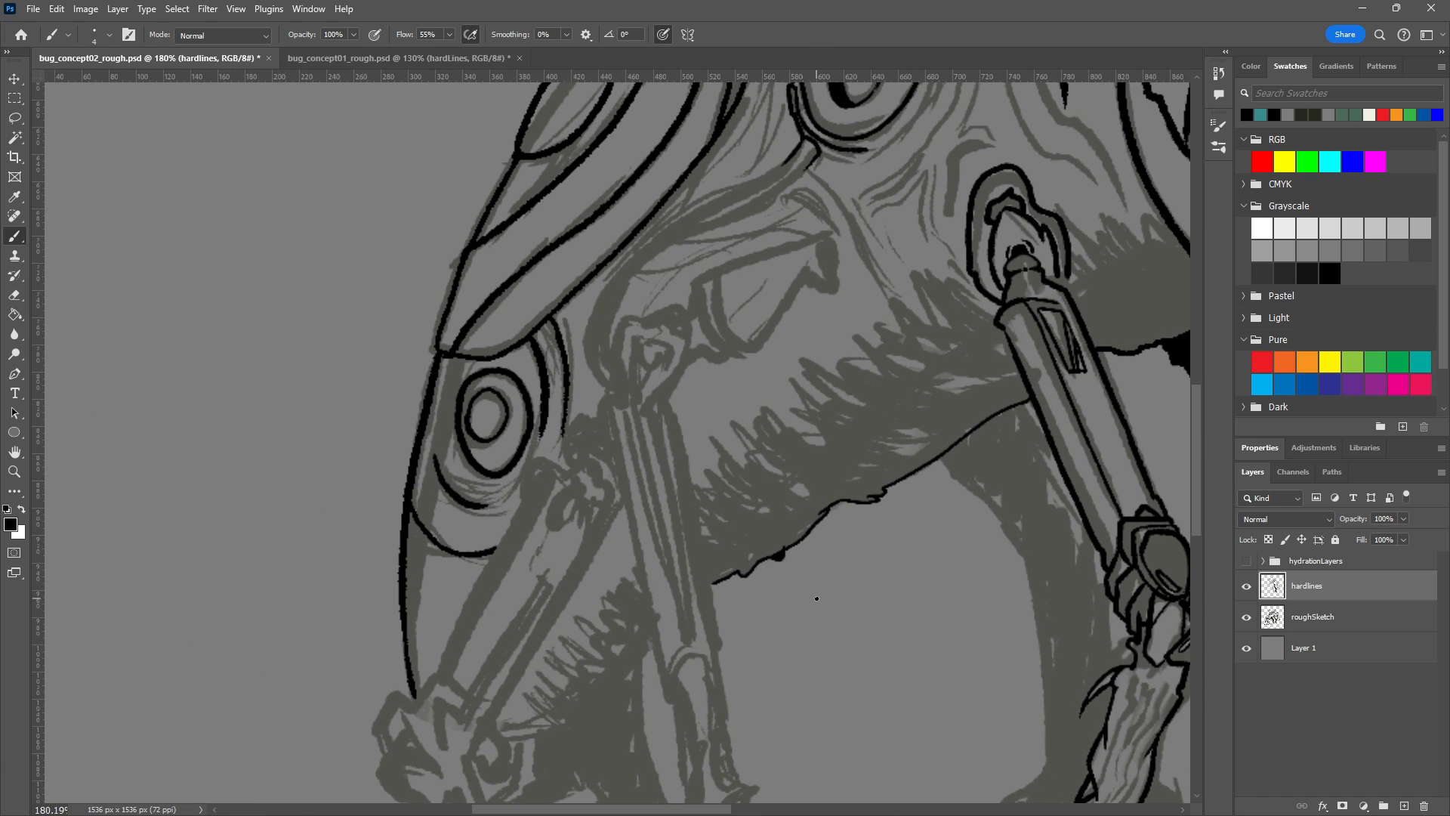
{"action": "scroll", "coordinate": [790, 361], "scroll_direction": "up", "scroll_amount": 2}
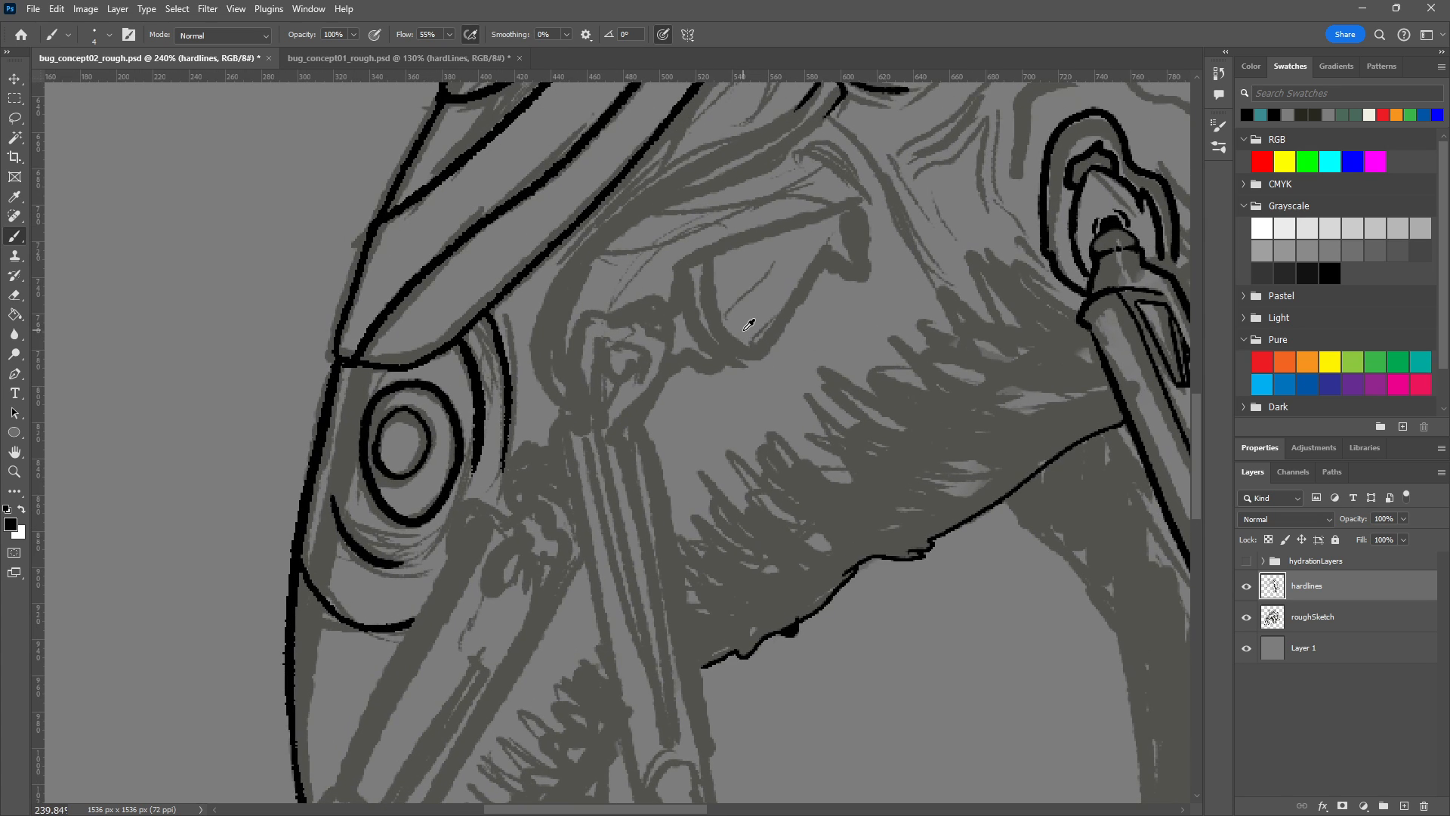
{"action": "left_click_drag", "start_coordinate": [923, 333], "coordinate": [751, 415]}
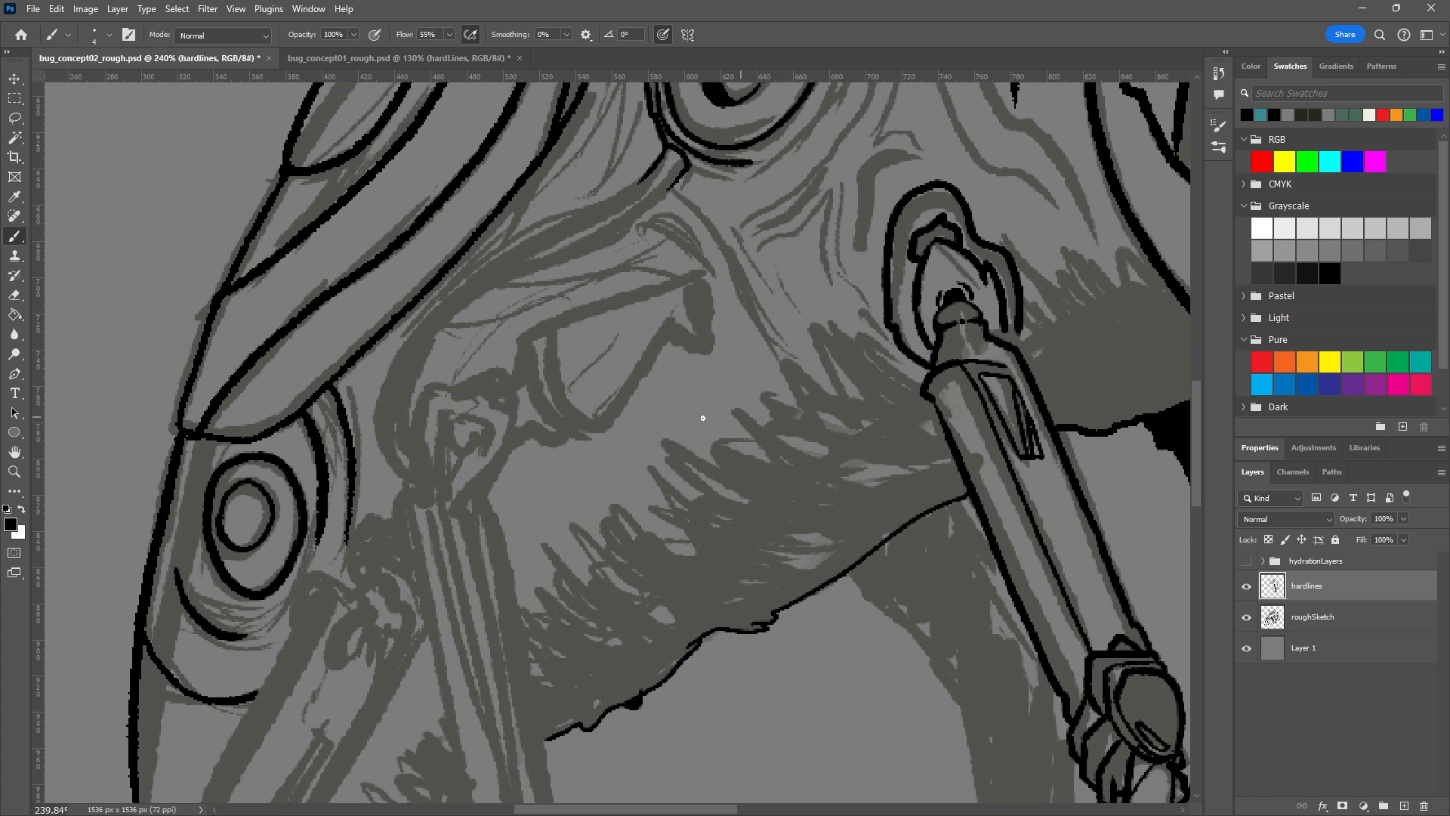
{"action": "scroll", "coordinate": [509, 366], "scroll_direction": "up", "scroll_amount": 3}
{"action": "scroll", "coordinate": [607, 416], "scroll_direction": "down", "scroll_amount": 2}
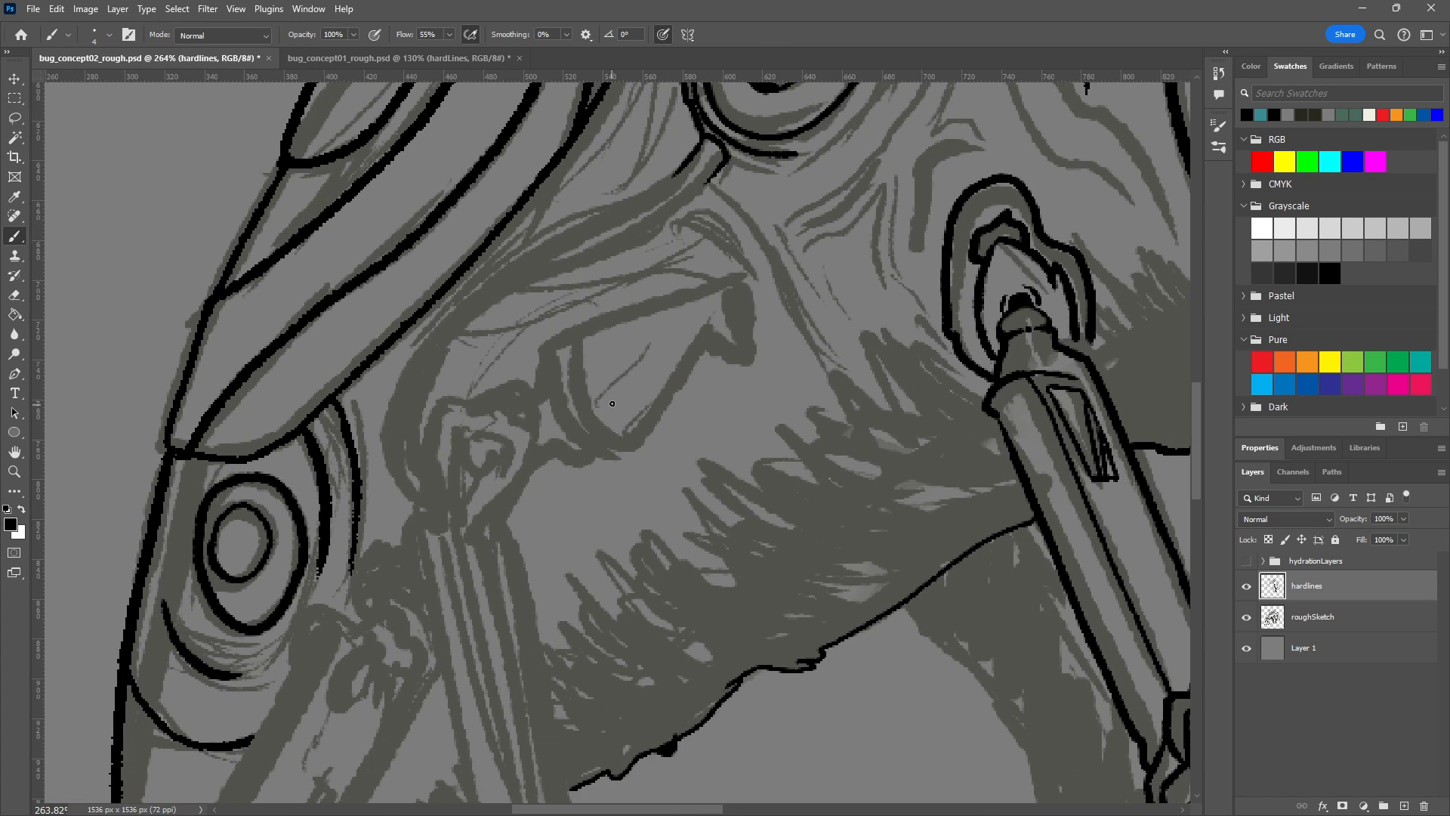
{"action": "scroll", "coordinate": [714, 468], "scroll_direction": "down", "scroll_amount": 3}
{"action": "scroll", "coordinate": [734, 453], "scroll_direction": "down", "scroll_amount": 4}
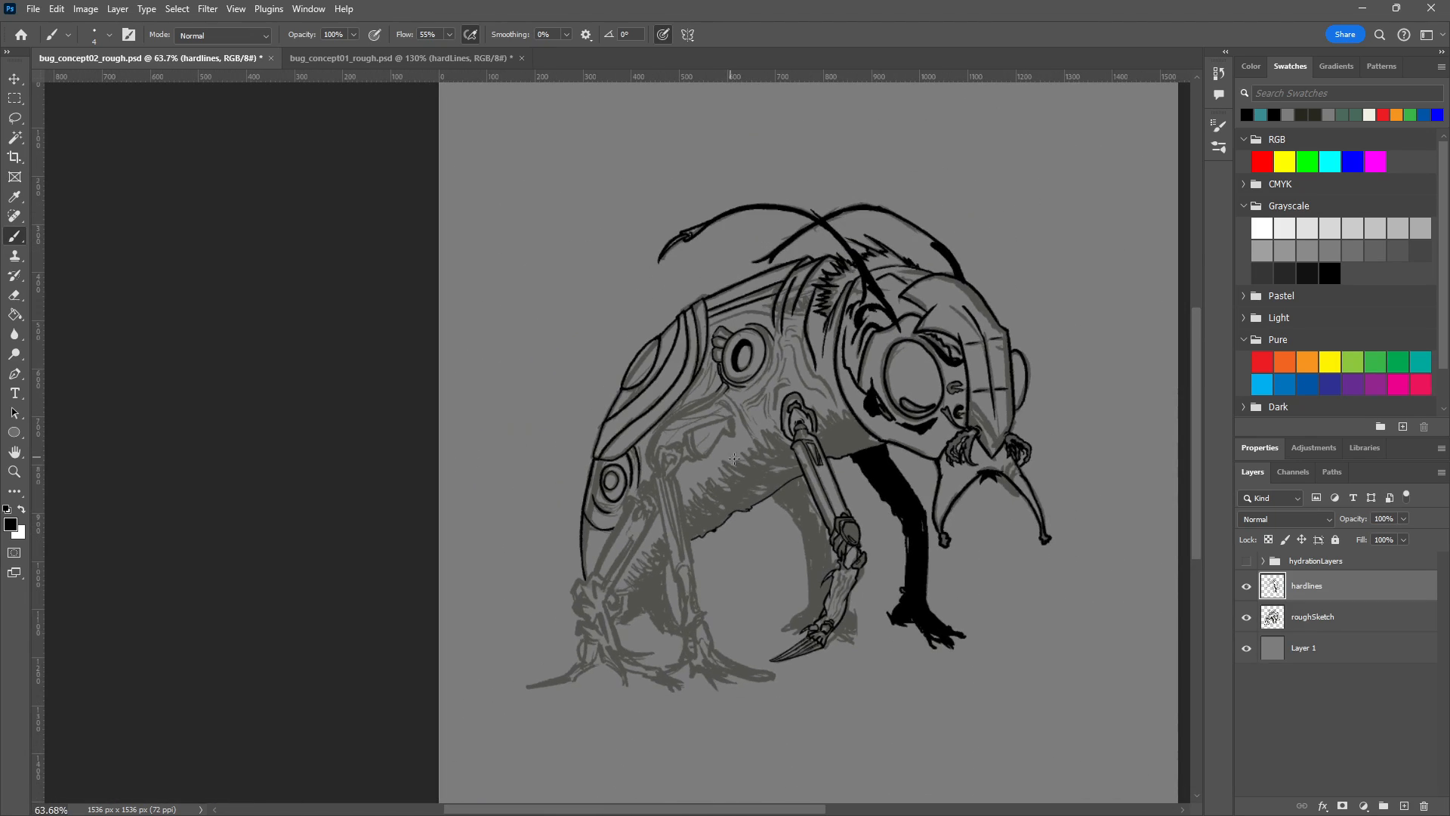
Ink the inner curve and outer rim of the body socket on the sketched leg behind the front leg.
{"action": "scroll", "coordinate": [658, 447], "scroll_direction": "up", "scroll_amount": 7}
{"action": "scroll", "coordinate": [951, 419], "scroll_direction": "up", "scroll_amount": 1}
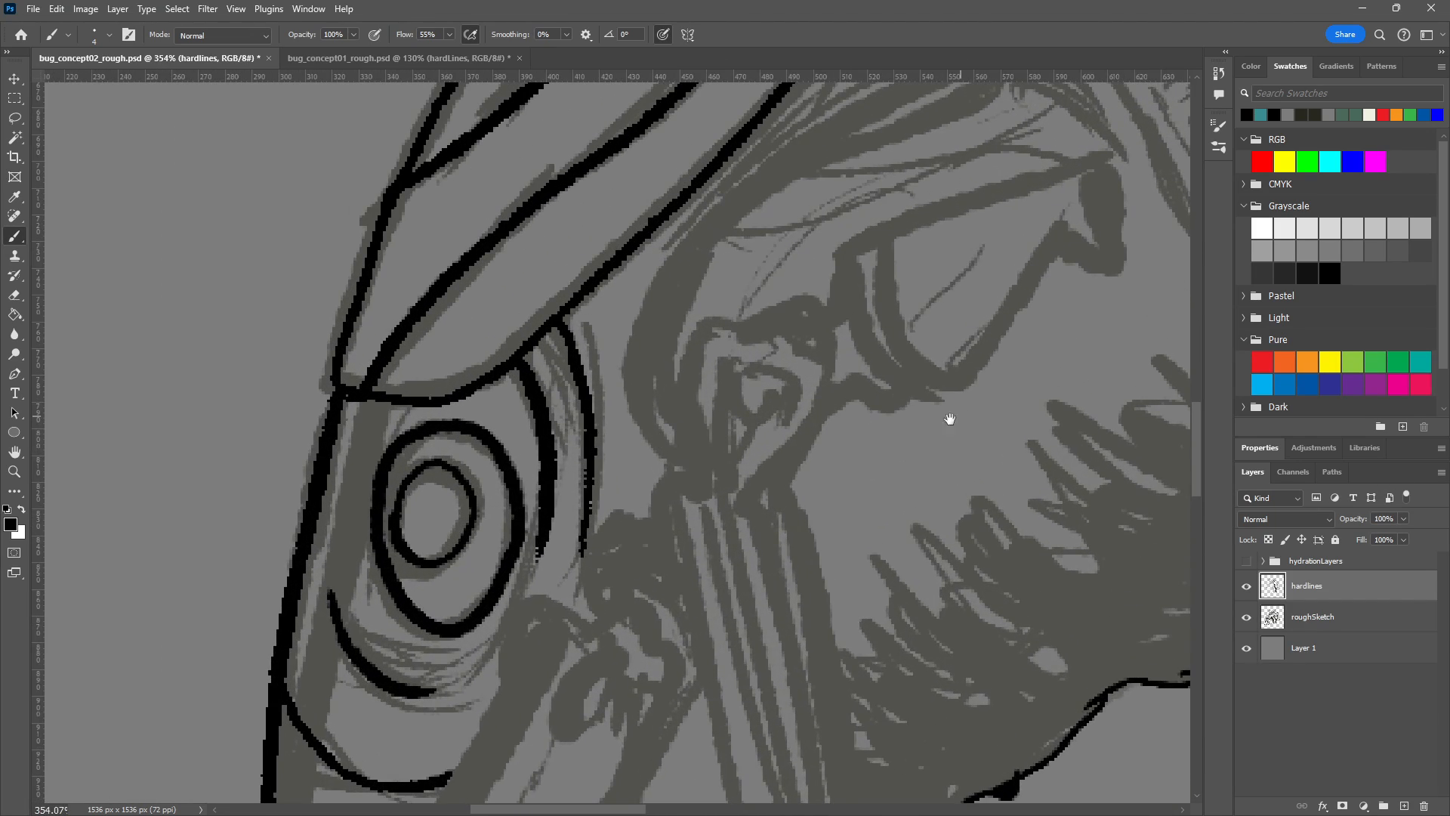
{"action": "left_click_drag", "start_coordinate": [958, 415], "coordinate": [599, 508]}
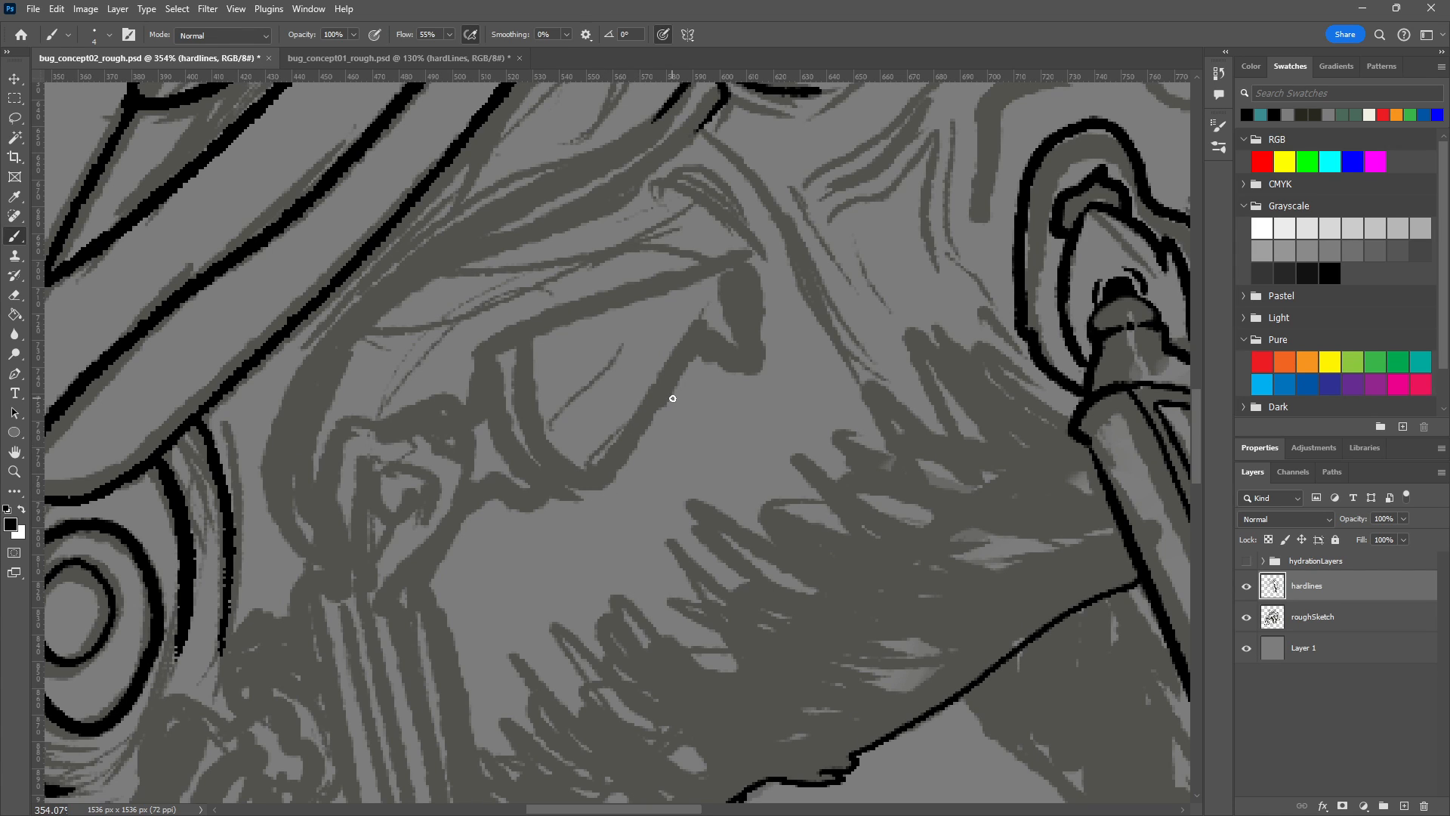
{"action": "mouse_move", "coordinate": [740, 245]}
{"action": "left_mouse_down"}
{"action": "mouse_move", "coordinate": [763, 268]}
{"action": "mouse_move", "coordinate": [778, 348]}
{"action": "mouse_move", "coordinate": [757, 374]}
{"action": "left_mouse_up"}
{"action": "left_click_drag", "start_coordinate": [731, 247], "coordinate": [748, 226]}
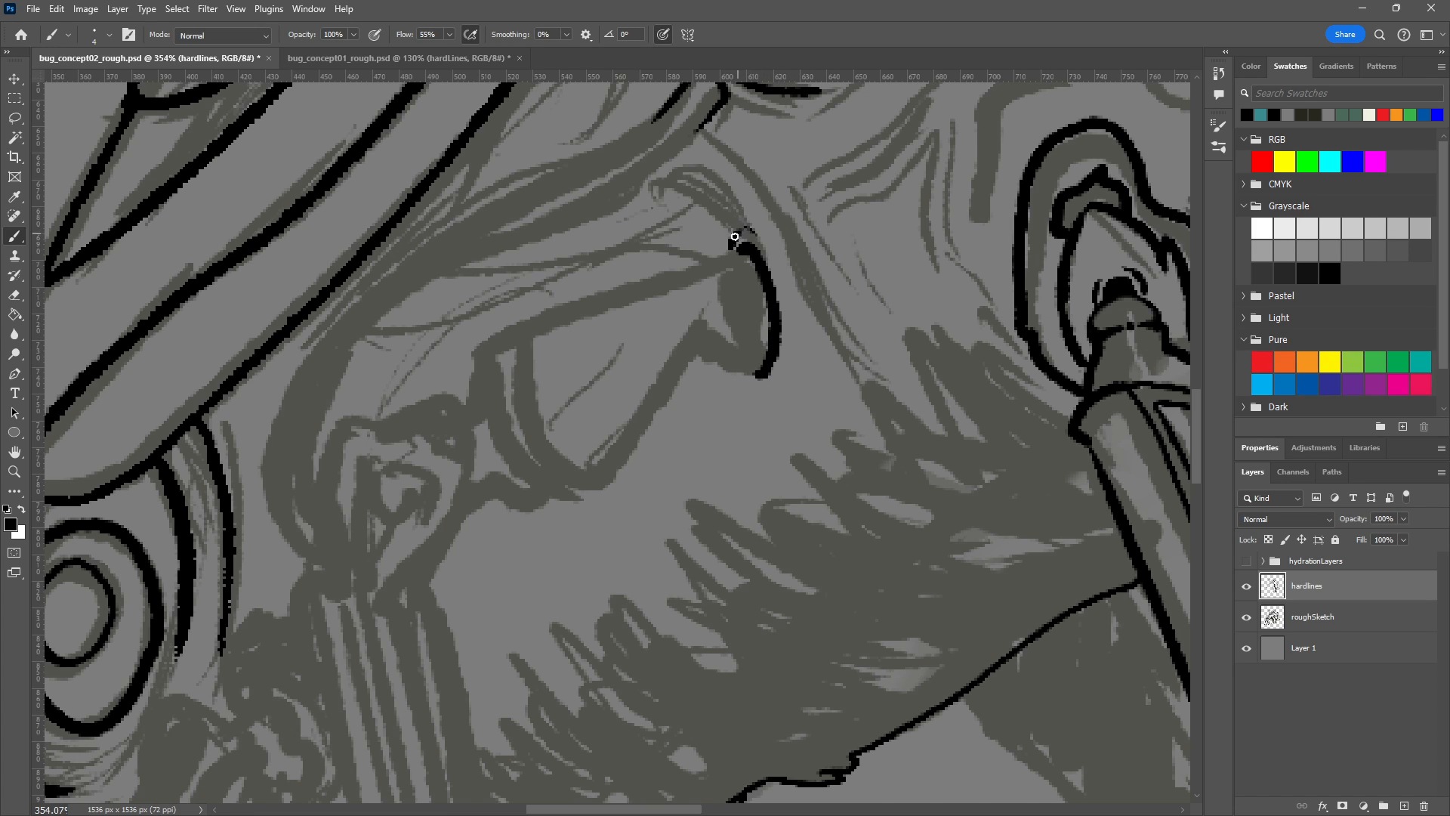
{"action": "mouse_move", "coordinate": [731, 238]}
{"action": "left_mouse_down"}
{"action": "mouse_move", "coordinate": [809, 285]}
{"action": "mouse_move", "coordinate": [815, 324]}
{"action": "mouse_move", "coordinate": [804, 374]}
{"action": "mouse_move", "coordinate": [778, 405]}
{"action": "mouse_move", "coordinate": [742, 387]}
{"action": "left_mouse_up"}
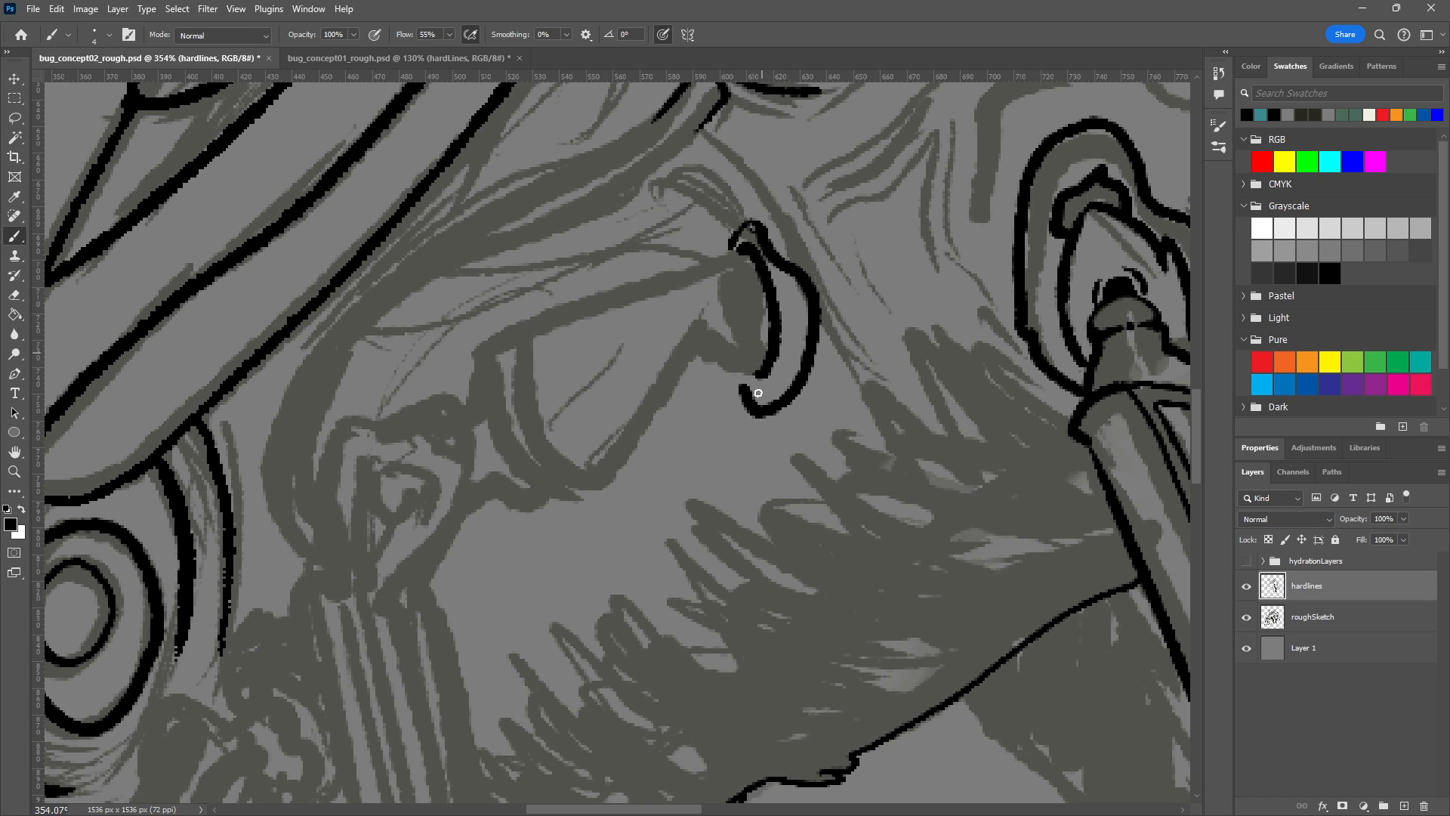
Ink the socket's lower inner edge and the start of the upper leg segment's top edge.
{"action": "left_click_drag", "start_coordinate": [936, 402], "coordinate": [796, 493]}
{"action": "key", "text": "ctrl+z"}
{"action": "mouse_move", "coordinate": [596, 324]}
{"action": "left_mouse_down"}
{"action": "mouse_move", "coordinate": [645, 350]}
{"action": "mouse_move", "coordinate": [664, 404]}
{"action": "mouse_move", "coordinate": [651, 486]}
{"action": "mouse_move", "coordinate": [617, 504]}
{"action": "mouse_move", "coordinate": [601, 463]}
{"action": "mouse_move", "coordinate": [573, 452]}
{"action": "mouse_move", "coordinate": [624, 465]}
{"action": "mouse_move", "coordinate": [614, 400]}
{"action": "left_mouse_up"}
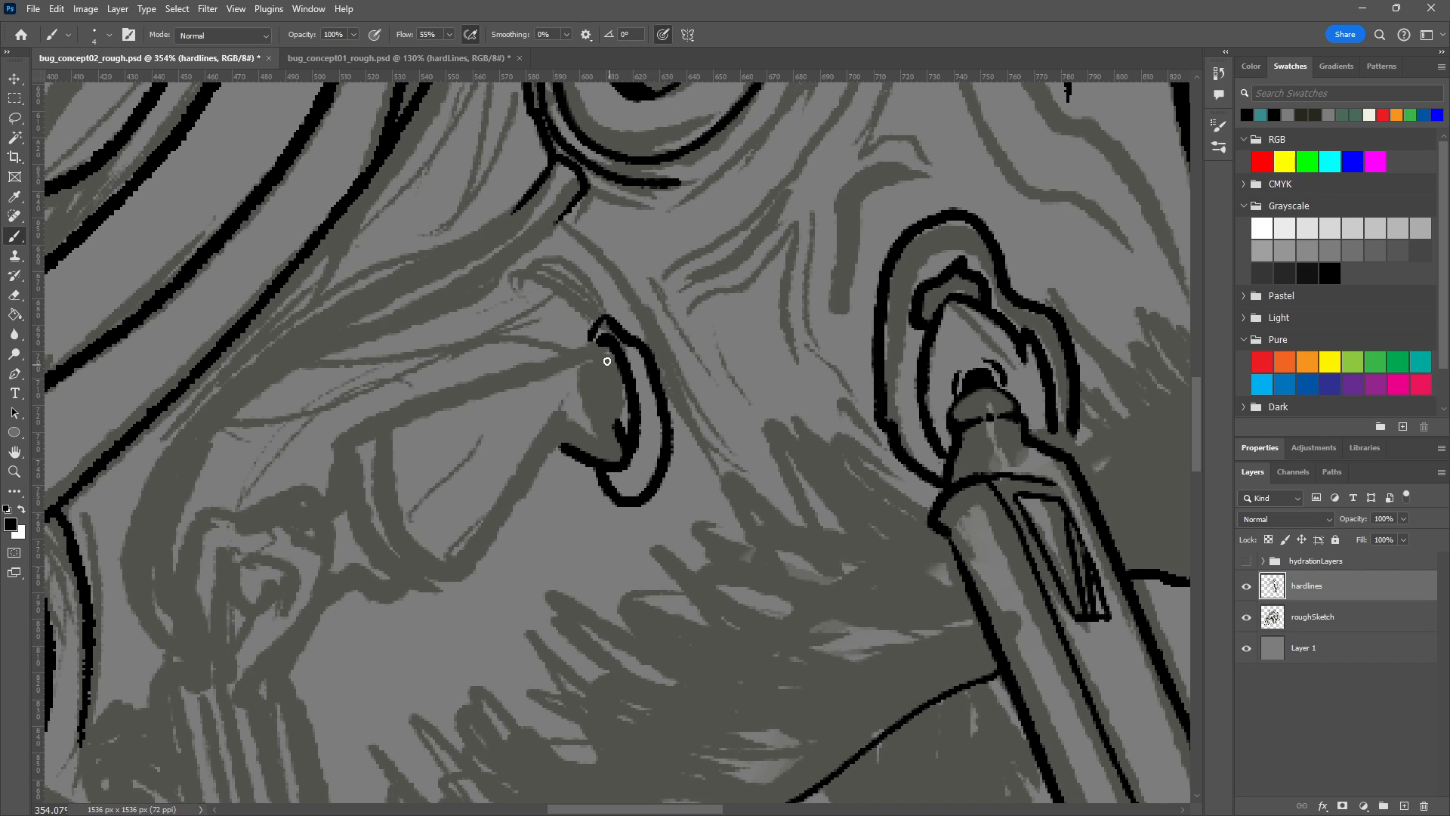
{"action": "left_click_drag", "start_coordinate": [604, 345], "coordinate": [521, 376]}
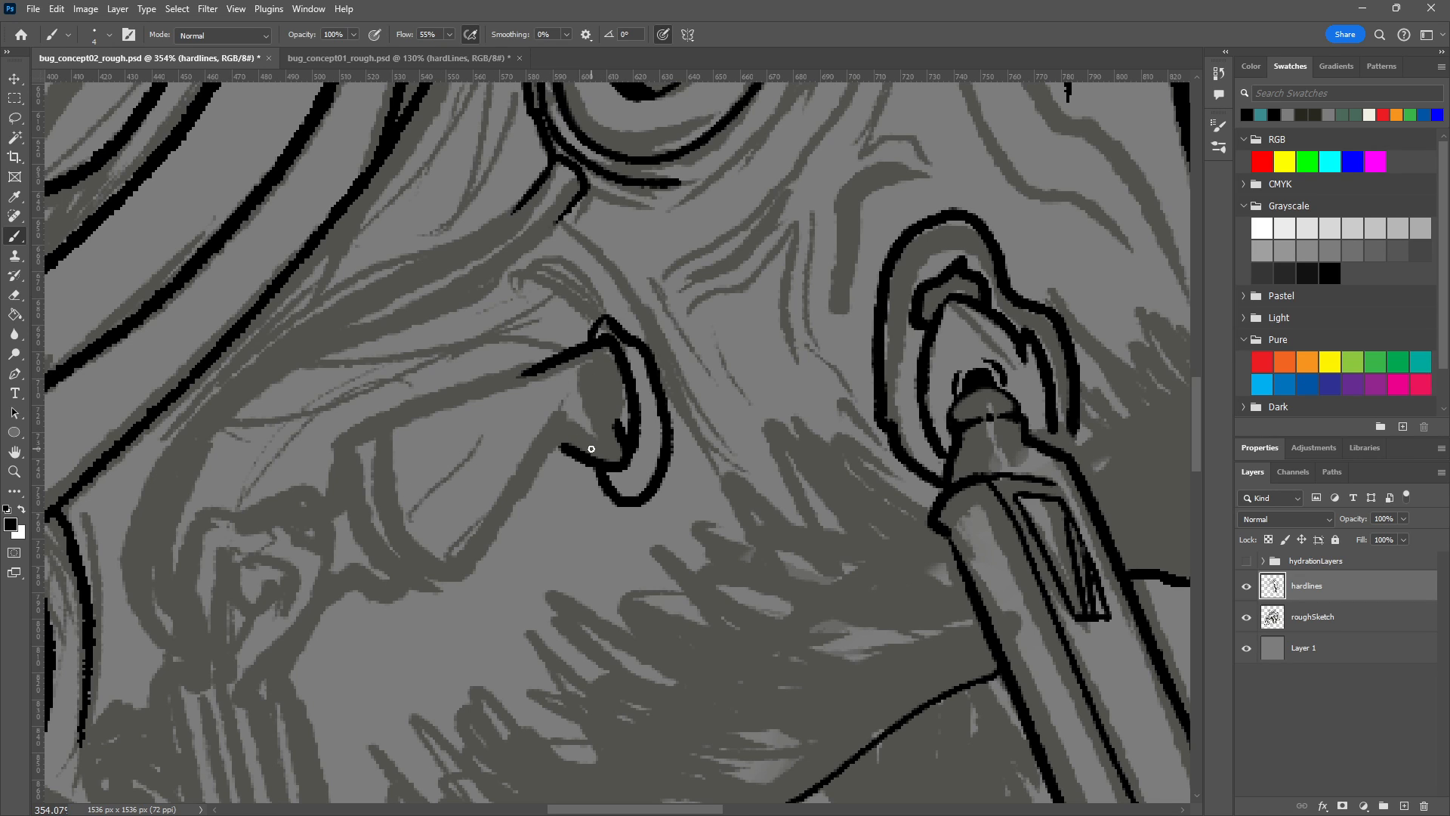
Erase and redraw the socket's lower corner, and ink the underside of the upper leg segment.
{"action": "key", "text": "e"}
{"action": "mouse_move", "coordinate": [563, 442]}
{"action": "left_mouse_down"}
{"action": "mouse_move", "coordinate": [567, 404]}
{"action": "mouse_move", "coordinate": [589, 480]}
{"action": "left_mouse_up"}
{"action": "key", "text": "bracketright"}
{"action": "key", "text": "bracketright"}
{"action": "key", "text": "bracketright"}
{"action": "key", "text": "b"}
{"action": "left_click_drag", "start_coordinate": [589, 449], "coordinate": [559, 443]}
{"action": "left_click_drag", "start_coordinate": [467, 577], "coordinate": [575, 401]}
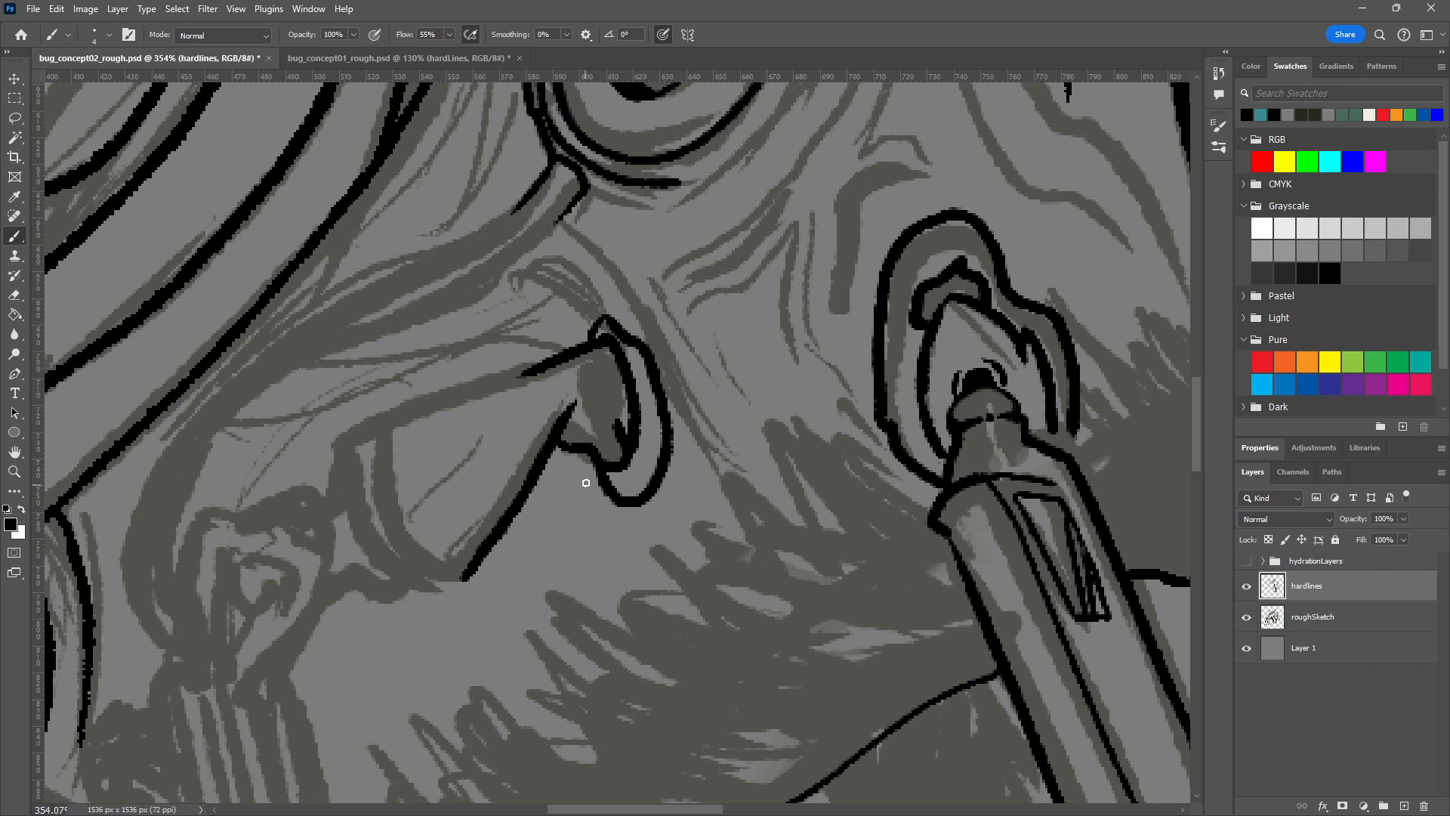
Redraw the underside of the upper leg segment, and ink the socket's inner line and the segment's full top edge.
{"action": "key", "text": "ctrl+z"}
{"action": "left_click_drag", "start_coordinate": [462, 579], "coordinate": [563, 435]}
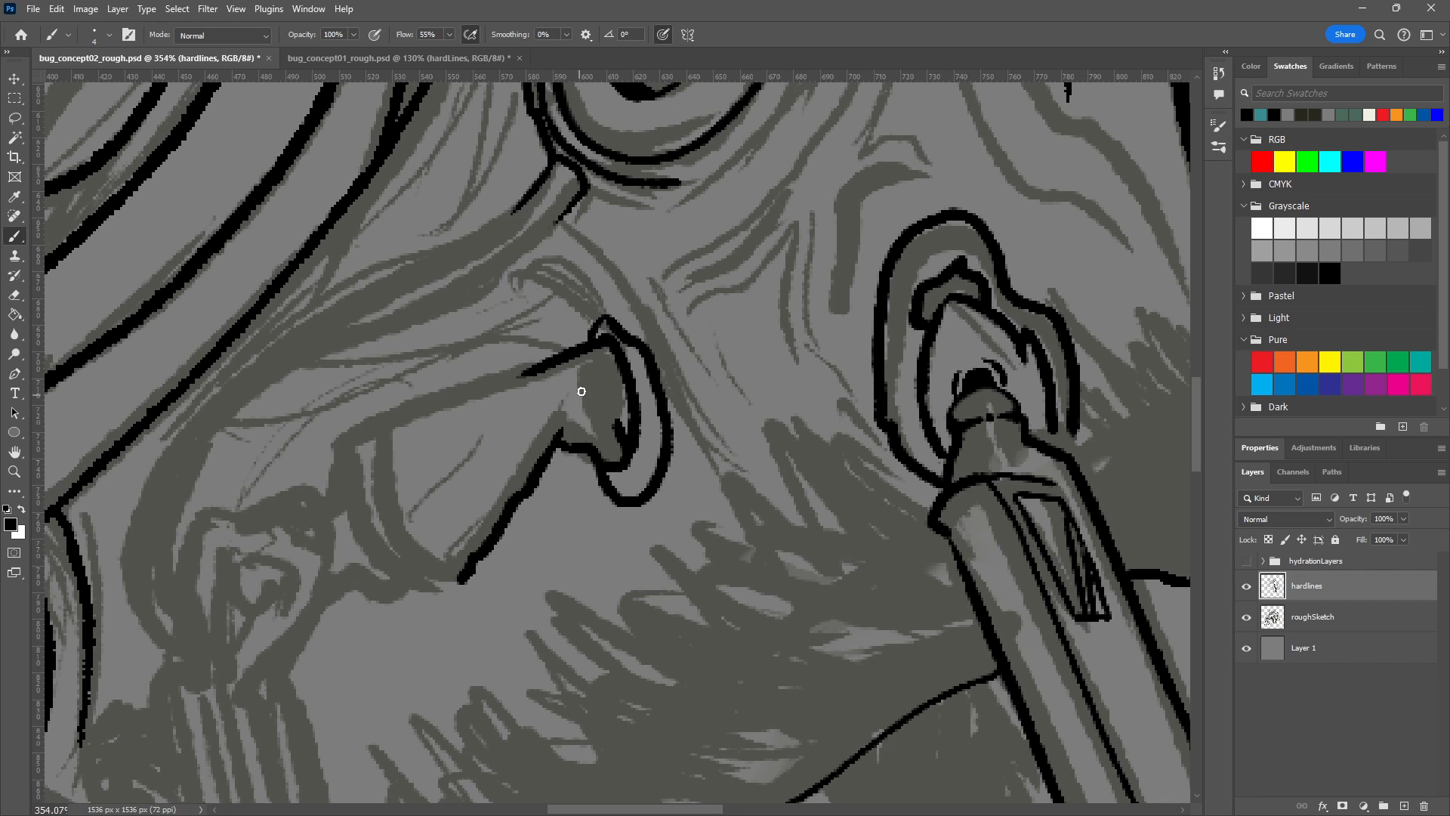
{"action": "mouse_move", "coordinate": [617, 423]}
{"action": "left_mouse_down"}
{"action": "mouse_move", "coordinate": [595, 345]}
{"action": "mouse_move", "coordinate": [599, 361]}
{"action": "mouse_move", "coordinate": [491, 377]}
{"action": "mouse_move", "coordinate": [336, 444]}
{"action": "left_mouse_up"}
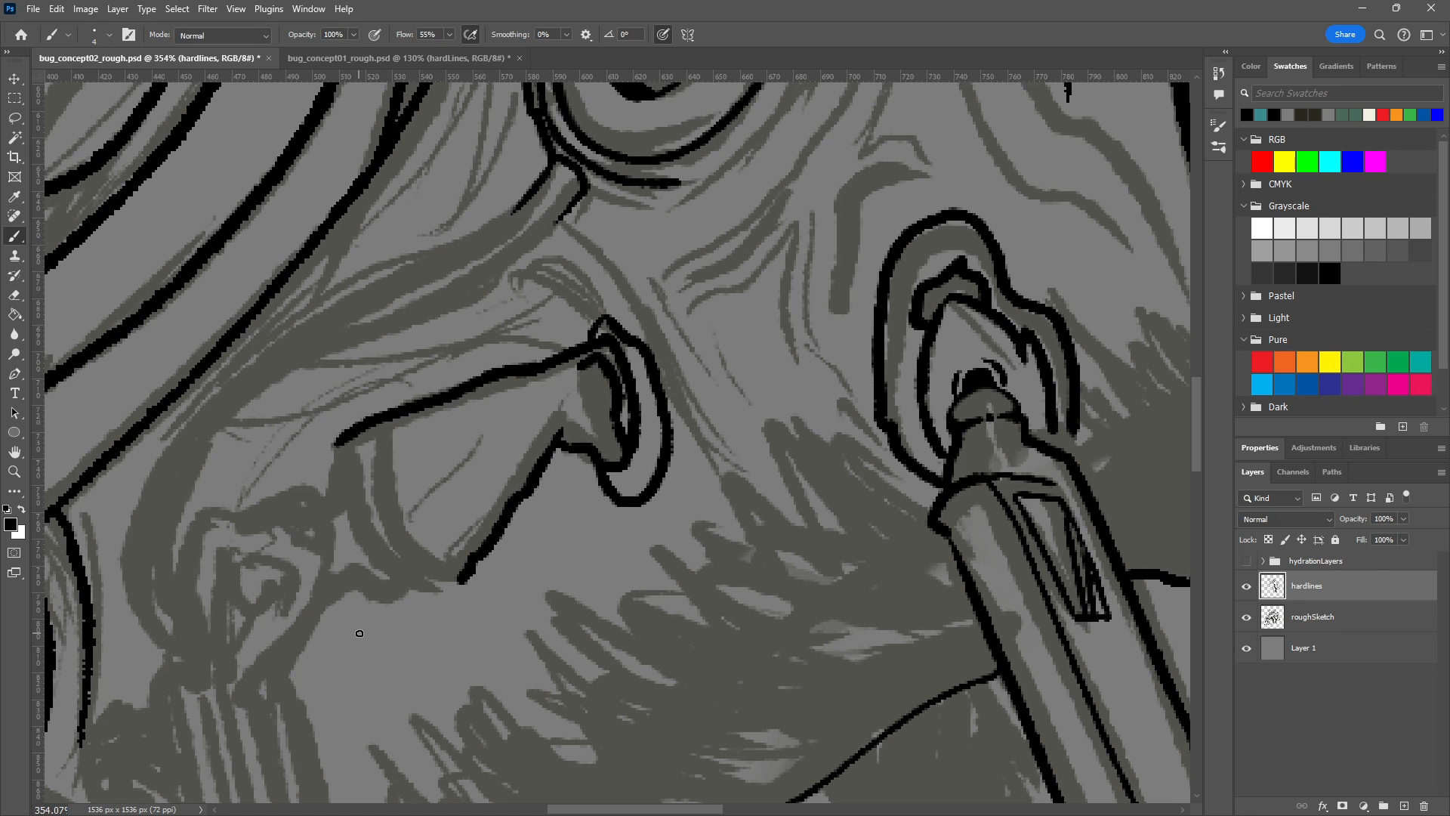
Ink the curved lower end of the upper leg segment and a parallel band line just inside it.
{"action": "left_click_drag", "start_coordinate": [615, 602], "coordinate": [707, 556]}
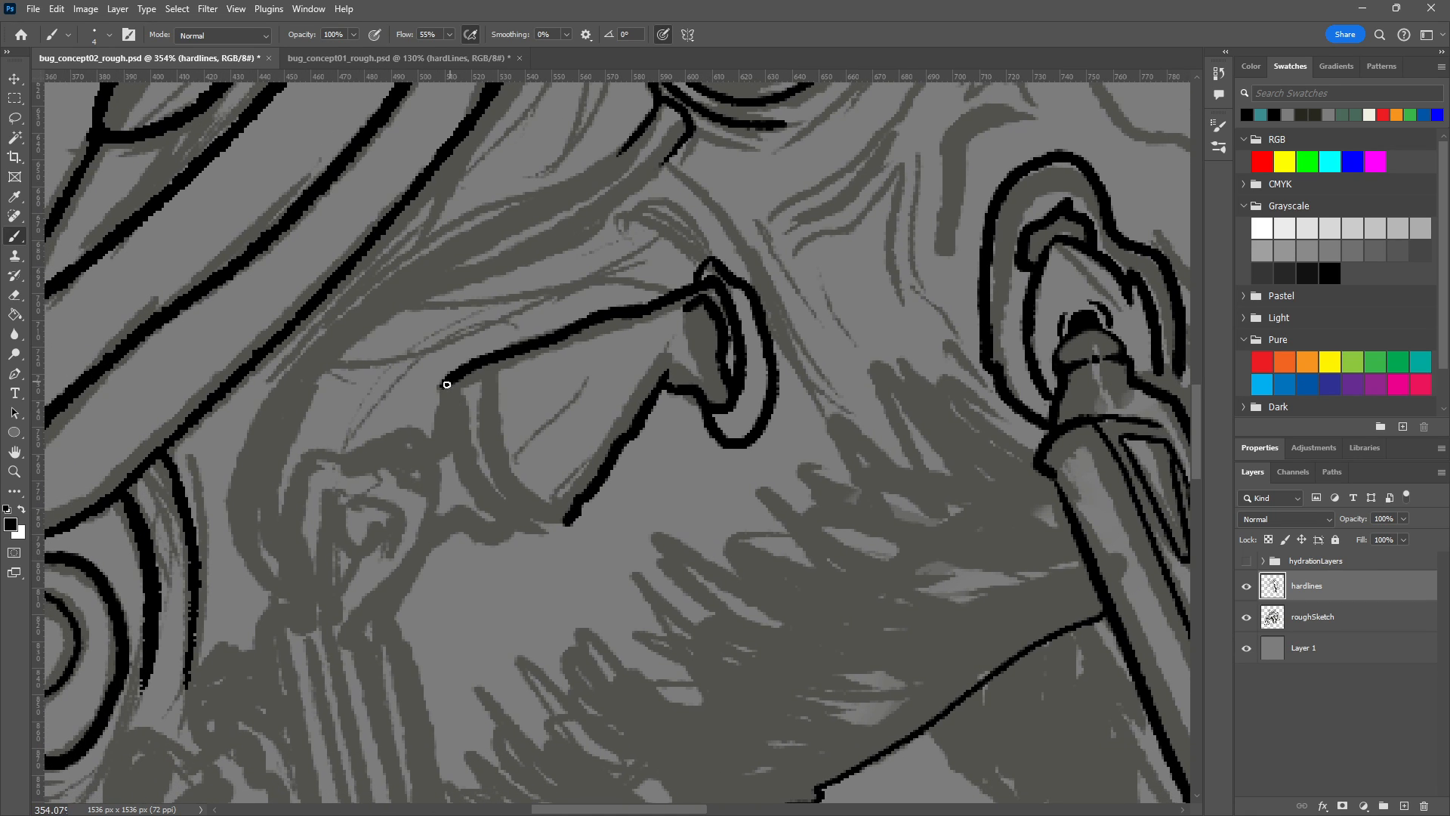
{"action": "left_click_drag", "start_coordinate": [446, 386], "coordinate": [472, 497]}
{"action": "key", "text": "ctrl+z"}
{"action": "mouse_move", "coordinate": [444, 383]}
{"action": "left_mouse_down"}
{"action": "mouse_move", "coordinate": [491, 511]}
{"action": "mouse_move", "coordinate": [532, 507]}
{"action": "mouse_move", "coordinate": [478, 443]}
{"action": "left_mouse_up"}
{"action": "key", "text": "ctrl+z"}
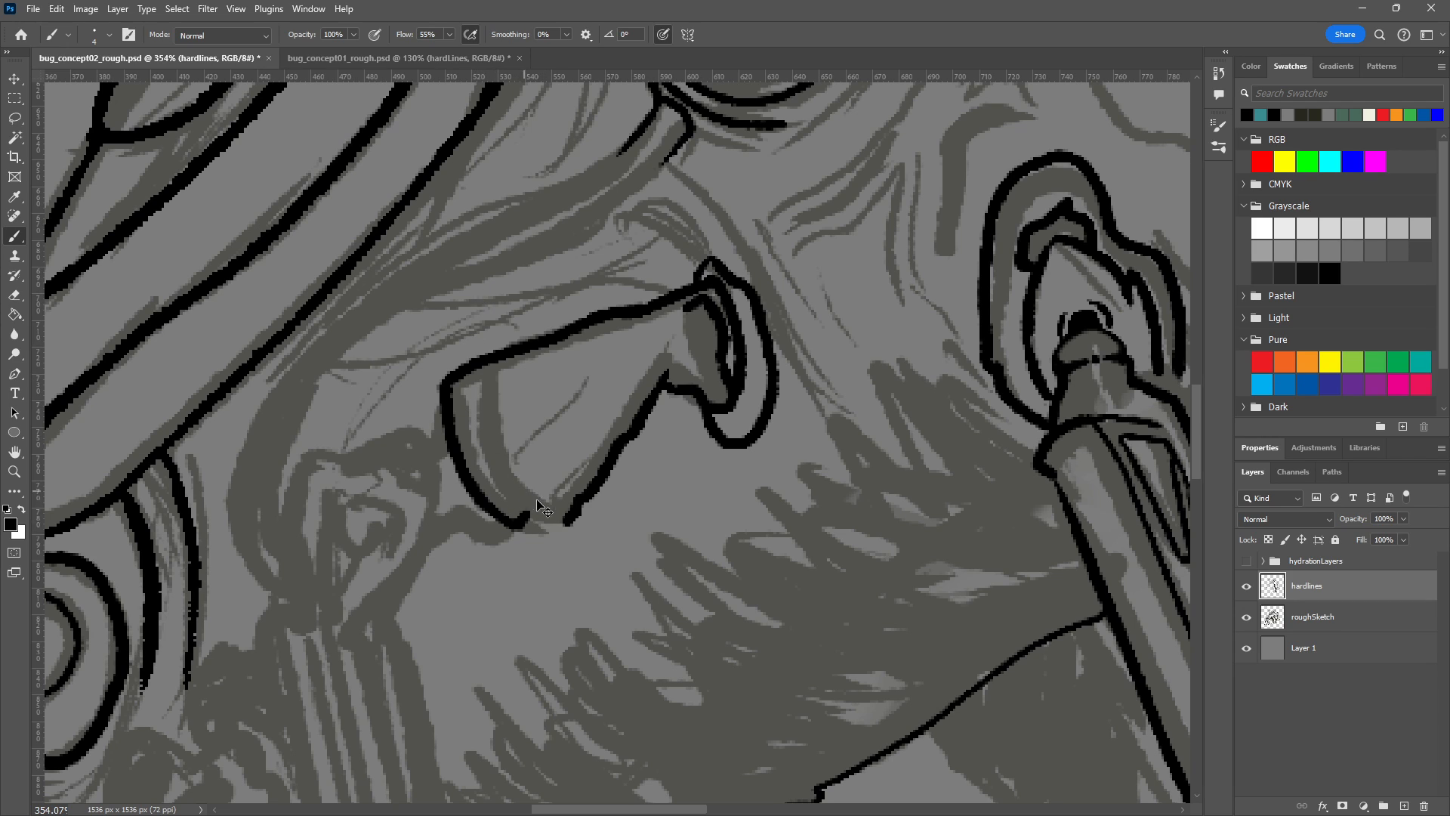
{"action": "mouse_move", "coordinate": [568, 524]}
{"action": "left_mouse_down"}
{"action": "mouse_move", "coordinate": [539, 512]}
{"action": "mouse_move", "coordinate": [474, 370]}
{"action": "left_mouse_up"}
{"action": "key", "text": "ctrl+z"}
{"action": "mouse_move", "coordinate": [567, 522]}
{"action": "left_mouse_down"}
{"action": "mouse_move", "coordinate": [509, 495]}
{"action": "mouse_move", "coordinate": [484, 402]}
{"action": "left_mouse_up"}
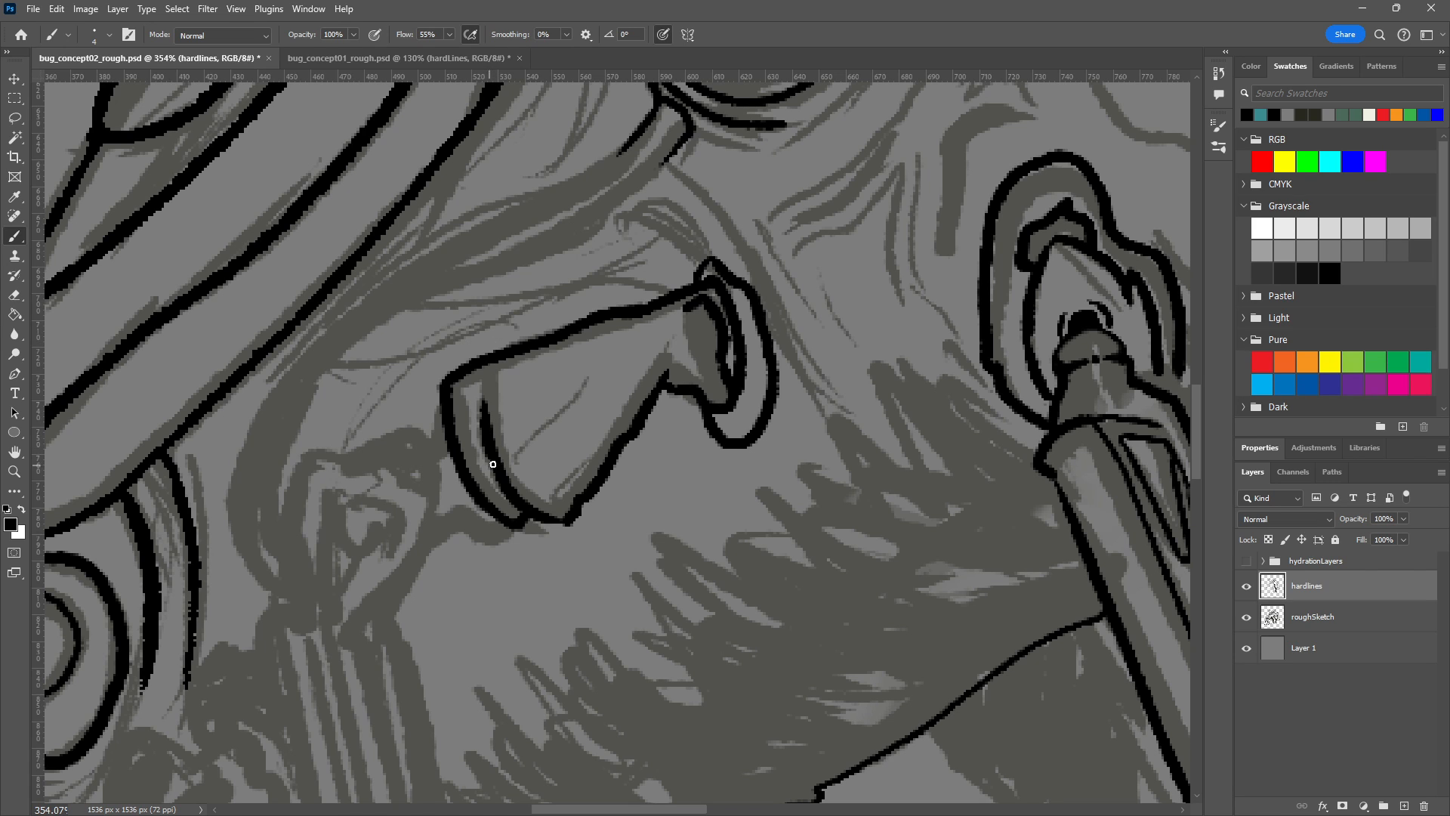
Ink an outer rim around the segment's curved end and a short connecting line toward the knee joint.
{"action": "left_click_drag", "start_coordinate": [700, 512], "coordinate": [985, 482]}
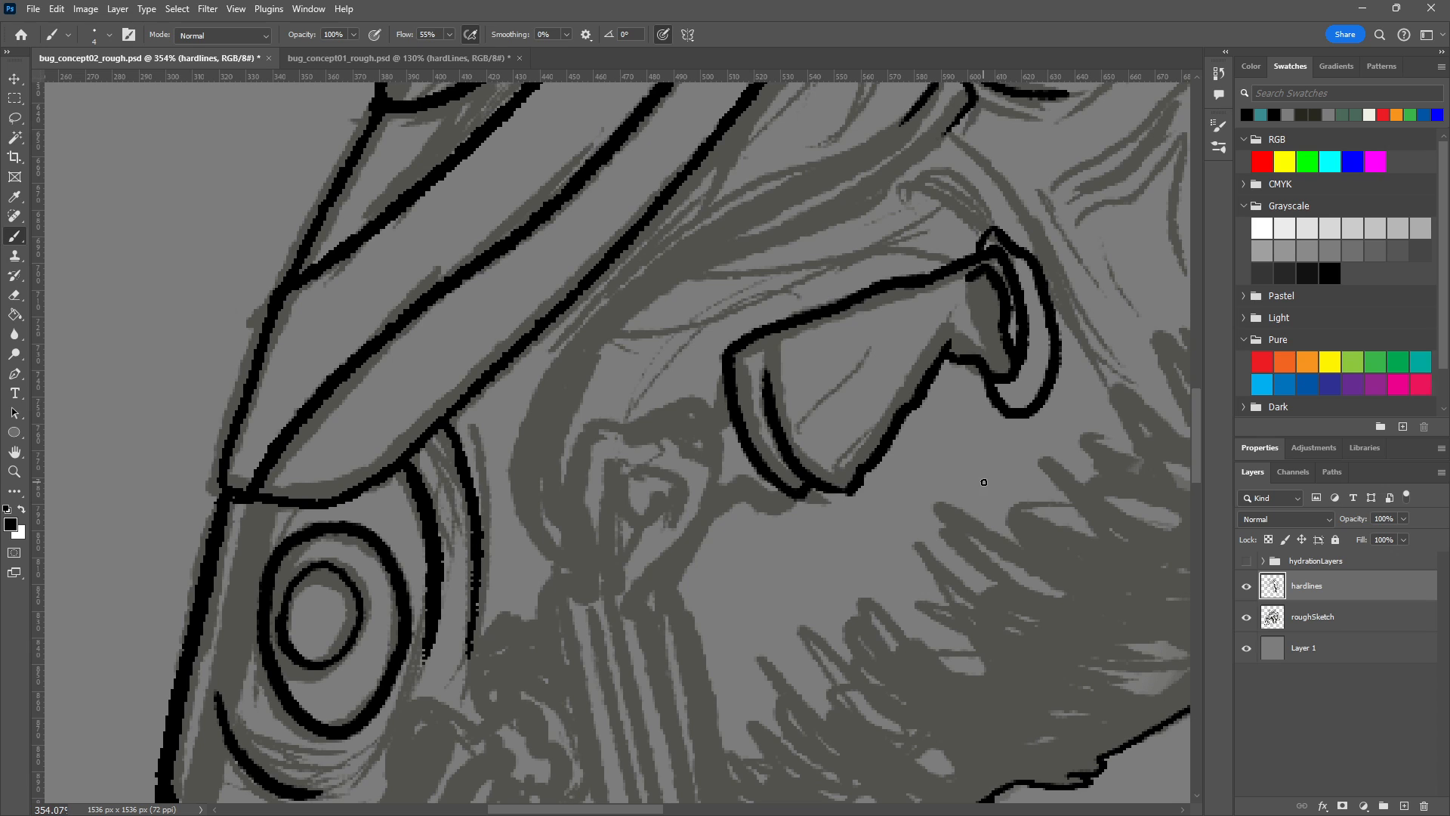
{"action": "mouse_move", "coordinate": [912, 576]}
{"action": "left_mouse_down"}
{"action": "mouse_move", "coordinate": [955, 502]}
{"action": "mouse_move", "coordinate": [819, 501]}
{"action": "left_mouse_up"}
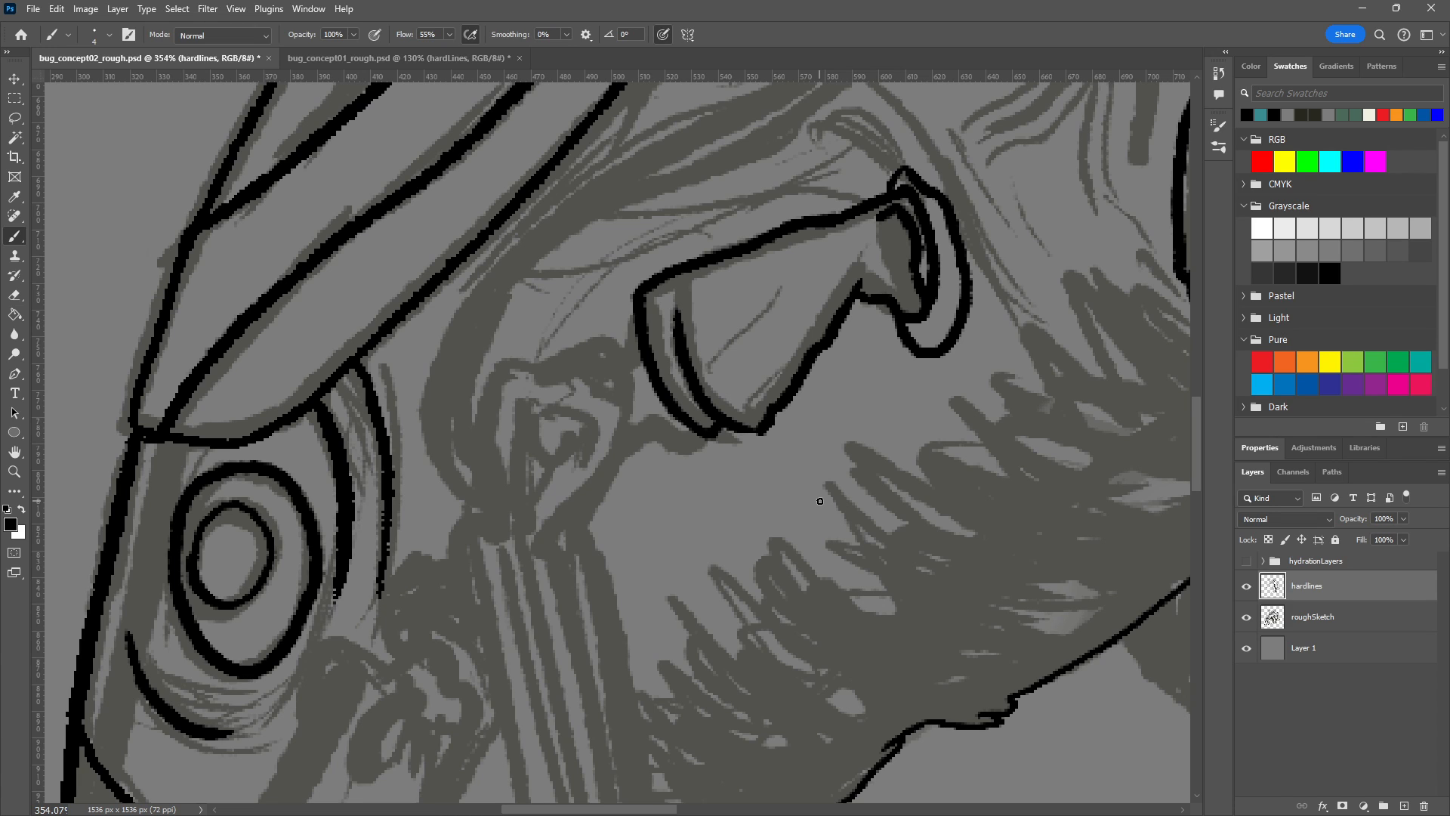
{"action": "mouse_move", "coordinate": [692, 432]}
{"action": "left_mouse_down"}
{"action": "mouse_move", "coordinate": [649, 400]}
{"action": "mouse_move", "coordinate": [627, 284]}
{"action": "mouse_move", "coordinate": [642, 397]}
{"action": "left_mouse_up"}
{"action": "key", "text": "ctrl+z"}
{"action": "mouse_move", "coordinate": [638, 314]}
{"action": "left_mouse_down"}
{"action": "mouse_move", "coordinate": [634, 360]}
{"action": "mouse_move", "coordinate": [664, 422]}
{"action": "mouse_move", "coordinate": [627, 333]}
{"action": "mouse_move", "coordinate": [634, 302]}
{"action": "mouse_move", "coordinate": [670, 271]}
{"action": "left_mouse_up"}
{"action": "key", "text": "ctrl+z"}
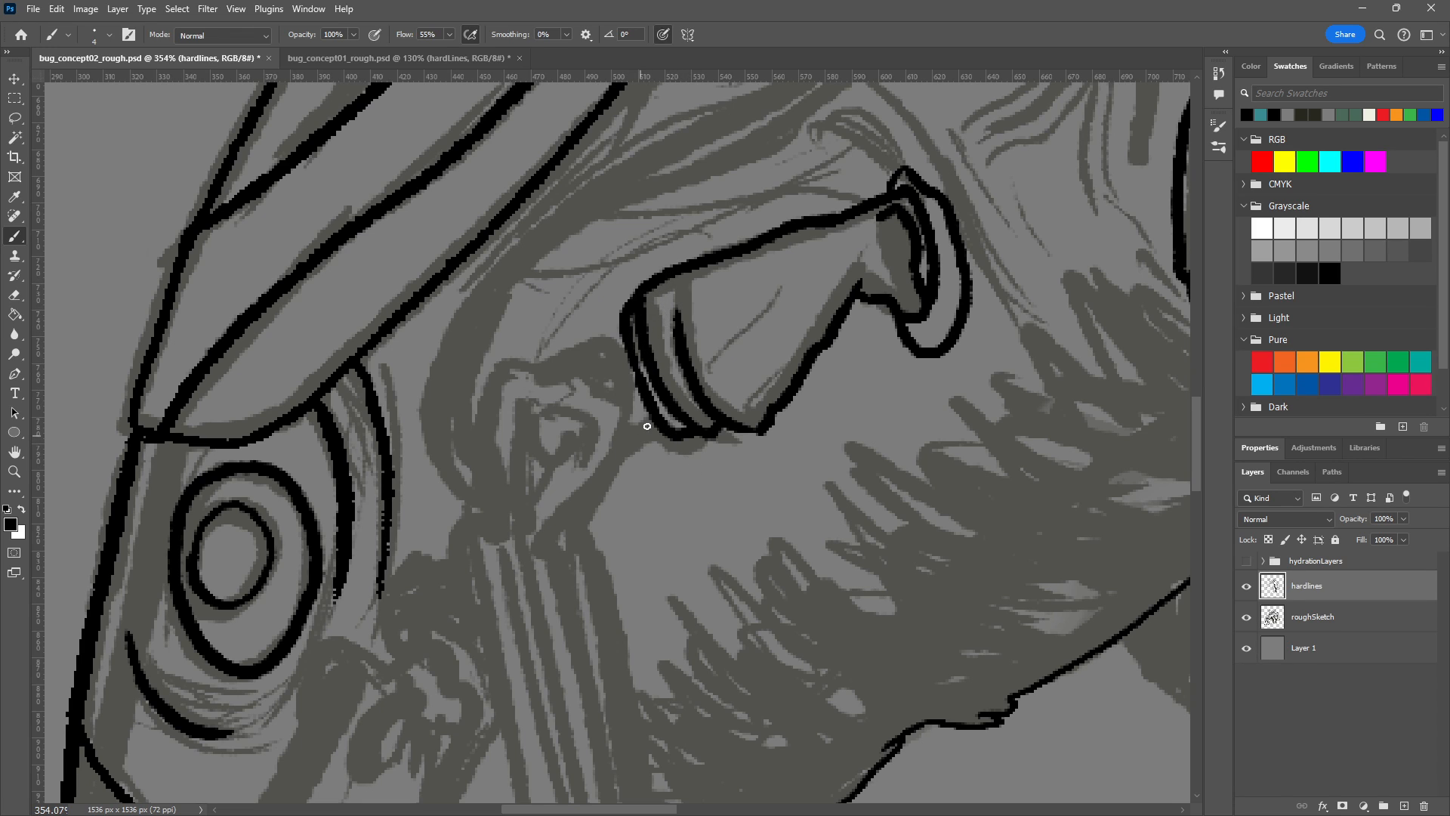
{"action": "left_click_drag", "start_coordinate": [655, 417], "coordinate": [624, 439]}
Ink the knee joint's outline, including its bumpy top, rear side, inner ridge and lower front edge.
{"action": "left_click_drag", "start_coordinate": [704, 474], "coordinate": [809, 444]}
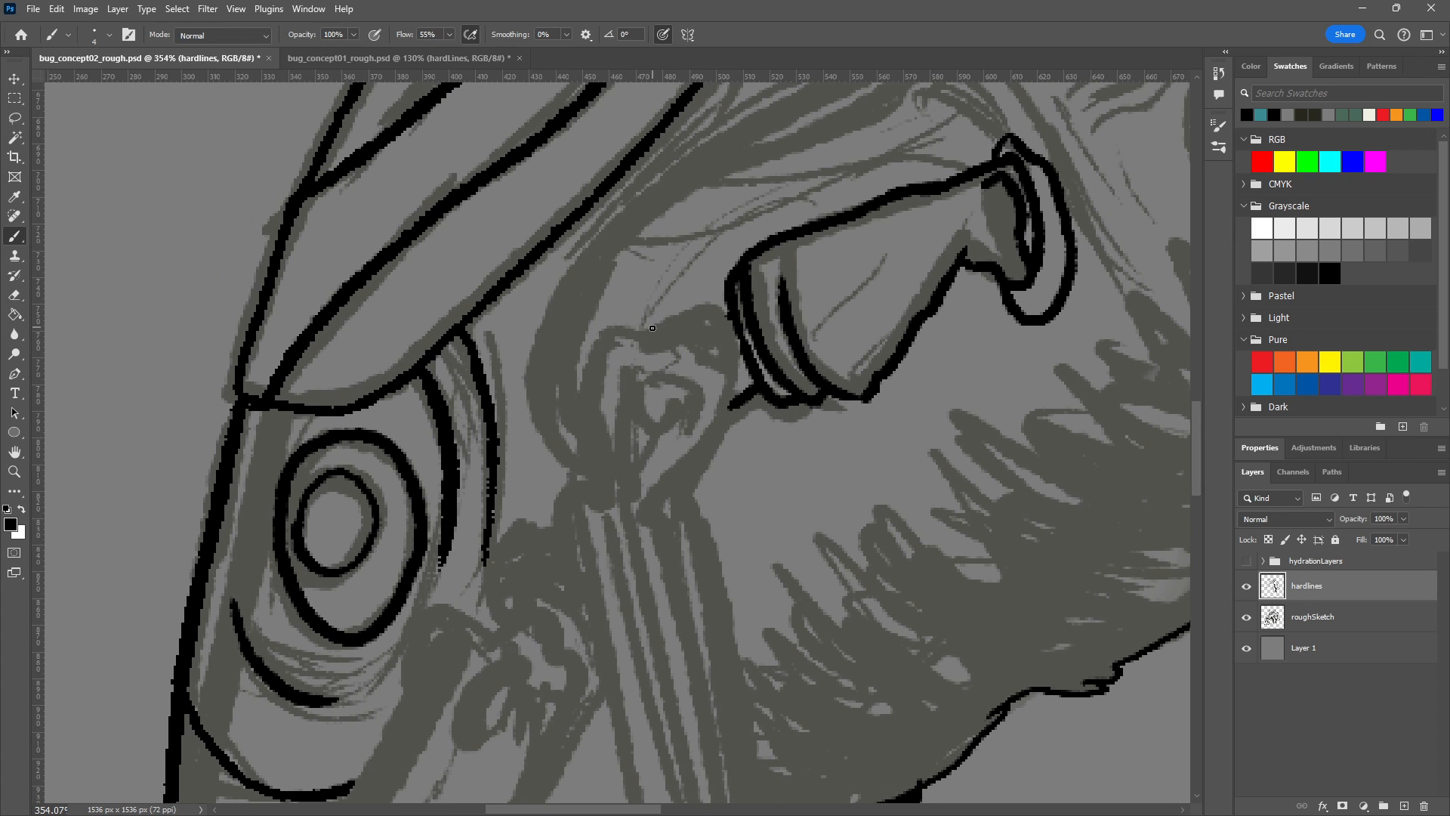
{"action": "mouse_move", "coordinate": [647, 330]}
{"action": "left_mouse_down"}
{"action": "mouse_move", "coordinate": [704, 304]}
{"action": "mouse_move", "coordinate": [772, 326]}
{"action": "mouse_move", "coordinate": [719, 302]}
{"action": "mouse_move", "coordinate": [733, 393]}
{"action": "mouse_move", "coordinate": [704, 488]}
{"action": "mouse_move", "coordinate": [727, 422]}
{"action": "left_mouse_up"}
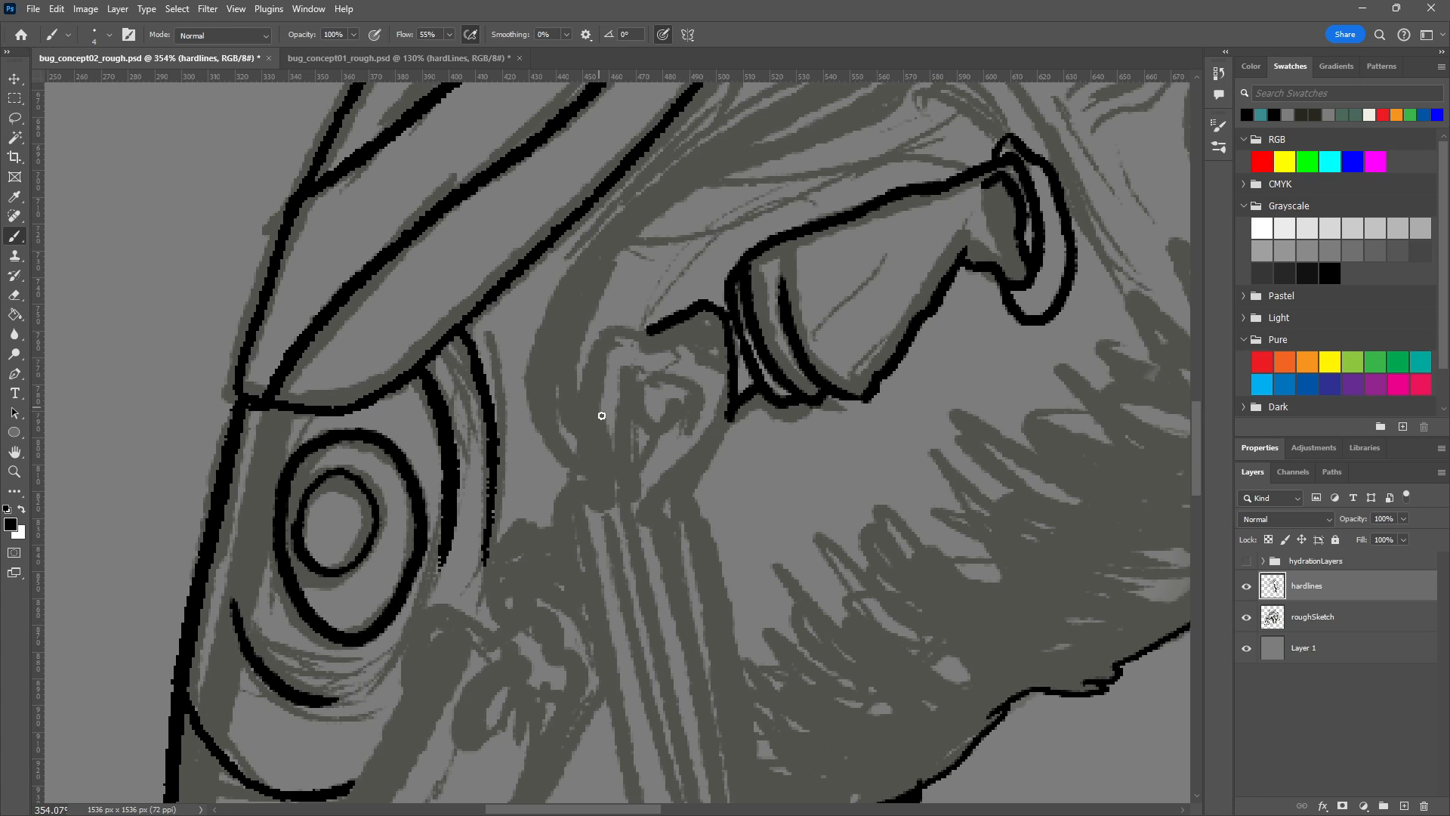
{"action": "mouse_move", "coordinate": [606, 464]}
{"action": "left_mouse_down"}
{"action": "mouse_move", "coordinate": [579, 389]}
{"action": "mouse_move", "coordinate": [583, 400]}
{"action": "mouse_move", "coordinate": [642, 264]}
{"action": "mouse_move", "coordinate": [604, 328]}
{"action": "mouse_move", "coordinate": [706, 365]}
{"action": "mouse_move", "coordinate": [642, 328]}
{"action": "mouse_move", "coordinate": [647, 354]}
{"action": "mouse_move", "coordinate": [729, 313]}
{"action": "mouse_move", "coordinate": [733, 332]}
{"action": "mouse_move", "coordinate": [677, 337]}
{"action": "mouse_move", "coordinate": [707, 358]}
{"action": "left_mouse_up"}
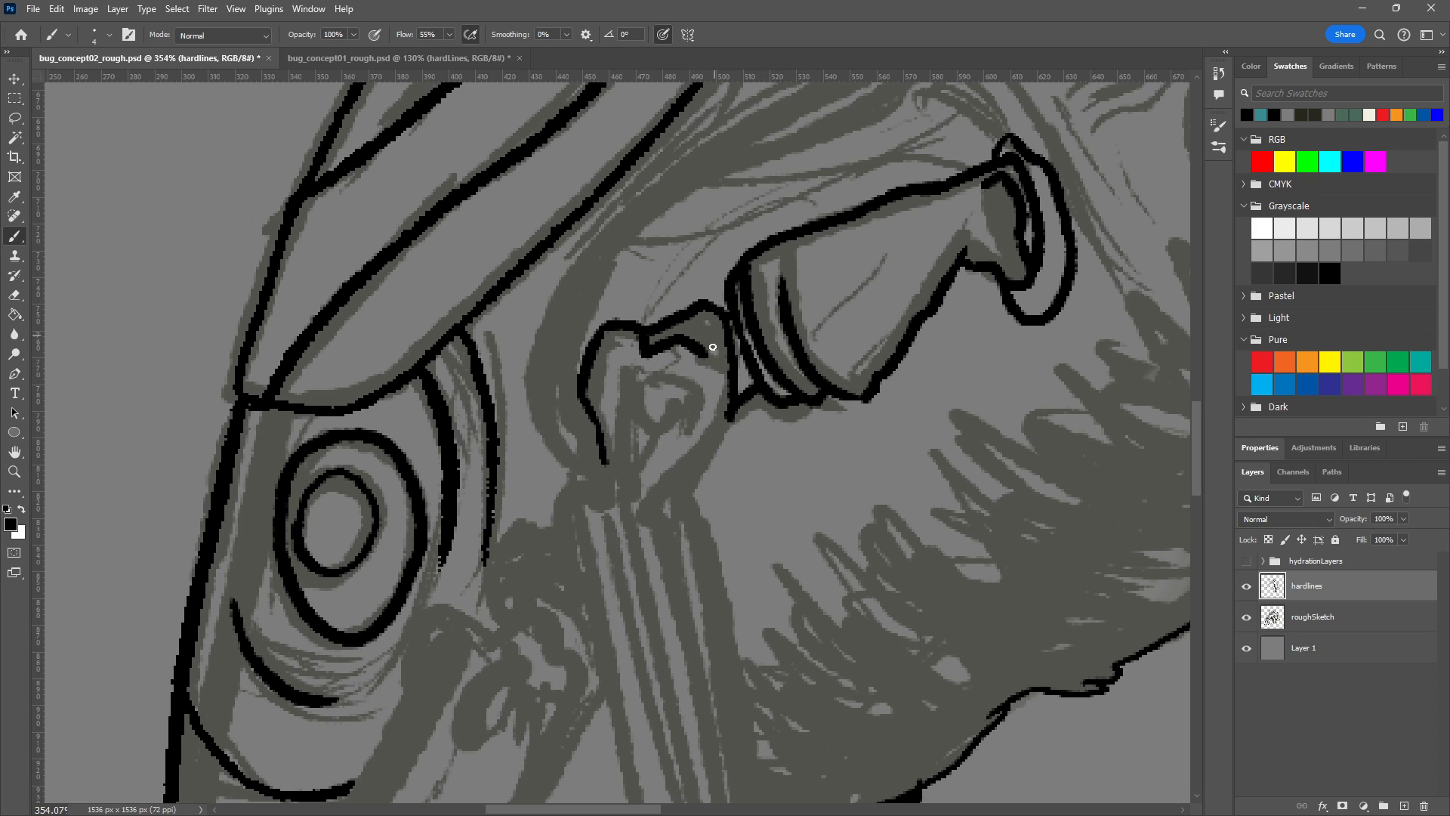
{"action": "left_click_drag", "start_coordinate": [706, 359], "coordinate": [735, 373]}
{"action": "key", "text": "ctrl+z"}
{"action": "mouse_move", "coordinate": [697, 355]}
{"action": "left_mouse_down"}
{"action": "mouse_move", "coordinate": [731, 366]}
{"action": "mouse_move", "coordinate": [720, 437]}
{"action": "mouse_move", "coordinate": [655, 487]}
{"action": "left_mouse_up"}
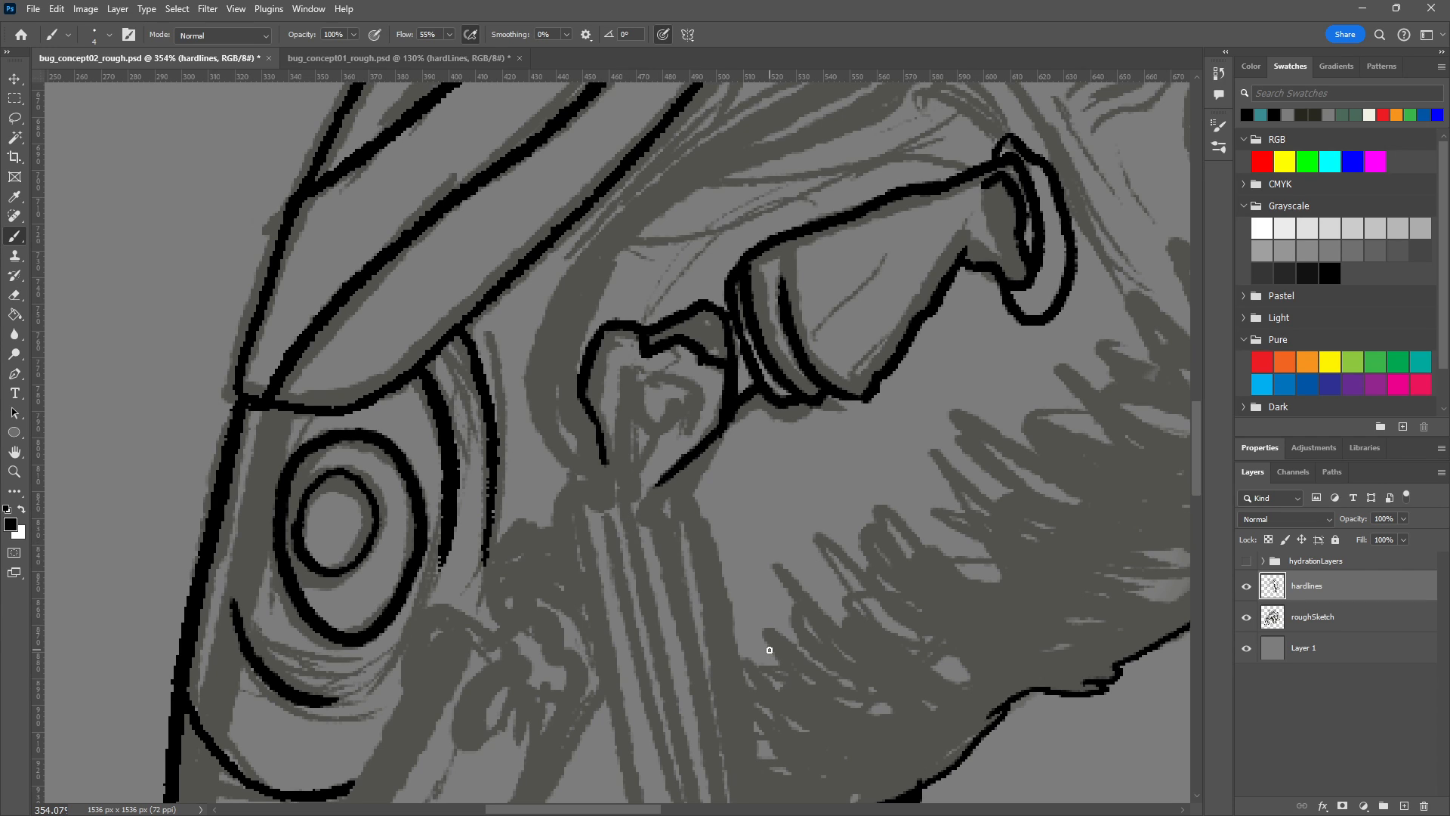
Ink the recessed detail inside the knee joint, with a narrow pointed strut, an angular cap and small ridge lines.
{"action": "left_click_drag", "start_coordinate": [858, 550], "coordinate": [849, 374]}
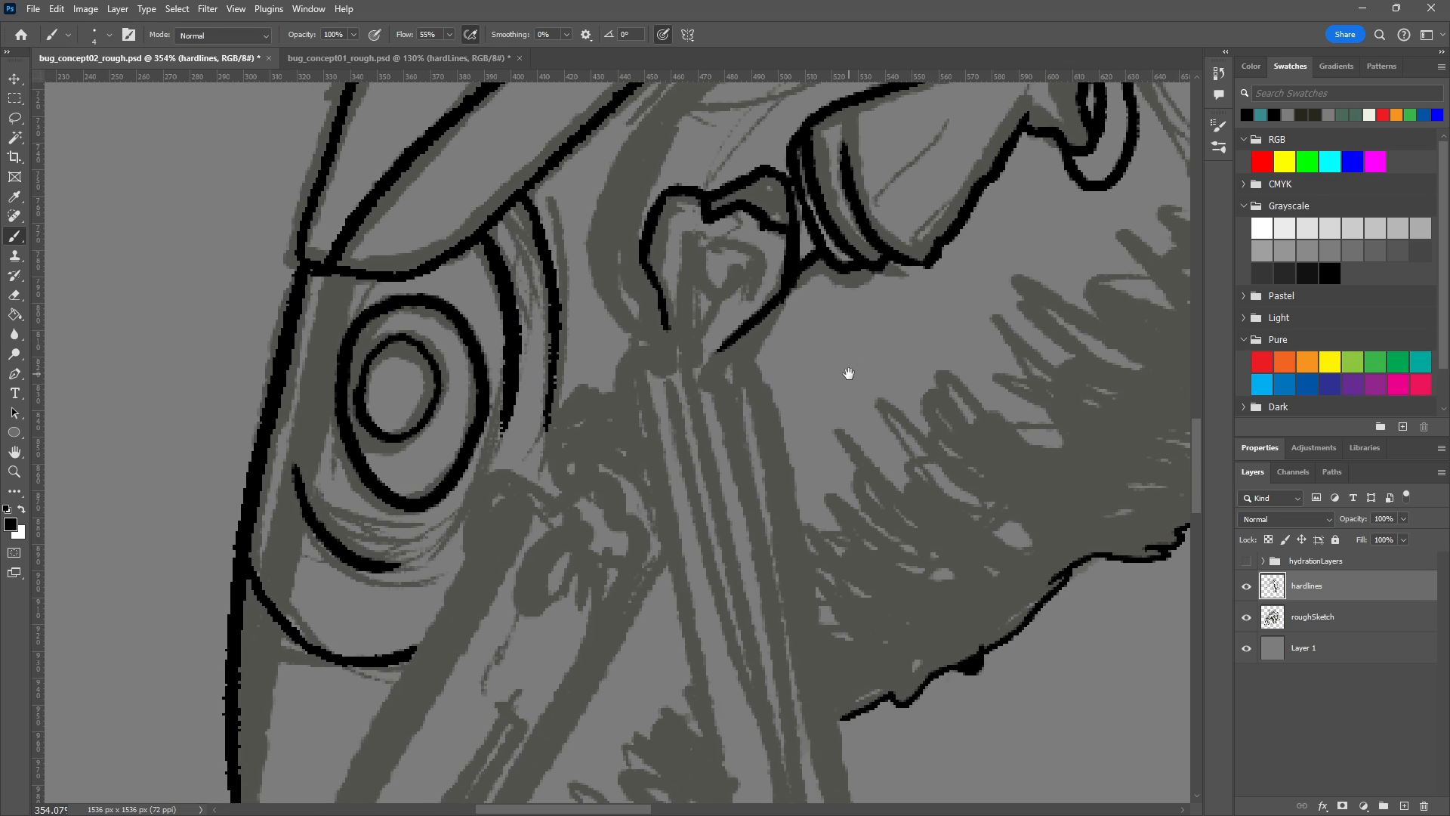
{"action": "mouse_move", "coordinate": [681, 341]}
{"action": "left_mouse_down"}
{"action": "mouse_move", "coordinate": [683, 222]}
{"action": "mouse_move", "coordinate": [709, 296]}
{"action": "left_mouse_up"}
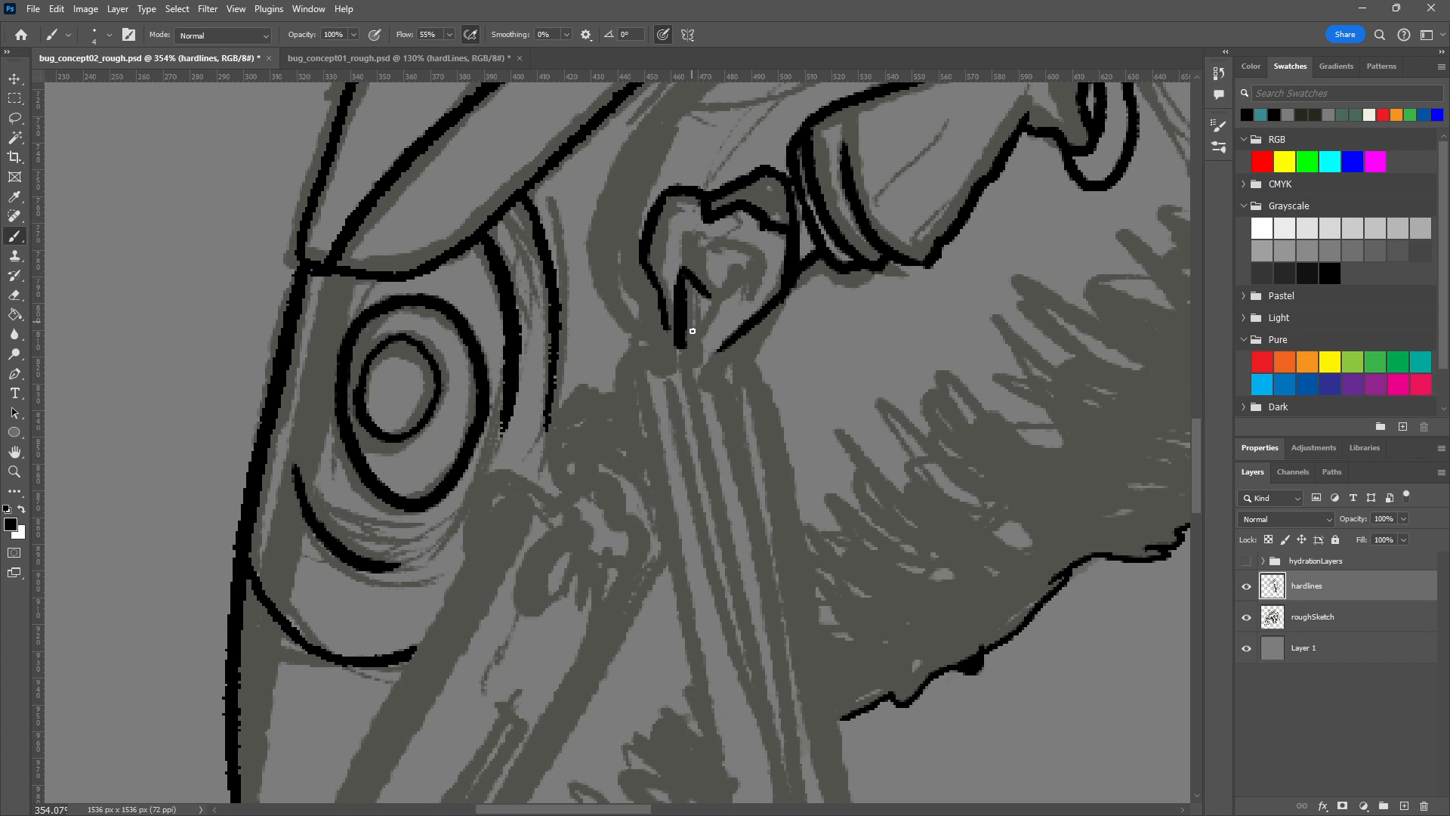
{"action": "left_click_drag", "start_coordinate": [691, 345], "coordinate": [689, 299]}
{"action": "key", "text": "z"}
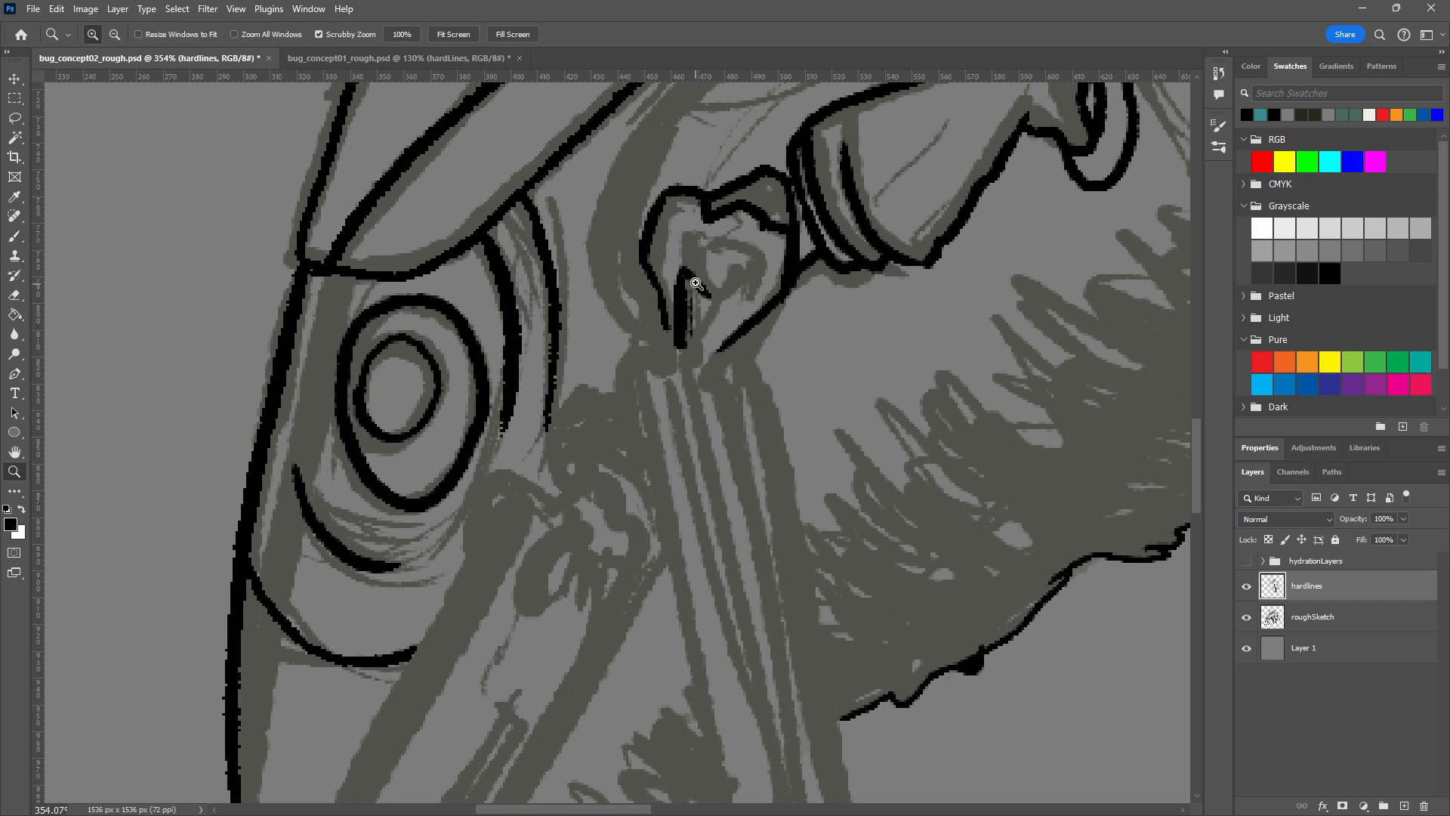
{"action": "key", "text": "b"}
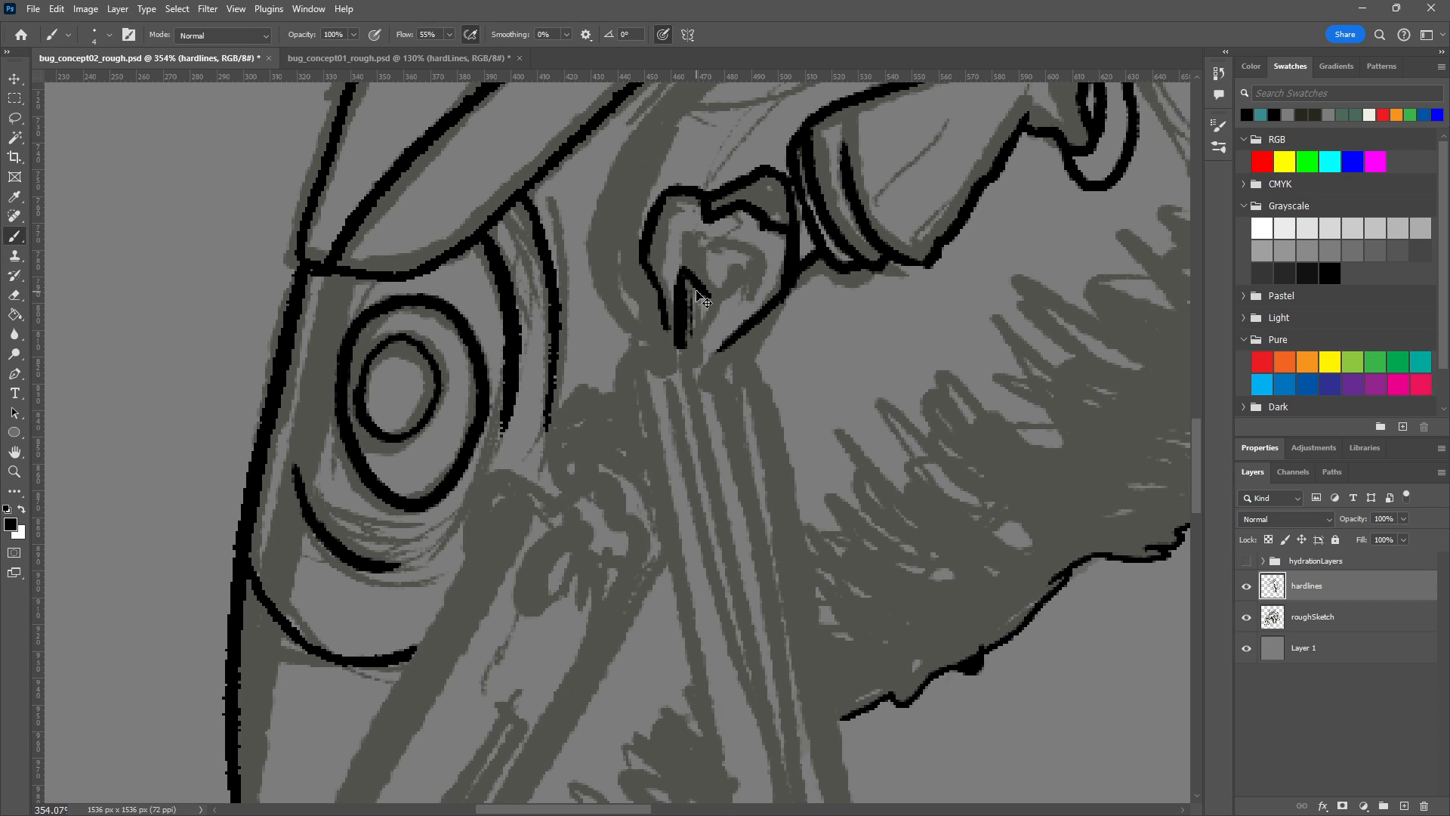
{"action": "left_click_drag", "start_coordinate": [692, 281], "coordinate": [692, 349]}
{"action": "mouse_move", "coordinate": [701, 284]}
{"action": "left_mouse_down"}
{"action": "mouse_move", "coordinate": [681, 374]}
{"action": "mouse_move", "coordinate": [715, 309]}
{"action": "left_mouse_up"}
{"action": "key", "text": "ctrl+z"}
{"action": "mouse_move", "coordinate": [682, 369]}
{"action": "left_mouse_down"}
{"action": "mouse_move", "coordinate": [724, 281]}
{"action": "mouse_move", "coordinate": [720, 299]}
{"action": "mouse_move", "coordinate": [697, 229]}
{"action": "mouse_move", "coordinate": [689, 272]}
{"action": "mouse_move", "coordinate": [687, 223]}
{"action": "mouse_move", "coordinate": [699, 252]}
{"action": "mouse_move", "coordinate": [733, 211]}
{"action": "mouse_move", "coordinate": [711, 237]}
{"action": "mouse_move", "coordinate": [759, 241]}
{"action": "mouse_move", "coordinate": [709, 246]}
{"action": "mouse_move", "coordinate": [734, 278]}
{"action": "mouse_move", "coordinate": [745, 250]}
{"action": "mouse_move", "coordinate": [728, 241]}
{"action": "mouse_move", "coordinate": [764, 267]}
{"action": "mouse_move", "coordinate": [761, 254]}
{"action": "mouse_move", "coordinate": [753, 295]}
{"action": "mouse_move", "coordinate": [752, 272]}
{"action": "mouse_move", "coordinate": [731, 267]}
{"action": "mouse_move", "coordinate": [711, 294]}
{"action": "mouse_move", "coordinate": [738, 257]}
{"action": "mouse_move", "coordinate": [755, 292]}
{"action": "left_mouse_up"}
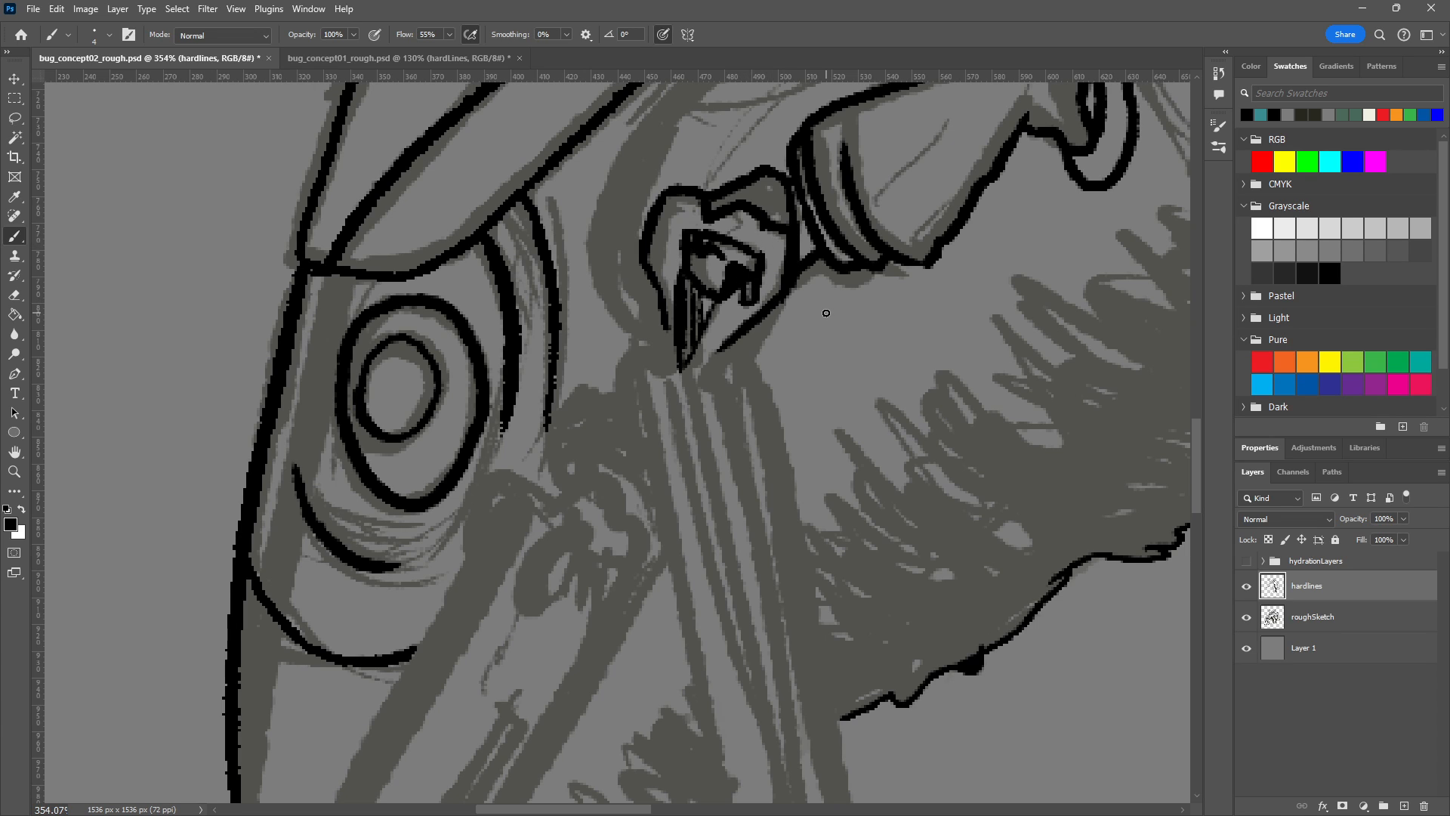
{"action": "scroll", "coordinate": [714, 266], "scroll_direction": "up", "scroll_amount": 3}
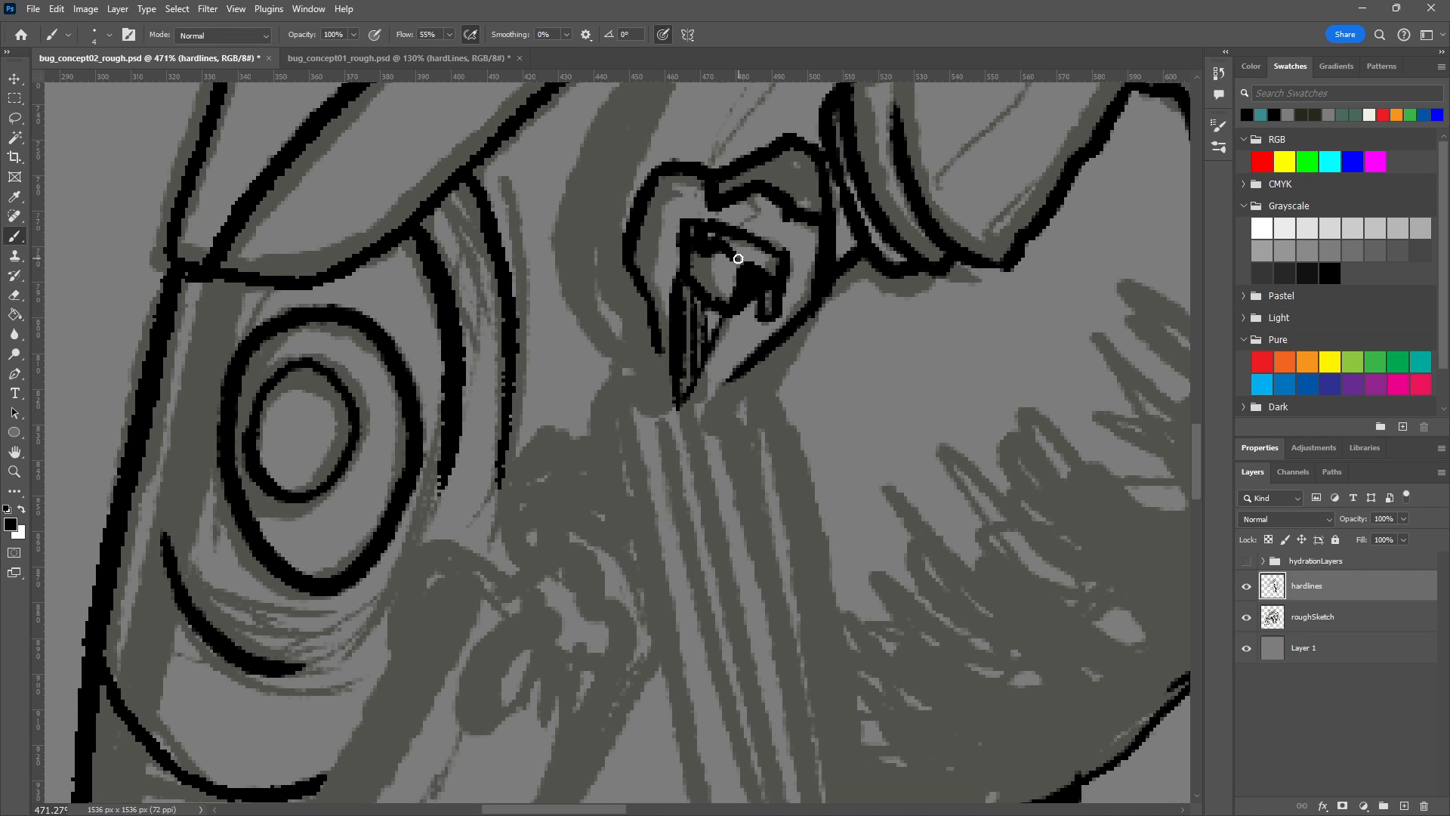
{"action": "left_click_drag", "start_coordinate": [750, 198], "coordinate": [743, 227]}
{"action": "scroll", "coordinate": [683, 491], "scroll_direction": "down", "scroll_amount": 4}
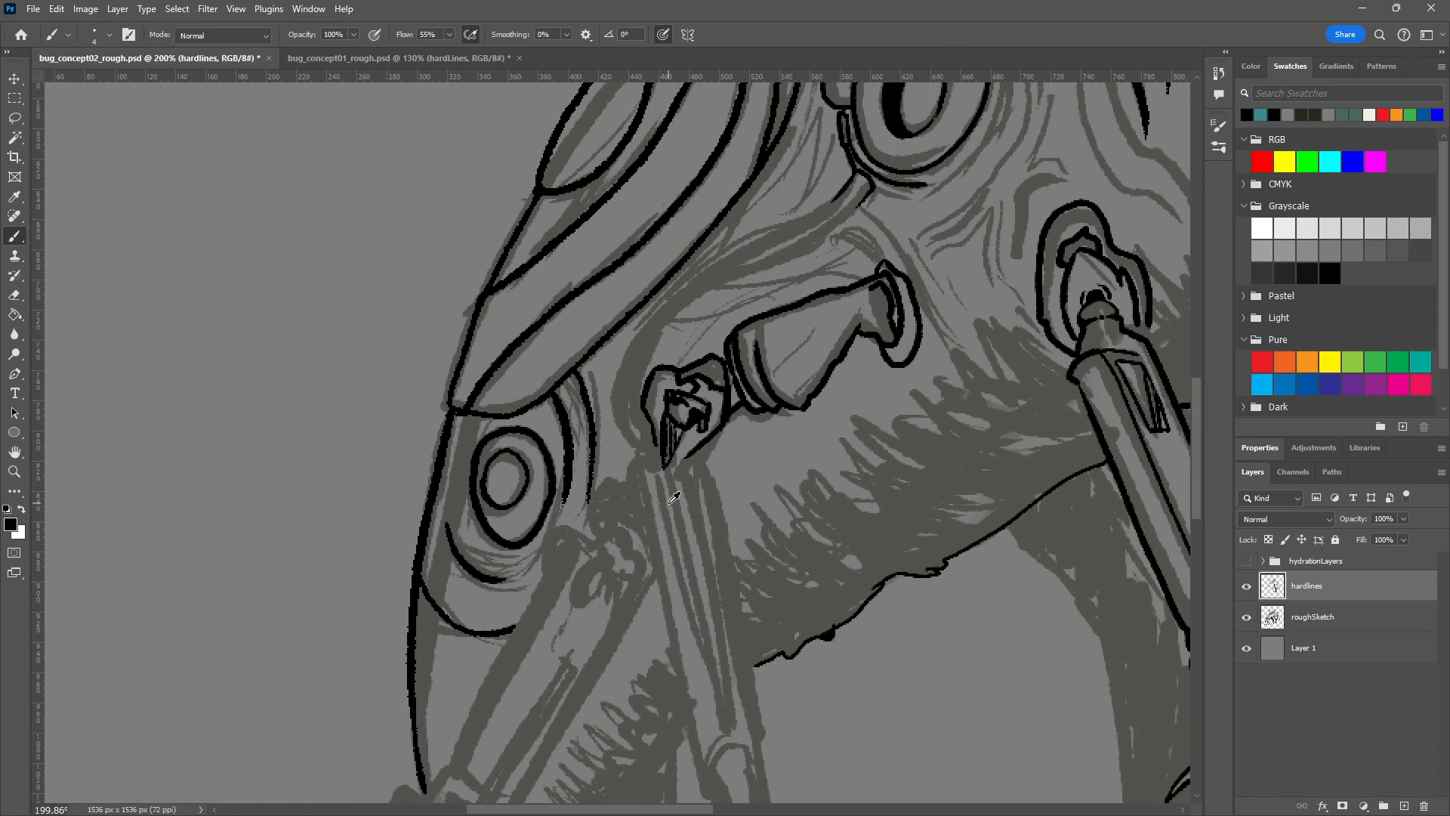
Ink the hooked line below the knee joint and the rear shoulder contour of the lower leg segment.
{"action": "scroll", "coordinate": [684, 491], "scroll_direction": "up", "scroll_amount": 3}
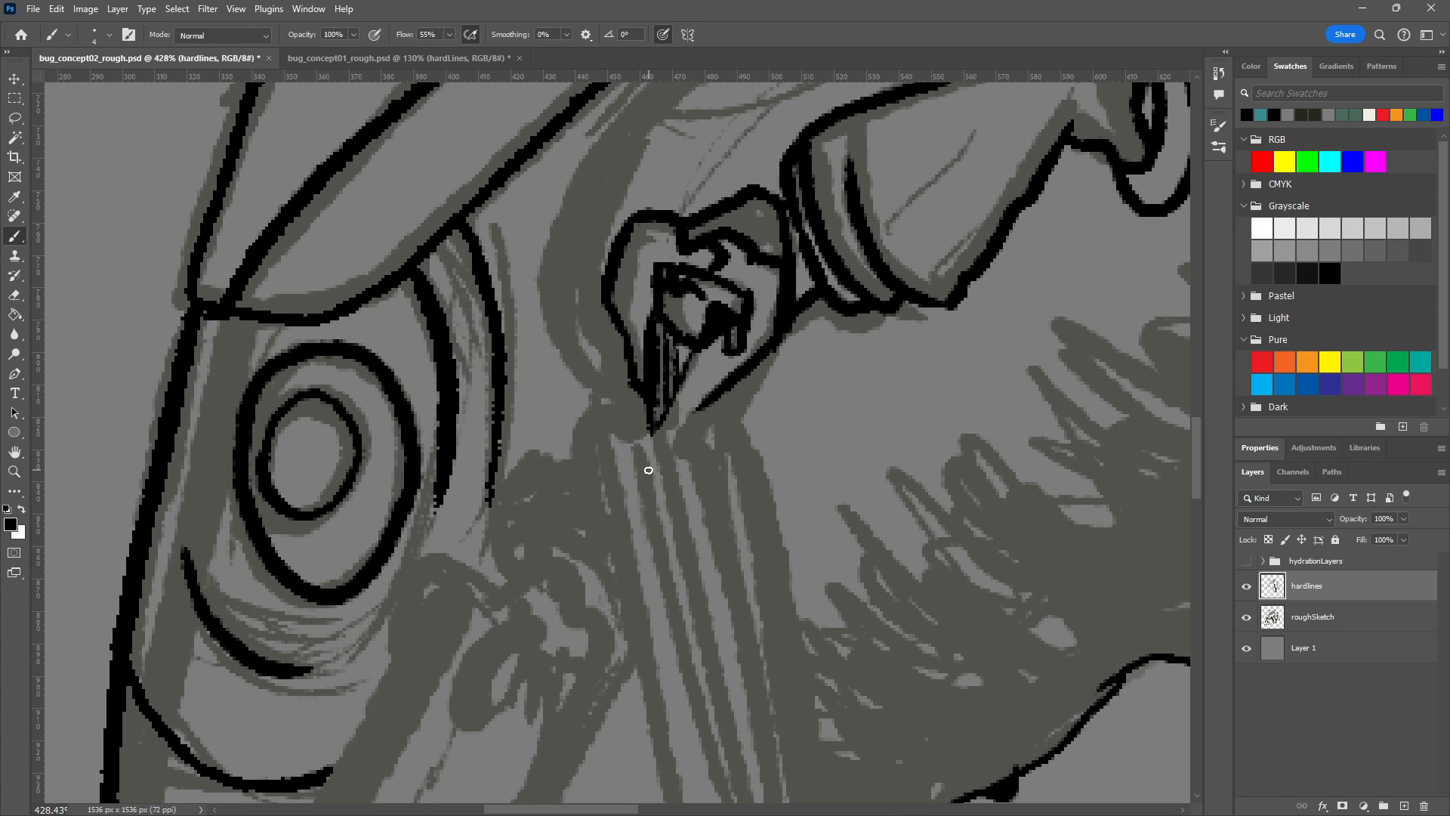
{"action": "mouse_move", "coordinate": [701, 411]}
{"action": "left_mouse_down"}
{"action": "mouse_move", "coordinate": [682, 449]}
{"action": "mouse_move", "coordinate": [703, 474]}
{"action": "left_mouse_up"}
{"action": "scroll", "coordinate": [754, 454], "scroll_direction": "down", "scroll_amount": 5}
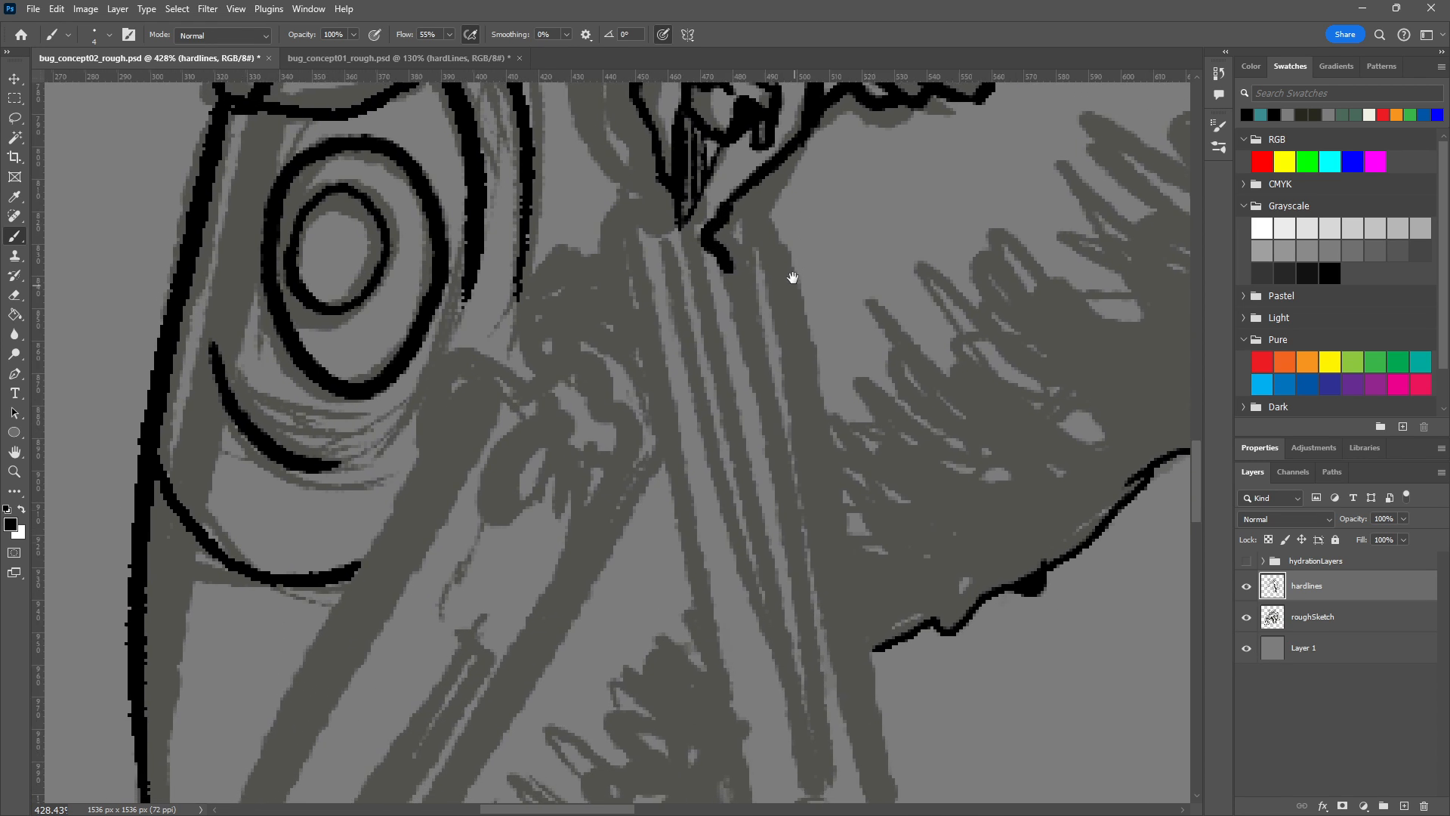
{"action": "mouse_move", "coordinate": [659, 173]}
{"action": "left_mouse_down"}
{"action": "mouse_move", "coordinate": [638, 202]}
{"action": "mouse_move", "coordinate": [614, 197]}
{"action": "mouse_move", "coordinate": [599, 227]}
{"action": "mouse_move", "coordinate": [663, 370]}
{"action": "left_mouse_up"}
{"action": "key", "text": "ctrl+z"}
{"action": "mouse_move", "coordinate": [601, 251]}
{"action": "left_mouse_down"}
{"action": "mouse_move", "coordinate": [608, 200]}
{"action": "mouse_move", "coordinate": [667, 382]}
{"action": "left_mouse_up"}
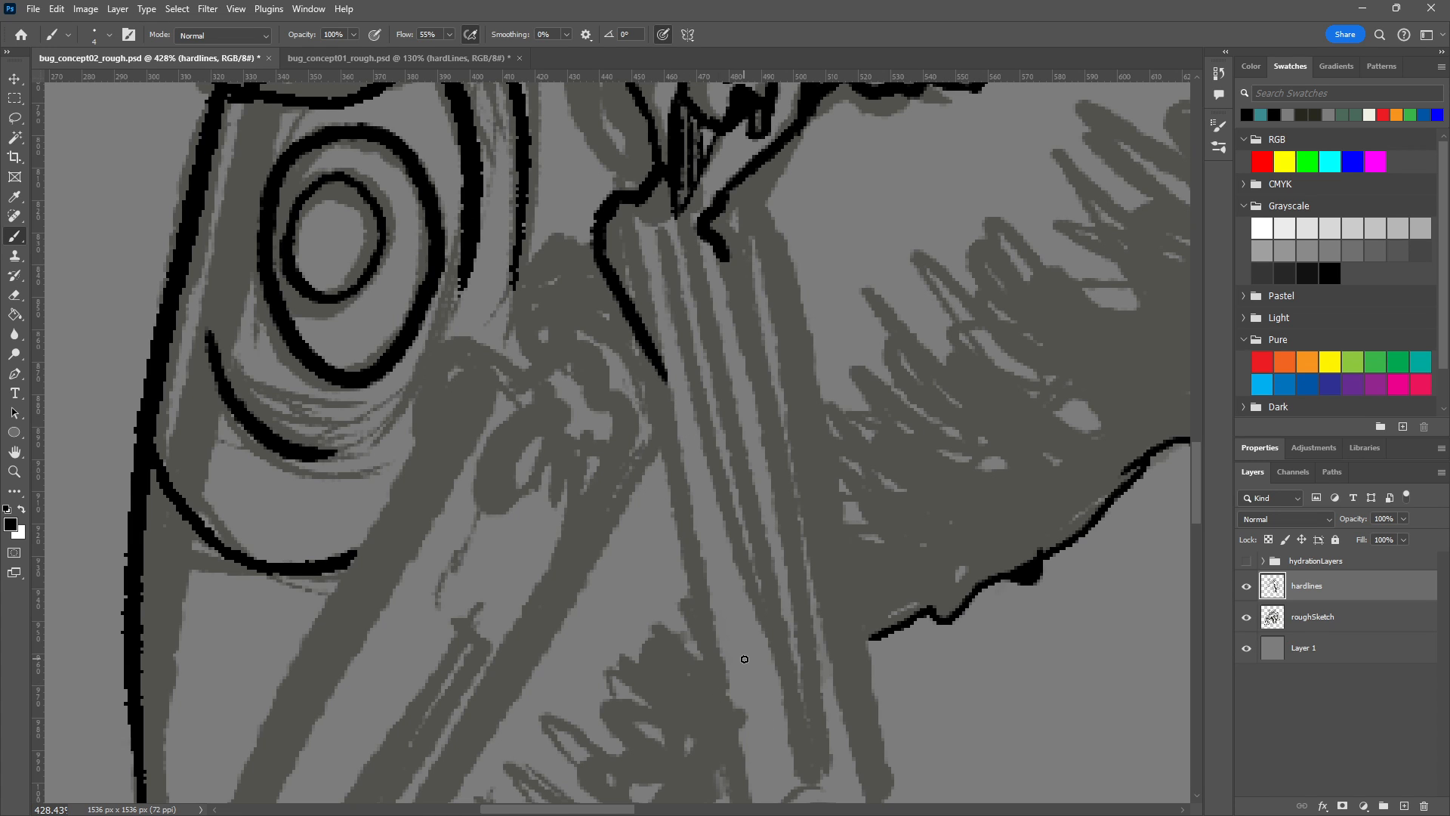
Ink small flanges on both sides of the knee joint where it meets the lower leg segment.
{"action": "left_click_drag", "start_coordinate": [745, 687], "coordinate": [746, 651]}
{"action": "scroll", "coordinate": [759, 649], "scroll_direction": "down", "scroll_amount": 5}
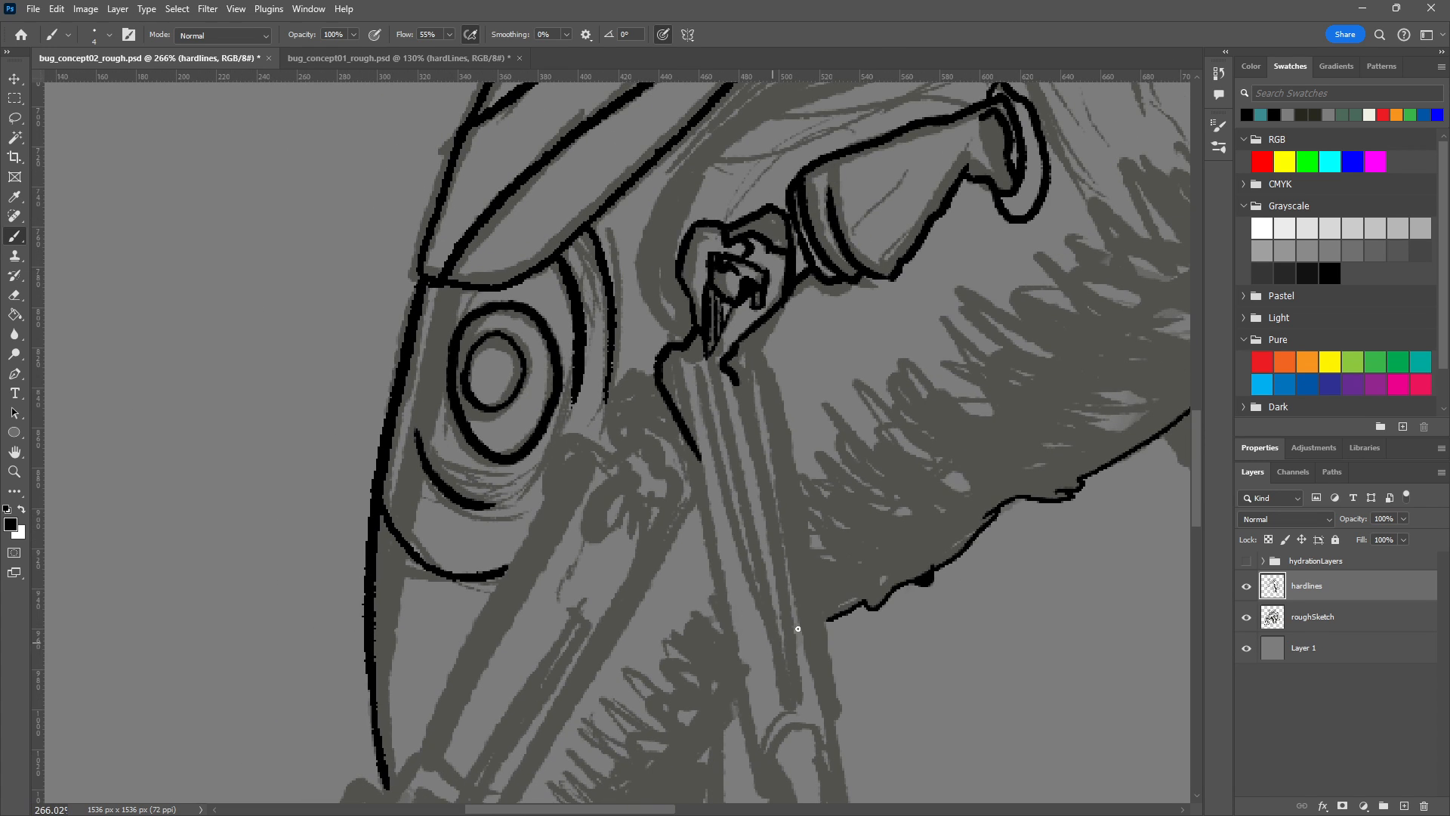
{"action": "left_click_drag", "start_coordinate": [835, 569], "coordinate": [729, 522]}
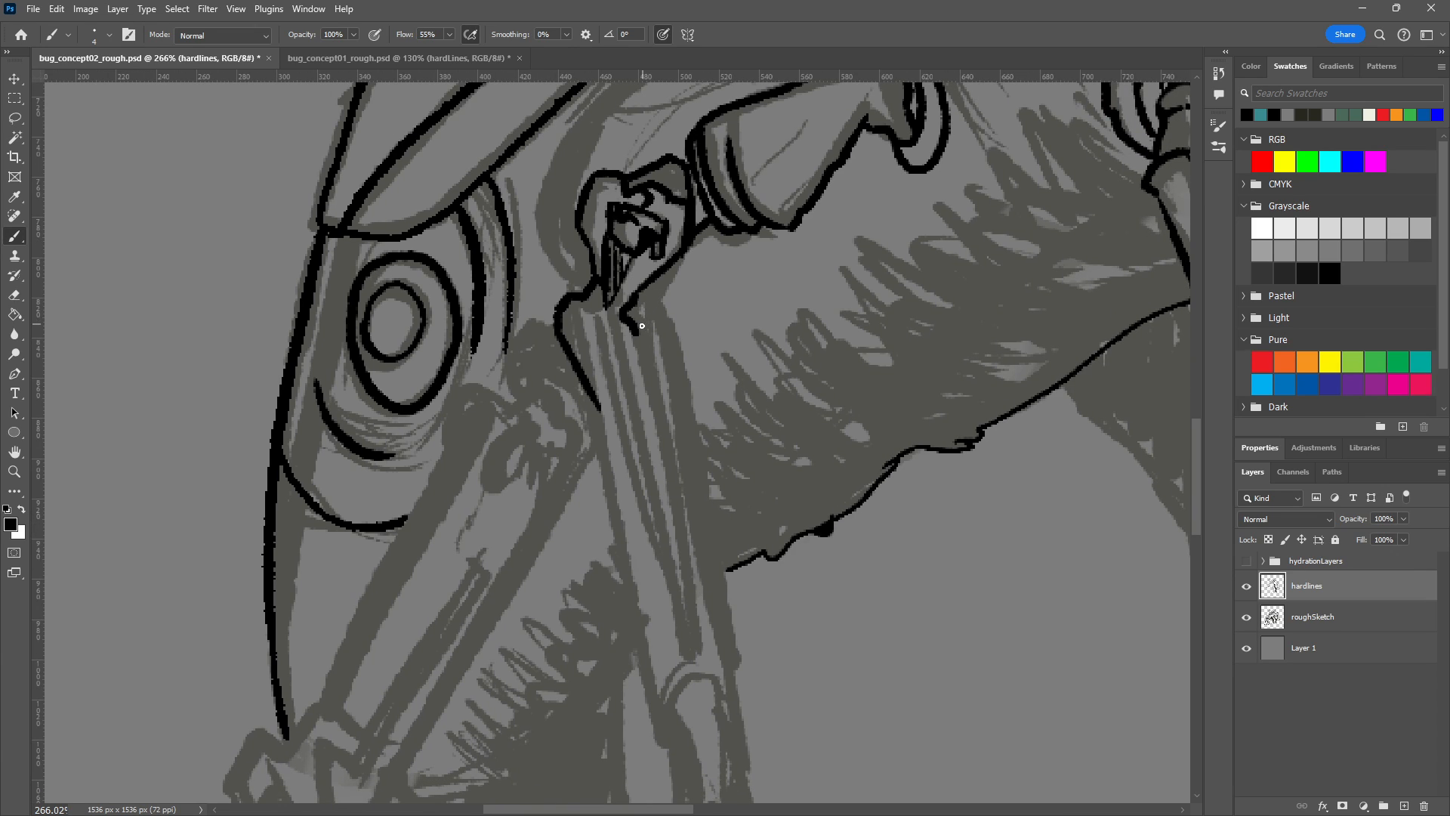
{"action": "mouse_move", "coordinate": [638, 328]}
{"action": "left_mouse_down"}
{"action": "mouse_move", "coordinate": [651, 315]}
{"action": "mouse_move", "coordinate": [678, 332]}
{"action": "mouse_move", "coordinate": [631, 287]}
{"action": "left_mouse_up"}
{"action": "left_click_drag", "start_coordinate": [573, 293], "coordinate": [587, 242]}
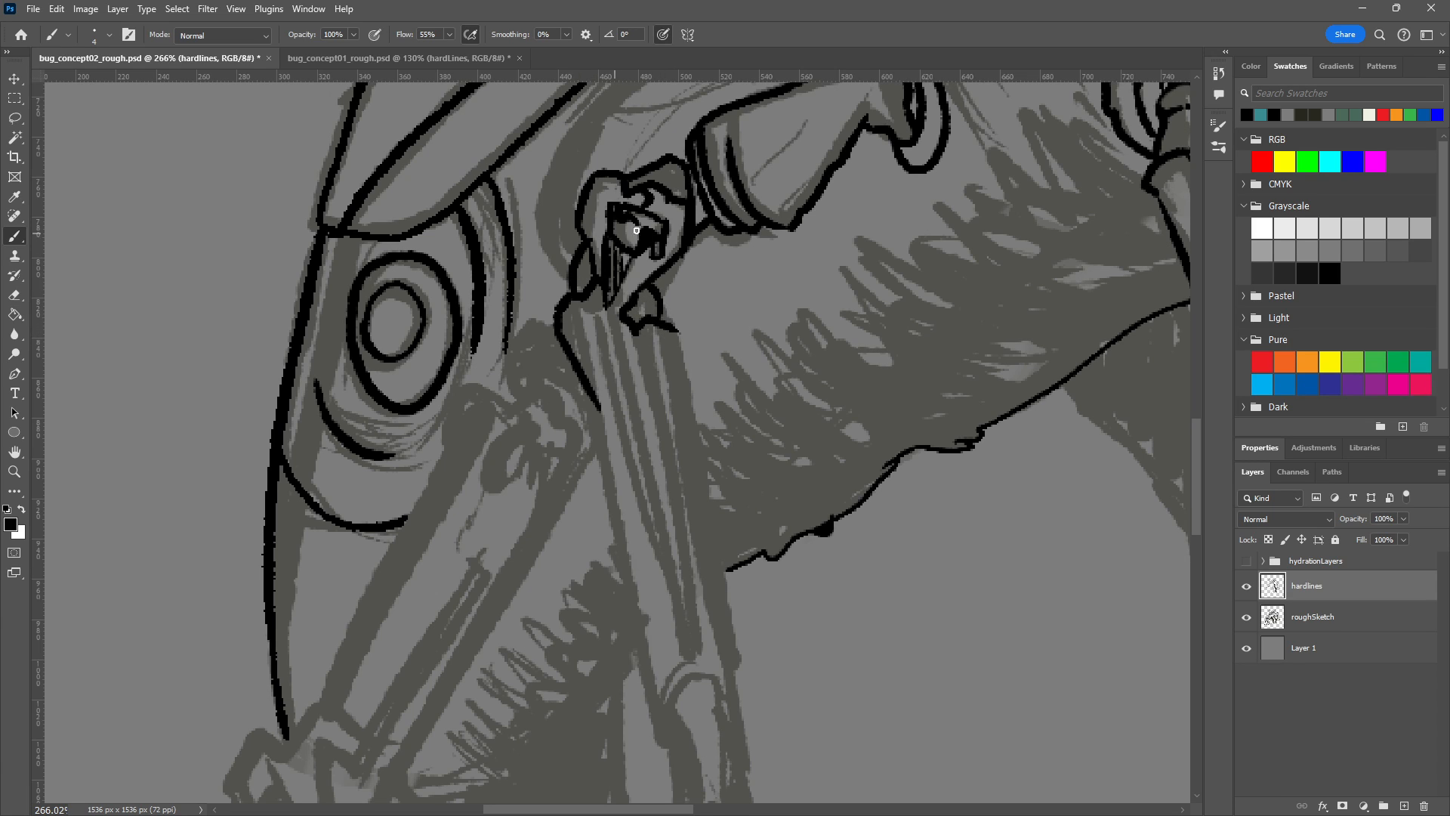
{"action": "key", "text": "ctrl+z"}
{"action": "left_click_drag", "start_coordinate": [666, 307], "coordinate": [658, 300]}
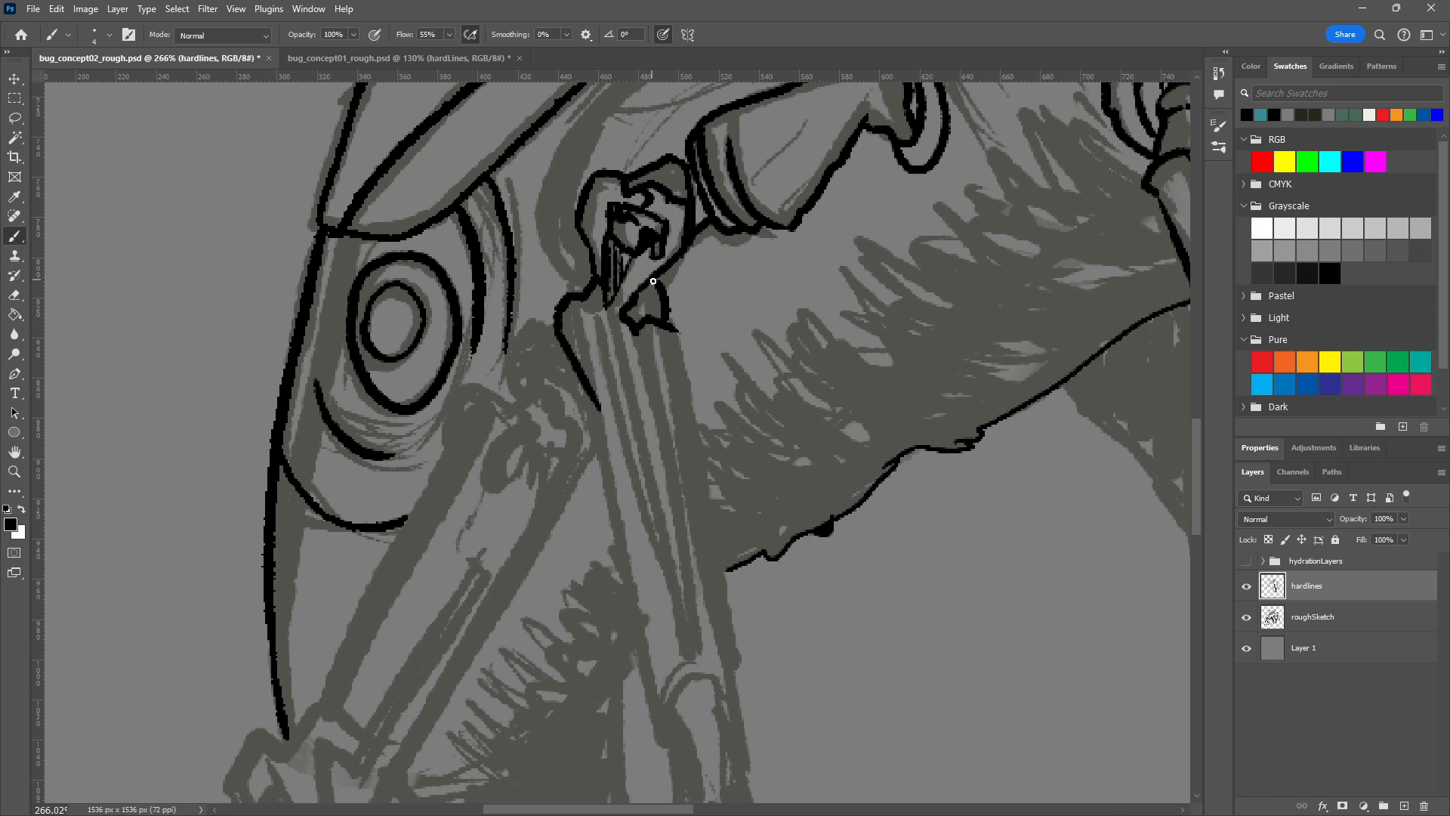
{"action": "left_click_drag", "start_coordinate": [591, 246], "coordinate": [566, 295]}
Ink the long front edge of the lower leg segment, ending in a small rounded notch.
{"action": "scroll", "coordinate": [793, 537], "scroll_direction": "down", "scroll_amount": 5}
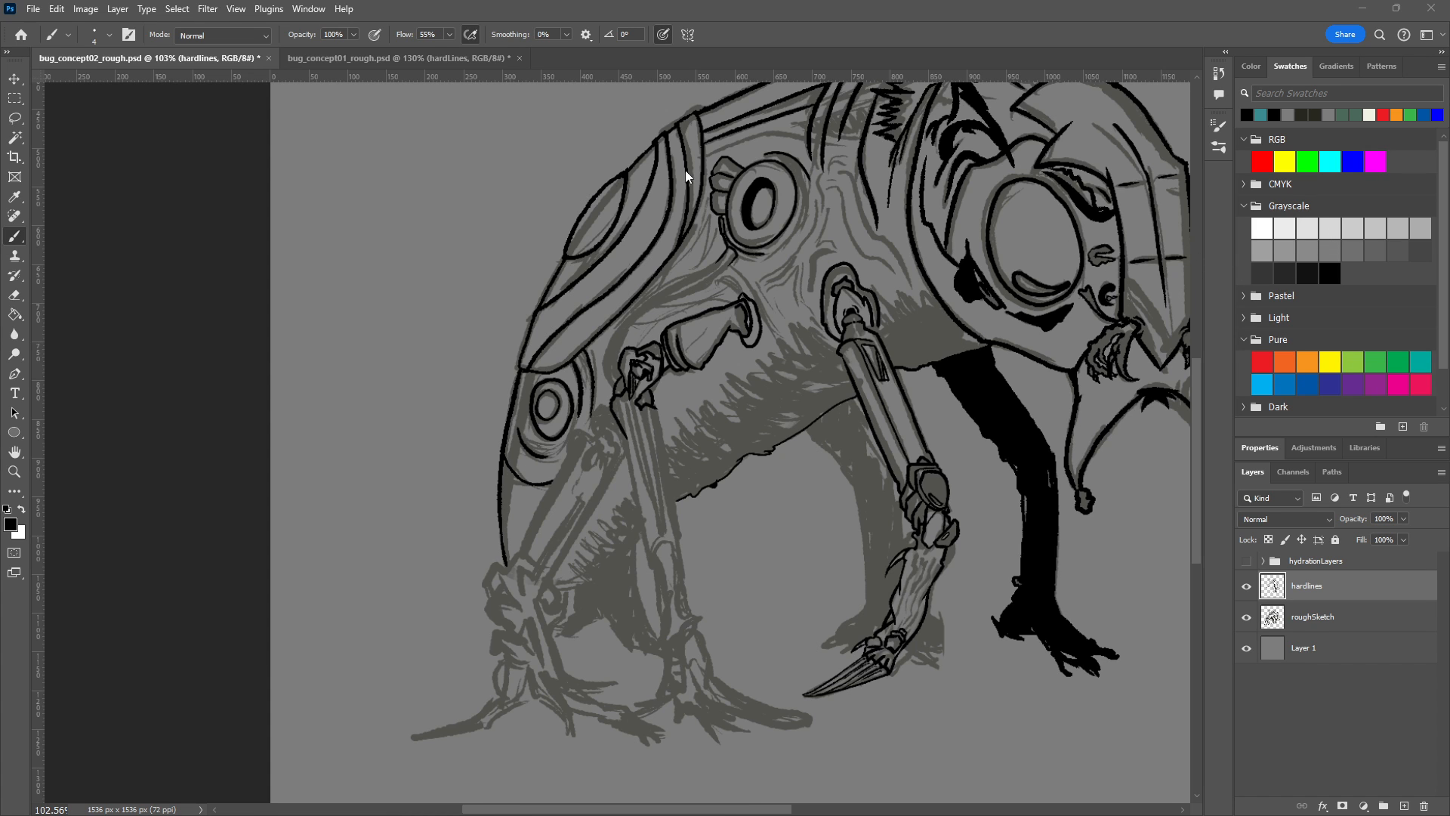
{"action": "scroll", "coordinate": [630, 479], "scroll_direction": "up", "scroll_amount": 5}
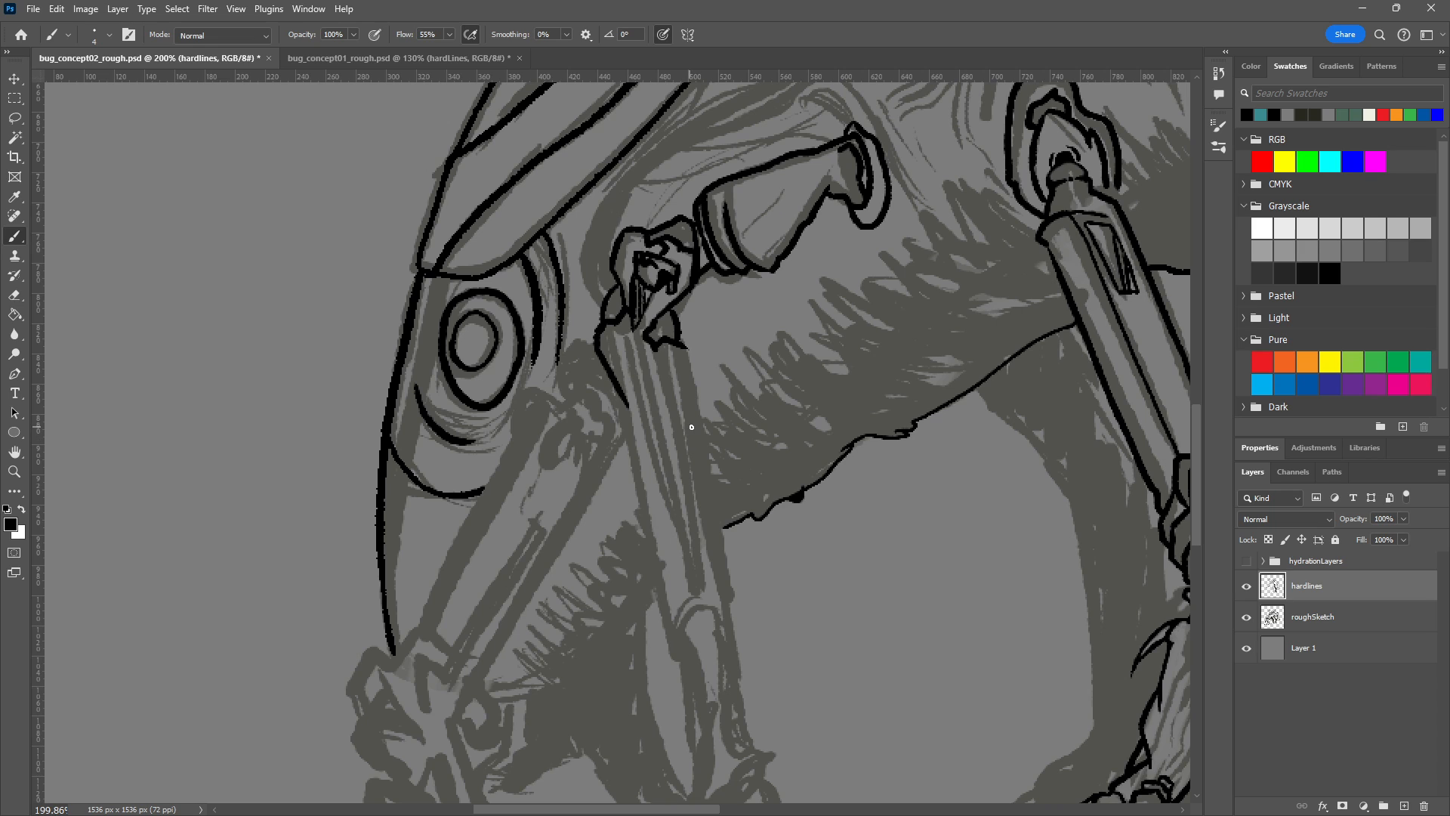
{"action": "scroll", "coordinate": [689, 429], "scroll_direction": "up", "scroll_amount": 3}
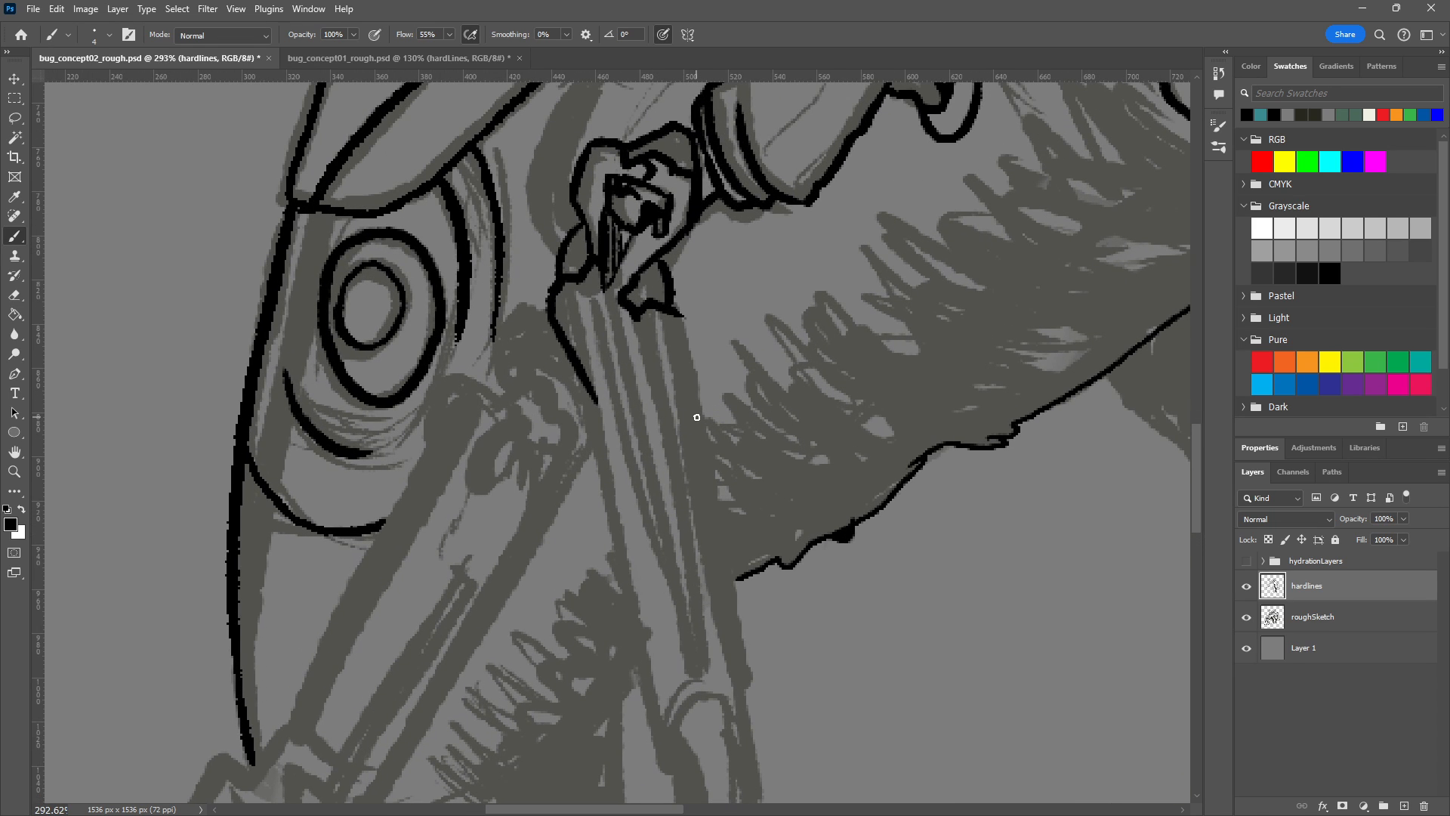
{"action": "left_click_drag", "start_coordinate": [684, 321], "coordinate": [737, 604]}
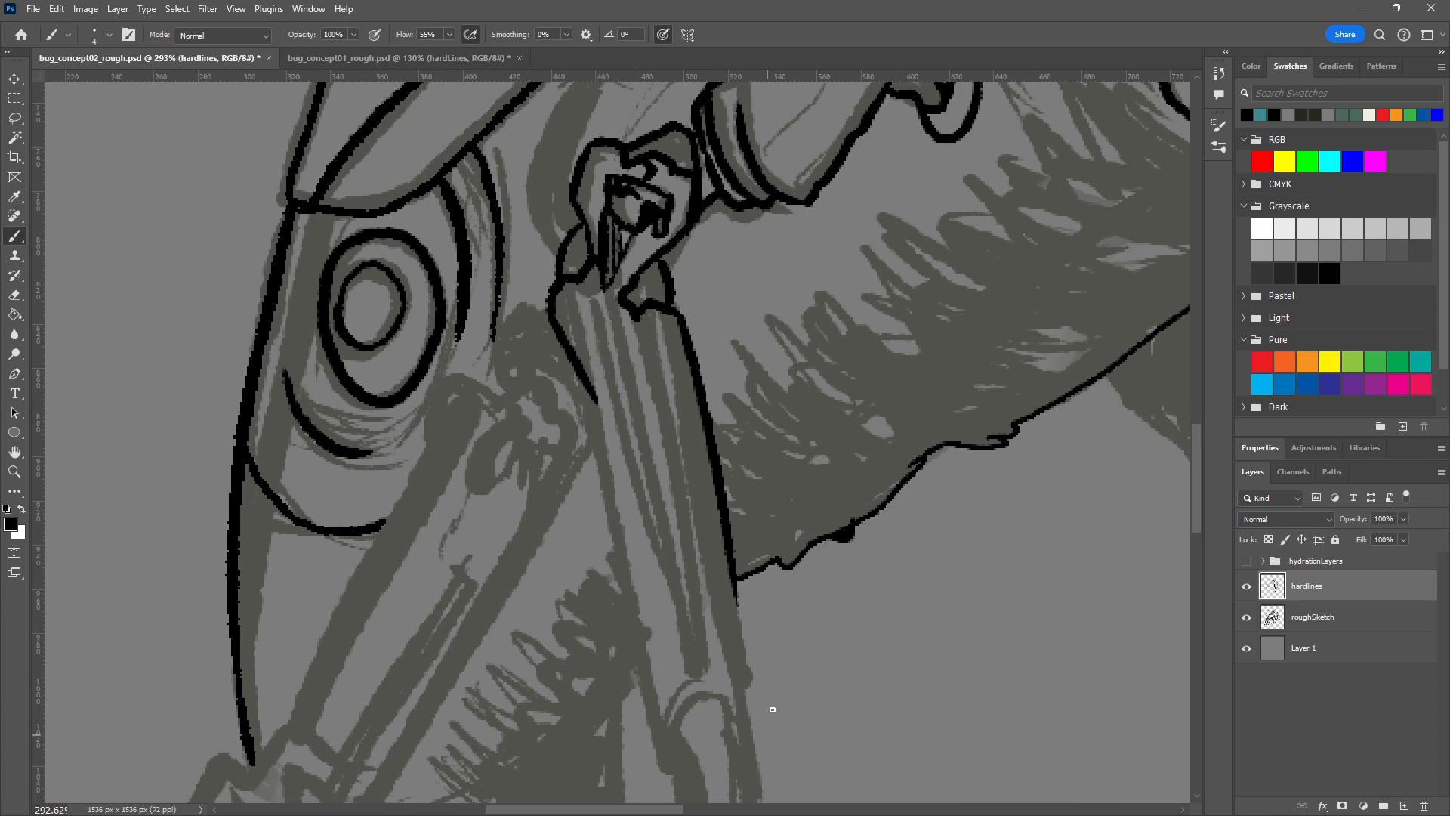
{"action": "key", "text": "ctrl+z"}
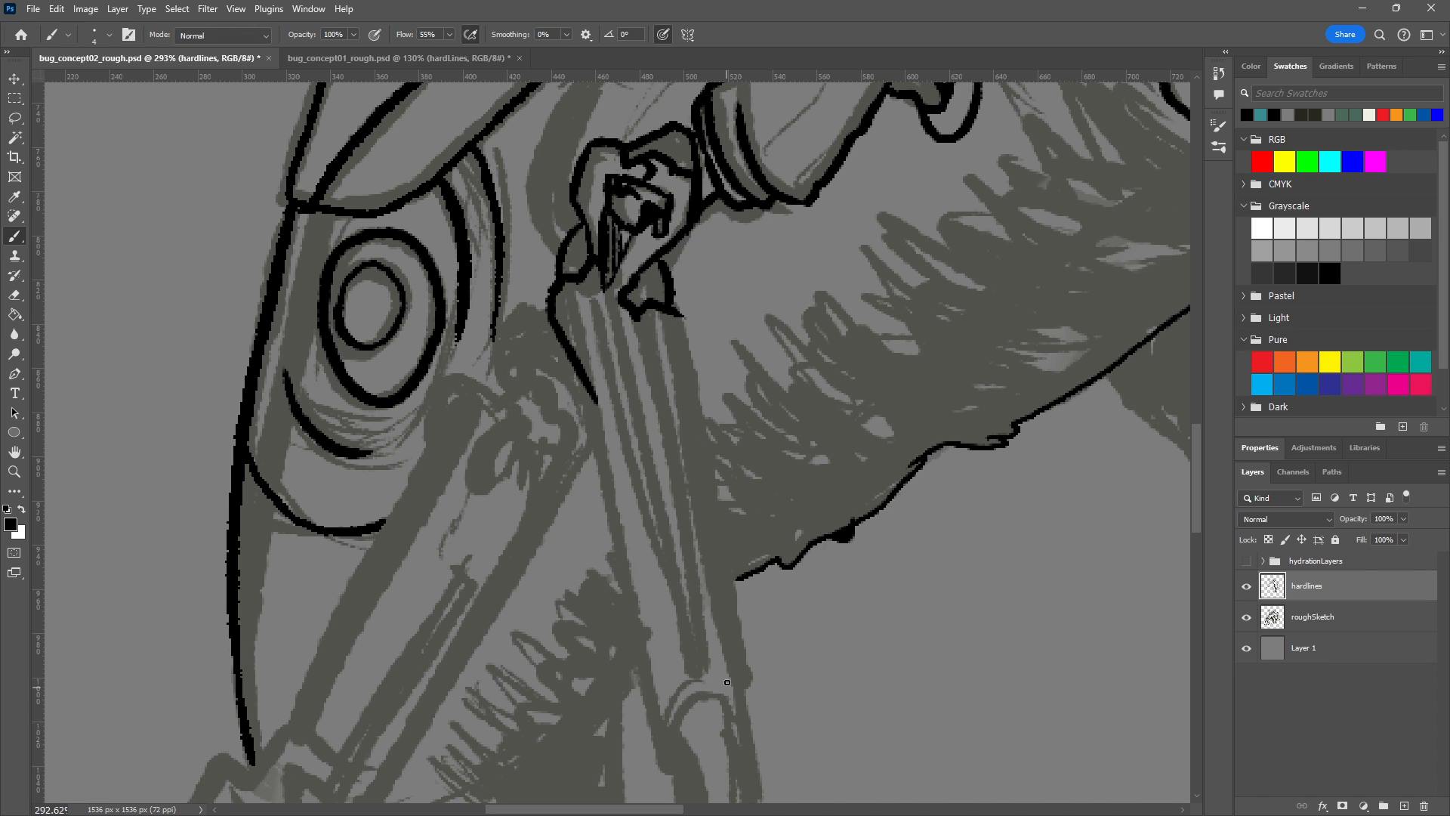
{"action": "mouse_move", "coordinate": [745, 666]}
{"action": "left_mouse_down"}
{"action": "mouse_move", "coordinate": [735, 697]}
{"action": "mouse_move", "coordinate": [644, 211]}
{"action": "mouse_move", "coordinate": [688, 358]}
{"action": "mouse_move", "coordinate": [739, 685]}
{"action": "mouse_move", "coordinate": [682, 316]}
{"action": "mouse_move", "coordinate": [686, 348]}
{"action": "left_mouse_up"}
{"action": "key", "text": "ctrl+z"}
{"action": "key", "text": "ctrl+z"}
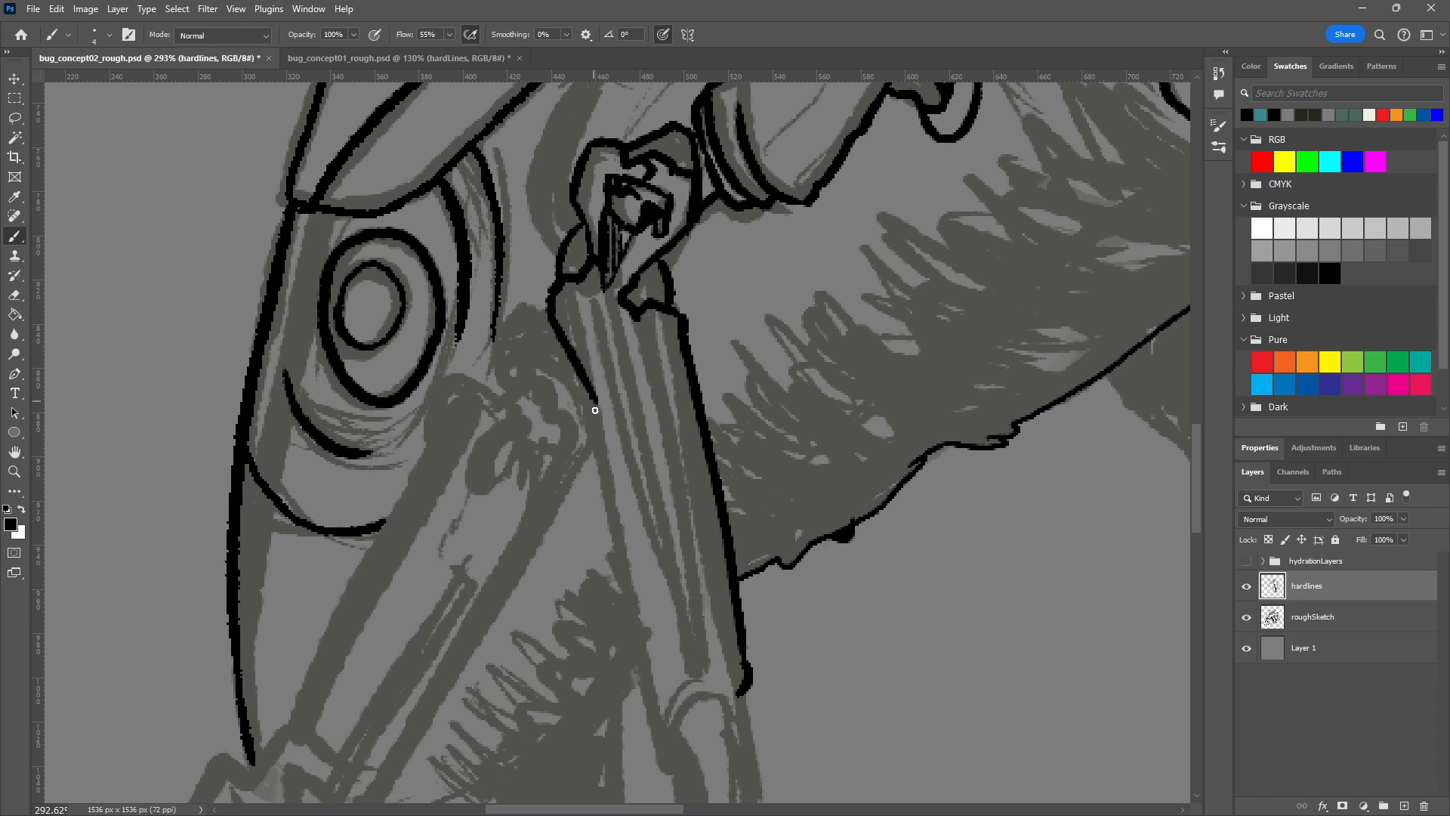
Ink a double arc for the rounded joint opening at the lower end of the leg segment.
{"action": "left_click_drag", "start_coordinate": [595, 399], "coordinate": [661, 754]}
{"action": "scroll", "coordinate": [793, 534], "scroll_direction": "down", "scroll_amount": 5}
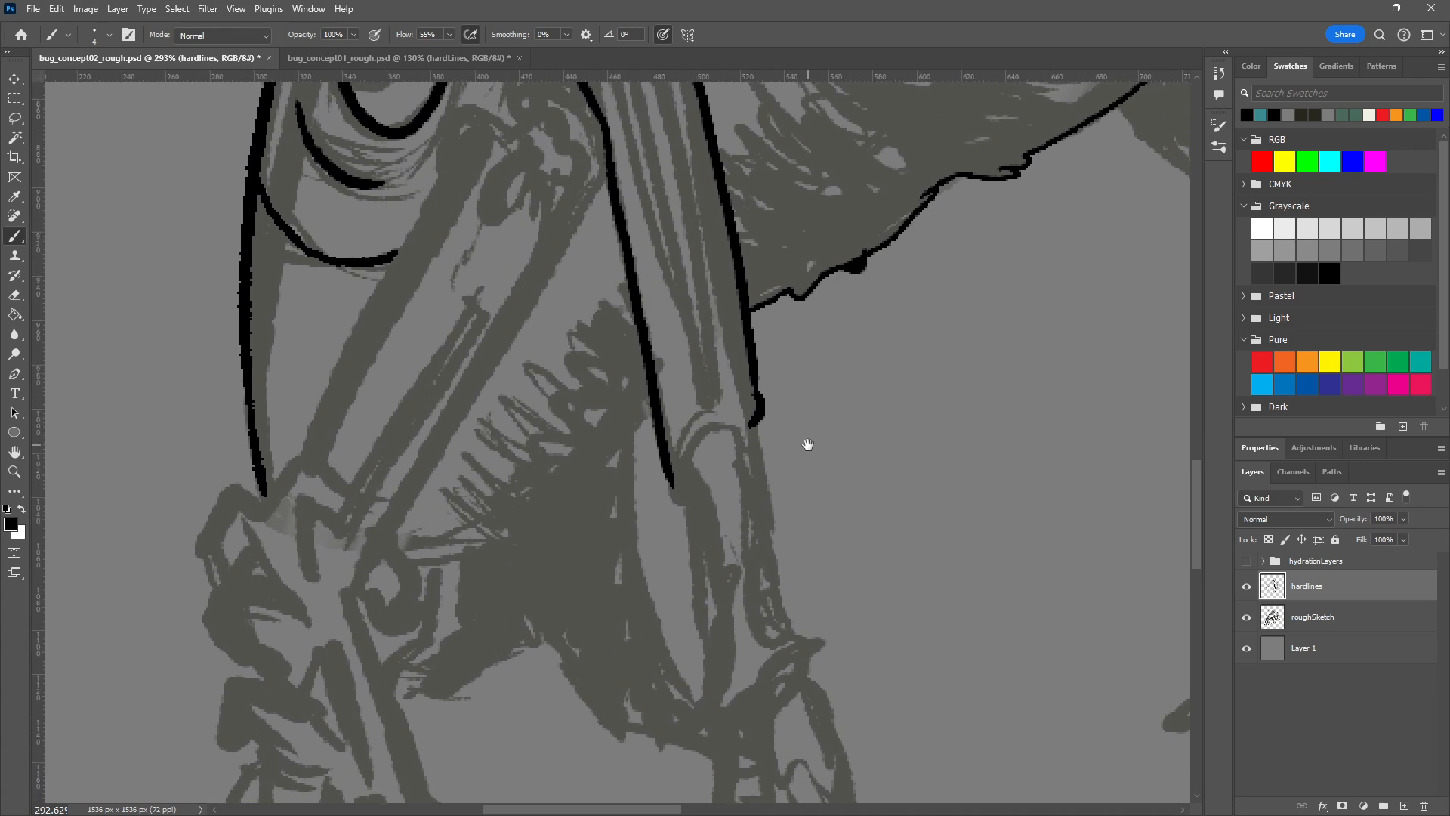
{"action": "scroll", "coordinate": [689, 453], "scroll_direction": "up", "scroll_amount": 1}
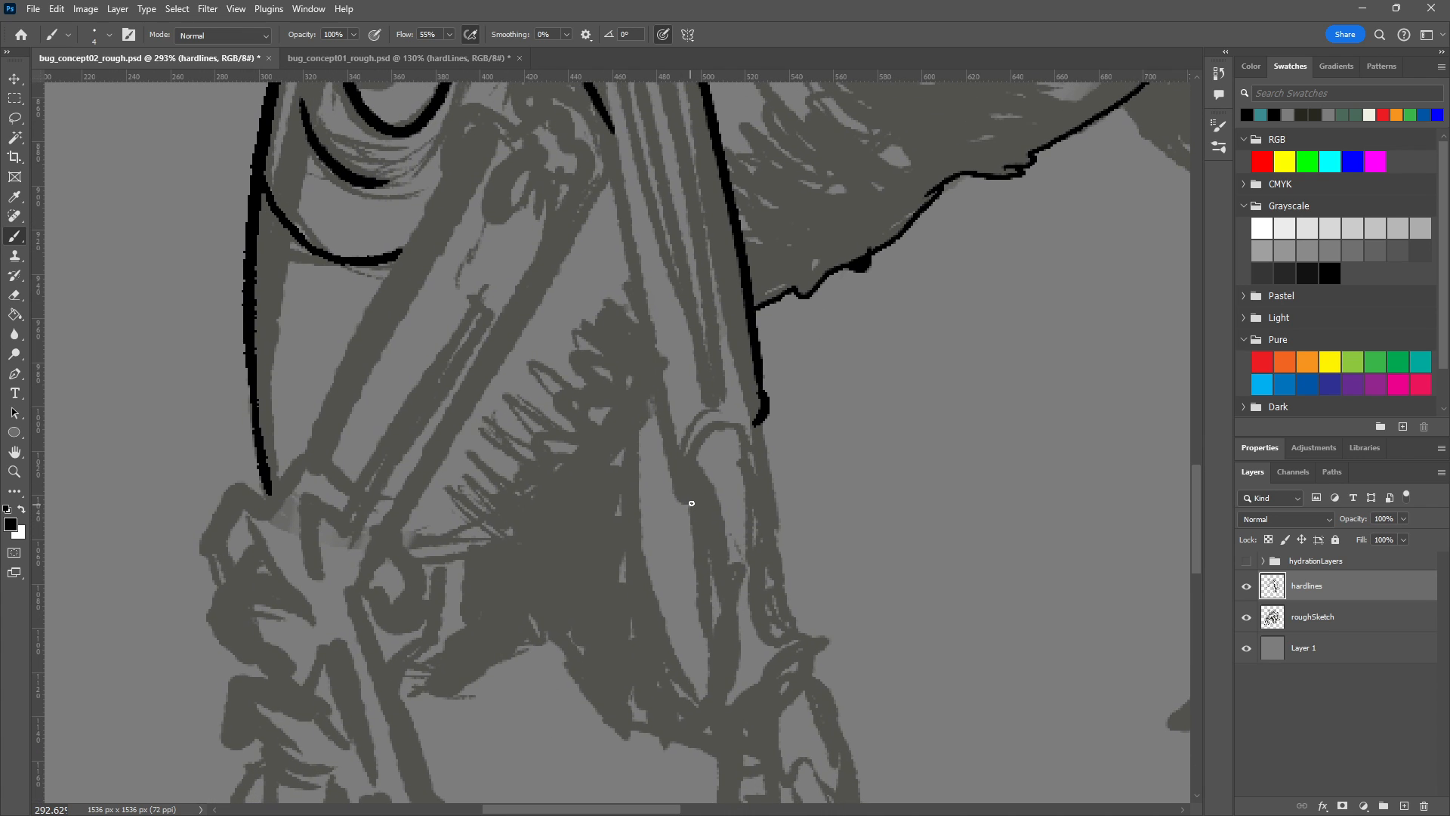
{"action": "mouse_move", "coordinate": [689, 501]}
{"action": "left_mouse_down"}
{"action": "mouse_move", "coordinate": [674, 476]}
{"action": "mouse_move", "coordinate": [724, 427]}
{"action": "left_mouse_up"}
{"action": "mouse_move", "coordinate": [674, 484]}
{"action": "left_mouse_down"}
{"action": "mouse_move", "coordinate": [679, 439]}
{"action": "mouse_move", "coordinate": [746, 427]}
{"action": "mouse_move", "coordinate": [692, 420]}
{"action": "mouse_move", "coordinate": [668, 490]}
{"action": "left_mouse_up"}
{"action": "key", "text": "ctrl+z"}
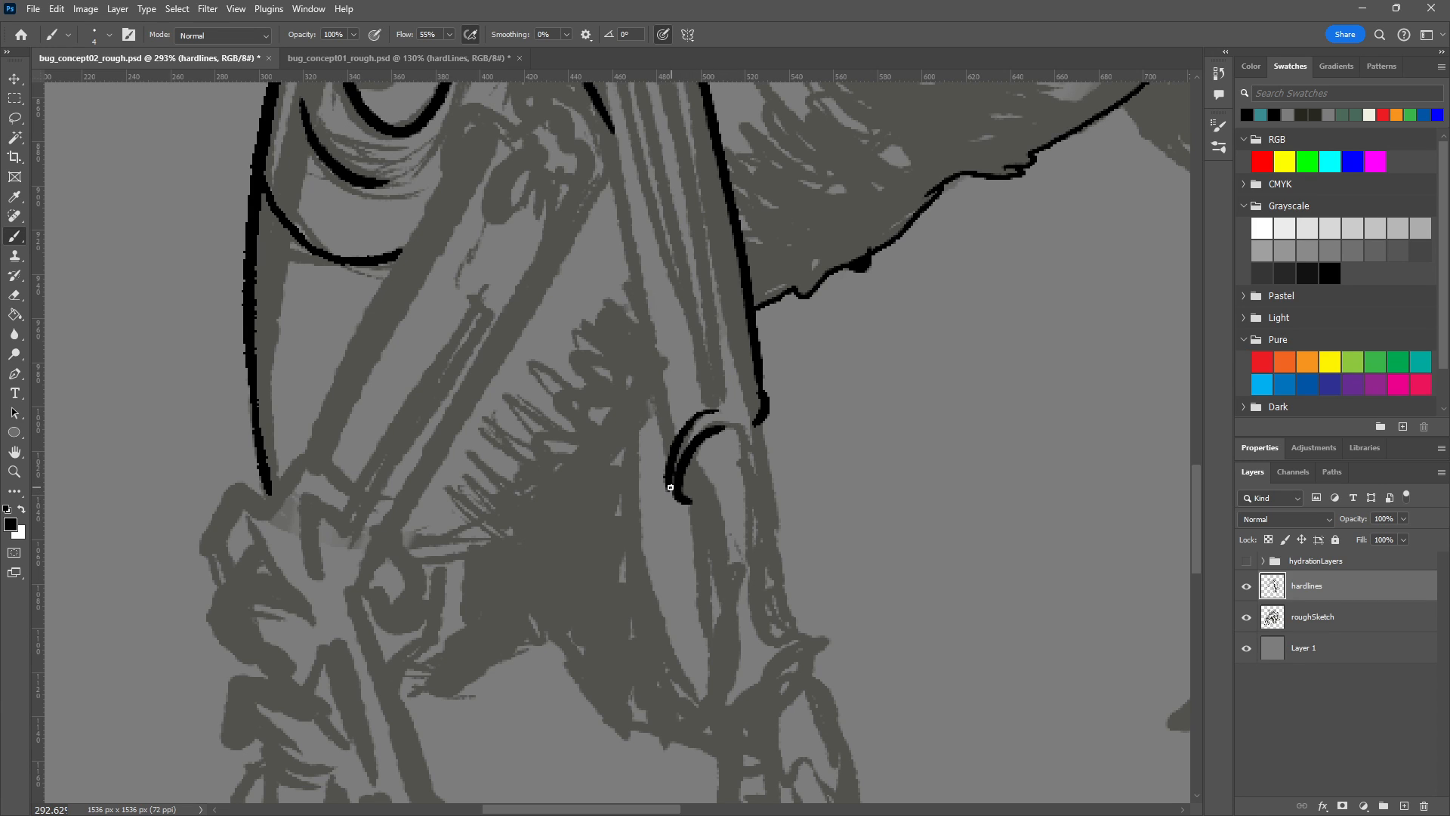
Undo the double arc strokes and re-ink the inner arc of the rounded joint opening at the leg segment's lower end.
{"action": "key", "text": "ctrl+z"}
{"action": "left_click_drag", "start_coordinate": [671, 476], "coordinate": [717, 404]}
{"action": "key", "text": "ctrl+z"}
{"action": "mouse_move", "coordinate": [674, 485]}
{"action": "left_mouse_down"}
{"action": "mouse_move", "coordinate": [692, 423]}
{"action": "mouse_move", "coordinate": [735, 426]}
{"action": "mouse_move", "coordinate": [707, 412]}
{"action": "mouse_move", "coordinate": [685, 493]}
{"action": "left_mouse_up"}
{"action": "key", "text": "ctrl+z"}
{"action": "key", "text": "ctrl+z"}
{"action": "mouse_move", "coordinate": [714, 411]}
{"action": "left_mouse_down"}
{"action": "mouse_move", "coordinate": [690, 430]}
{"action": "mouse_move", "coordinate": [676, 495]}
{"action": "left_mouse_up"}
{"action": "left_click_drag", "start_coordinate": [754, 402], "coordinate": [752, 572]}
{"action": "key", "text": "ctrl+z"}
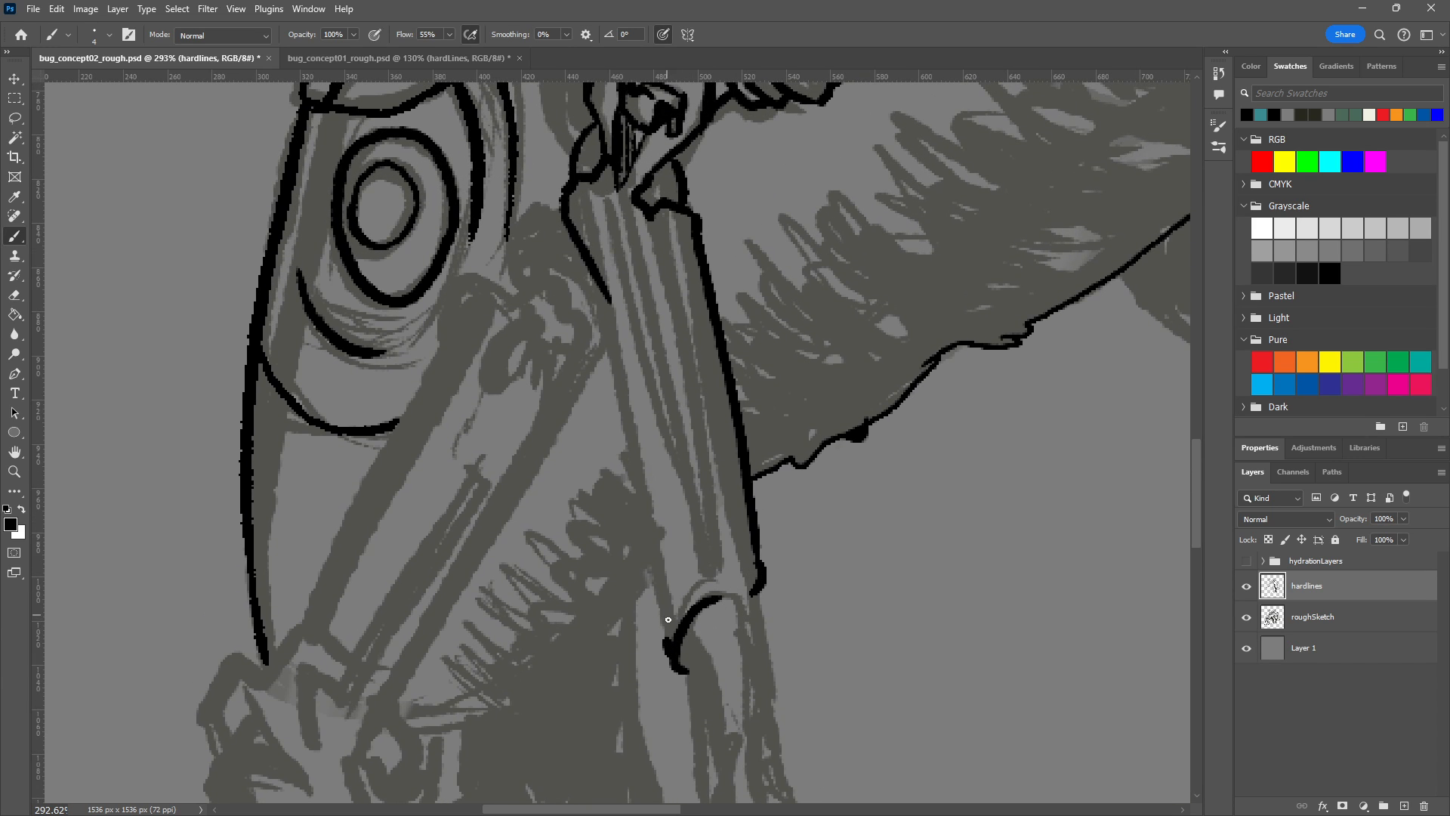
Re-ink the short outer arc above the joint opening so it runs parallel to the inner arc.
{"action": "mouse_move", "coordinate": [668, 641]}
{"action": "left_mouse_down"}
{"action": "mouse_move", "coordinate": [673, 608]}
{"action": "mouse_move", "coordinate": [701, 585]}
{"action": "left_mouse_up"}
{"action": "key", "text": "ctrl+z"}
{"action": "mouse_move", "coordinate": [669, 644]}
{"action": "left_mouse_down"}
{"action": "mouse_move", "coordinate": [679, 606]}
{"action": "mouse_move", "coordinate": [708, 577]}
{"action": "left_mouse_up"}
{"action": "key", "text": "ctrl+z"}
{"action": "mouse_move", "coordinate": [668, 643]}
{"action": "left_mouse_down"}
{"action": "mouse_move", "coordinate": [702, 579]}
{"action": "mouse_move", "coordinate": [718, 584]}
{"action": "left_mouse_up"}
Ink the long rear edge of the leg segment from below the knee joint down to the rounded joint opening.
{"action": "left_click_drag", "start_coordinate": [601, 286], "coordinate": [674, 673]}
{"action": "key", "text": "ctrl+z"}
{"action": "left_click_drag", "start_coordinate": [605, 294], "coordinate": [611, 369]}
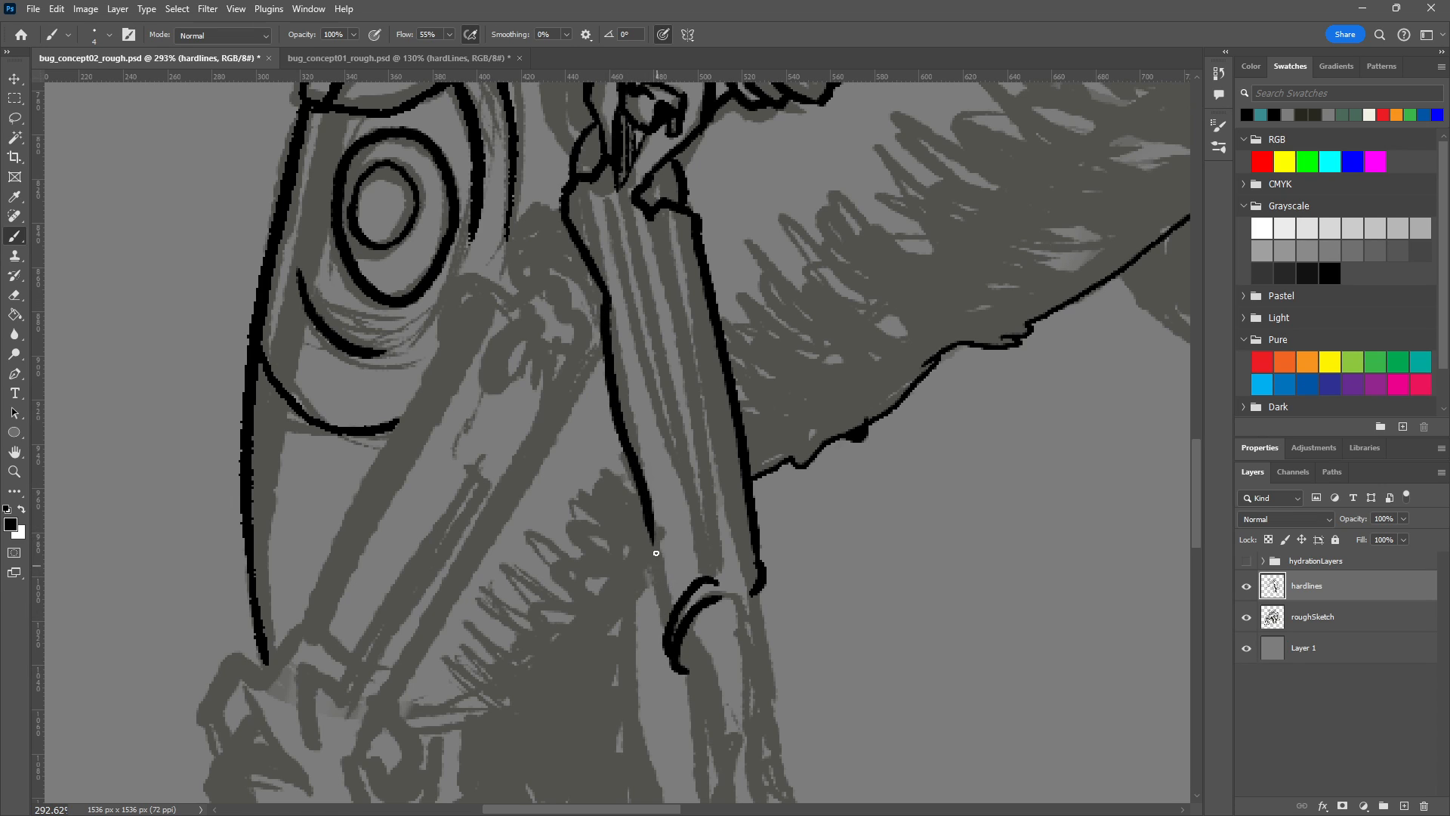
{"action": "left_click_drag", "start_coordinate": [668, 626], "coordinate": [642, 463]}
{"action": "key", "text": "ctrl+z"}
{"action": "left_click_drag", "start_coordinate": [650, 520], "coordinate": [667, 646]}
Ink the narrow strut below the joint opening and extend its outline past a rounded tab down to a pointed spur.
{"action": "mouse_move", "coordinate": [767, 606]}
{"action": "left_mouse_down"}
{"action": "mouse_move", "coordinate": [700, 406]}
{"action": "mouse_move", "coordinate": [633, 442]}
{"action": "mouse_move", "coordinate": [647, 623]}
{"action": "mouse_move", "coordinate": [629, 447]}
{"action": "mouse_move", "coordinate": [650, 463]}
{"action": "mouse_move", "coordinate": [669, 571]}
{"action": "left_mouse_up"}
{"action": "key", "text": "ctrl+z"}
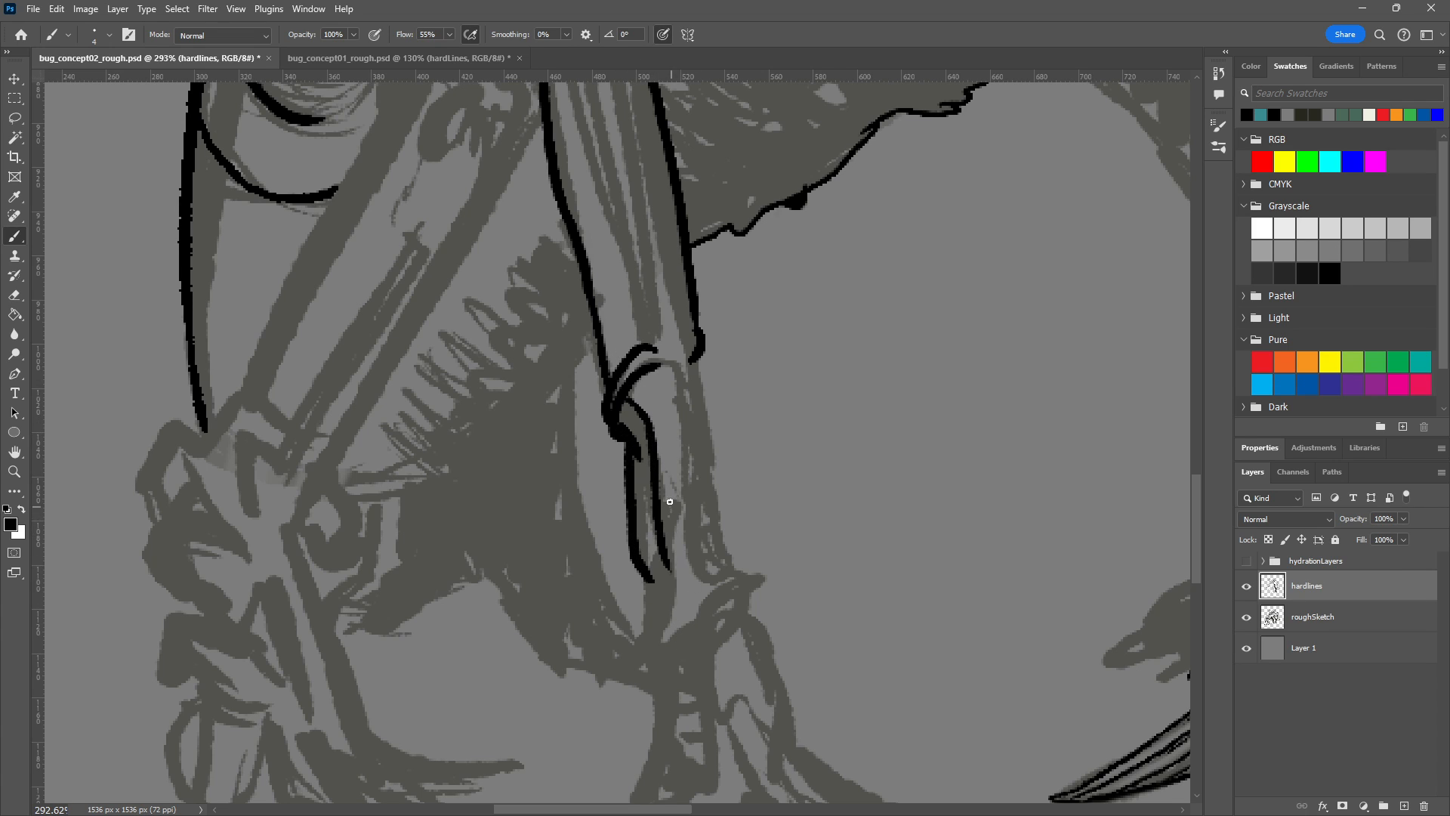
{"action": "mouse_move", "coordinate": [661, 508]}
{"action": "left_mouse_down"}
{"action": "mouse_move", "coordinate": [683, 507]}
{"action": "mouse_move", "coordinate": [686, 572]}
{"action": "mouse_move", "coordinate": [651, 647]}
{"action": "mouse_move", "coordinate": [560, 661]}
{"action": "mouse_move", "coordinate": [660, 688]}
{"action": "left_mouse_up"}
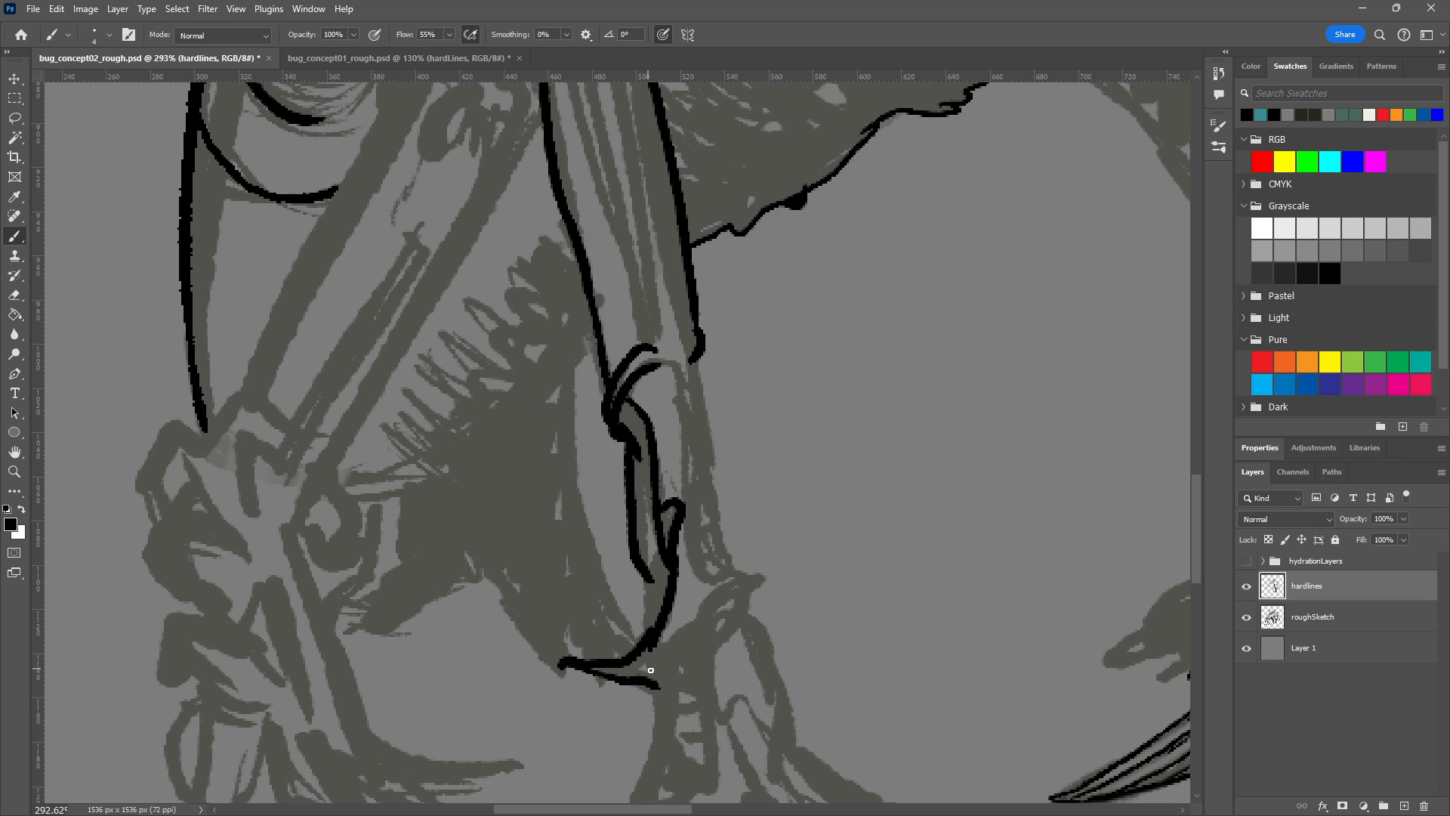
{"action": "scroll", "coordinate": [691, 648], "scroll_direction": "down", "scroll_amount": 5}
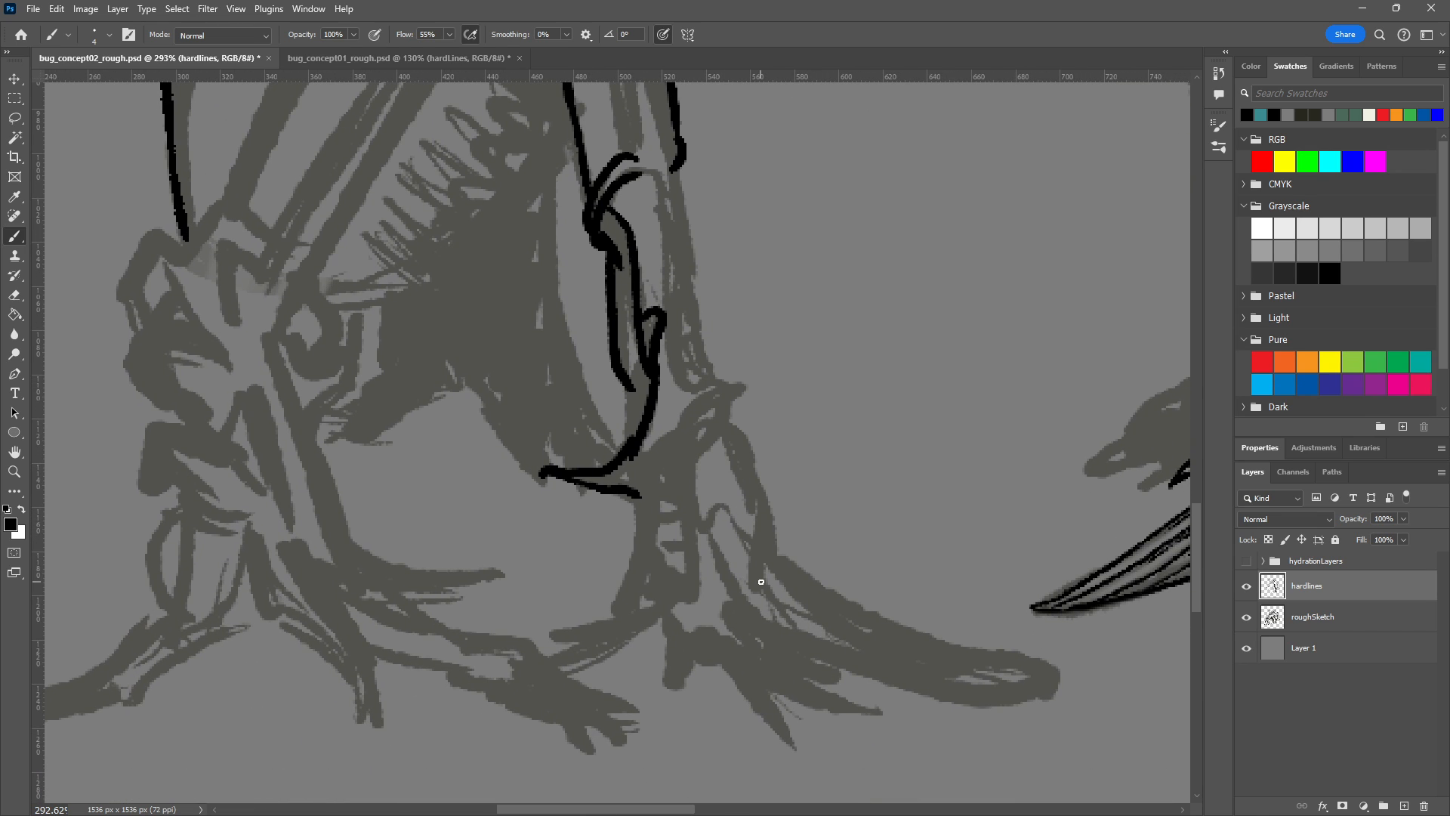
{"action": "scroll", "coordinate": [710, 347], "scroll_direction": "up", "scroll_amount": 3}
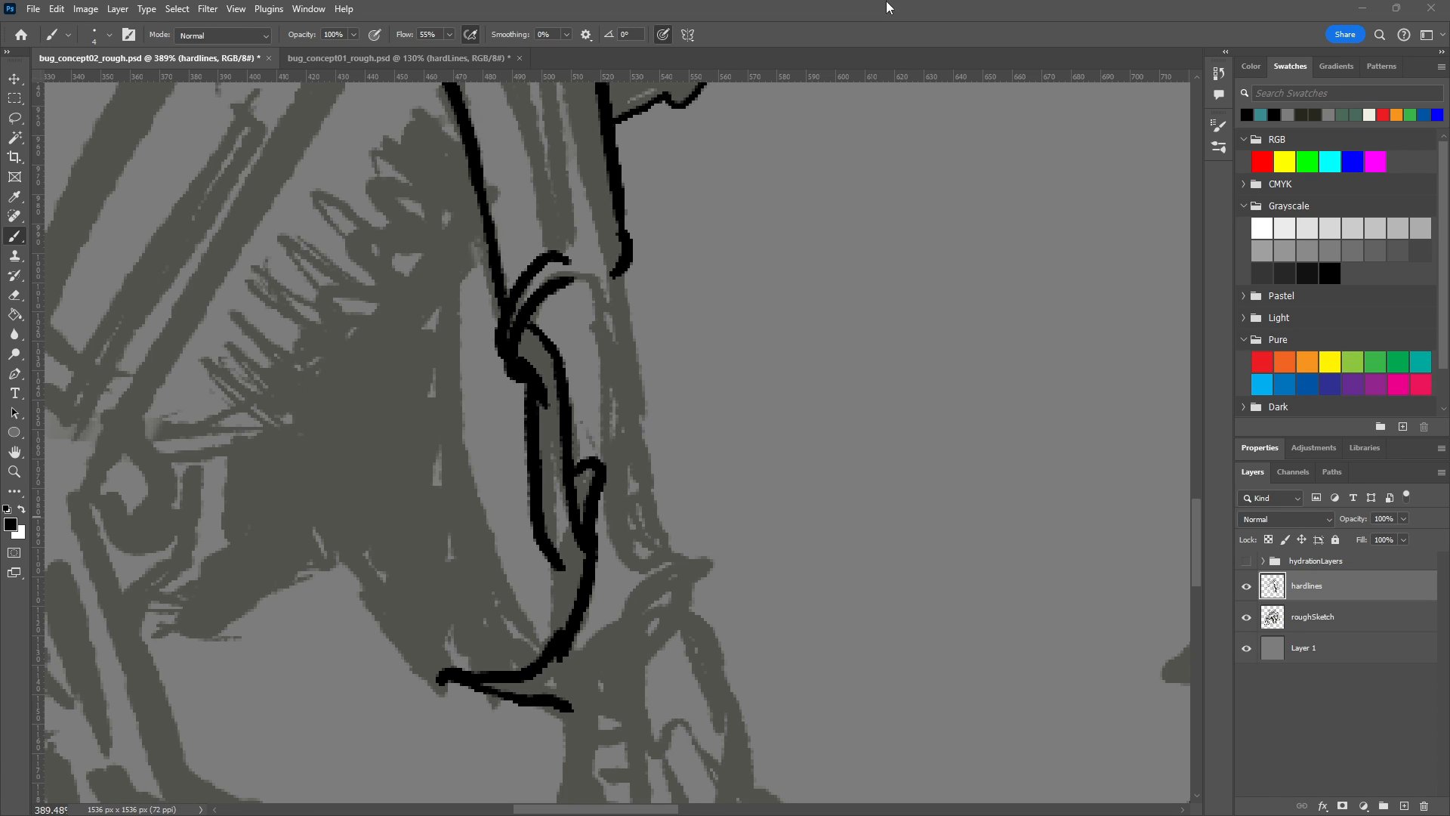
{"action": "left_click_drag", "start_coordinate": [634, 282], "coordinate": [604, 368]}
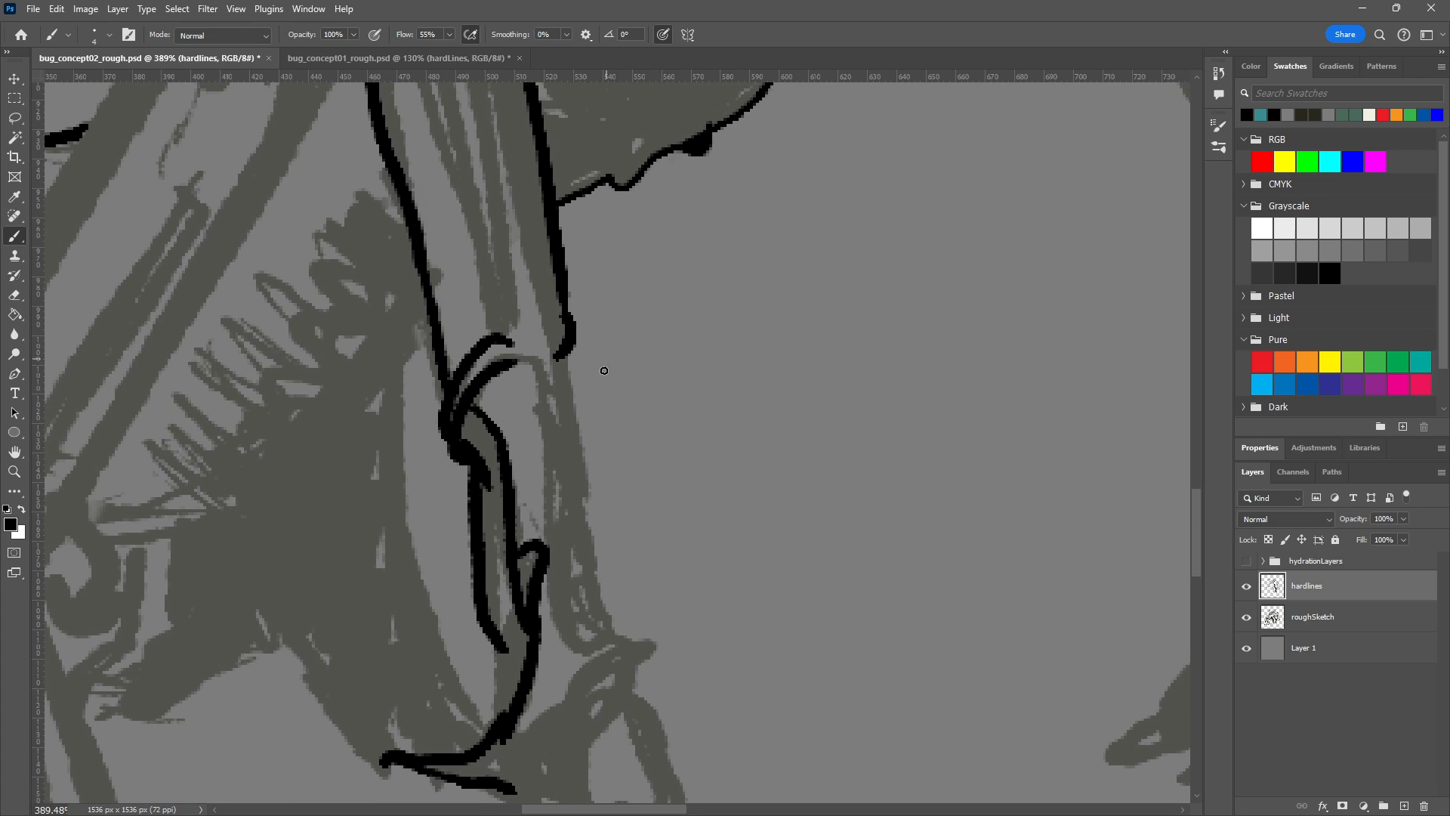
{"action": "scroll", "coordinate": [605, 368], "scroll_direction": "up", "scroll_amount": 5}
{"action": "left_click_drag", "start_coordinate": [632, 423], "coordinate": [602, 255]}
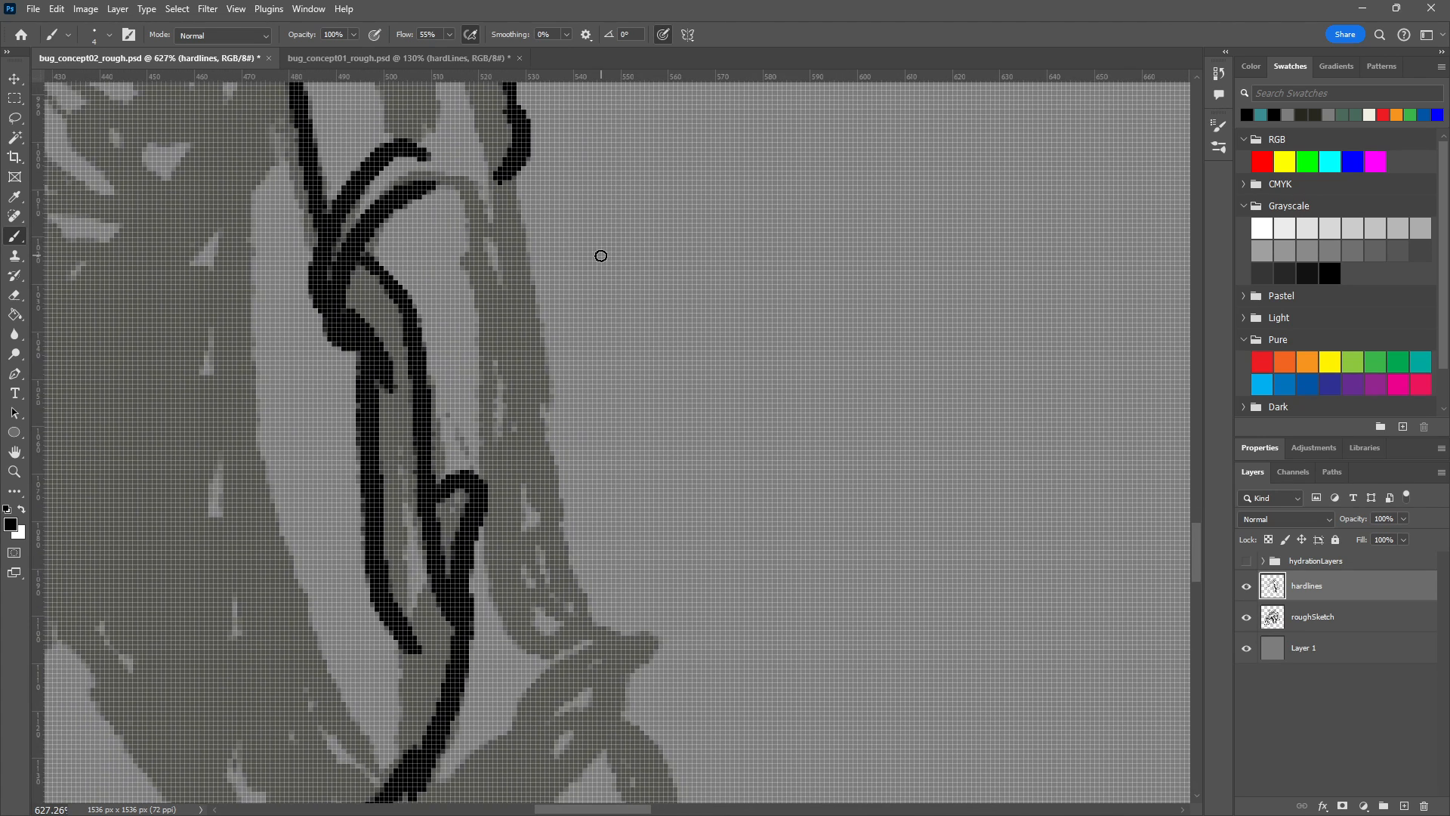
Ink the outer contour of the lower leg down from the small knob, following the rough sketch on the hardlines layer.
{"action": "left_click_drag", "start_coordinate": [500, 174], "coordinate": [549, 382]}
{"action": "key", "text": "ctrl+z"}
{"action": "left_click_drag", "start_coordinate": [498, 173], "coordinate": [547, 417]}
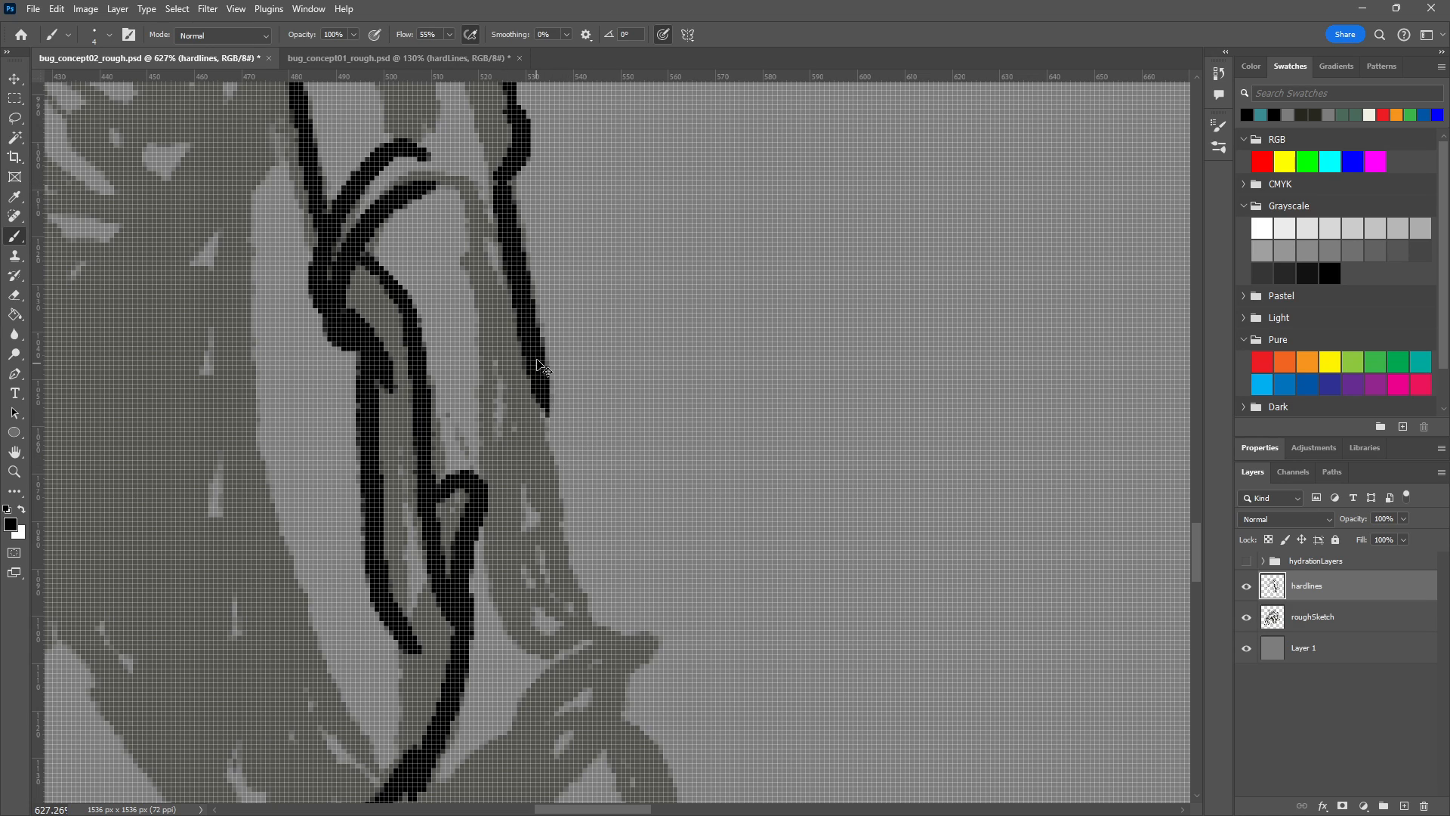
{"action": "key", "text": "ctrl+z"}
{"action": "key", "text": "ctrl+shift+z"}
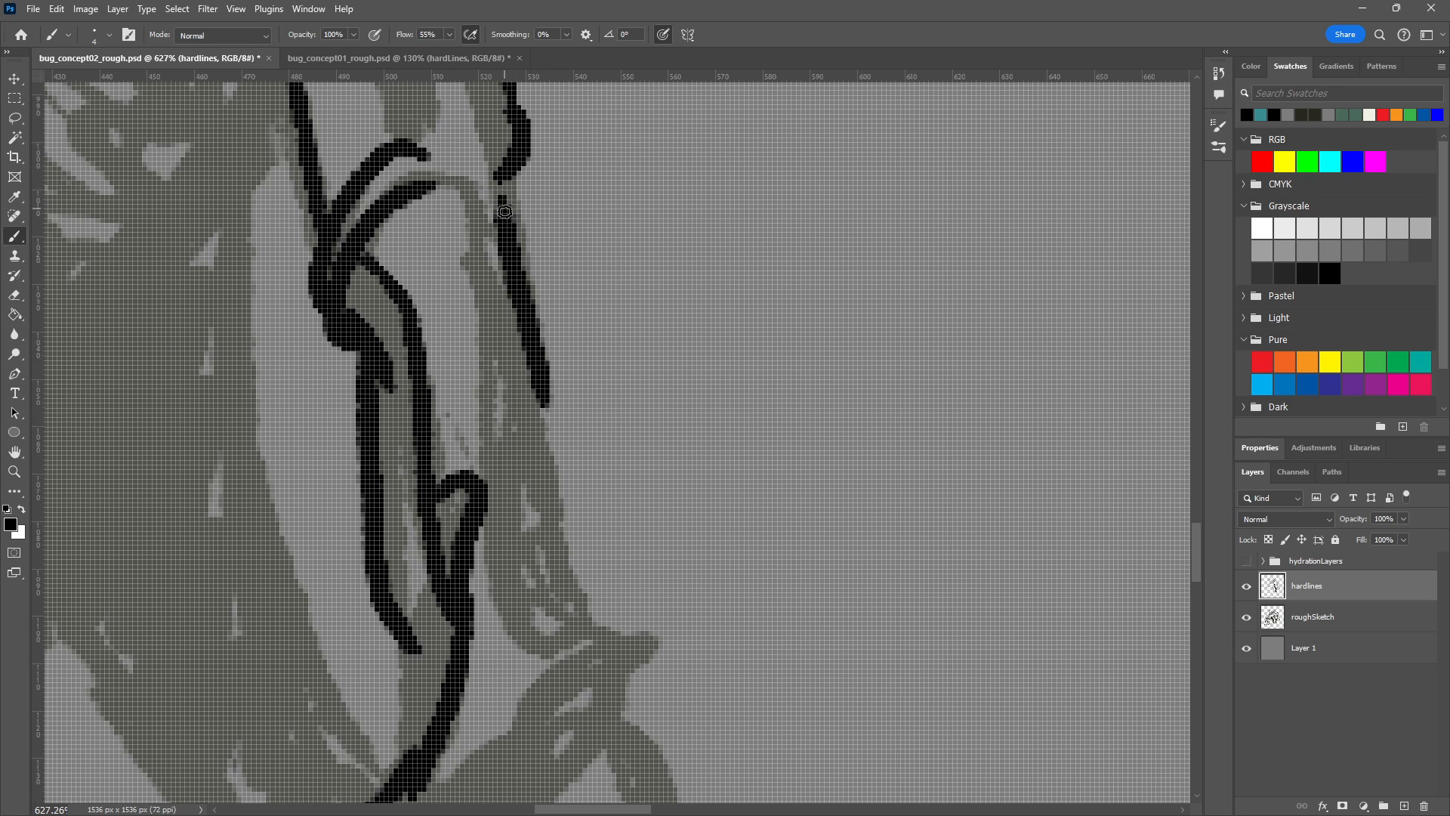
{"action": "mouse_move", "coordinate": [530, 400]}
{"action": "left_mouse_down"}
{"action": "mouse_move", "coordinate": [582, 632]}
{"action": "mouse_move", "coordinate": [636, 646]}
{"action": "mouse_move", "coordinate": [528, 670]}
{"action": "mouse_move", "coordinate": [544, 657]}
{"action": "mouse_move", "coordinate": [502, 624]}
{"action": "mouse_move", "coordinate": [496, 321]}
{"action": "mouse_move", "coordinate": [517, 367]}
{"action": "left_mouse_up"}
Ink the inner edge of the leg's outer strip and close its outline down at the ankle.
{"action": "mouse_move", "coordinate": [460, 254]}
{"action": "left_mouse_down"}
{"action": "mouse_move", "coordinate": [541, 415]}
{"action": "mouse_move", "coordinate": [544, 393]}
{"action": "mouse_move", "coordinate": [427, 230]}
{"action": "mouse_move", "coordinate": [539, 408]}
{"action": "left_mouse_up"}
{"action": "key", "text": "ctrl+z"}
{"action": "key", "text": "ctrl+shift+z"}
{"action": "key", "text": "ctrl+z"}
{"action": "key", "text": "ctrl+z"}
{"action": "mouse_move", "coordinate": [462, 261]}
{"action": "left_mouse_down"}
{"action": "mouse_move", "coordinate": [412, 178]}
{"action": "mouse_move", "coordinate": [398, 194]}
{"action": "mouse_move", "coordinate": [428, 177]}
{"action": "mouse_move", "coordinate": [471, 190]}
{"action": "mouse_move", "coordinate": [518, 300]}
{"action": "mouse_move", "coordinate": [470, 198]}
{"action": "mouse_move", "coordinate": [421, 196]}
{"action": "mouse_move", "coordinate": [442, 186]}
{"action": "mouse_move", "coordinate": [501, 226]}
{"action": "mouse_move", "coordinate": [483, 420]}
{"action": "left_mouse_up"}
{"action": "scroll", "coordinate": [523, 282], "scroll_direction": "down", "scroll_amount": 4}
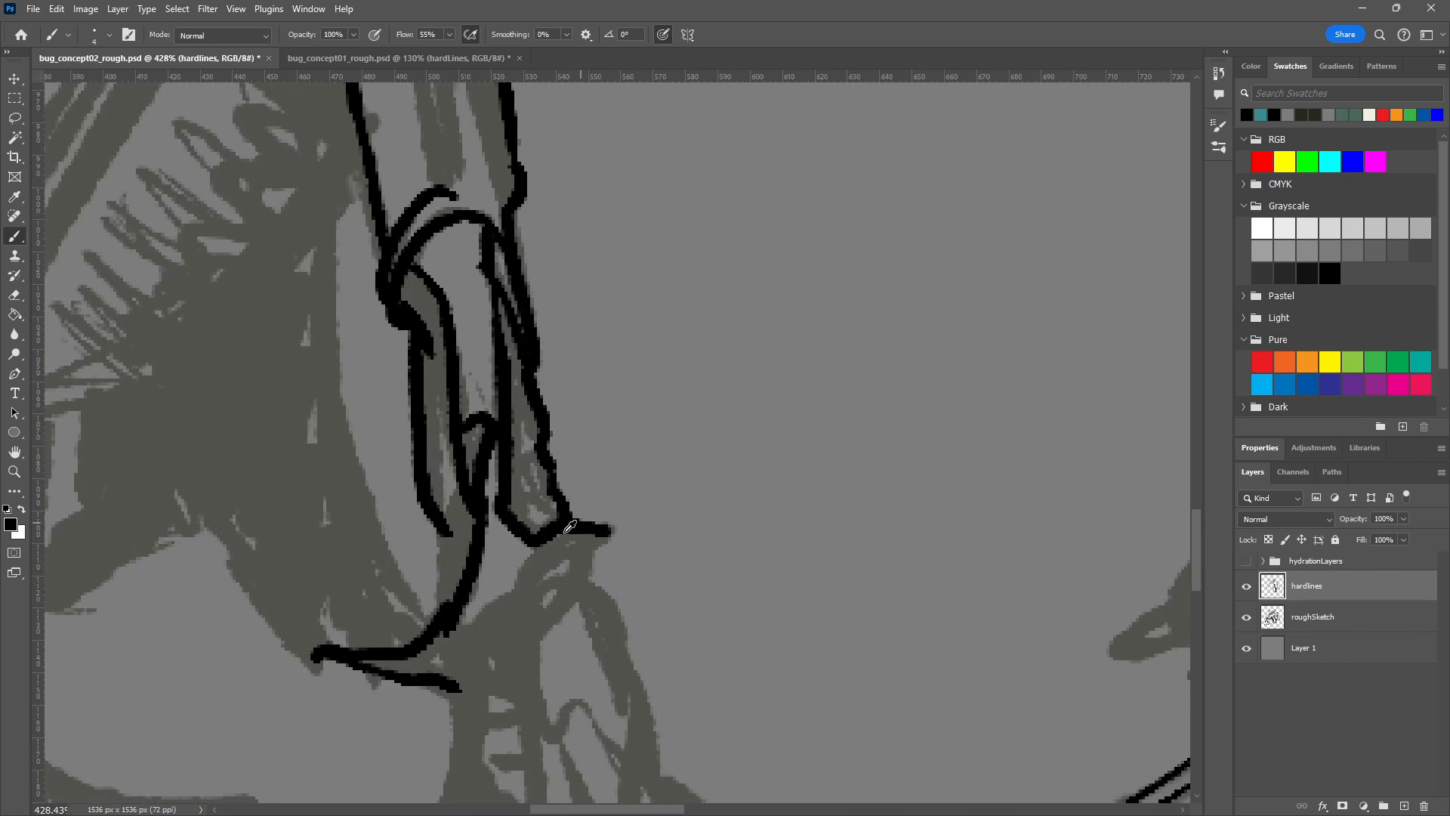
Add two short curved division lines across the lower part of the leg's outer strip.
{"action": "scroll", "coordinate": [573, 525], "scroll_direction": "up", "scroll_amount": 3}
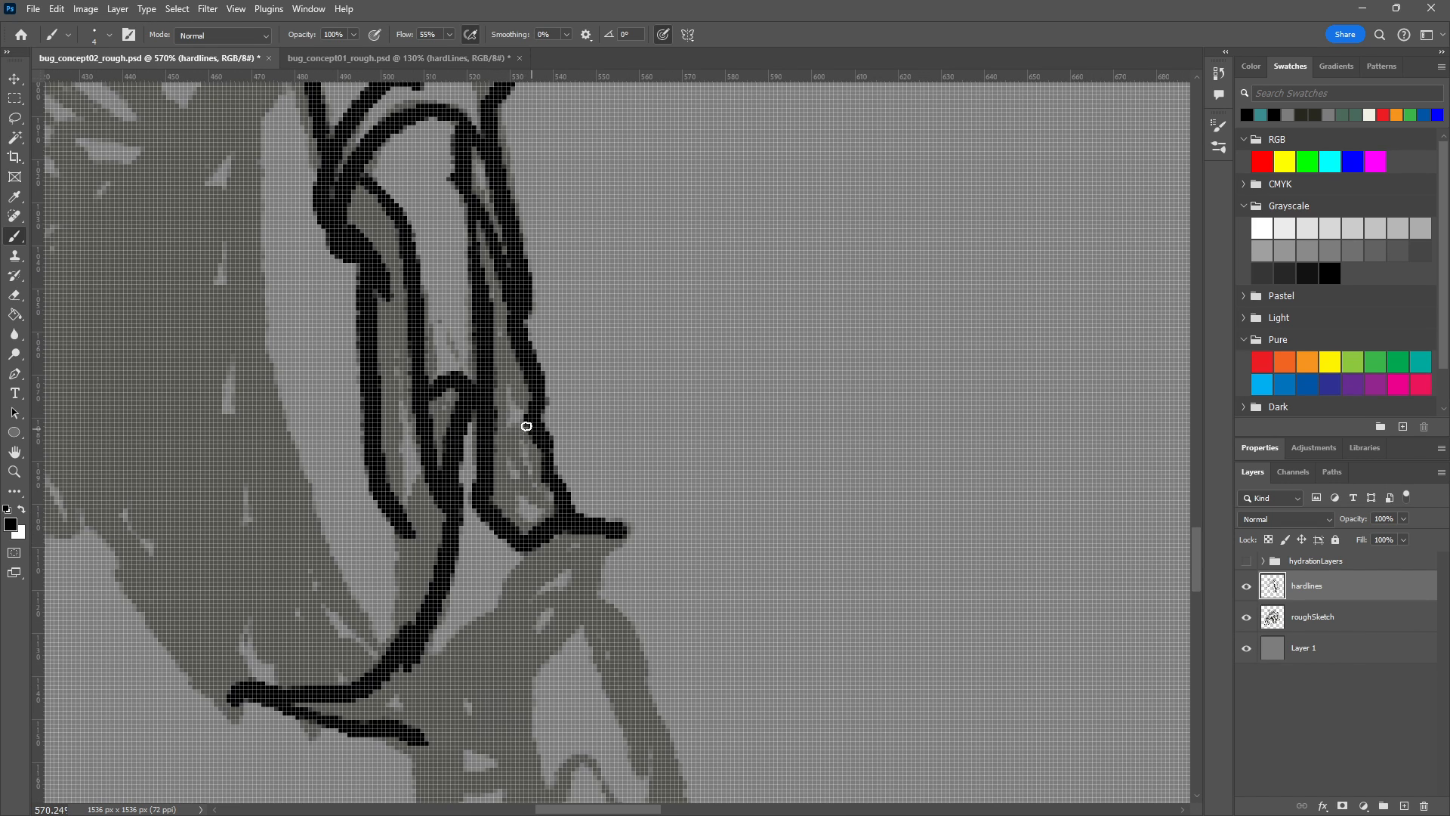
{"action": "left_click_drag", "start_coordinate": [528, 427], "coordinate": [497, 469]}
{"action": "mouse_move", "coordinate": [492, 356]}
{"action": "left_mouse_down"}
{"action": "mouse_move", "coordinate": [551, 272]}
{"action": "mouse_move", "coordinate": [486, 365]}
{"action": "mouse_move", "coordinate": [527, 308]}
{"action": "left_mouse_up"}
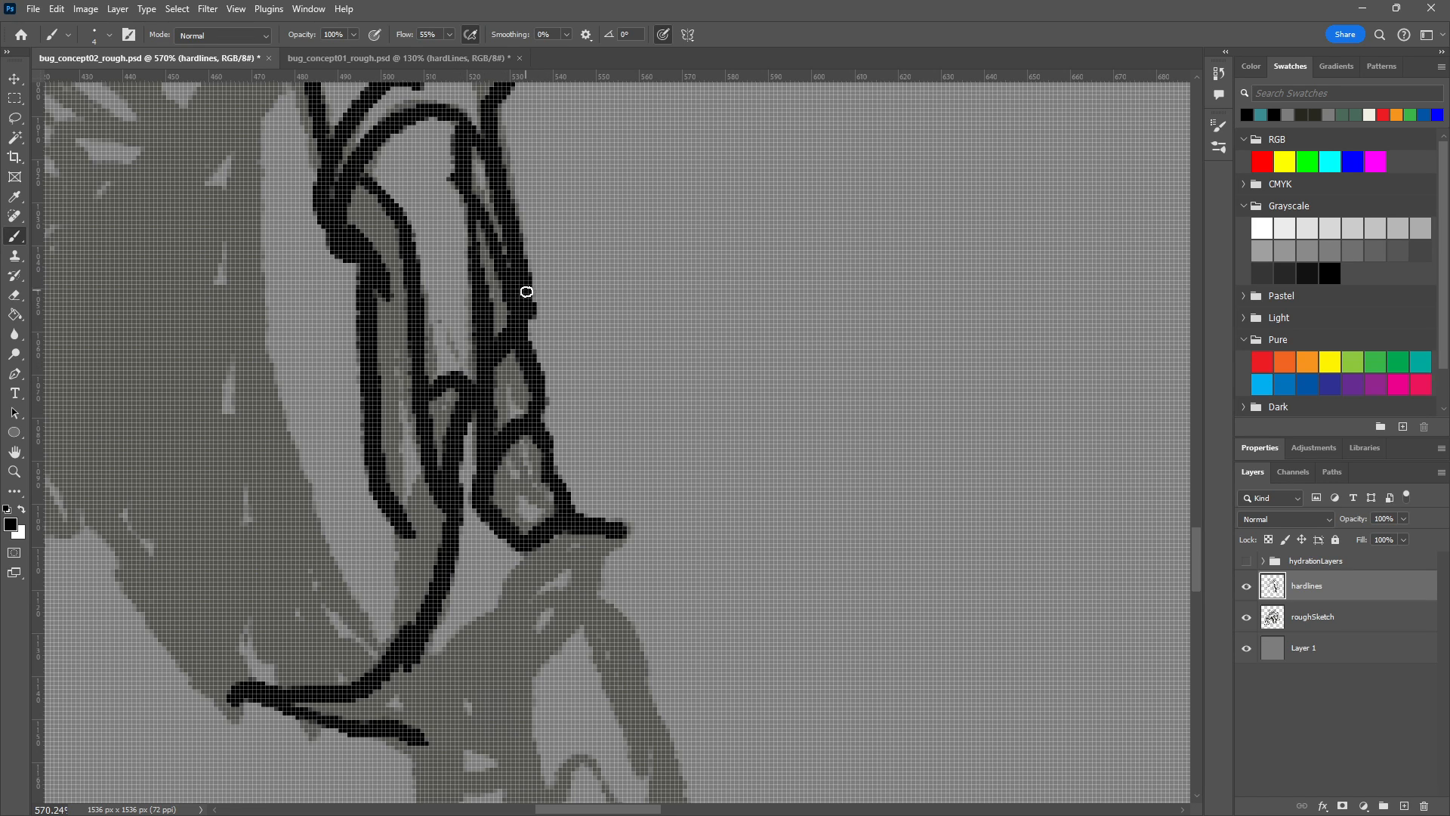
Ink the diagonal ankle edge linking the outer strip's pointed tip to the backward spur above the foot.
{"action": "mouse_move", "coordinate": [658, 695]}
{"action": "left_mouse_down"}
{"action": "mouse_move", "coordinate": [671, 710]}
{"action": "mouse_move", "coordinate": [628, 765]}
{"action": "left_mouse_up"}
{"action": "mouse_move", "coordinate": [684, 716]}
{"action": "left_mouse_down"}
{"action": "mouse_move", "coordinate": [647, 4]}
{"action": "mouse_move", "coordinate": [698, 354]}
{"action": "mouse_move", "coordinate": [693, 421]}
{"action": "left_mouse_up"}
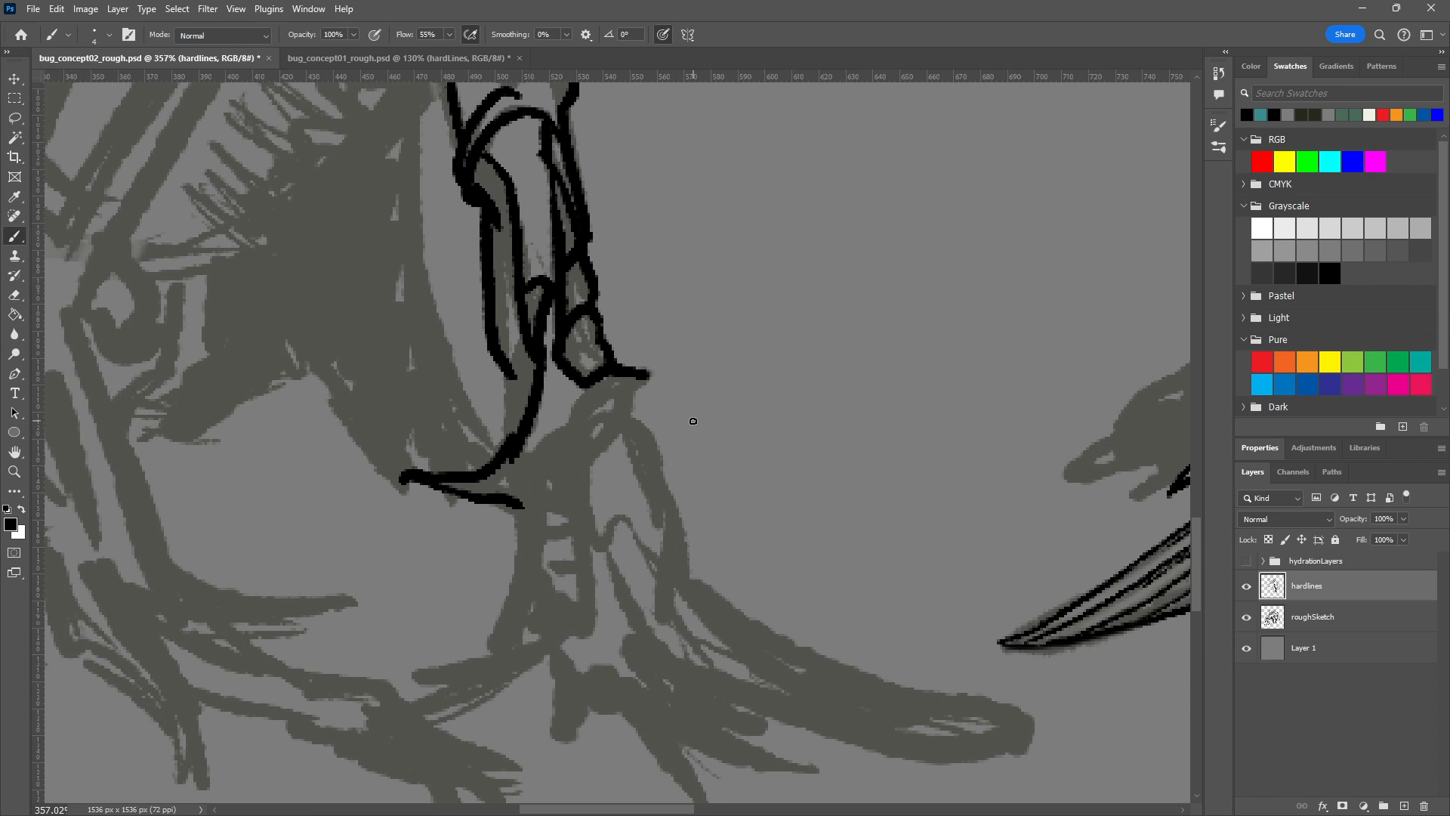
{"action": "mouse_move", "coordinate": [642, 377]}
{"action": "left_mouse_down"}
{"action": "mouse_move", "coordinate": [624, 413]}
{"action": "mouse_move", "coordinate": [640, 378]}
{"action": "mouse_move", "coordinate": [584, 394]}
{"action": "mouse_move", "coordinate": [558, 444]}
{"action": "left_mouse_up"}
{"action": "key", "text": "ctrl+z"}
{"action": "mouse_move", "coordinate": [642, 379]}
{"action": "left_mouse_down"}
{"action": "mouse_move", "coordinate": [572, 412]}
{"action": "mouse_move", "coordinate": [551, 465]}
{"action": "mouse_move", "coordinate": [561, 440]}
{"action": "mouse_move", "coordinate": [539, 452]}
{"action": "mouse_move", "coordinate": [554, 435]}
{"action": "mouse_move", "coordinate": [513, 461]}
{"action": "mouse_move", "coordinate": [497, 578]}
{"action": "mouse_move", "coordinate": [519, 458]}
{"action": "mouse_move", "coordinate": [578, 397]}
{"action": "mouse_move", "coordinate": [565, 434]}
{"action": "left_mouse_up"}
{"action": "key", "text": "ctrl+z"}
{"action": "left_click_drag", "start_coordinate": [521, 479], "coordinate": [547, 448]}
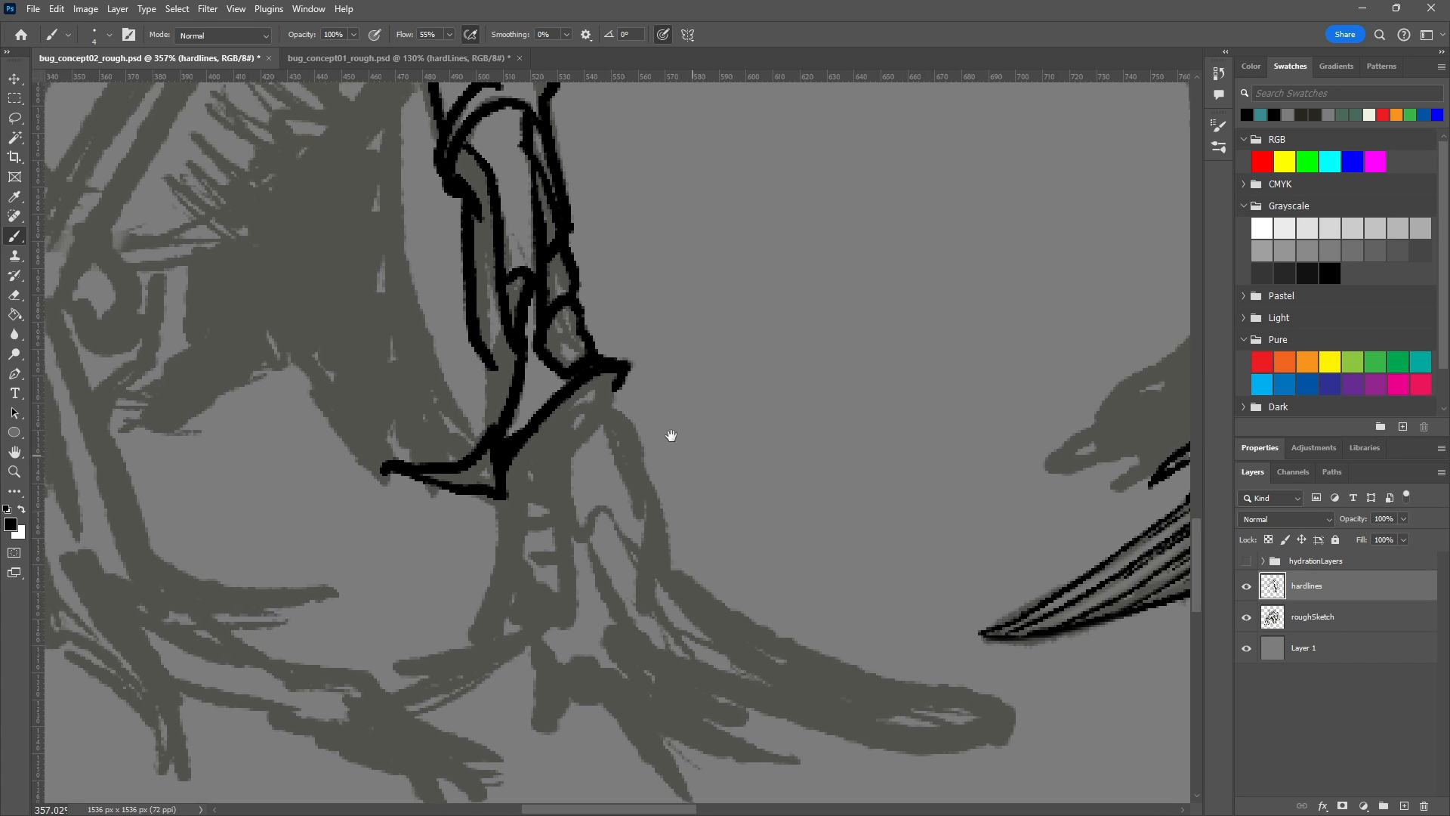
Ink the foot's curved outer side and its opposite side down to the blunt tip of the first toe.
{"action": "left_click_drag", "start_coordinate": [673, 441], "coordinate": [609, 393]}
{"action": "mouse_move", "coordinate": [539, 360]}
{"action": "left_mouse_down"}
{"action": "mouse_move", "coordinate": [579, 378]}
{"action": "mouse_move", "coordinate": [605, 451]}
{"action": "mouse_move", "coordinate": [597, 563]}
{"action": "left_mouse_up"}
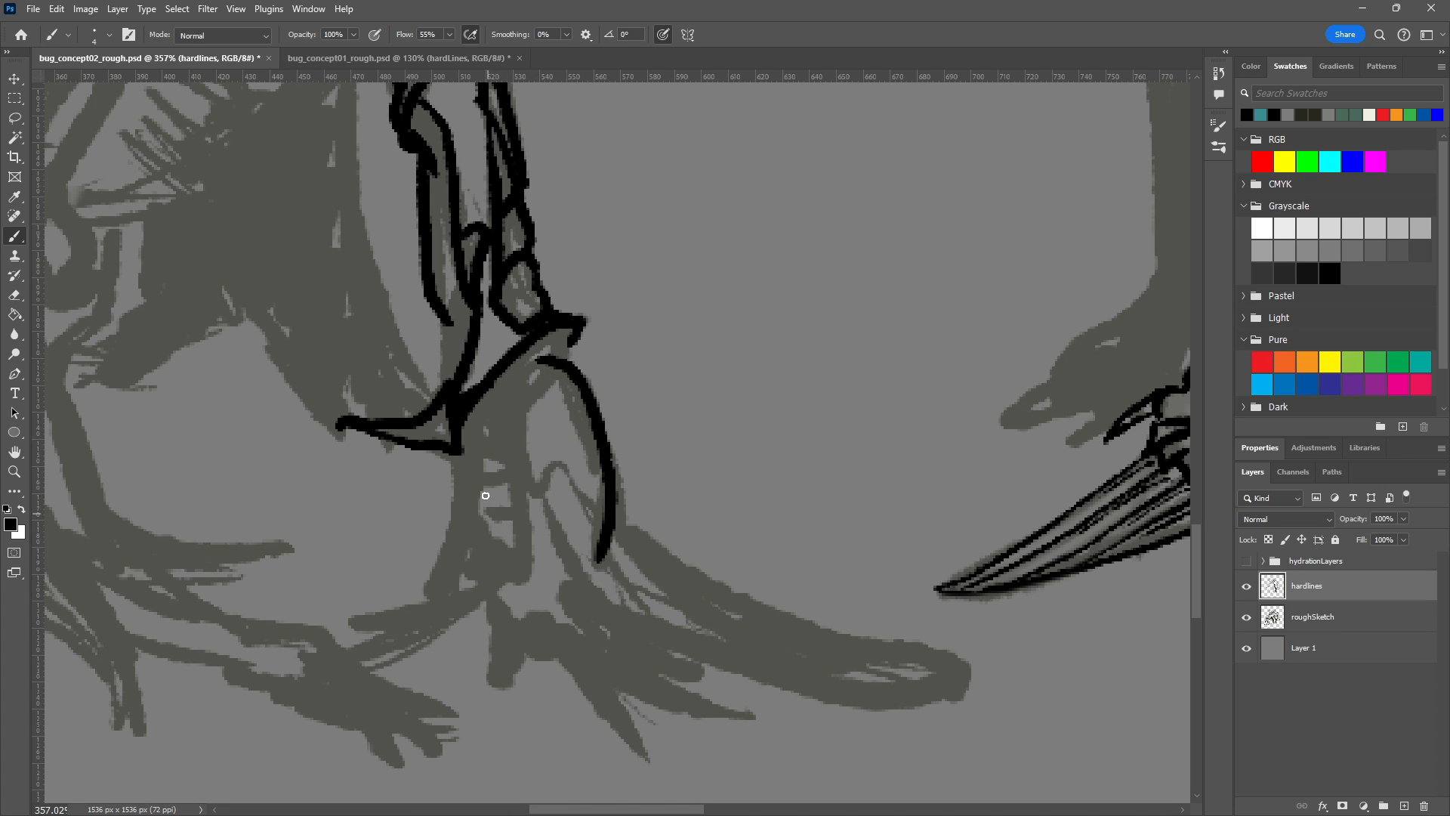
{"action": "mouse_move", "coordinate": [456, 451]}
{"action": "left_mouse_down"}
{"action": "mouse_move", "coordinate": [456, 514]}
{"action": "mouse_move", "coordinate": [424, 588]}
{"action": "mouse_move", "coordinate": [435, 616]}
{"action": "mouse_move", "coordinate": [429, 605]}
{"action": "mouse_move", "coordinate": [341, 614]}
{"action": "mouse_move", "coordinate": [423, 607]}
{"action": "mouse_move", "coordinate": [438, 624]}
{"action": "mouse_move", "coordinate": [349, 618]}
{"action": "left_mouse_up"}
{"action": "key", "text": "ctrl+z"}
{"action": "key", "text": "ctrl+z"}
{"action": "key", "text": "ctrl+z"}
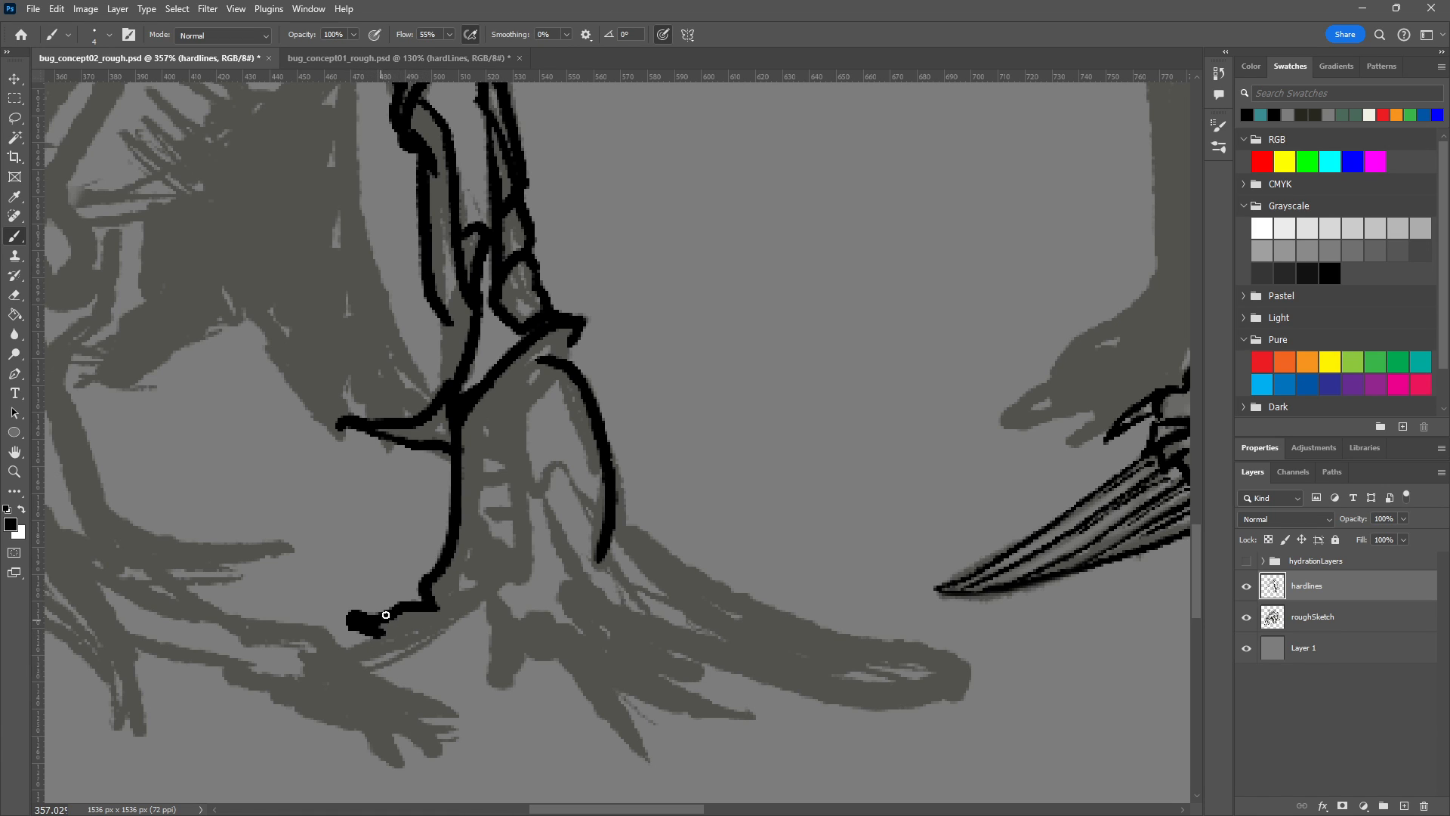
Ink the underside of the first toe with narrow converging strokes and erase the stray tip beyond it.
{"action": "mouse_move", "coordinate": [377, 633]}
{"action": "left_mouse_down"}
{"action": "mouse_move", "coordinate": [338, 668]}
{"action": "mouse_move", "coordinate": [423, 636]}
{"action": "left_mouse_up"}
{"action": "left_click_drag", "start_coordinate": [364, 673], "coordinate": [464, 600]}
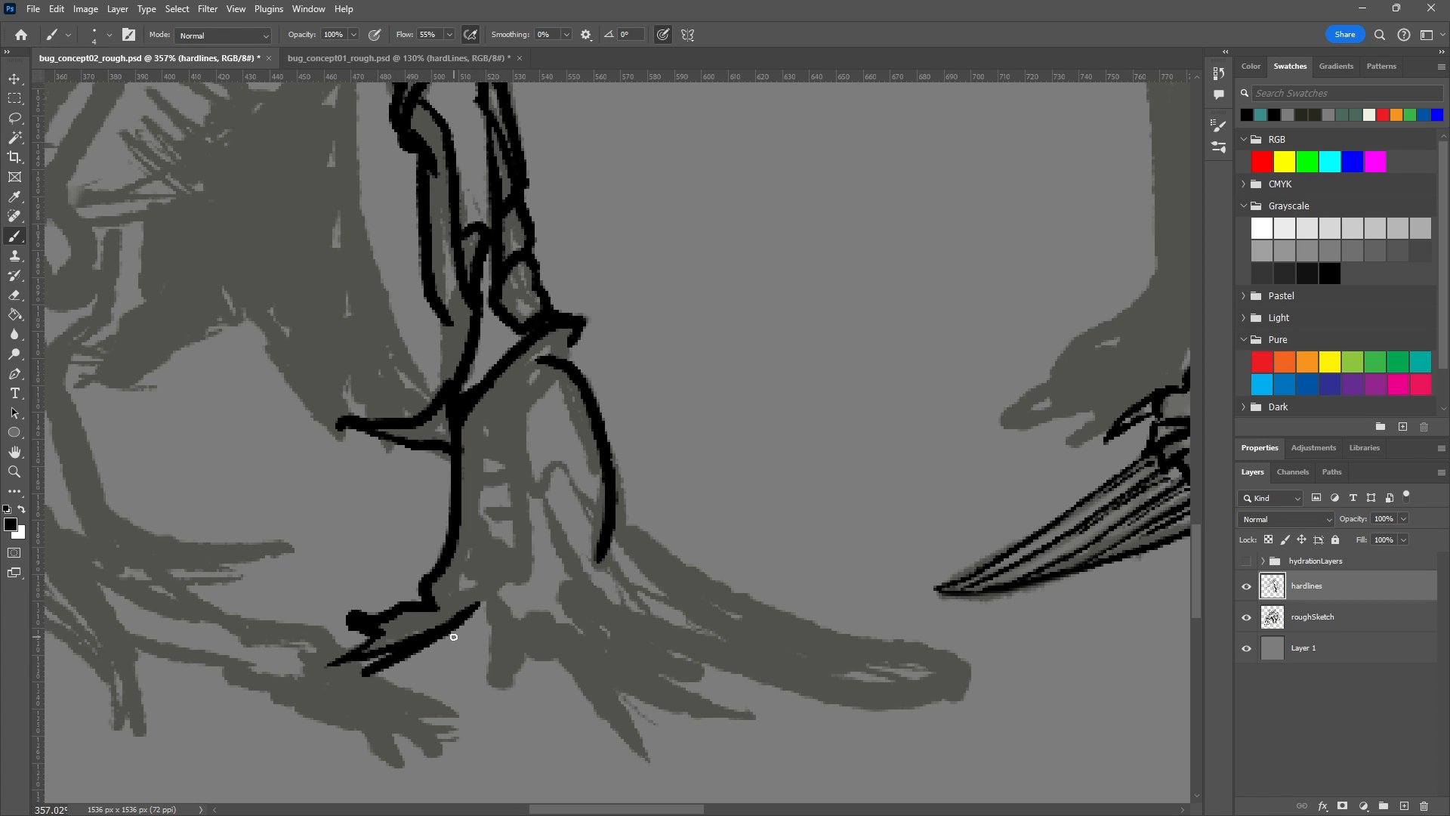
{"action": "key", "text": "e"}
{"action": "left_click_drag", "start_coordinate": [340, 657], "coordinate": [330, 657]}
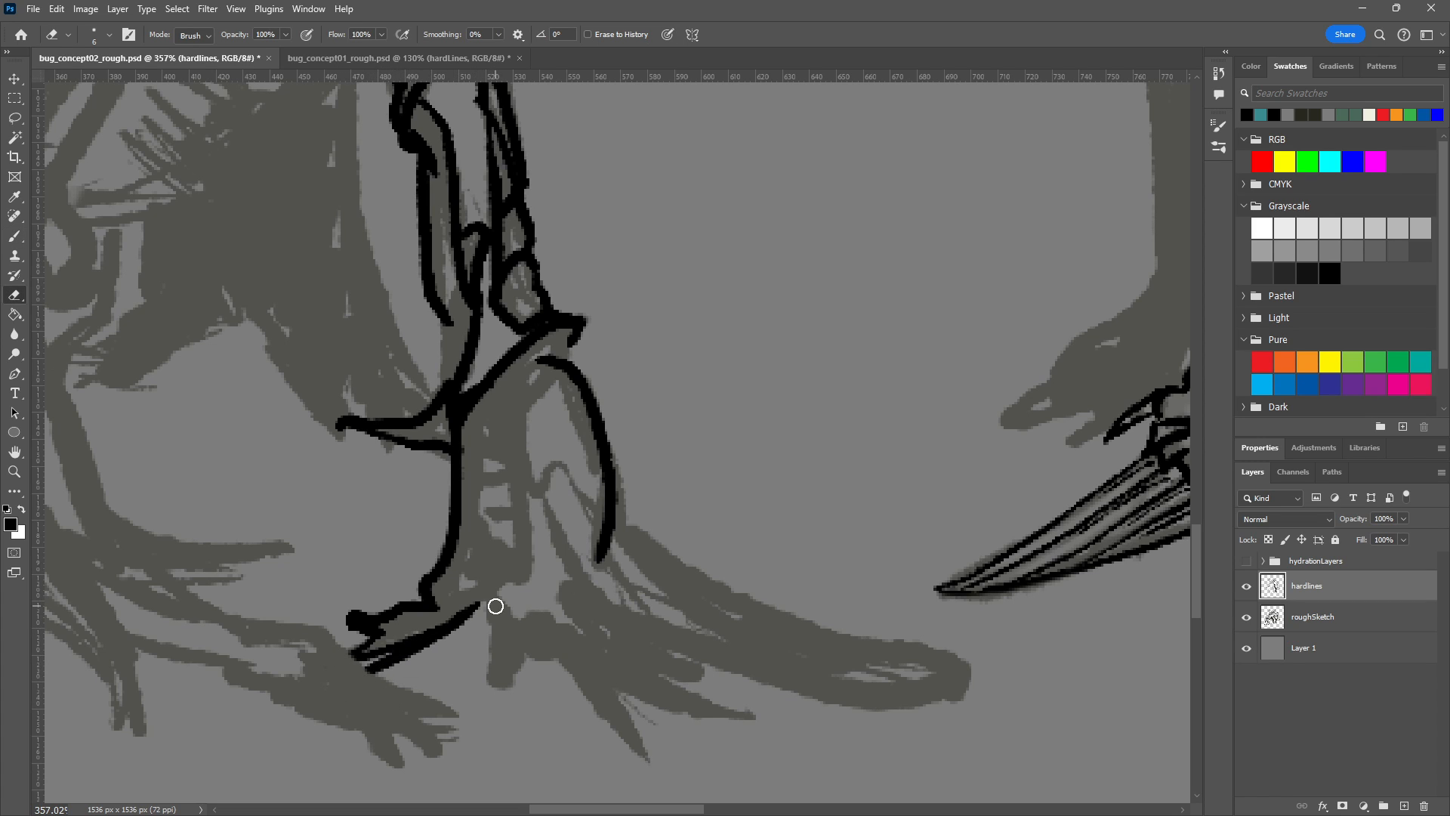
{"action": "key", "text": "b"}
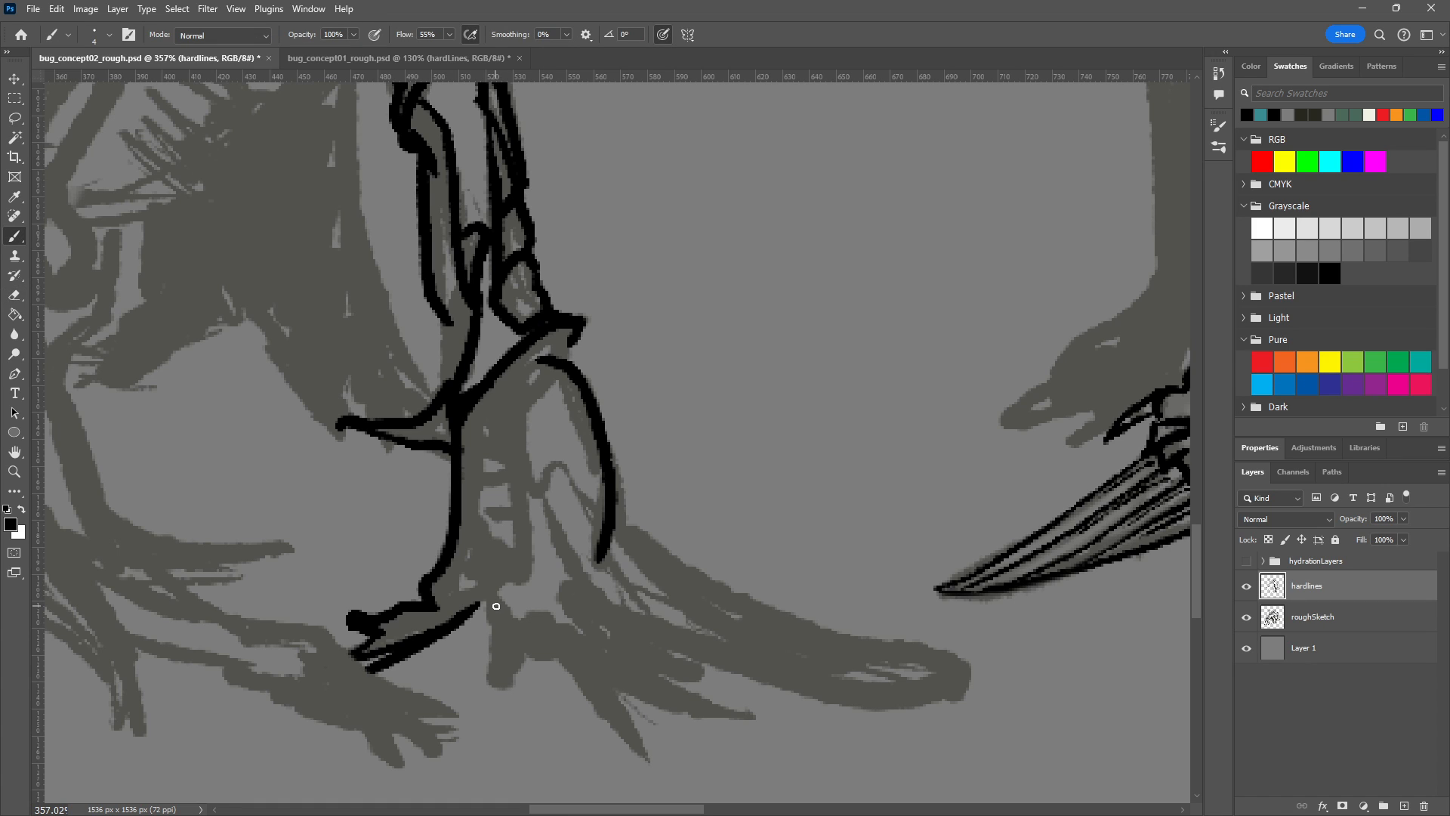
Ink the jagged underside of the foot with the short middle toe, the pointed toes and a small curl beside them.
{"action": "mouse_move", "coordinate": [474, 599]}
{"action": "left_mouse_down"}
{"action": "mouse_move", "coordinate": [492, 680]}
{"action": "mouse_move", "coordinate": [504, 689]}
{"action": "mouse_move", "coordinate": [520, 671]}
{"action": "mouse_move", "coordinate": [523, 641]}
{"action": "mouse_move", "coordinate": [568, 651]}
{"action": "mouse_move", "coordinate": [660, 776]}
{"action": "mouse_move", "coordinate": [609, 684]}
{"action": "mouse_move", "coordinate": [648, 690]}
{"action": "left_mouse_up"}
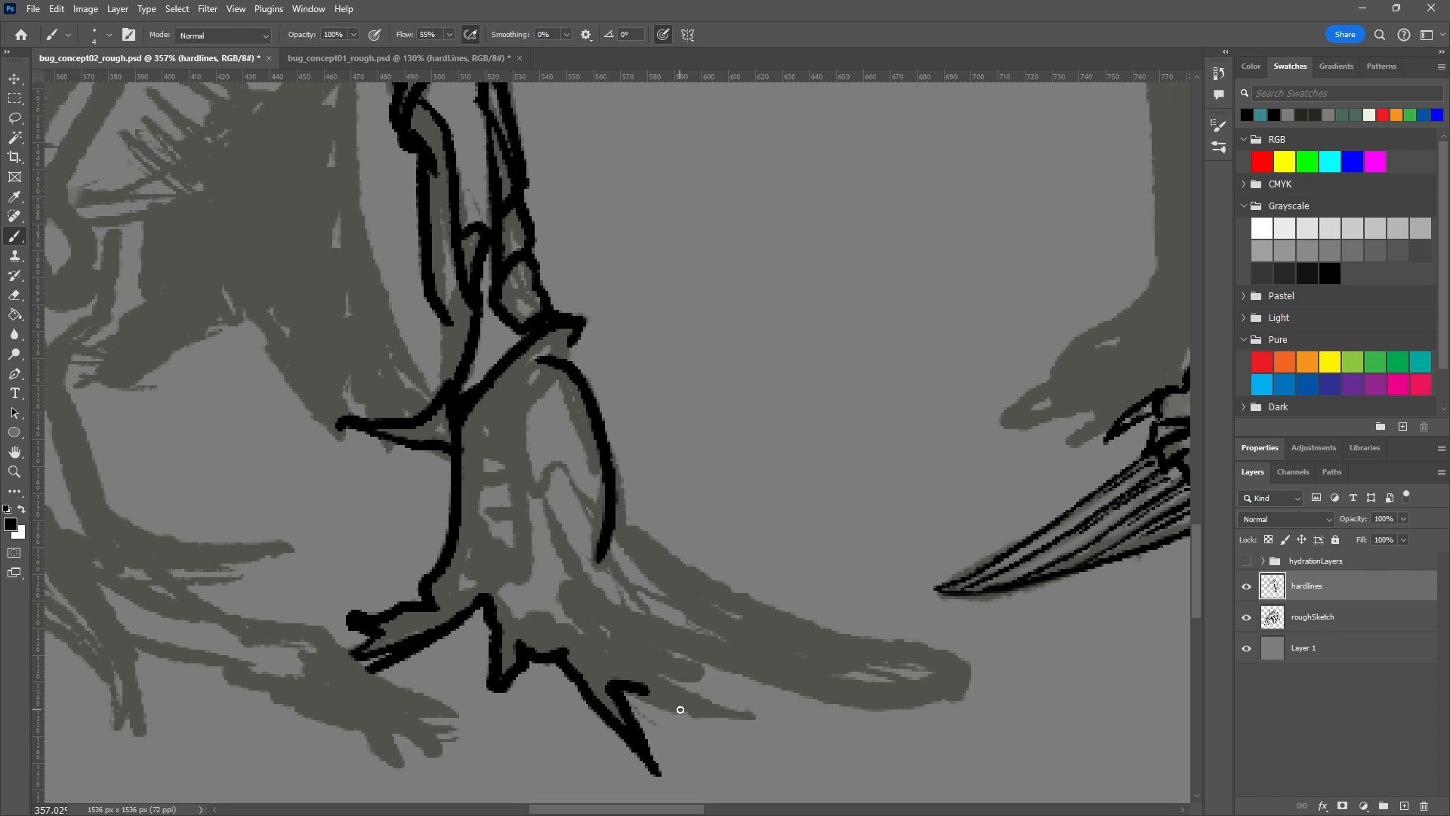
{"action": "key", "text": "ctrl+z"}
{"action": "key", "text": "ctrl+z"}
{"action": "mouse_move", "coordinate": [644, 747]}
{"action": "left_mouse_down"}
{"action": "mouse_move", "coordinate": [615, 687]}
{"action": "mouse_move", "coordinate": [747, 719]}
{"action": "mouse_move", "coordinate": [627, 664]}
{"action": "mouse_move", "coordinate": [704, 682]}
{"action": "mouse_move", "coordinate": [699, 665]}
{"action": "mouse_move", "coordinate": [659, 655]}
{"action": "mouse_move", "coordinate": [670, 646]}
{"action": "mouse_move", "coordinate": [777, 689]}
{"action": "mouse_move", "coordinate": [954, 680]}
{"action": "left_mouse_up"}
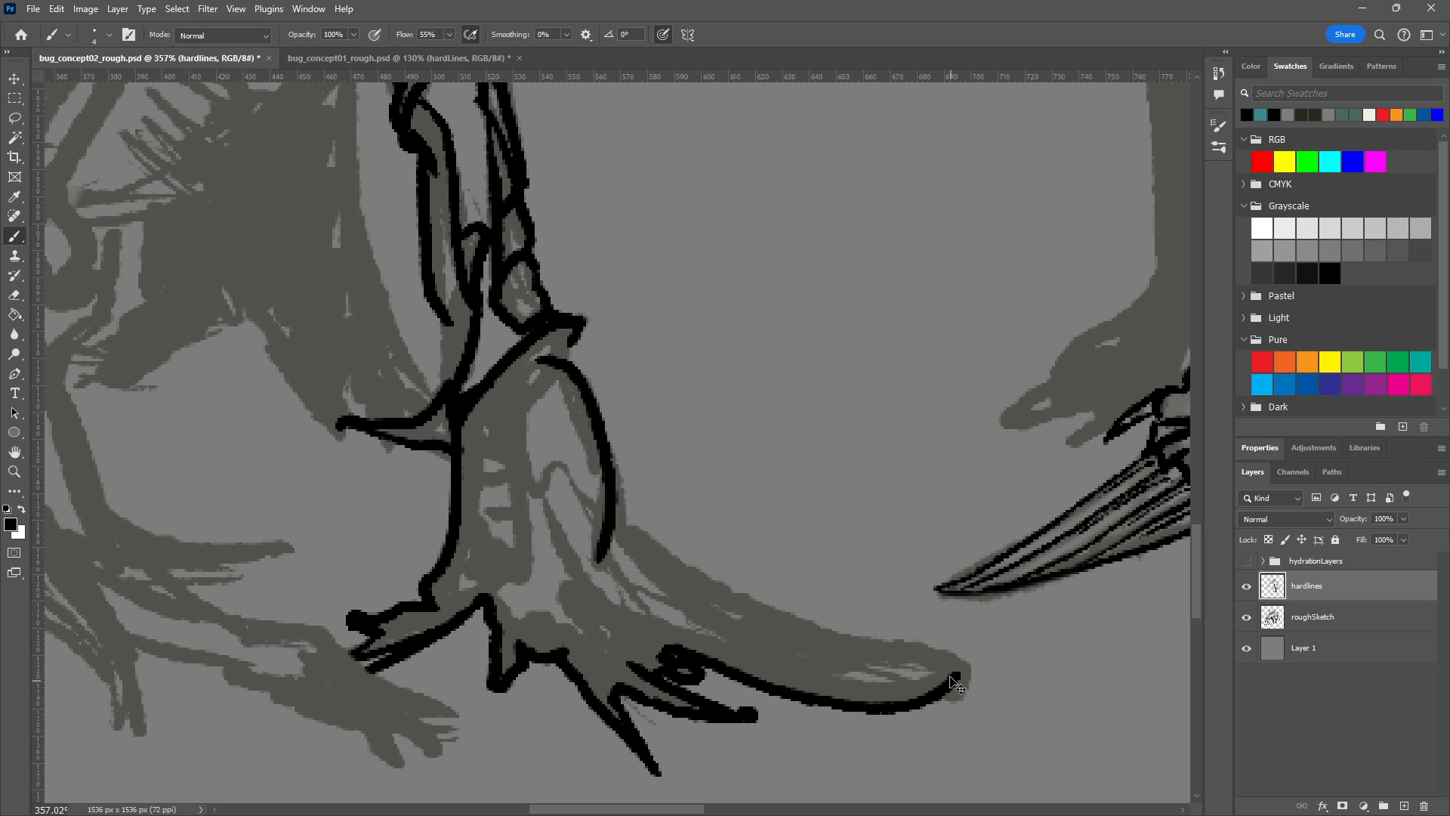
Try to outline the long outer toe from the small curl around its rounded tip and back to the foot.
{"action": "key", "text": "ctrl+z"}
{"action": "mouse_move", "coordinate": [674, 647]}
{"action": "left_mouse_down"}
{"action": "mouse_move", "coordinate": [868, 696]}
{"action": "mouse_move", "coordinate": [946, 703]}
{"action": "mouse_move", "coordinate": [969, 677]}
{"action": "mouse_move", "coordinate": [920, 643]}
{"action": "mouse_move", "coordinate": [722, 595]}
{"action": "mouse_move", "coordinate": [621, 529]}
{"action": "left_mouse_up"}
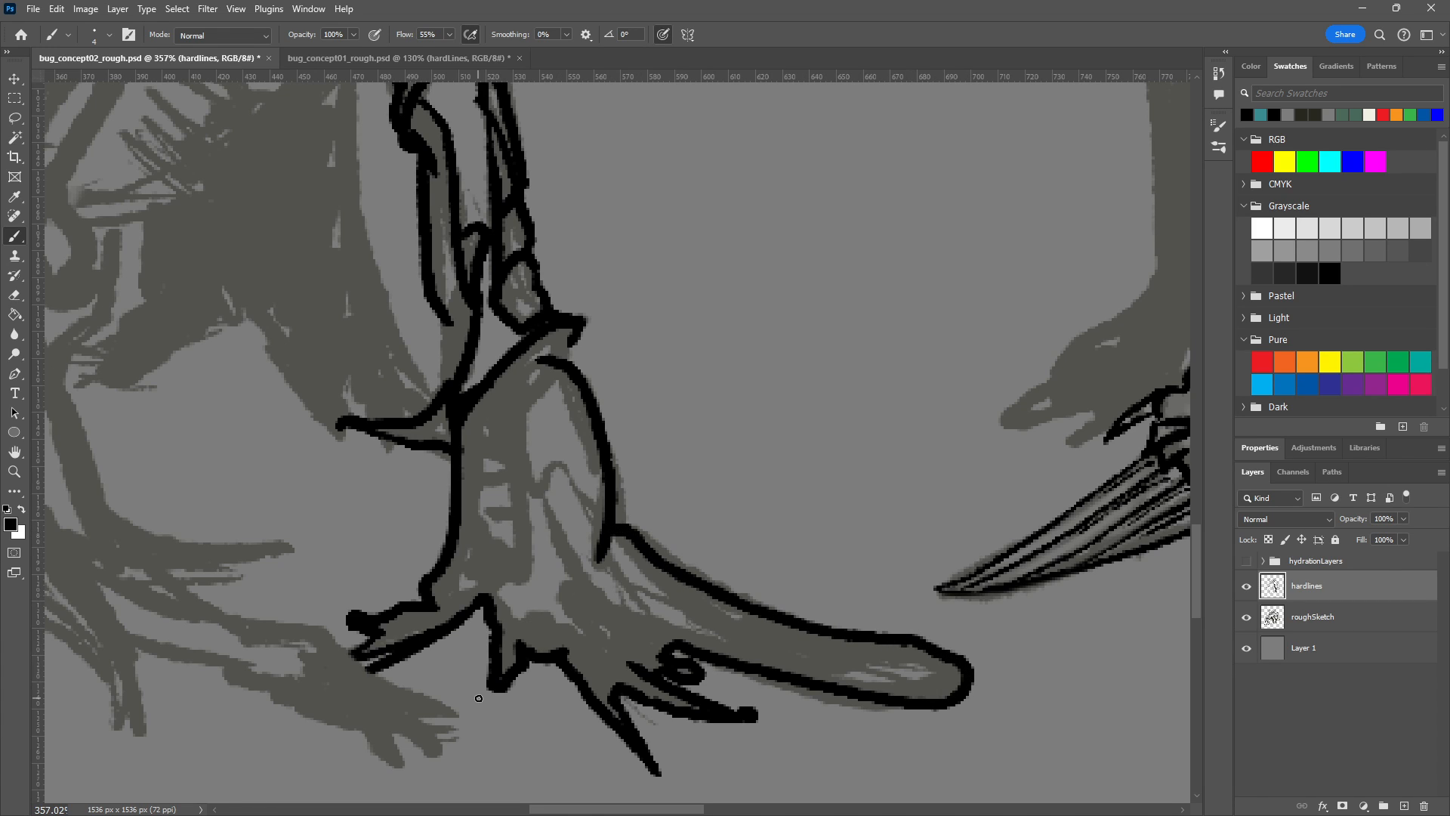
{"action": "key", "text": "ctrl+z"}
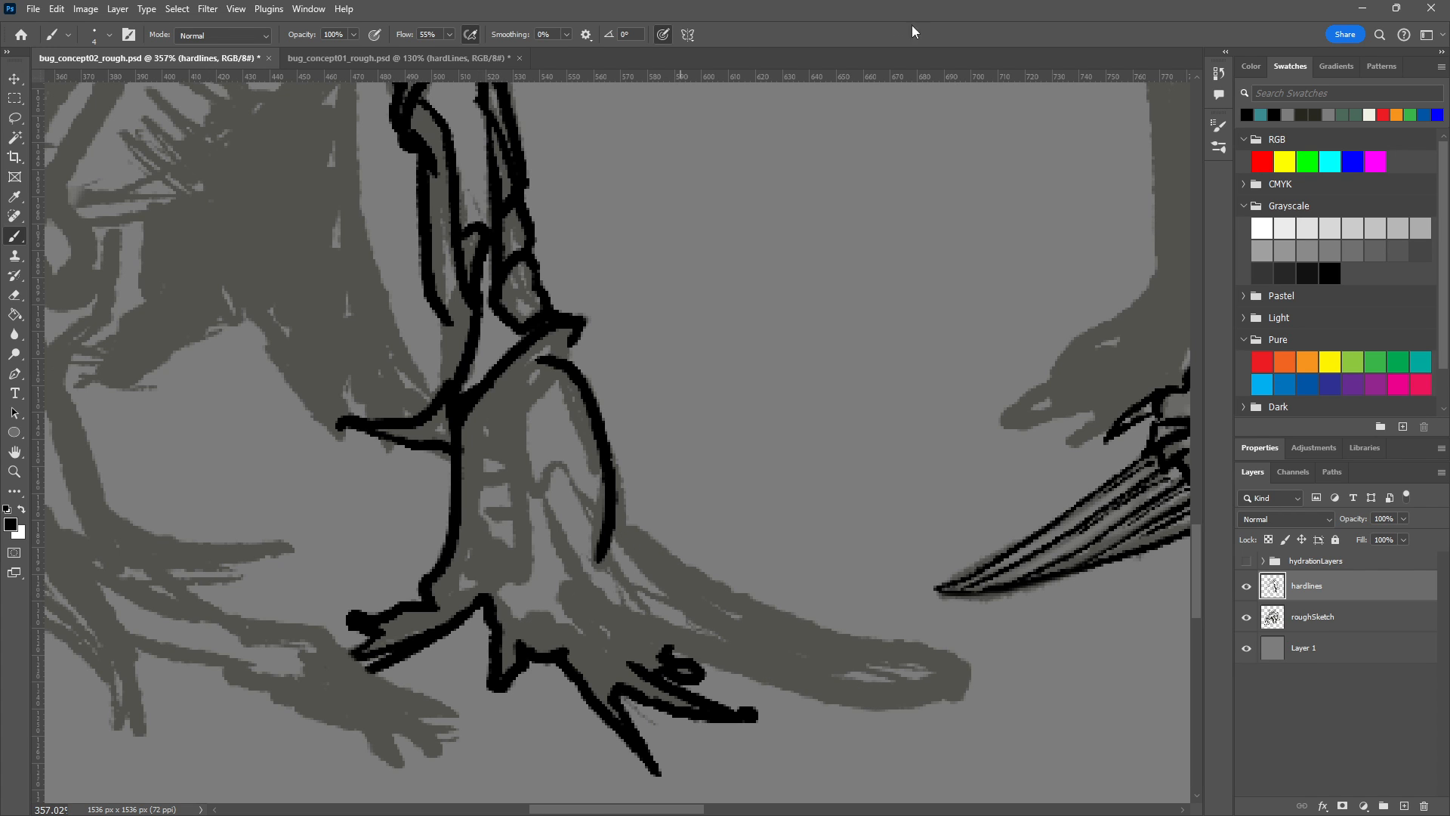
Erase the flat line between the short middle toe and the long pointed toe and redraw it as a raised arch.
{"action": "scroll", "coordinate": [563, 590], "scroll_direction": "down", "scroll_amount": 2, "text": "alt"}
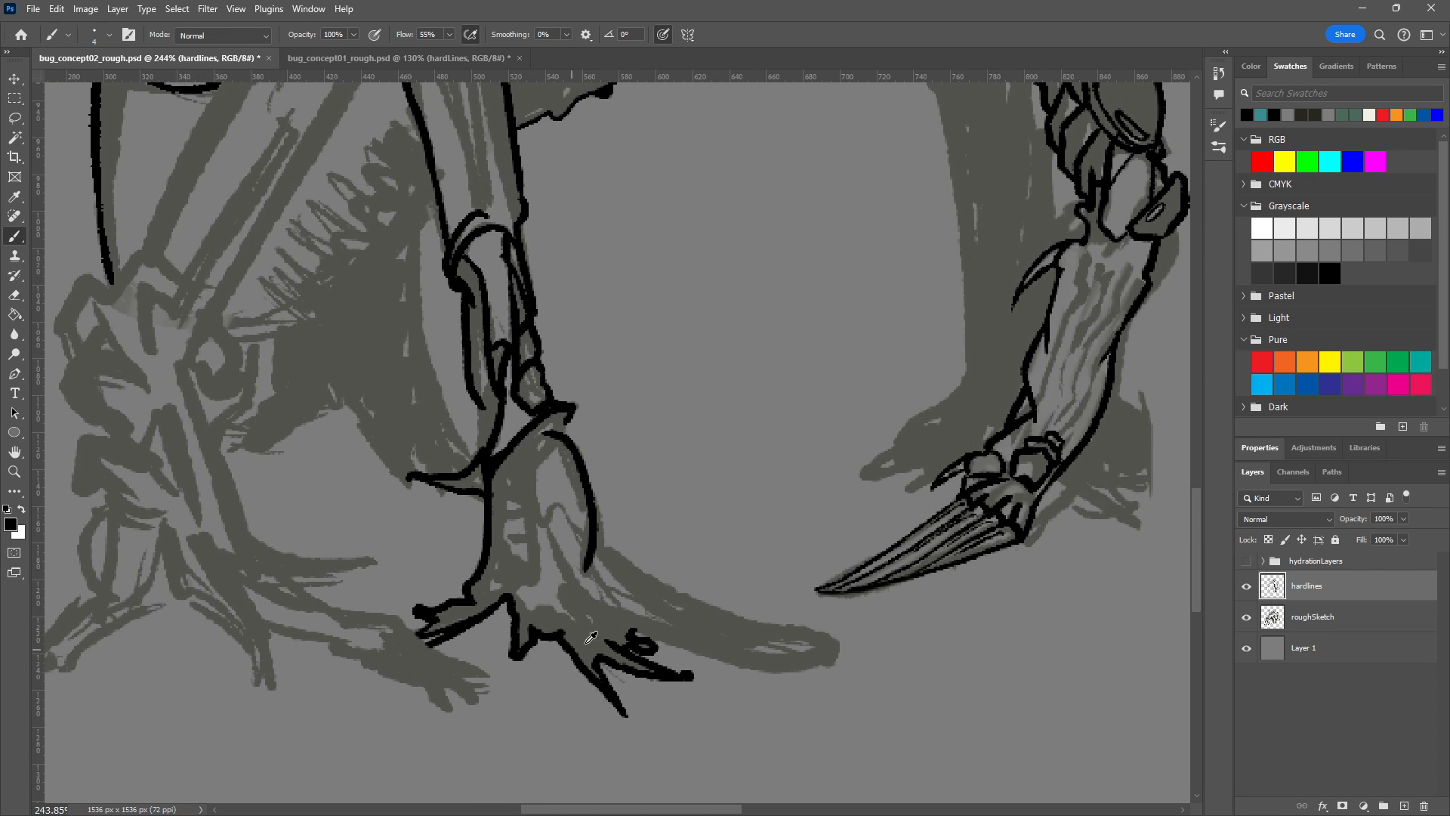
{"action": "scroll", "coordinate": [654, 613], "scroll_direction": "down", "scroll_amount": 2, "text": "alt"}
{"action": "scroll", "coordinate": [643, 638], "scroll_direction": "up", "scroll_amount": 4, "text": "alt"}
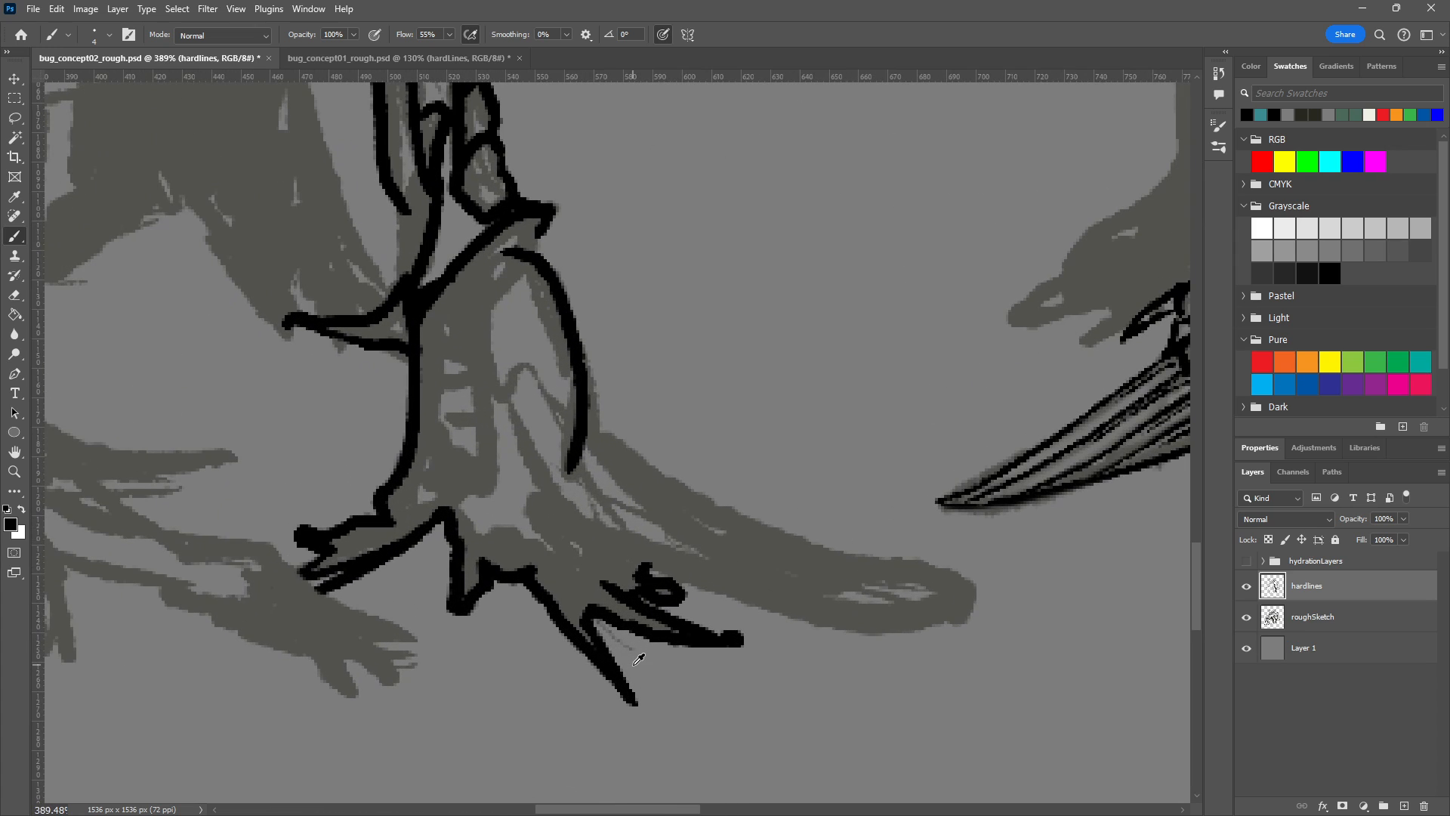
{"action": "key", "text": "e"}
{"action": "mouse_move", "coordinate": [506, 583]}
{"action": "left_mouse_down"}
{"action": "mouse_move", "coordinate": [506, 553]}
{"action": "mouse_move", "coordinate": [501, 600]}
{"action": "left_mouse_up"}
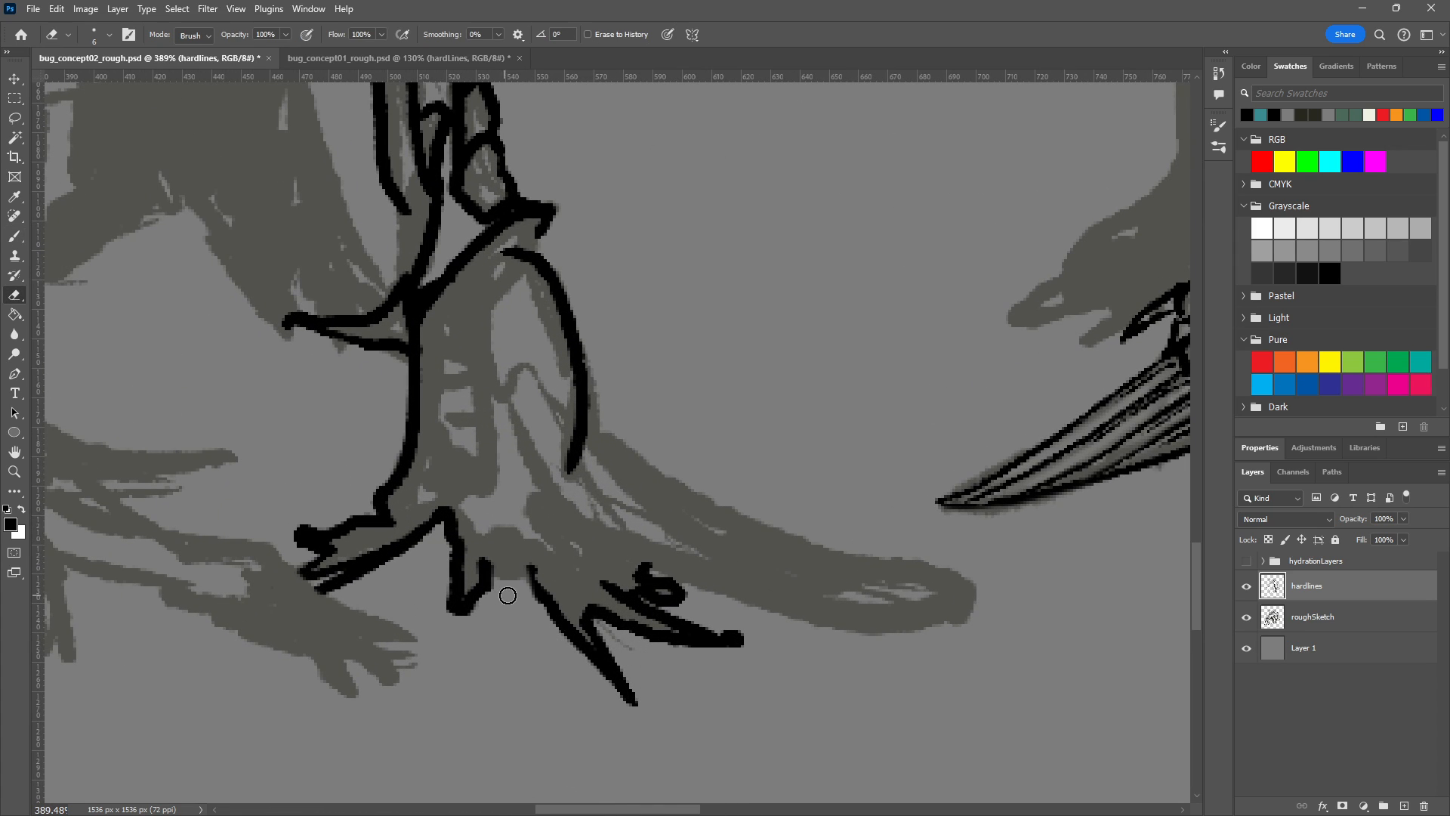
{"action": "key", "text": "b"}
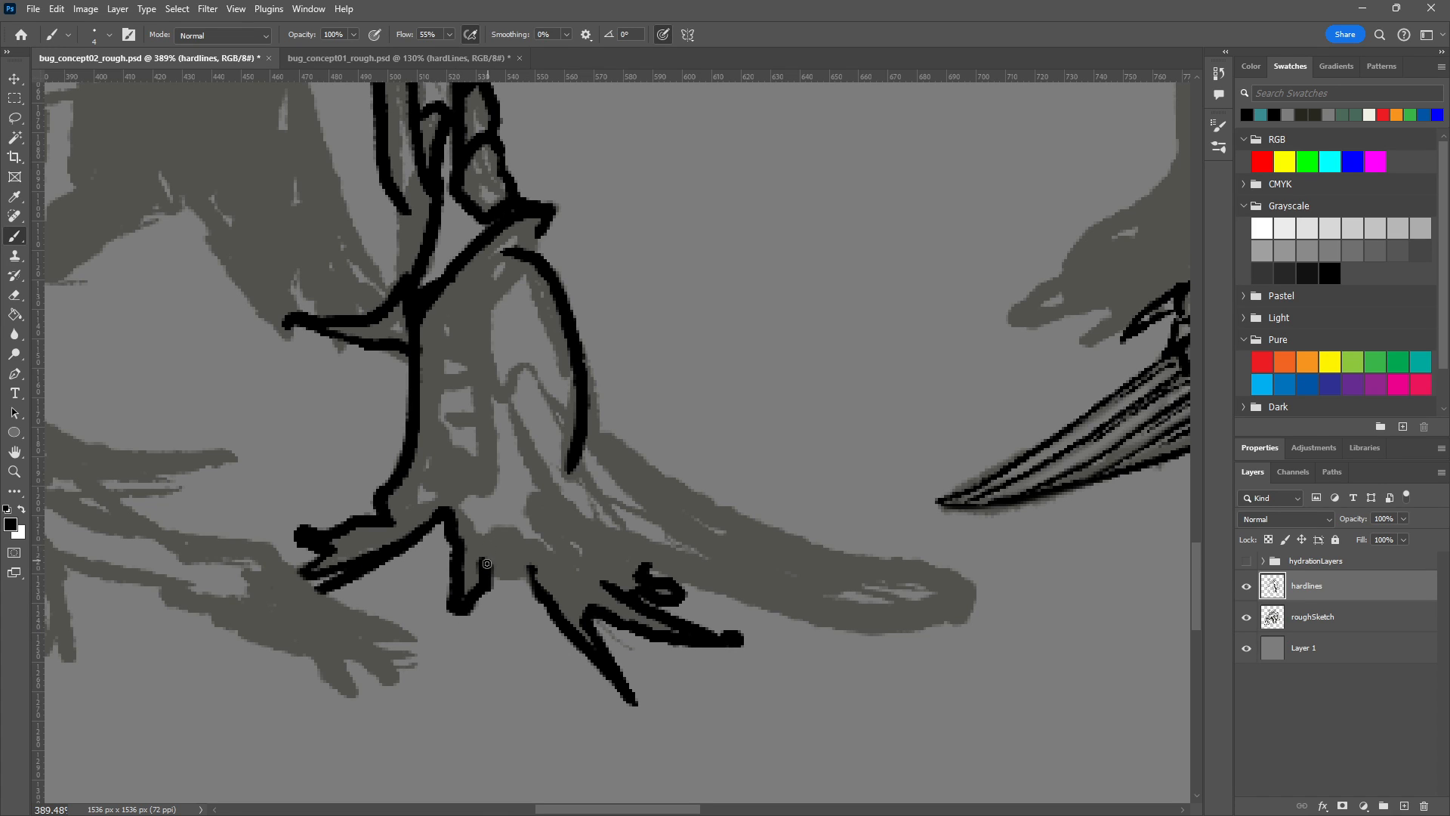
{"action": "mouse_move", "coordinate": [488, 559]}
{"action": "left_mouse_down"}
{"action": "mouse_move", "coordinate": [509, 537]}
{"action": "mouse_move", "coordinate": [546, 609]}
{"action": "left_mouse_up"}
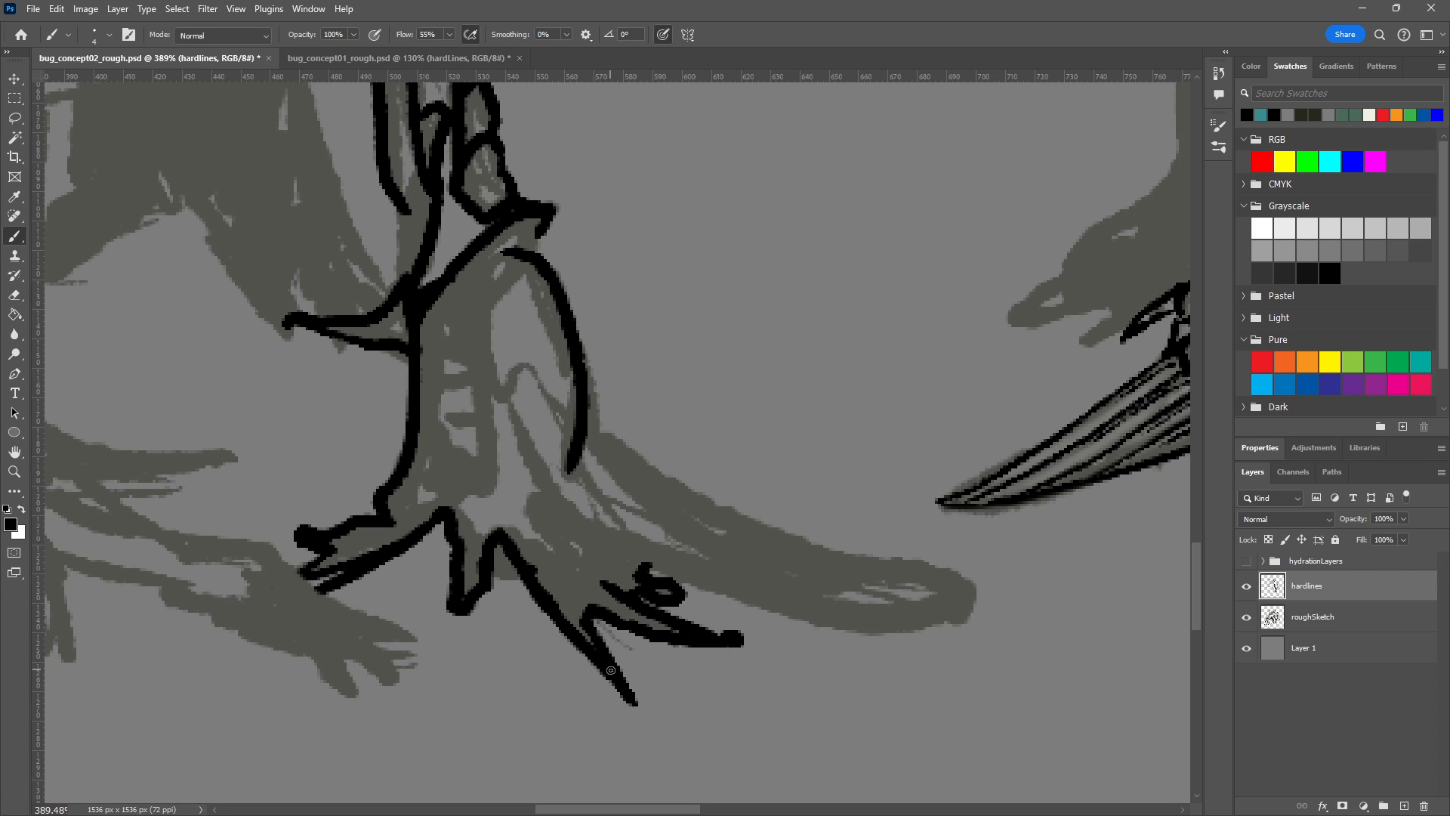
Extend the long pointed toe into a thick rounded tip and hollow out its centre with a smaller eraser.
{"action": "mouse_move", "coordinate": [600, 636]}
{"action": "left_mouse_down"}
{"action": "mouse_move", "coordinate": [669, 725]}
{"action": "mouse_move", "coordinate": [633, 700]}
{"action": "left_mouse_up"}
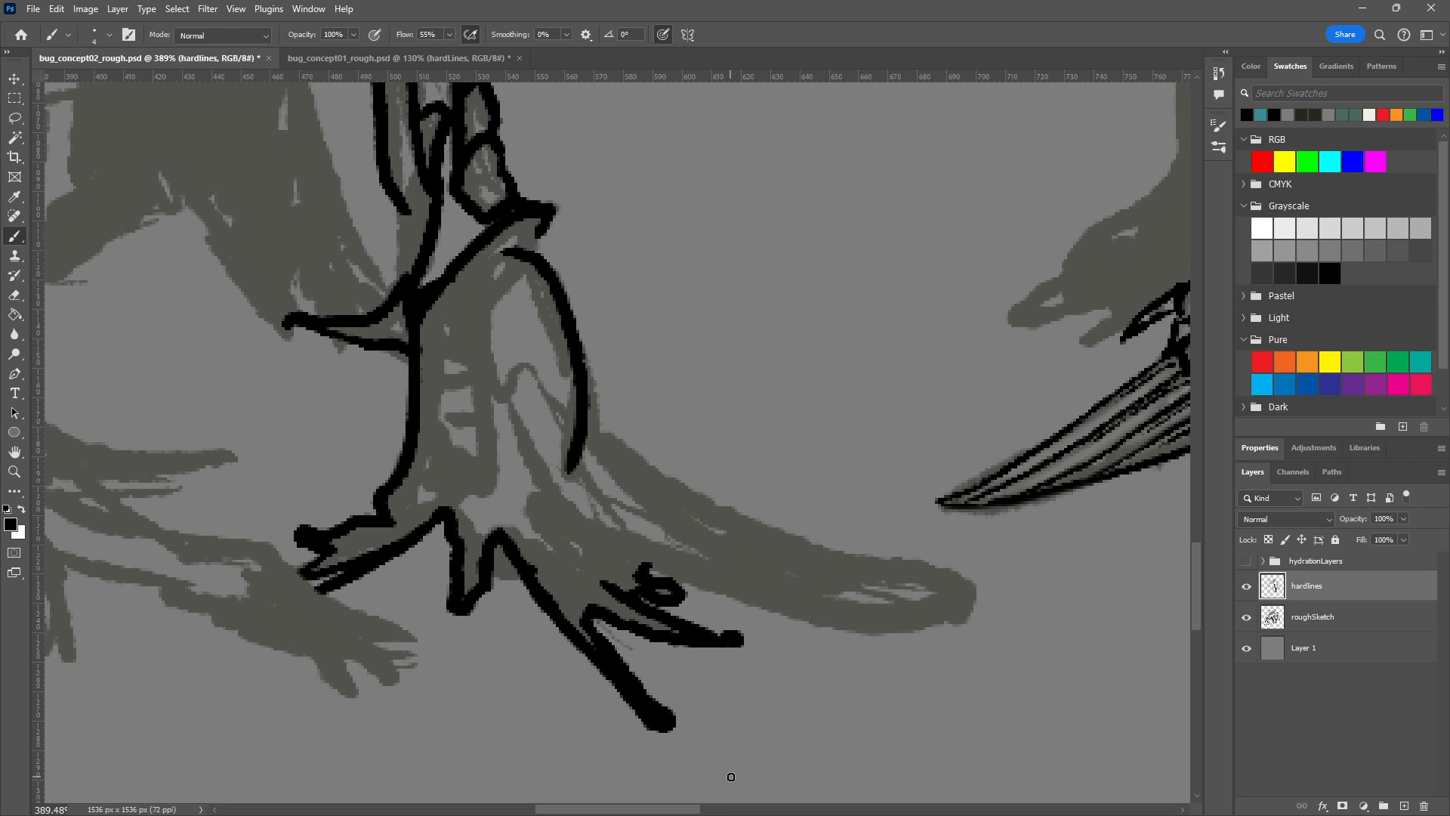
{"action": "key", "text": "e"}
{"action": "key", "text": "bracketleft"}
{"action": "mouse_move", "coordinate": [589, 630]}
{"action": "left_mouse_down"}
{"action": "mouse_move", "coordinate": [647, 710]}
{"action": "mouse_move", "coordinate": [680, 718]}
{"action": "mouse_move", "coordinate": [578, 630]}
{"action": "left_mouse_up"}
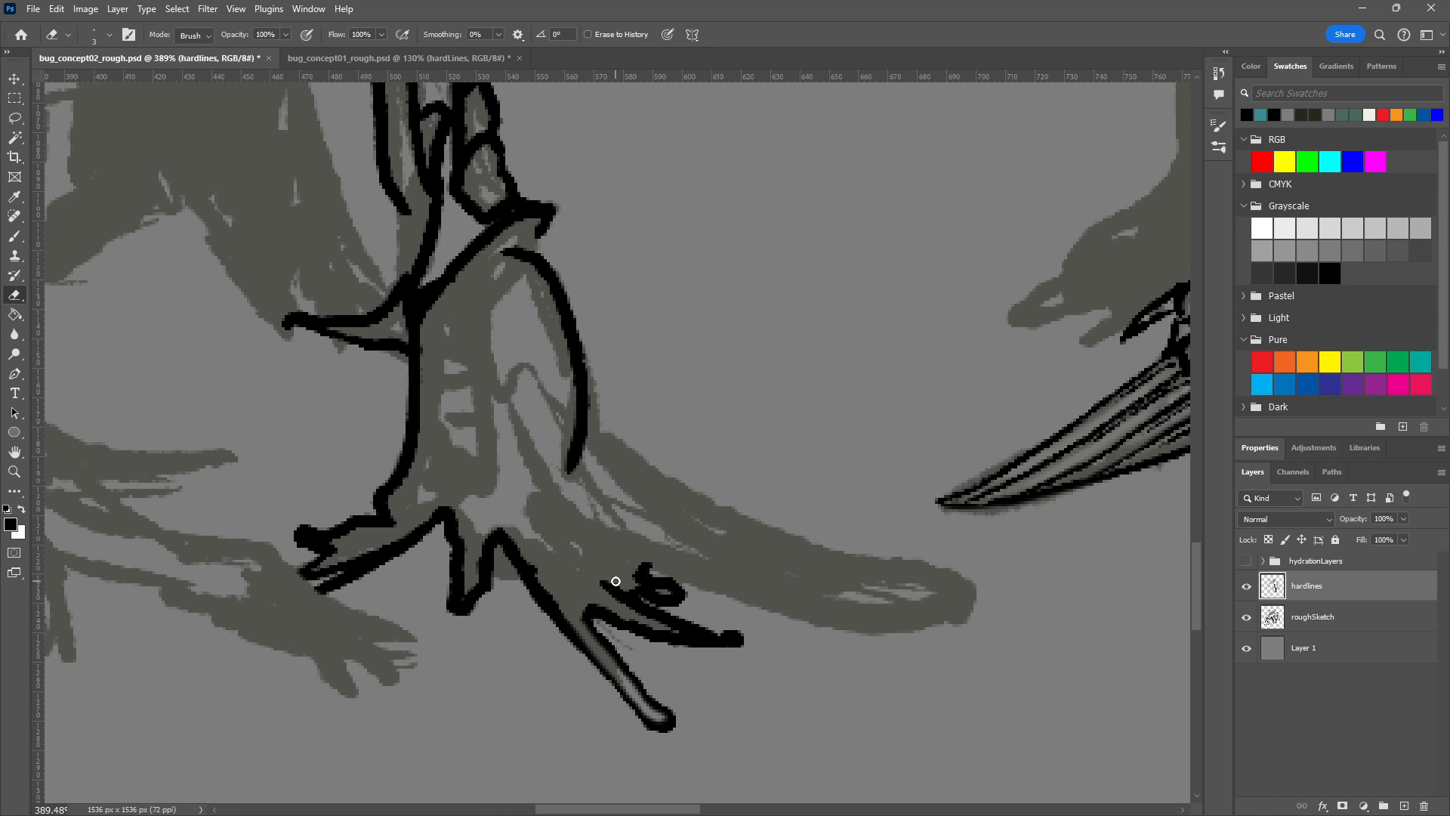
Check the finished legs in bug_concept01_rough.psd, then examine the leg and foot linework in bug_concept02_rough.psd for comparison.
{"action": "left_click", "coordinate": [316, 59]}
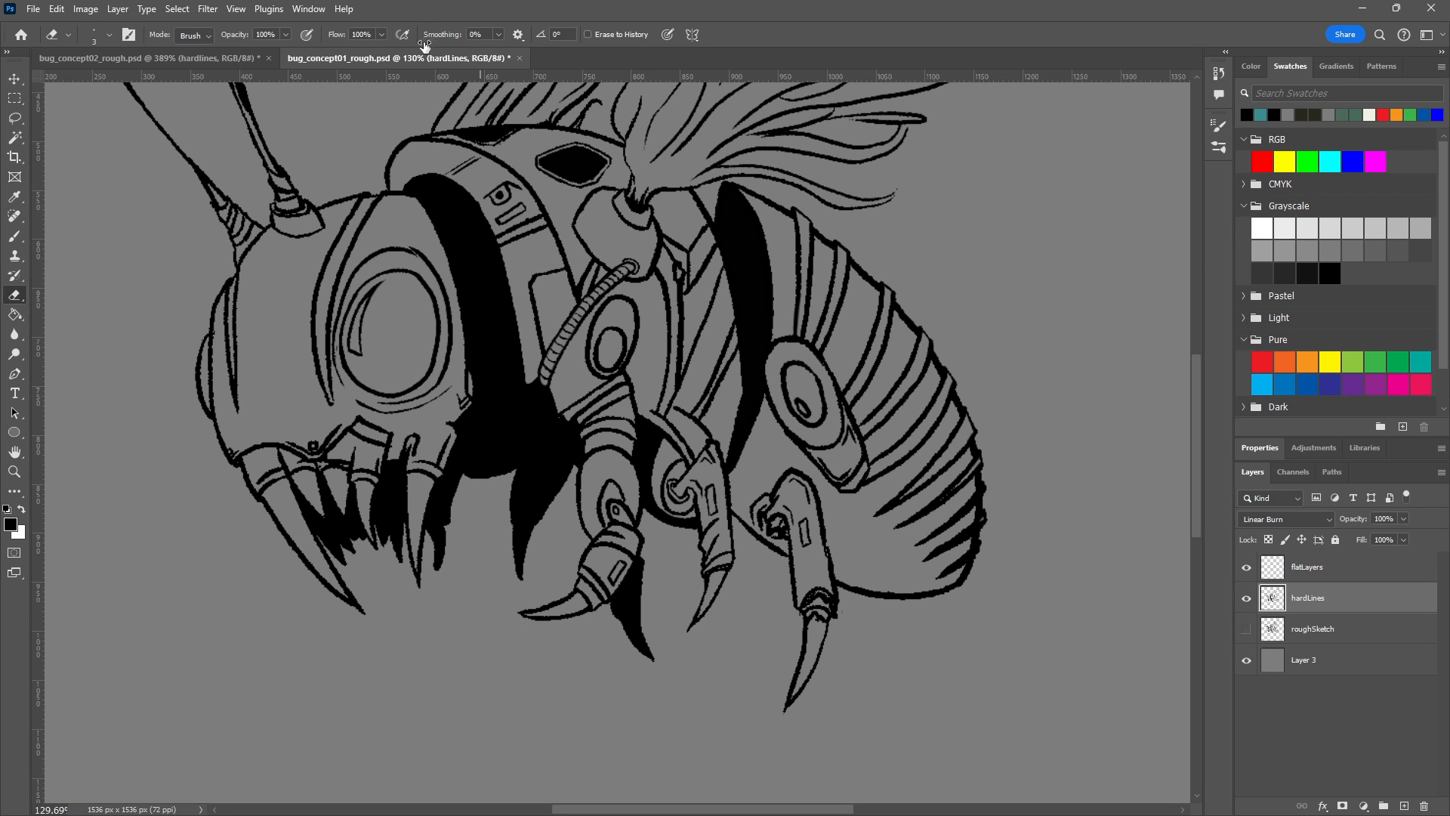
{"action": "left_click", "coordinate": [225, 56]}
{"action": "scroll", "coordinate": [632, 458], "scroll_direction": "down", "scroll_amount": 5}
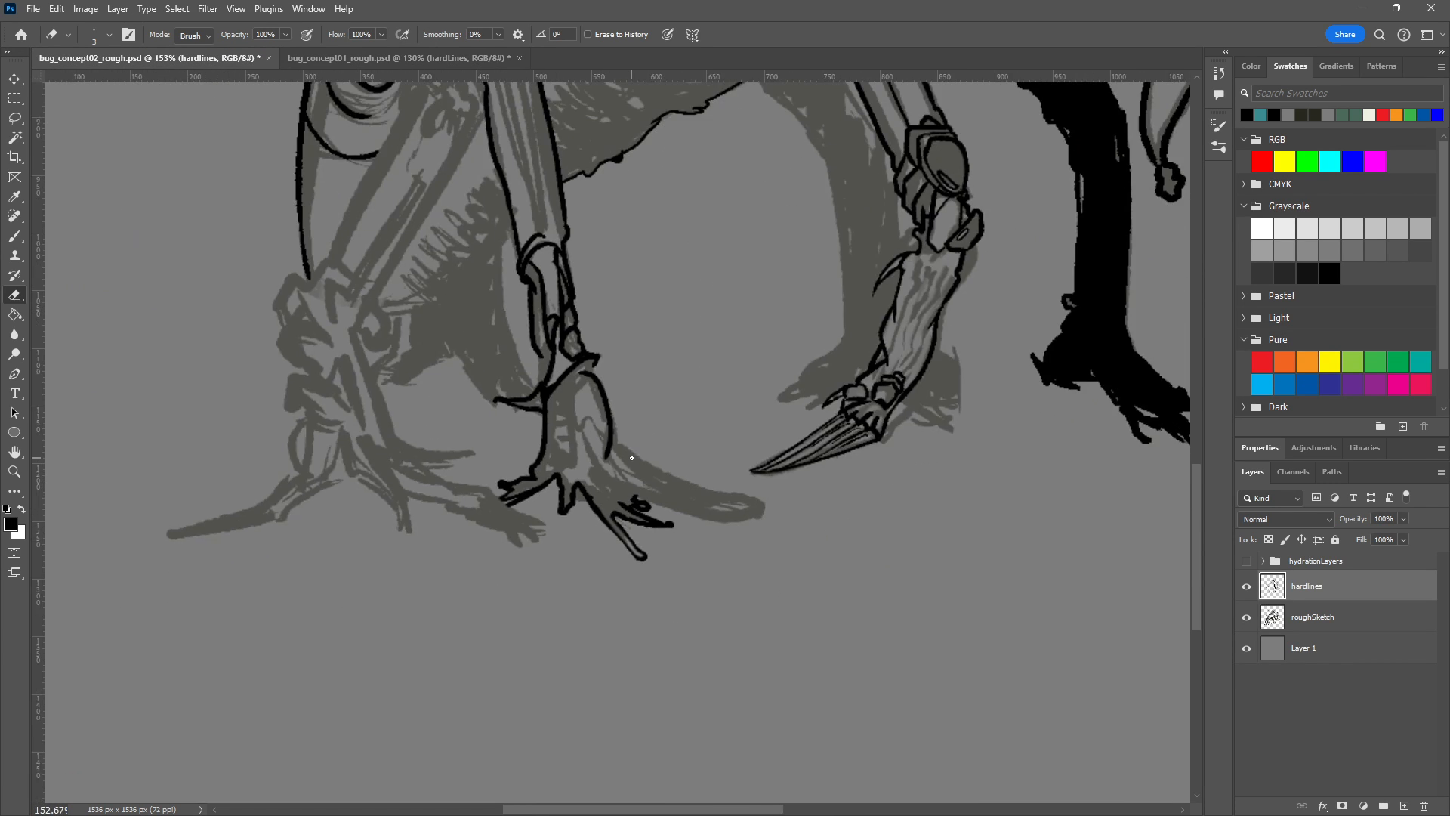
{"action": "scroll", "coordinate": [632, 458], "scroll_direction": "down", "scroll_amount": 3}
{"action": "scroll", "coordinate": [672, 472], "scroll_direction": "up", "scroll_amount": 4}
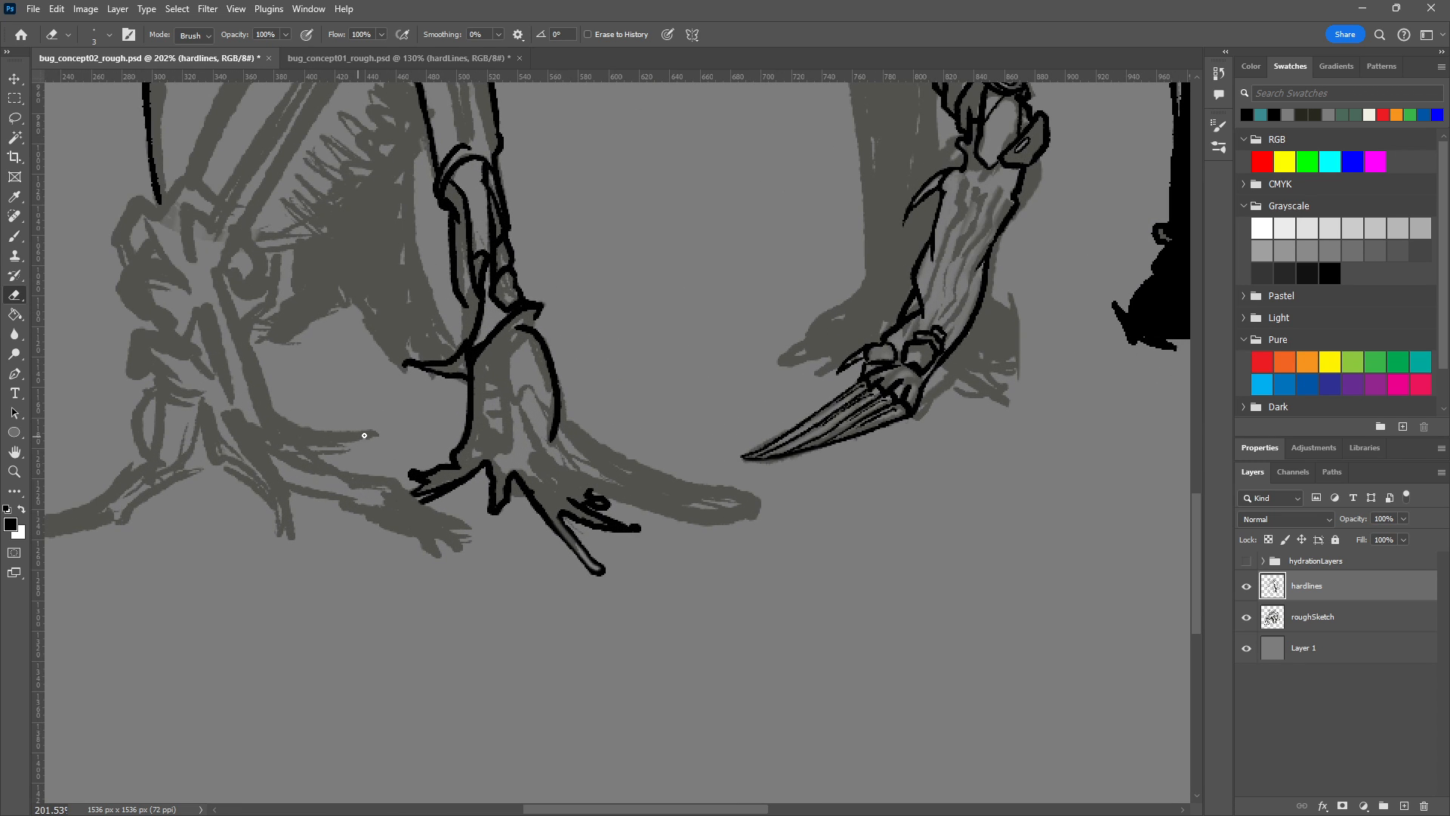
{"action": "left_click_drag", "start_coordinate": [370, 405], "coordinate": [473, 492]}
{"action": "left_click_drag", "start_coordinate": [794, 470], "coordinate": [562, 596]}
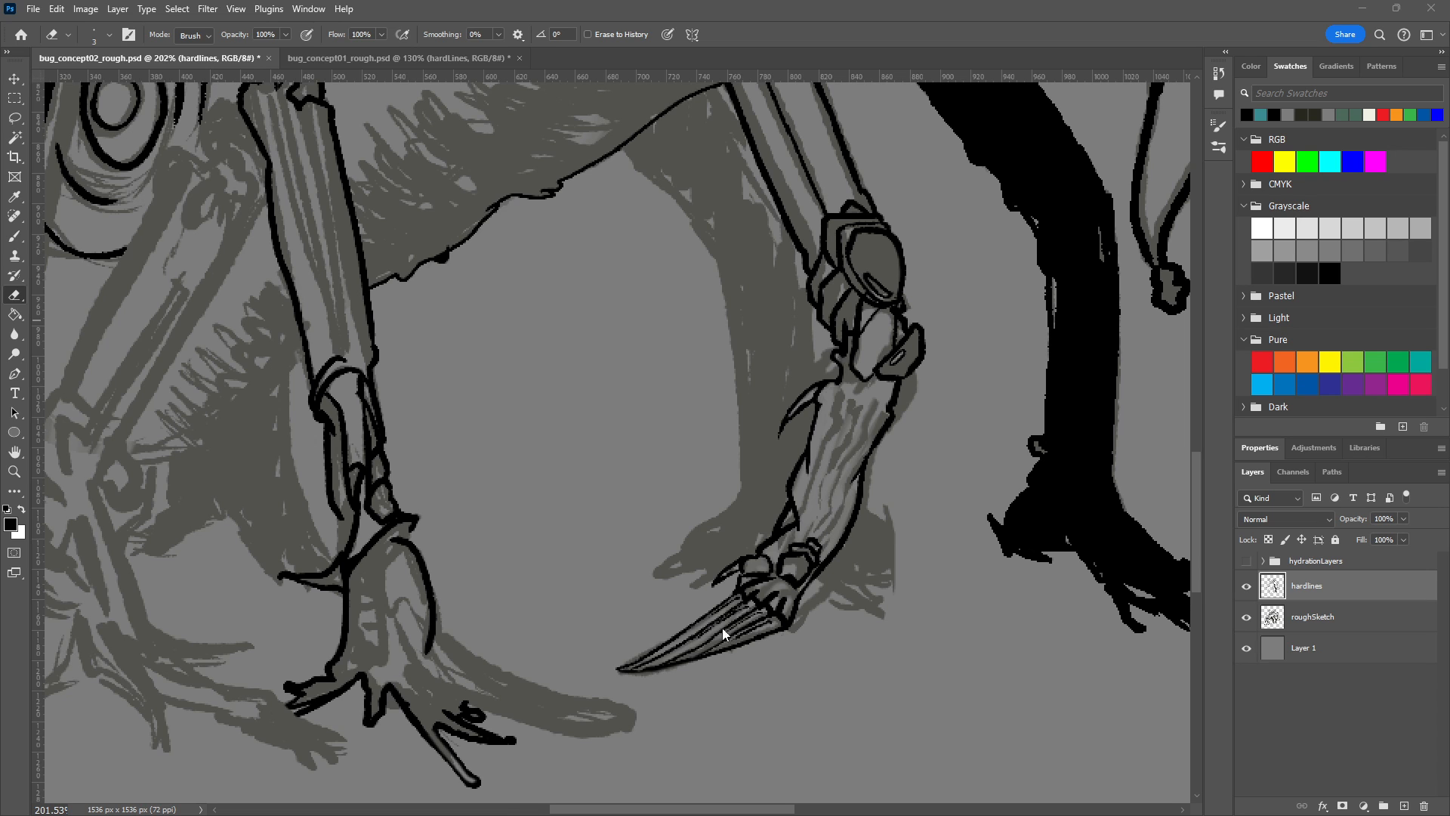
Try to extend the short middle toe downward with a pointed claw outline.
{"action": "scroll", "coordinate": [532, 712], "scroll_direction": "up", "scroll_amount": 2}
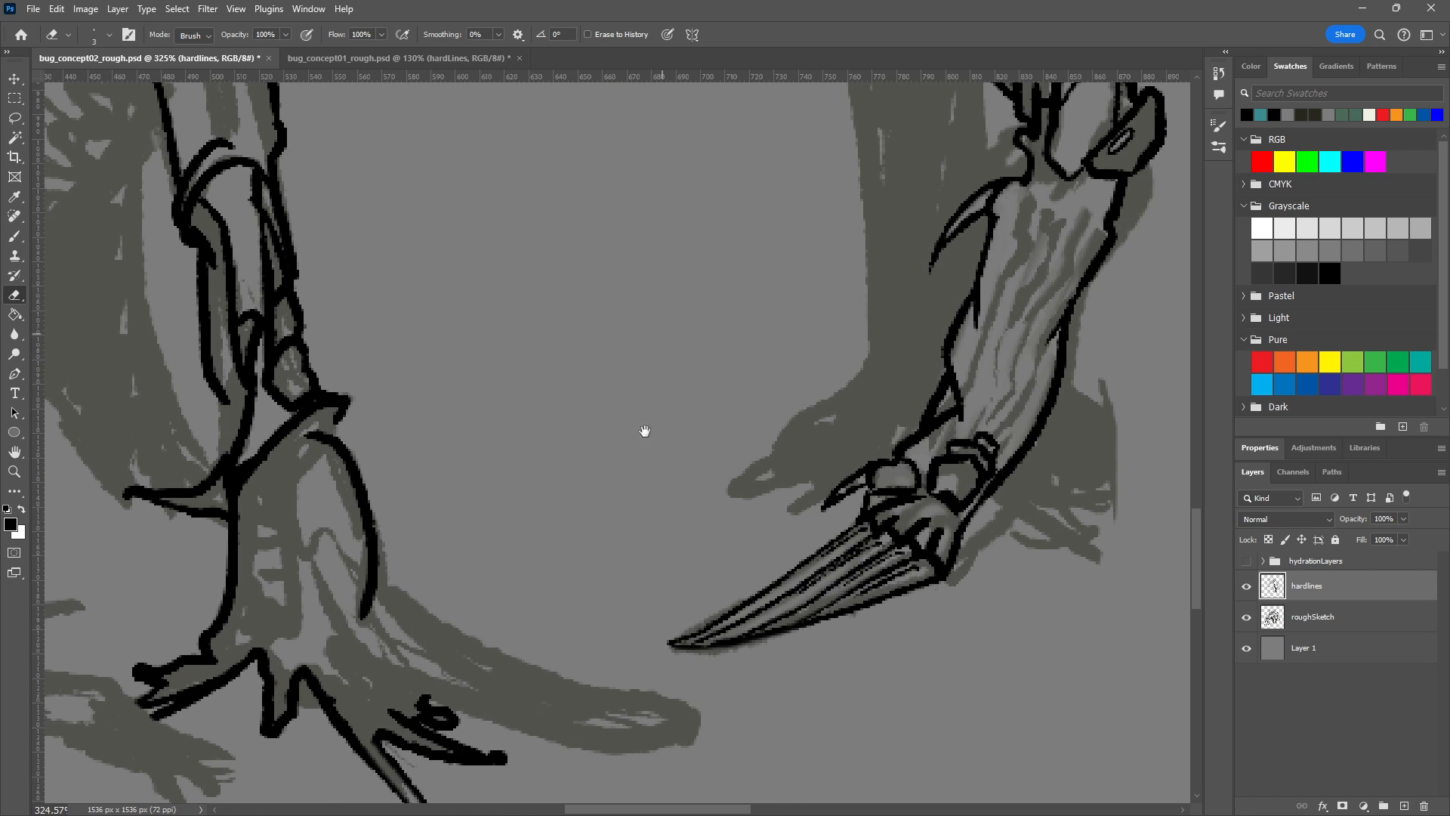
{"action": "scroll", "coordinate": [658, 362], "scroll_direction": "up", "scroll_amount": 2}
{"action": "scroll", "coordinate": [433, 528], "scroll_direction": "up", "scroll_amount": 2}
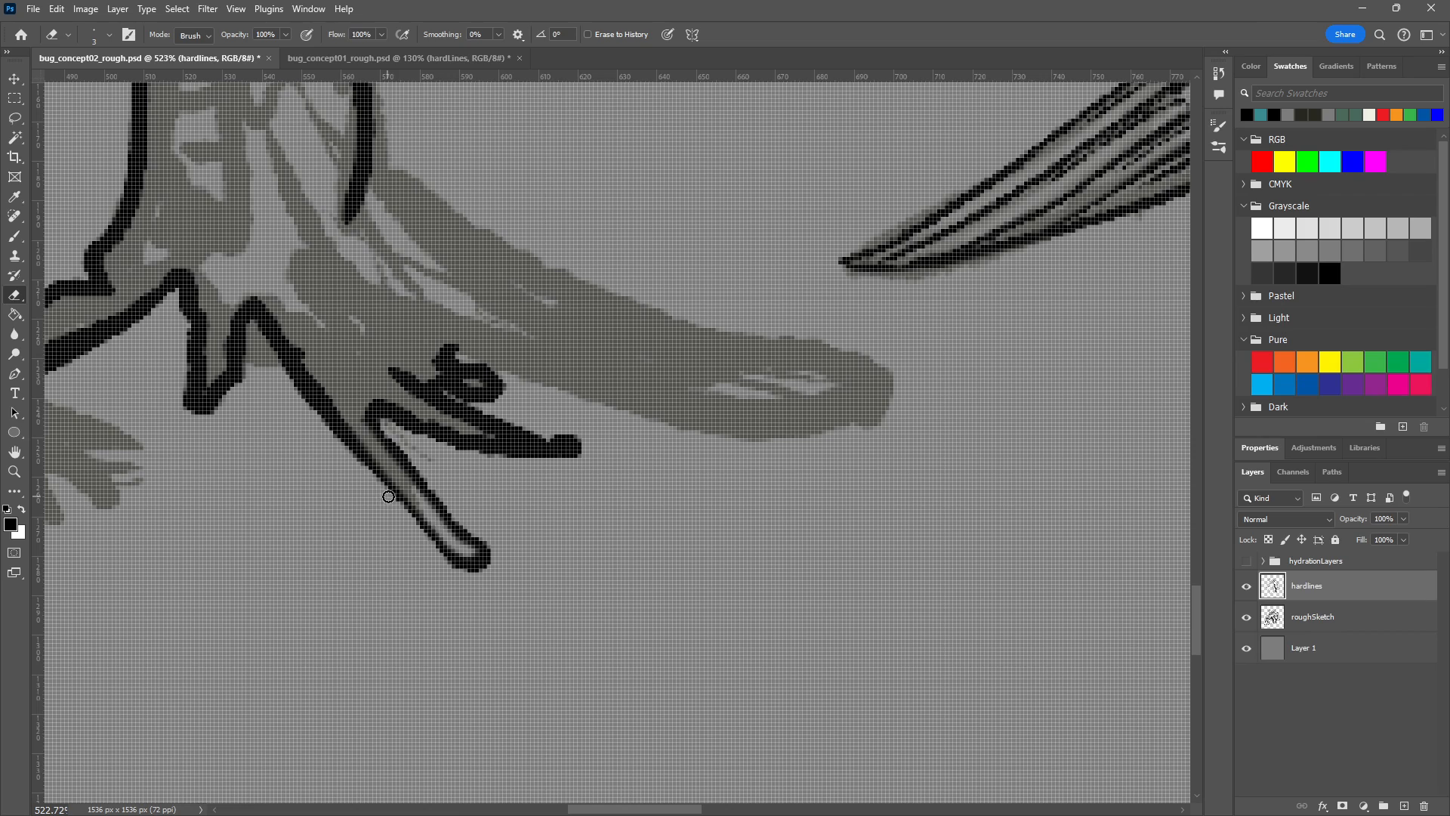
{"action": "key", "text": "b"}
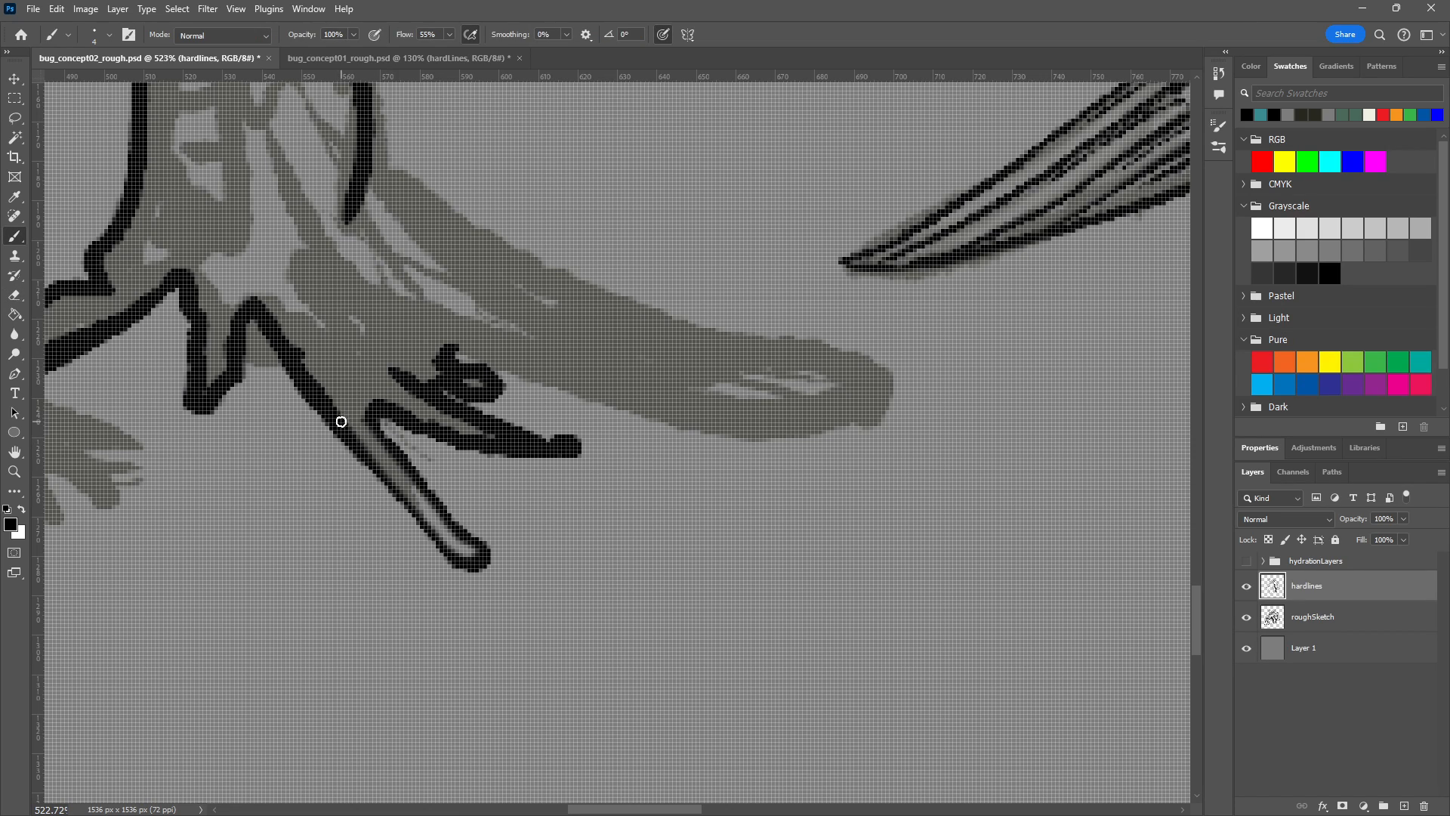
{"action": "key", "text": "e"}
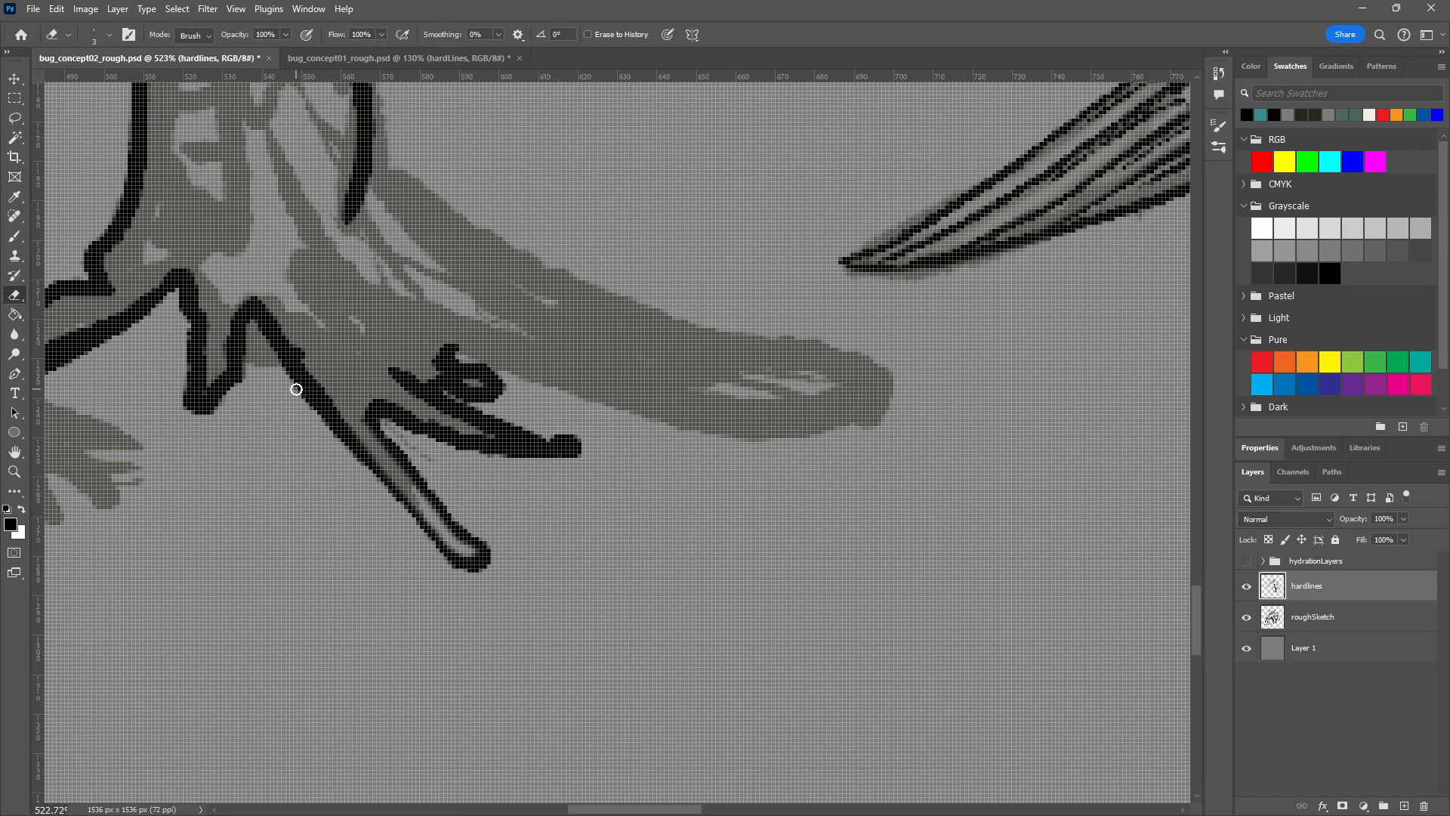
{"action": "key", "text": "b"}
{"action": "left_click_drag", "start_coordinate": [309, 435], "coordinate": [609, 486]}
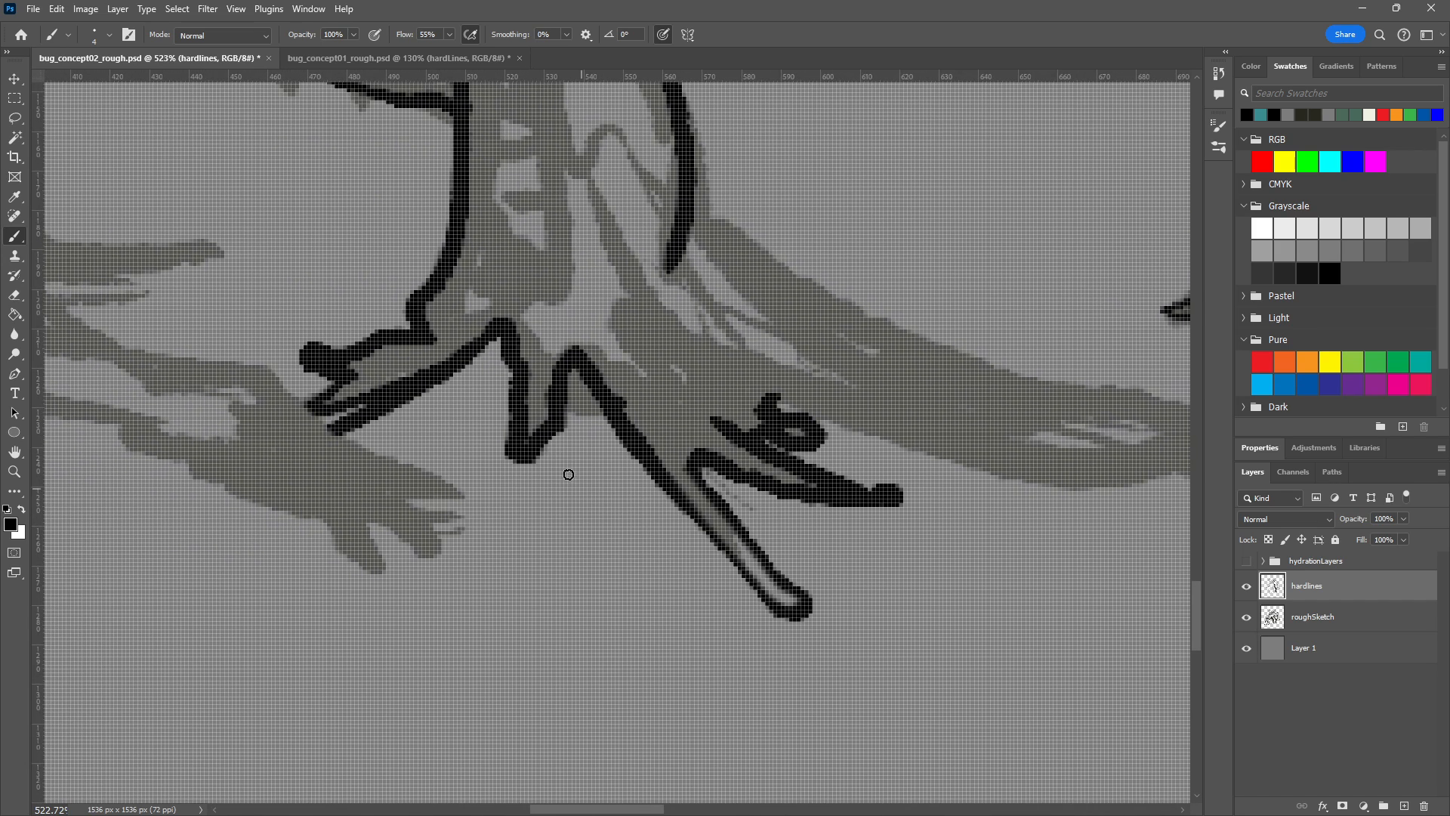
{"action": "left_click_drag", "start_coordinate": [553, 433], "coordinate": [539, 533]}
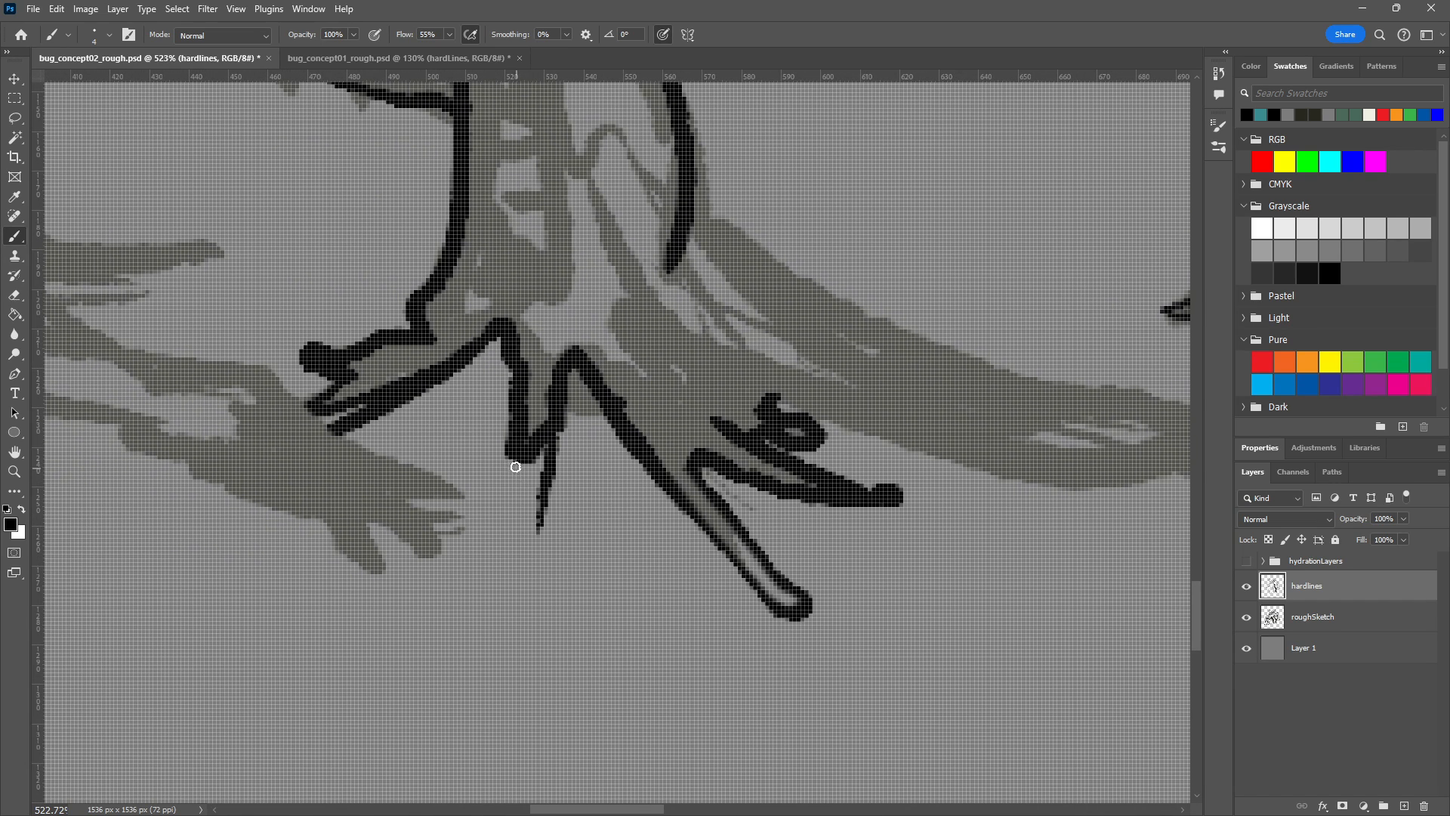
{"action": "left_click_drag", "start_coordinate": [552, 436], "coordinate": [561, 557]}
{"action": "mouse_move", "coordinate": [511, 456]}
{"action": "left_mouse_down"}
{"action": "mouse_move", "coordinate": [504, 578]}
{"action": "mouse_move", "coordinate": [556, 554]}
{"action": "left_mouse_up"}
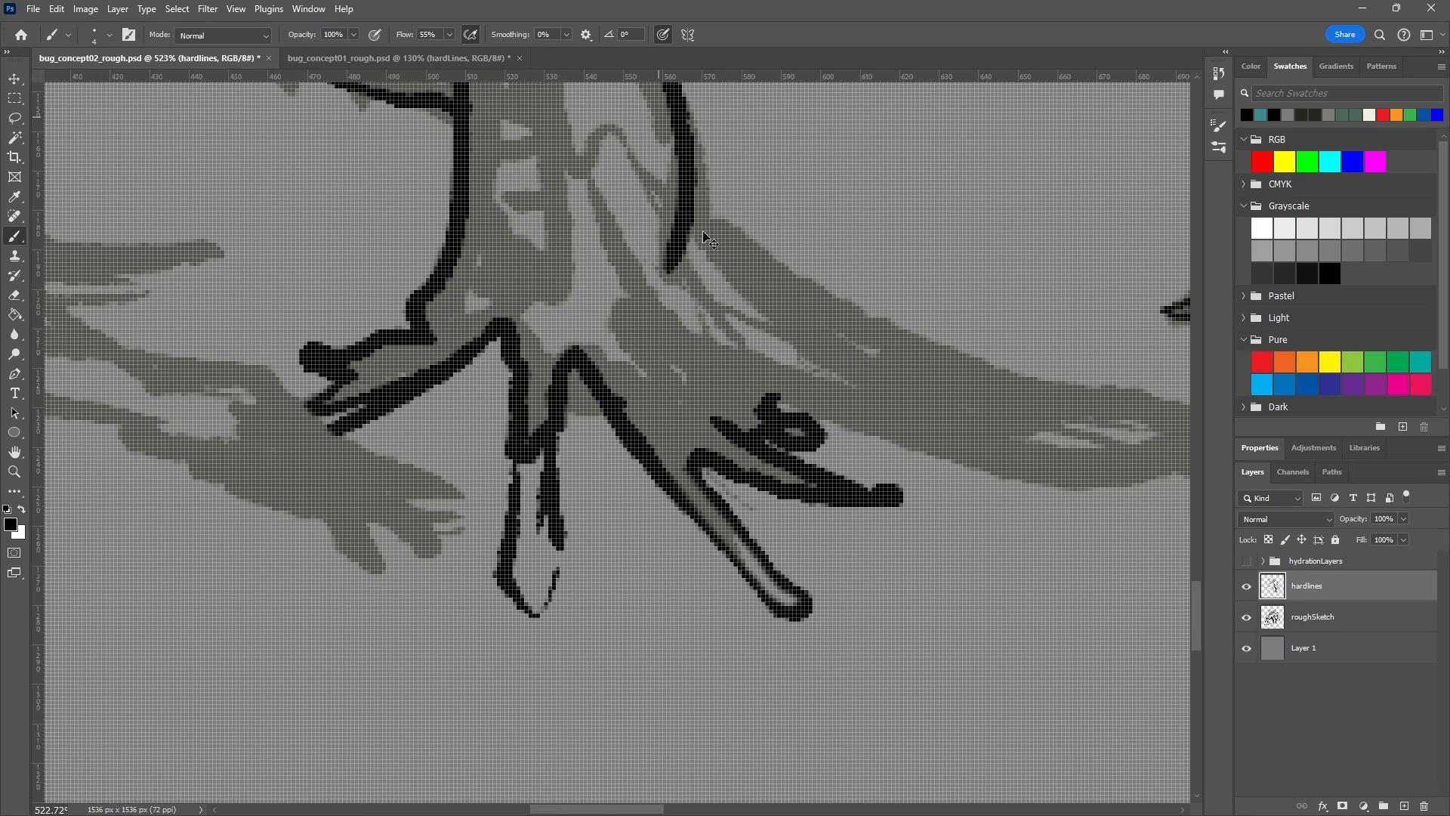
{"action": "key", "text": "ctrl+z"}
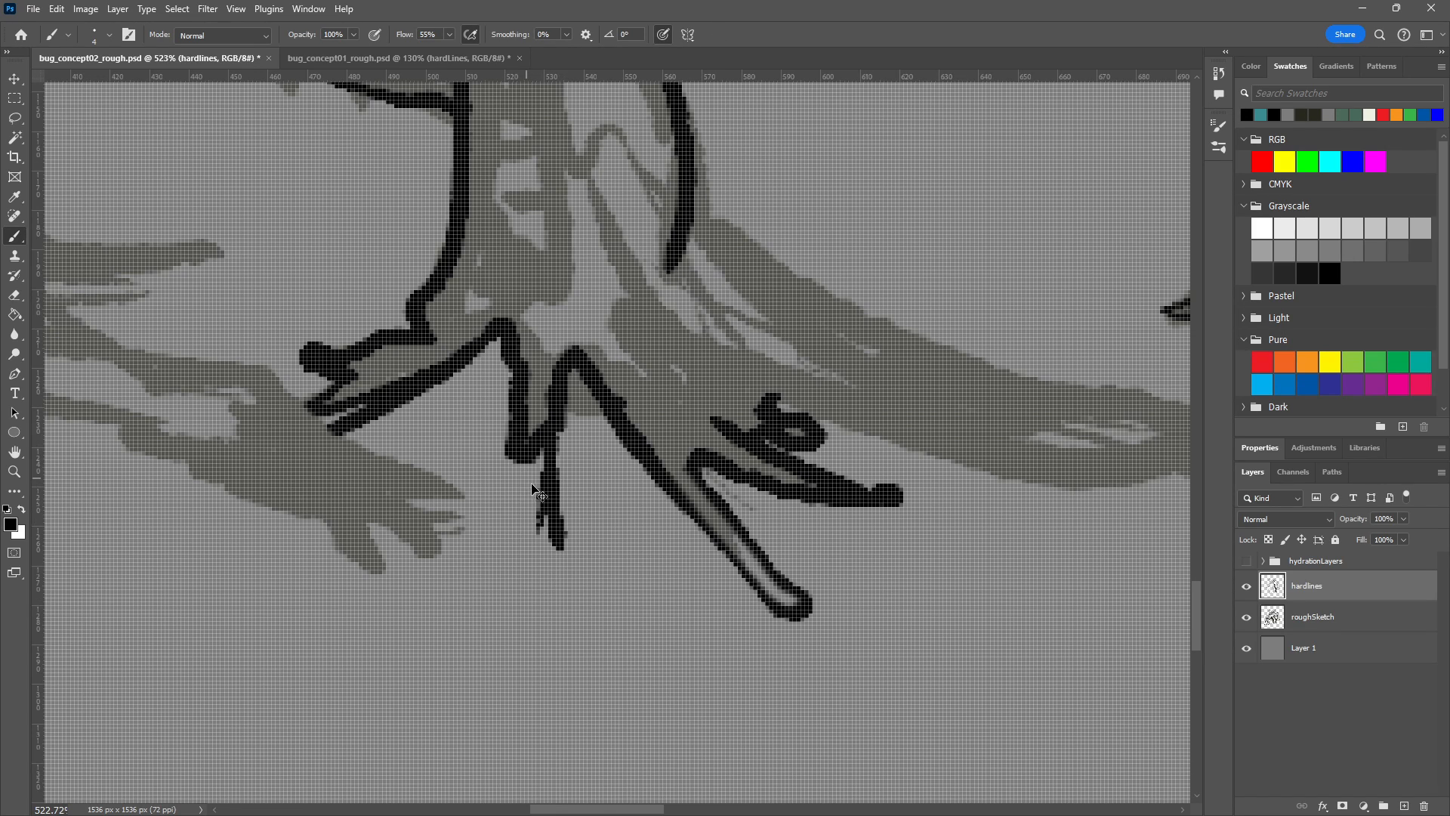
{"action": "key", "text": "ctrl+z"}
{"action": "key", "text": "ctrl+z"}
Outline a long narrow claw hanging below the short middle toe, closed at a blunt point.
{"action": "left_click_drag", "start_coordinate": [509, 460], "coordinate": [514, 589]}
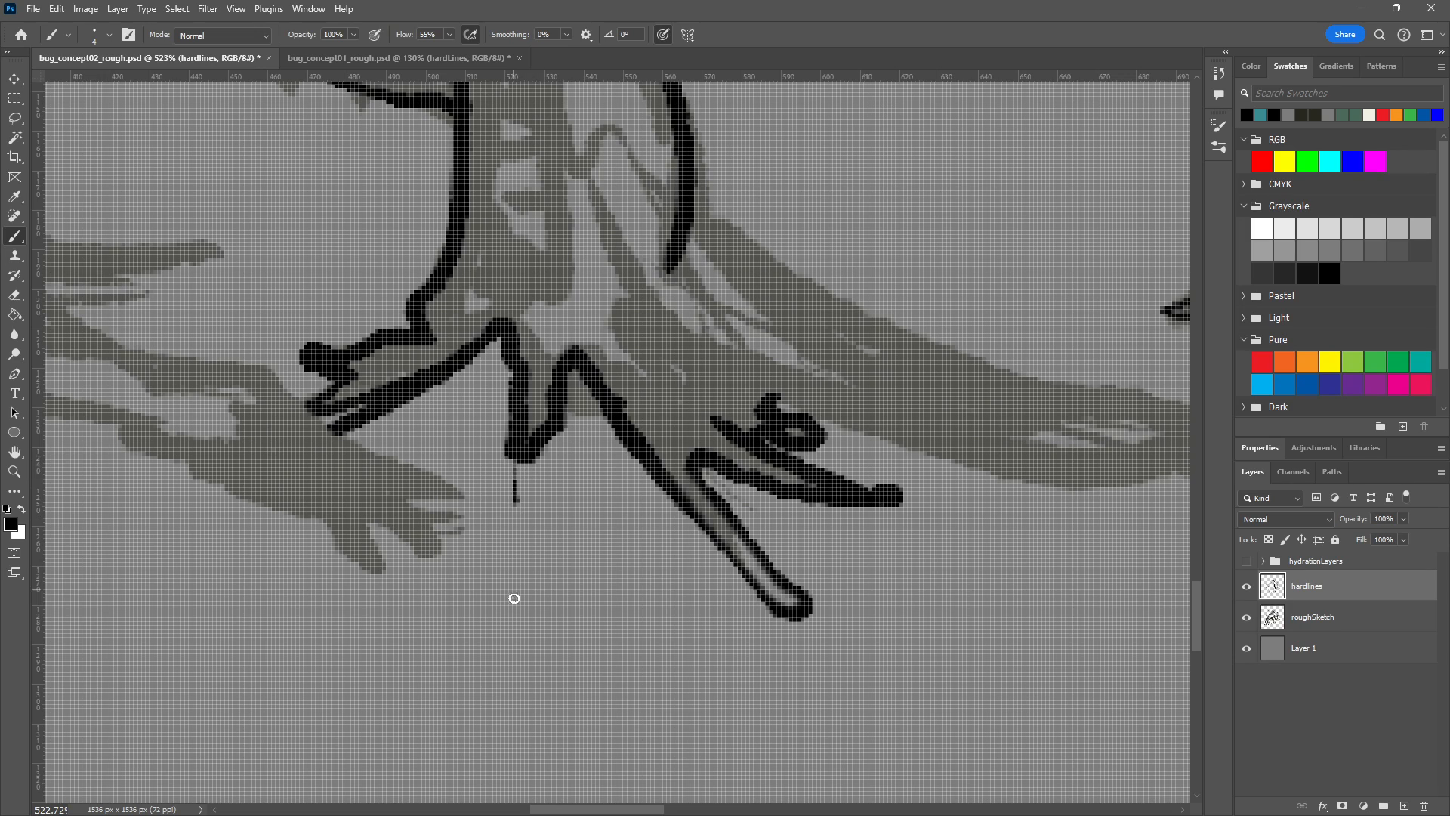
{"action": "key", "text": "ctrl+z"}
{"action": "left_click_drag", "start_coordinate": [513, 458], "coordinate": [506, 514]}
{"action": "mouse_move", "coordinate": [517, 452]}
{"action": "left_mouse_down"}
{"action": "mouse_move", "coordinate": [507, 550]}
{"action": "mouse_move", "coordinate": [564, 586]}
{"action": "mouse_move", "coordinate": [559, 411]}
{"action": "mouse_move", "coordinate": [556, 574]}
{"action": "mouse_move", "coordinate": [541, 596]}
{"action": "mouse_move", "coordinate": [502, 550]}
{"action": "mouse_move", "coordinate": [513, 462]}
{"action": "left_mouse_up"}
{"action": "key", "text": "ctrl+z"}
{"action": "key", "text": "ctrl+z"}
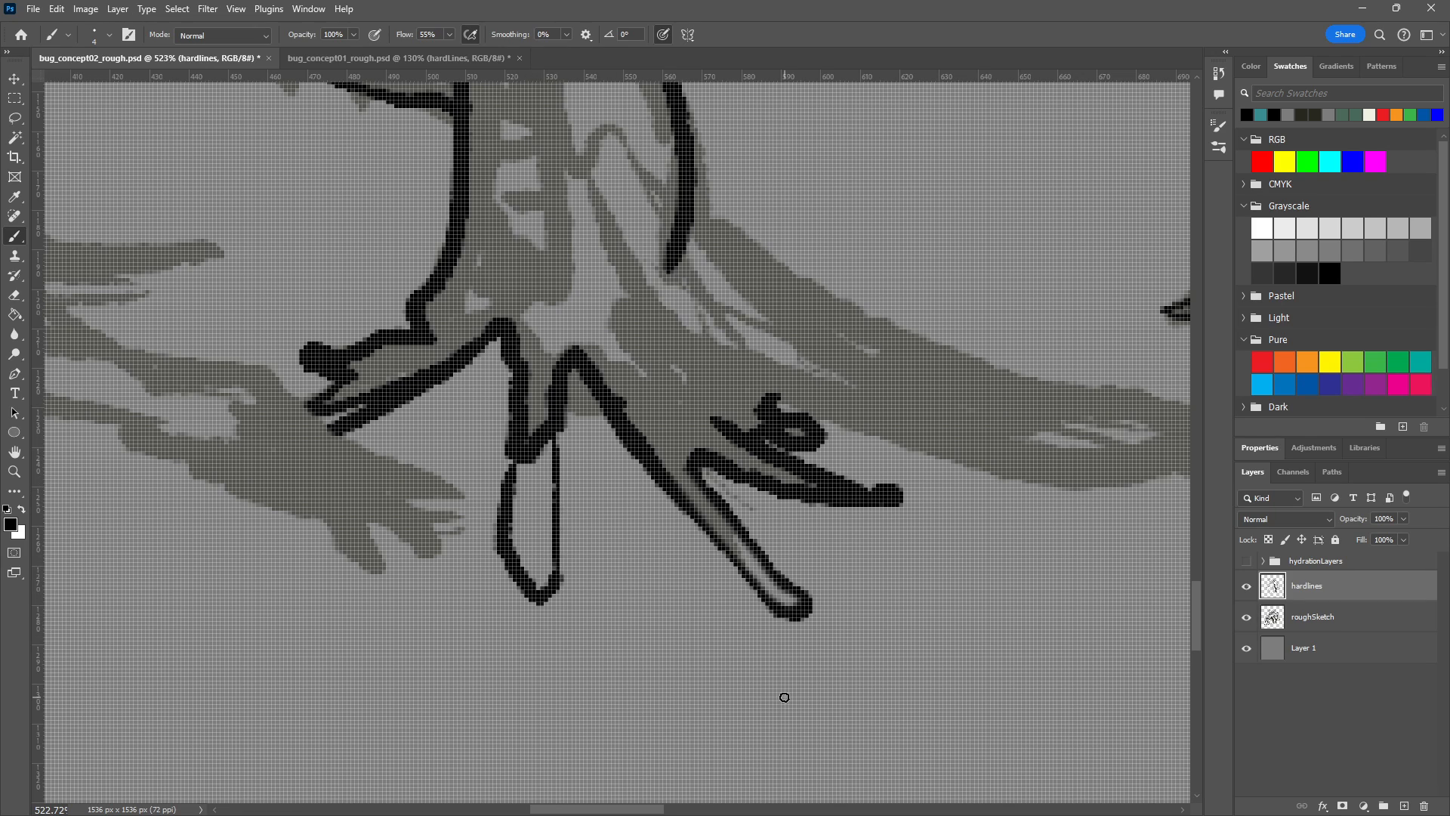
Redraw the long pointed toe's outline with a heavier upper edge and a wider rounded tip.
{"action": "left_click_drag", "start_coordinate": [868, 642], "coordinate": [758, 613]}
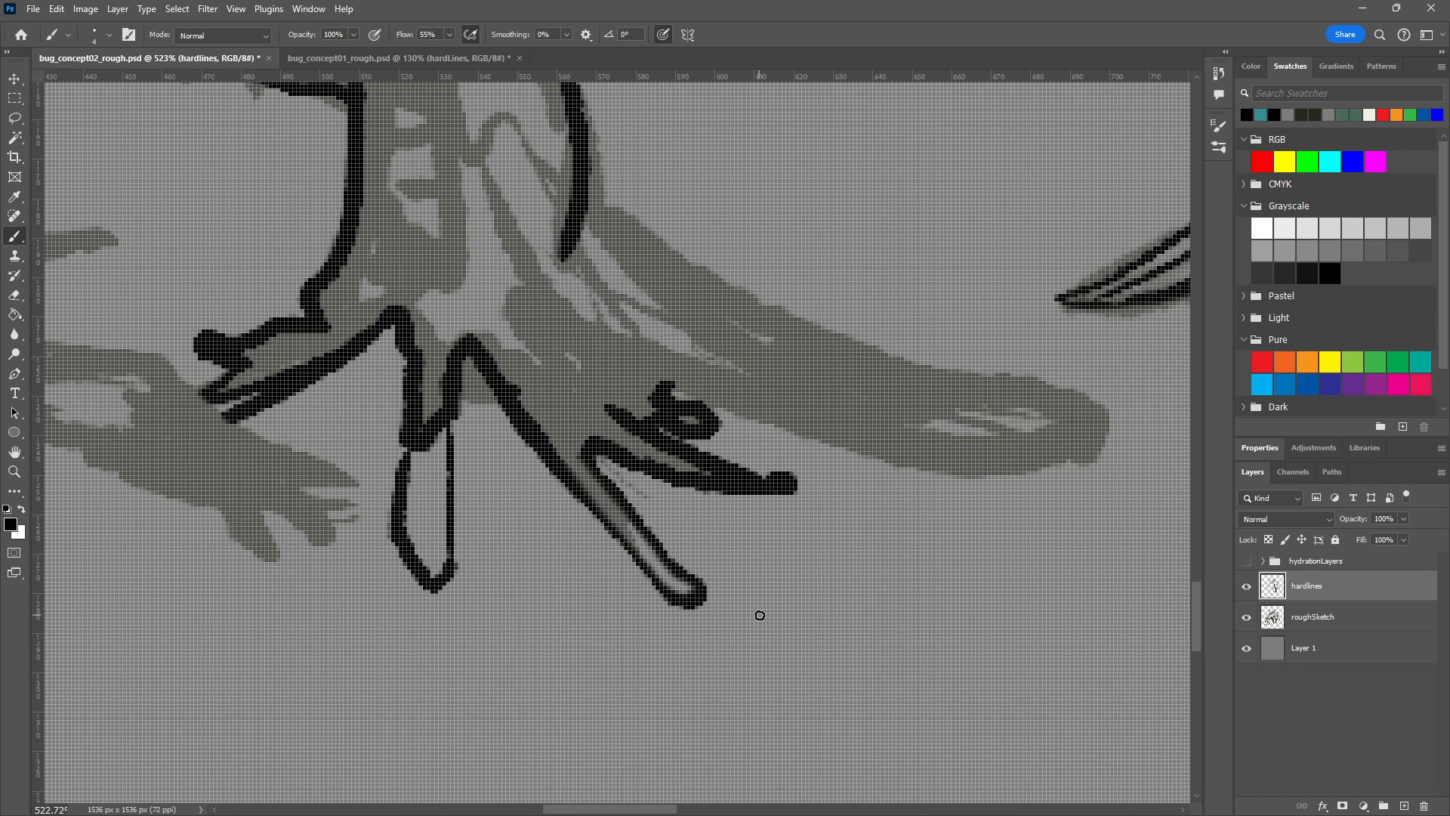
{"action": "left_click_drag", "start_coordinate": [571, 470], "coordinate": [608, 520]}
{"action": "key", "text": "ctrl+z"}
{"action": "left_click_drag", "start_coordinate": [559, 459], "coordinate": [642, 563]}
{"action": "key", "text": "ctrl+z"}
{"action": "mouse_move", "coordinate": [555, 452]}
{"action": "left_mouse_down"}
{"action": "mouse_move", "coordinate": [673, 605]}
{"action": "mouse_move", "coordinate": [710, 605]}
{"action": "mouse_move", "coordinate": [709, 586]}
{"action": "left_mouse_up"}
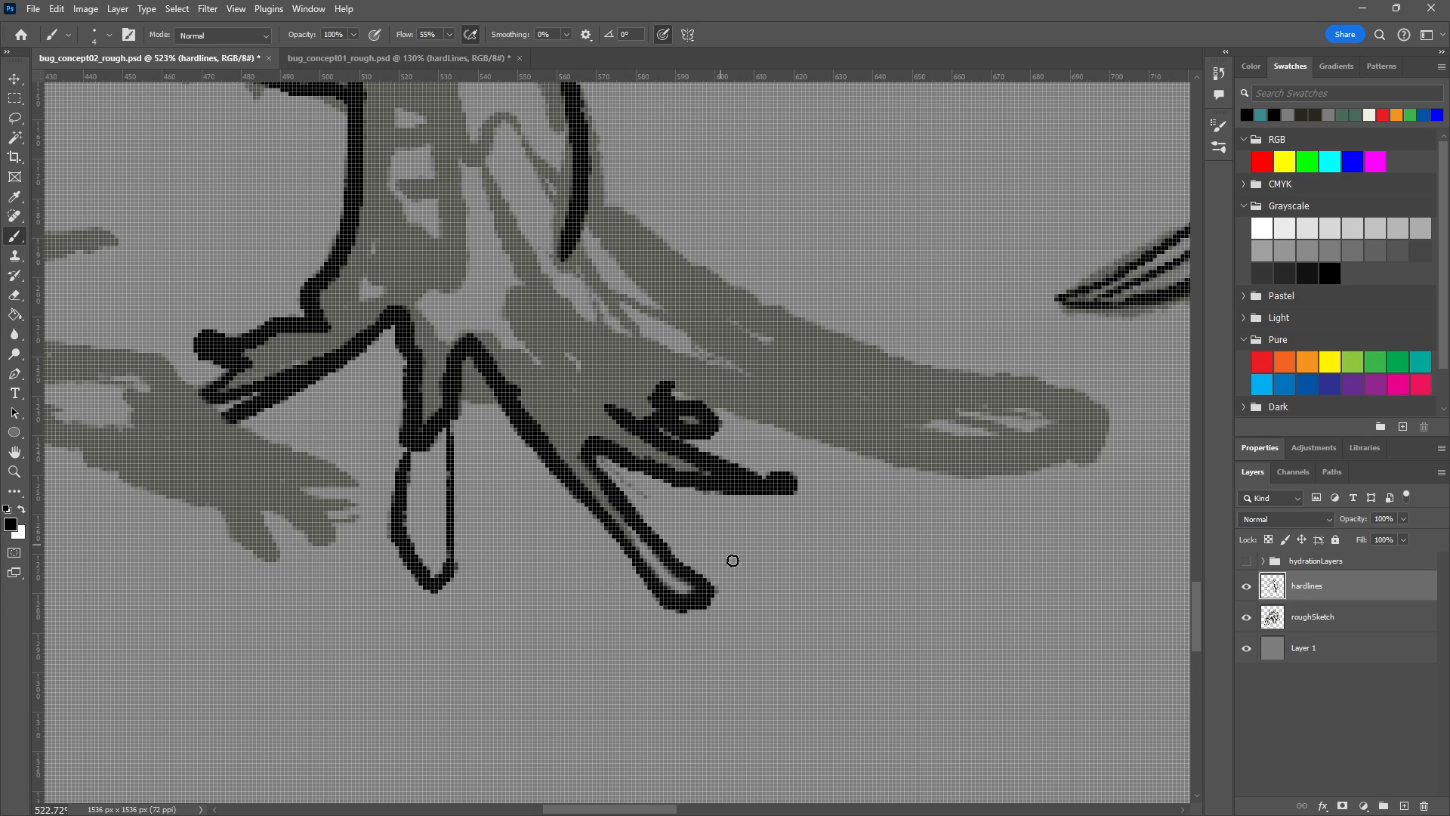
Hollow out the long toe along its lower edge with the eraser and re-ink its rounded tip.
{"action": "key", "text": "e"}
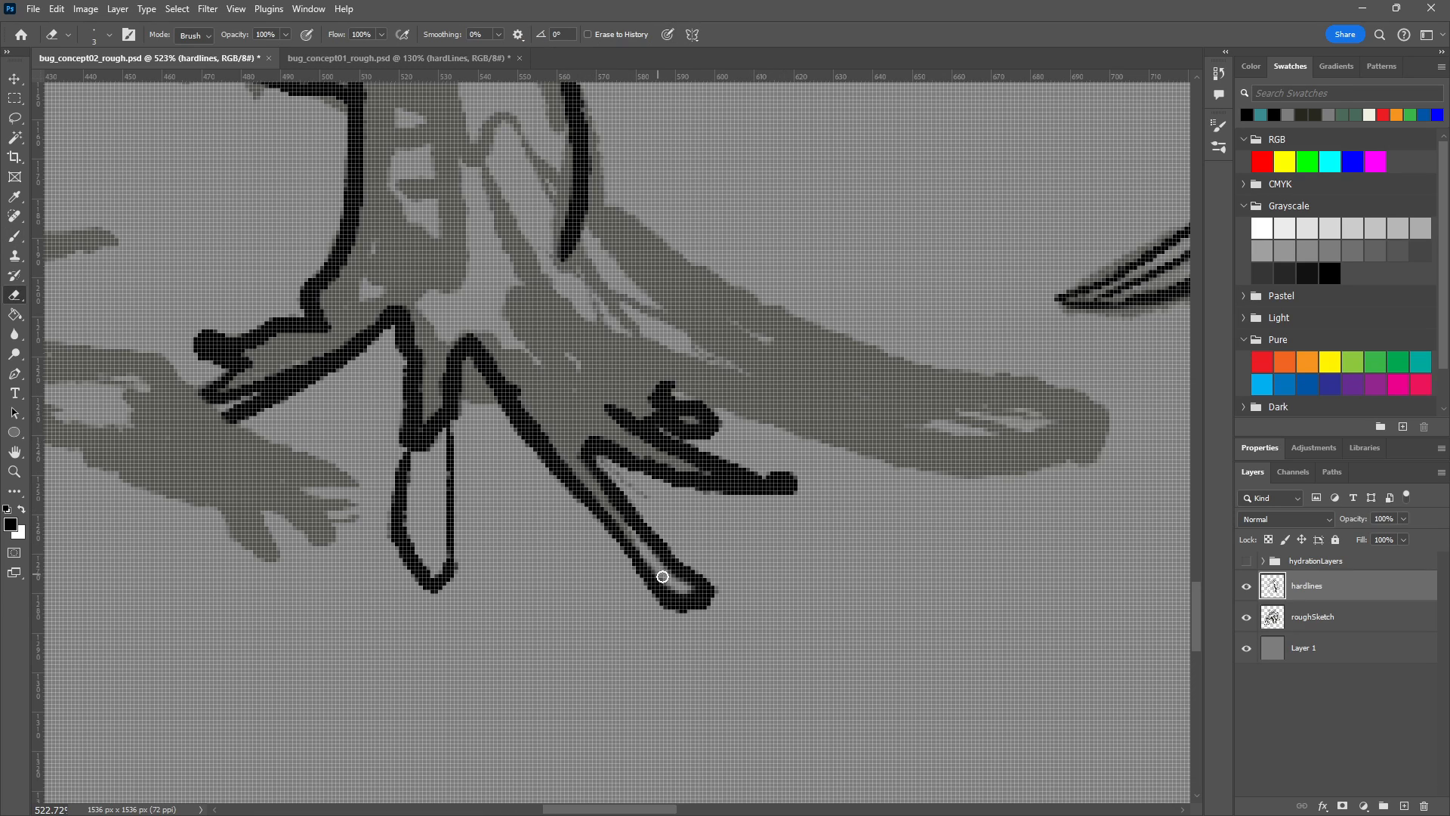
{"action": "mouse_move", "coordinate": [674, 585]}
{"action": "left_mouse_down"}
{"action": "mouse_move", "coordinate": [703, 593]}
{"action": "mouse_move", "coordinate": [676, 589]}
{"action": "left_mouse_up"}
{"action": "left_click_drag", "start_coordinate": [609, 508], "coordinate": [673, 592]}
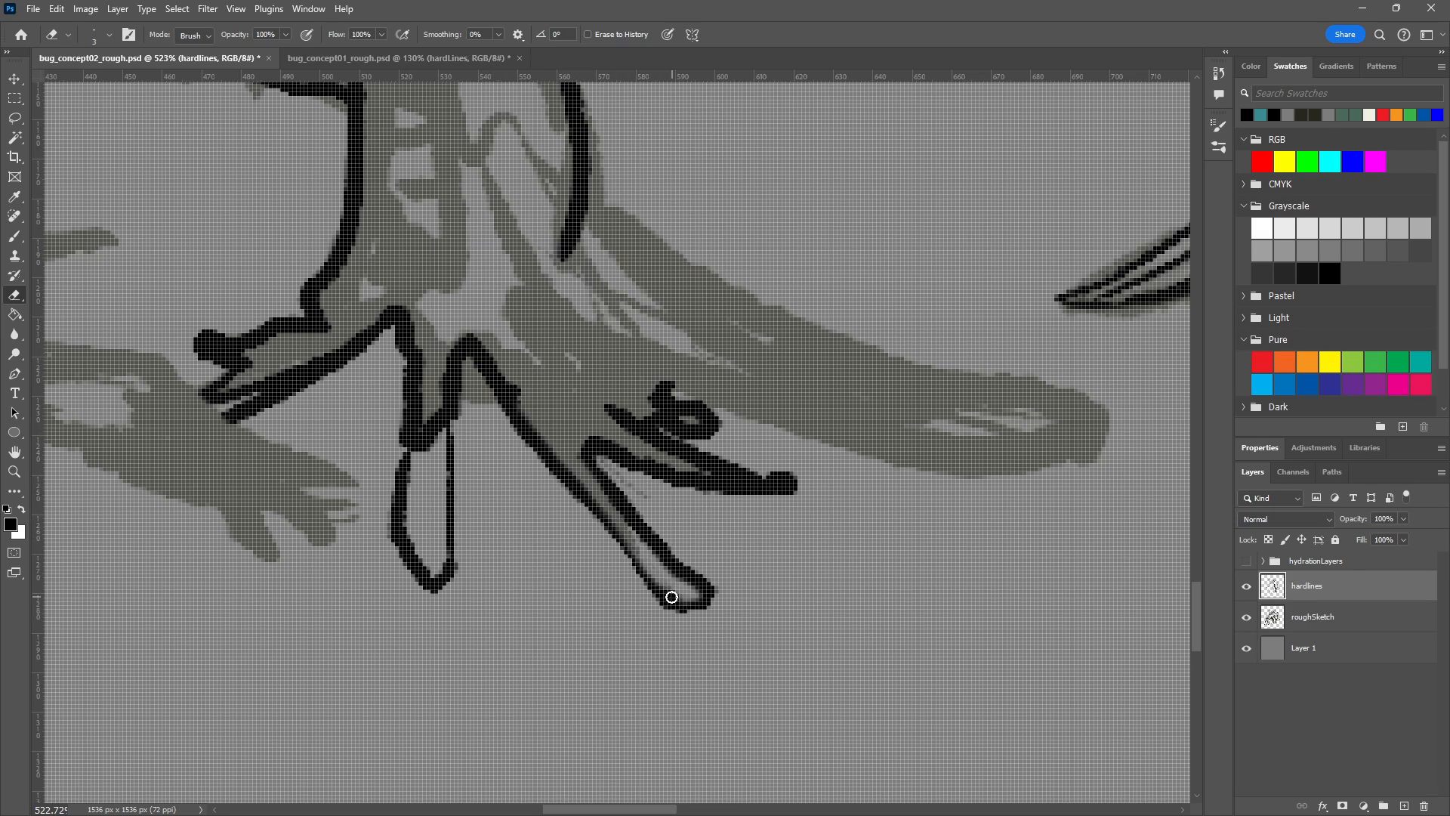
{"action": "key", "text": "b"}
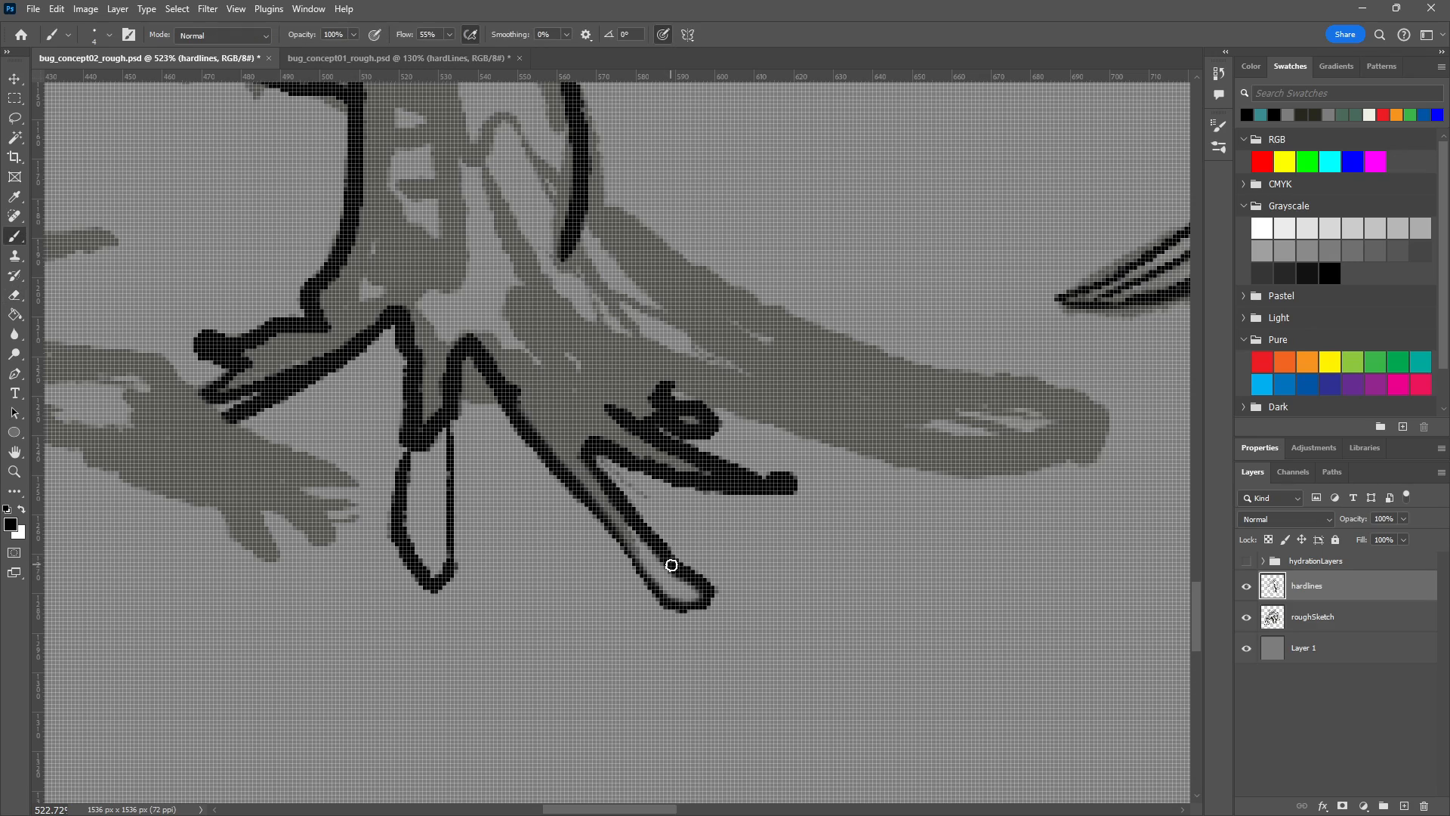
{"action": "mouse_move", "coordinate": [667, 599]}
{"action": "left_mouse_down"}
{"action": "mouse_move", "coordinate": [555, 457]}
{"action": "mouse_move", "coordinate": [560, 435]}
{"action": "mouse_move", "coordinate": [540, 446]}
{"action": "mouse_move", "coordinate": [624, 541]}
{"action": "mouse_move", "coordinate": [709, 571]}
{"action": "left_mouse_up"}
Switch the eraser to the hard round 123 brush tip and reduce its size to 4 px.
{"action": "key", "text": "e"}
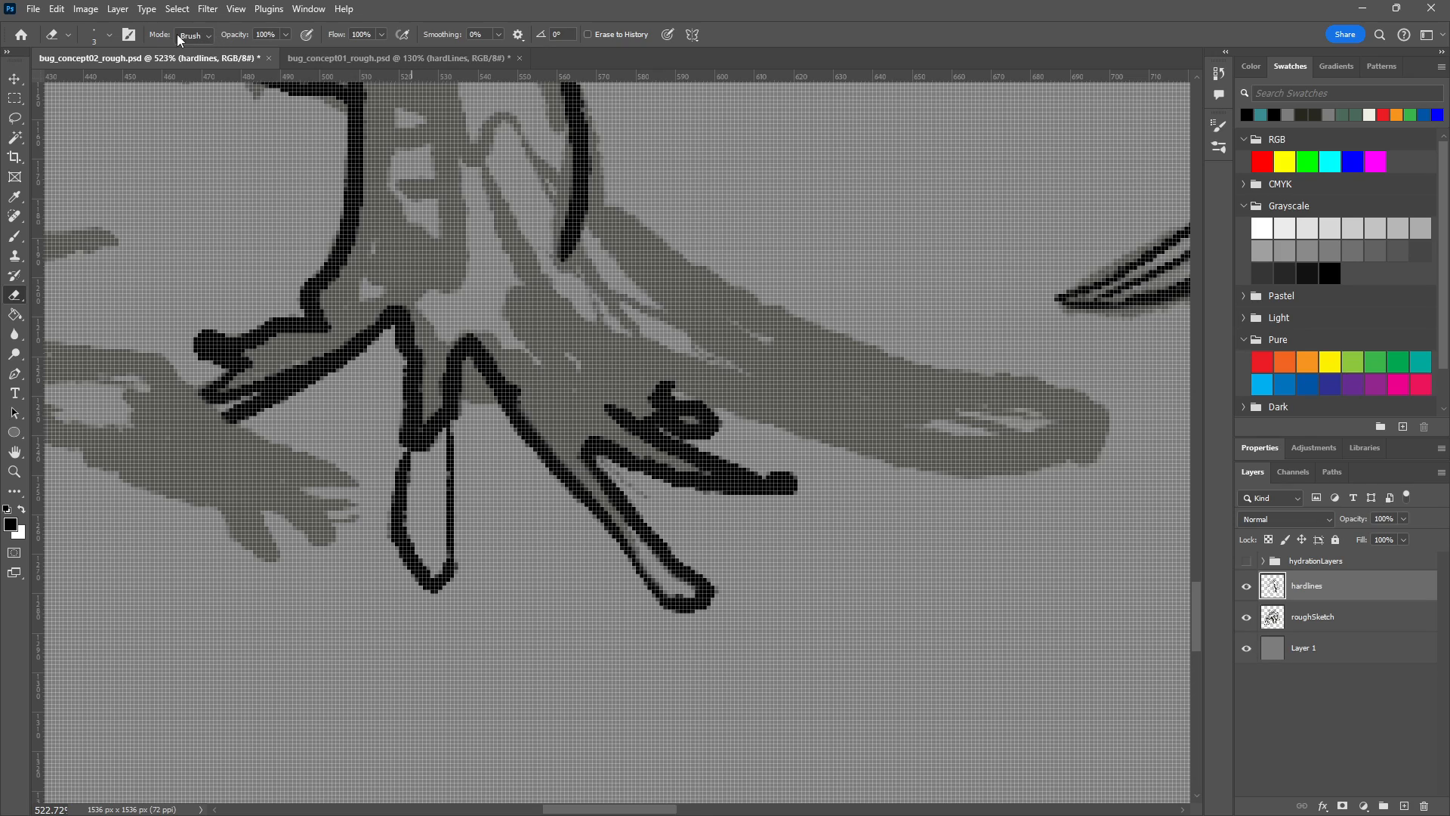
{"action": "left_click", "coordinate": [133, 36]}
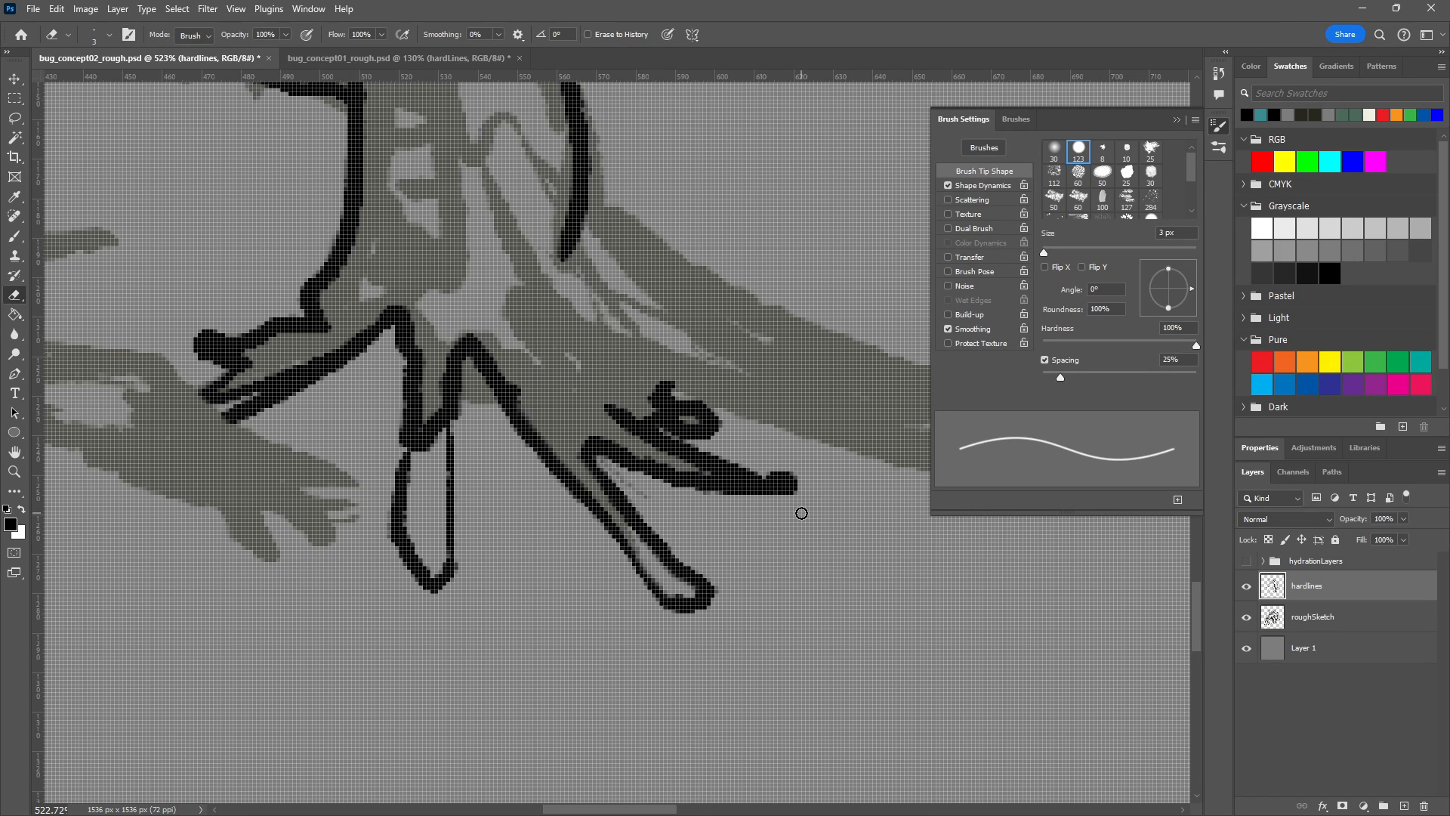
{"action": "left_click", "coordinate": [1078, 150]}
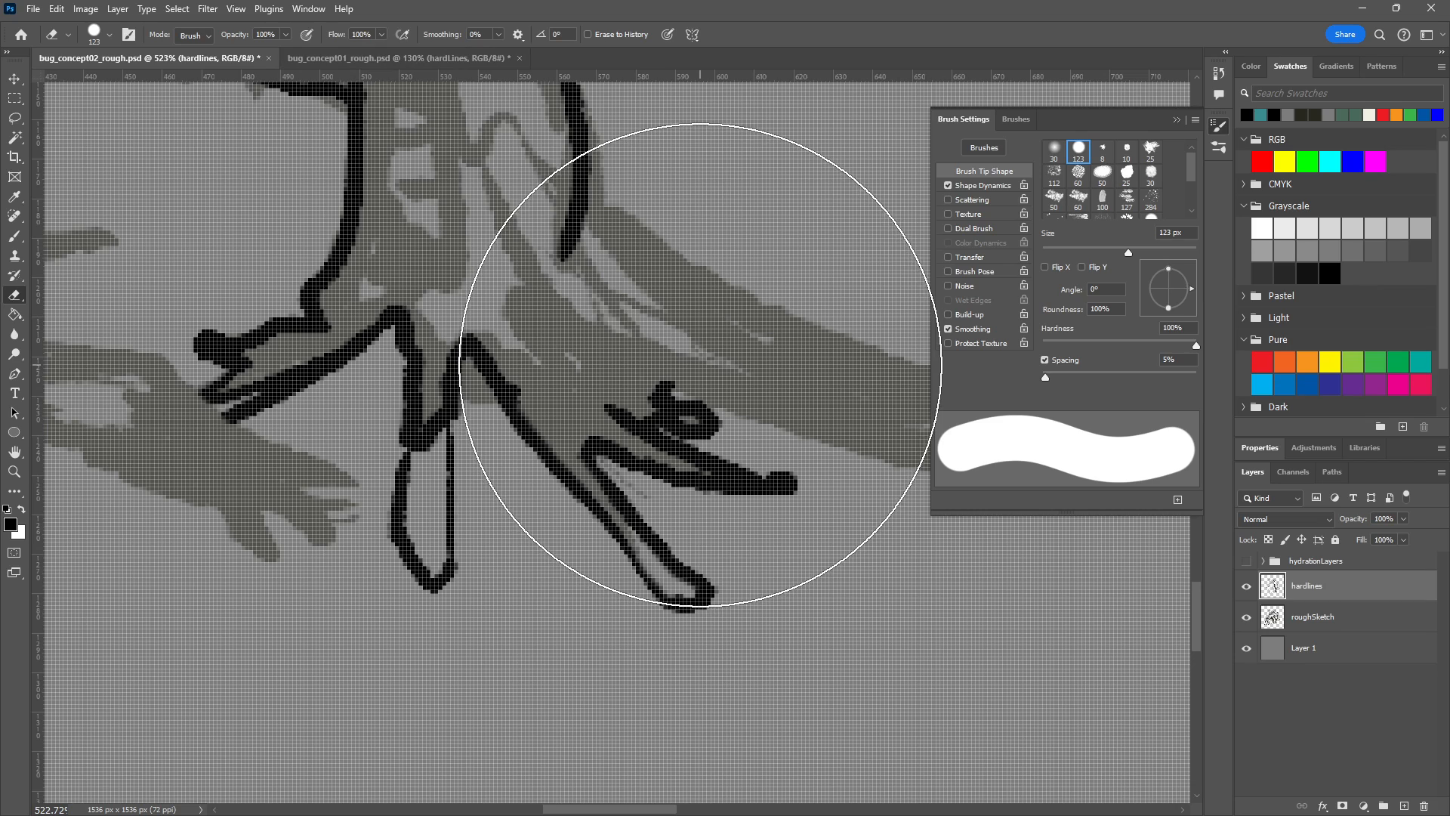
{"action": "key", "text": "bracketleft"}
{"action": "key", "text": "bracketleft"}
{"action": "key", "text": "bracketleft"}
{"action": "key", "text": "bracketleft"}
{"action": "key", "text": "bracketleft"}
{"action": "key", "text": "bracketleft"}
{"action": "key", "text": "bracketleft"}
{"action": "key", "text": "bracketleft"}
{"action": "key", "text": "bracketleft"}
{"action": "key", "text": "bracketleft"}
{"action": "key", "text": "bracketleft"}
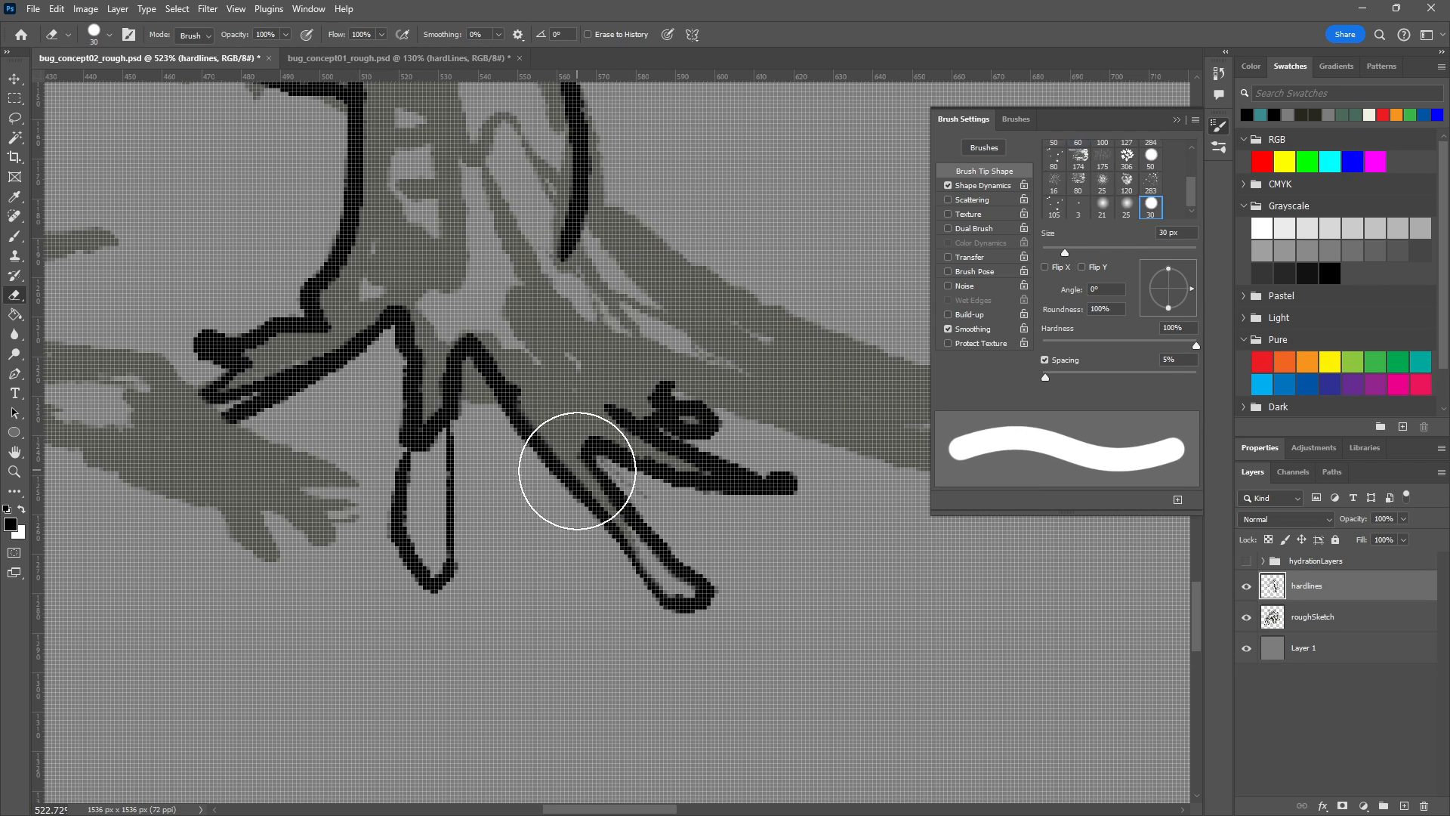
{"action": "scroll", "coordinate": [434, 569], "scroll_direction": "up", "scroll_amount": 5}
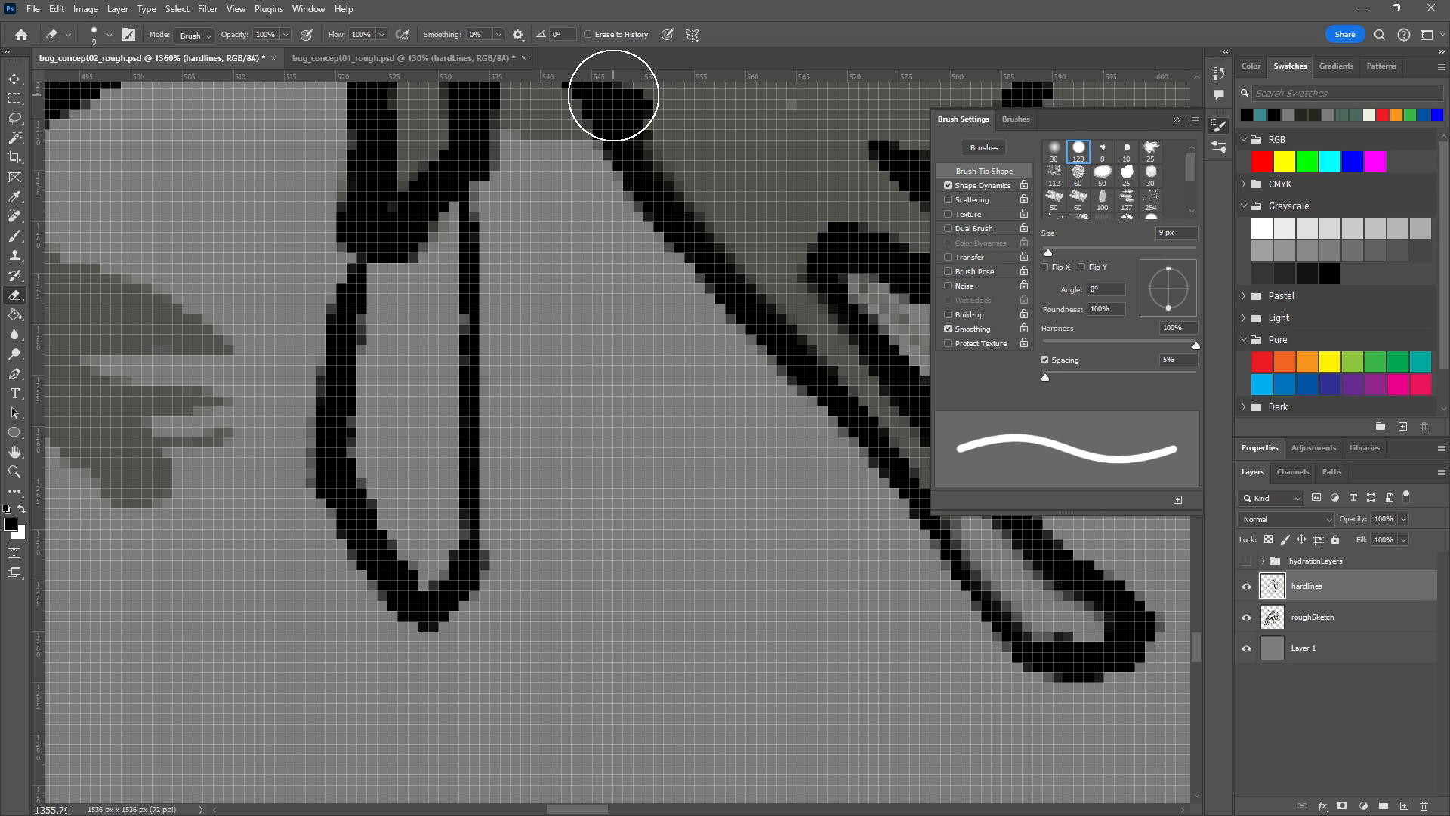
{"action": "key", "text": "bracketleft"}
{"action": "key", "text": "bracketleft"}
{"action": "key", "text": "bracketleft"}
{"action": "key", "text": "bracketleft"}
{"action": "key", "text": "bracketleft"}
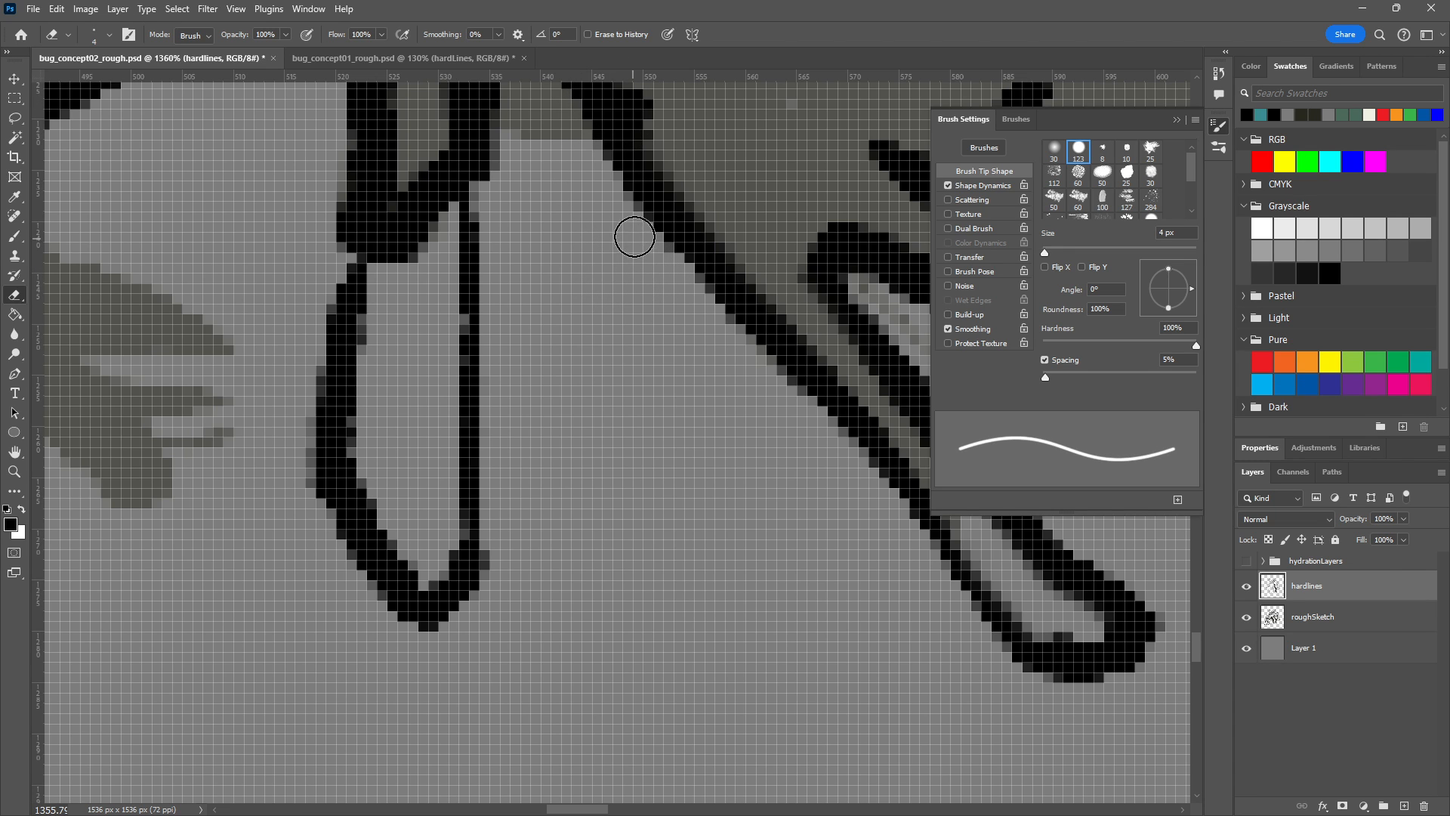
Reduce the eraser to 1 px and thin the inner edges of the short middle toe's outline.
{"action": "scroll", "coordinate": [665, 302], "scroll_direction": "down", "scroll_amount": 5}
{"action": "scroll", "coordinate": [632, 287], "scroll_direction": "up", "scroll_amount": 5}
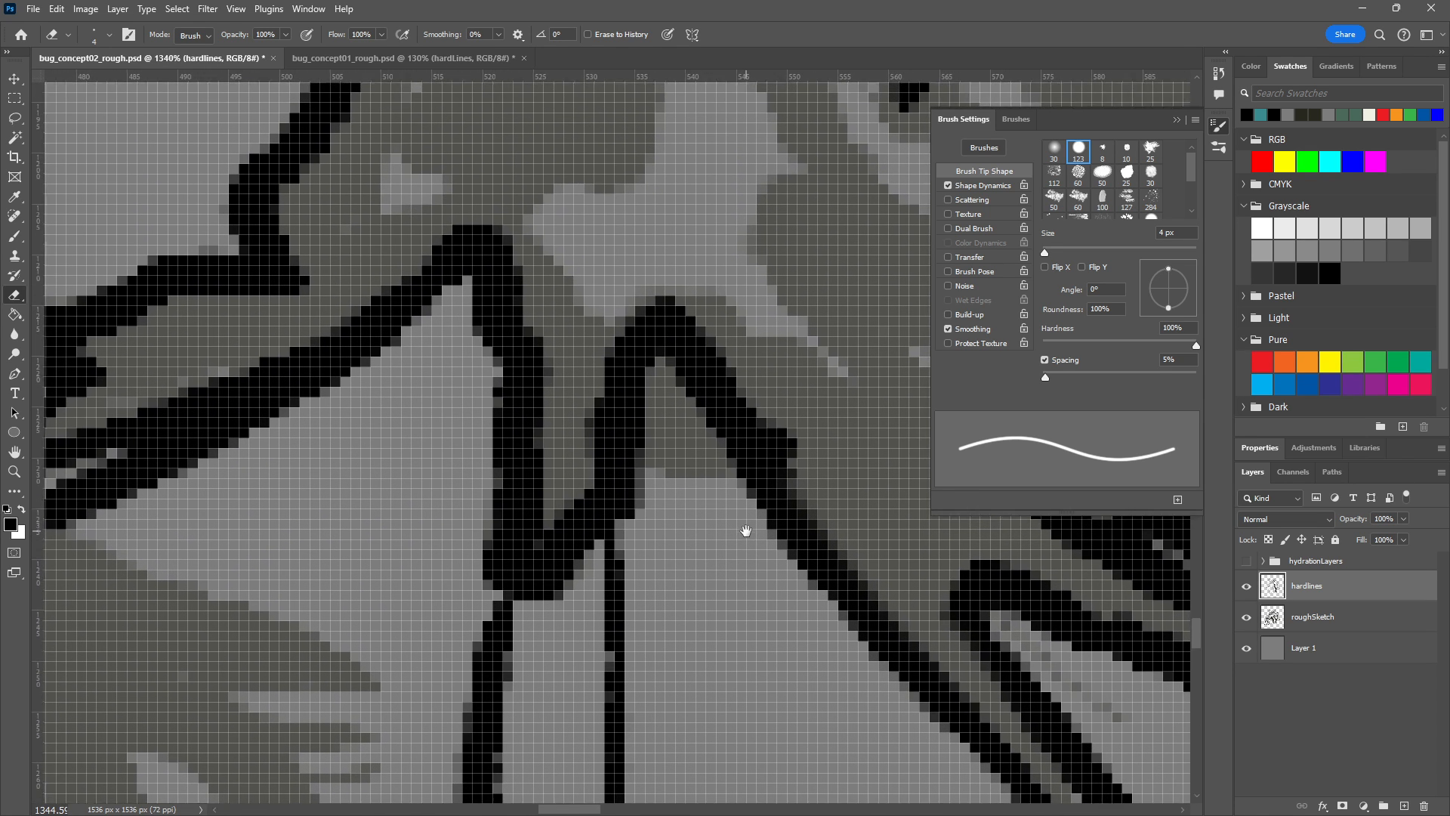
{"action": "left_click_drag", "start_coordinate": [747, 531], "coordinate": [747, 532]}
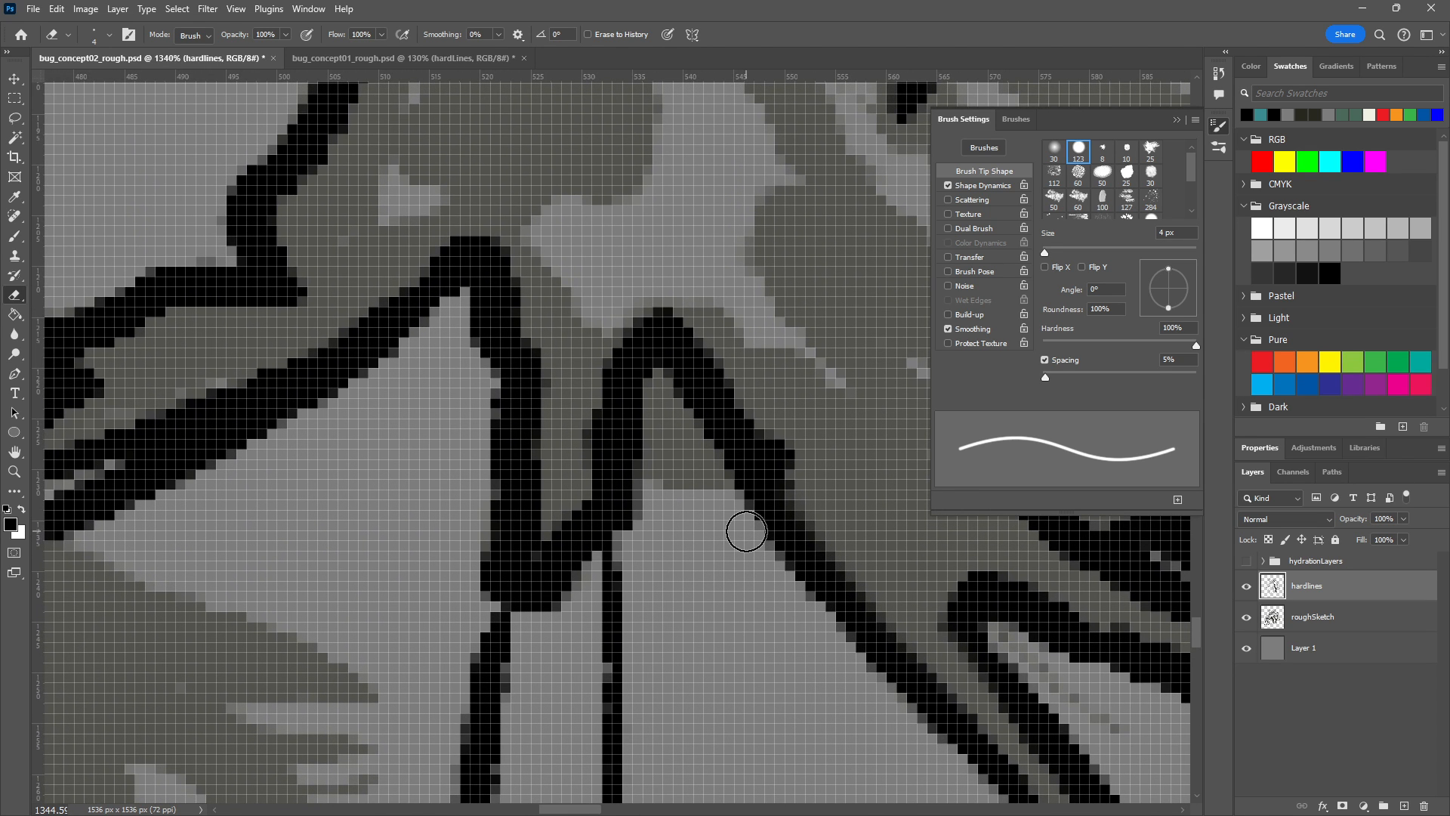
{"action": "key", "text": "bracketleft"}
{"action": "key", "text": "bracketleft"}
{"action": "key", "text": "bracketleft"}
{"action": "mouse_move", "coordinate": [546, 527]}
{"action": "left_mouse_down"}
{"action": "mouse_move", "coordinate": [521, 586]}
{"action": "mouse_move", "coordinate": [518, 563]}
{"action": "left_mouse_up"}
{"action": "mouse_move", "coordinate": [553, 500]}
{"action": "left_mouse_down"}
{"action": "mouse_move", "coordinate": [531, 585]}
{"action": "mouse_move", "coordinate": [593, 481]}
{"action": "left_mouse_up"}
{"action": "mouse_move", "coordinate": [534, 522]}
{"action": "left_mouse_down"}
{"action": "mouse_move", "coordinate": [533, 296]}
{"action": "mouse_move", "coordinate": [529, 541]}
{"action": "mouse_move", "coordinate": [544, 336]}
{"action": "left_mouse_up"}
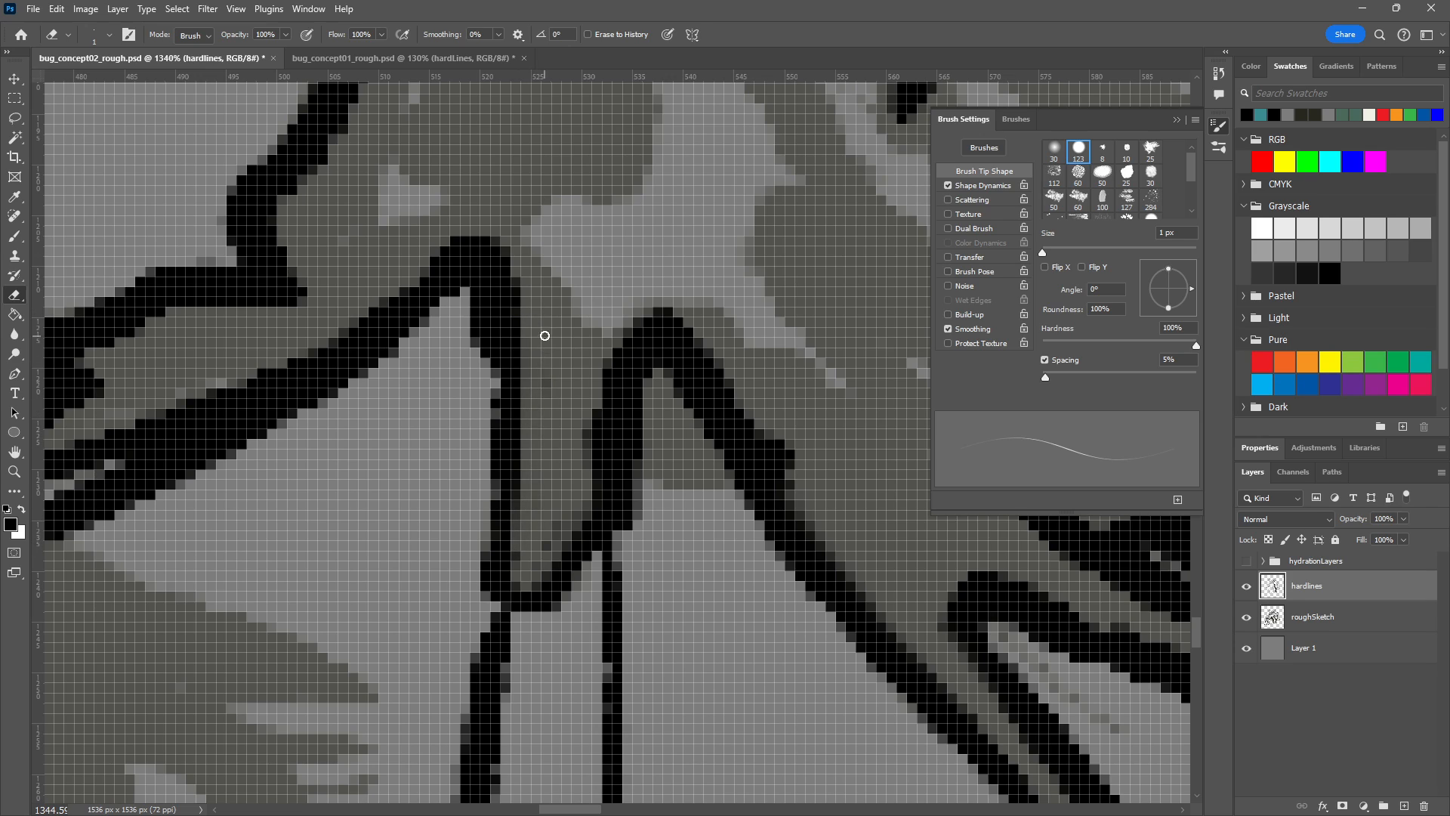
{"action": "mouse_move", "coordinate": [591, 401]}
{"action": "left_mouse_down"}
{"action": "mouse_move", "coordinate": [589, 387]}
{"action": "mouse_move", "coordinate": [597, 495]}
{"action": "left_mouse_up"}
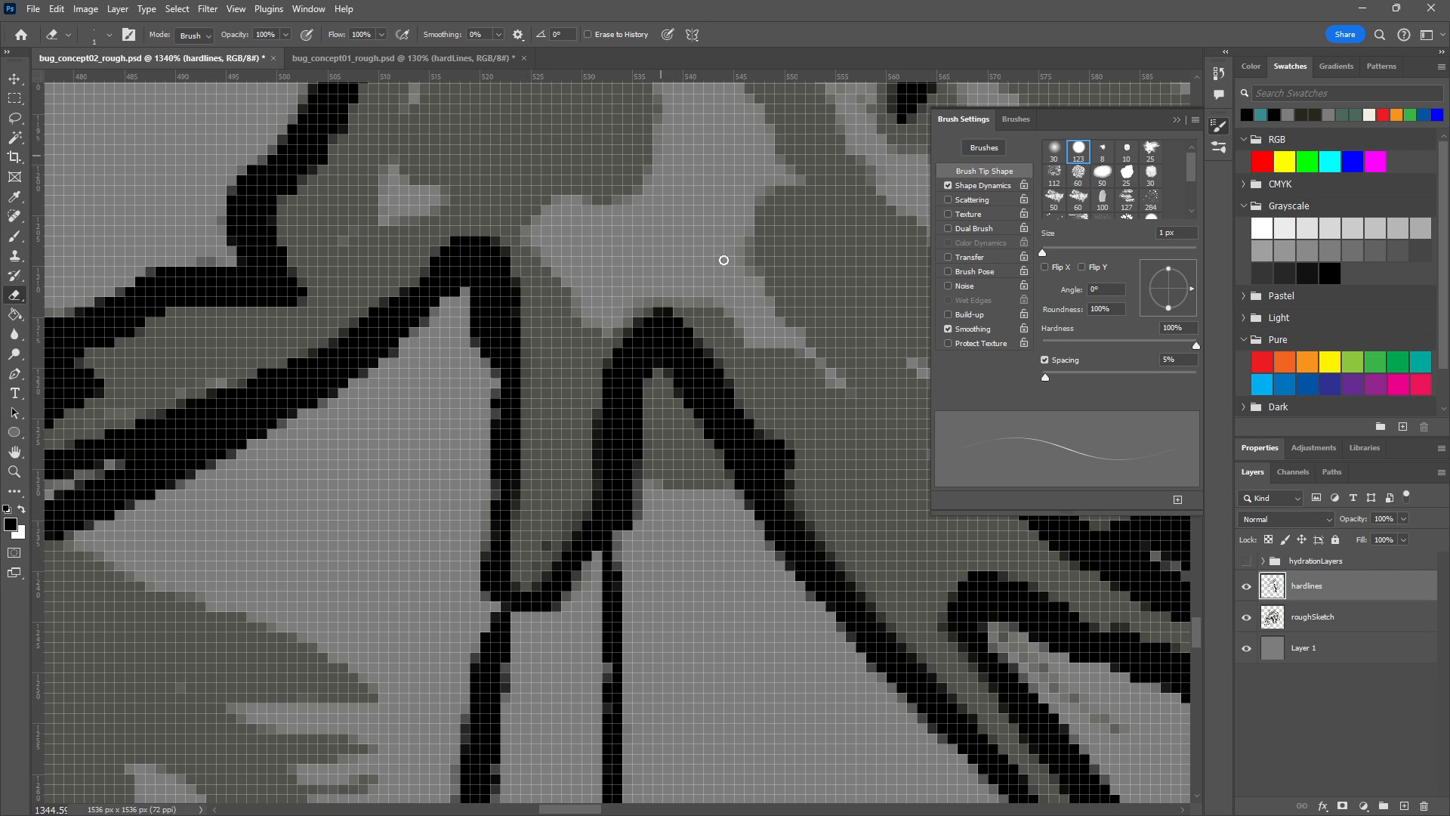
Reduce the brush to 3 px and reinforce the line where the short middle toe meets its claw.
{"action": "scroll", "coordinate": [564, 317], "scroll_direction": "down", "scroll_amount": 5}
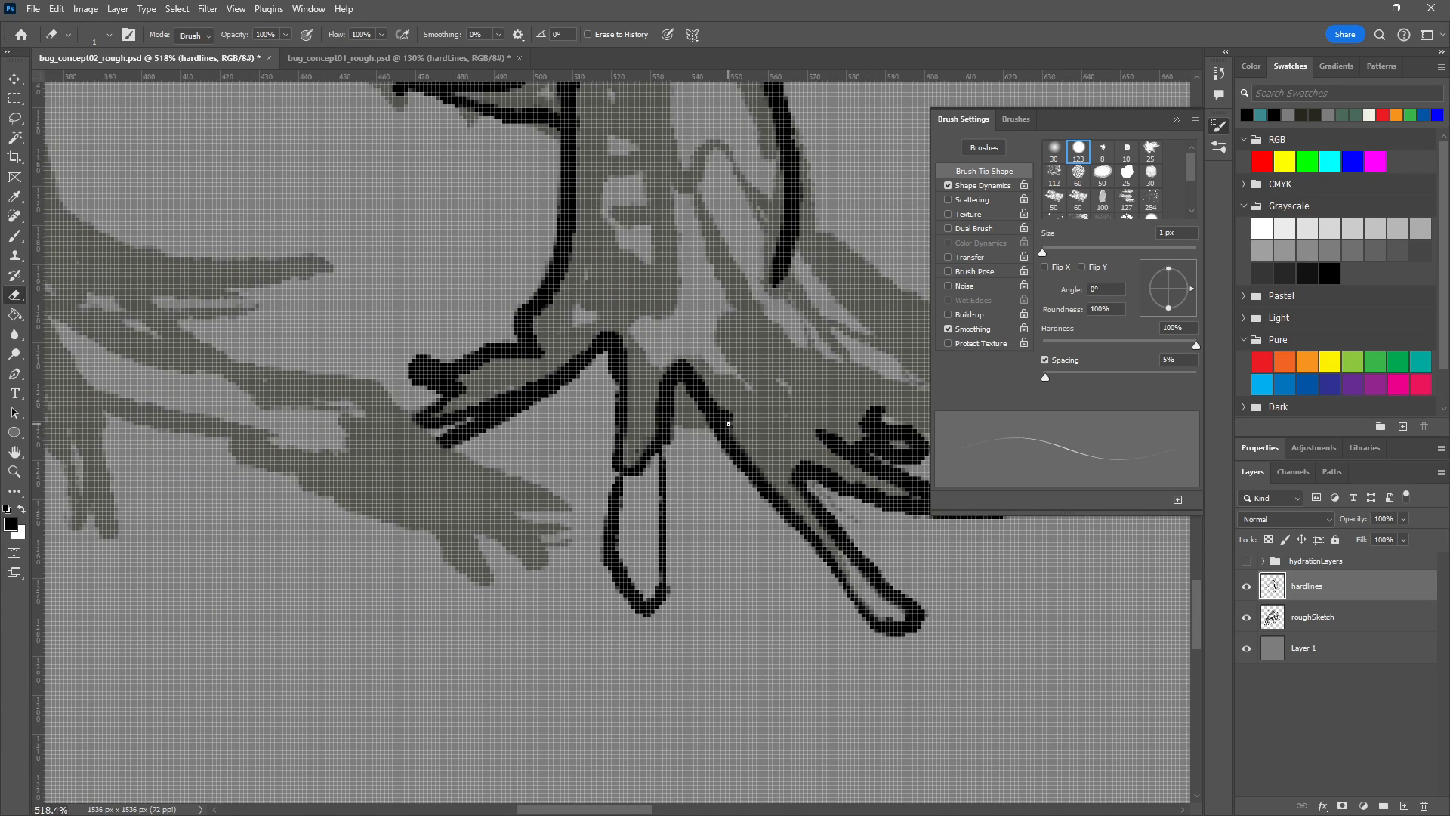
{"action": "scroll", "coordinate": [666, 424], "scroll_direction": "up", "scroll_amount": 5}
{"action": "key", "text": "b"}
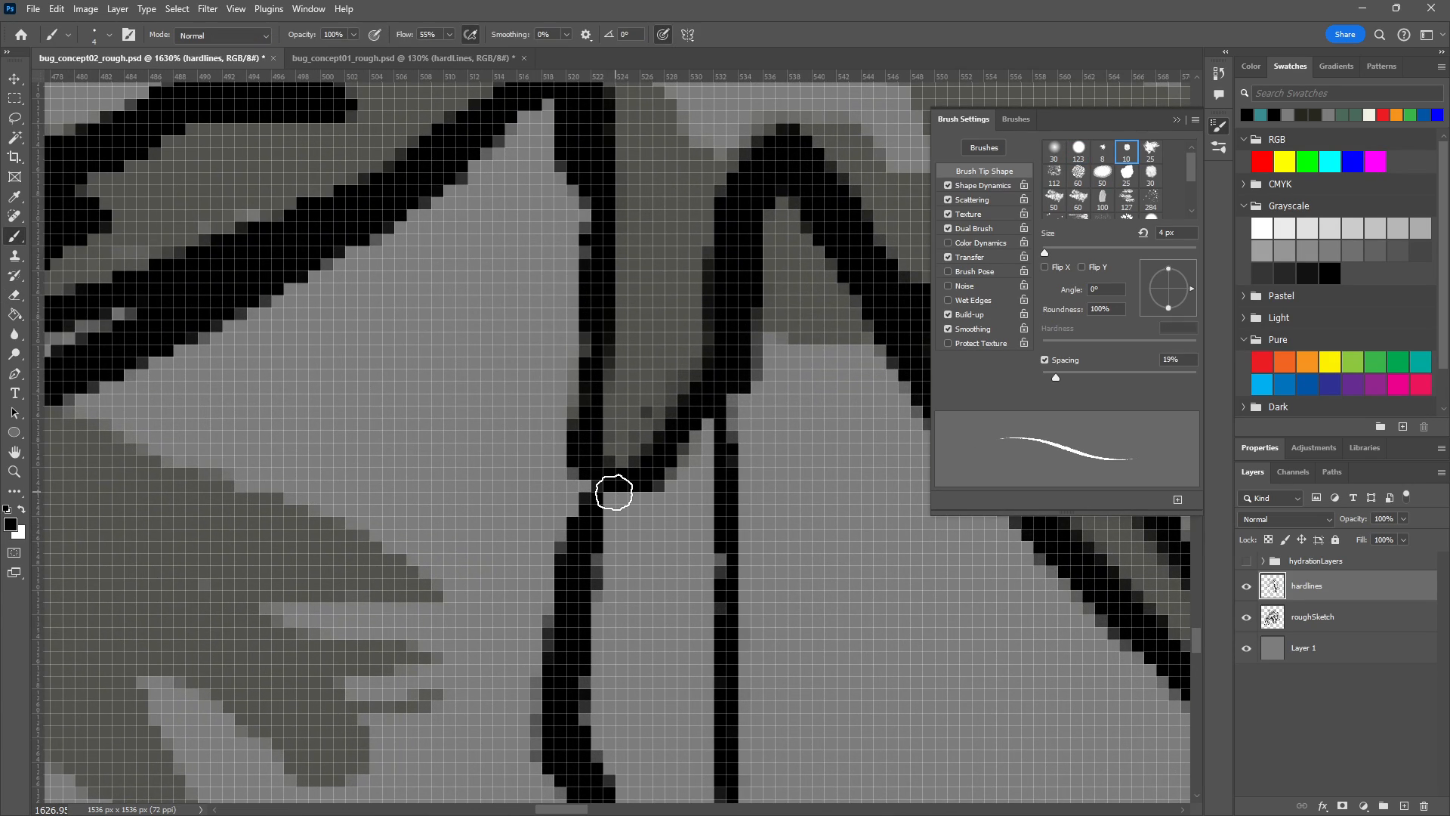
{"action": "key", "text": "bracketleft"}
{"action": "left_click_drag", "start_coordinate": [598, 481], "coordinate": [615, 463]}
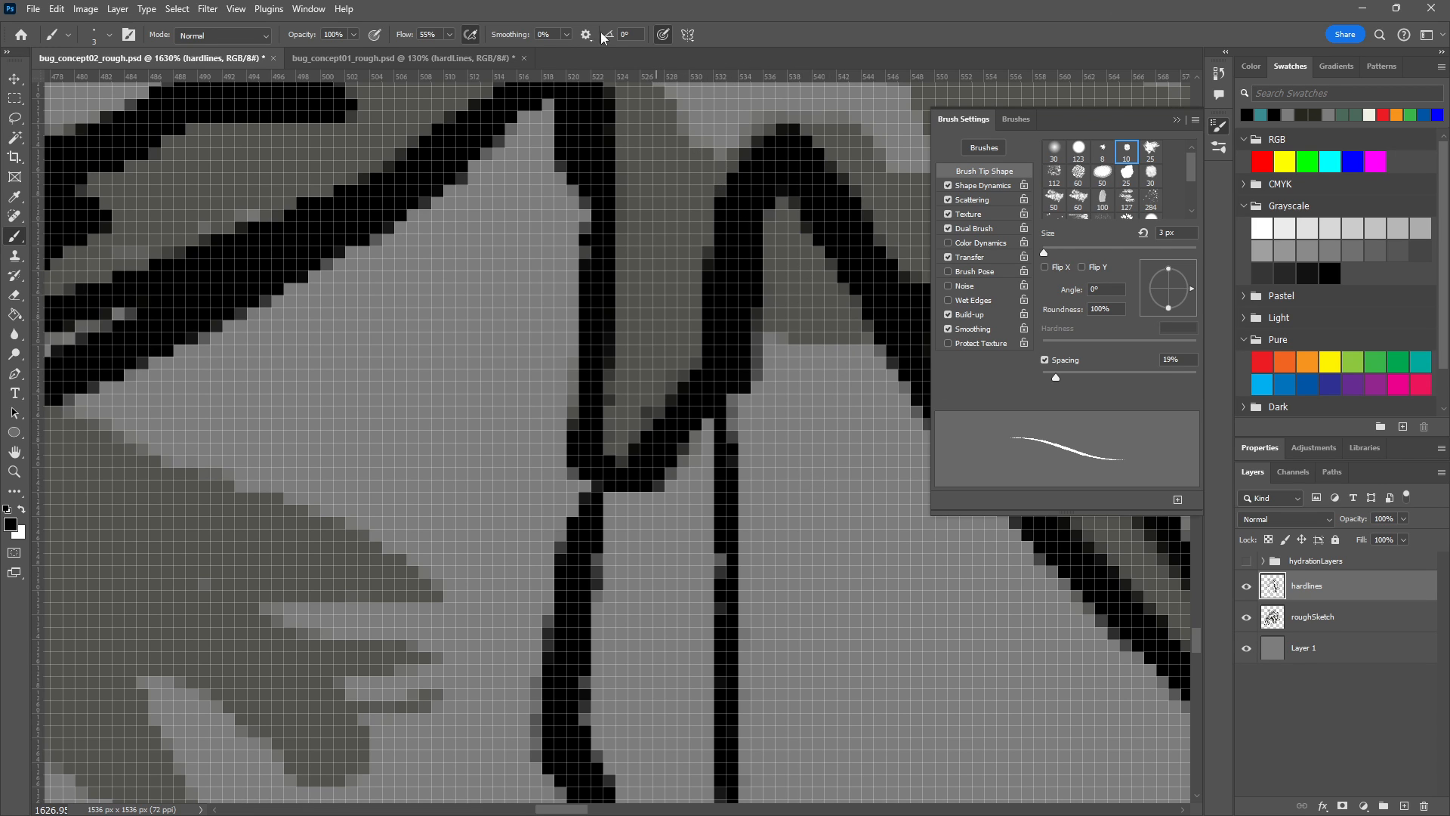
Outline a rounded tip below the end of the short outer toe and hollow out the toe's centre with the 1 px eraser.
{"action": "left_click_drag", "start_coordinate": [790, 365], "coordinate": [560, 328]}
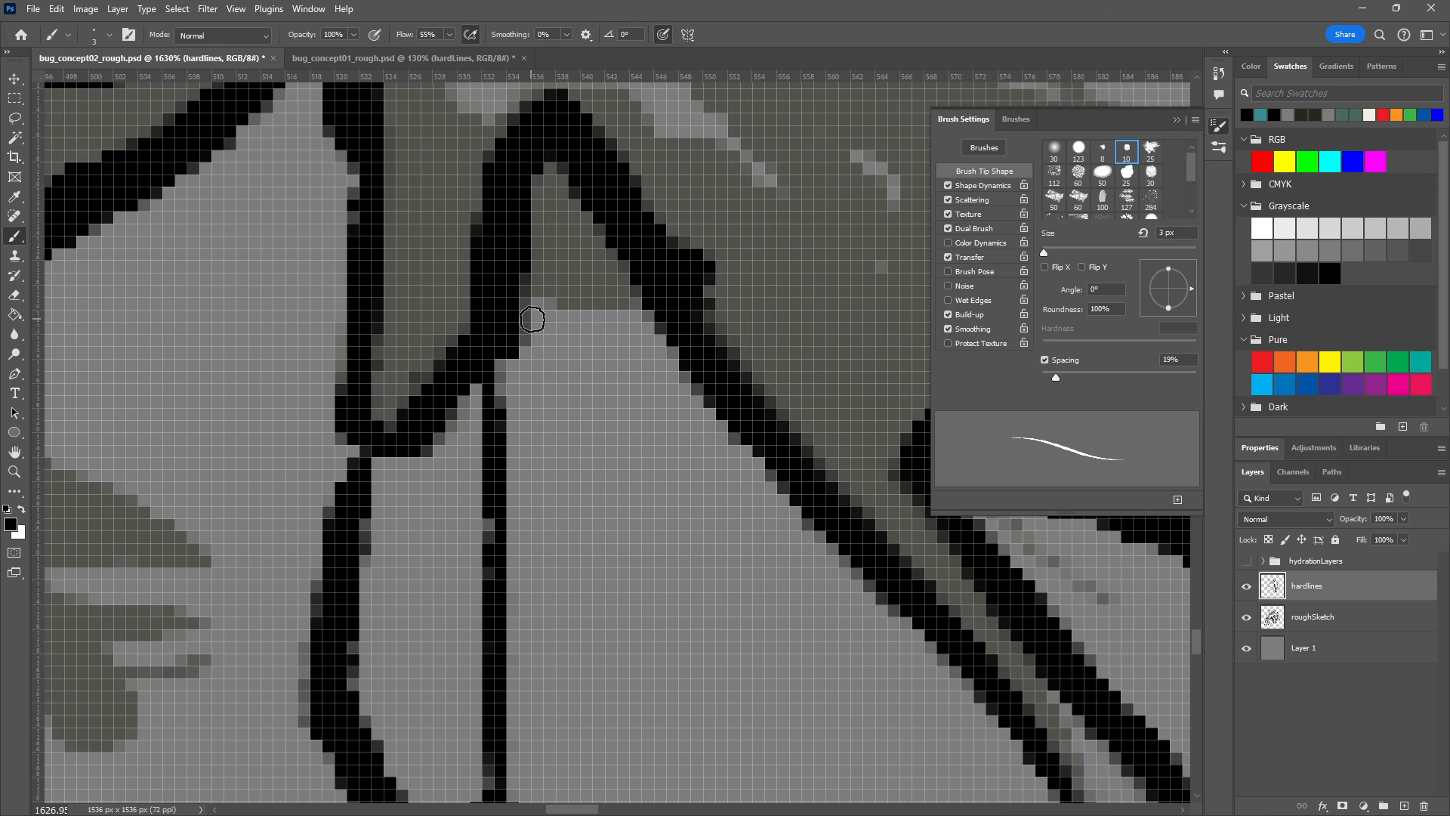
{"action": "scroll", "coordinate": [582, 333], "scroll_direction": "down", "scroll_amount": 10}
{"action": "scroll", "coordinate": [748, 476], "scroll_direction": "up", "scroll_amount": 4}
{"action": "scroll", "coordinate": [752, 472], "scroll_direction": "up", "scroll_amount": 1}
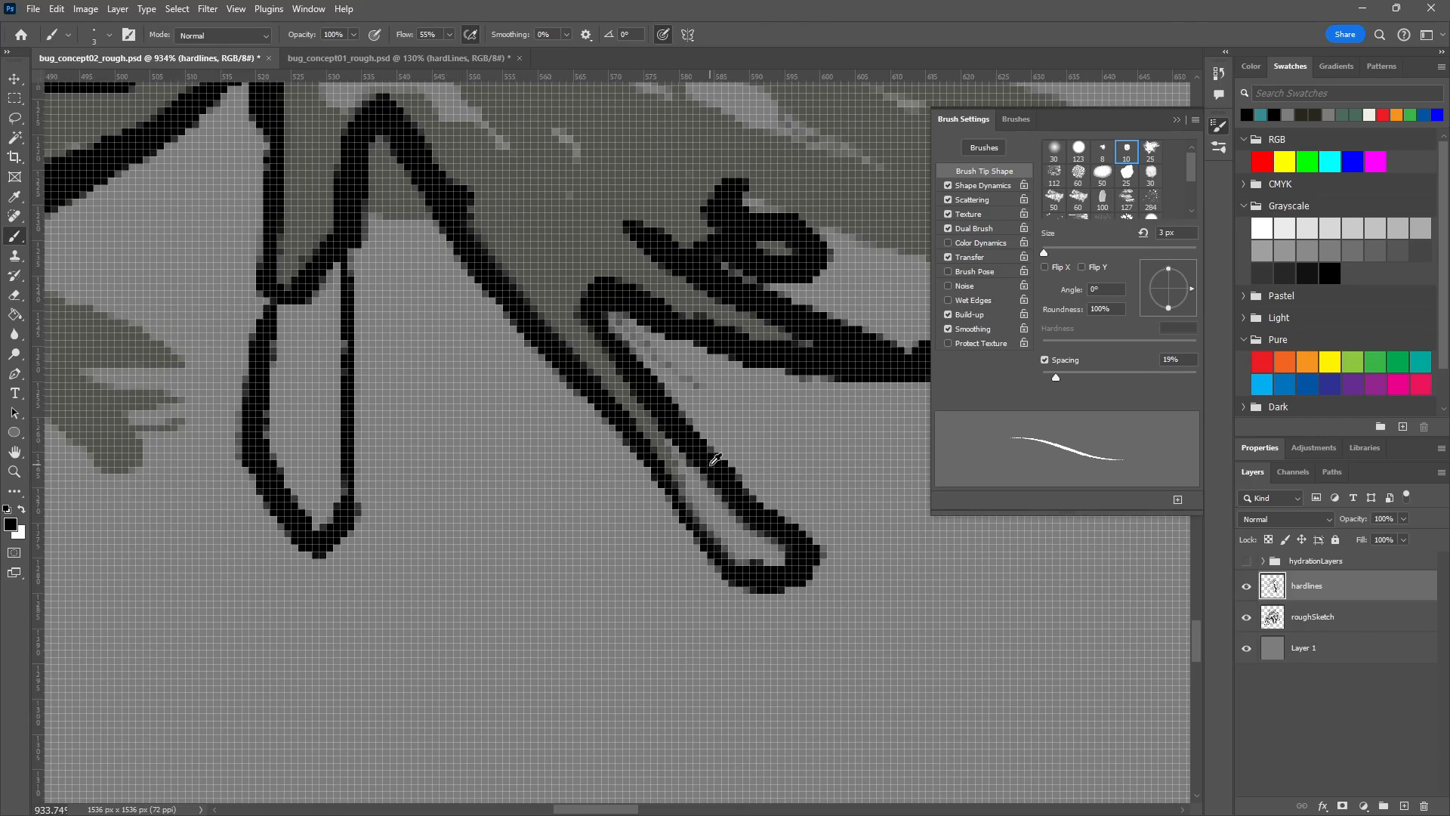
{"action": "scroll", "coordinate": [708, 465], "scroll_direction": "up", "scroll_amount": 2}
{"action": "scroll", "coordinate": [792, 481], "scroll_direction": "down", "scroll_amount": 3}
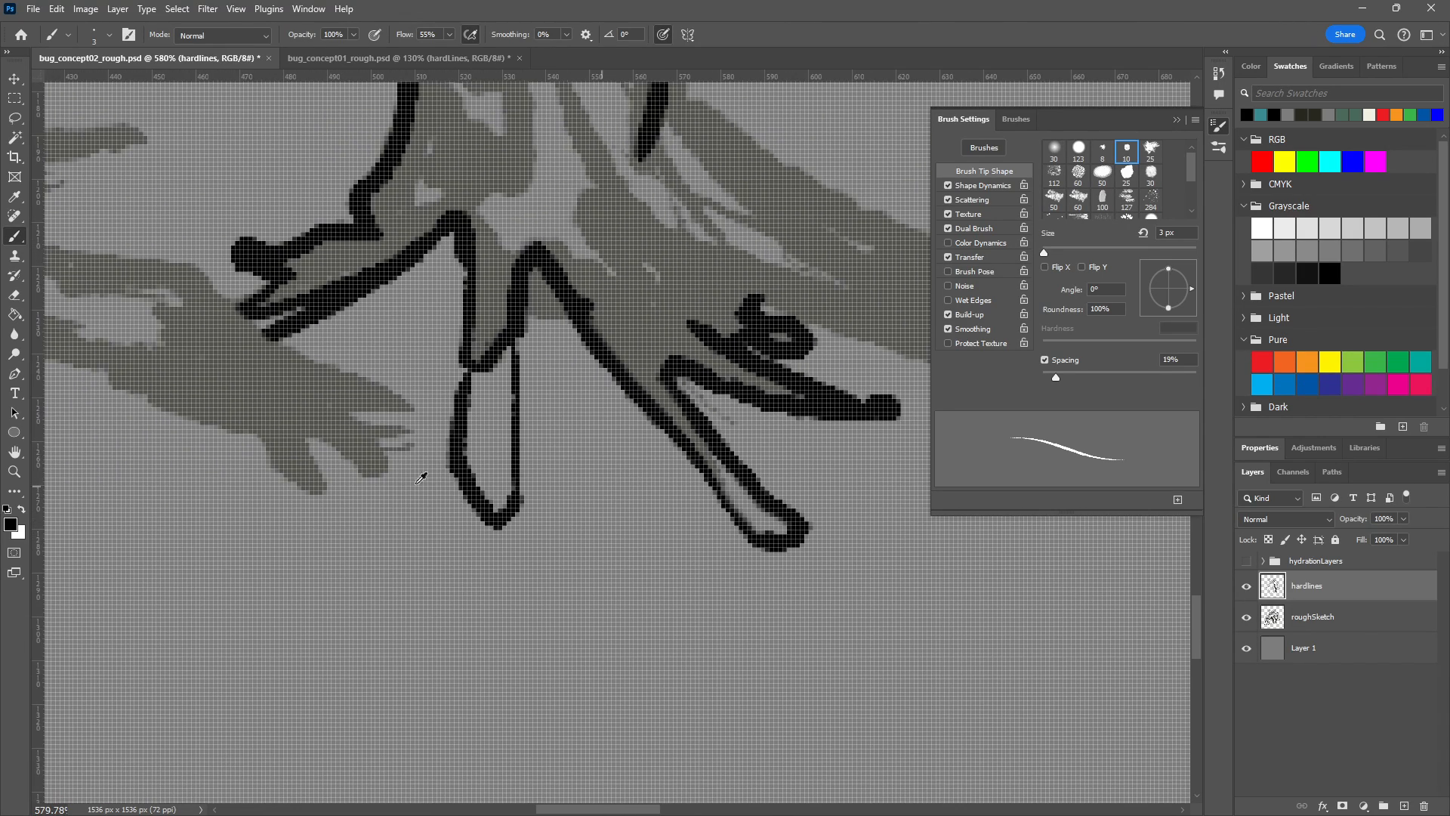
{"action": "scroll", "coordinate": [705, 431], "scroll_direction": "up", "scroll_amount": 3}
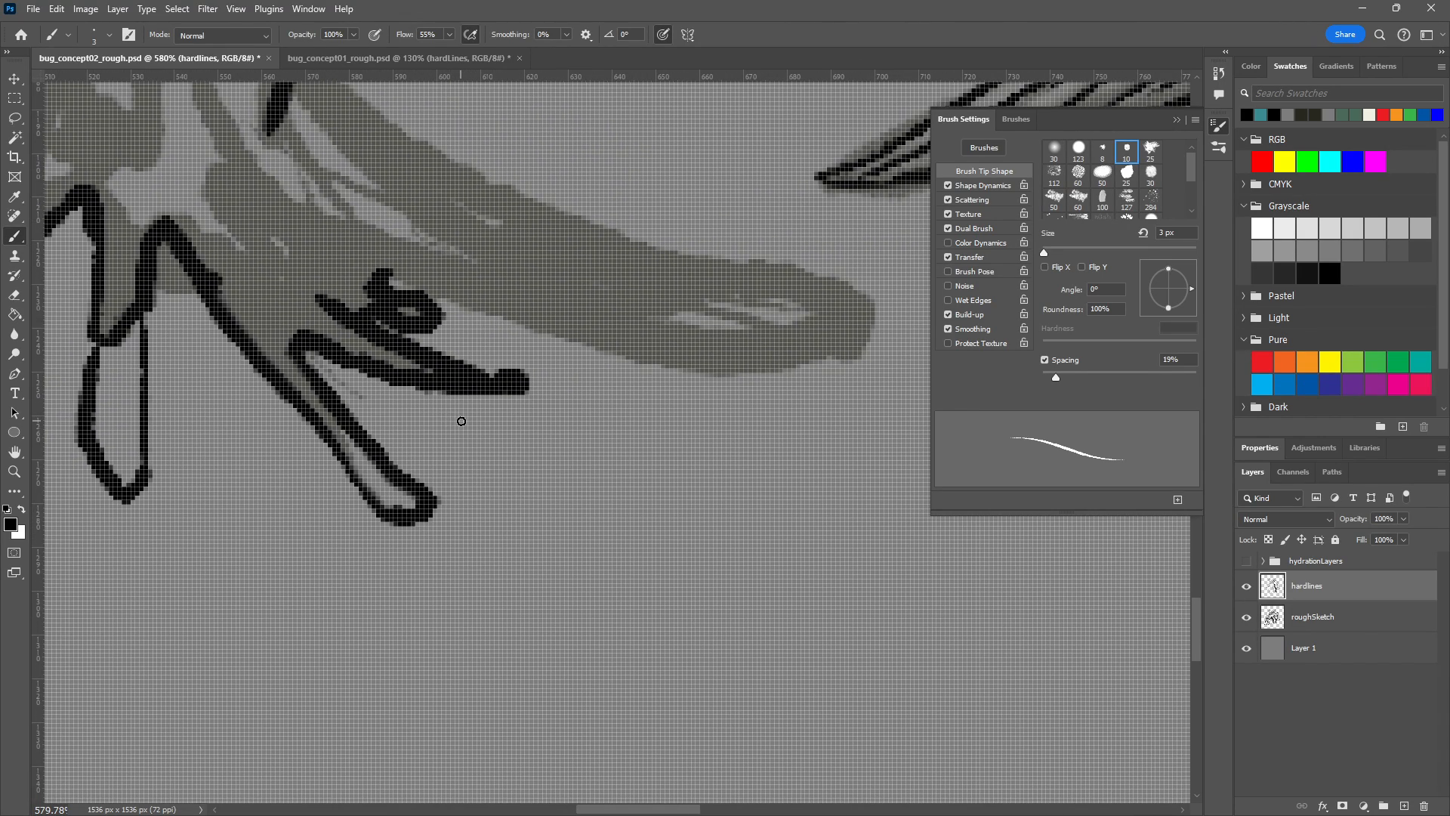
{"action": "mouse_move", "coordinate": [412, 385]}
{"action": "left_mouse_down"}
{"action": "mouse_move", "coordinate": [525, 417]}
{"action": "mouse_move", "coordinate": [476, 414]}
{"action": "mouse_move", "coordinate": [515, 432]}
{"action": "mouse_move", "coordinate": [531, 420]}
{"action": "mouse_move", "coordinate": [448, 355]}
{"action": "mouse_move", "coordinate": [540, 415]}
{"action": "left_mouse_up"}
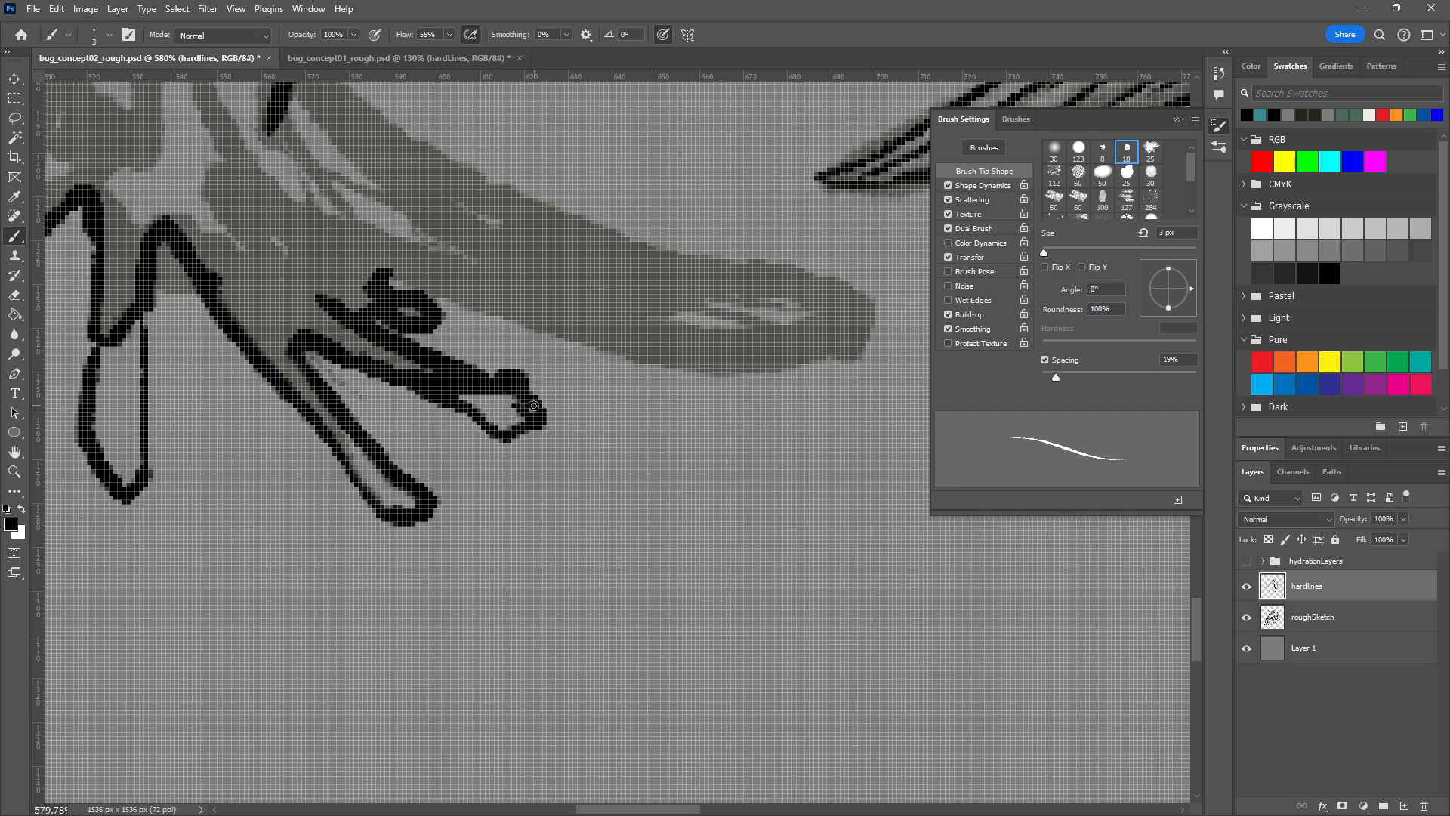
{"action": "key", "text": "e"}
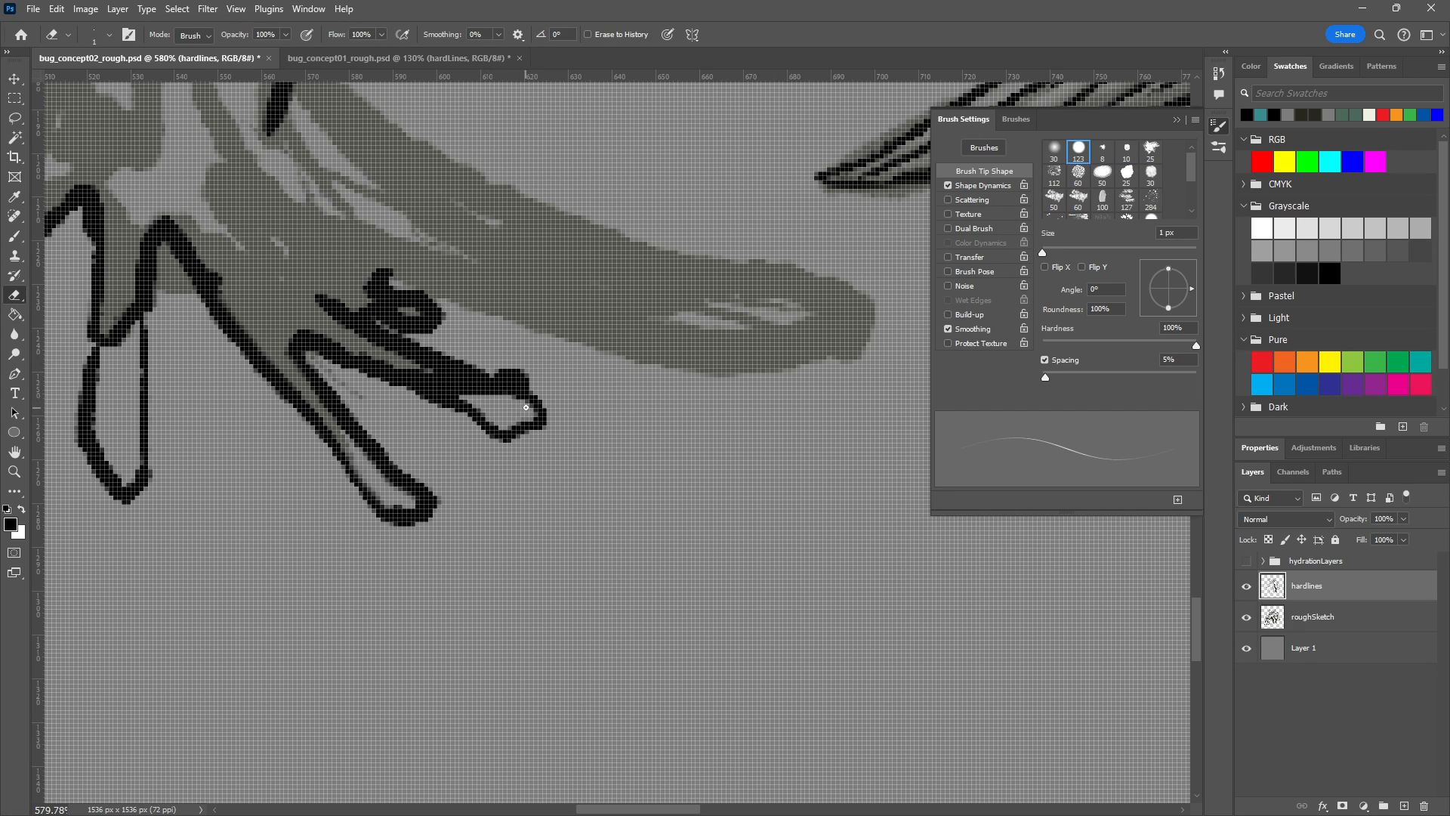
{"action": "left_click_drag", "start_coordinate": [401, 363], "coordinate": [489, 401]}
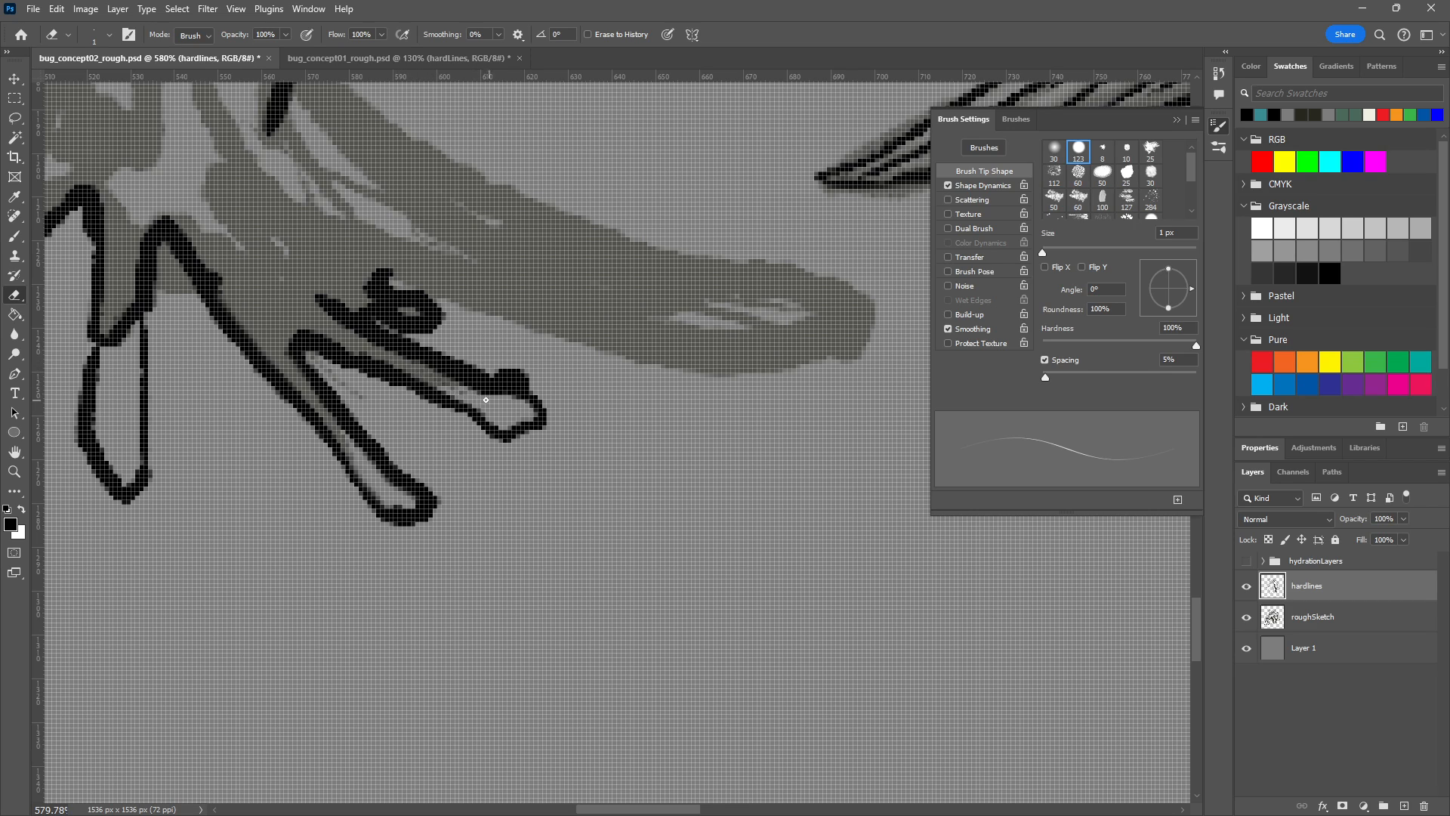
Clean up the short outer toe's inner edge, then outline the long thick toe from the ankle around its rounded tip.
{"action": "left_click_drag", "start_coordinate": [371, 357], "coordinate": [427, 385]}
{"action": "key", "text": "b"}
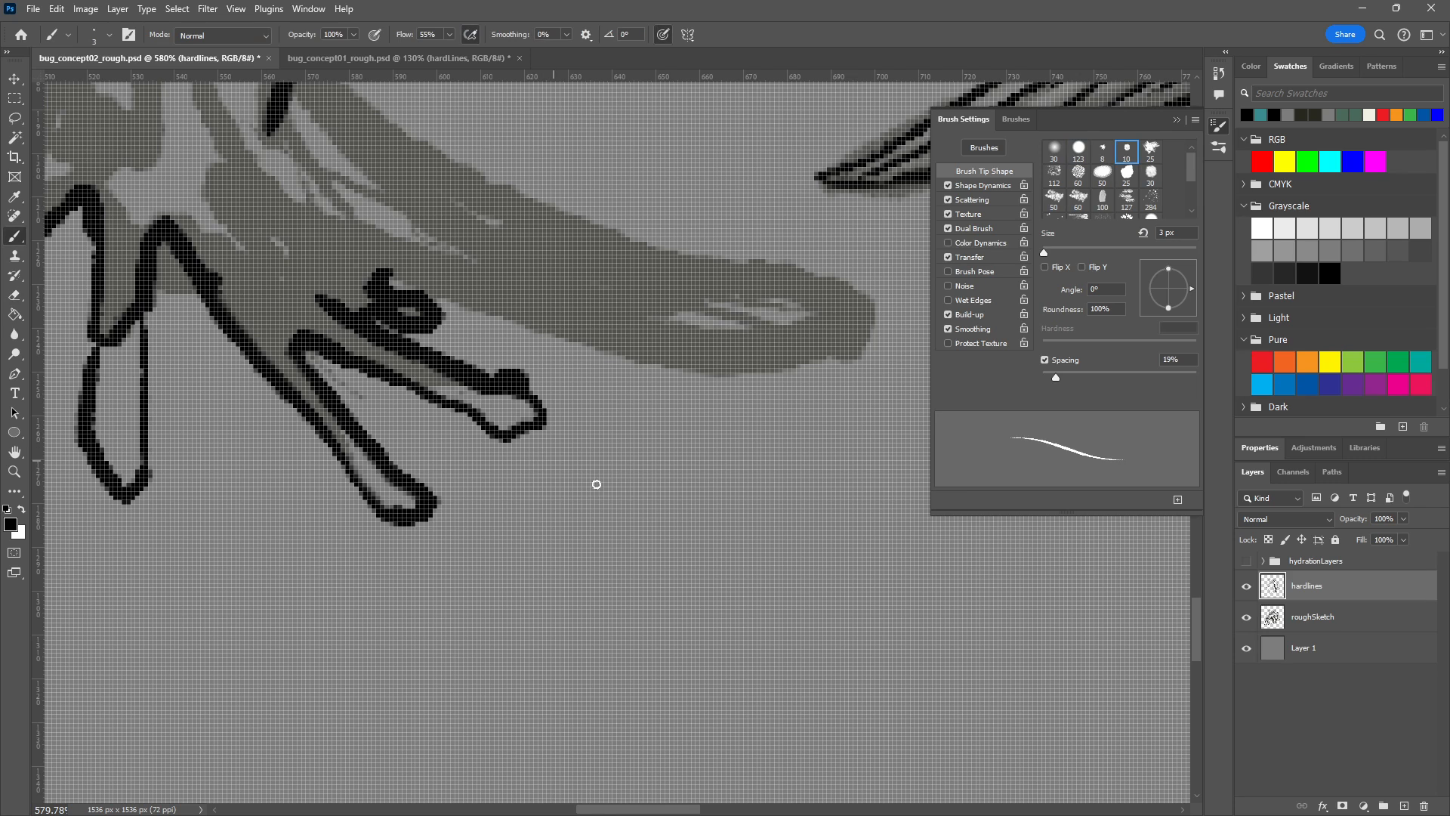
{"action": "scroll", "coordinate": [677, 365], "scroll_direction": "down", "scroll_amount": 3}
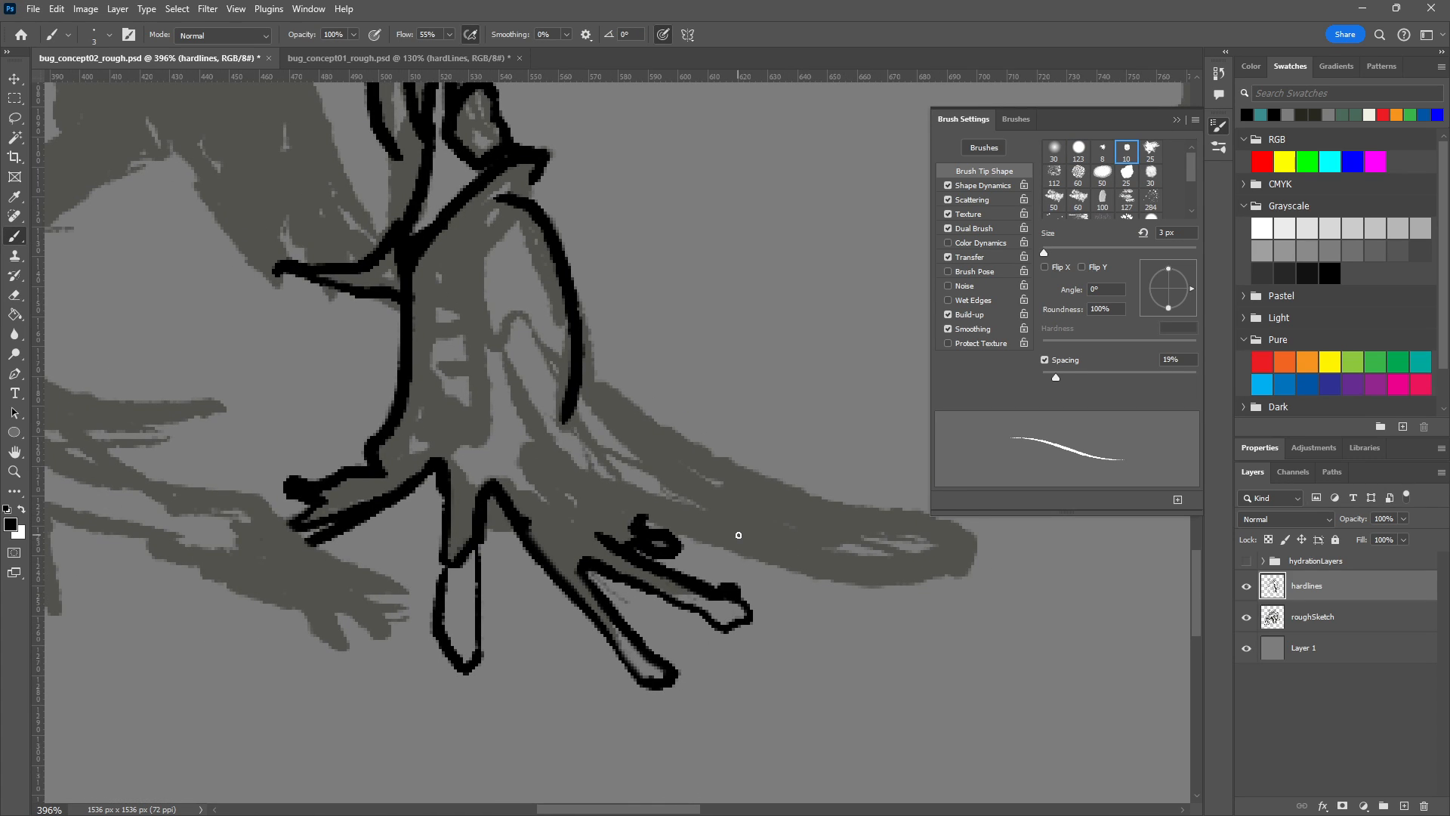
{"action": "mouse_move", "coordinate": [575, 390]}
{"action": "left_mouse_down"}
{"action": "mouse_move", "coordinate": [710, 460]}
{"action": "mouse_move", "coordinate": [683, 428]}
{"action": "mouse_move", "coordinate": [791, 499]}
{"action": "mouse_move", "coordinate": [904, 516]}
{"action": "mouse_move", "coordinate": [961, 569]}
{"action": "mouse_move", "coordinate": [937, 538]}
{"action": "mouse_move", "coordinate": [933, 582]}
{"action": "mouse_move", "coordinate": [939, 568]}
{"action": "mouse_move", "coordinate": [884, 588]}
{"action": "mouse_move", "coordinate": [613, 512]}
{"action": "left_mouse_up"}
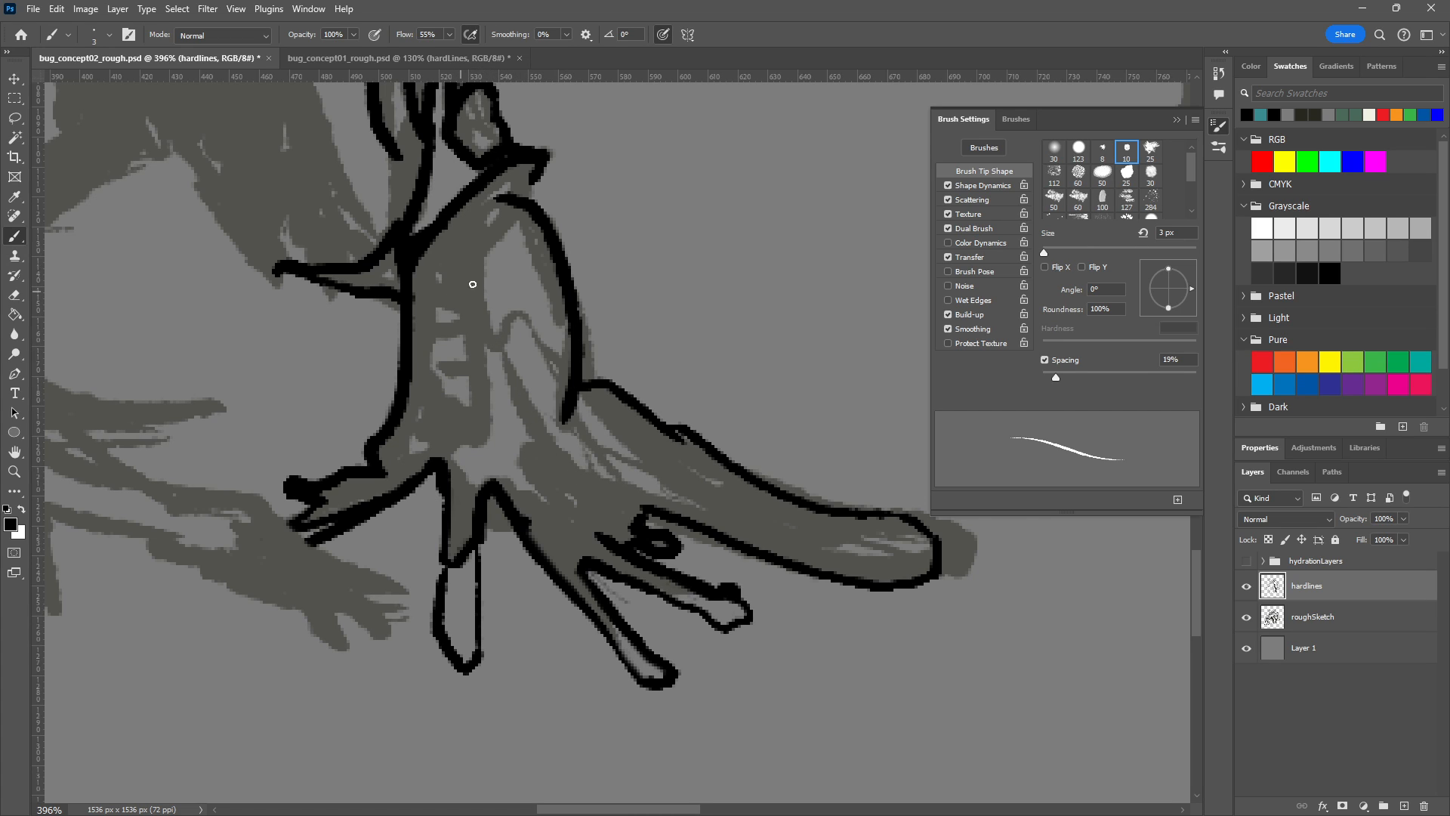
Ink the inner contours of the rounded ankle plate and the crease lines running from it across the foot into the long toe.
{"action": "left_click_drag", "start_coordinate": [493, 204], "coordinate": [445, 306]}
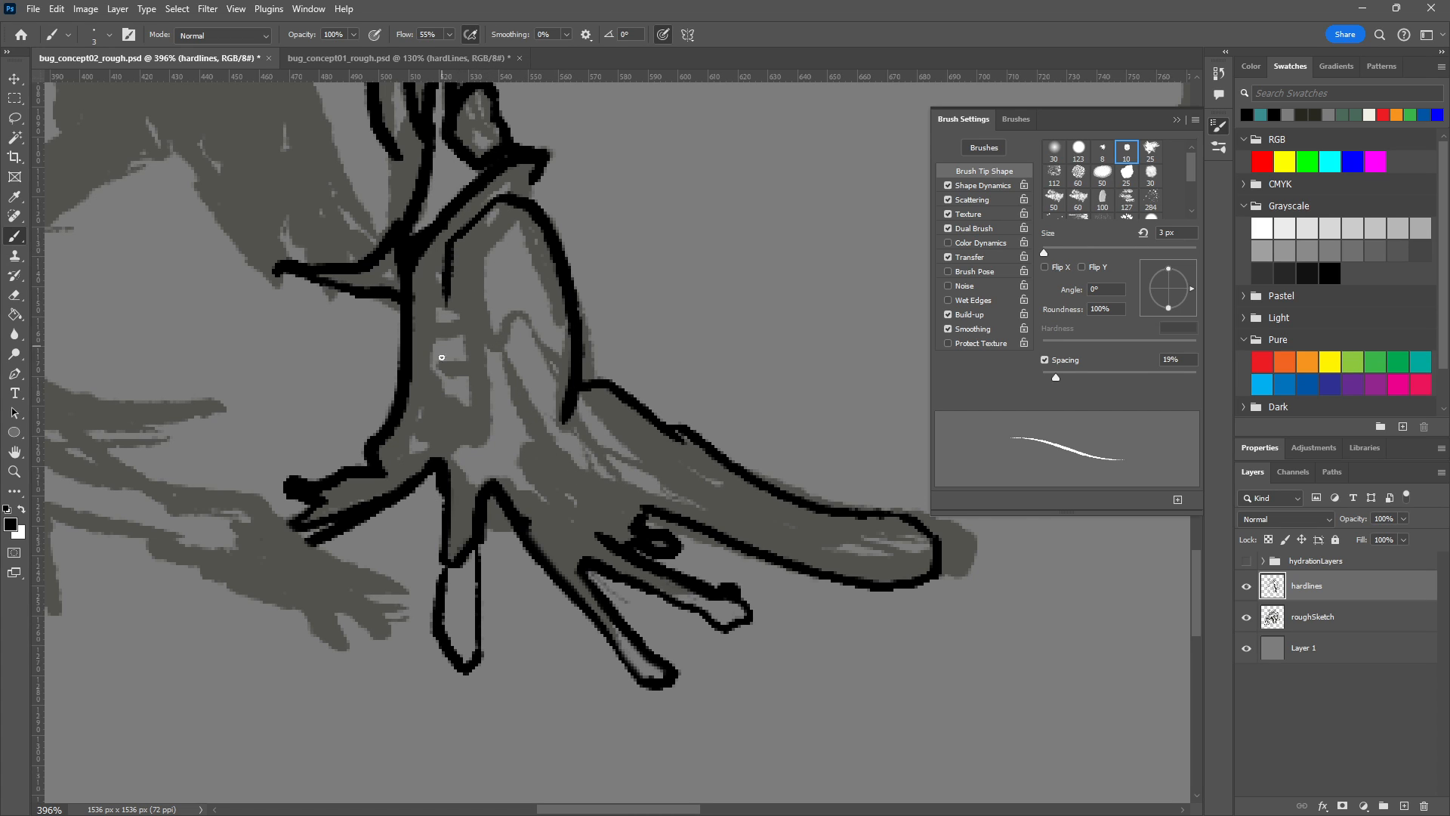
{"action": "mouse_move", "coordinate": [508, 209]}
{"action": "left_mouse_down"}
{"action": "mouse_move", "coordinate": [467, 262]}
{"action": "mouse_move", "coordinate": [488, 346]}
{"action": "mouse_move", "coordinate": [580, 341]}
{"action": "mouse_move", "coordinate": [572, 366]}
{"action": "left_mouse_up"}
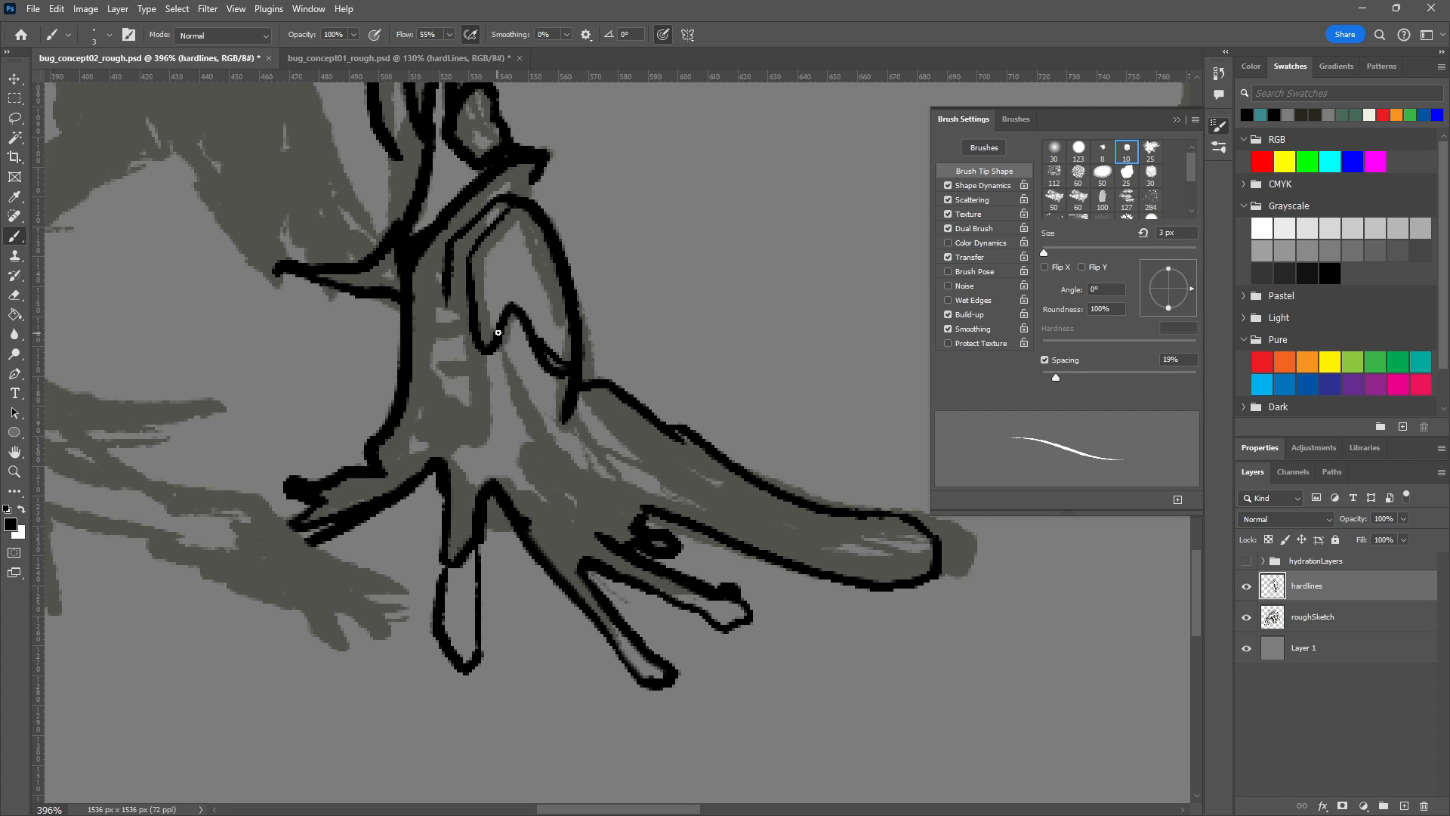
{"action": "left_click_drag", "start_coordinate": [498, 343], "coordinate": [594, 496]}
{"action": "key", "text": "ctrl+z"}
{"action": "mouse_move", "coordinate": [513, 372]}
{"action": "left_mouse_down"}
{"action": "mouse_move", "coordinate": [505, 336]}
{"action": "mouse_move", "coordinate": [535, 435]}
{"action": "mouse_move", "coordinate": [609, 482]}
{"action": "mouse_move", "coordinate": [533, 431]}
{"action": "mouse_move", "coordinate": [538, 464]}
{"action": "left_mouse_up"}
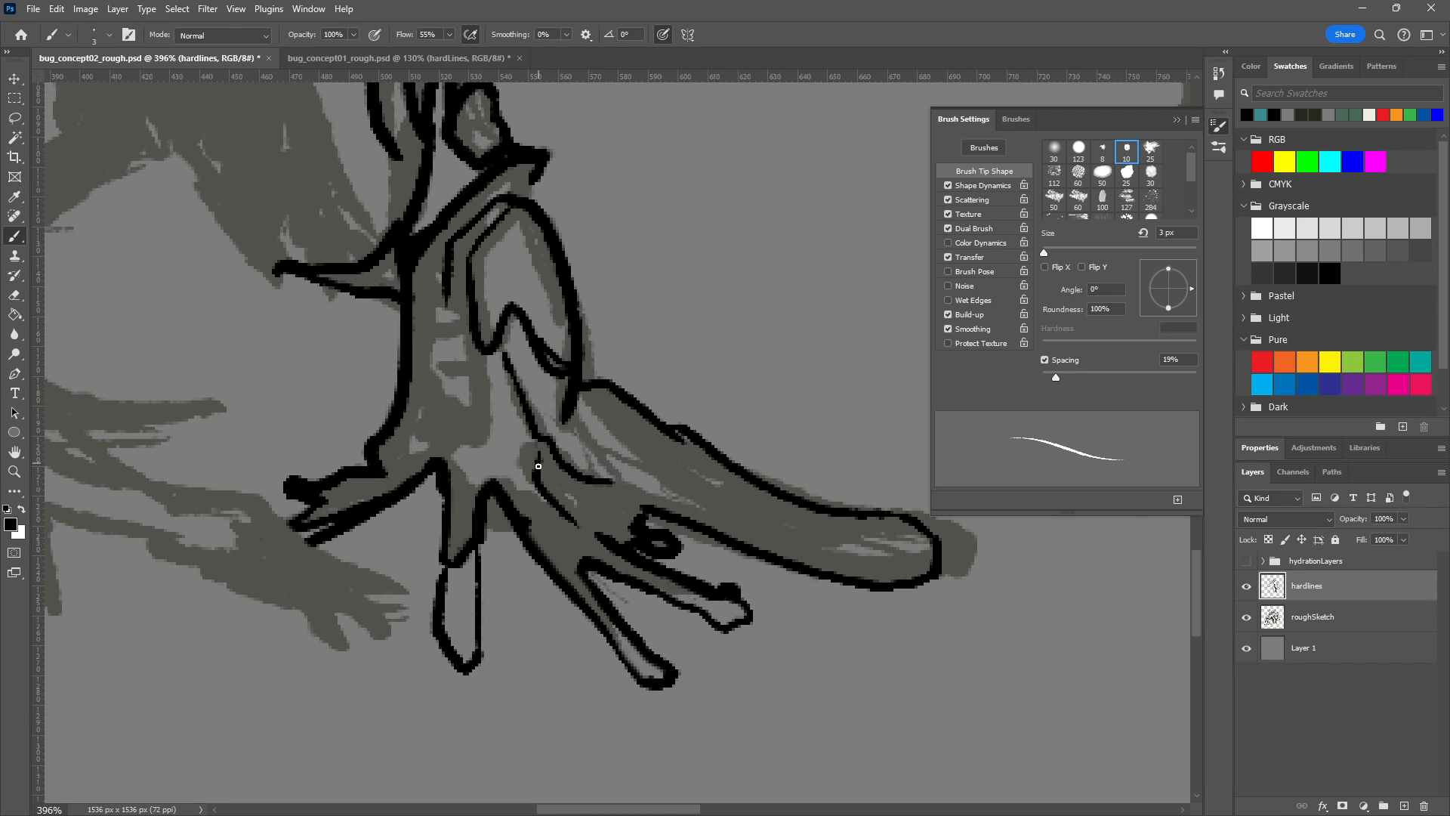
{"action": "left_click_drag", "start_coordinate": [532, 465], "coordinate": [515, 434]}
{"action": "mouse_move", "coordinate": [616, 474]}
{"action": "left_mouse_down"}
{"action": "mouse_move", "coordinate": [573, 391]}
{"action": "mouse_move", "coordinate": [596, 444]}
{"action": "mouse_move", "coordinate": [583, 426]}
{"action": "mouse_move", "coordinate": [673, 488]}
{"action": "mouse_move", "coordinate": [726, 490]}
{"action": "mouse_move", "coordinate": [666, 458]}
{"action": "mouse_move", "coordinate": [700, 499]}
{"action": "mouse_move", "coordinate": [816, 560]}
{"action": "left_mouse_up"}
{"action": "left_click_drag", "start_coordinate": [695, 485], "coordinate": [747, 497]}
{"action": "left_click_drag", "start_coordinate": [641, 458], "coordinate": [622, 438]}
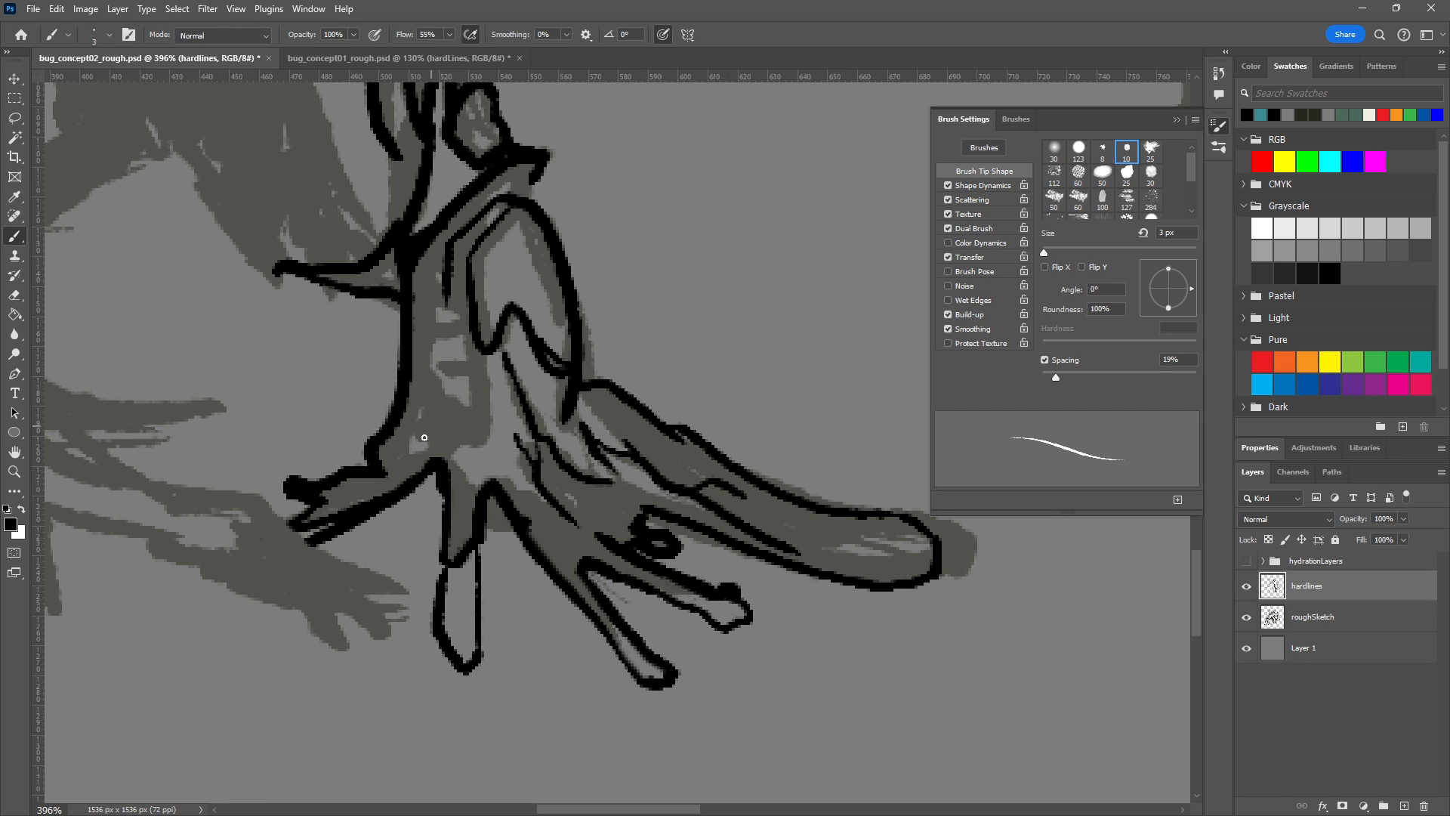
Undo the last stroke, add a small claw to the innermost toe's tip, and ink short creases across the instep.
{"action": "key", "text": "ctrl+z"}
{"action": "left_click_drag", "start_coordinate": [293, 488], "coordinate": [277, 514]}
{"action": "left_click_drag", "start_coordinate": [410, 428], "coordinate": [452, 462]}
{"action": "mouse_move", "coordinate": [427, 407]}
{"action": "left_mouse_down"}
{"action": "mouse_move", "coordinate": [457, 419]}
{"action": "mouse_move", "coordinate": [509, 405]}
{"action": "mouse_move", "coordinate": [483, 391]}
{"action": "mouse_move", "coordinate": [487, 440]}
{"action": "mouse_move", "coordinate": [472, 235]}
{"action": "mouse_move", "coordinate": [459, 356]}
{"action": "mouse_move", "coordinate": [441, 371]}
{"action": "mouse_move", "coordinate": [491, 367]}
{"action": "left_mouse_up"}
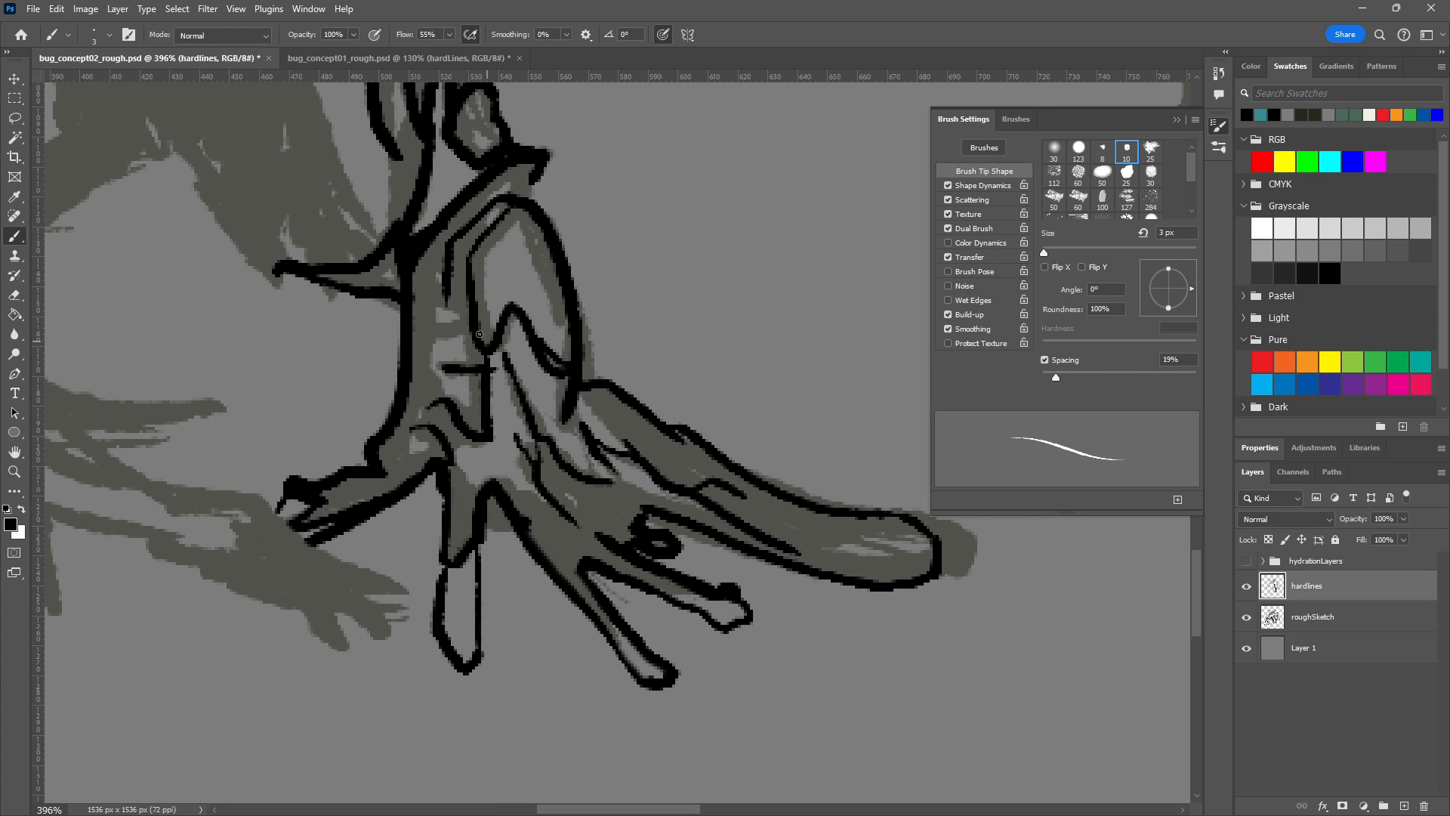
{"action": "left_click_drag", "start_coordinate": [436, 329], "coordinate": [467, 328]}
{"action": "scroll", "coordinate": [621, 318], "scroll_direction": "down", "scroll_amount": 5, "text": "alt"}
{"action": "scroll", "coordinate": [589, 361], "scroll_direction": "up", "scroll_amount": 5, "text": "alt"}
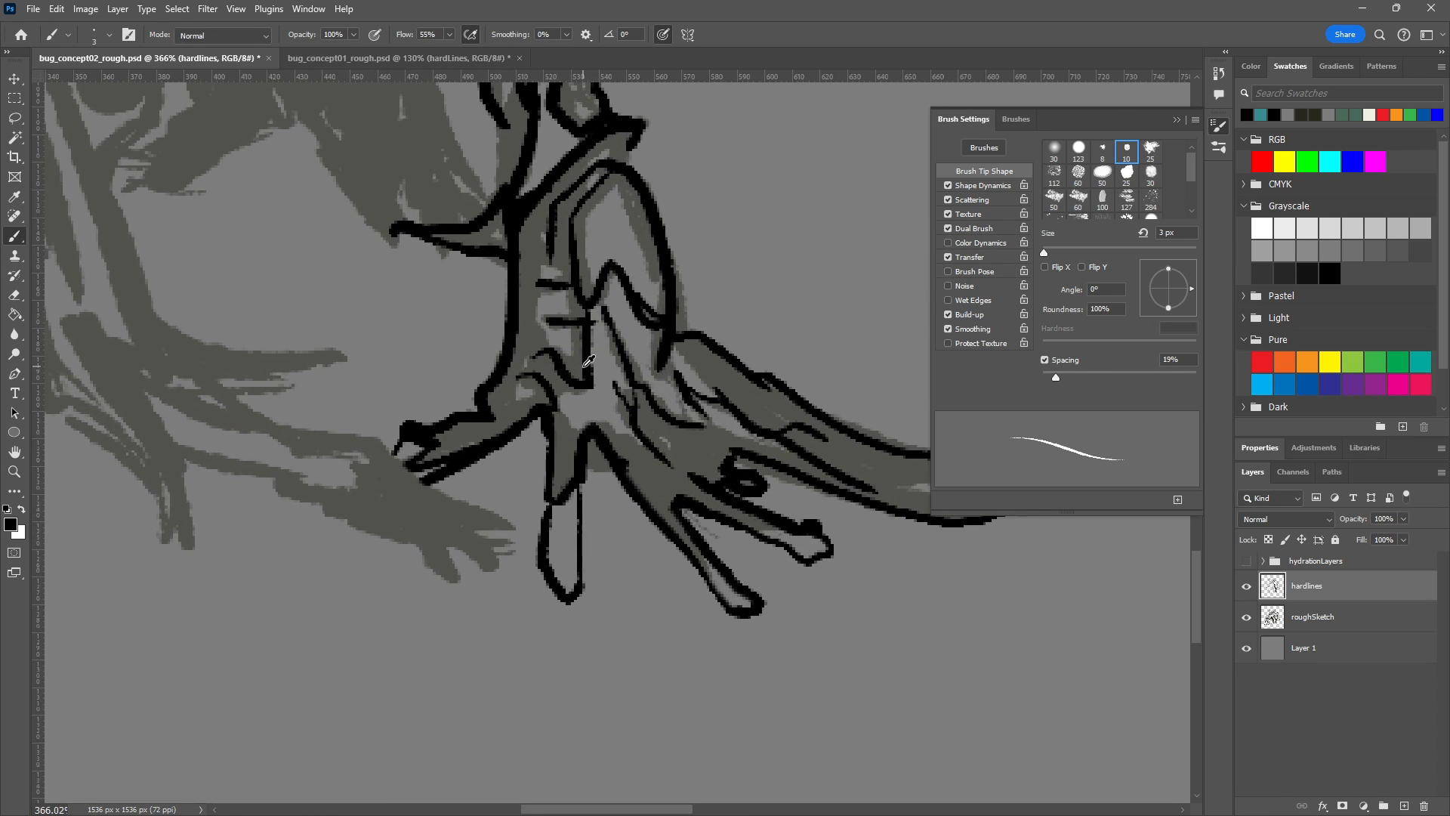
Bridge the notch where the ankle outline meets the innermost toe with a short diagonal stroke.
{"action": "key", "text": "e"}
{"action": "scroll", "coordinate": [585, 364], "scroll_direction": "up", "scroll_amount": 4, "text": "alt"}
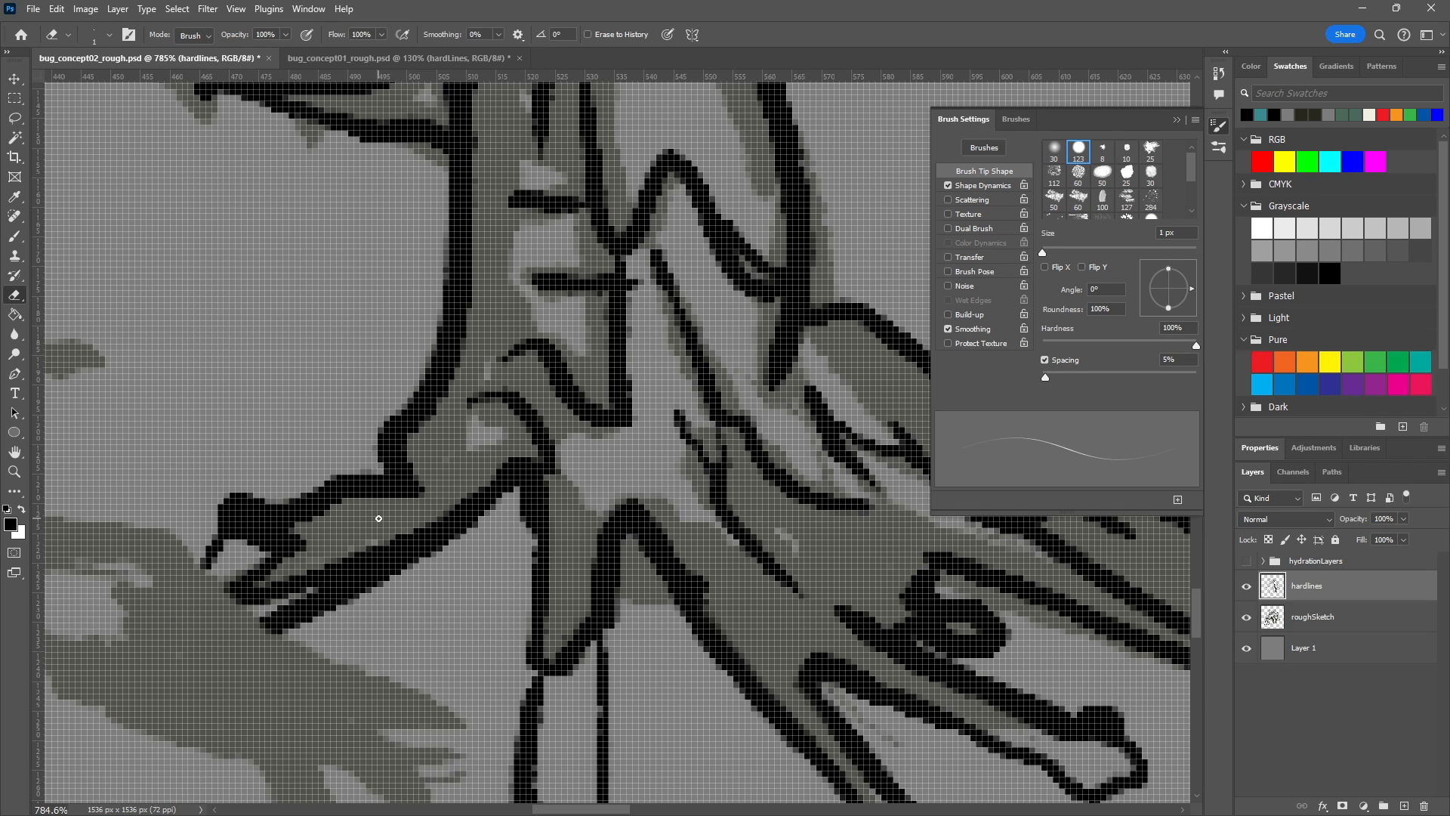
{"action": "key", "text": "b"}
{"action": "left_click_drag", "start_coordinate": [346, 478], "coordinate": [378, 440]}
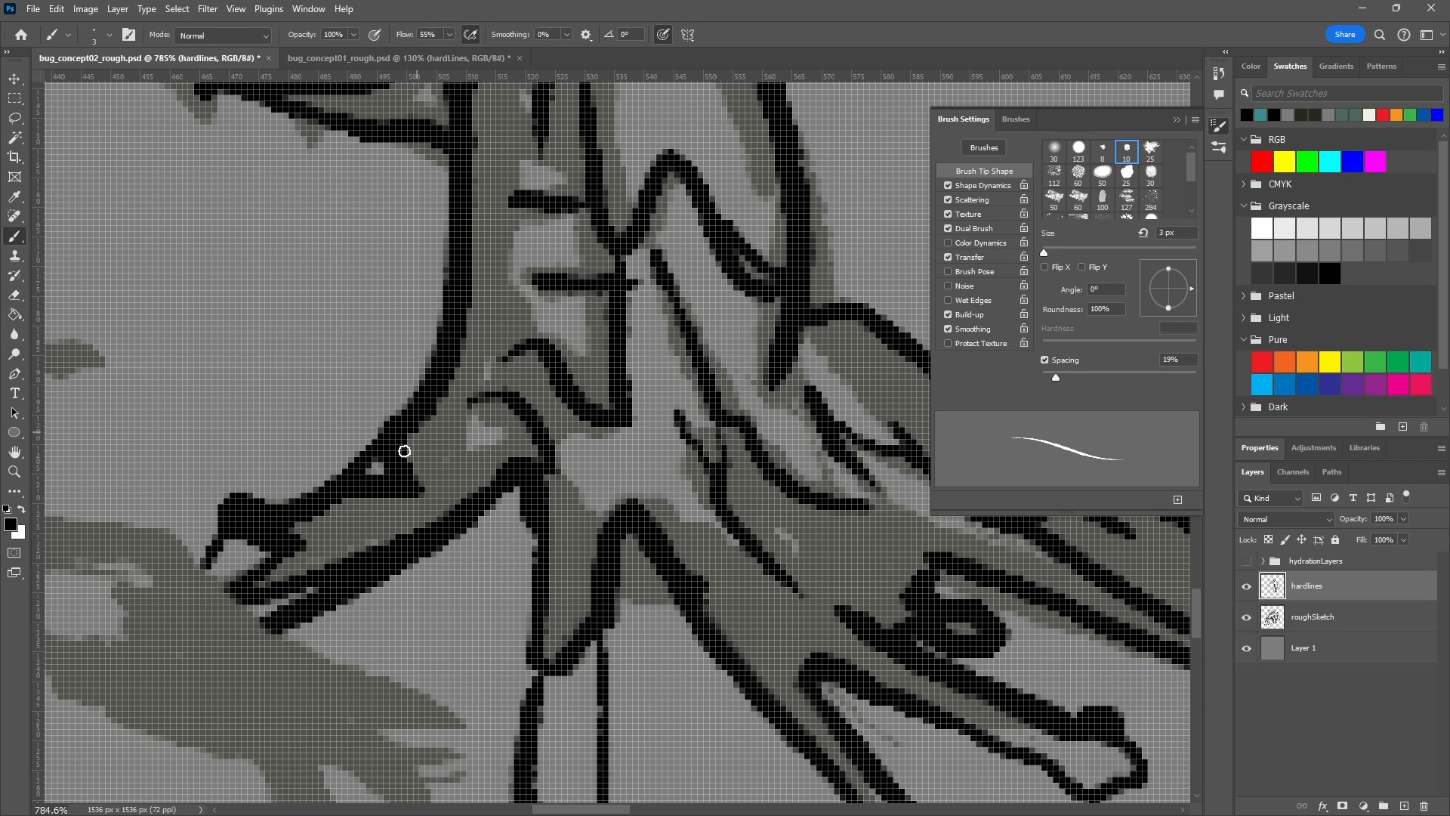
{"action": "key", "text": "ctrl+z"}
{"action": "left_click_drag", "start_coordinate": [346, 484], "coordinate": [379, 455]}
Examine the inked foot and toes from close up and from farther out for lines that need correction.
{"action": "scroll", "coordinate": [604, 355], "scroll_direction": "down", "scroll_amount": 2}
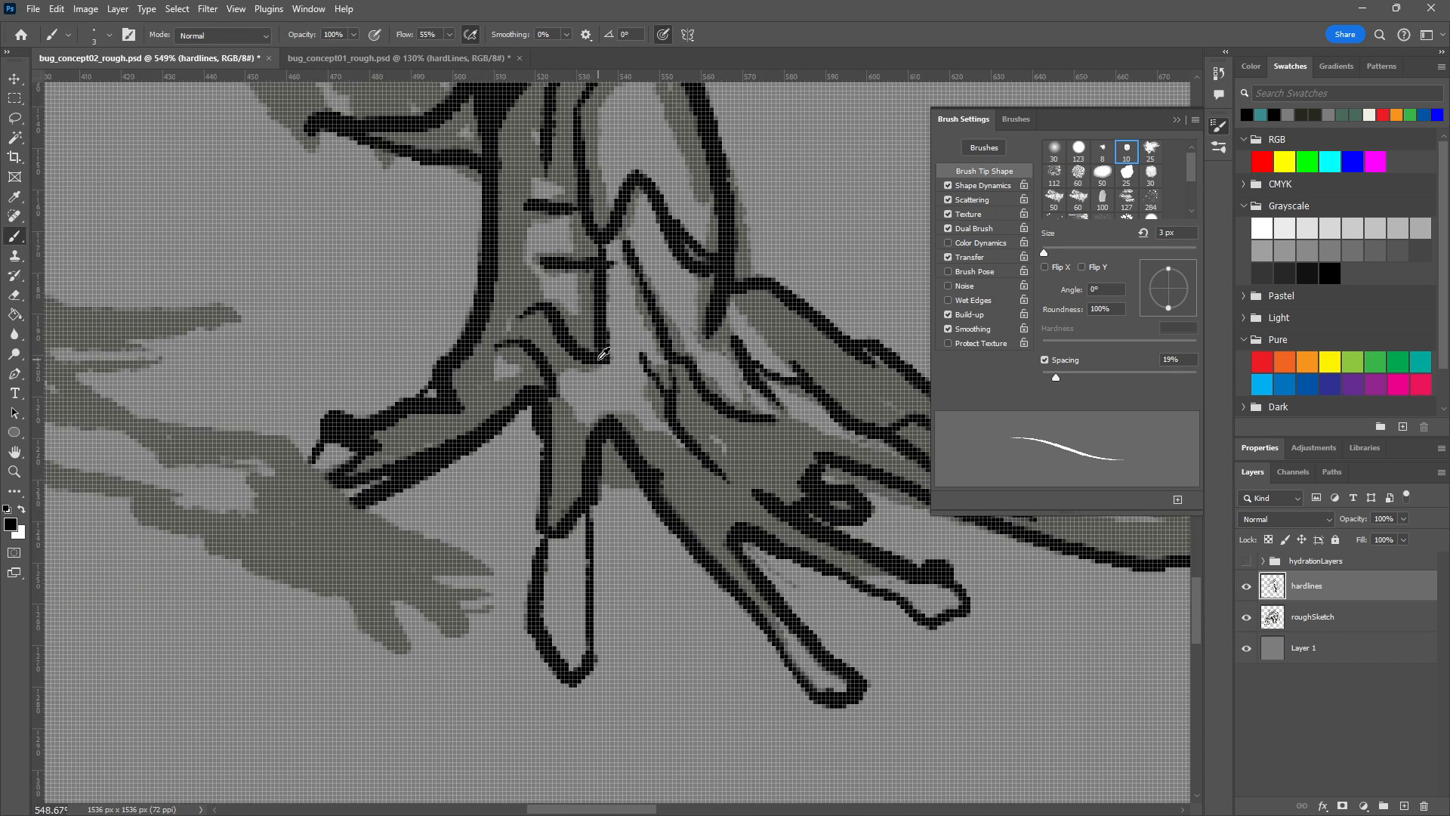
{"action": "scroll", "coordinate": [604, 355], "scroll_direction": "down", "scroll_amount": 3}
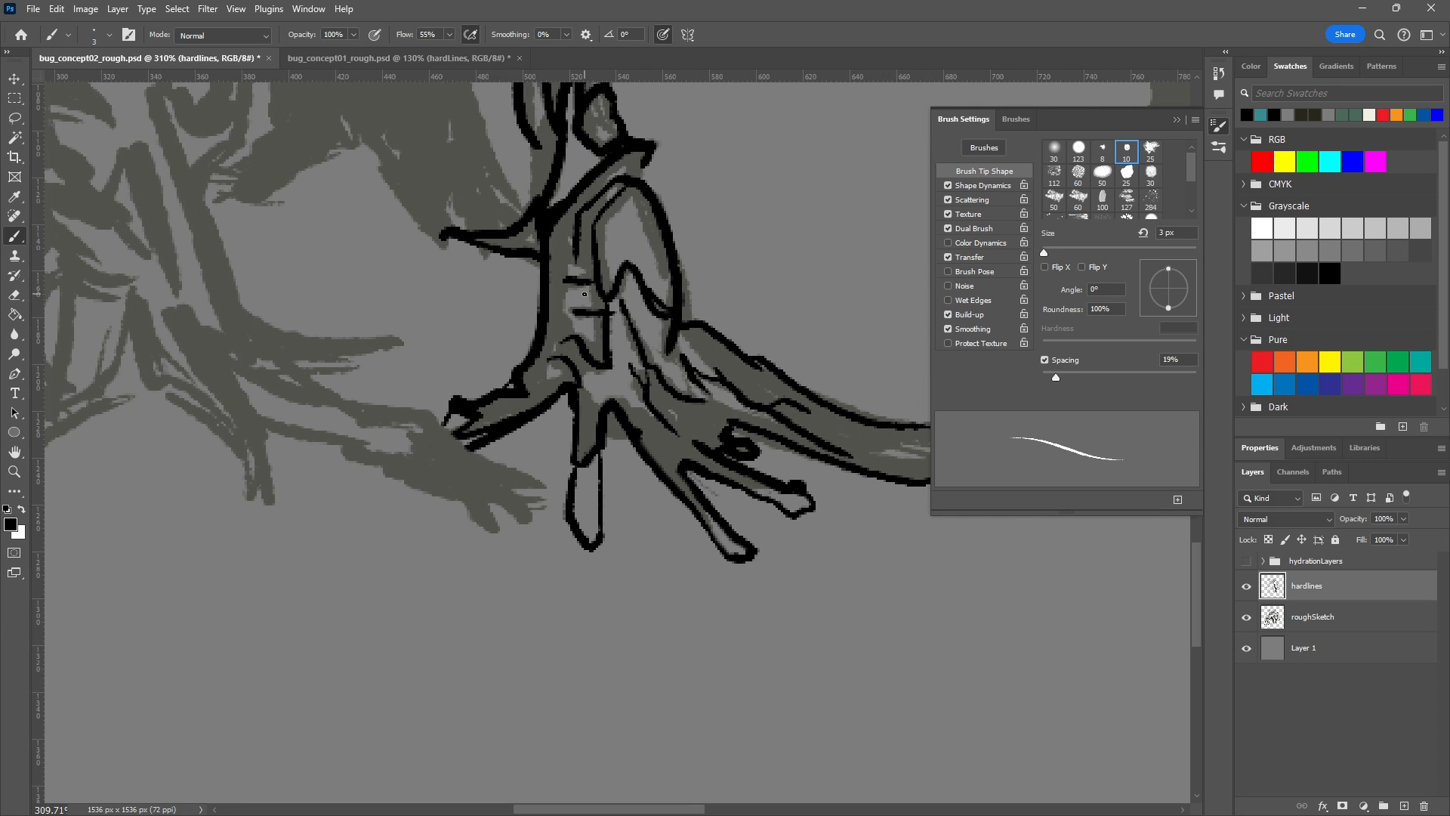
{"action": "scroll", "coordinate": [608, 494], "scroll_direction": "up", "scroll_amount": 3}
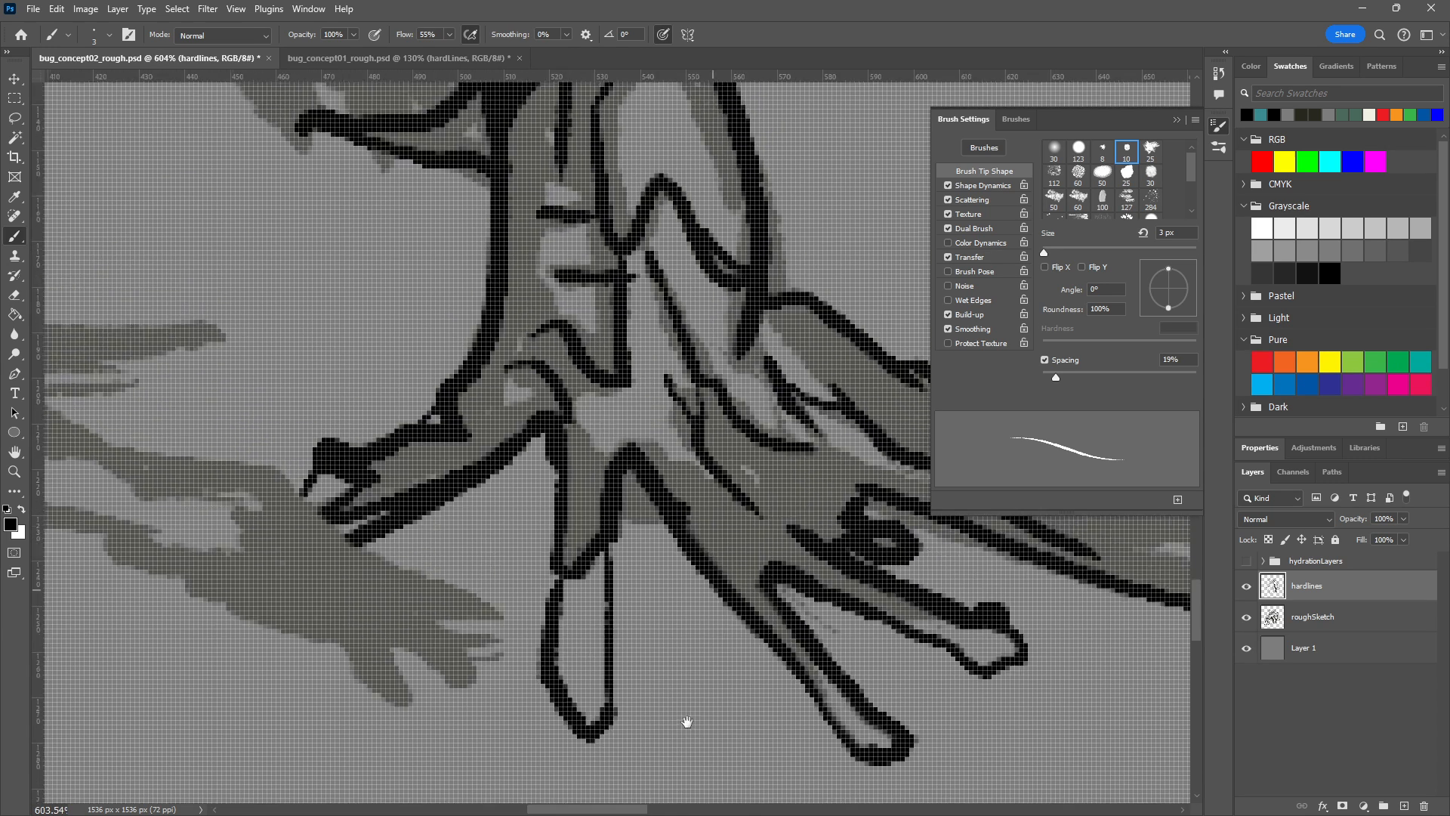
{"action": "mouse_move", "coordinate": [687, 722]}
{"action": "left_mouse_down"}
{"action": "mouse_move", "coordinate": [602, 693]}
{"action": "mouse_move", "coordinate": [604, 715]}
{"action": "left_mouse_up"}
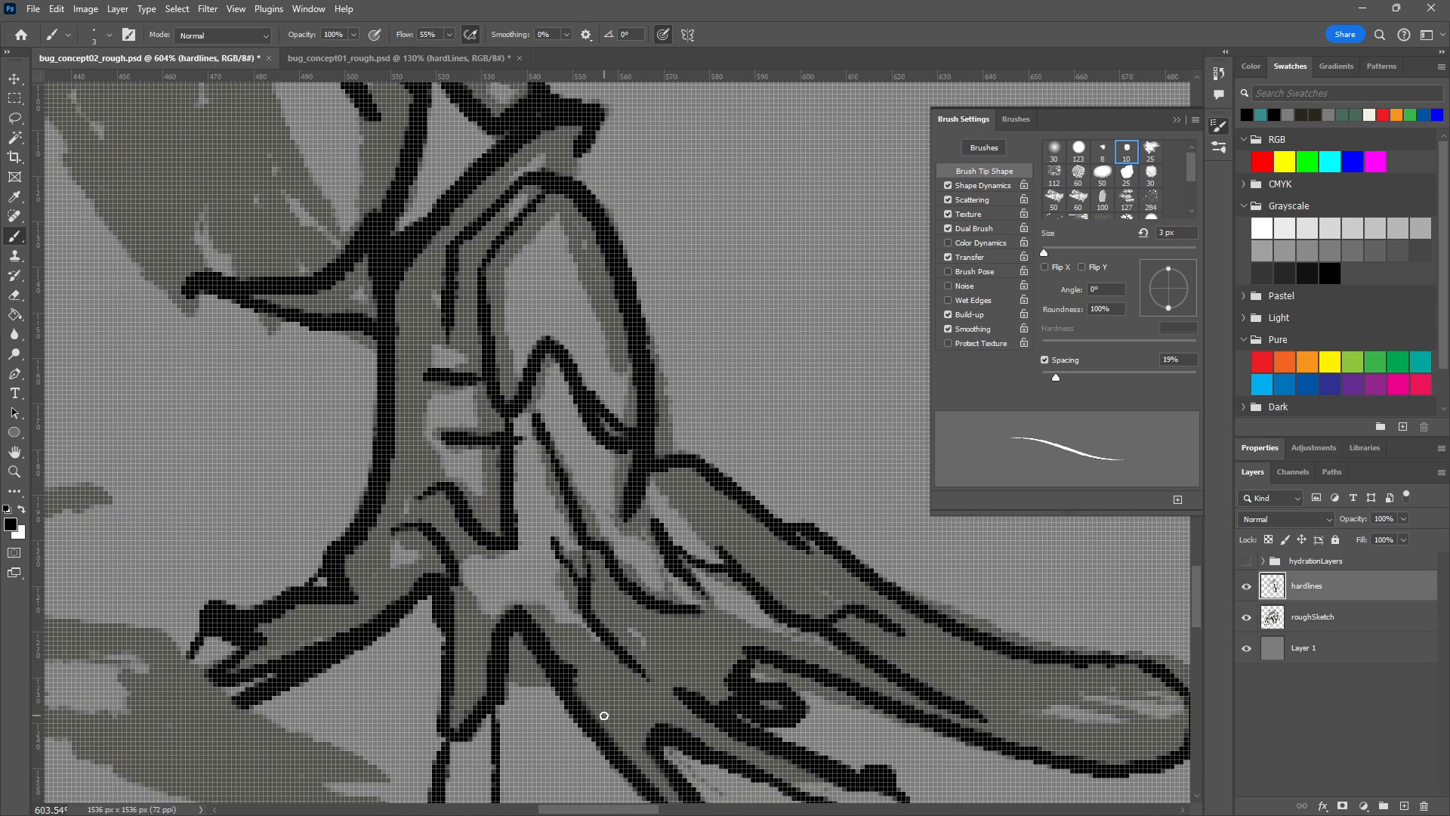
{"action": "key", "text": "e"}
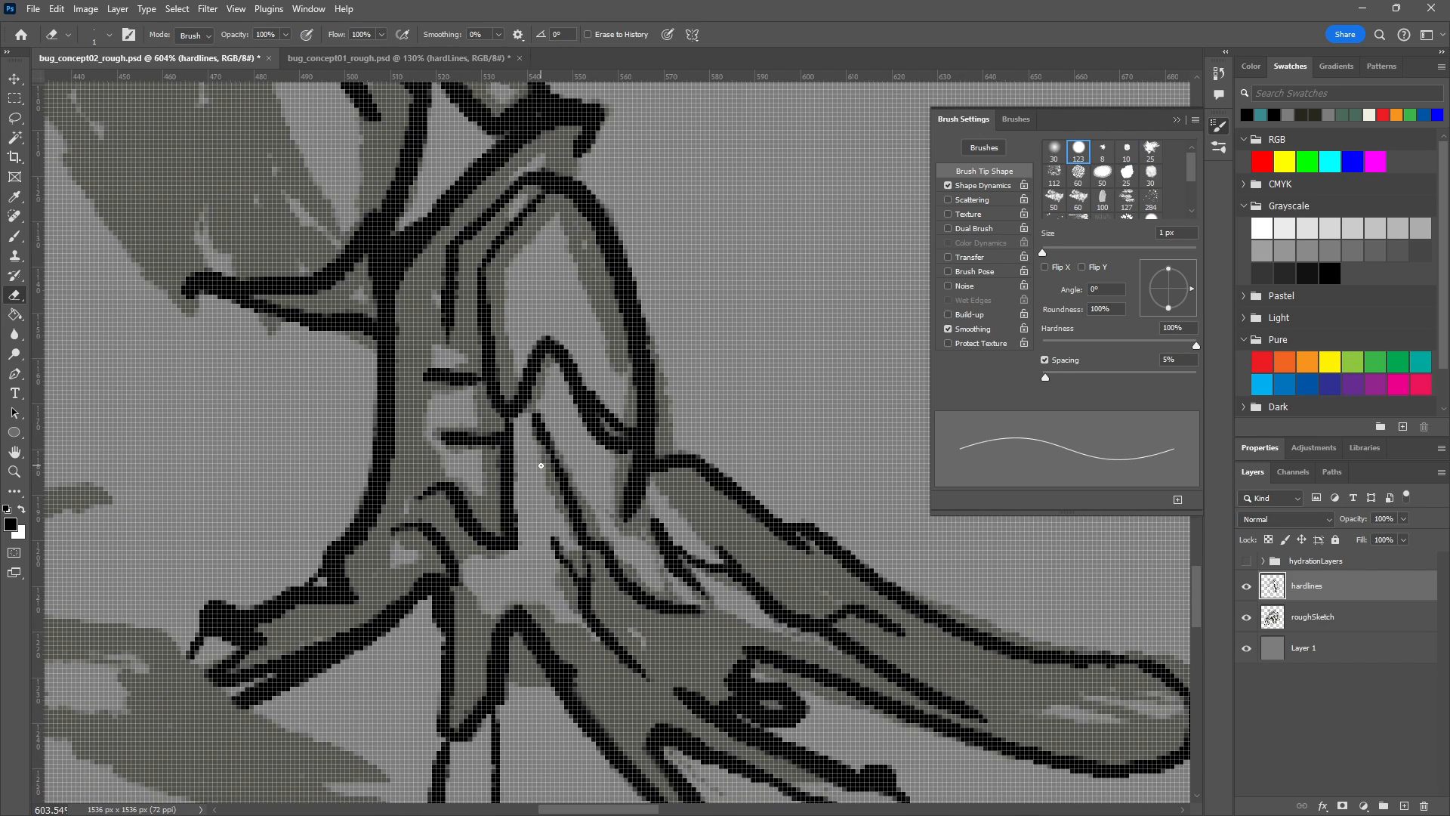
{"action": "key", "text": "b"}
{"action": "scroll", "coordinate": [460, 375], "scroll_direction": "up", "scroll_amount": 2}
{"action": "scroll", "coordinate": [507, 409], "scroll_direction": "down", "scroll_amount": 2}
{"action": "scroll", "coordinate": [511, 405], "scroll_direction": "down", "scroll_amount": 4}
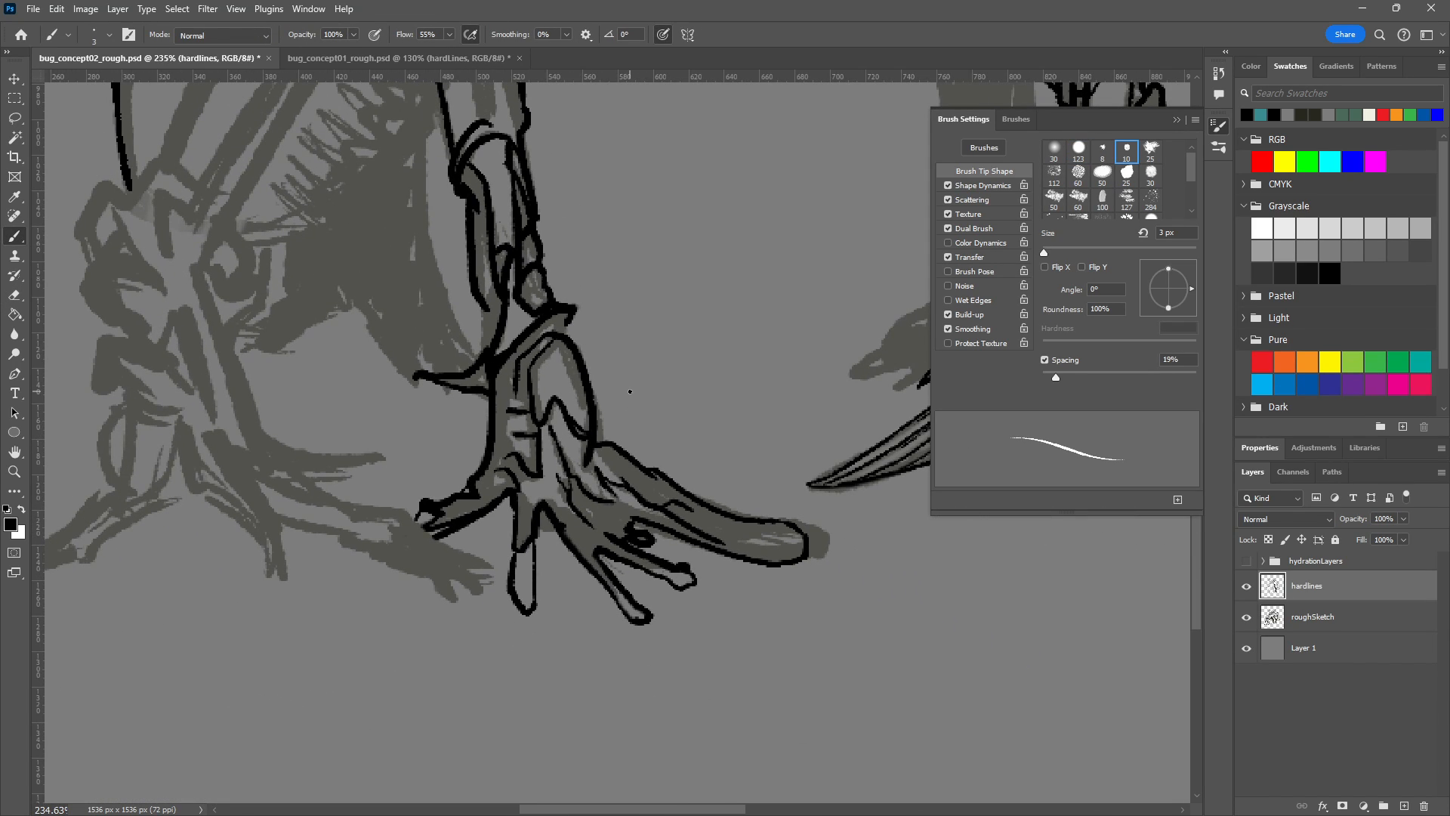
{"action": "scroll", "coordinate": [680, 573], "scroll_direction": "up", "scroll_amount": 3}
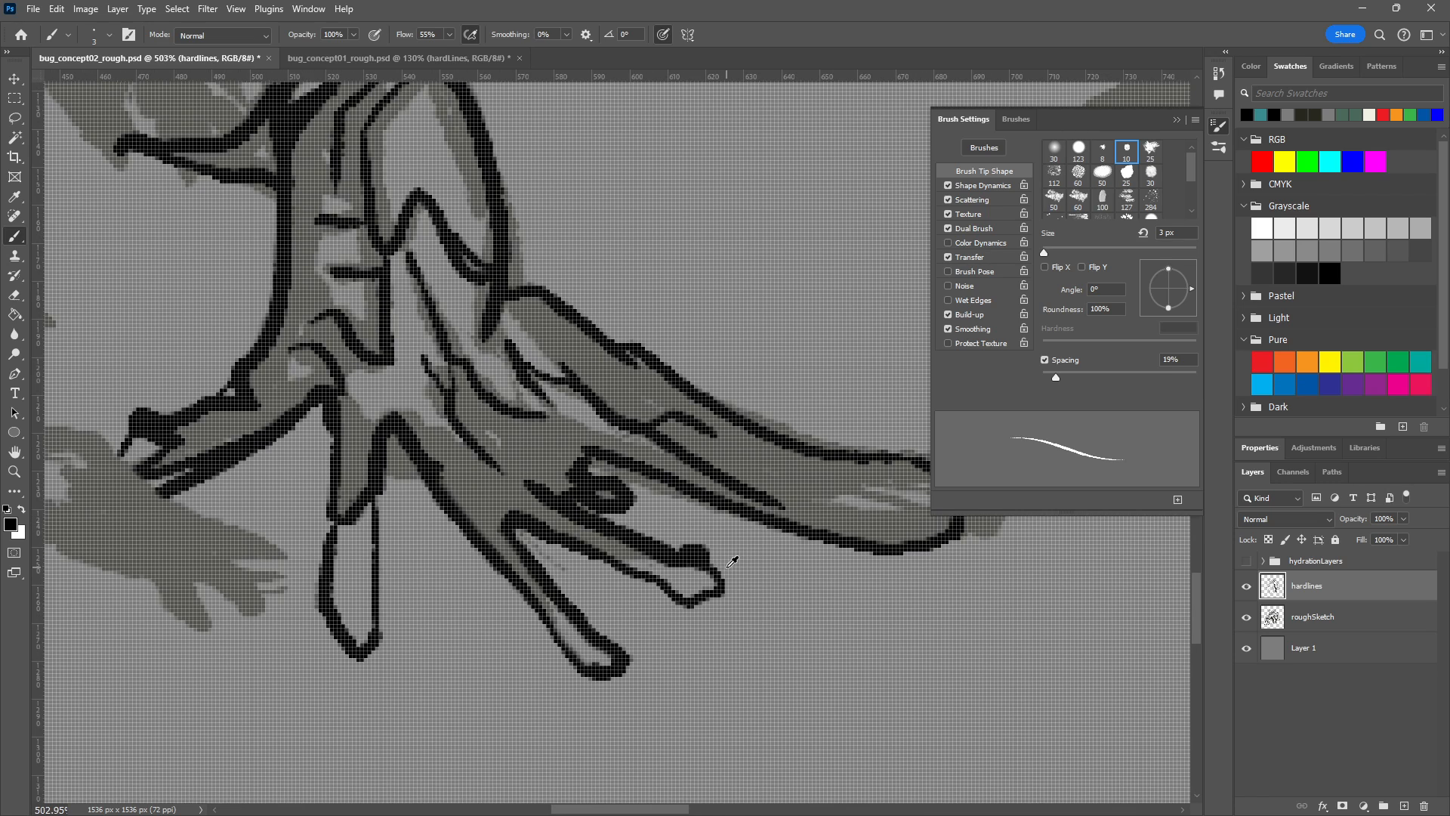
Hollow out the small curled toe beside the long toe with the 1 px eraser and reshape its tip into a squared end.
{"action": "scroll", "coordinate": [625, 499], "scroll_direction": "up", "scroll_amount": 3}
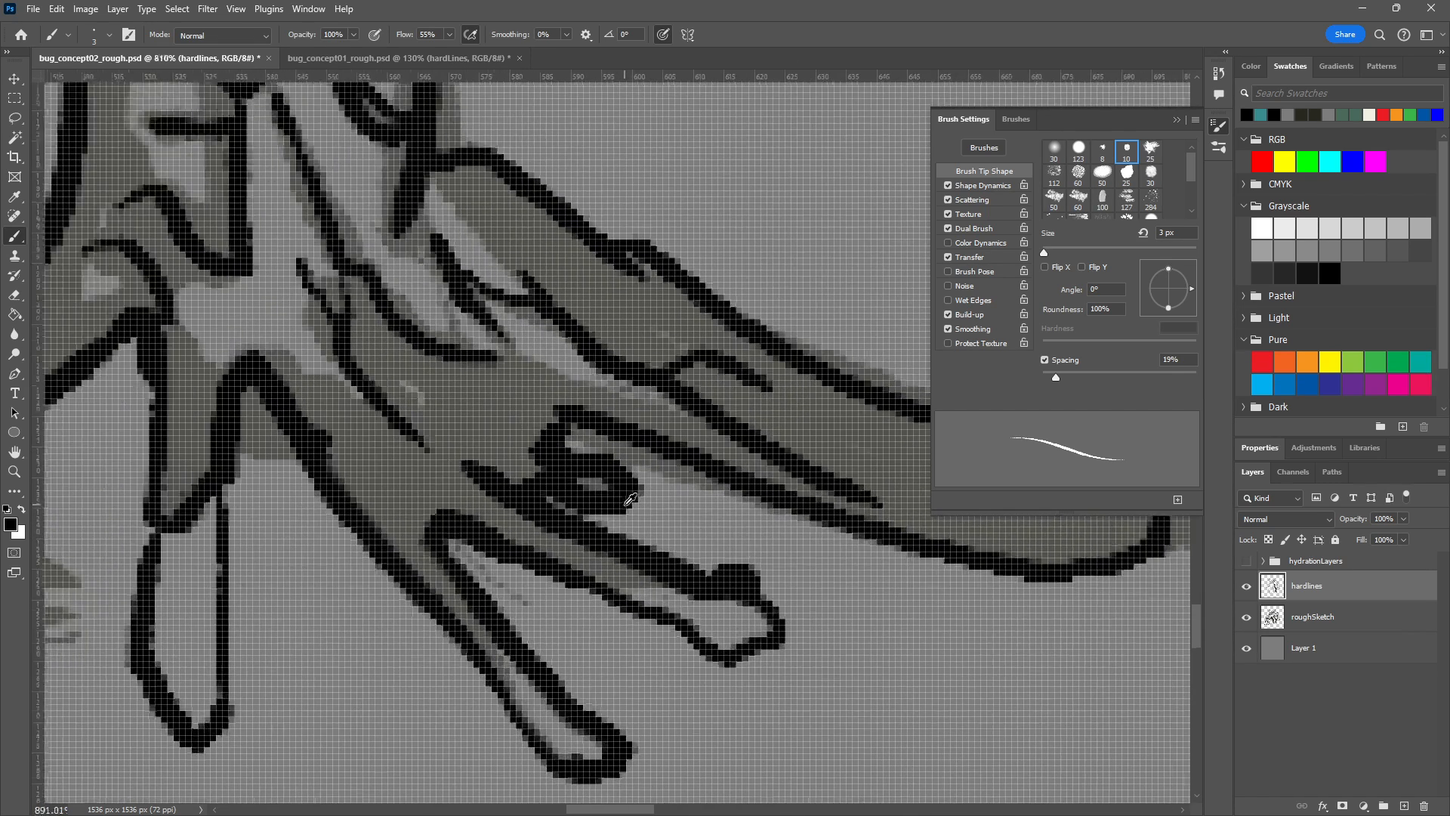
{"action": "key", "text": "e"}
{"action": "mouse_move", "coordinate": [510, 417]}
{"action": "left_mouse_down"}
{"action": "mouse_move", "coordinate": [536, 460]}
{"action": "mouse_move", "coordinate": [522, 451]}
{"action": "mouse_move", "coordinate": [555, 470]}
{"action": "mouse_move", "coordinate": [543, 466]}
{"action": "mouse_move", "coordinate": [601, 472]}
{"action": "mouse_move", "coordinate": [586, 491]}
{"action": "mouse_move", "coordinate": [564, 468]}
{"action": "left_mouse_up"}
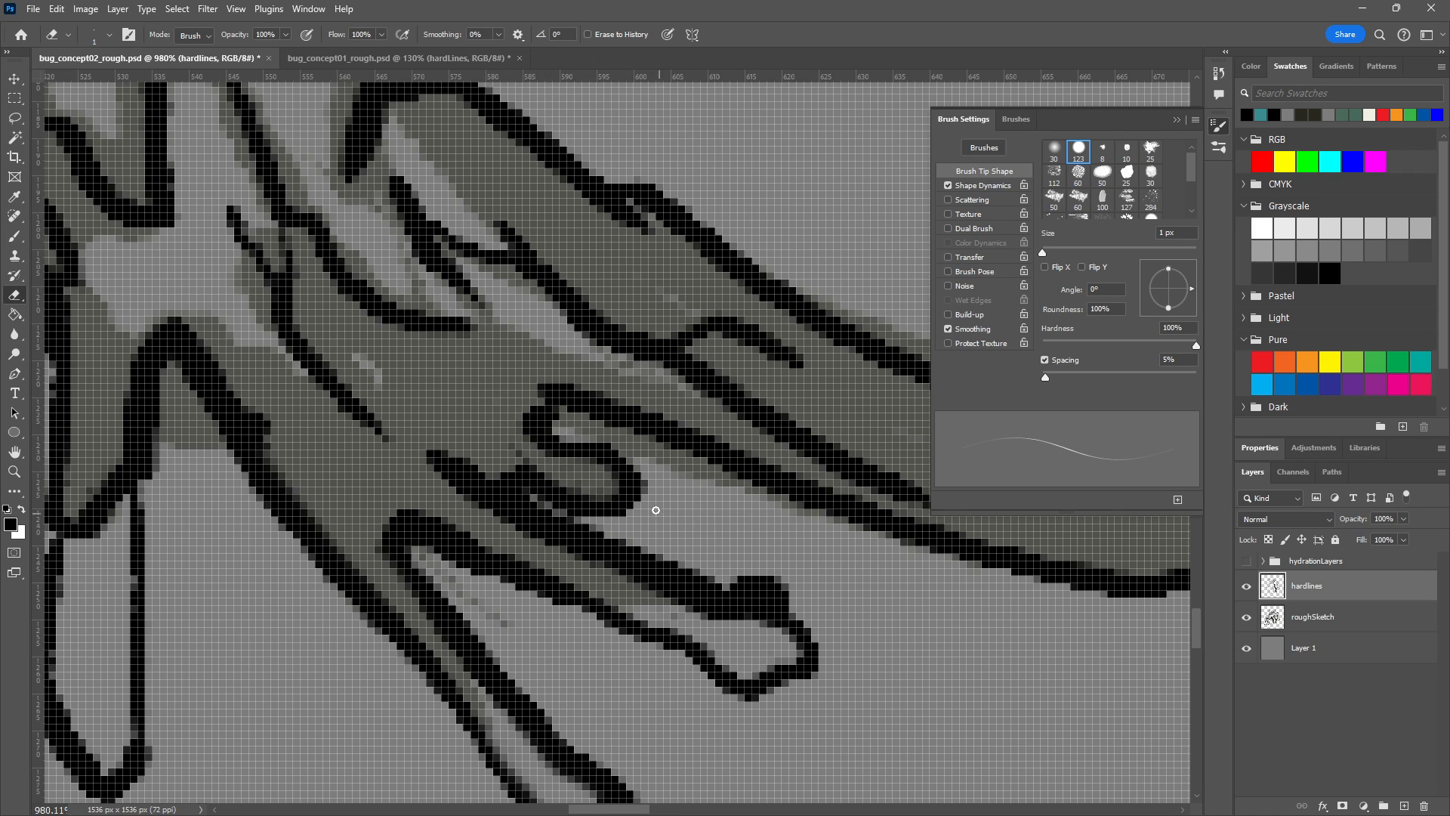
{"action": "key", "text": "b"}
{"action": "left_click_drag", "start_coordinate": [624, 508], "coordinate": [641, 495]}
{"action": "mouse_move", "coordinate": [627, 442]}
{"action": "left_mouse_down"}
{"action": "mouse_move", "coordinate": [632, 459]}
{"action": "mouse_move", "coordinate": [650, 453]}
{"action": "left_mouse_up"}
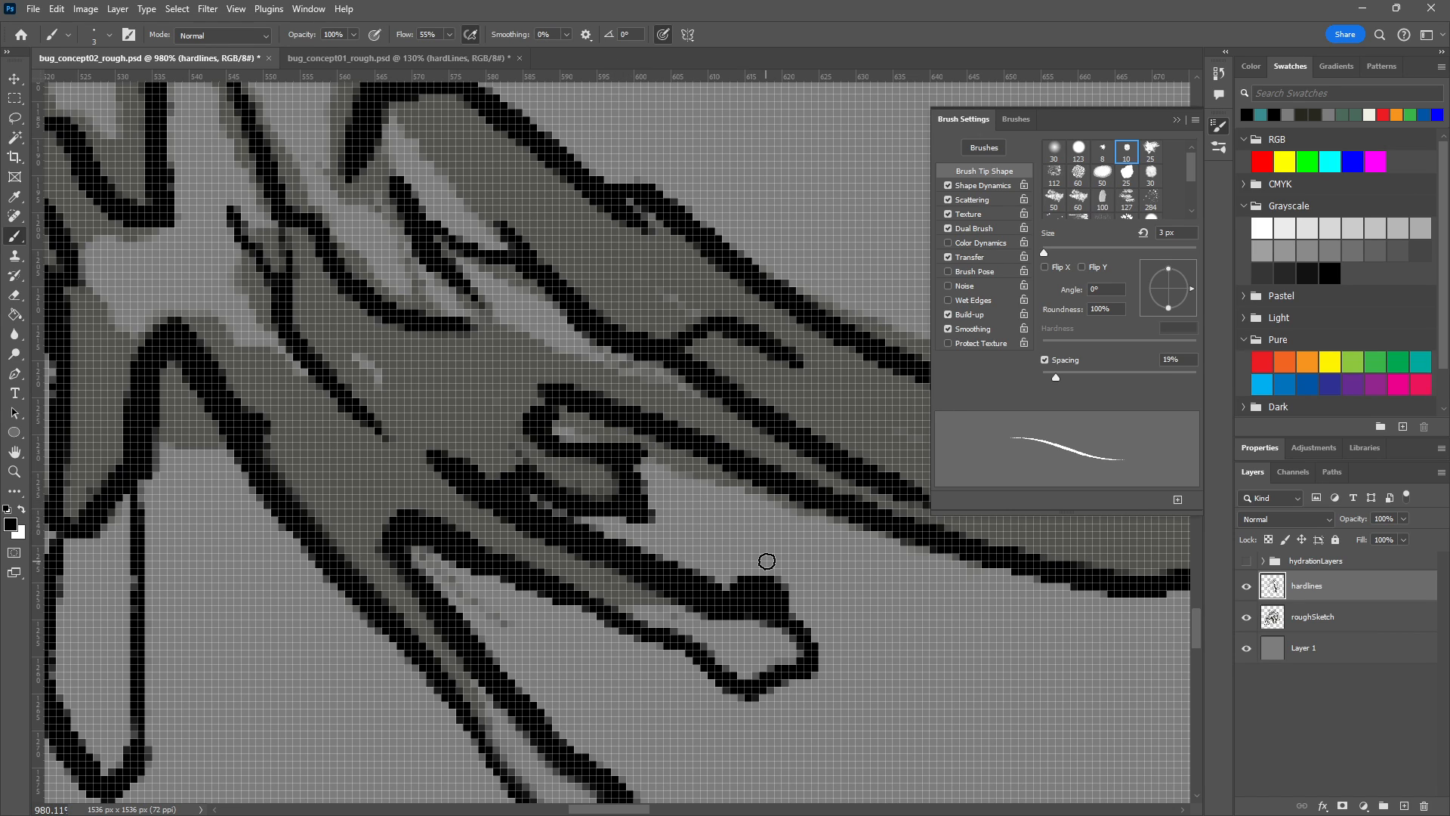
{"action": "key", "text": "e"}
{"action": "mouse_move", "coordinate": [627, 504]}
{"action": "left_mouse_down"}
{"action": "mouse_move", "coordinate": [596, 468]}
{"action": "mouse_move", "coordinate": [610, 457]}
{"action": "mouse_move", "coordinate": [615, 478]}
{"action": "mouse_move", "coordinate": [556, 481]}
{"action": "mouse_move", "coordinate": [528, 464]}
{"action": "mouse_move", "coordinate": [609, 489]}
{"action": "left_mouse_up"}
{"action": "scroll", "coordinate": [610, 488], "scroll_direction": "down", "scroll_amount": 2}
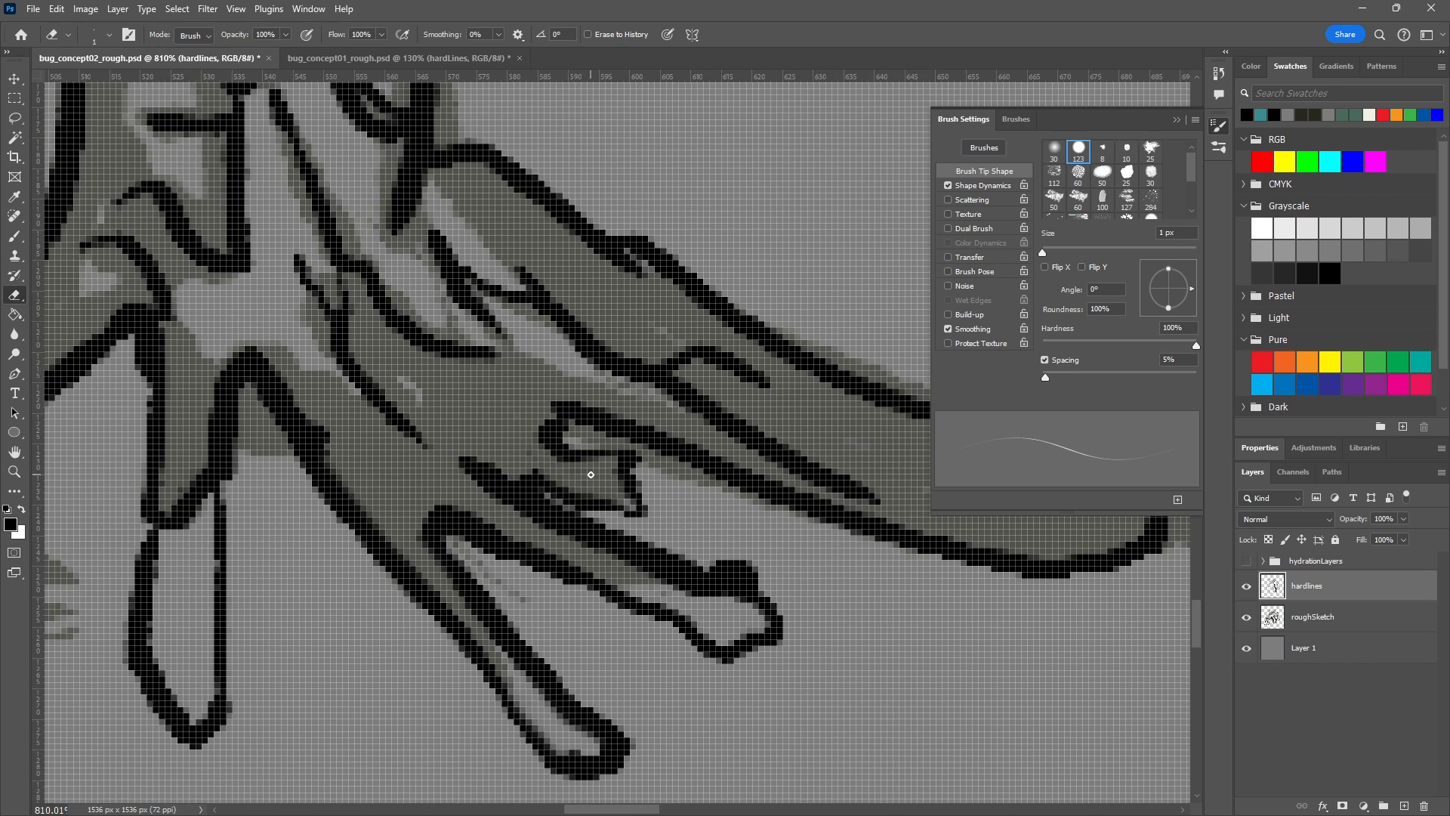
Collapse the brush settings, hollow out the knob on the short outer toe's tip, and add a small hooked line beneath it.
{"action": "scroll", "coordinate": [590, 474], "scroll_direction": "up", "scroll_amount": 3}
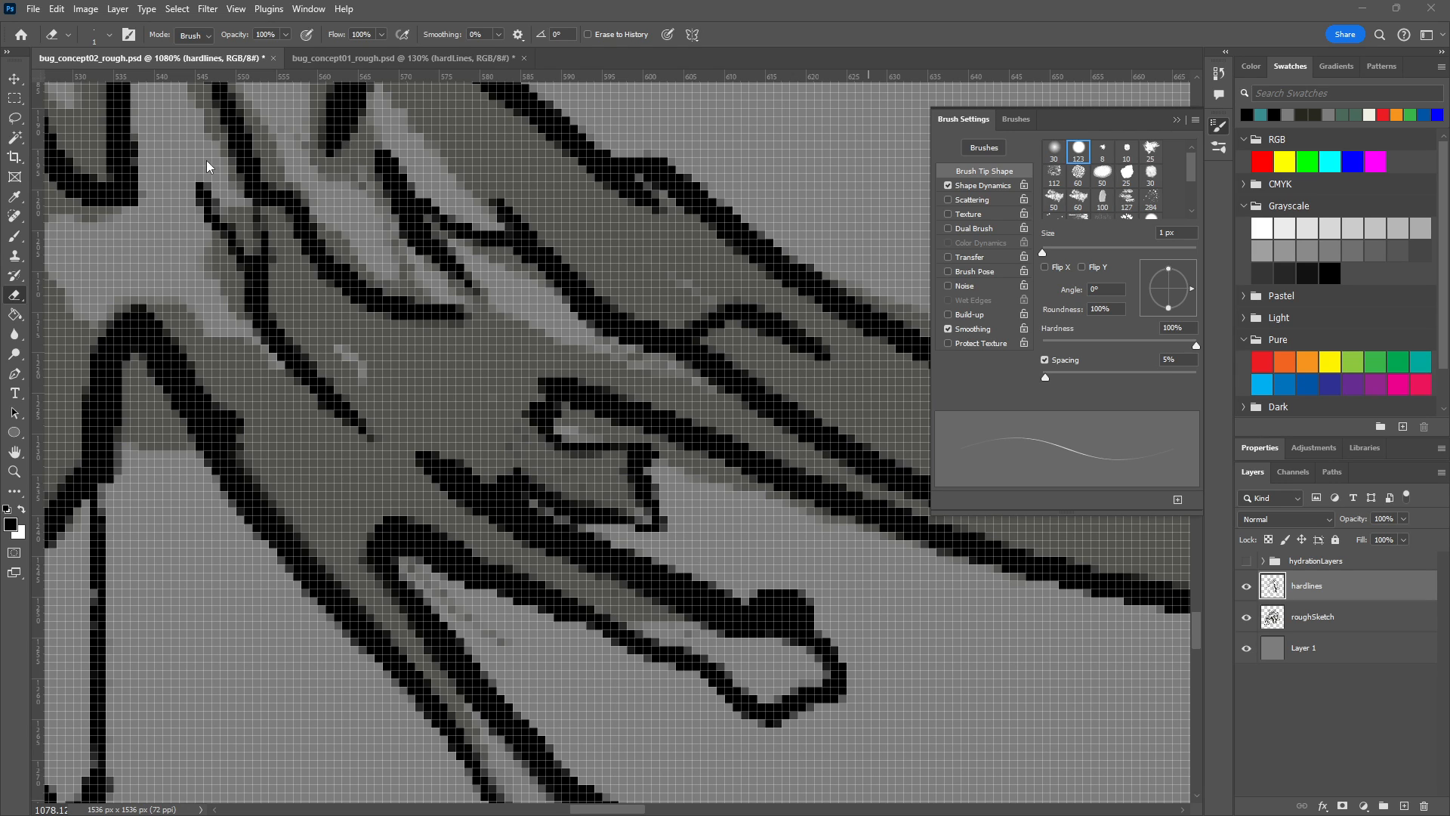
{"action": "left_click", "coordinate": [1174, 119]}
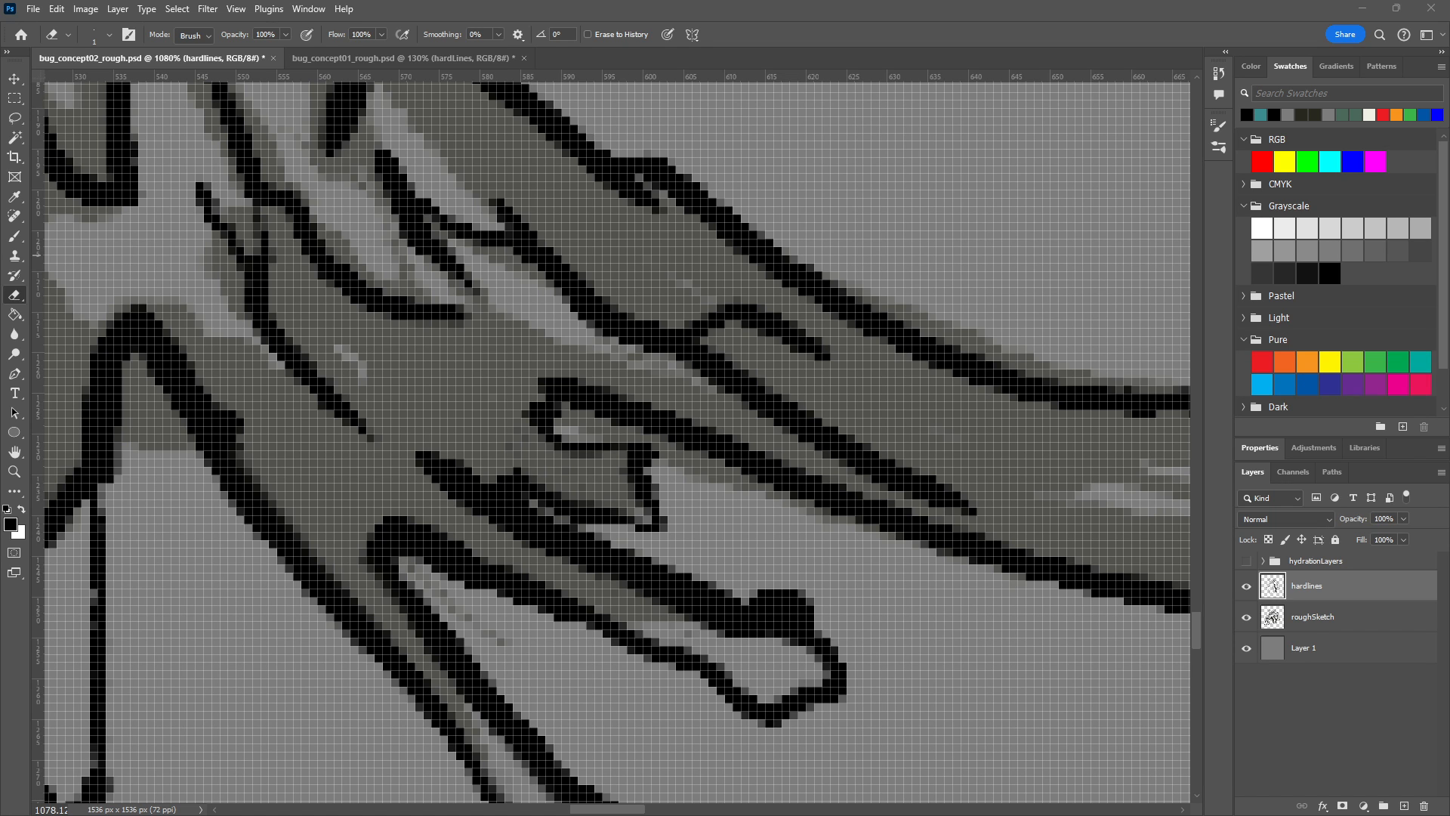
{"action": "scroll", "coordinate": [891, 604], "scroll_direction": "down", "scroll_amount": 4}
{"action": "scroll", "coordinate": [823, 628], "scroll_direction": "up", "scroll_amount": 8}
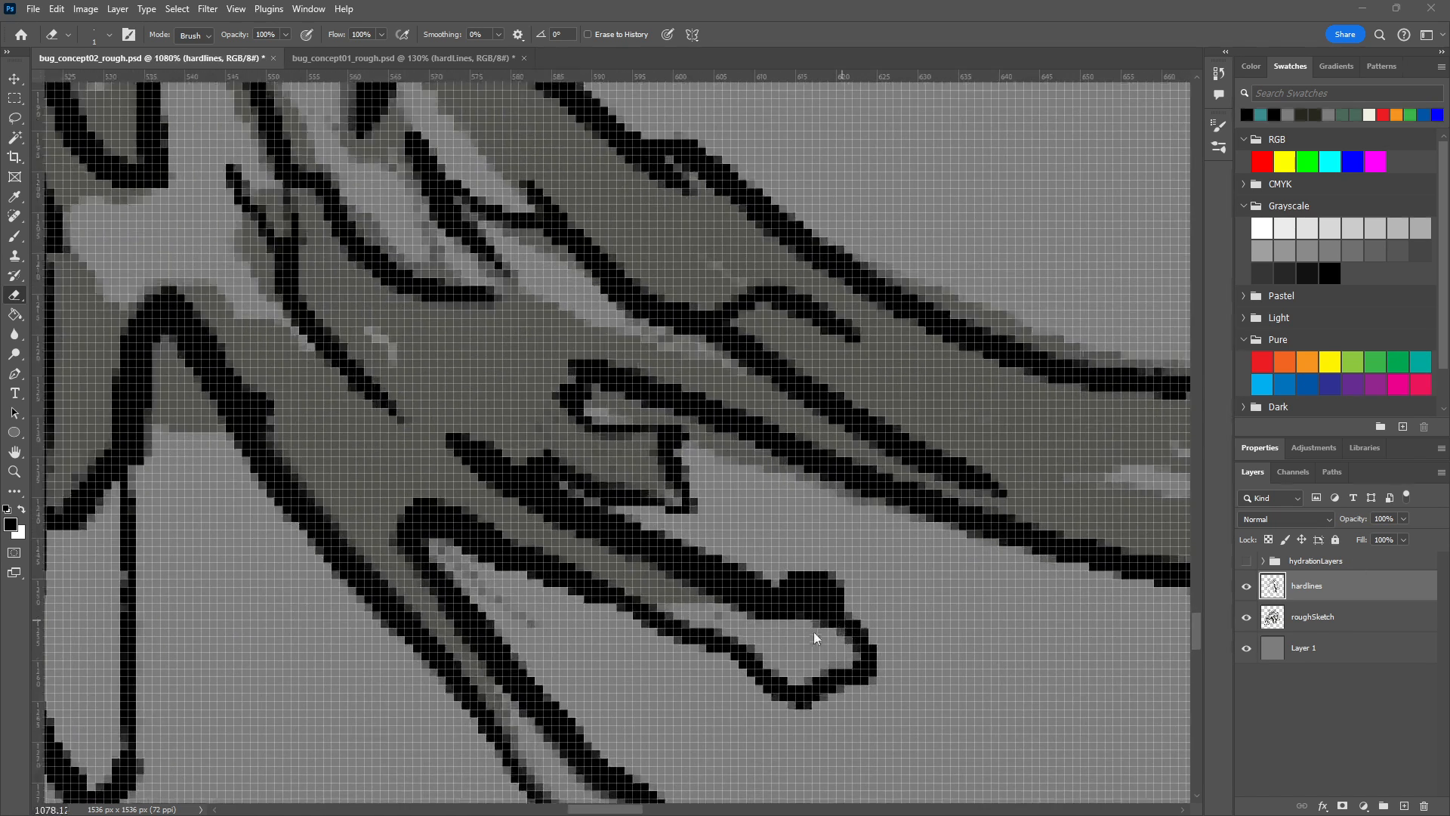
{"action": "mouse_move", "coordinate": [809, 625]}
{"action": "left_mouse_down"}
{"action": "mouse_move", "coordinate": [791, 596]}
{"action": "mouse_move", "coordinate": [789, 617]}
{"action": "mouse_move", "coordinate": [815, 603]}
{"action": "mouse_move", "coordinate": [820, 617]}
{"action": "mouse_move", "coordinate": [792, 602]}
{"action": "mouse_move", "coordinate": [819, 597]}
{"action": "mouse_move", "coordinate": [781, 608]}
{"action": "left_mouse_up"}
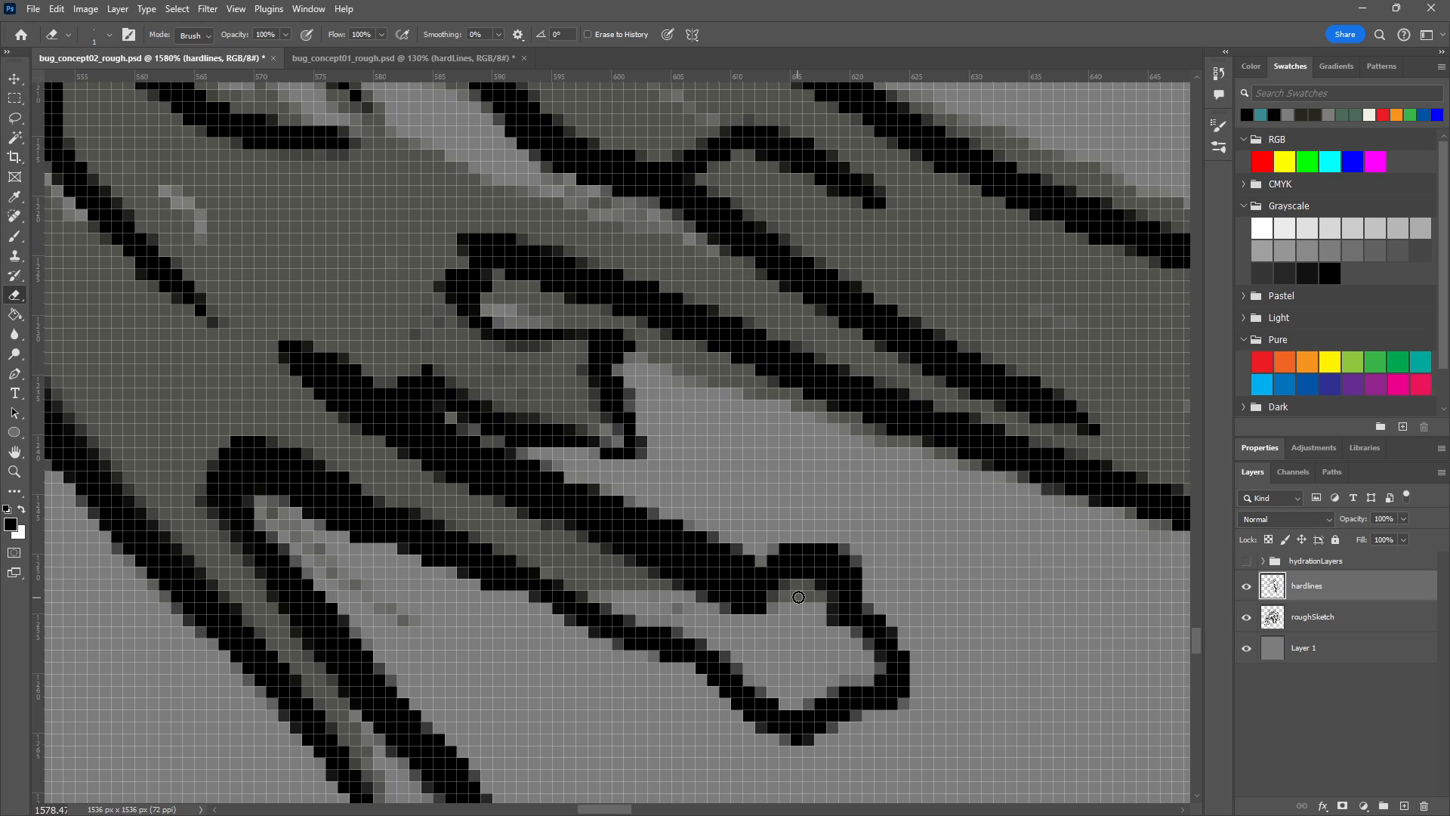
{"action": "key", "text": "b"}
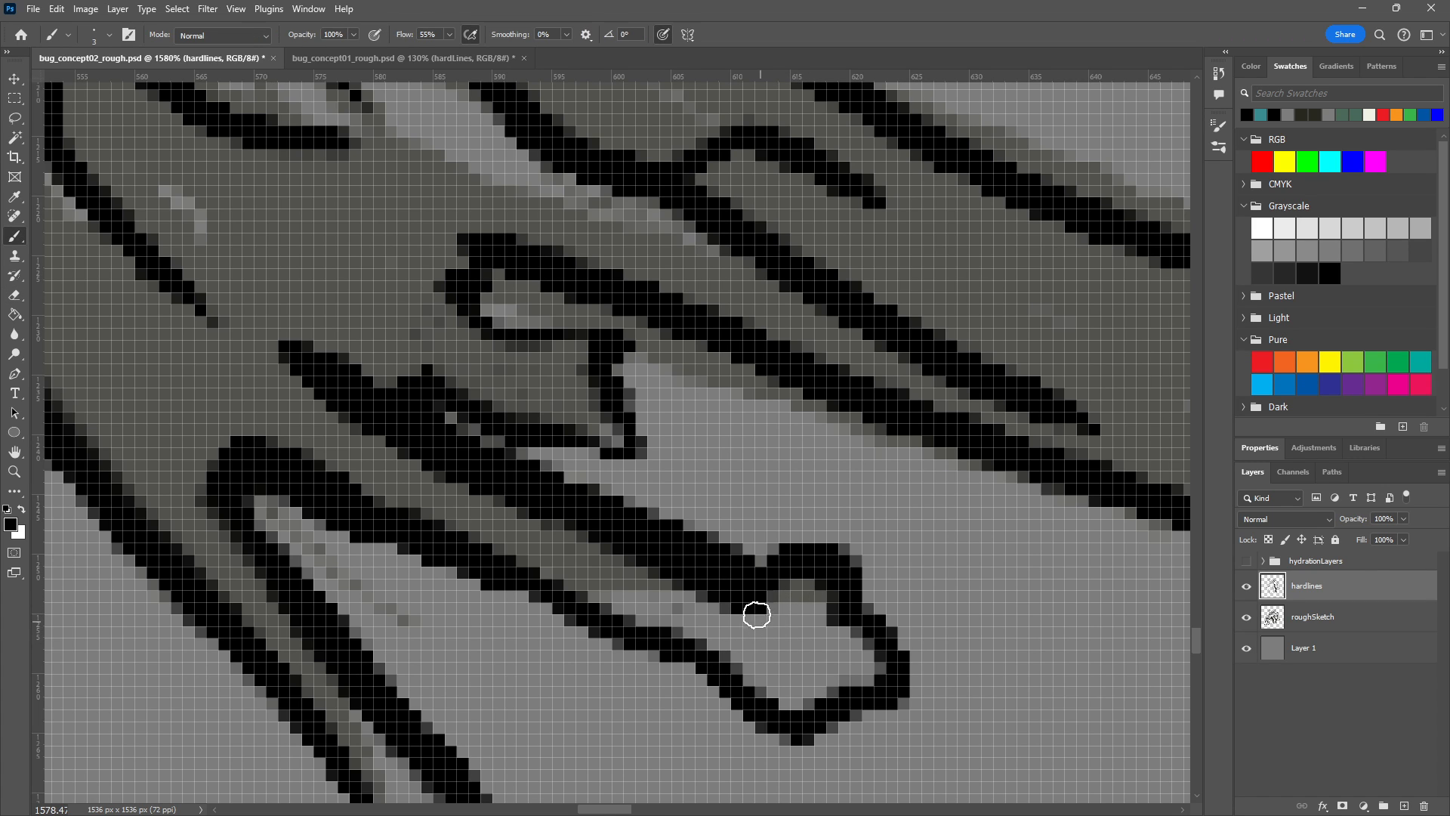
{"action": "mouse_move", "coordinate": [773, 645]}
{"action": "left_mouse_down"}
{"action": "mouse_move", "coordinate": [740, 609]}
{"action": "mouse_move", "coordinate": [786, 634]}
{"action": "left_mouse_up"}
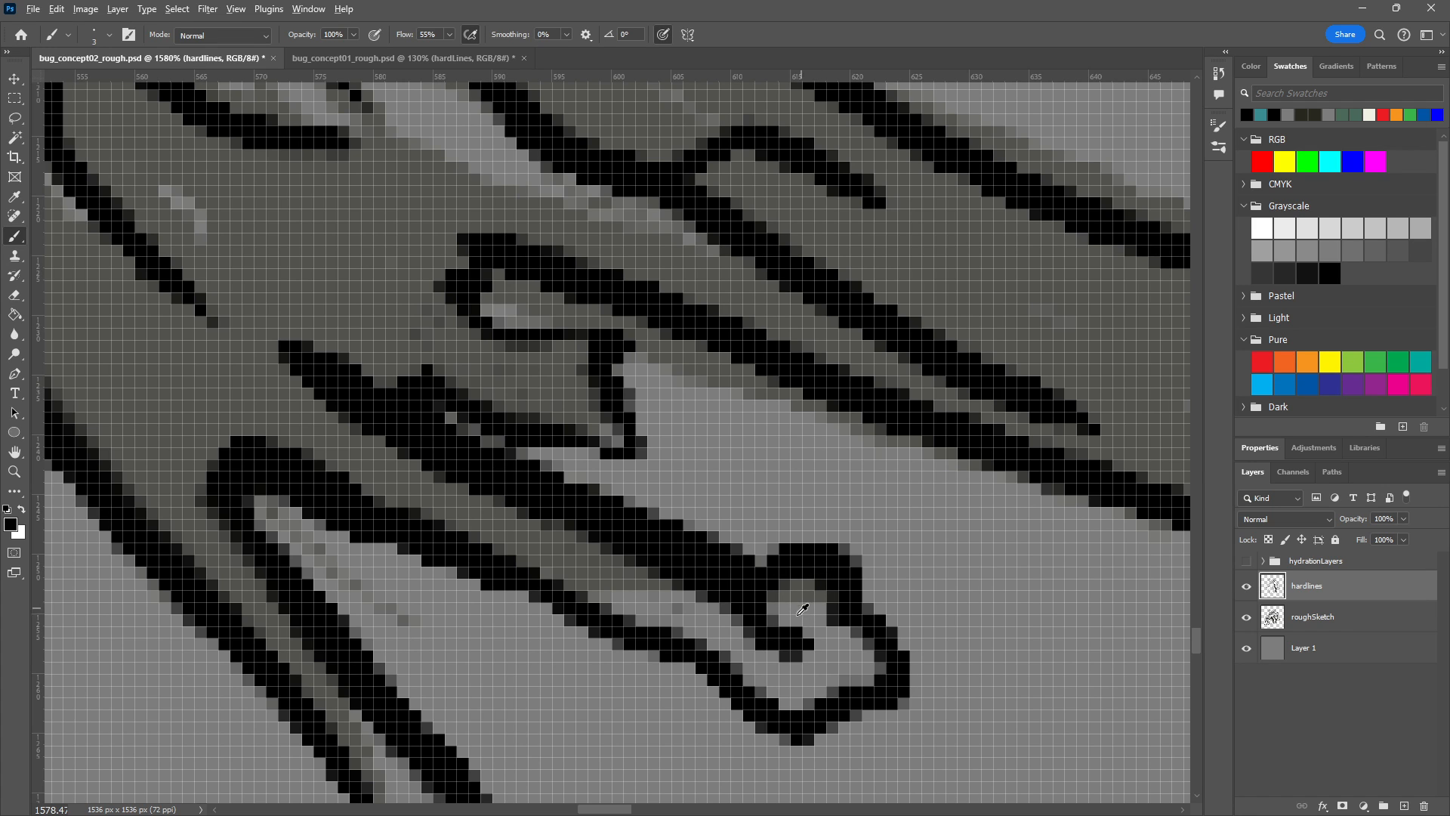
Thin the short outer toe's upper outline with the 1 px eraser from its base to the knobbed tip.
{"action": "key", "text": "e"}
{"action": "left_click", "coordinate": [731, 619]}
{"action": "mouse_move", "coordinate": [733, 619]}
{"action": "left_mouse_down"}
{"action": "mouse_move", "coordinate": [732, 602]}
{"action": "mouse_move", "coordinate": [732, 623]}
{"action": "mouse_move", "coordinate": [675, 575]}
{"action": "left_mouse_up"}
{"action": "left_click_drag", "start_coordinate": [390, 440], "coordinate": [666, 577]}
{"action": "mouse_move", "coordinate": [524, 513]}
{"action": "left_mouse_down"}
{"action": "mouse_move", "coordinate": [497, 502]}
{"action": "mouse_move", "coordinate": [720, 589]}
{"action": "left_mouse_up"}
{"action": "mouse_move", "coordinate": [287, 349]}
{"action": "left_mouse_down"}
{"action": "mouse_move", "coordinate": [362, 376]}
{"action": "mouse_move", "coordinate": [403, 369]}
{"action": "left_mouse_up"}
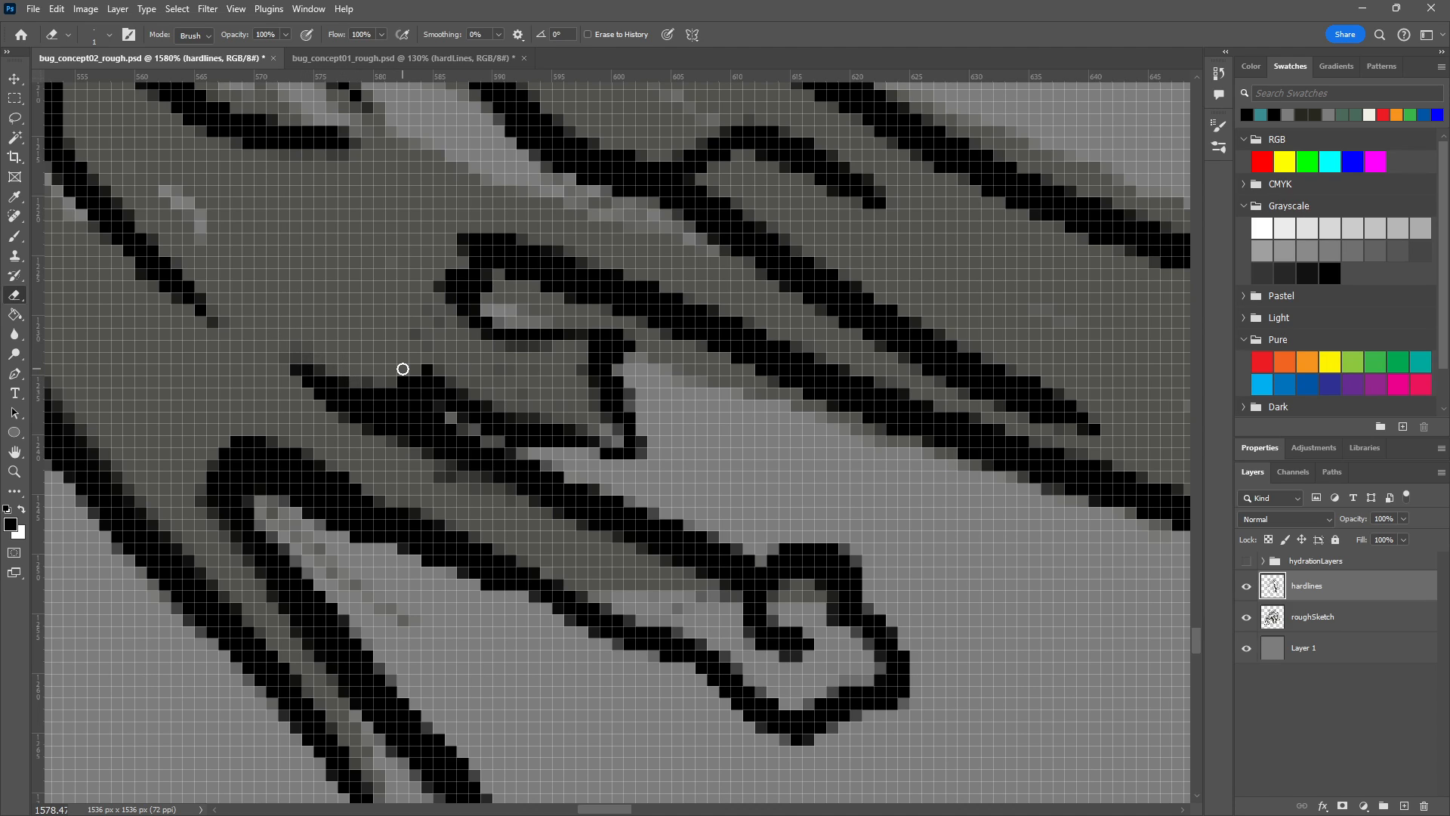
Review the whole creature's linework, then bring up the full bug_concept01_rough.psd drawing for comparison.
{"action": "scroll", "coordinate": [642, 332], "scroll_direction": "down", "scroll_amount": 15}
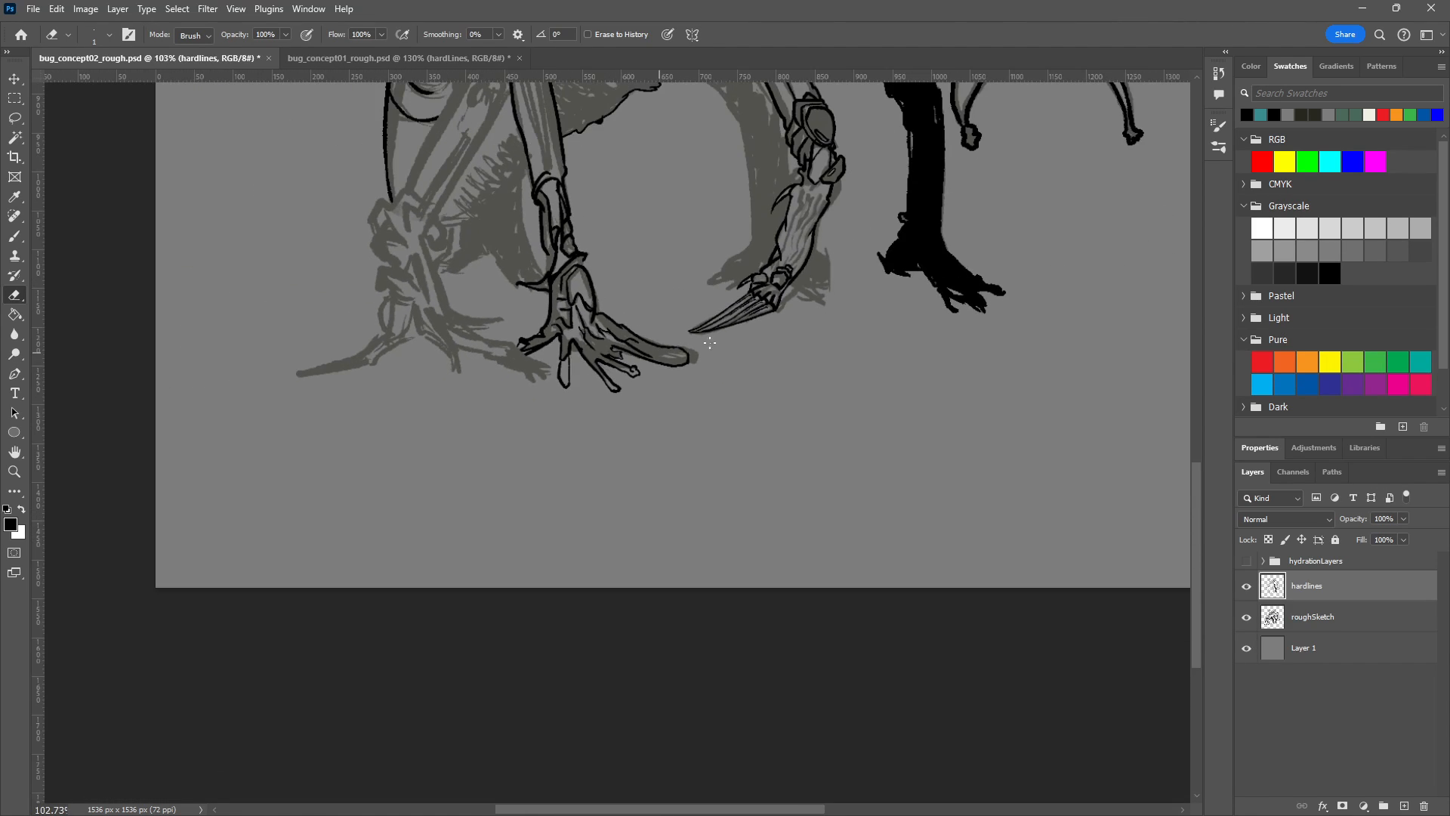
{"action": "scroll", "coordinate": [701, 346], "scroll_direction": "down", "scroll_amount": 5}
{"action": "scroll", "coordinate": [605, 740], "scroll_direction": "up", "scroll_amount": 3}
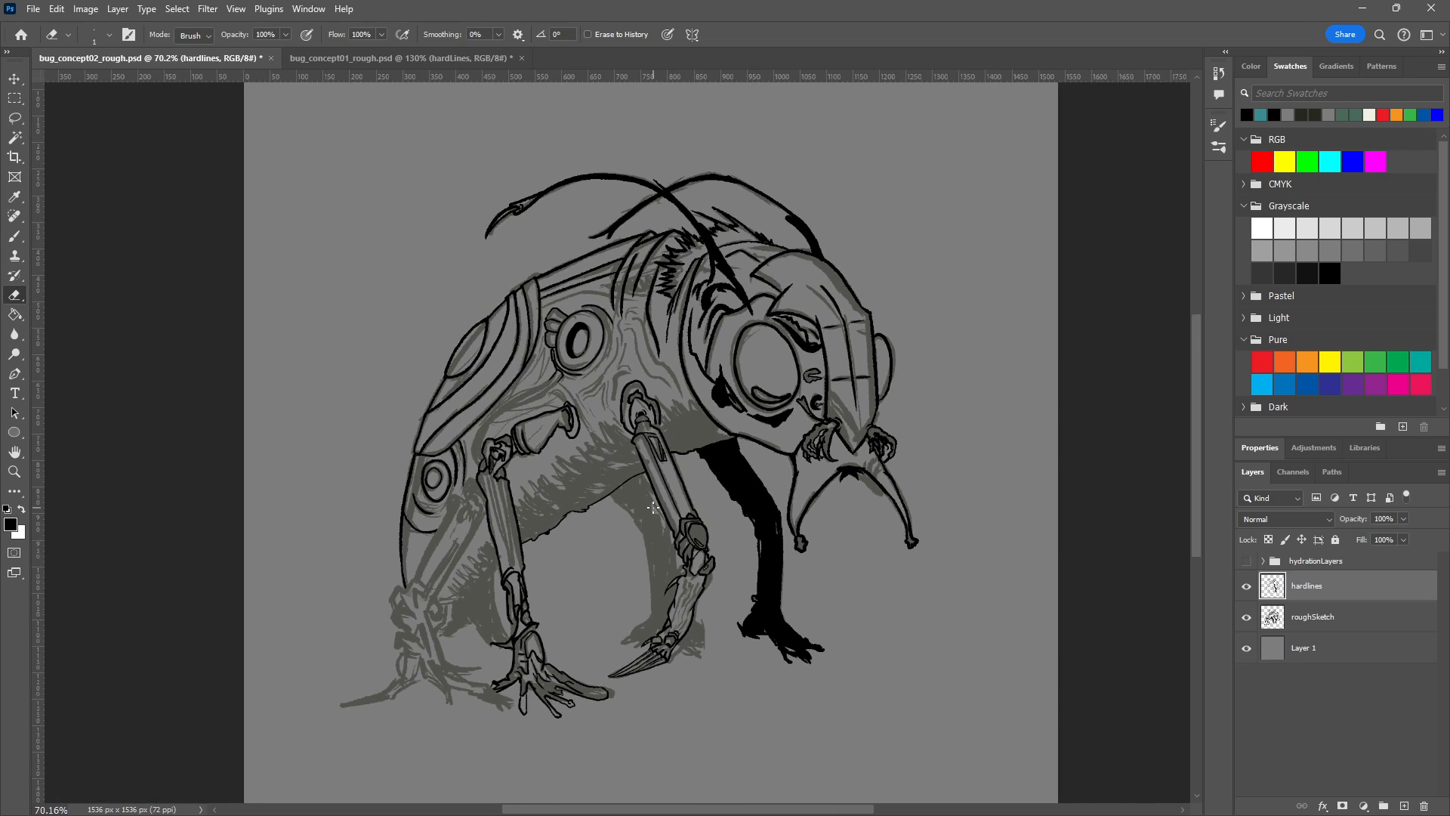
{"action": "scroll", "coordinate": [733, 491], "scroll_direction": "up", "scroll_amount": 3}
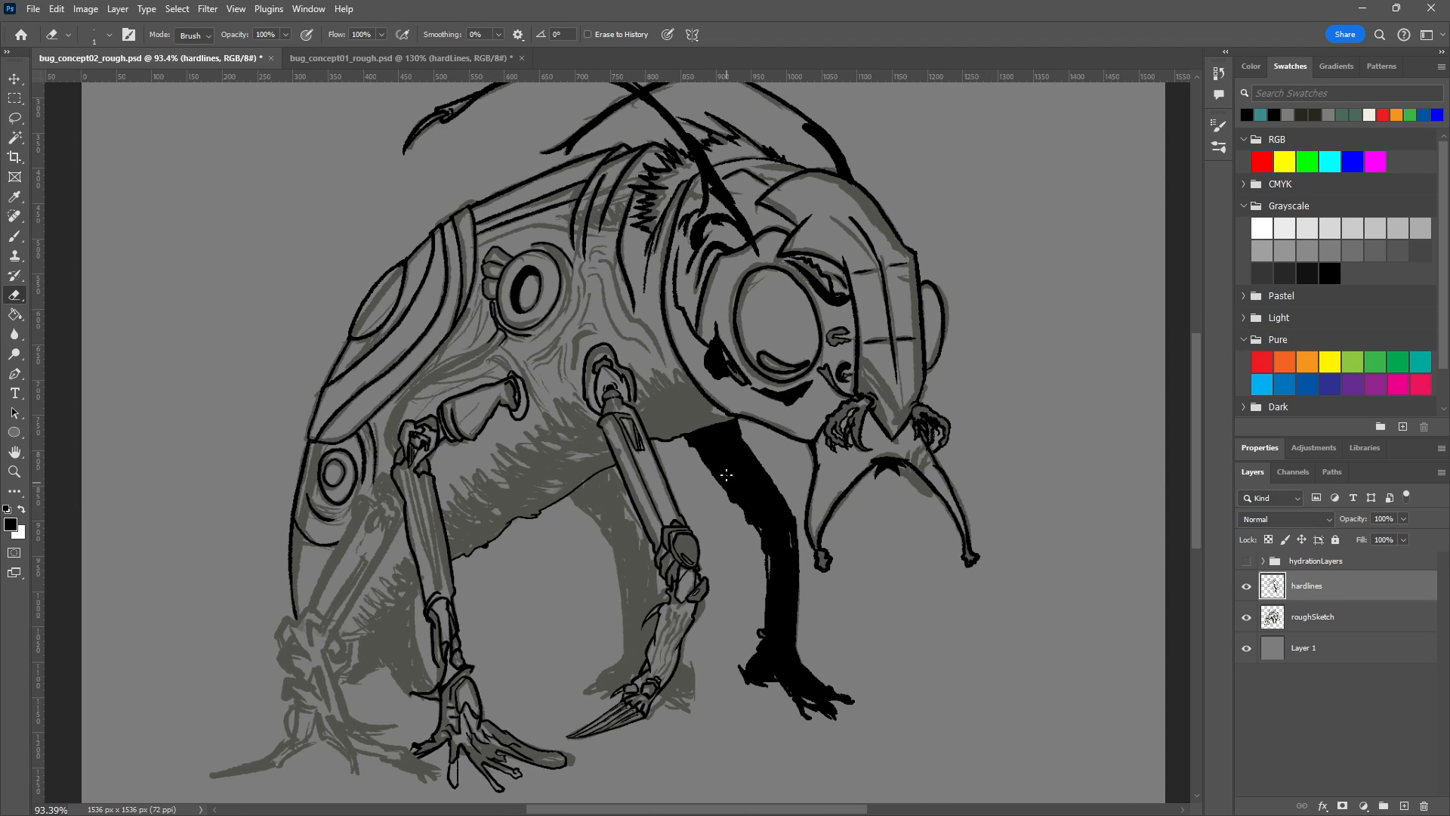
{"action": "scroll", "coordinate": [726, 480], "scroll_direction": "down", "scroll_amount": 2}
{"action": "scroll", "coordinate": [567, 453], "scroll_direction": "up", "scroll_amount": 4}
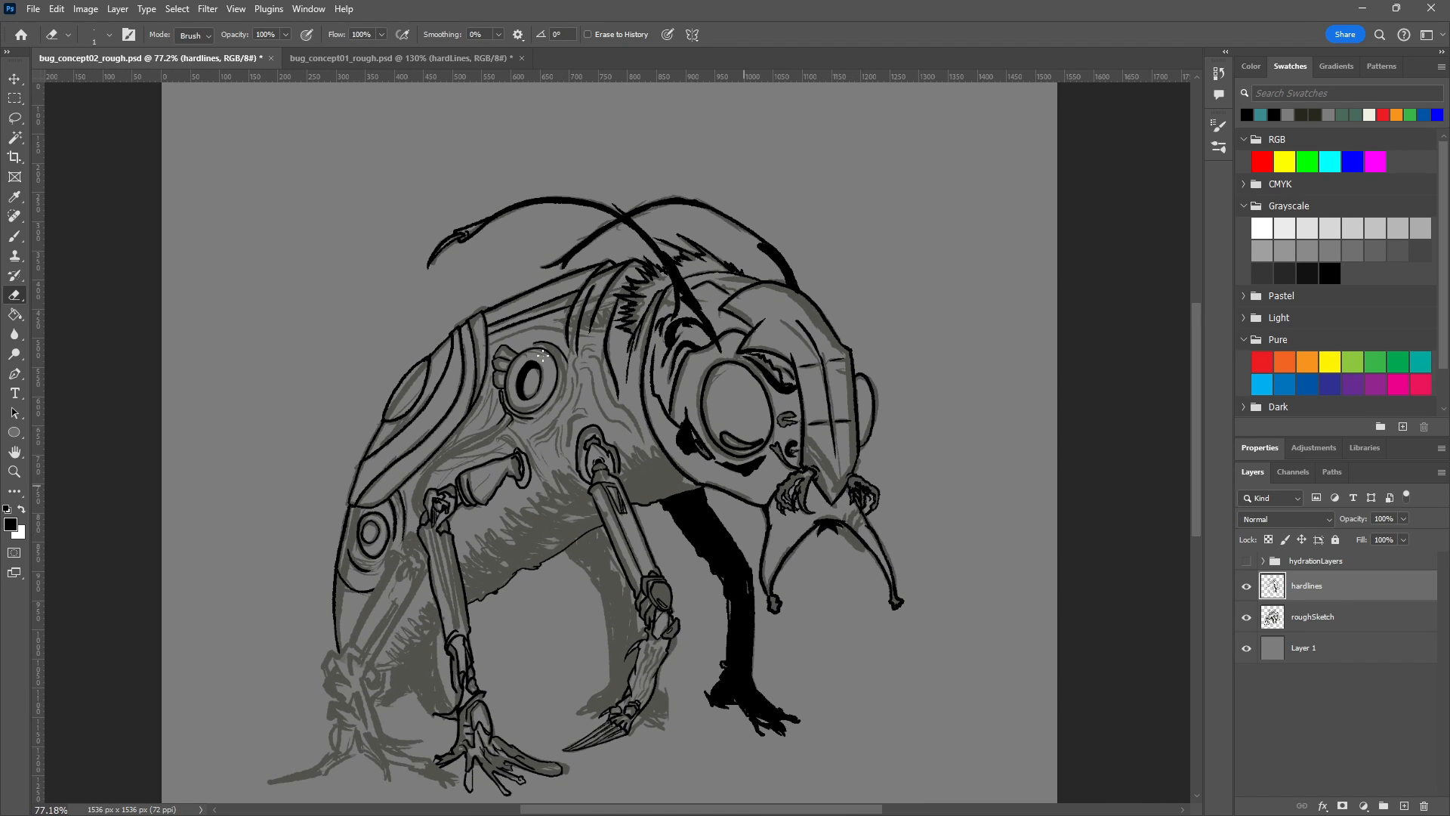
{"action": "left_click", "coordinate": [326, 56]}
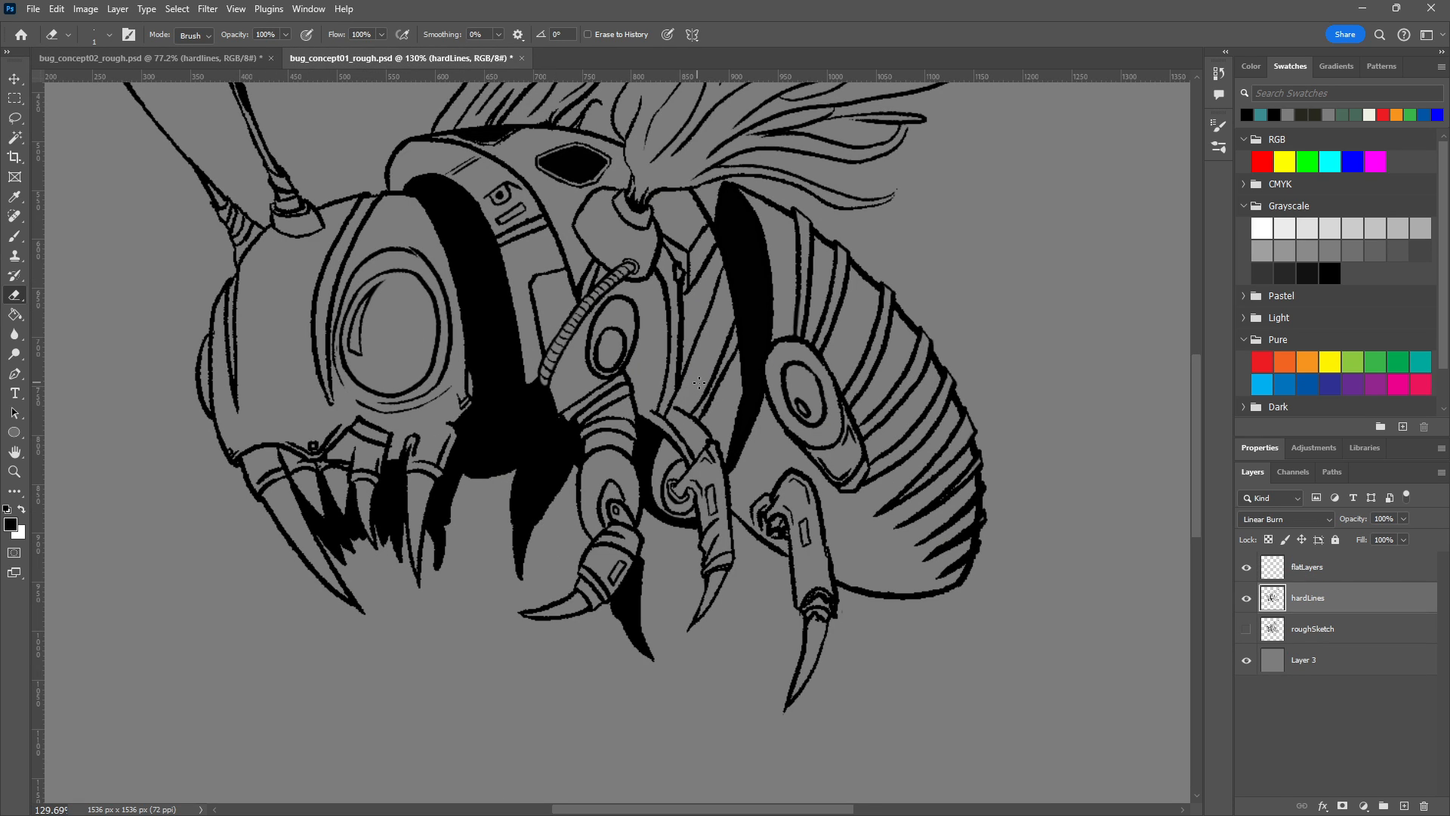
{"action": "scroll", "coordinate": [698, 383], "scroll_direction": "down", "scroll_amount": 4}
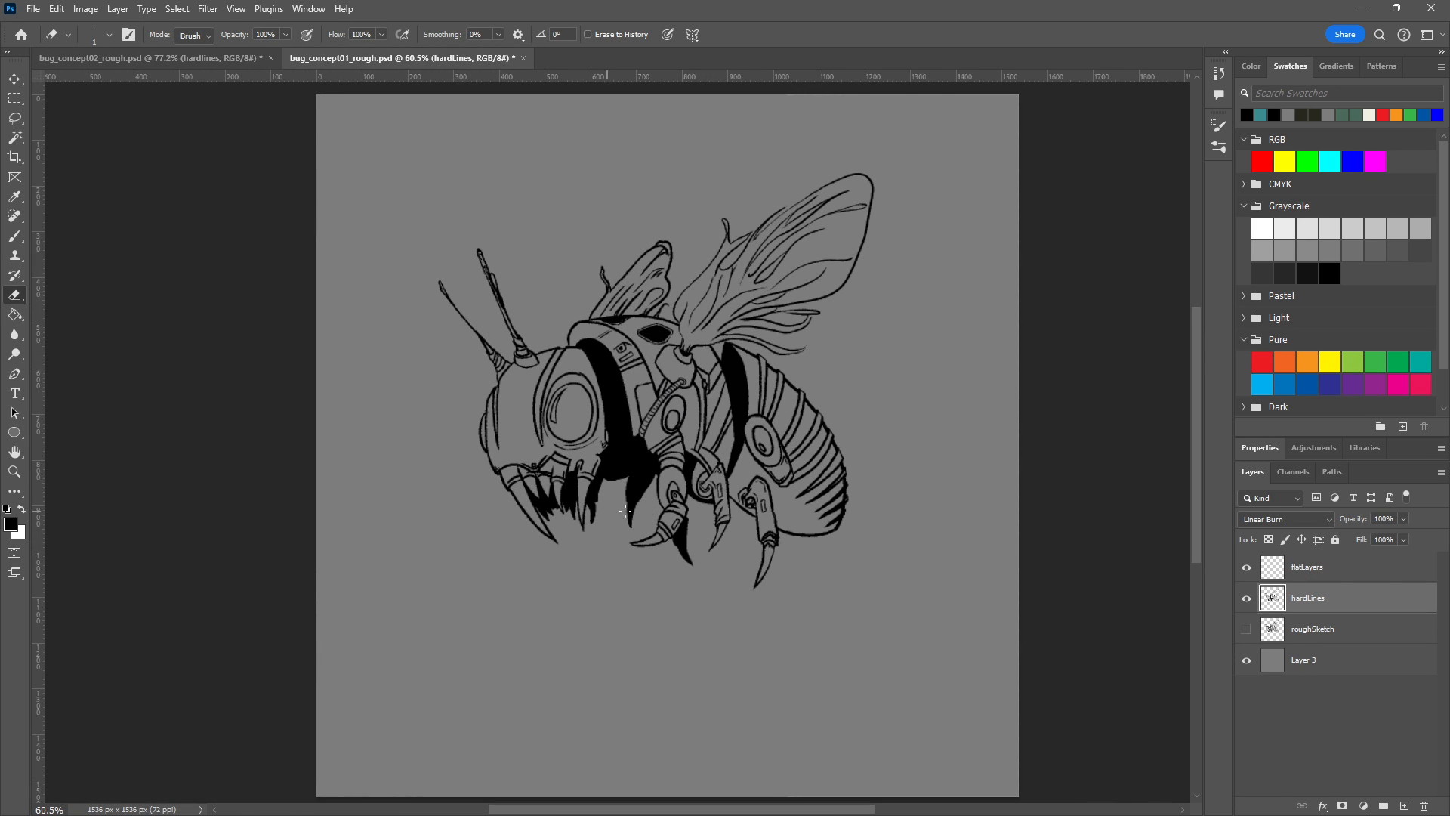
Compare the bug_concept02_rough.psd creature with the bug_concept01_rough.psd drawing, ending back on bug_concept02_rough.psd.
{"action": "left_click", "coordinate": [223, 59]}
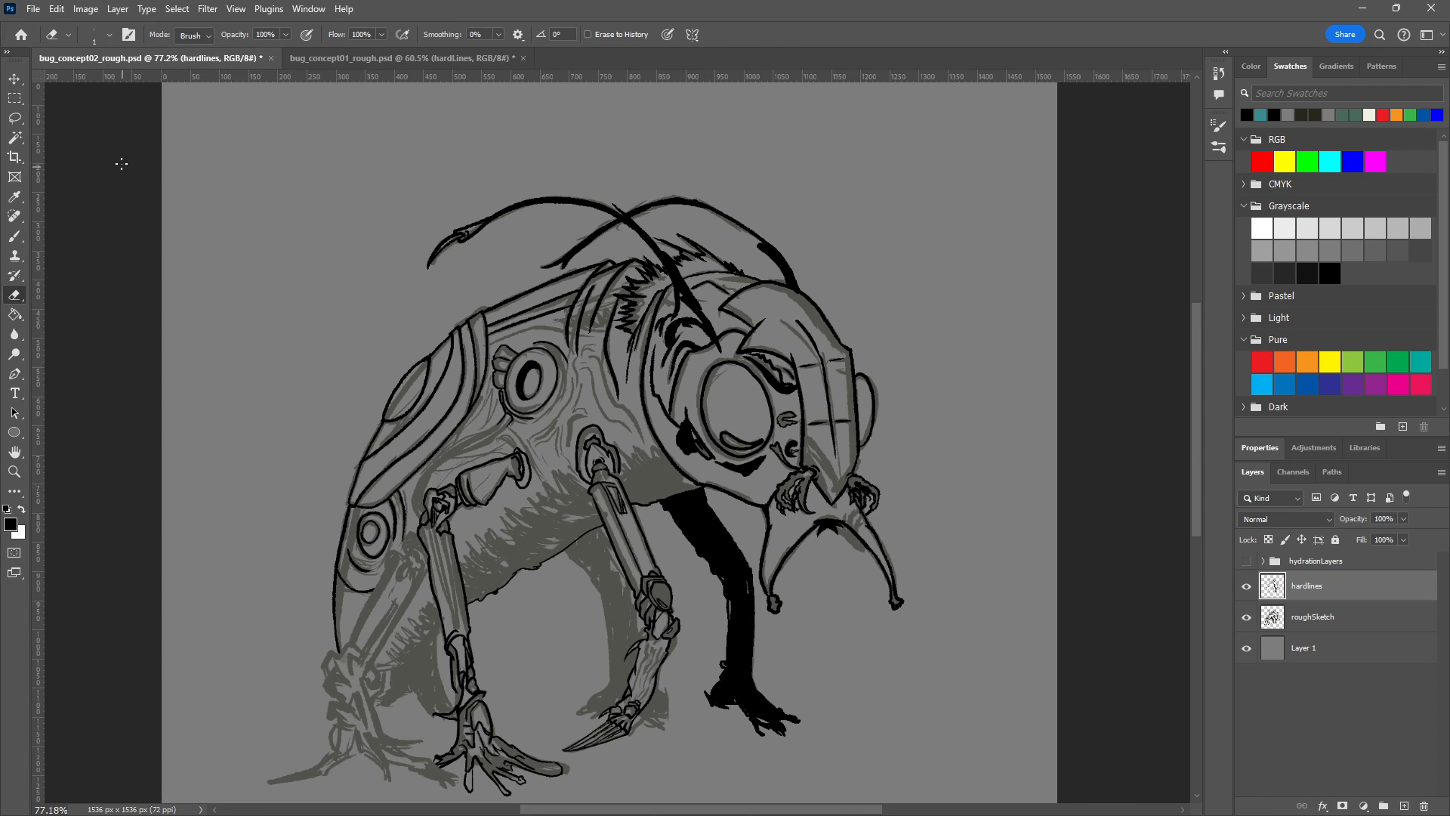
{"action": "left_click_drag", "start_coordinate": [696, 383], "coordinate": [775, 298]}
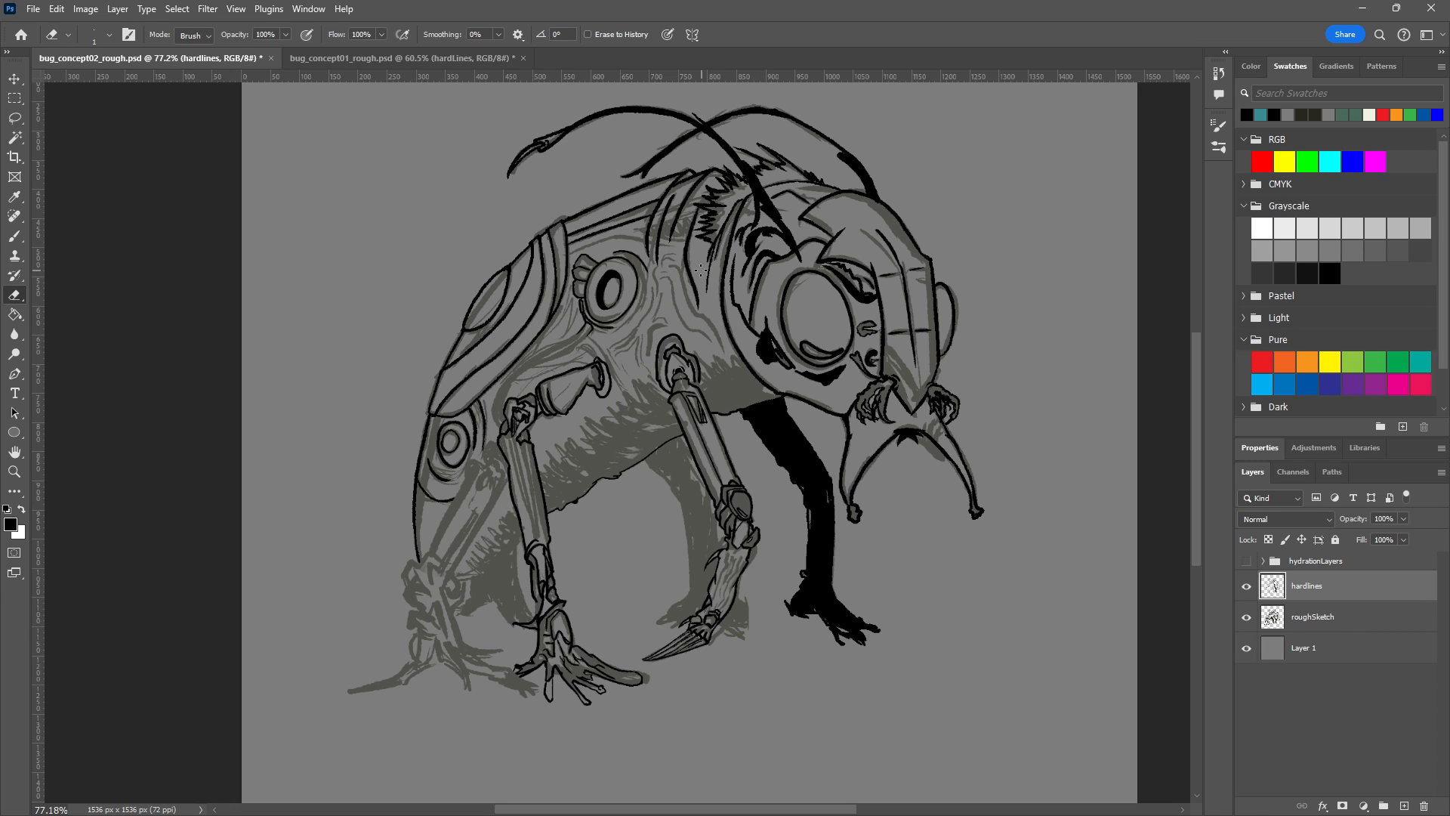
{"action": "left_click", "coordinate": [400, 60]}
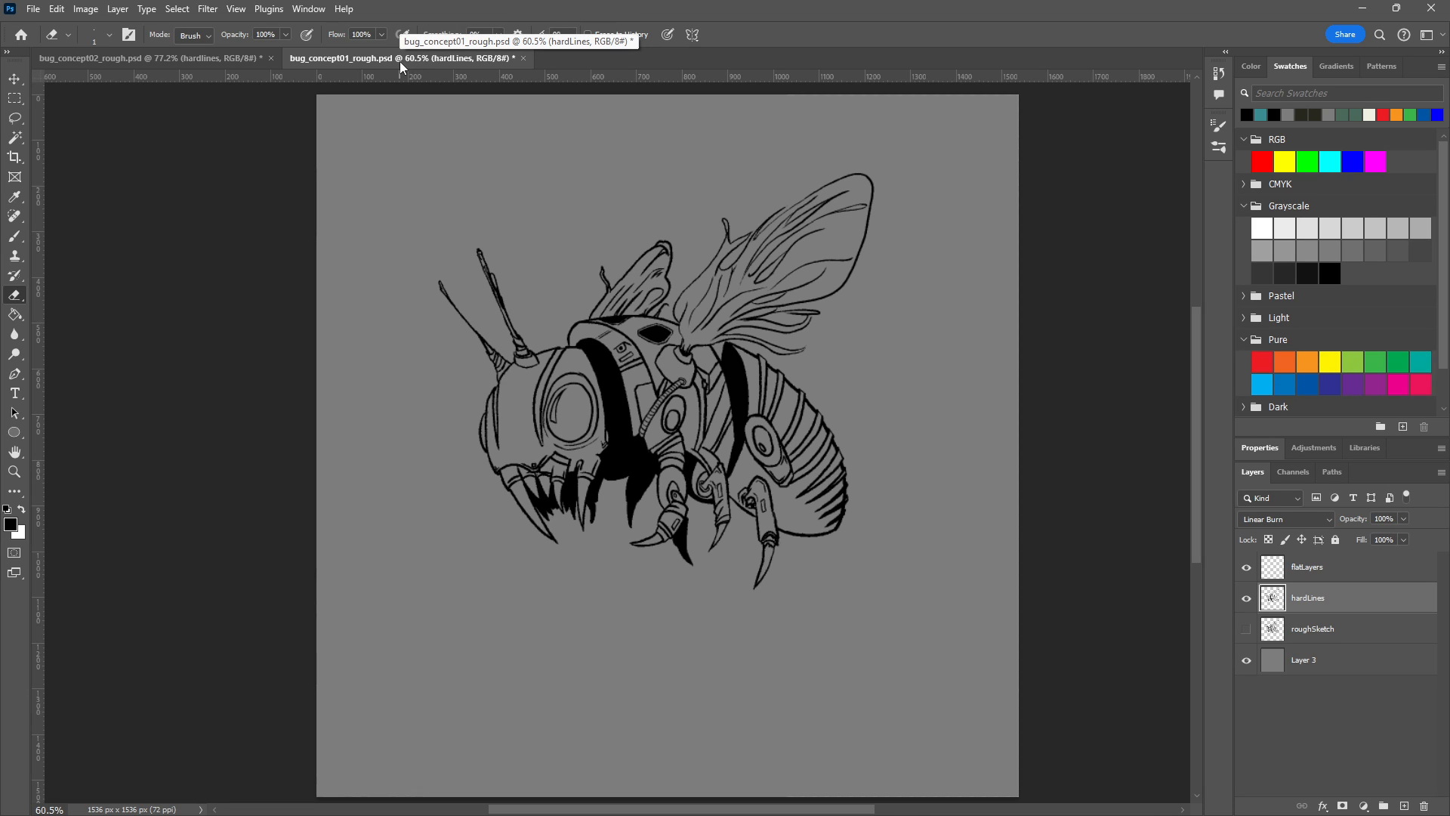
{"action": "left_click", "coordinate": [188, 56]}
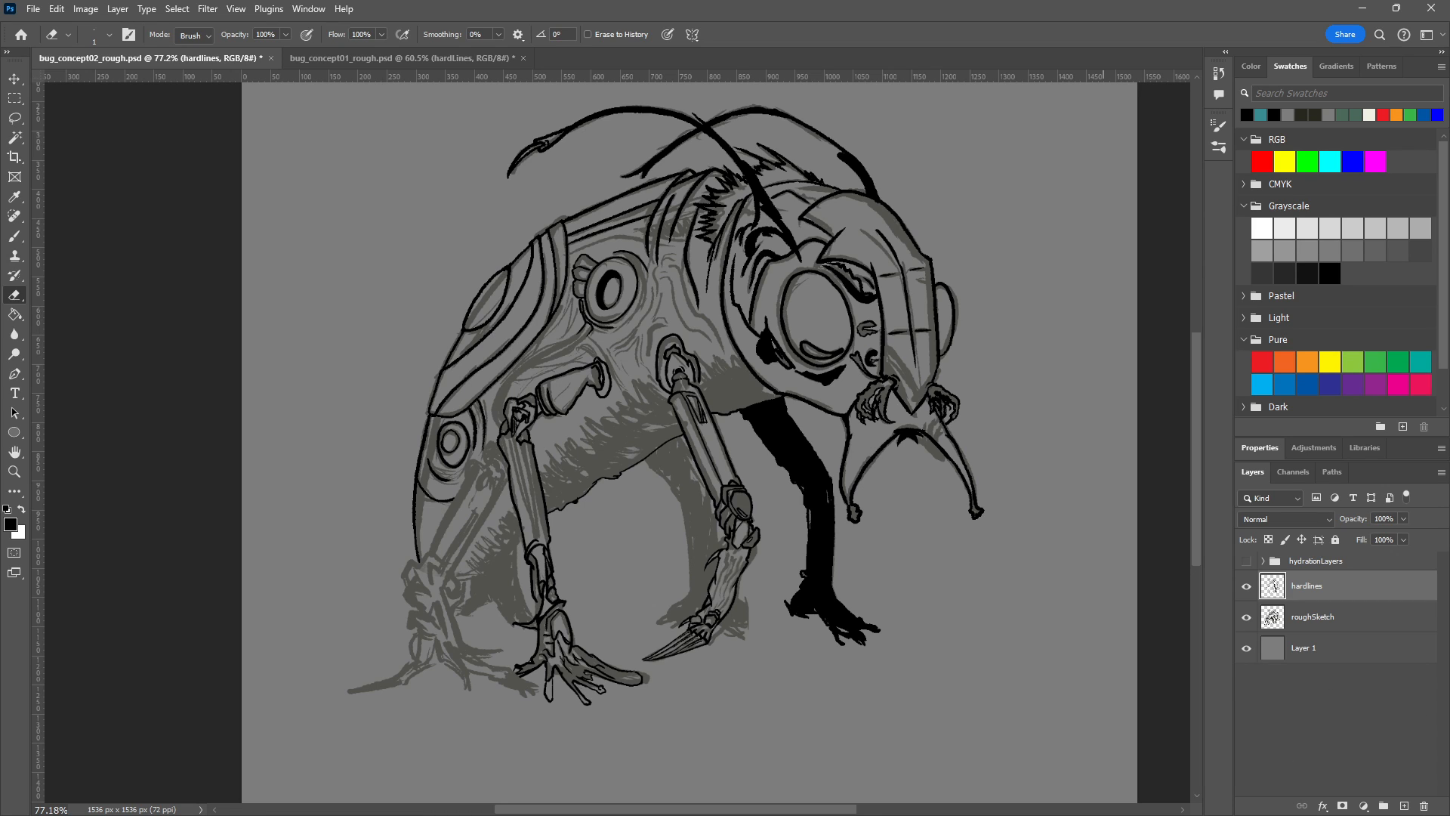
Review the hardlines on the creature's head, shell, side port, antennae and leg joints.
{"action": "mouse_move", "coordinate": [1012, 438]}
{"action": "left_mouse_down"}
{"action": "mouse_move", "coordinate": [847, 376]}
{"action": "mouse_move", "coordinate": [952, 654]}
{"action": "left_mouse_up"}
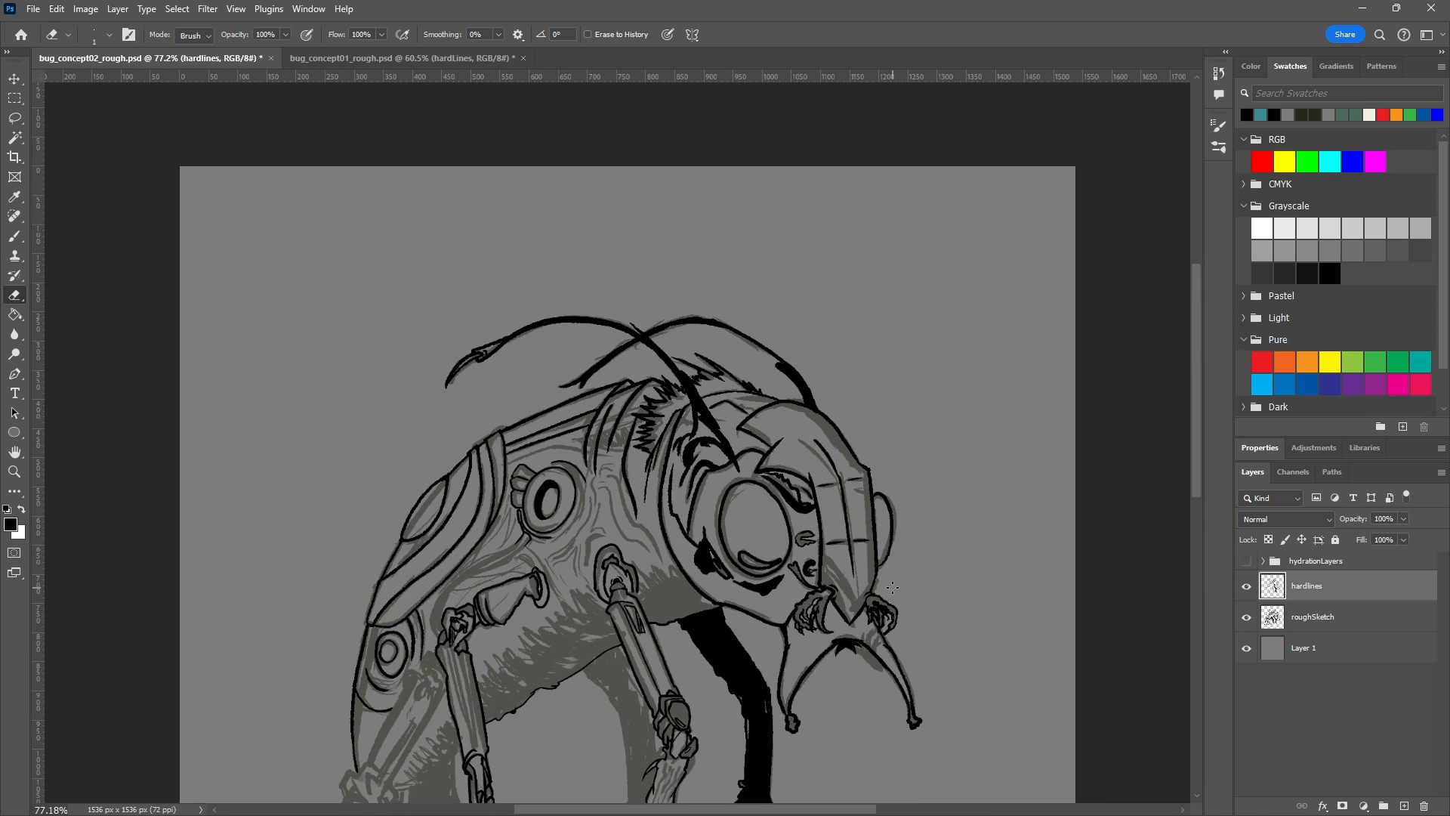
{"action": "scroll", "coordinate": [824, 567], "scroll_direction": "up", "scroll_amount": 5}
{"action": "scroll", "coordinate": [862, 502], "scroll_direction": "up", "scroll_amount": 2}
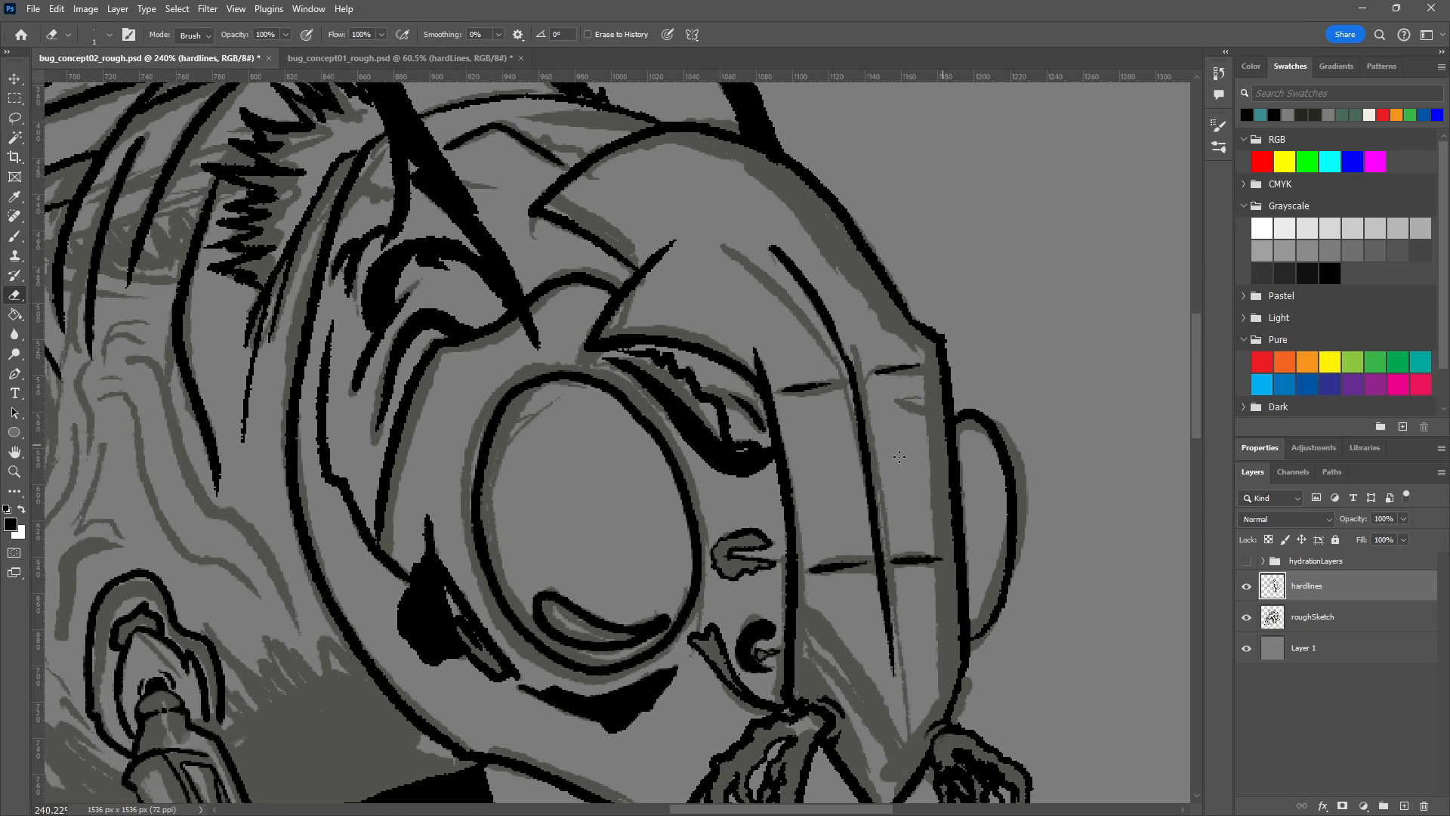
{"action": "left_click_drag", "start_coordinate": [266, 736], "coordinate": [648, 486]}
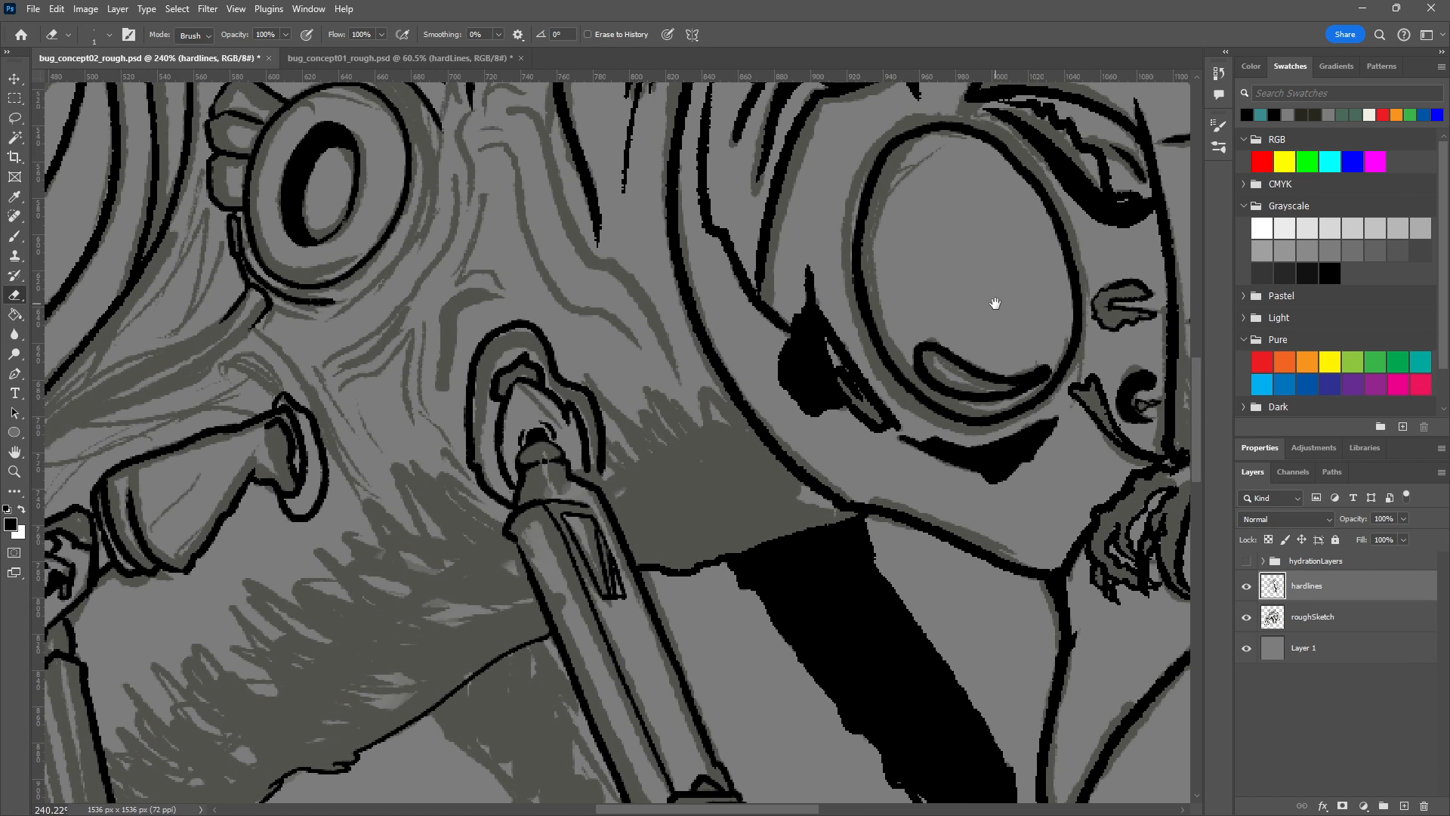
{"action": "left_click_drag", "start_coordinate": [576, 327], "coordinate": [1055, 443]}
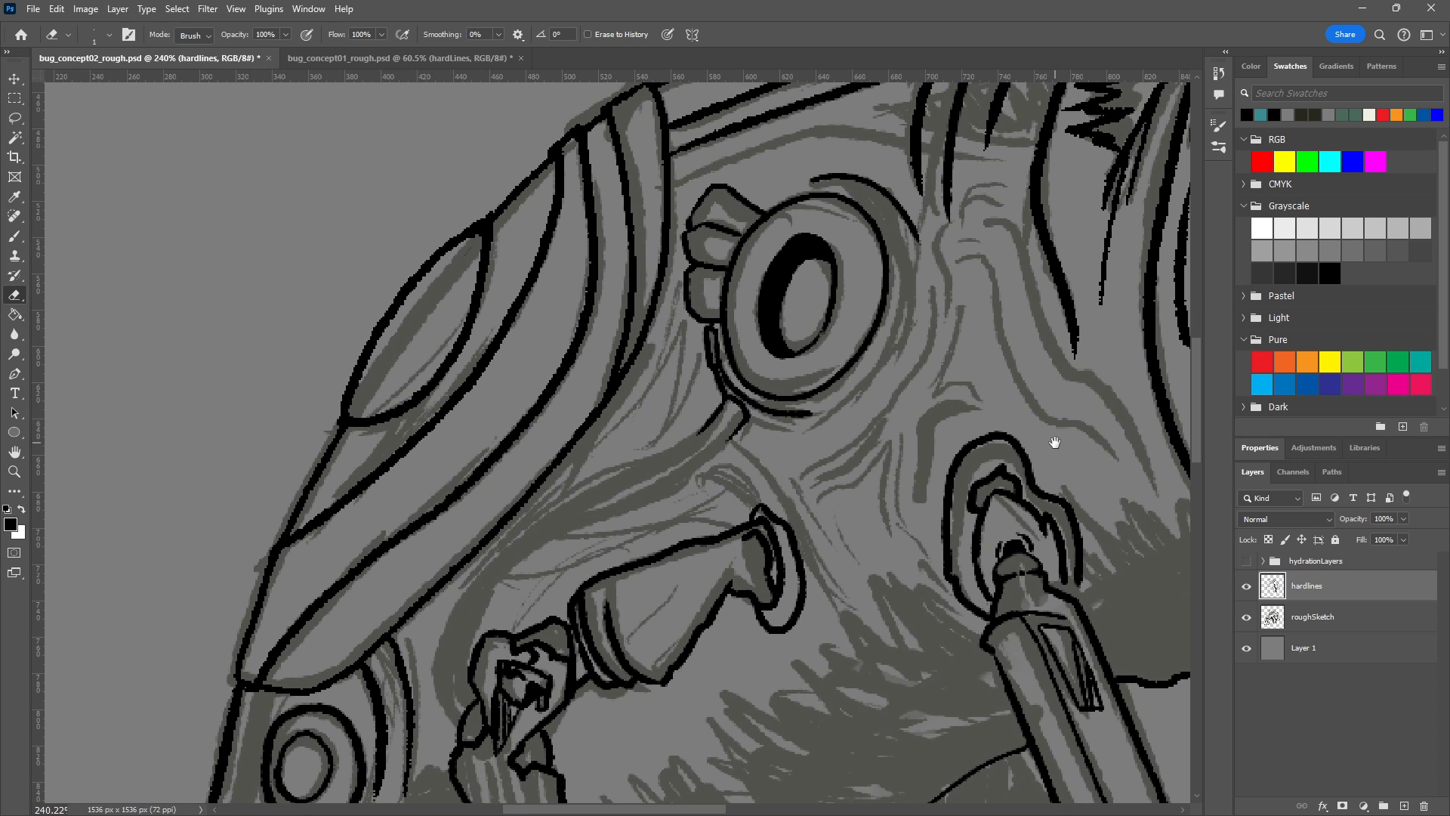
{"action": "left_click_drag", "start_coordinate": [916, 346], "coordinate": [543, 714]}
{"action": "scroll", "coordinate": [633, 679], "scroll_direction": "down", "scroll_amount": 9}
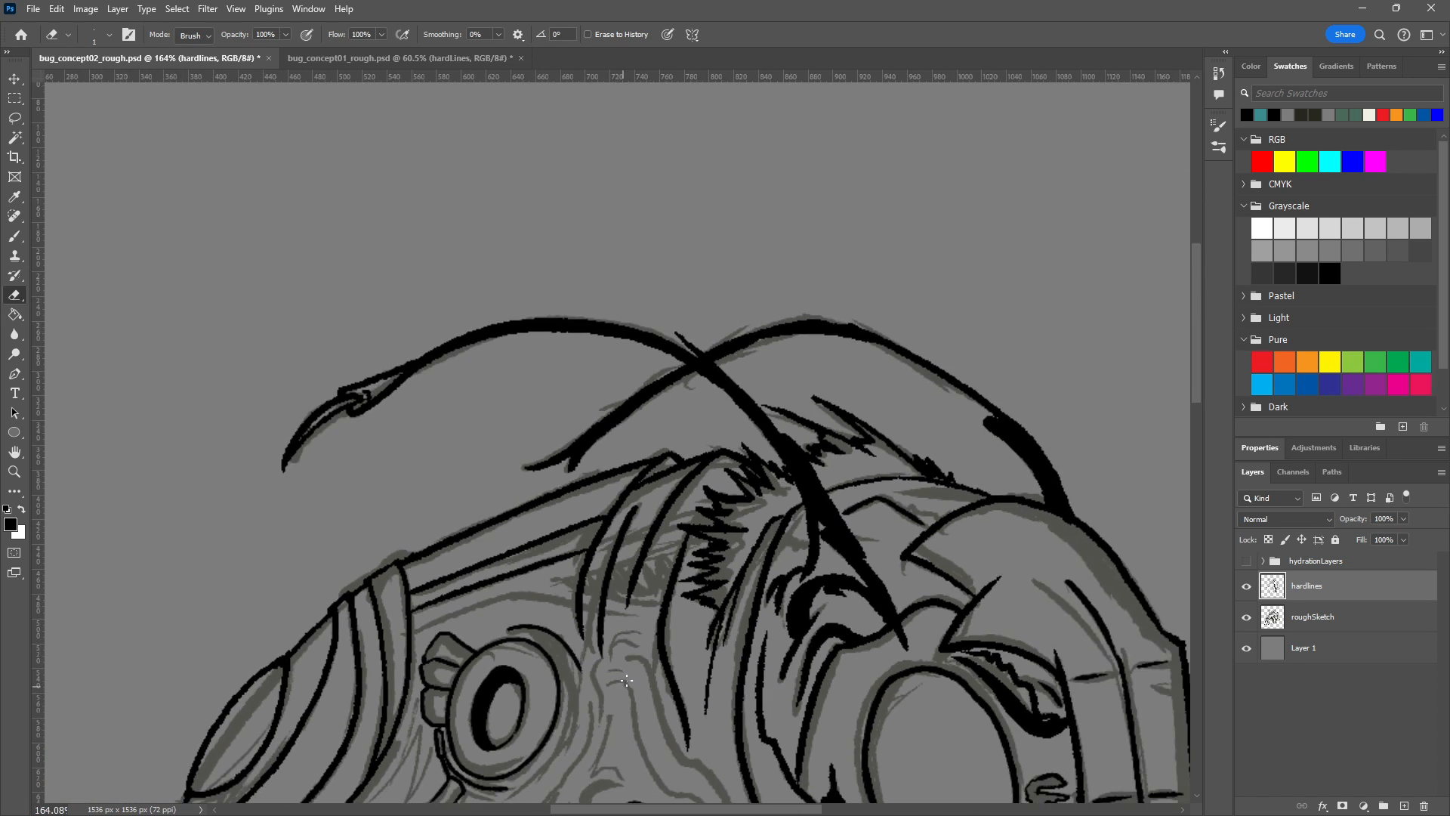
{"action": "left_click_drag", "start_coordinate": [746, 671], "coordinate": [782, 375]}
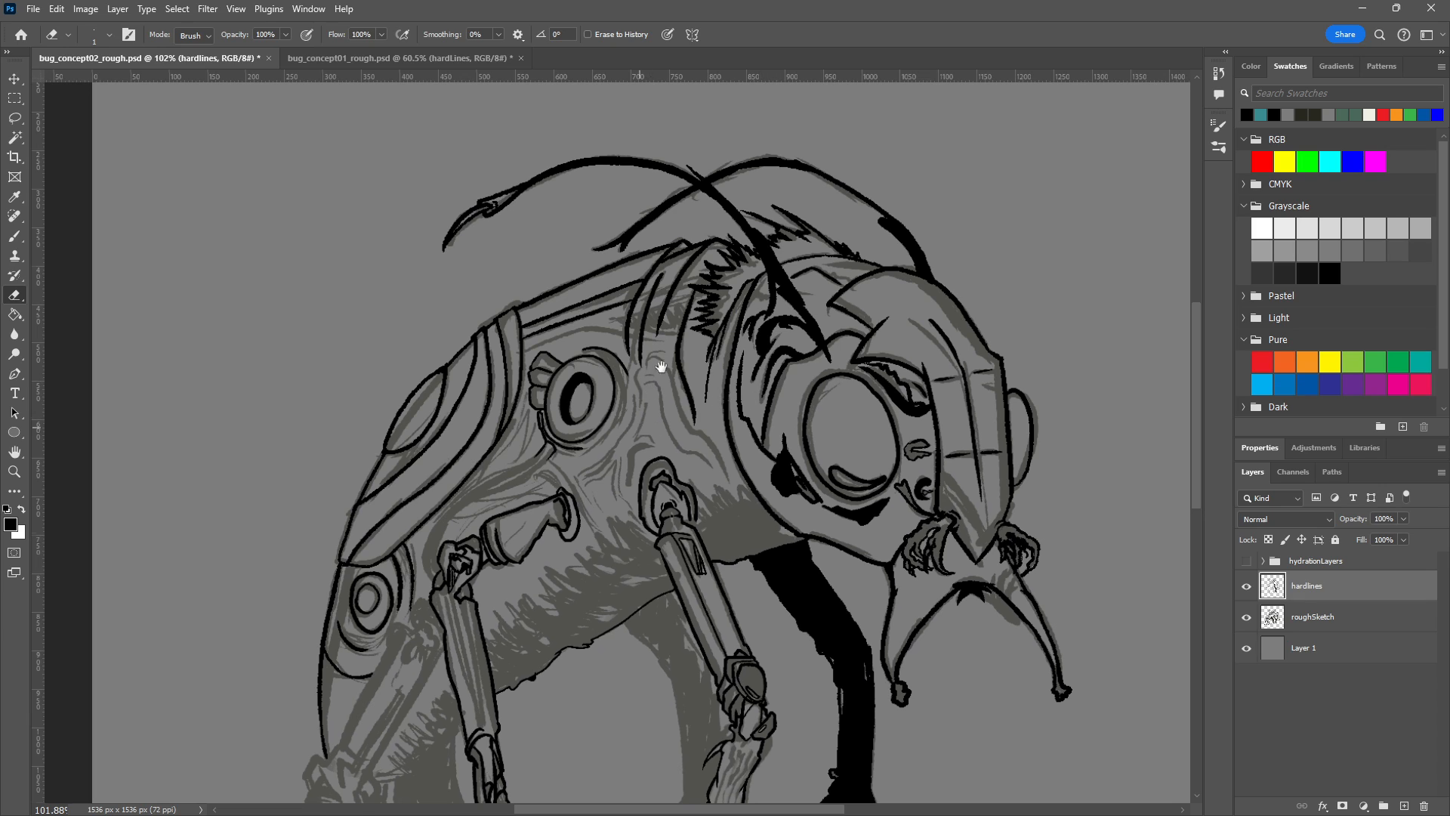
{"action": "left_click_drag", "start_coordinate": [654, 392], "coordinate": [763, 236]}
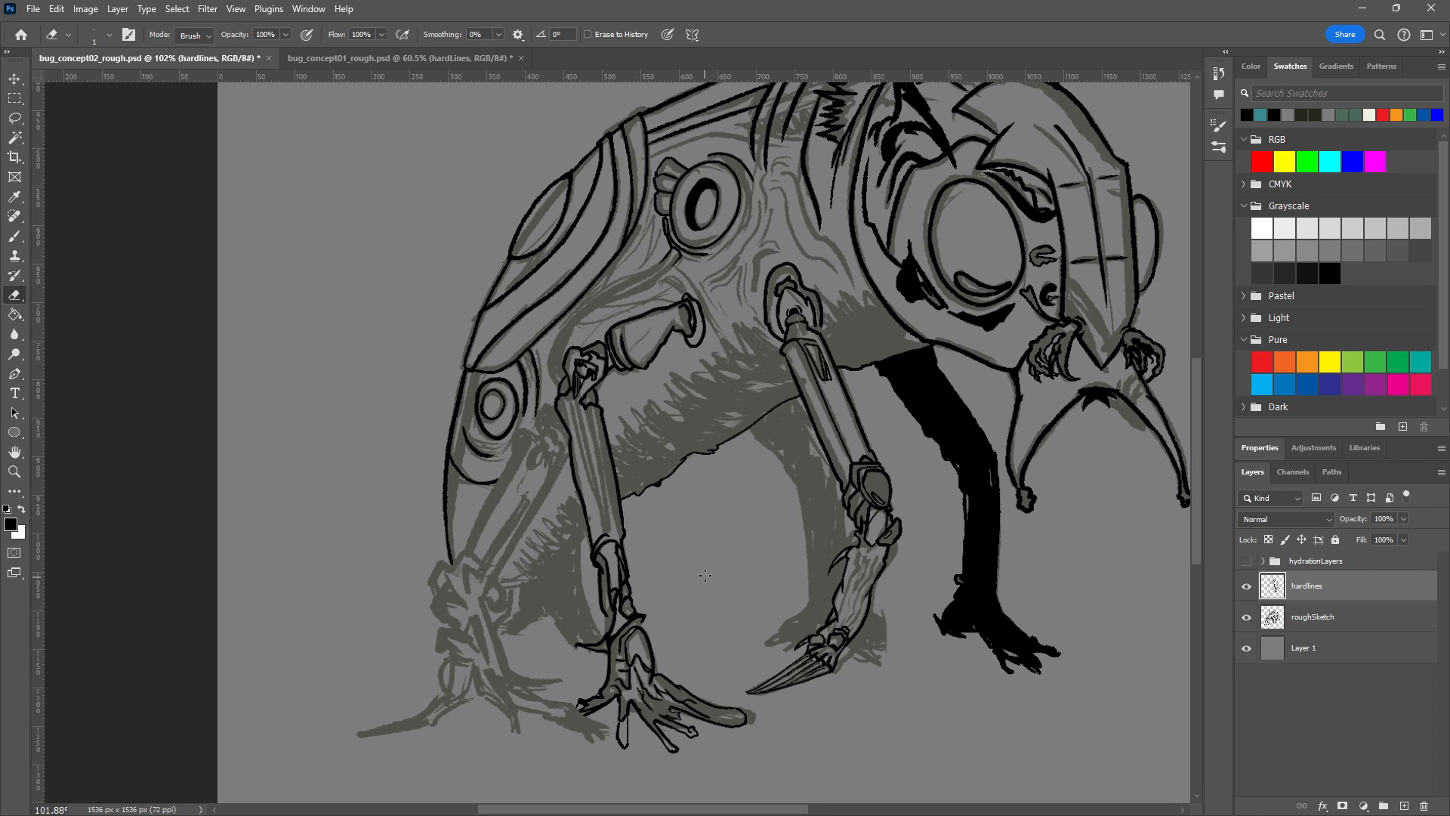
Ink the belly's lower contour with the 3 px brush as one smooth curve from the near leg back to the rear leg's joint.
{"action": "scroll", "coordinate": [520, 572], "scroll_direction": "up", "scroll_amount": 10}
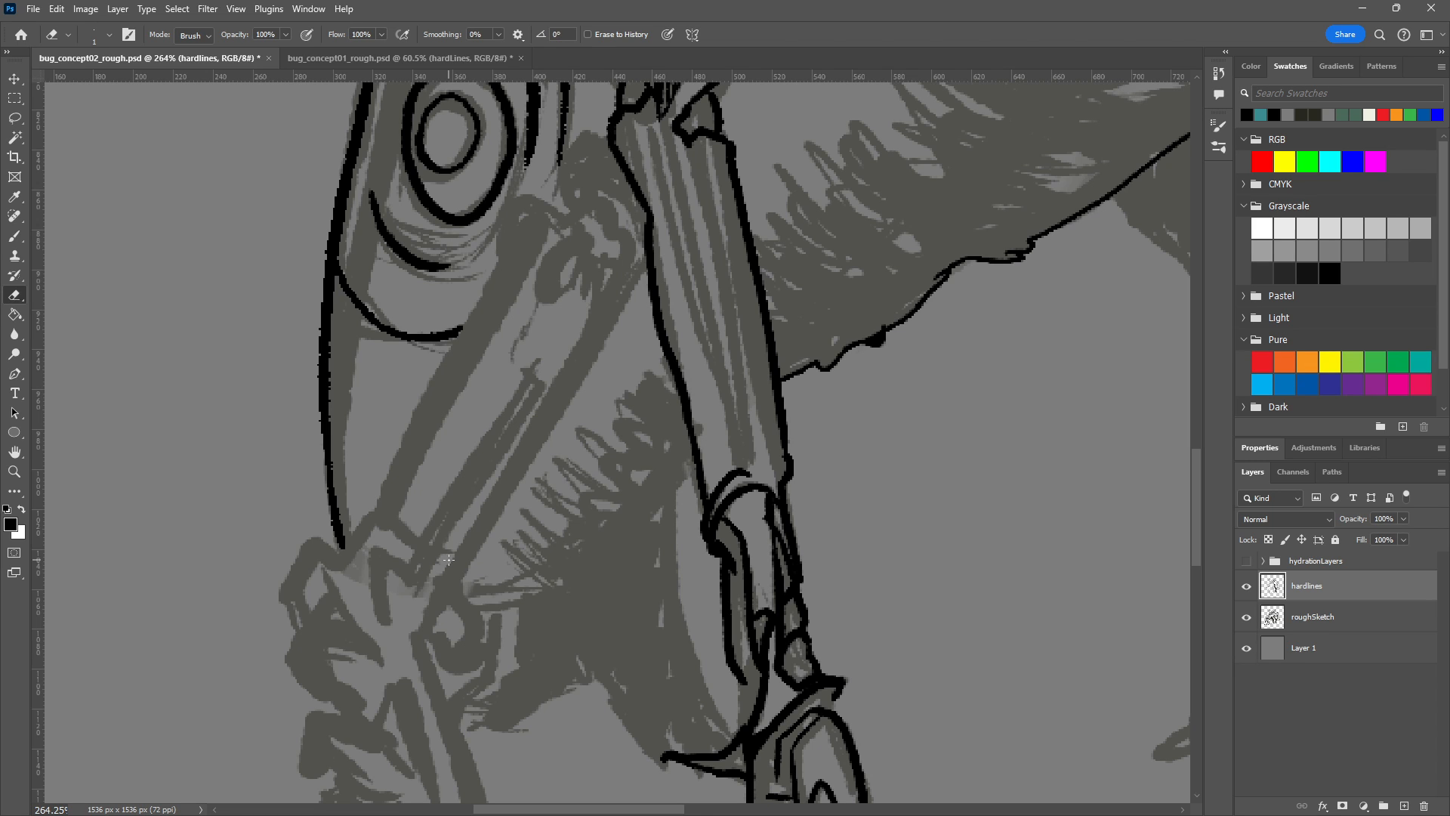
{"action": "left_click_drag", "start_coordinate": [473, 559], "coordinate": [681, 461]}
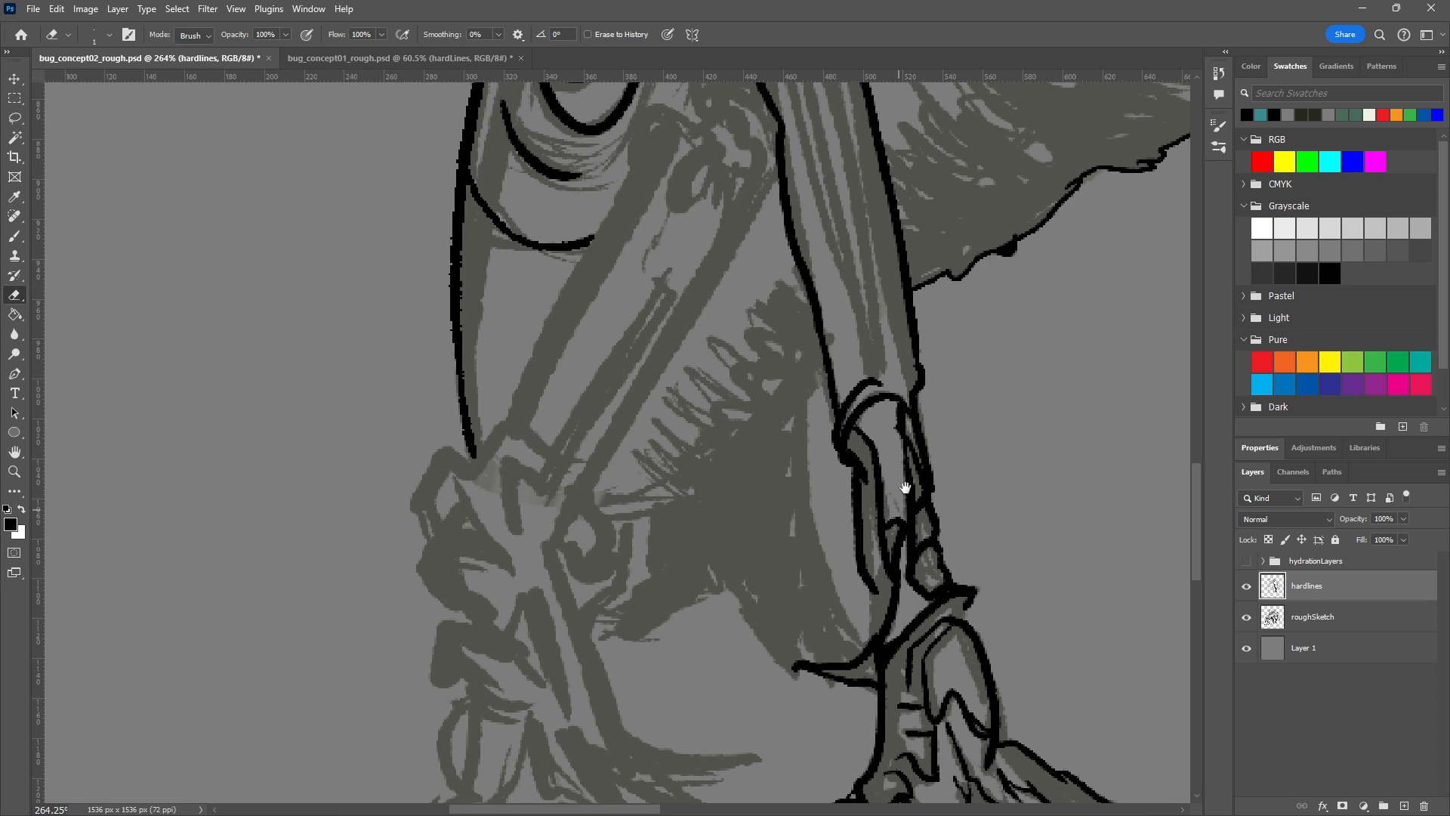
{"action": "scroll", "coordinate": [848, 463], "scroll_direction": "right", "scroll_amount": 5}
{"action": "scroll", "coordinate": [848, 463], "scroll_direction": "up", "scroll_amount": 2}
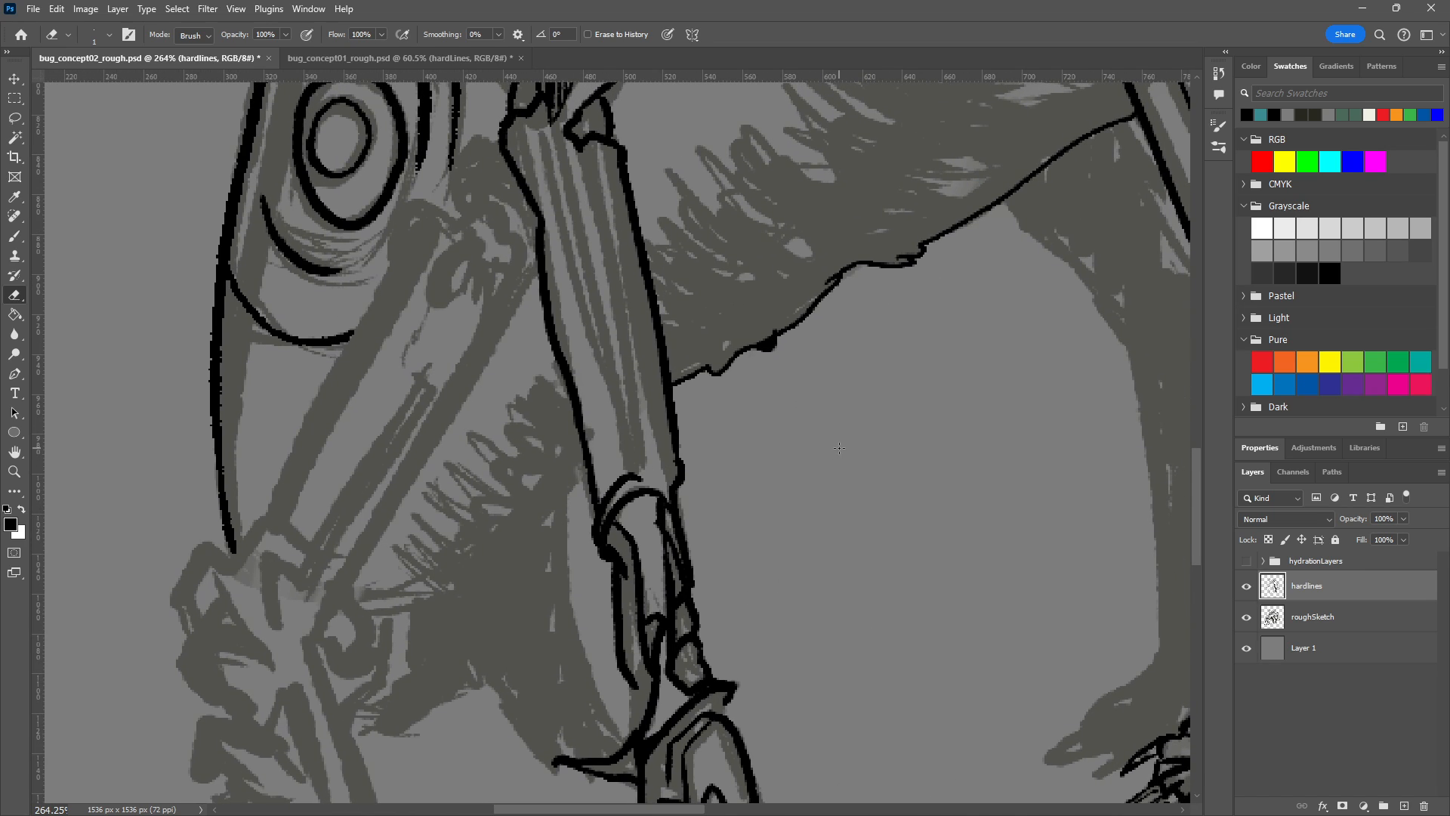
{"action": "key", "text": "b"}
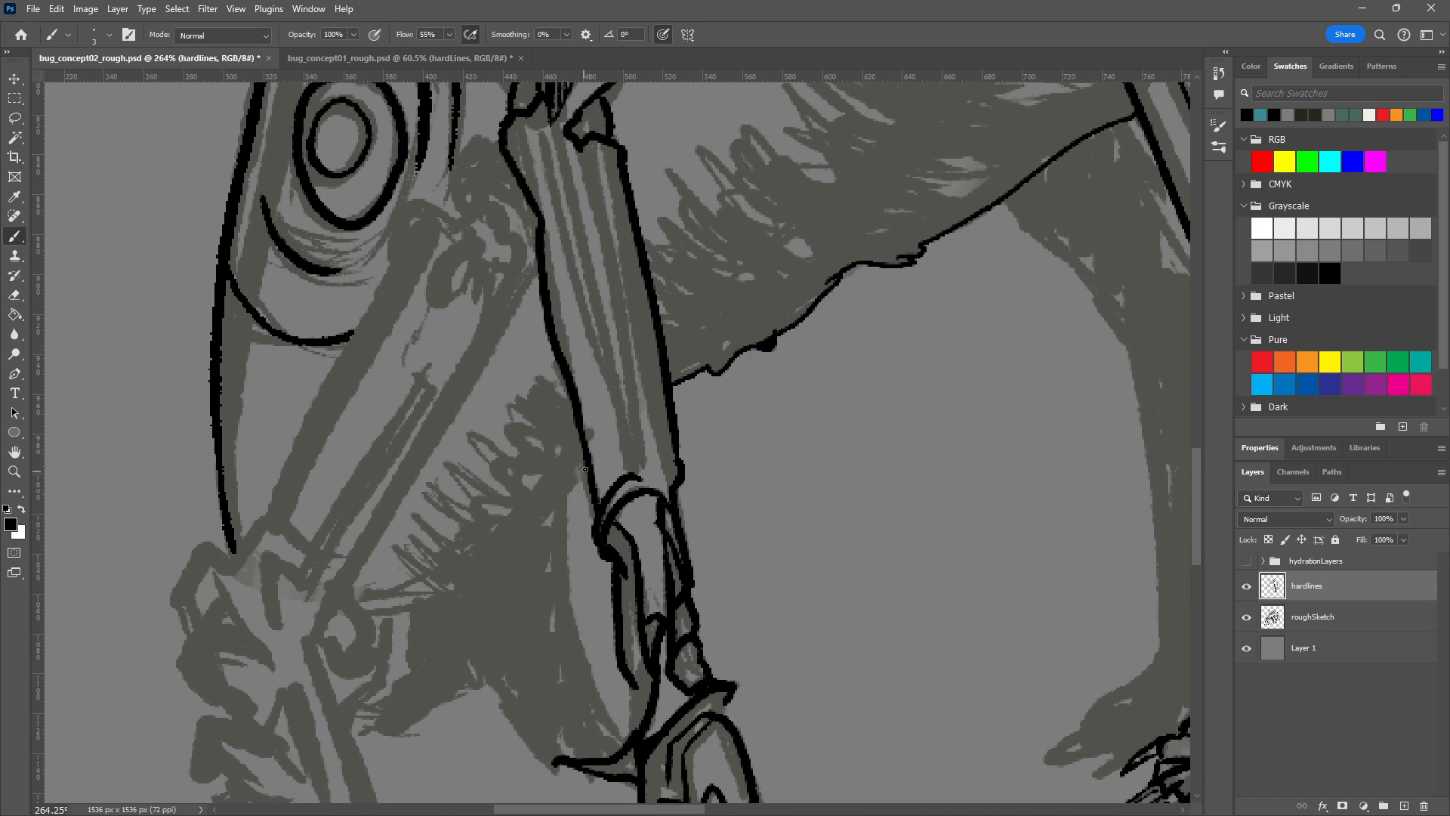
{"action": "mouse_move", "coordinate": [586, 460]}
{"action": "left_mouse_down"}
{"action": "mouse_move", "coordinate": [551, 521]}
{"action": "mouse_move", "coordinate": [349, 628]}
{"action": "left_mouse_up"}
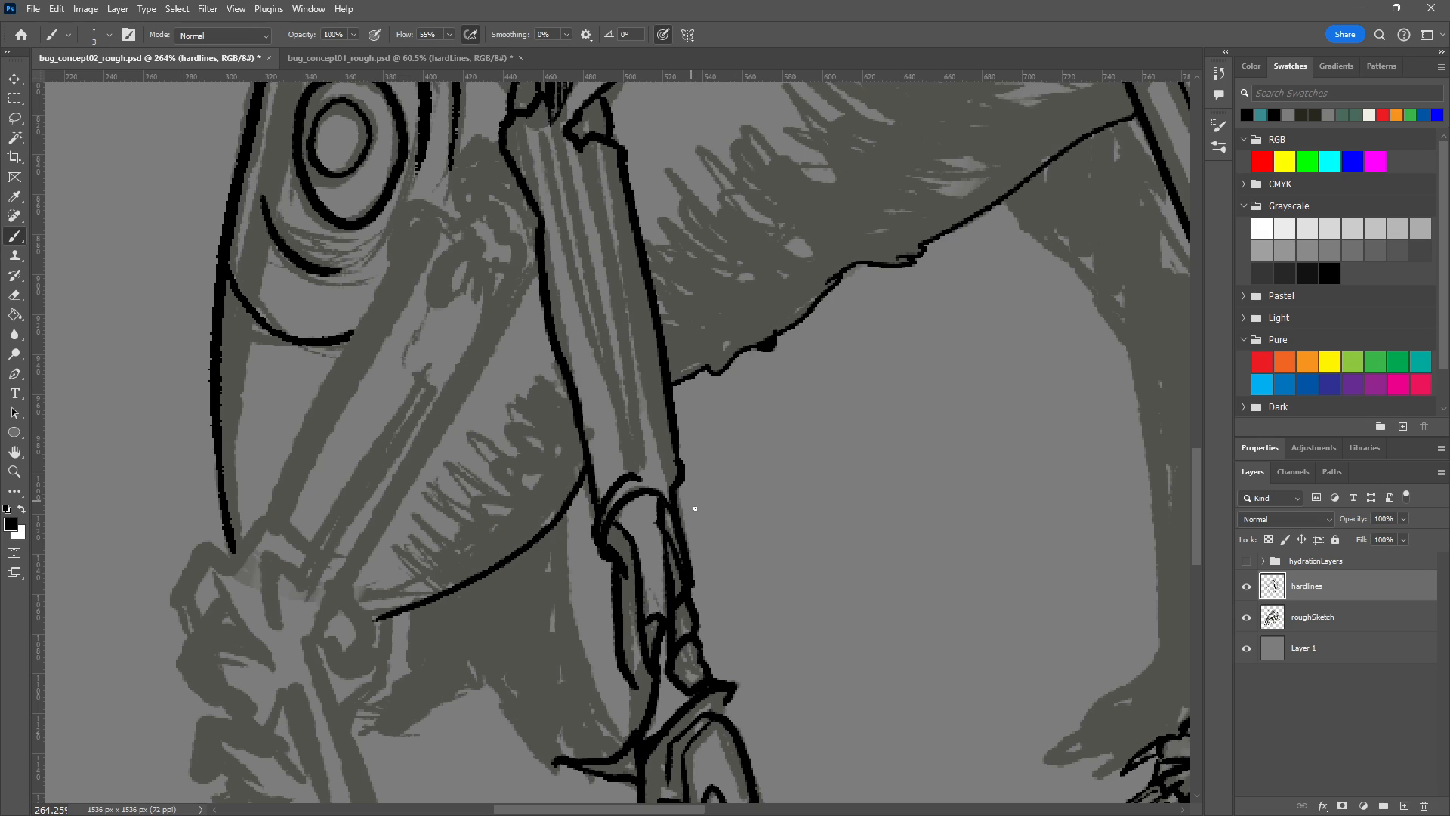
{"action": "key", "text": "ctrl+z"}
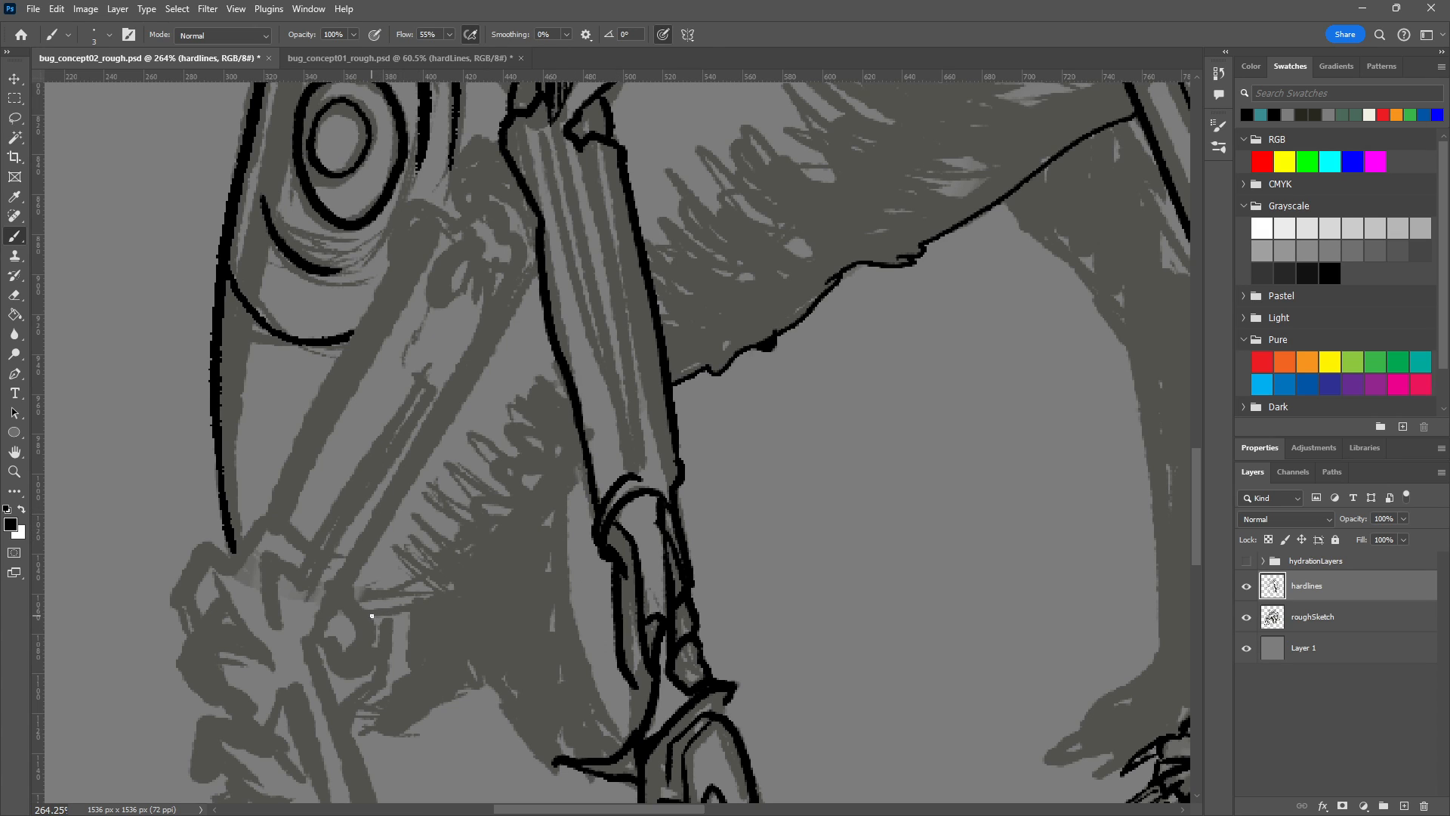
{"action": "mouse_move", "coordinate": [360, 612]}
{"action": "left_mouse_down"}
{"action": "mouse_move", "coordinate": [453, 578]}
{"action": "mouse_move", "coordinate": [593, 414]}
{"action": "mouse_move", "coordinate": [459, 559]}
{"action": "mouse_move", "coordinate": [360, 612]}
{"action": "mouse_move", "coordinate": [496, 561]}
{"action": "mouse_move", "coordinate": [585, 453]}
{"action": "mouse_move", "coordinate": [570, 483]}
{"action": "mouse_move", "coordinate": [435, 593]}
{"action": "mouse_move", "coordinate": [355, 614]}
{"action": "left_mouse_up"}
{"action": "key", "text": "ctrl+z"}
{"action": "key", "text": "ctrl+z"}
{"action": "key", "text": "ctrl+z"}
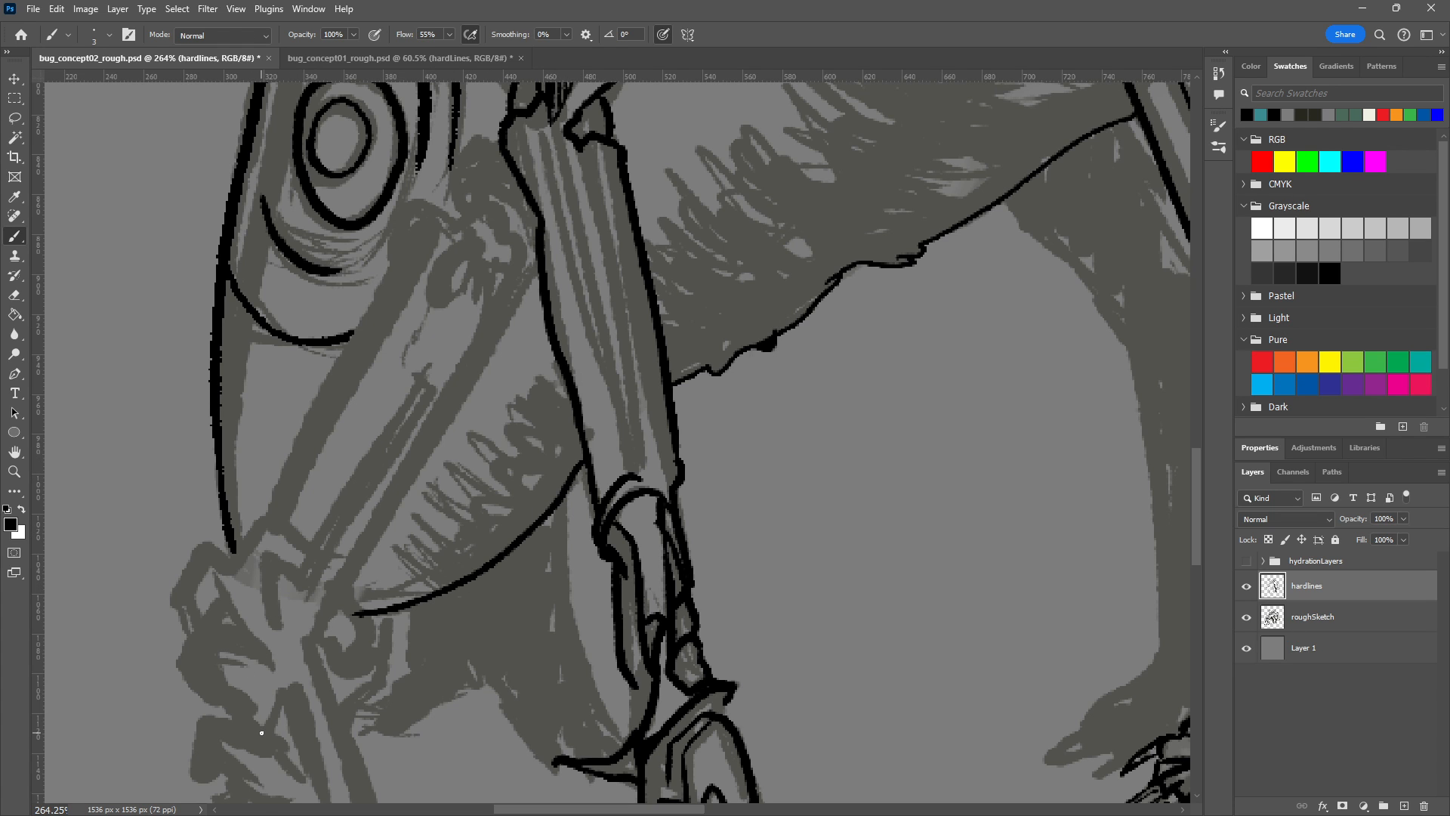
Outline the upper part of the far leg behind the claw-tipped leg, starting both edges from the belly line.
{"action": "mouse_move", "coordinate": [731, 582]}
{"action": "left_mouse_down"}
{"action": "mouse_move", "coordinate": [1076, 783]}
{"action": "mouse_move", "coordinate": [1044, 474]}
{"action": "left_mouse_up"}
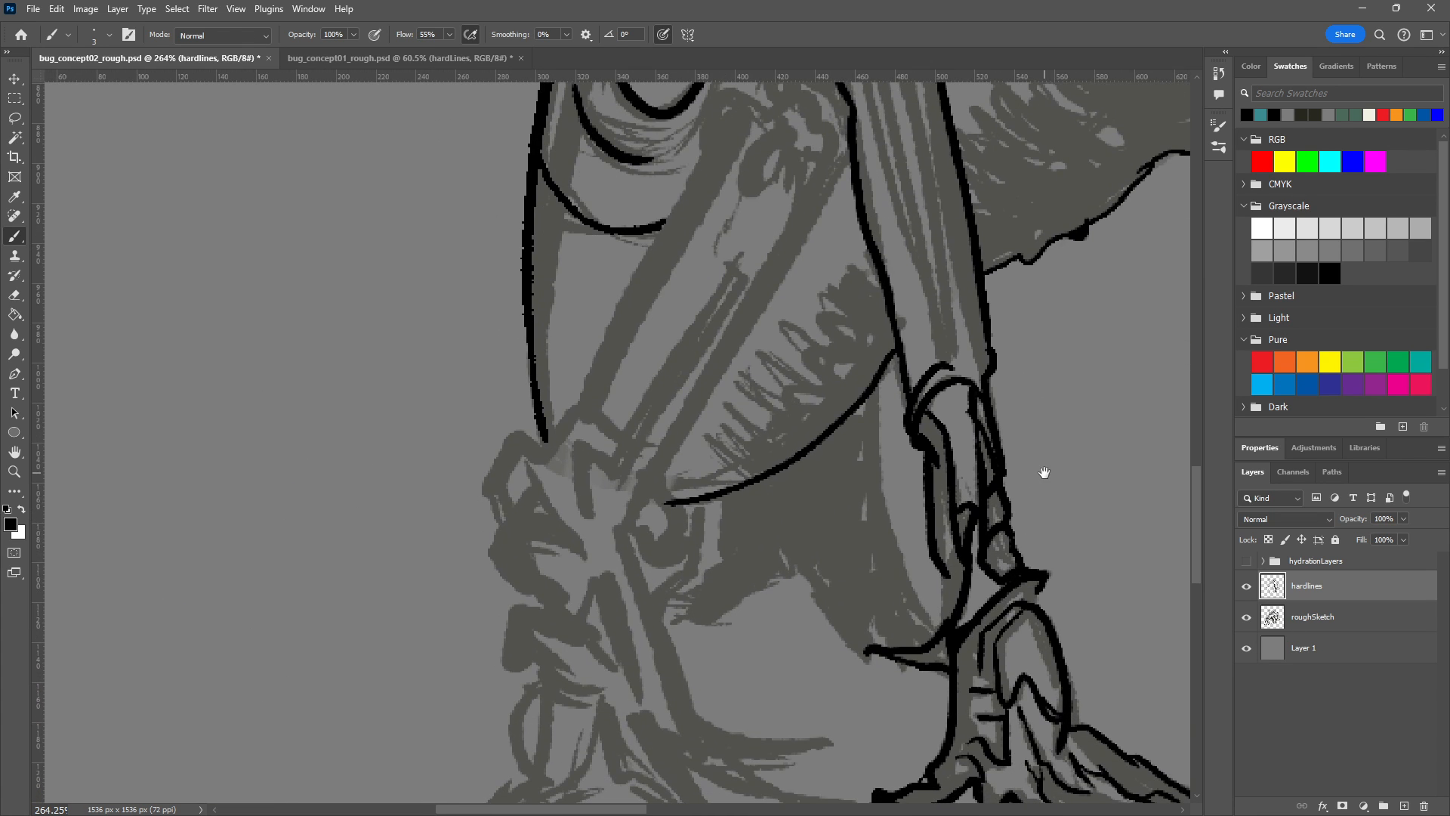
{"action": "scroll", "coordinate": [947, 489], "scroll_direction": "down", "scroll_amount": 9}
{"action": "left_click_drag", "start_coordinate": [935, 413], "coordinate": [609, 476]}
{"action": "scroll", "coordinate": [609, 475], "scroll_direction": "up", "scroll_amount": 6}
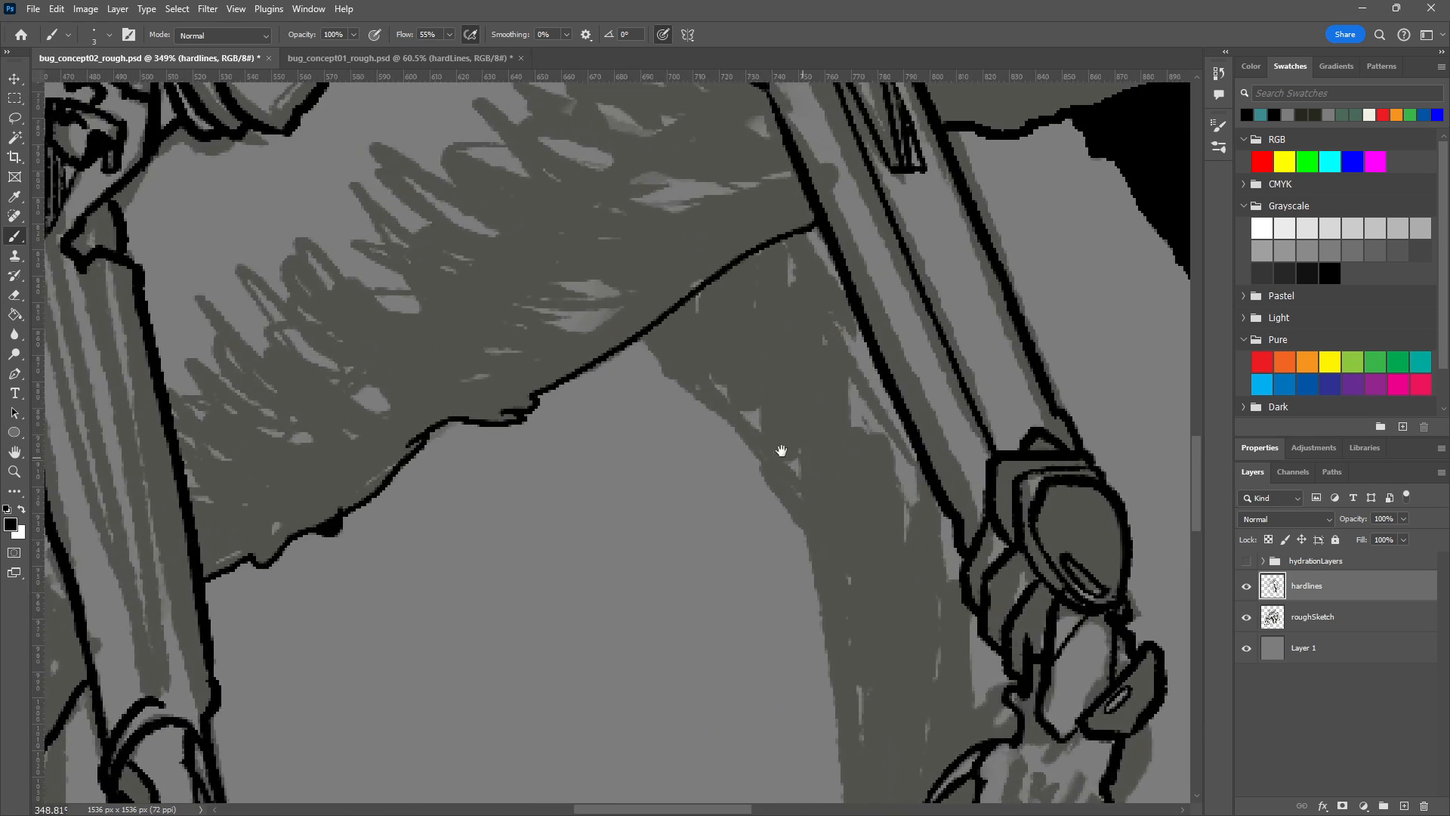
{"action": "left_click_drag", "start_coordinate": [793, 463], "coordinate": [617, 346]}
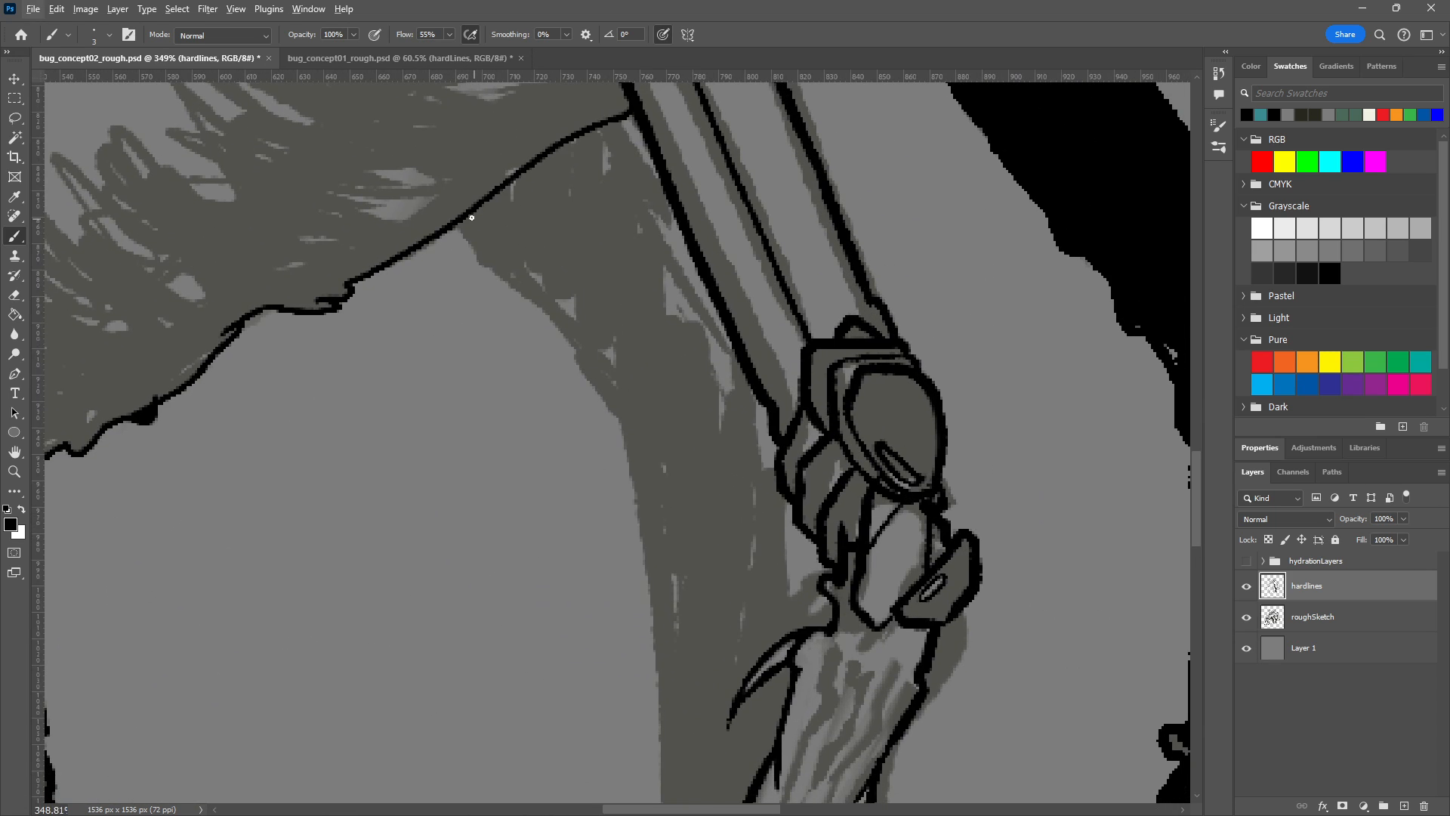
{"action": "mouse_move", "coordinate": [452, 224]}
{"action": "left_mouse_down"}
{"action": "mouse_move", "coordinate": [581, 352]}
{"action": "mouse_move", "coordinate": [644, 466]}
{"action": "left_mouse_up"}
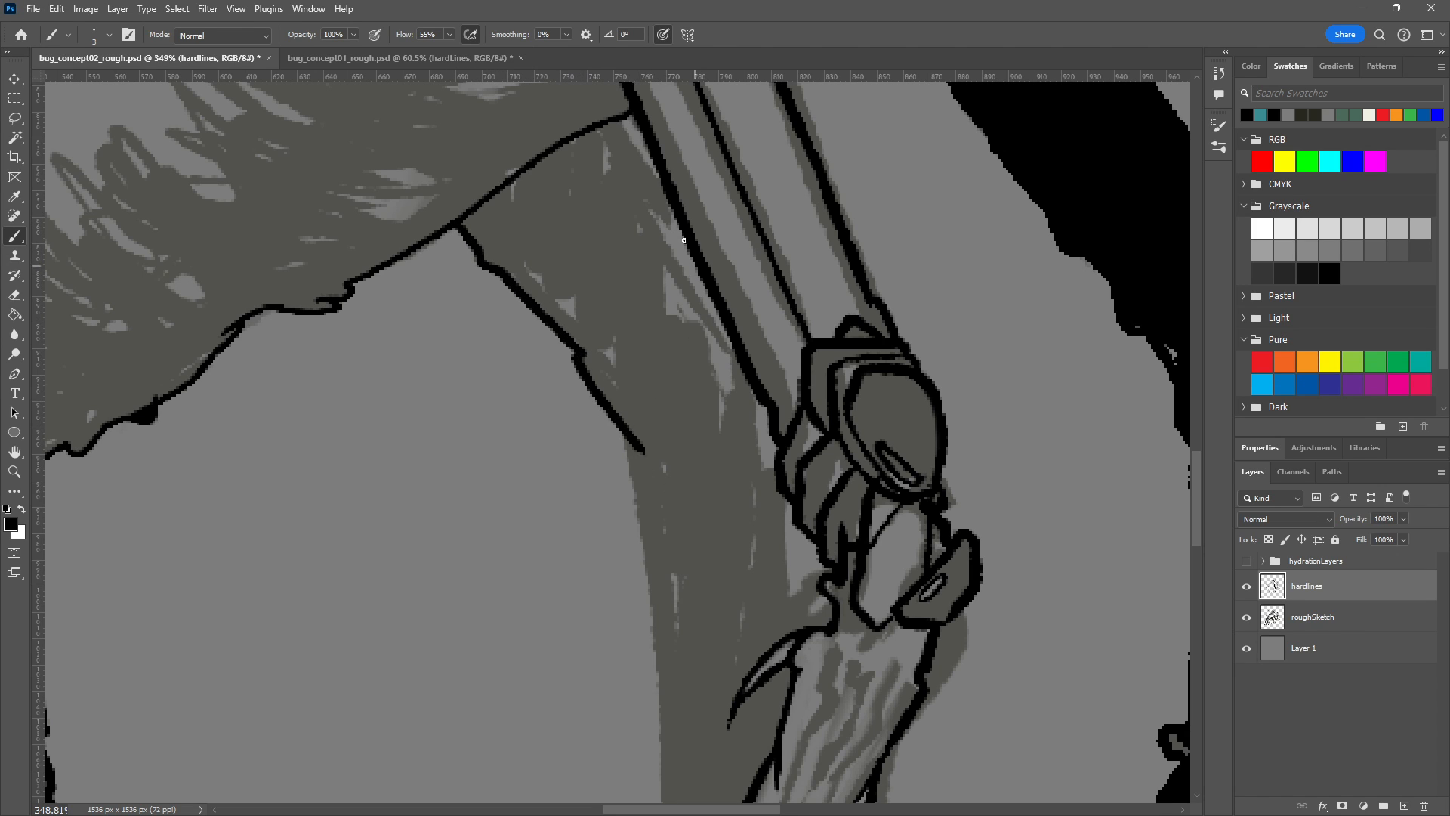
{"action": "mouse_move", "coordinate": [617, 127]}
{"action": "left_mouse_down"}
{"action": "mouse_move", "coordinate": [673, 215]}
{"action": "mouse_move", "coordinate": [672, 240]}
{"action": "mouse_move", "coordinate": [643, 209]}
{"action": "mouse_move", "coordinate": [765, 417]}
{"action": "mouse_move", "coordinate": [733, 359]}
{"action": "mouse_move", "coordinate": [744, 346]}
{"action": "mouse_move", "coordinate": [760, 470]}
{"action": "mouse_move", "coordinate": [785, 507]}
{"action": "mouse_move", "coordinate": [786, 612]}
{"action": "left_mouse_up"}
Continue the far leg's outline down its shaft and around the pointed front toes of its foot.
{"action": "left_click_drag", "start_coordinate": [1024, 553], "coordinate": [1072, 299]}
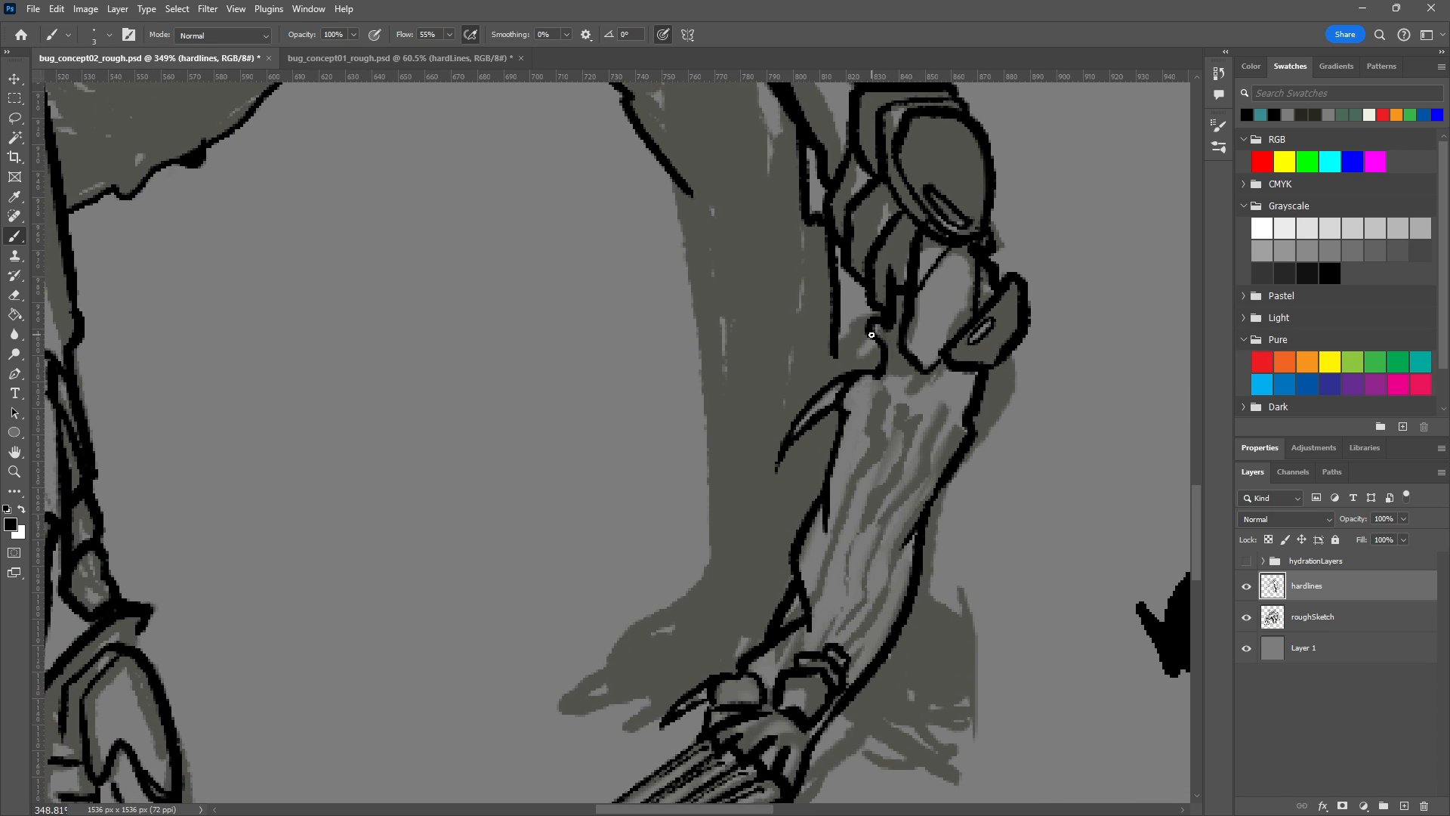
{"action": "mouse_move", "coordinate": [833, 350]}
{"action": "left_mouse_down"}
{"action": "mouse_move", "coordinate": [846, 413]}
{"action": "mouse_move", "coordinate": [818, 495]}
{"action": "left_mouse_up"}
{"action": "key", "text": "ctrl+z"}
{"action": "mouse_move", "coordinate": [675, 185]}
{"action": "left_mouse_down"}
{"action": "mouse_move", "coordinate": [706, 550]}
{"action": "mouse_move", "coordinate": [699, 581]}
{"action": "mouse_move", "coordinate": [565, 703]}
{"action": "mouse_move", "coordinate": [670, 695]}
{"action": "mouse_move", "coordinate": [637, 728]}
{"action": "mouse_move", "coordinate": [740, 714]}
{"action": "mouse_move", "coordinate": [631, 728]}
{"action": "mouse_move", "coordinate": [809, 620]}
{"action": "mouse_move", "coordinate": [728, 673]}
{"action": "mouse_move", "coordinate": [739, 634]}
{"action": "mouse_move", "coordinate": [771, 639]}
{"action": "left_mouse_up"}
{"action": "key", "text": "ctrl+z"}
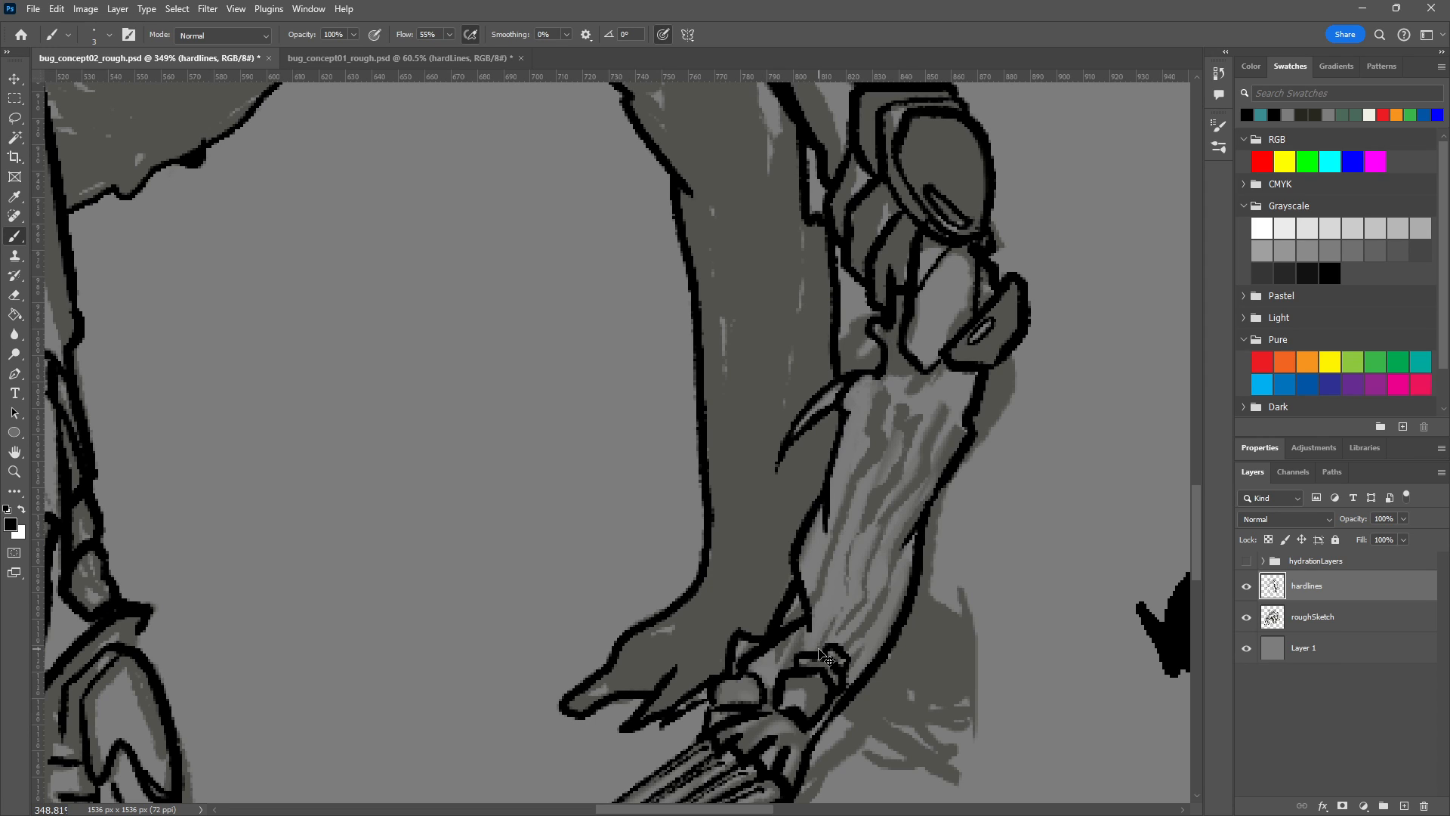
{"action": "key", "text": "ctrl+z"}
{"action": "left_click_drag", "start_coordinate": [986, 662], "coordinate": [632, 328]}
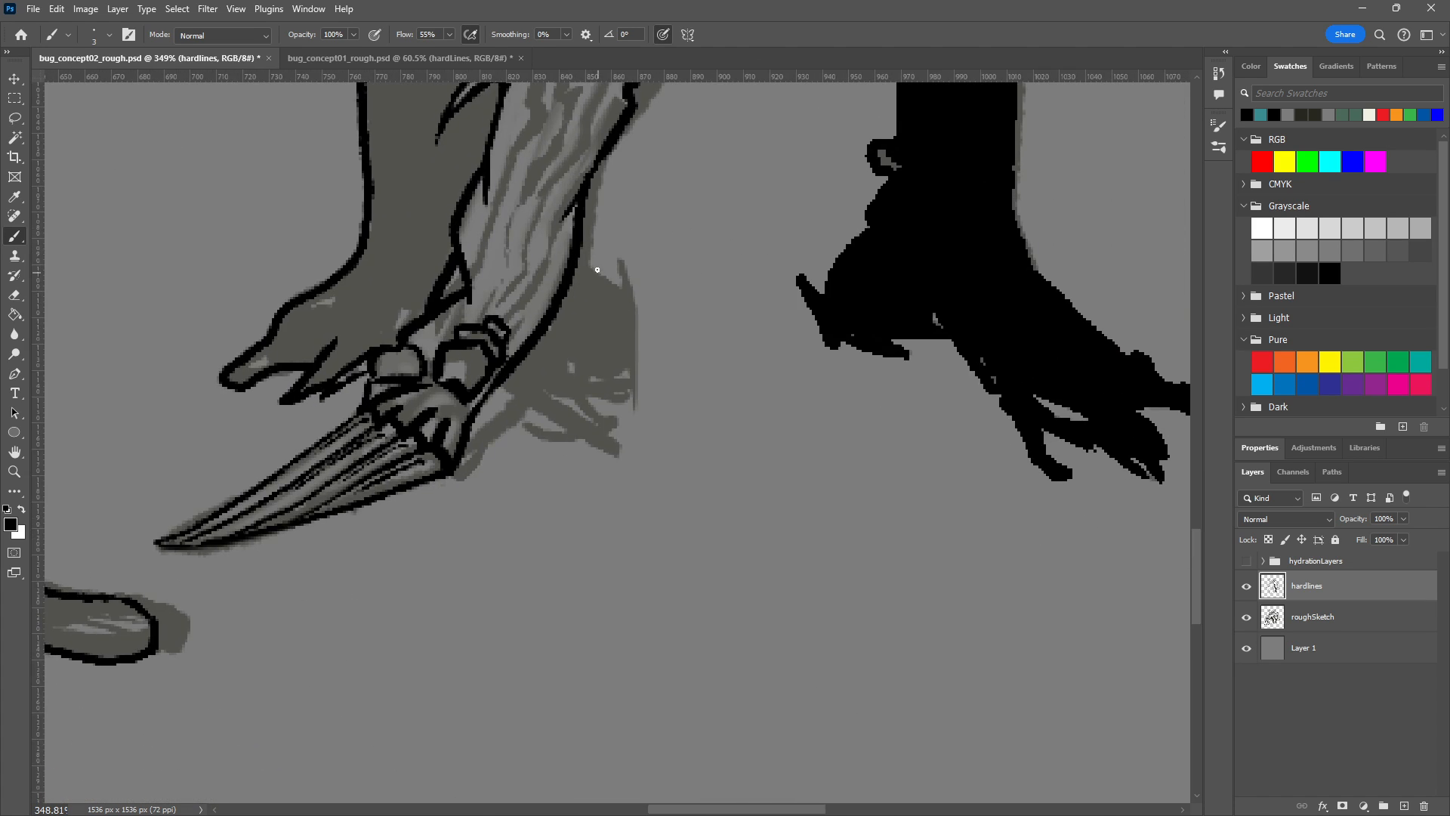
{"action": "left_click_drag", "start_coordinate": [576, 279], "coordinate": [672, 438]}
{"action": "mouse_move", "coordinate": [504, 384]}
{"action": "left_mouse_down"}
{"action": "mouse_move", "coordinate": [650, 475]}
{"action": "mouse_move", "coordinate": [515, 368]}
{"action": "mouse_move", "coordinate": [627, 423]}
{"action": "left_mouse_up"}
{"action": "left_click_drag", "start_coordinate": [555, 392], "coordinate": [635, 401]}
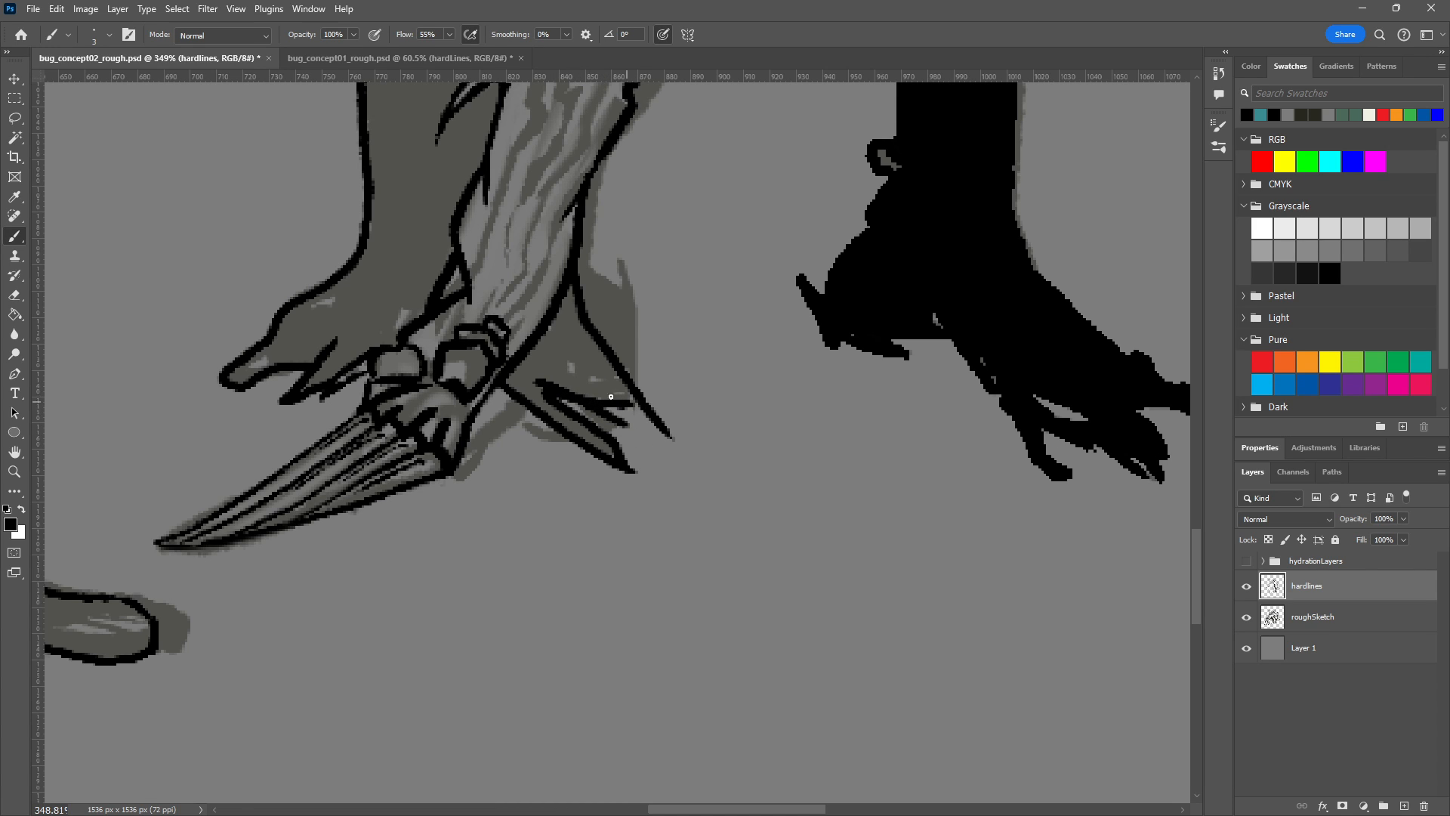
{"action": "left_click_drag", "start_coordinate": [568, 353], "coordinate": [624, 393]}
{"action": "mouse_move", "coordinate": [520, 400]}
{"action": "left_mouse_down"}
{"action": "mouse_move", "coordinate": [469, 475]}
{"action": "mouse_move", "coordinate": [531, 380]}
{"action": "left_mouse_up"}
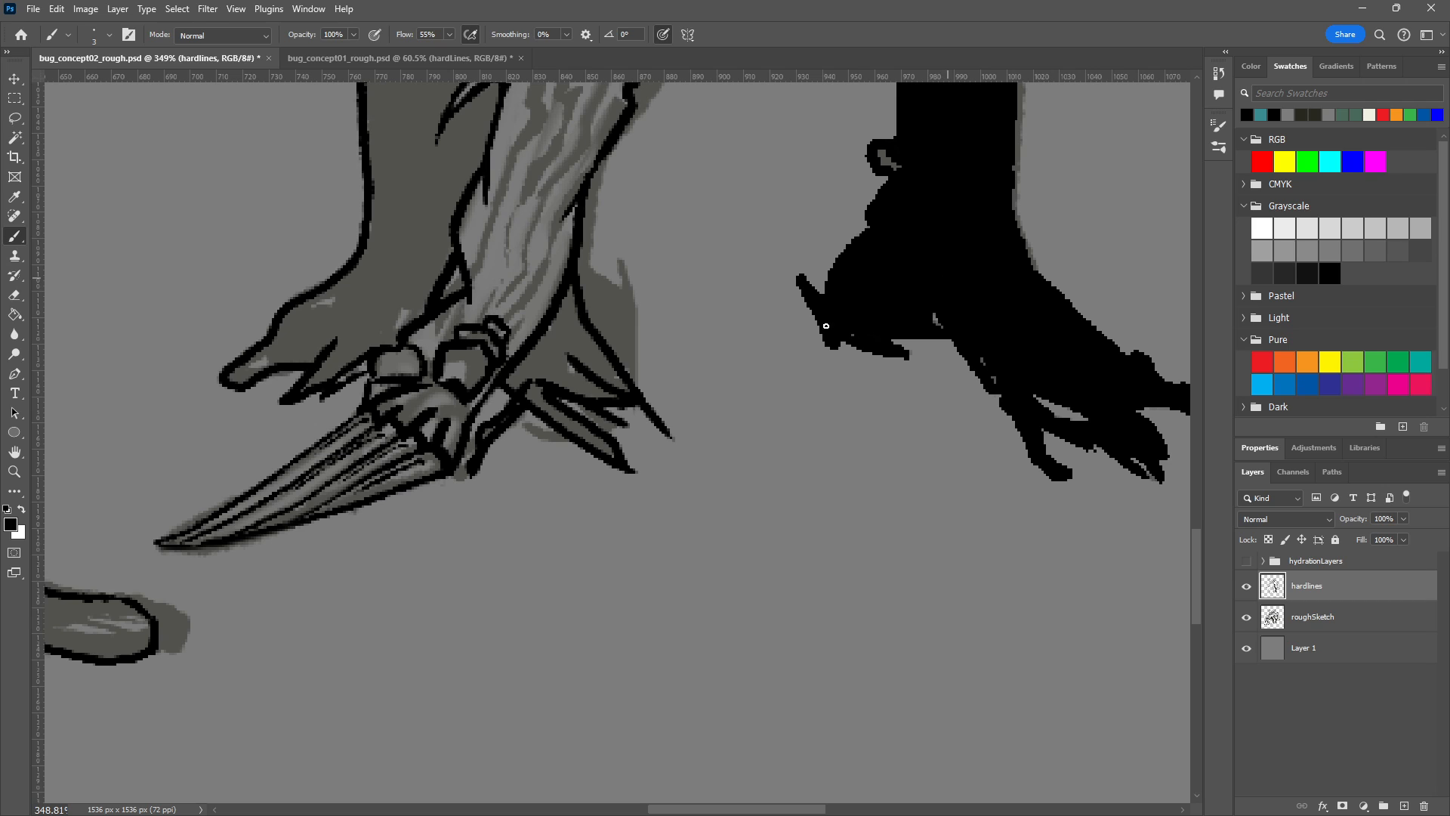
{"action": "key", "text": "ctrl+z"}
{"action": "key", "text": "ctrl+z"}
{"action": "key", "text": "ctrl+z"}
{"action": "key", "text": "ctrl+z"}
{"action": "key", "text": "ctrl+z"}
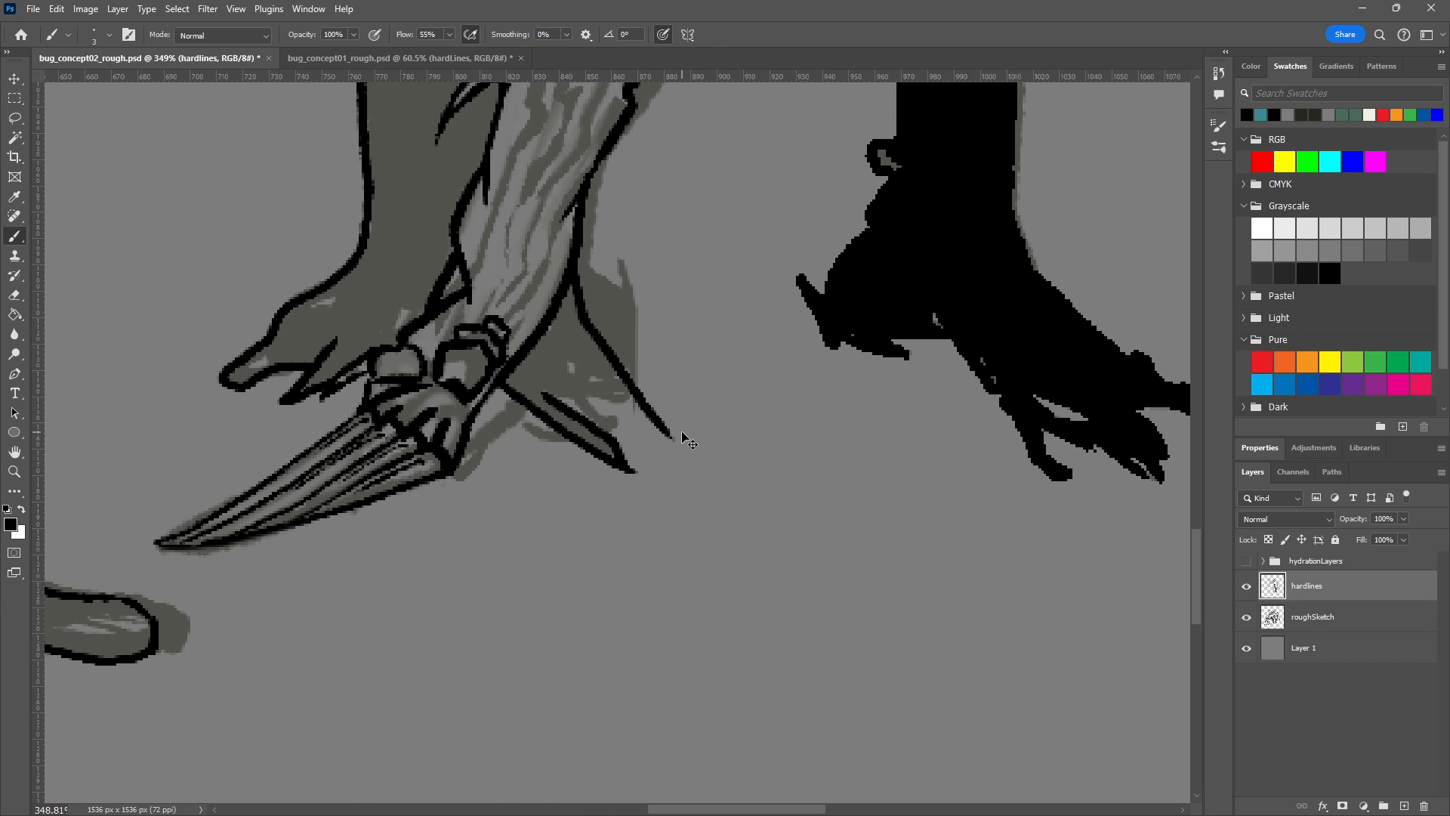
{"action": "key", "text": "ctrl+z"}
{"action": "key", "text": "ctrl+z"}
{"action": "key", "text": "ctrl+z"}
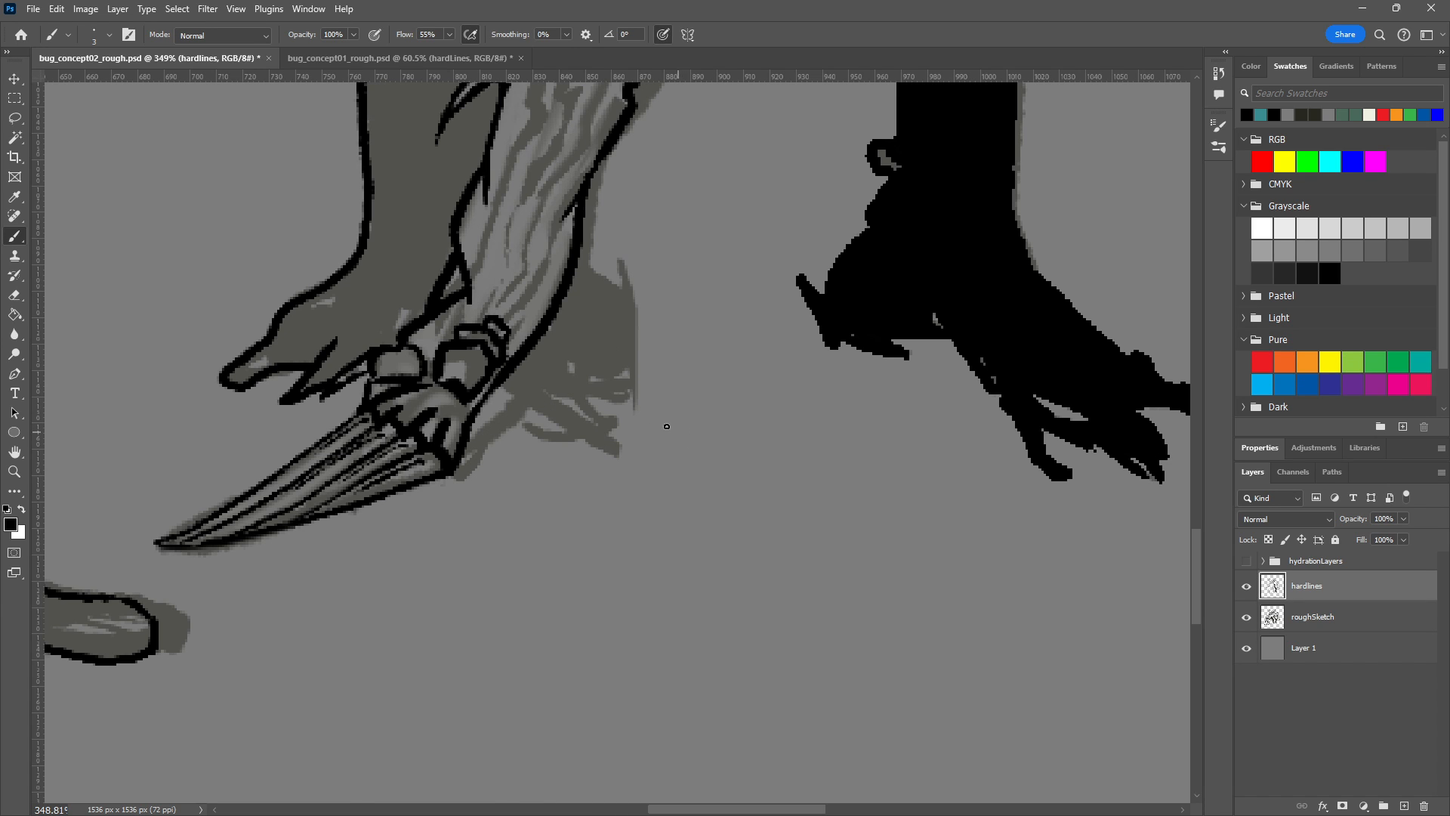
Outline the far foot's back toes behind the claw-tipped leg and touch up the front toe outlines.
{"action": "left_click_drag", "start_coordinate": [669, 399], "coordinate": [796, 535]}
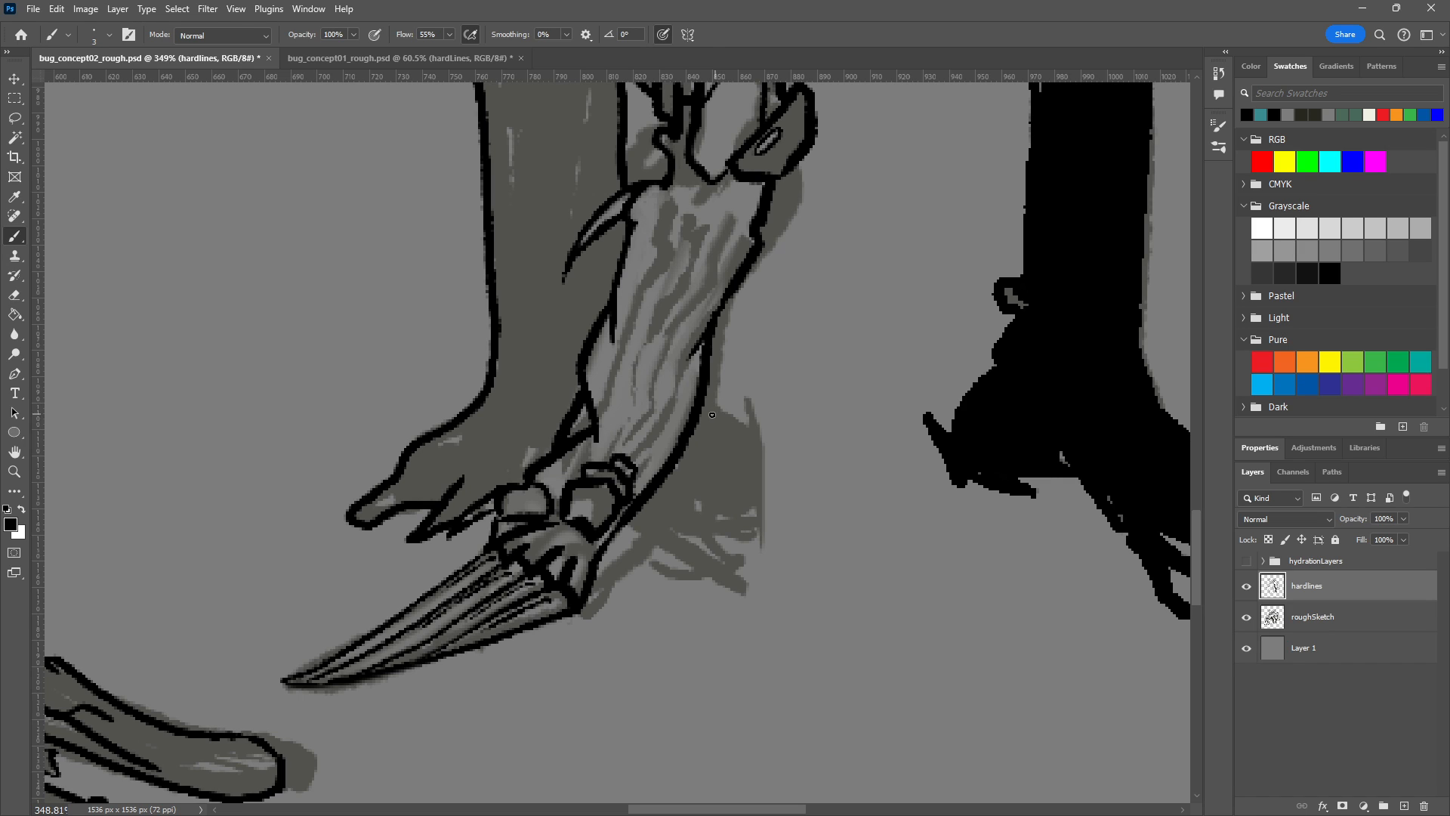
{"action": "mouse_move", "coordinate": [700, 411]}
{"action": "left_mouse_down"}
{"action": "mouse_move", "coordinate": [753, 524]}
{"action": "mouse_move", "coordinate": [690, 525]}
{"action": "mouse_move", "coordinate": [788, 616]}
{"action": "mouse_move", "coordinate": [617, 510]}
{"action": "mouse_move", "coordinate": [680, 521]}
{"action": "mouse_move", "coordinate": [638, 548]}
{"action": "mouse_move", "coordinate": [649, 567]}
{"action": "mouse_move", "coordinate": [616, 503]}
{"action": "left_mouse_up"}
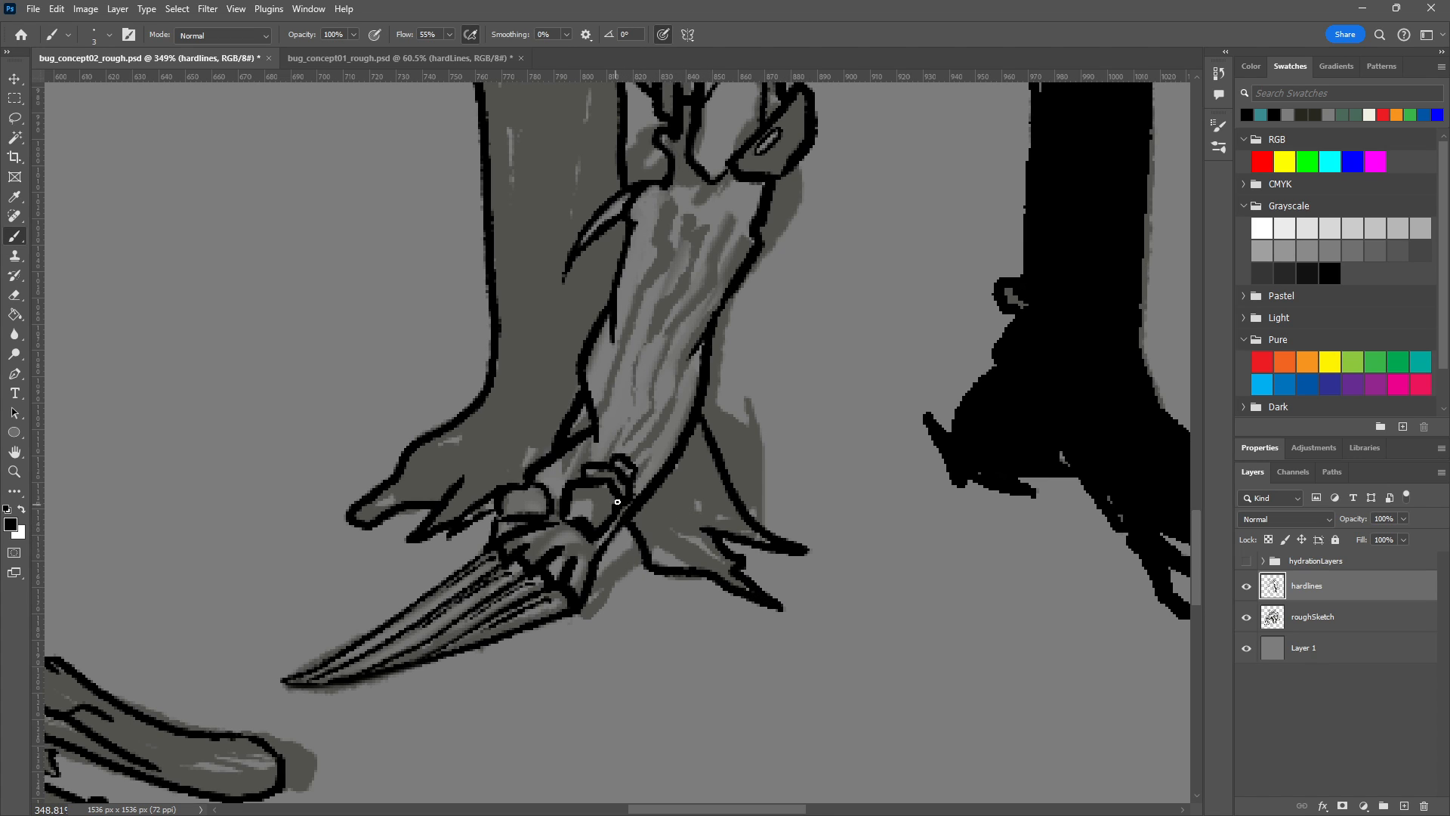
{"action": "mouse_move", "coordinate": [362, 526]}
{"action": "left_mouse_down"}
{"action": "mouse_move", "coordinate": [296, 514]}
{"action": "mouse_move", "coordinate": [399, 493]}
{"action": "left_mouse_up"}
{"action": "mouse_move", "coordinate": [290, 516]}
{"action": "left_mouse_down"}
{"action": "mouse_move", "coordinate": [342, 525]}
{"action": "mouse_move", "coordinate": [288, 522]}
{"action": "mouse_move", "coordinate": [425, 480]}
{"action": "left_mouse_up"}
Fill the outlined far leg and the back part of its foot with solid black using the Paint Bucket.
{"action": "key", "text": "g"}
{"action": "left_click", "coordinate": [556, 340]}
{"action": "left_click", "coordinate": [555, 340]}
{"action": "left_click", "coordinate": [695, 522]}
{"action": "left_click", "coordinate": [692, 520]}
{"action": "scroll", "coordinate": [686, 519], "scroll_direction": "down", "scroll_amount": 6}
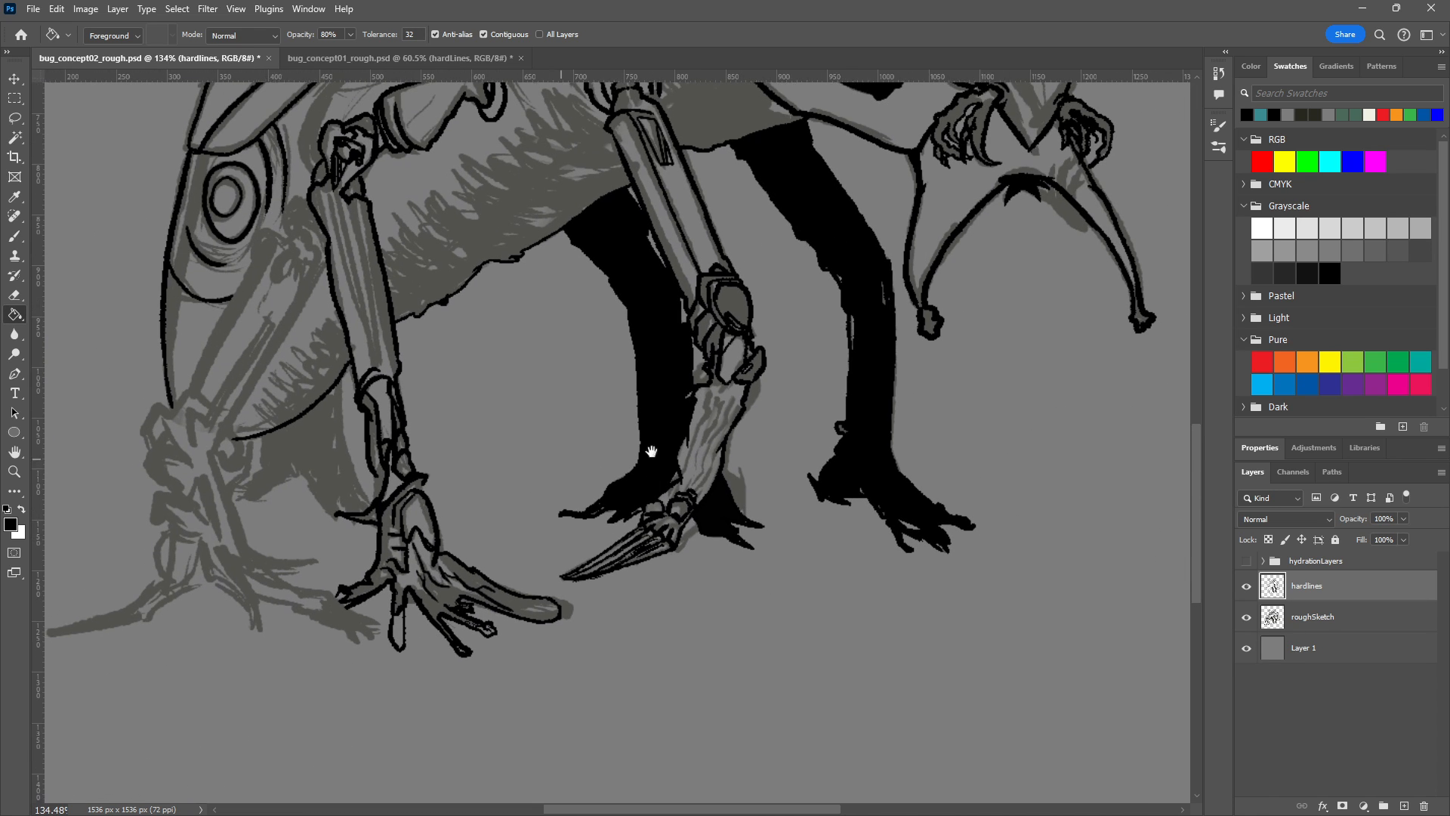
{"action": "left_click_drag", "start_coordinate": [608, 453], "coordinate": [914, 508]}
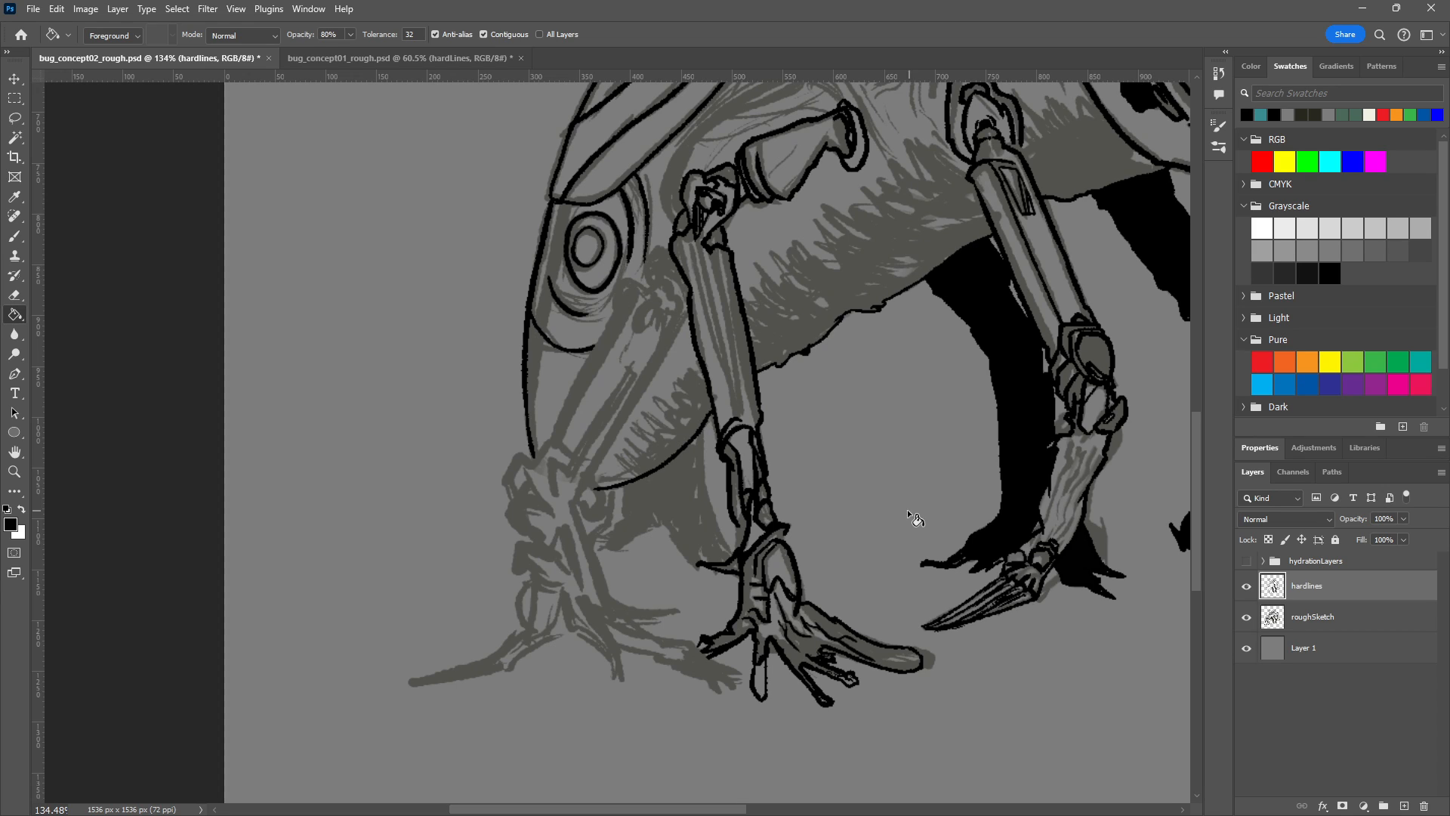
{"action": "key", "text": "b"}
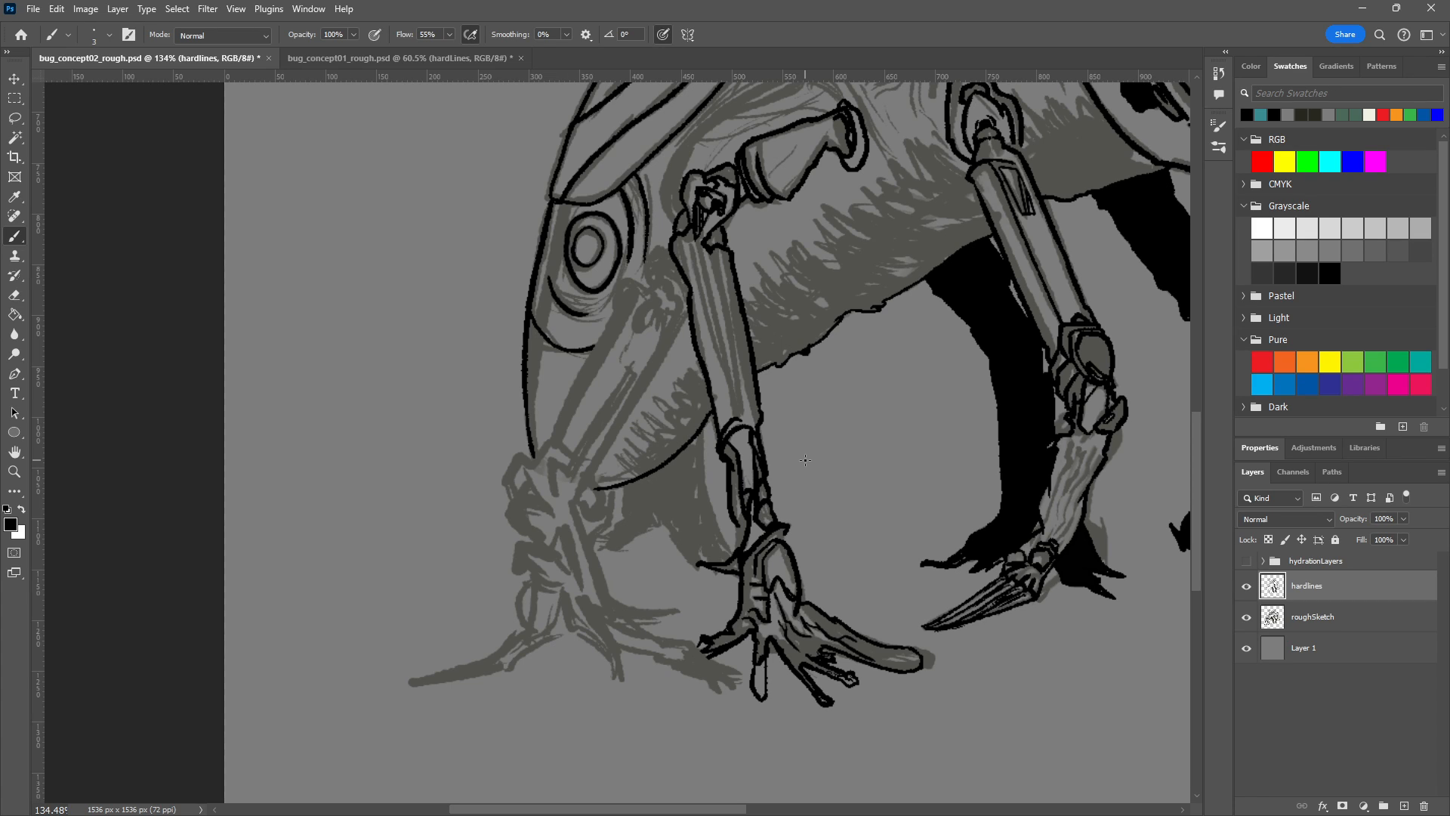
{"action": "scroll", "coordinate": [672, 363], "scroll_direction": "up", "scroll_amount": 4}
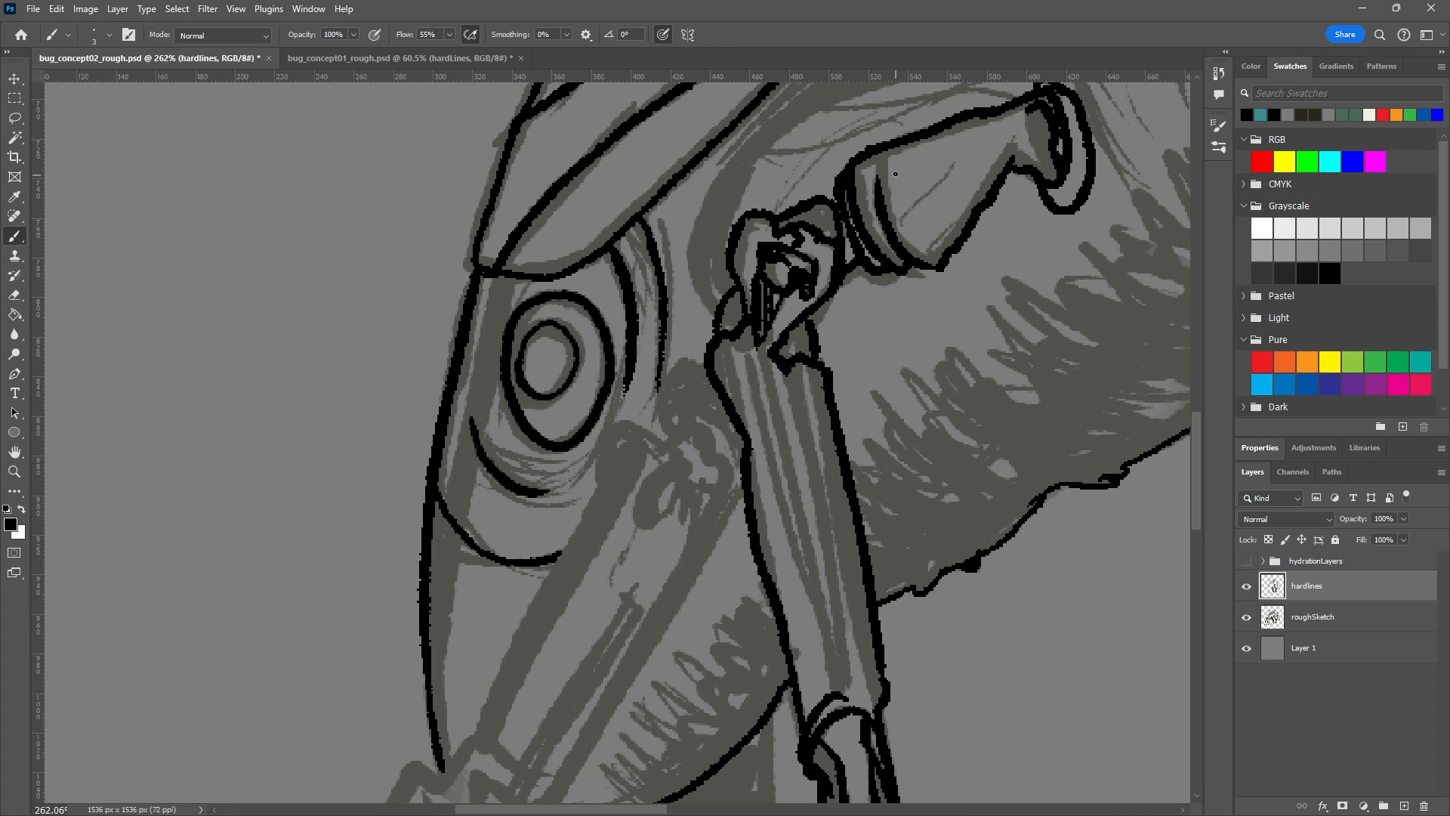
{"action": "mouse_move", "coordinate": [889, 170]}
{"action": "left_mouse_down"}
{"action": "mouse_move", "coordinate": [988, 111]}
{"action": "mouse_move", "coordinate": [974, 141]}
{"action": "left_mouse_up"}
{"action": "key", "text": "ctrl+z"}
{"action": "mouse_move", "coordinate": [889, 173]}
{"action": "left_mouse_down"}
{"action": "mouse_move", "coordinate": [984, 124]}
{"action": "mouse_move", "coordinate": [893, 162]}
{"action": "mouse_move", "coordinate": [887, 183]}
{"action": "left_mouse_up"}
{"action": "key", "text": "ctrl+z"}
{"action": "key", "text": "ctrl+z"}
{"action": "key", "text": "ctrl+z"}
{"action": "key", "text": "ctrl+z"}
{"action": "key", "text": "Return"}
Add short strokes to the flared rim of the front leg's cone-shaped upper segment and clean its ring outline with the Eraser and Brush.
{"action": "left_click_drag", "start_coordinate": [958, 294], "coordinate": [975, 414]}
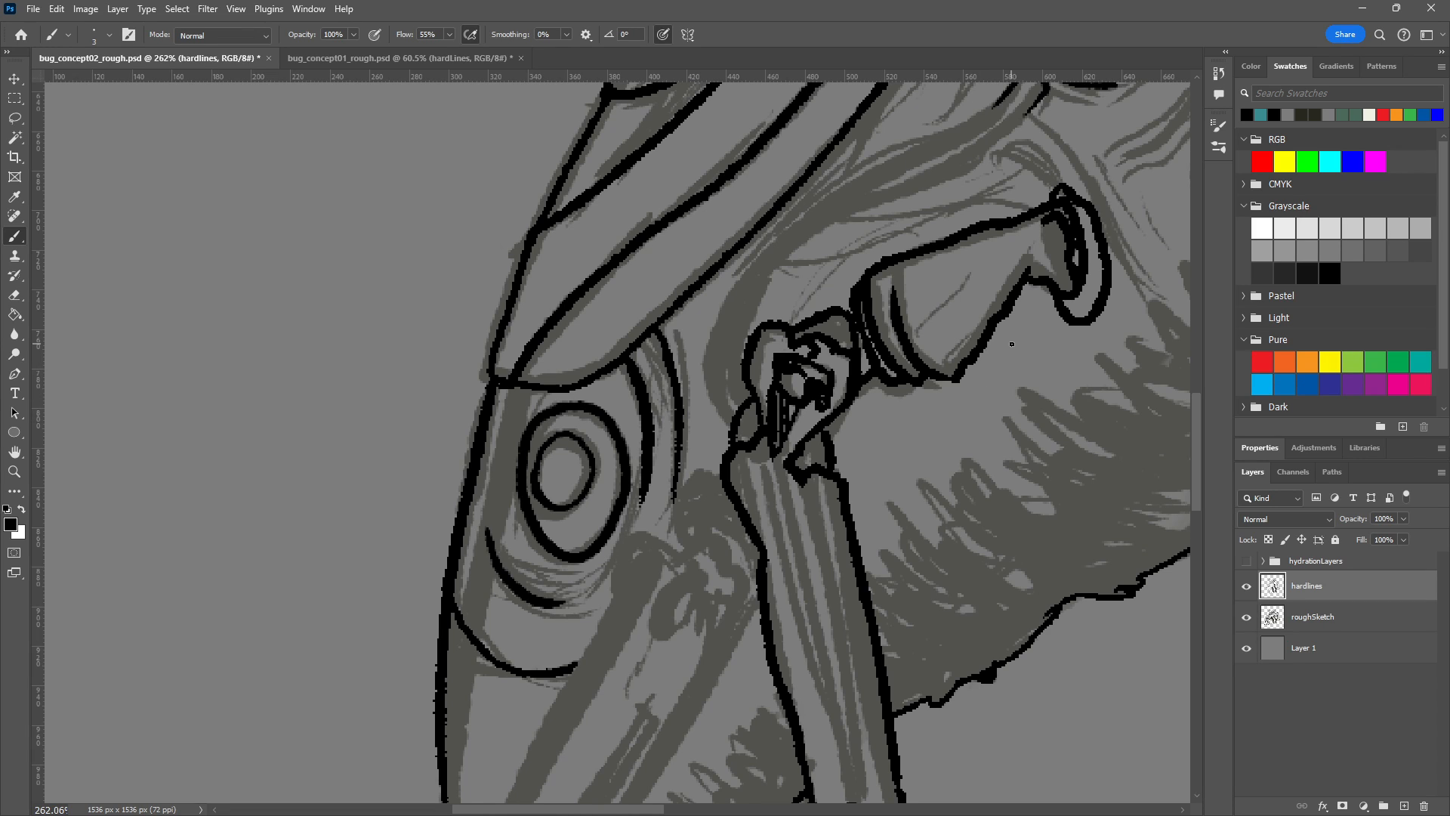
{"action": "mouse_move", "coordinate": [1030, 275]}
{"action": "left_mouse_down"}
{"action": "mouse_move", "coordinate": [1045, 234]}
{"action": "mouse_move", "coordinate": [1041, 245]}
{"action": "left_mouse_up"}
{"action": "left_click_drag", "start_coordinate": [1035, 212], "coordinate": [1043, 272]}
{"action": "scroll", "coordinate": [1062, 288], "scroll_direction": "down", "scroll_amount": 3}
{"action": "scroll", "coordinate": [1065, 281], "scroll_direction": "down", "scroll_amount": 2}
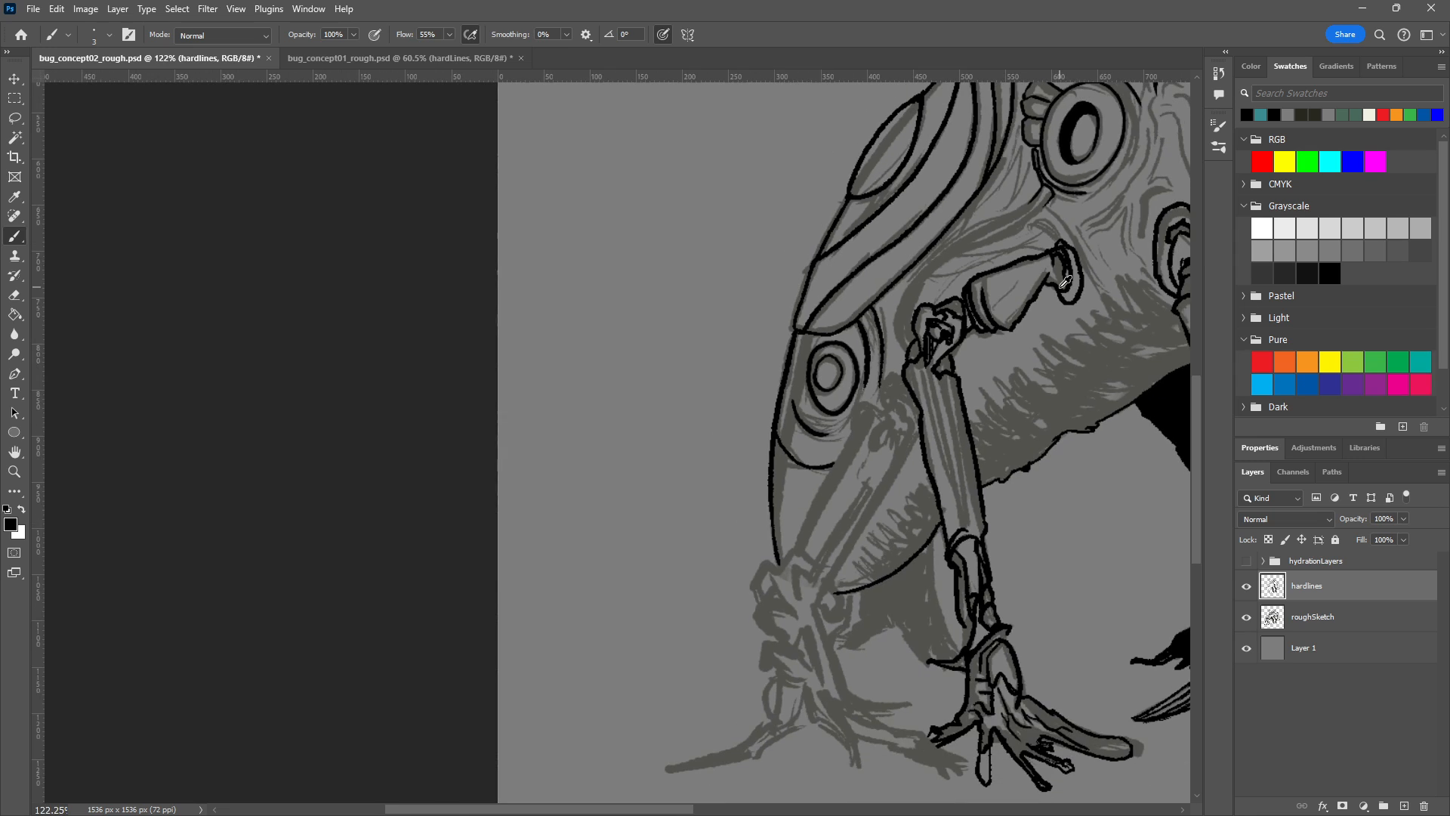
{"action": "scroll", "coordinate": [1065, 281], "scroll_direction": "up", "scroll_amount": 5}
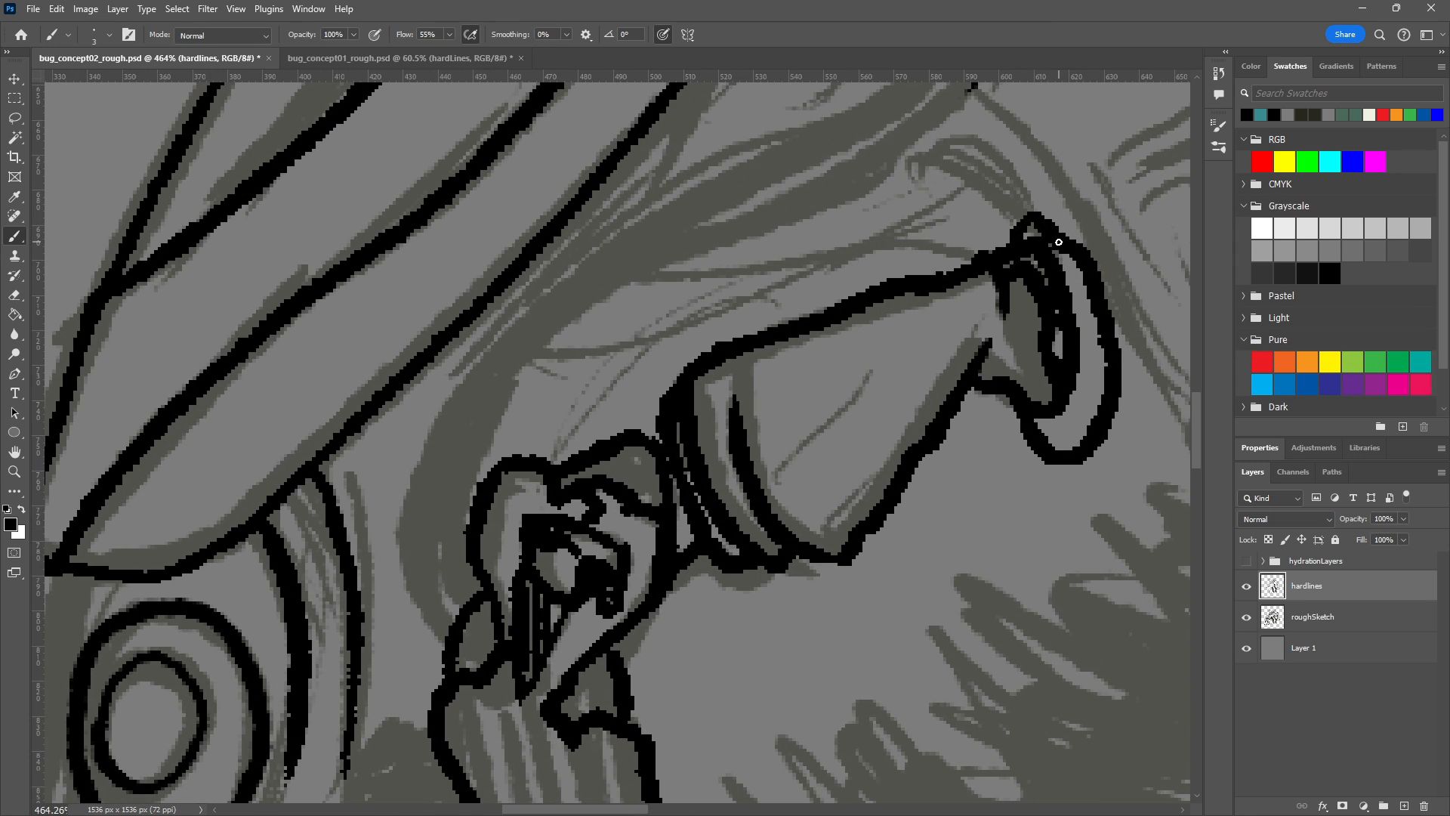
{"action": "key", "text": "e"}
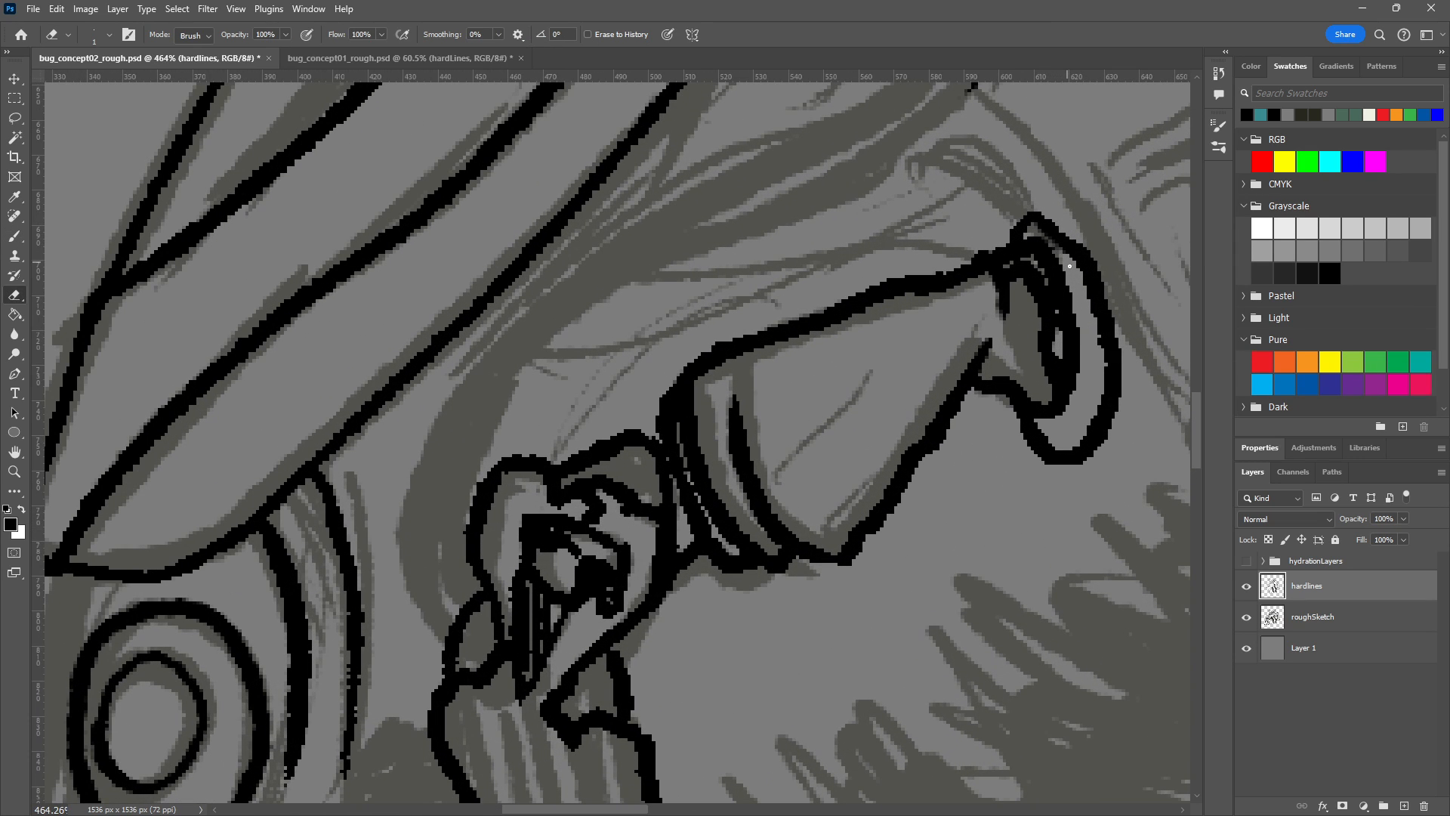
{"action": "left_click_drag", "start_coordinate": [1031, 224], "coordinate": [1088, 306]}
{"action": "key", "text": "b"}
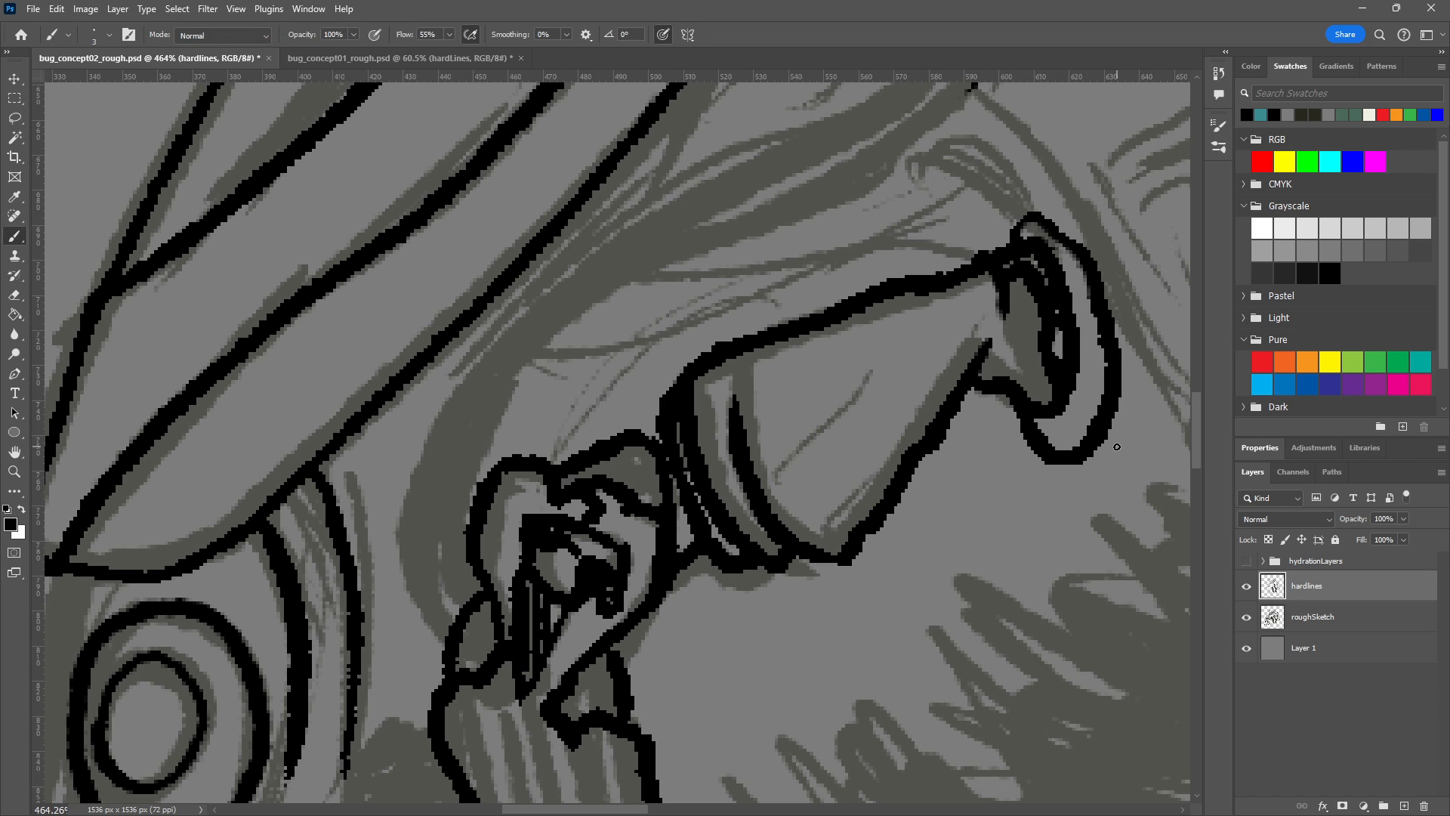
{"action": "left_click_drag", "start_coordinate": [1032, 218], "coordinate": [1044, 216]}
{"action": "scroll", "coordinate": [521, 668], "scroll_direction": "down", "scroll_amount": 9}
Ink the stacked curved bands of the rear leg's upper joint where it tucks behind the front leg, darkening the top band.
{"action": "mouse_move", "coordinate": [702, 565]}
{"action": "left_mouse_down"}
{"action": "mouse_move", "coordinate": [1022, 149]}
{"action": "mouse_move", "coordinate": [307, 473]}
{"action": "mouse_move", "coordinate": [596, 291]}
{"action": "mouse_move", "coordinate": [994, 196]}
{"action": "mouse_move", "coordinate": [988, 207]}
{"action": "left_mouse_up"}
{"action": "scroll", "coordinate": [761, 344], "scroll_direction": "up", "scroll_amount": 4}
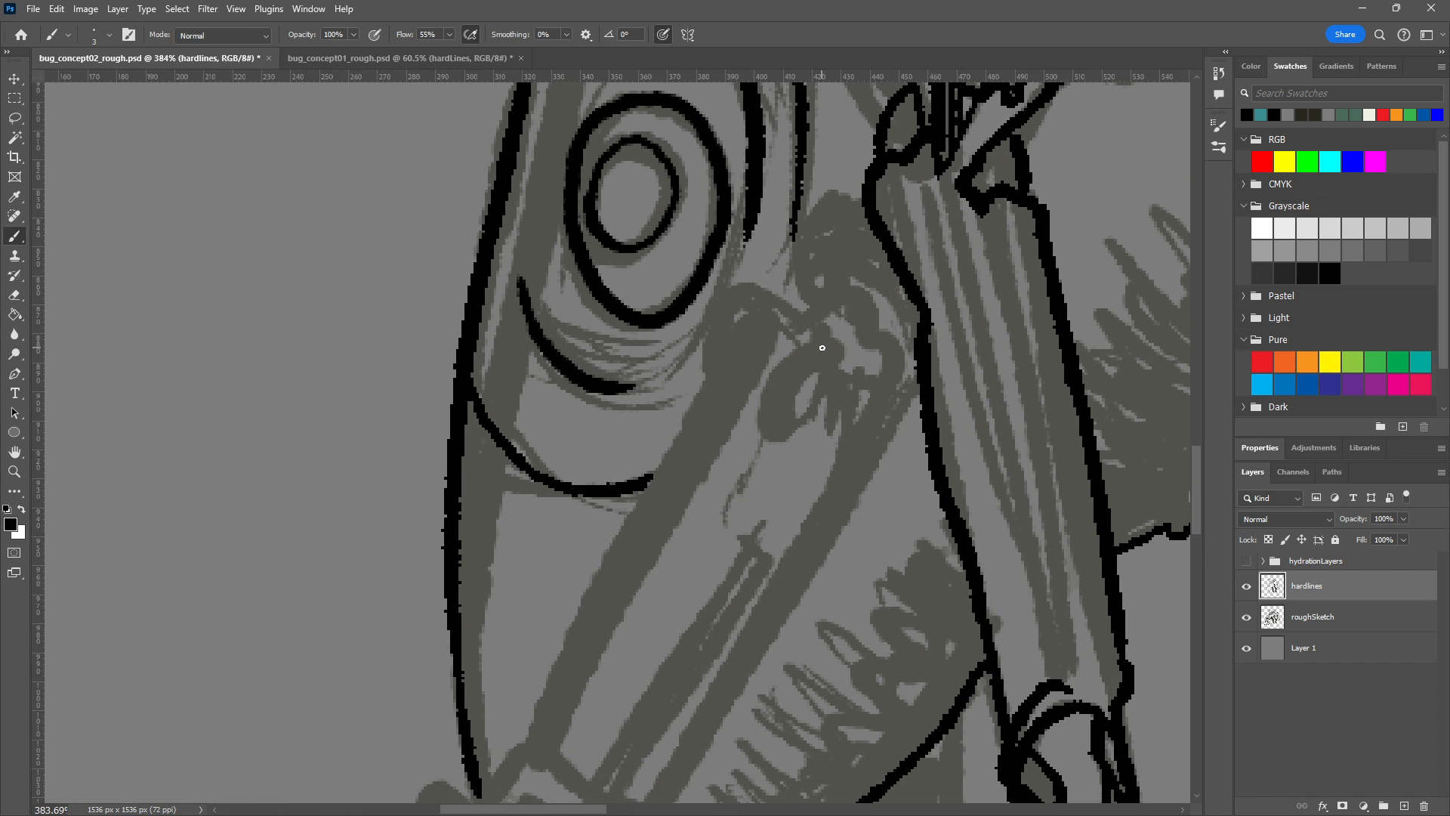
{"action": "mouse_move", "coordinate": [812, 298]}
{"action": "left_mouse_down"}
{"action": "mouse_move", "coordinate": [840, 253]}
{"action": "mouse_move", "coordinate": [909, 305]}
{"action": "mouse_move", "coordinate": [931, 379]}
{"action": "mouse_move", "coordinate": [811, 265]}
{"action": "mouse_move", "coordinate": [860, 262]}
{"action": "mouse_move", "coordinate": [915, 330]}
{"action": "mouse_move", "coordinate": [914, 408]}
{"action": "left_mouse_up"}
{"action": "key", "text": "ctrl+z"}
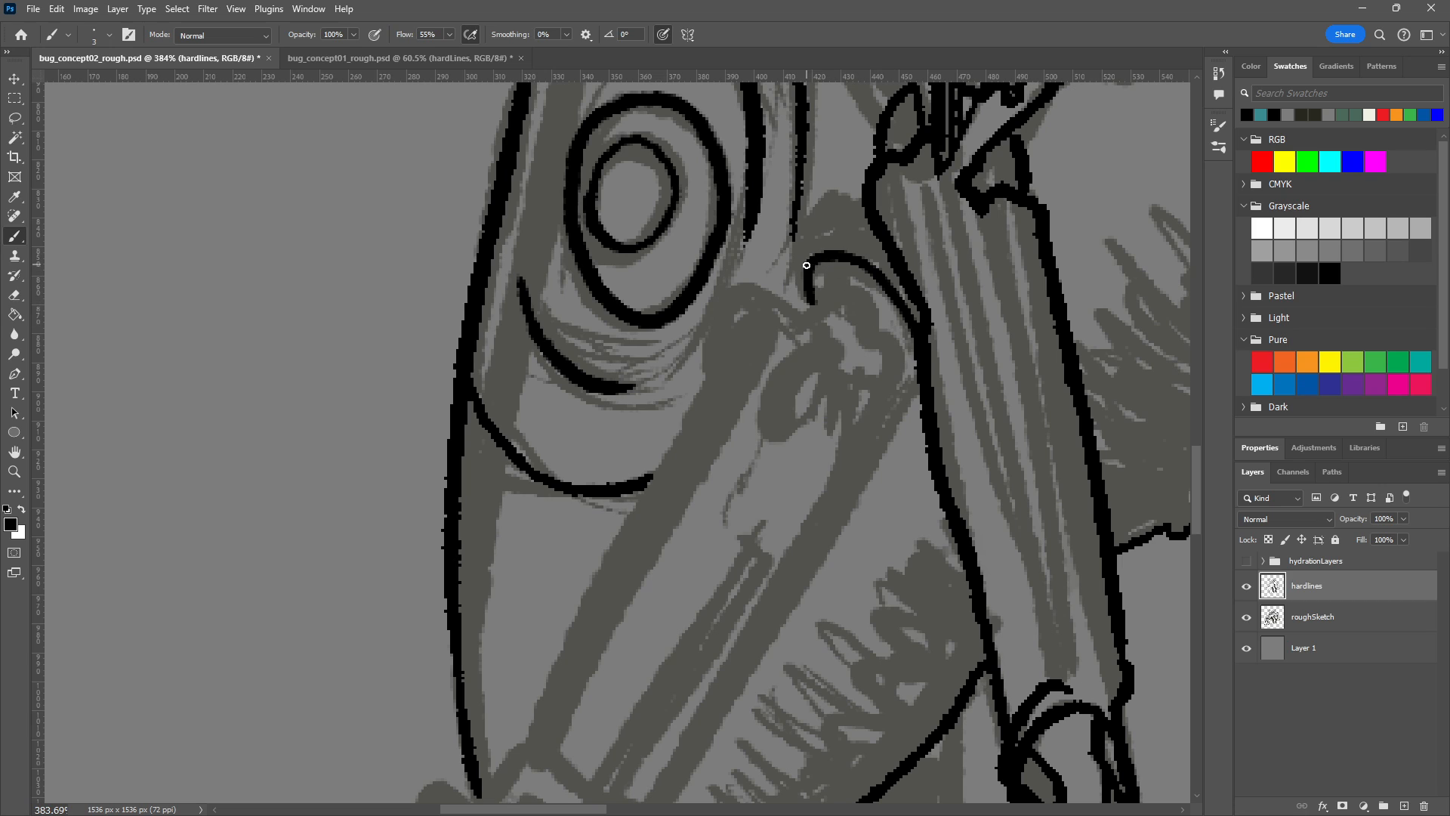
{"action": "mouse_move", "coordinate": [821, 230]}
{"action": "left_mouse_down"}
{"action": "mouse_move", "coordinate": [850, 237]}
{"action": "mouse_move", "coordinate": [918, 302]}
{"action": "left_mouse_up"}
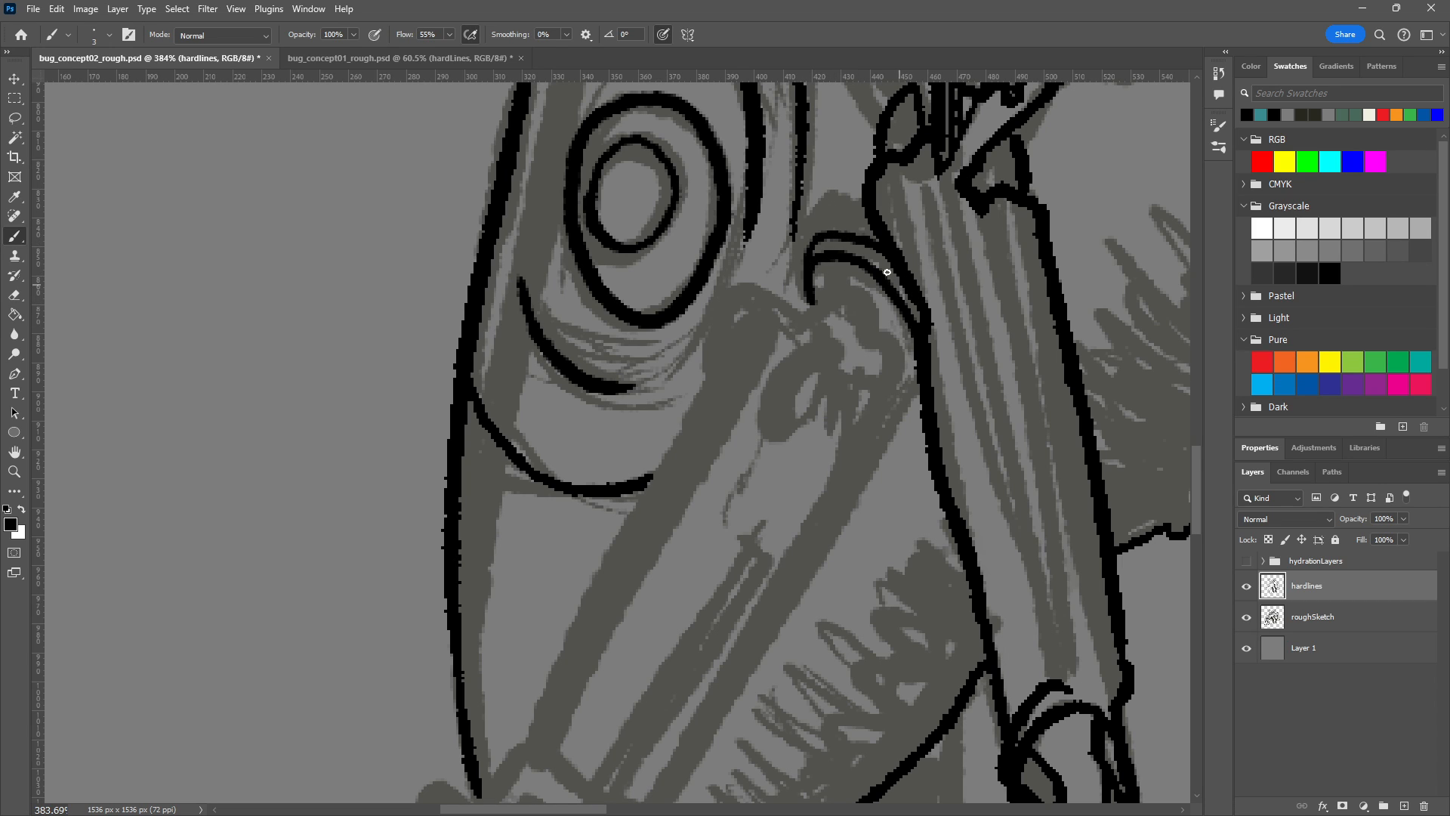
{"action": "left_click_drag", "start_coordinate": [825, 221], "coordinate": [897, 283]}
{"action": "mouse_move", "coordinate": [836, 195]}
{"action": "left_mouse_down"}
{"action": "mouse_move", "coordinate": [898, 237]}
{"action": "mouse_move", "coordinate": [905, 270]}
{"action": "left_mouse_up"}
{"action": "key", "text": "ctrl+z"}
{"action": "left_click_drag", "start_coordinate": [850, 213], "coordinate": [862, 216]}
Draw the wavy knob edge beneath the curved bands, extending a short stroke at each end.
{"action": "mouse_move", "coordinate": [817, 301]}
{"action": "left_mouse_down"}
{"action": "mouse_move", "coordinate": [835, 288]}
{"action": "mouse_move", "coordinate": [869, 306]}
{"action": "mouse_move", "coordinate": [908, 370]}
{"action": "mouse_move", "coordinate": [899, 408]}
{"action": "left_mouse_up"}
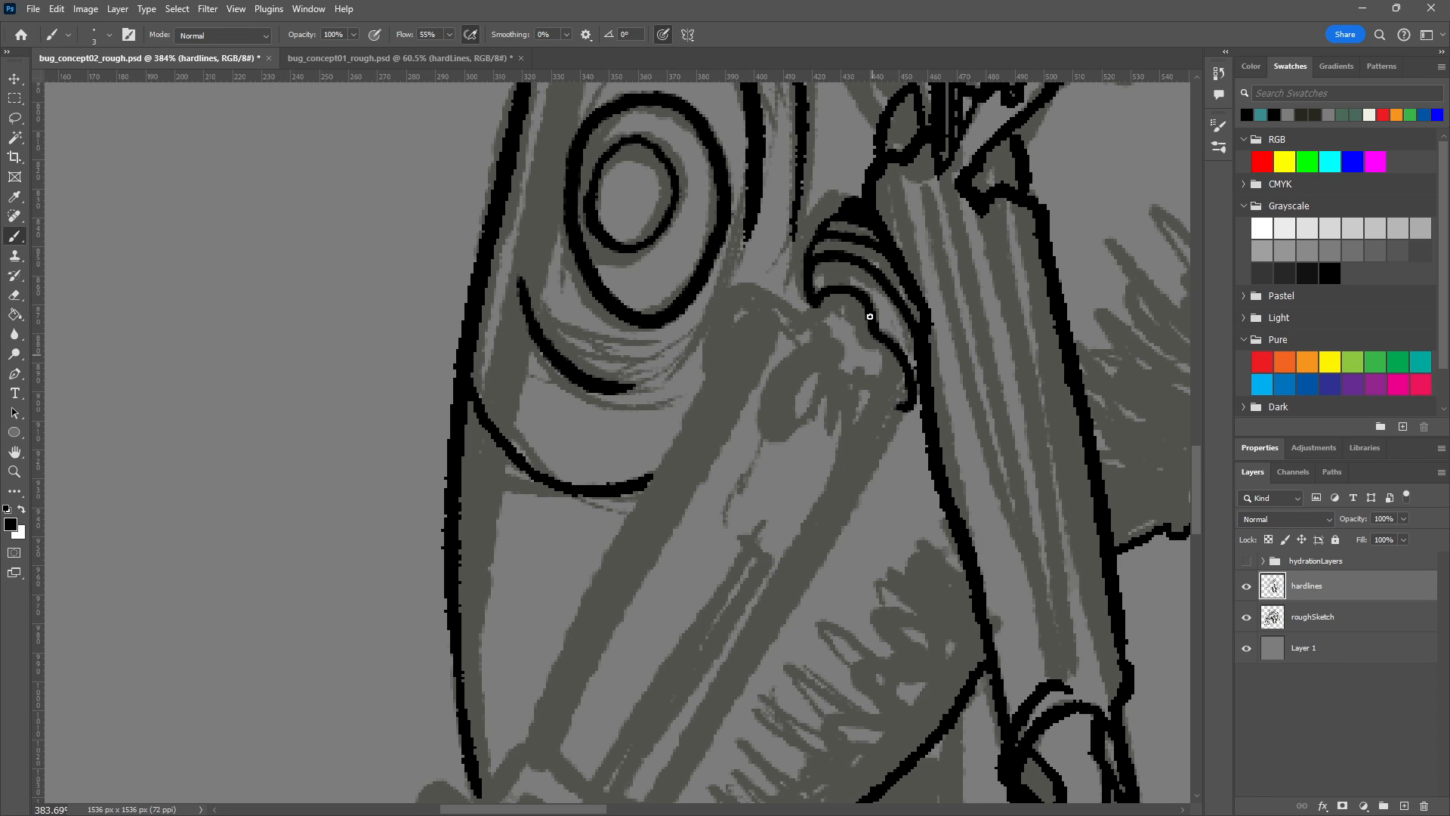
{"action": "left_click_drag", "start_coordinate": [823, 304], "coordinate": [799, 326]}
{"action": "left_click_drag", "start_coordinate": [900, 410], "coordinate": [888, 444]}
{"action": "left_click_drag", "start_coordinate": [903, 396], "coordinate": [909, 389]}
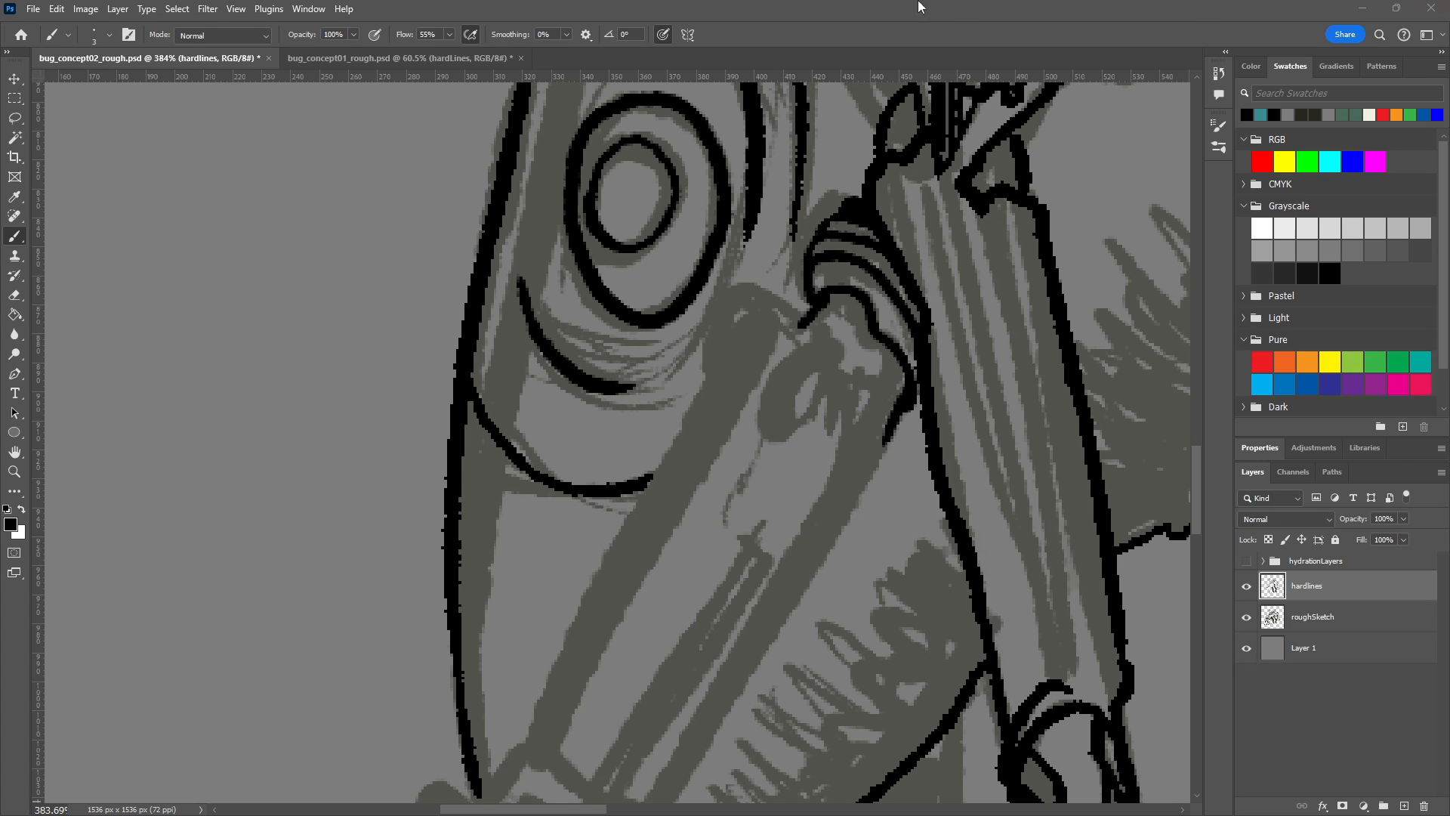
{"action": "left_click", "coordinate": [879, 17]}
Outline the small pointed cap beside the banded joint, with the start of the leg's outer edge and a curved line inside.
{"action": "left_click_drag", "start_coordinate": [759, 271], "coordinate": [870, 286]}
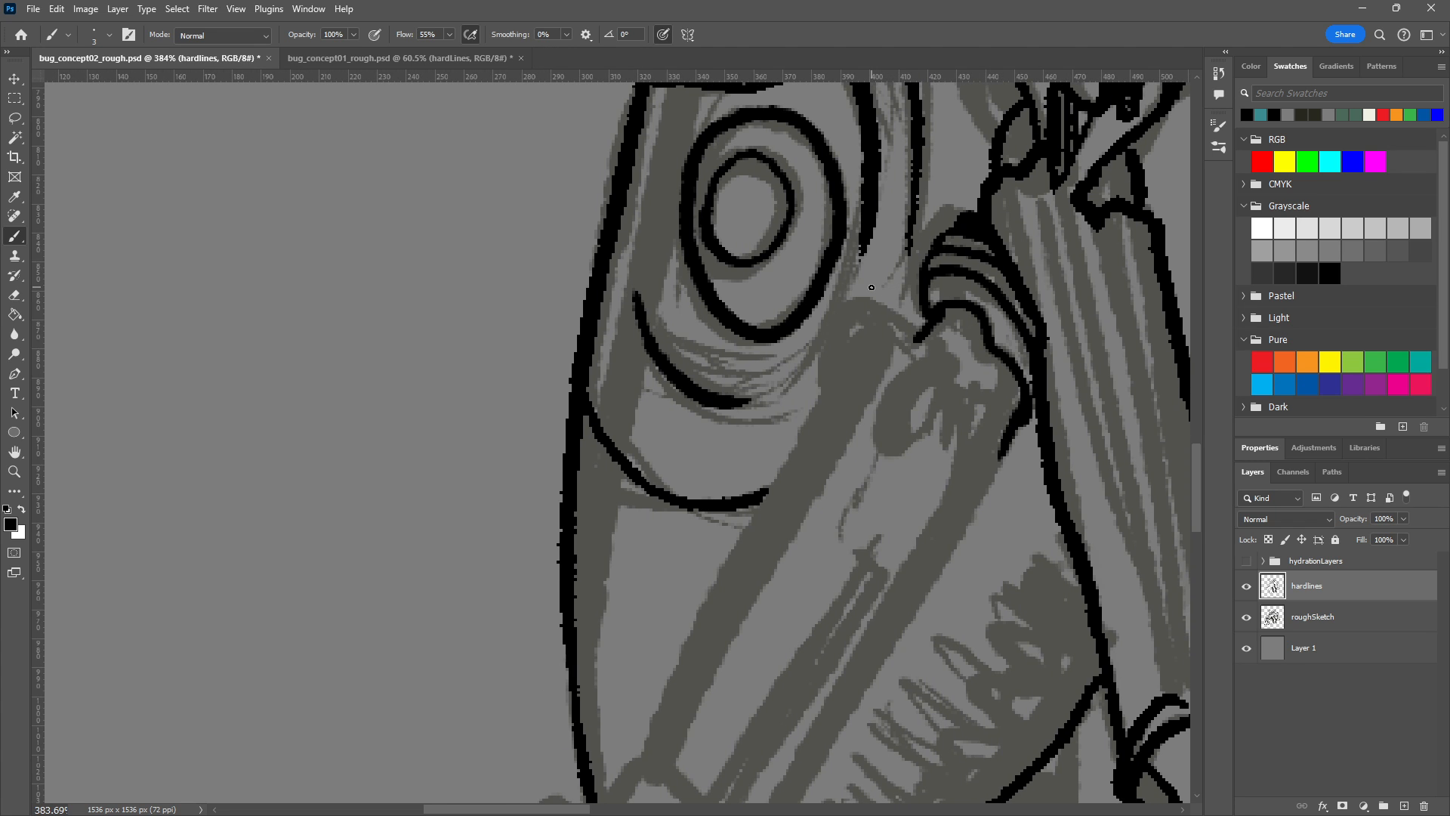
{"action": "scroll", "coordinate": [861, 394], "scroll_direction": "down", "scroll_amount": 5}
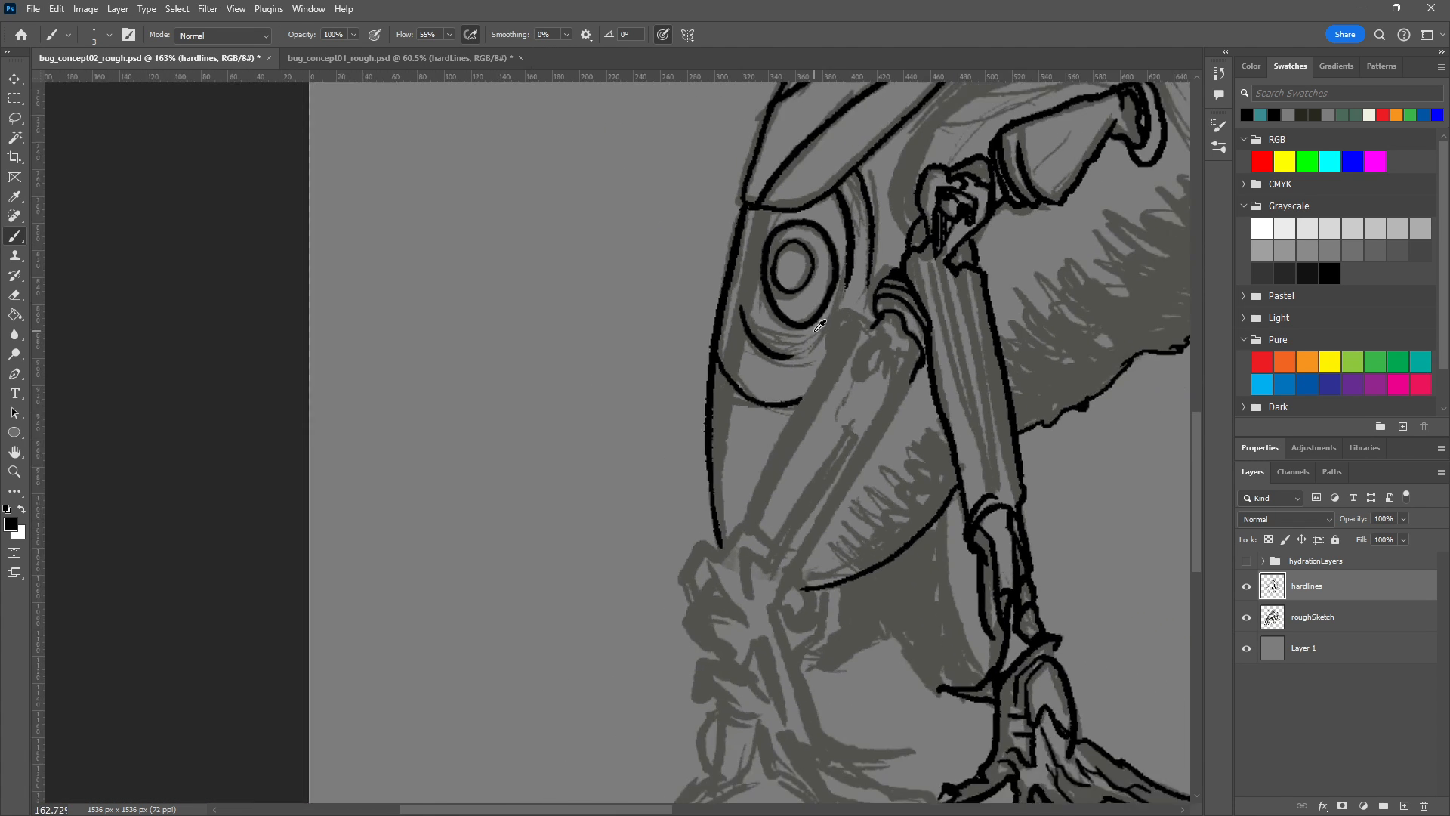
{"action": "left_click_drag", "start_coordinate": [515, 642], "coordinate": [743, 389]}
{"action": "scroll", "coordinate": [642, 380], "scroll_direction": "up", "scroll_amount": 5}
{"action": "scroll", "coordinate": [645, 375], "scroll_direction": "up", "scroll_amount": 6}
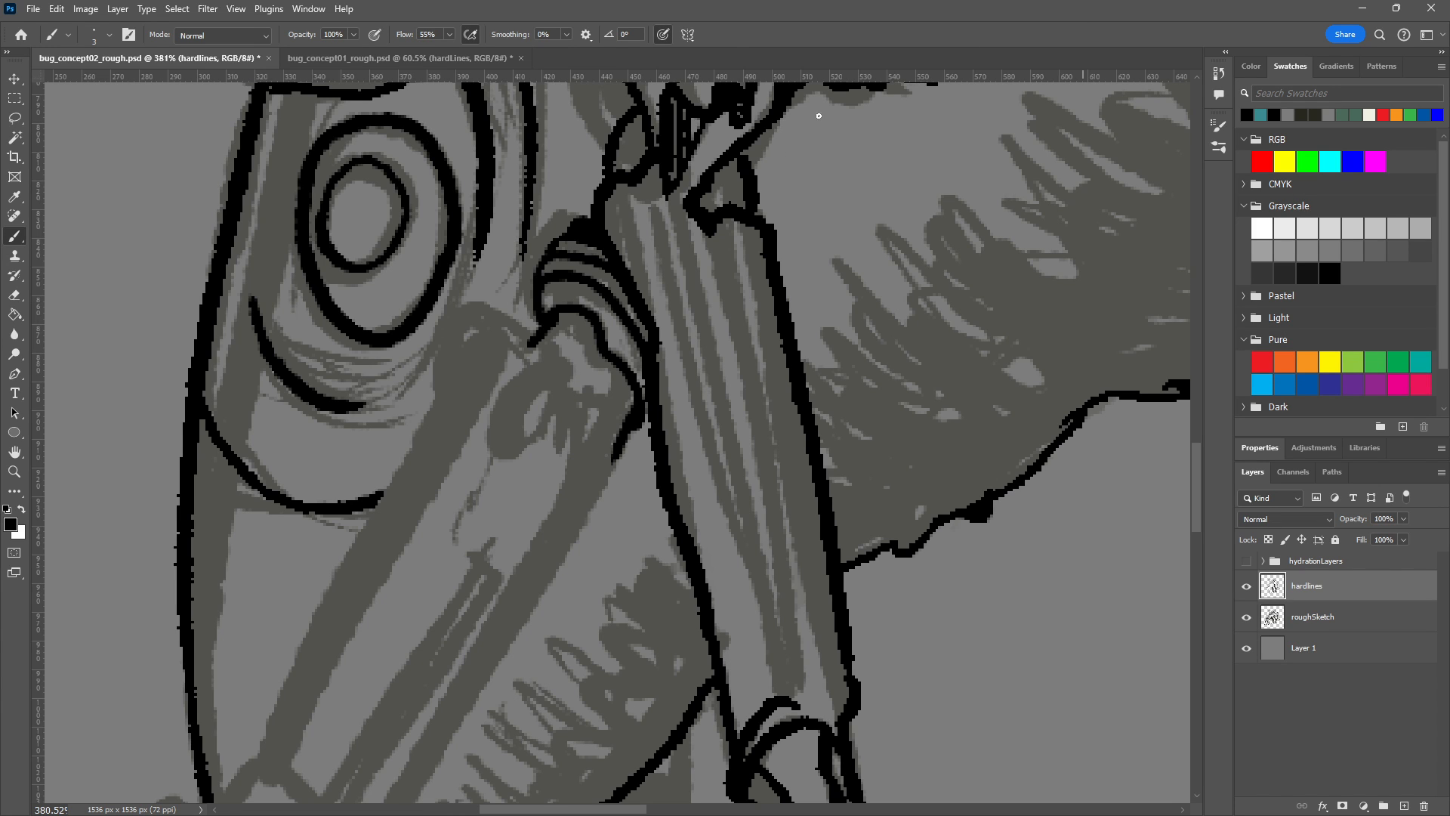
{"action": "scroll", "coordinate": [518, 363], "scroll_direction": "up", "scroll_amount": 2}
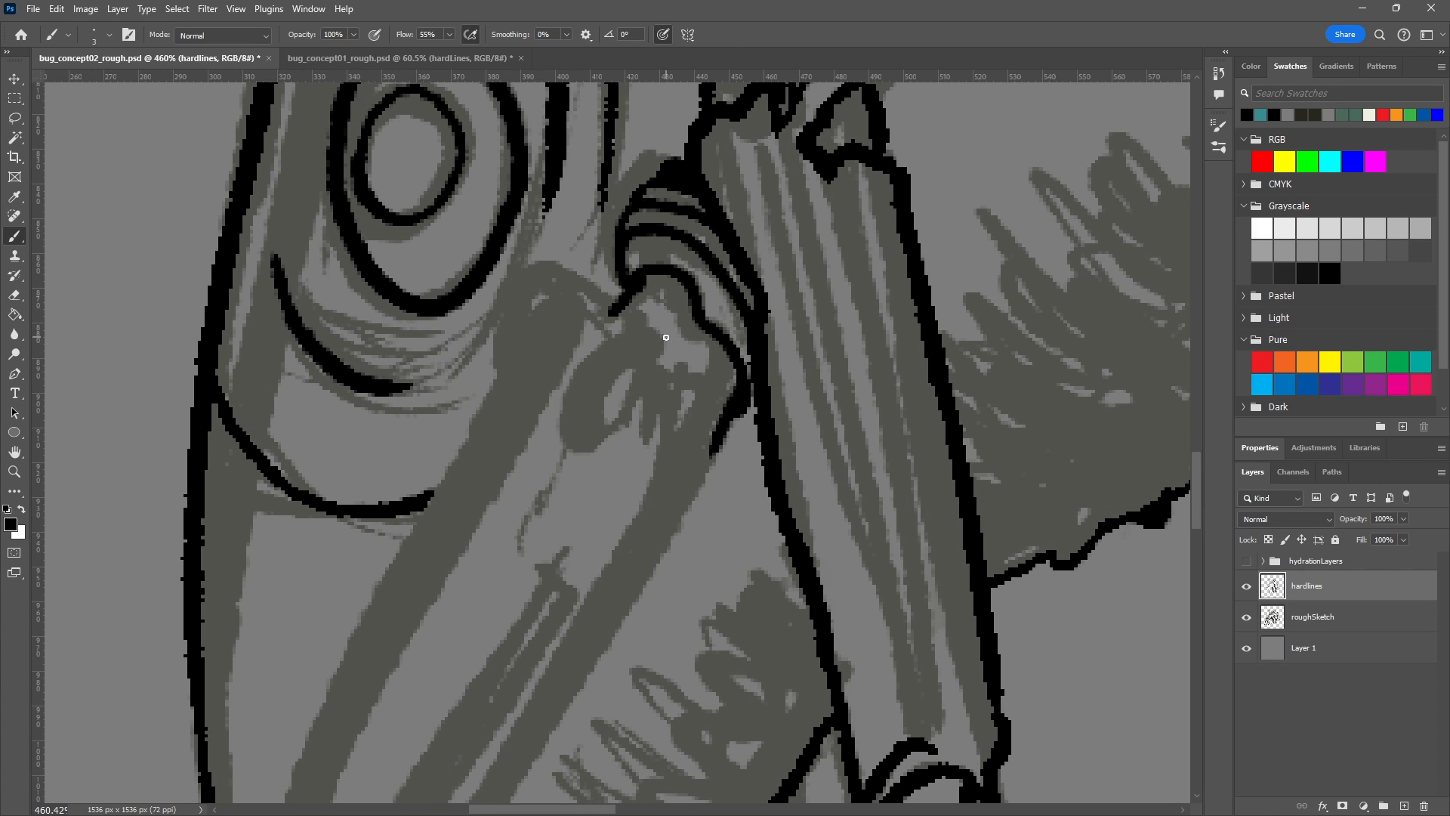
{"action": "mouse_move", "coordinate": [625, 303]}
{"action": "left_mouse_down"}
{"action": "mouse_move", "coordinate": [642, 314]}
{"action": "mouse_move", "coordinate": [523, 346]}
{"action": "left_mouse_up"}
{"action": "left_click_drag", "start_coordinate": [559, 284], "coordinate": [470, 445]}
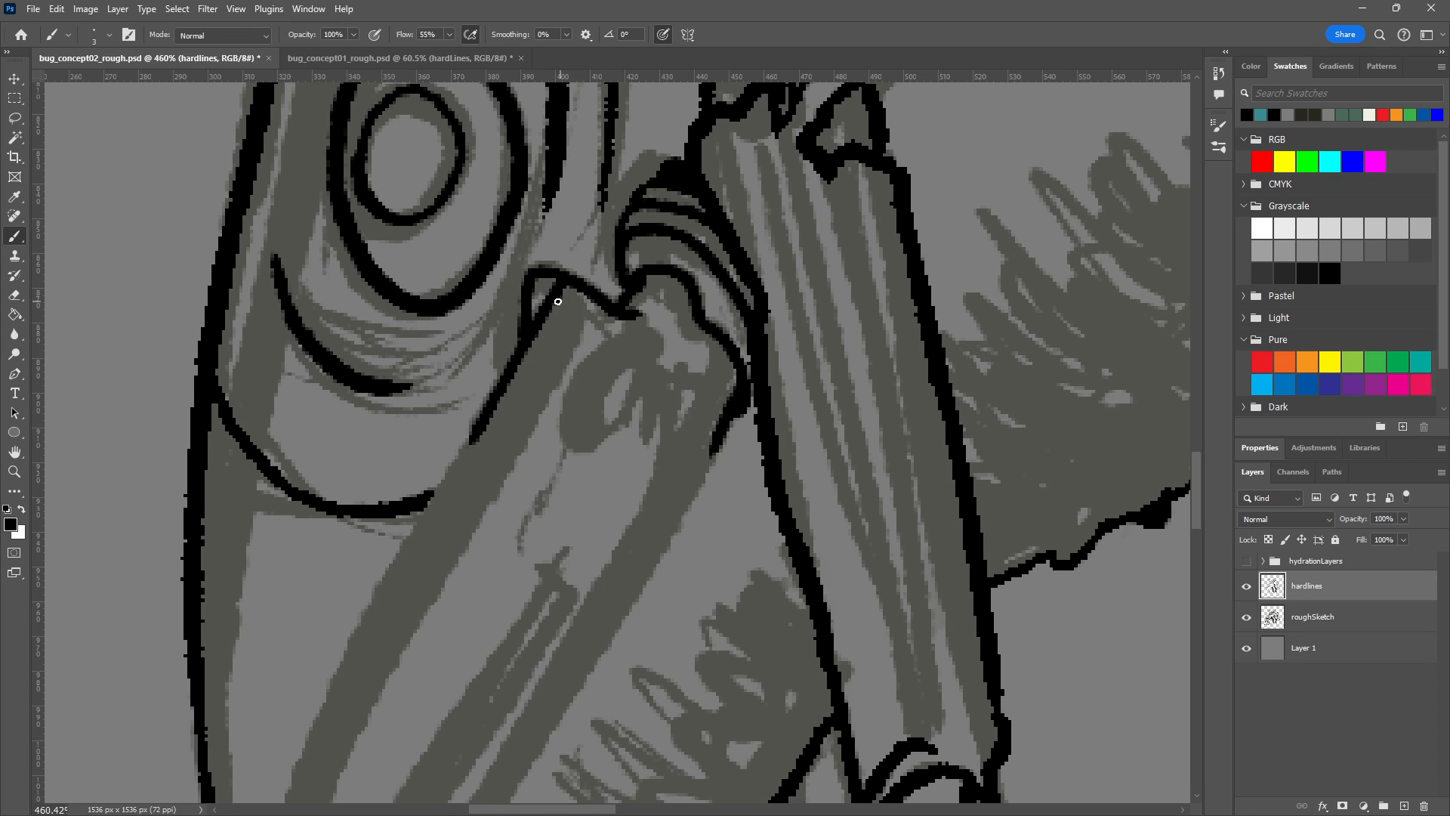
{"action": "left_click_drag", "start_coordinate": [561, 298], "coordinate": [620, 363]}
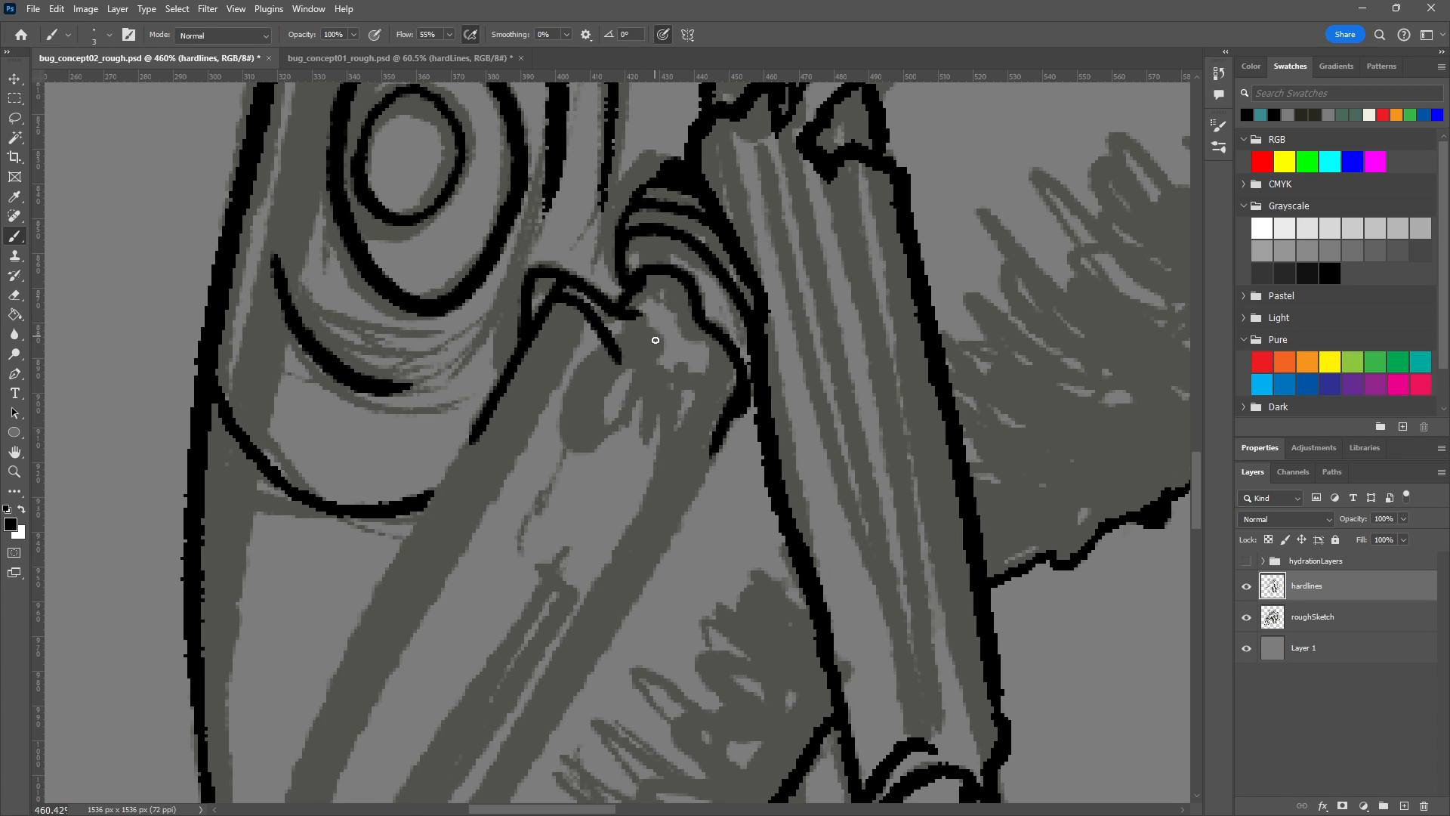
Ink both long edges of the rear leg's upper segment from the joint down to the knee.
{"action": "mouse_move", "coordinate": [741, 413]}
{"action": "left_mouse_down"}
{"action": "mouse_move", "coordinate": [702, 399]}
{"action": "mouse_move", "coordinate": [655, 457]}
{"action": "mouse_move", "coordinate": [529, 684]}
{"action": "left_mouse_up"}
{"action": "mouse_move", "coordinate": [702, 489]}
{"action": "left_mouse_down"}
{"action": "mouse_move", "coordinate": [783, 378]}
{"action": "mouse_move", "coordinate": [851, 346]}
{"action": "left_mouse_up"}
{"action": "scroll", "coordinate": [851, 347], "scroll_direction": "down", "scroll_amount": 5}
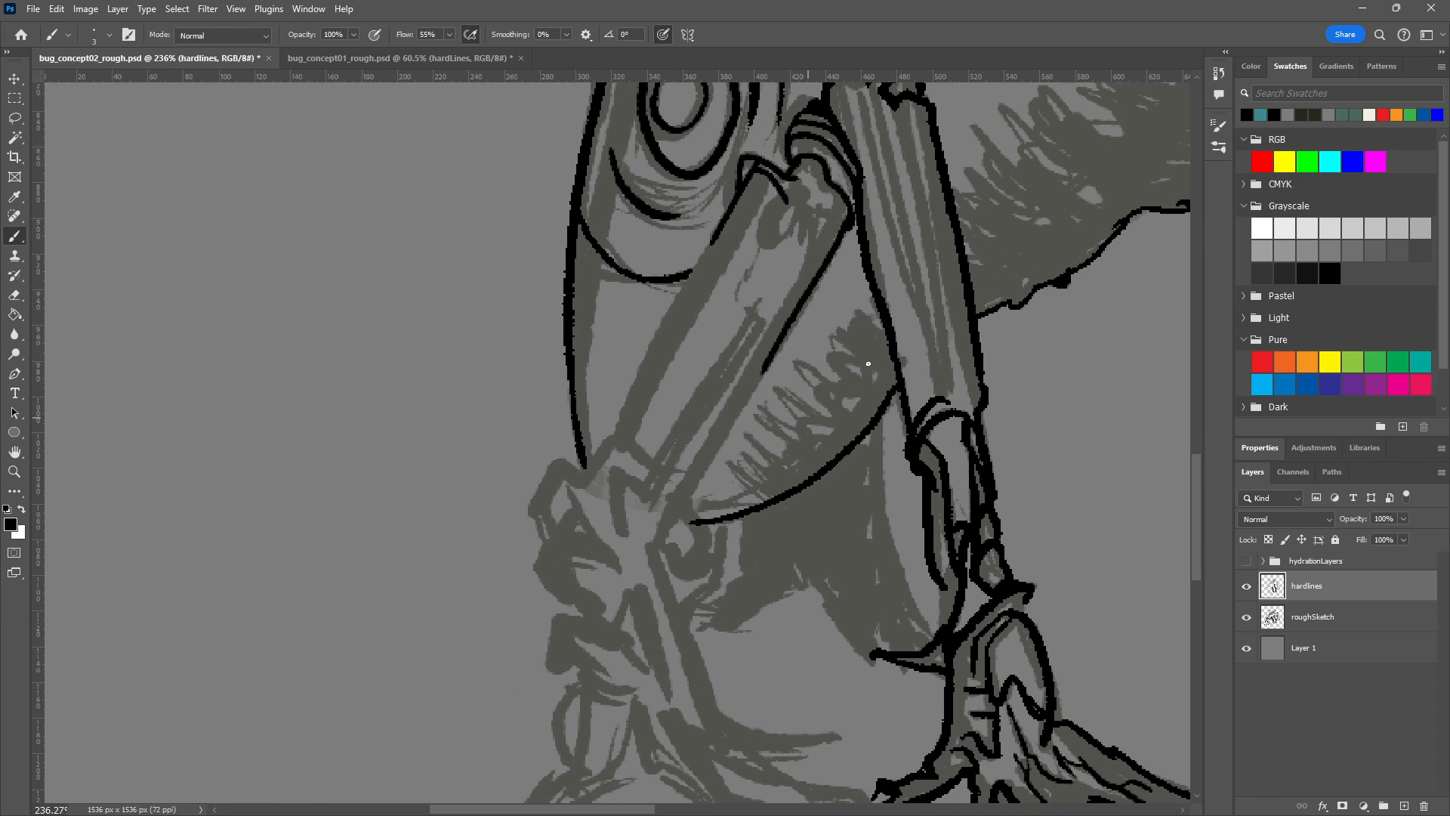
{"action": "mouse_move", "coordinate": [602, 517]}
{"action": "left_mouse_down"}
{"action": "mouse_move", "coordinate": [608, 462]}
{"action": "mouse_move", "coordinate": [787, 204]}
{"action": "left_mouse_up"}
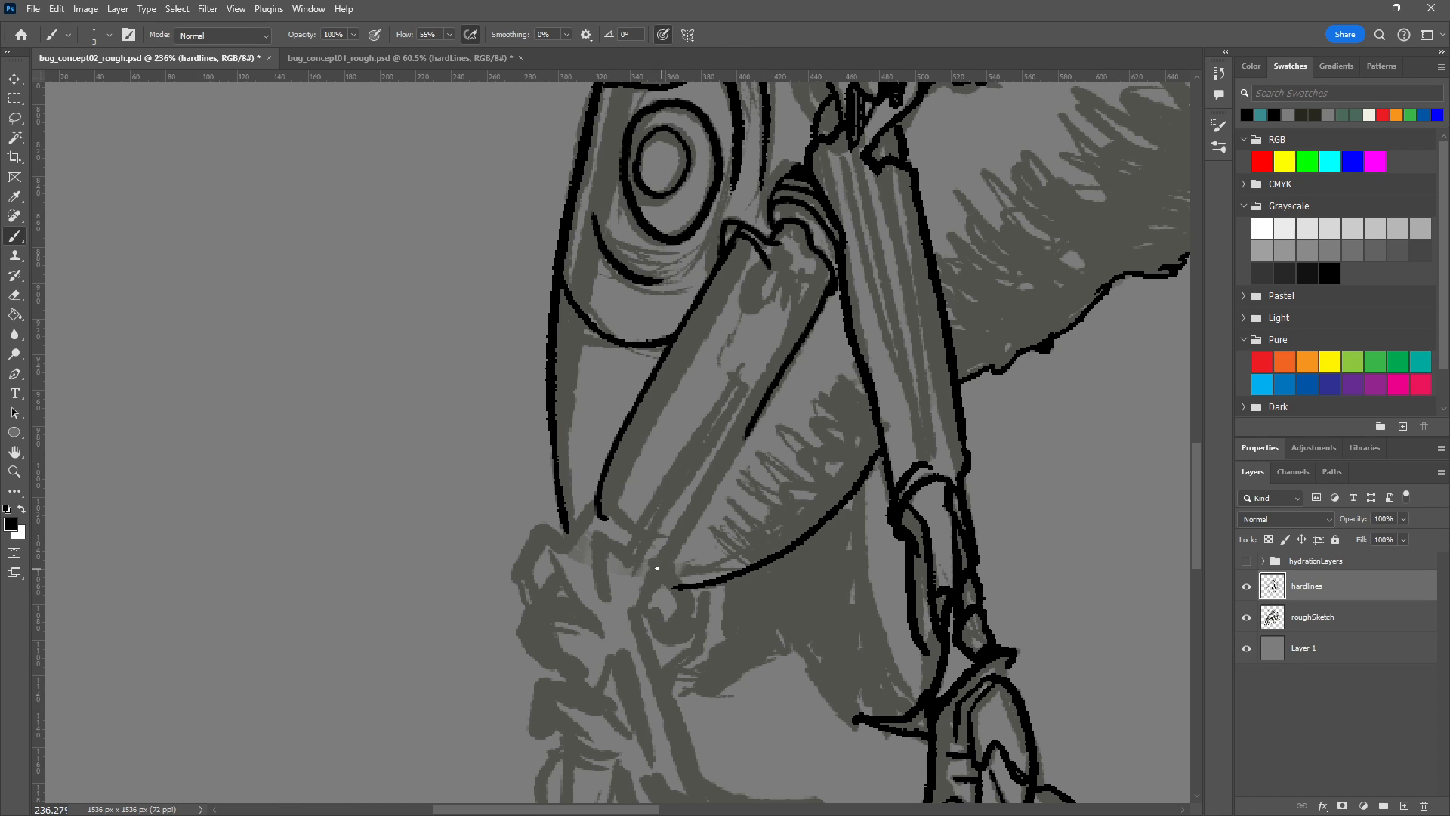
{"action": "left_click_drag", "start_coordinate": [653, 564], "coordinate": [806, 349]}
{"action": "key", "text": "ctrl+z"}
{"action": "mouse_move", "coordinate": [653, 565]}
{"action": "left_mouse_down"}
{"action": "mouse_move", "coordinate": [800, 349]}
{"action": "mouse_move", "coordinate": [766, 408]}
{"action": "left_mouse_up"}
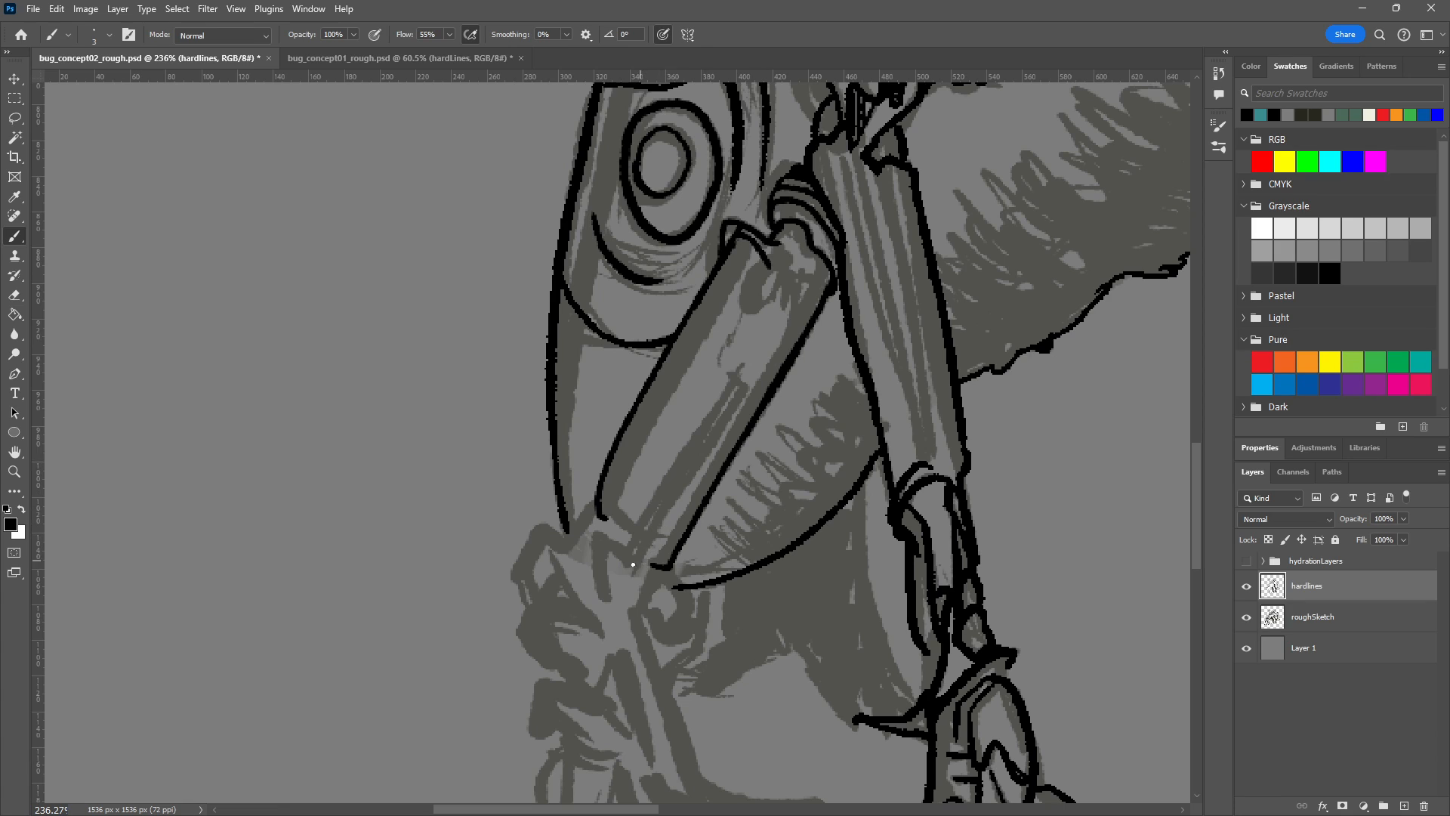
Ink the narrow rod running along the rear leg's upper segment, with its hooked lower end, and touch up the outer edge's lower corner.
{"action": "mouse_move", "coordinate": [603, 602]}
{"action": "left_mouse_down"}
{"action": "mouse_move", "coordinate": [594, 530]}
{"action": "mouse_move", "coordinate": [650, 562]}
{"action": "mouse_move", "coordinate": [625, 546]}
{"action": "mouse_move", "coordinate": [596, 600]}
{"action": "mouse_move", "coordinate": [591, 528]}
{"action": "left_mouse_up"}
{"action": "key", "text": "ctrl+z"}
{"action": "key", "text": "ctrl+z"}
{"action": "mouse_move", "coordinate": [602, 601]}
{"action": "left_mouse_down"}
{"action": "mouse_move", "coordinate": [591, 533]}
{"action": "mouse_move", "coordinate": [633, 555]}
{"action": "mouse_move", "coordinate": [757, 337]}
{"action": "left_mouse_up"}
{"action": "mouse_move", "coordinate": [641, 558]}
{"action": "left_mouse_down"}
{"action": "mouse_move", "coordinate": [744, 385]}
{"action": "mouse_move", "coordinate": [736, 376]}
{"action": "left_mouse_up"}
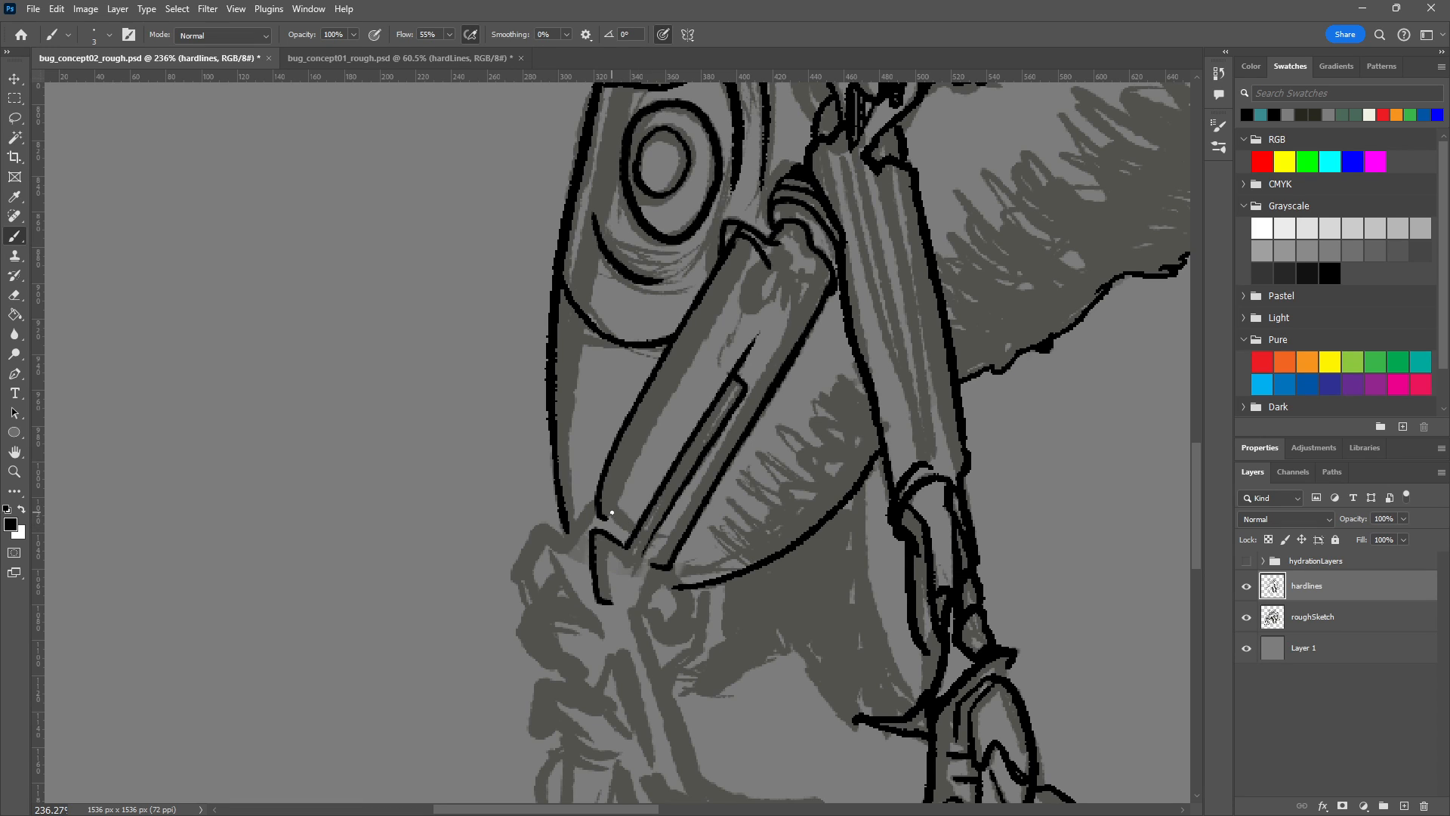
{"action": "mouse_move", "coordinate": [605, 513]}
{"action": "left_mouse_down"}
{"action": "mouse_move", "coordinate": [627, 532]}
{"action": "mouse_move", "coordinate": [599, 499]}
{"action": "left_mouse_up"}
Connect the pointed cap to the banded joint with a line and erase part of the curved line below the cap.
{"action": "mouse_move", "coordinate": [741, 216]}
{"action": "left_mouse_down"}
{"action": "mouse_move", "coordinate": [764, 185]}
{"action": "mouse_move", "coordinate": [807, 172]}
{"action": "left_mouse_up"}
{"action": "scroll", "coordinate": [863, 325], "scroll_direction": "up", "scroll_amount": 4}
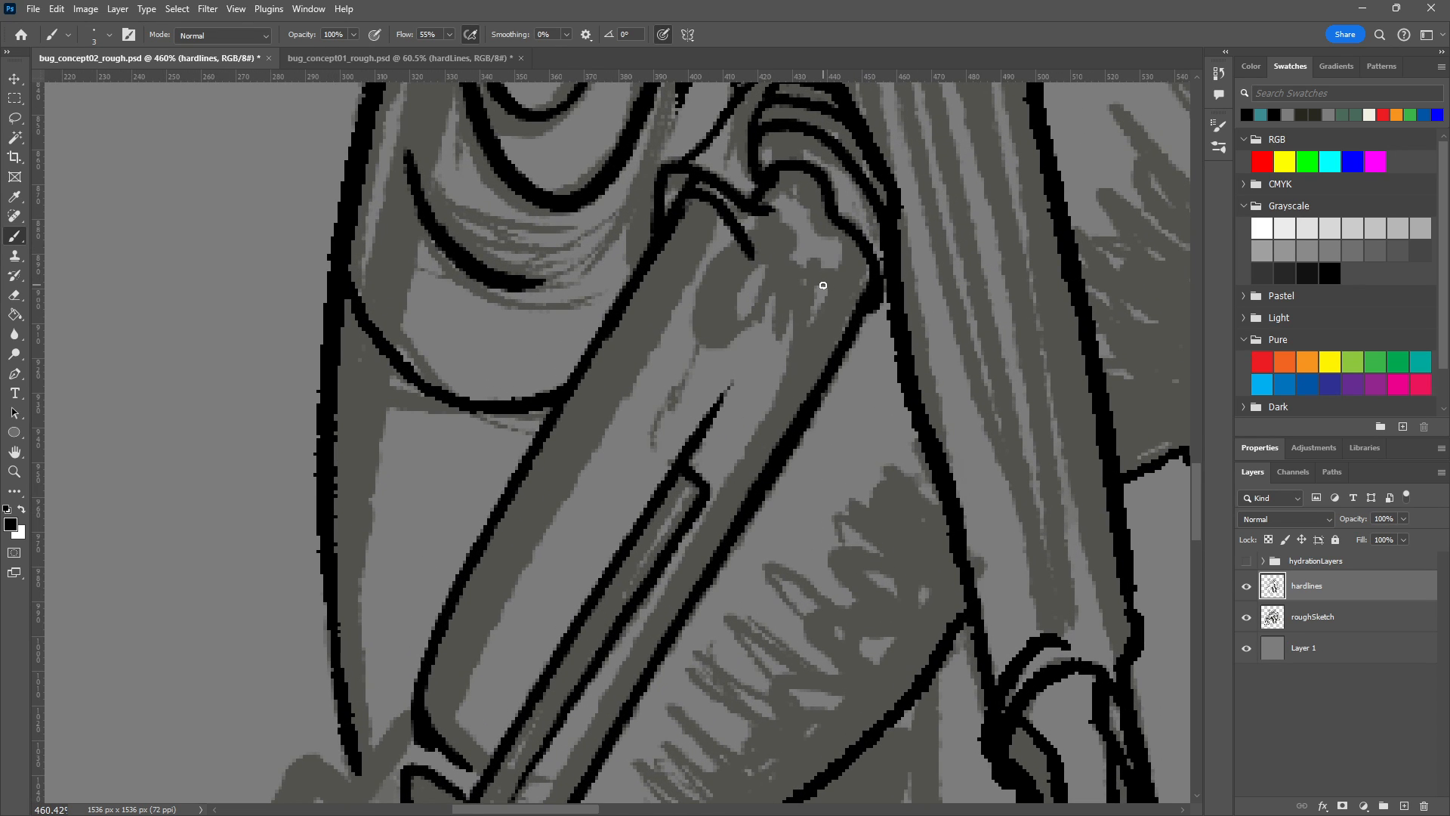
{"action": "key", "text": "e"}
{"action": "mouse_move", "coordinate": [728, 227]}
{"action": "left_mouse_down"}
{"action": "mouse_move", "coordinate": [757, 252]}
{"action": "mouse_move", "coordinate": [717, 214]}
{"action": "left_mouse_up"}
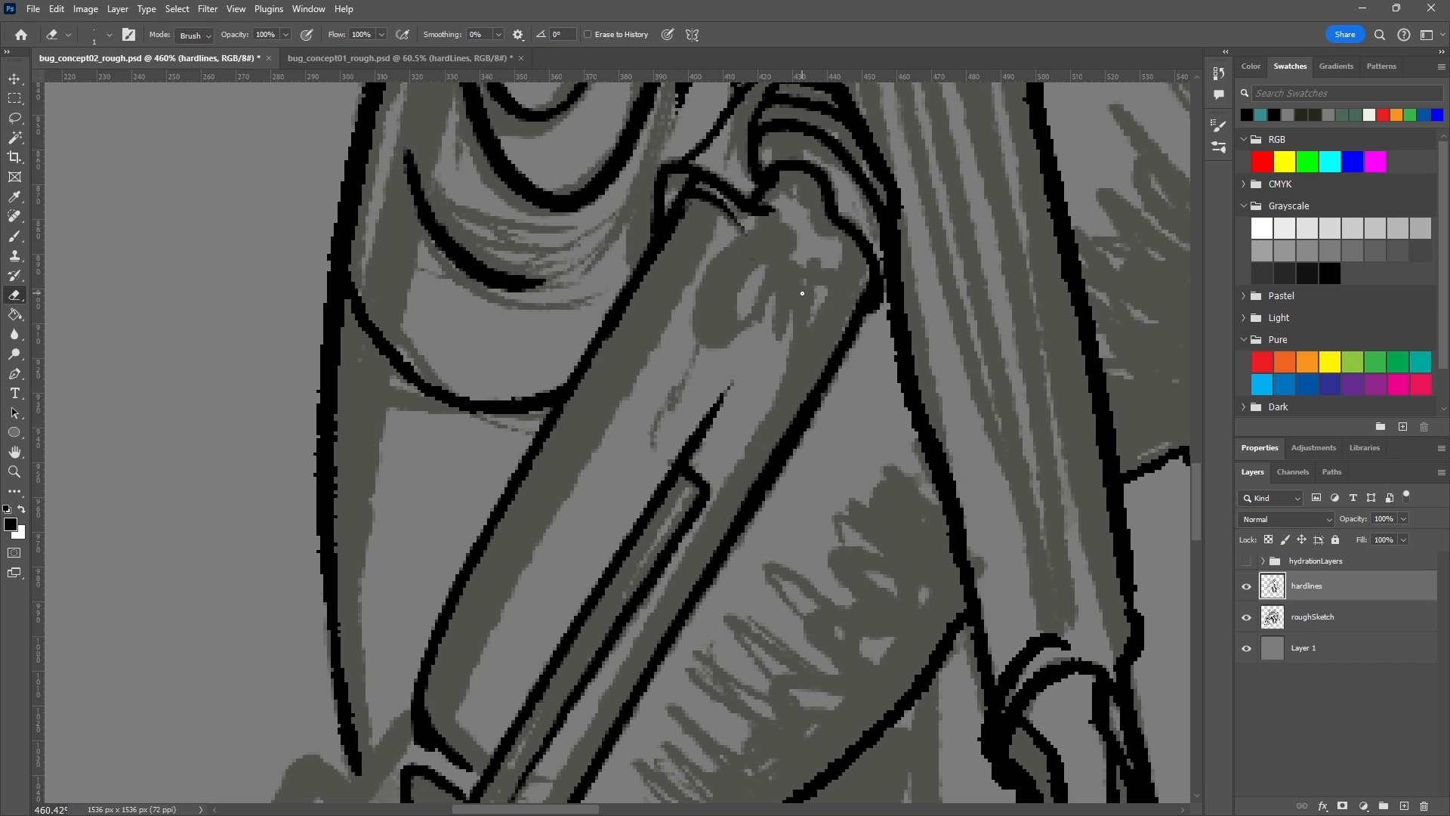
Draw a rounded loop with a smaller loop inside it just below the rear leg's upper joint.
{"action": "key", "text": "b"}
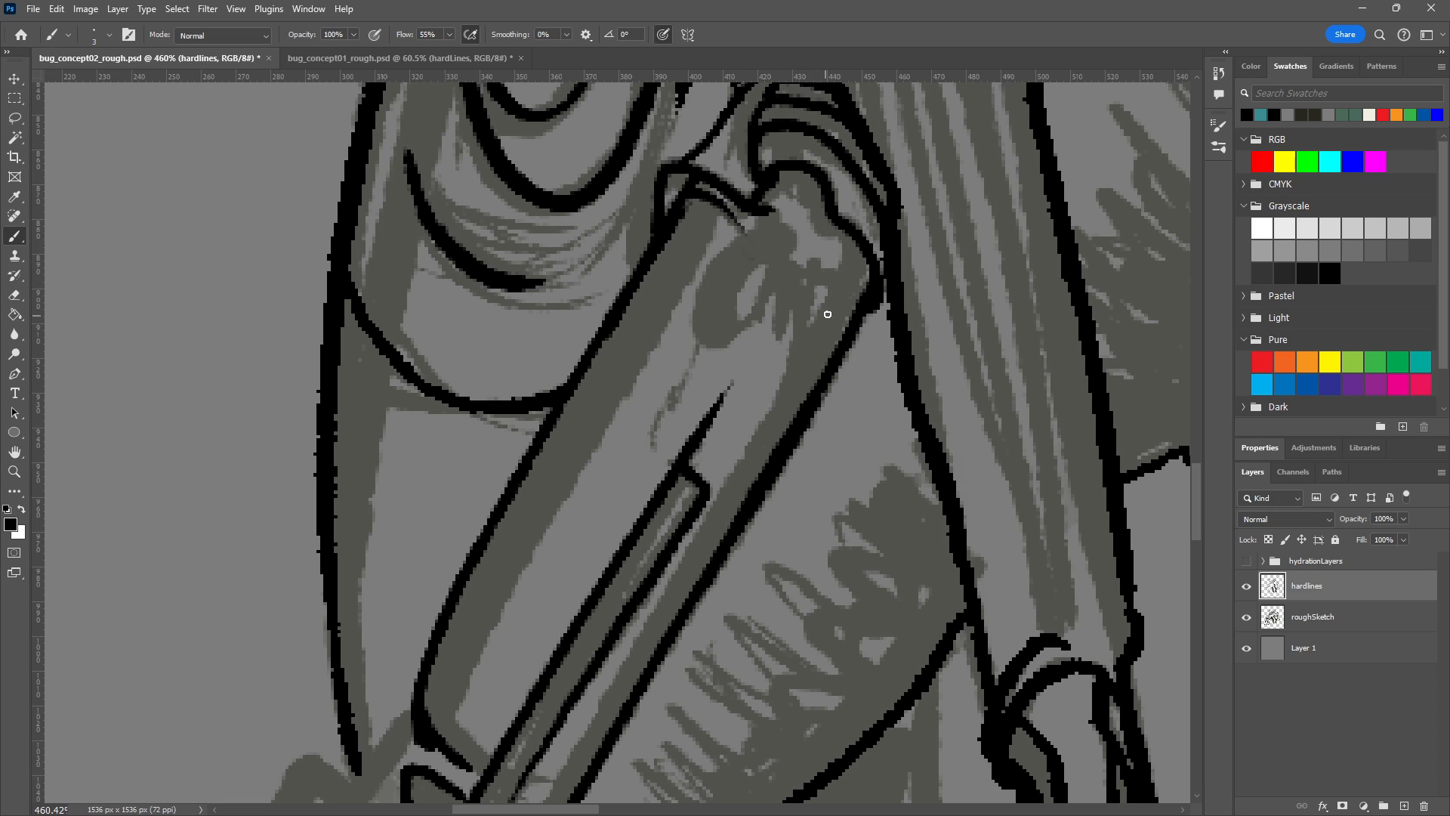
{"action": "mouse_move", "coordinate": [770, 202]}
{"action": "left_mouse_down"}
{"action": "mouse_move", "coordinate": [826, 284]}
{"action": "mouse_move", "coordinate": [798, 242]}
{"action": "mouse_move", "coordinate": [720, 358]}
{"action": "mouse_move", "coordinate": [754, 301]}
{"action": "mouse_move", "coordinate": [759, 325]}
{"action": "mouse_move", "coordinate": [713, 343]}
{"action": "mouse_move", "coordinate": [764, 214]}
{"action": "left_mouse_up"}
{"action": "key", "text": "z"}
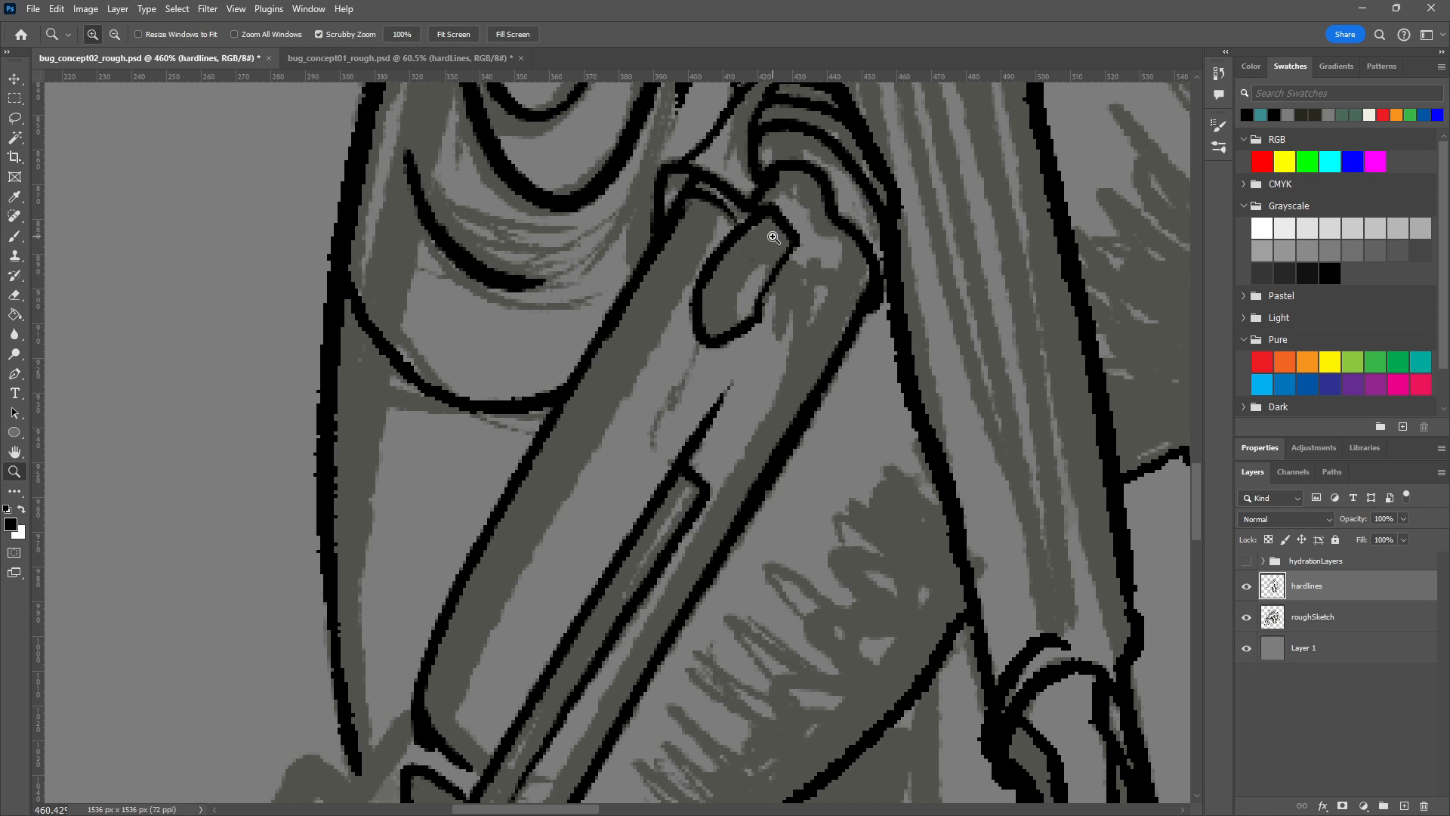
{"action": "key", "text": "b"}
{"action": "key", "text": "ctrl+z"}
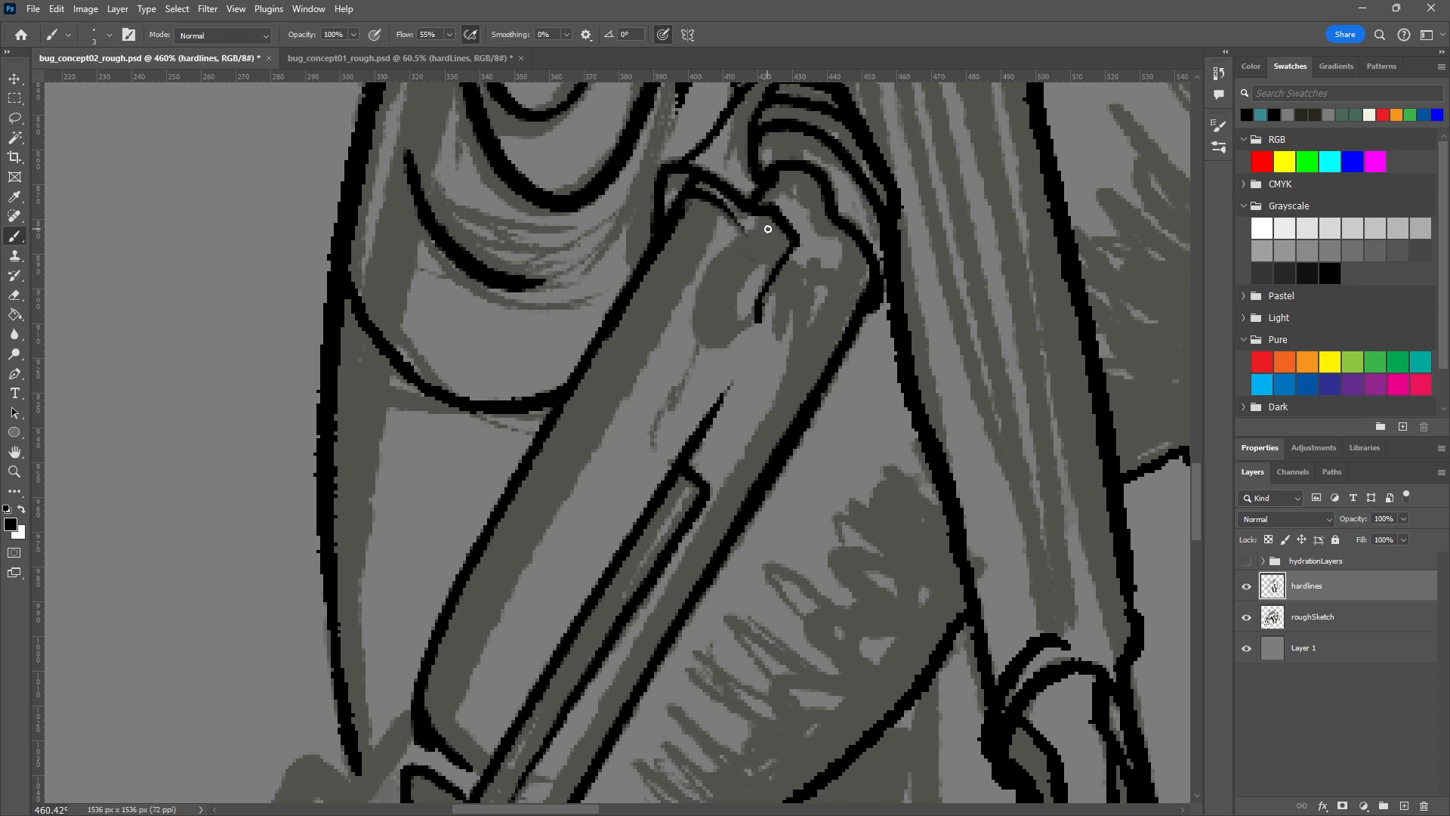
{"action": "mouse_move", "coordinate": [762, 227]}
{"action": "left_mouse_down"}
{"action": "mouse_move", "coordinate": [710, 338]}
{"action": "mouse_move", "coordinate": [731, 339]}
{"action": "mouse_move", "coordinate": [773, 285]}
{"action": "mouse_move", "coordinate": [768, 250]}
{"action": "mouse_move", "coordinate": [784, 220]}
{"action": "mouse_move", "coordinate": [763, 250]}
{"action": "left_mouse_up"}
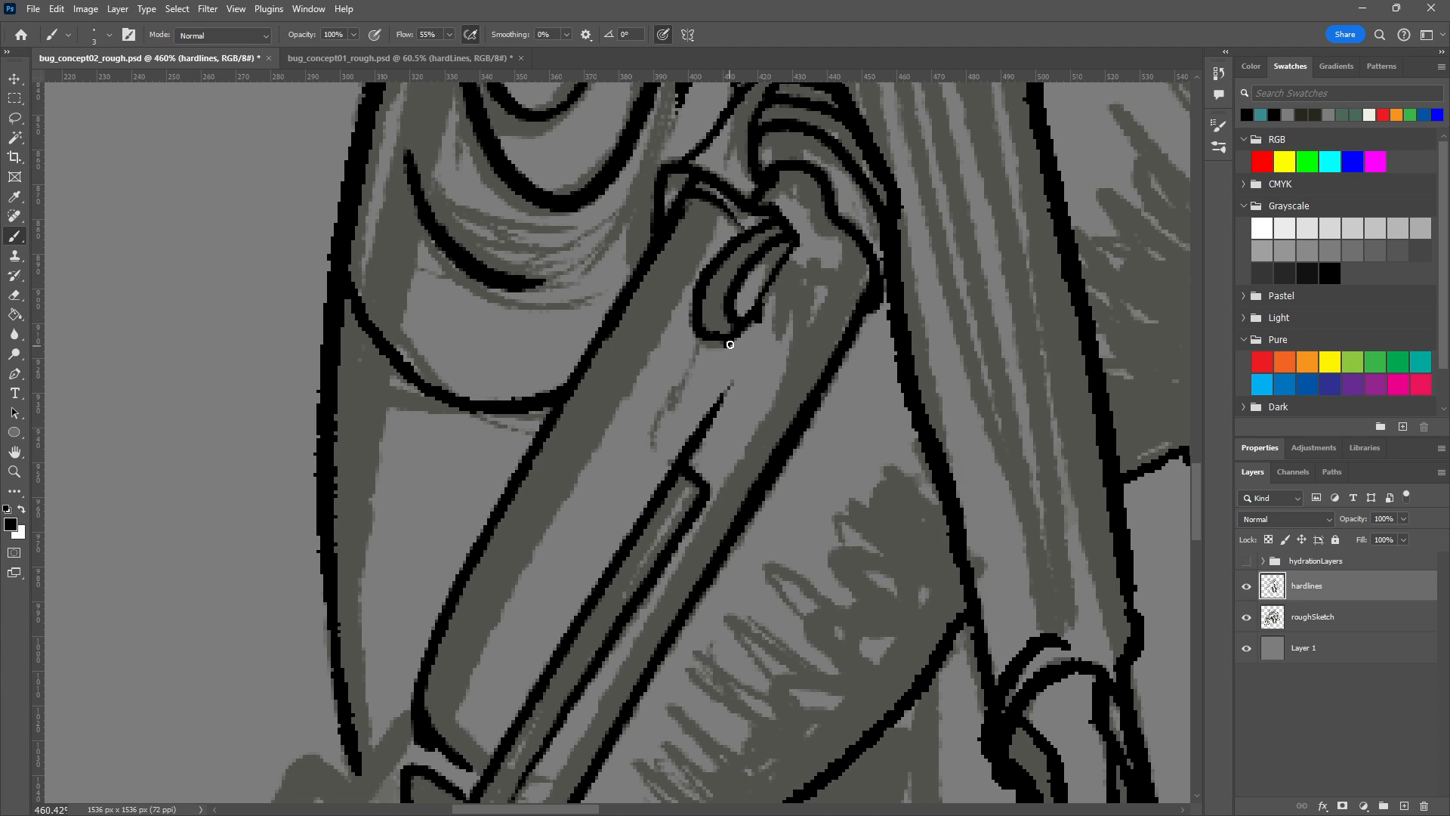
Ink the angled plate edges beside the loops along the segment's inner edge, adding small ladder-like strokes next to them.
{"action": "mouse_move", "coordinate": [788, 259]}
{"action": "left_mouse_down"}
{"action": "mouse_move", "coordinate": [823, 266]}
{"action": "mouse_move", "coordinate": [820, 252]}
{"action": "mouse_move", "coordinate": [848, 269]}
{"action": "mouse_move", "coordinate": [787, 394]}
{"action": "left_mouse_up"}
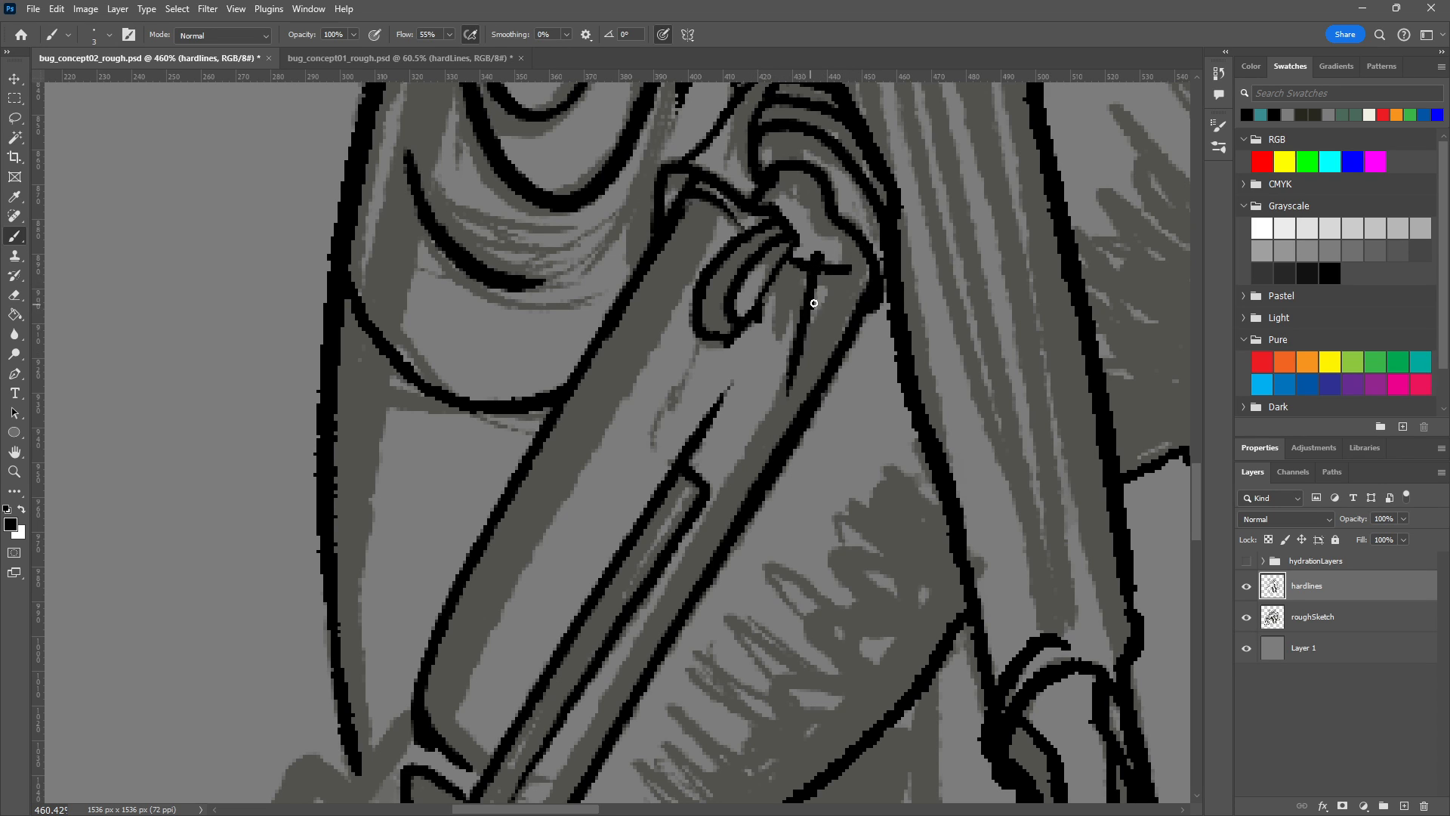
{"action": "left_click_drag", "start_coordinate": [791, 360], "coordinate": [775, 451]}
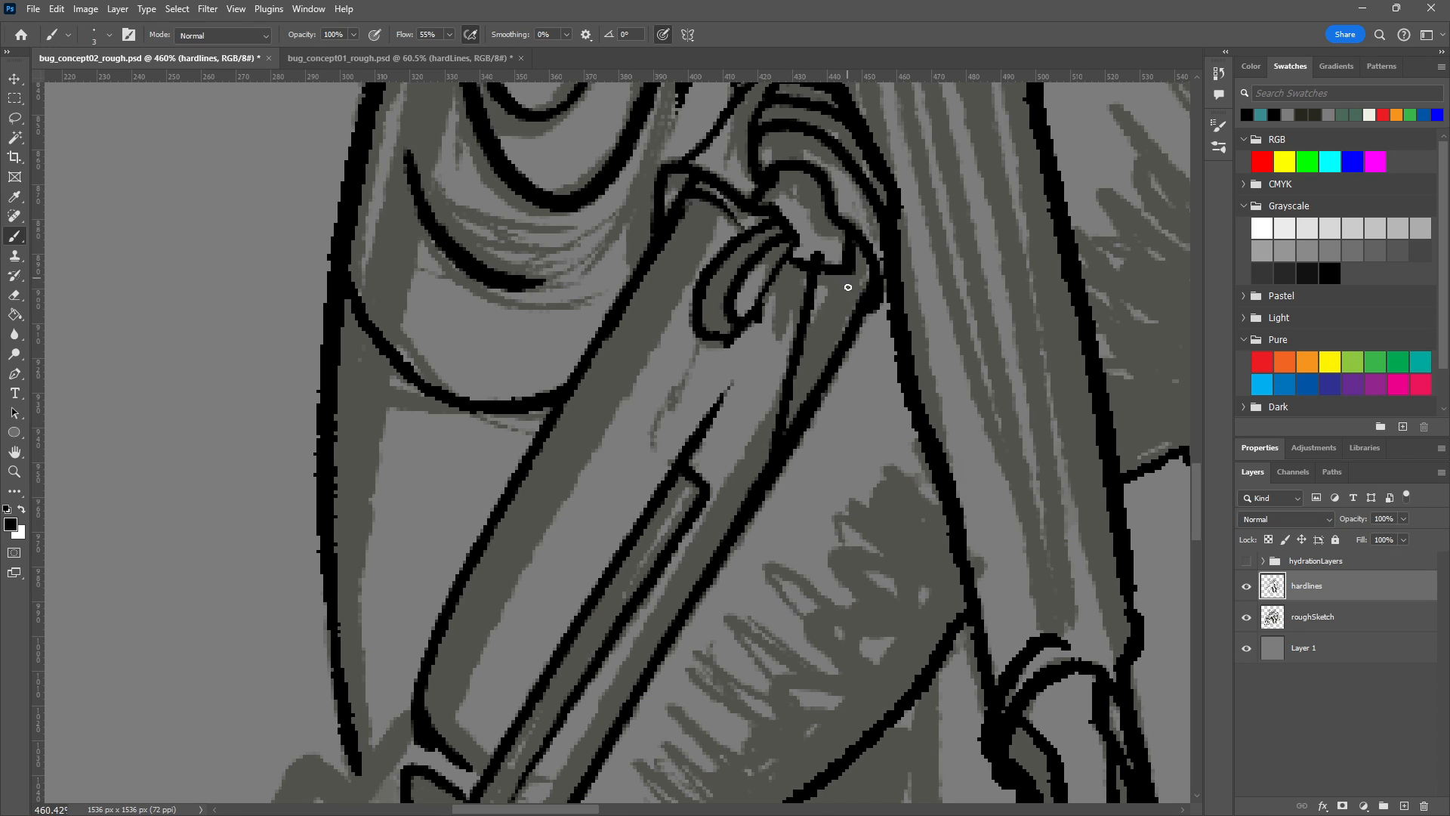
{"action": "left_click_drag", "start_coordinate": [853, 264], "coordinate": [839, 334]}
{"action": "left_click_drag", "start_coordinate": [787, 262], "coordinate": [767, 351]}
{"action": "key", "text": "ctrl+z"}
{"action": "mouse_move", "coordinate": [790, 261]}
{"action": "left_mouse_down"}
{"action": "mouse_move", "coordinate": [769, 374]}
{"action": "mouse_move", "coordinate": [774, 489]}
{"action": "mouse_move", "coordinate": [792, 250]}
{"action": "mouse_move", "coordinate": [761, 394]}
{"action": "mouse_move", "coordinate": [783, 288]}
{"action": "mouse_move", "coordinate": [805, 318]}
{"action": "left_mouse_up"}
{"action": "key", "text": "ctrl+z"}
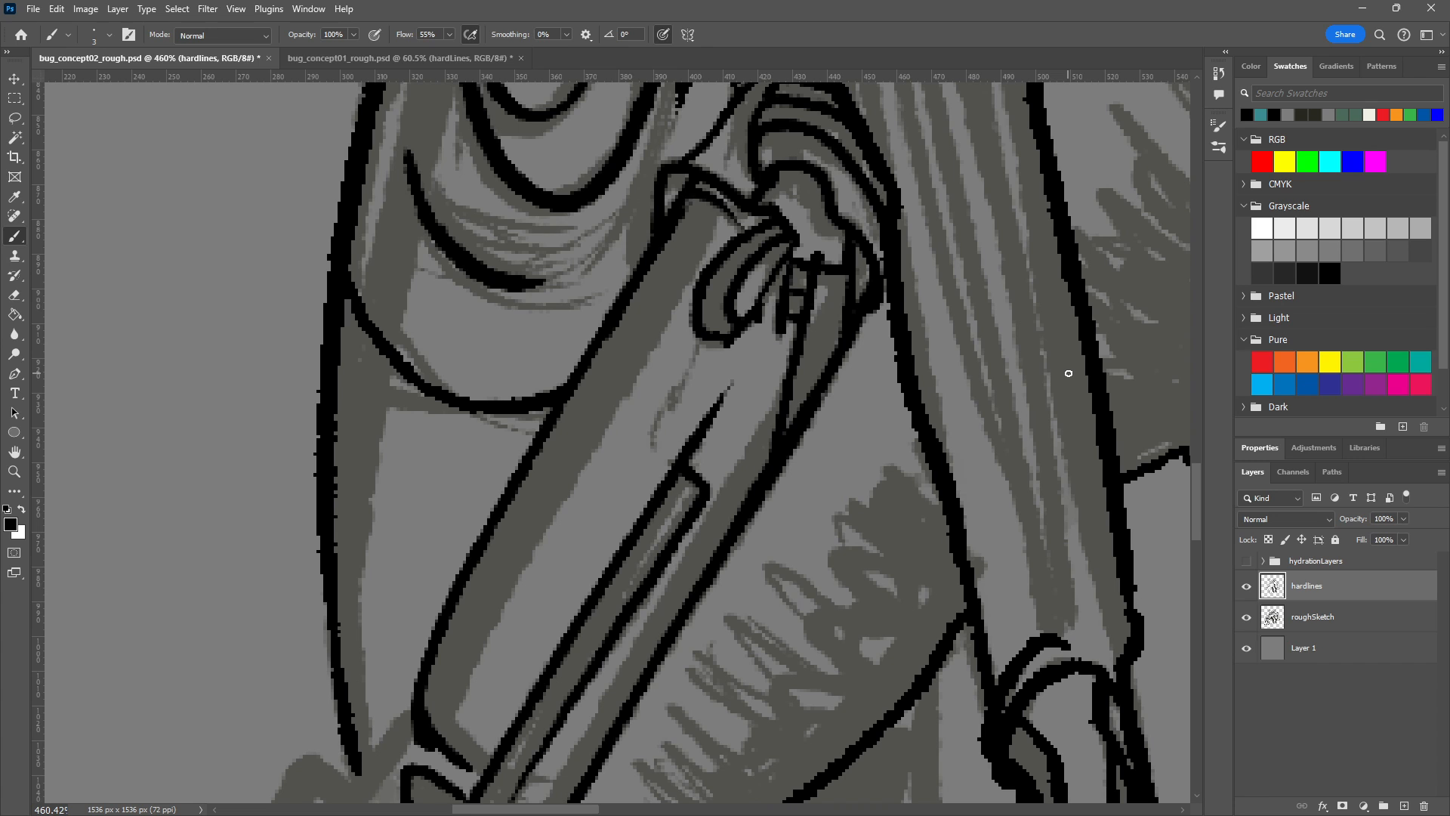
Close the lower end of the rear leg's upper segment and ink the notched joint edge just beneath it.
{"action": "scroll", "coordinate": [827, 287], "scroll_direction": "down", "scroll_amount": 3}
{"action": "scroll", "coordinate": [669, 579], "scroll_direction": "right", "scroll_amount": 3}
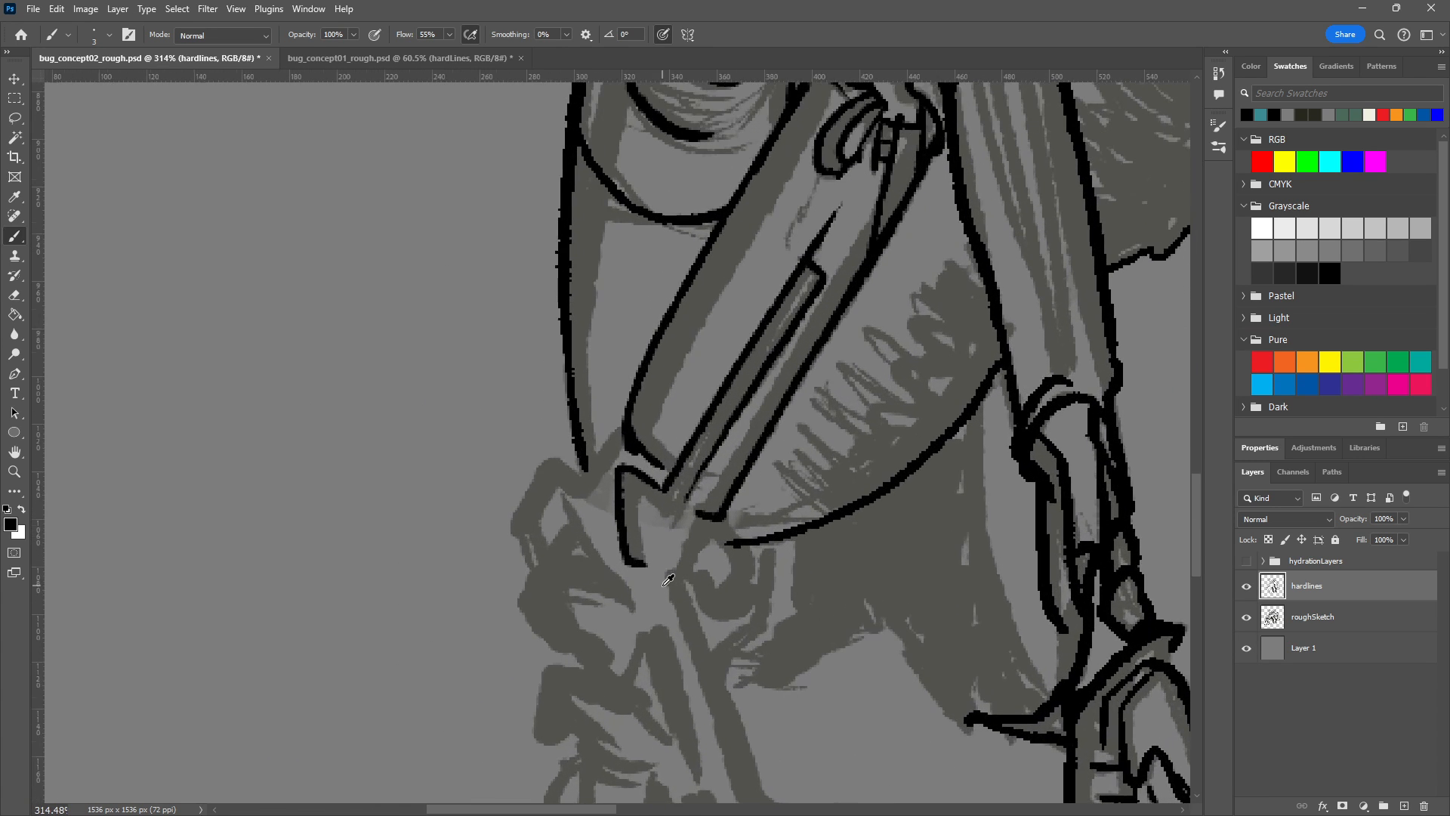
{"action": "scroll", "coordinate": [669, 579], "scroll_direction": "down", "scroll_amount": 3}
{"action": "scroll", "coordinate": [812, 438], "scroll_direction": "left", "scroll_amount": 1}
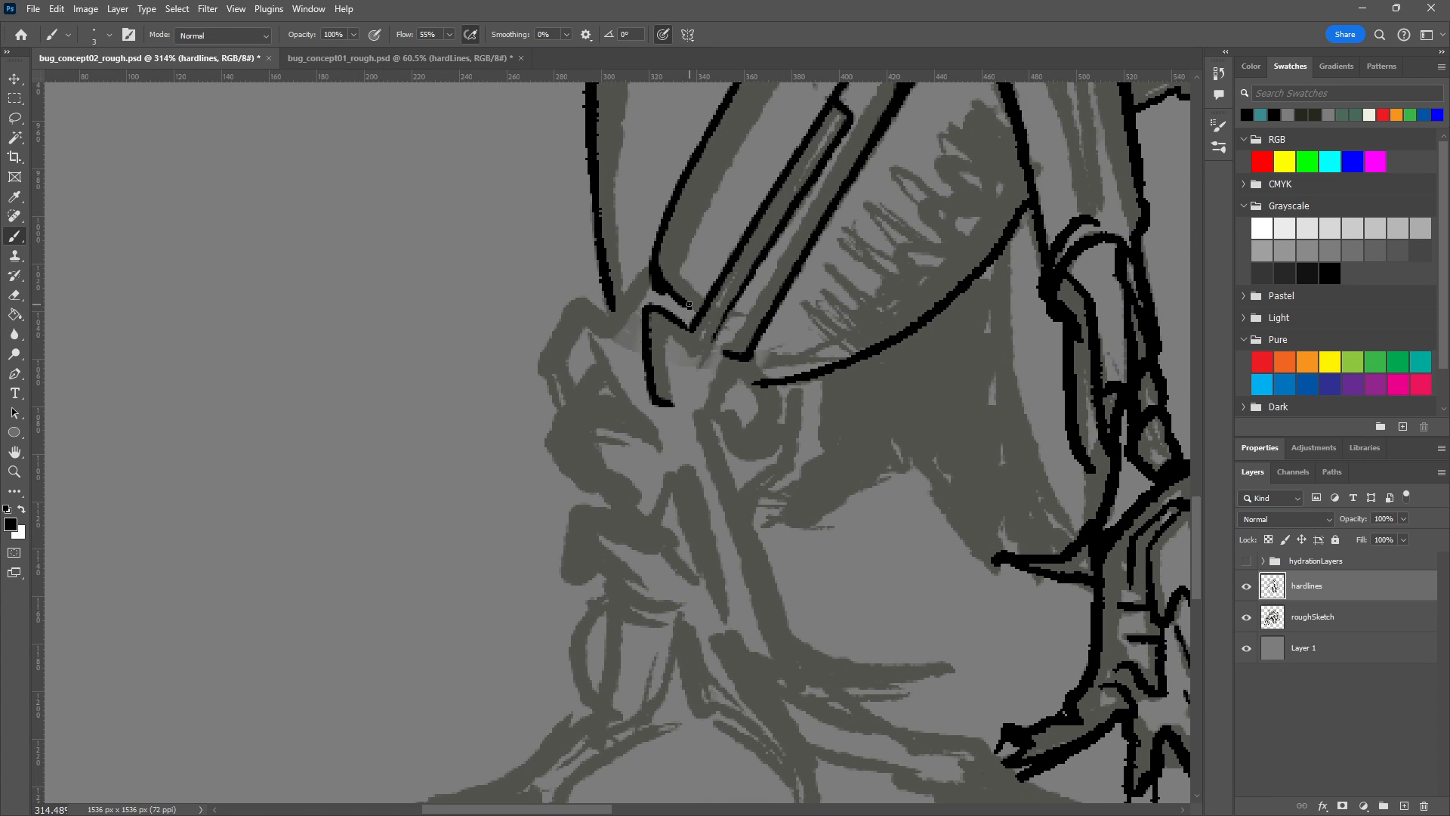
{"action": "left_click_drag", "start_coordinate": [698, 314], "coordinate": [689, 303]}
{"action": "scroll", "coordinate": [795, 365], "scroll_direction": "down", "scroll_amount": 2}
{"action": "scroll", "coordinate": [794, 364], "scroll_direction": "right", "scroll_amount": 1}
{"action": "left_click_drag", "start_coordinate": [688, 247], "coordinate": [656, 307]}
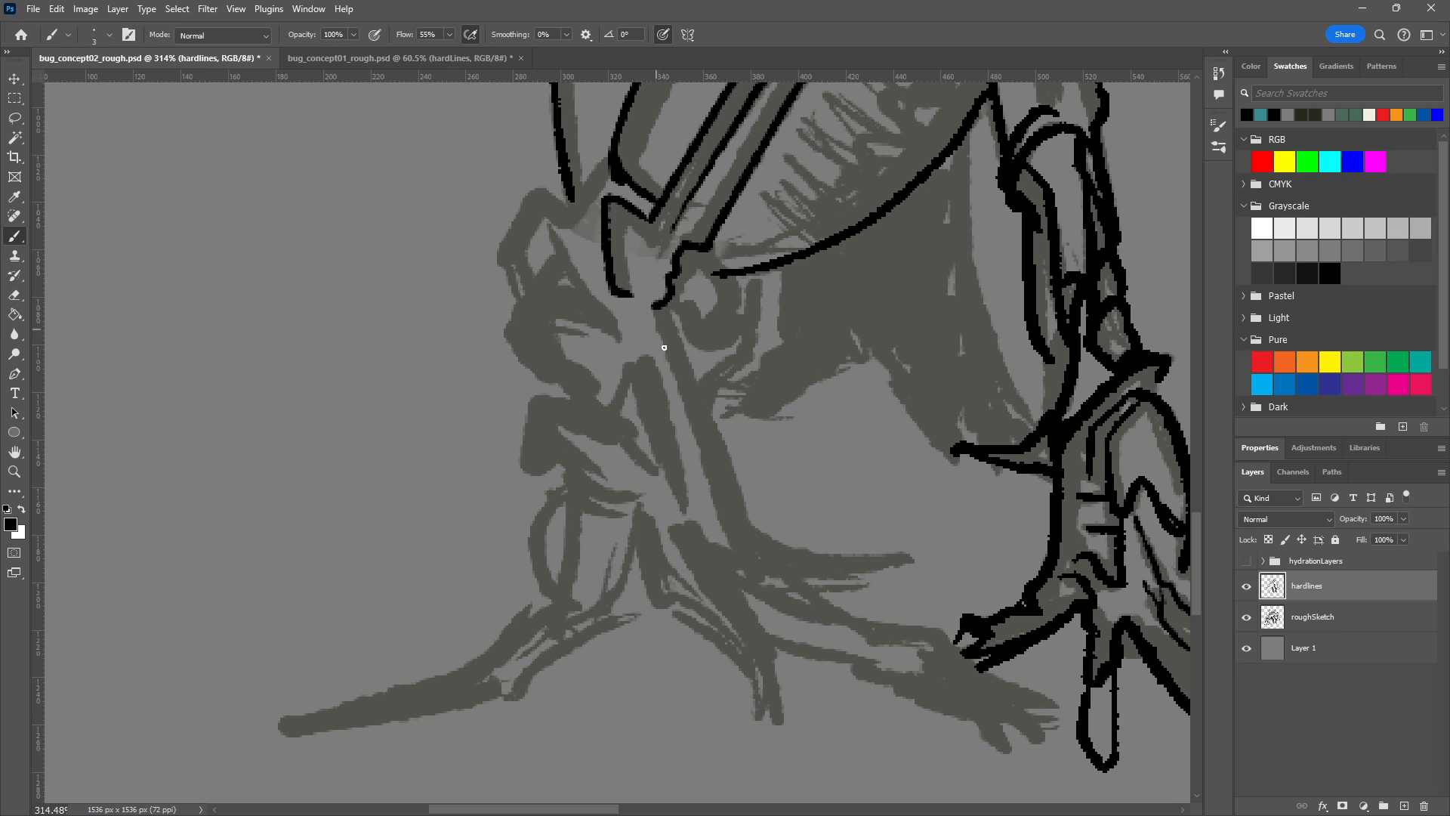
Ink the rear lower leg's long front edge down into the foot and outline the upper toe and the next toe's top edge.
{"action": "left_click", "coordinate": [777, 619], "text": "shift"}
{"action": "key", "text": "ctrl+z"}
{"action": "mouse_move", "coordinate": [742, 542]}
{"action": "left_mouse_down"}
{"action": "mouse_move", "coordinate": [664, 311]}
{"action": "mouse_move", "coordinate": [745, 538]}
{"action": "mouse_move", "coordinate": [916, 562]}
{"action": "mouse_move", "coordinate": [817, 573]}
{"action": "mouse_move", "coordinate": [847, 590]}
{"action": "mouse_move", "coordinate": [775, 576]}
{"action": "mouse_move", "coordinate": [866, 588]}
{"action": "mouse_move", "coordinate": [773, 574]}
{"action": "mouse_move", "coordinate": [869, 629]}
{"action": "mouse_move", "coordinate": [935, 631]}
{"action": "mouse_move", "coordinate": [1063, 716]}
{"action": "left_mouse_up"}
{"action": "key", "text": "ctrl+z"}
{"action": "key", "text": "ctrl+z"}
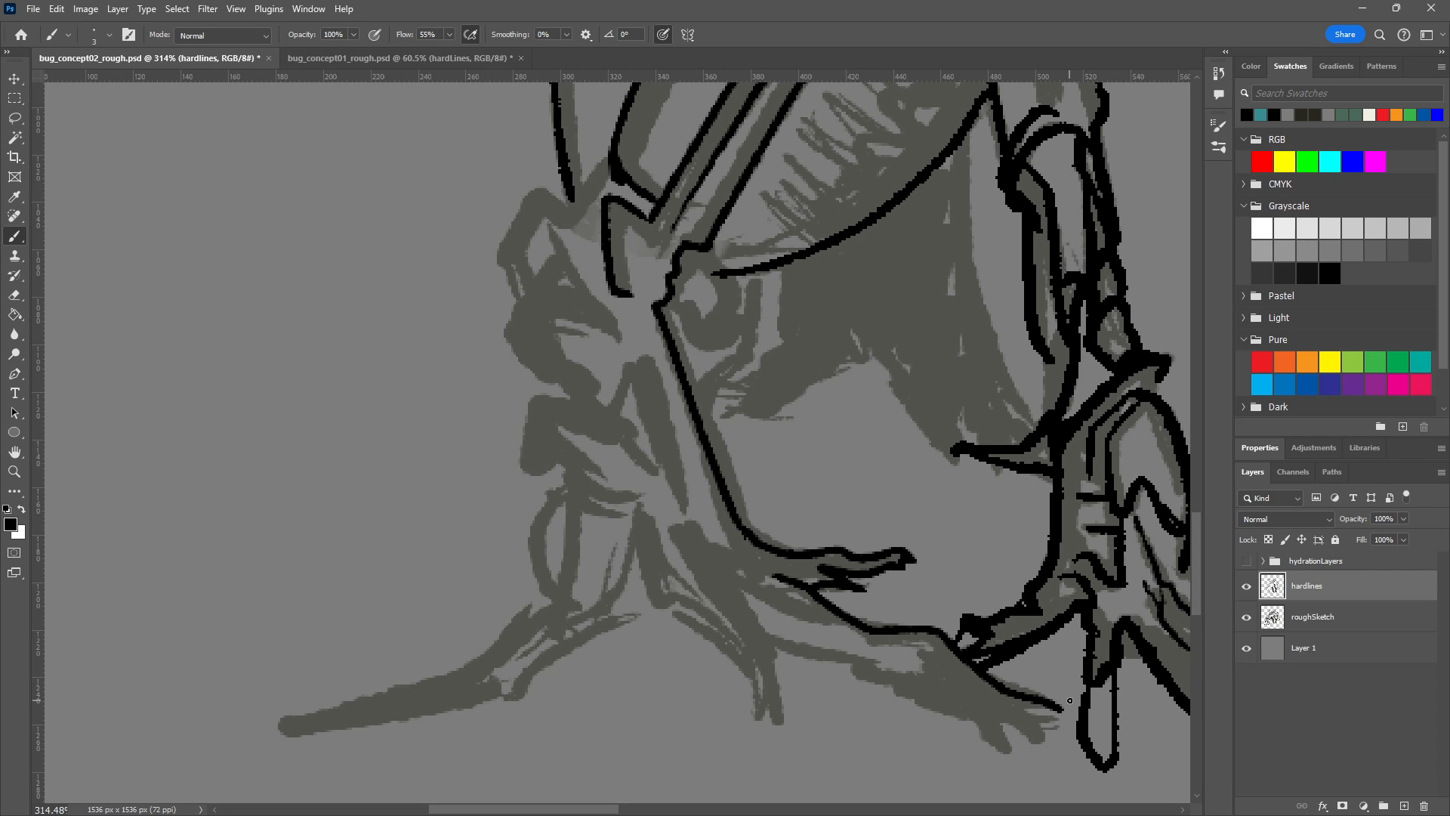
{"action": "left_click_drag", "start_coordinate": [910, 586], "coordinate": [784, 493]}
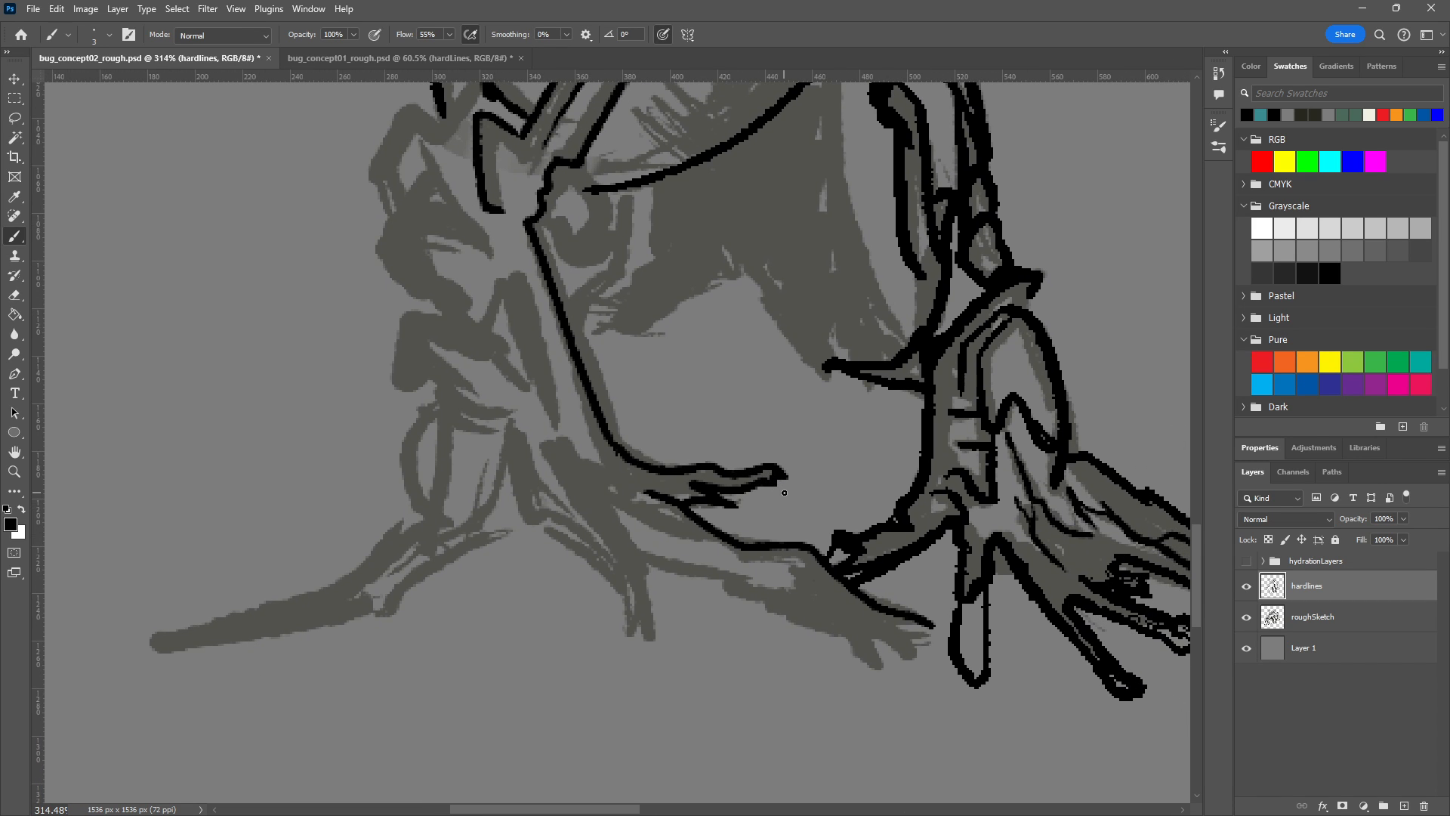
{"action": "mouse_move", "coordinate": [735, 507]}
{"action": "left_mouse_down"}
{"action": "mouse_move", "coordinate": [796, 500]}
{"action": "mouse_move", "coordinate": [781, 479]}
{"action": "mouse_move", "coordinate": [817, 497]}
{"action": "mouse_move", "coordinate": [794, 490]}
{"action": "mouse_move", "coordinate": [826, 507]}
{"action": "left_mouse_up"}
Ink the lower front toe's underside and its splayed claws, adding thin tendon lines along the toe.
{"action": "left_click_drag", "start_coordinate": [911, 535], "coordinate": [801, 401]}
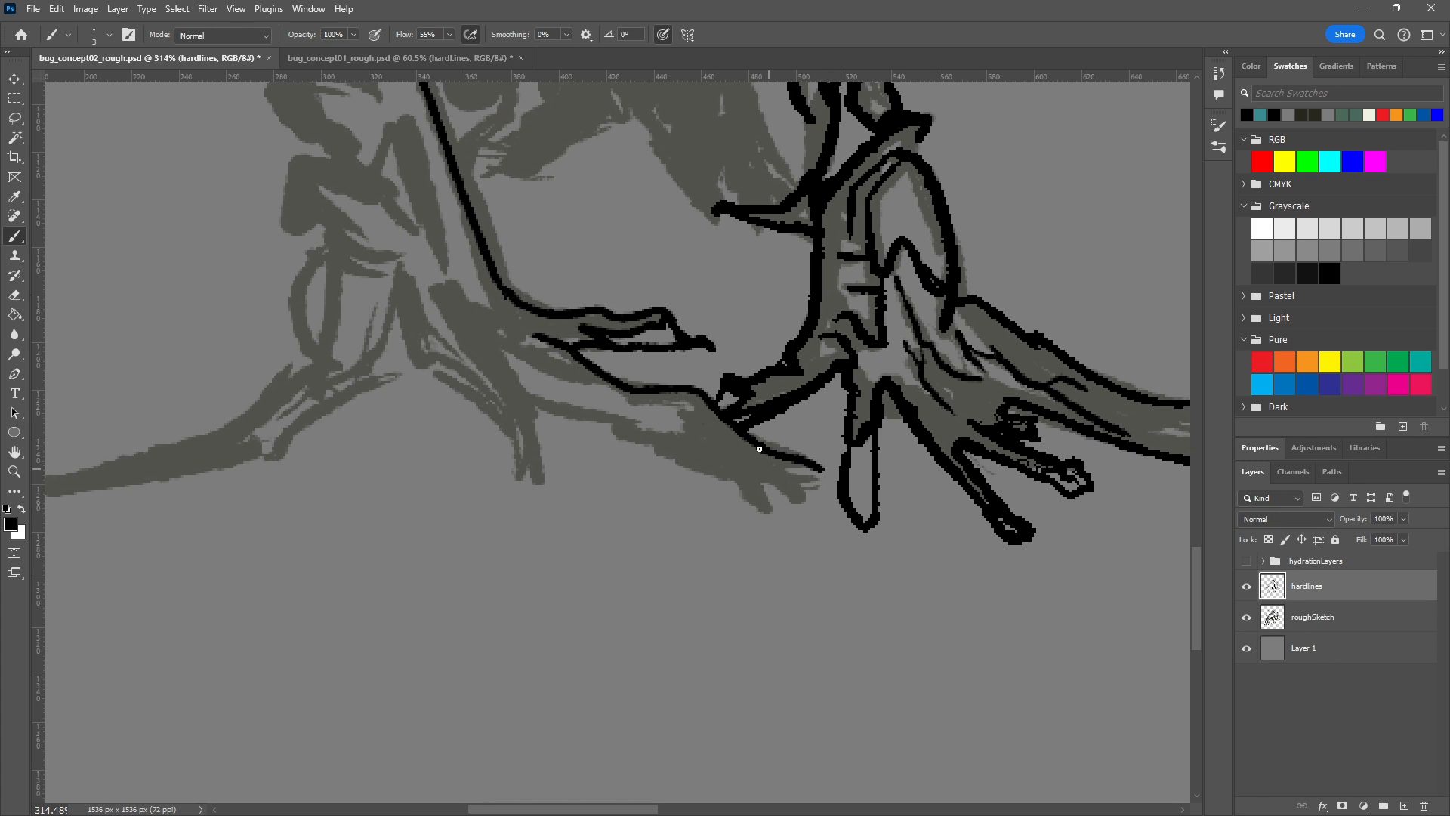
{"action": "mouse_move", "coordinate": [515, 377]}
{"action": "left_mouse_down"}
{"action": "mouse_move", "coordinate": [662, 427]}
{"action": "mouse_move", "coordinate": [617, 424]}
{"action": "mouse_move", "coordinate": [736, 475]}
{"action": "mouse_move", "coordinate": [769, 507]}
{"action": "mouse_move", "coordinate": [731, 461]}
{"action": "mouse_move", "coordinate": [815, 510]}
{"action": "mouse_move", "coordinate": [723, 439]}
{"action": "mouse_move", "coordinate": [777, 440]}
{"action": "mouse_move", "coordinate": [773, 464]}
{"action": "mouse_move", "coordinate": [842, 486]}
{"action": "mouse_move", "coordinate": [825, 461]}
{"action": "left_mouse_up"}
{"action": "key", "text": "ctrl+z"}
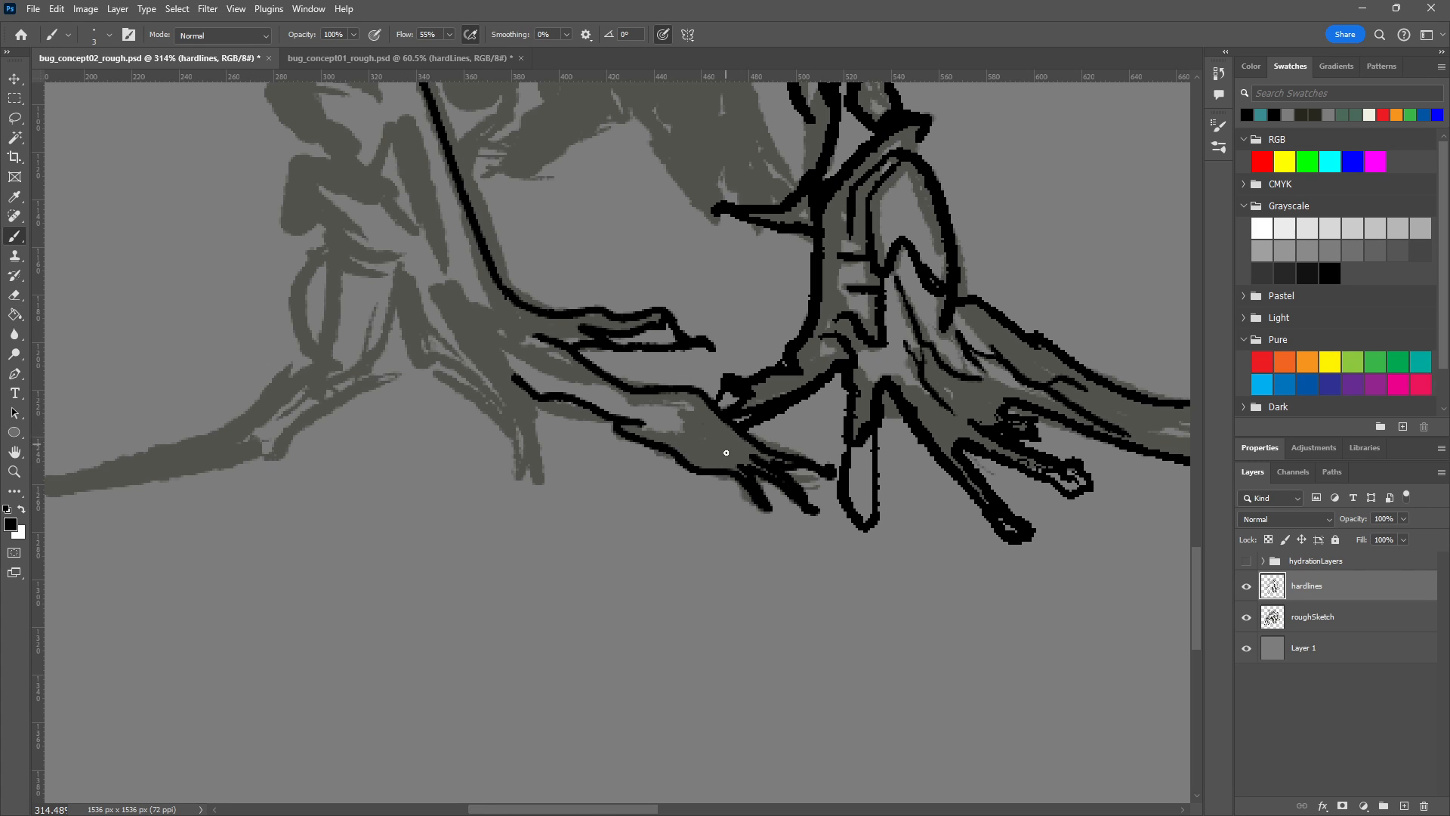
{"action": "mouse_move", "coordinate": [725, 458]}
{"action": "left_mouse_down"}
{"action": "mouse_move", "coordinate": [600, 398]}
{"action": "mouse_move", "coordinate": [740, 446]}
{"action": "mouse_move", "coordinate": [656, 411]}
{"action": "mouse_move", "coordinate": [676, 401]}
{"action": "mouse_move", "coordinate": [537, 358]}
{"action": "left_mouse_up"}
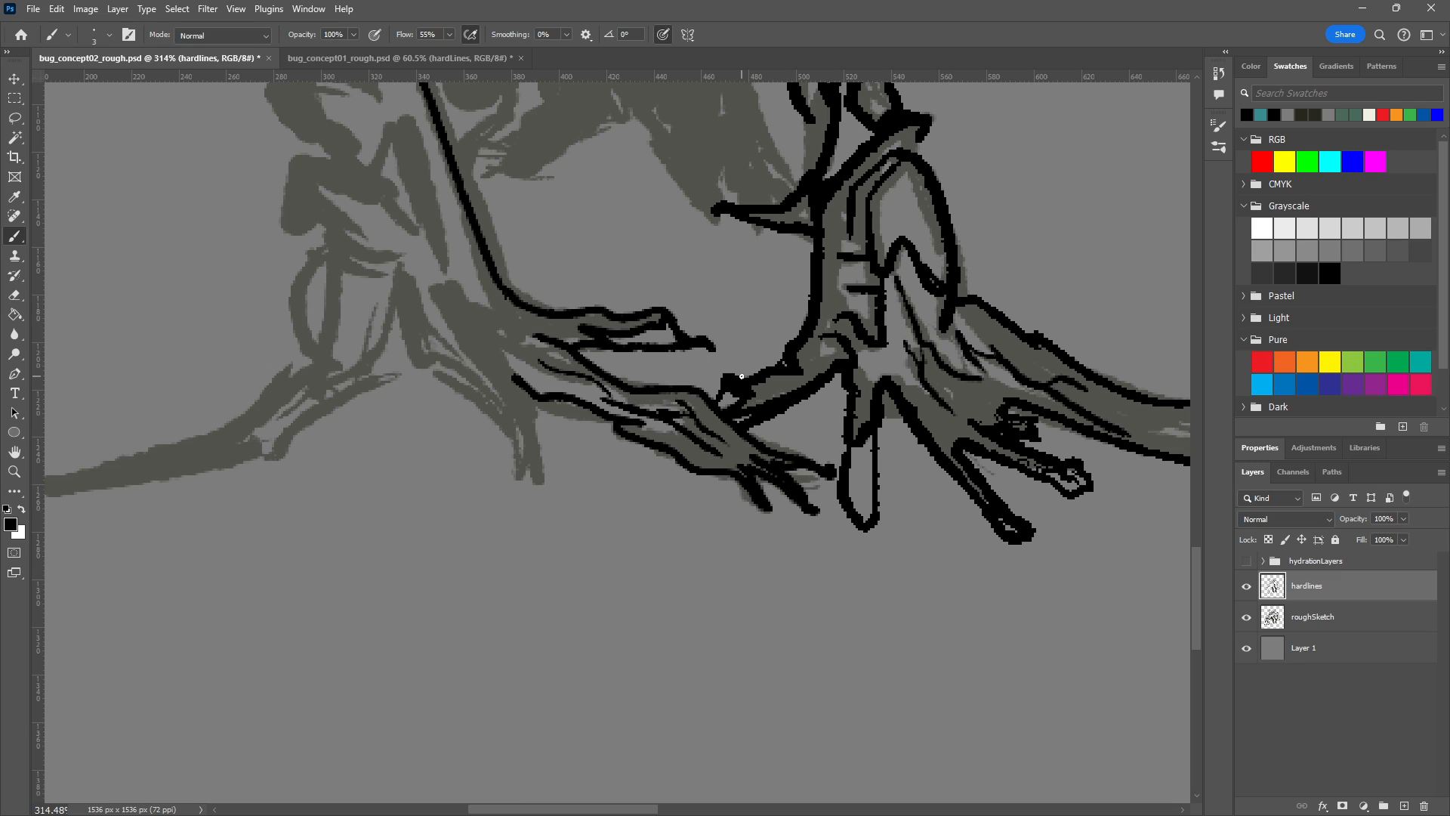
Erase the lower front toe's underside line between the knuckle and the claws and clean up the thin inner lines.
{"action": "key", "text": "e"}
{"action": "mouse_move", "coordinate": [627, 407]}
{"action": "left_mouse_down"}
{"action": "mouse_move", "coordinate": [605, 403]}
{"action": "mouse_move", "coordinate": [730, 461]}
{"action": "left_mouse_up"}
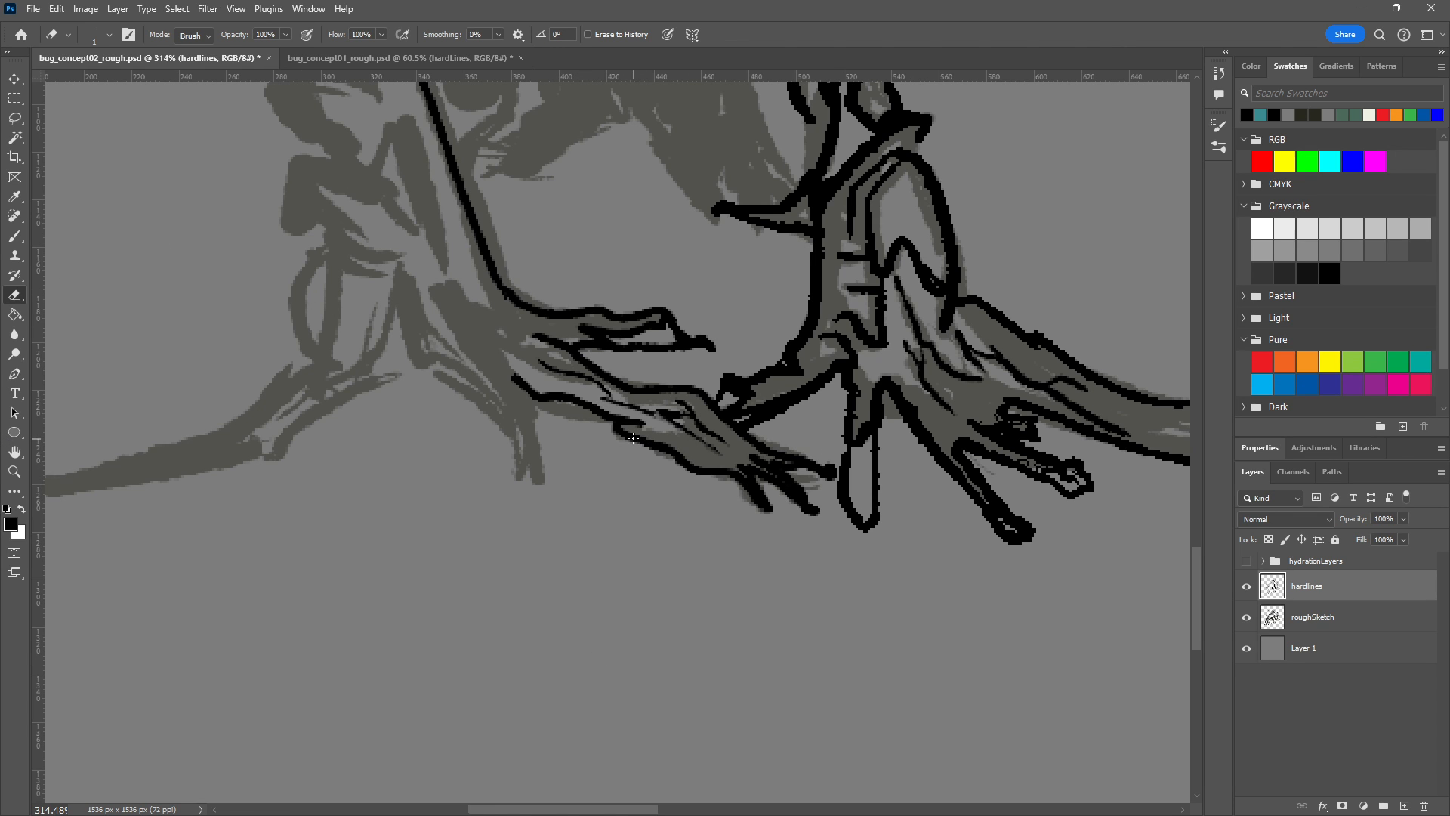
{"action": "scroll", "coordinate": [633, 438], "scroll_direction": "up", "scroll_amount": 10}
{"action": "key", "text": "bracketright"}
{"action": "key", "text": "bracketright"}
{"action": "mouse_move", "coordinate": [627, 421]}
{"action": "left_mouse_down"}
{"action": "mouse_move", "coordinate": [577, 432]}
{"action": "mouse_move", "coordinate": [567, 407]}
{"action": "mouse_move", "coordinate": [613, 442]}
{"action": "mouse_move", "coordinate": [753, 492]}
{"action": "mouse_move", "coordinate": [817, 544]}
{"action": "mouse_move", "coordinate": [945, 558]}
{"action": "left_mouse_up"}
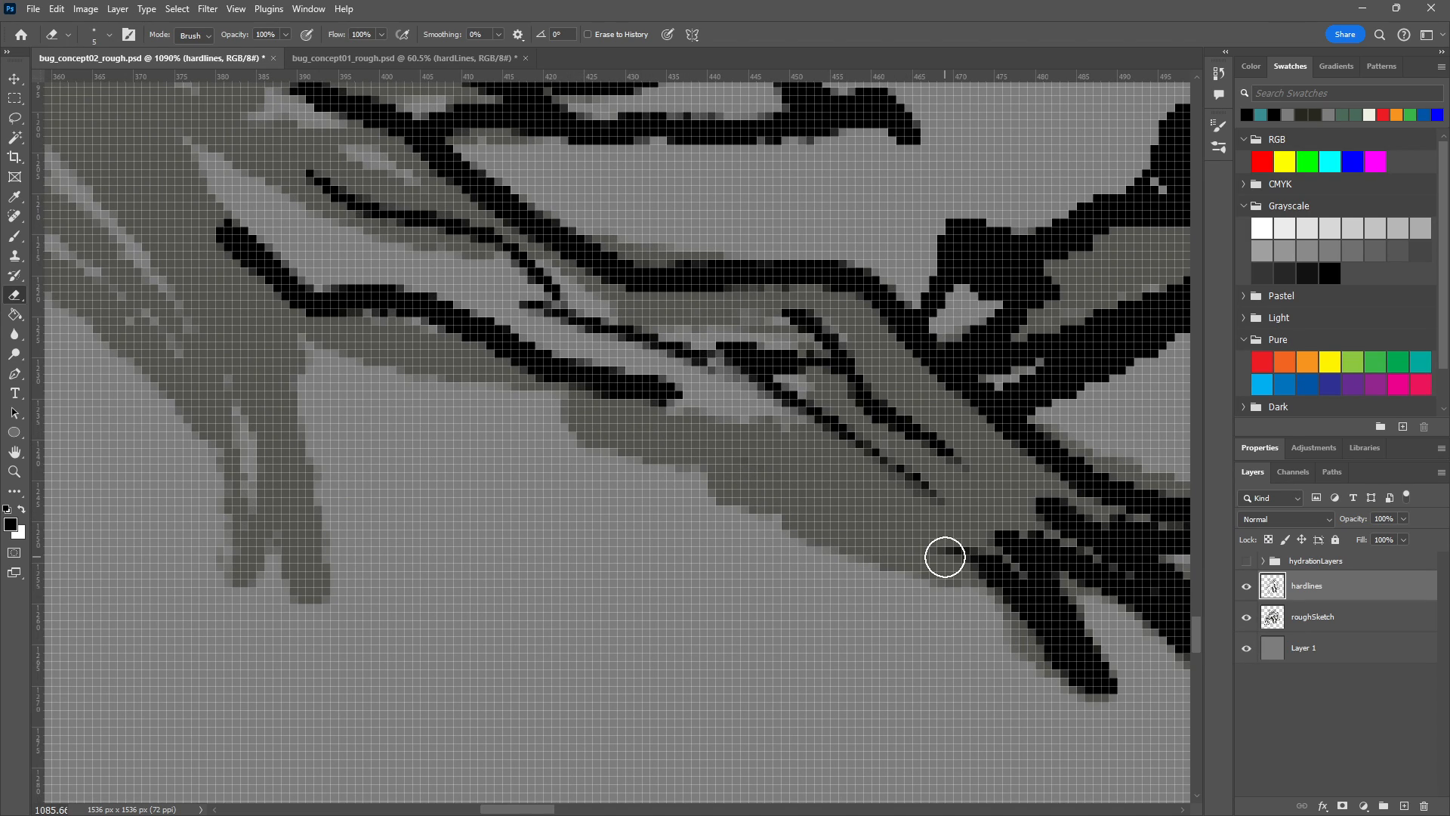
{"action": "key", "text": "b"}
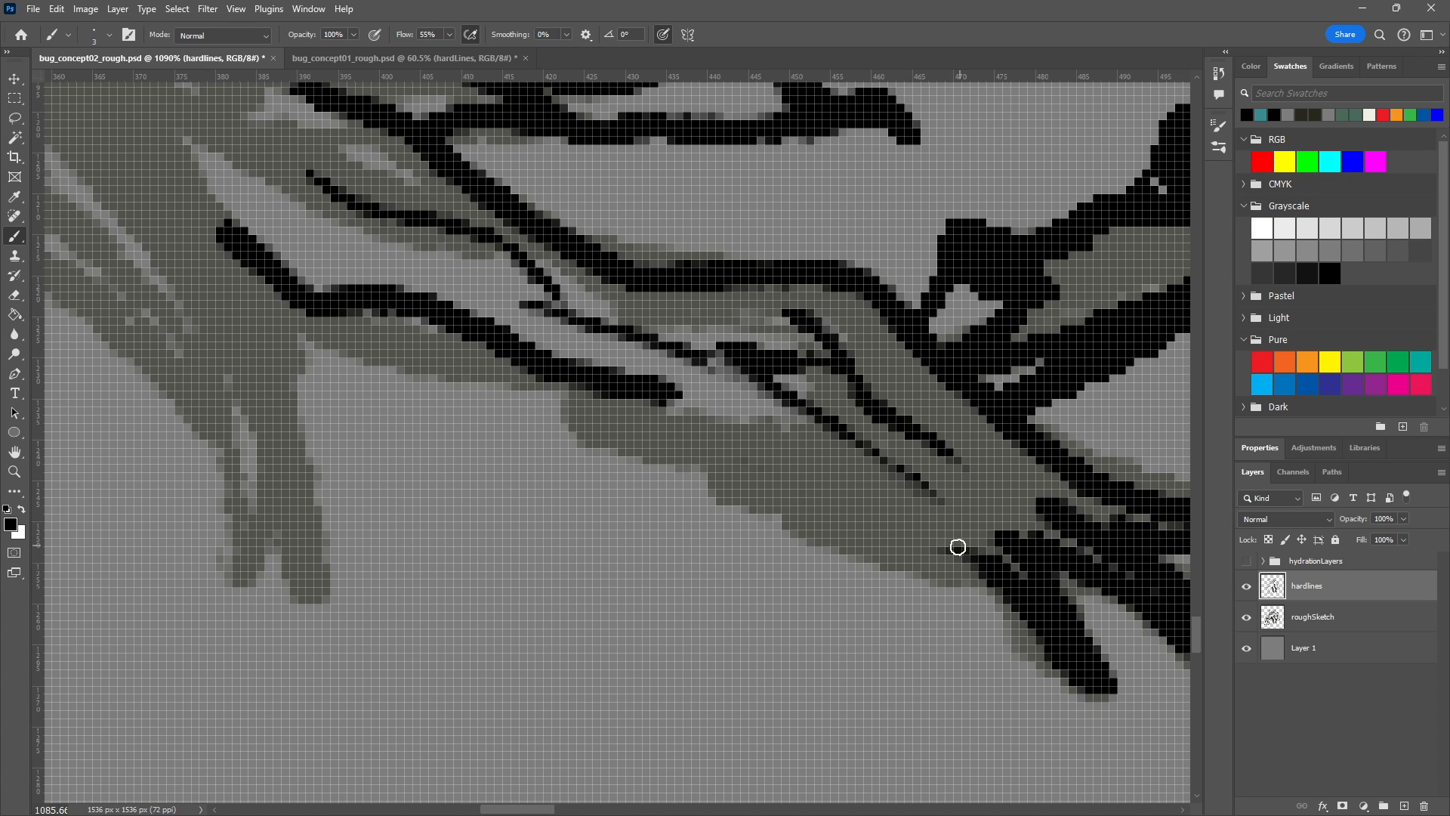
{"action": "mouse_move", "coordinate": [967, 558]}
{"action": "left_mouse_down"}
{"action": "mouse_move", "coordinate": [876, 530]}
{"action": "mouse_move", "coordinate": [675, 408]}
{"action": "mouse_move", "coordinate": [759, 429]}
{"action": "mouse_move", "coordinate": [1026, 554]}
{"action": "mouse_move", "coordinate": [692, 390]}
{"action": "mouse_move", "coordinate": [961, 536]}
{"action": "mouse_move", "coordinate": [813, 554]}
{"action": "mouse_move", "coordinate": [646, 355]}
{"action": "mouse_move", "coordinate": [825, 451]}
{"action": "mouse_move", "coordinate": [949, 548]}
{"action": "left_mouse_up"}
{"action": "key", "text": "ctrl+z"}
{"action": "key", "text": "ctrl+z"}
{"action": "key", "text": "ctrl+z"}
{"action": "key", "text": "ctrl+z"}
{"action": "key", "text": "ctrl+z"}
{"action": "key", "text": "ctrl+z"}
{"action": "mouse_move", "coordinate": [592, 381]}
{"action": "left_mouse_down"}
{"action": "mouse_move", "coordinate": [680, 483]}
{"action": "mouse_move", "coordinate": [942, 561]}
{"action": "left_mouse_up"}
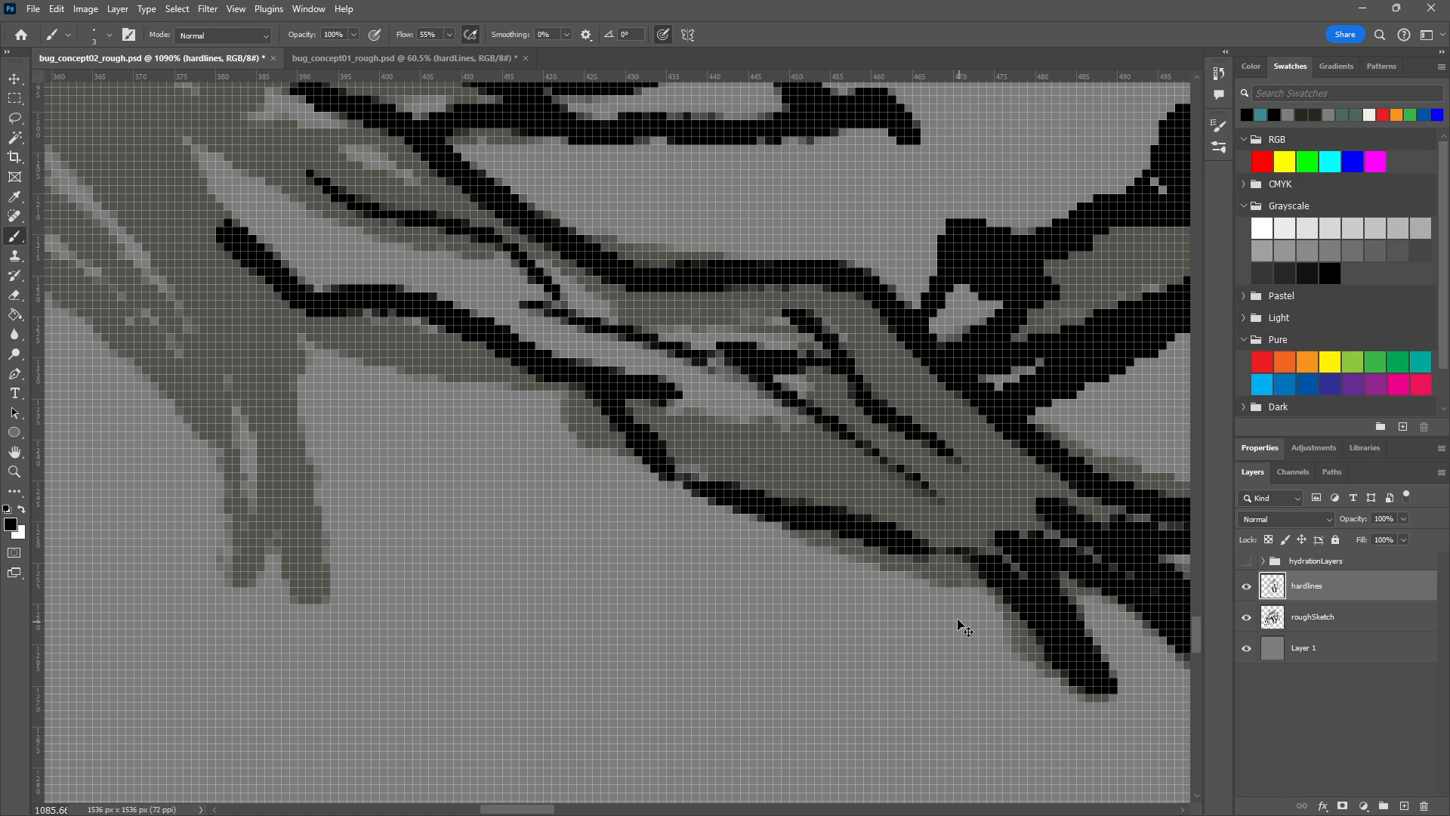
{"action": "key", "text": "ctrl+z"}
{"action": "key", "text": "ctrl+z"}
Redraw the lower front toe's underside contour from the knuckle to the base of the claws.
{"action": "left_click_drag", "start_coordinate": [819, 502], "coordinate": [677, 427]}
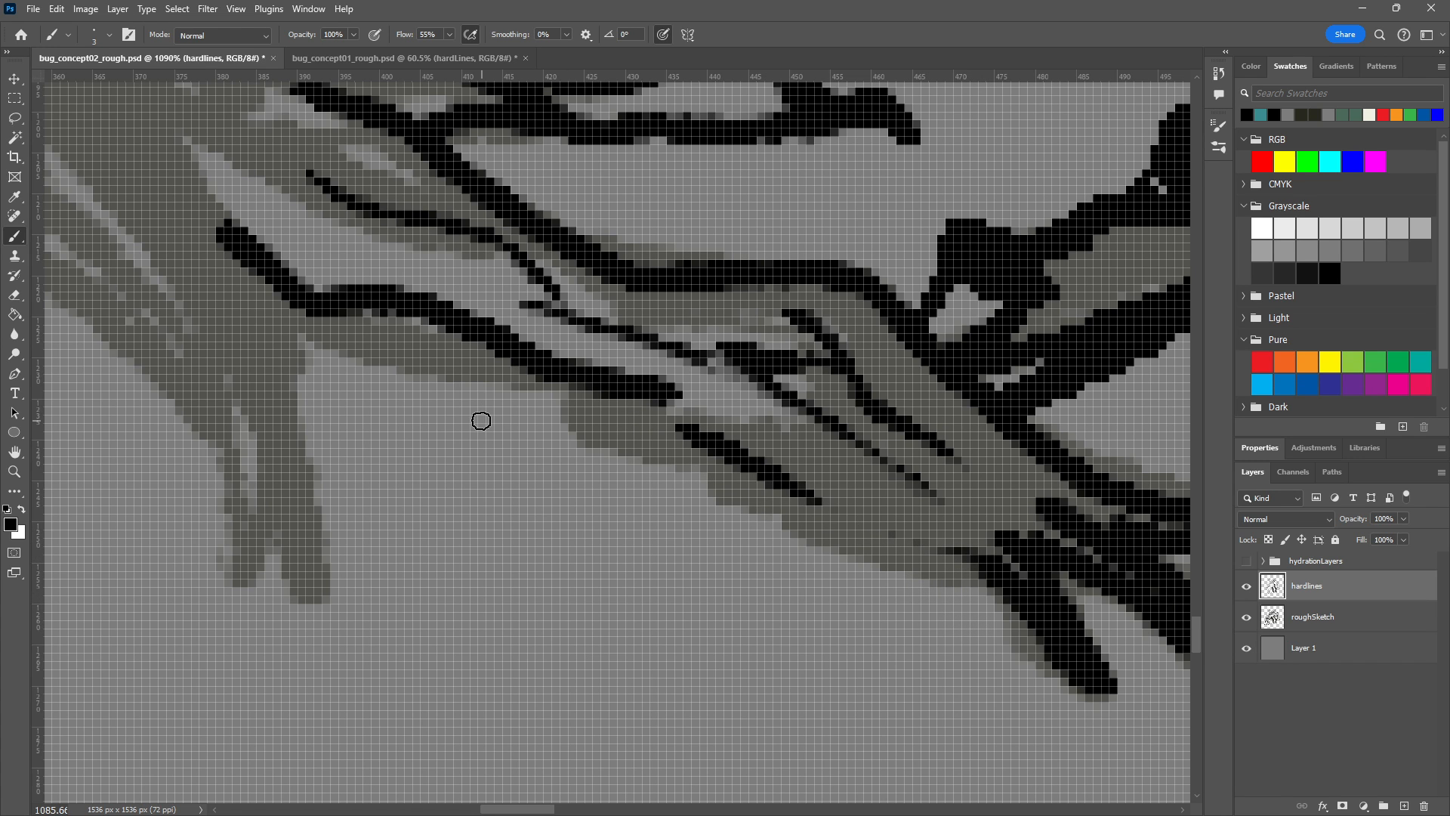
{"action": "scroll", "coordinate": [718, 589], "scroll_direction": "down", "scroll_amount": 5}
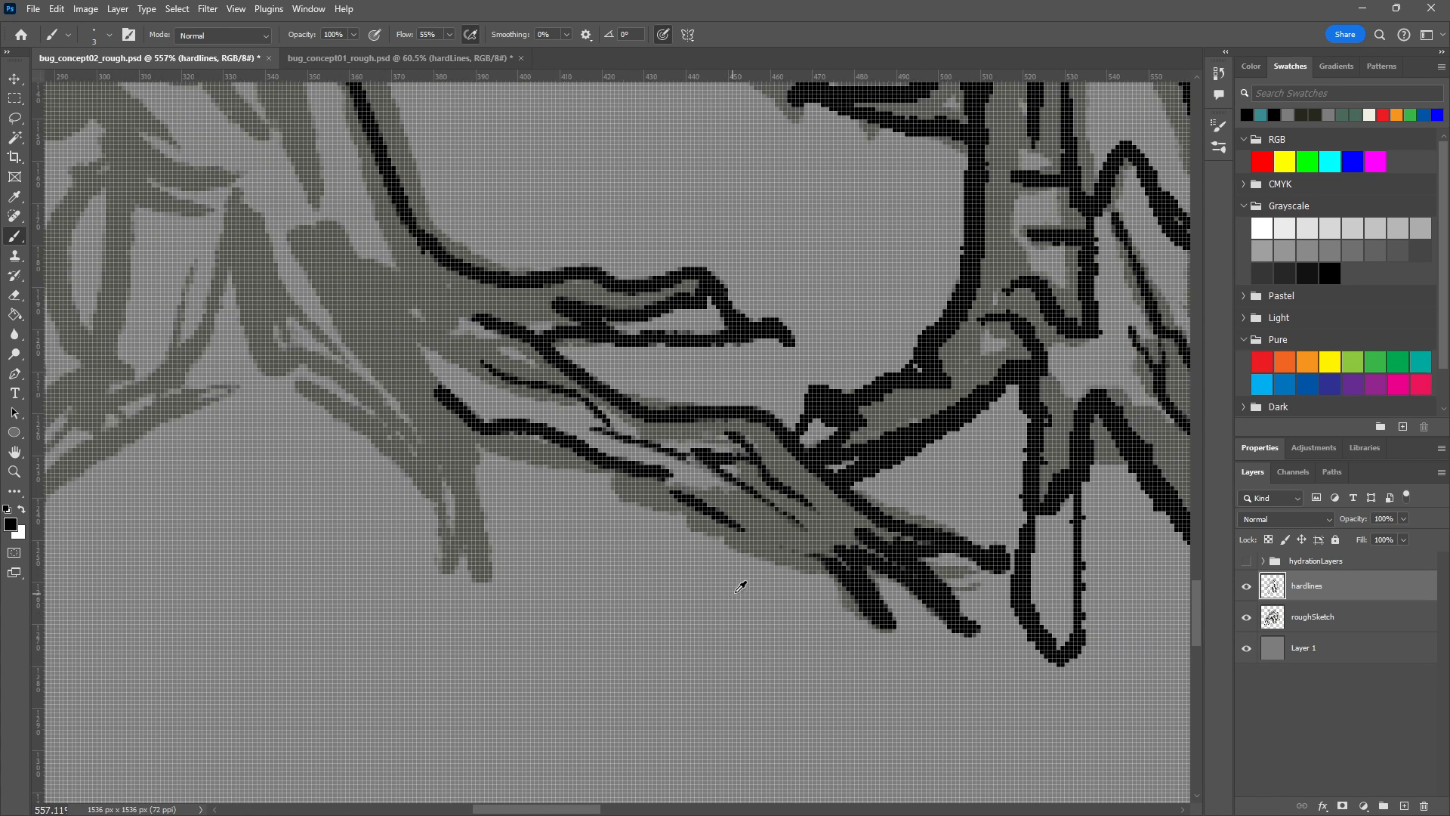
{"action": "scroll", "coordinate": [786, 571], "scroll_direction": "up", "scroll_amount": 2}
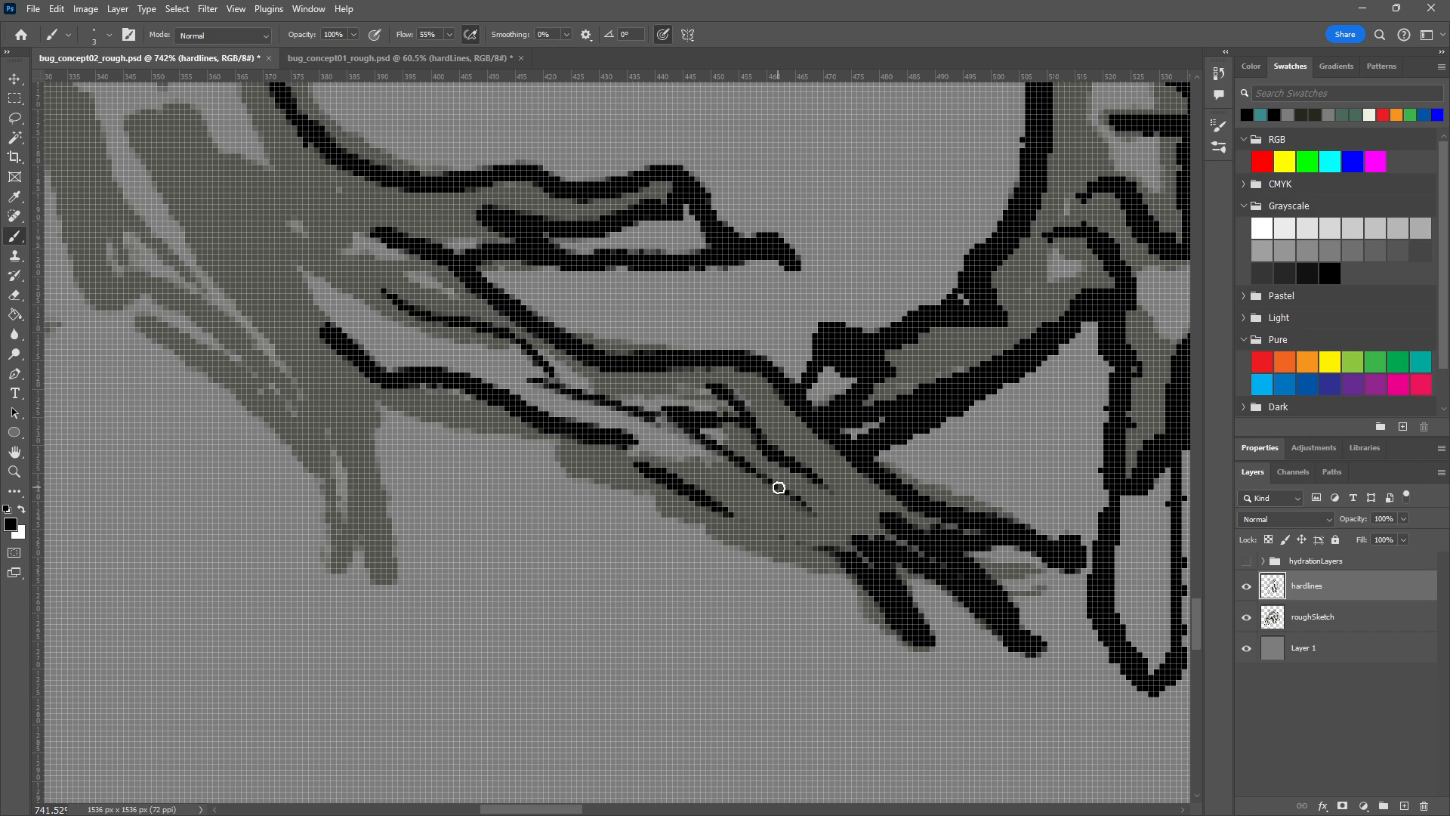
{"action": "left_click_drag", "start_coordinate": [635, 463], "coordinate": [603, 448]}
{"action": "left_click_drag", "start_coordinate": [741, 509], "coordinate": [881, 582]}
Ink a line from the base of the lower front toe's underside up through the foot towards the ankle.
{"action": "mouse_move", "coordinate": [586, 502]}
{"action": "left_mouse_down"}
{"action": "mouse_move", "coordinate": [793, 518]}
{"action": "mouse_move", "coordinate": [858, 544]}
{"action": "left_mouse_up"}
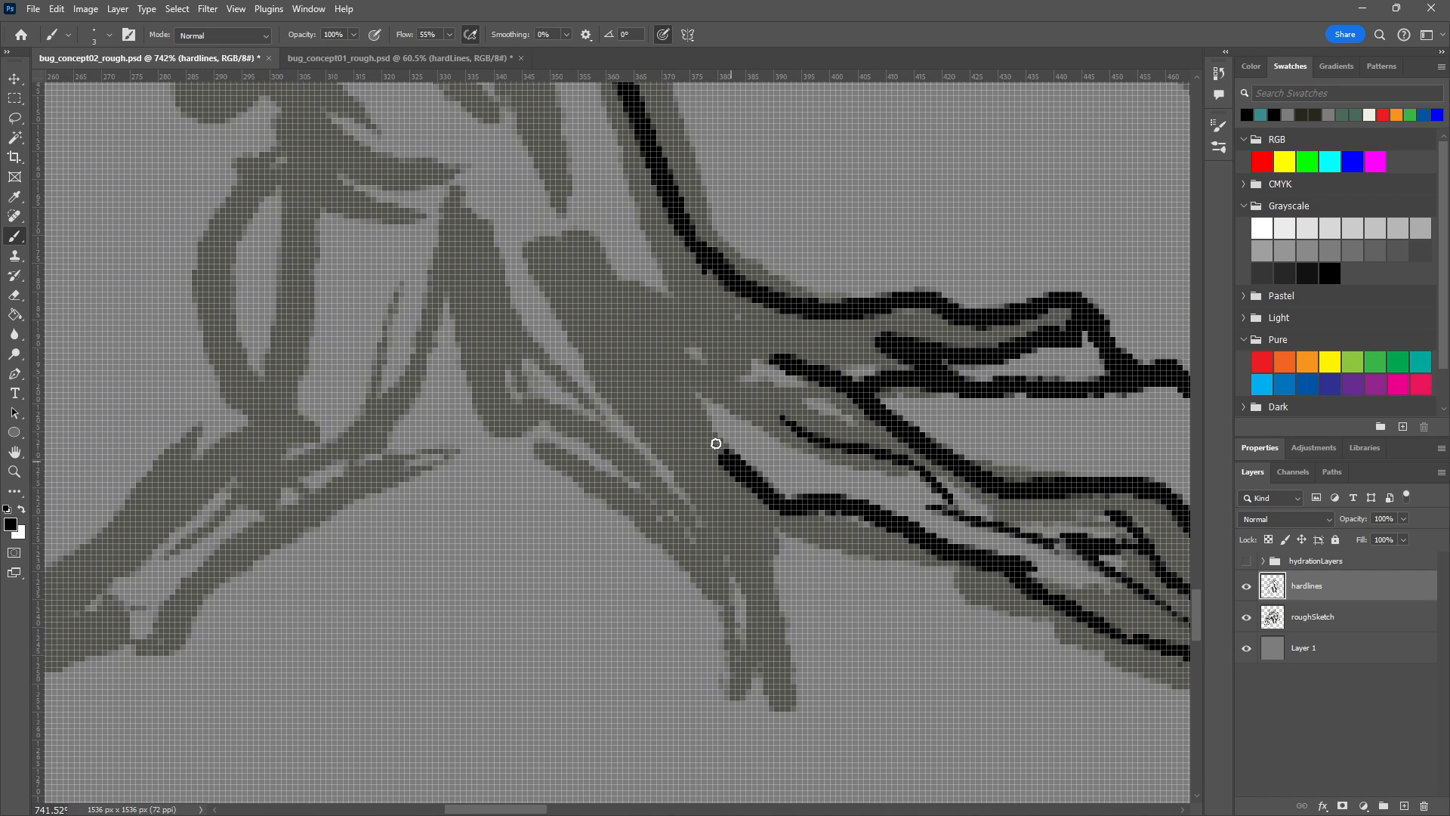
{"action": "left_click_drag", "start_coordinate": [725, 459], "coordinate": [651, 323]}
{"action": "key", "text": "ctrl+z"}
{"action": "left_click_drag", "start_coordinate": [735, 465], "coordinate": [576, 241]}
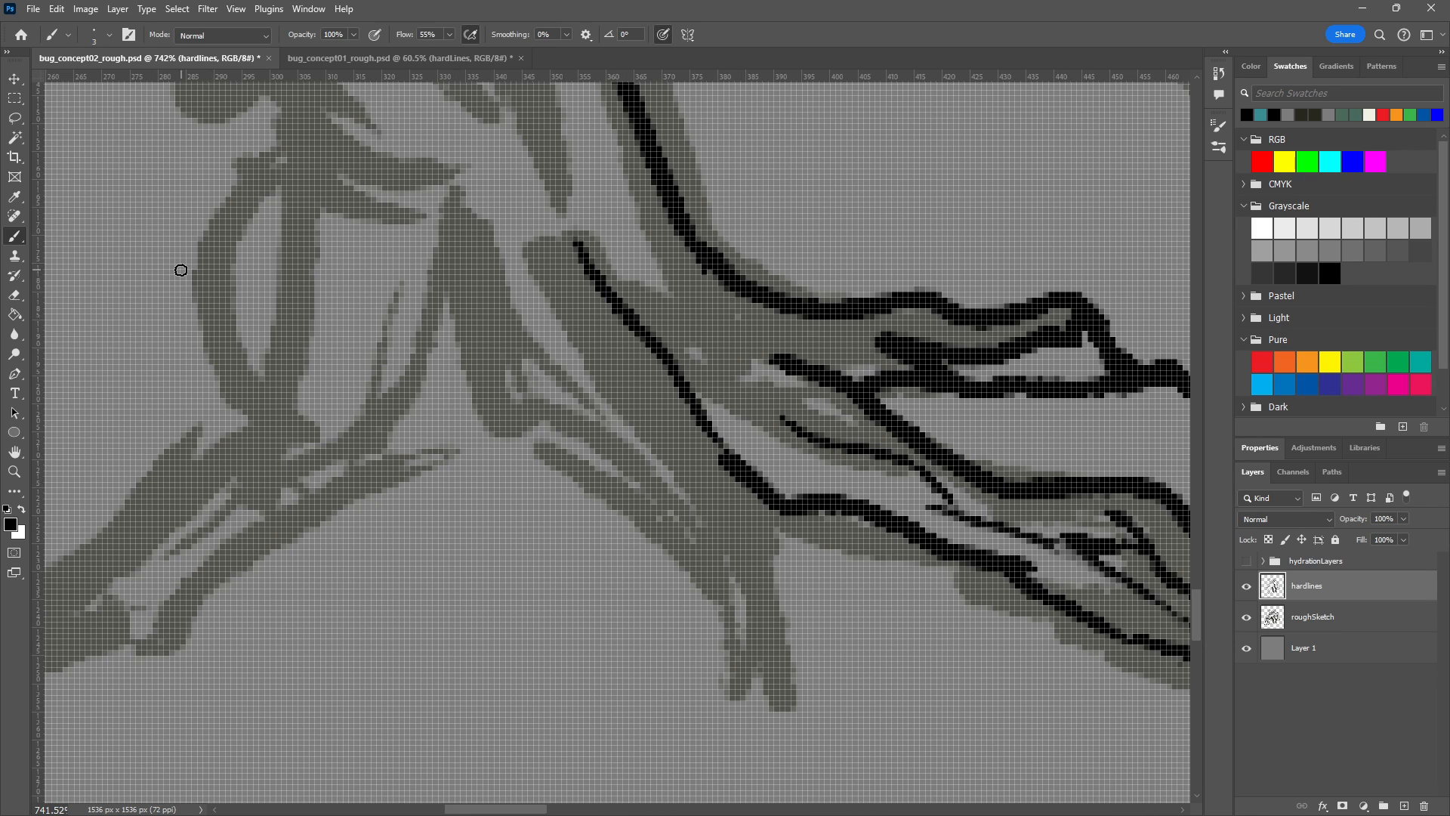
Set the brush color back to black and outline the short downward-pointing toe, carrying its back contour up to the ankle.
{"action": "left_click", "coordinate": [837, 332], "text": "alt"}
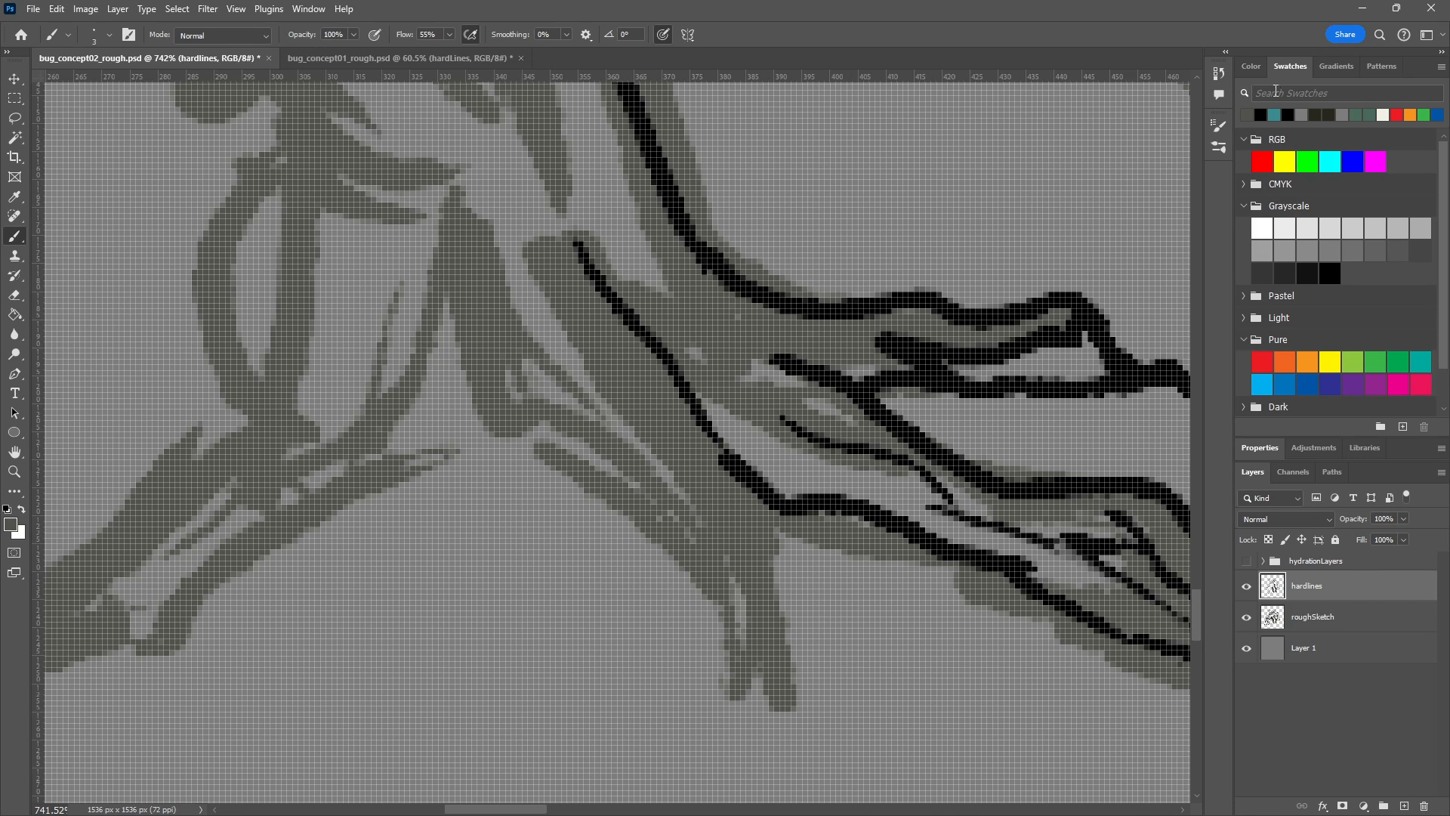
{"action": "left_click", "coordinate": [1260, 114]}
{"action": "mouse_move", "coordinate": [737, 471]}
{"action": "left_mouse_down"}
{"action": "mouse_move", "coordinate": [806, 738]}
{"action": "mouse_move", "coordinate": [755, 670]}
{"action": "mouse_move", "coordinate": [729, 664]}
{"action": "mouse_move", "coordinate": [728, 683]}
{"action": "mouse_move", "coordinate": [705, 578]}
{"action": "mouse_move", "coordinate": [632, 492]}
{"action": "mouse_move", "coordinate": [534, 414]}
{"action": "mouse_move", "coordinate": [487, 435]}
{"action": "mouse_move", "coordinate": [447, 199]}
{"action": "left_mouse_up"}
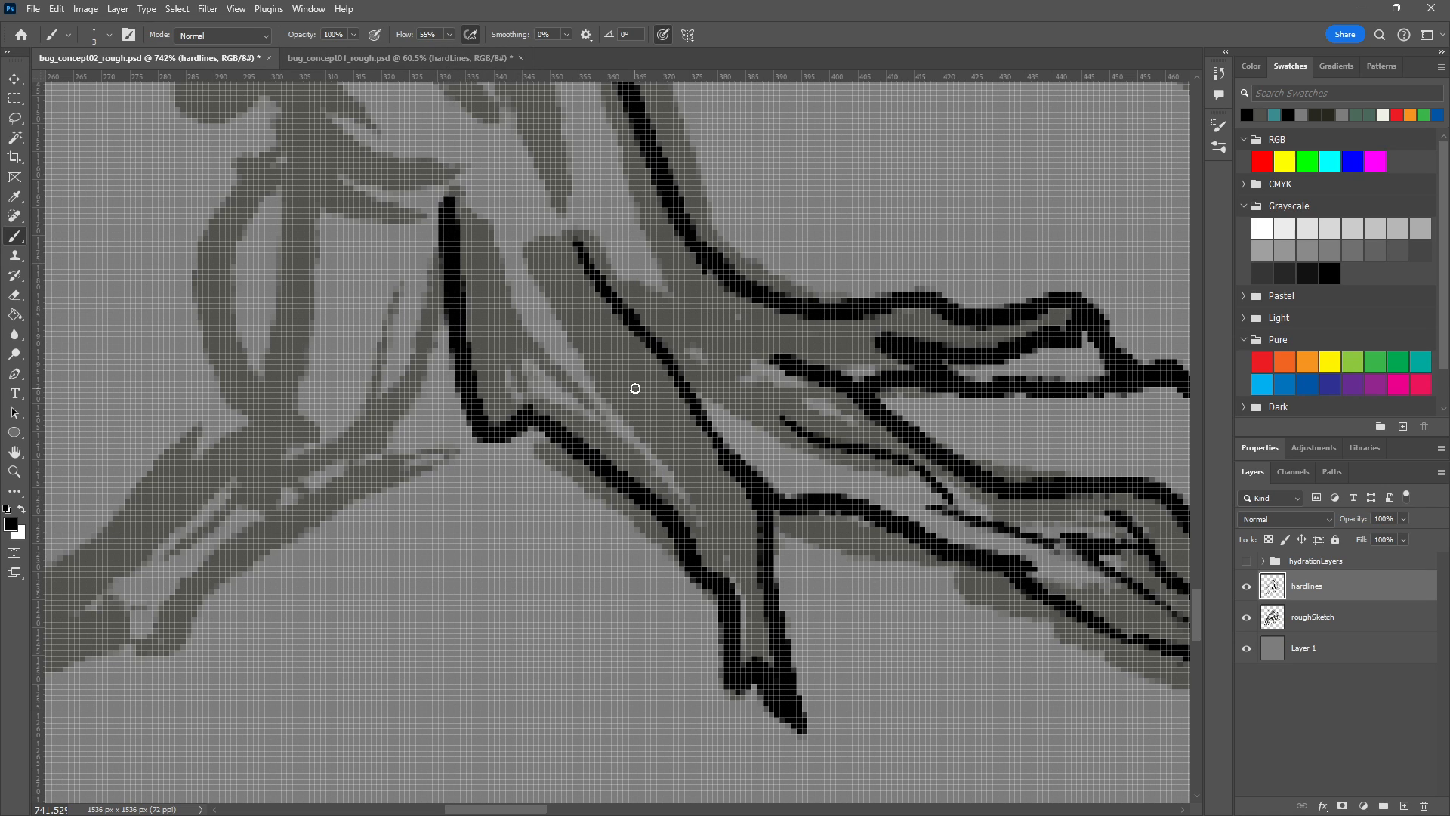
Outline the long tapering back toe and the oval heel pad above it, adding two short curved folds beside the pad.
{"action": "left_click_drag", "start_coordinate": [676, 397], "coordinate": [1050, 718]}
{"action": "scroll", "coordinate": [990, 652], "scroll_direction": "down", "scroll_amount": 8}
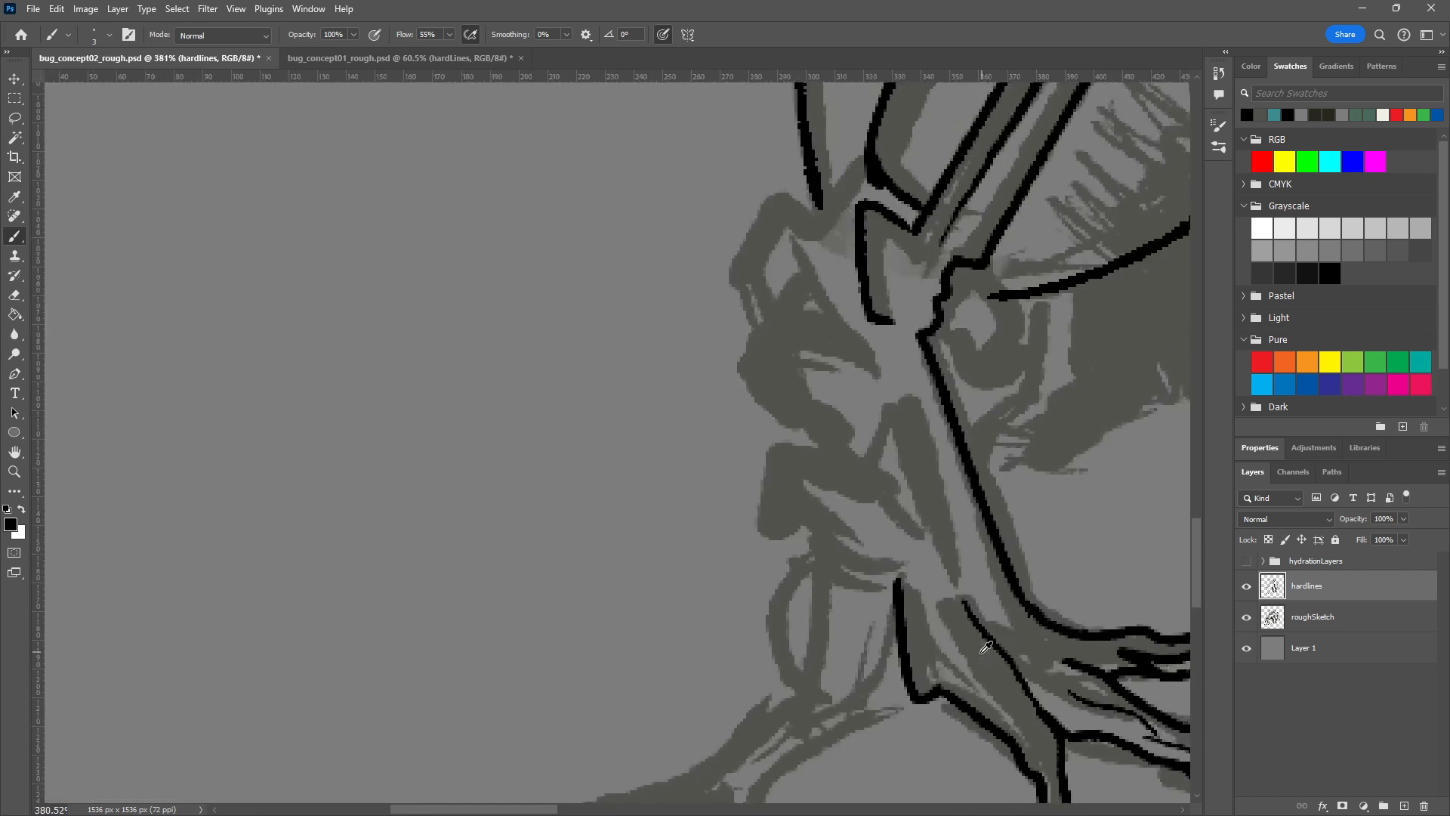
{"action": "scroll", "coordinate": [881, 460], "scroll_direction": "down", "scroll_amount": 3}
{"action": "scroll", "coordinate": [891, 454], "scroll_direction": "down", "scroll_amount": 3}
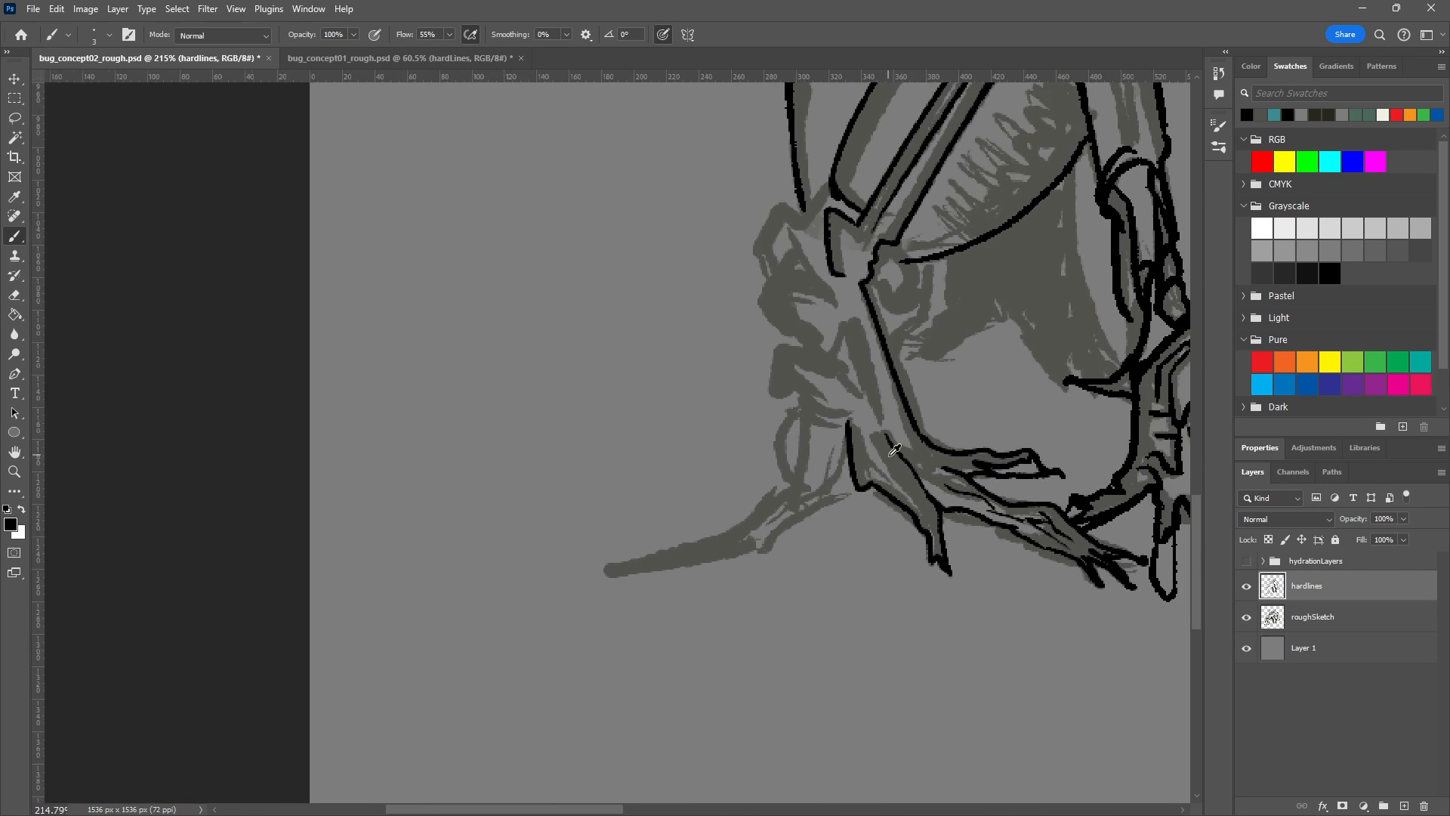
{"action": "scroll", "coordinate": [892, 488], "scroll_direction": "up", "scroll_amount": 6}
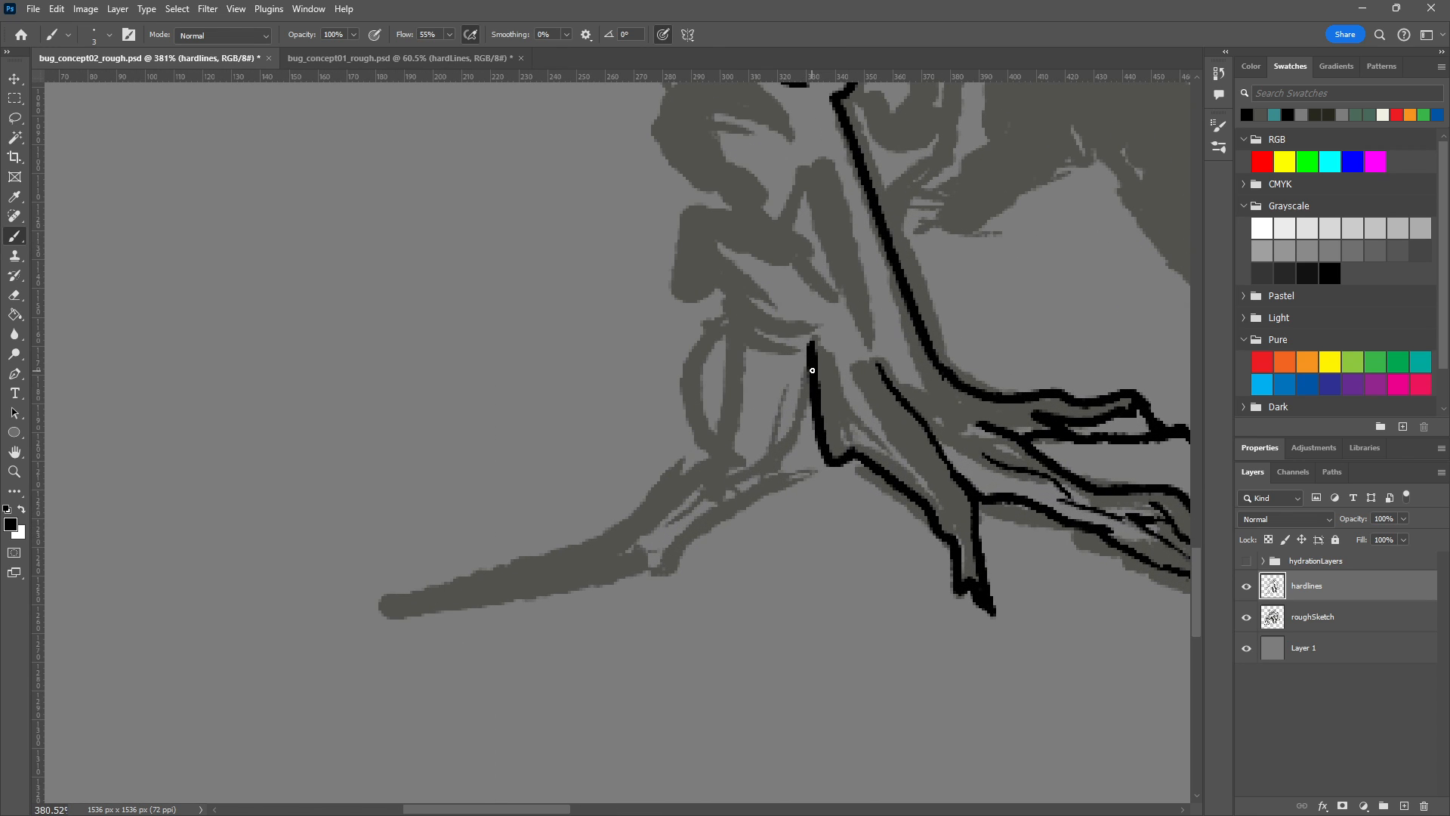
{"action": "mouse_move", "coordinate": [811, 370]}
{"action": "left_mouse_down"}
{"action": "mouse_move", "coordinate": [779, 455]}
{"action": "mouse_move", "coordinate": [714, 498]}
{"action": "left_mouse_up"}
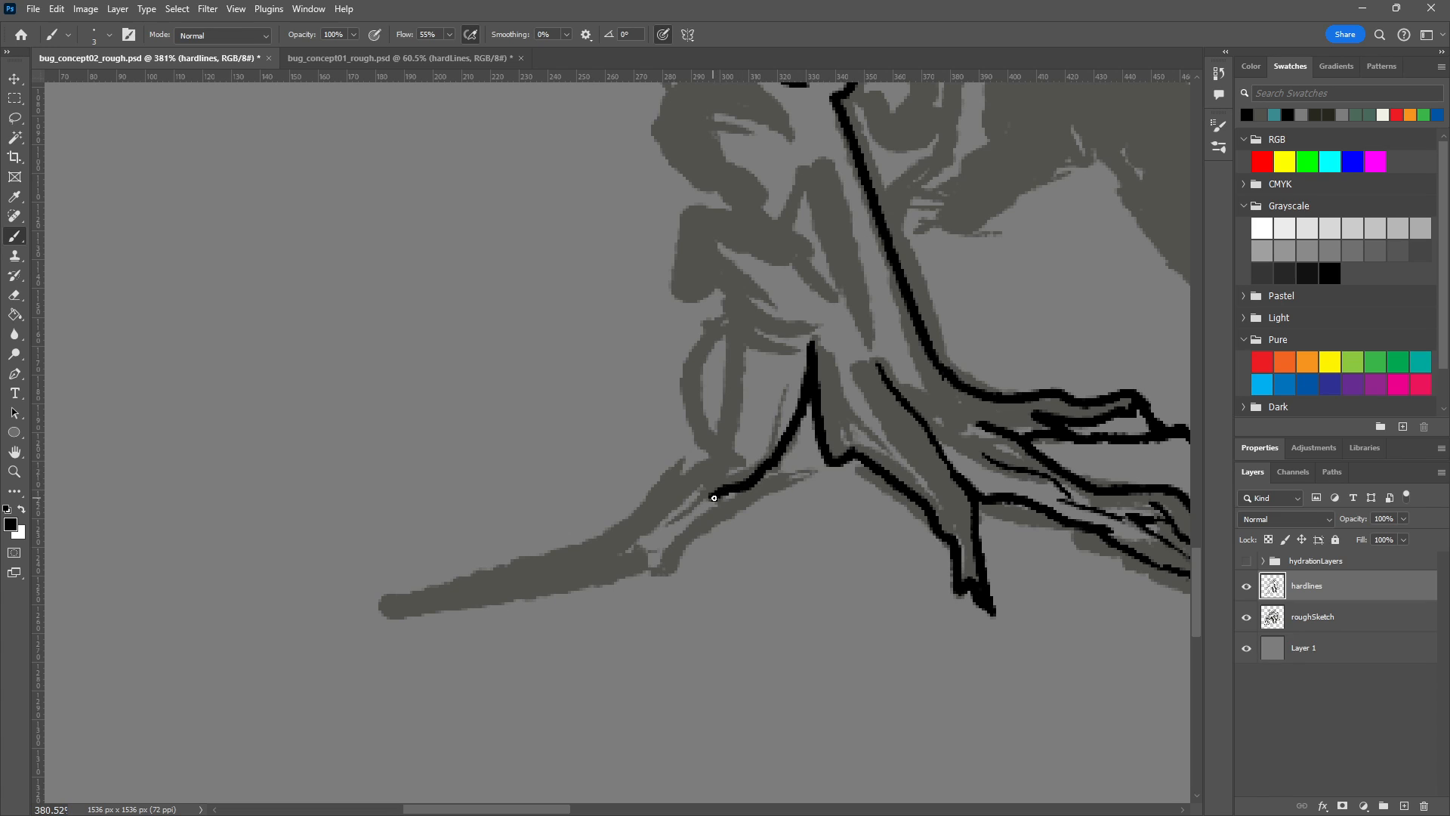
{"action": "mouse_move", "coordinate": [776, 461]}
{"action": "left_mouse_down"}
{"action": "mouse_move", "coordinate": [762, 519]}
{"action": "mouse_move", "coordinate": [773, 494]}
{"action": "mouse_move", "coordinate": [656, 575]}
{"action": "mouse_move", "coordinate": [641, 556]}
{"action": "mouse_move", "coordinate": [380, 610]}
{"action": "mouse_move", "coordinate": [580, 538]}
{"action": "mouse_move", "coordinate": [693, 429]}
{"action": "mouse_move", "coordinate": [723, 456]}
{"action": "mouse_move", "coordinate": [704, 447]}
{"action": "mouse_move", "coordinate": [685, 379]}
{"action": "mouse_move", "coordinate": [717, 313]}
{"action": "mouse_move", "coordinate": [724, 248]}
{"action": "mouse_move", "coordinate": [746, 464]}
{"action": "left_mouse_up"}
{"action": "left_click_drag", "start_coordinate": [730, 326], "coordinate": [788, 348]}
{"action": "left_click_drag", "start_coordinate": [733, 299], "coordinate": [814, 325]}
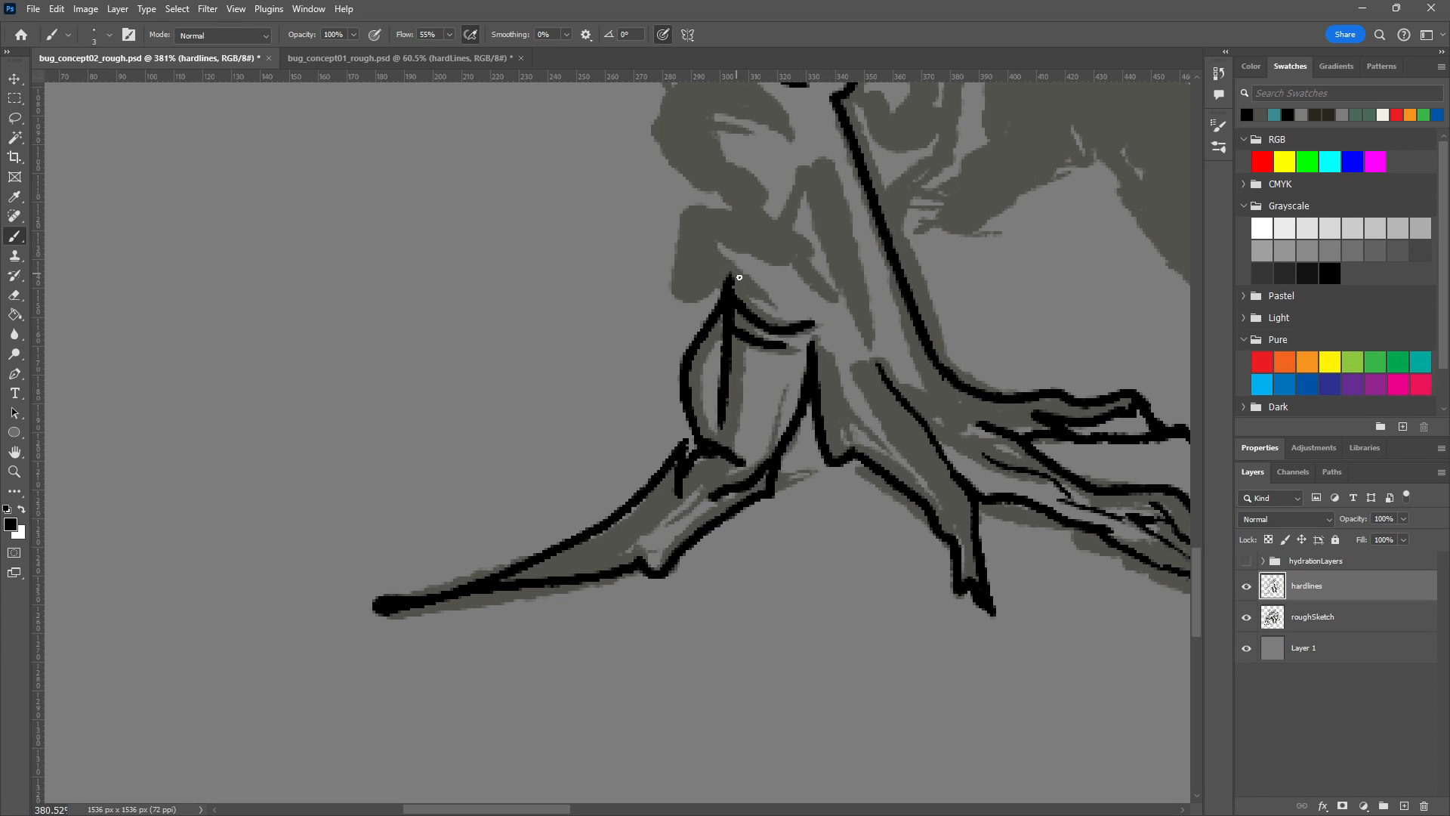
Ink the blocky bump above the heel pad with its diagonal fold lines and thicken its back edge.
{"action": "mouse_move", "coordinate": [730, 273]}
{"action": "left_mouse_down"}
{"action": "mouse_move", "coordinate": [678, 302]}
{"action": "mouse_move", "coordinate": [673, 210]}
{"action": "left_mouse_up"}
{"action": "key", "text": "ctrl+z"}
{"action": "scroll", "coordinate": [794, 453], "scroll_direction": "up", "scroll_amount": 5}
{"action": "mouse_move", "coordinate": [671, 490]}
{"action": "left_mouse_down"}
{"action": "mouse_move", "coordinate": [642, 512]}
{"action": "mouse_move", "coordinate": [649, 388]}
{"action": "mouse_move", "coordinate": [660, 443]}
{"action": "mouse_move", "coordinate": [646, 457]}
{"action": "mouse_move", "coordinate": [657, 441]}
{"action": "mouse_move", "coordinate": [704, 448]}
{"action": "left_mouse_up"}
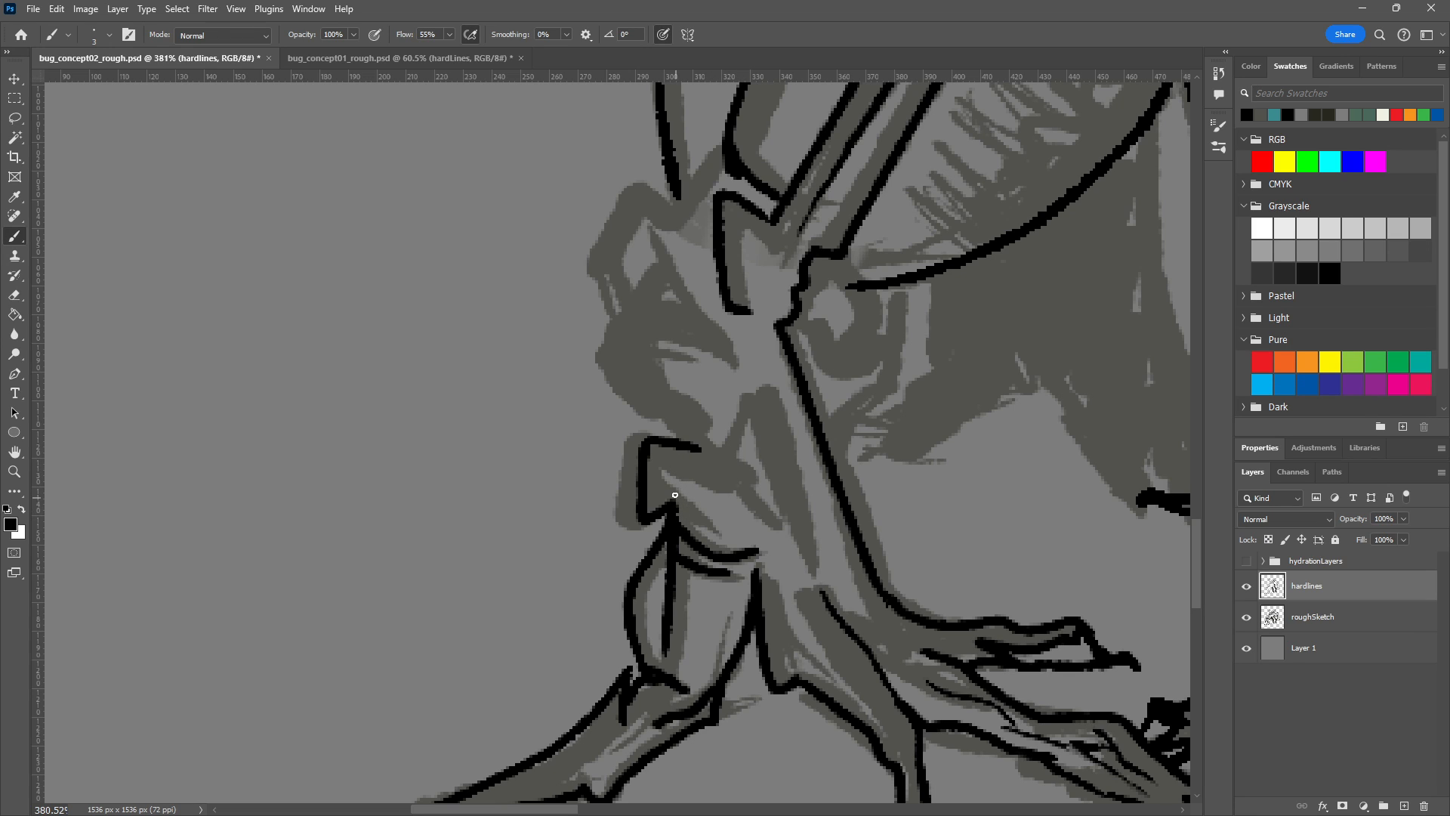
{"action": "left_click_drag", "start_coordinate": [676, 505], "coordinate": [726, 541]}
{"action": "mouse_move", "coordinate": [665, 504]}
{"action": "left_mouse_down"}
{"action": "mouse_move", "coordinate": [653, 444]}
{"action": "mouse_move", "coordinate": [667, 477]}
{"action": "mouse_move", "coordinate": [653, 447]}
{"action": "mouse_move", "coordinate": [696, 432]}
{"action": "mouse_move", "coordinate": [756, 510]}
{"action": "left_mouse_up"}
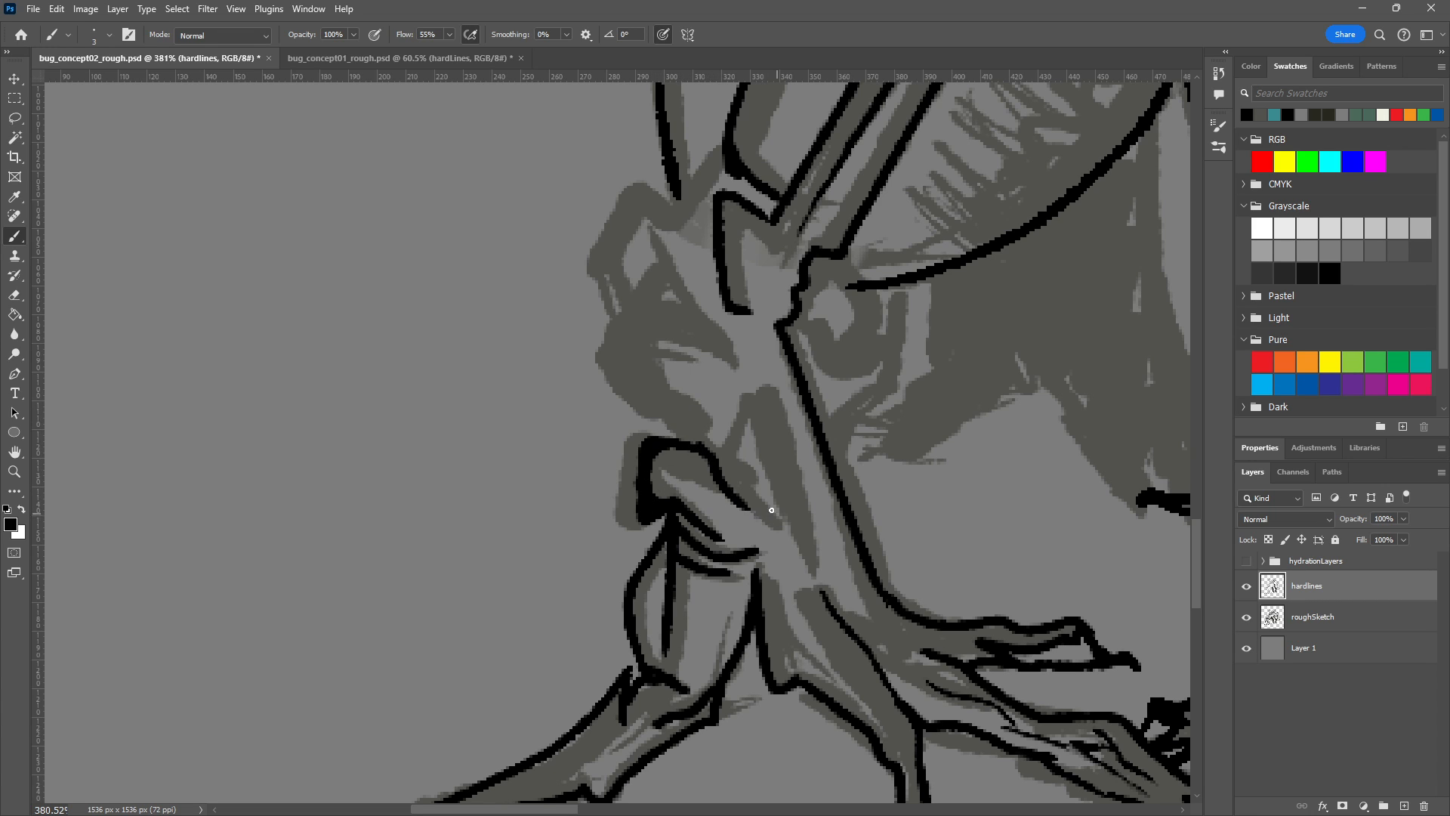
Ink the lower leg's bulging back contour and the narrow strip above it, joining the outline to the upper segment.
{"action": "mouse_move", "coordinate": [697, 446]}
{"action": "left_mouse_down"}
{"action": "mouse_move", "coordinate": [624, 402]}
{"action": "mouse_move", "coordinate": [599, 359]}
{"action": "mouse_move", "coordinate": [677, 242]}
{"action": "mouse_move", "coordinate": [588, 246]}
{"action": "left_mouse_up"}
{"action": "key", "text": "ctrl+z"}
{"action": "mouse_move", "coordinate": [611, 313]}
{"action": "left_mouse_down"}
{"action": "mouse_move", "coordinate": [590, 259]}
{"action": "mouse_move", "coordinate": [605, 249]}
{"action": "left_mouse_up"}
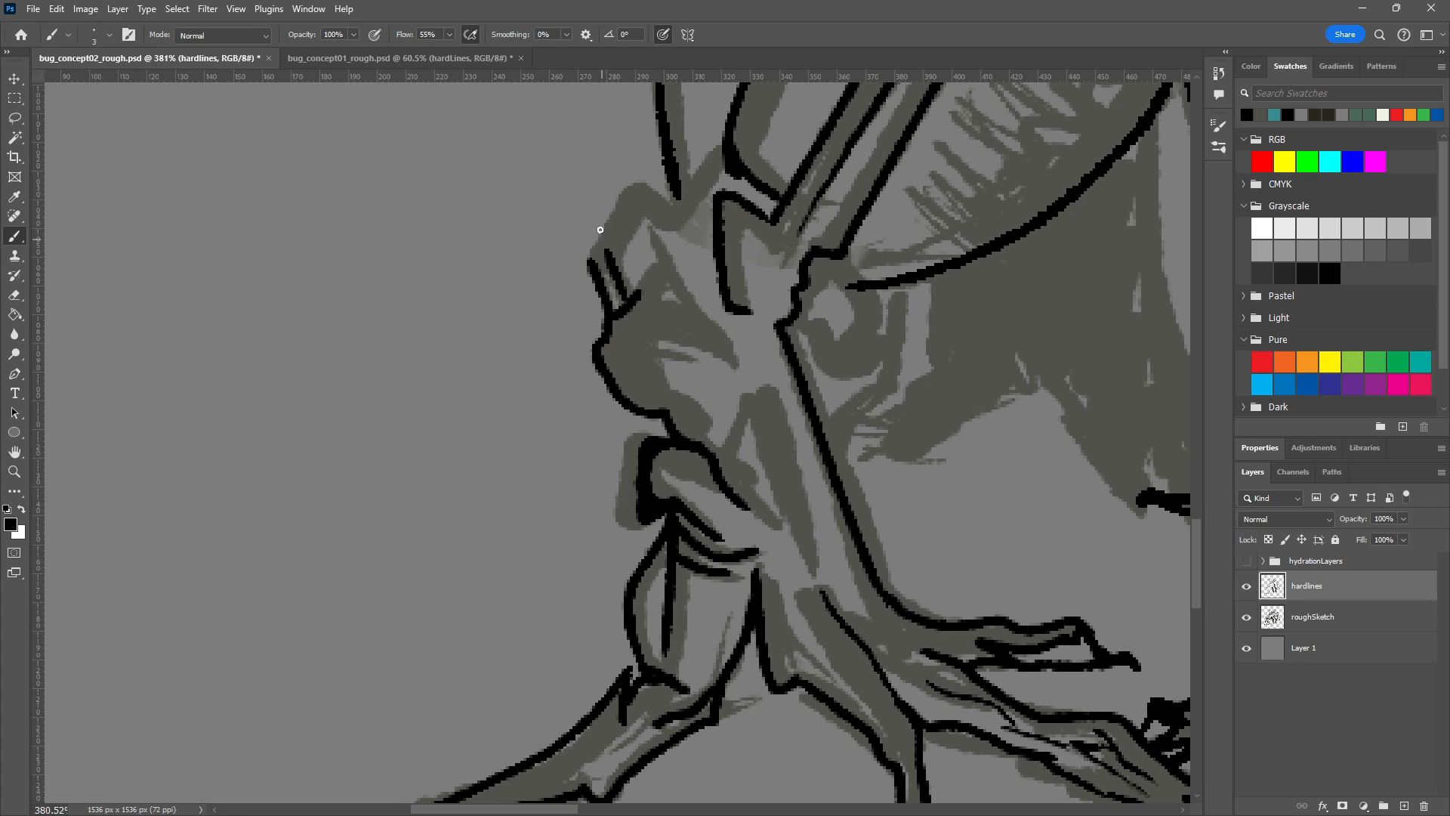
{"action": "mouse_move", "coordinate": [631, 295]}
{"action": "left_mouse_down"}
{"action": "mouse_move", "coordinate": [611, 239]}
{"action": "mouse_move", "coordinate": [592, 265]}
{"action": "mouse_move", "coordinate": [633, 192]}
{"action": "left_mouse_up"}
{"action": "left_click_drag", "start_coordinate": [612, 250], "coordinate": [617, 269]}
{"action": "mouse_move", "coordinate": [632, 194]}
{"action": "left_mouse_down"}
{"action": "mouse_move", "coordinate": [664, 198]}
{"action": "mouse_move", "coordinate": [655, 184]}
{"action": "mouse_move", "coordinate": [670, 216]}
{"action": "mouse_move", "coordinate": [716, 153]}
{"action": "mouse_move", "coordinate": [694, 190]}
{"action": "left_mouse_up"}
{"action": "key", "text": "ctrl+z"}
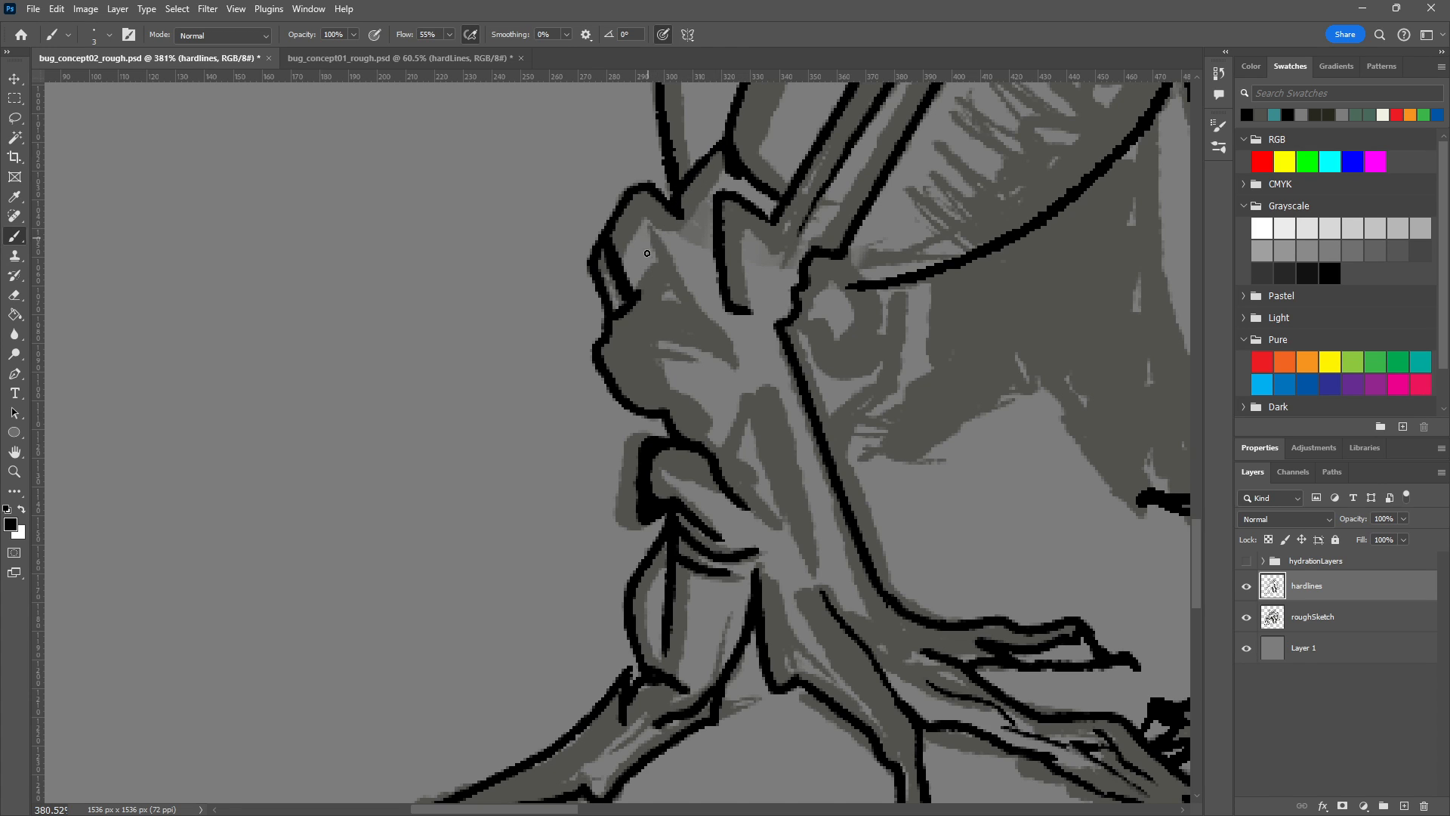
Draw the diagonal edge across the leg's rear joint, shade the back bulge solid black and add curved strokes inside the joint.
{"action": "left_click_drag", "start_coordinate": [735, 365], "coordinate": [648, 212]}
{"action": "mouse_move", "coordinate": [664, 263]}
{"action": "left_mouse_down"}
{"action": "mouse_move", "coordinate": [622, 333]}
{"action": "mouse_move", "coordinate": [677, 274]}
{"action": "mouse_move", "coordinate": [649, 331]}
{"action": "mouse_move", "coordinate": [663, 387]}
{"action": "mouse_move", "coordinate": [657, 310]}
{"action": "mouse_move", "coordinate": [647, 354]}
{"action": "mouse_move", "coordinate": [697, 450]}
{"action": "mouse_move", "coordinate": [671, 405]}
{"action": "mouse_move", "coordinate": [681, 433]}
{"action": "mouse_move", "coordinate": [607, 368]}
{"action": "mouse_move", "coordinate": [622, 381]}
{"action": "mouse_move", "coordinate": [610, 344]}
{"action": "mouse_move", "coordinate": [649, 401]}
{"action": "mouse_move", "coordinate": [633, 389]}
{"action": "mouse_move", "coordinate": [629, 358]}
{"action": "mouse_move", "coordinate": [648, 389]}
{"action": "mouse_move", "coordinate": [618, 343]}
{"action": "mouse_move", "coordinate": [643, 338]}
{"action": "left_mouse_up"}
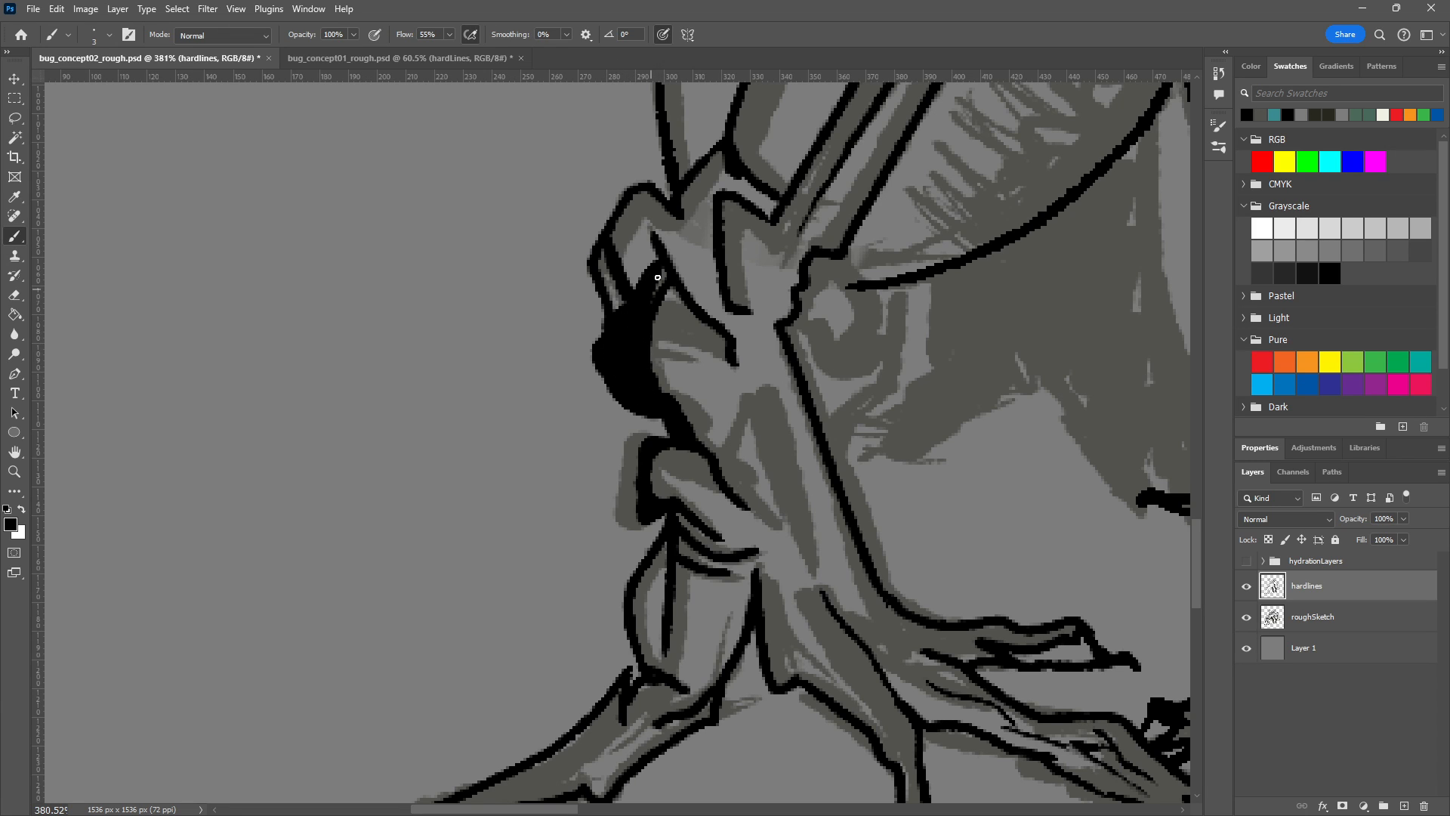
{"action": "mouse_move", "coordinate": [651, 350]}
{"action": "left_mouse_down"}
{"action": "mouse_move", "coordinate": [706, 371]}
{"action": "mouse_move", "coordinate": [667, 335]}
{"action": "mouse_move", "coordinate": [644, 337]}
{"action": "mouse_move", "coordinate": [753, 355]}
{"action": "mouse_move", "coordinate": [654, 328]}
{"action": "mouse_move", "coordinate": [643, 340]}
{"action": "mouse_move", "coordinate": [667, 330]}
{"action": "mouse_move", "coordinate": [722, 334]}
{"action": "left_mouse_up"}
{"action": "key", "text": "ctrl+z"}
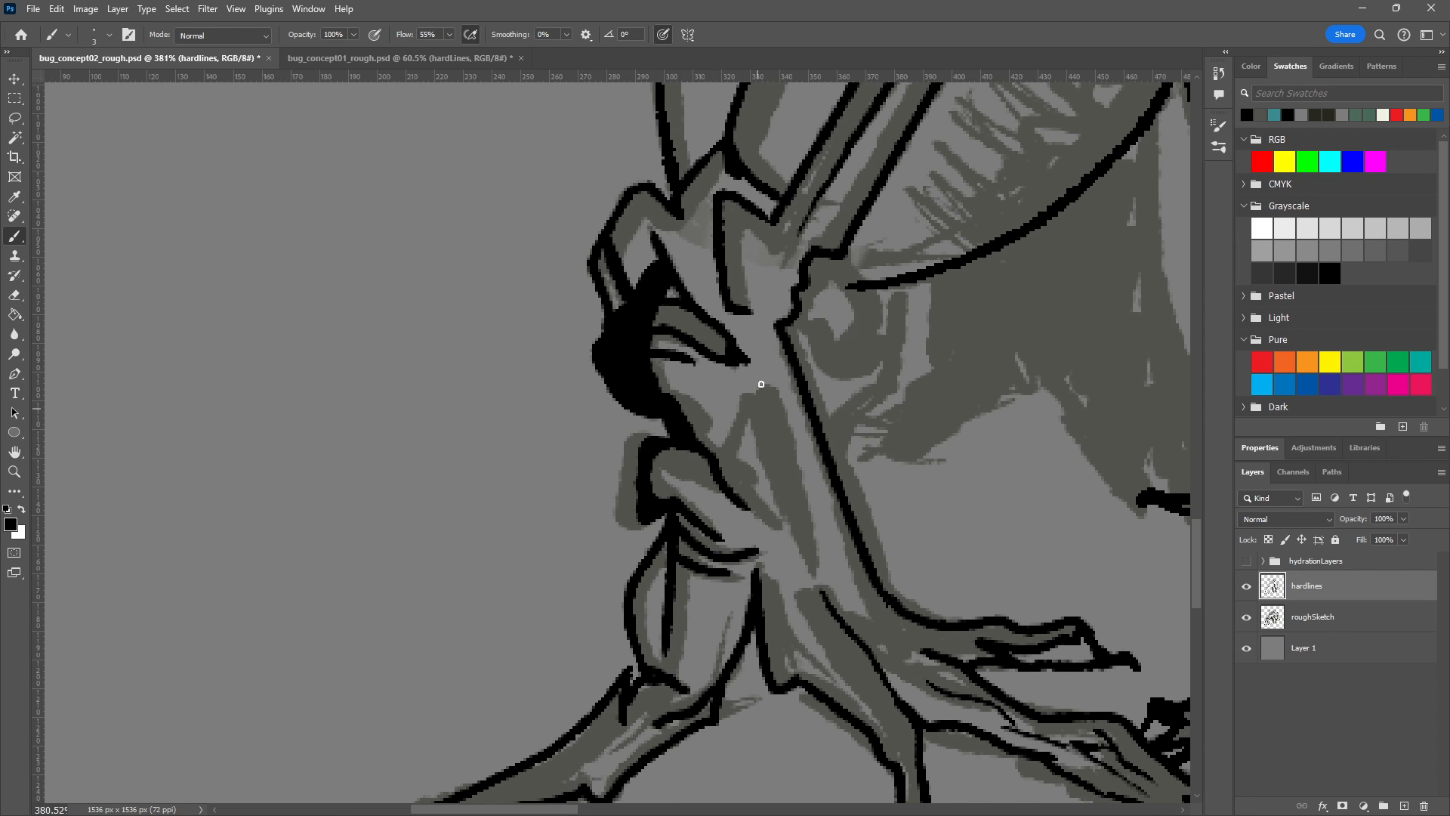
Fill the pointed shape beside the black bulge on the rear joint with solid black.
{"action": "scroll", "coordinate": [659, 343], "scroll_direction": "up", "scroll_amount": 2}
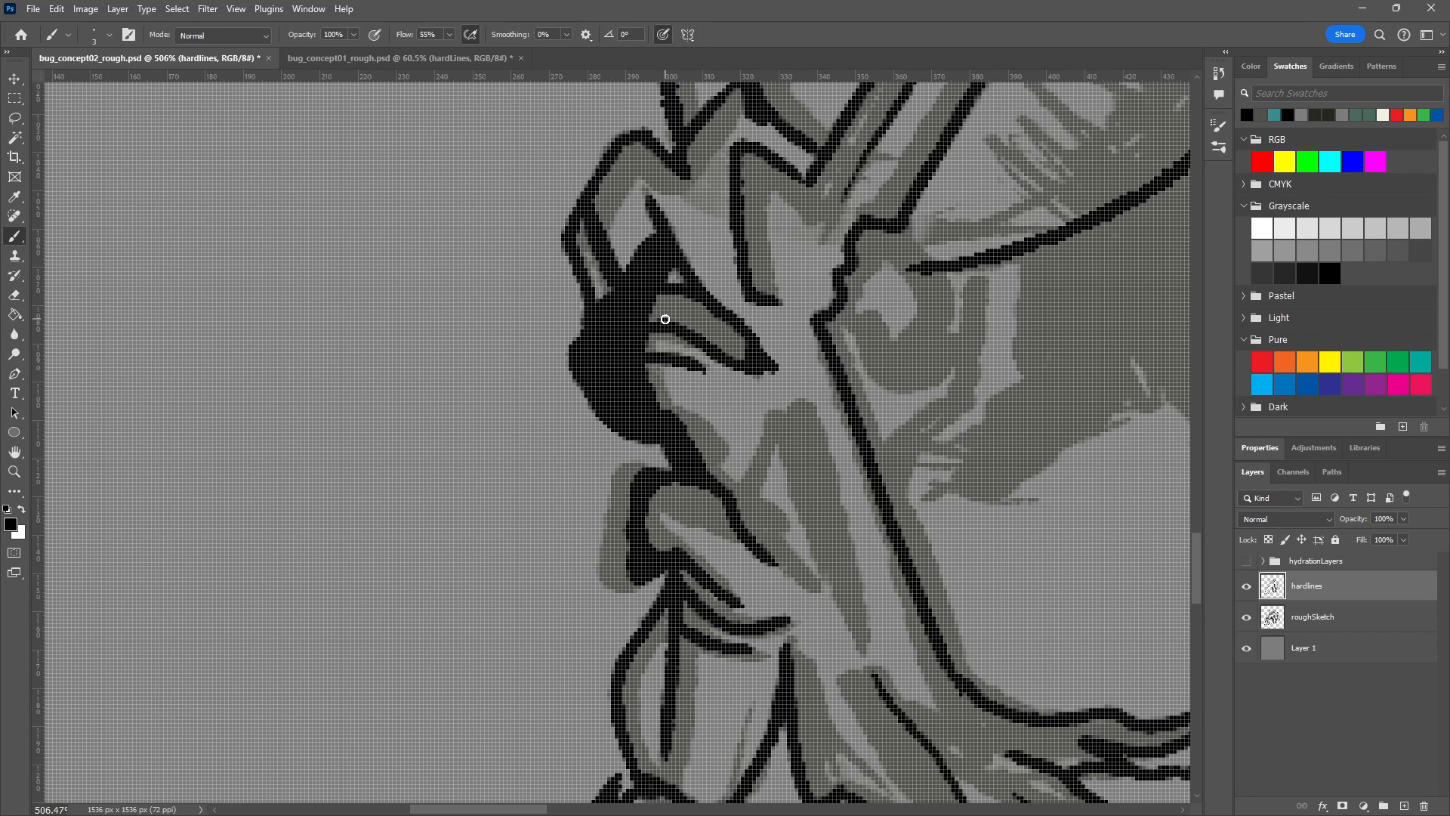
{"action": "key", "text": "g"}
{"action": "left_click", "coordinate": [679, 302]}
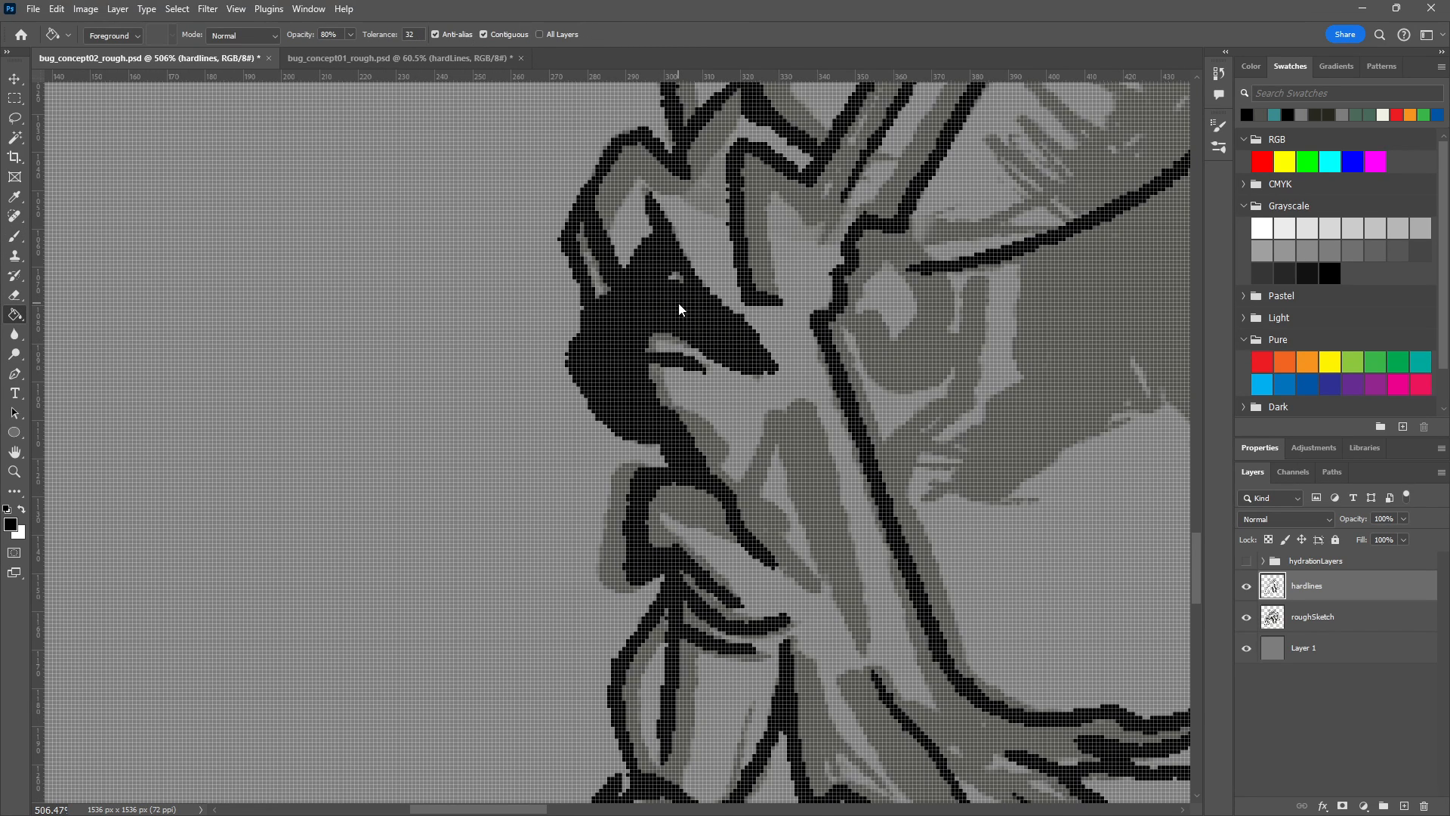
{"action": "key", "text": "ctrl+z"}
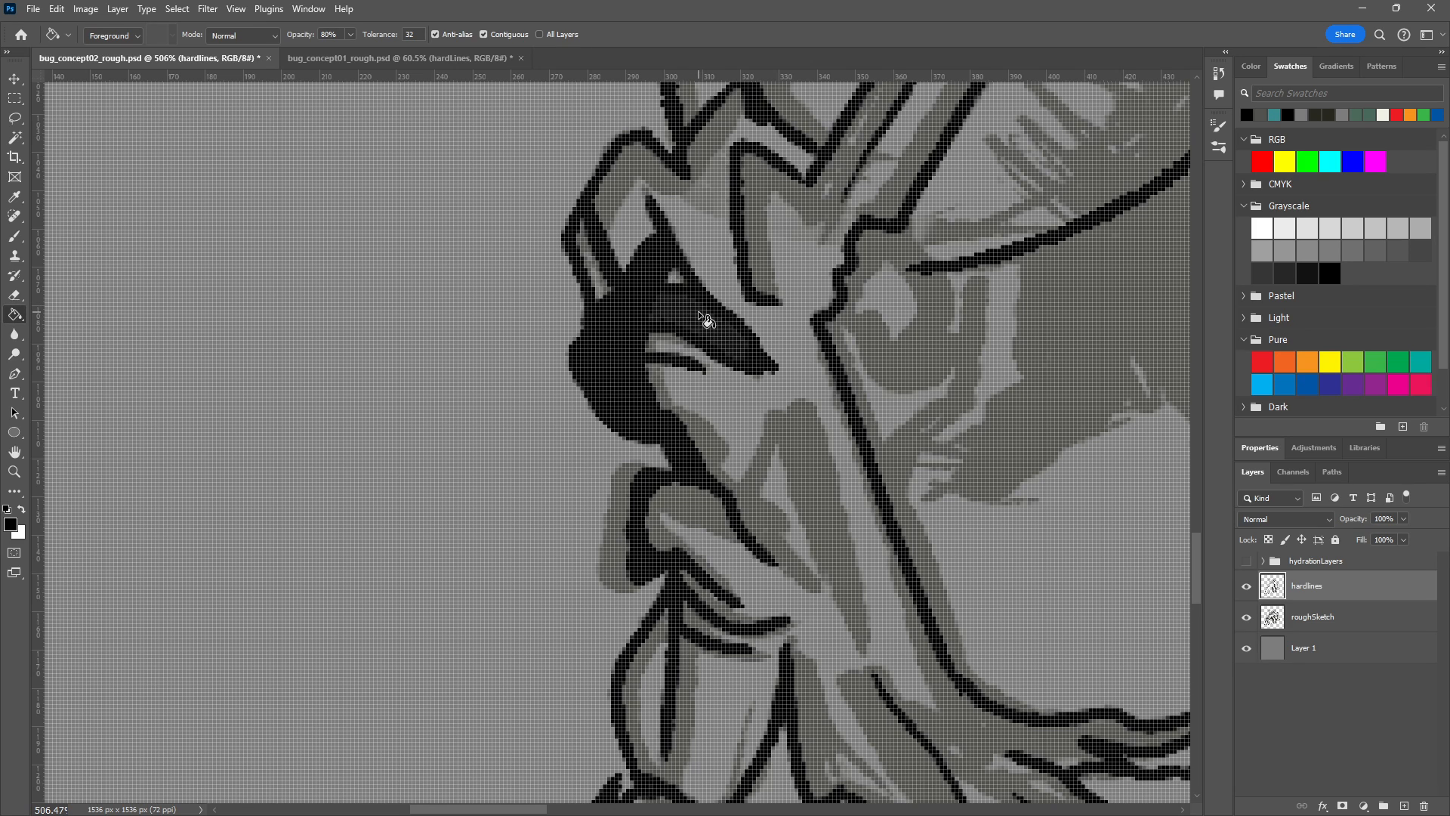
{"action": "key", "text": "b"}
{"action": "scroll", "coordinate": [702, 325], "scroll_direction": "up", "scroll_amount": 3}
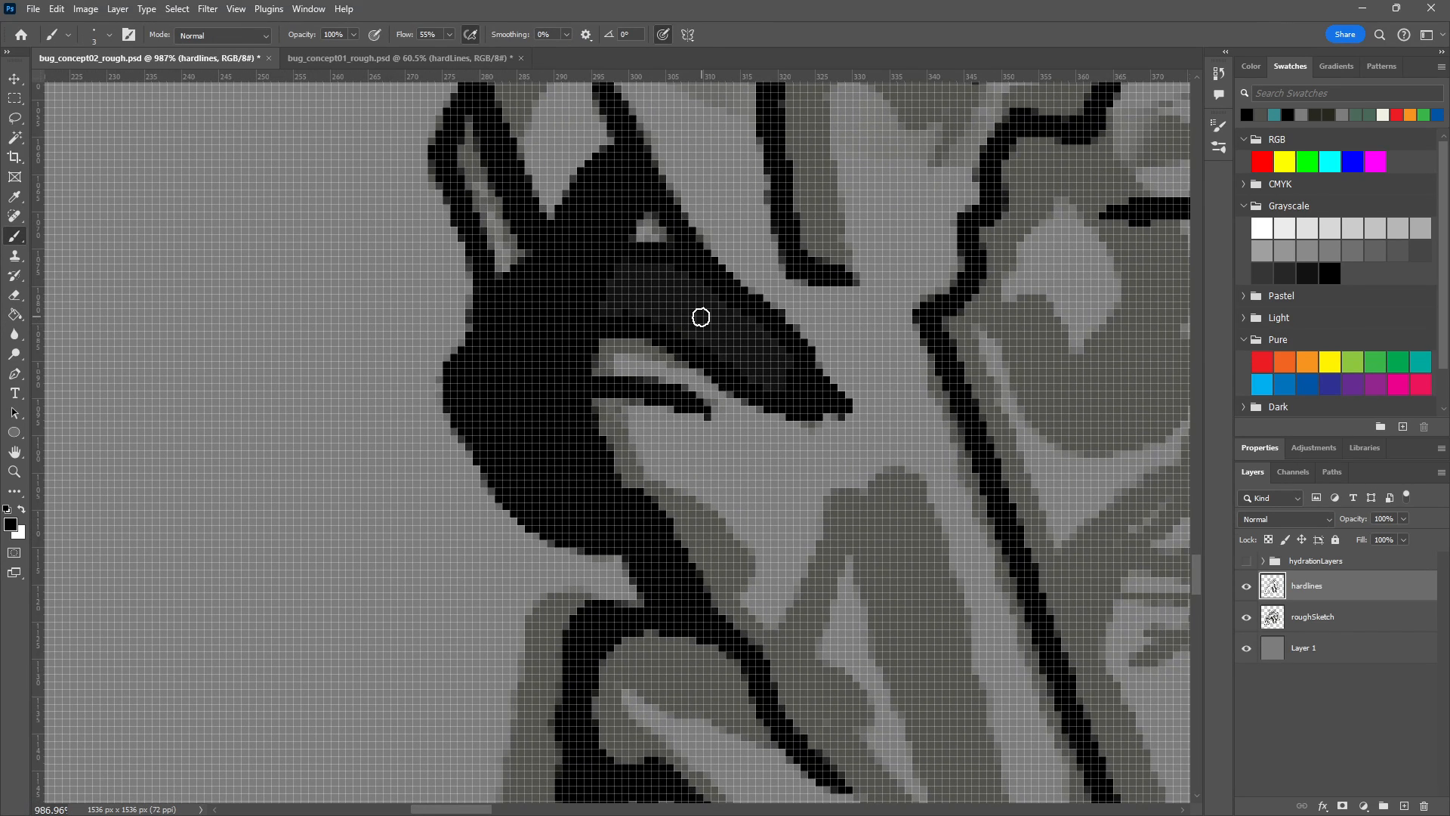
{"action": "mouse_move", "coordinate": [602, 297]}
{"action": "left_mouse_down"}
{"action": "mouse_move", "coordinate": [624, 271]}
{"action": "mouse_move", "coordinate": [697, 342]}
{"action": "mouse_move", "coordinate": [682, 288]}
{"action": "mouse_move", "coordinate": [697, 282]}
{"action": "mouse_move", "coordinate": [771, 364]}
{"action": "mouse_move", "coordinate": [834, 397]}
{"action": "left_mouse_up"}
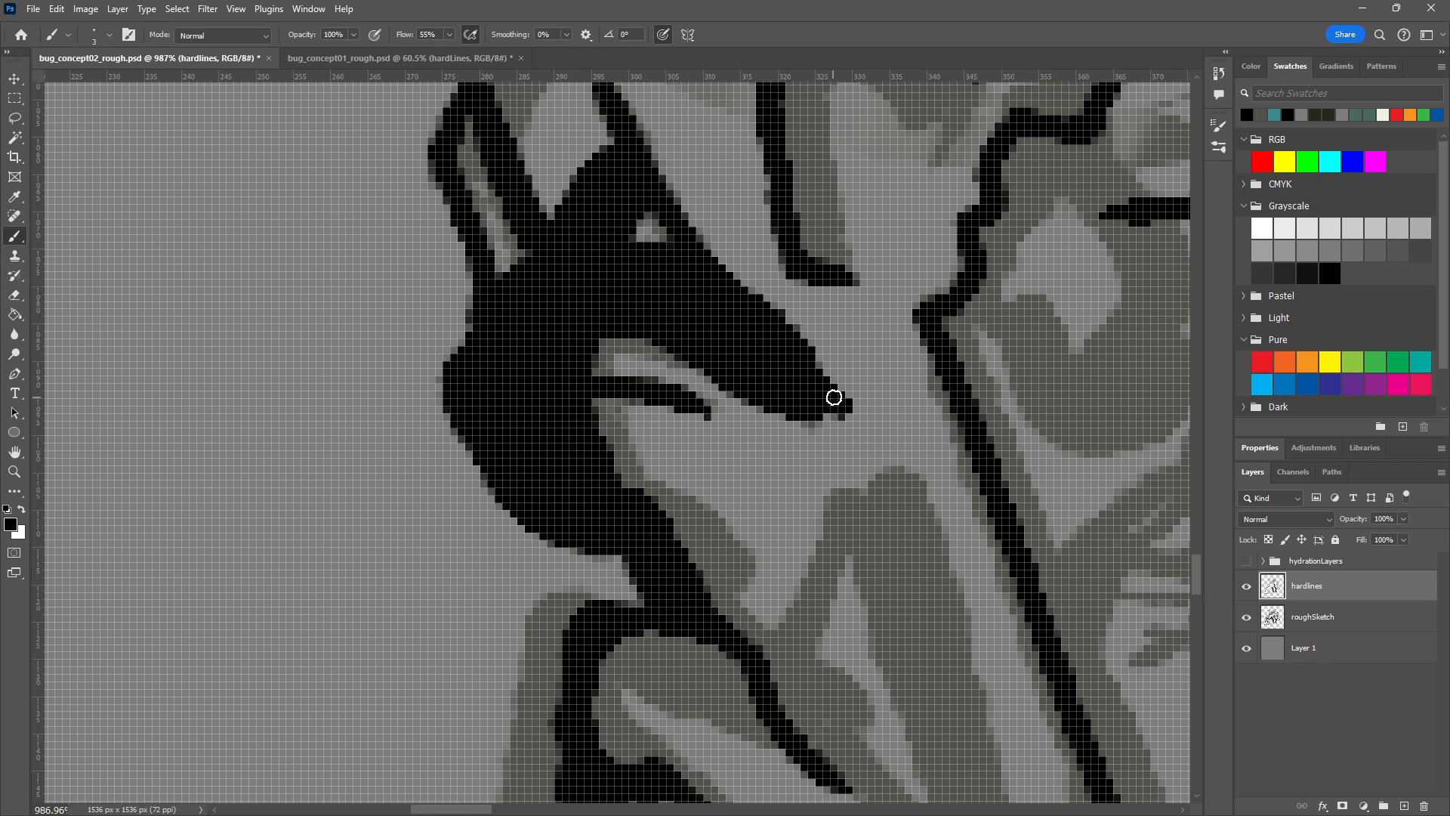
Hide the roughSketch layer to view the hardlines alone across the whole bug drawing.
{"action": "scroll", "coordinate": [966, 548], "scroll_direction": "down", "scroll_amount": 10}
{"action": "left_click_drag", "start_coordinate": [1172, 424], "coordinate": [752, 455]}
{"action": "scroll", "coordinate": [1000, 414], "scroll_direction": "up", "scroll_amount": 7}
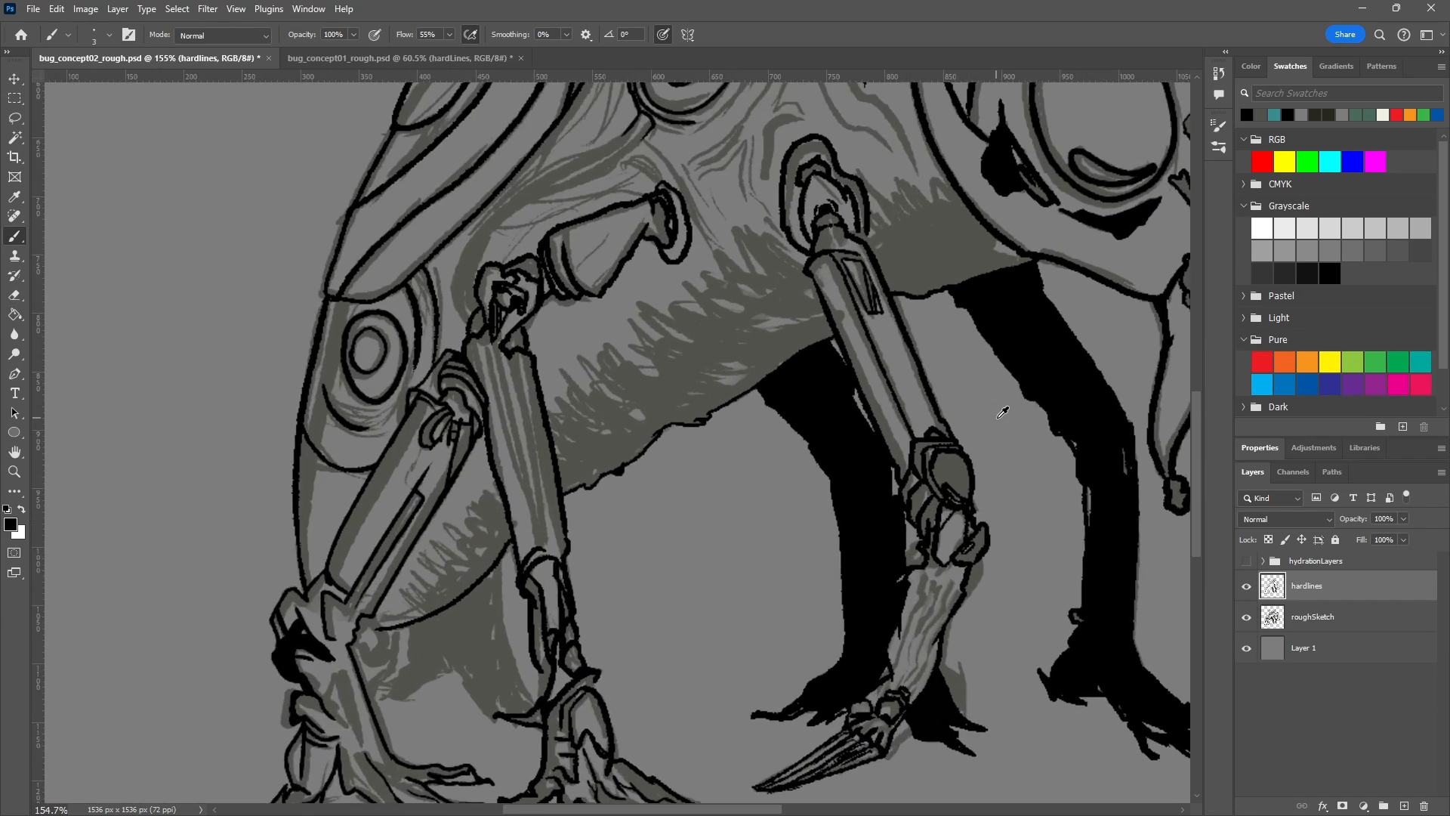
{"action": "scroll", "coordinate": [1000, 414], "scroll_direction": "down", "scroll_amount": 12}
{"action": "scroll", "coordinate": [1003, 413], "scroll_direction": "down", "scroll_amount": 3}
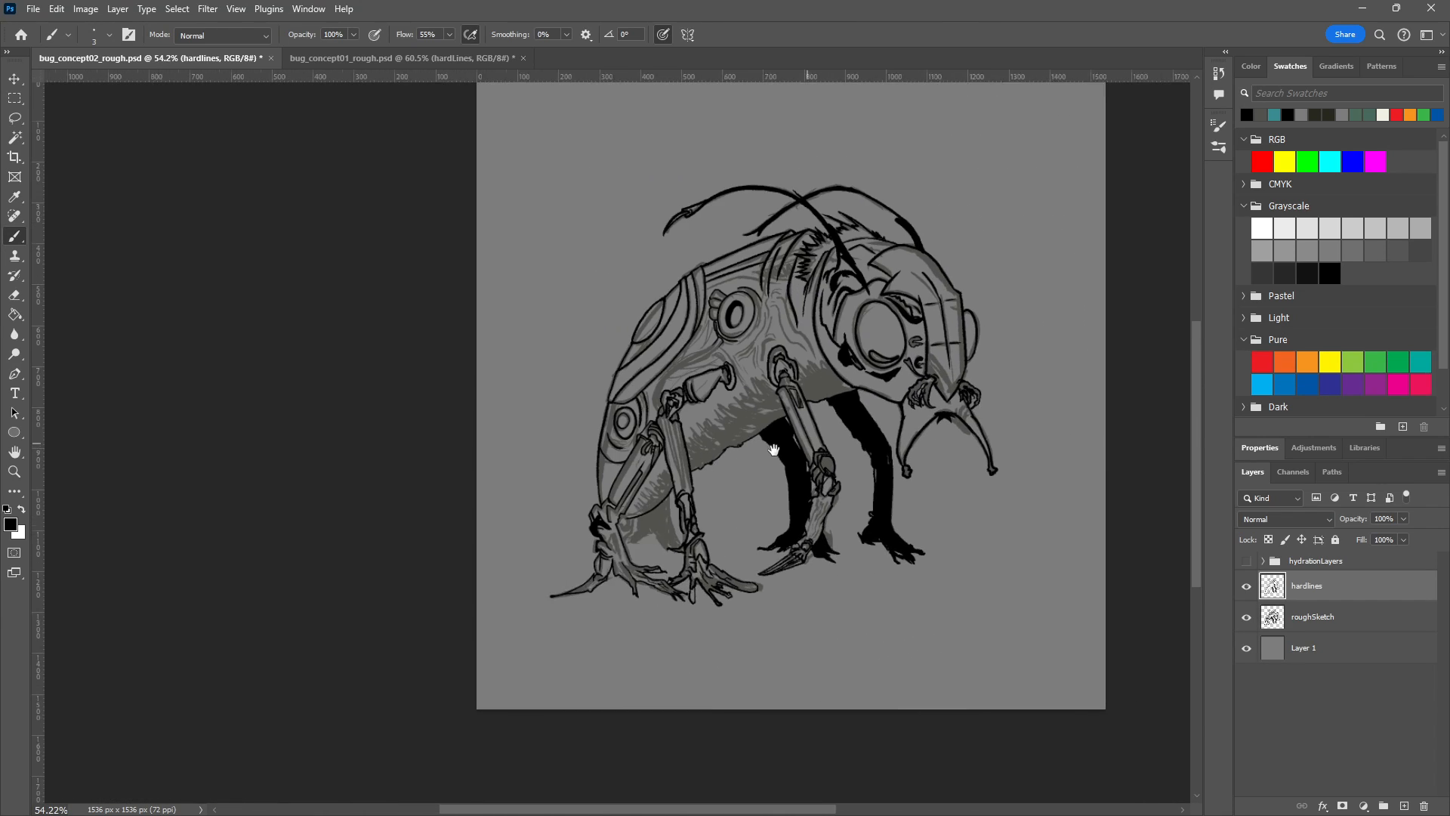
{"action": "left_click", "coordinate": [1247, 617]}
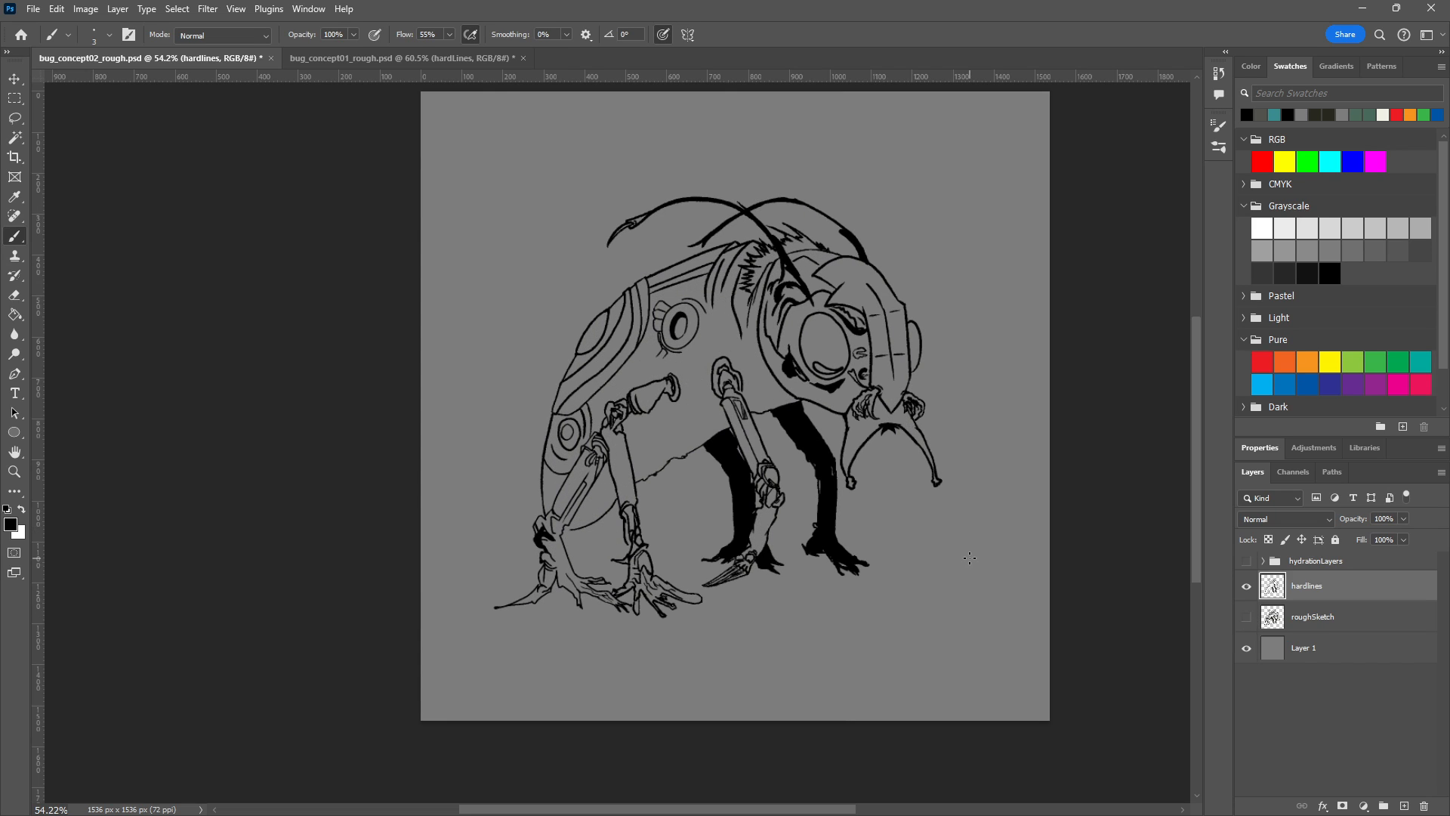
{"action": "key", "text": "w"}
{"action": "left_click", "coordinate": [915, 550]}
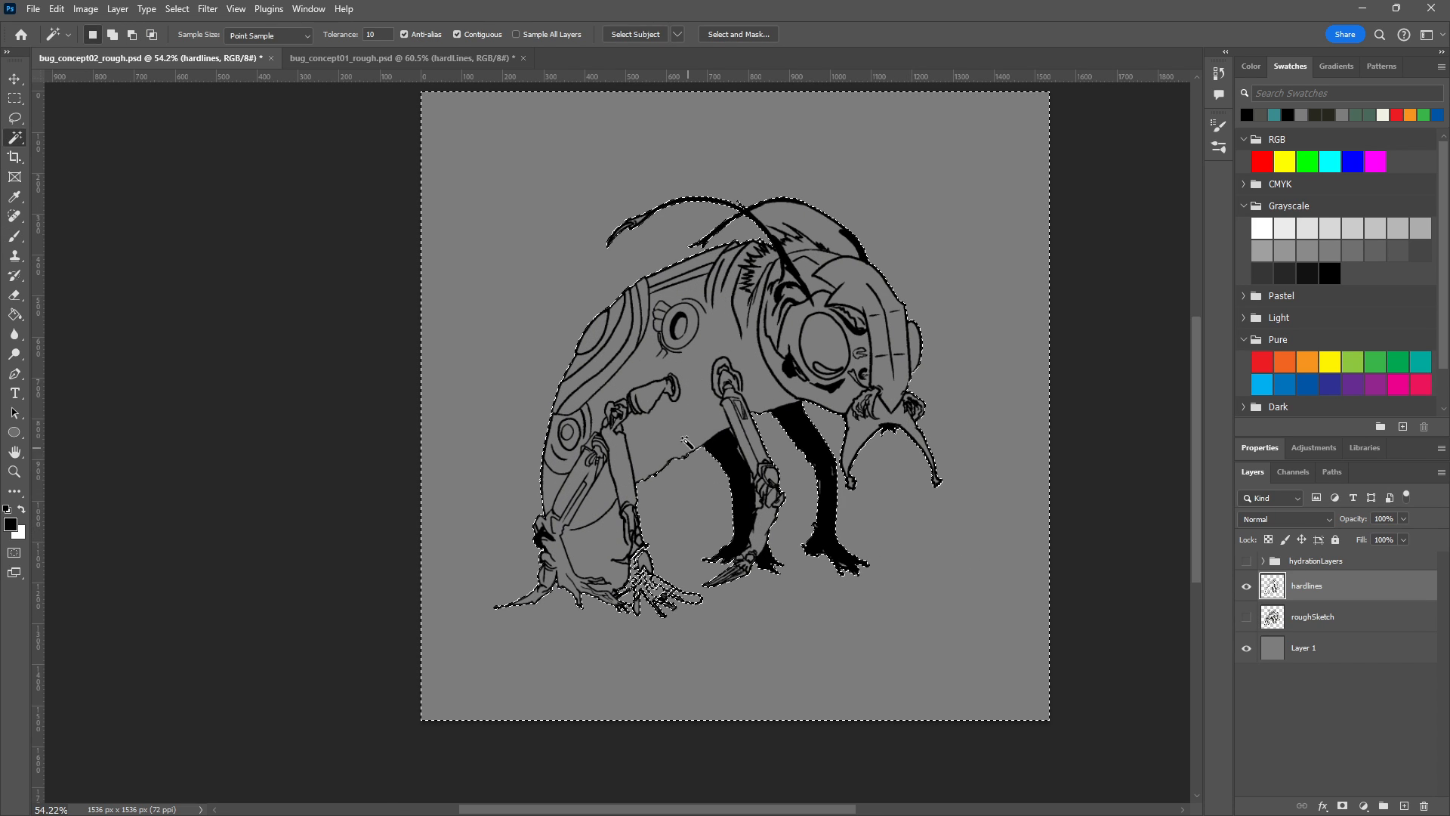
{"action": "key", "text": "ctrl+d"}
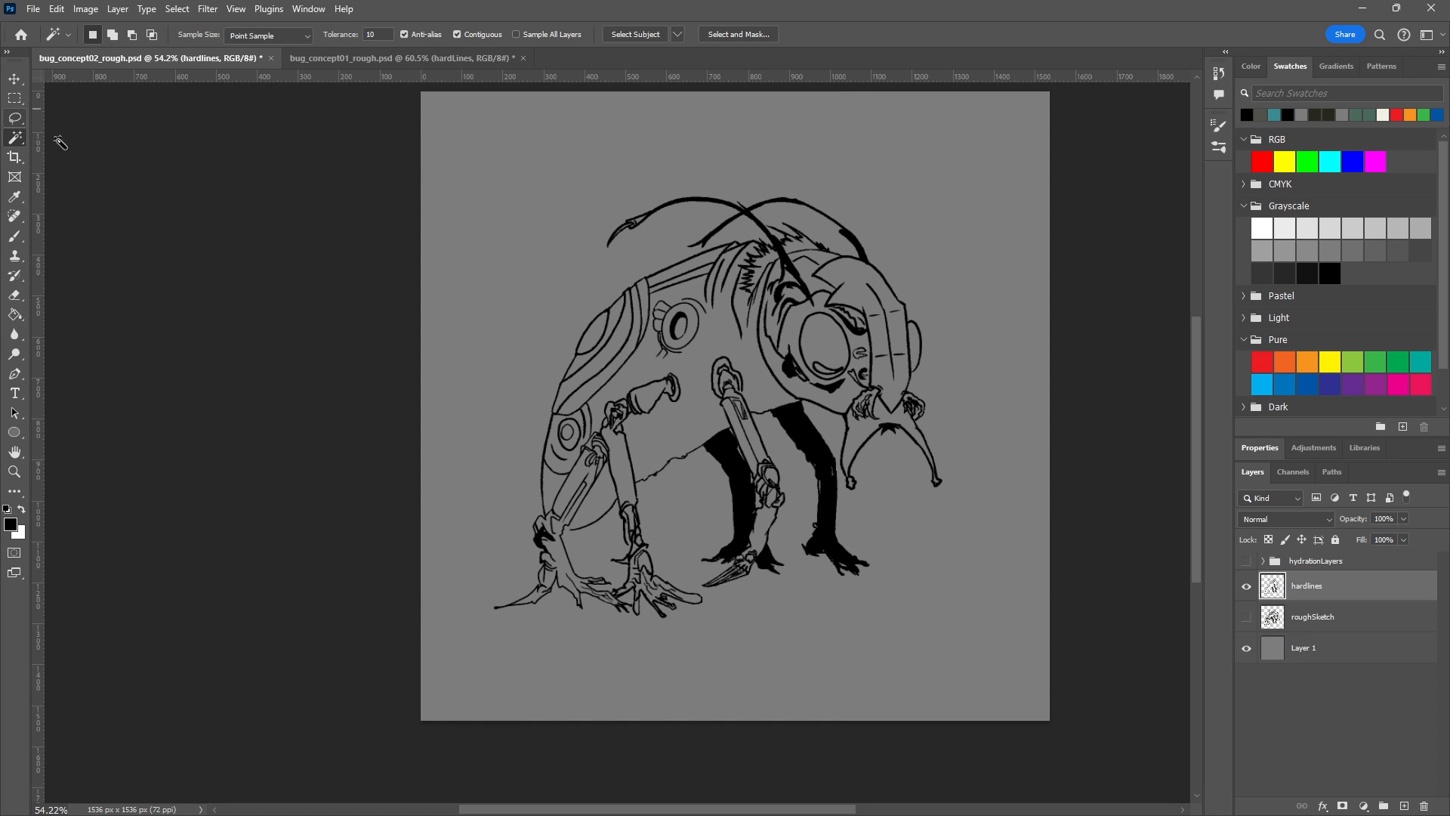
Select the black linework on the hardlines layer with Color Range, using sampled colors and a Fuzziness of 17.
{"action": "scroll", "coordinate": [765, 442], "scroll_direction": "up", "scroll_amount": 5}
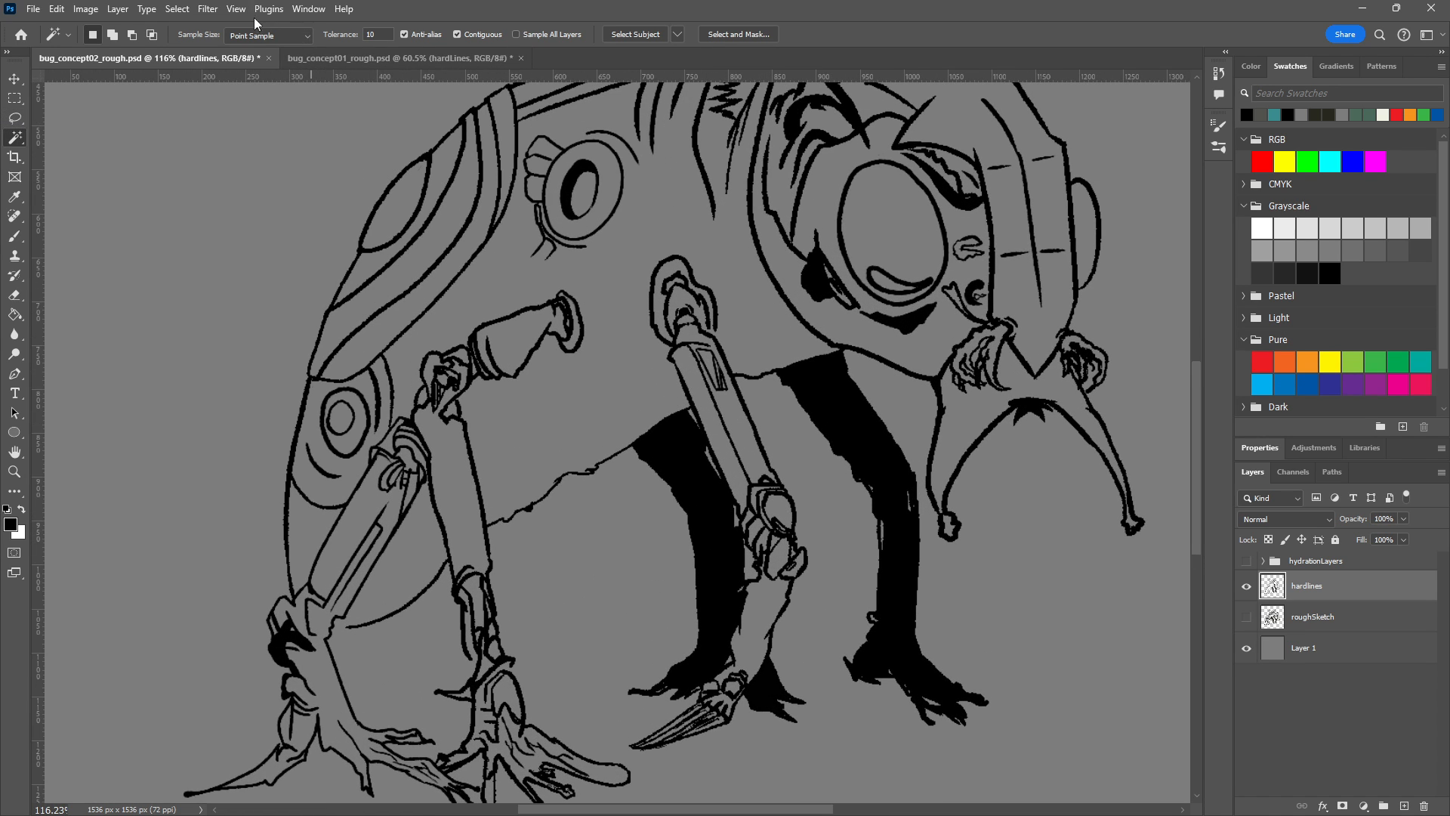
{"action": "left_click", "coordinate": [177, 8]}
{"action": "left_click", "coordinate": [210, 160]}
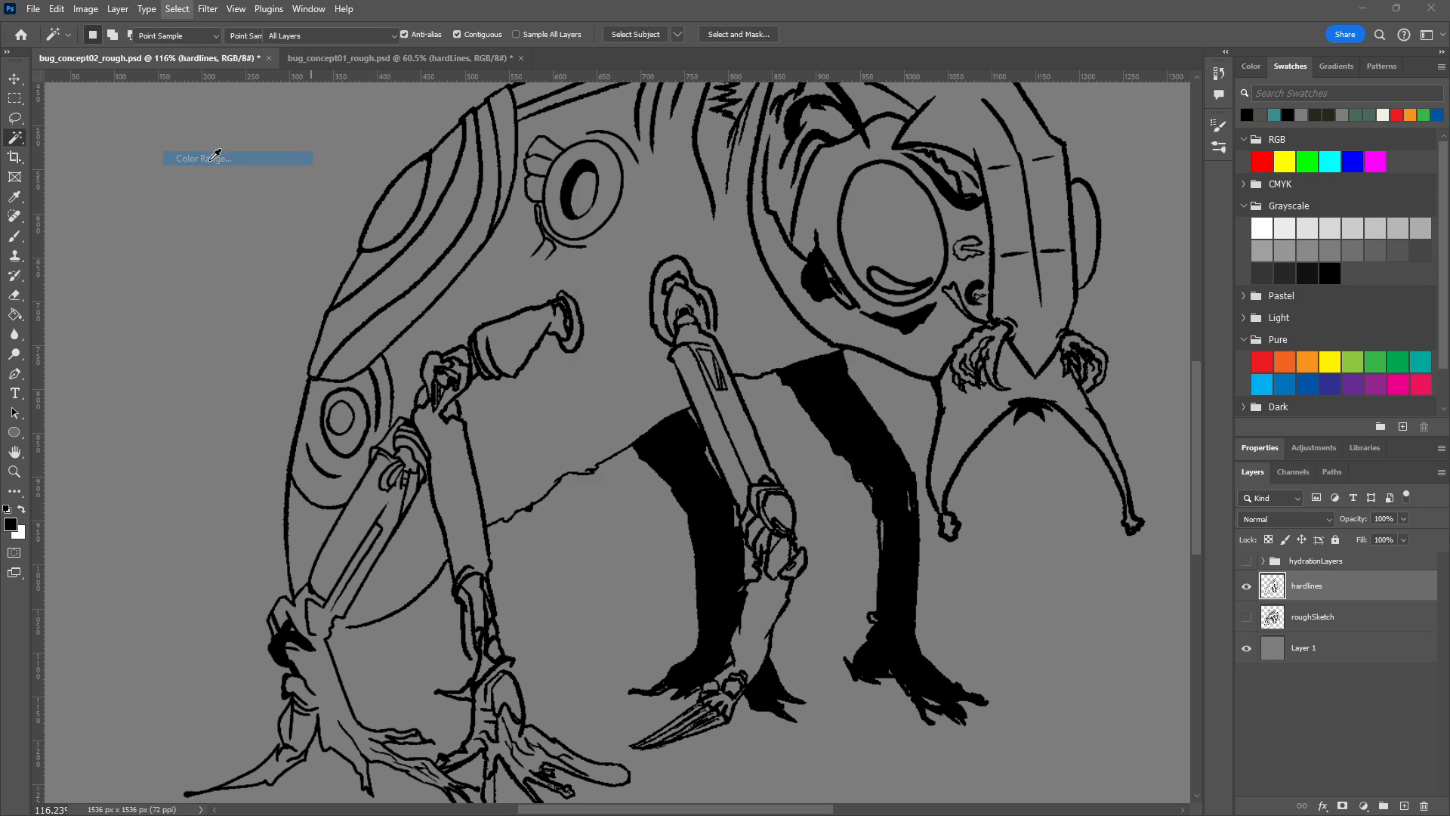
{"action": "left_click", "coordinate": [434, 151]}
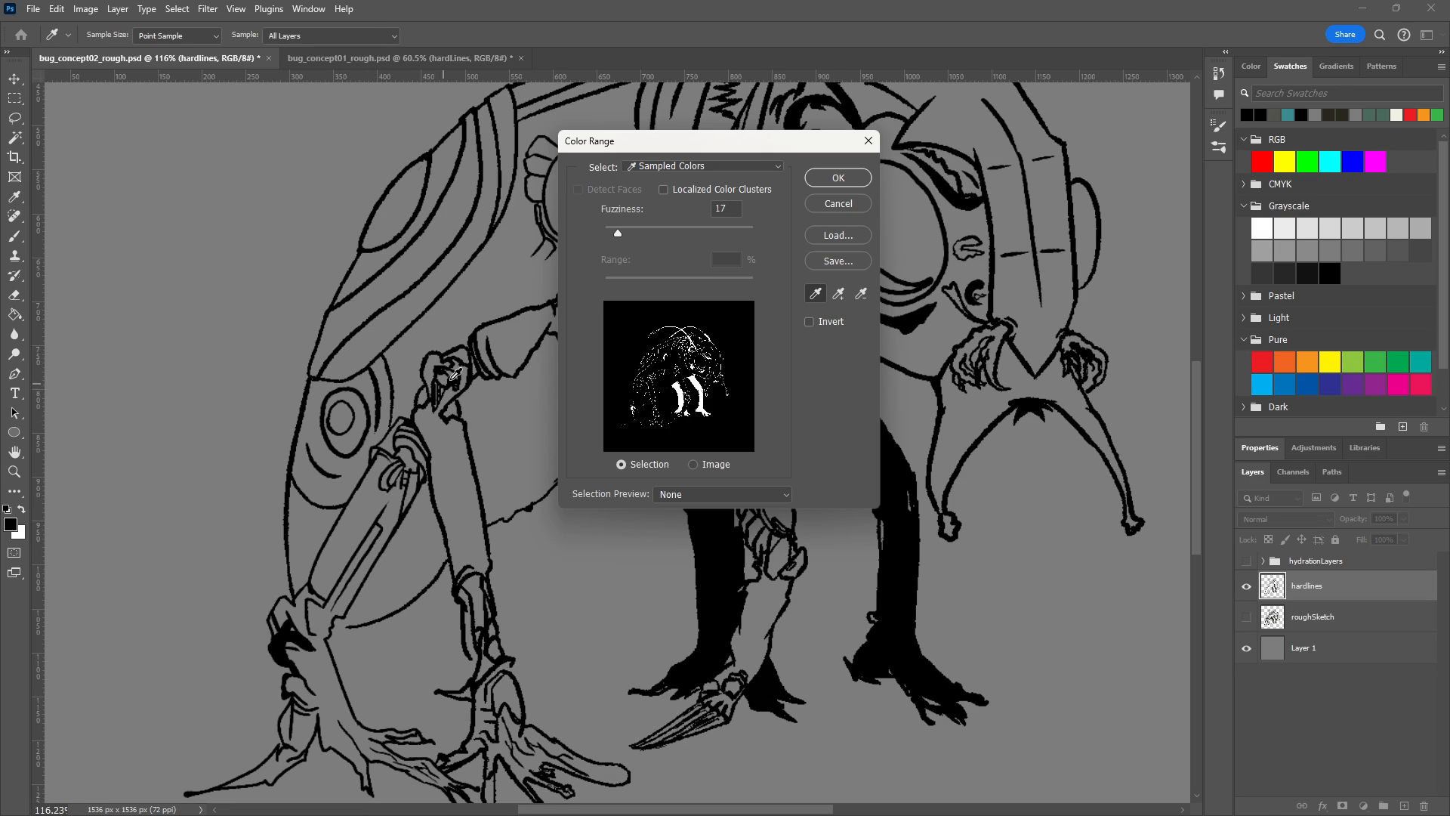
{"action": "left_click", "coordinate": [838, 177]}
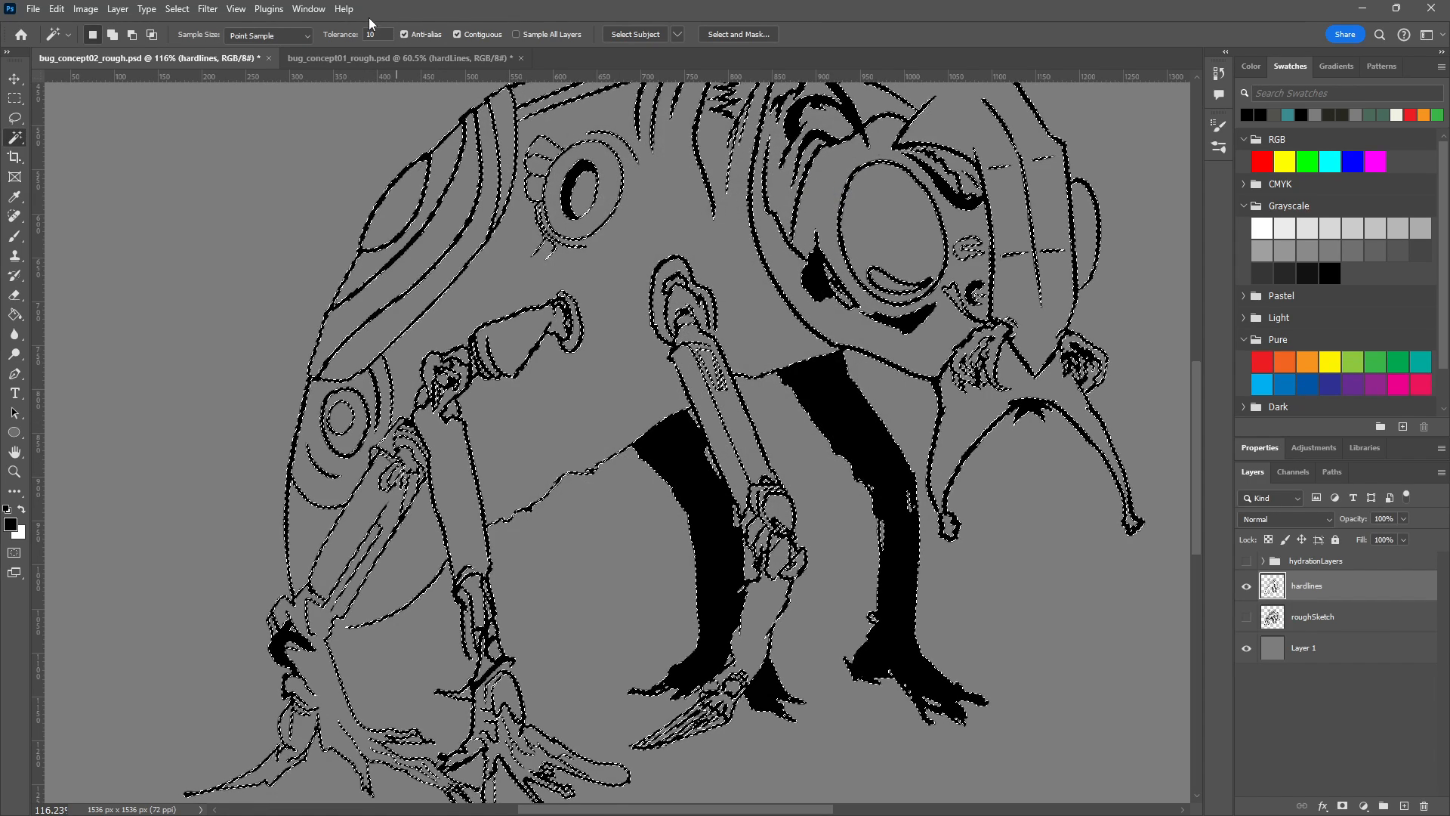
{"action": "left_click", "coordinate": [177, 8]}
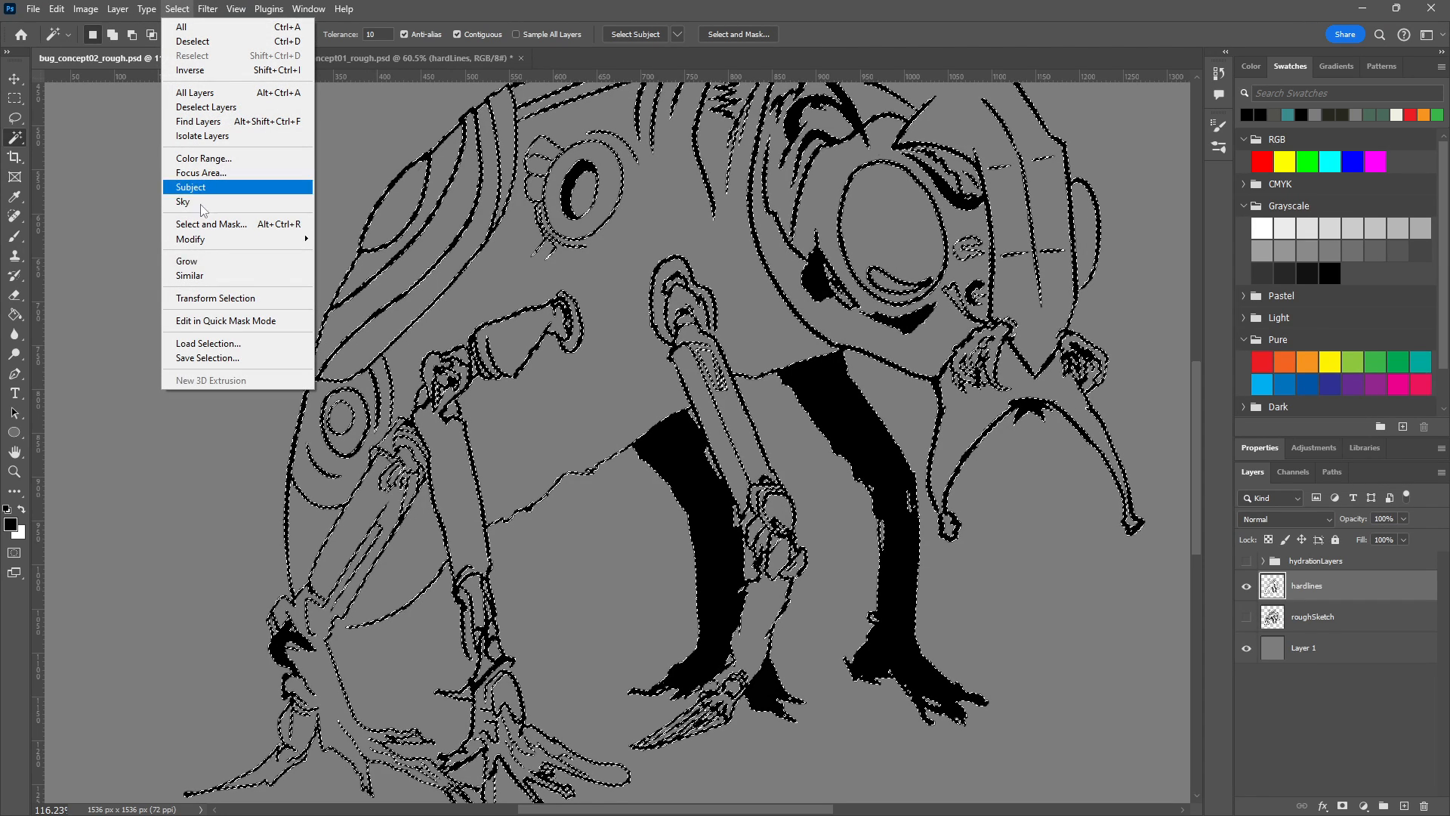
{"action": "left_click", "coordinate": [215, 299]}
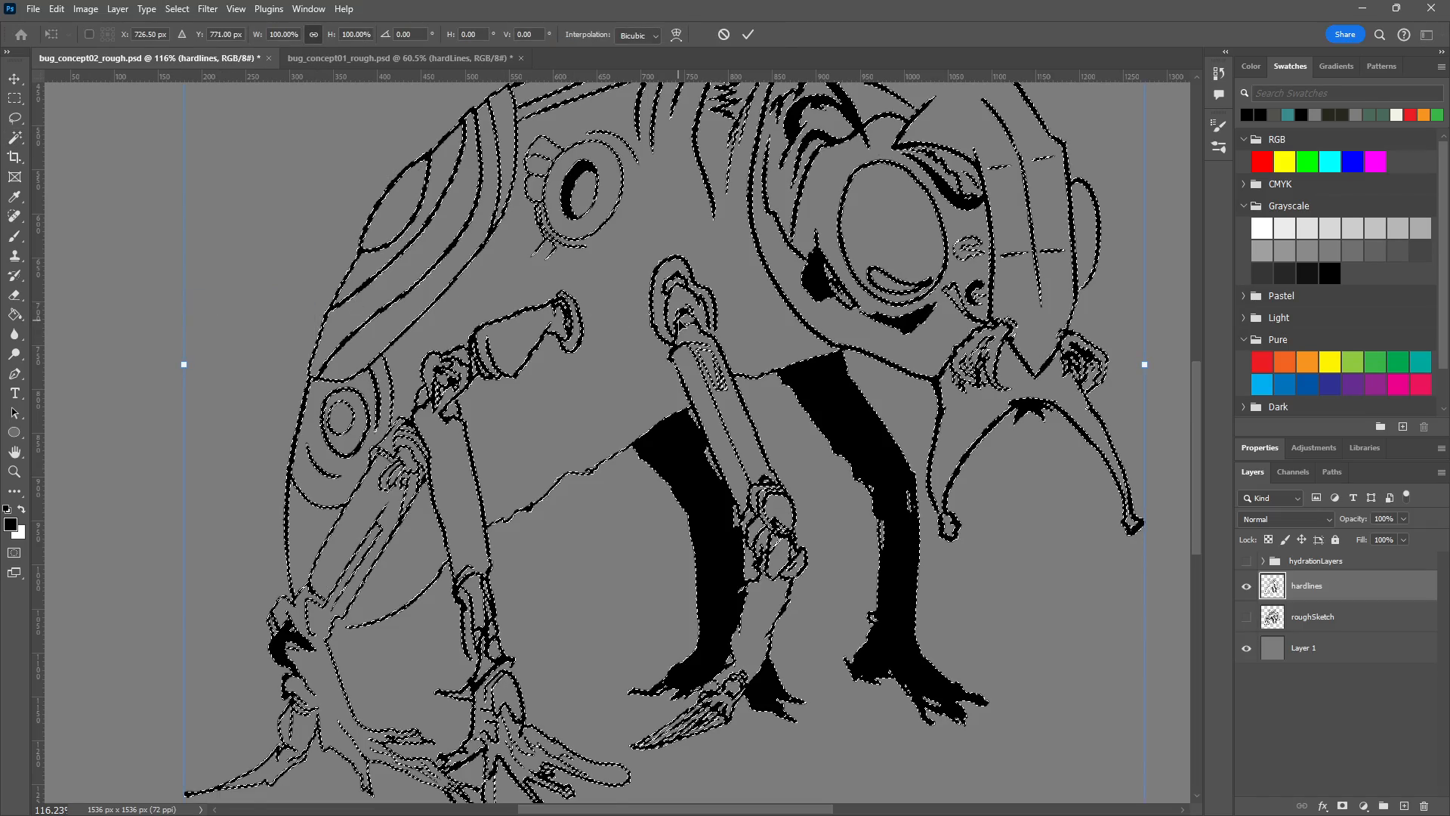
{"action": "left_click", "coordinate": [723, 35]}
Contract the linework selection by 1 pixel and check its outline around the legs.
{"action": "left_click", "coordinate": [184, 9]}
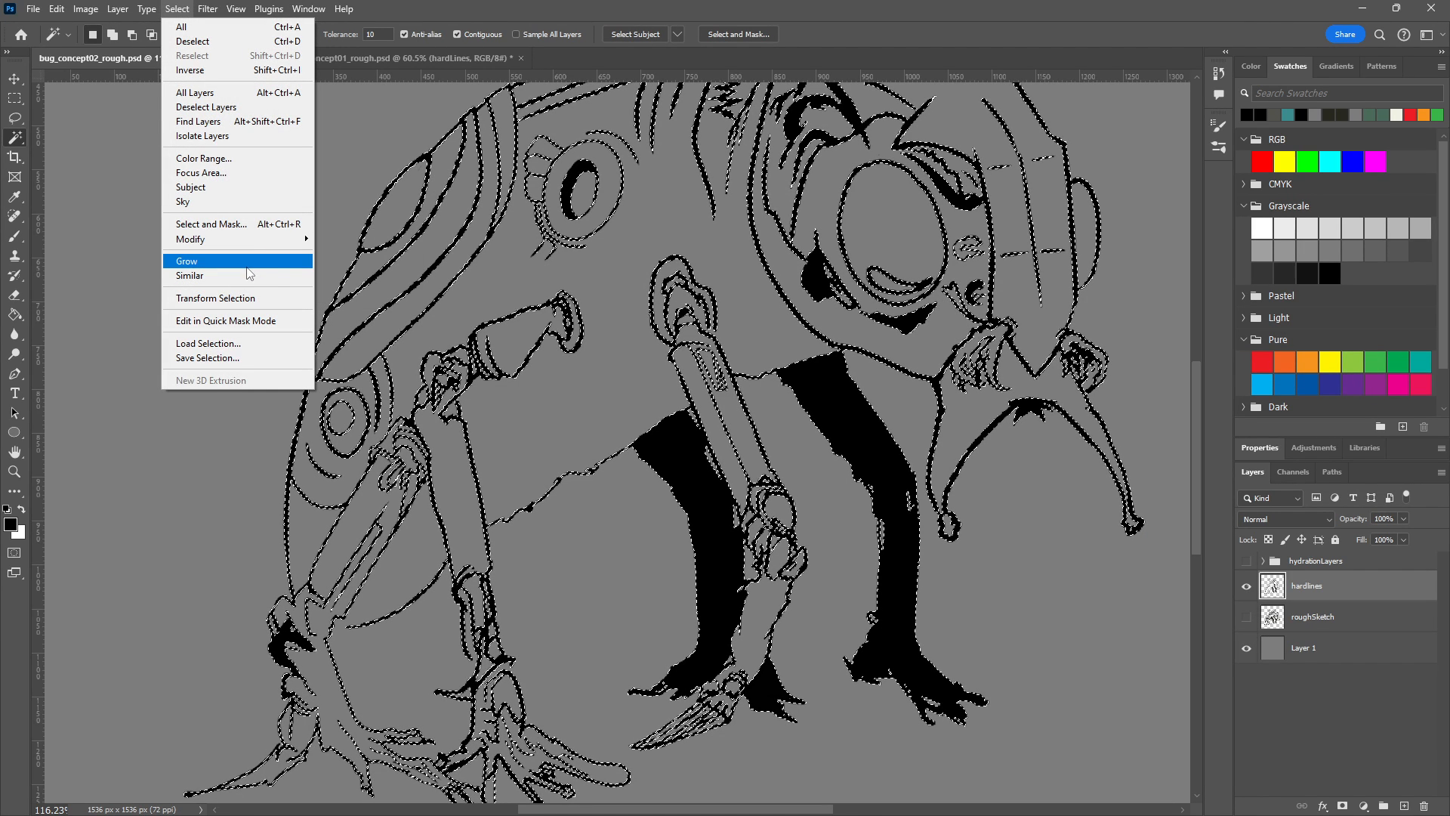
{"action": "mouse_move", "coordinate": [299, 239]}
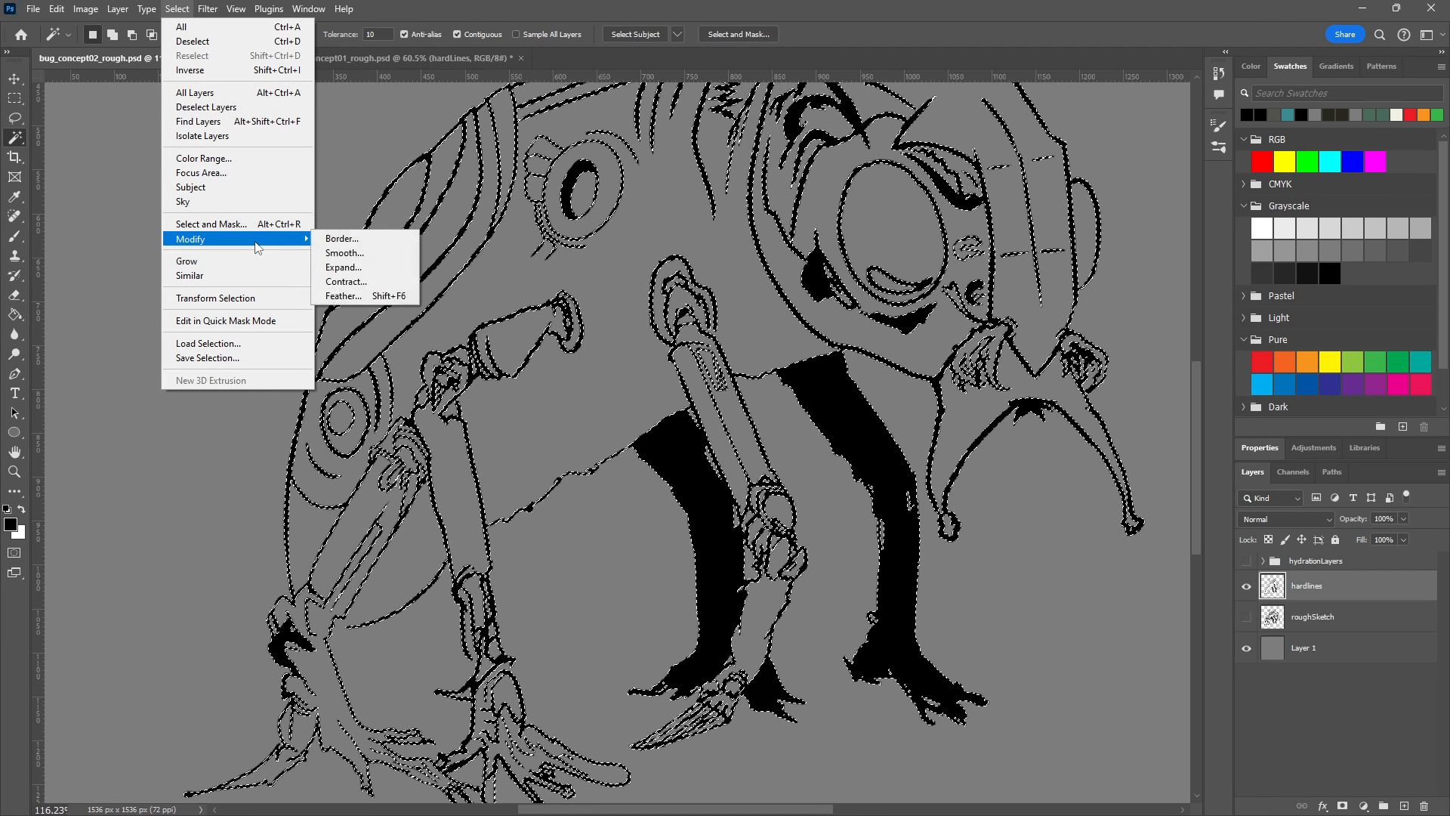
{"action": "left_click", "coordinate": [343, 282]}
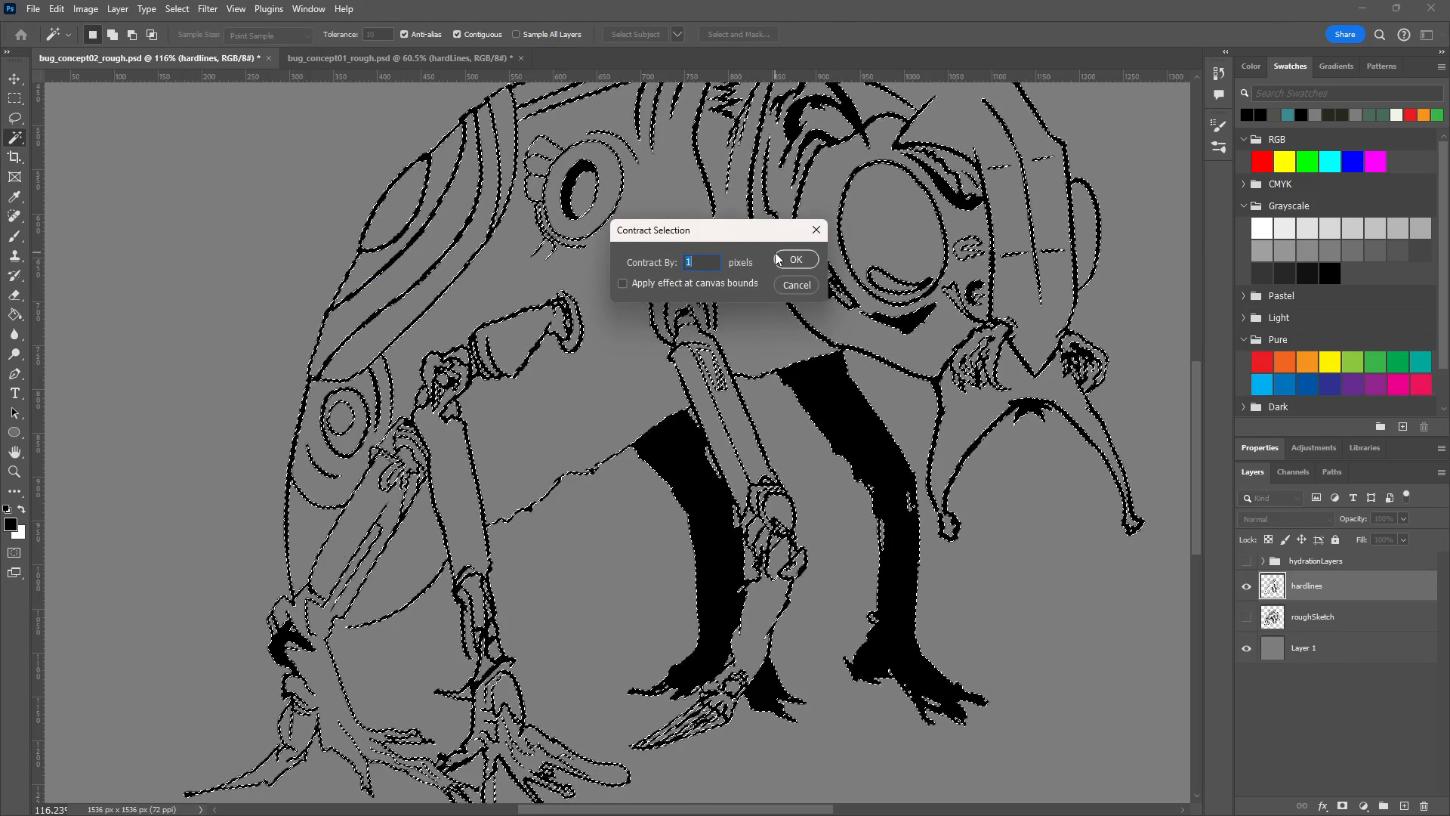
{"action": "left_click", "coordinate": [782, 259]}
{"action": "scroll", "coordinate": [522, 350], "scroll_direction": "up", "scroll_amount": 3}
{"action": "scroll", "coordinate": [522, 350], "scroll_direction": "up", "scroll_amount": 5}
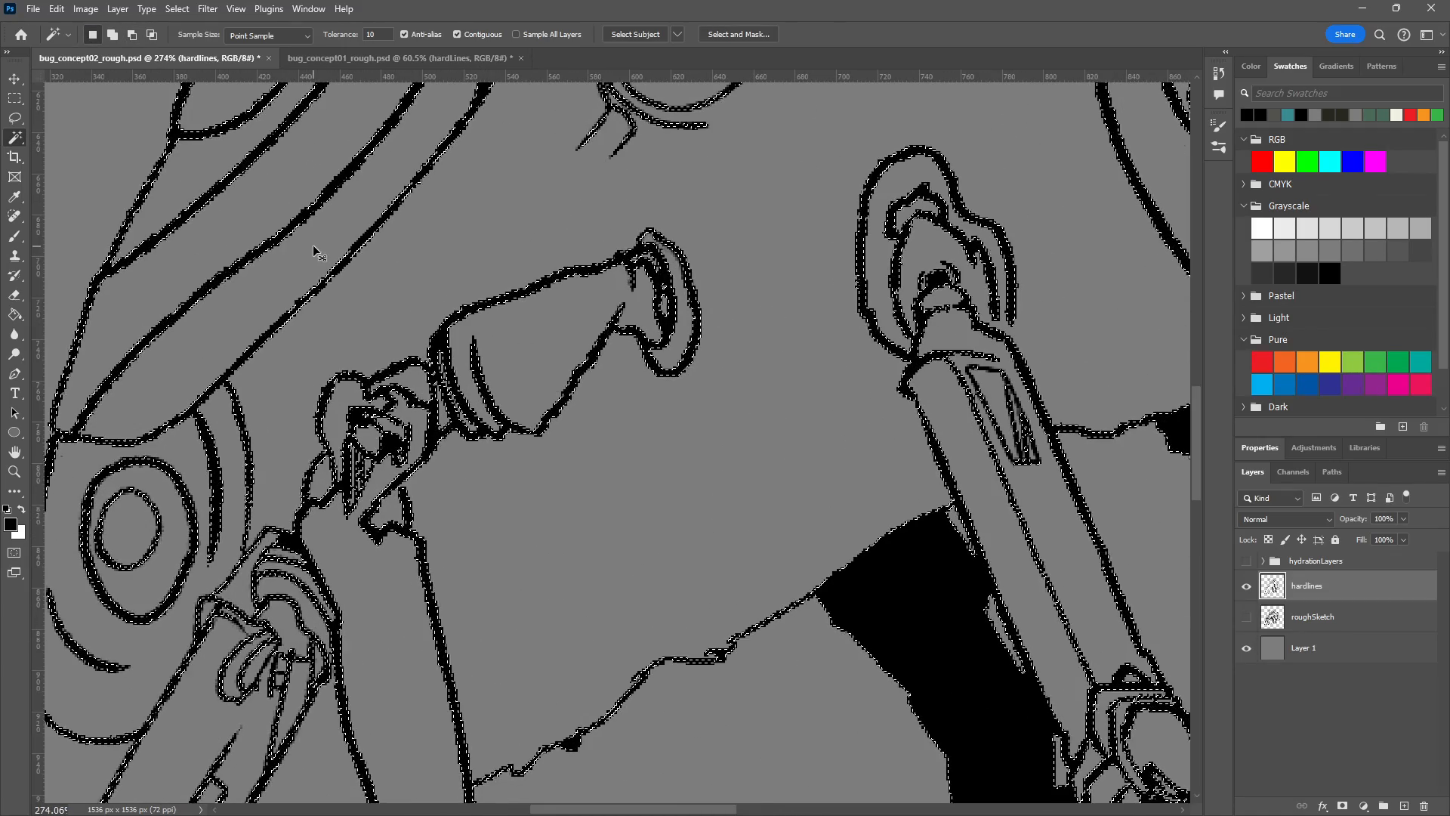
Save the document and clear the selection.
{"action": "scroll", "coordinate": [314, 247], "scroll_direction": "down", "scroll_amount": 3}
{"action": "key", "text": "ctrl+s"}
{"action": "key", "text": "ctrl+d"}
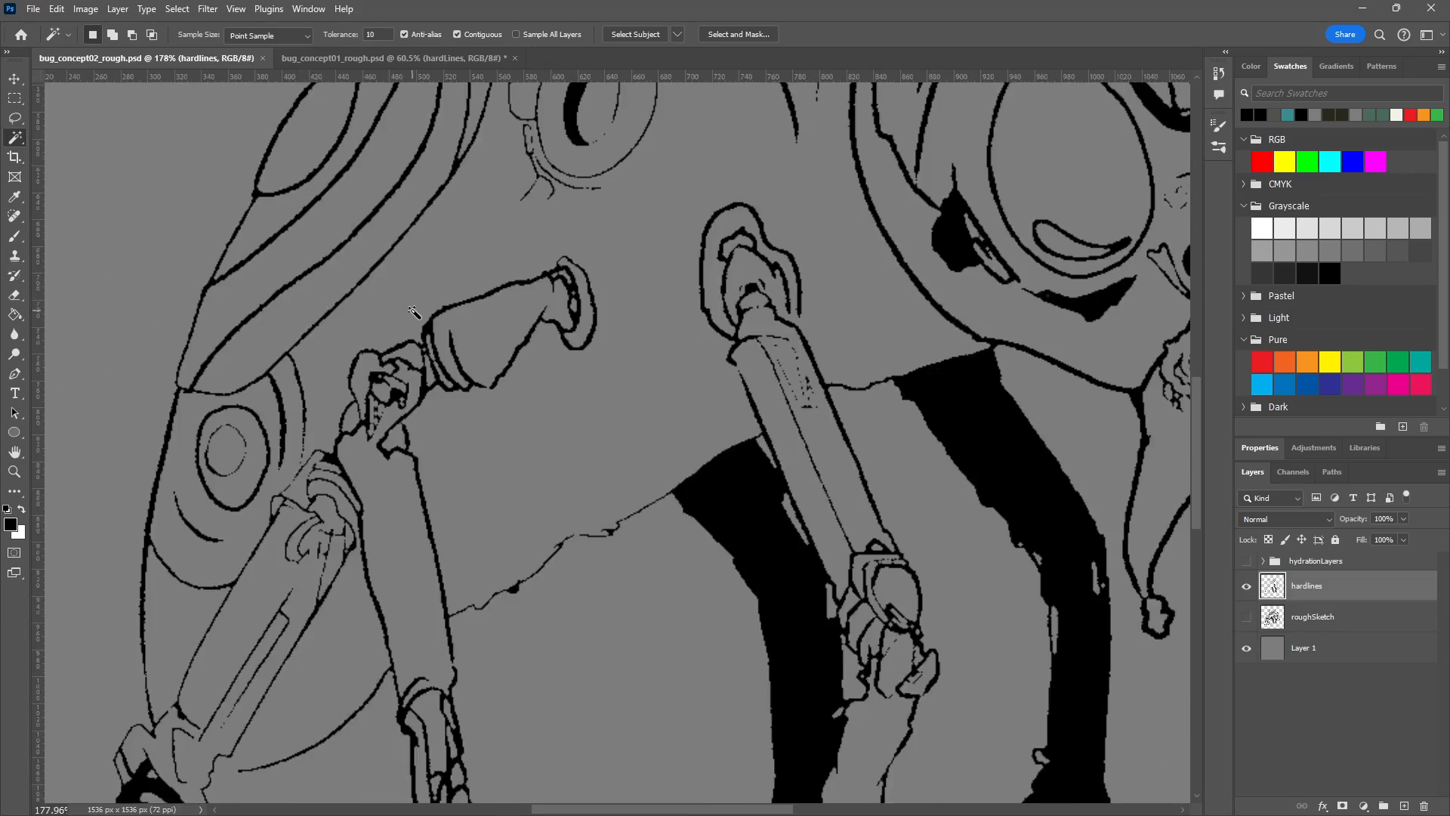
Undo the thinning of the hardlines and clear the linework selection.
{"action": "scroll", "coordinate": [450, 322], "scroll_direction": "down", "scroll_amount": 2}
{"action": "left_click", "coordinate": [450, 323]}
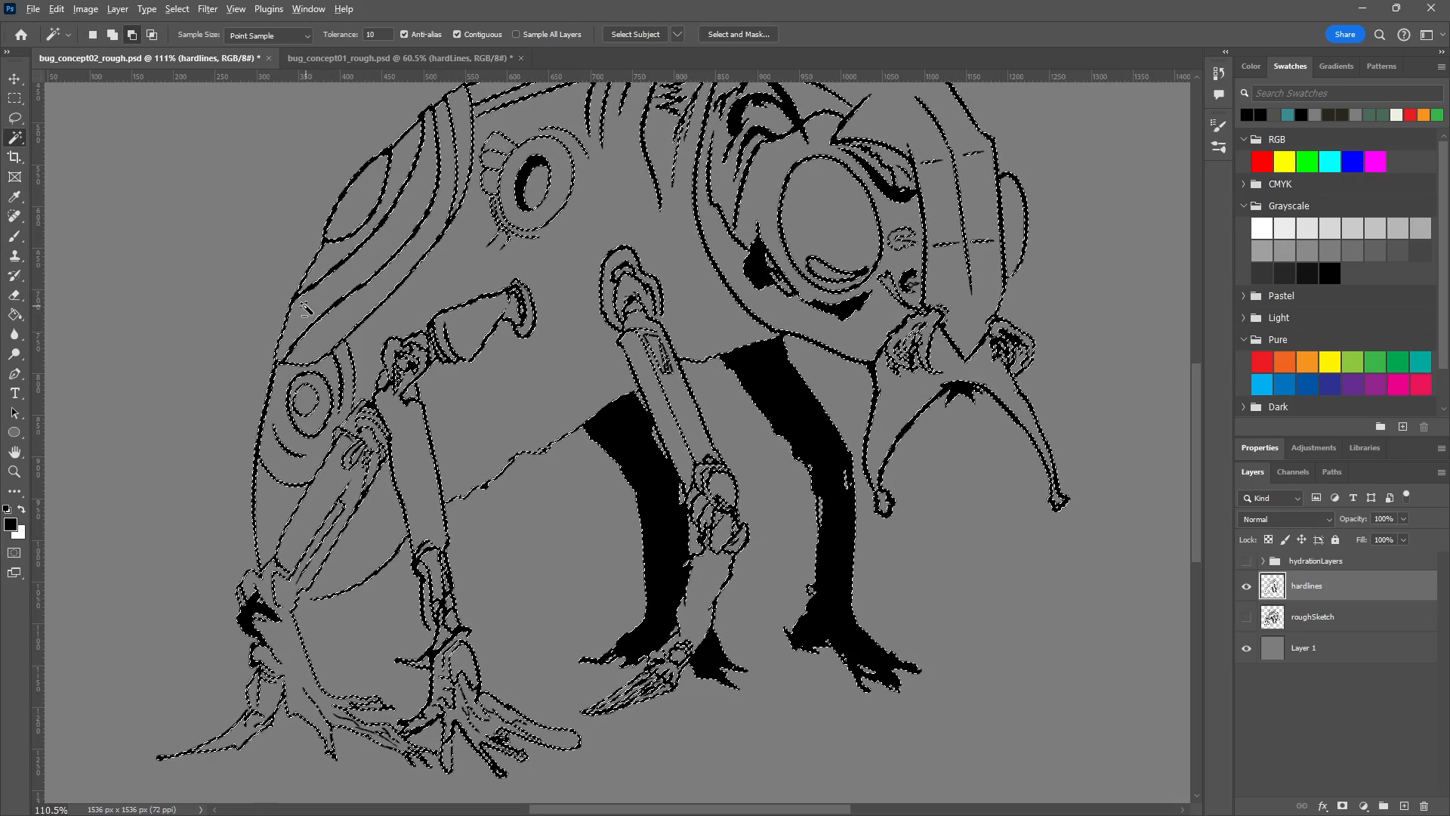
{"action": "key", "text": "ctrl+d"}
Examine the hardlines around the legs, shell, head and rear foot for line quality and gaps.
{"action": "key", "text": "v"}
{"action": "scroll", "coordinate": [346, 341], "scroll_direction": "up", "scroll_amount": 2}
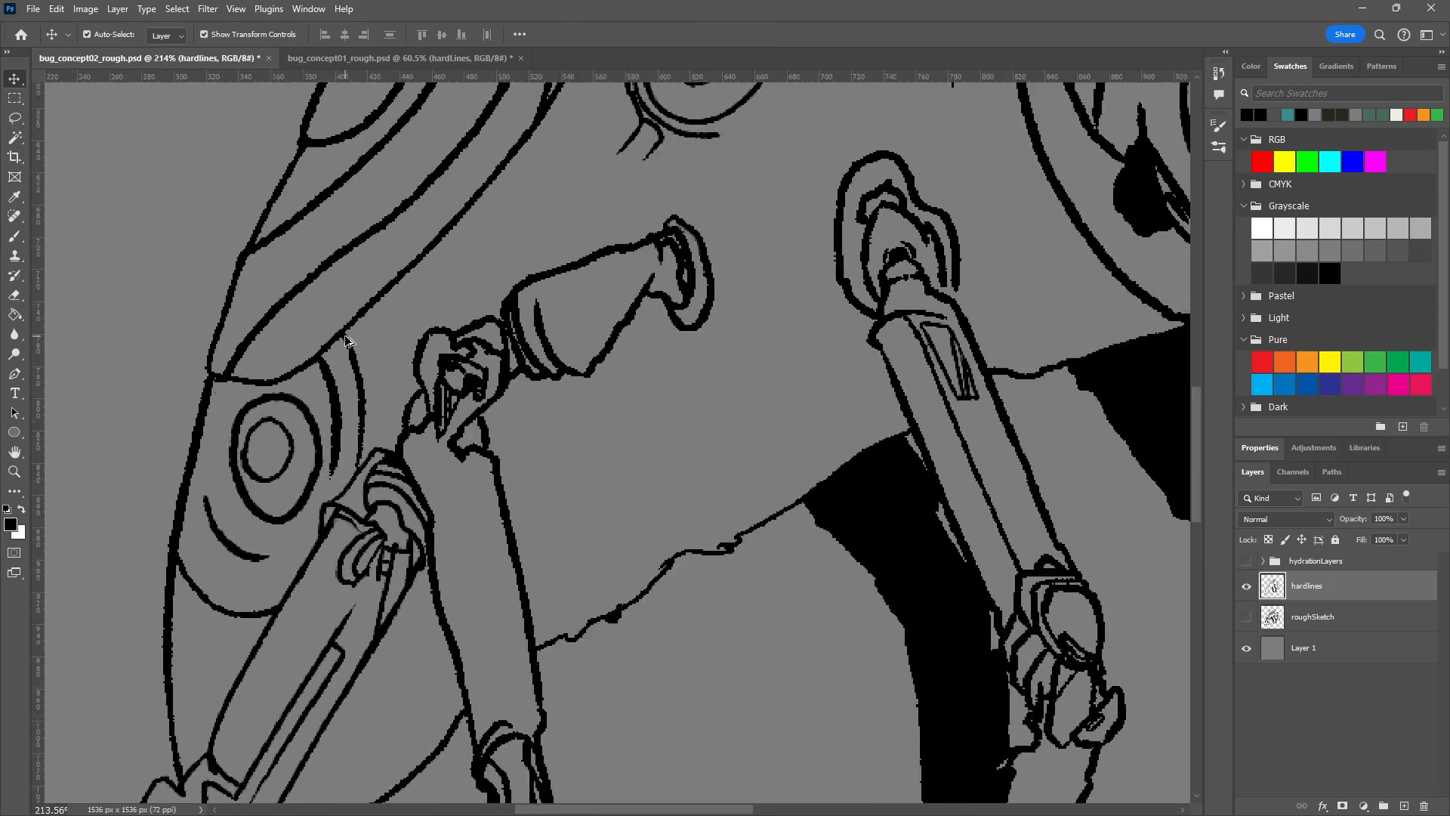
{"action": "scroll", "coordinate": [346, 341], "scroll_direction": "up", "scroll_amount": 3}
{"action": "scroll", "coordinate": [359, 317], "scroll_direction": "down", "scroll_amount": 1}
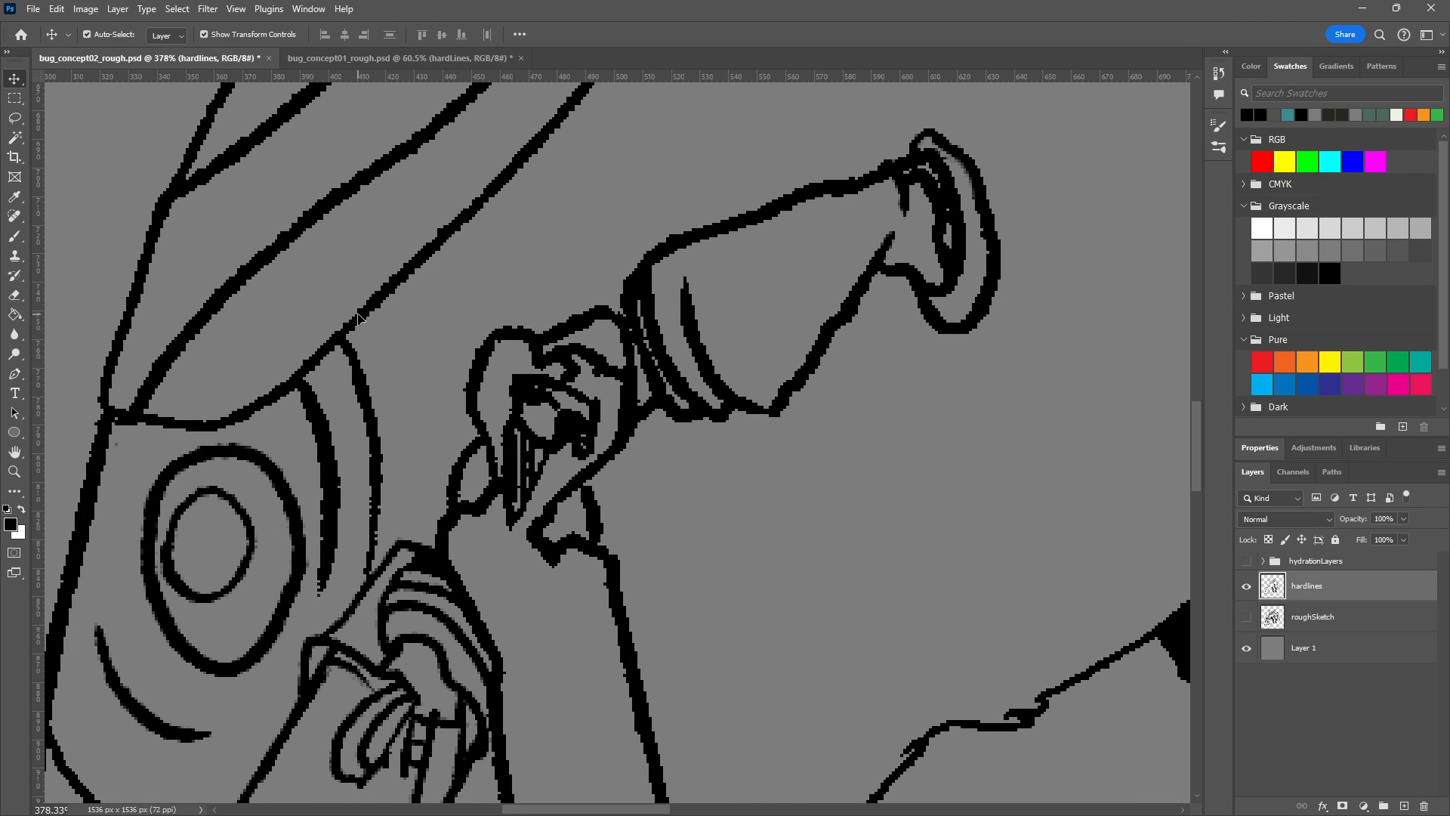
{"action": "key", "text": "g"}
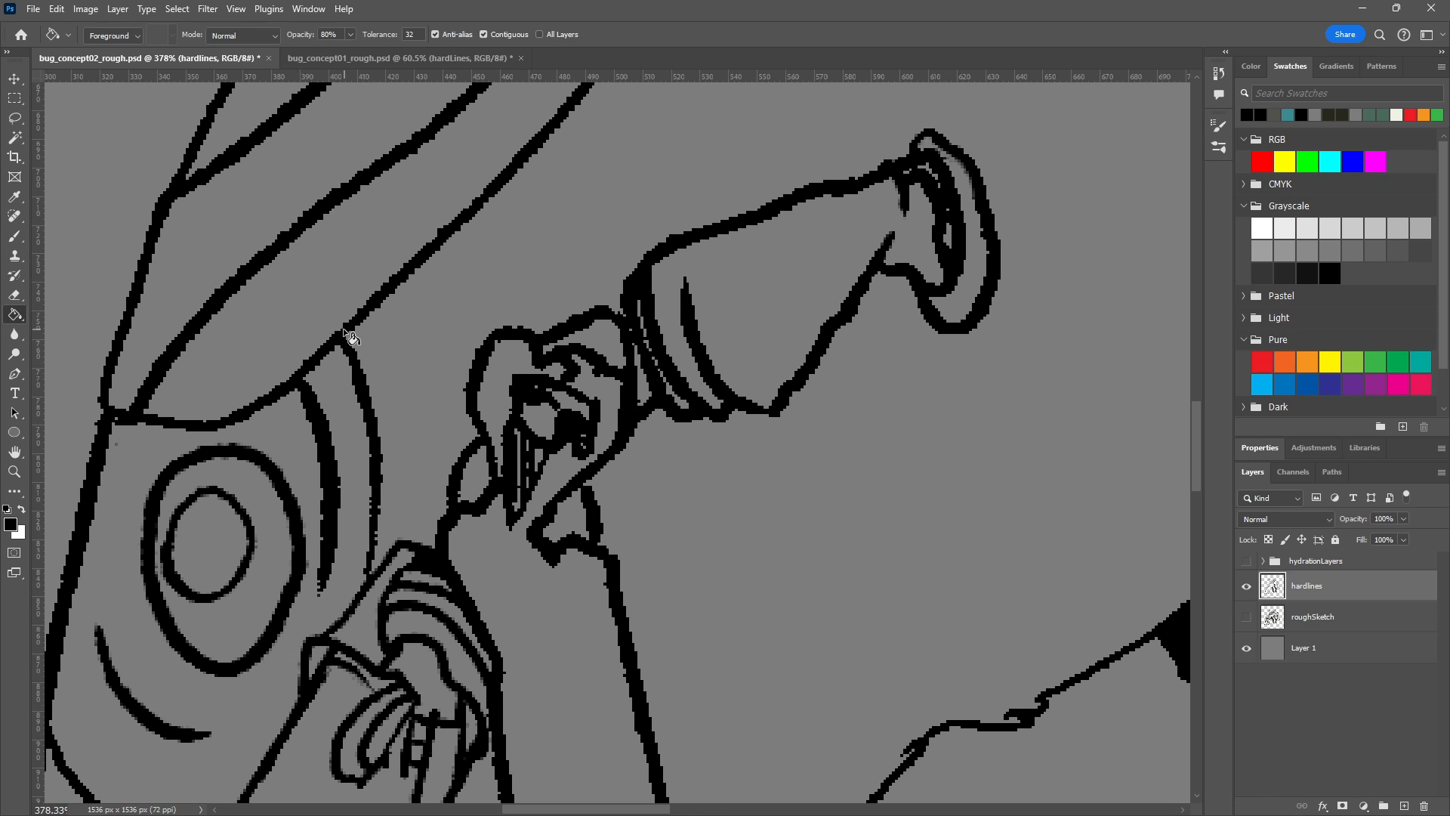
{"action": "scroll", "coordinate": [401, 394], "scroll_direction": "down", "scroll_amount": 2}
{"action": "scroll", "coordinate": [793, 638], "scroll_direction": "down", "scroll_amount": 5}
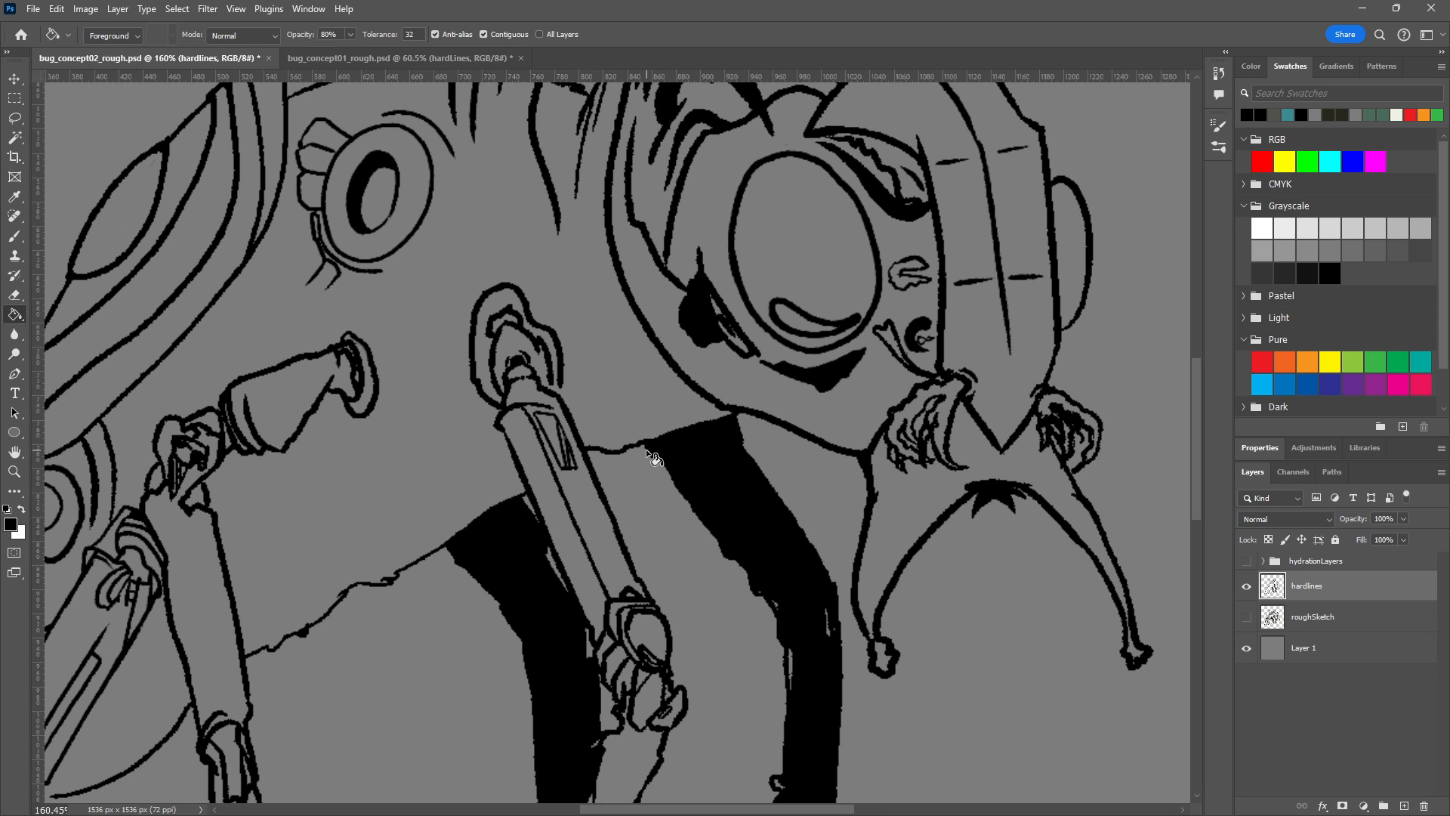
{"action": "scroll", "coordinate": [608, 414], "scroll_direction": "up", "scroll_amount": 4}
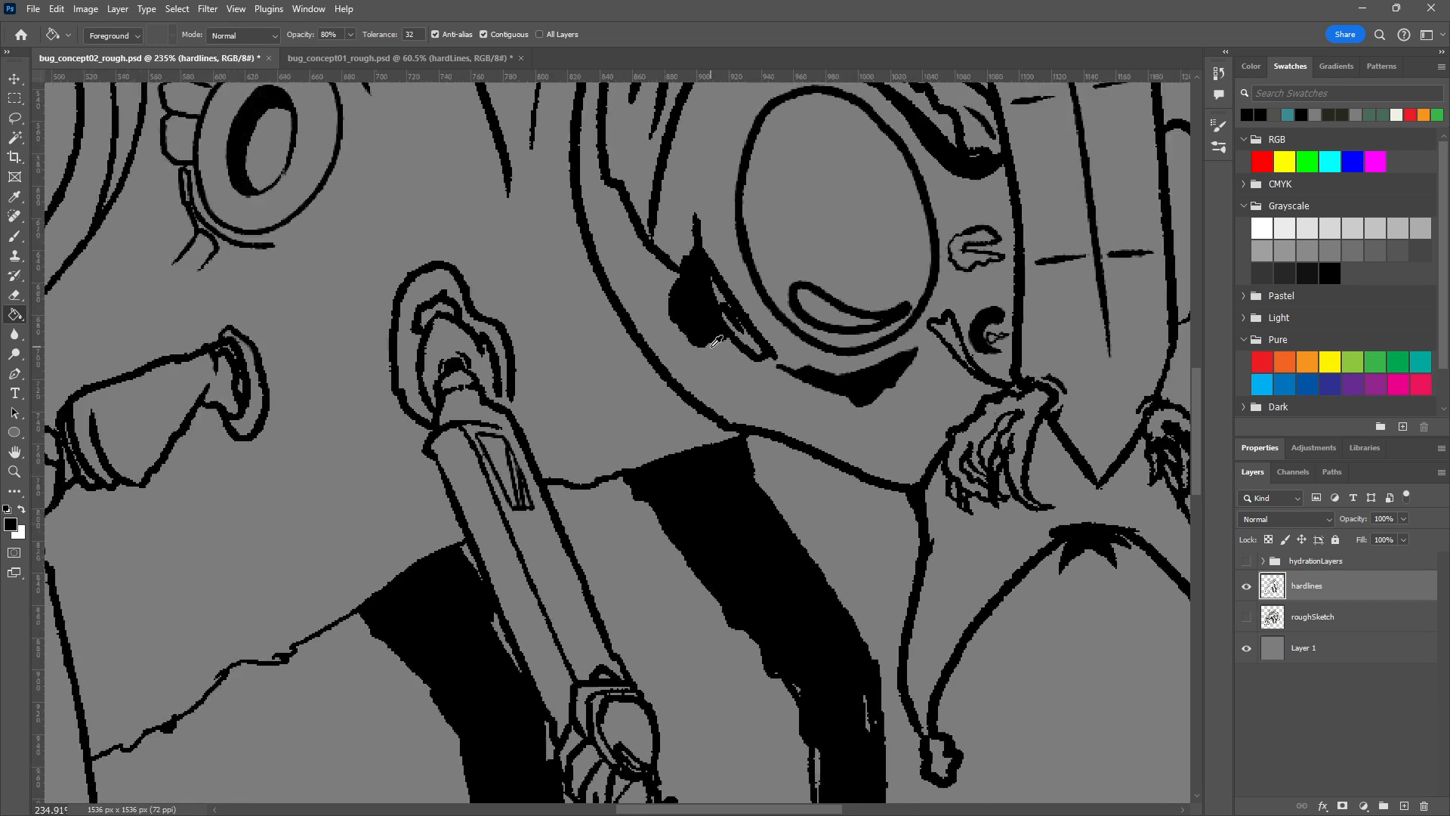
{"action": "scroll", "coordinate": [719, 335], "scroll_direction": "down", "scroll_amount": 10}
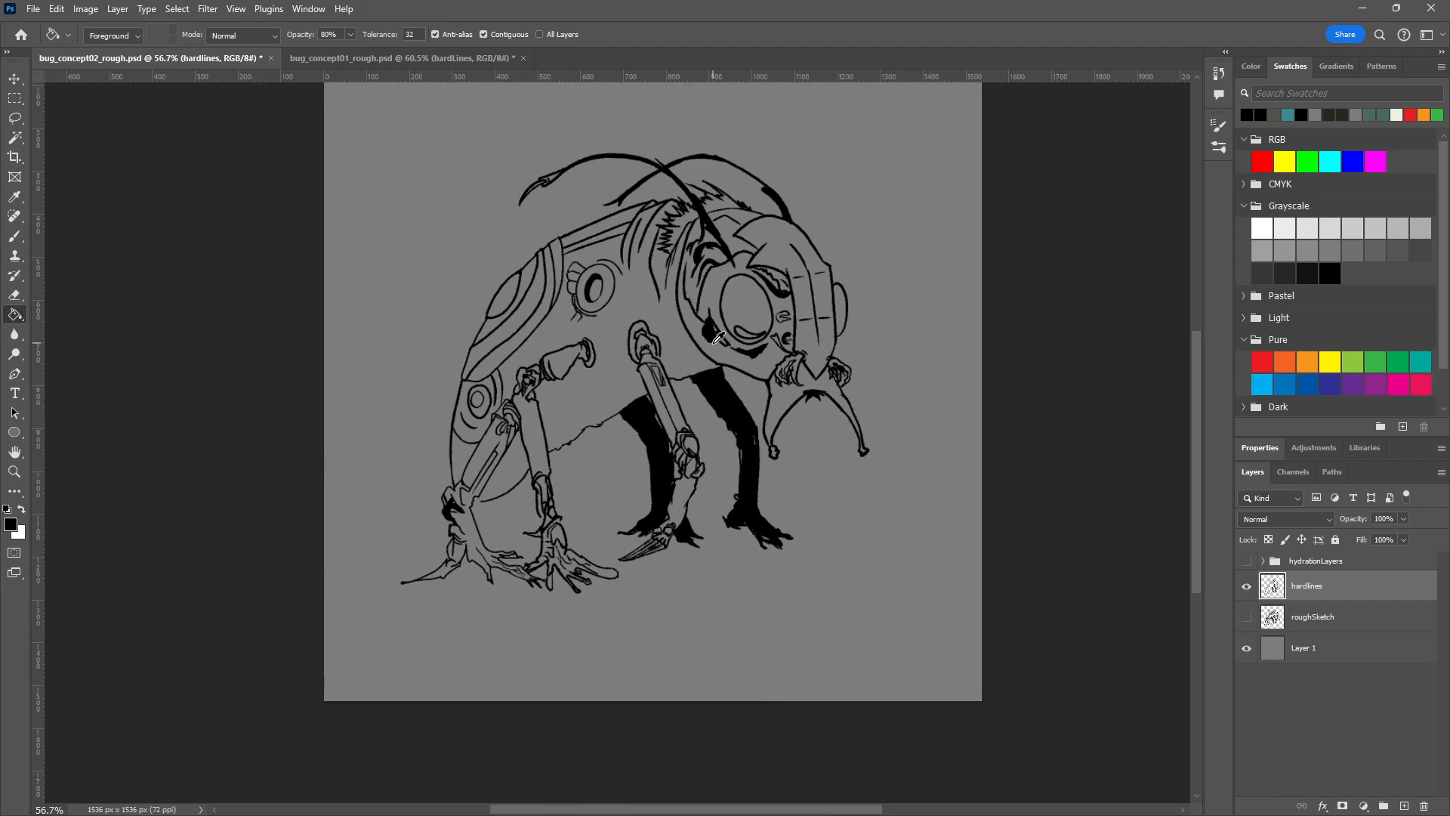
{"action": "left_click_drag", "start_coordinate": [744, 436], "coordinate": [860, 379]}
{"action": "scroll", "coordinate": [609, 463], "scroll_direction": "up", "scroll_amount": 3}
{"action": "scroll", "coordinate": [613, 456], "scroll_direction": "up", "scroll_amount": 6}
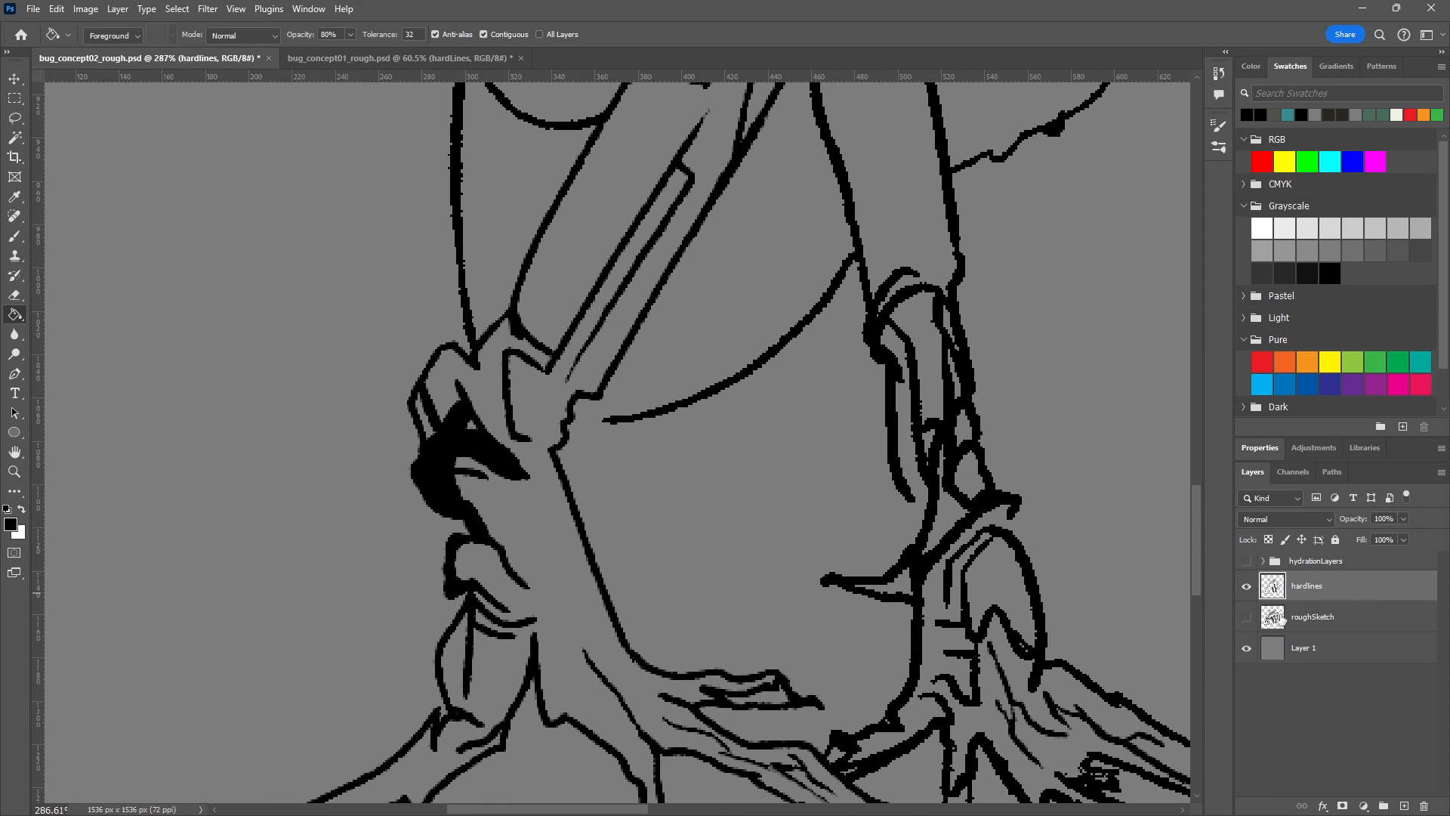
Show the roughSketch layer again and erase two hollows in the rear joint's black bulge, above and below the curved stroke.
{"action": "left_click", "coordinate": [1245, 618]}
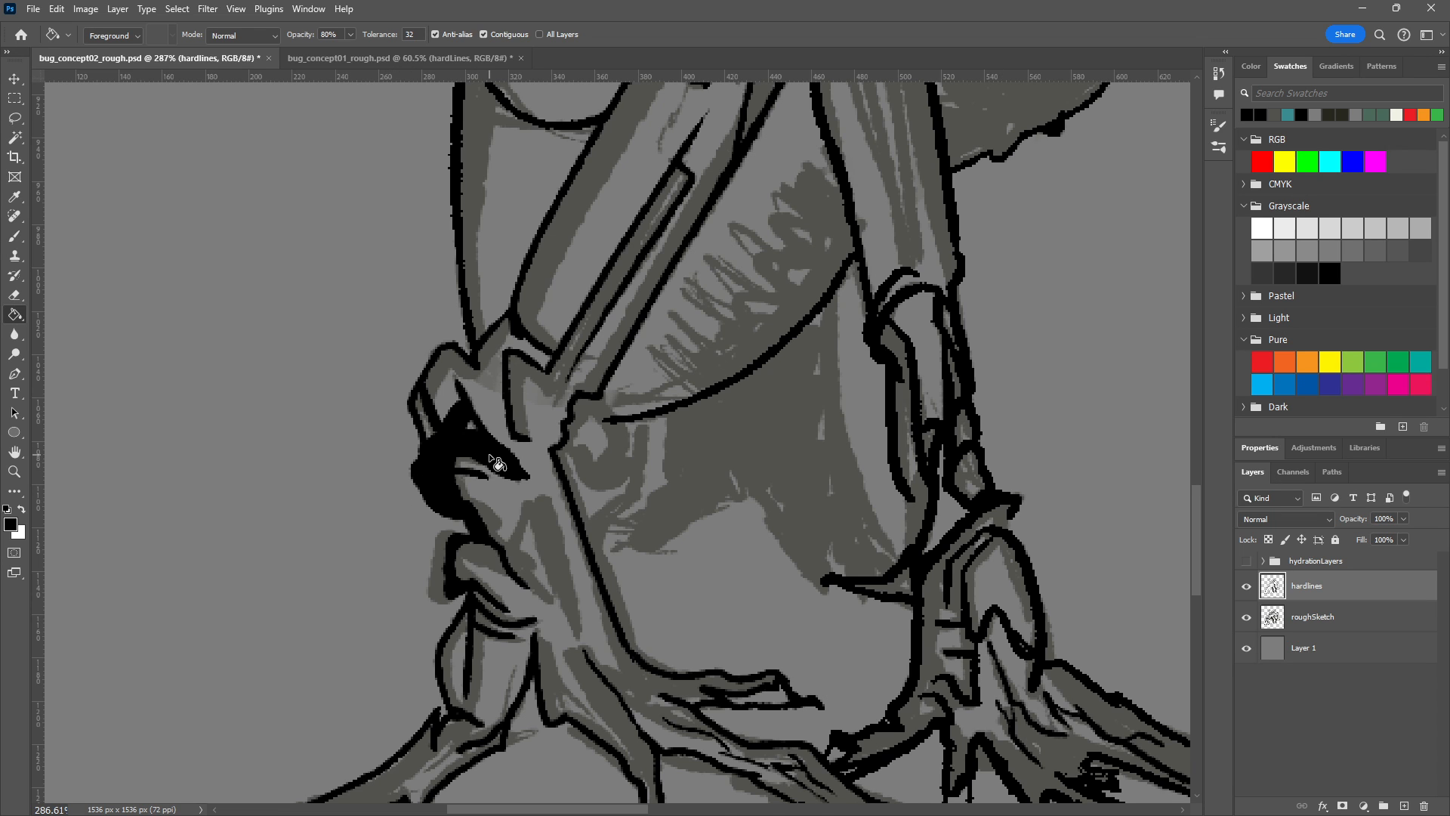
{"action": "scroll", "coordinate": [397, 510], "scroll_direction": "up", "scroll_amount": 5}
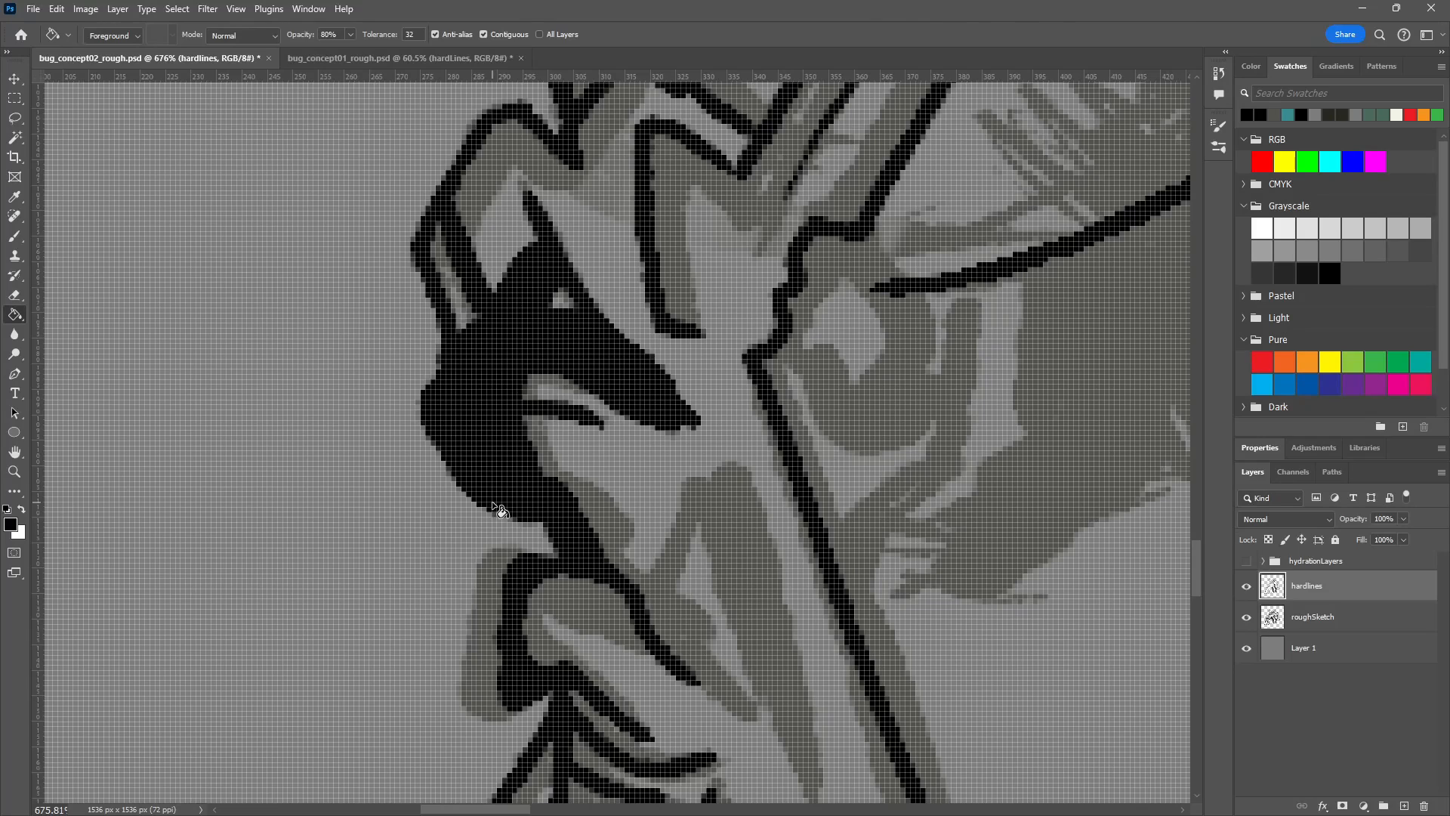
{"action": "key", "text": "e"}
{"action": "scroll", "coordinate": [533, 469], "scroll_direction": "up", "scroll_amount": 2}
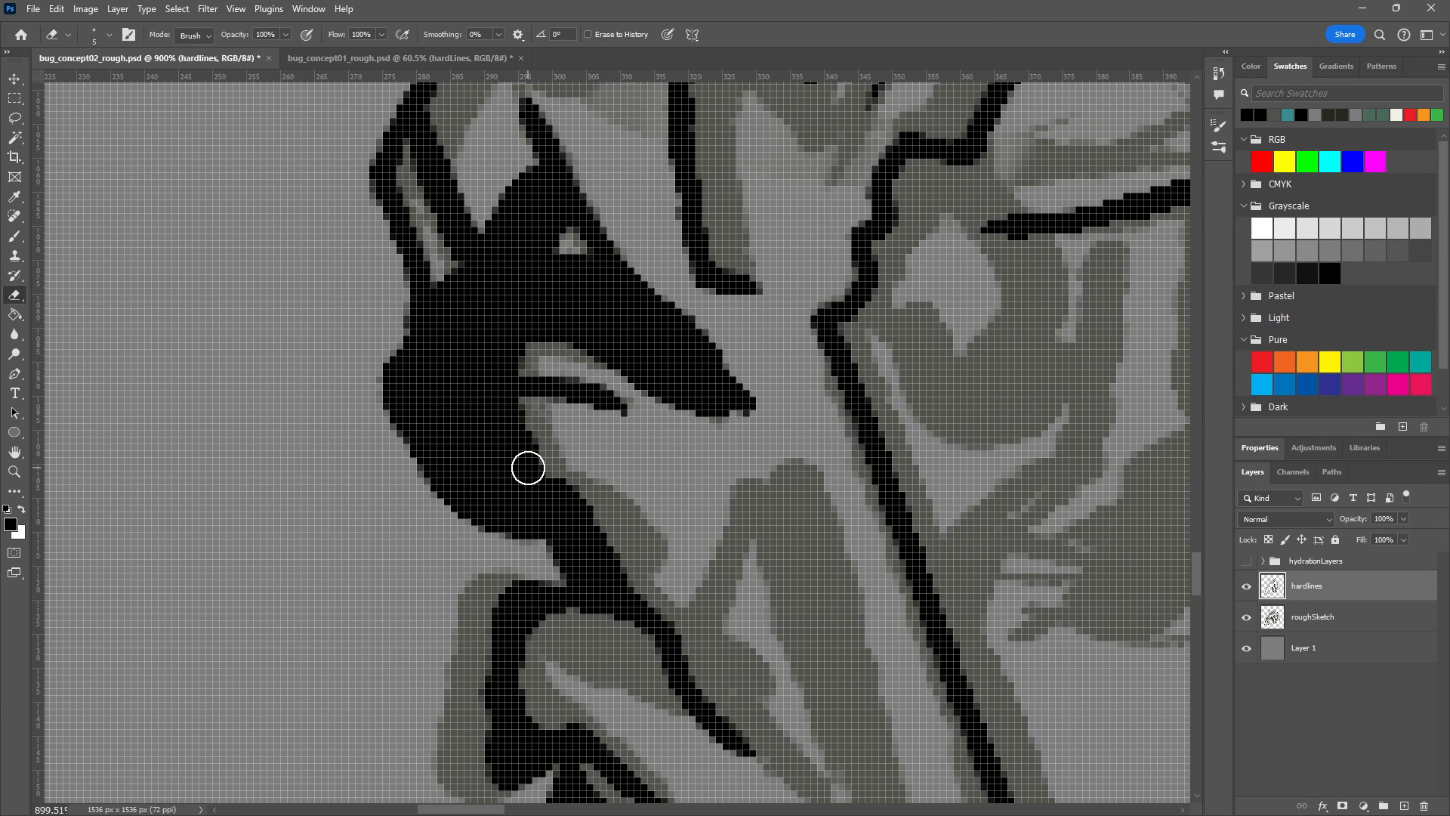
{"action": "mouse_move", "coordinate": [531, 464]}
{"action": "left_mouse_down"}
{"action": "mouse_move", "coordinate": [497, 457]}
{"action": "mouse_move", "coordinate": [480, 433]}
{"action": "mouse_move", "coordinate": [495, 418]}
{"action": "mouse_move", "coordinate": [556, 434]}
{"action": "mouse_move", "coordinate": [518, 429]}
{"action": "left_mouse_up"}
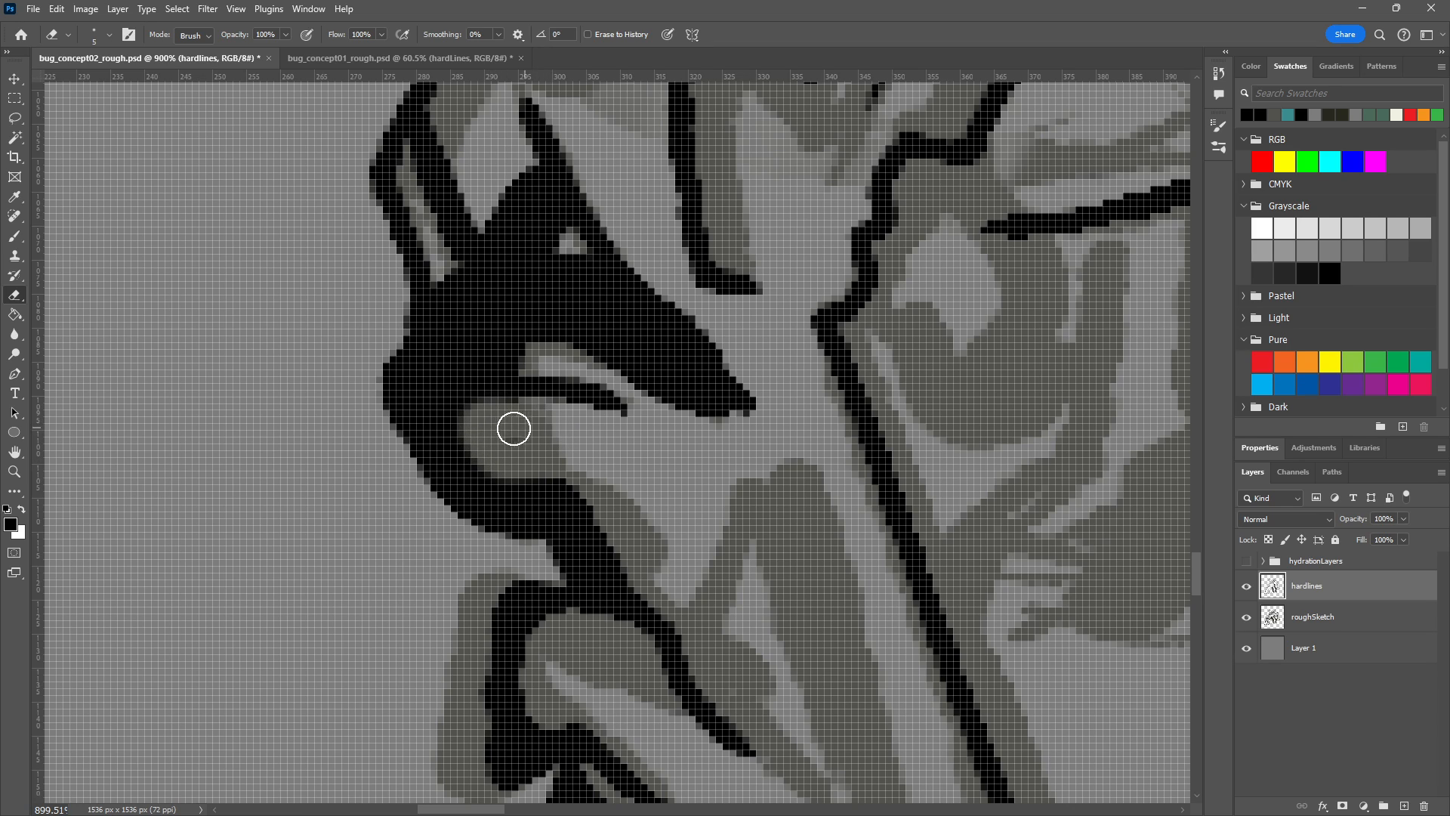
{"action": "mouse_move", "coordinate": [531, 347]}
{"action": "left_mouse_down"}
{"action": "mouse_move", "coordinate": [473, 352]}
{"action": "mouse_move", "coordinate": [545, 351]}
{"action": "mouse_move", "coordinate": [493, 339]}
{"action": "mouse_move", "coordinate": [521, 309]}
{"action": "mouse_move", "coordinate": [578, 331]}
{"action": "left_mouse_up"}
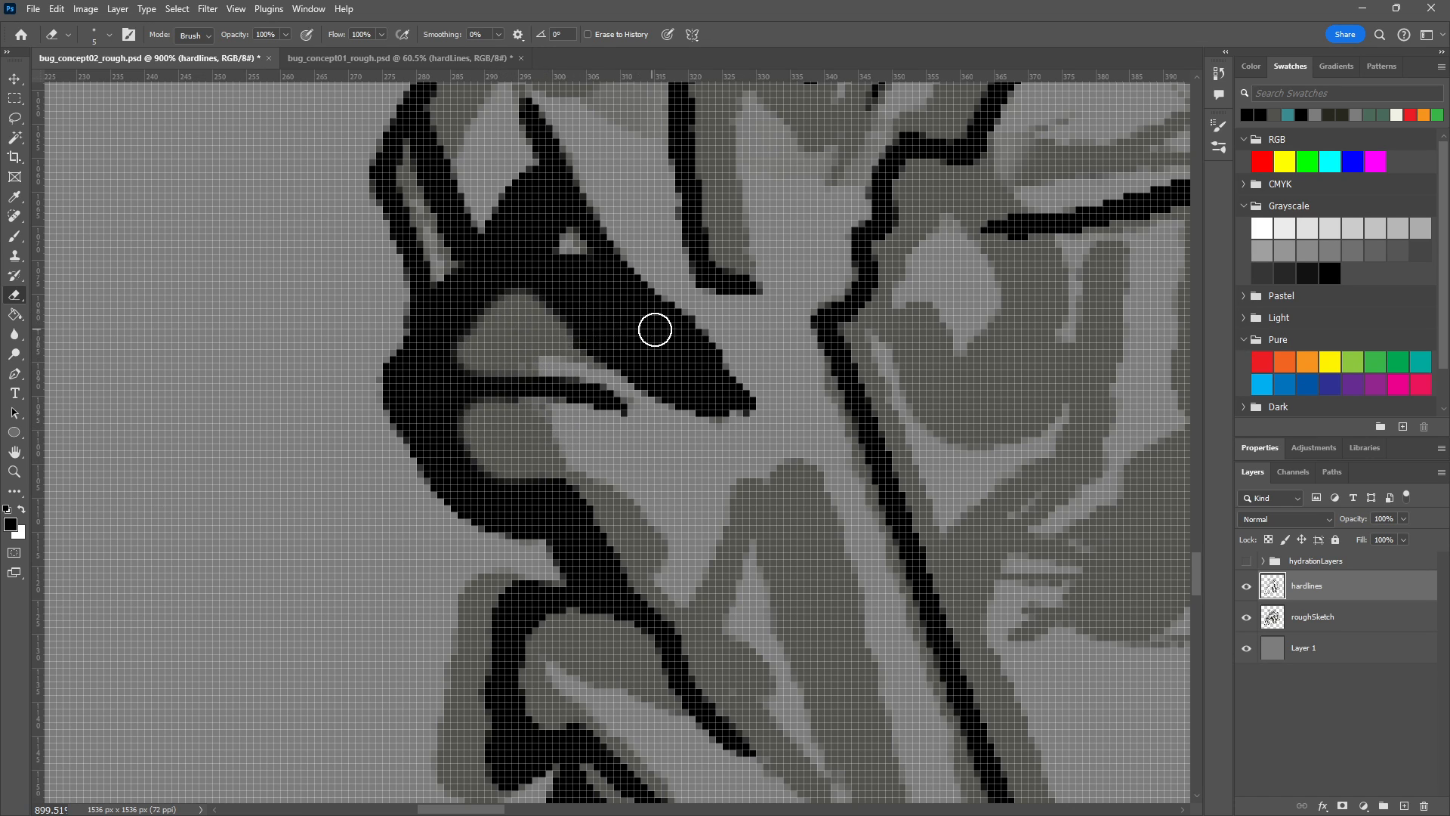
Sharpen the black edges of the two hollows and erase the underside of the pointed shape to slim it.
{"action": "key", "text": "b"}
{"action": "mouse_move", "coordinate": [475, 463]}
{"action": "left_mouse_down"}
{"action": "mouse_move", "coordinate": [534, 498]}
{"action": "mouse_move", "coordinate": [568, 484]}
{"action": "left_mouse_up"}
{"action": "mouse_move", "coordinate": [461, 417]}
{"action": "left_mouse_down"}
{"action": "mouse_move", "coordinate": [488, 392]}
{"action": "mouse_move", "coordinate": [443, 343]}
{"action": "mouse_move", "coordinate": [533, 273]}
{"action": "mouse_move", "coordinate": [565, 331]}
{"action": "left_mouse_up"}
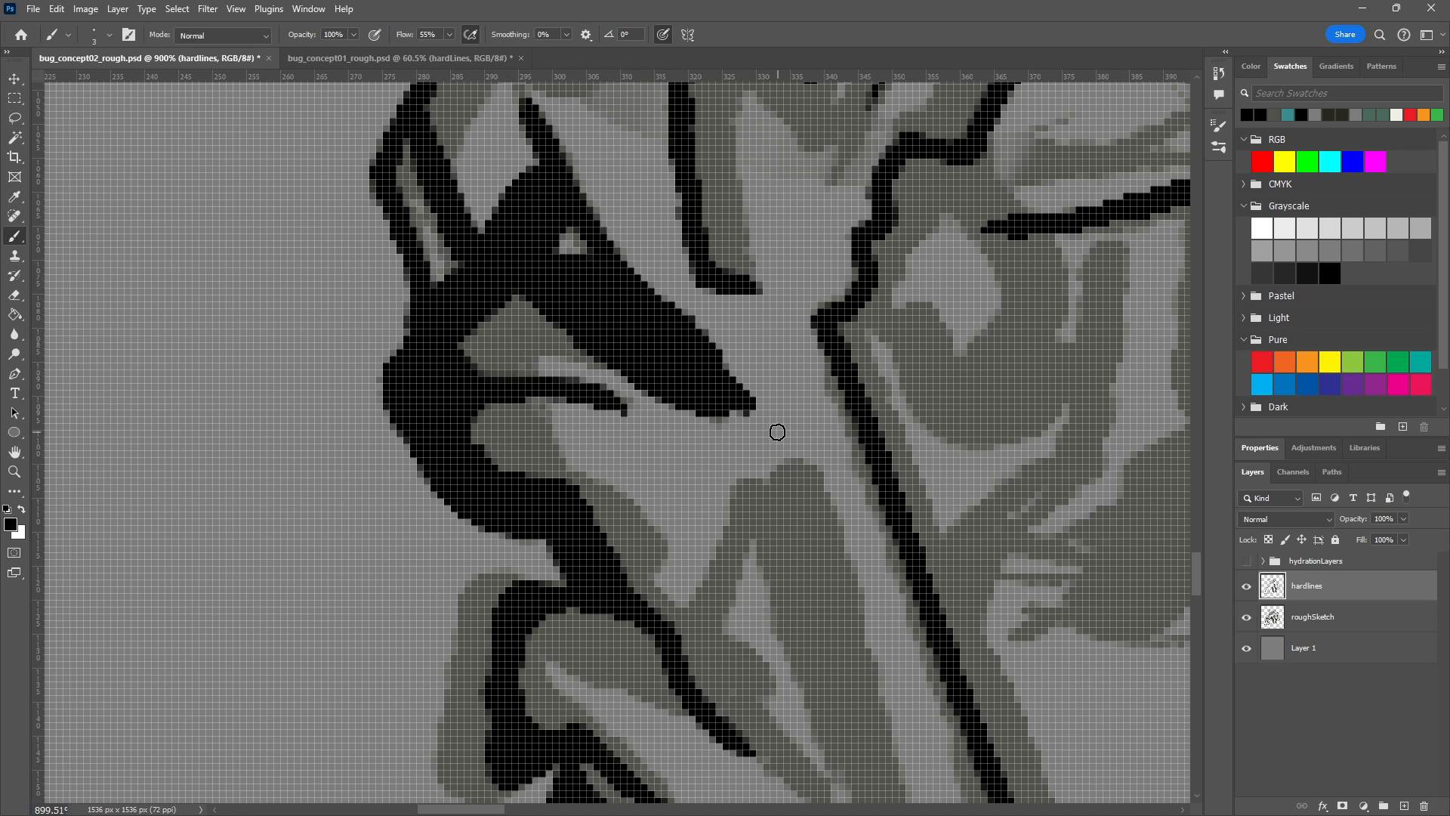
{"action": "key", "text": "e"}
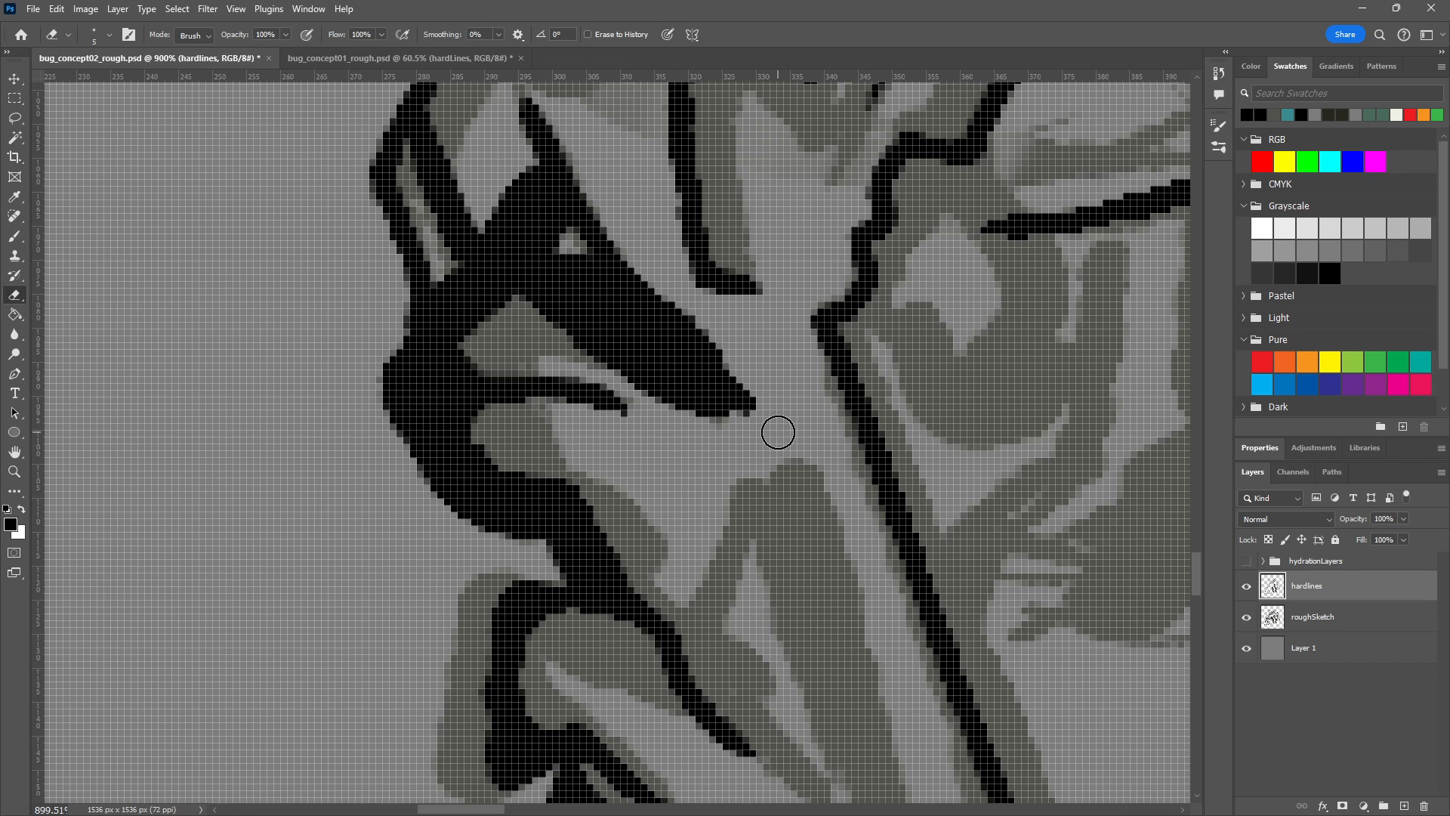
{"action": "mouse_move", "coordinate": [560, 317]}
{"action": "left_mouse_down"}
{"action": "mouse_move", "coordinate": [682, 407]}
{"action": "mouse_move", "coordinate": [869, 411]}
{"action": "mouse_move", "coordinate": [726, 373]}
{"action": "mouse_move", "coordinate": [677, 378]}
{"action": "mouse_move", "coordinate": [701, 401]}
{"action": "mouse_move", "coordinate": [653, 347]}
{"action": "mouse_move", "coordinate": [603, 328]}
{"action": "mouse_move", "coordinate": [615, 258]}
{"action": "left_mouse_up"}
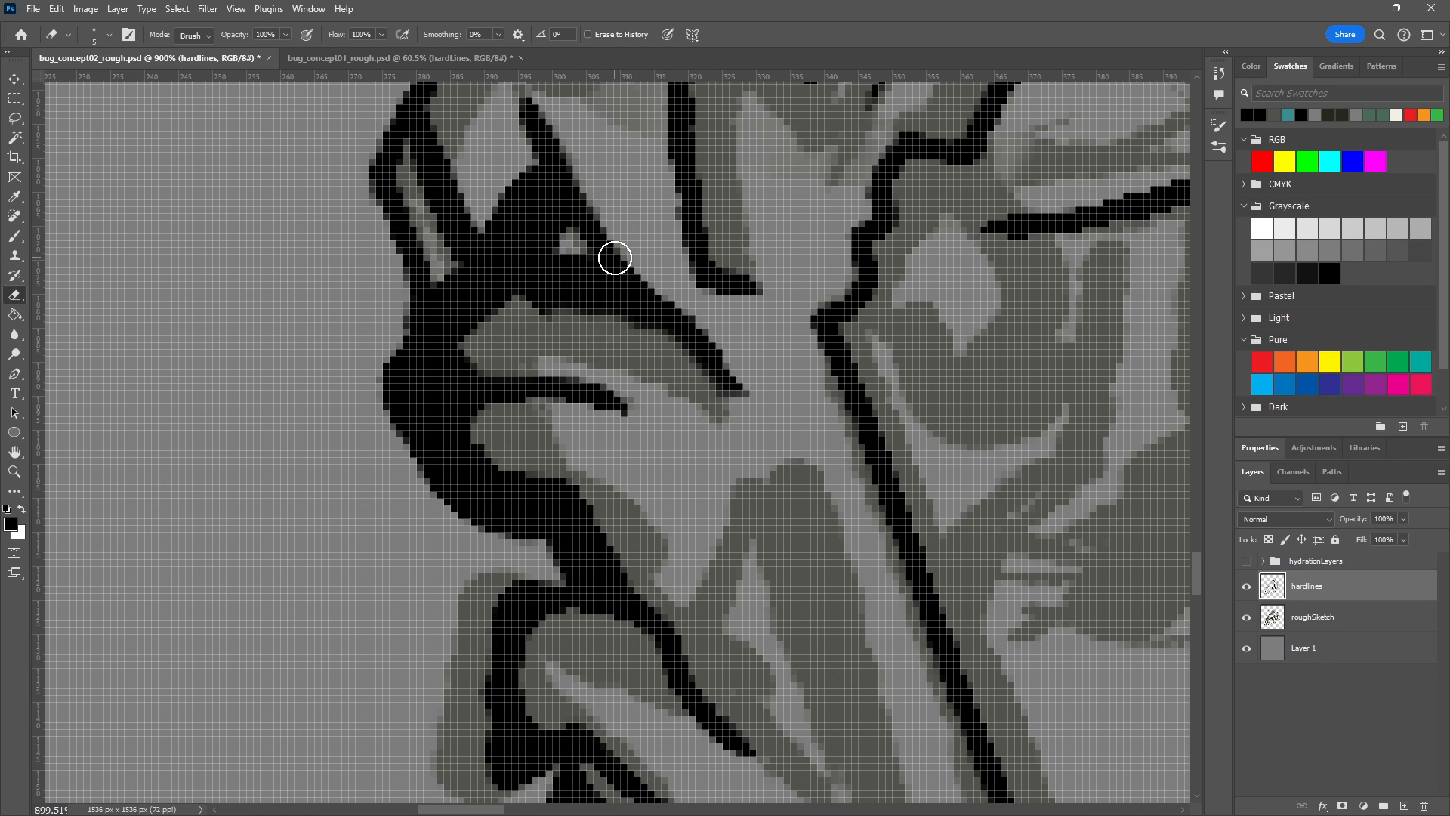
Redraw the pointed shape's outer edge as a straighter diagonal, try trimming its upper side and undo that last erasure.
{"action": "key", "text": "b"}
{"action": "mouse_move", "coordinate": [595, 304]}
{"action": "left_mouse_down"}
{"action": "mouse_move", "coordinate": [650, 315]}
{"action": "mouse_move", "coordinate": [635, 323]}
{"action": "mouse_move", "coordinate": [645, 333]}
{"action": "mouse_move", "coordinate": [696, 339]}
{"action": "mouse_move", "coordinate": [687, 348]}
{"action": "mouse_move", "coordinate": [729, 396]}
{"action": "mouse_move", "coordinate": [764, 403]}
{"action": "mouse_move", "coordinate": [763, 385]}
{"action": "mouse_move", "coordinate": [791, 418]}
{"action": "left_mouse_up"}
{"action": "key", "text": "e"}
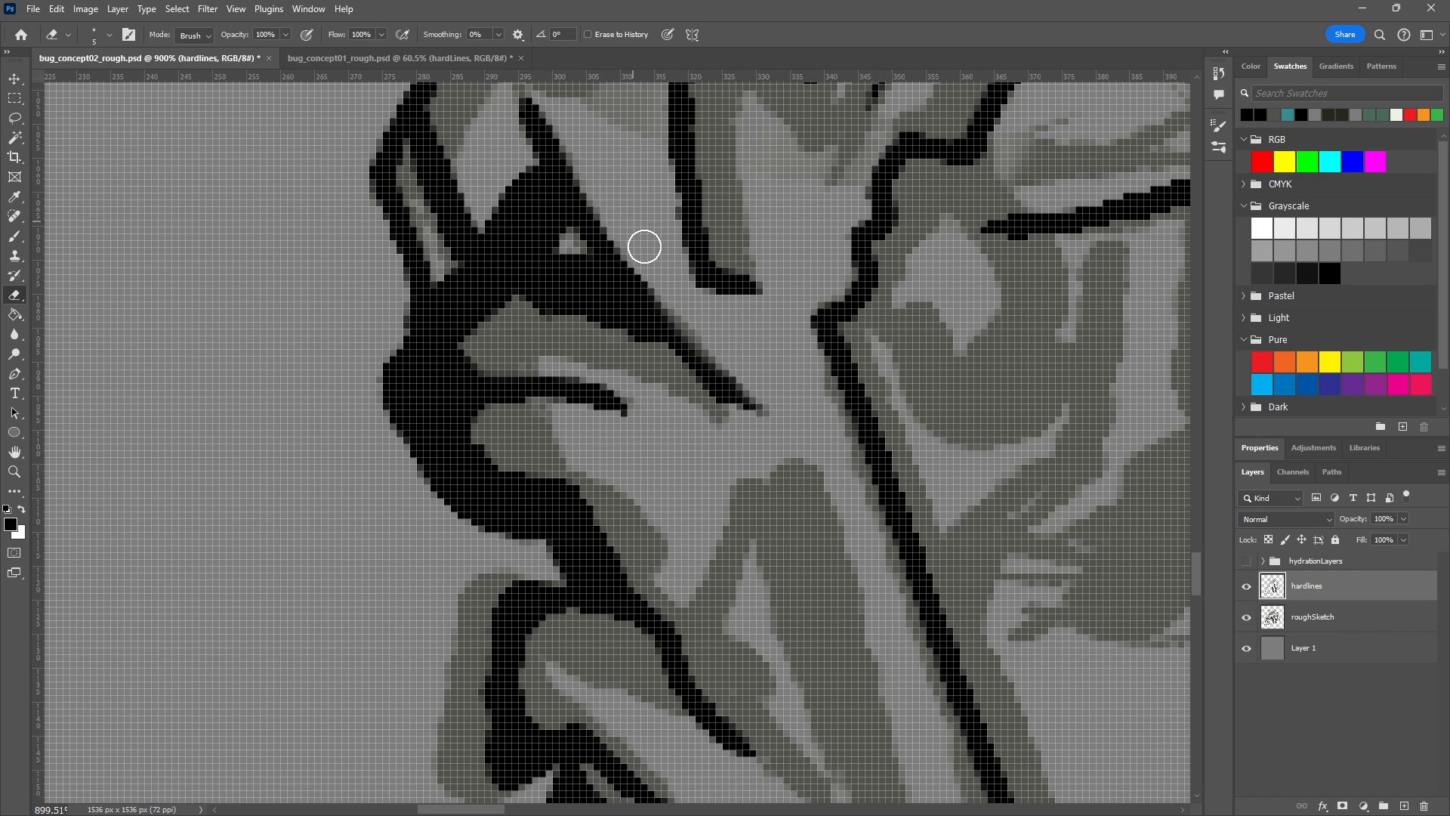
{"action": "left_click_drag", "start_coordinate": [672, 240], "coordinate": [736, 363]}
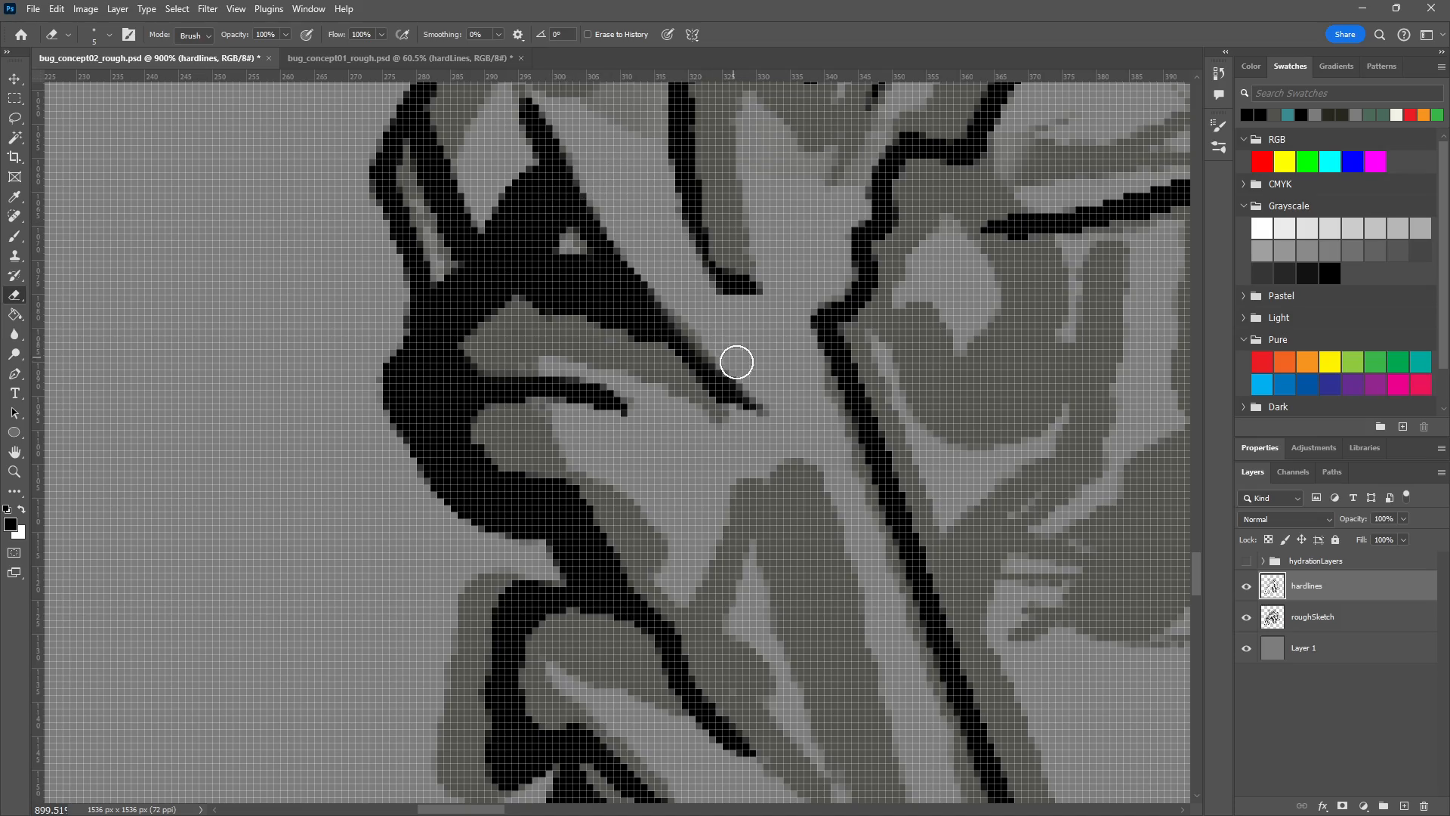
{"action": "key", "text": "ctrl+z"}
{"action": "key", "text": "b"}
{"action": "scroll", "coordinate": [735, 562], "scroll_direction": "down", "scroll_amount": 4}
{"action": "scroll", "coordinate": [735, 563], "scroll_direction": "down", "scroll_amount": 3}
{"action": "scroll", "coordinate": [747, 540], "scroll_direction": "up", "scroll_amount": 6}
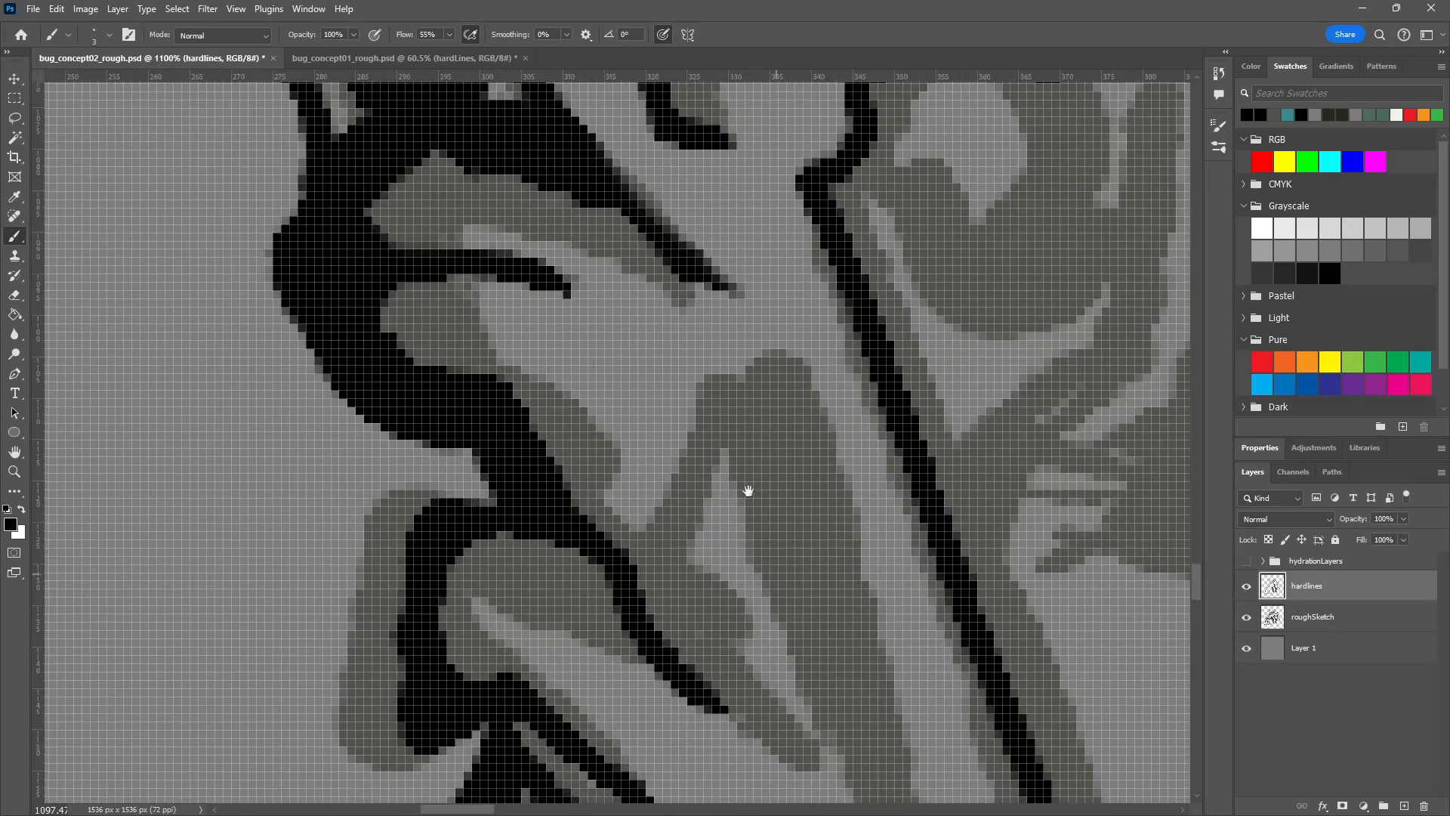
Ink the upper edge of the short pointed shape below the rear joint's black bulge and a tapering diagonal line through its middle.
{"action": "left_click_drag", "start_coordinate": [760, 519], "coordinate": [714, 408]}
{"action": "mouse_move", "coordinate": [569, 424]}
{"action": "left_mouse_down"}
{"action": "mouse_move", "coordinate": [583, 386]}
{"action": "mouse_move", "coordinate": [618, 401]}
{"action": "mouse_move", "coordinate": [693, 477]}
{"action": "left_mouse_up"}
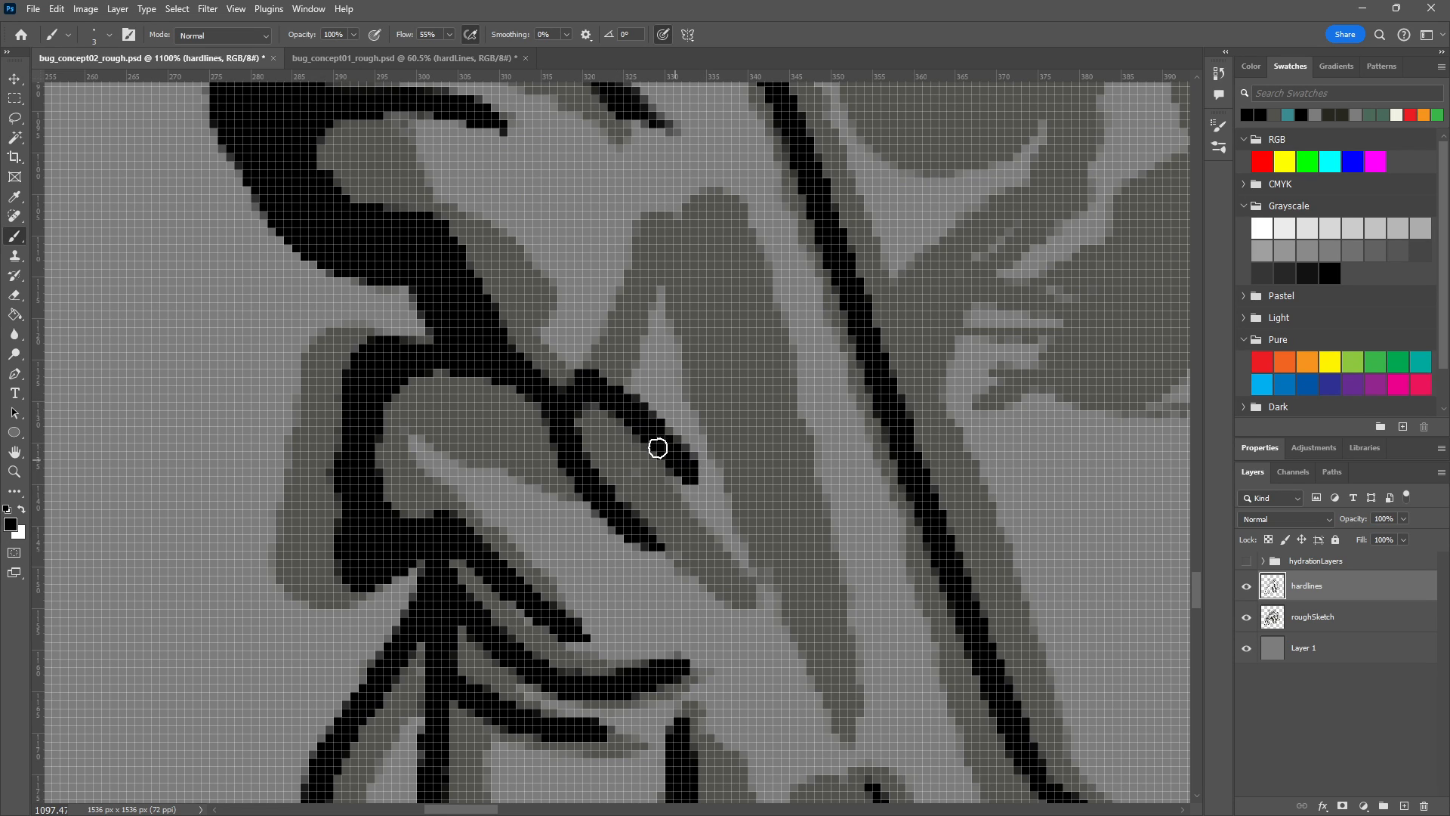
{"action": "left_click_drag", "start_coordinate": [578, 415], "coordinate": [737, 599]}
{"action": "key", "text": "ctrl+z"}
{"action": "left_click_drag", "start_coordinate": [584, 418], "coordinate": [769, 623]}
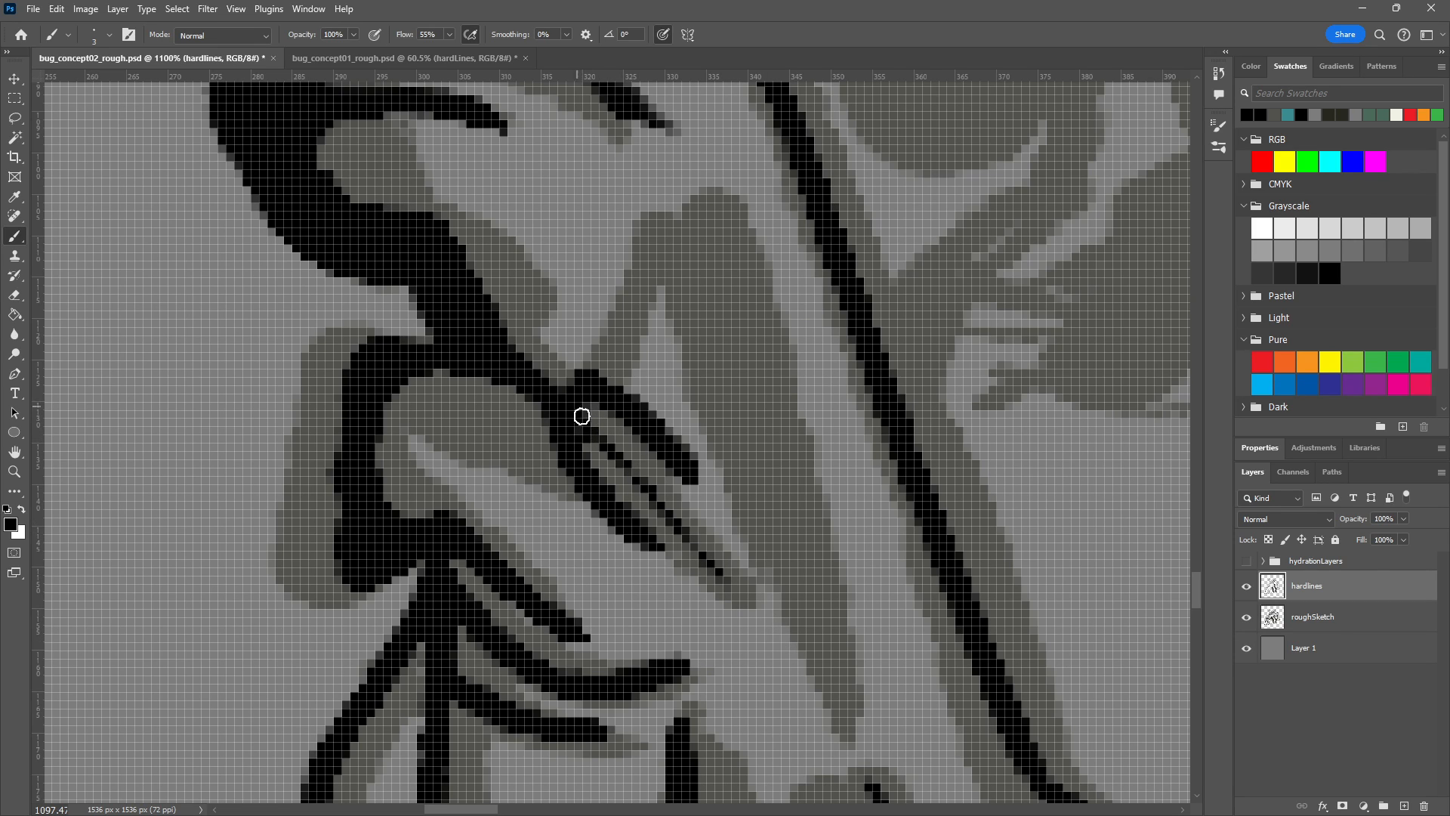
{"action": "left_click_drag", "start_coordinate": [603, 433], "coordinate": [748, 601]}
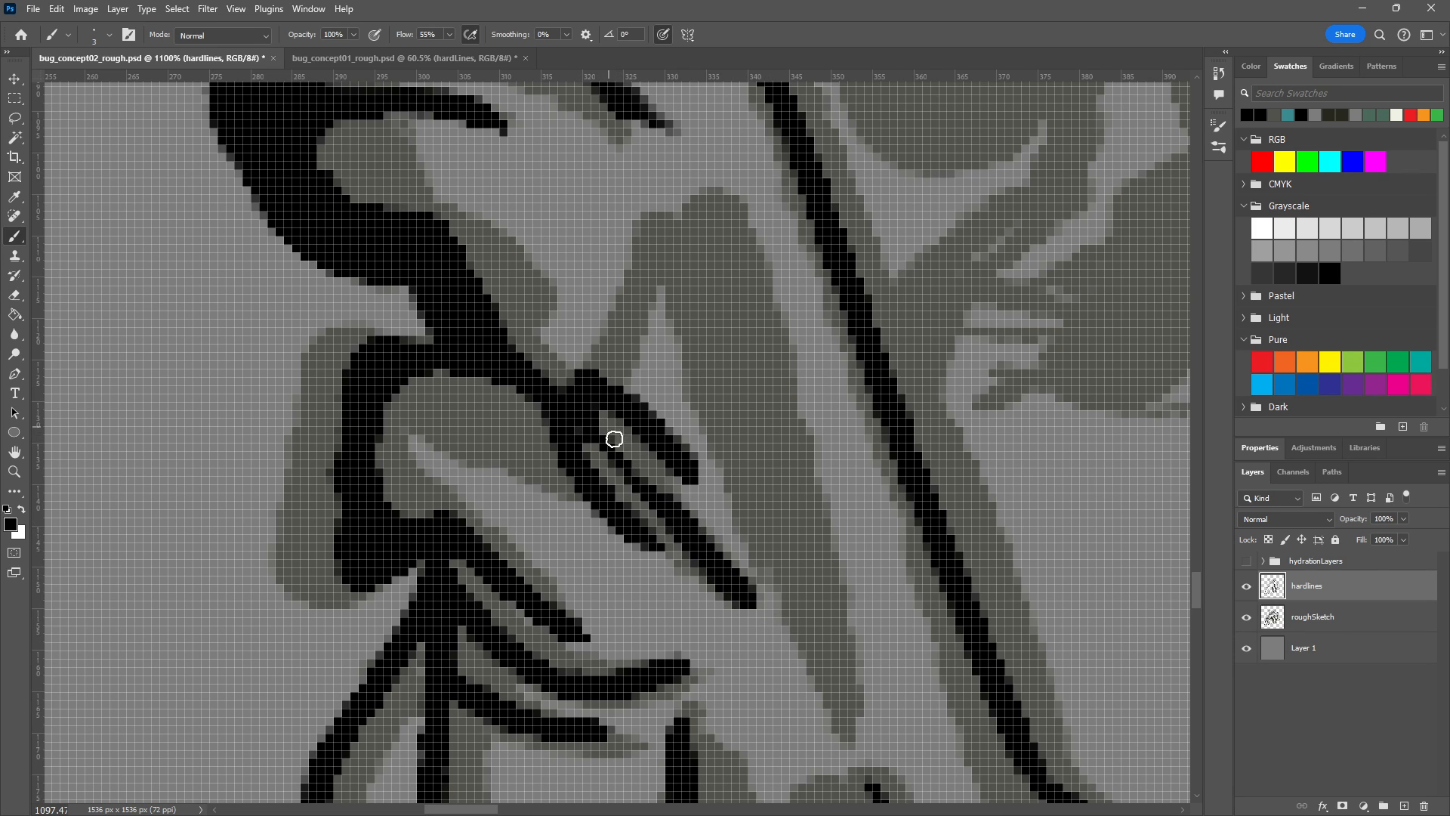
{"action": "key", "text": "ctrl+z"}
{"action": "left_click_drag", "start_coordinate": [592, 430], "coordinate": [752, 603]}
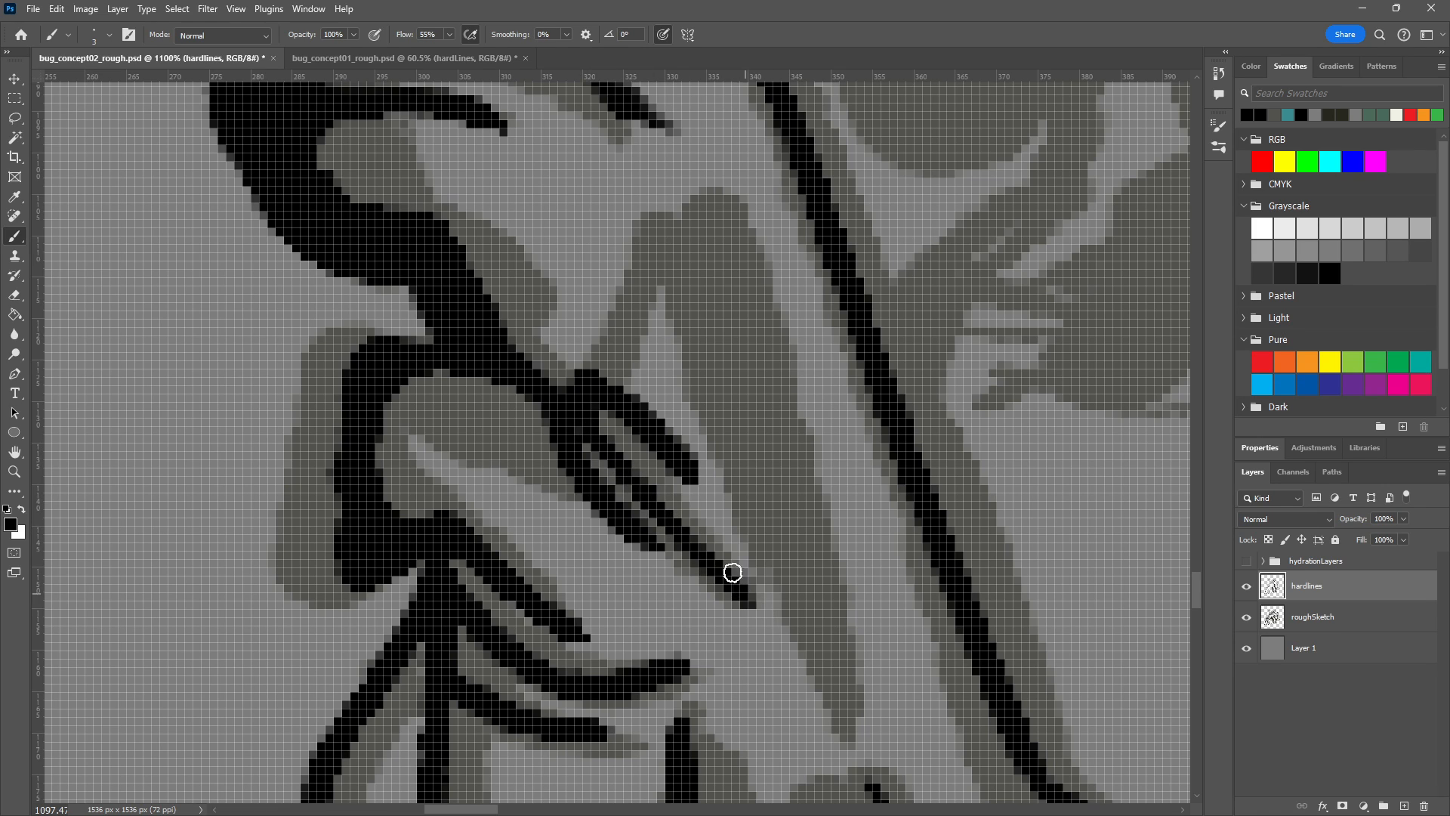
Ink the tall narrow tendon shape beside it with a rounded peak, an inner line and a long outer side running down toward the foot.
{"action": "mouse_move", "coordinate": [596, 379]}
{"action": "left_mouse_down"}
{"action": "mouse_move", "coordinate": [650, 236]}
{"action": "mouse_move", "coordinate": [703, 194]}
{"action": "mouse_move", "coordinate": [763, 281]}
{"action": "left_mouse_up"}
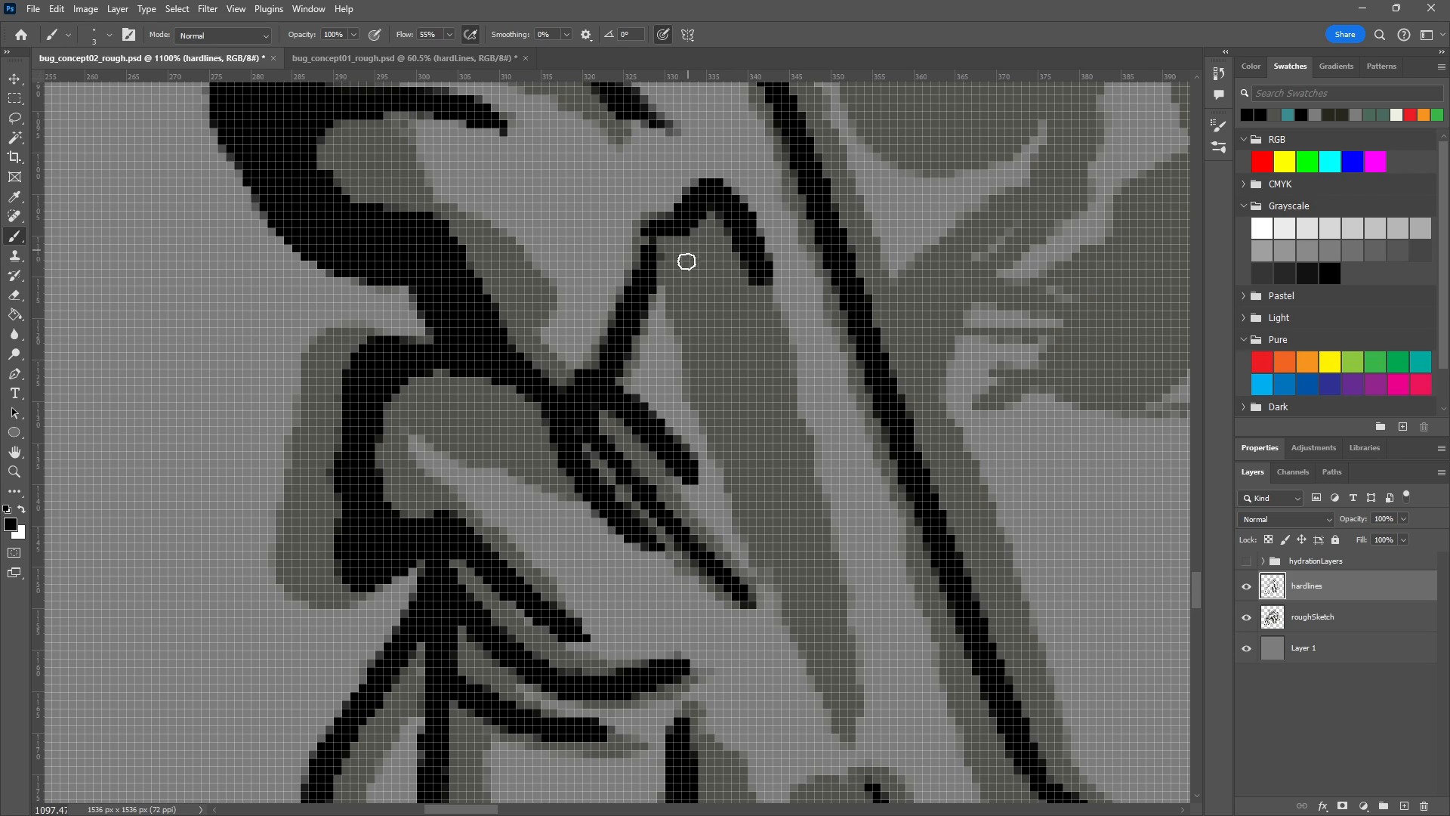
{"action": "mouse_move", "coordinate": [657, 264]}
{"action": "left_mouse_down"}
{"action": "mouse_move", "coordinate": [677, 259]}
{"action": "mouse_move", "coordinate": [695, 297]}
{"action": "mouse_move", "coordinate": [774, 521]}
{"action": "left_mouse_up"}
{"action": "mouse_move", "coordinate": [752, 246]}
{"action": "left_mouse_down"}
{"action": "mouse_move", "coordinate": [805, 427]}
{"action": "mouse_move", "coordinate": [857, 763]}
{"action": "left_mouse_up"}
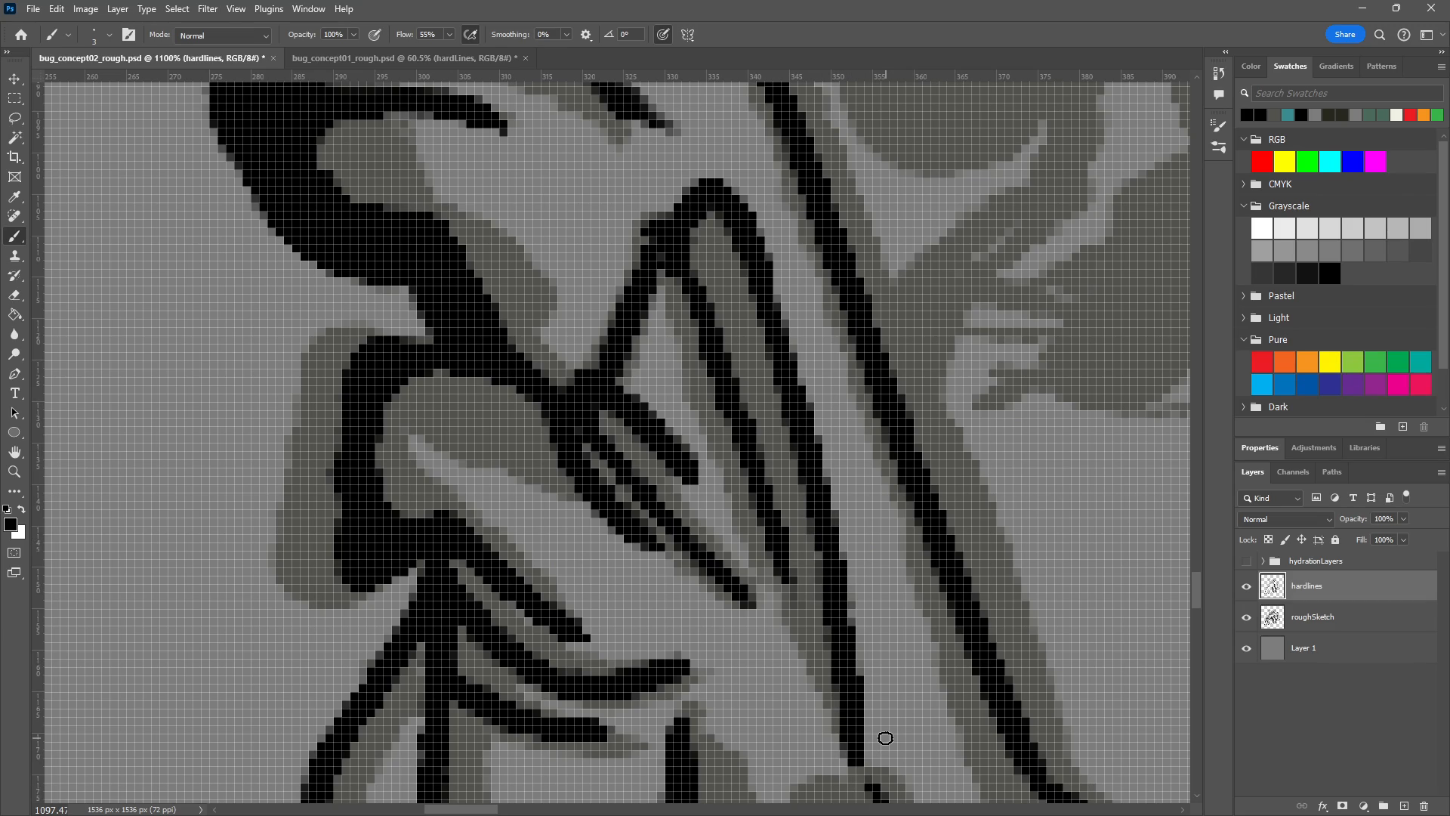
Ink the fold line running from below the tendon into the rear foot's toes, plus short crease strokes on either side of it.
{"action": "scroll", "coordinate": [886, 738], "scroll_direction": "down", "scroll_amount": 5}
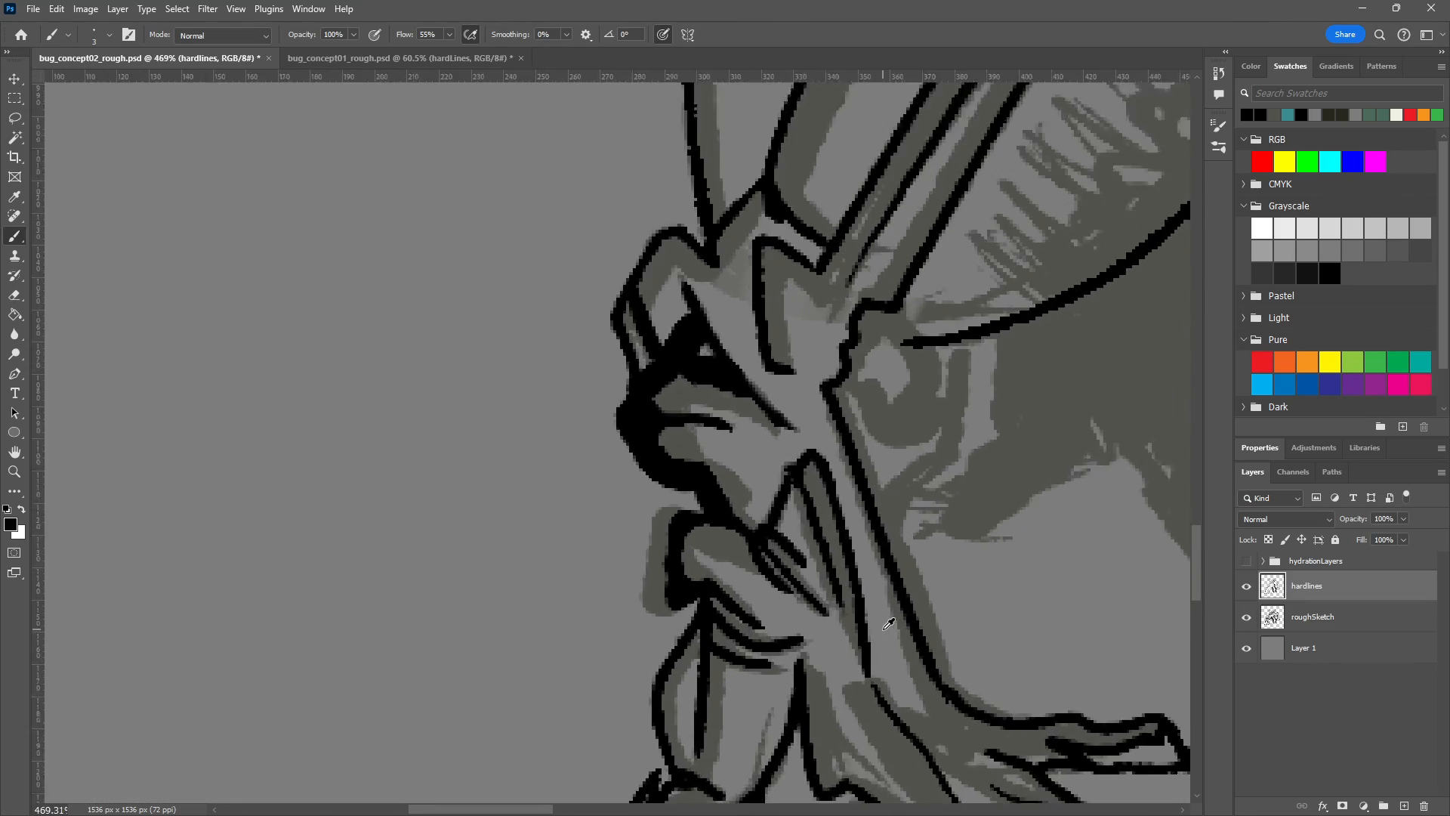
{"action": "scroll", "coordinate": [889, 623], "scroll_direction": "up", "scroll_amount": 2}
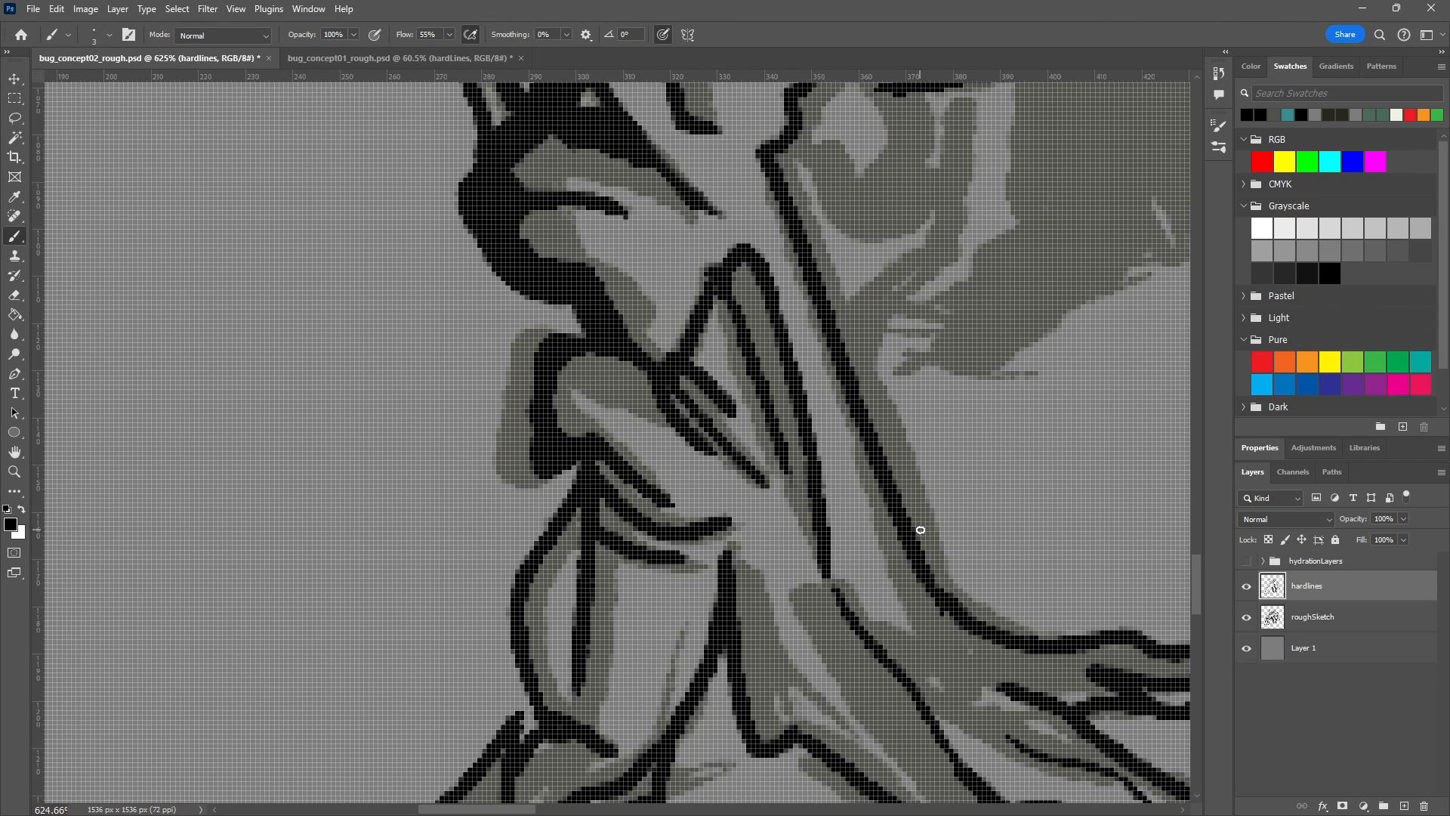
{"action": "scroll", "coordinate": [921, 530], "scroll_direction": "down", "scroll_amount": 3}
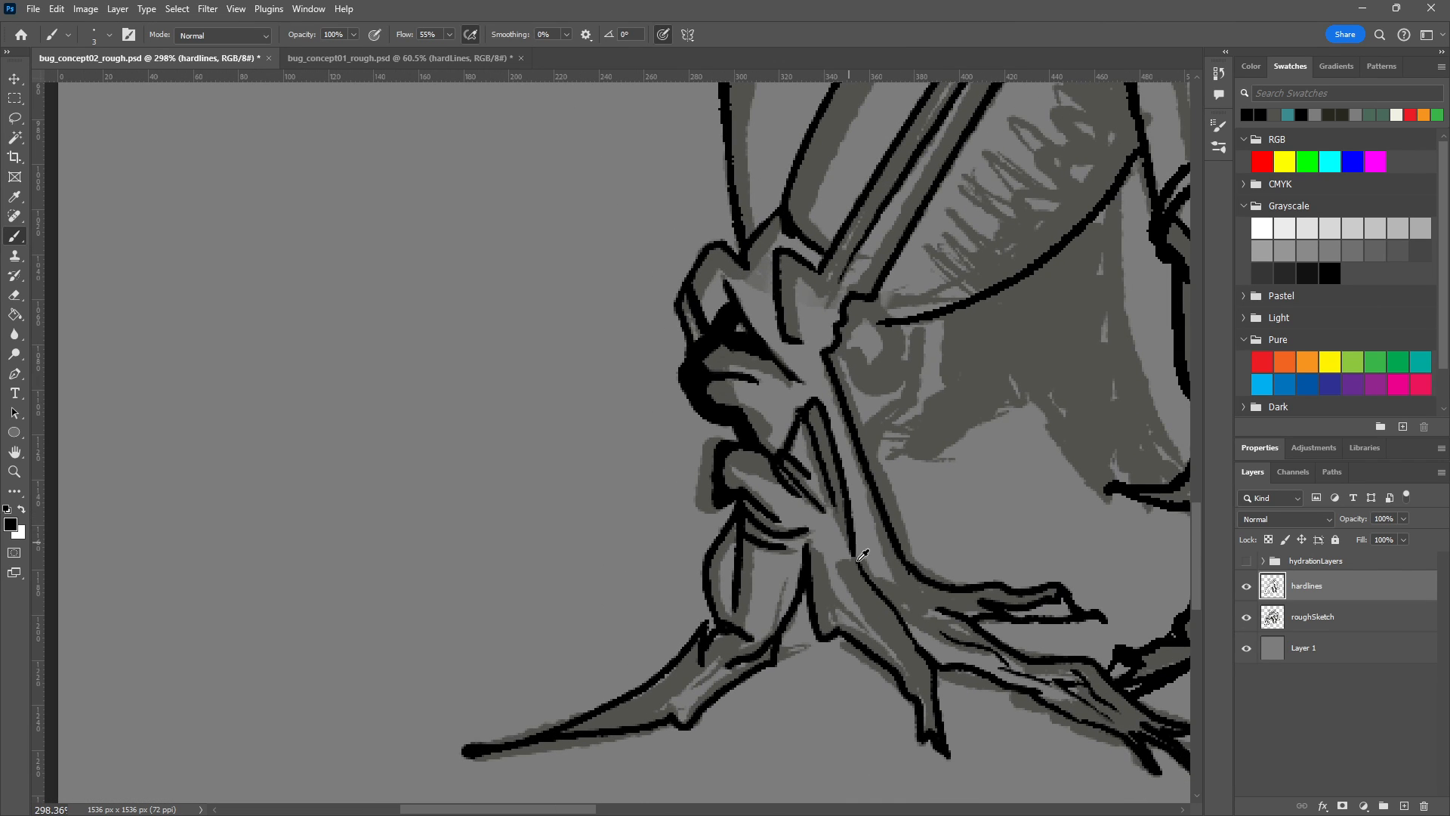
{"action": "scroll", "coordinate": [869, 596], "scroll_direction": "up", "scroll_amount": 3}
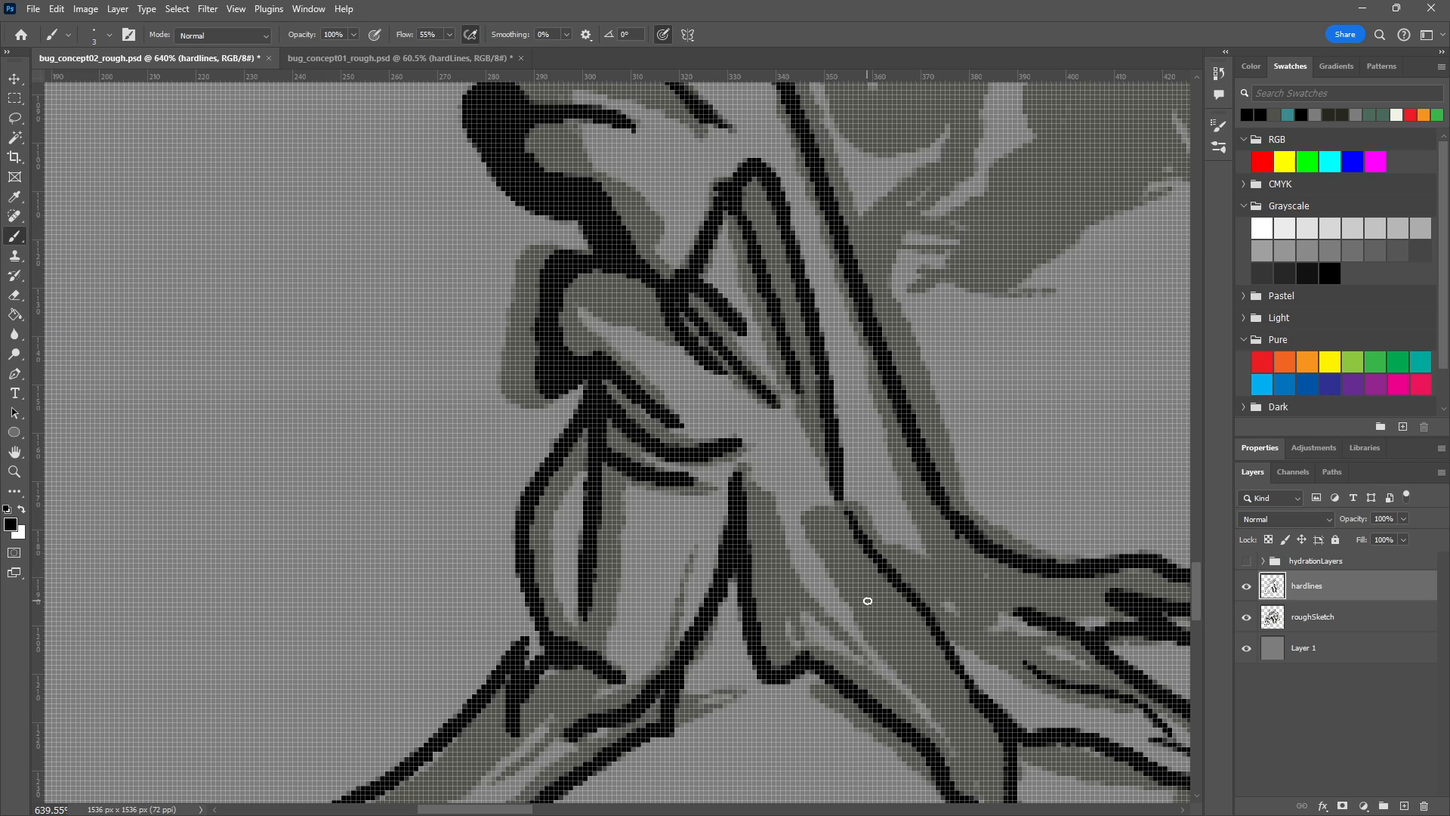
{"action": "mouse_move", "coordinate": [853, 648]}
{"action": "left_mouse_down"}
{"action": "mouse_move", "coordinate": [799, 578]}
{"action": "mouse_move", "coordinate": [778, 469]}
{"action": "mouse_move", "coordinate": [788, 490]}
{"action": "mouse_move", "coordinate": [797, 422]}
{"action": "left_mouse_up"}
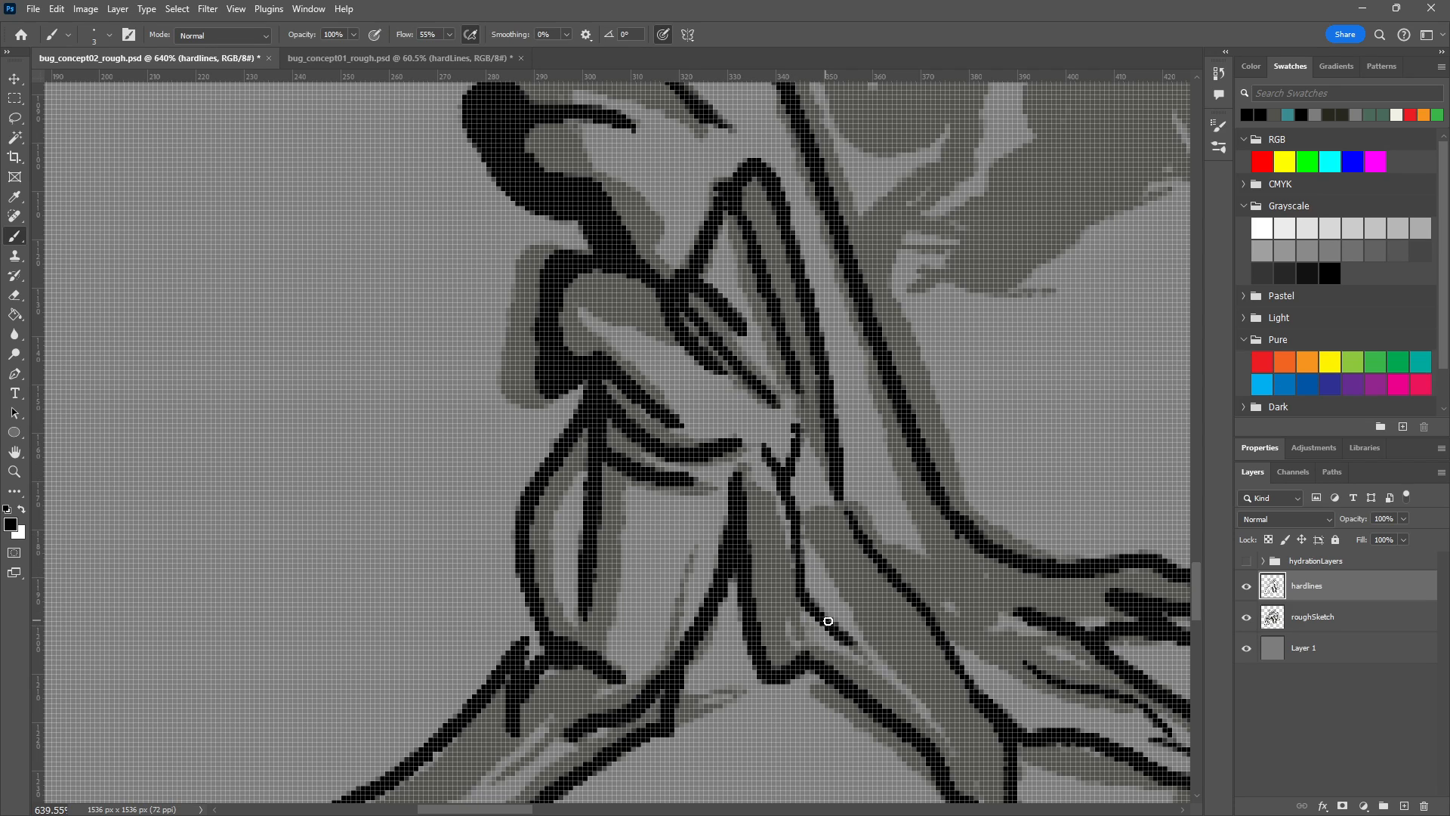
{"action": "mouse_move", "coordinate": [831, 622]}
{"action": "left_mouse_down"}
{"action": "mouse_move", "coordinate": [888, 633]}
{"action": "mouse_move", "coordinate": [920, 690]}
{"action": "left_mouse_up"}
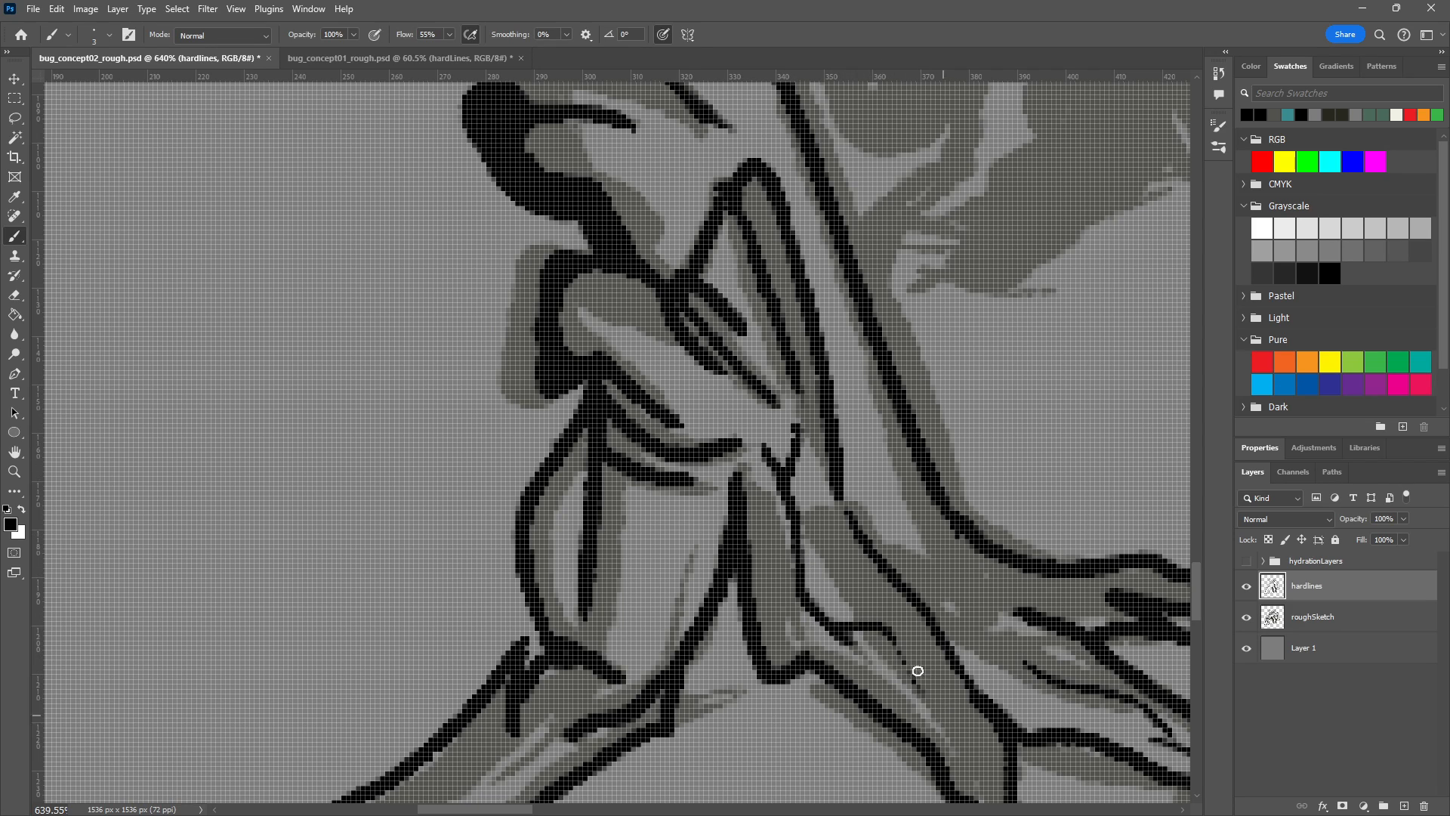
{"action": "left_click_drag", "start_coordinate": [842, 637], "coordinate": [908, 710]}
{"action": "left_click_drag", "start_coordinate": [792, 599], "coordinate": [782, 636]}
{"action": "mouse_move", "coordinate": [674, 640]}
{"action": "left_mouse_down"}
{"action": "mouse_move", "coordinate": [686, 562]}
{"action": "mouse_move", "coordinate": [662, 637]}
{"action": "left_mouse_up"}
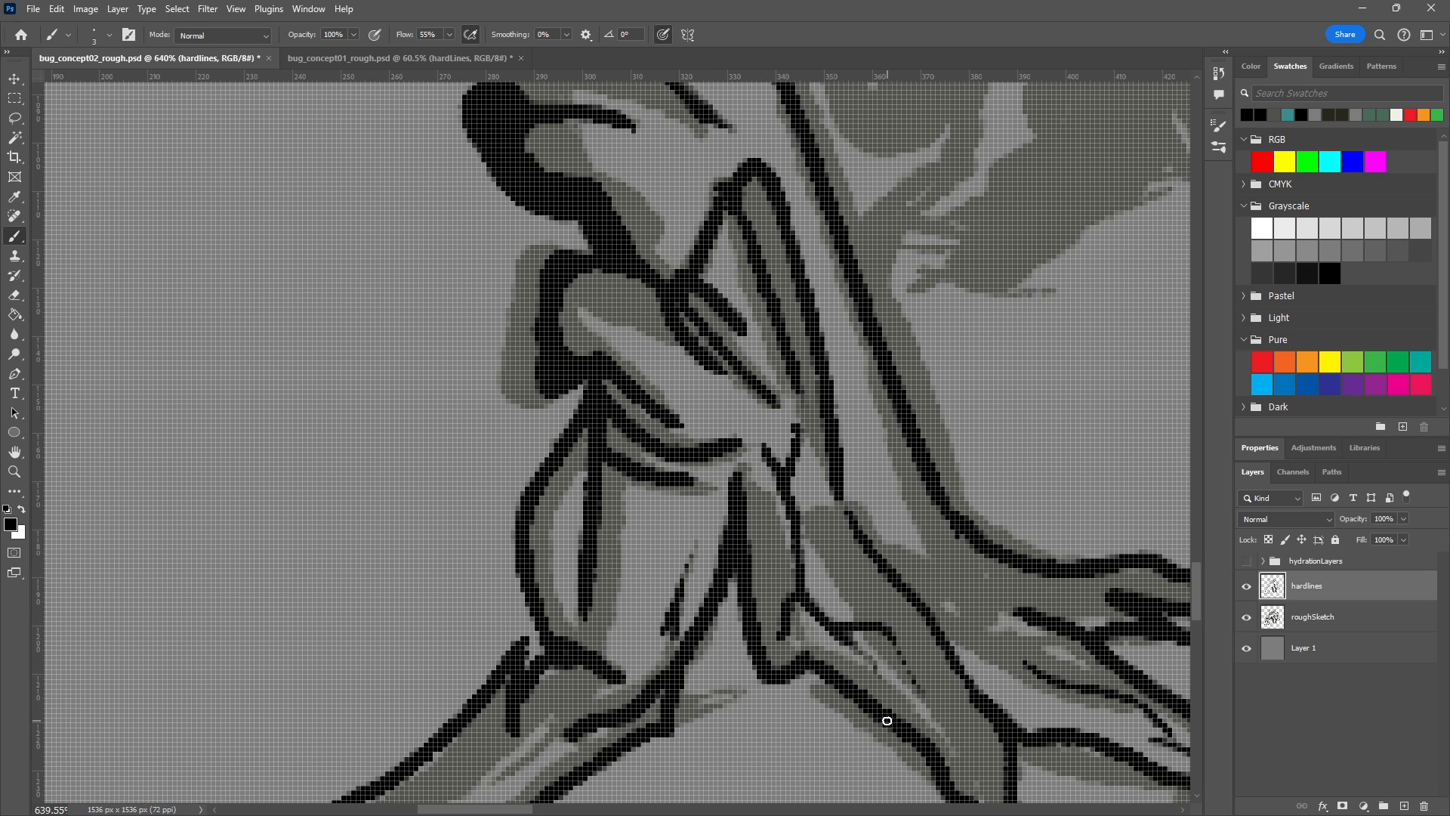
Ink a thin outer curve that closes the small rounded nub on the rear ankle where the belly line meets it.
{"action": "scroll", "coordinate": [850, 480], "scroll_direction": "down", "scroll_amount": 6}
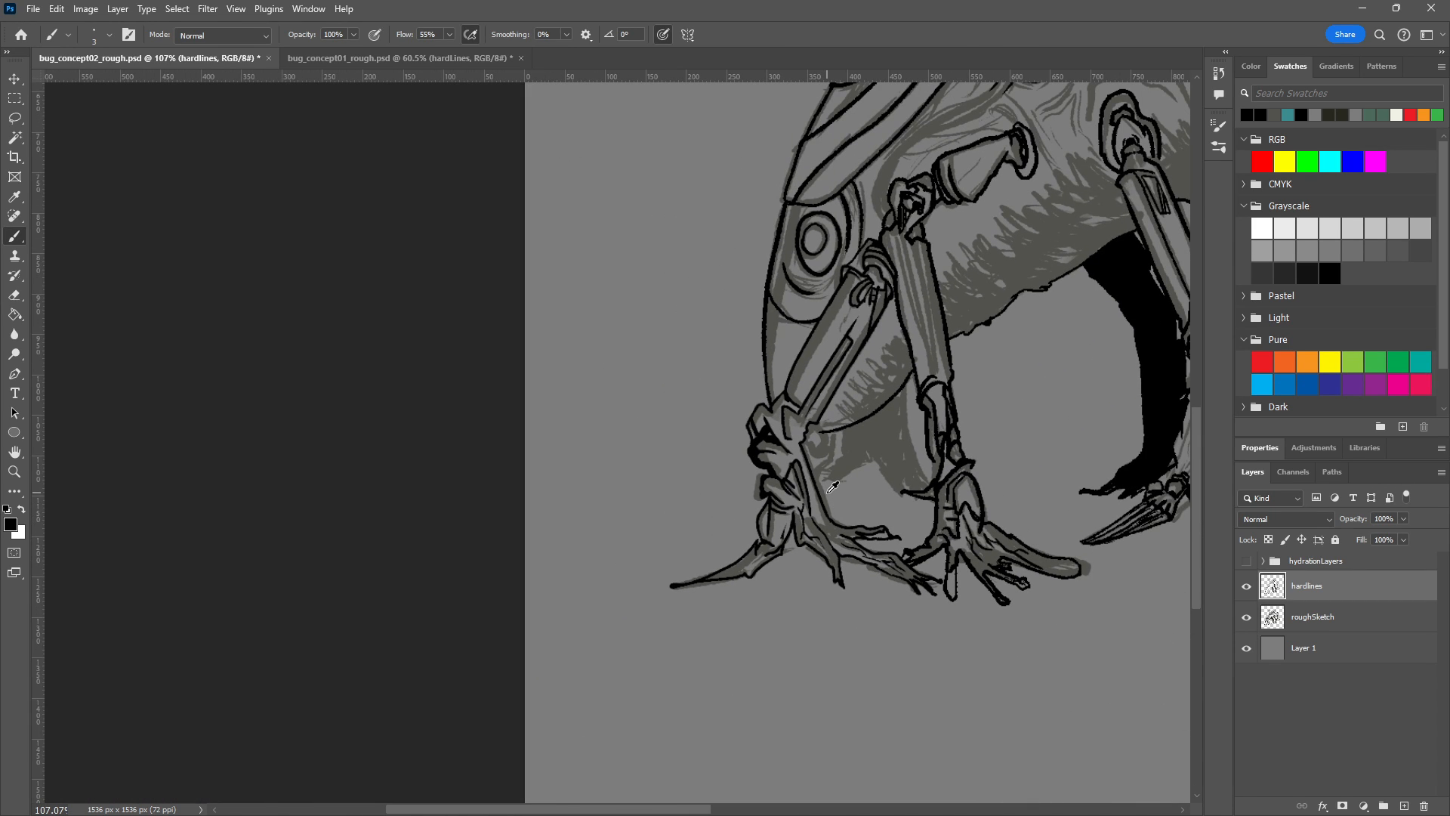
{"action": "left_click_drag", "start_coordinate": [896, 456], "coordinate": [769, 492]}
{"action": "scroll", "coordinate": [750, 502], "scroll_direction": "up", "scroll_amount": 13}
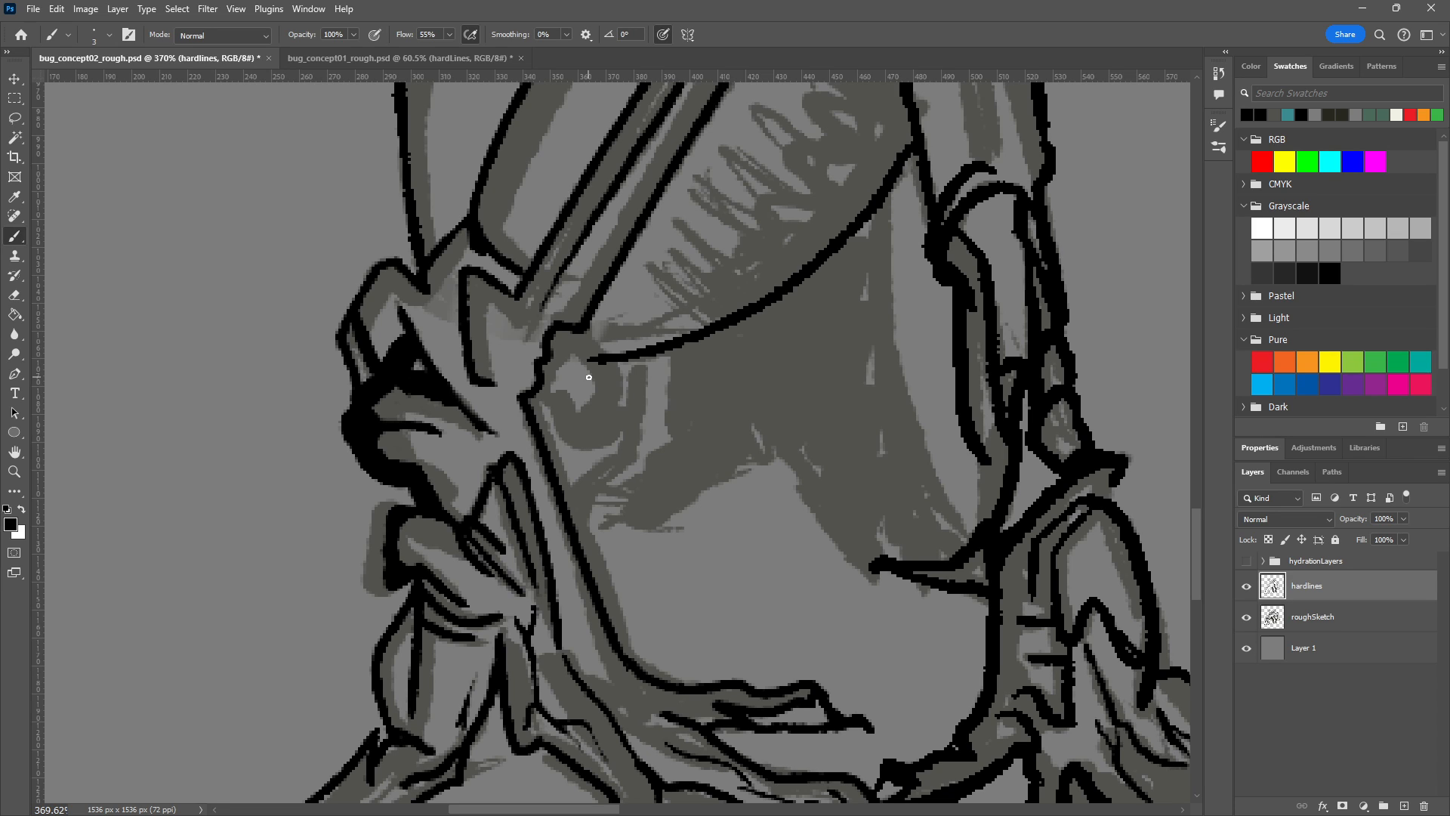
{"action": "mouse_move", "coordinate": [574, 331]}
{"action": "left_mouse_down"}
{"action": "mouse_move", "coordinate": [550, 408]}
{"action": "mouse_move", "coordinate": [563, 397]}
{"action": "mouse_move", "coordinate": [548, 293]}
{"action": "mouse_move", "coordinate": [584, 362]}
{"action": "left_mouse_up"}
{"action": "key", "text": "ctrl+z"}
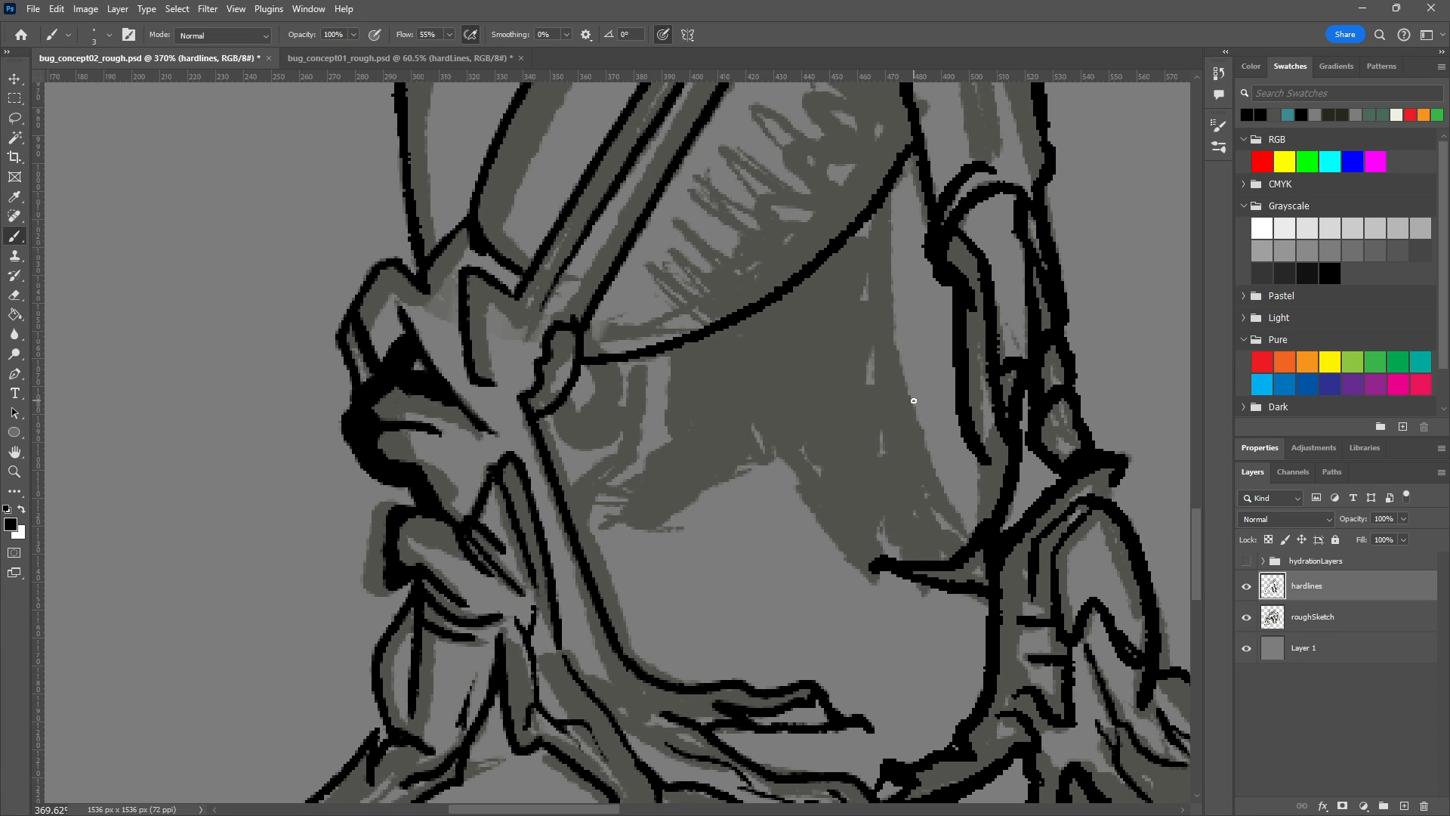
{"action": "scroll", "coordinate": [786, 468], "scroll_direction": "down", "scroll_amount": 4}
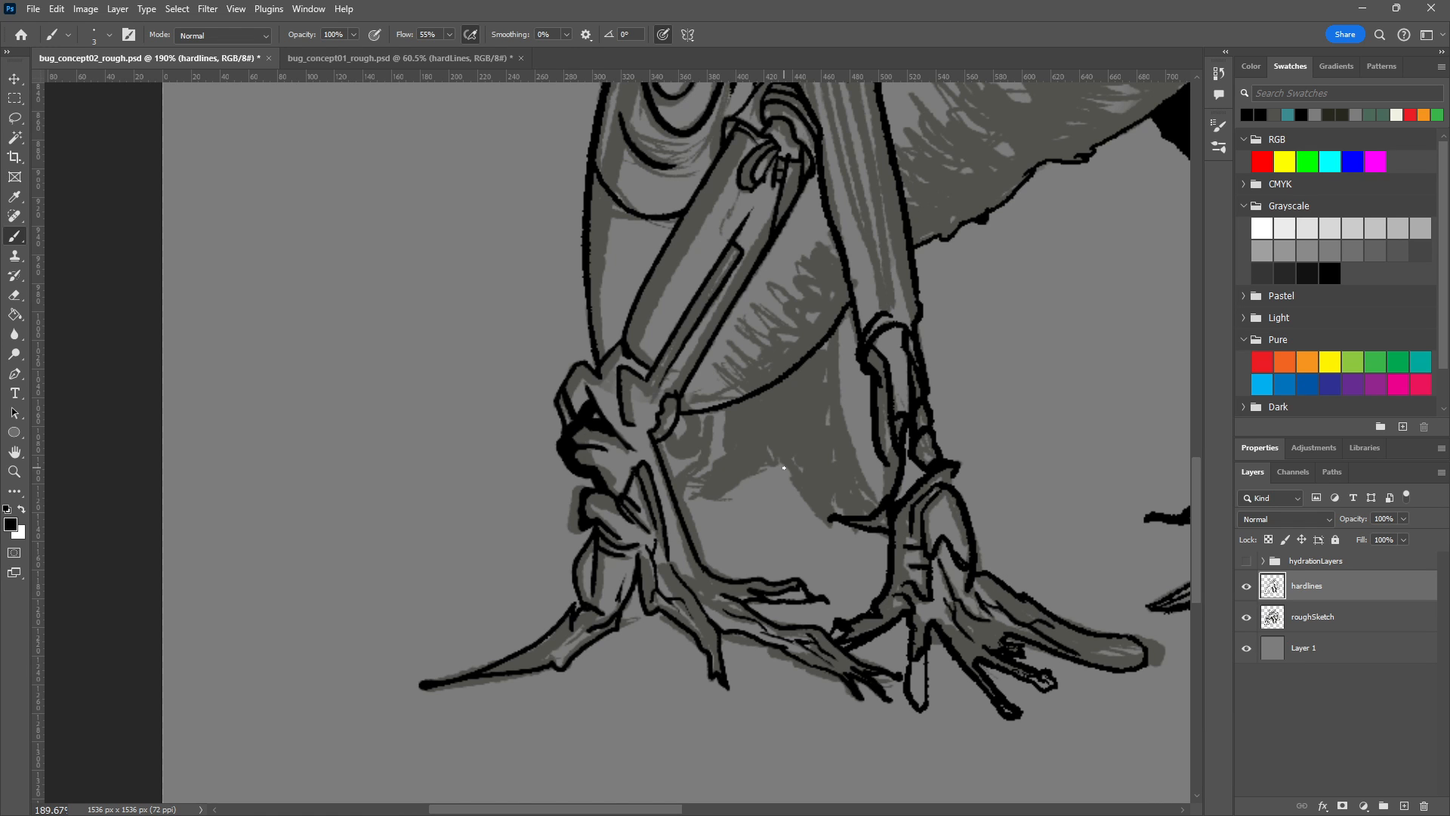
{"action": "scroll", "coordinate": [784, 468], "scroll_direction": "up", "scroll_amount": 4}
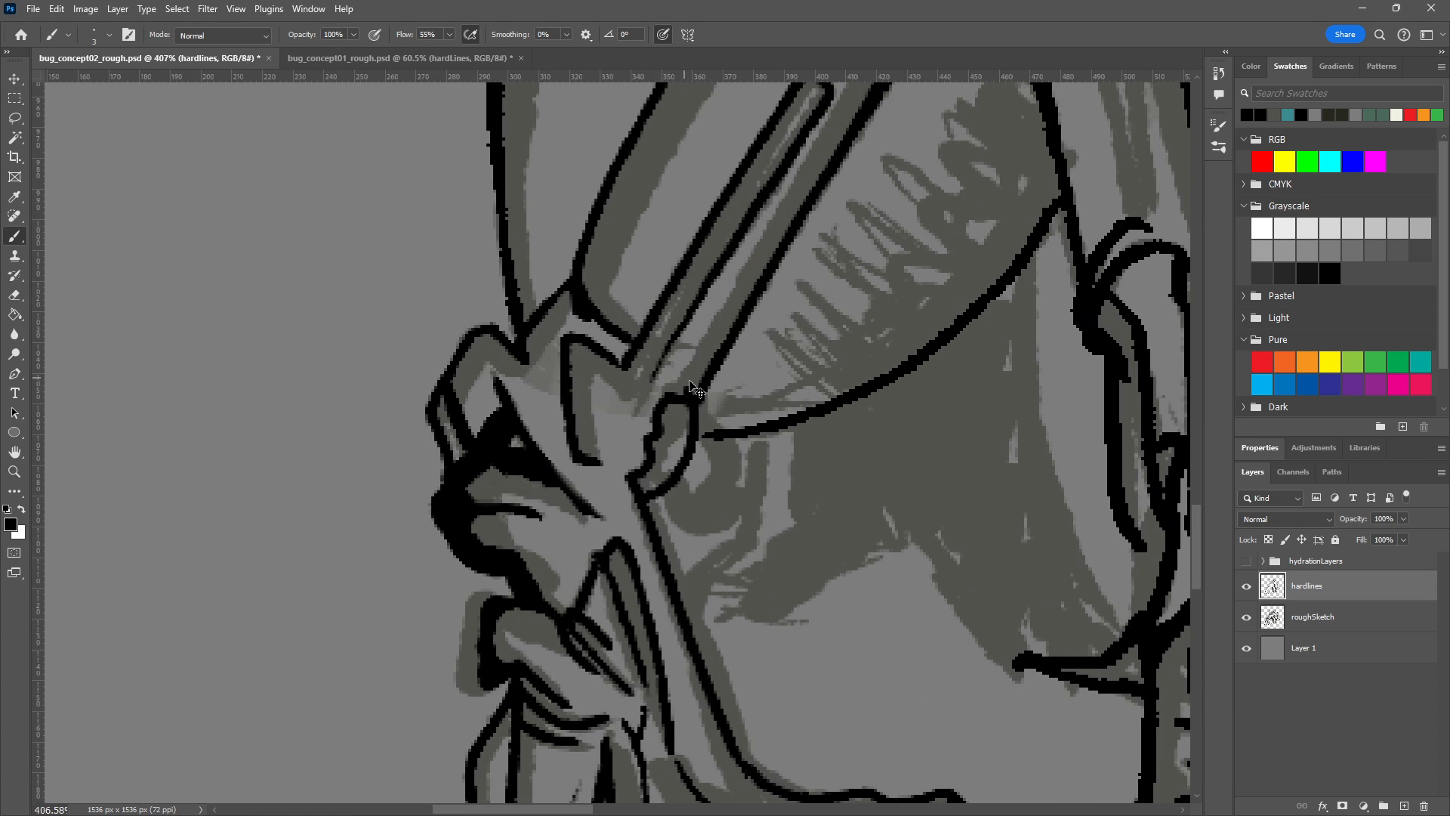
{"action": "scroll", "coordinate": [706, 470], "scroll_direction": "up", "scroll_amount": 1}
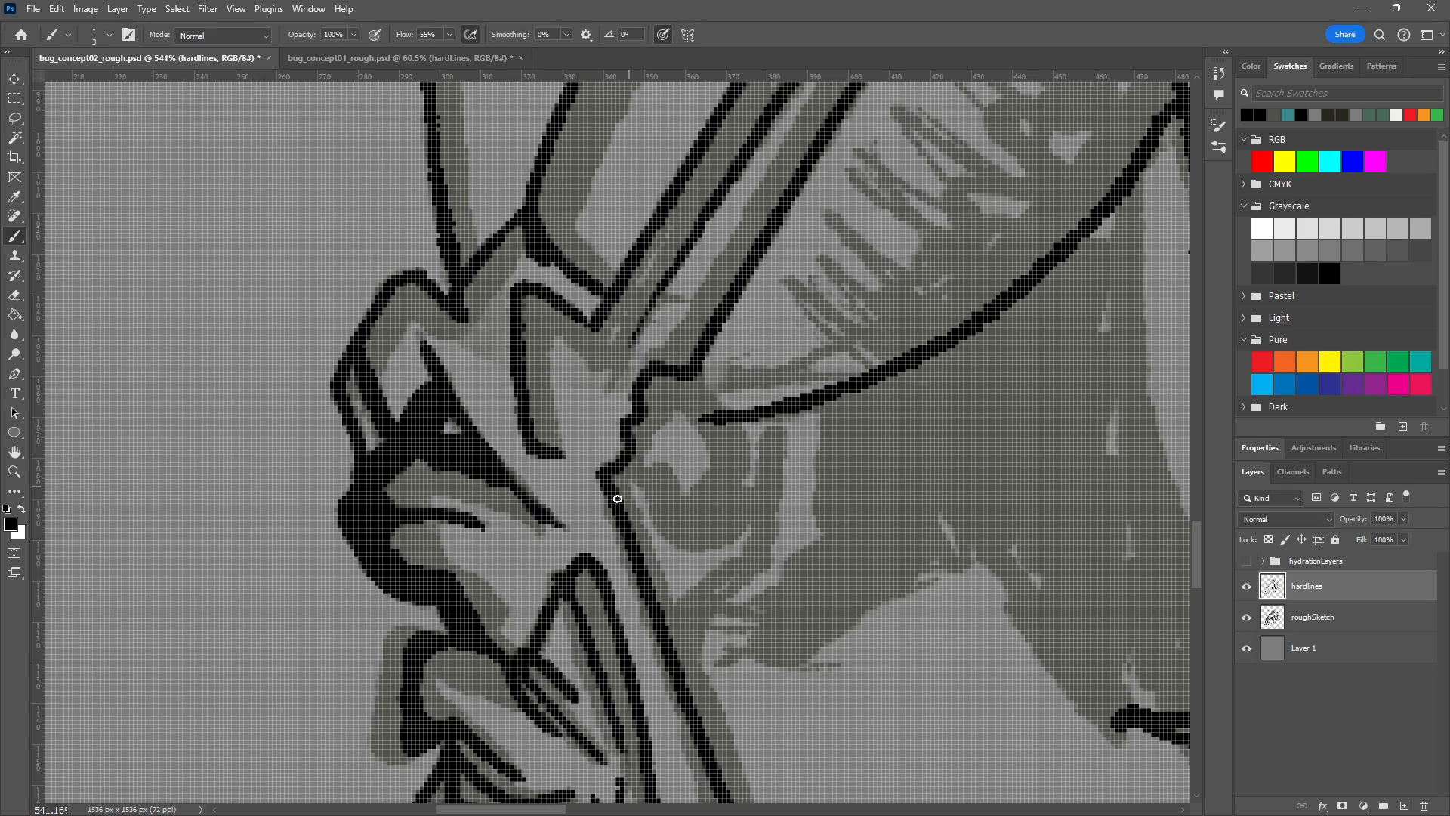
{"action": "mouse_move", "coordinate": [616, 494]}
{"action": "left_mouse_down"}
{"action": "mouse_move", "coordinate": [695, 388]}
{"action": "mouse_move", "coordinate": [689, 364]}
{"action": "mouse_move", "coordinate": [650, 507]}
{"action": "mouse_move", "coordinate": [707, 374]}
{"action": "left_mouse_up"}
{"action": "key", "text": "ctrl+z"}
{"action": "key", "text": "ctrl+z"}
{"action": "key", "text": "ctrl+z"}
{"action": "left_click_drag", "start_coordinate": [639, 514], "coordinate": [701, 376]}
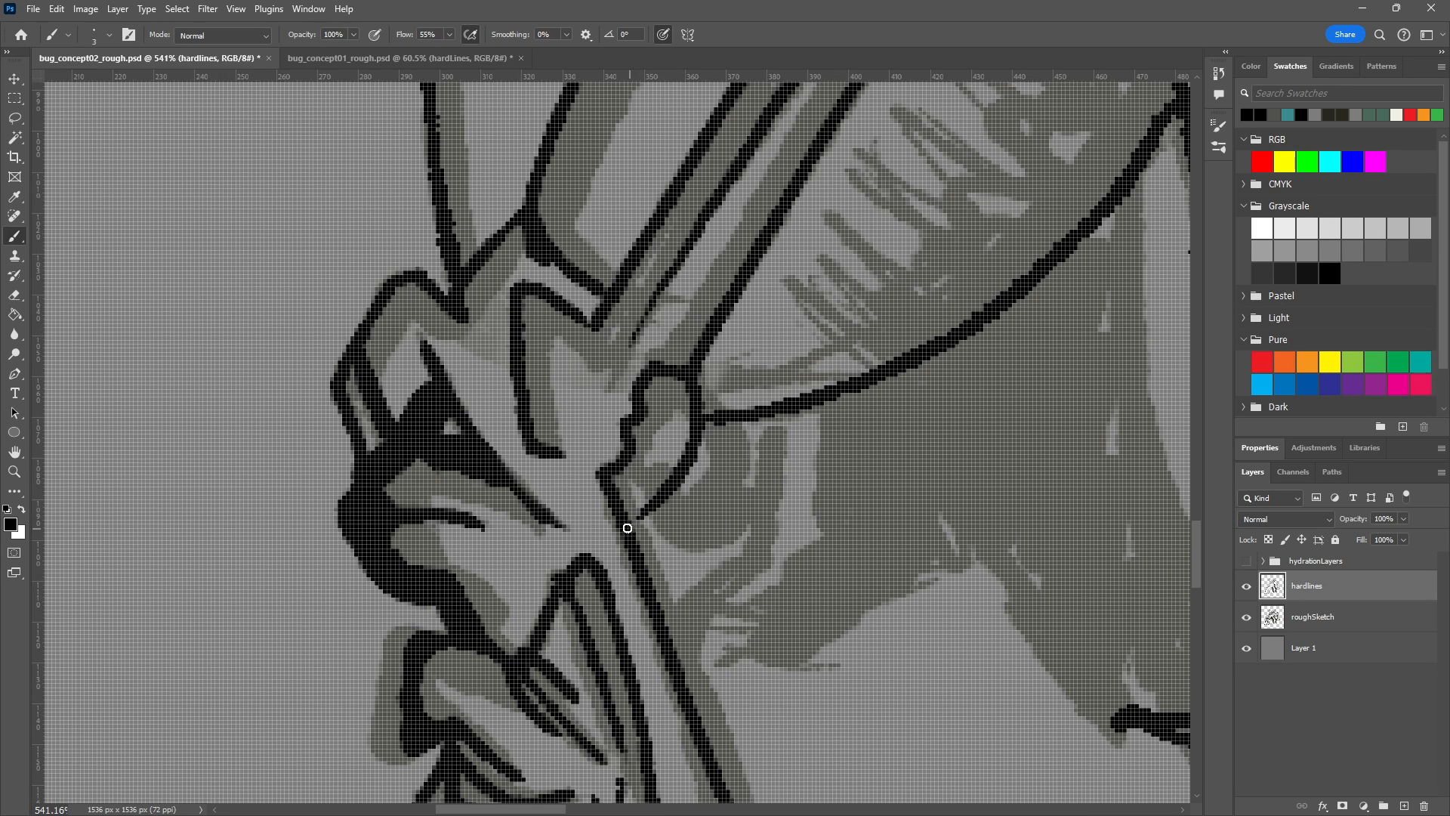
Ink both edges of the curved hose running from the round port on the body down to the upper leg joint.
{"action": "scroll", "coordinate": [698, 438], "scroll_direction": "down", "scroll_amount": 5}
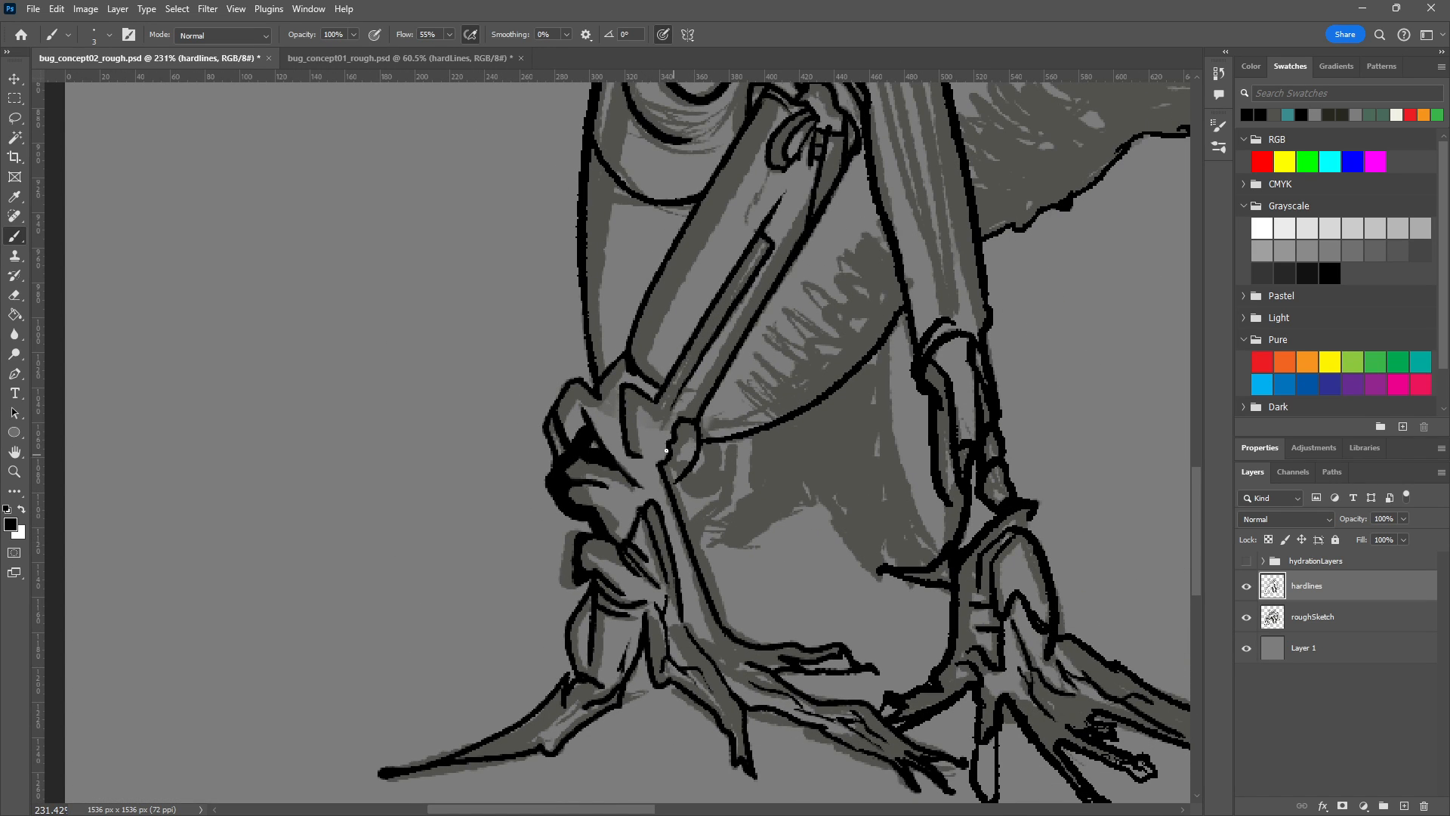
{"action": "left_click_drag", "start_coordinate": [690, 437], "coordinate": [653, 433]}
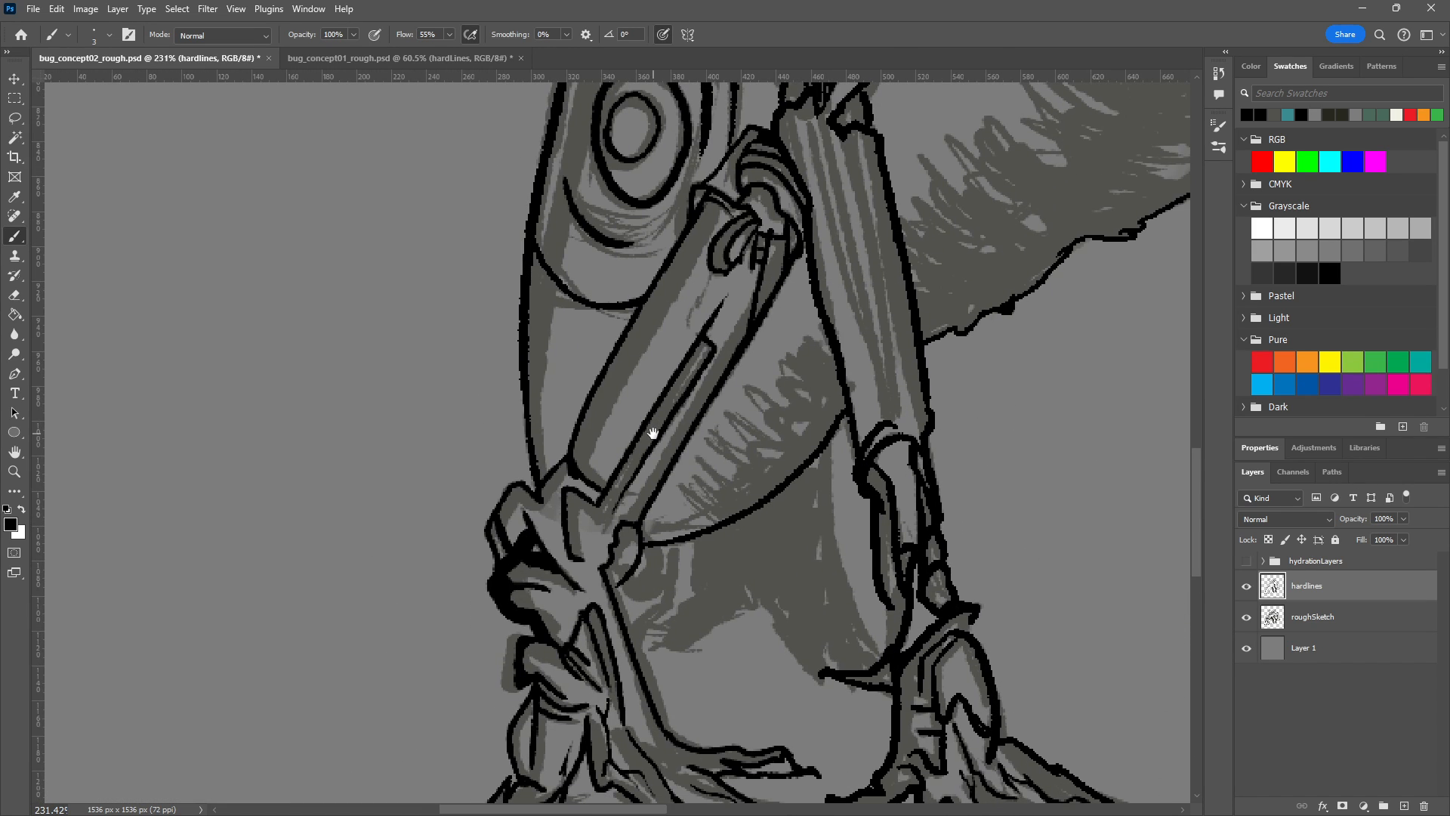
{"action": "scroll", "coordinate": [653, 432], "scroll_direction": "down", "scroll_amount": 3}
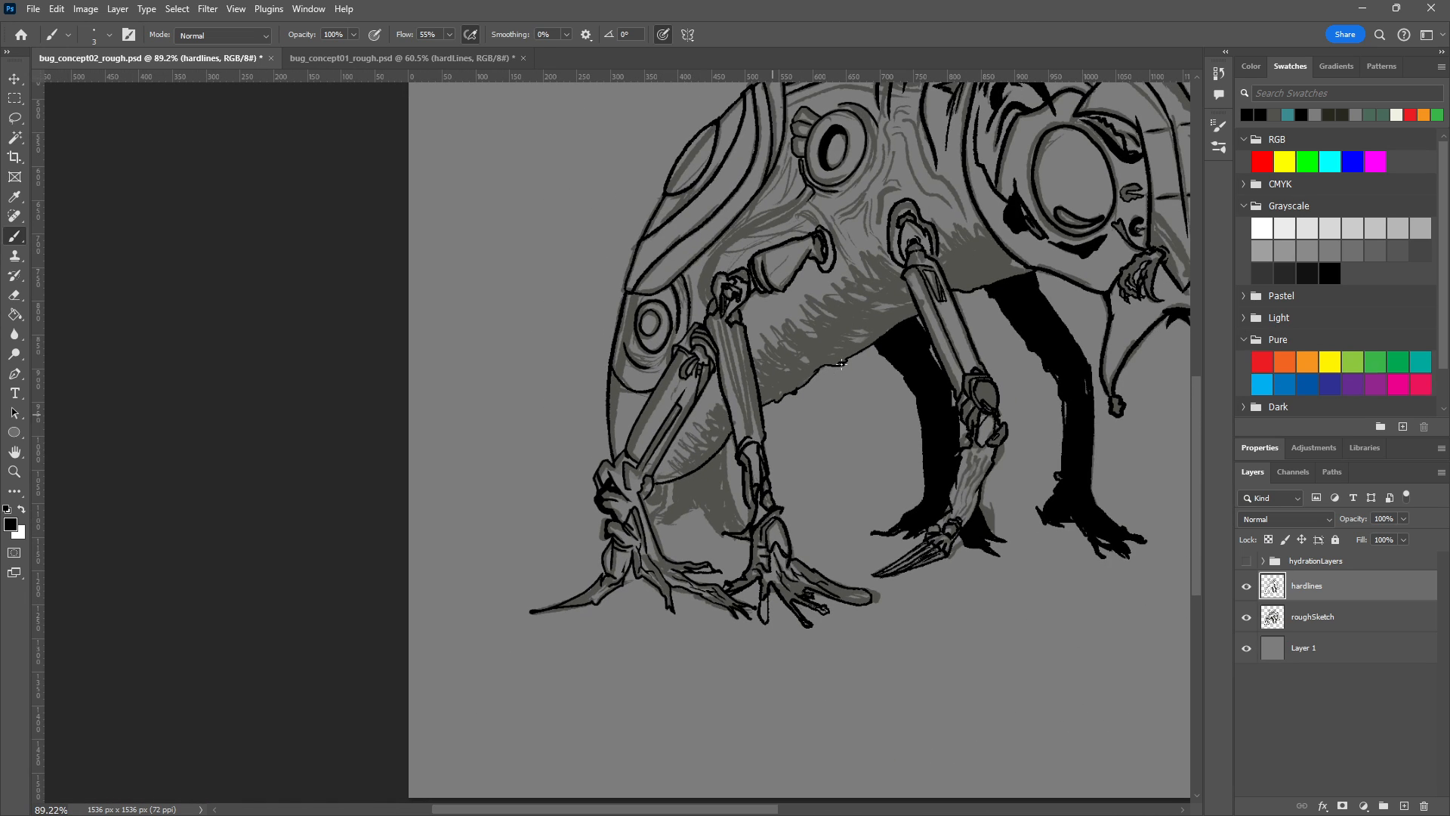
{"action": "scroll", "coordinate": [669, 448], "scroll_direction": "down", "scroll_amount": 2}
{"action": "scroll", "coordinate": [610, 495], "scroll_direction": "up", "scroll_amount": 4}
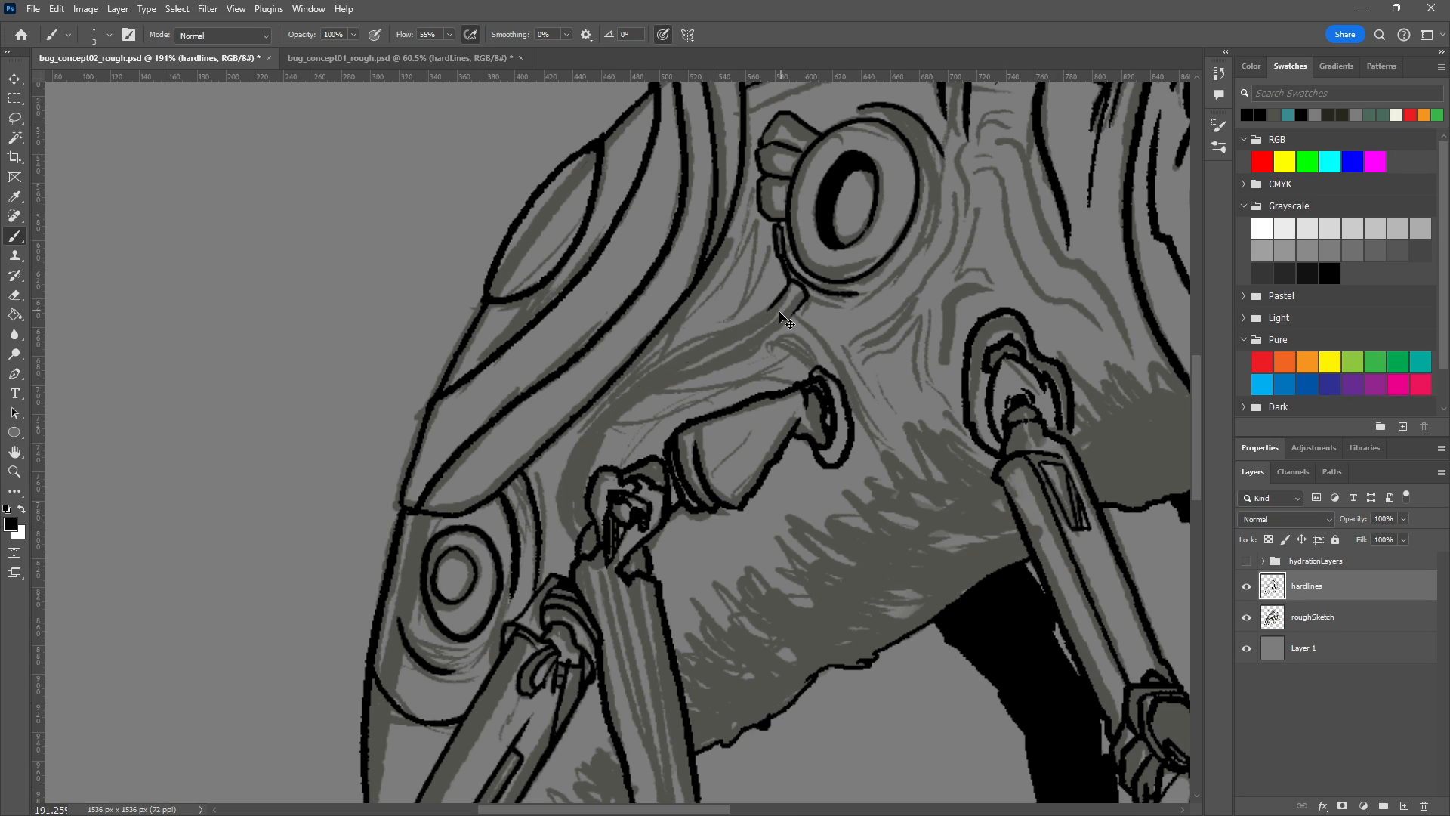
{"action": "mouse_move", "coordinate": [782, 316]}
{"action": "left_mouse_down"}
{"action": "mouse_move", "coordinate": [602, 430]}
{"action": "mouse_move", "coordinate": [595, 556]}
{"action": "left_mouse_up"}
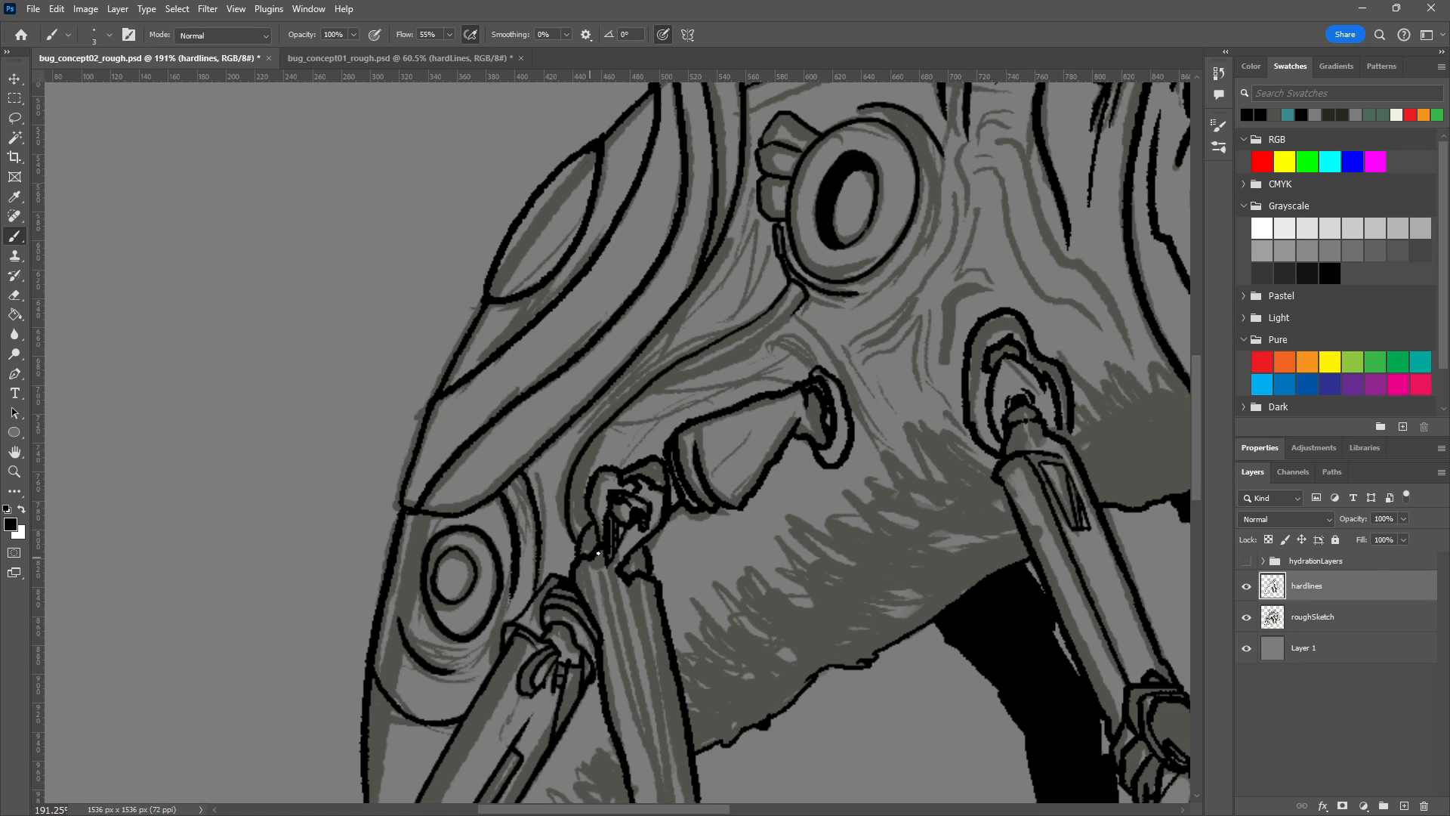
{"action": "key", "text": "ctrl+z"}
{"action": "mouse_move", "coordinate": [773, 305]}
{"action": "left_mouse_down"}
{"action": "mouse_move", "coordinate": [592, 425]}
{"action": "mouse_move", "coordinate": [560, 497]}
{"action": "mouse_move", "coordinate": [614, 544]}
{"action": "left_mouse_up"}
{"action": "mouse_move", "coordinate": [797, 309]}
{"action": "left_mouse_down"}
{"action": "mouse_move", "coordinate": [582, 465]}
{"action": "mouse_move", "coordinate": [578, 526]}
{"action": "left_mouse_up"}
{"action": "key", "text": "ctrl+z"}
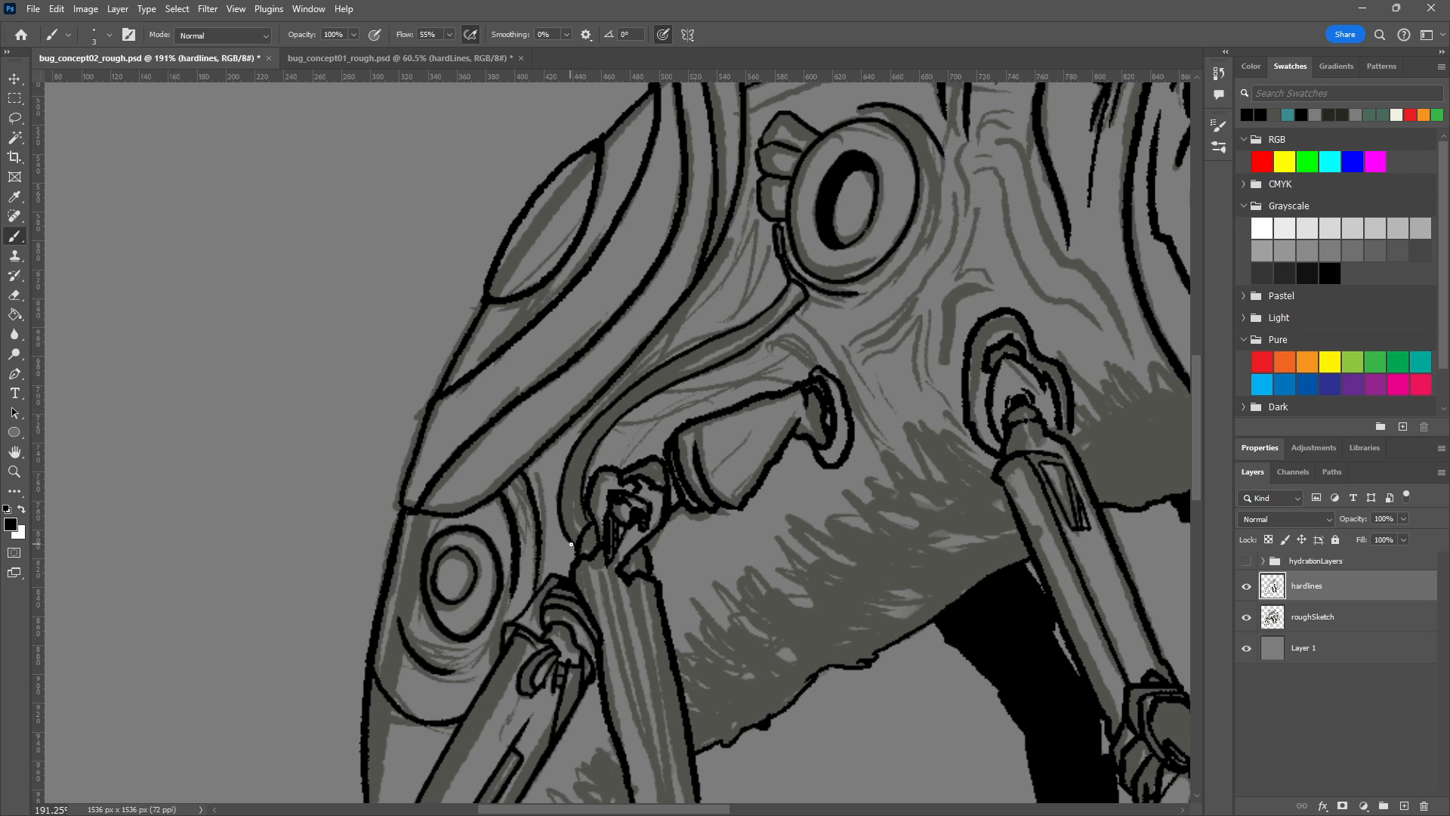
{"action": "mouse_move", "coordinate": [575, 551]}
{"action": "left_mouse_down"}
{"action": "mouse_move", "coordinate": [579, 523]}
{"action": "mouse_move", "coordinate": [595, 529]}
{"action": "left_mouse_up"}
Draw short evenly spaced rib lines across the lower half of the hose, starting at the leg joint.
{"action": "scroll", "coordinate": [615, 587], "scroll_direction": "down", "scroll_amount": 4}
{"action": "scroll", "coordinate": [619, 579], "scroll_direction": "up", "scroll_amount": 4}
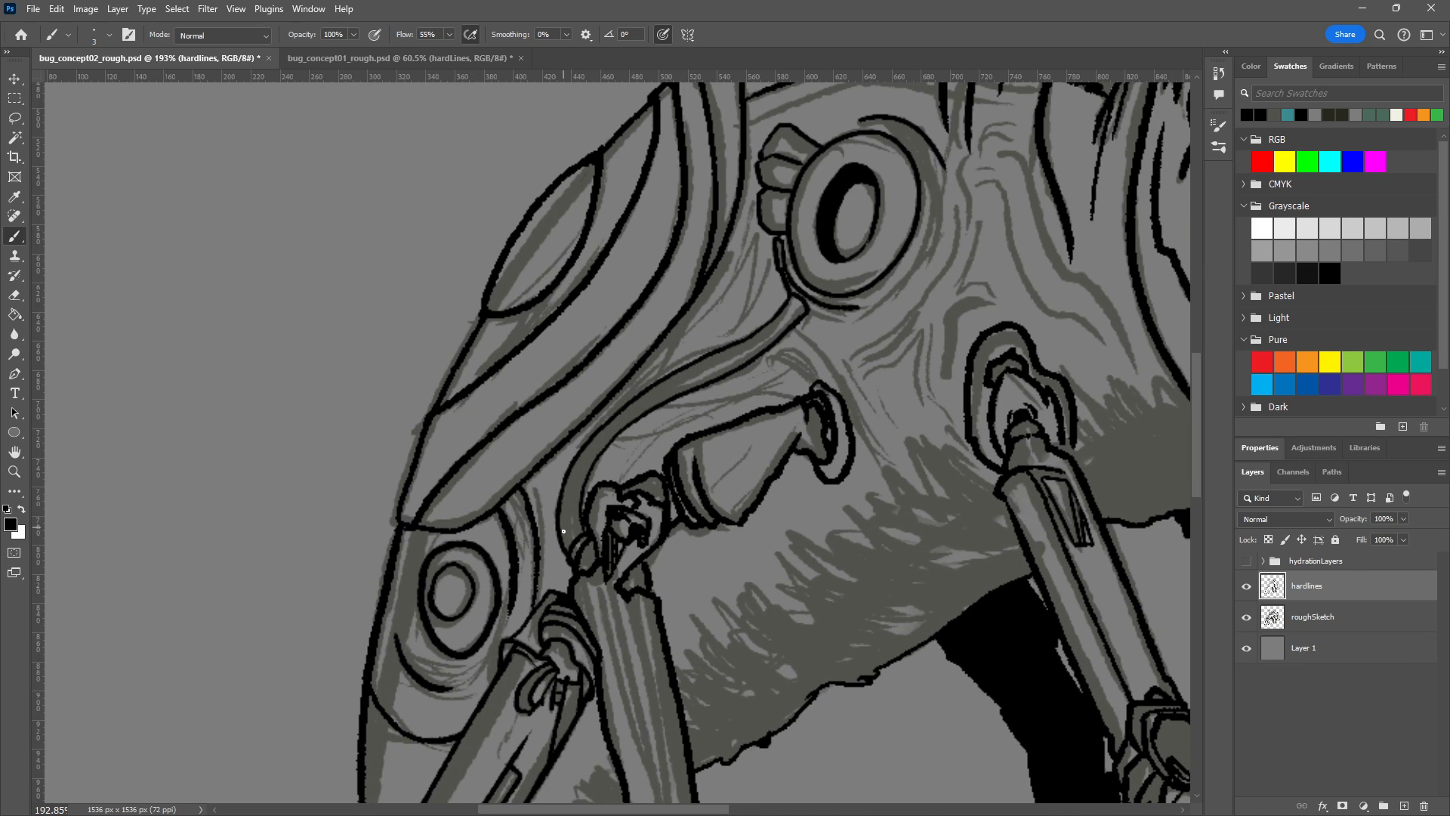
{"action": "left_click_drag", "start_coordinate": [560, 536], "coordinate": [586, 470]}
{"action": "key", "text": "ctrl+z"}
{"action": "mouse_move", "coordinate": [596, 457]}
{"action": "left_mouse_down"}
{"action": "mouse_move", "coordinate": [581, 460]}
{"action": "mouse_move", "coordinate": [610, 431]}
{"action": "mouse_move", "coordinate": [644, 438]}
{"action": "mouse_move", "coordinate": [631, 420]}
{"action": "mouse_move", "coordinate": [647, 411]}
{"action": "left_mouse_up"}
{"action": "key", "text": "ctrl+z"}
{"action": "key", "text": "ctrl+z"}
{"action": "key", "text": "ctrl+z"}
{"action": "key", "text": "ctrl+z"}
{"action": "key", "text": "ctrl+z"}
{"action": "key", "text": "ctrl+z"}
{"action": "key", "text": "ctrl+z"}
{"action": "key", "text": "ctrl+z"}
{"action": "left_click_drag", "start_coordinate": [668, 400], "coordinate": [693, 377]}
{"action": "key", "text": "ctrl+z"}
{"action": "key", "text": "ctrl+z"}
{"action": "key", "text": "ctrl+z"}
{"action": "key", "text": "ctrl+z"}
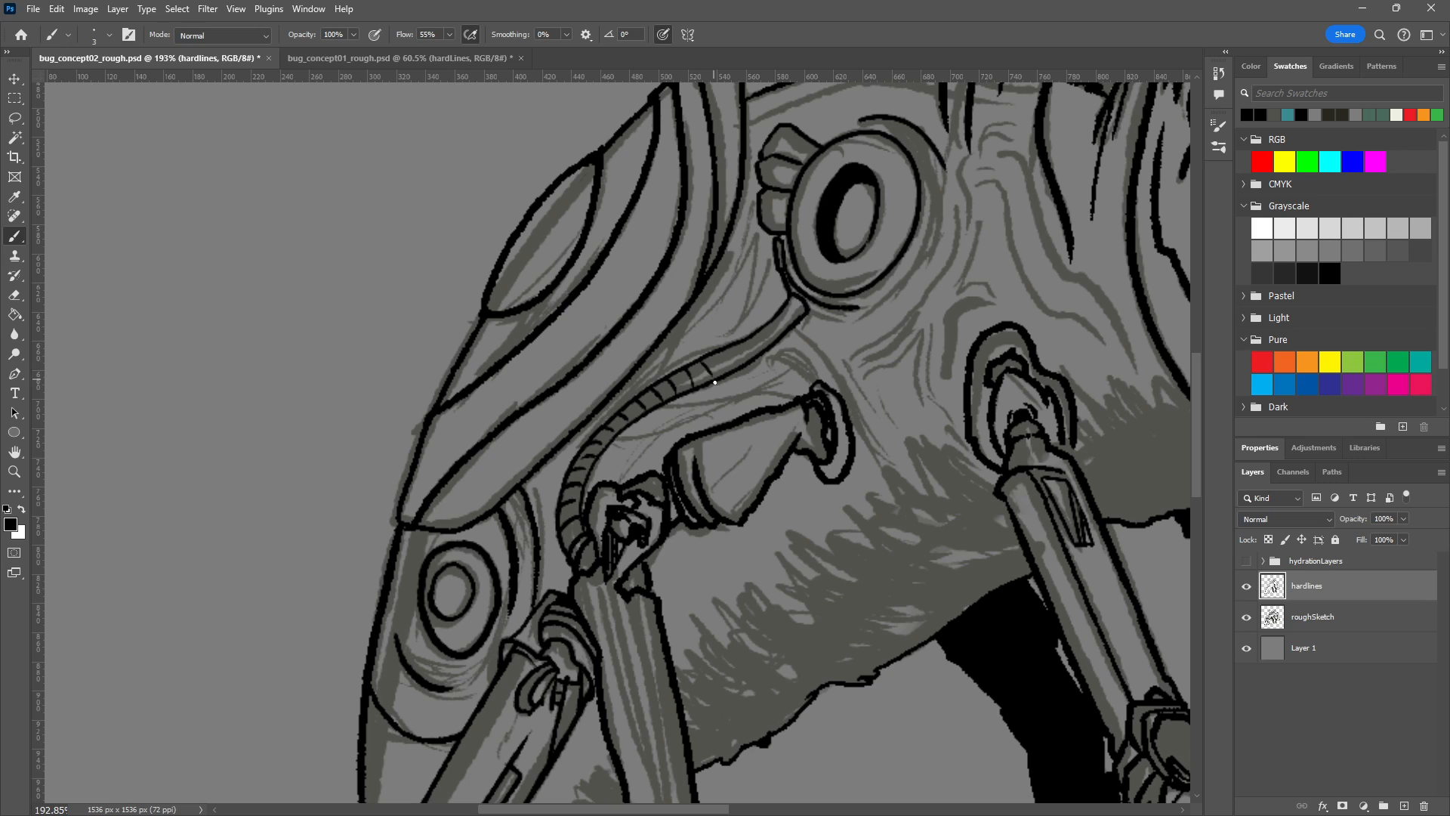
Continue the rib lines across the upper half of the hose up to the round port.
{"action": "left_click_drag", "start_coordinate": [706, 378], "coordinate": [702, 366]}
{"action": "mouse_move", "coordinate": [699, 361]}
{"action": "left_mouse_down"}
{"action": "mouse_move", "coordinate": [725, 384]}
{"action": "mouse_move", "coordinate": [727, 350]}
{"action": "mouse_move", "coordinate": [745, 364]}
{"action": "mouse_move", "coordinate": [759, 330]}
{"action": "mouse_move", "coordinate": [771, 357]}
{"action": "mouse_move", "coordinate": [778, 325]}
{"action": "mouse_move", "coordinate": [757, 332]}
{"action": "mouse_move", "coordinate": [773, 347]}
{"action": "mouse_move", "coordinate": [776, 329]}
{"action": "mouse_move", "coordinate": [757, 332]}
{"action": "mouse_move", "coordinate": [774, 351]}
{"action": "mouse_move", "coordinate": [771, 325]}
{"action": "mouse_move", "coordinate": [800, 316]}
{"action": "left_mouse_up"}
{"action": "key", "text": "ctrl+z"}
{"action": "key", "text": "ctrl+z"}
{"action": "key", "text": "ctrl+z"}
{"action": "key", "text": "ctrl+z"}
{"action": "key", "text": "ctrl+z"}
{"action": "key", "text": "ctrl+z"}
{"action": "key", "text": "ctrl+z"}
{"action": "key", "text": "ctrl+z"}
{"action": "key", "text": "ctrl+z"}
{"action": "key", "text": "ctrl+z"}
{"action": "key", "text": "ctrl+z"}
Draw a collar where the hose meets the round port, erasing the stray overlap and redrawing its connecting line.
{"action": "left_click_drag", "start_coordinate": [790, 303], "coordinate": [806, 316]}
{"action": "left_click_drag", "start_coordinate": [794, 286], "coordinate": [807, 291]}
{"action": "key", "text": "e"}
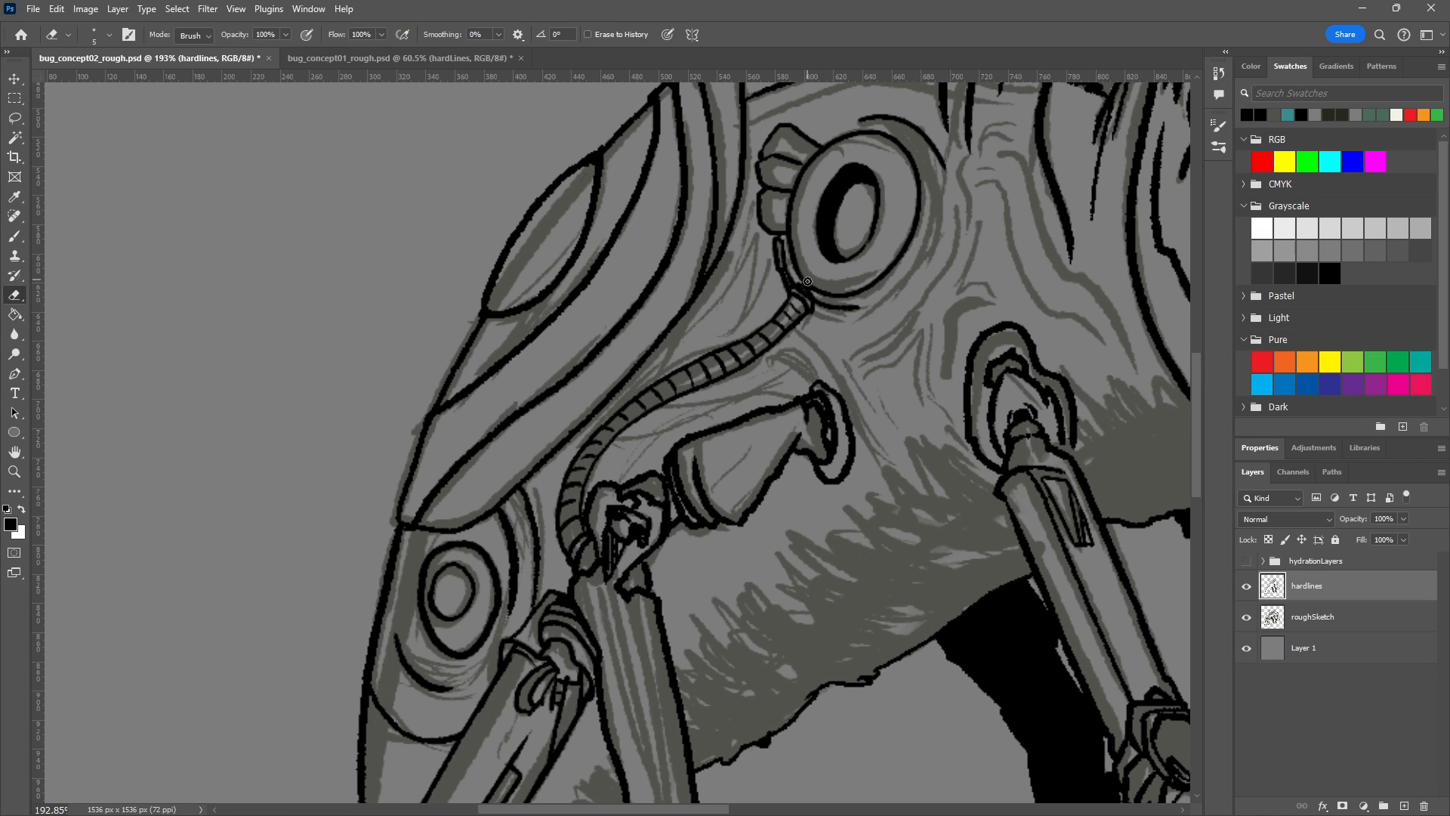
{"action": "left_click_drag", "start_coordinate": [797, 290], "coordinate": [804, 293]}
{"action": "key", "text": "b"}
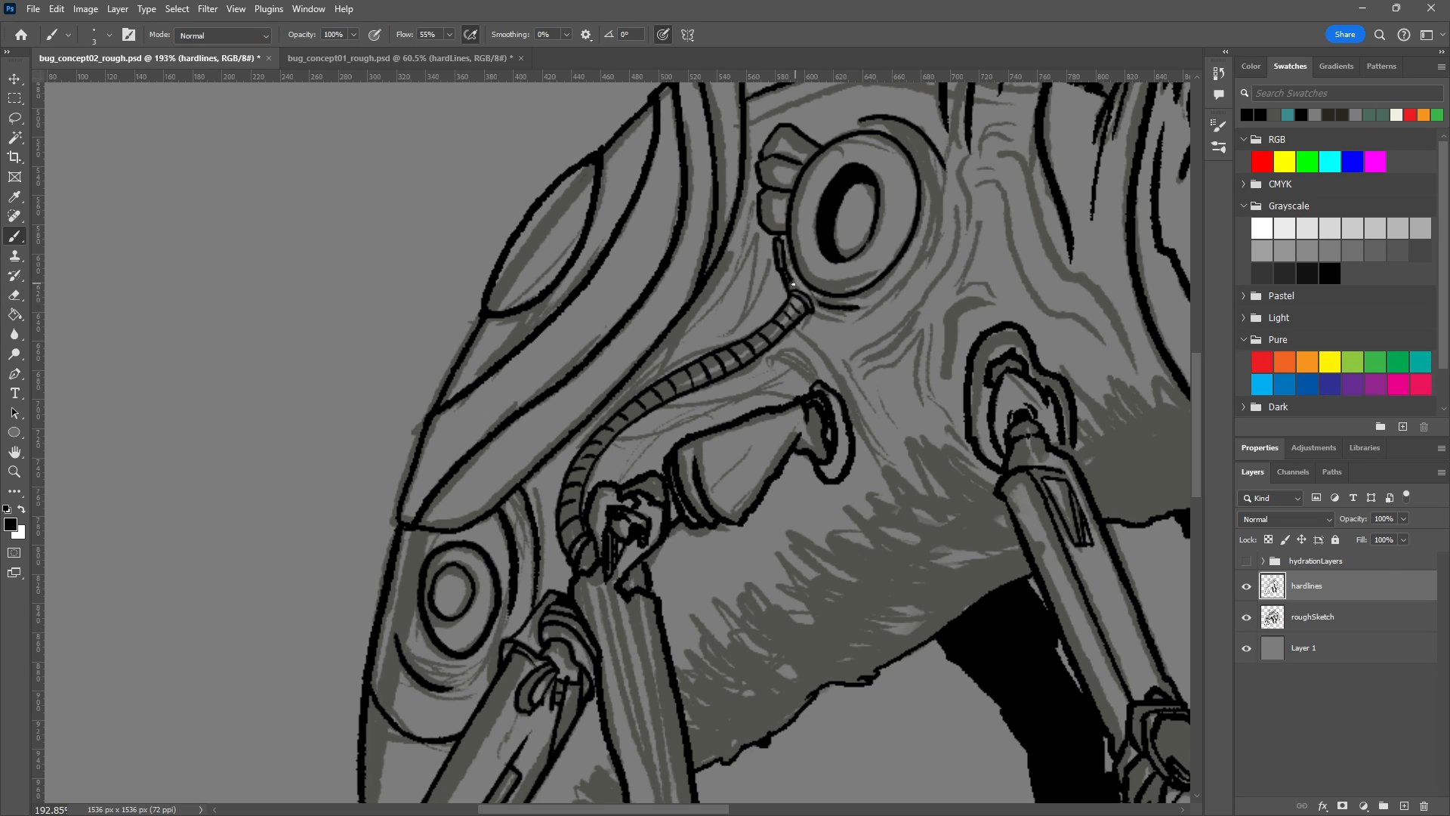
{"action": "left_click_drag", "start_coordinate": [788, 288], "coordinate": [809, 288]}
{"action": "key", "text": "ctrl+z"}
{"action": "left_click_drag", "start_coordinate": [786, 283], "coordinate": [810, 288]}
{"action": "left_click_drag", "start_coordinate": [815, 313], "coordinate": [822, 315]}
Erase the collar linework between the hose and the round port, hide the panels and undo the last erasure.
{"action": "scroll", "coordinate": [838, 261], "scroll_direction": "up", "scroll_amount": 6}
{"action": "scroll", "coordinate": [928, 378], "scroll_direction": "up", "scroll_amount": 2}
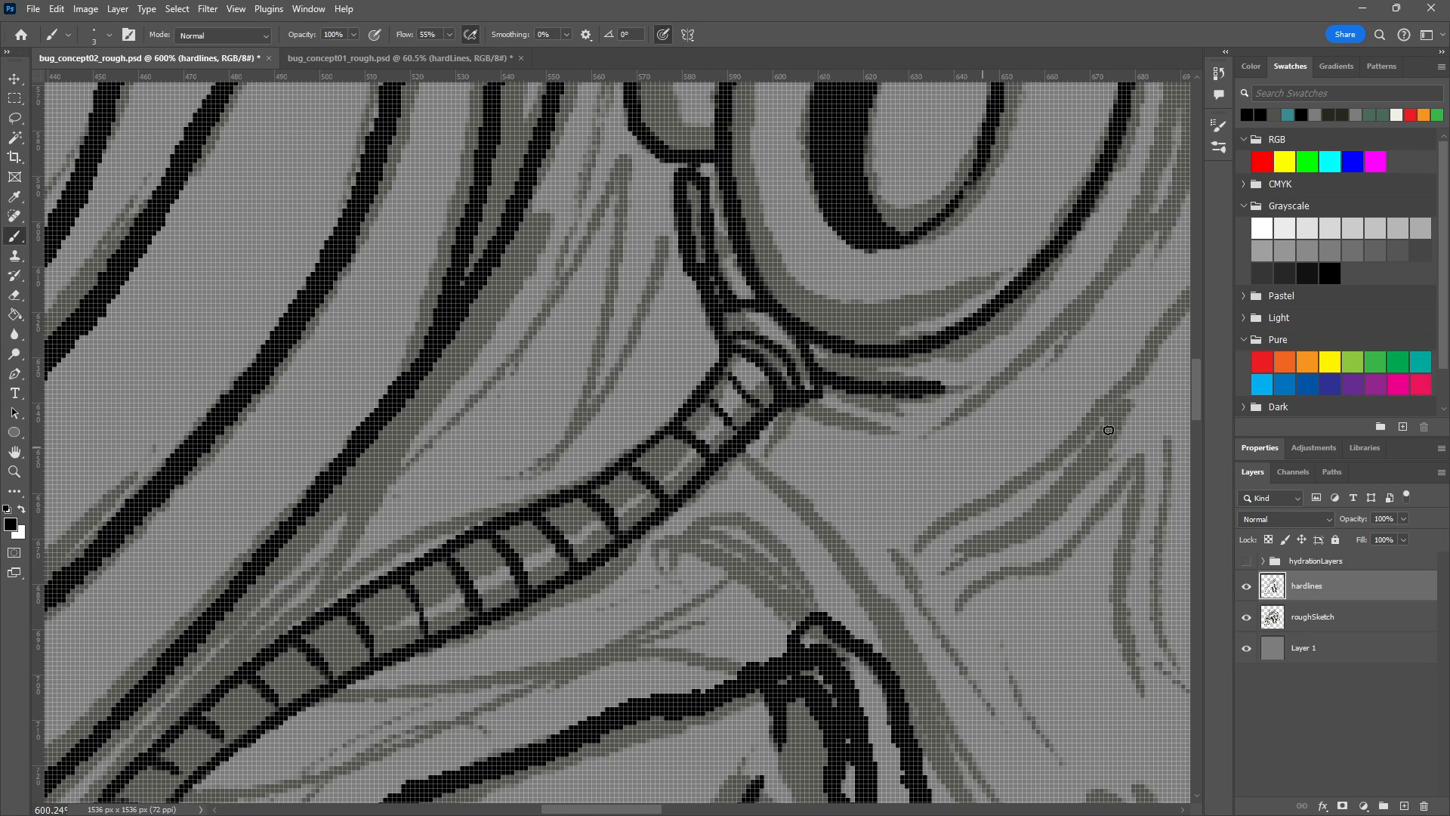
{"action": "key", "text": "e"}
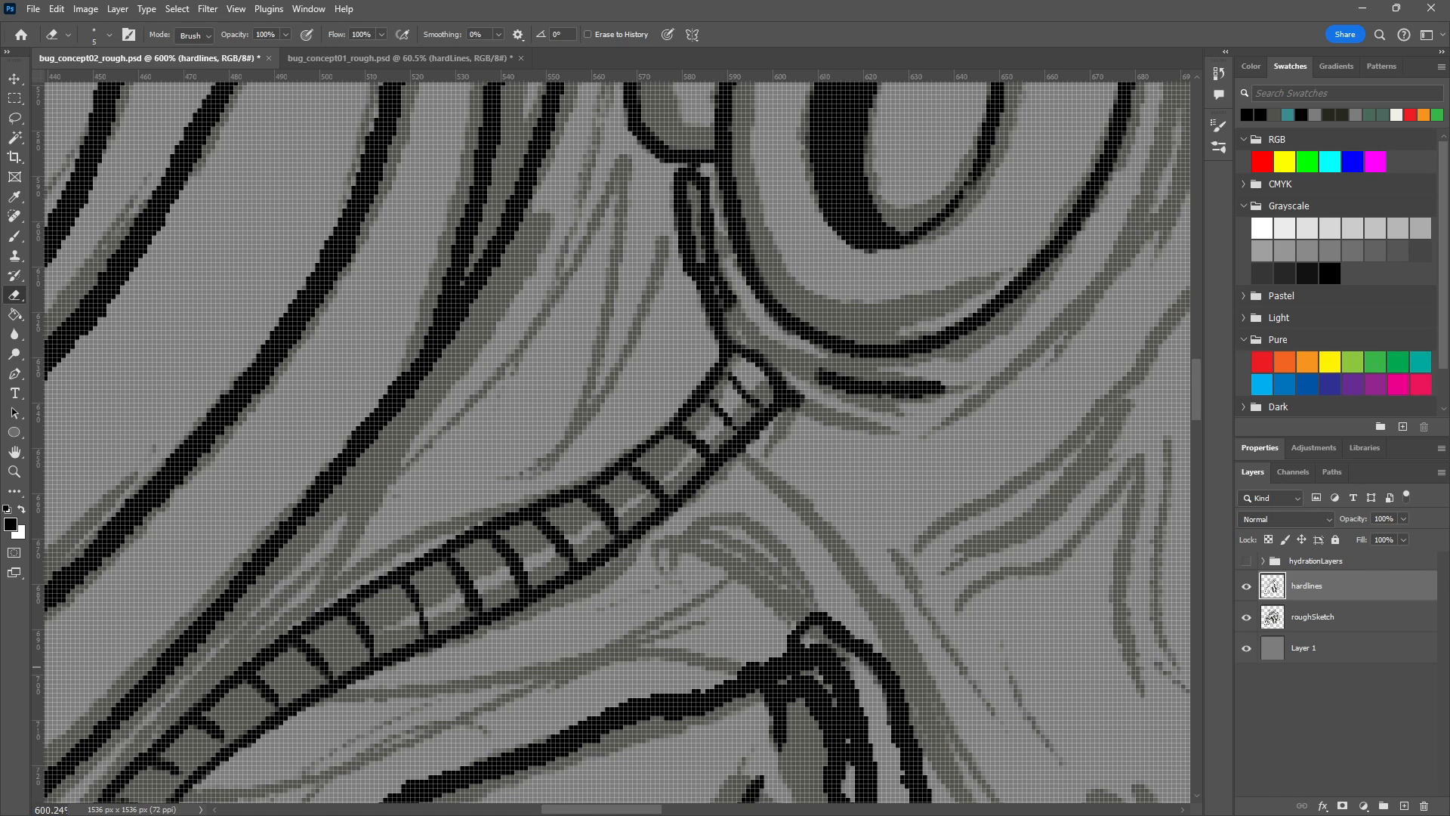
{"action": "key", "text": "Tab"}
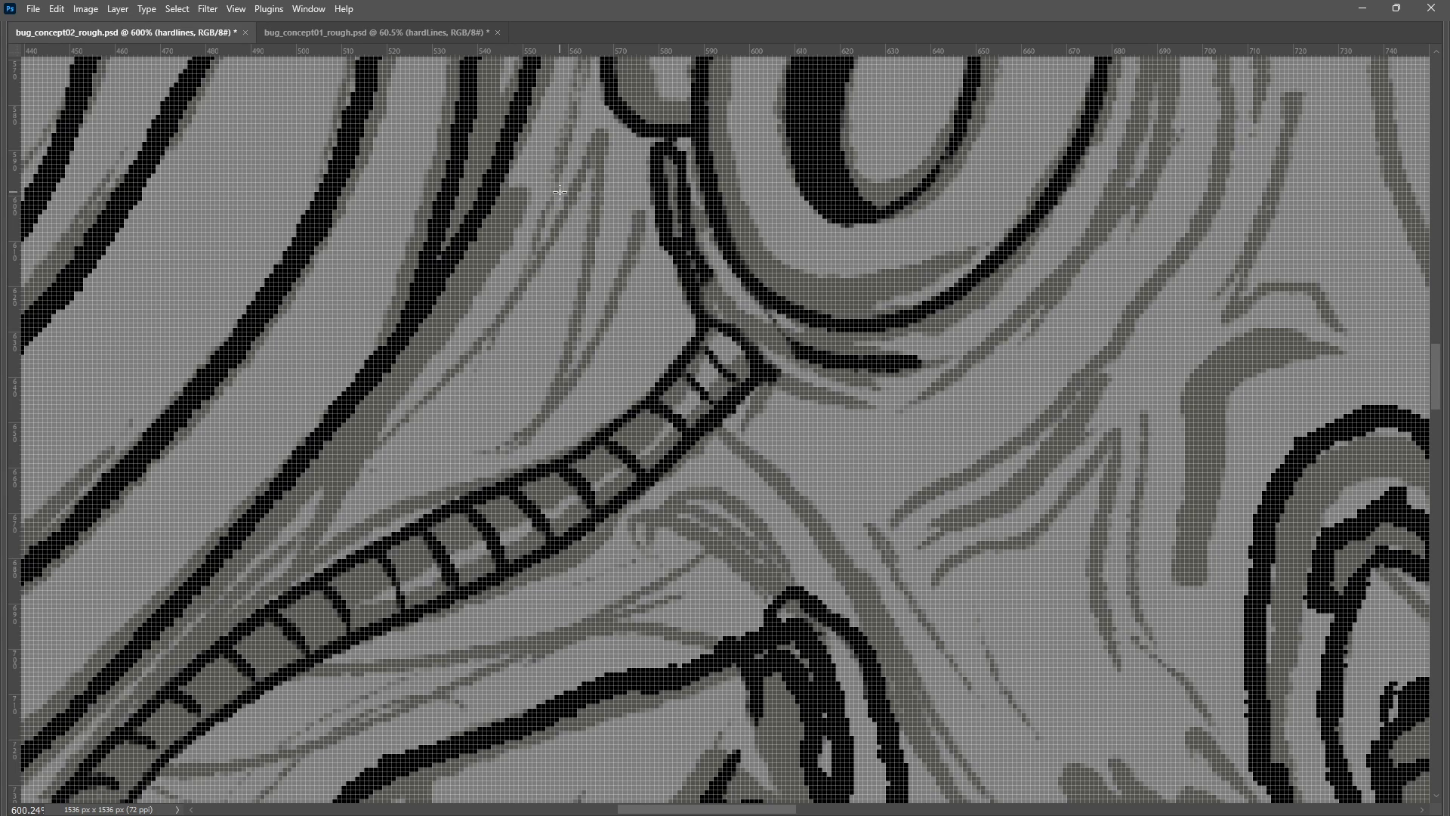
{"action": "key", "text": "ctrl+z"}
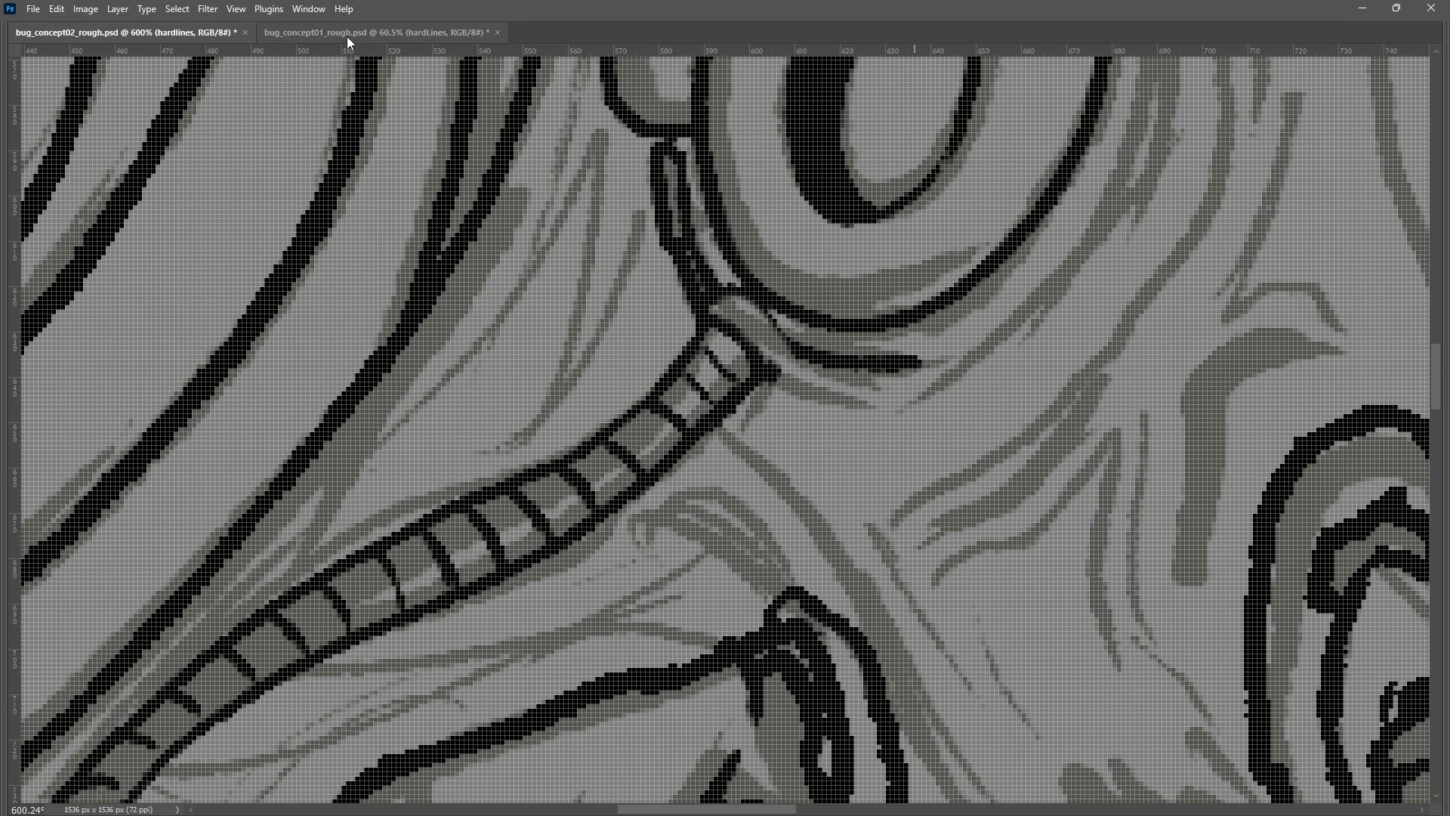
{"action": "left_click", "coordinate": [310, 9]}
{"action": "mouse_move", "coordinate": [331, 47]}
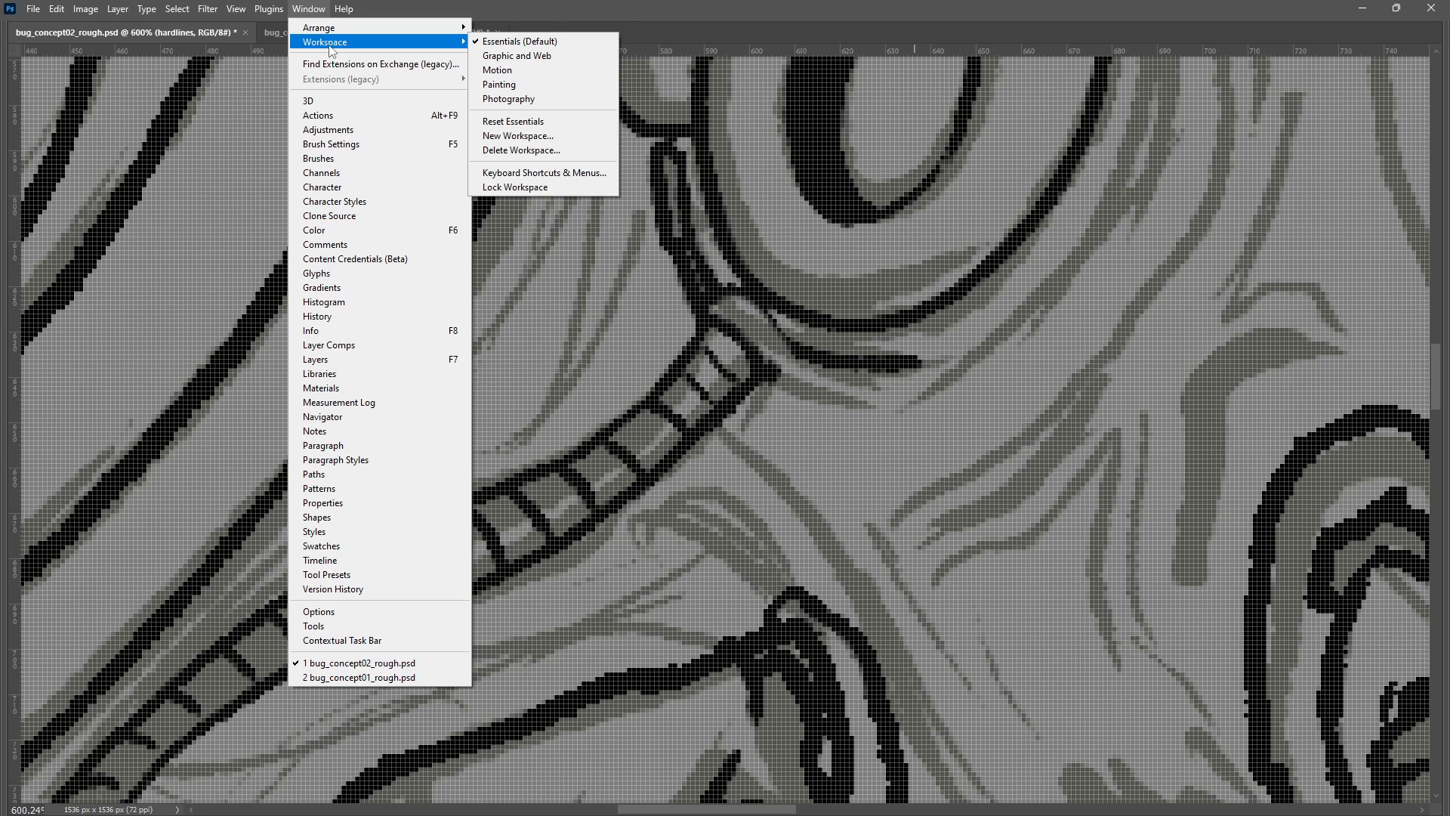
{"action": "left_click", "coordinate": [523, 21]}
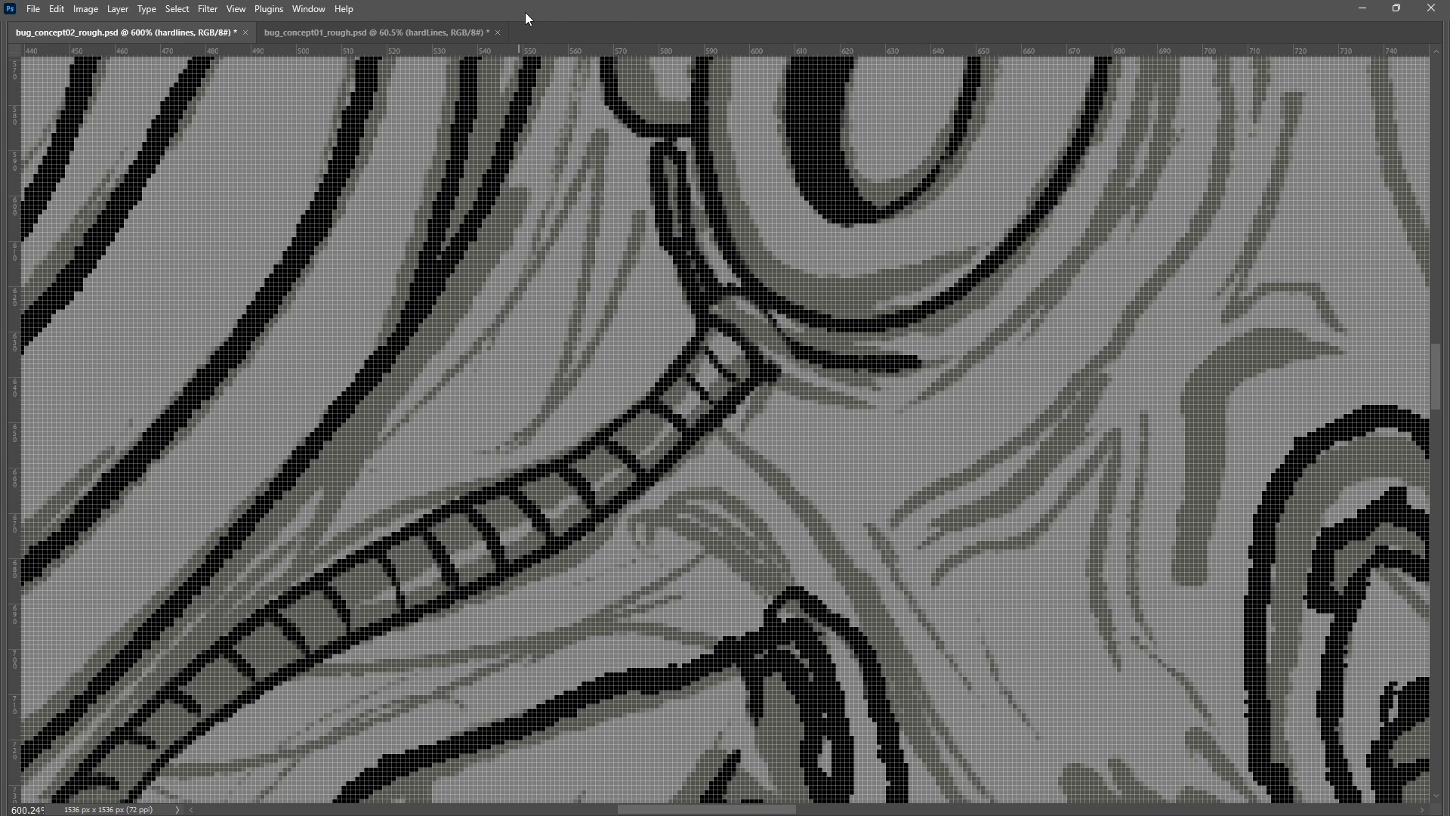
{"action": "key", "text": "F12"}
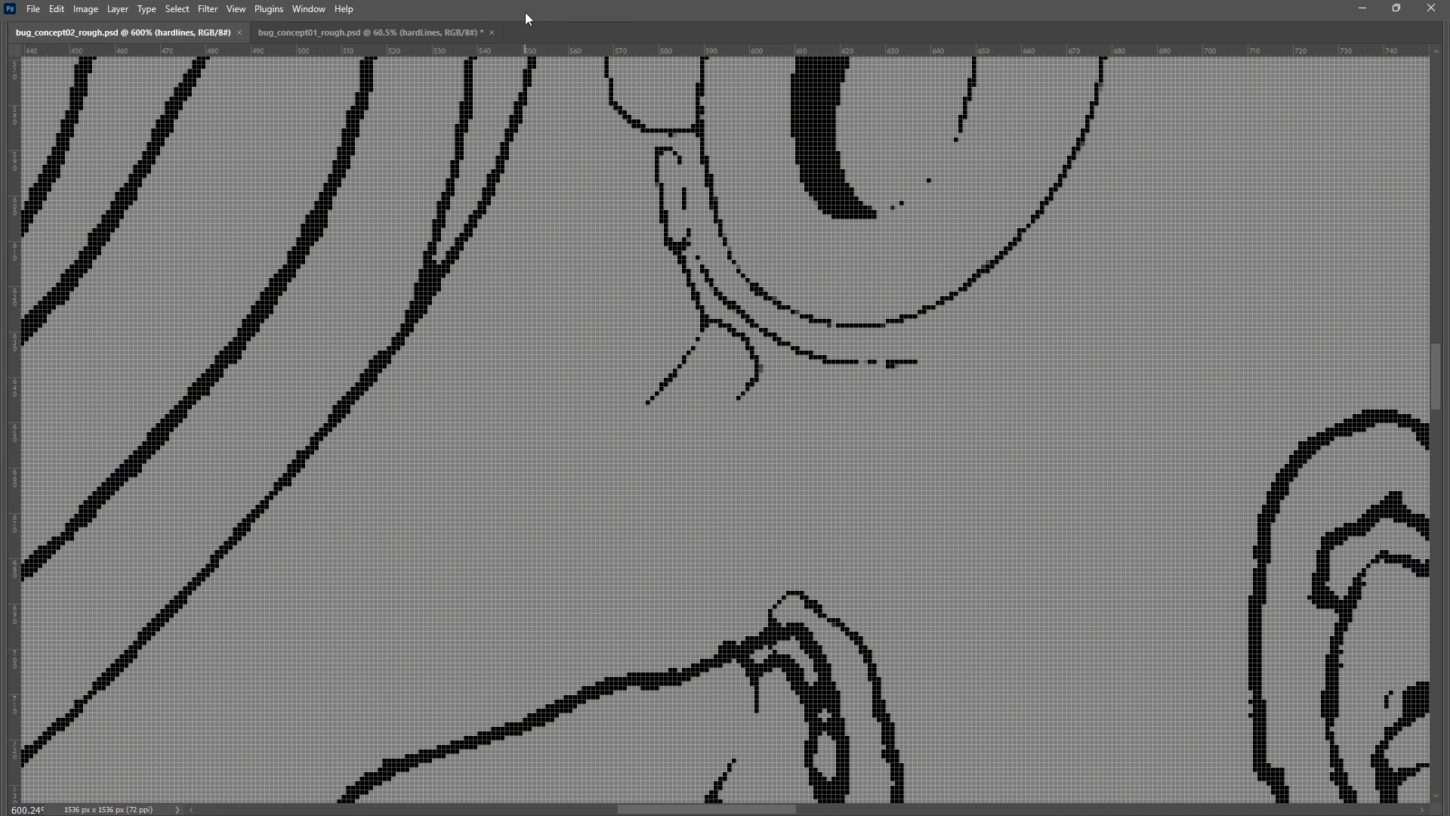
{"action": "key", "text": "ctrl+z"}
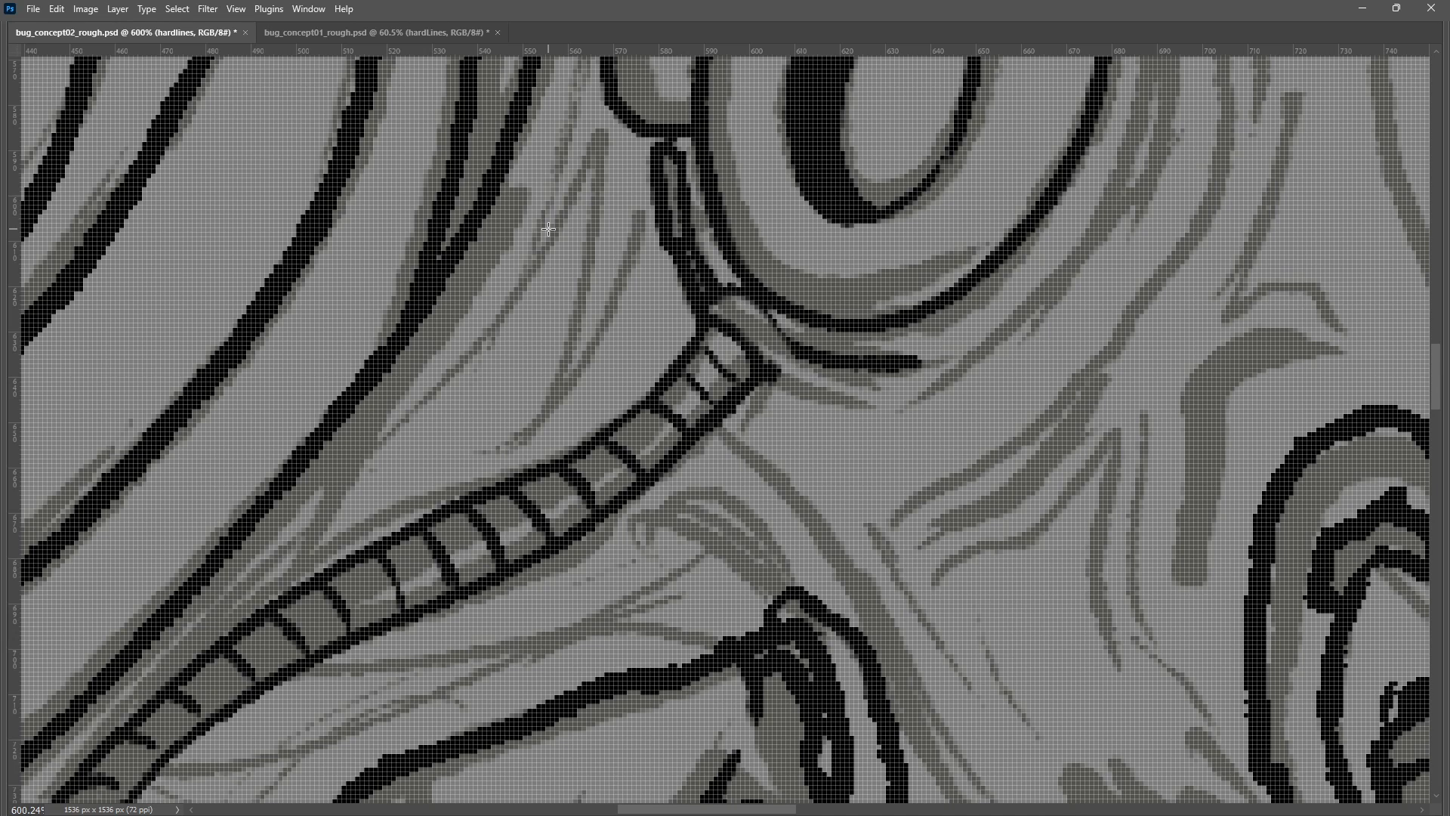
Bring the hidden panels back around the canvas.
{"action": "key", "text": "Tab"}
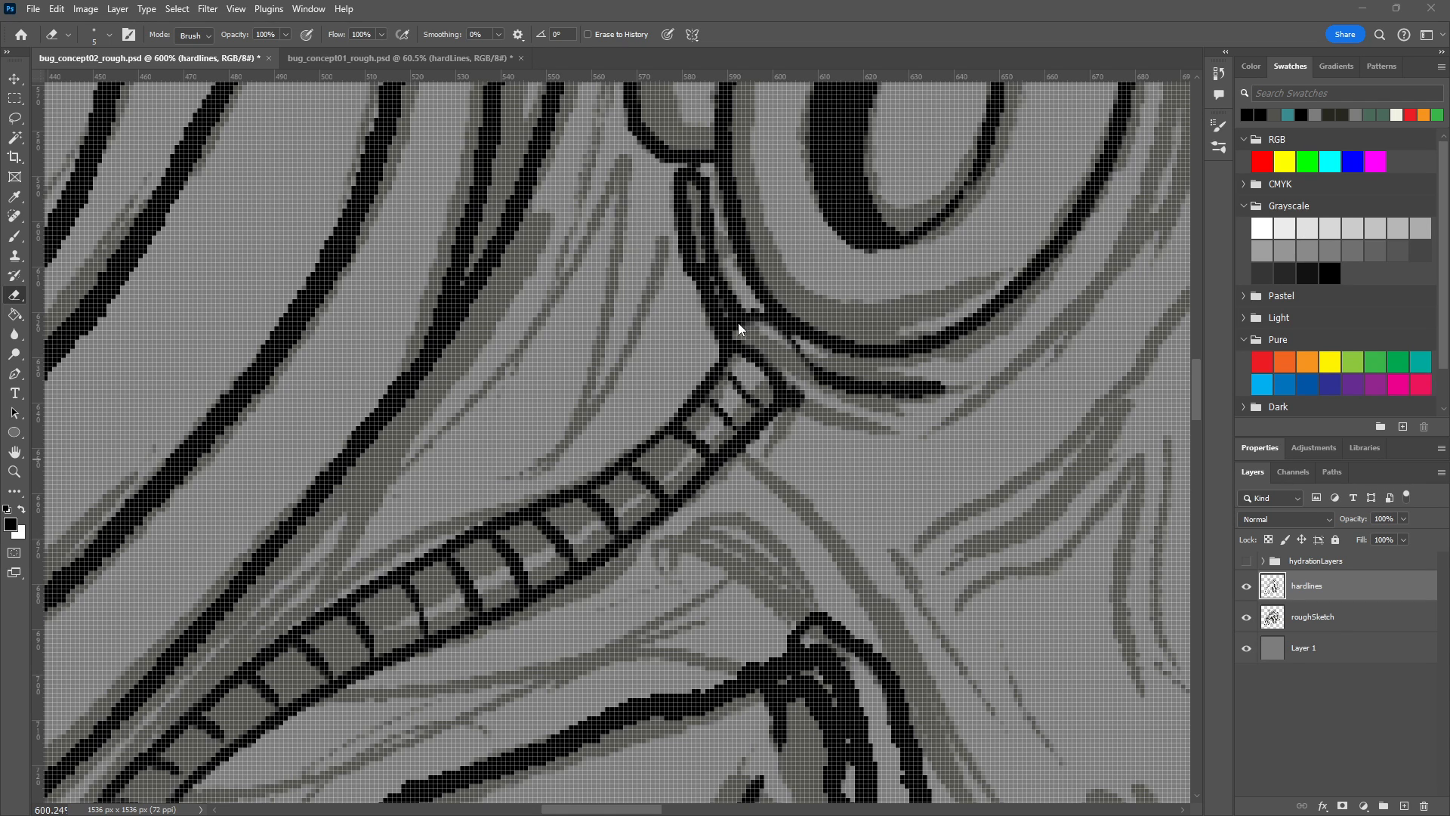
{"action": "scroll", "coordinate": [768, 346], "scroll_direction": "up", "scroll_amount": 3}
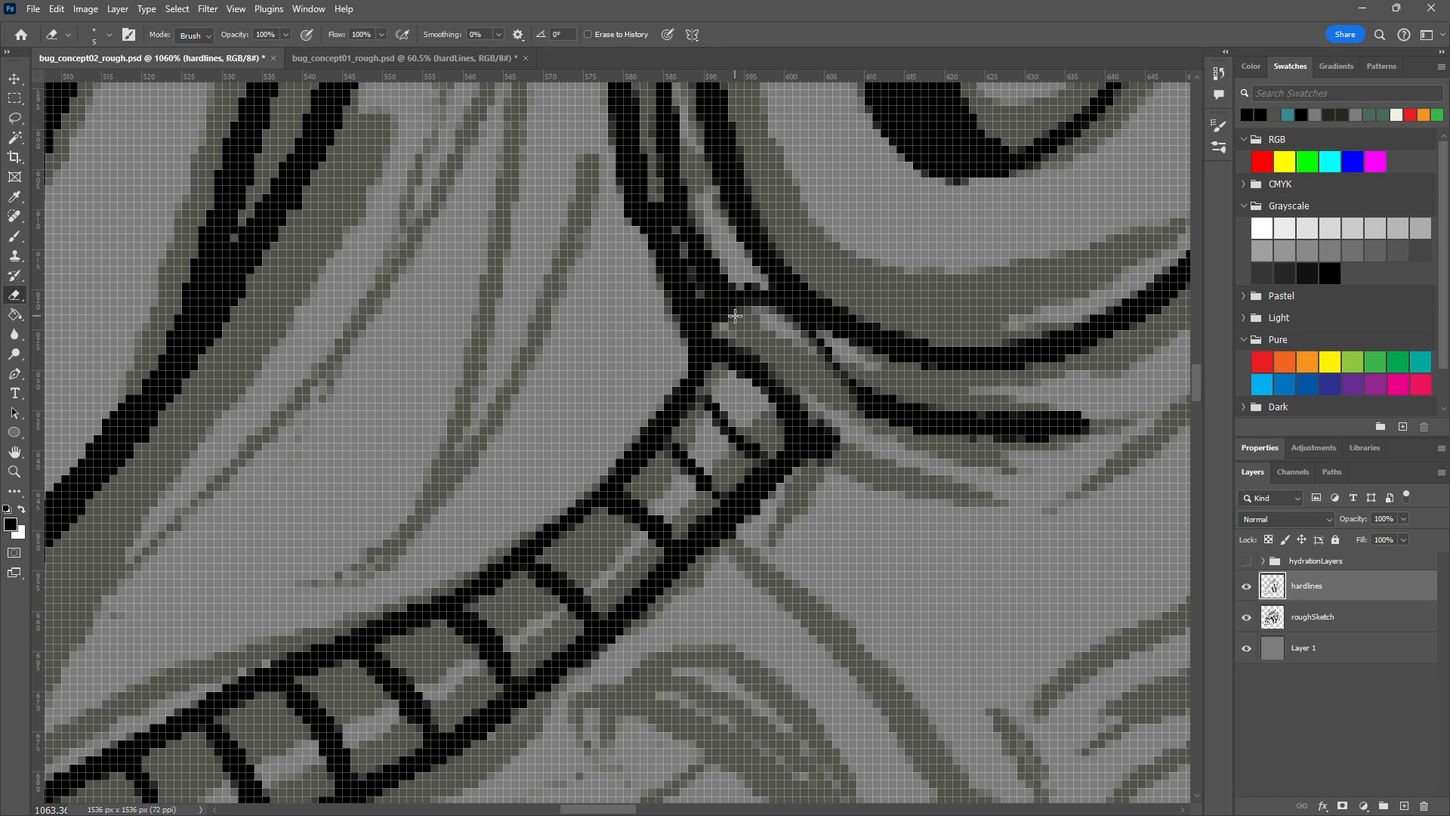
{"action": "key", "text": "bracketright"}
{"action": "key", "text": "bracketright"}
{"action": "key", "text": "bracketright"}
{"action": "key", "text": "bracketright"}
{"action": "key", "text": "bracketright"}
{"action": "key", "text": "bracketright"}
{"action": "key", "text": "bracketright"}
{"action": "key", "text": "bracketright"}
{"action": "key", "text": "bracketright"}
{"action": "key", "text": "bracketright"}
{"action": "key", "text": "bracketright"}
{"action": "left_click", "coordinate": [592, 328]}
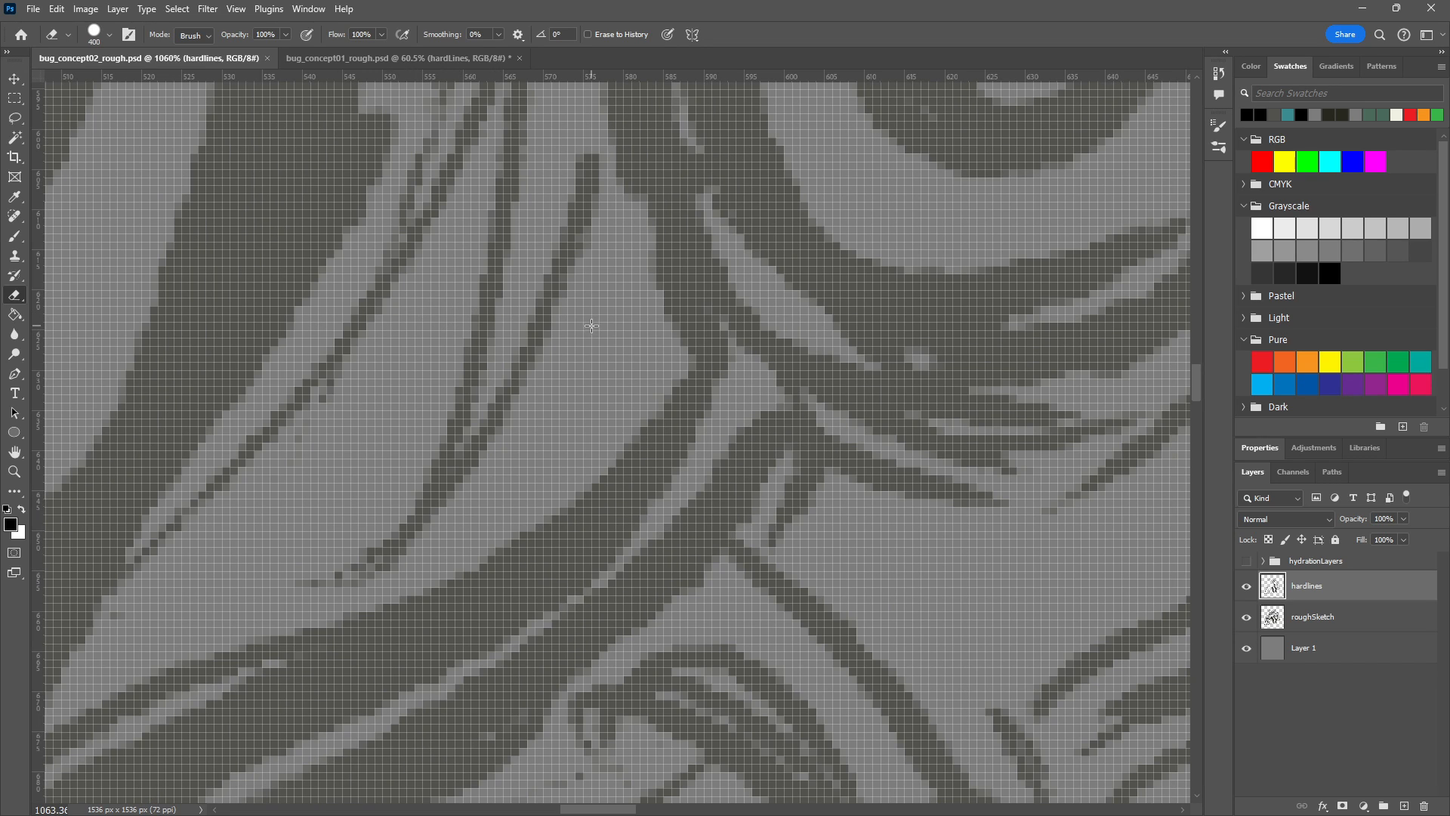
{"action": "key", "text": "ctrl+z"}
Reduce the eraser size to 7 px and save the document.
{"action": "scroll", "coordinate": [592, 328], "scroll_direction": "down", "scroll_amount": 10}
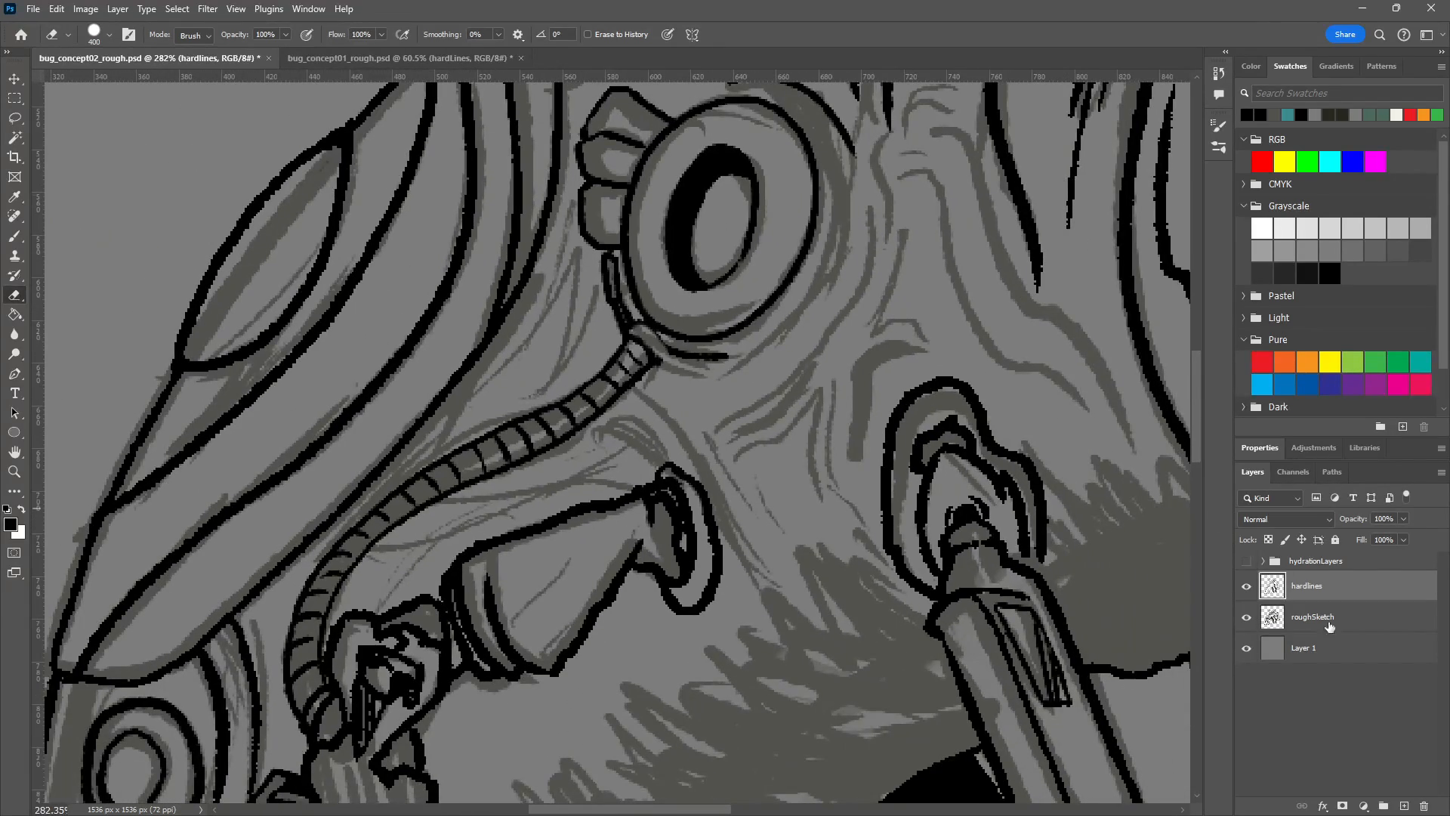
{"action": "scroll", "coordinate": [532, 304], "scroll_direction": "down", "scroll_amount": 3}
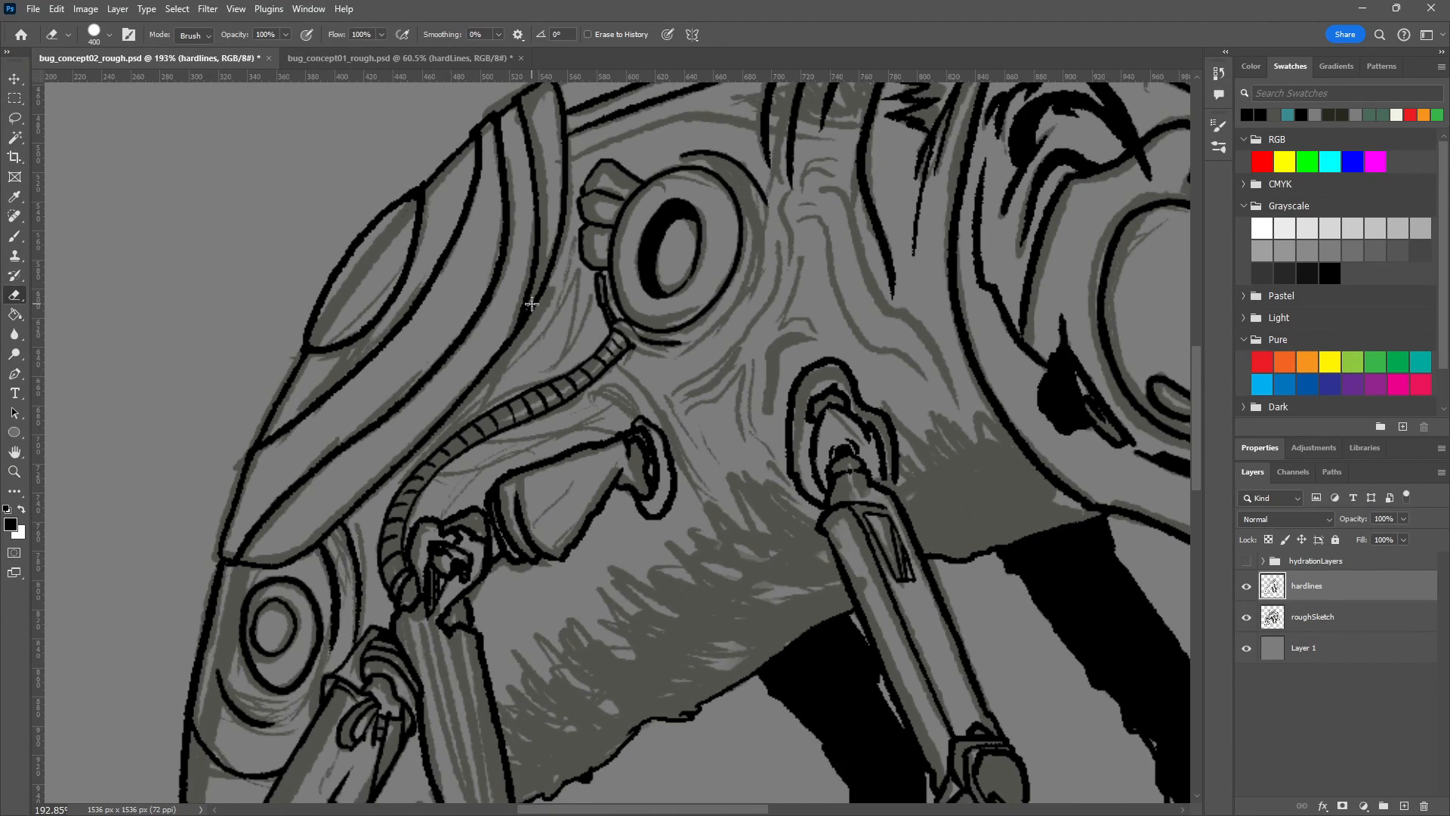
{"action": "key", "text": "bracketright"}
{"action": "key", "text": "bracketright"}
{"action": "key", "text": "bracketright"}
{"action": "key", "text": "bracketright"}
{"action": "key", "text": "bracketright"}
{"action": "key", "text": "bracketright"}
{"action": "key", "text": "bracketright"}
{"action": "key", "text": "bracketright"}
{"action": "key", "text": "bracketright"}
{"action": "key", "text": "bracketright"}
{"action": "key", "text": "bracketright"}
{"action": "key", "text": "bracketright"}
{"action": "key", "text": "bracketright"}
{"action": "key", "text": "bracketright"}
{"action": "key", "text": "bracketleft"}
{"action": "key", "text": "bracketleft"}
{"action": "key", "text": "bracketleft"}
{"action": "key", "text": "bracketleft"}
{"action": "key", "text": "bracketleft"}
{"action": "key", "text": "bracketleft"}
{"action": "key", "text": "bracketleft"}
{"action": "key", "text": "bracketleft"}
{"action": "key", "text": "bracketleft"}
{"action": "key", "text": "bracketleft"}
{"action": "key", "text": "bracketleft"}
{"action": "key", "text": "bracketleft"}
{"action": "key", "text": "bracketleft"}
{"action": "key", "text": "bracketleft"}
{"action": "key", "text": "bracketleft"}
{"action": "key", "text": "bracketleft"}
{"action": "key", "text": "bracketleft"}
{"action": "key", "text": "bracketleft"}
{"action": "key", "text": "bracketleft"}
{"action": "key", "text": "bracketleft"}
{"action": "key", "text": "bracketright"}
{"action": "key", "text": "bracketright"}
{"action": "key", "text": "bracketright"}
{"action": "key", "text": "bracketright"}
{"action": "left_click", "coordinate": [327, 292]}
{"action": "key", "text": "ctrl+s"}
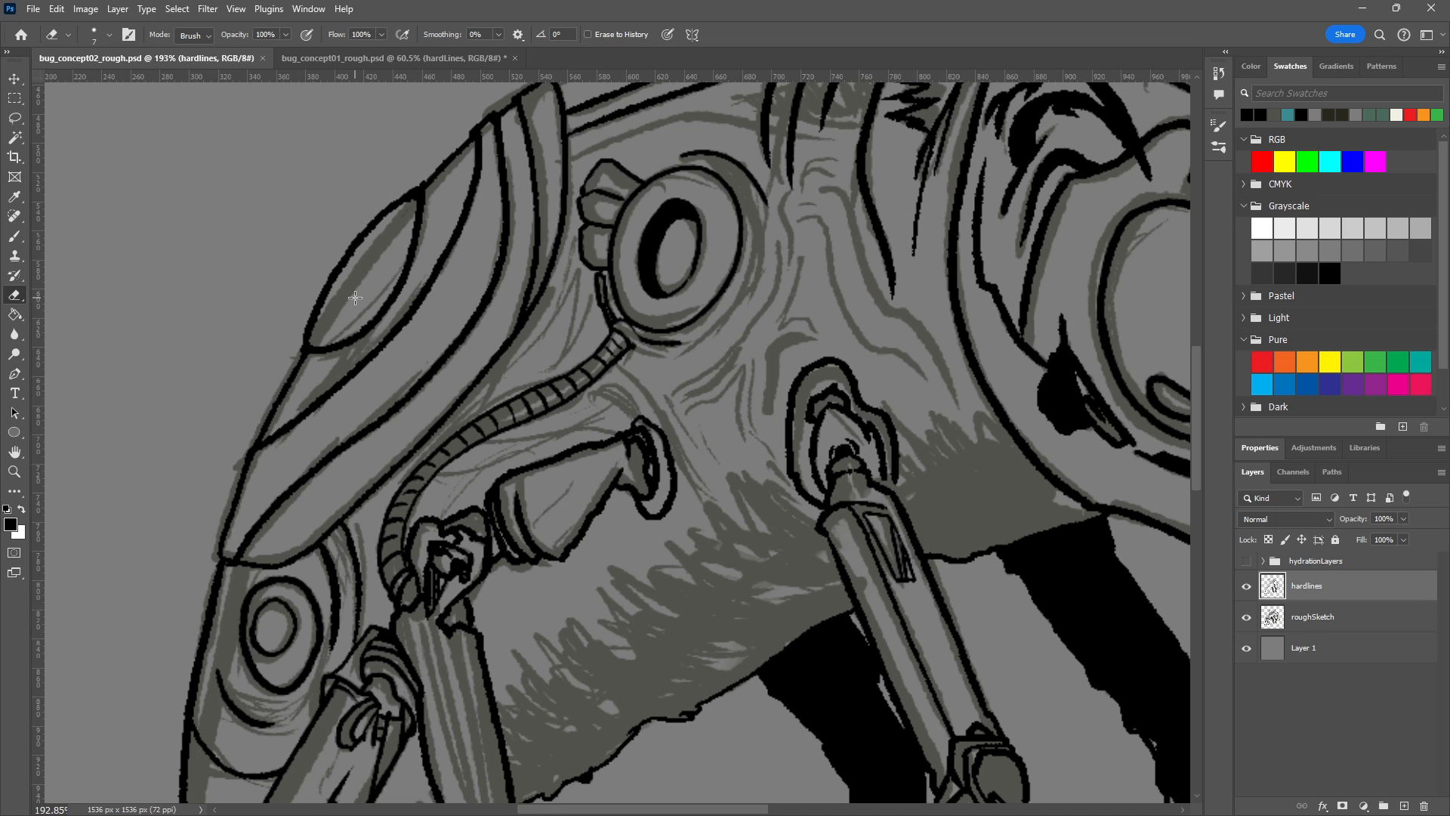
Examine the ribbed hose closely from the leg joint up to its junction with the round port.
{"action": "scroll", "coordinate": [352, 301], "scroll_direction": "up", "scroll_amount": 4}
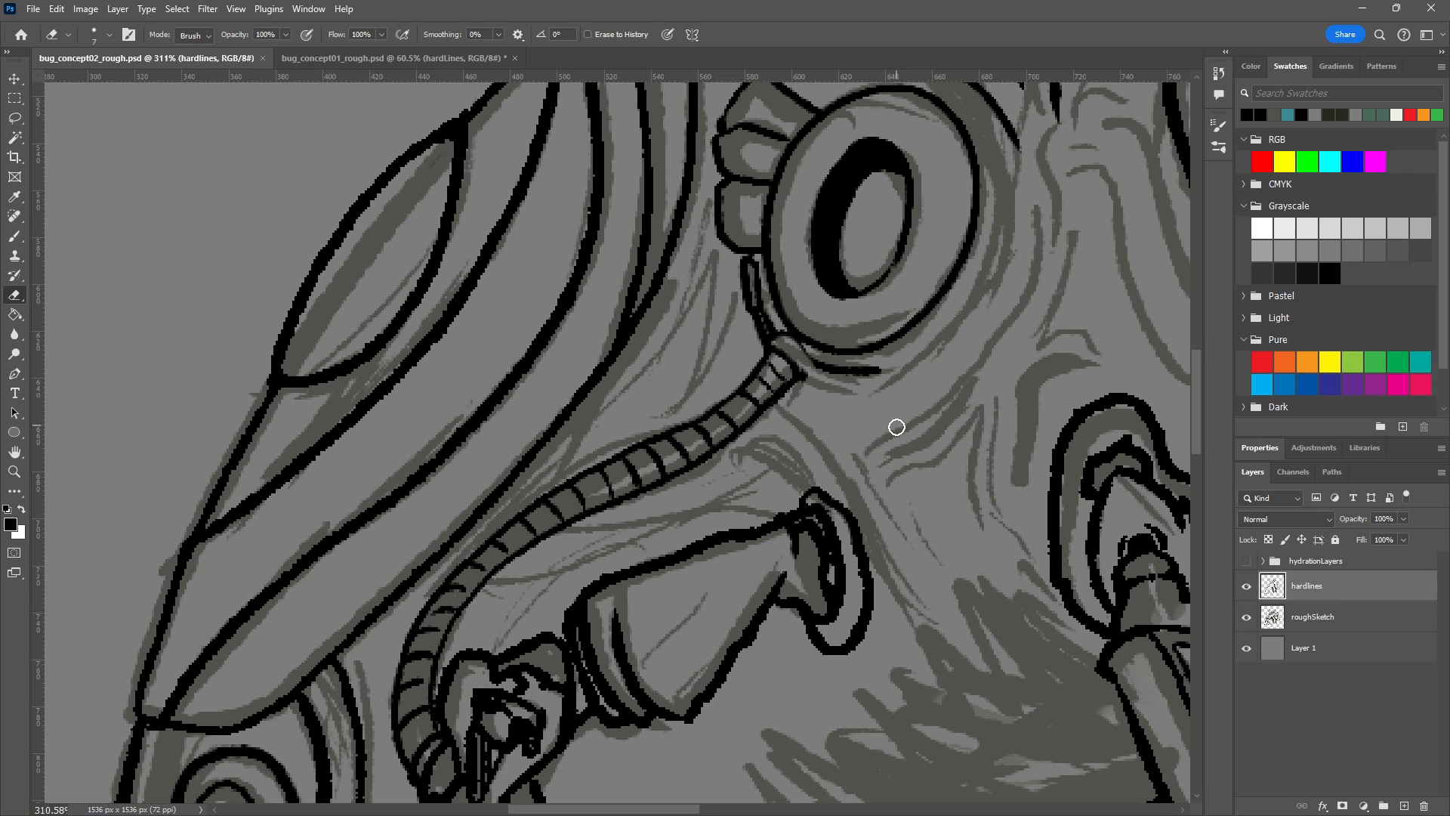
{"action": "key", "text": "bracketleft"}
{"action": "key", "text": "bracketleft"}
{"action": "scroll", "coordinate": [860, 418], "scroll_direction": "up", "scroll_amount": 6}
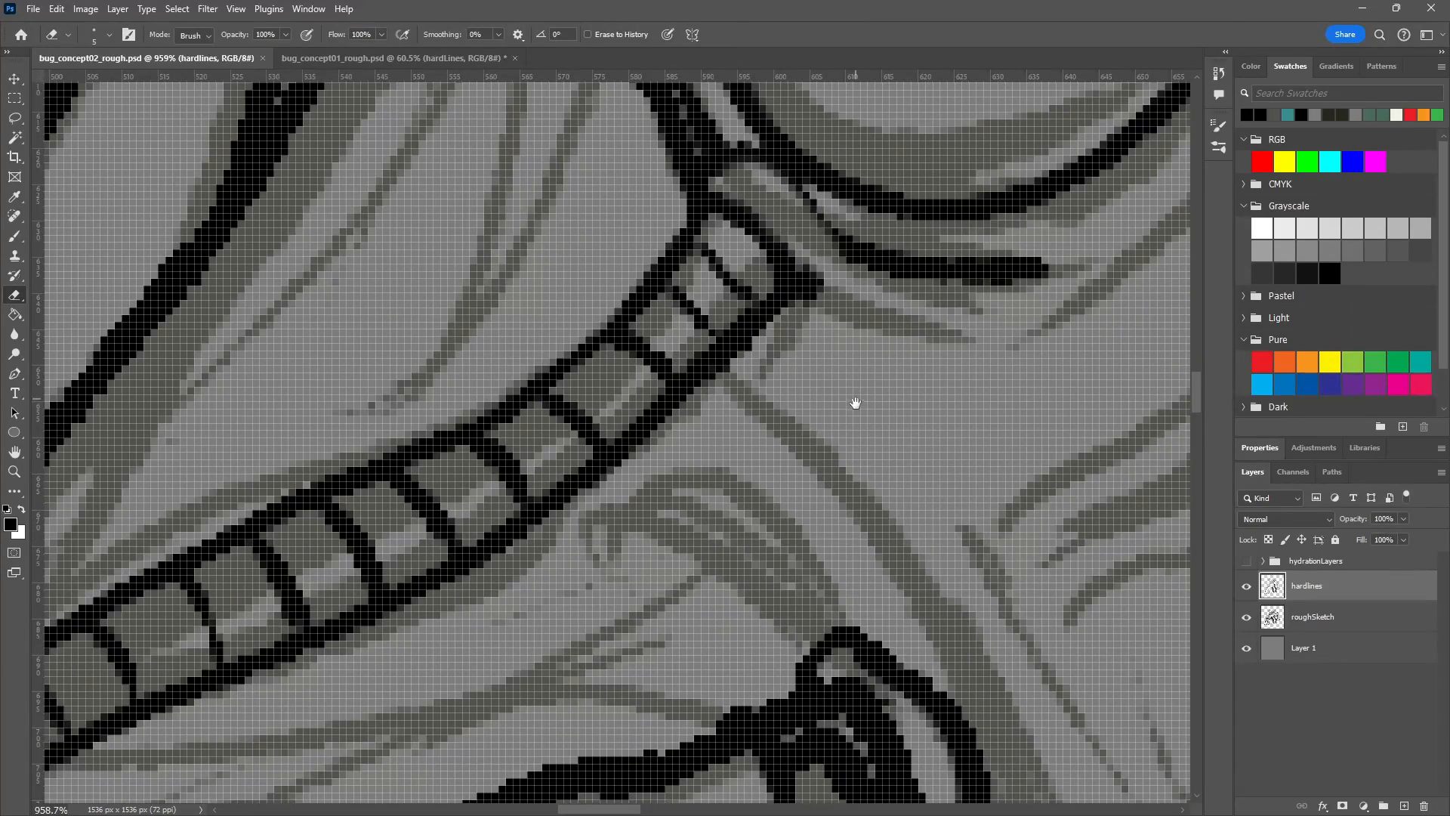
{"action": "left_click_drag", "start_coordinate": [851, 398], "coordinate": [858, 518]}
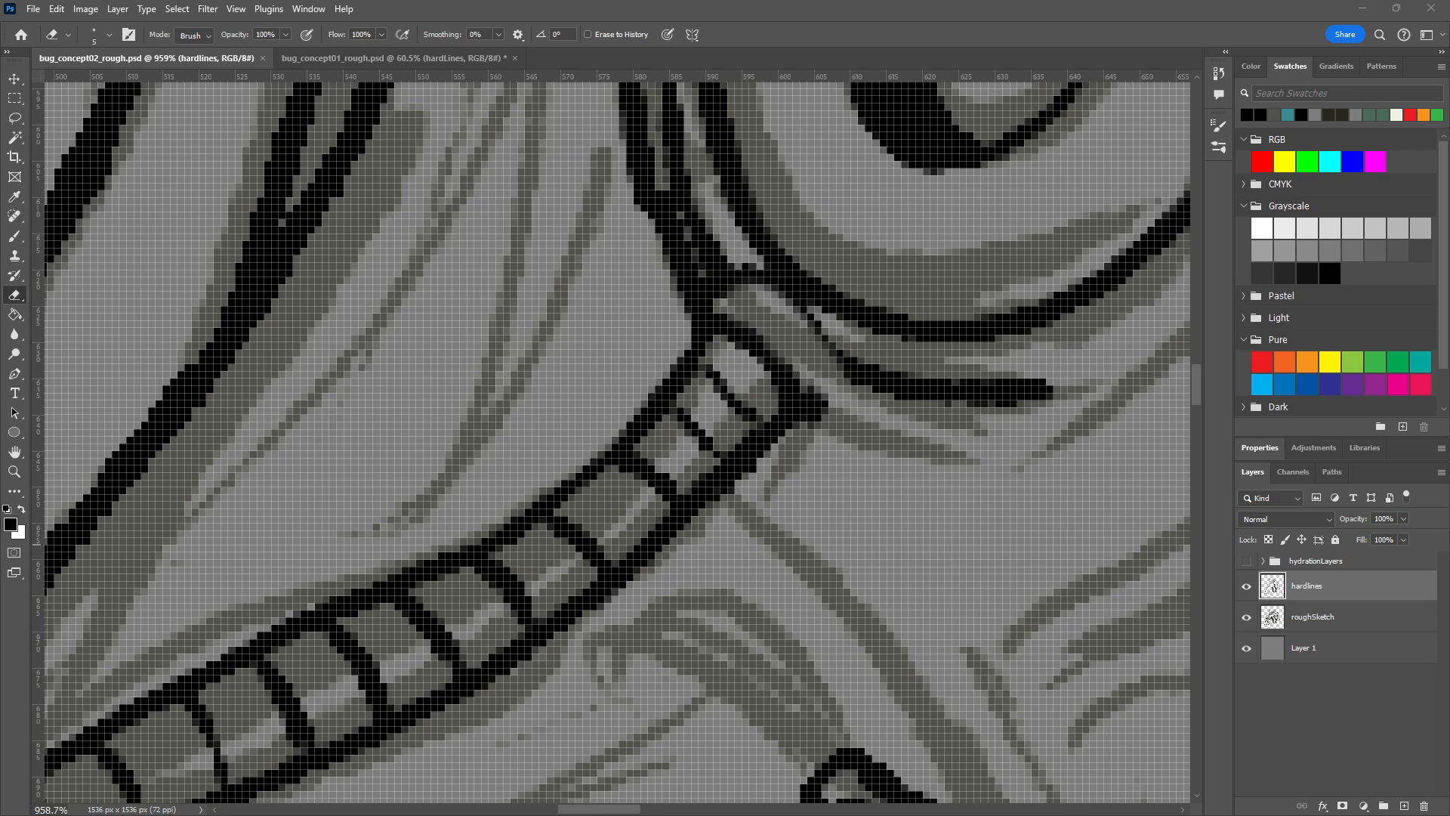
{"action": "scroll", "coordinate": [858, 683], "scroll_direction": "down", "scroll_amount": 3}
{"action": "scroll", "coordinate": [523, 534], "scroll_direction": "down", "scroll_amount": 4}
{"action": "scroll", "coordinate": [491, 589], "scroll_direction": "down", "scroll_amount": 4}
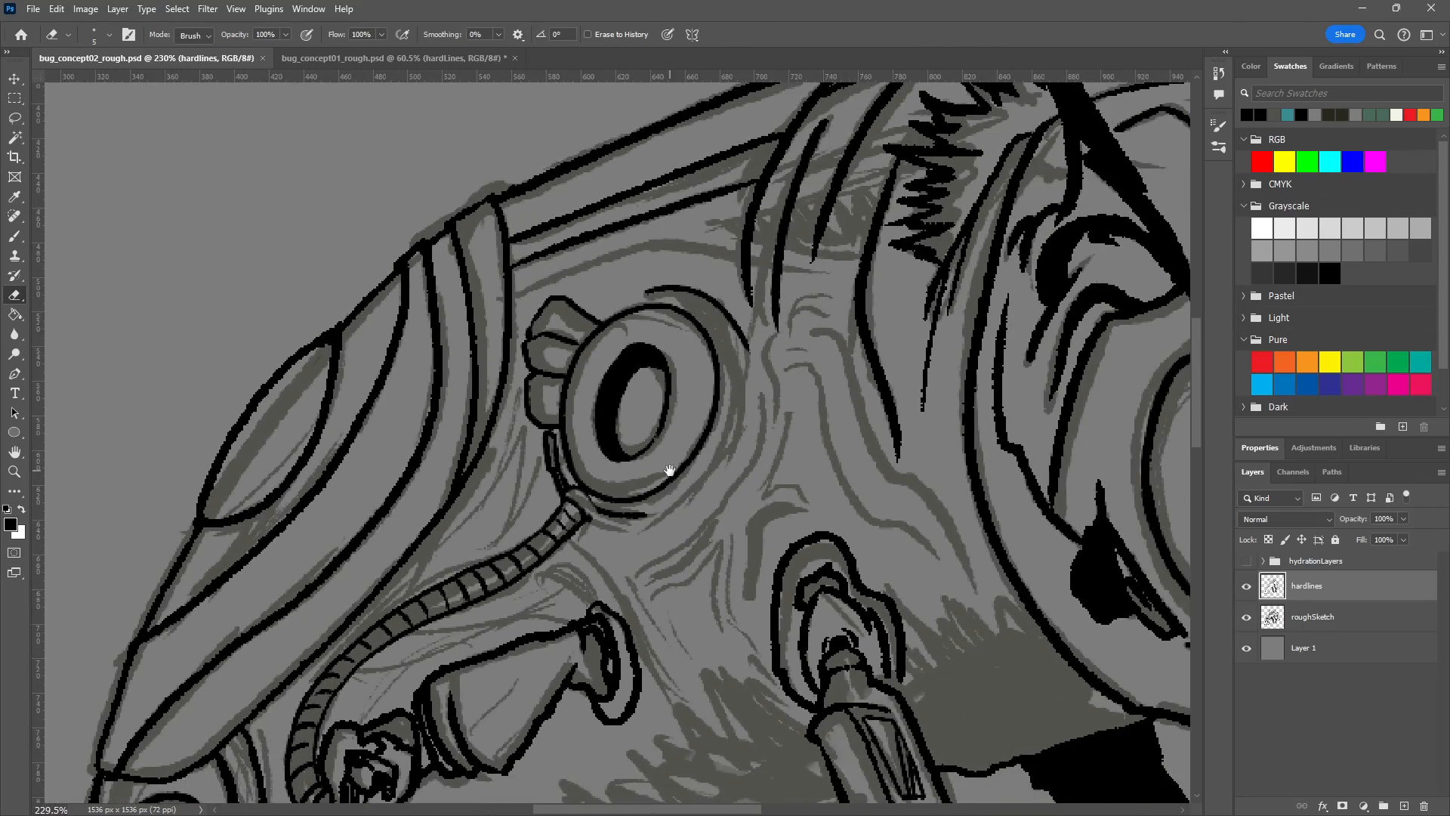
{"action": "scroll", "coordinate": [650, 513], "scroll_direction": "up", "scroll_amount": 3}
{"action": "left_click_drag", "start_coordinate": [639, 538], "coordinate": [750, 441]}
{"action": "scroll", "coordinate": [571, 483], "scroll_direction": "up", "scroll_amount": 8}
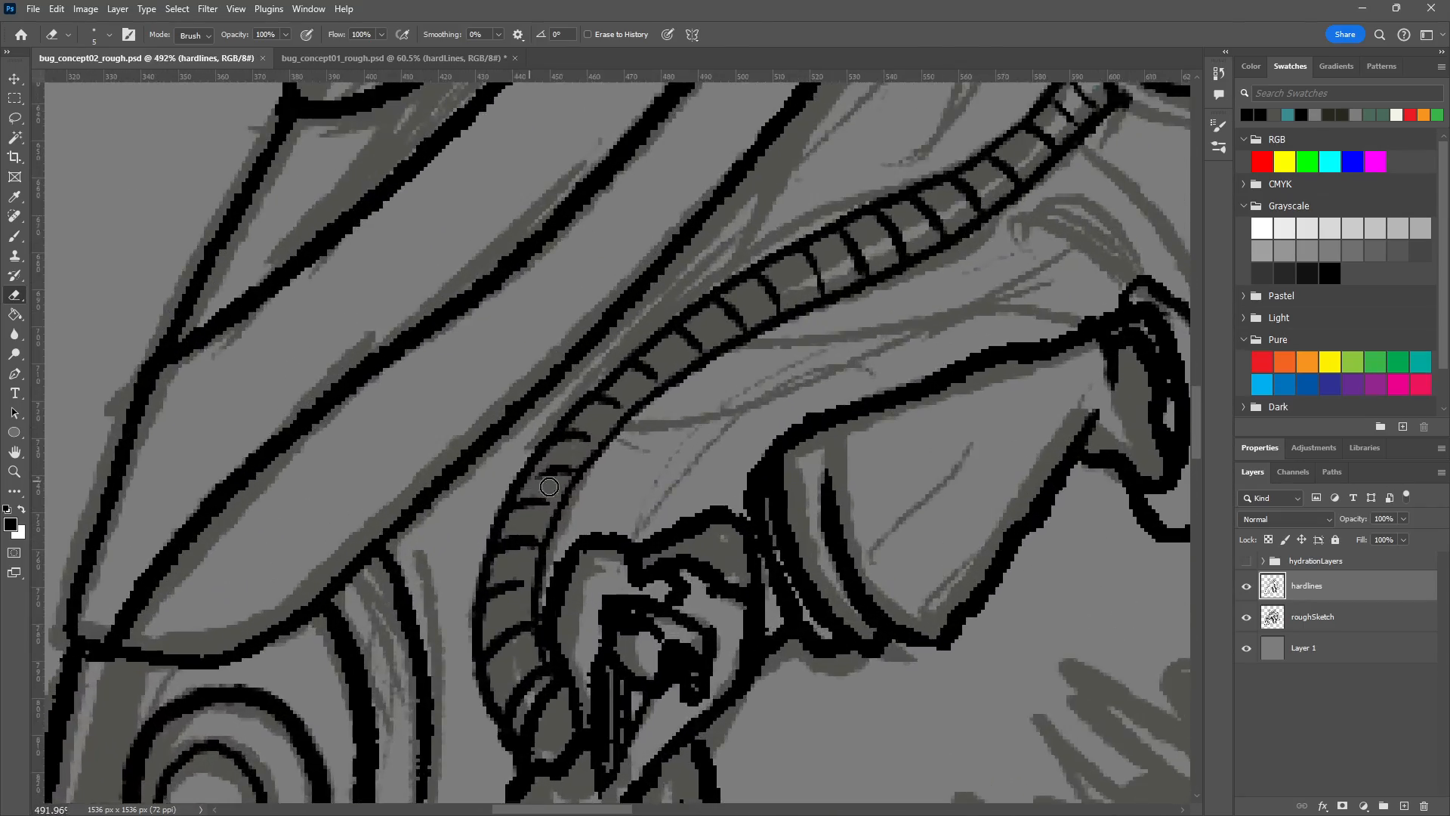
{"action": "scroll", "coordinate": [571, 480], "scroll_direction": "down", "scroll_amount": 3}
{"action": "scroll", "coordinate": [589, 468], "scroll_direction": "up", "scroll_amount": 7}
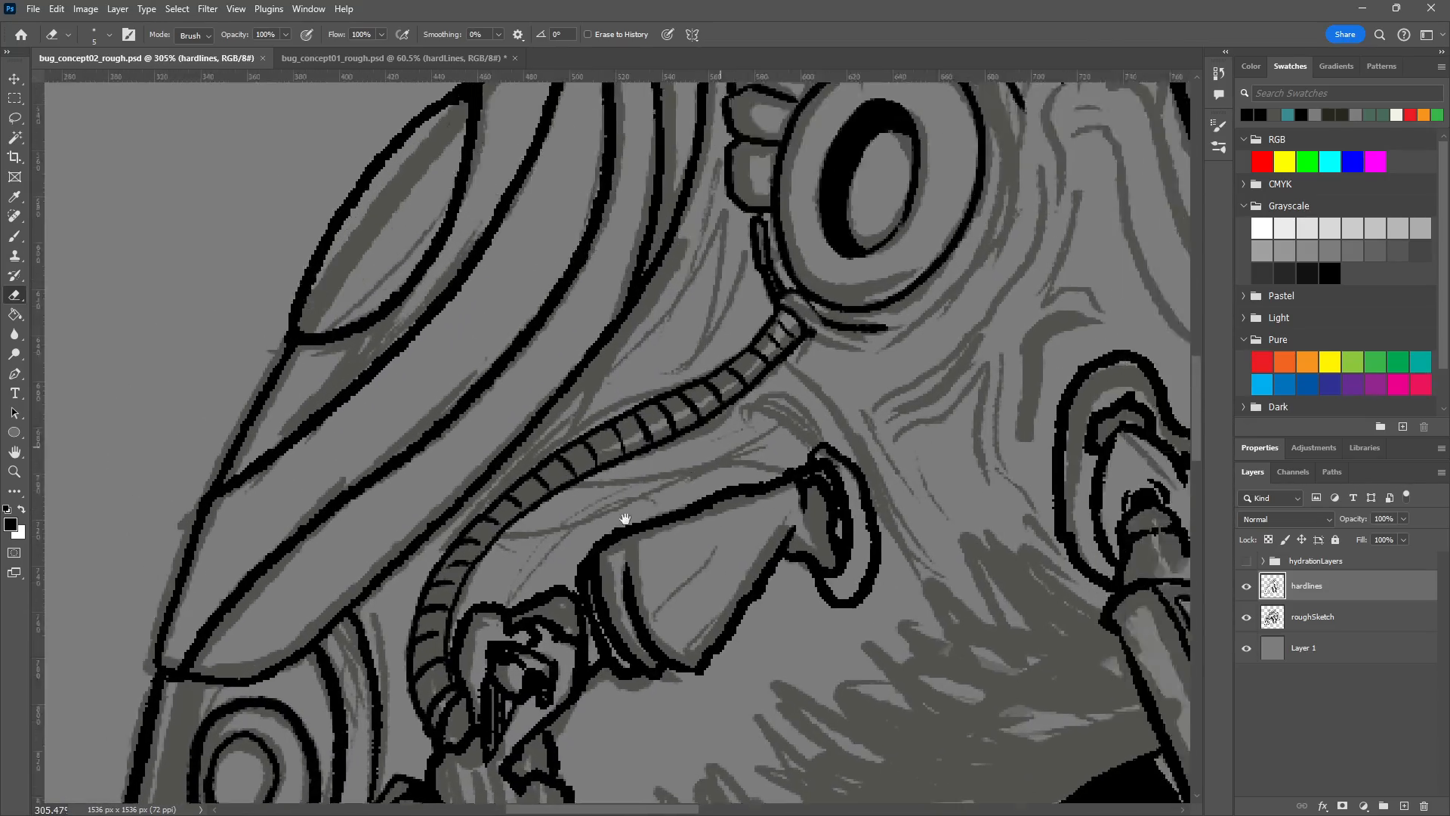
{"action": "scroll", "coordinate": [603, 473], "scroll_direction": "up", "scroll_amount": 1}
Try erasing the linework between the hose and the round port and drawing two curved collar bands over the hose end.
{"action": "key", "text": "b"}
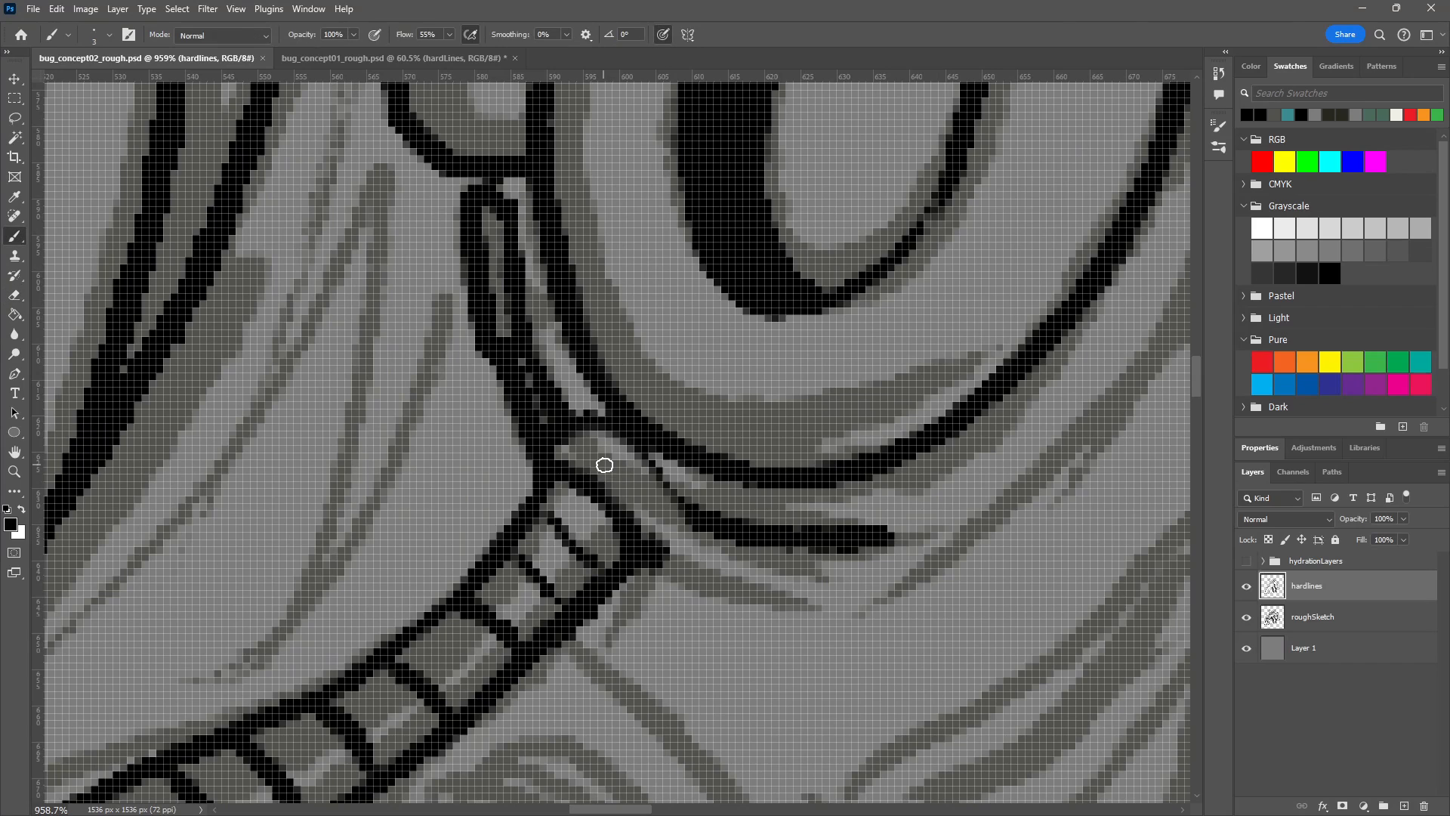
{"action": "scroll", "coordinate": [563, 460], "scroll_direction": "up", "scroll_amount": 3}
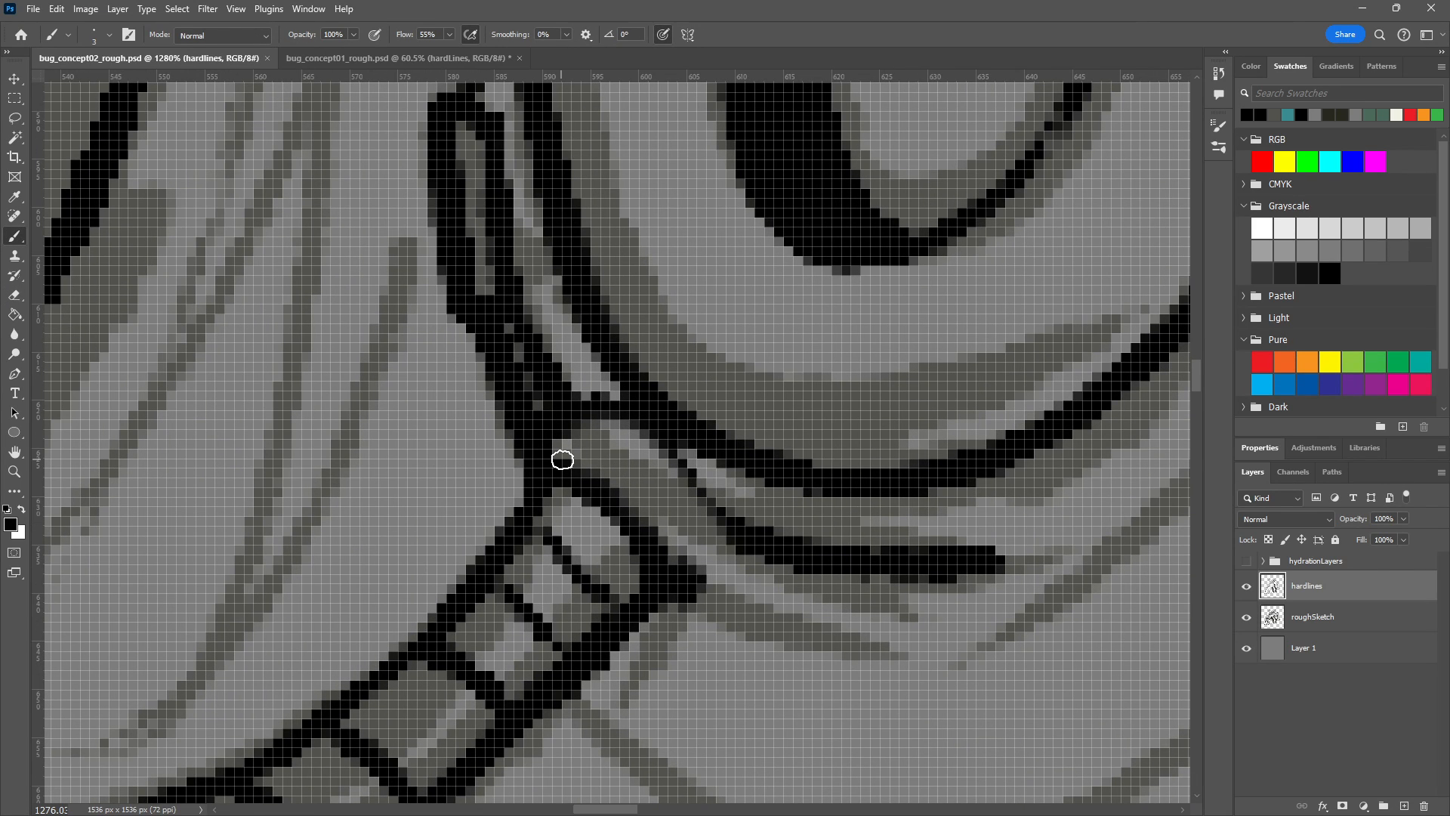
{"action": "key", "text": "e"}
{"action": "mouse_move", "coordinate": [576, 433]}
{"action": "left_mouse_down"}
{"action": "mouse_move", "coordinate": [622, 422]}
{"action": "mouse_move", "coordinate": [666, 482]}
{"action": "mouse_move", "coordinate": [610, 410]}
{"action": "mouse_move", "coordinate": [677, 441]}
{"action": "mouse_move", "coordinate": [728, 563]}
{"action": "mouse_move", "coordinate": [721, 492]}
{"action": "mouse_move", "coordinate": [683, 435]}
{"action": "mouse_move", "coordinate": [592, 407]}
{"action": "mouse_move", "coordinate": [587, 376]}
{"action": "left_mouse_up"}
{"action": "key", "text": "b"}
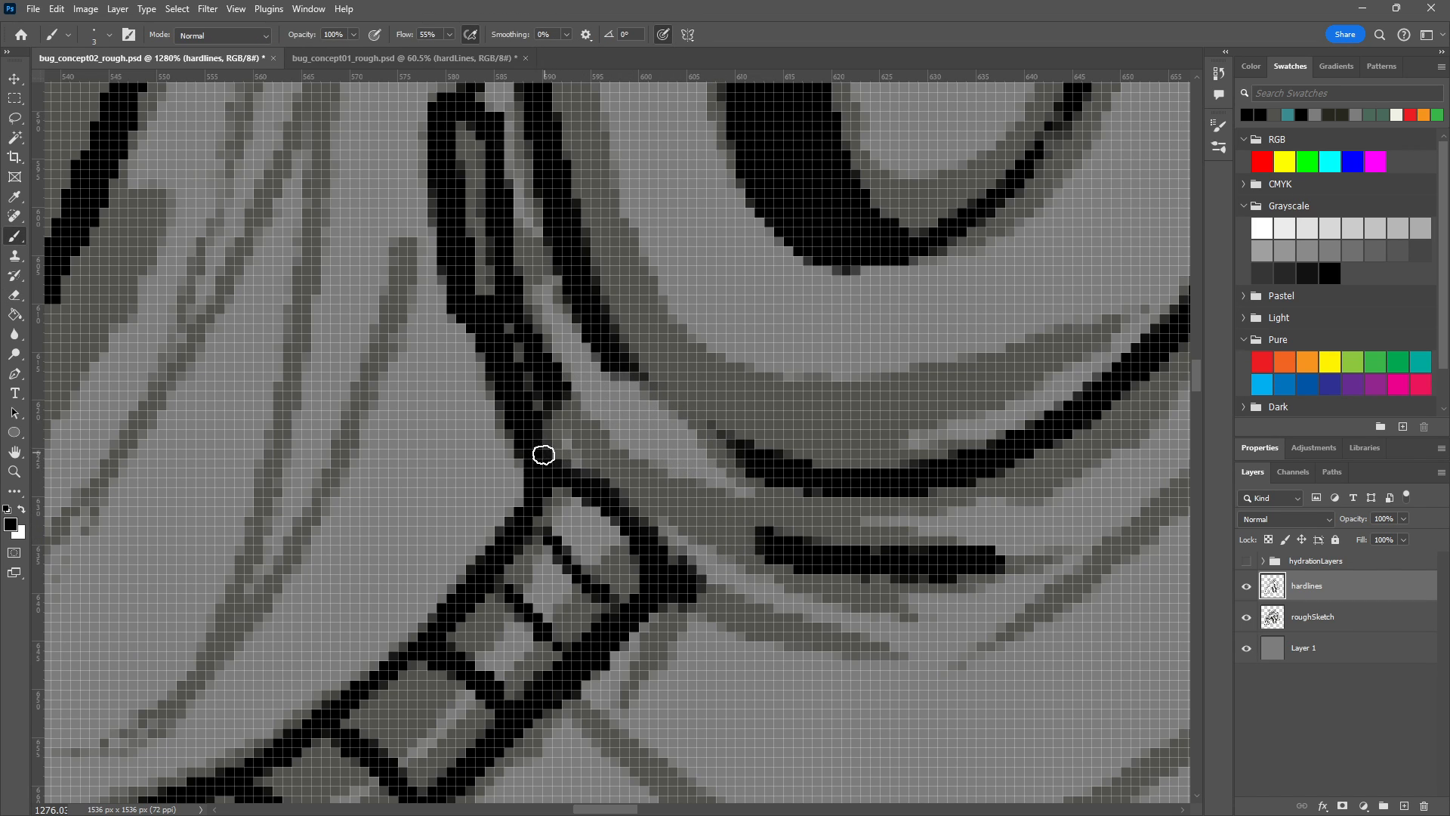
{"action": "mouse_move", "coordinate": [534, 469]}
{"action": "left_mouse_down"}
{"action": "mouse_move", "coordinate": [564, 437]}
{"action": "mouse_move", "coordinate": [641, 479]}
{"action": "mouse_move", "coordinate": [712, 570]}
{"action": "mouse_move", "coordinate": [714, 601]}
{"action": "left_mouse_up"}
{"action": "key", "text": "ctrl+z"}
{"action": "mouse_move", "coordinate": [567, 427]}
{"action": "left_mouse_down"}
{"action": "mouse_move", "coordinate": [591, 425]}
{"action": "mouse_move", "coordinate": [645, 463]}
{"action": "mouse_move", "coordinate": [712, 590]}
{"action": "left_mouse_up"}
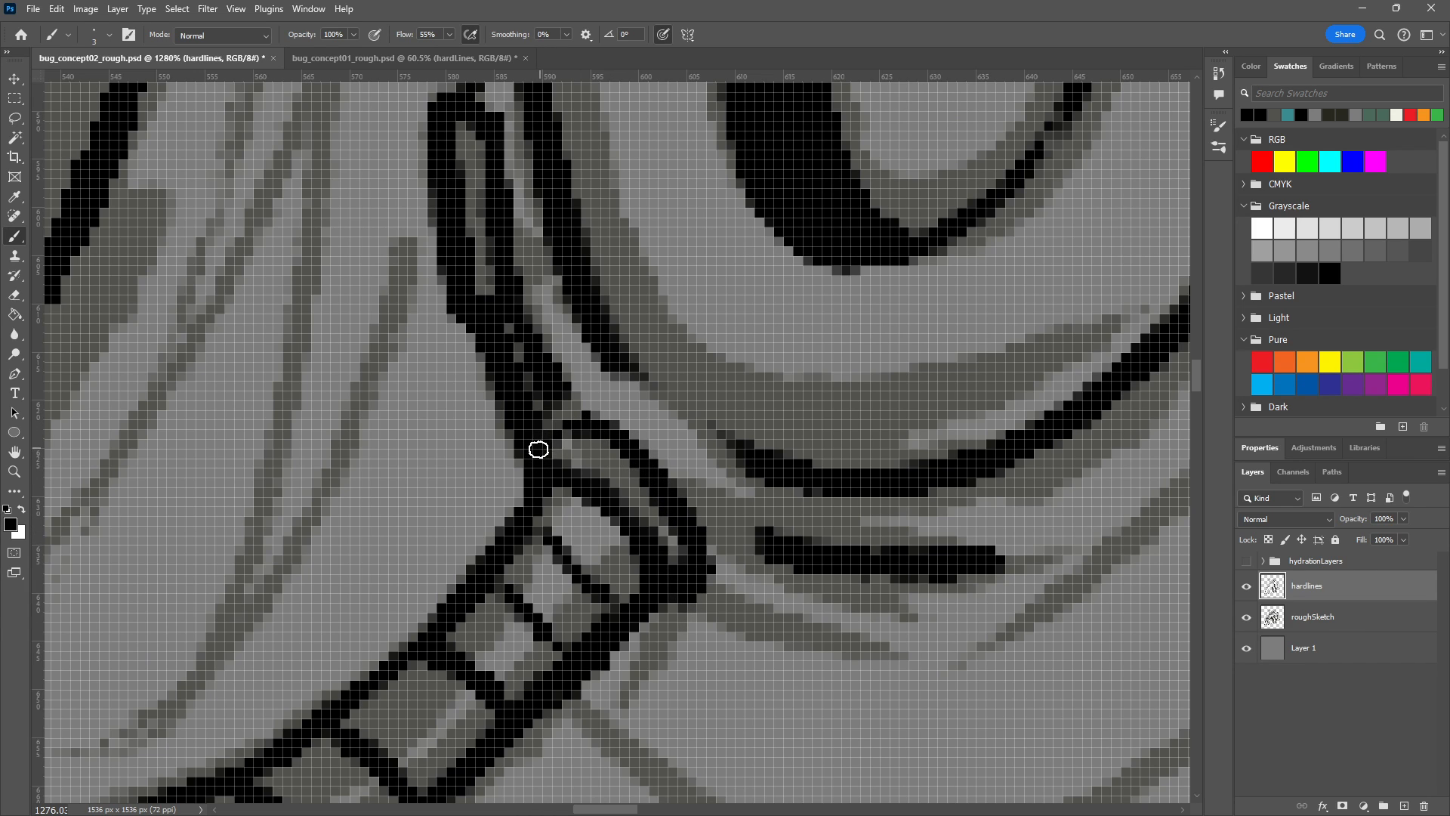
{"action": "mouse_move", "coordinate": [544, 414]}
{"action": "left_mouse_down"}
{"action": "mouse_move", "coordinate": [590, 379]}
{"action": "mouse_move", "coordinate": [632, 373]}
{"action": "mouse_move", "coordinate": [705, 413]}
{"action": "mouse_move", "coordinate": [762, 505]}
{"action": "mouse_move", "coordinate": [722, 590]}
{"action": "left_mouse_up"}
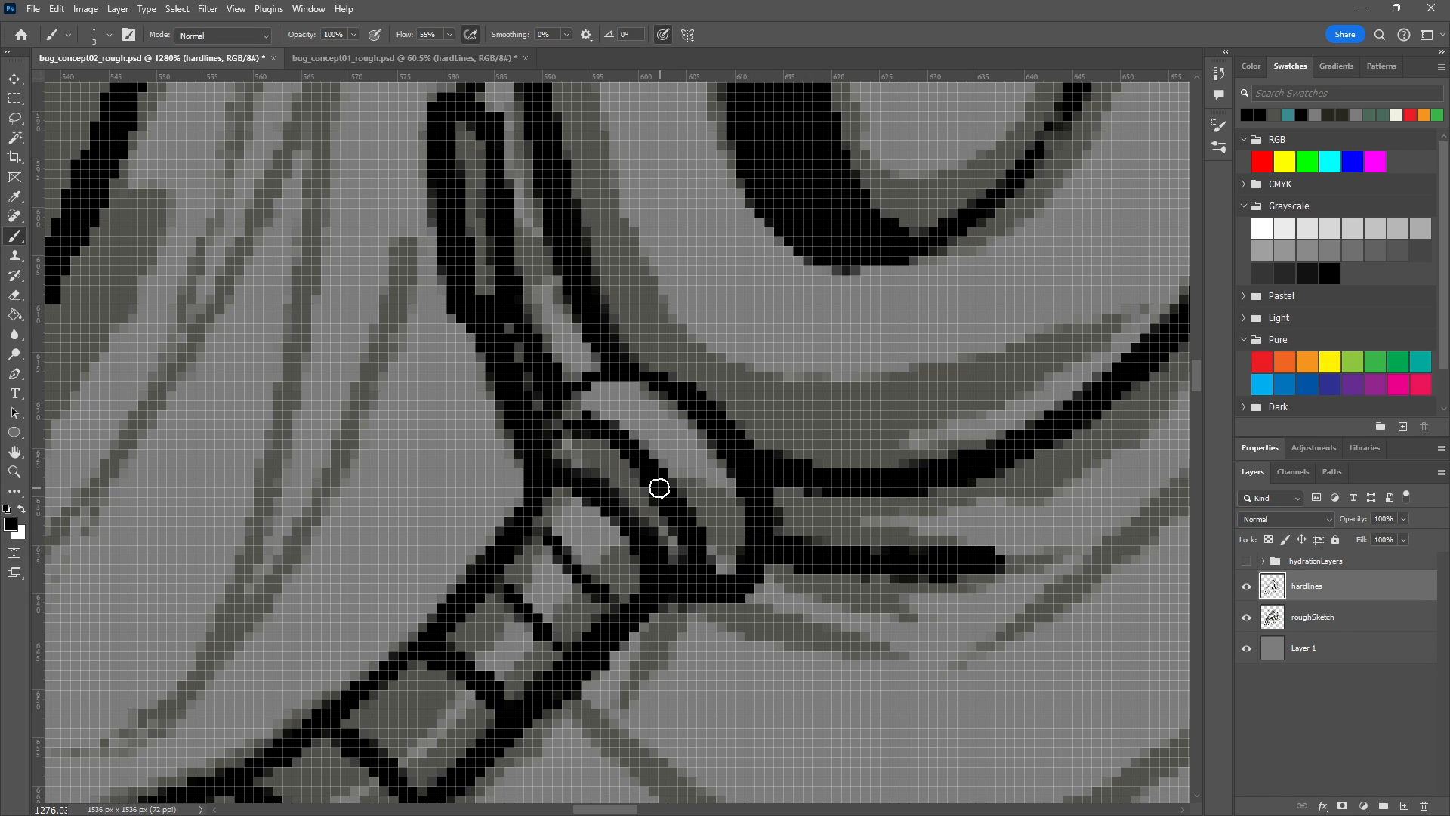
Trim the overlaps inside and beside the new collar bands with a smaller eraser.
{"action": "key", "text": "e"}
{"action": "mouse_move", "coordinate": [657, 485]}
{"action": "left_mouse_down"}
{"action": "mouse_move", "coordinate": [723, 565]}
{"action": "mouse_move", "coordinate": [718, 460]}
{"action": "left_mouse_up"}
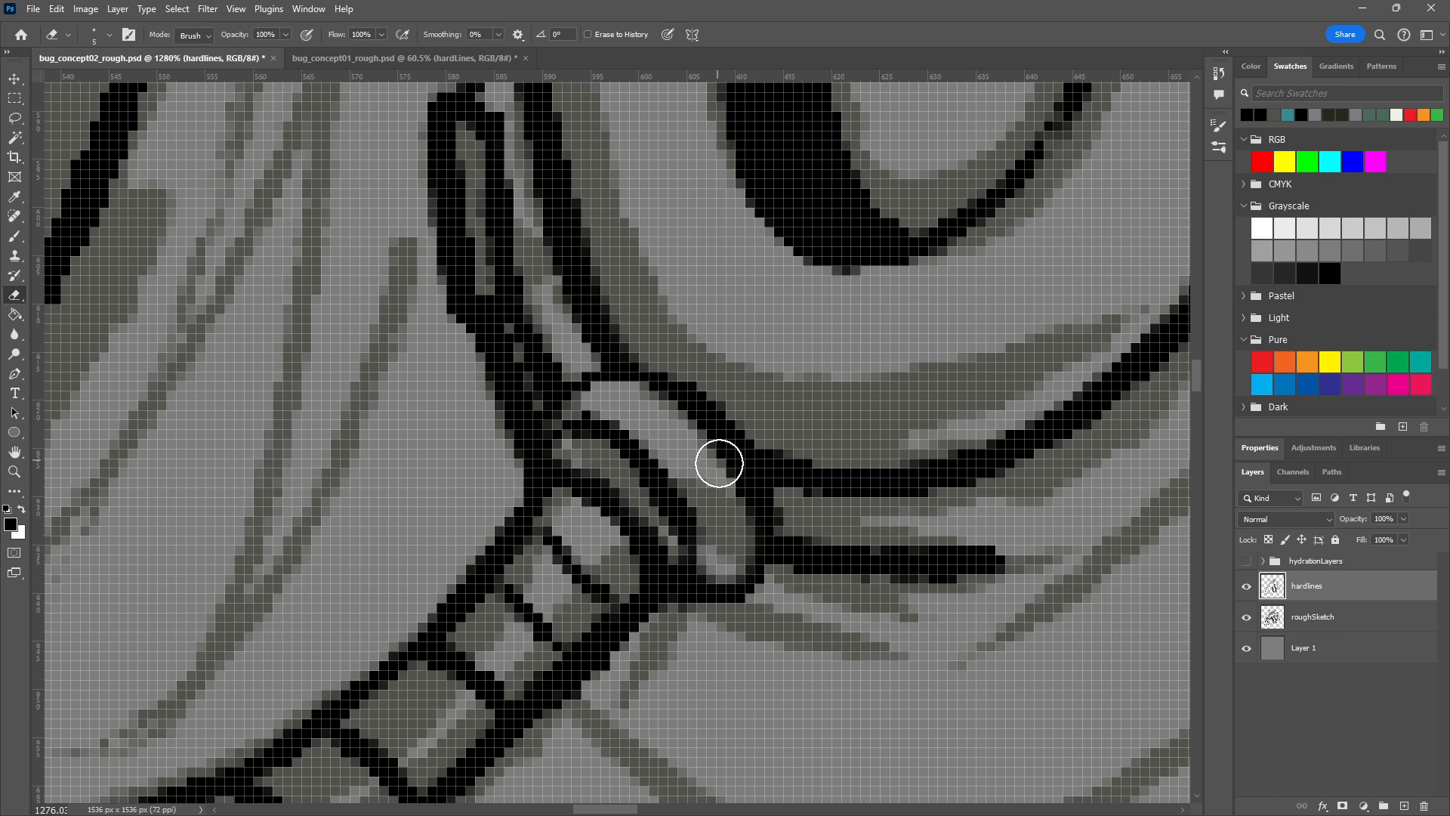
{"action": "key", "text": "ctrl+z"}
{"action": "key", "text": "bracketleft"}
{"action": "key", "text": "bracketleft"}
{"action": "mouse_move", "coordinate": [759, 503]}
{"action": "left_mouse_down"}
{"action": "mouse_move", "coordinate": [719, 572]}
{"action": "mouse_move", "coordinate": [733, 493]}
{"action": "mouse_move", "coordinate": [713, 444]}
{"action": "mouse_move", "coordinate": [617, 393]}
{"action": "mouse_move", "coordinate": [674, 427]}
{"action": "mouse_move", "coordinate": [704, 421]}
{"action": "mouse_move", "coordinate": [750, 517]}
{"action": "mouse_move", "coordinate": [712, 569]}
{"action": "mouse_move", "coordinate": [811, 494]}
{"action": "left_mouse_up"}
{"action": "scroll", "coordinate": [812, 495], "scroll_direction": "down", "scroll_amount": 4}
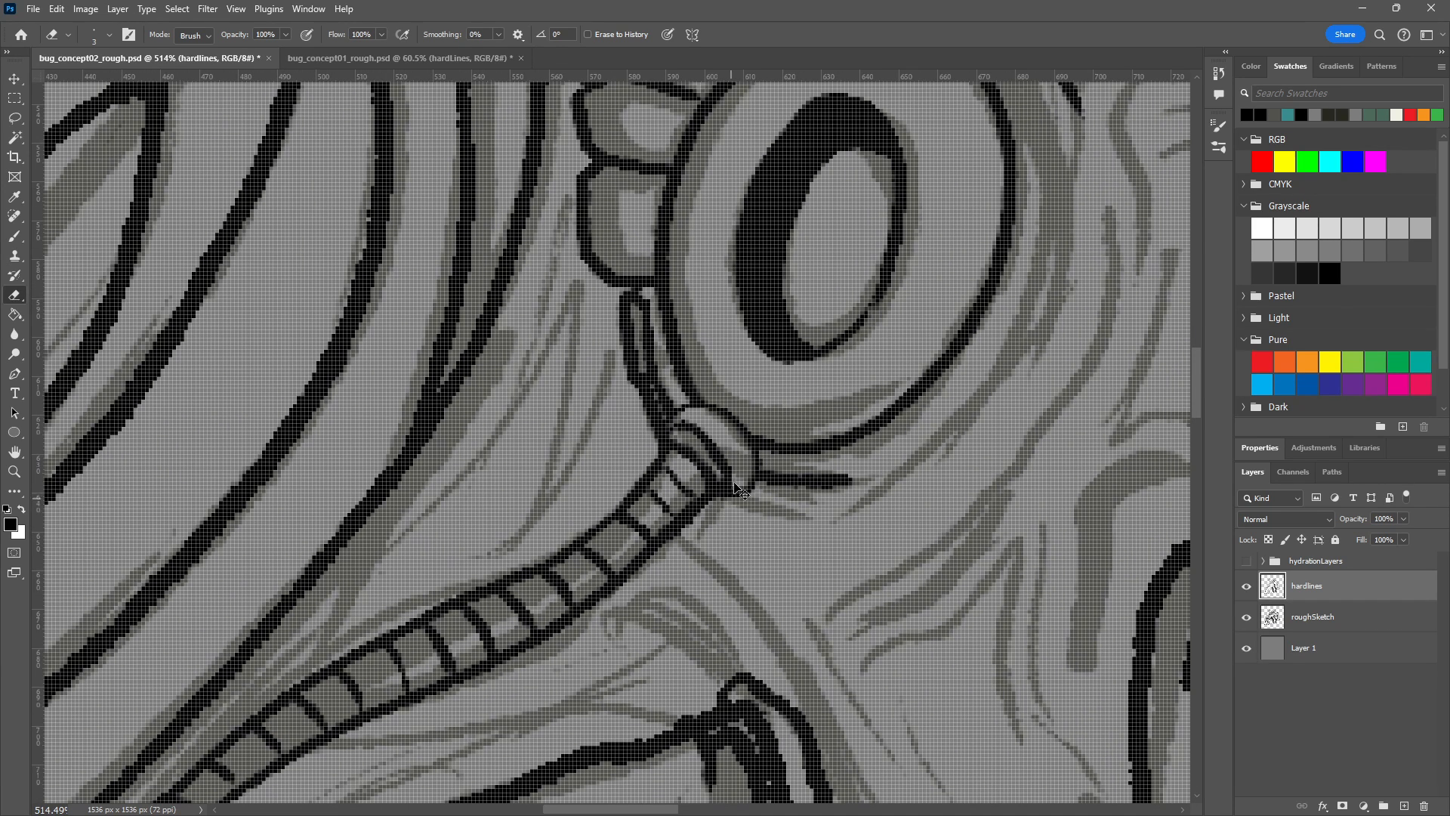
Undo the collar bands and step back through the earlier linework where the hose meets the round port.
{"action": "key", "text": "ctrl+z"}
{"action": "key", "text": "ctrl+z"}
{"action": "key", "text": "ctrl+z"}
{"action": "key", "text": "ctrl+z"}
{"action": "key", "text": "ctrl+z"}
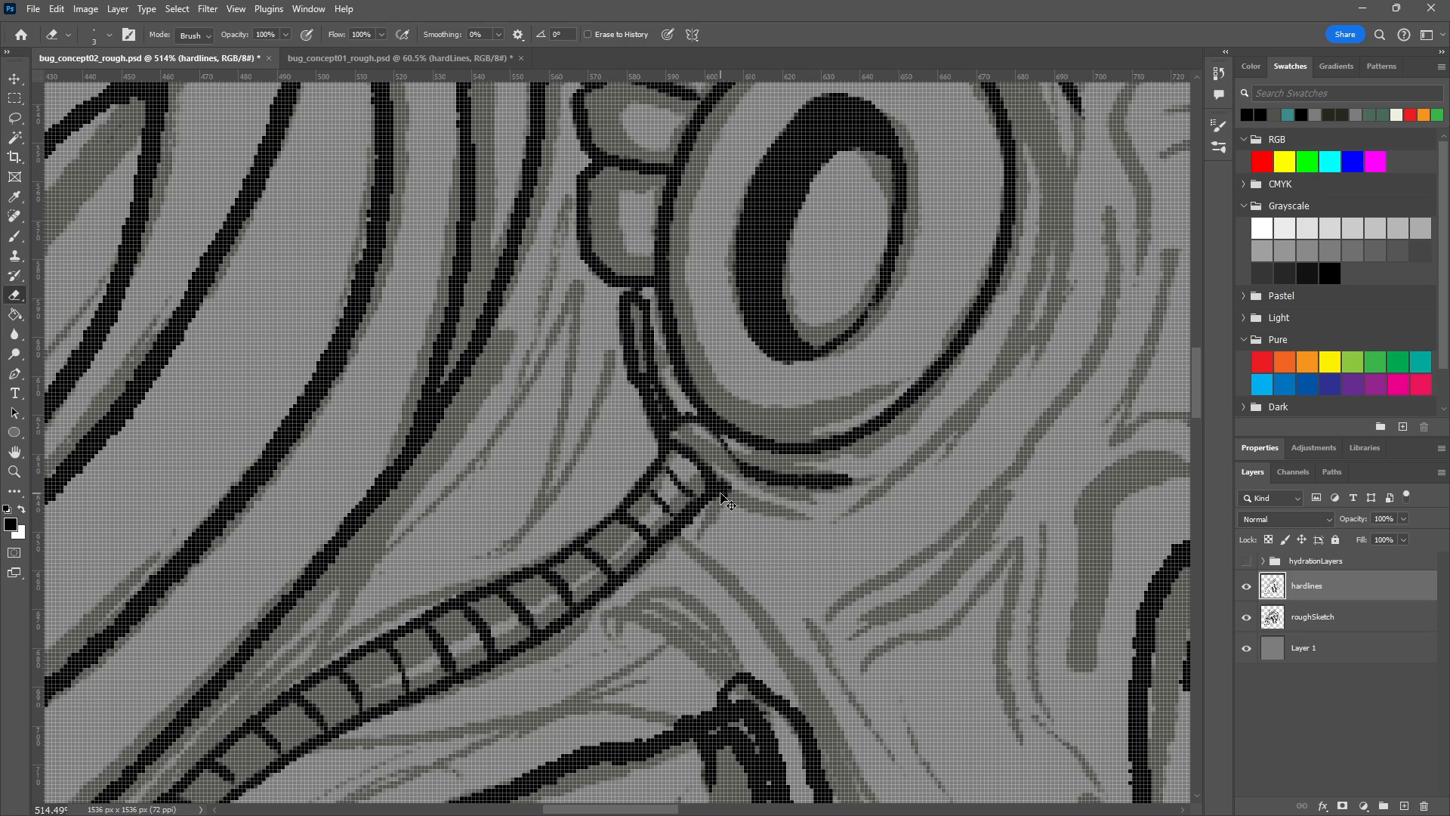
{"action": "key", "text": "ctrl+shift+z"}
{"action": "key", "text": "ctrl+shift+z"}
{"action": "key", "text": "ctrl+z"}
{"action": "key", "text": "ctrl+z"}
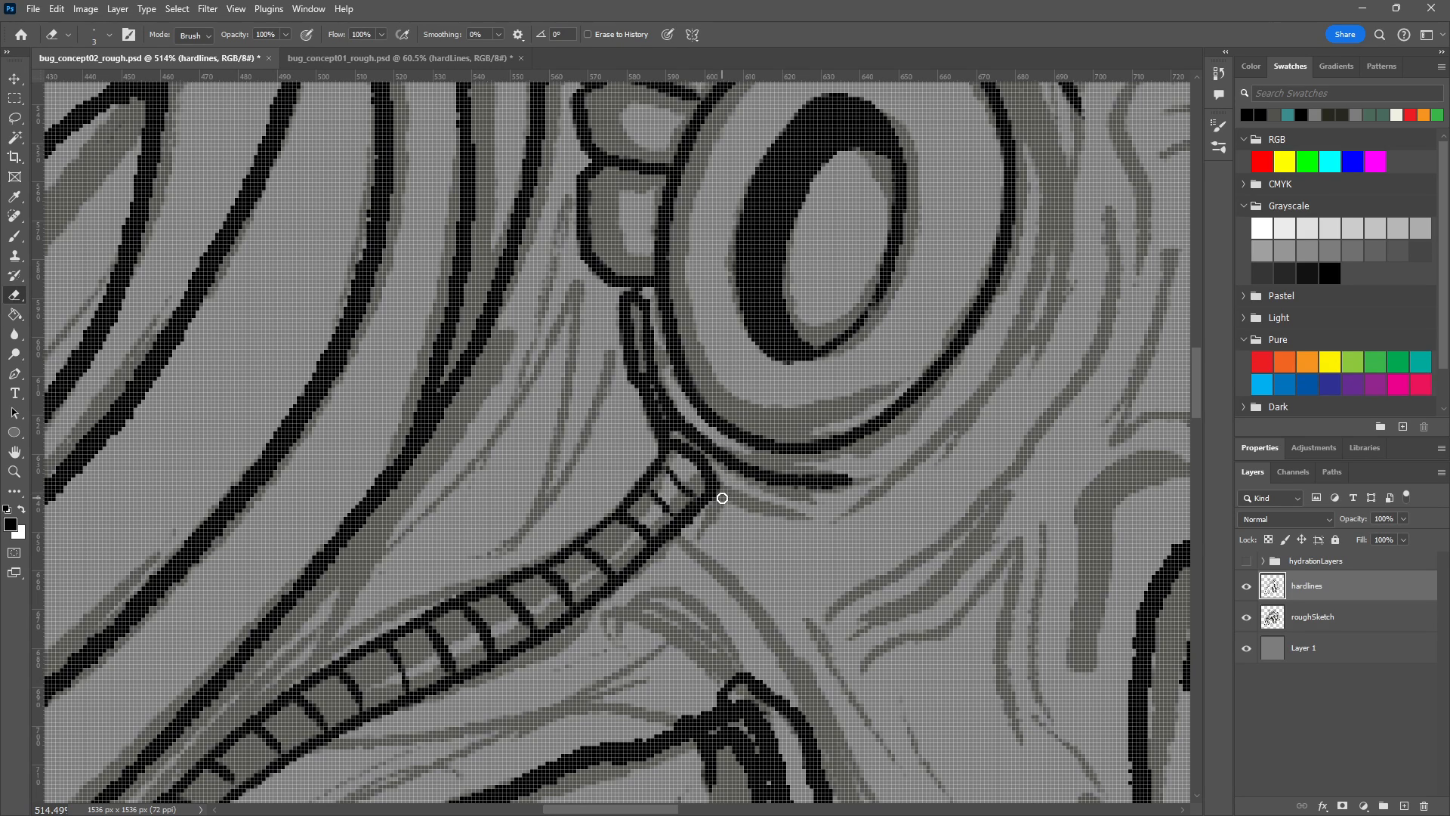
Draw a short stroke joining the lower corner of the hose end to the line beneath the round port.
{"action": "key", "text": "b"}
{"action": "left_click_drag", "start_coordinate": [716, 494], "coordinate": [730, 466]}
{"action": "key", "text": "ctrl+z"}
{"action": "key", "text": "ctrl+z"}
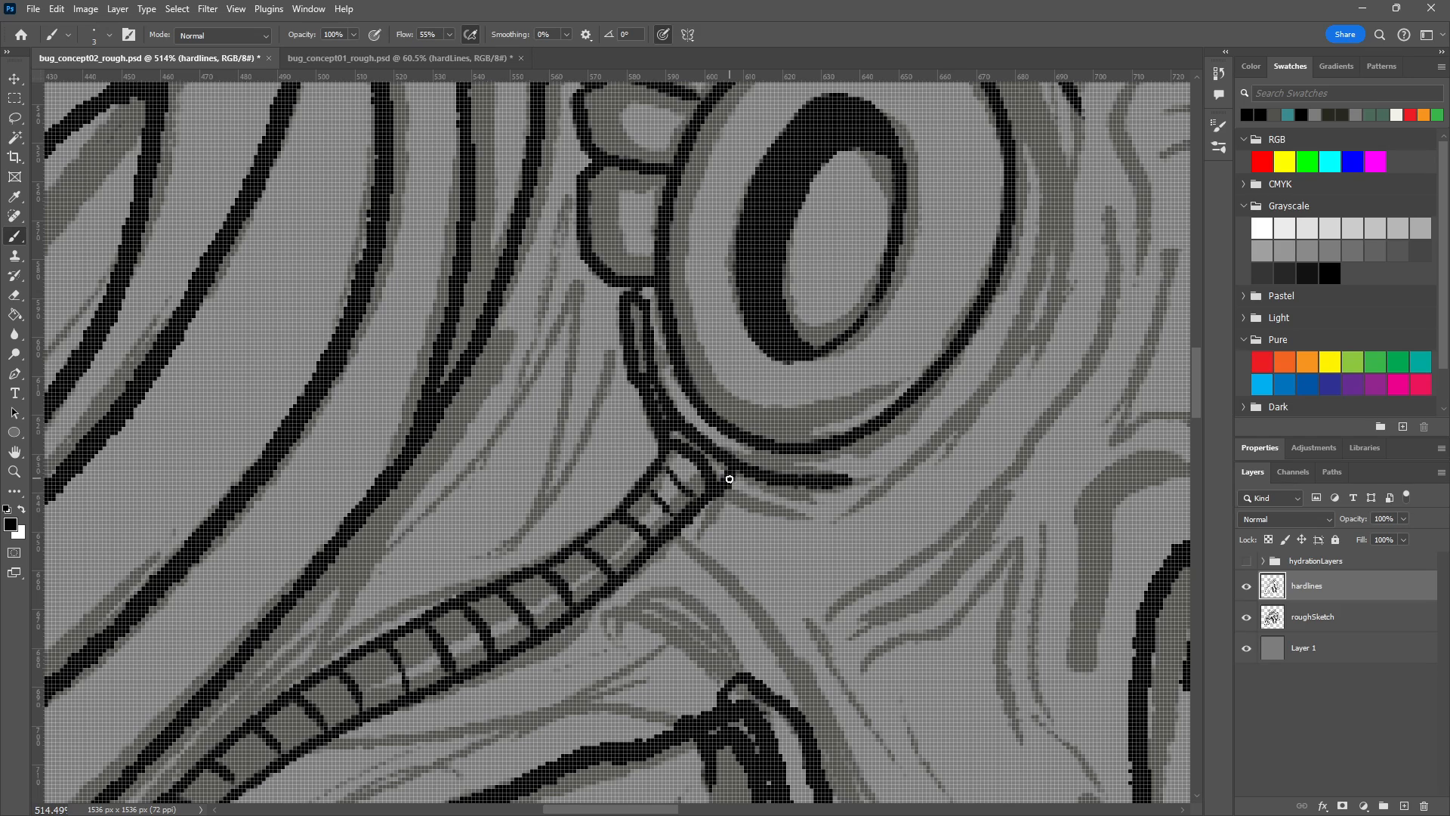
{"action": "key", "text": "e"}
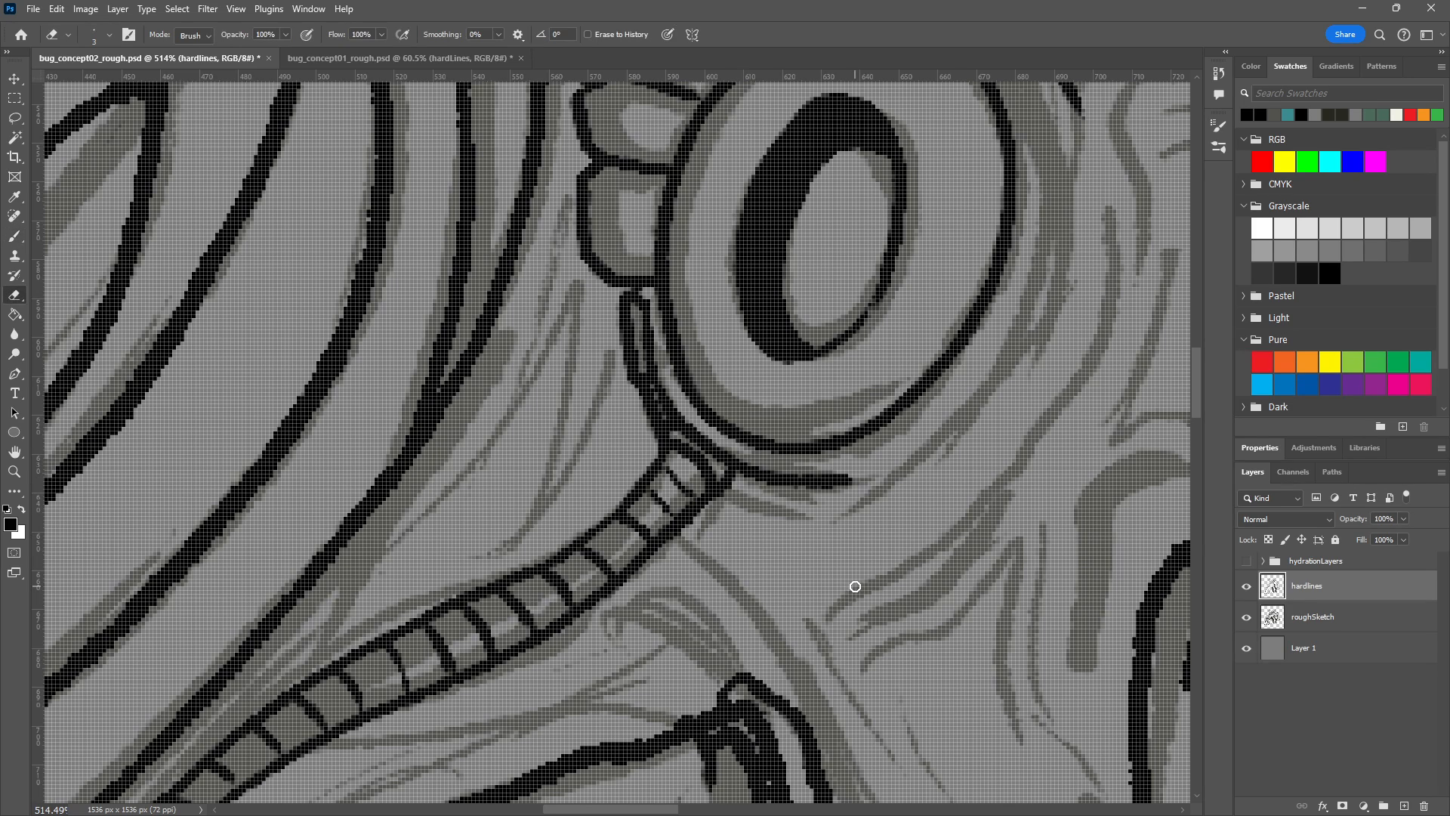
Clear the area above the hose end and draw a single thin collar arc there, undoing and redrawing it until it fits.
{"action": "mouse_move", "coordinate": [682, 434]}
{"action": "left_mouse_down"}
{"action": "mouse_move", "coordinate": [722, 453]}
{"action": "mouse_move", "coordinate": [689, 437]}
{"action": "left_mouse_up"}
{"action": "key", "text": "b"}
{"action": "mouse_move", "coordinate": [675, 425]}
{"action": "left_mouse_down"}
{"action": "mouse_move", "coordinate": [725, 445]}
{"action": "mouse_move", "coordinate": [741, 485]}
{"action": "mouse_move", "coordinate": [718, 441]}
{"action": "mouse_move", "coordinate": [672, 425]}
{"action": "mouse_move", "coordinate": [694, 413]}
{"action": "mouse_move", "coordinate": [674, 426]}
{"action": "mouse_move", "coordinate": [706, 433]}
{"action": "mouse_move", "coordinate": [728, 482]}
{"action": "left_mouse_up"}
{"action": "key", "text": "ctrl+z"}
{"action": "key", "text": "ctrl+z"}
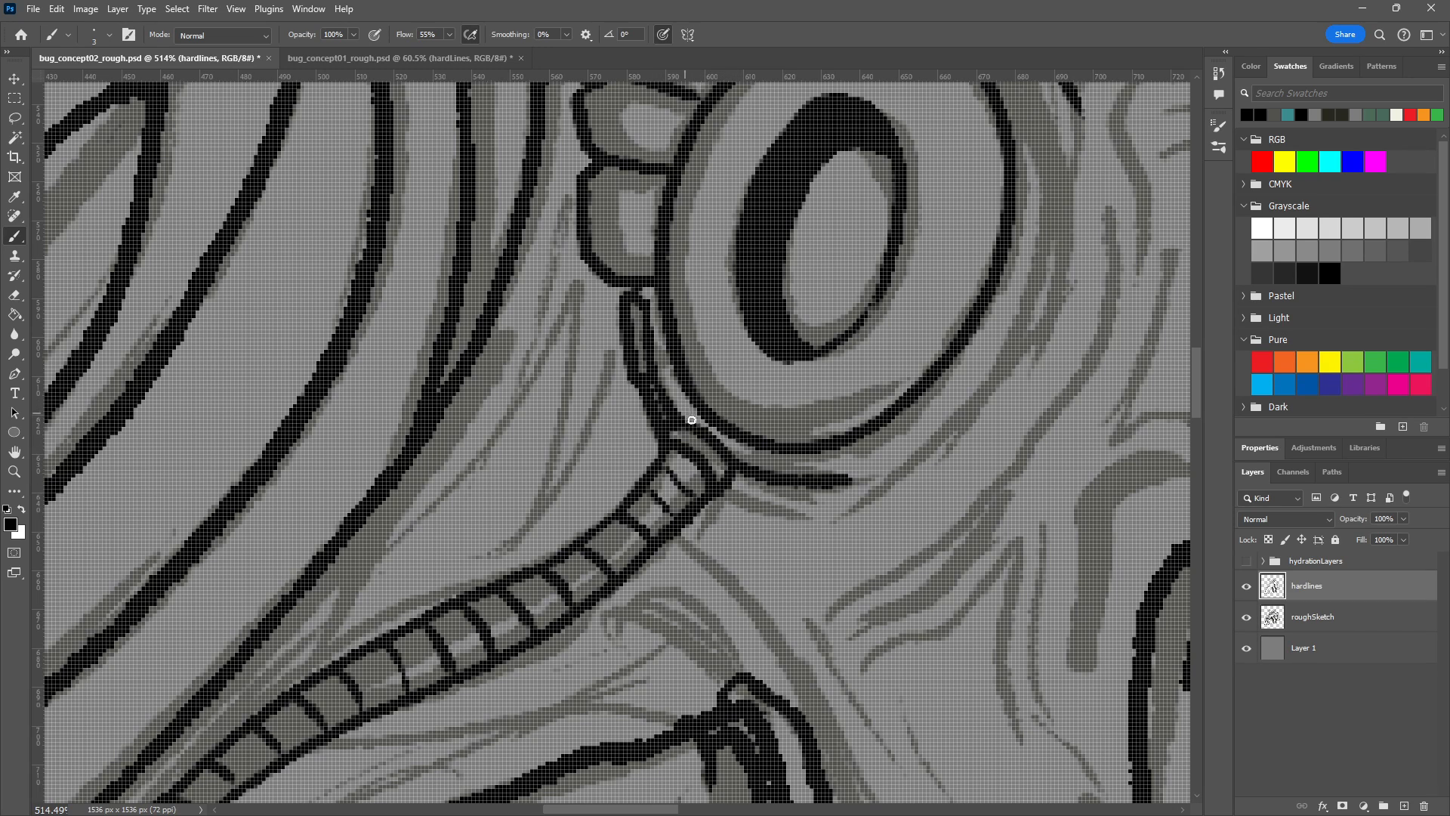
{"action": "key", "text": "ctrl+z"}
{"action": "left_click_drag", "start_coordinate": [675, 426], "coordinate": [727, 473]}
Erase the stray pixels around the collar arc and along the line beneath the round port.
{"action": "scroll", "coordinate": [691, 445], "scroll_direction": "up", "scroll_amount": 5}
{"action": "key", "text": "e"}
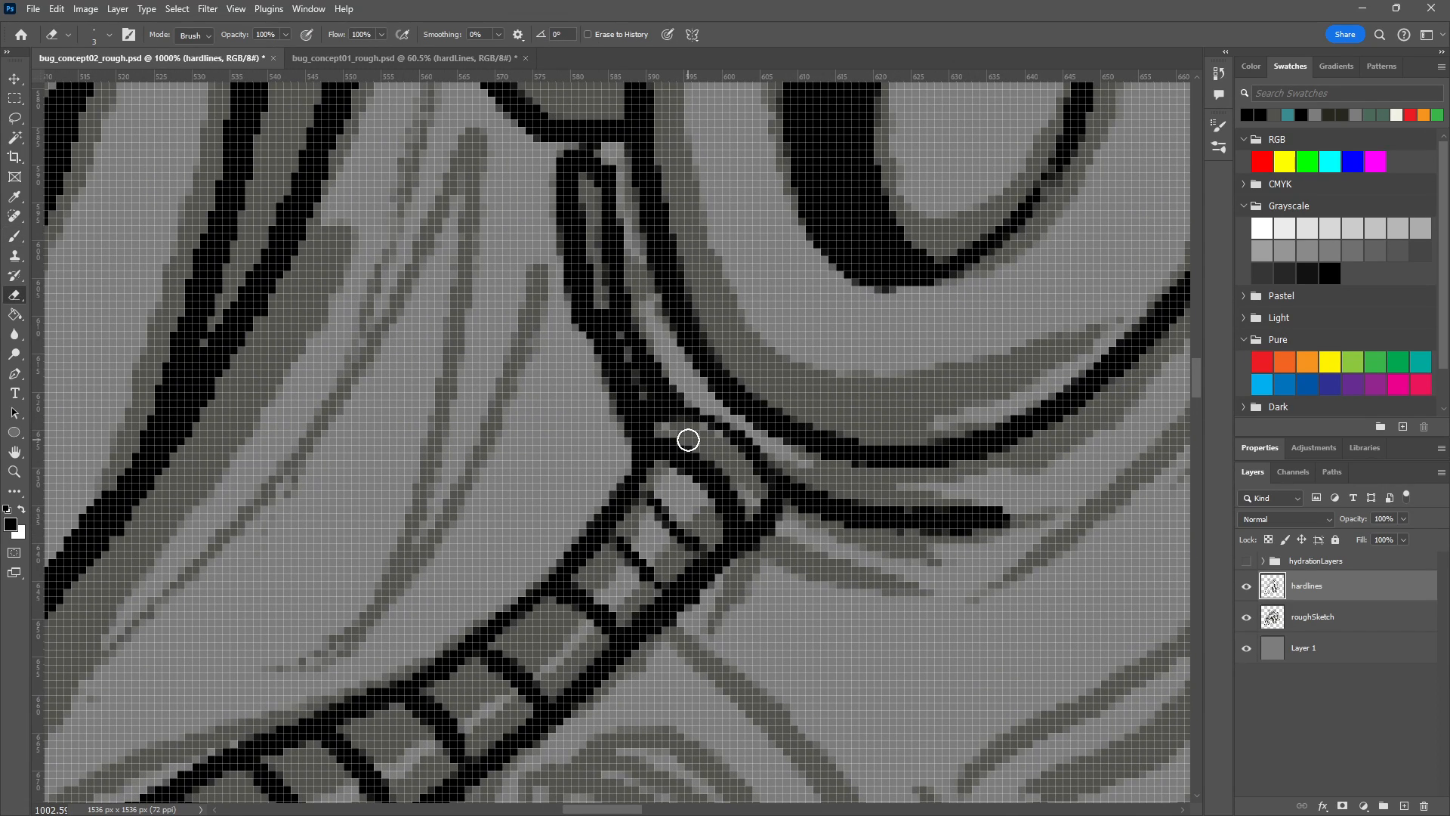
{"action": "mouse_move", "coordinate": [664, 385]}
{"action": "left_mouse_down"}
{"action": "mouse_move", "coordinate": [677, 392]}
{"action": "mouse_move", "coordinate": [660, 391]}
{"action": "left_mouse_up"}
{"action": "mouse_move", "coordinate": [789, 470]}
{"action": "left_mouse_down"}
{"action": "mouse_move", "coordinate": [804, 444]}
{"action": "mouse_move", "coordinate": [773, 499]}
{"action": "mouse_move", "coordinate": [874, 508]}
{"action": "left_mouse_up"}
{"action": "key", "text": "b"}
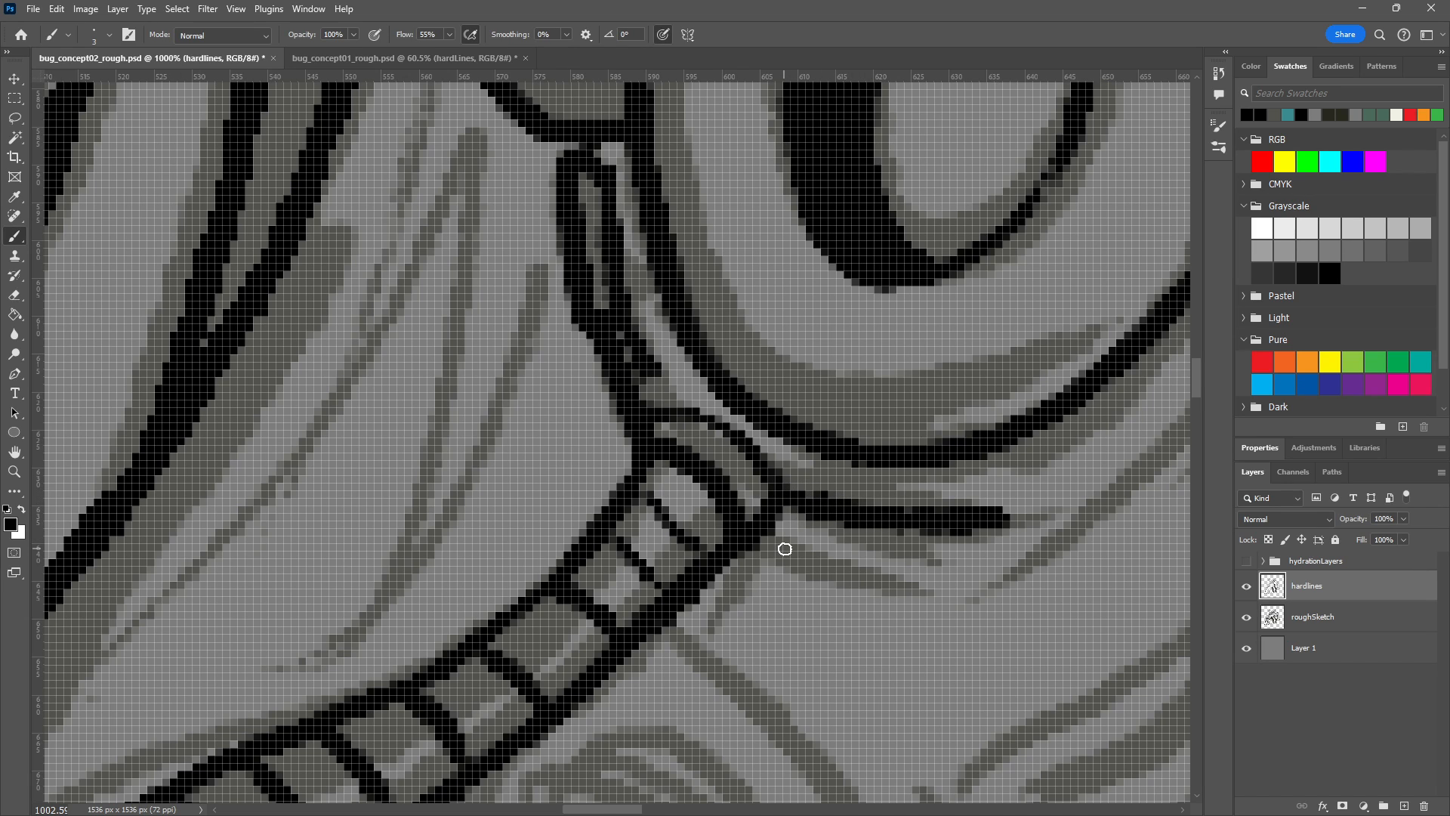
Touch up the rib lines across the lower bend of the ribbed hose with short black strokes.
{"action": "scroll", "coordinate": [785, 549], "scroll_direction": "down", "scroll_amount": 5}
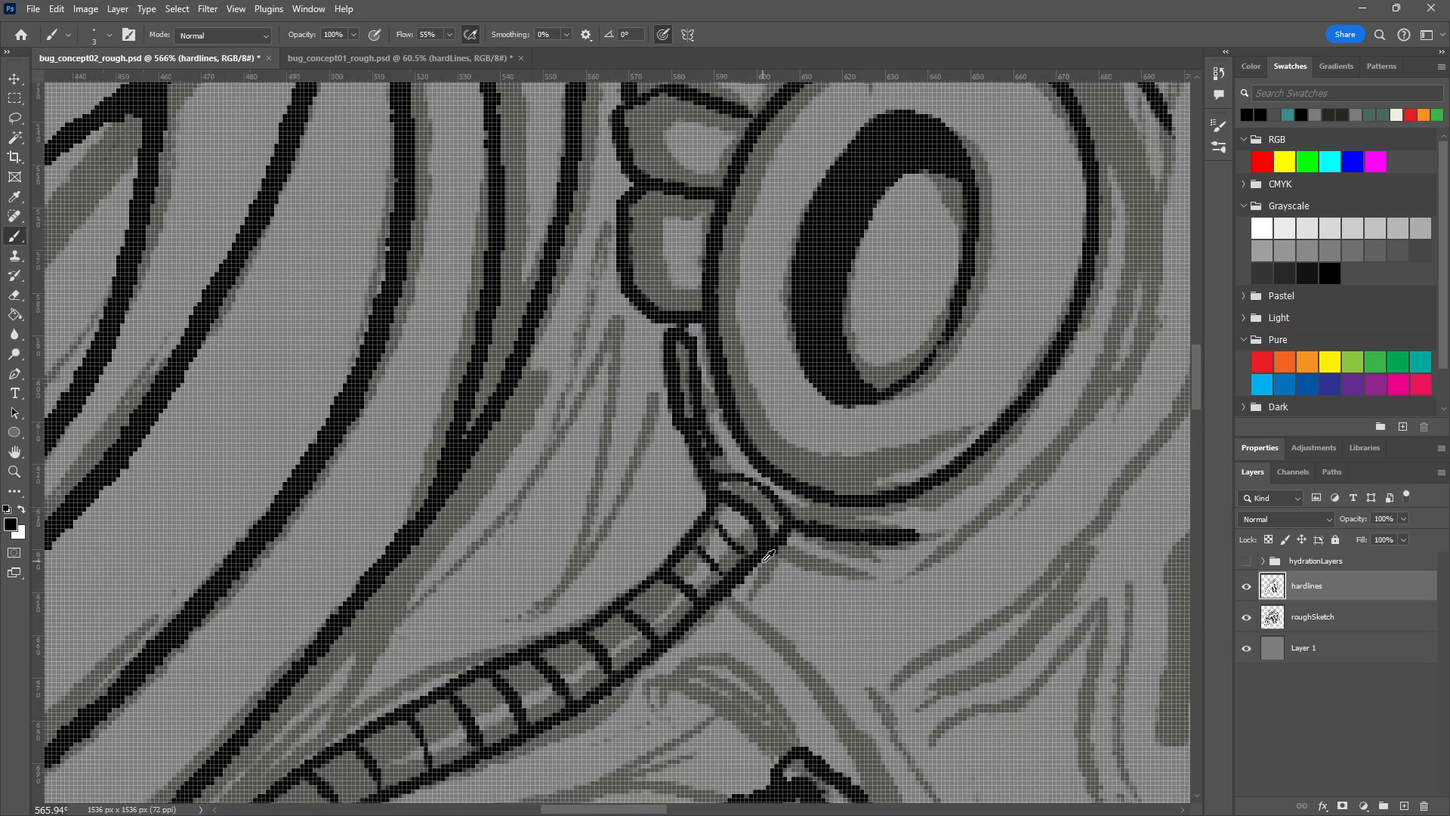
{"action": "scroll", "coordinate": [769, 557], "scroll_direction": "down", "scroll_amount": 4}
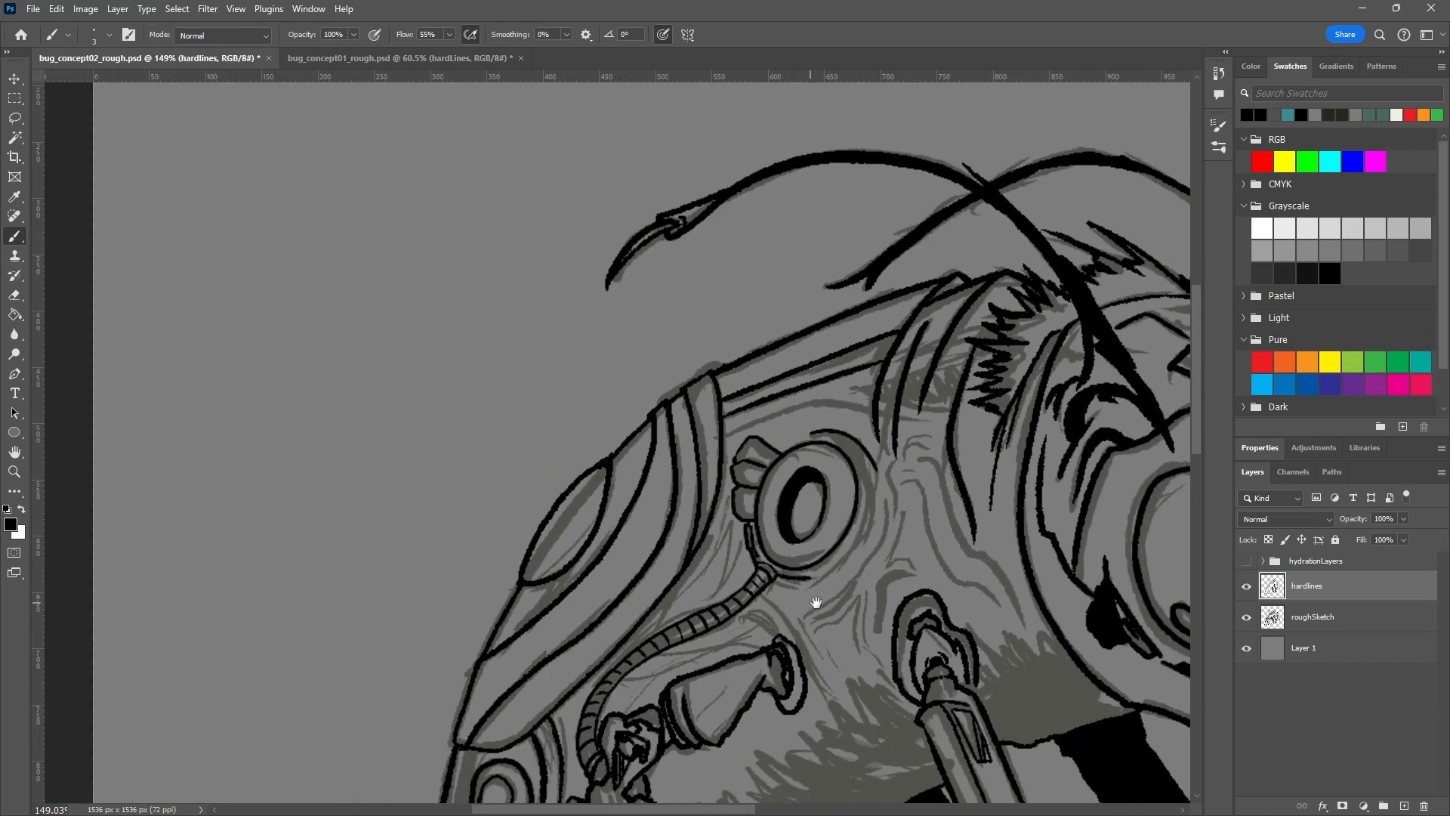
{"action": "left_click_drag", "start_coordinate": [816, 596], "coordinate": [856, 444]}
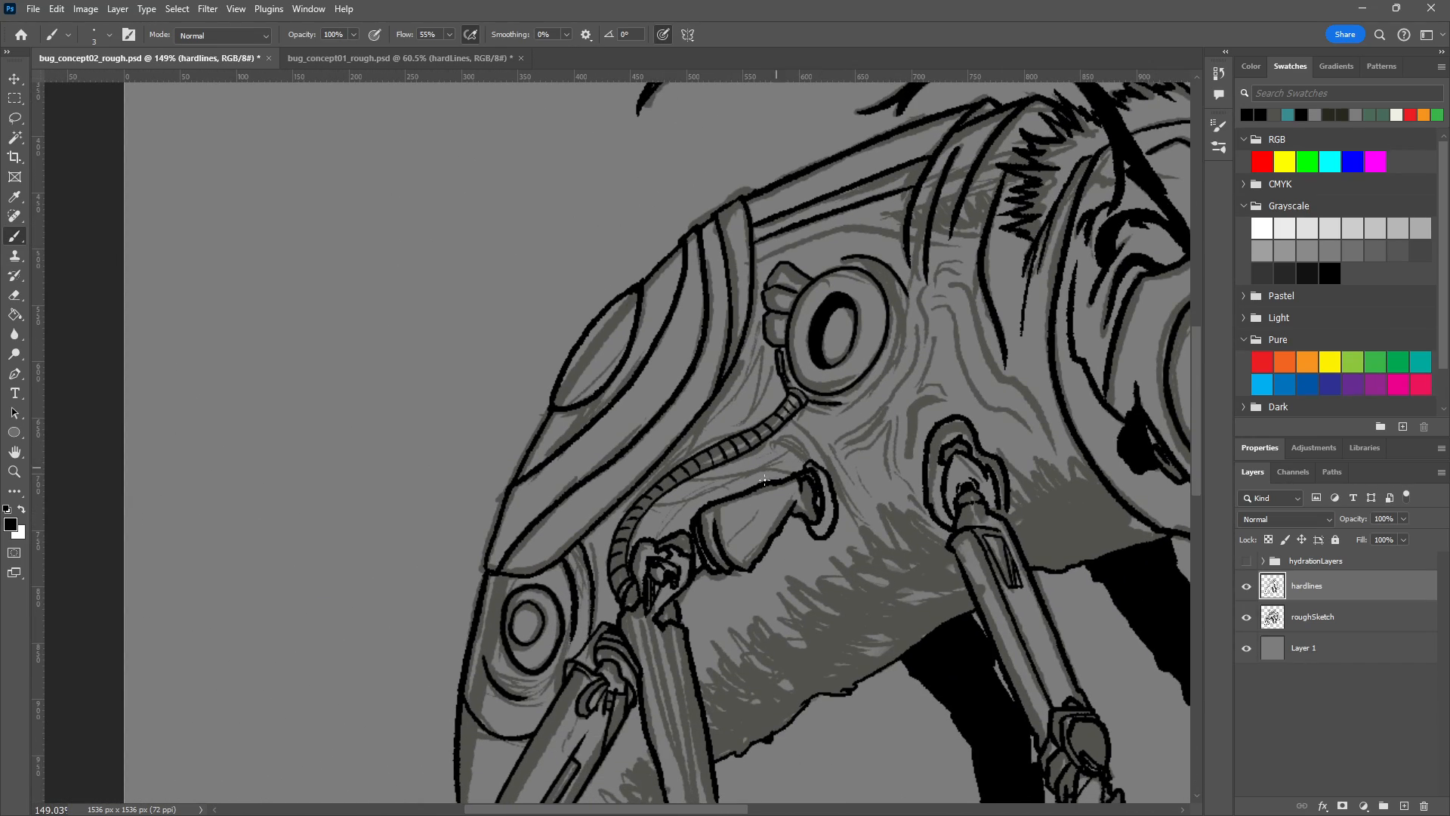
{"action": "scroll", "coordinate": [665, 502], "scroll_direction": "up", "scroll_amount": 6}
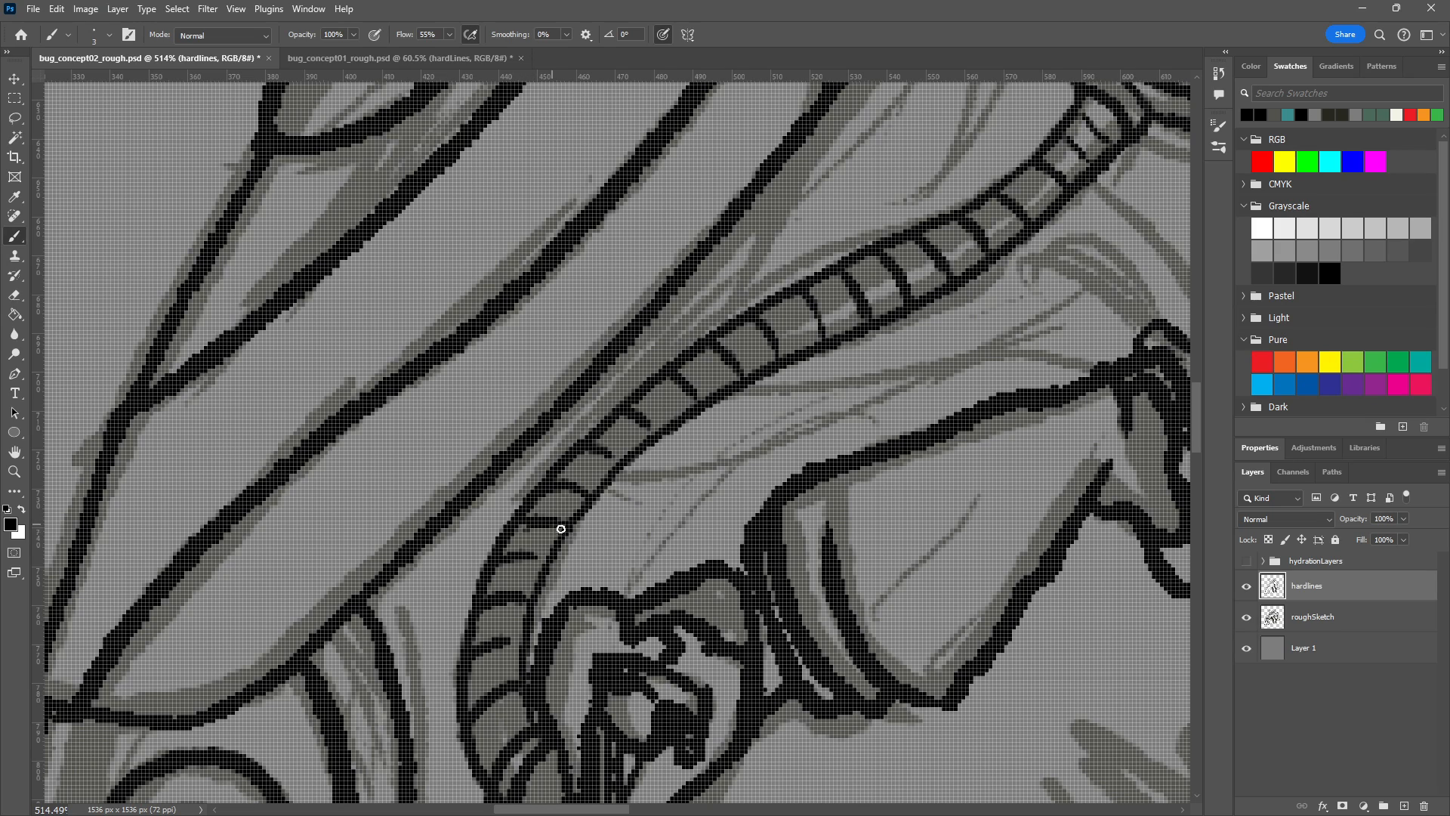
{"action": "left_click_drag", "start_coordinate": [556, 524], "coordinate": [522, 516]}
{"action": "key", "text": "e"}
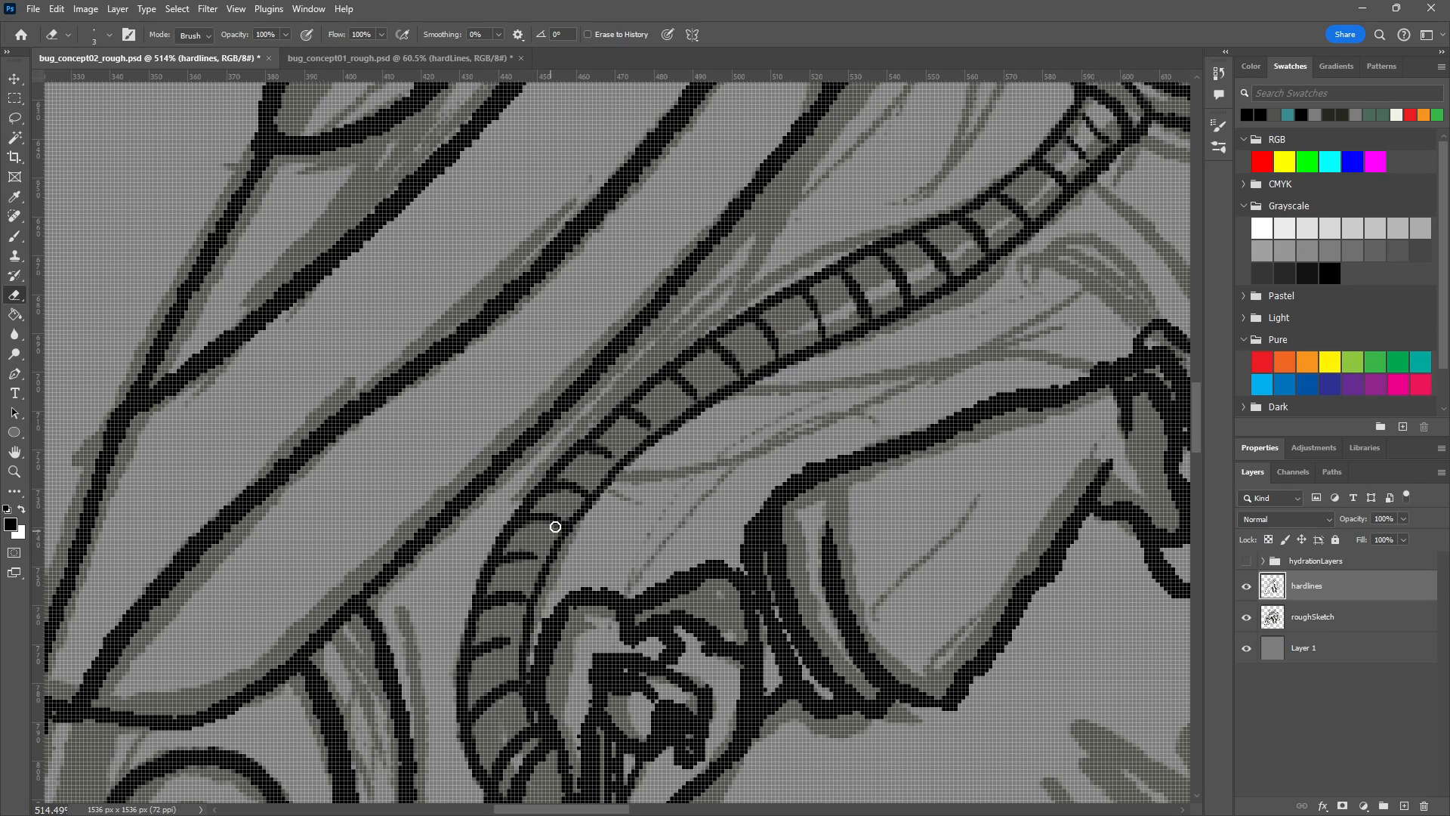
{"action": "key", "text": "b"}
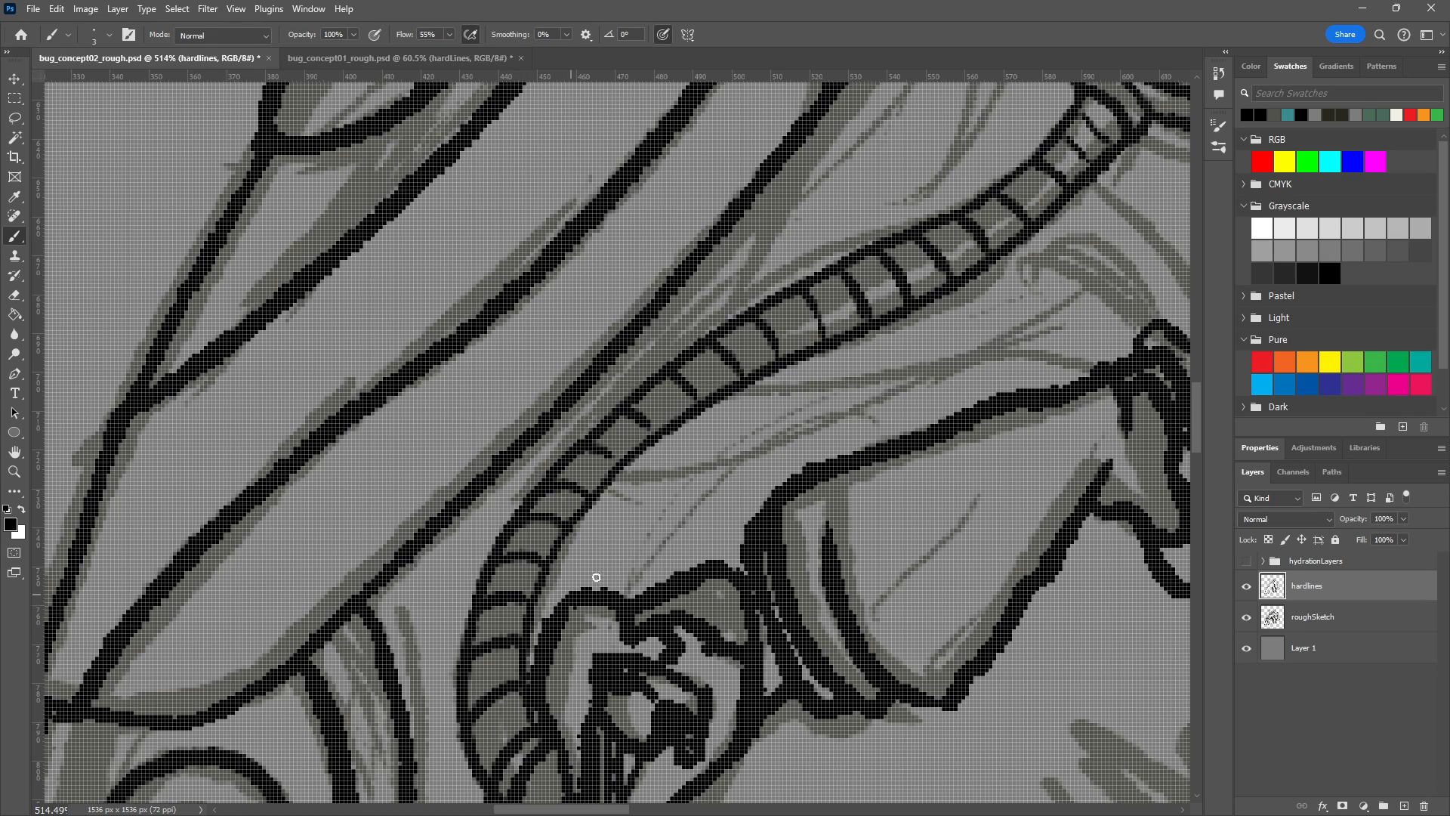
{"action": "left_click_drag", "start_coordinate": [588, 451], "coordinate": [620, 471]}
{"action": "left_click_drag", "start_coordinate": [626, 415], "coordinate": [650, 445]}
Outline the far hind leg from the belly line down its rear edge, around the back toe and along the underside to the front toe.
{"action": "scroll", "coordinate": [659, 616], "scroll_direction": "down", "scroll_amount": 15}
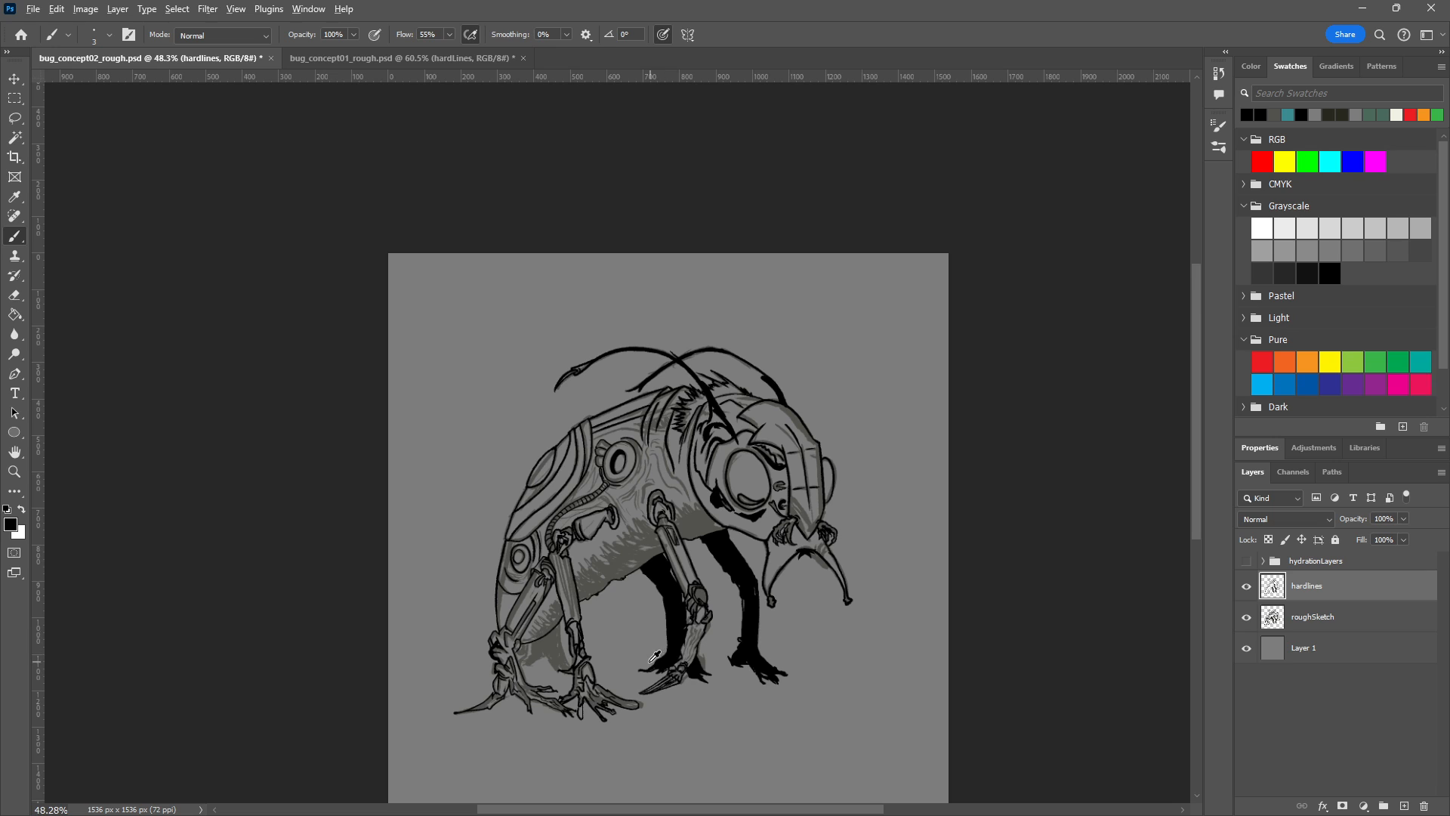
{"action": "scroll", "coordinate": [657, 656], "scroll_direction": "up", "scroll_amount": 6}
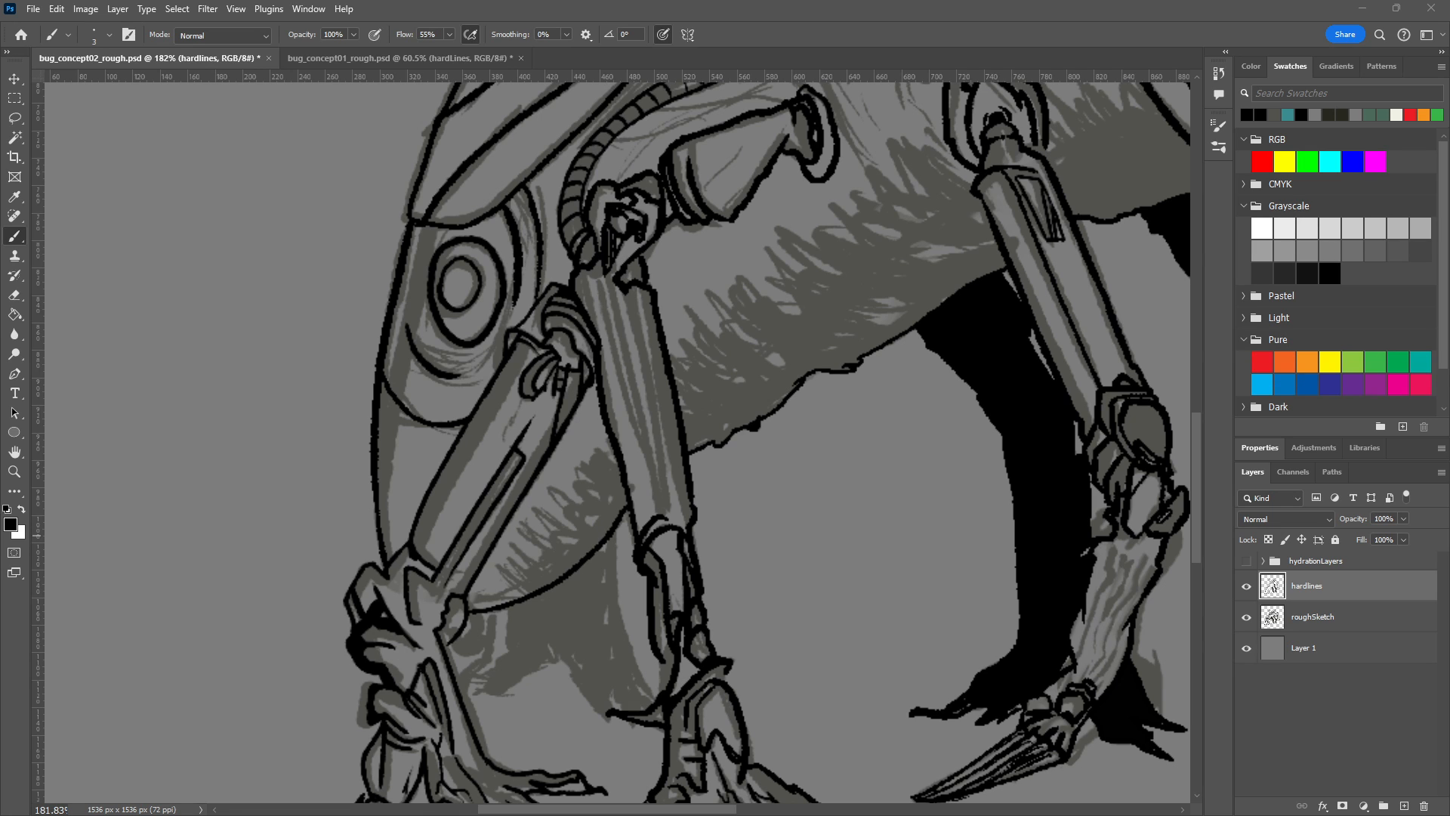
{"action": "scroll", "coordinate": [788, 502], "scroll_direction": "down", "scroll_amount": 3}
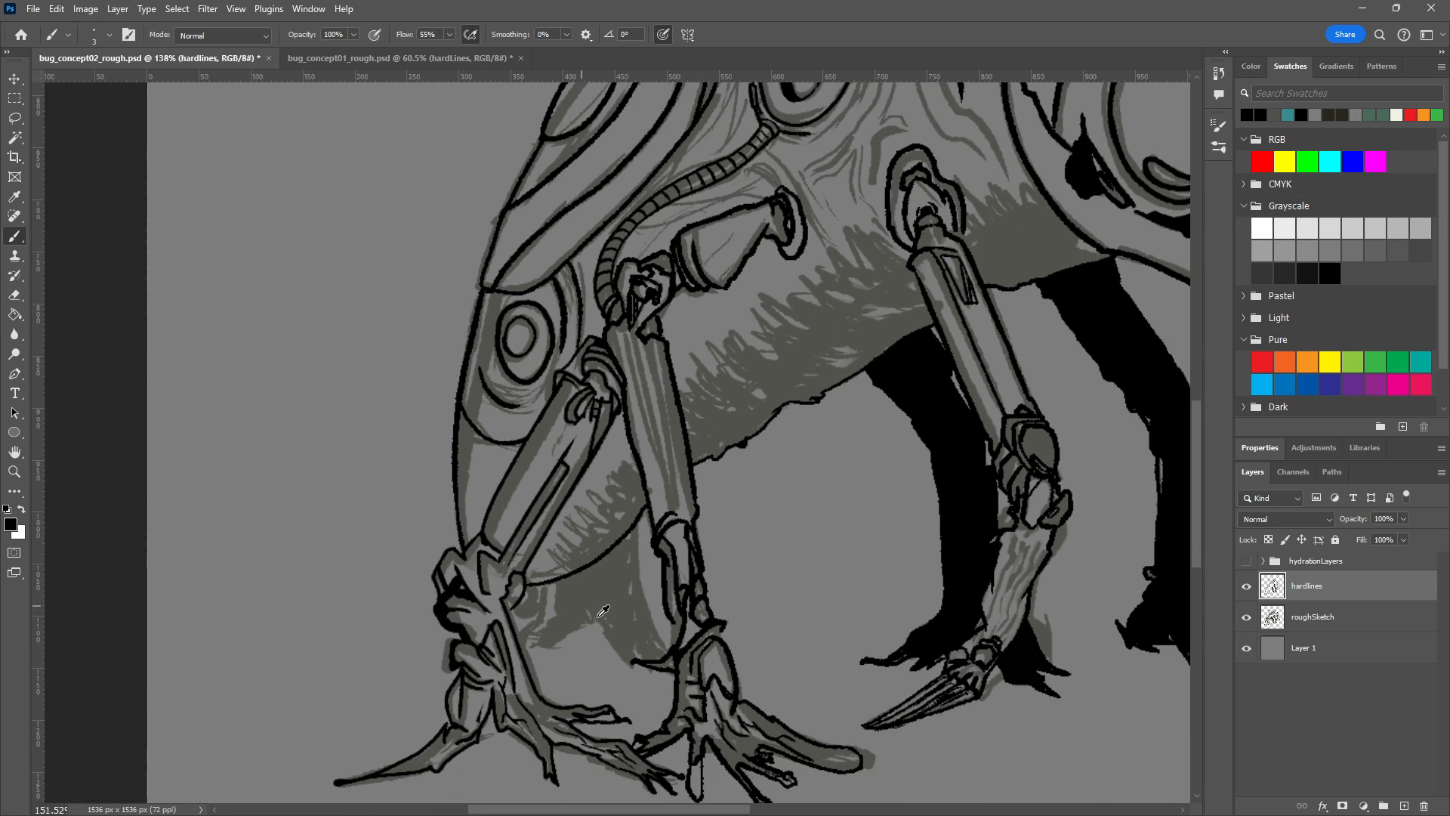
{"action": "scroll", "coordinate": [586, 576], "scroll_direction": "up", "scroll_amount": 6}
{"action": "scroll", "coordinate": [522, 544], "scroll_direction": "up", "scroll_amount": 2}
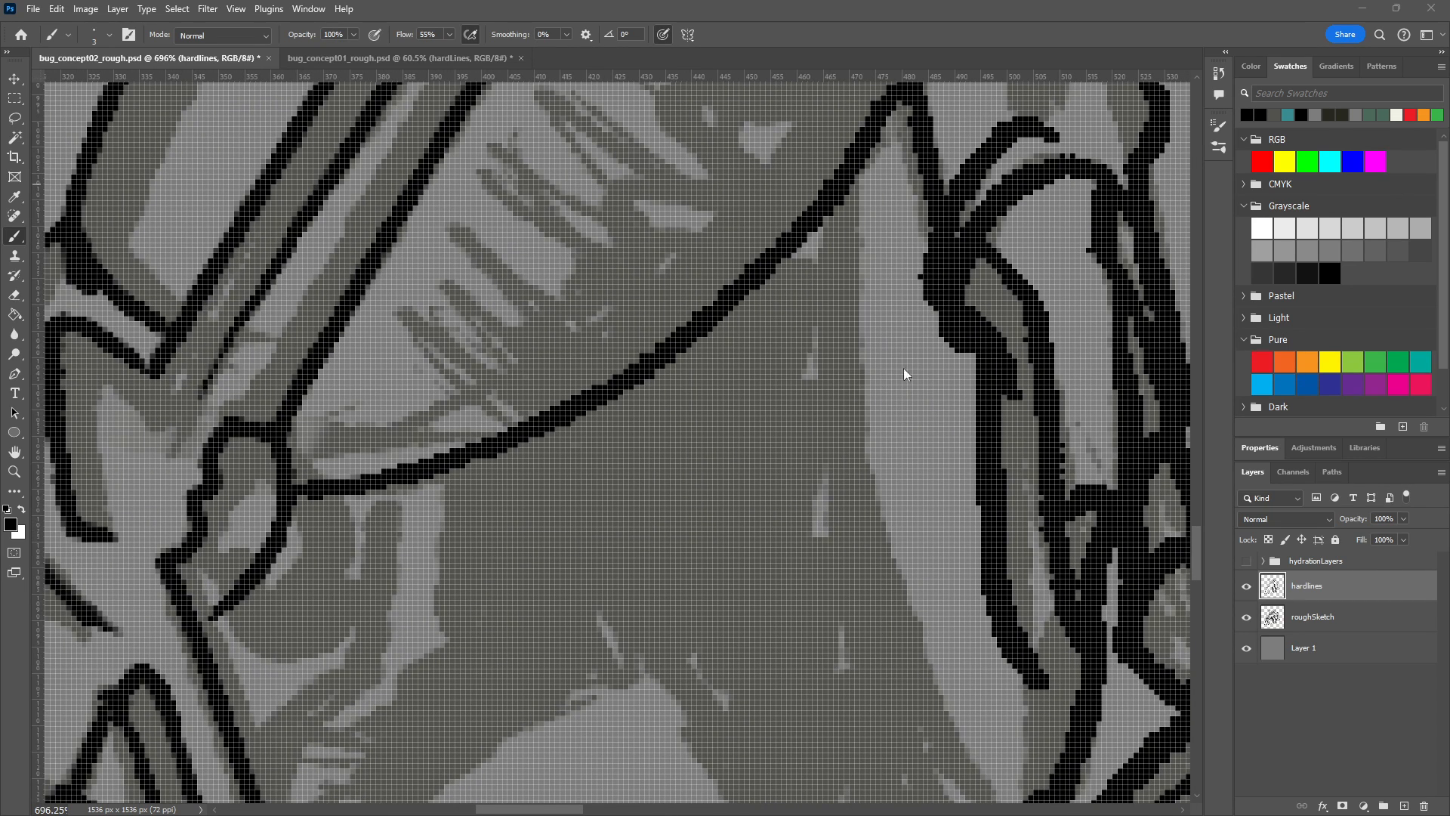
{"action": "scroll", "coordinate": [470, 583], "scroll_direction": "down", "scroll_amount": 2}
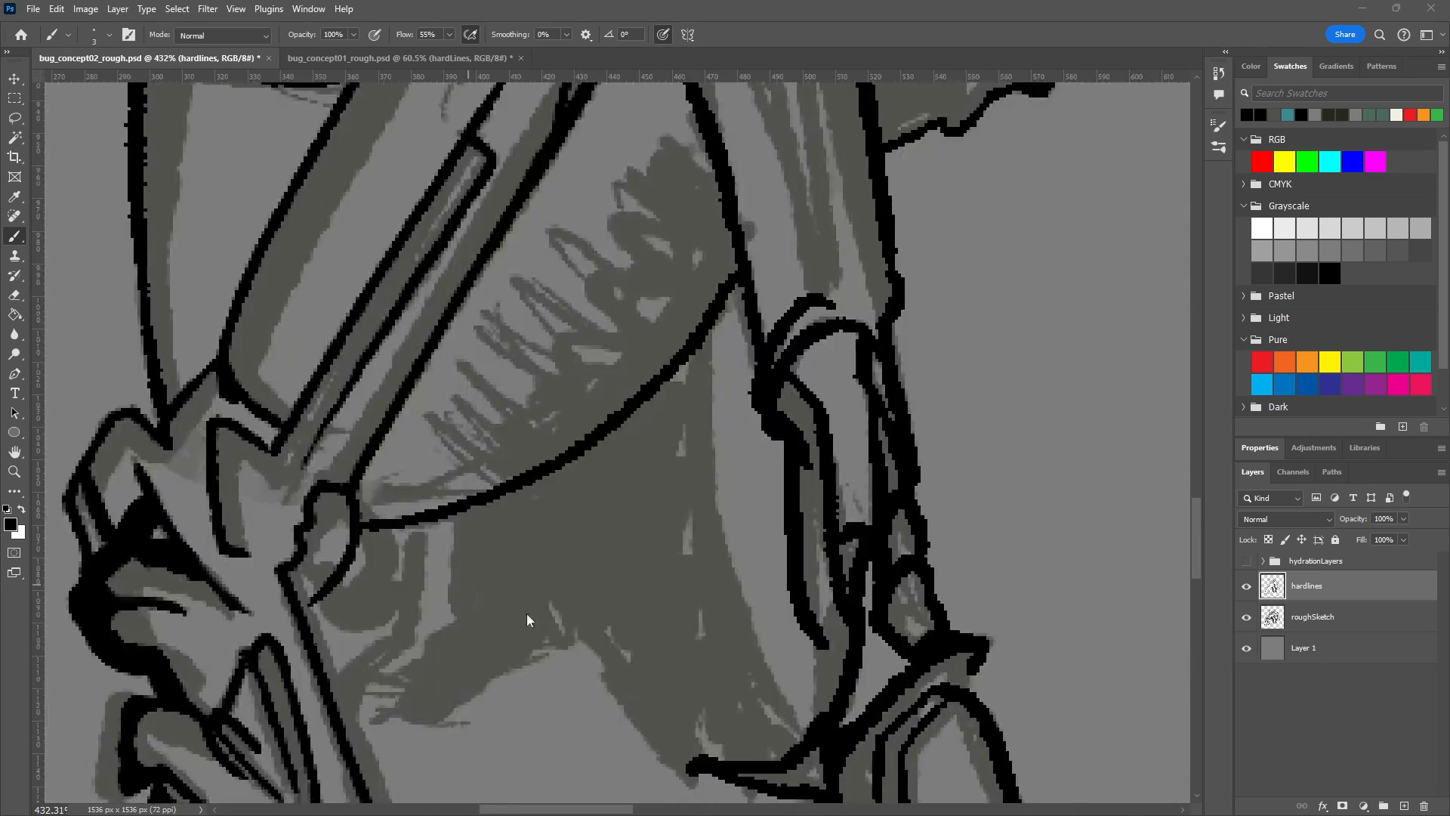
{"action": "left_click_drag", "start_coordinate": [534, 500], "coordinate": [521, 447]}
{"action": "scroll", "coordinate": [499, 540], "scroll_direction": "up", "scroll_amount": 3}
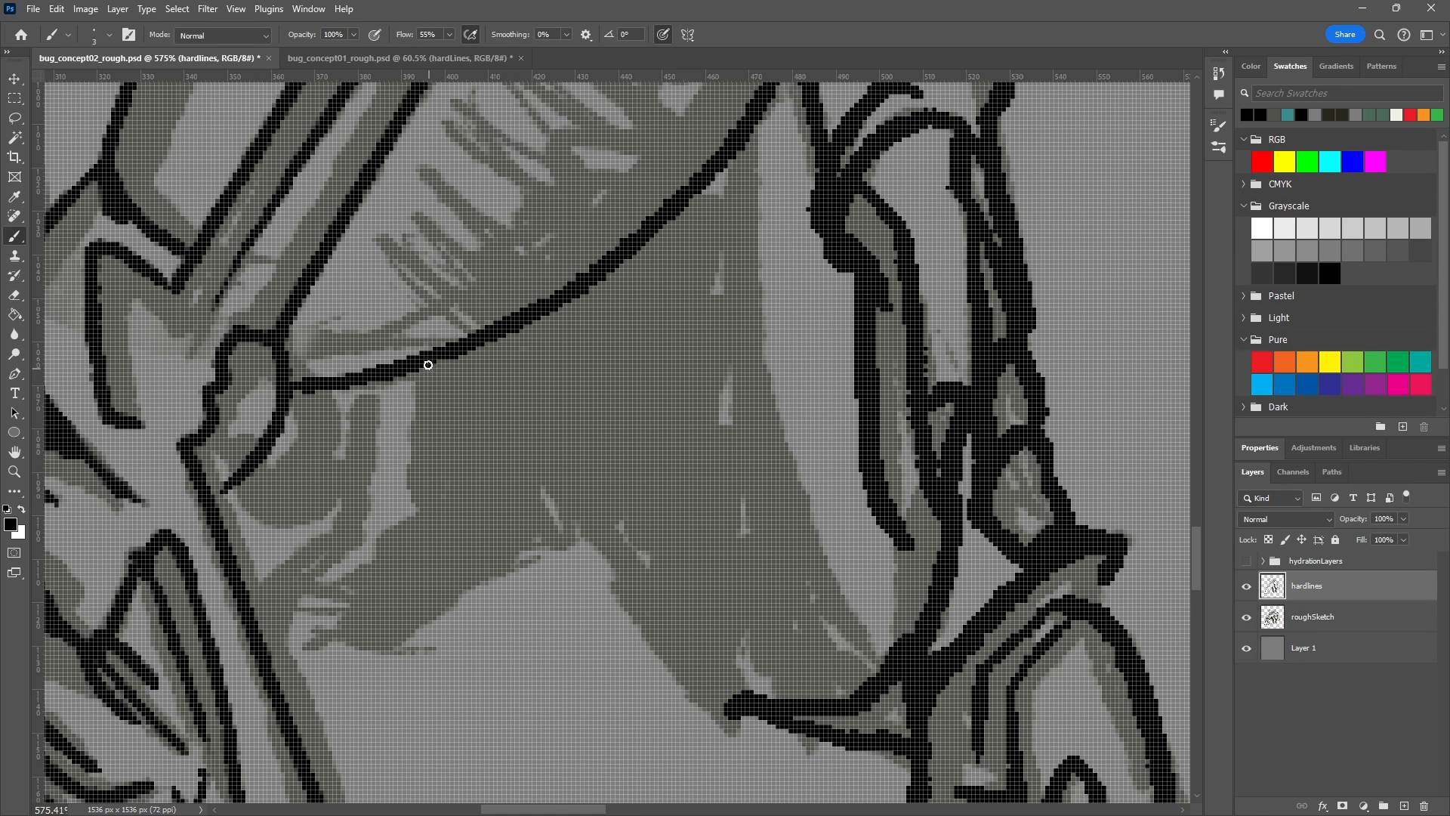
{"action": "mouse_move", "coordinate": [428, 380]}
{"action": "left_mouse_down"}
{"action": "mouse_move", "coordinate": [443, 508]}
{"action": "mouse_move", "coordinate": [297, 659]}
{"action": "mouse_move", "coordinate": [362, 570]}
{"action": "mouse_move", "coordinate": [308, 645]}
{"action": "mouse_move", "coordinate": [433, 621]}
{"action": "mouse_move", "coordinate": [429, 661]}
{"action": "mouse_move", "coordinate": [349, 629]}
{"action": "mouse_move", "coordinate": [372, 647]}
{"action": "mouse_move", "coordinate": [528, 540]}
{"action": "mouse_move", "coordinate": [556, 543]}
{"action": "mouse_move", "coordinate": [587, 483]}
{"action": "mouse_move", "coordinate": [593, 527]}
{"action": "mouse_move", "coordinate": [719, 721]}
{"action": "left_mouse_up"}
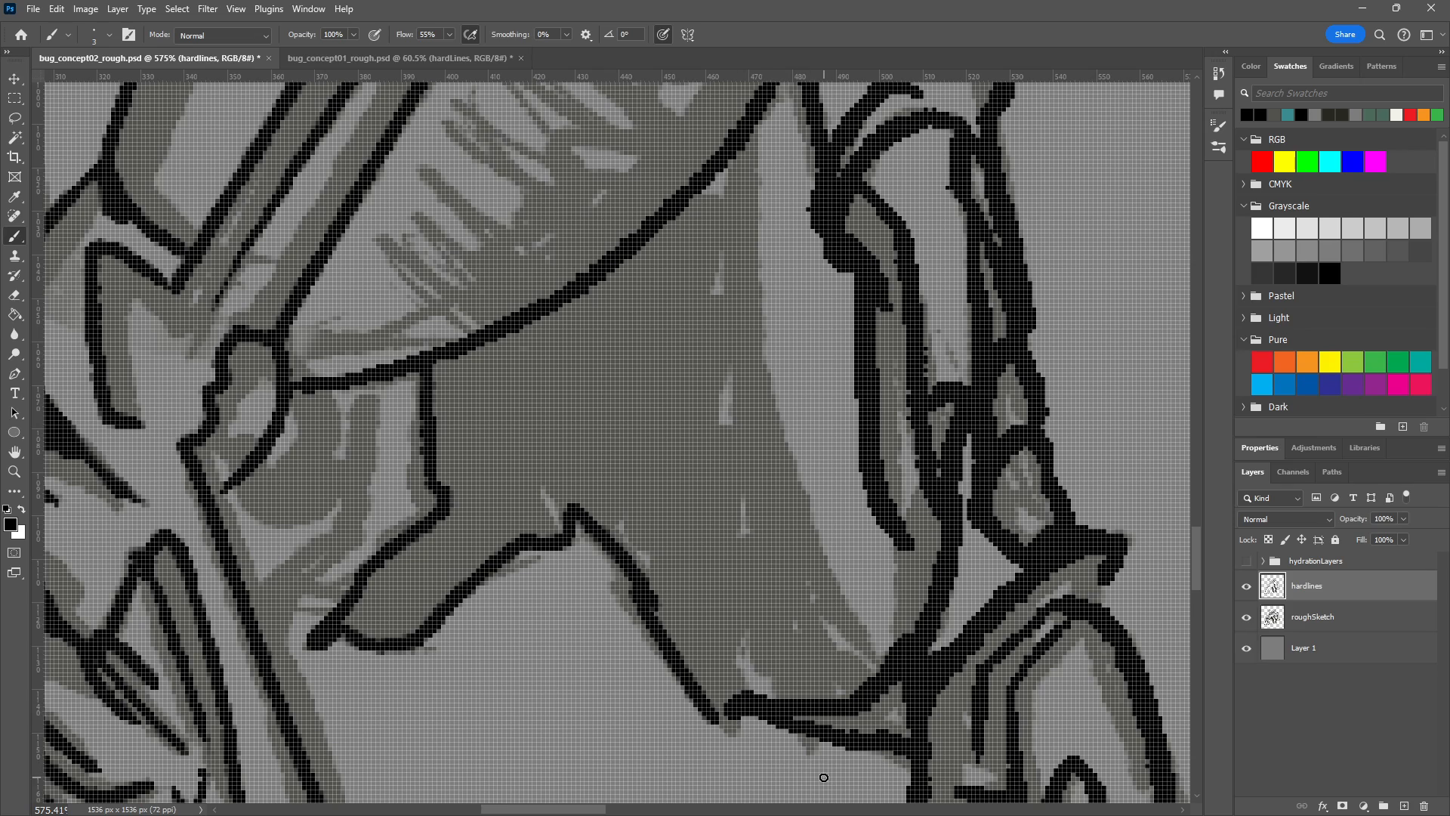
Ink the far hind foot's front toe, its short gap strokes, and the leg's front edge up to the belly line.
{"action": "mouse_move", "coordinate": [714, 719]}
{"action": "left_mouse_down"}
{"action": "mouse_move", "coordinate": [750, 688]}
{"action": "mouse_move", "coordinate": [731, 587]}
{"action": "mouse_move", "coordinate": [755, 652]}
{"action": "mouse_move", "coordinate": [729, 664]}
{"action": "mouse_move", "coordinate": [749, 628]}
{"action": "left_mouse_up"}
{"action": "mouse_move", "coordinate": [749, 628]}
{"action": "left_mouse_down"}
{"action": "mouse_move", "coordinate": [833, 710]}
{"action": "mouse_move", "coordinate": [851, 699]}
{"action": "mouse_move", "coordinate": [818, 670]}
{"action": "left_mouse_up"}
{"action": "left_click_drag", "start_coordinate": [818, 669], "coordinate": [857, 695]}
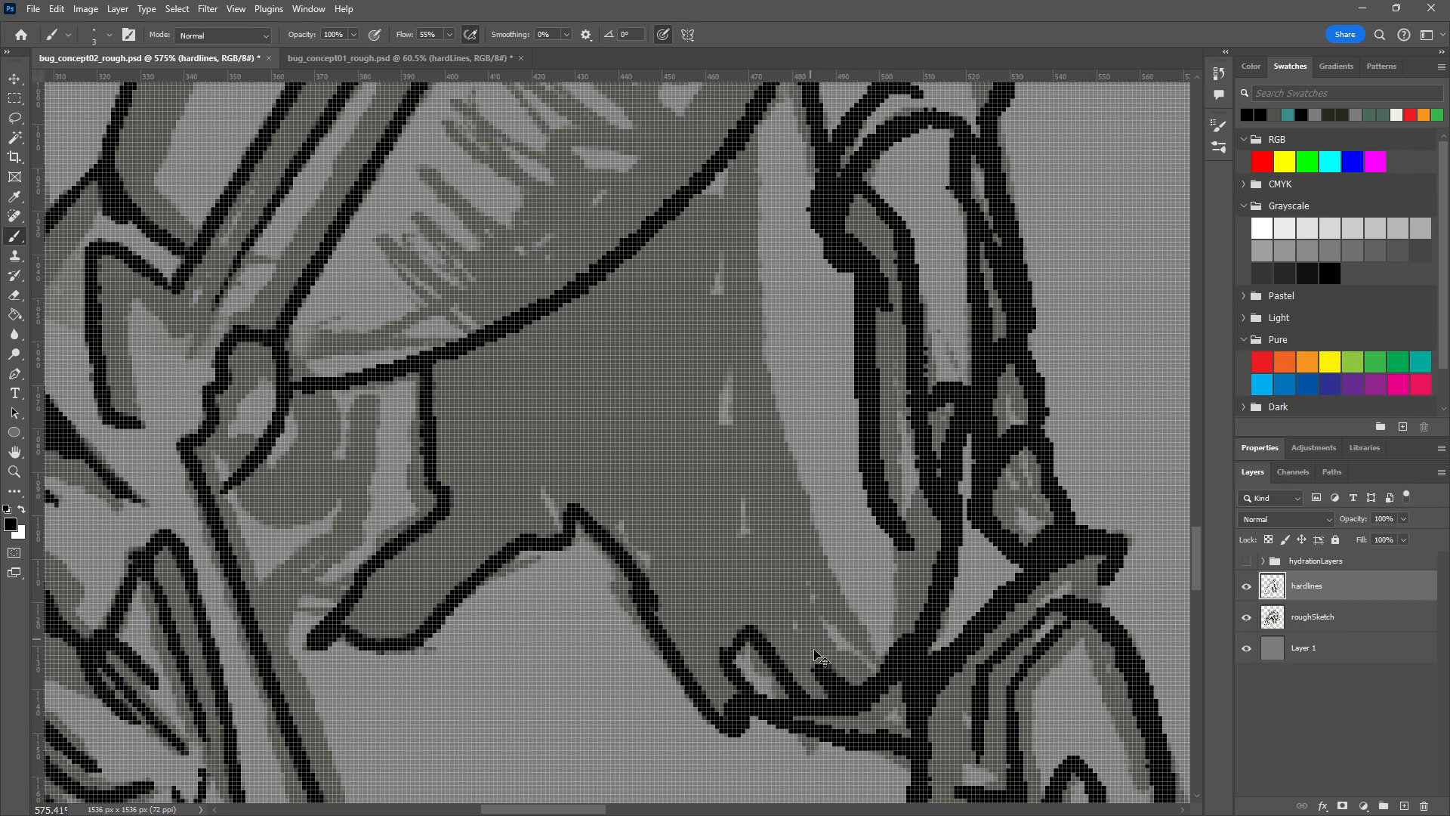
{"action": "mouse_move", "coordinate": [835, 704]}
{"action": "left_mouse_down"}
{"action": "mouse_move", "coordinate": [787, 613]}
{"action": "mouse_move", "coordinate": [827, 663]}
{"action": "mouse_move", "coordinate": [861, 689]}
{"action": "mouse_move", "coordinate": [869, 675]}
{"action": "mouse_move", "coordinate": [830, 648]}
{"action": "mouse_move", "coordinate": [766, 533]}
{"action": "mouse_move", "coordinate": [823, 614]}
{"action": "mouse_move", "coordinate": [878, 657]}
{"action": "mouse_move", "coordinate": [857, 615]}
{"action": "left_mouse_up"}
{"action": "mouse_move", "coordinate": [849, 612]}
{"action": "left_mouse_down"}
{"action": "mouse_move", "coordinate": [787, 479]}
{"action": "mouse_move", "coordinate": [710, 428]}
{"action": "mouse_move", "coordinate": [733, 114]}
{"action": "left_mouse_up"}
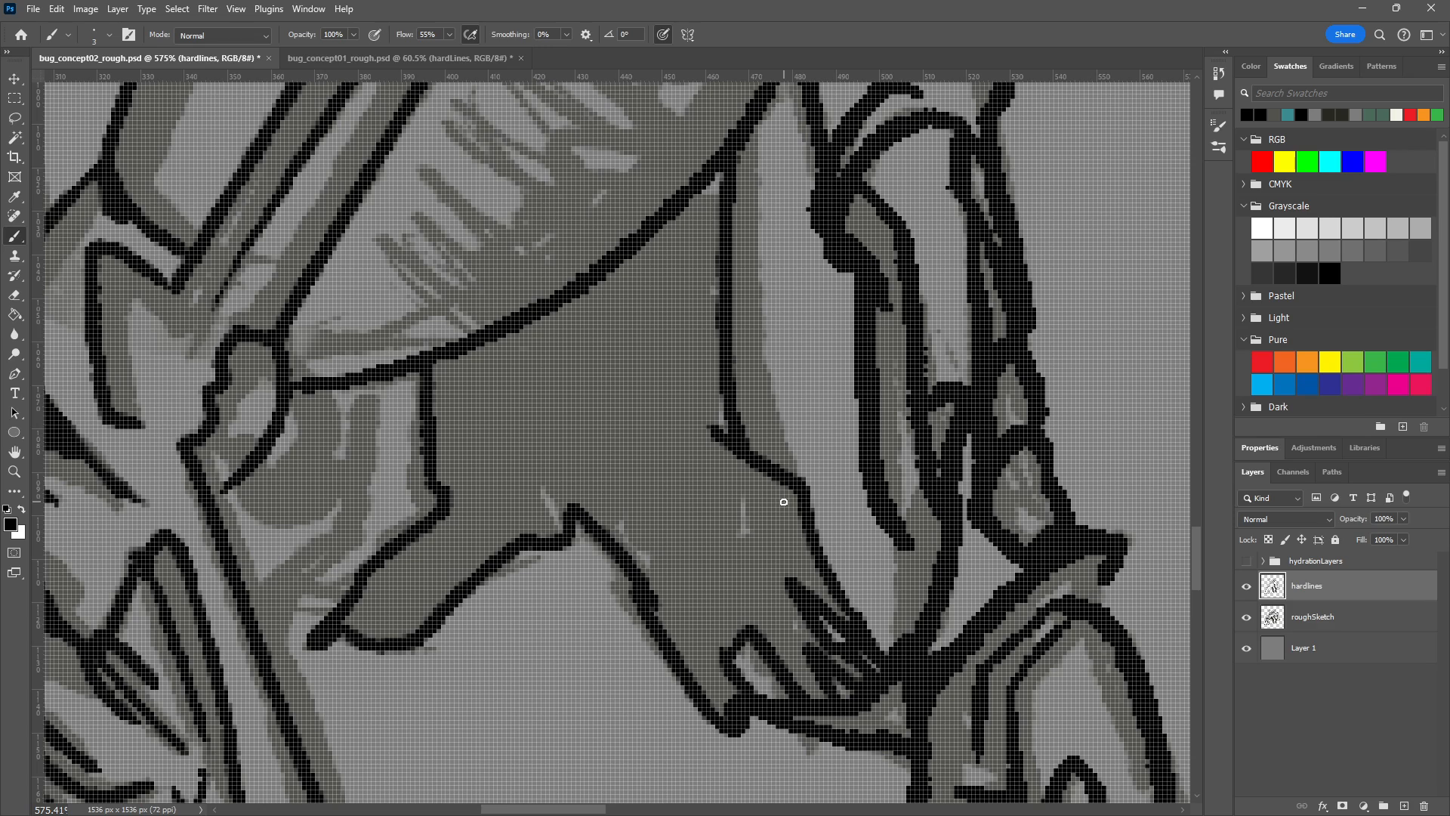
Fill the outlined far hind leg and its back toe with solid black using a larger brush.
{"action": "left_click_drag", "start_coordinate": [560, 470], "coordinate": [689, 605]}
{"action": "mouse_move", "coordinate": [636, 546]}
{"action": "left_mouse_down"}
{"action": "mouse_move", "coordinate": [723, 708]}
{"action": "mouse_move", "coordinate": [685, 601]}
{"action": "mouse_move", "coordinate": [729, 623]}
{"action": "mouse_move", "coordinate": [767, 601]}
{"action": "mouse_move", "coordinate": [785, 634]}
{"action": "mouse_move", "coordinate": [768, 631]}
{"action": "mouse_move", "coordinate": [815, 693]}
{"action": "mouse_move", "coordinate": [757, 565]}
{"action": "mouse_move", "coordinate": [862, 682]}
{"action": "mouse_move", "coordinate": [768, 551]}
{"action": "mouse_move", "coordinate": [794, 552]}
{"action": "mouse_move", "coordinate": [838, 612]}
{"action": "mouse_move", "coordinate": [771, 514]}
{"action": "mouse_move", "coordinate": [787, 563]}
{"action": "mouse_move", "coordinate": [781, 536]}
{"action": "mouse_move", "coordinate": [813, 576]}
{"action": "mouse_move", "coordinate": [770, 483]}
{"action": "mouse_move", "coordinate": [717, 613]}
{"action": "mouse_move", "coordinate": [751, 479]}
{"action": "mouse_move", "coordinate": [698, 560]}
{"action": "mouse_move", "coordinate": [739, 462]}
{"action": "mouse_move", "coordinate": [681, 568]}
{"action": "mouse_move", "coordinate": [722, 461]}
{"action": "mouse_move", "coordinate": [679, 494]}
{"action": "mouse_move", "coordinate": [714, 422]}
{"action": "mouse_move", "coordinate": [663, 499]}
{"action": "mouse_move", "coordinate": [713, 391]}
{"action": "mouse_move", "coordinate": [704, 195]}
{"action": "mouse_move", "coordinate": [722, 173]}
{"action": "mouse_move", "coordinate": [680, 508]}
{"action": "mouse_move", "coordinate": [700, 360]}
{"action": "mouse_move", "coordinate": [663, 518]}
{"action": "mouse_move", "coordinate": [586, 440]}
{"action": "mouse_move", "coordinate": [653, 533]}
{"action": "mouse_move", "coordinate": [555, 440]}
{"action": "mouse_move", "coordinate": [645, 501]}
{"action": "mouse_move", "coordinate": [666, 486]}
{"action": "mouse_move", "coordinate": [696, 202]}
{"action": "mouse_move", "coordinate": [555, 315]}
{"action": "mouse_move", "coordinate": [435, 371]}
{"action": "mouse_move", "coordinate": [454, 494]}
{"action": "mouse_move", "coordinate": [457, 377]}
{"action": "mouse_move", "coordinate": [474, 518]}
{"action": "mouse_move", "coordinate": [485, 369]}
{"action": "mouse_move", "coordinate": [484, 493]}
{"action": "mouse_move", "coordinate": [509, 395]}
{"action": "mouse_move", "coordinate": [532, 449]}
{"action": "mouse_move", "coordinate": [602, 415]}
{"action": "mouse_move", "coordinate": [654, 275]}
{"action": "mouse_move", "coordinate": [608, 529]}
{"action": "left_mouse_up"}
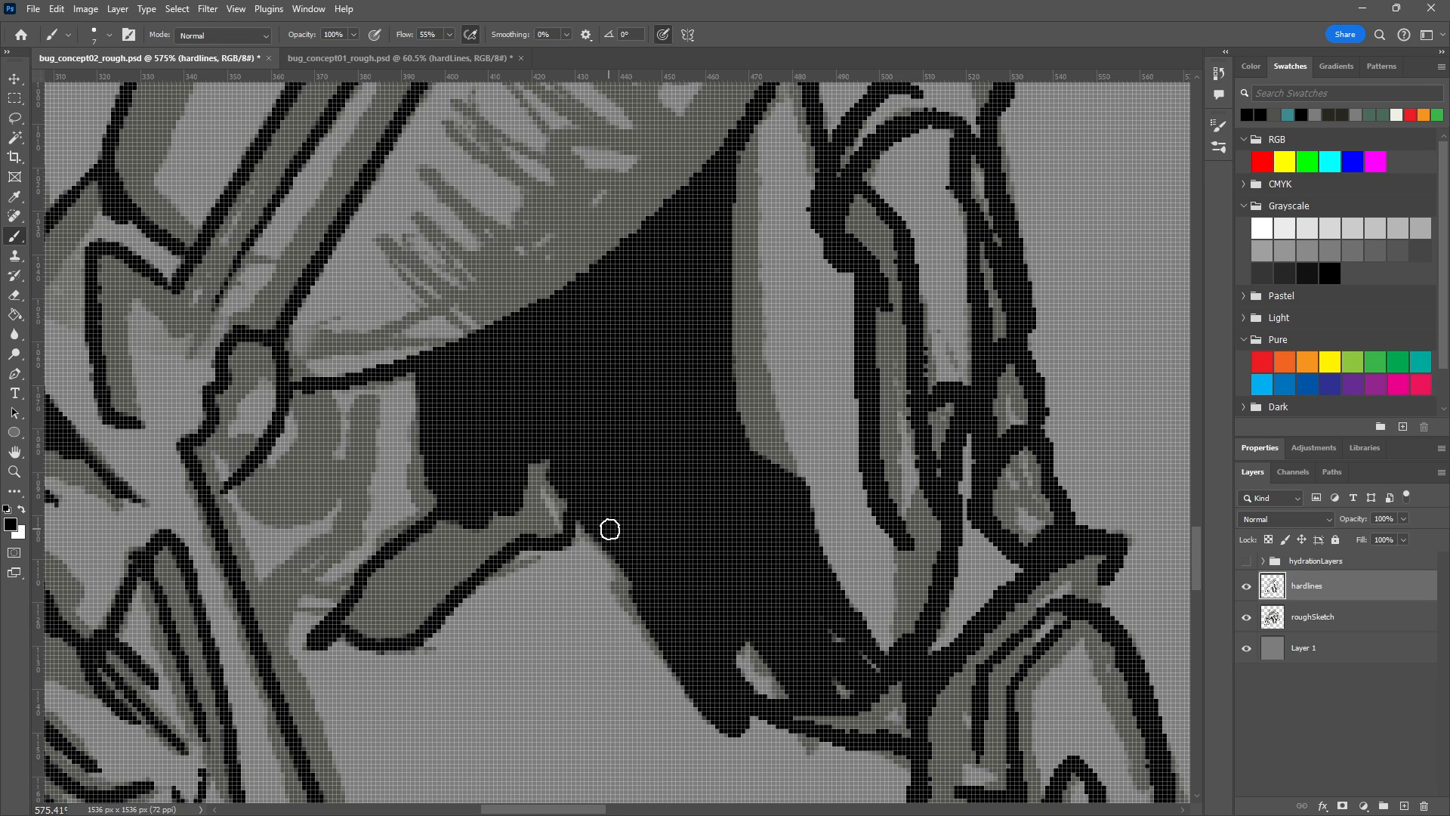
{"action": "mouse_move", "coordinate": [436, 523]}
{"action": "left_mouse_down"}
{"action": "mouse_move", "coordinate": [745, 444]}
{"action": "mouse_move", "coordinate": [784, 402]}
{"action": "left_mouse_up"}
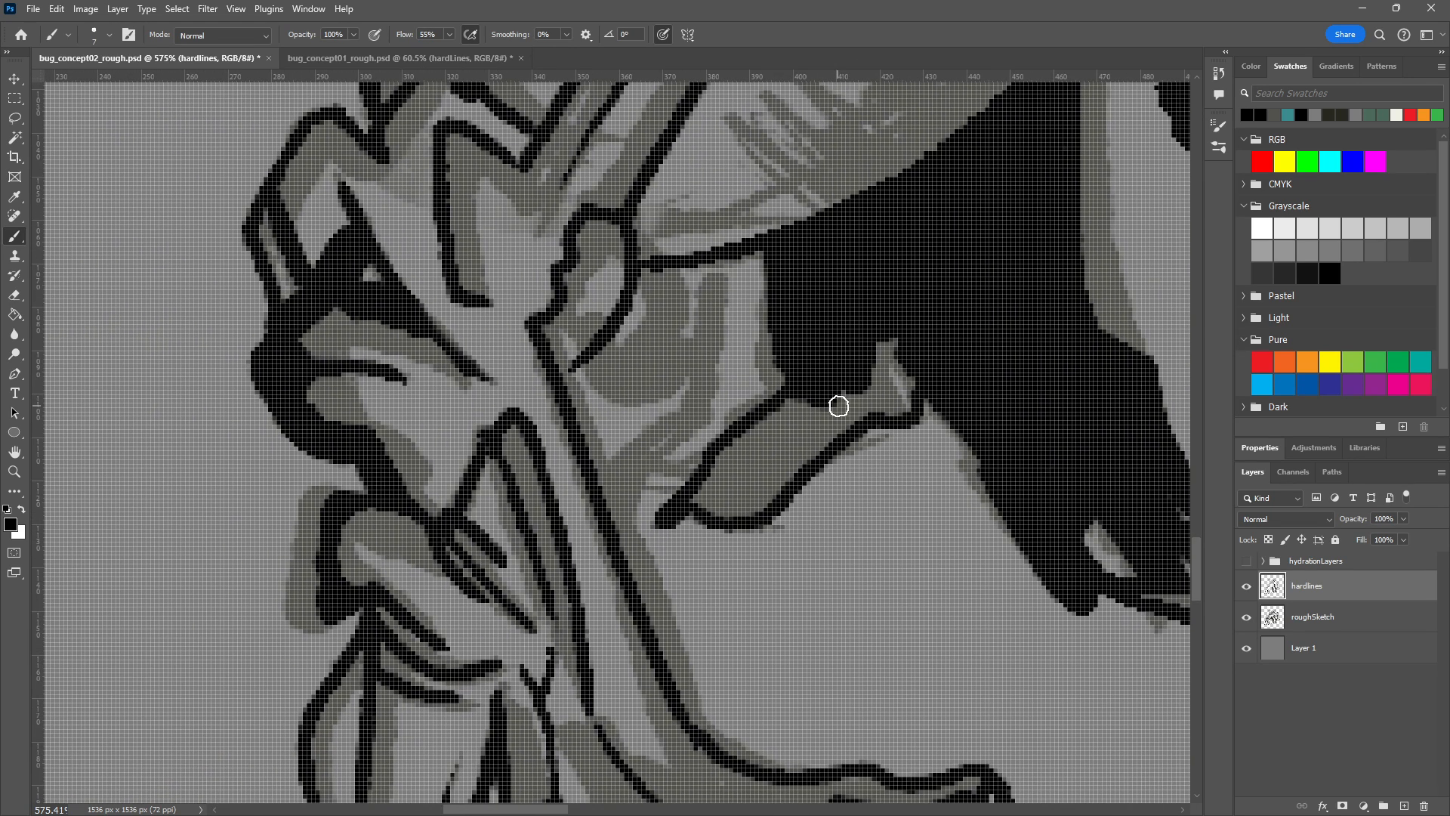
{"action": "mouse_move", "coordinate": [712, 491]}
{"action": "left_mouse_down"}
{"action": "mouse_move", "coordinate": [722, 460]}
{"action": "mouse_move", "coordinate": [774, 433]}
{"action": "mouse_move", "coordinate": [732, 505]}
{"action": "mouse_move", "coordinate": [868, 347]}
{"action": "mouse_move", "coordinate": [761, 450]}
{"action": "mouse_move", "coordinate": [900, 365]}
{"action": "mouse_move", "coordinate": [887, 408]}
{"action": "mouse_move", "coordinate": [921, 327]}
{"action": "left_mouse_up"}
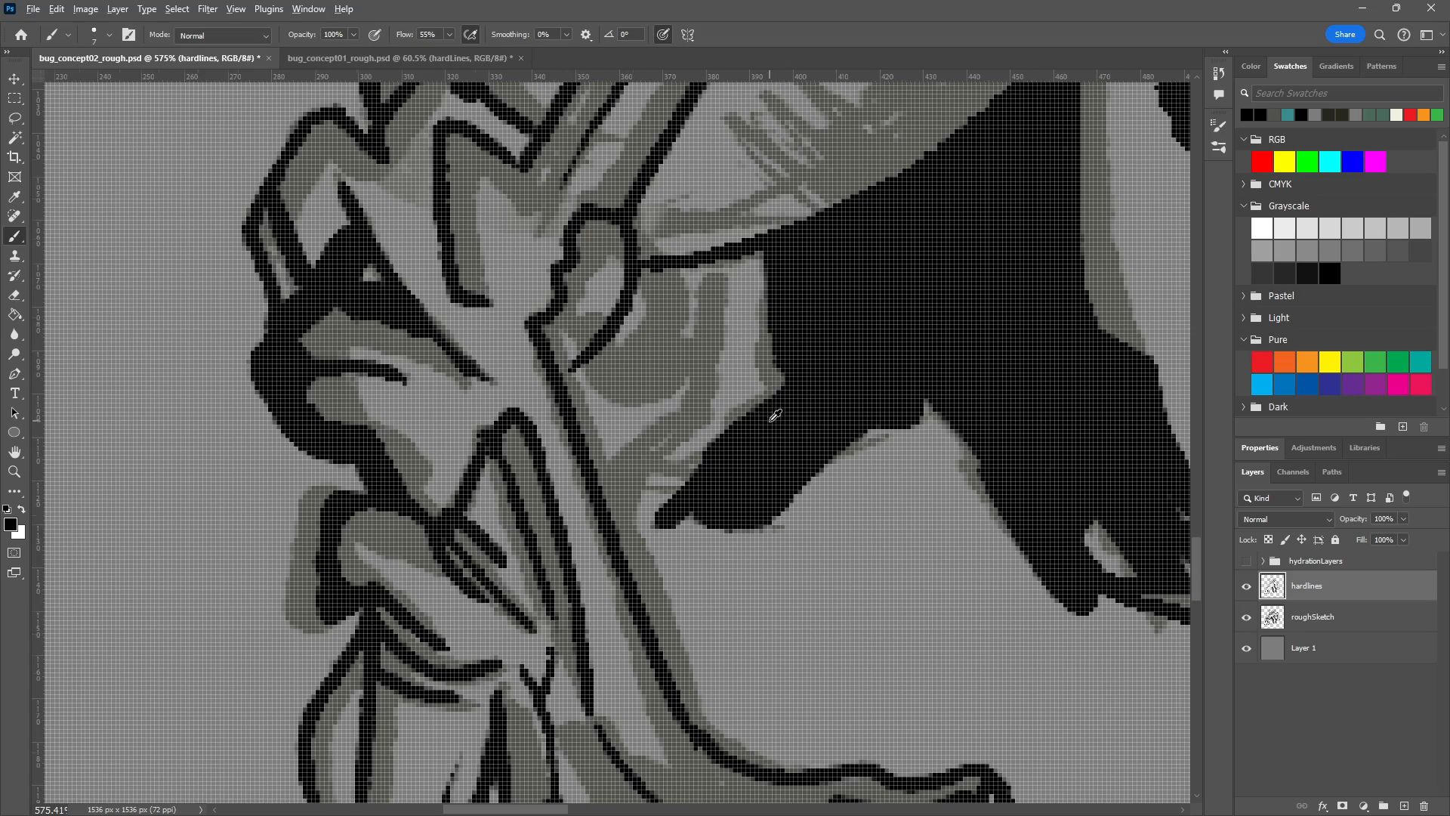
Ink an outer contour around the round socket of the middle leg, undoing and redrawing it until it fits.
{"action": "scroll", "coordinate": [778, 408], "scroll_direction": "down", "scroll_amount": 10}
{"action": "scroll", "coordinate": [791, 393], "scroll_direction": "down", "scroll_amount": 3}
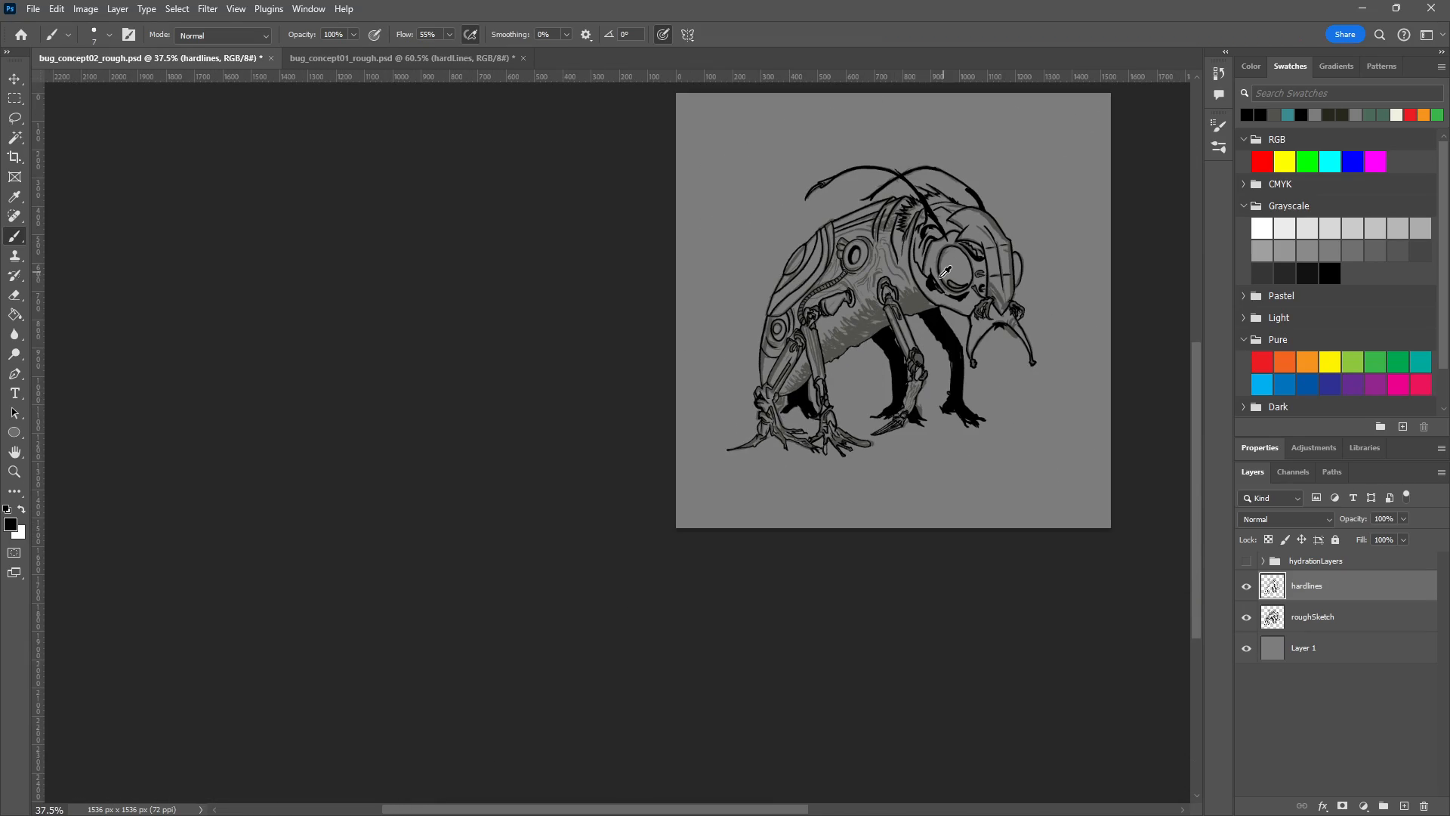
{"action": "scroll", "coordinate": [743, 295], "scroll_direction": "up", "scroll_amount": 6}
{"action": "scroll", "coordinate": [743, 295], "scroll_direction": "up", "scroll_amount": 3}
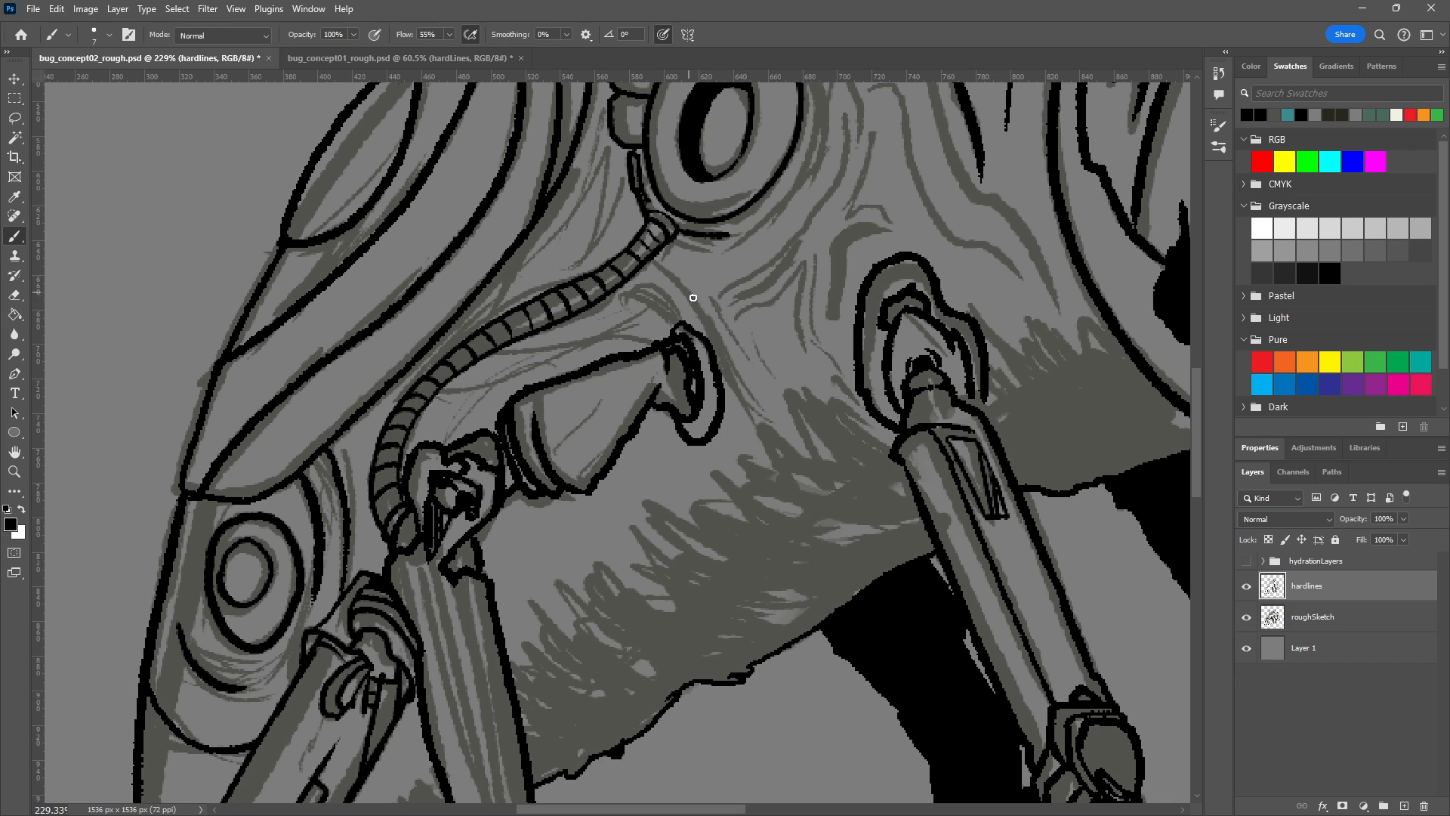
{"action": "mouse_move", "coordinate": [672, 323]}
{"action": "left_mouse_down"}
{"action": "mouse_move", "coordinate": [695, 303]}
{"action": "mouse_move", "coordinate": [747, 357]}
{"action": "mouse_move", "coordinate": [752, 411]}
{"action": "left_mouse_up"}
{"action": "key", "text": "ctrl+z"}
{"action": "key", "text": "ctrl+z"}
{"action": "key", "text": "ctrl+z"}
{"action": "mouse_move", "coordinate": [671, 320]}
{"action": "left_mouse_down"}
{"action": "mouse_move", "coordinate": [688, 311]}
{"action": "mouse_move", "coordinate": [710, 328]}
{"action": "mouse_move", "coordinate": [737, 415]}
{"action": "mouse_move", "coordinate": [646, 419]}
{"action": "left_mouse_up"}
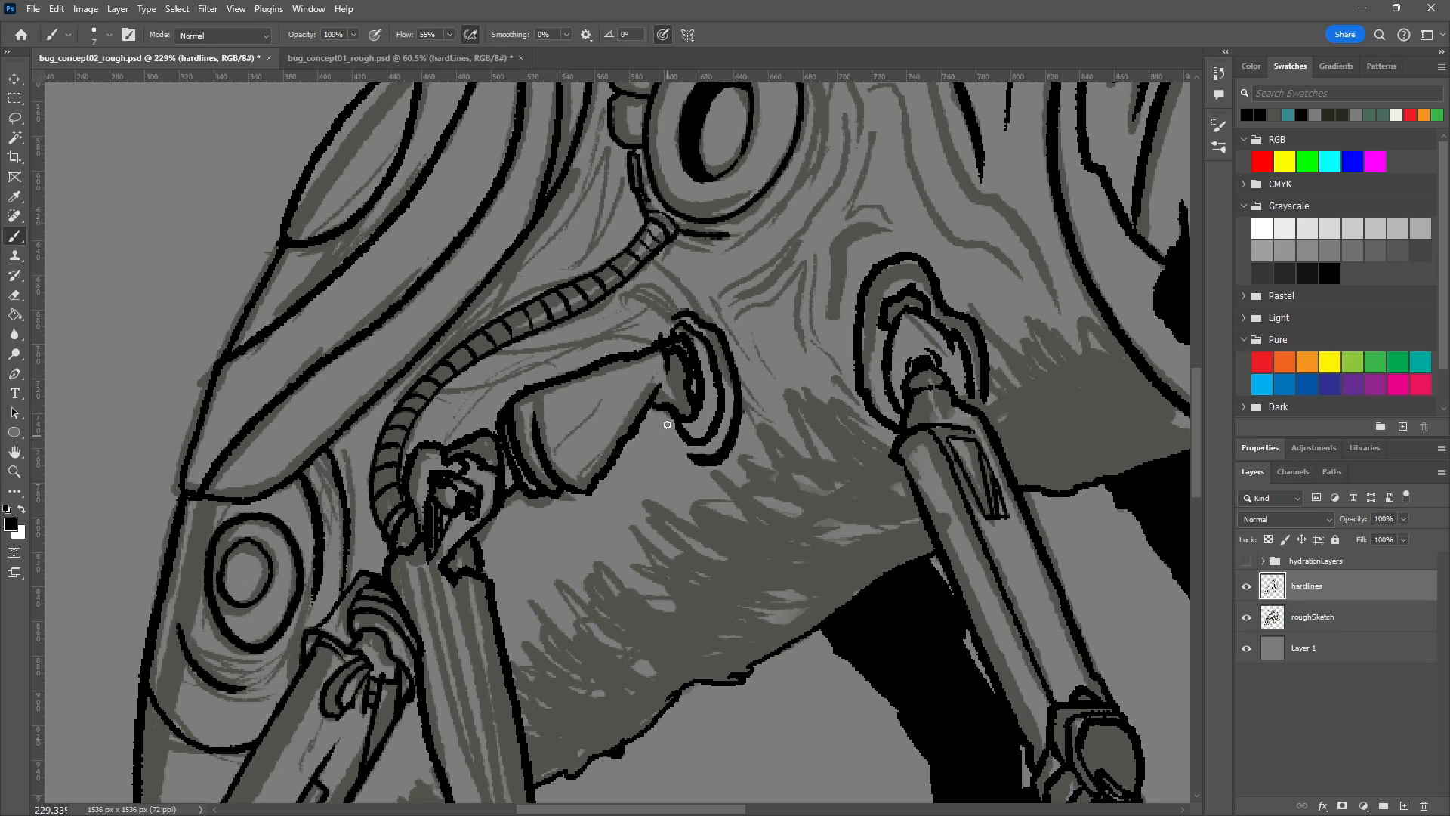
{"action": "left_click_drag", "start_coordinate": [660, 341], "coordinate": [671, 317]}
{"action": "left_click_drag", "start_coordinate": [665, 410], "coordinate": [674, 448]}
Draw a thick-to-thin outer contour around the front leg's socket, replacing the first attempt.
{"action": "mouse_move", "coordinate": [834, 324]}
{"action": "left_mouse_down"}
{"action": "mouse_move", "coordinate": [846, 242]}
{"action": "mouse_move", "coordinate": [909, 228]}
{"action": "left_mouse_up"}
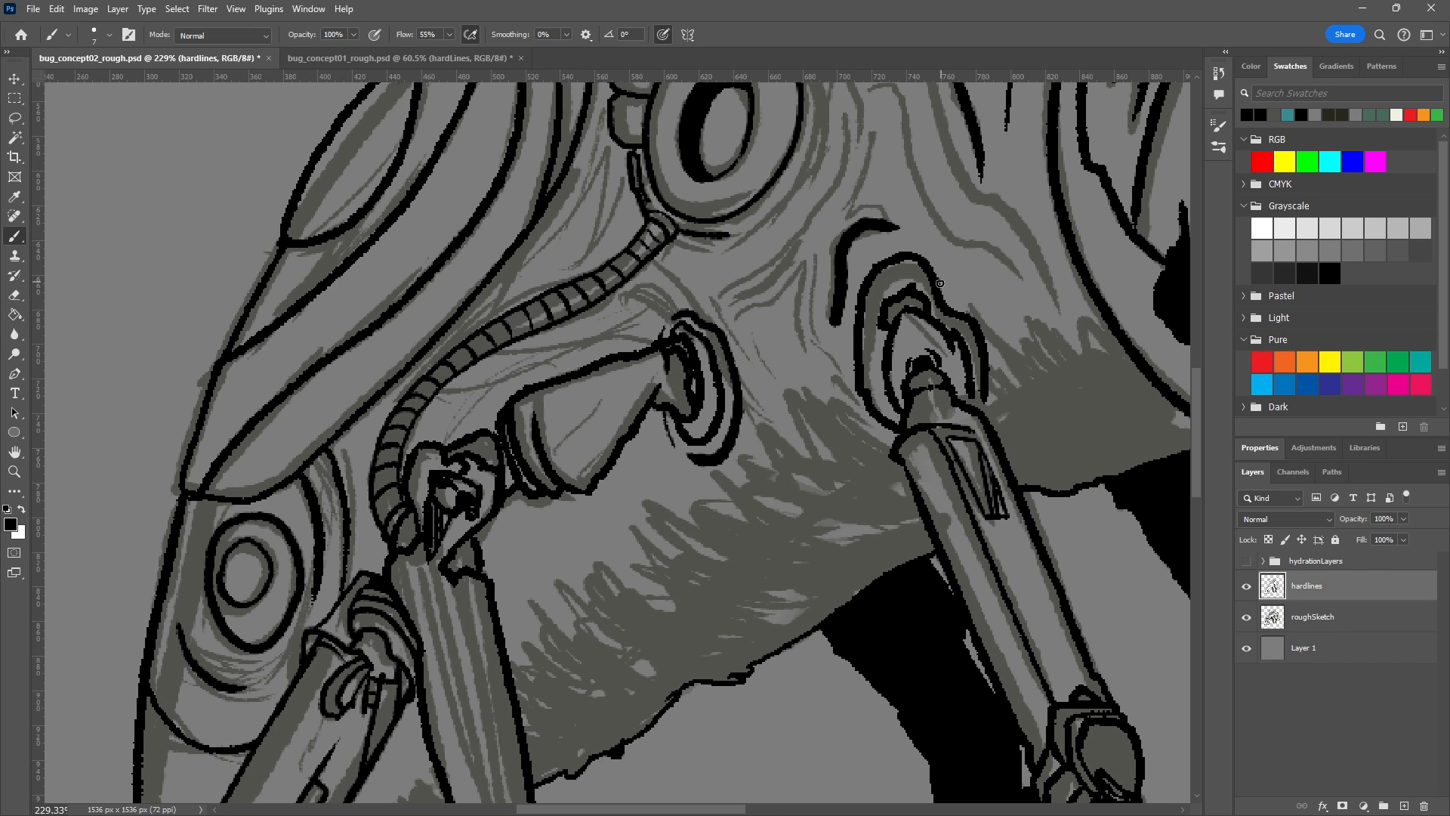
{"action": "key", "text": "ctrl+z"}
{"action": "mouse_move", "coordinate": [840, 335]}
{"action": "left_mouse_down"}
{"action": "mouse_move", "coordinate": [856, 264]}
{"action": "mouse_move", "coordinate": [892, 232]}
{"action": "mouse_move", "coordinate": [980, 250]}
{"action": "mouse_move", "coordinate": [880, 235]}
{"action": "mouse_move", "coordinate": [851, 250]}
{"action": "mouse_move", "coordinate": [849, 270]}
{"action": "mouse_move", "coordinate": [865, 244]}
{"action": "mouse_move", "coordinate": [840, 326]}
{"action": "mouse_move", "coordinate": [913, 400]}
{"action": "mouse_move", "coordinate": [838, 334]}
{"action": "mouse_move", "coordinate": [852, 399]}
{"action": "mouse_move", "coordinate": [835, 334]}
{"action": "mouse_move", "coordinate": [843, 383]}
{"action": "left_mouse_up"}
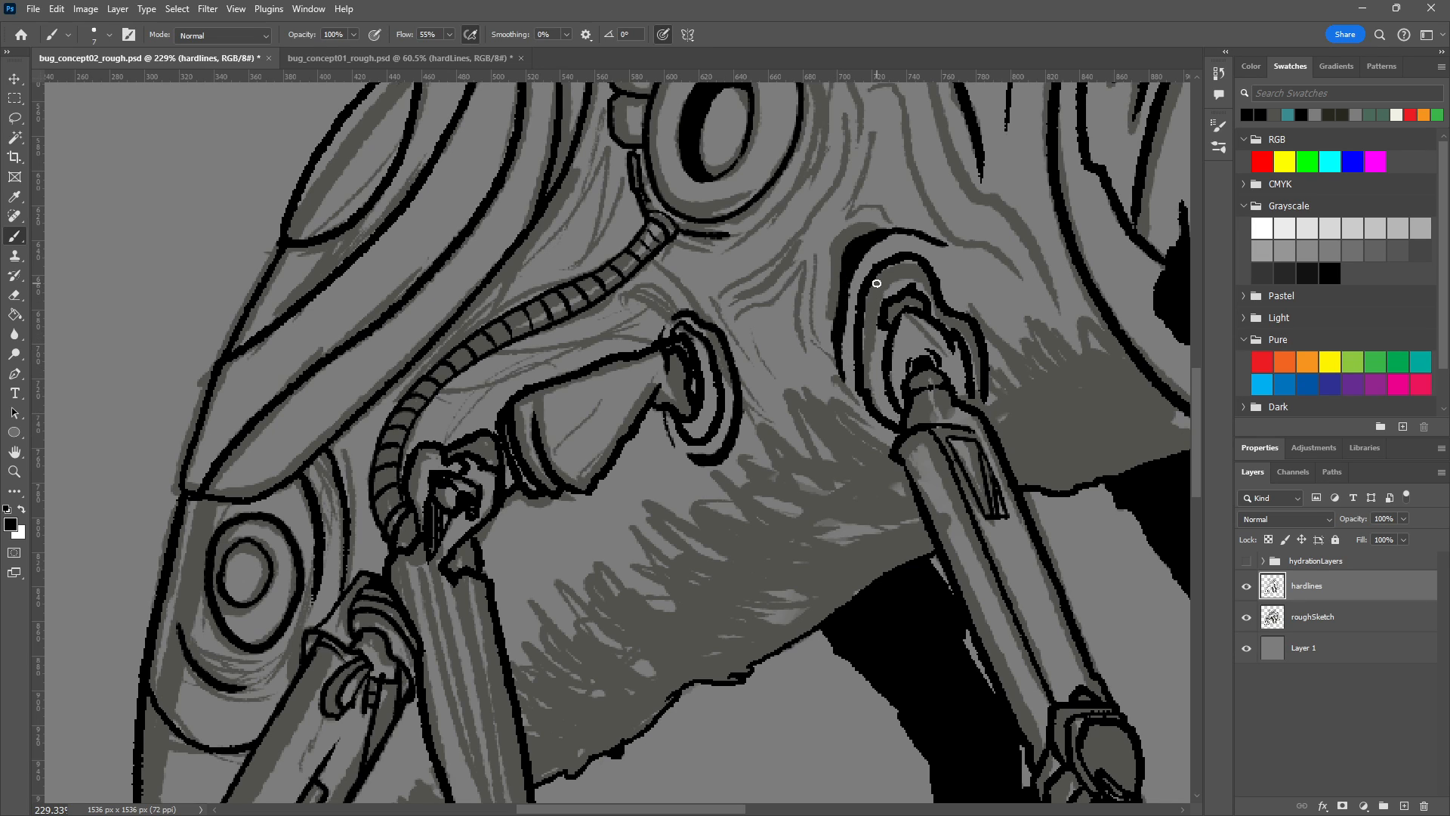
{"action": "left_click_drag", "start_coordinate": [980, 406], "coordinate": [983, 419]}
Ink the short skin folds beside the round port and the peaked crease above the front leg's socket.
{"action": "scroll", "coordinate": [976, 533], "scroll_direction": "up", "scroll_amount": 5}
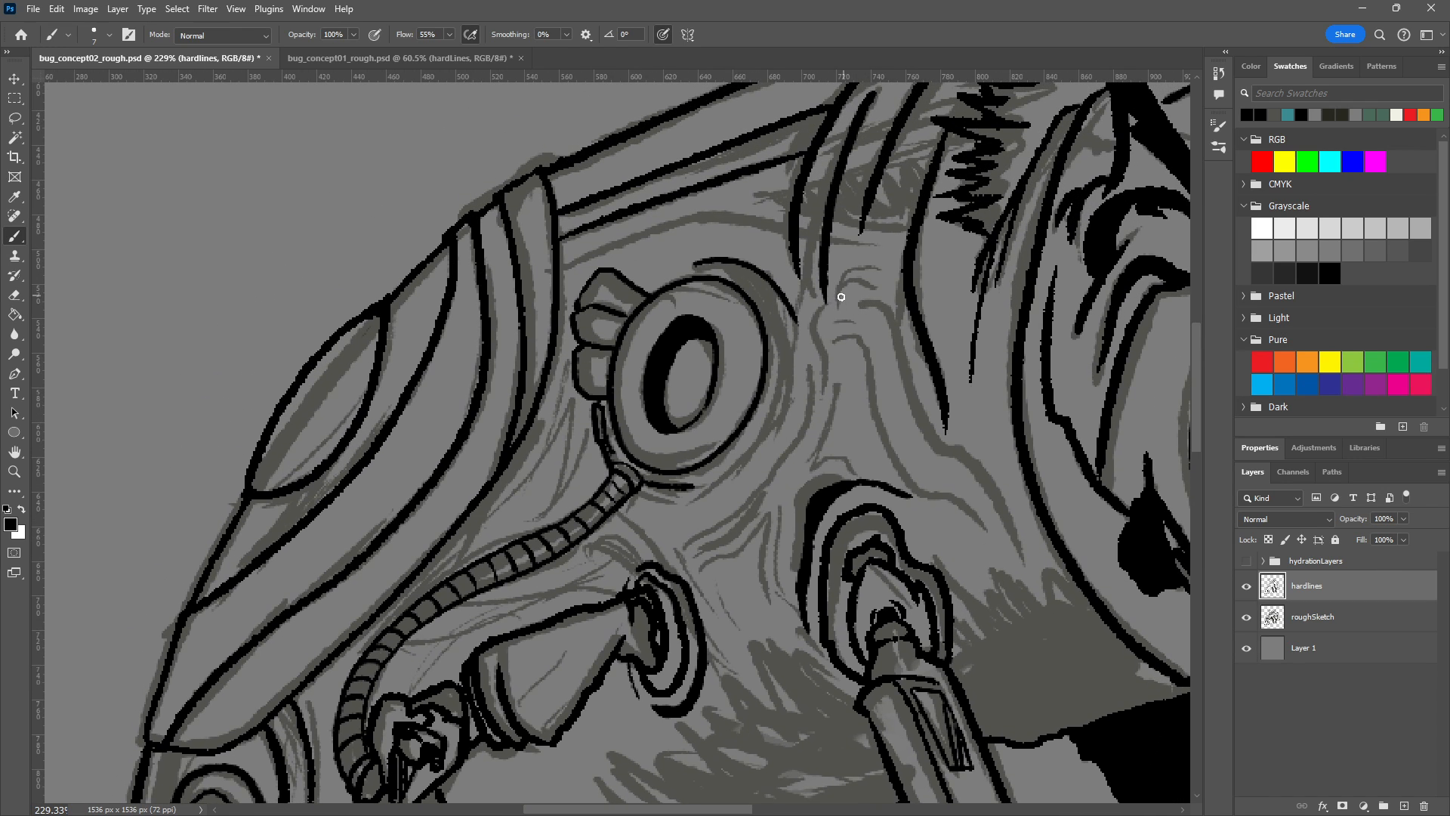
{"action": "left_click_drag", "start_coordinate": [837, 301], "coordinate": [877, 274]}
{"action": "mouse_move", "coordinate": [821, 313]}
{"action": "left_mouse_down"}
{"action": "mouse_move", "coordinate": [818, 427]}
{"action": "mouse_move", "coordinate": [771, 516]}
{"action": "mouse_move", "coordinate": [826, 360]}
{"action": "mouse_move", "coordinate": [797, 458]}
{"action": "left_mouse_up"}
{"action": "mouse_move", "coordinate": [836, 392]}
{"action": "left_mouse_down"}
{"action": "mouse_move", "coordinate": [835, 349]}
{"action": "mouse_move", "coordinate": [831, 429]}
{"action": "mouse_move", "coordinate": [803, 474]}
{"action": "mouse_move", "coordinate": [836, 388]}
{"action": "mouse_move", "coordinate": [819, 437]}
{"action": "left_mouse_up"}
{"action": "key", "text": "ctrl+z"}
{"action": "key", "text": "ctrl+z"}
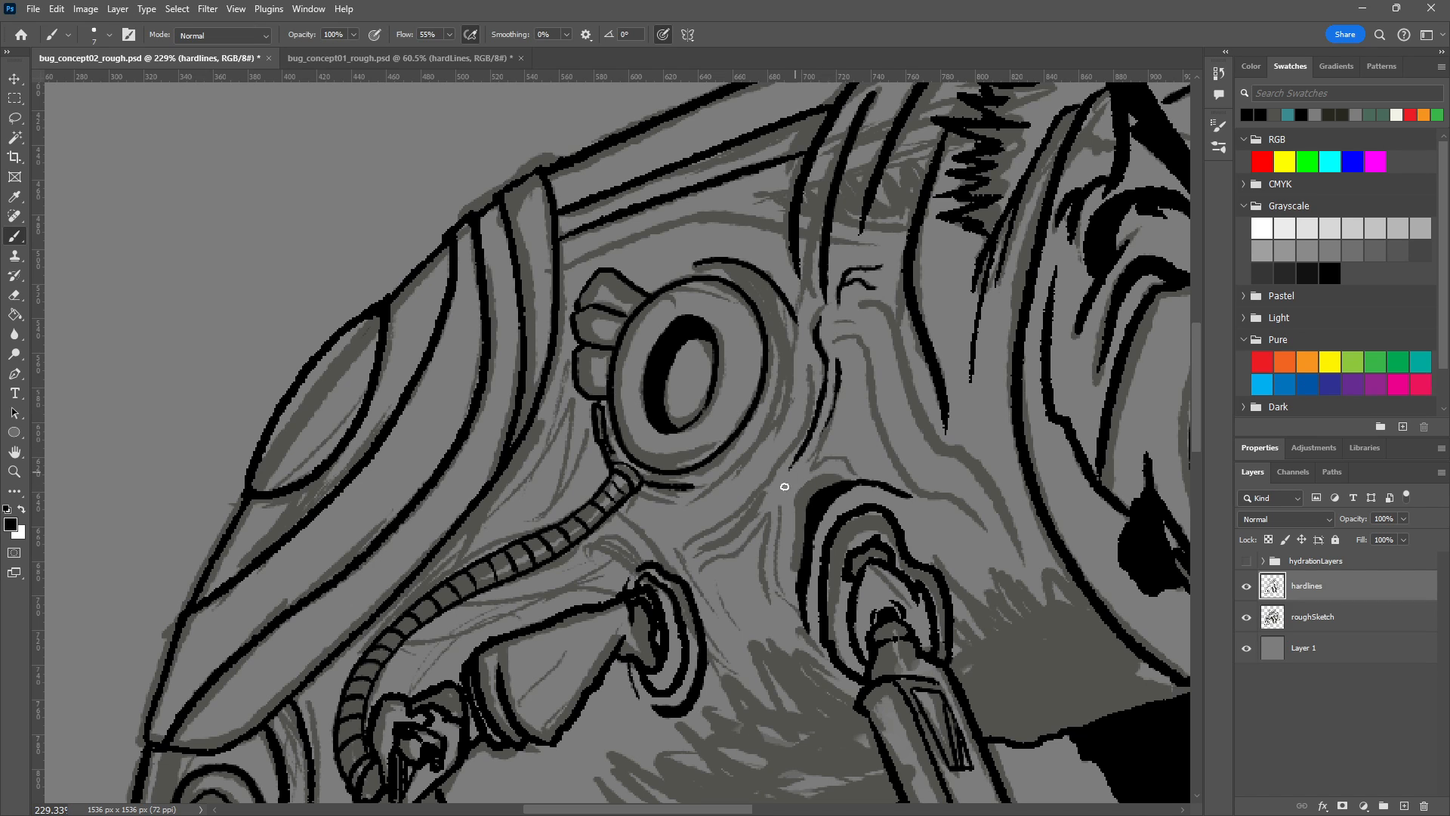
{"action": "key", "text": "ctrl+z"}
{"action": "mouse_move", "coordinate": [837, 382]}
{"action": "left_mouse_down"}
{"action": "mouse_move", "coordinate": [777, 497]}
{"action": "mouse_move", "coordinate": [820, 437]}
{"action": "mouse_move", "coordinate": [808, 473]}
{"action": "mouse_move", "coordinate": [853, 451]}
{"action": "mouse_move", "coordinate": [882, 475]}
{"action": "left_mouse_up"}
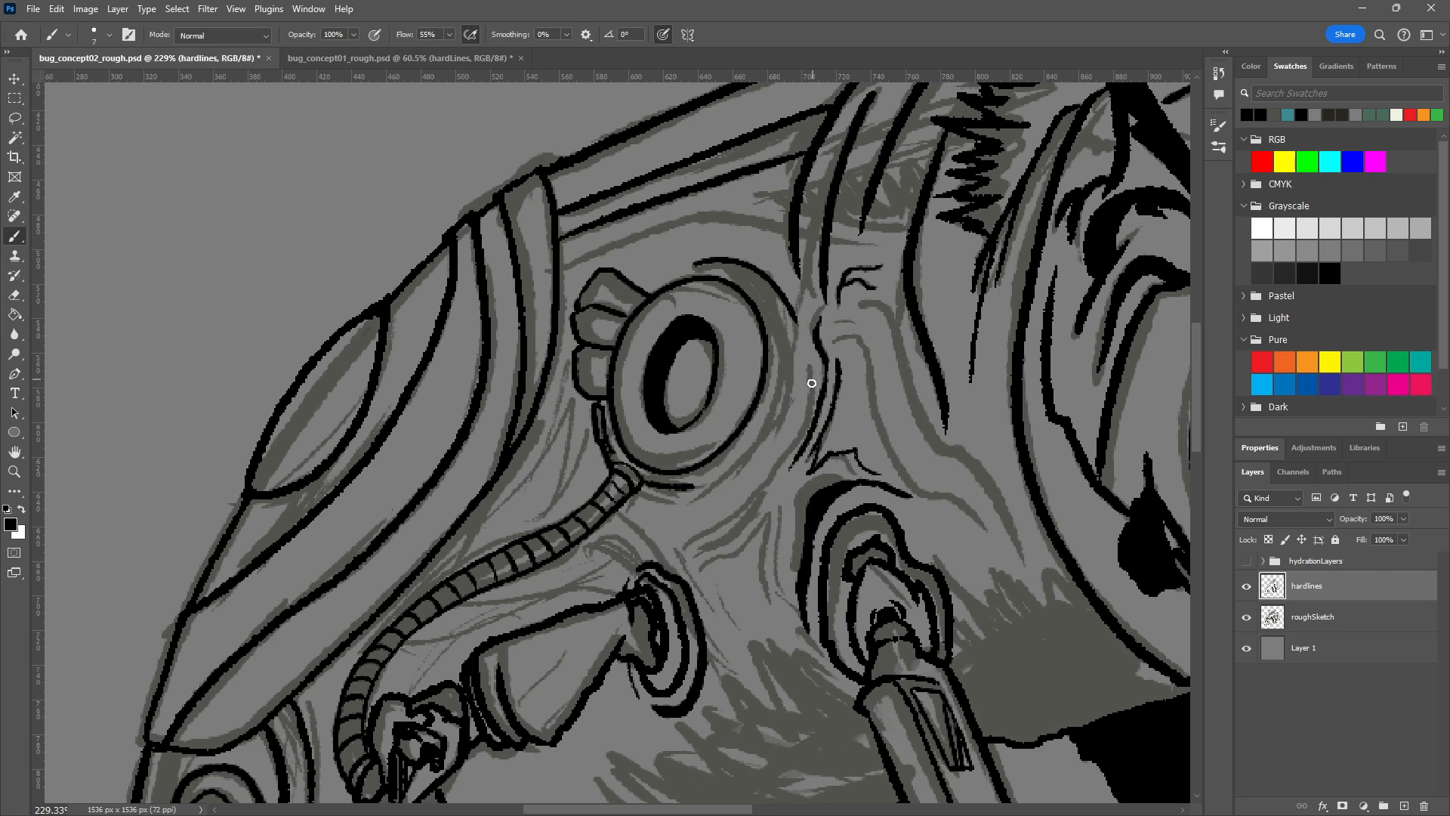
Ink the wrinkles running from beside the round port down between the middle and front leg sockets.
{"action": "mouse_move", "coordinate": [813, 390]}
{"action": "left_mouse_down"}
{"action": "mouse_move", "coordinate": [805, 330]}
{"action": "mouse_move", "coordinate": [803, 426]}
{"action": "mouse_move", "coordinate": [754, 498]}
{"action": "mouse_move", "coordinate": [682, 556]}
{"action": "left_mouse_up"}
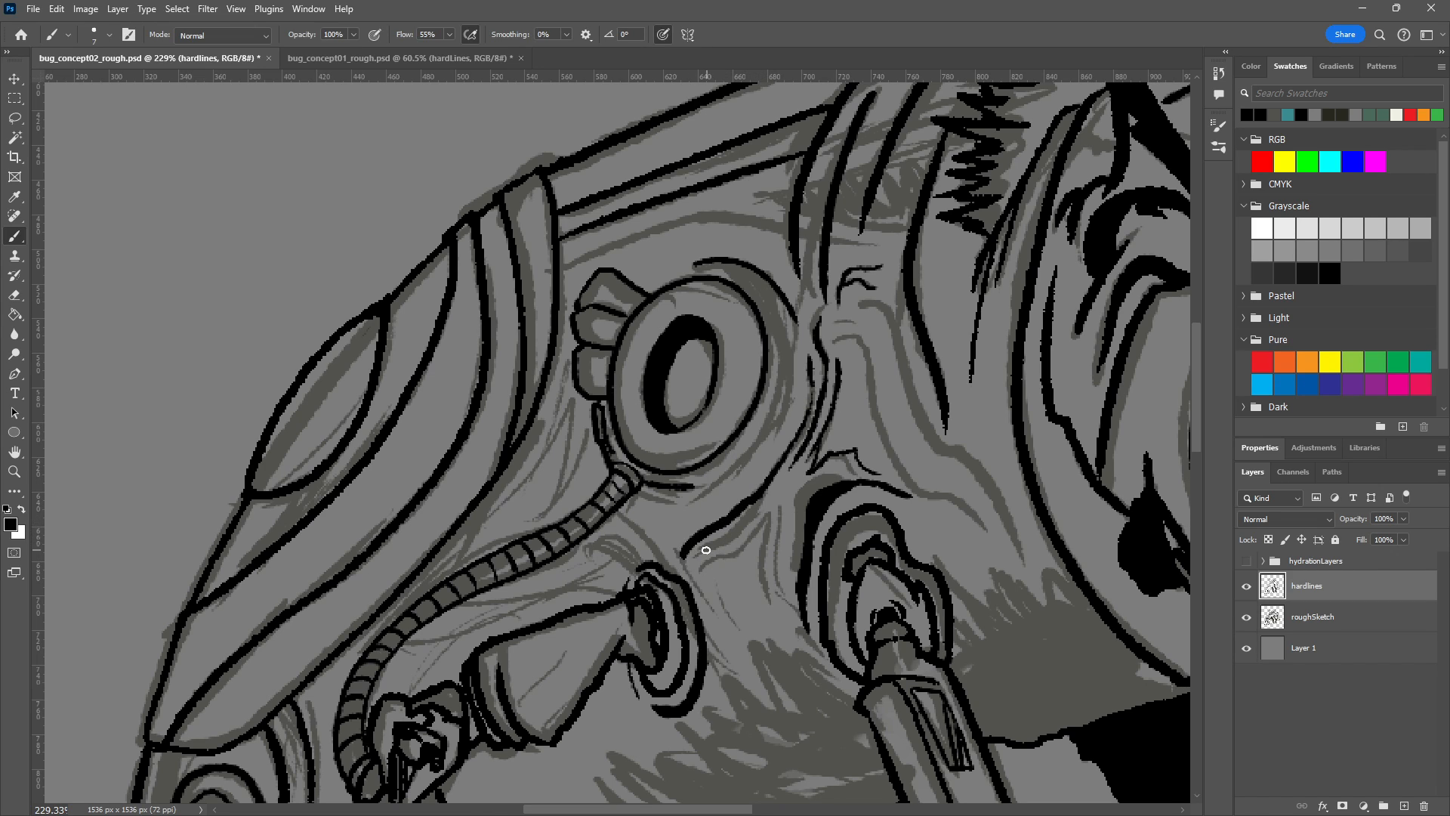
{"action": "mouse_move", "coordinate": [704, 548]}
{"action": "left_mouse_down"}
{"action": "mouse_move", "coordinate": [771, 486]}
{"action": "mouse_move", "coordinate": [684, 555]}
{"action": "mouse_move", "coordinate": [766, 497]}
{"action": "left_mouse_up"}
{"action": "key", "text": "ctrl+z"}
{"action": "key", "text": "ctrl+z"}
{"action": "key", "text": "ctrl+z"}
{"action": "key", "text": "ctrl+z"}
{"action": "left_click_drag", "start_coordinate": [727, 543], "coordinate": [764, 503]}
{"action": "mouse_move", "coordinate": [706, 564]}
{"action": "left_mouse_down"}
{"action": "mouse_move", "coordinate": [758, 527]}
{"action": "mouse_move", "coordinate": [780, 460]}
{"action": "mouse_move", "coordinate": [764, 559]}
{"action": "mouse_move", "coordinate": [776, 619]}
{"action": "left_mouse_up"}
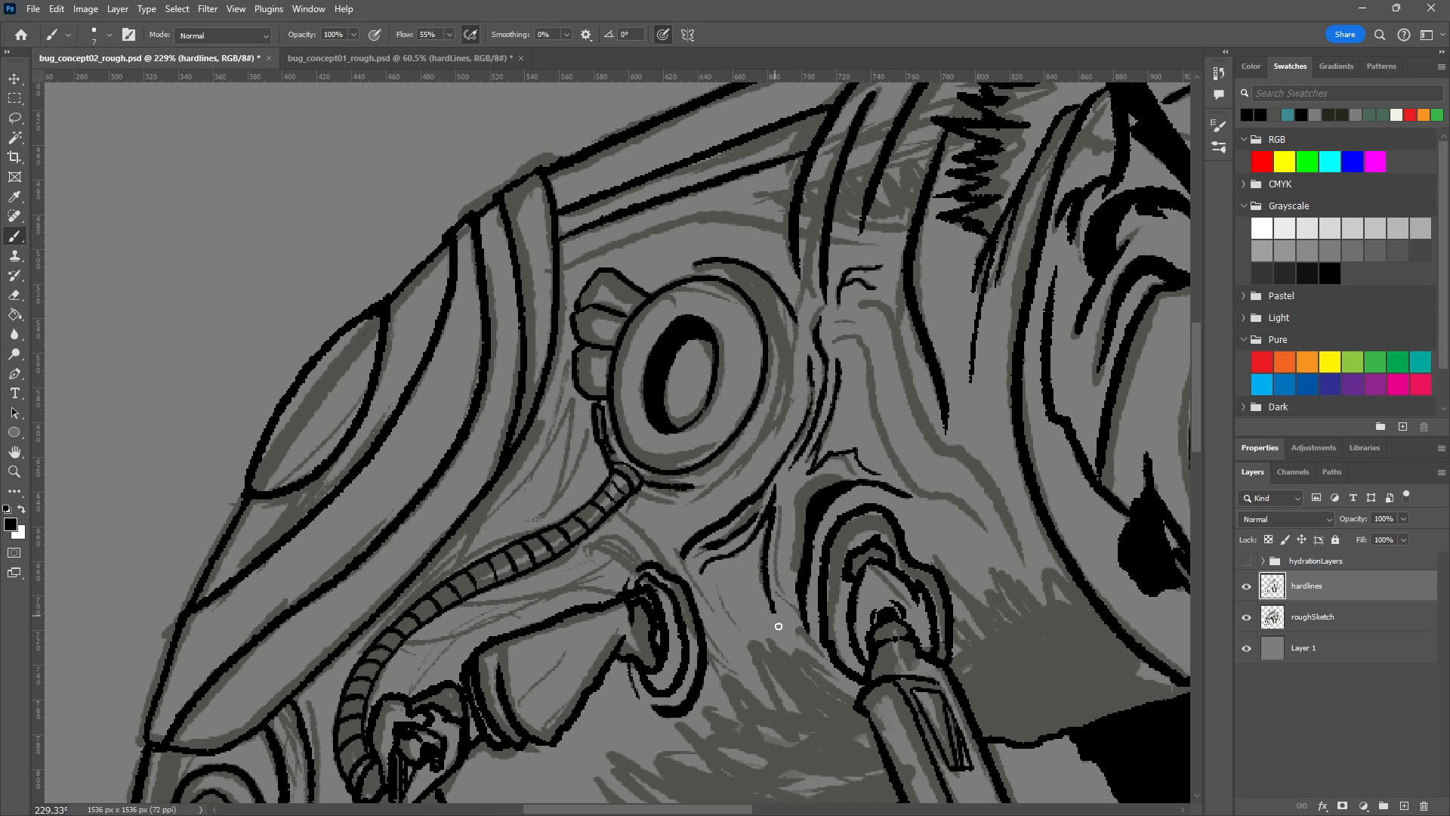
{"action": "mouse_move", "coordinate": [781, 519]}
{"action": "left_mouse_down"}
{"action": "mouse_move", "coordinate": [797, 671]}
{"action": "mouse_move", "coordinate": [790, 606]}
{"action": "mouse_move", "coordinate": [822, 659]}
{"action": "left_mouse_up"}
{"action": "mouse_move", "coordinate": [989, 658]}
{"action": "left_mouse_down"}
{"action": "mouse_move", "coordinate": [991, 479]}
{"action": "mouse_move", "coordinate": [980, 663]}
{"action": "left_mouse_up"}
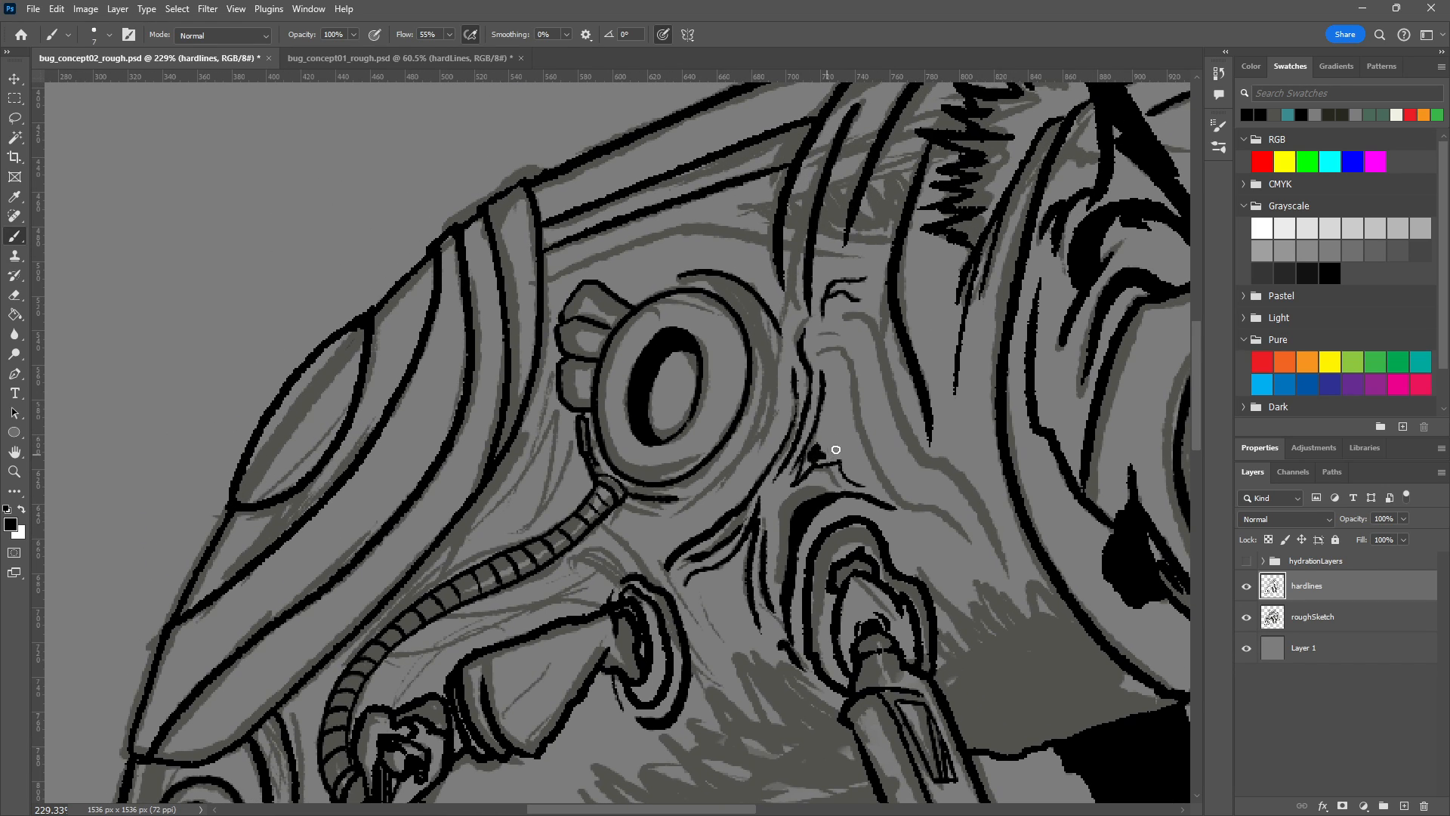
Draw two long fold lines sweeping from the crease beside the round port down past the front leg's socket.
{"action": "mouse_move", "coordinate": [824, 453]}
{"action": "left_mouse_down"}
{"action": "mouse_move", "coordinate": [846, 462]}
{"action": "mouse_move", "coordinate": [832, 447]}
{"action": "left_mouse_up"}
{"action": "key", "text": "ctrl+z"}
{"action": "key", "text": "ctrl+z"}
{"action": "mouse_move", "coordinate": [816, 347]}
{"action": "left_mouse_down"}
{"action": "mouse_move", "coordinate": [852, 360]}
{"action": "mouse_move", "coordinate": [858, 418]}
{"action": "mouse_move", "coordinate": [895, 495]}
{"action": "mouse_move", "coordinate": [974, 541]}
{"action": "left_mouse_up"}
{"action": "key", "text": "ctrl+z"}
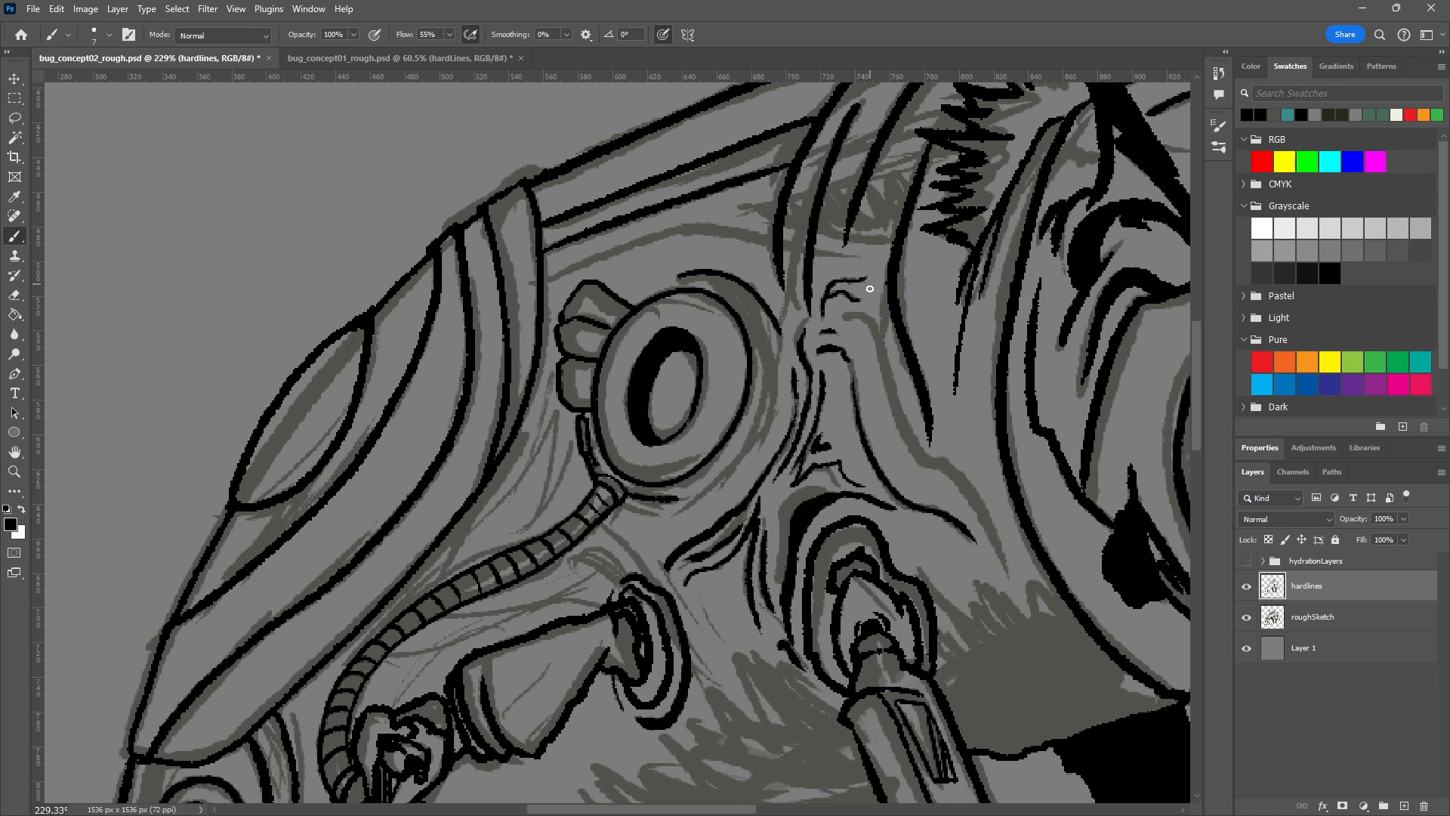
{"action": "mouse_move", "coordinate": [847, 317]}
{"action": "left_mouse_down"}
{"action": "mouse_move", "coordinate": [910, 448]}
{"action": "mouse_move", "coordinate": [975, 502]}
{"action": "mouse_move", "coordinate": [1008, 587]}
{"action": "left_mouse_up"}
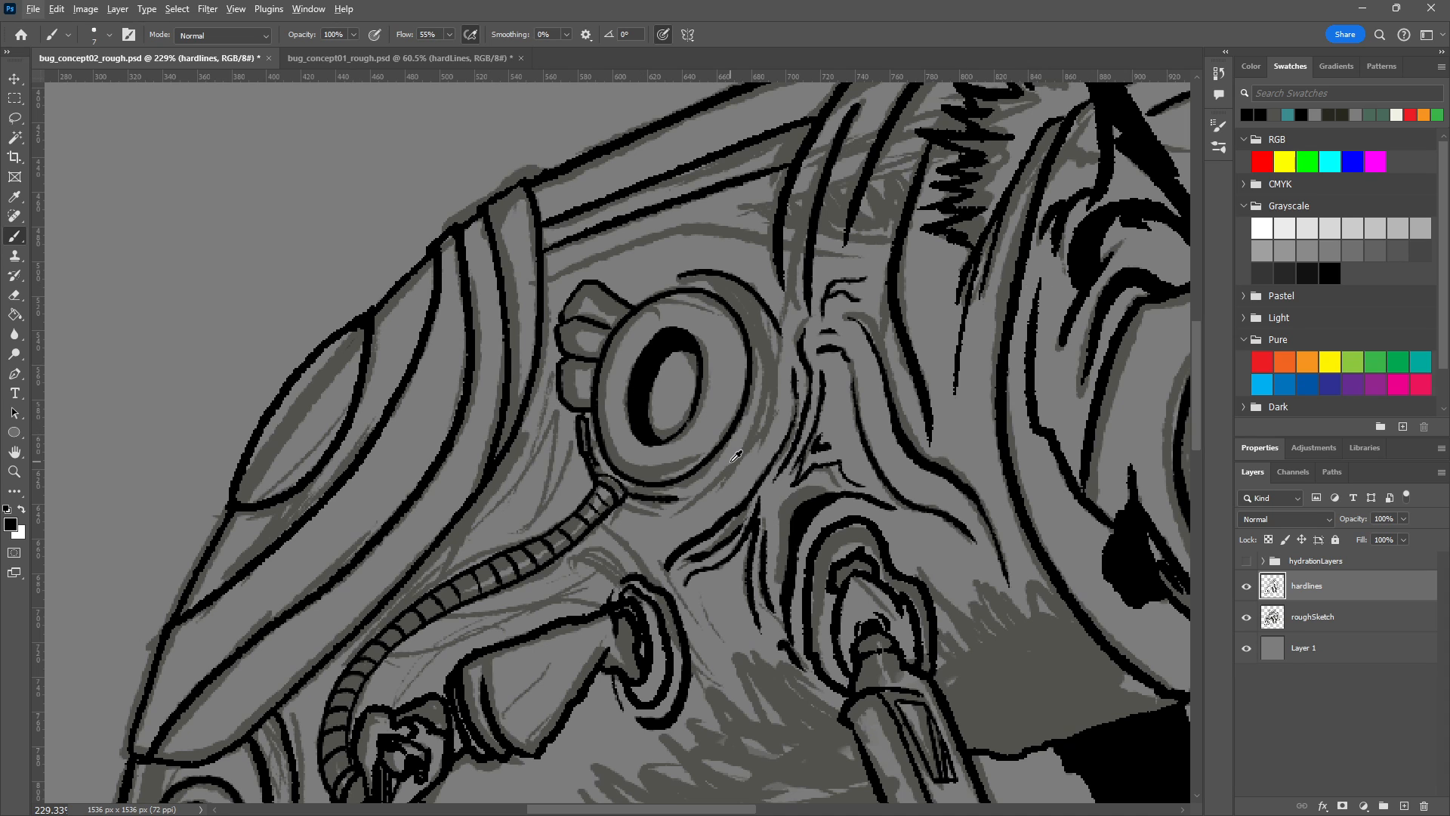
{"action": "scroll", "coordinate": [738, 456], "scroll_direction": "down", "scroll_amount": 8}
{"action": "scroll", "coordinate": [780, 452], "scroll_direction": "up", "scroll_amount": 7}
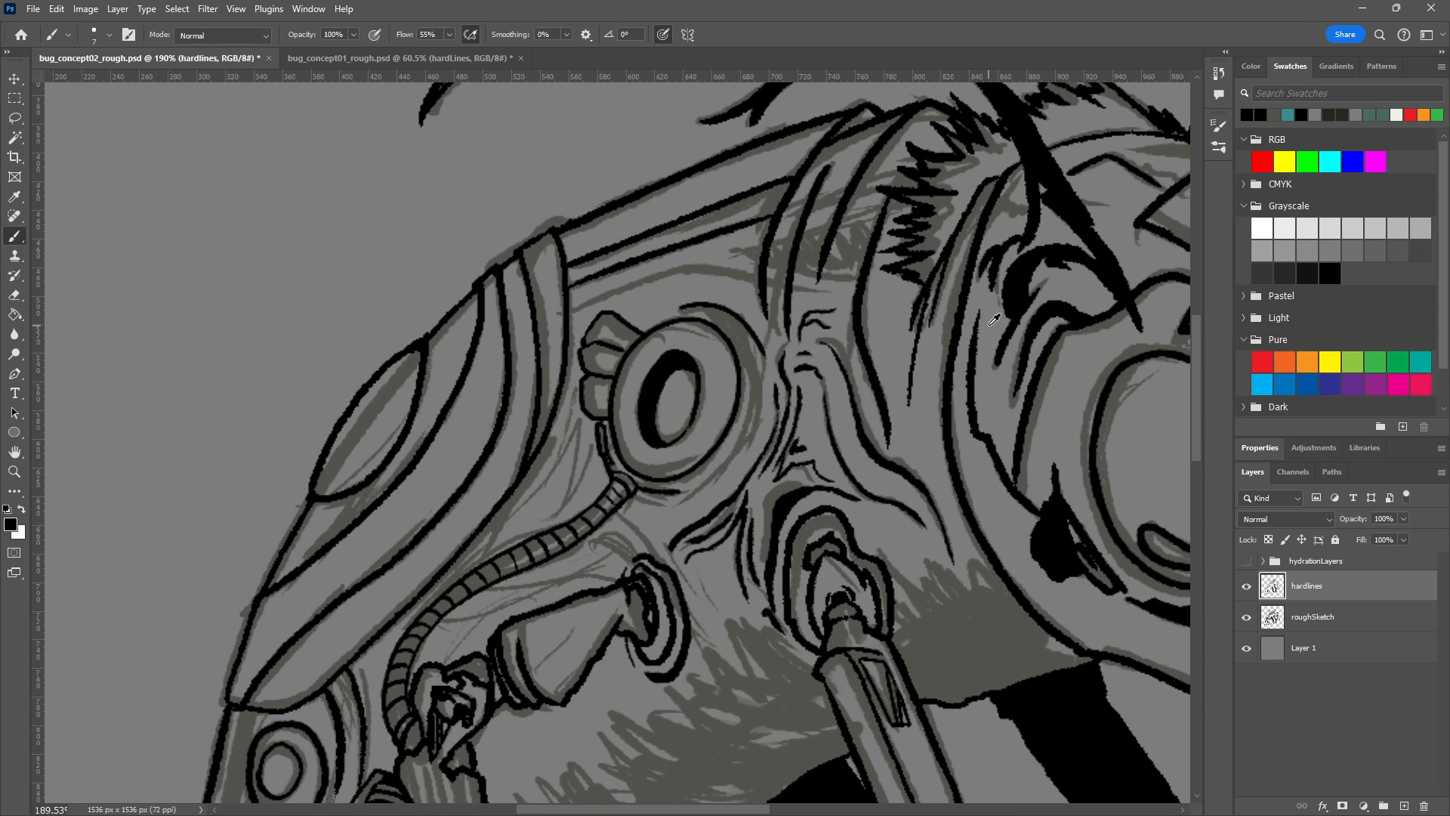
{"action": "left_click_drag", "start_coordinate": [841, 126], "coordinate": [866, 123]}
{"action": "key", "text": "ctrl+z"}
{"action": "key", "text": "ctrl+z"}
Toggle the roughSketch layer's visibility to check the whole bug's hardlines with and without the sketch.
{"action": "scroll", "coordinate": [870, 227], "scroll_direction": "down", "scroll_amount": 12}
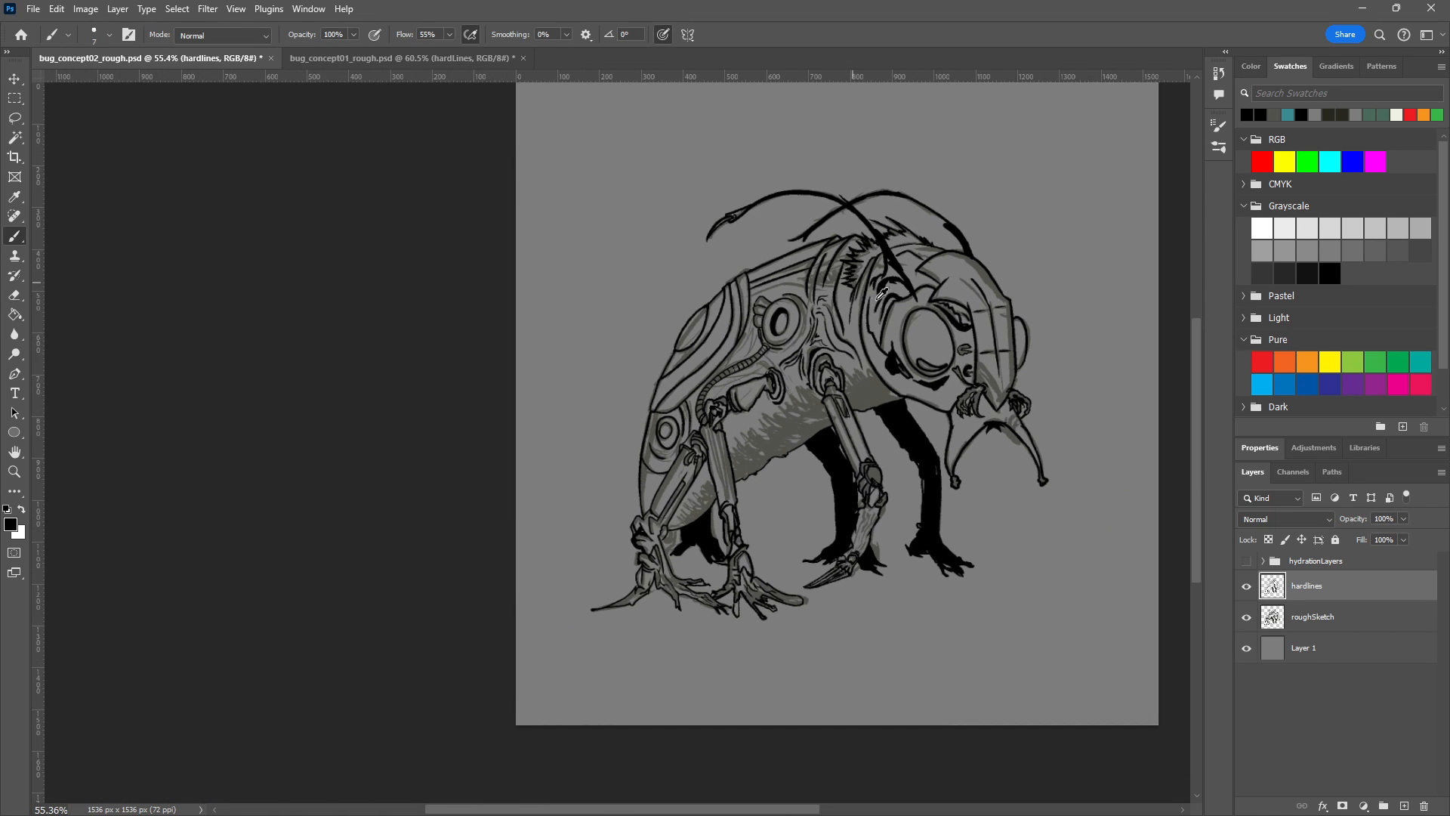
{"action": "left_click_drag", "start_coordinate": [954, 374], "coordinate": [870, 339]}
{"action": "left_click", "coordinate": [1248, 618]}
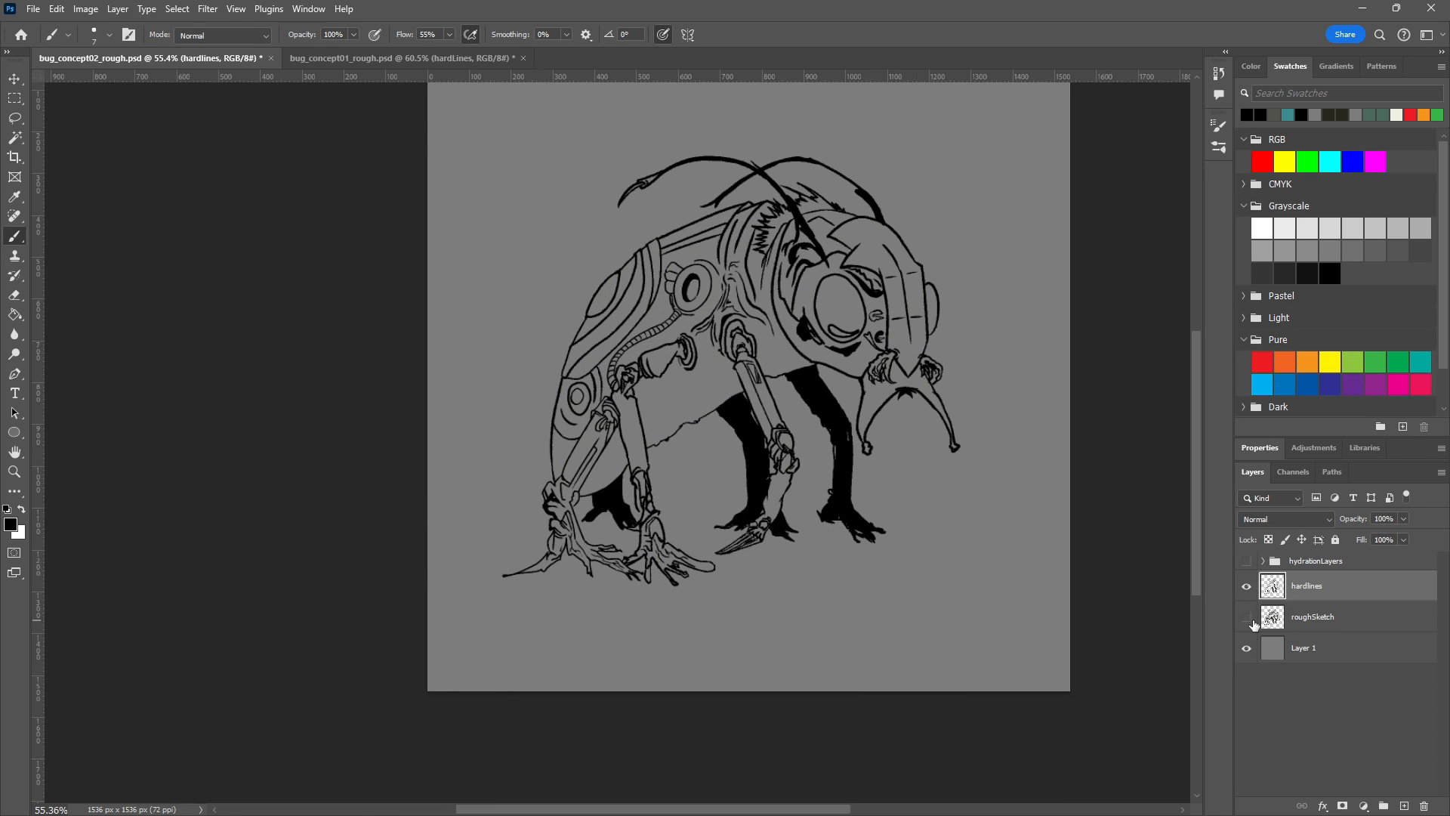
{"action": "left_click", "coordinate": [1254, 624]}
{"action": "left_click", "coordinate": [1253, 624]}
{"action": "left_click", "coordinate": [1254, 624]}
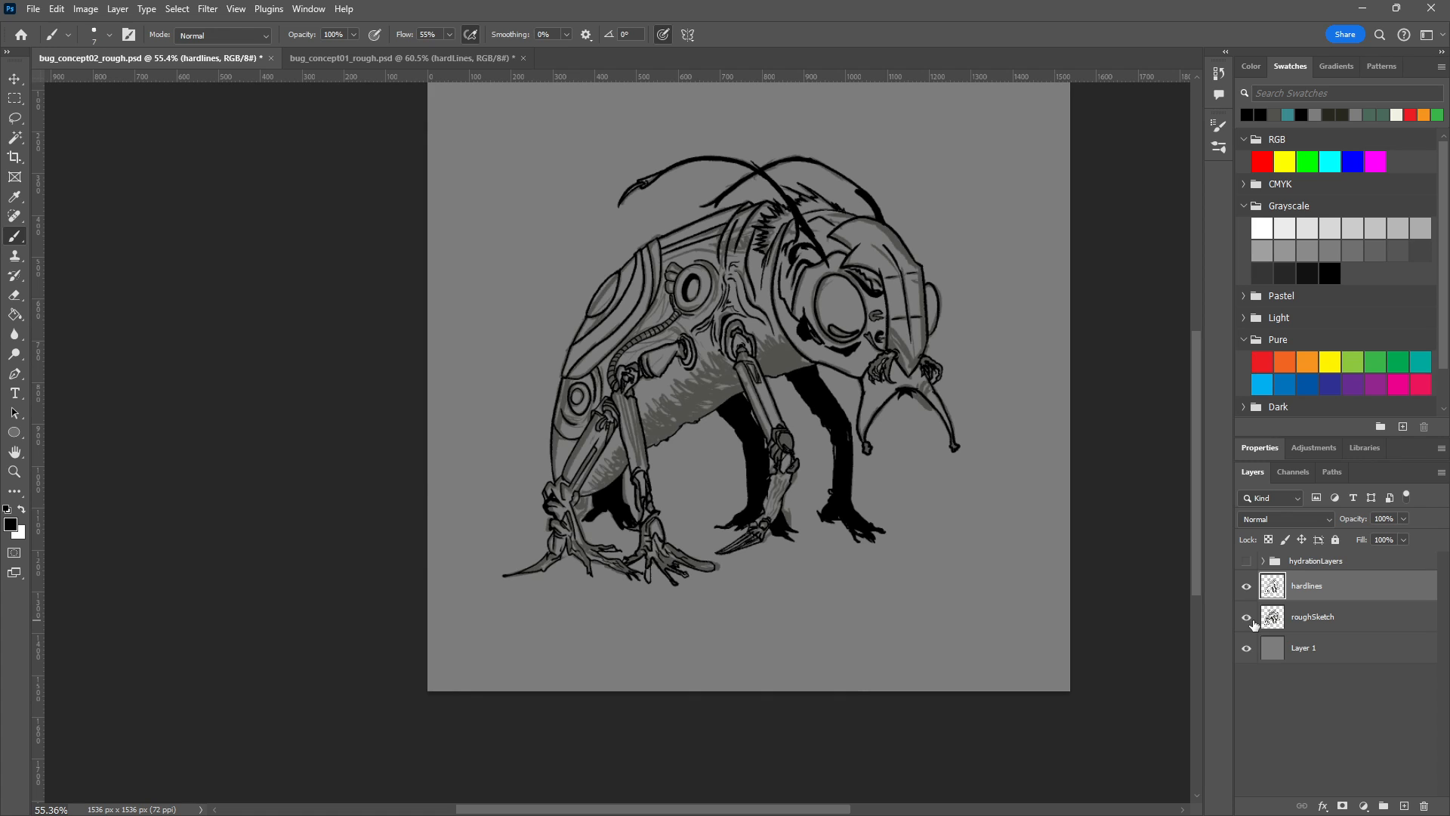
Compare the rear shell plate, upper hind leg and whole bug with the roughSketch layer hidden and shown.
{"action": "left_click", "coordinate": [1254, 624]}
{"action": "scroll", "coordinate": [595, 385], "scroll_direction": "up", "scroll_amount": 10}
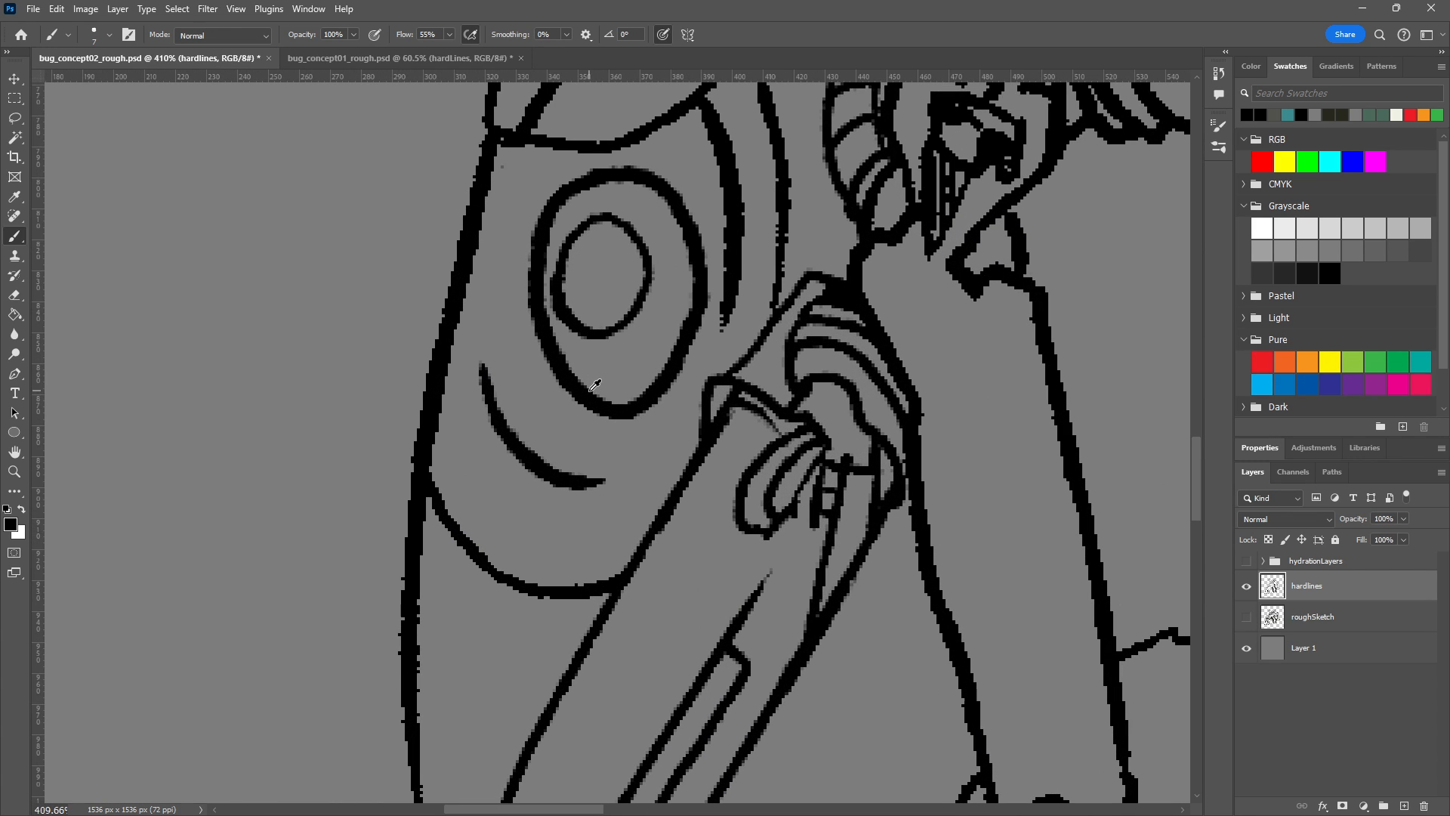
{"action": "left_click_drag", "start_coordinate": [594, 385], "coordinate": [689, 450]}
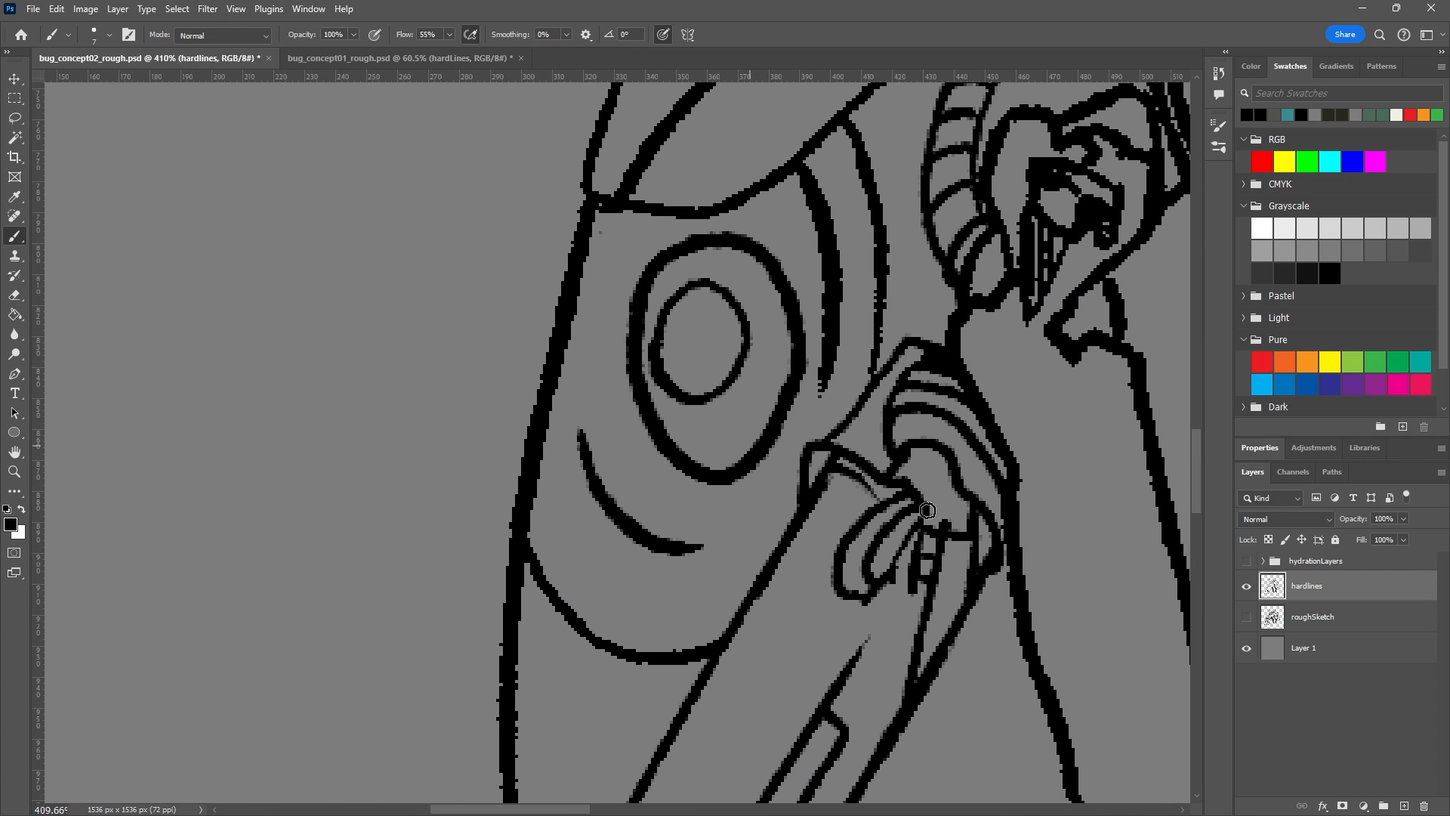
{"action": "left_click", "coordinate": [1248, 618]}
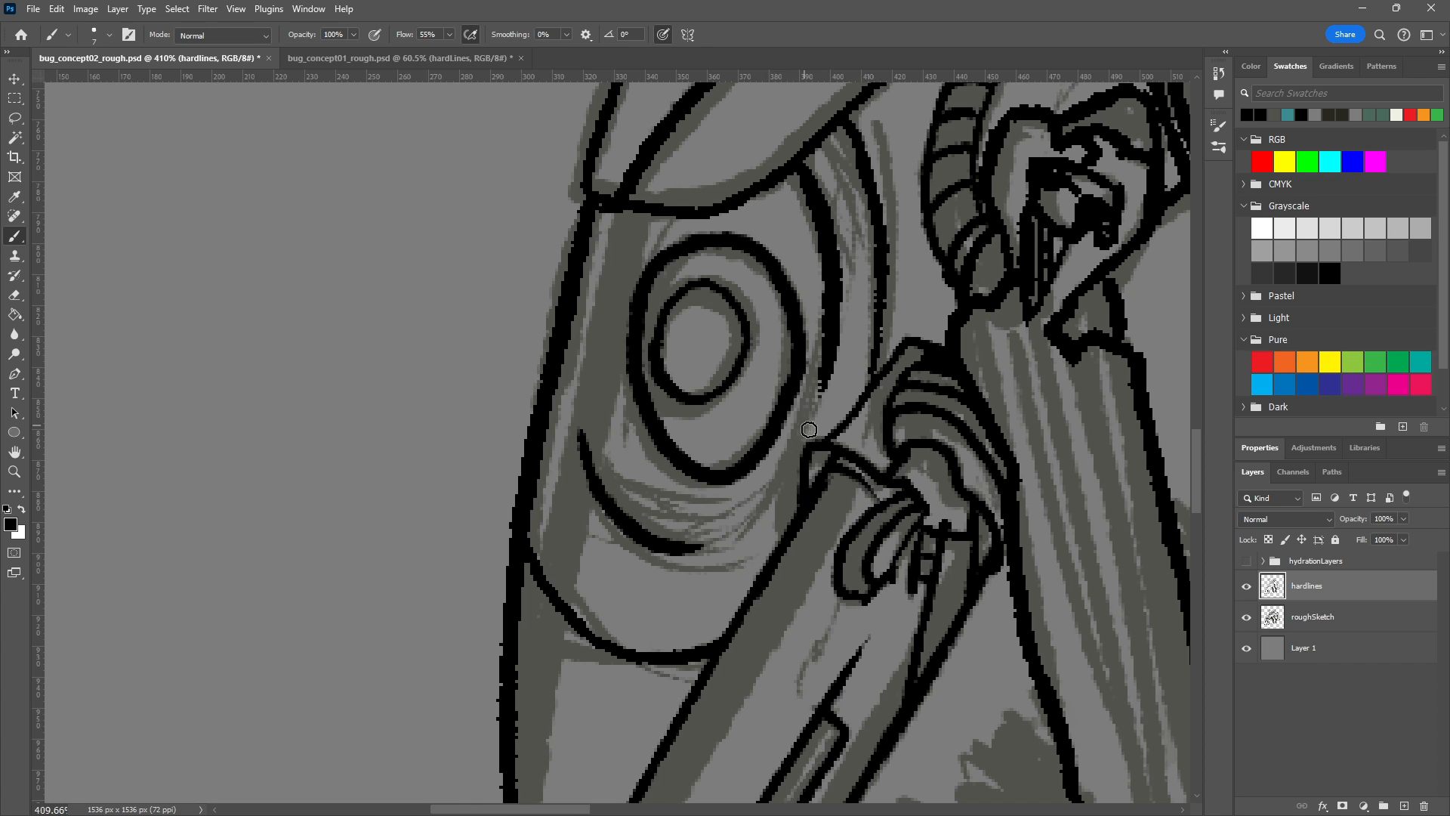
{"action": "scroll", "coordinate": [767, 382], "scroll_direction": "down", "scroll_amount": 2}
{"action": "scroll", "coordinate": [766, 381], "scroll_direction": "down", "scroll_amount": 5}
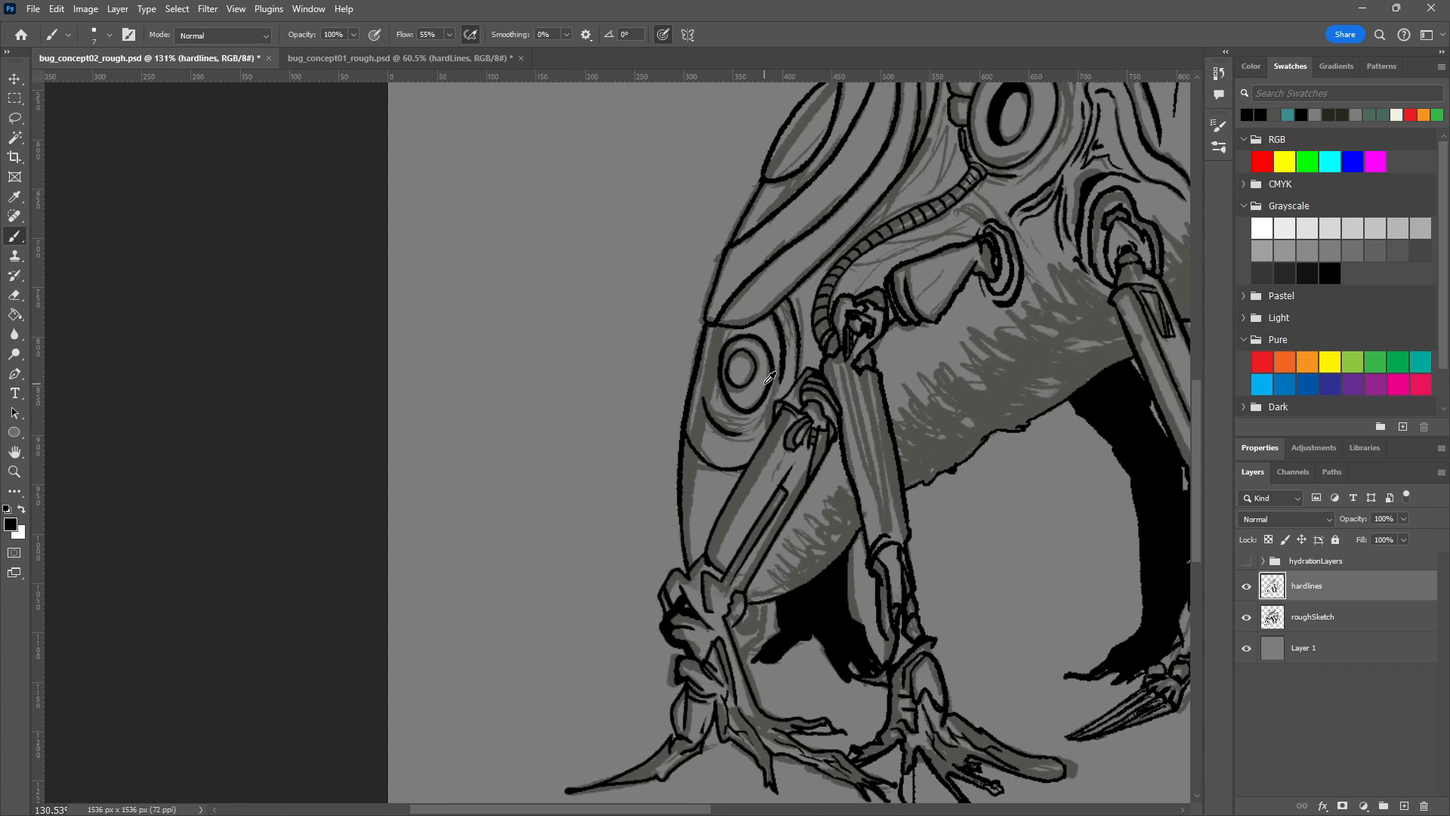
{"action": "left_click_drag", "start_coordinate": [767, 374], "coordinate": [615, 415]}
{"action": "left_click", "coordinate": [1247, 618]}
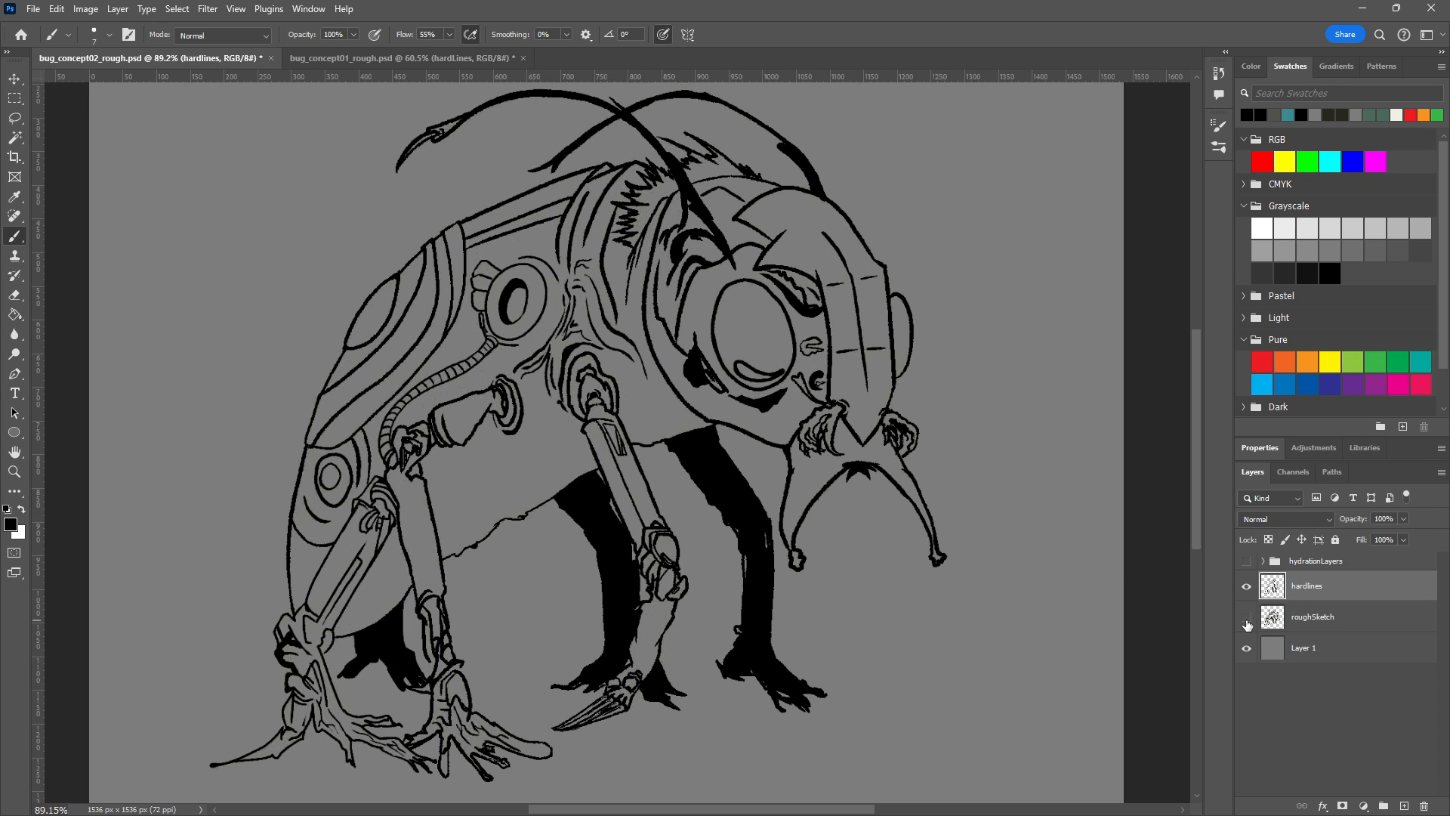
{"action": "left_click", "coordinate": [1247, 620]}
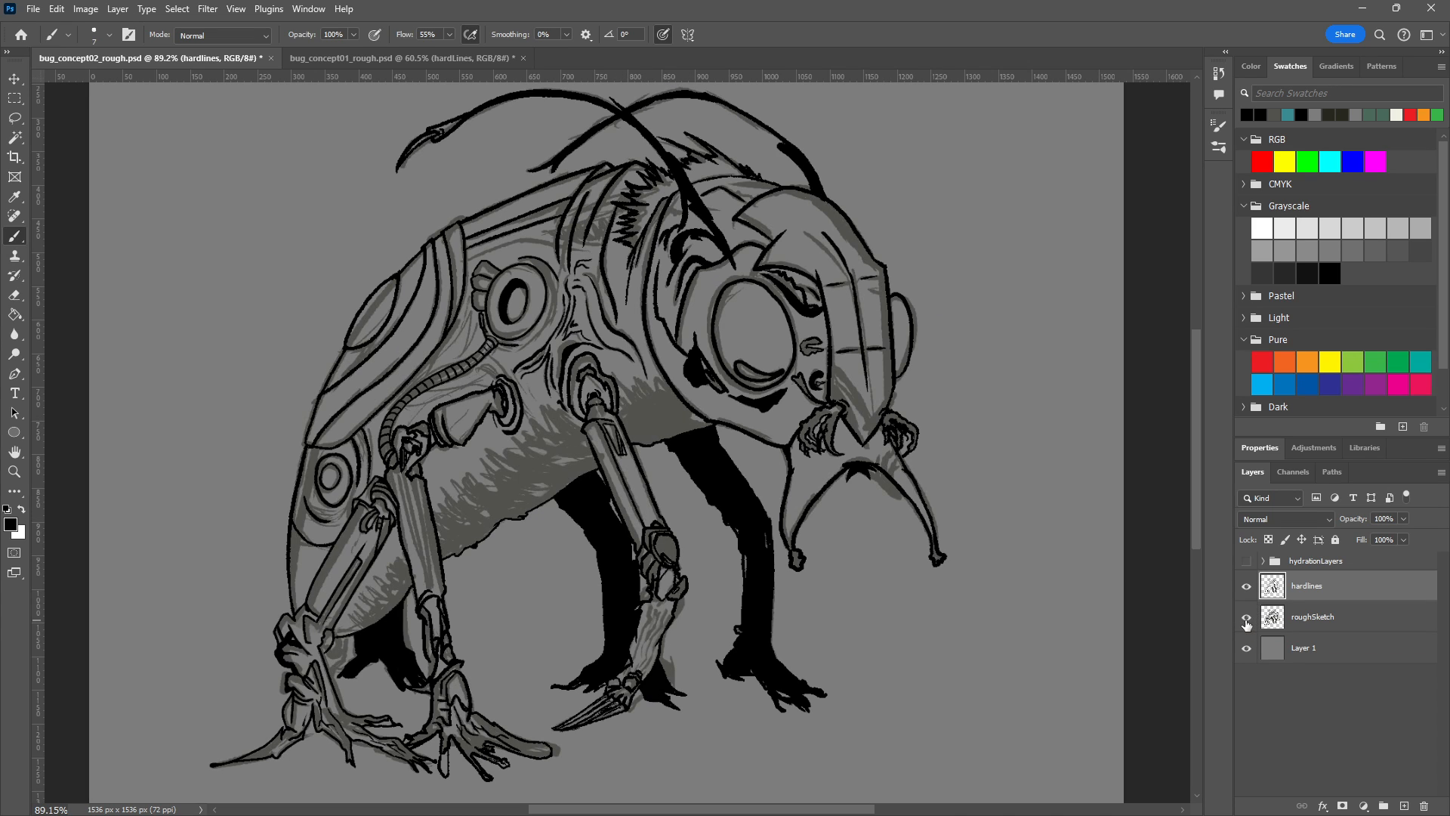
Examine the belly, leg and head hardlines over the rough sketch, and hide the roughSketch layer to check the ink alone.
{"action": "scroll", "coordinate": [657, 412], "scroll_direction": "up", "scroll_amount": 5}
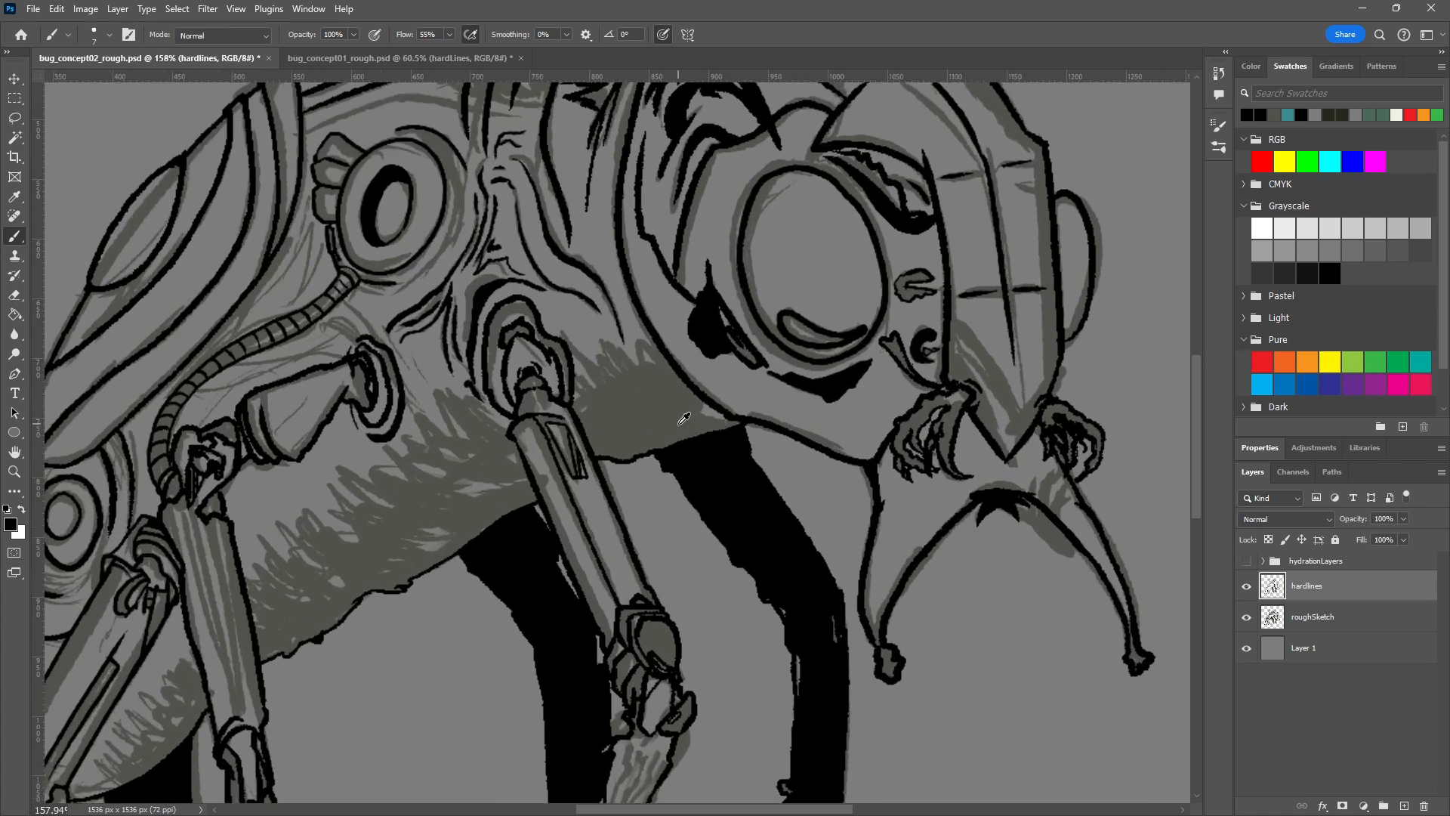
{"action": "mouse_move", "coordinate": [605, 418]}
{"action": "left_mouse_down"}
{"action": "mouse_move", "coordinate": [834, 401]}
{"action": "mouse_move", "coordinate": [864, 323]}
{"action": "left_mouse_up"}
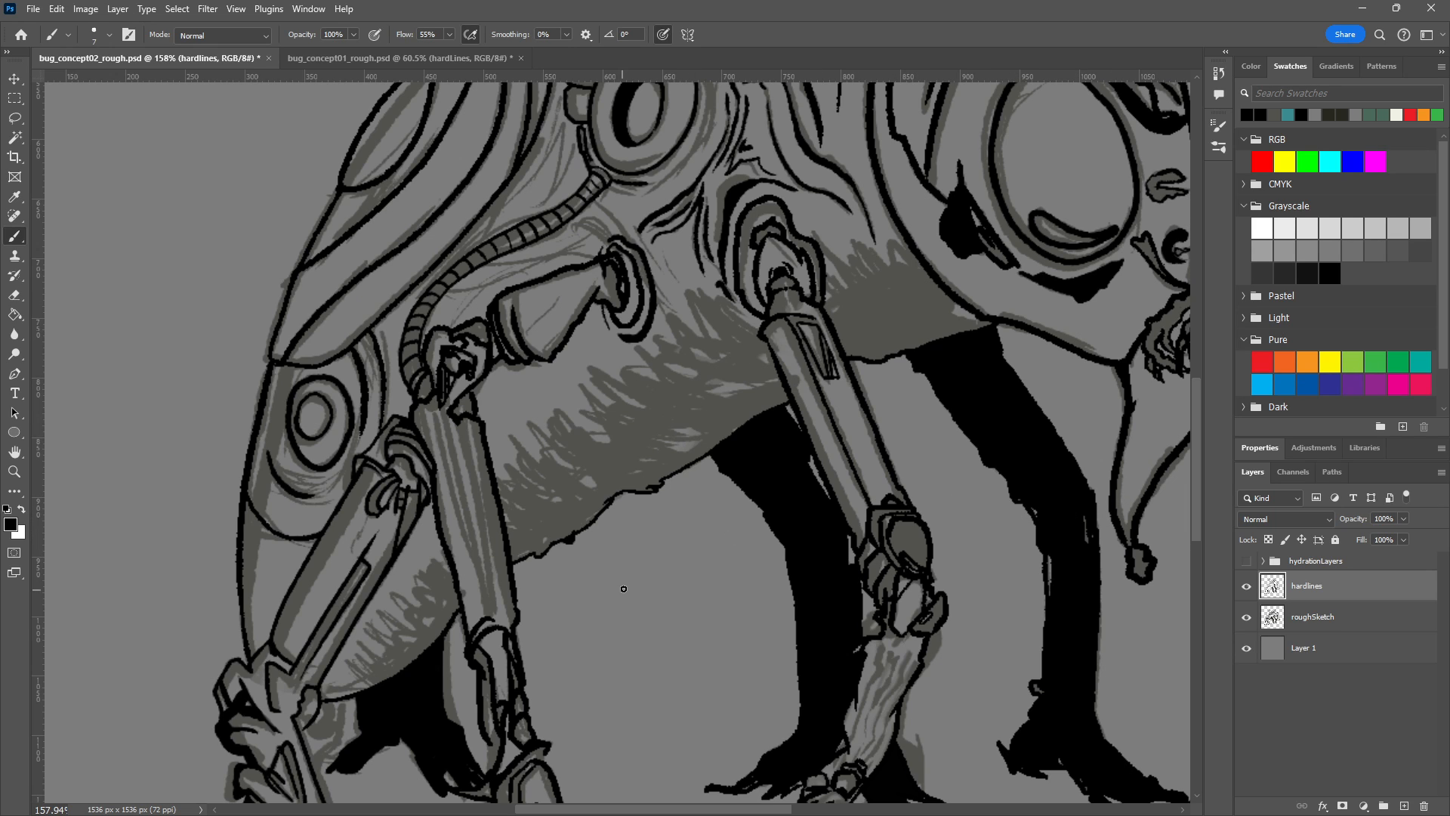
{"action": "left_click_drag", "start_coordinate": [648, 587], "coordinate": [901, 467]}
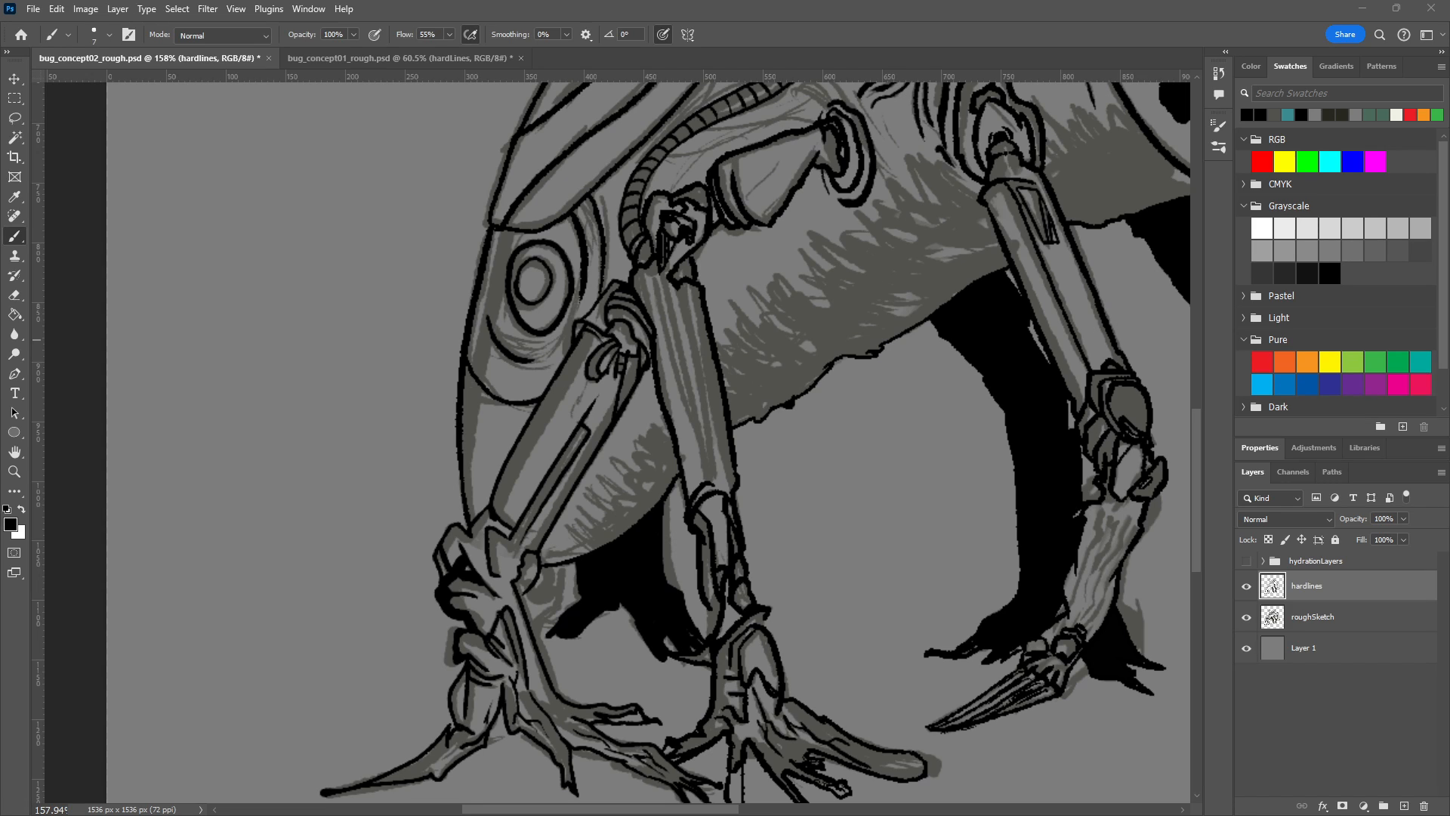
{"action": "scroll", "coordinate": [716, 528], "scroll_direction": "down", "scroll_amount": 3}
{"action": "scroll", "coordinate": [685, 507], "scroll_direction": "down", "scroll_amount": 3}
{"action": "scroll", "coordinate": [685, 507], "scroll_direction": "down", "scroll_amount": 3}
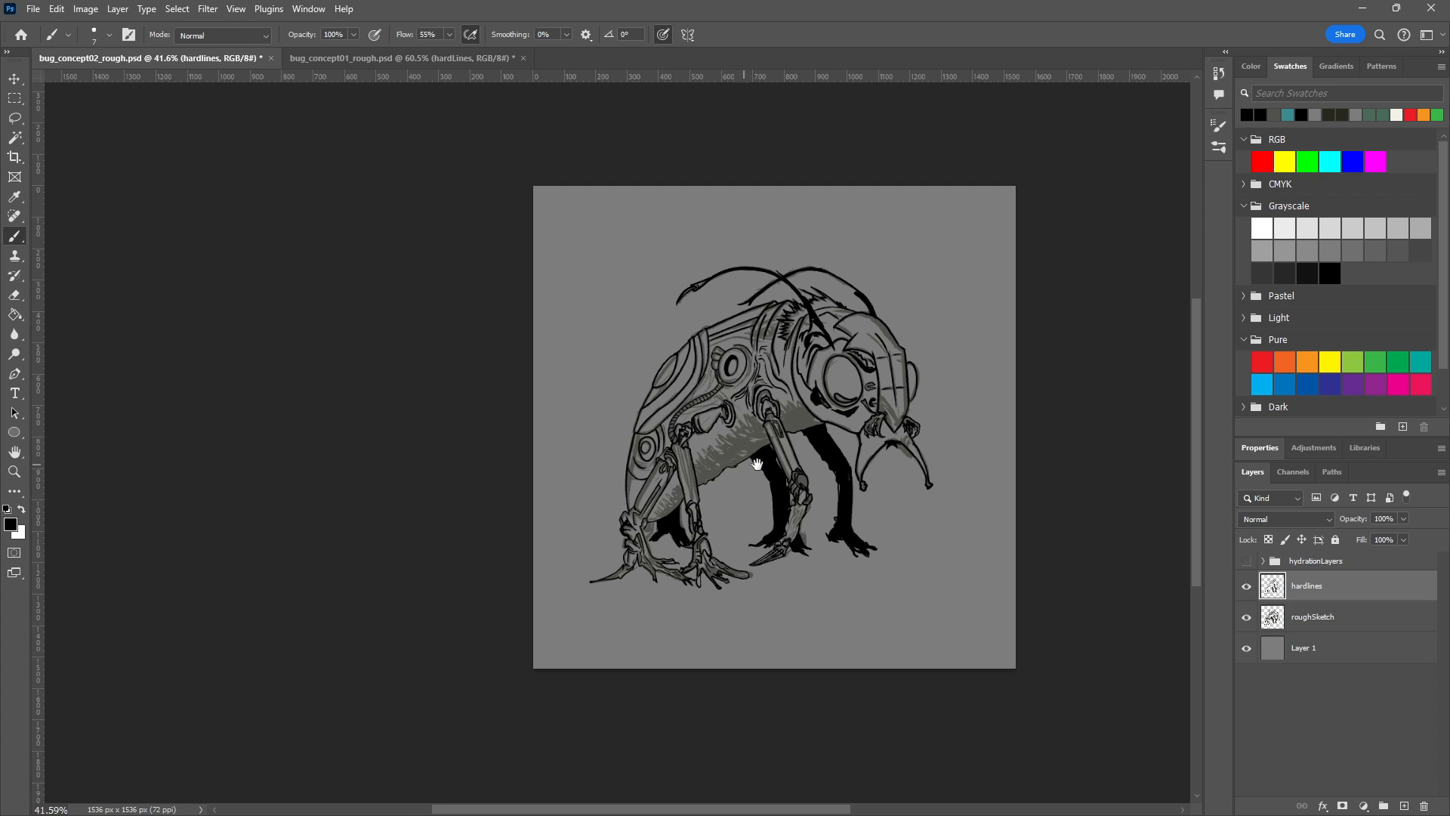
{"action": "left_click_drag", "start_coordinate": [717, 465], "coordinate": [651, 467]}
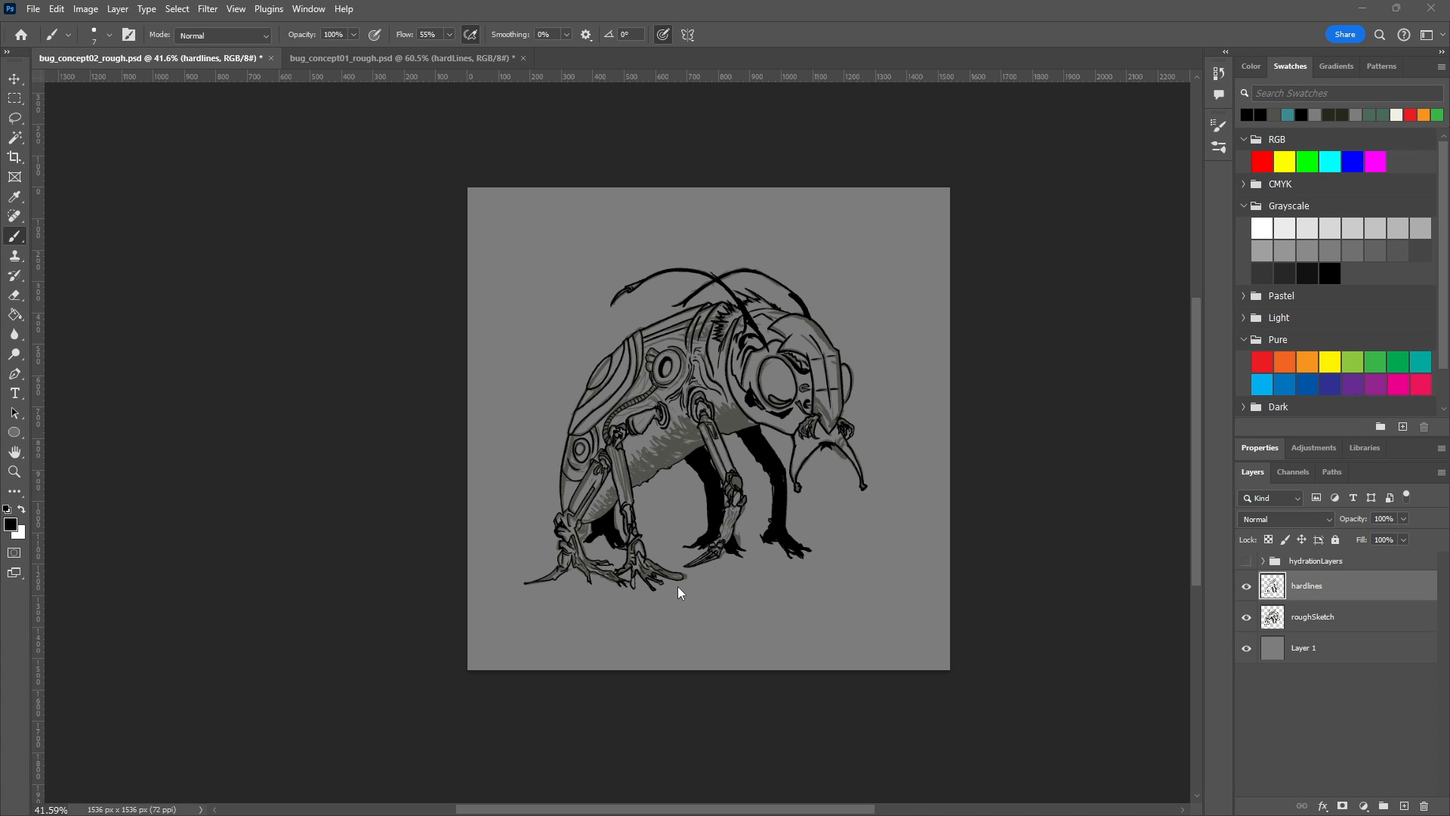
{"action": "scroll", "coordinate": [723, 383], "scroll_direction": "up", "scroll_amount": 14}
{"action": "scroll", "coordinate": [642, 468], "scroll_direction": "down", "scroll_amount": 2}
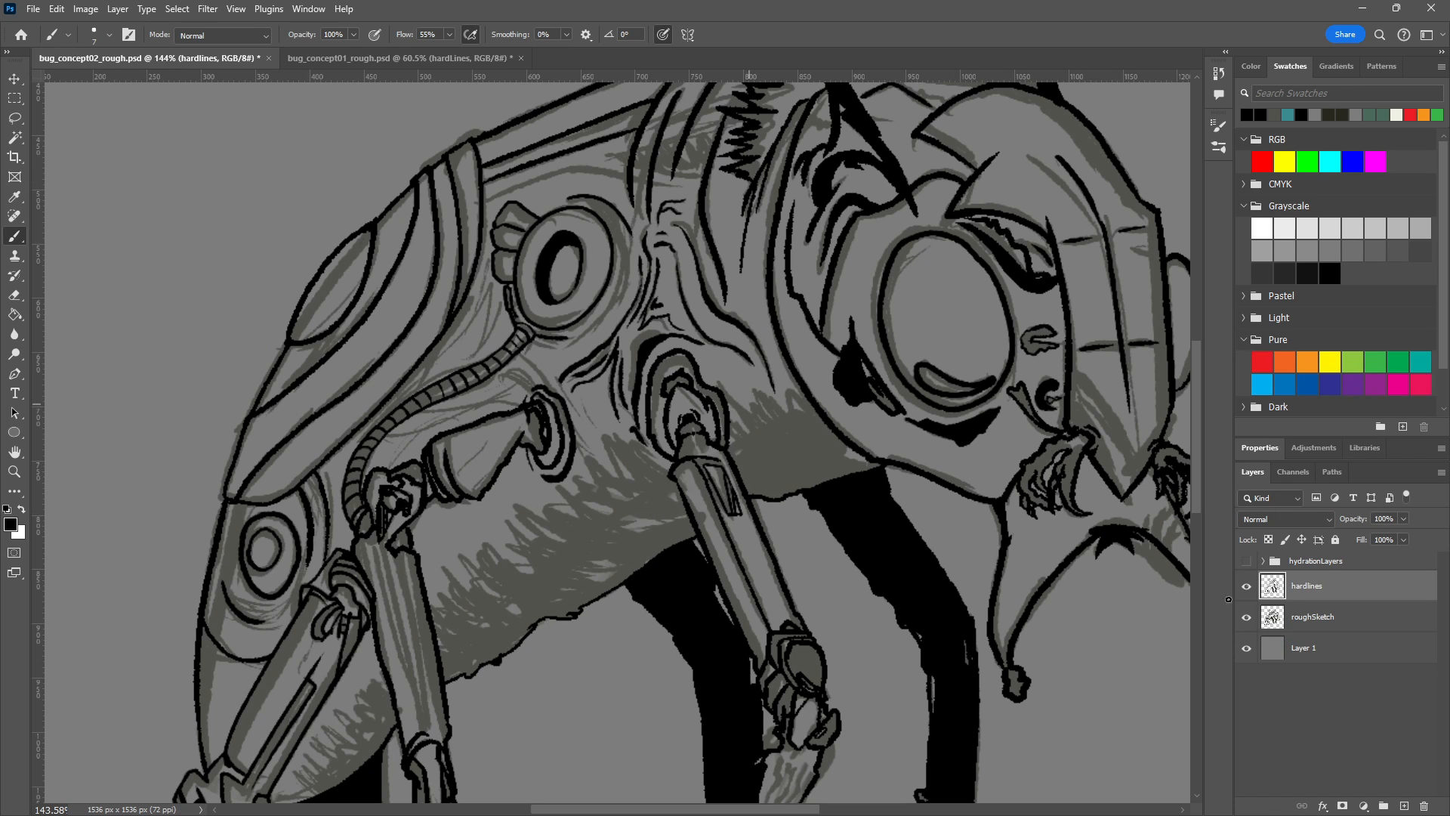
{"action": "left_click", "coordinate": [1246, 617]}
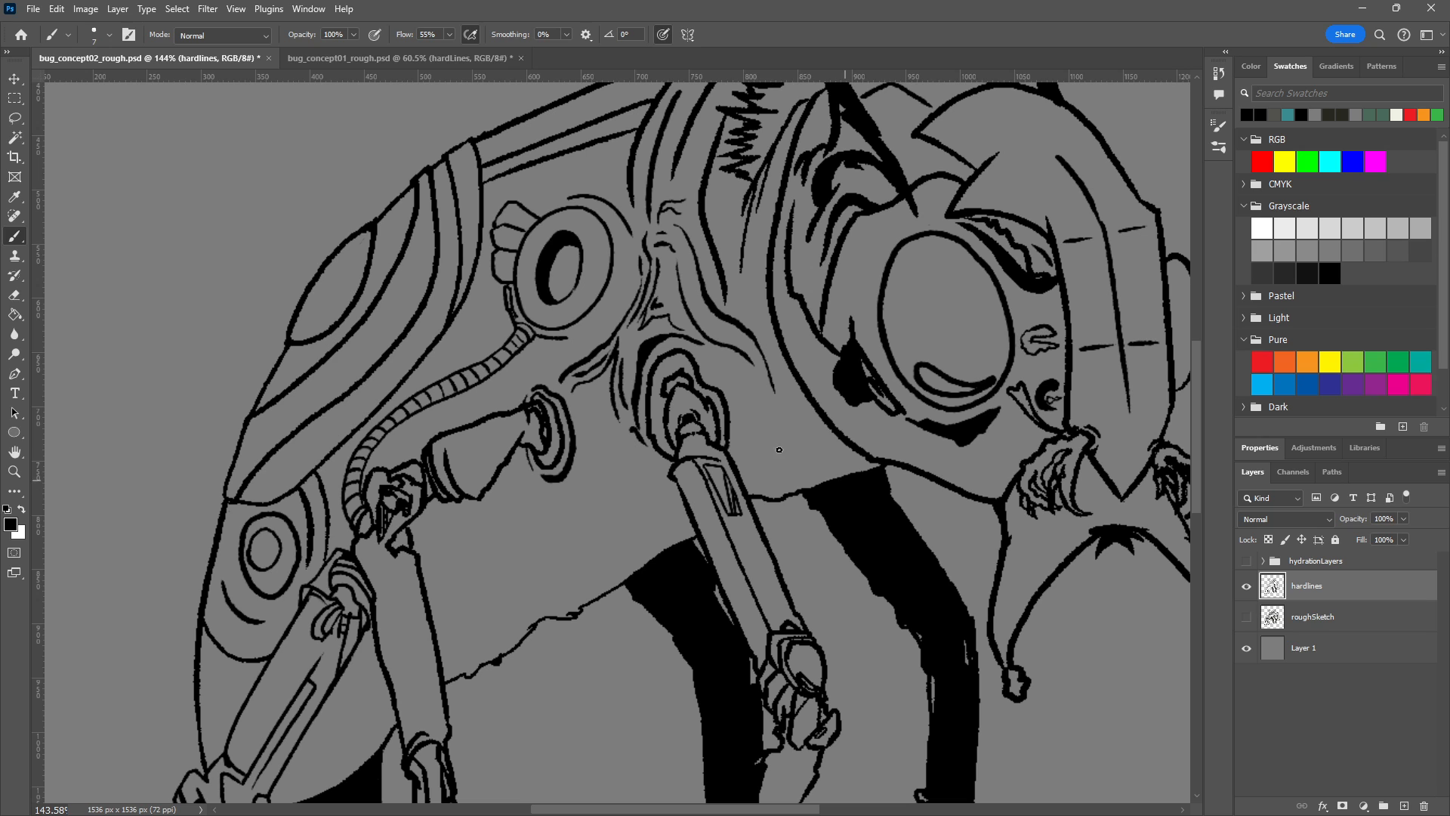
{"action": "scroll", "coordinate": [826, 464], "scroll_direction": "down", "scroll_amount": 5}
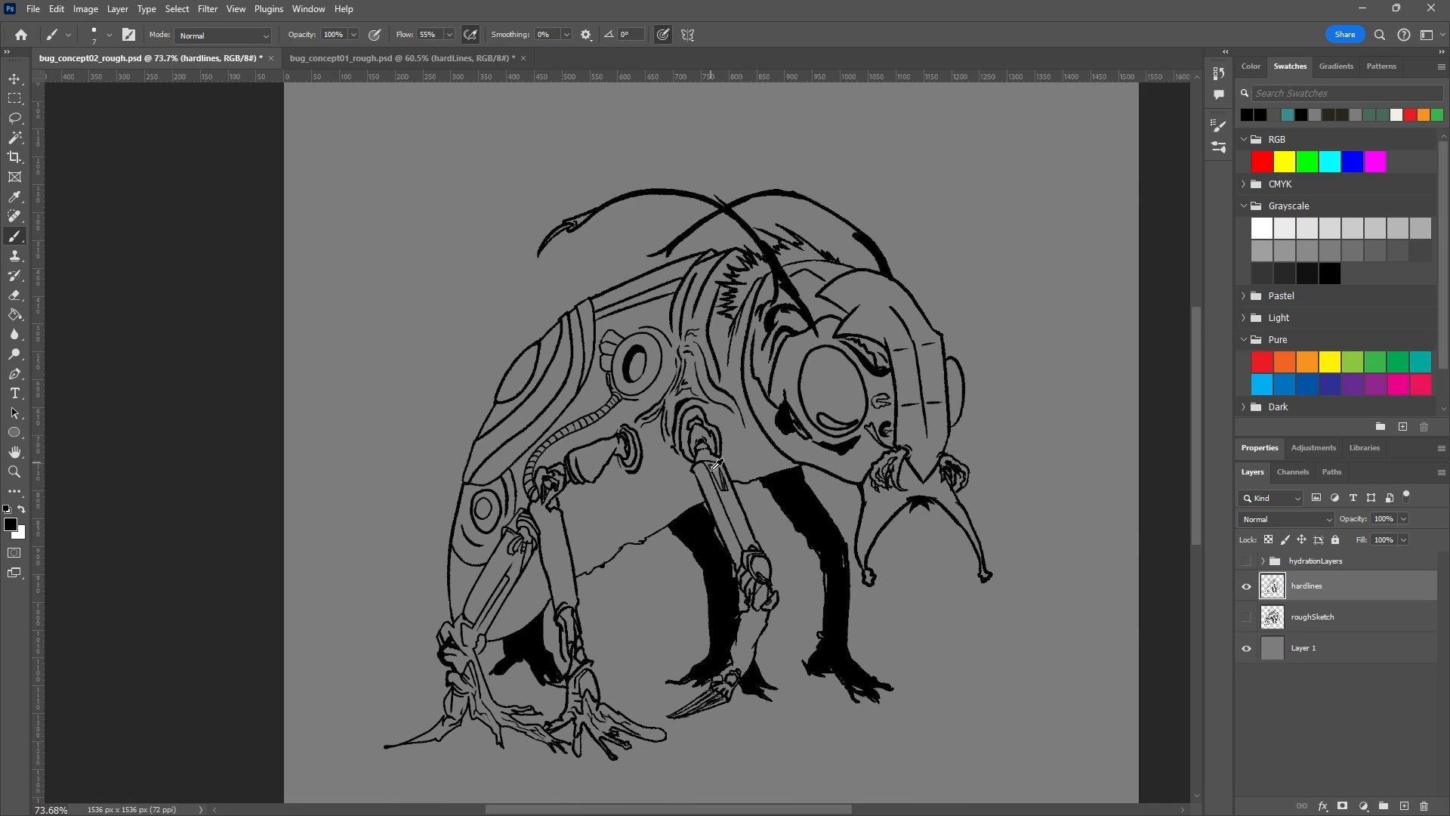
{"action": "scroll", "coordinate": [649, 581], "scroll_direction": "up", "scroll_amount": 3}
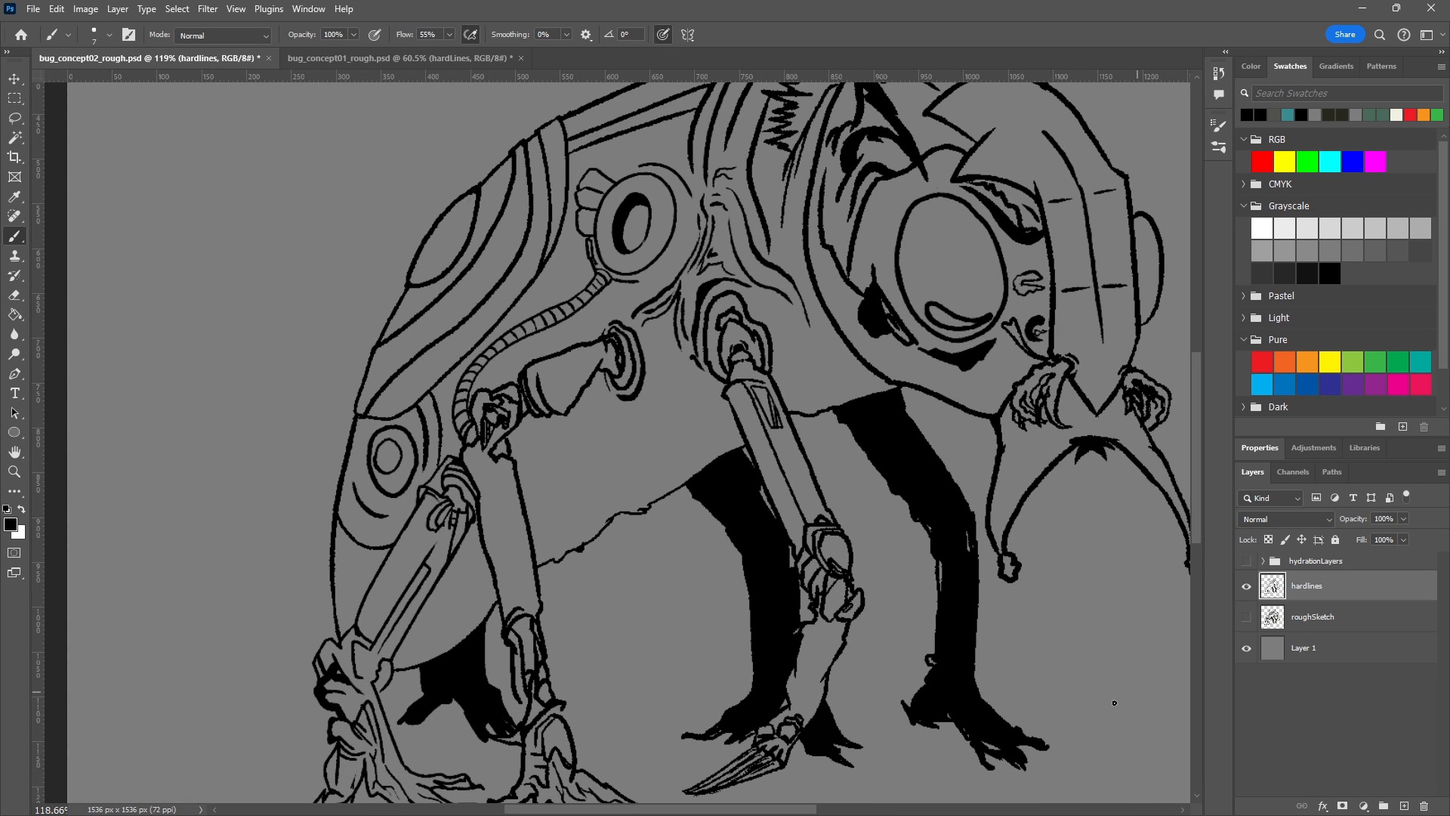
Delete the hydrationLayers group and save the document.
{"action": "left_click", "coordinate": [1247, 561]}
{"action": "left_click", "coordinate": [1247, 561]}
{"action": "left_click", "coordinate": [1296, 563]}
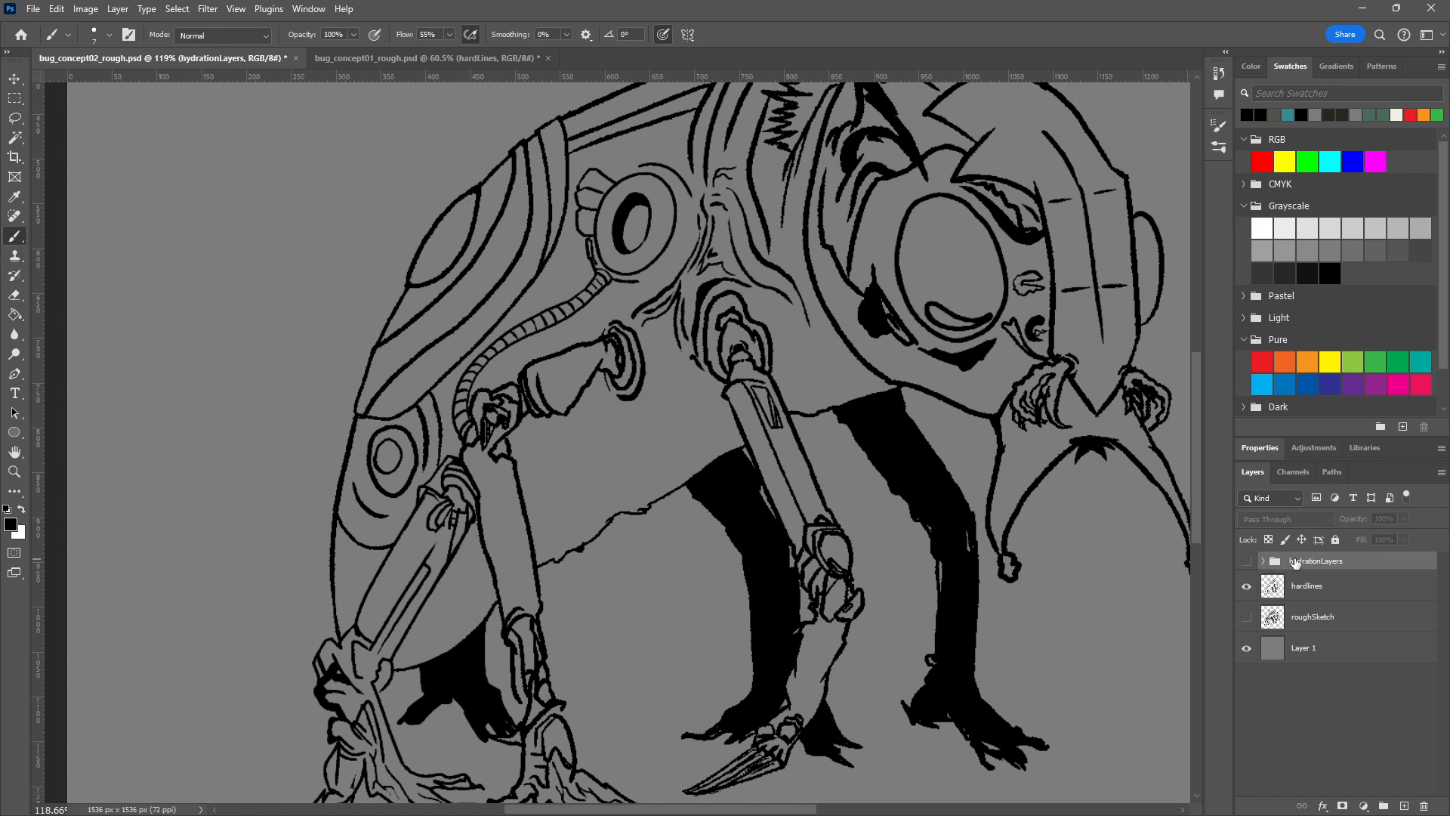
{"action": "key", "text": "Delete"}
{"action": "left_click", "coordinate": [34, 9]}
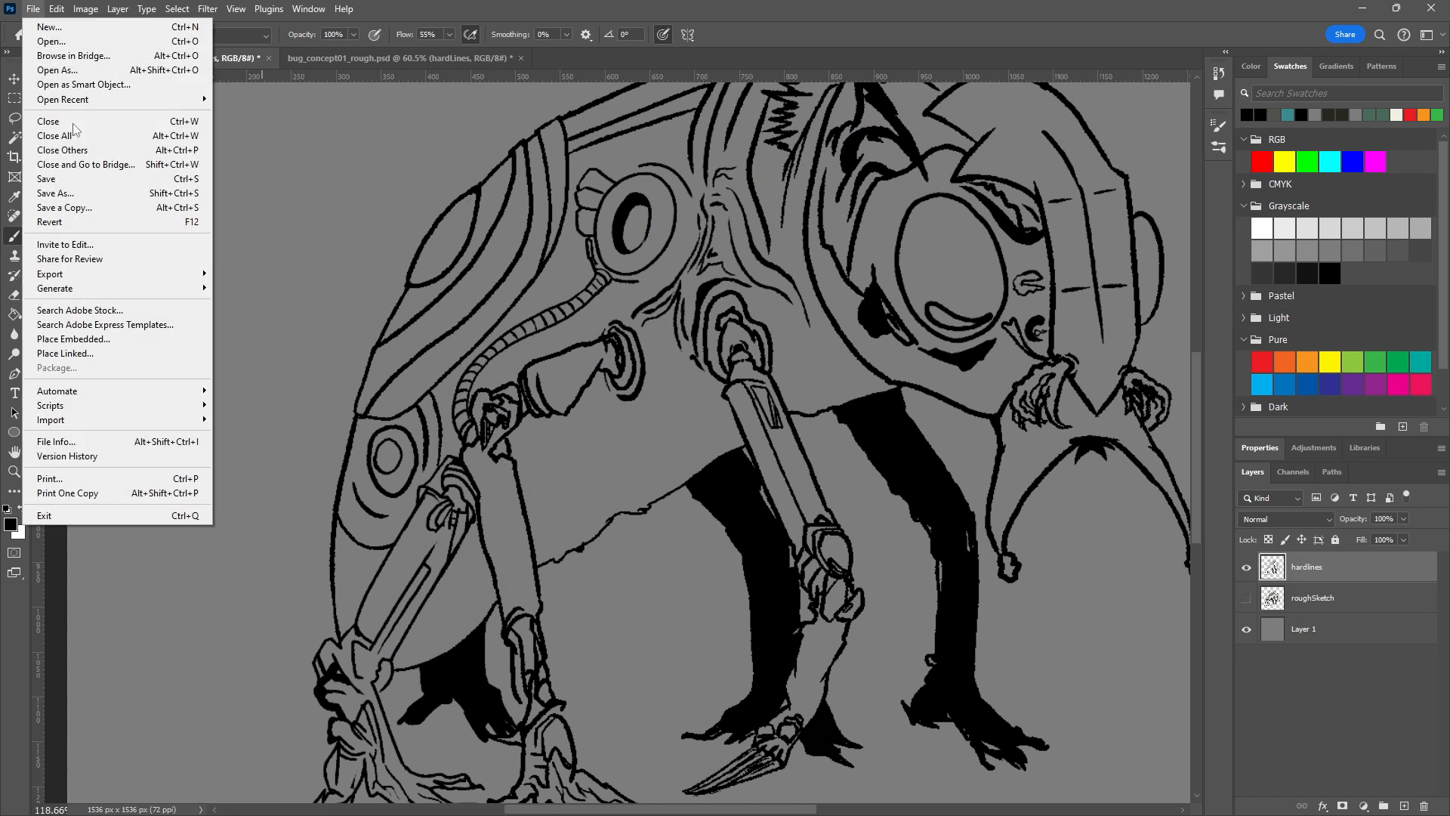
{"action": "left_click", "coordinate": [51, 179]}
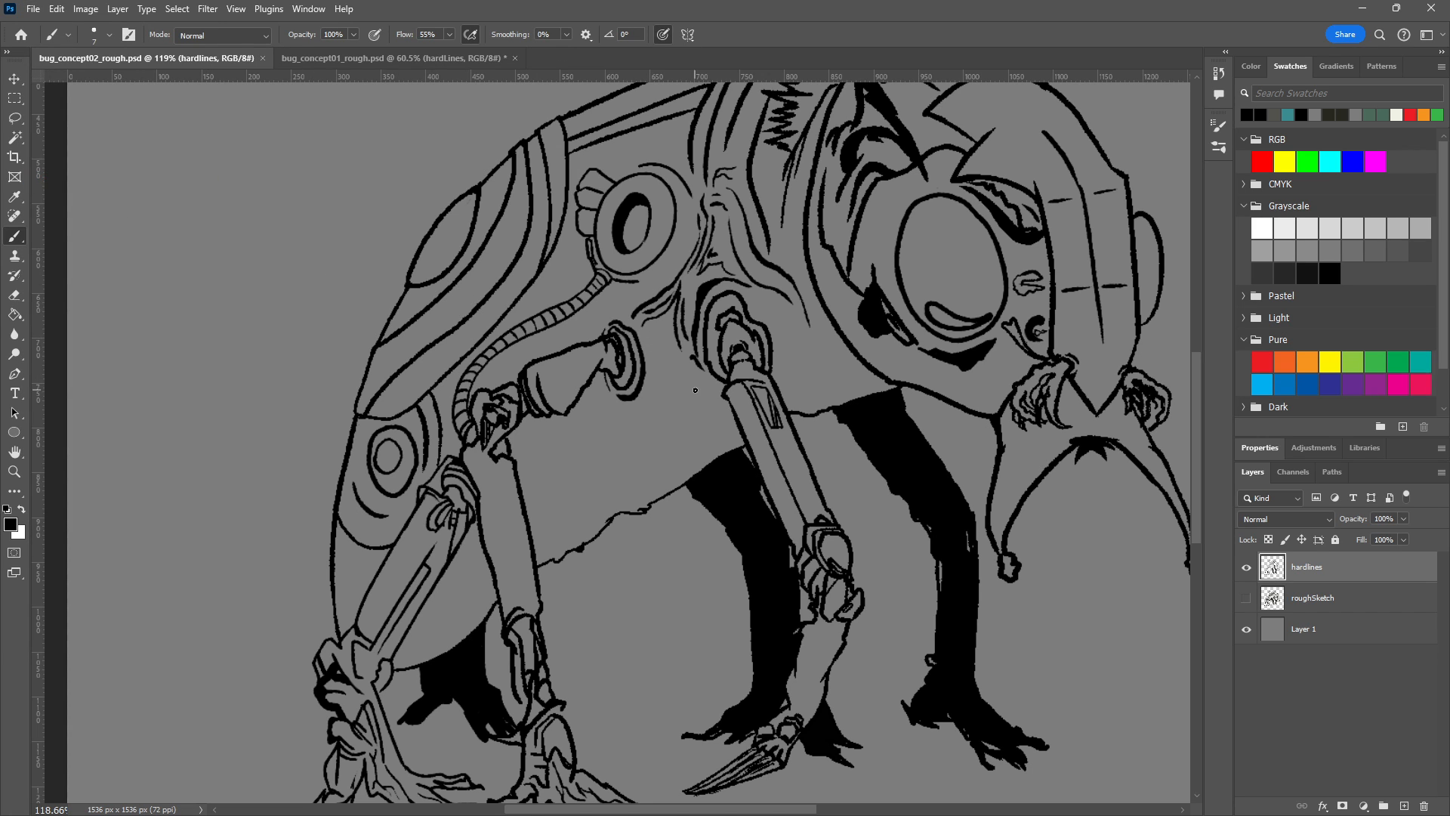
Examine the clean hardlines around the hind and middle legs and across the whole bug without the sketch.
{"action": "scroll", "coordinate": [586, 526], "scroll_direction": "down", "scroll_amount": 3}
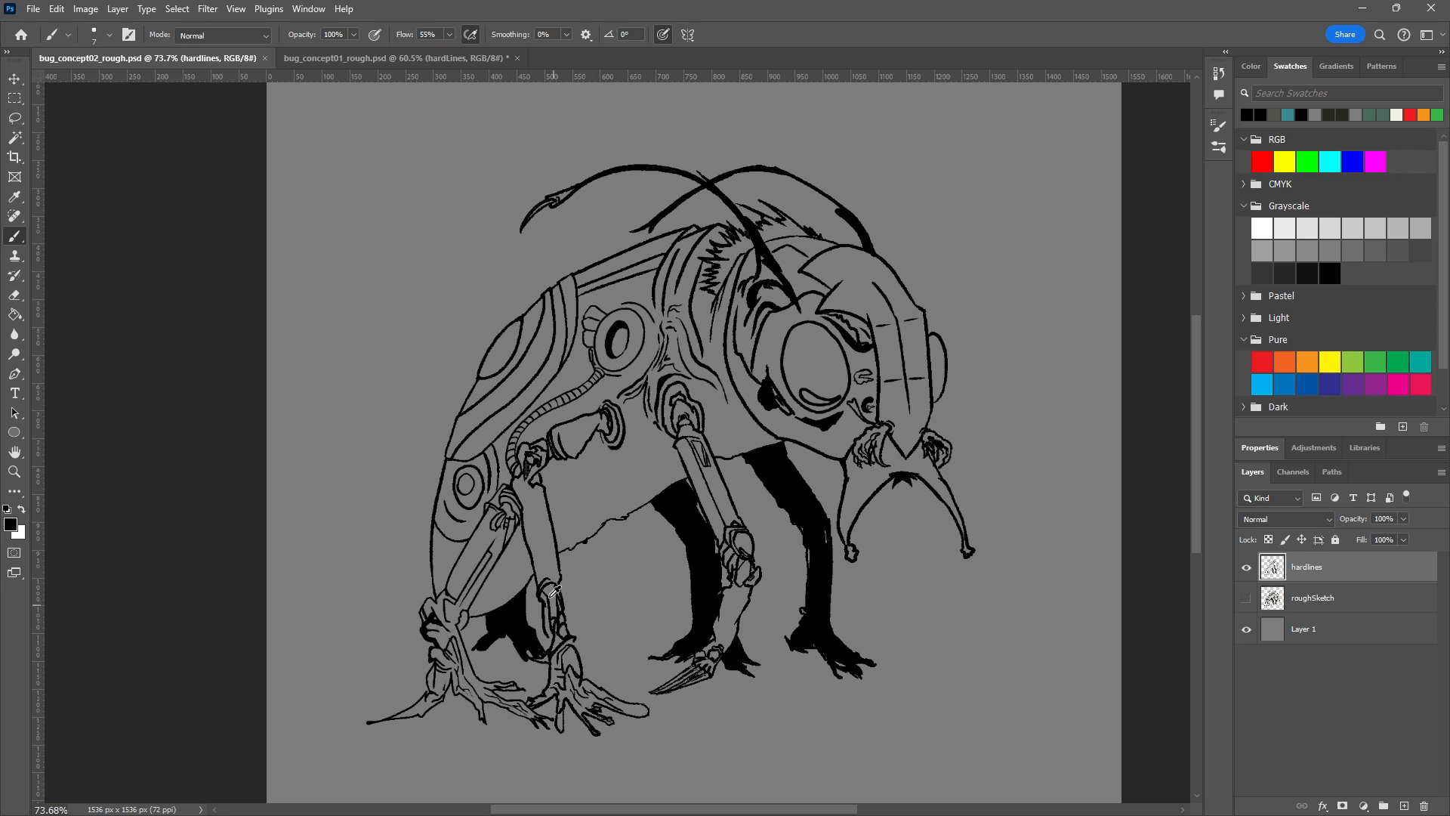
{"action": "scroll", "coordinate": [555, 589], "scroll_direction": "up", "scroll_amount": 3}
{"action": "scroll", "coordinate": [554, 587], "scroll_direction": "down", "scroll_amount": 3}
{"action": "scroll", "coordinate": [544, 498], "scroll_direction": "up", "scroll_amount": 6}
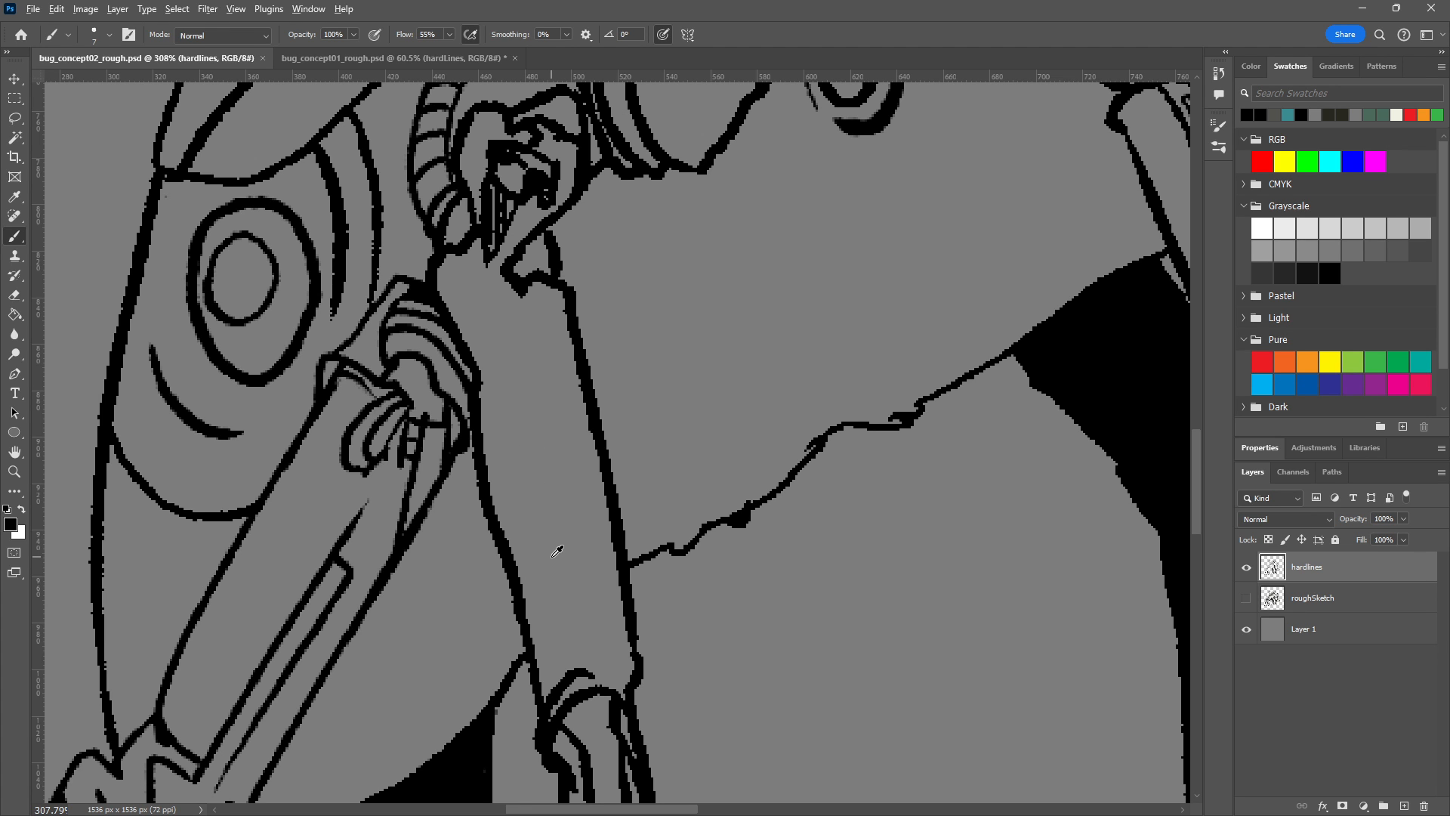
{"action": "mouse_move", "coordinate": [718, 395]}
{"action": "left_mouse_down"}
{"action": "mouse_move", "coordinate": [557, 725]}
{"action": "mouse_move", "coordinate": [867, 739]}
{"action": "left_mouse_up"}
{"action": "left_click_drag", "start_coordinate": [545, 568], "coordinate": [400, 568]}
{"action": "left_click_drag", "start_coordinate": [817, 521], "coordinate": [606, 364]}
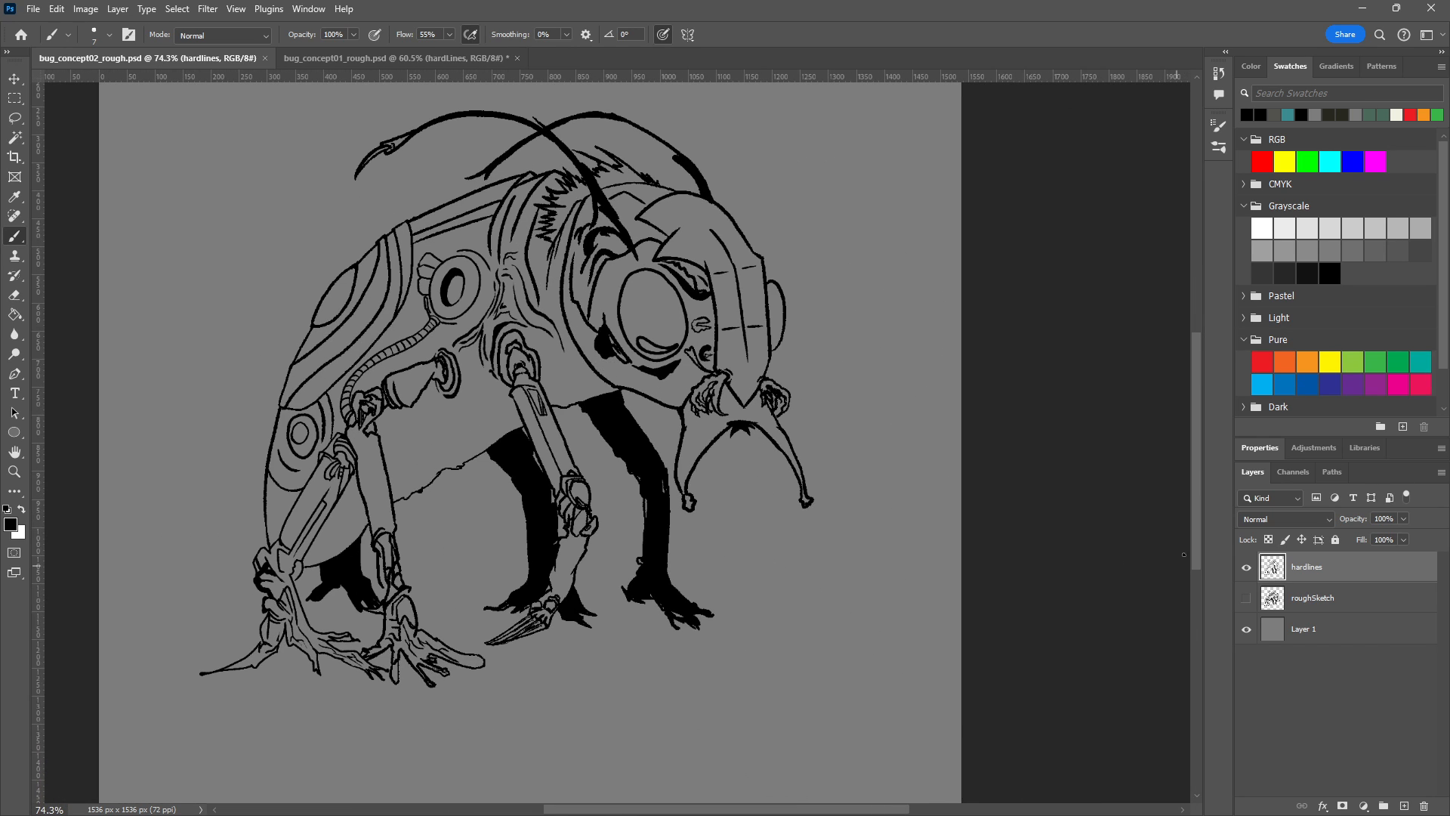
Show the roughSketch layer and examine the shell, back ridge, antennae and middle leg hardlines against it.
{"action": "left_click", "coordinate": [1246, 598]}
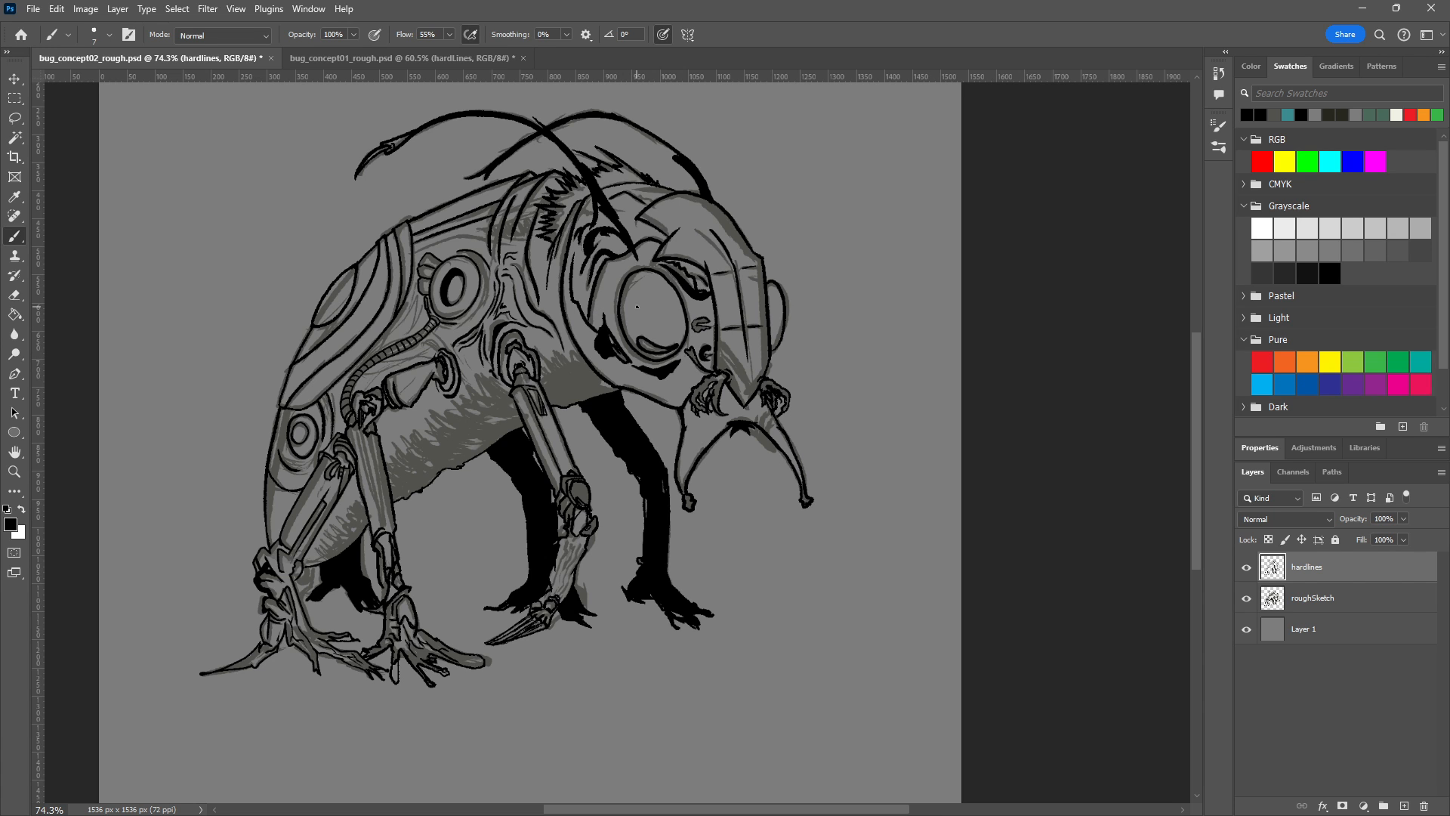
{"action": "scroll", "coordinate": [318, 402], "scroll_direction": "up", "scroll_amount": 5}
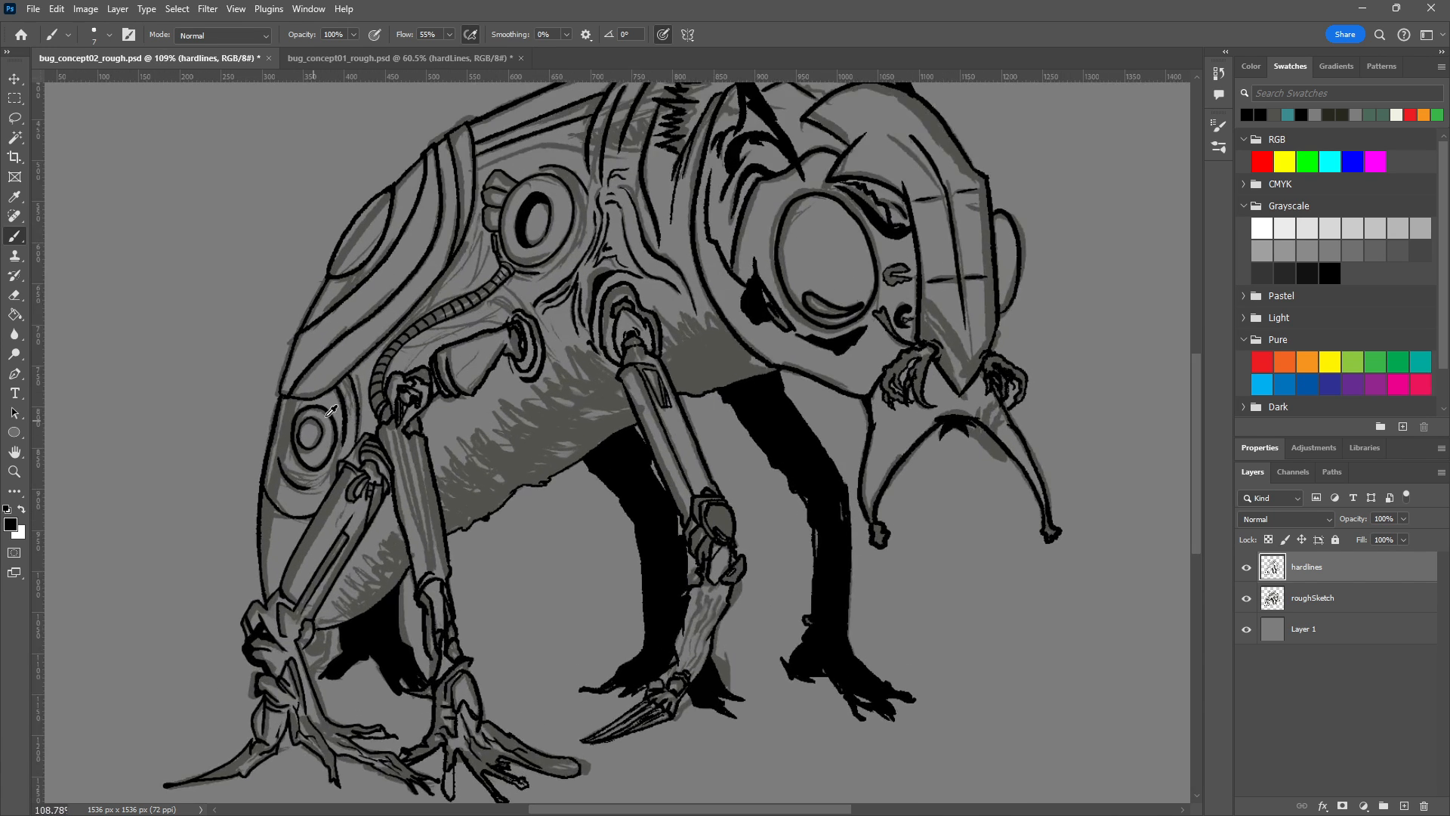
{"action": "left_click_drag", "start_coordinate": [542, 410], "coordinate": [856, 607]}
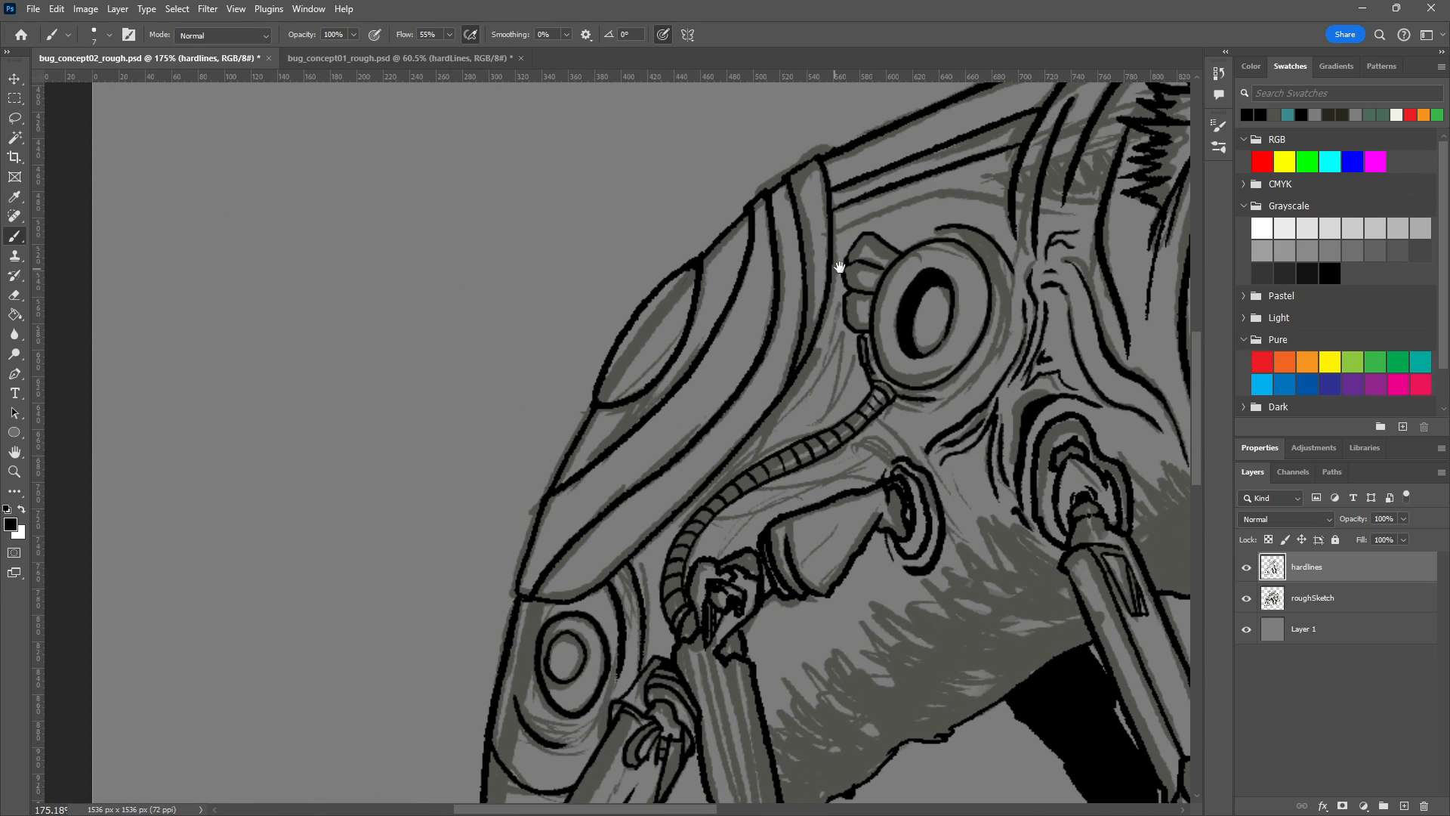
{"action": "left_click_drag", "start_coordinate": [811, 296], "coordinate": [677, 463]}
{"action": "left_click_drag", "start_coordinate": [994, 243], "coordinate": [673, 284]}
{"action": "scroll", "coordinate": [673, 284], "scroll_direction": "up", "scroll_amount": 4}
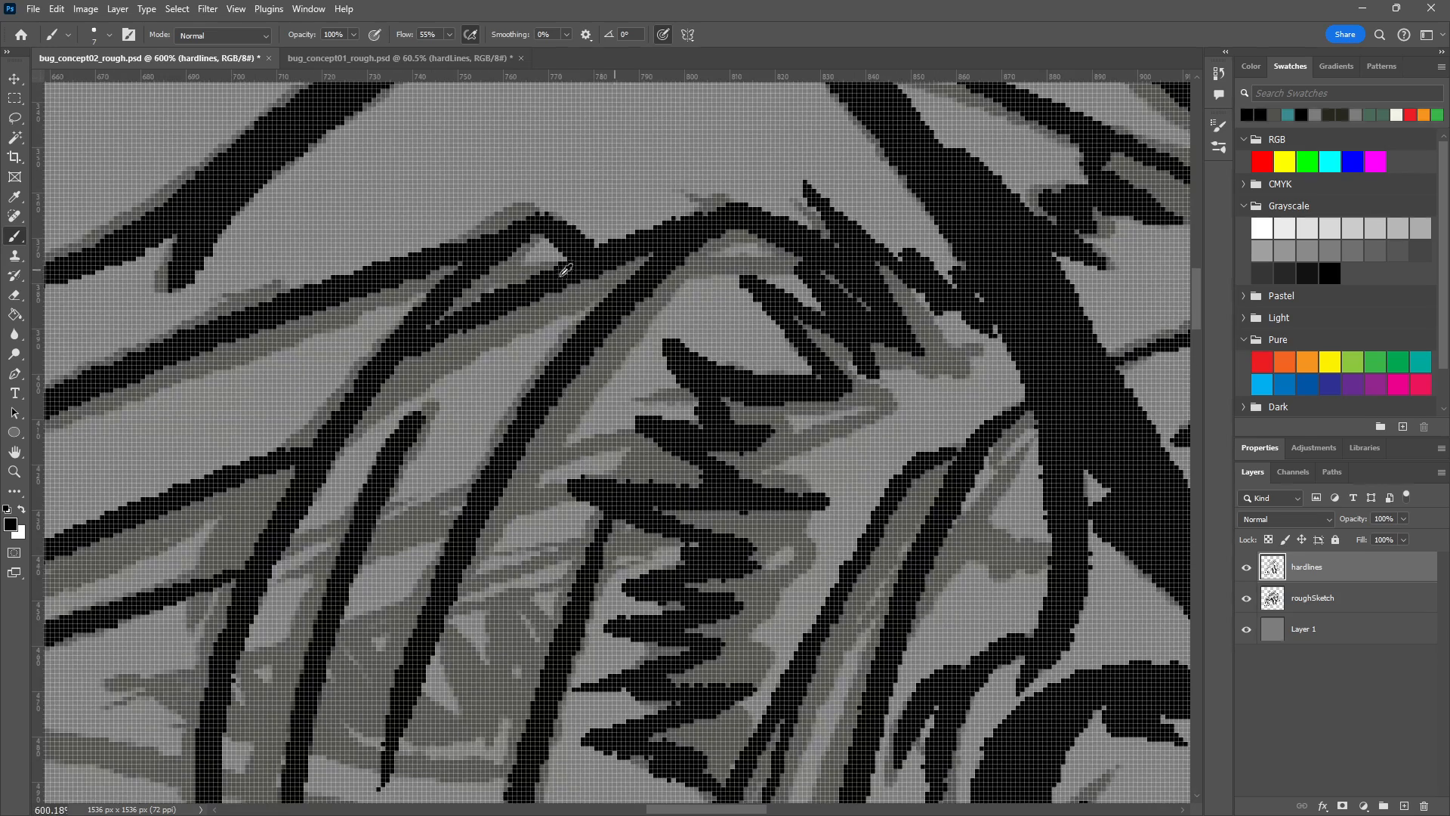
{"action": "scroll", "coordinate": [642, 378], "scroll_direction": "down", "scroll_amount": 2}
{"action": "scroll", "coordinate": [641, 378], "scroll_direction": "down", "scroll_amount": 2}
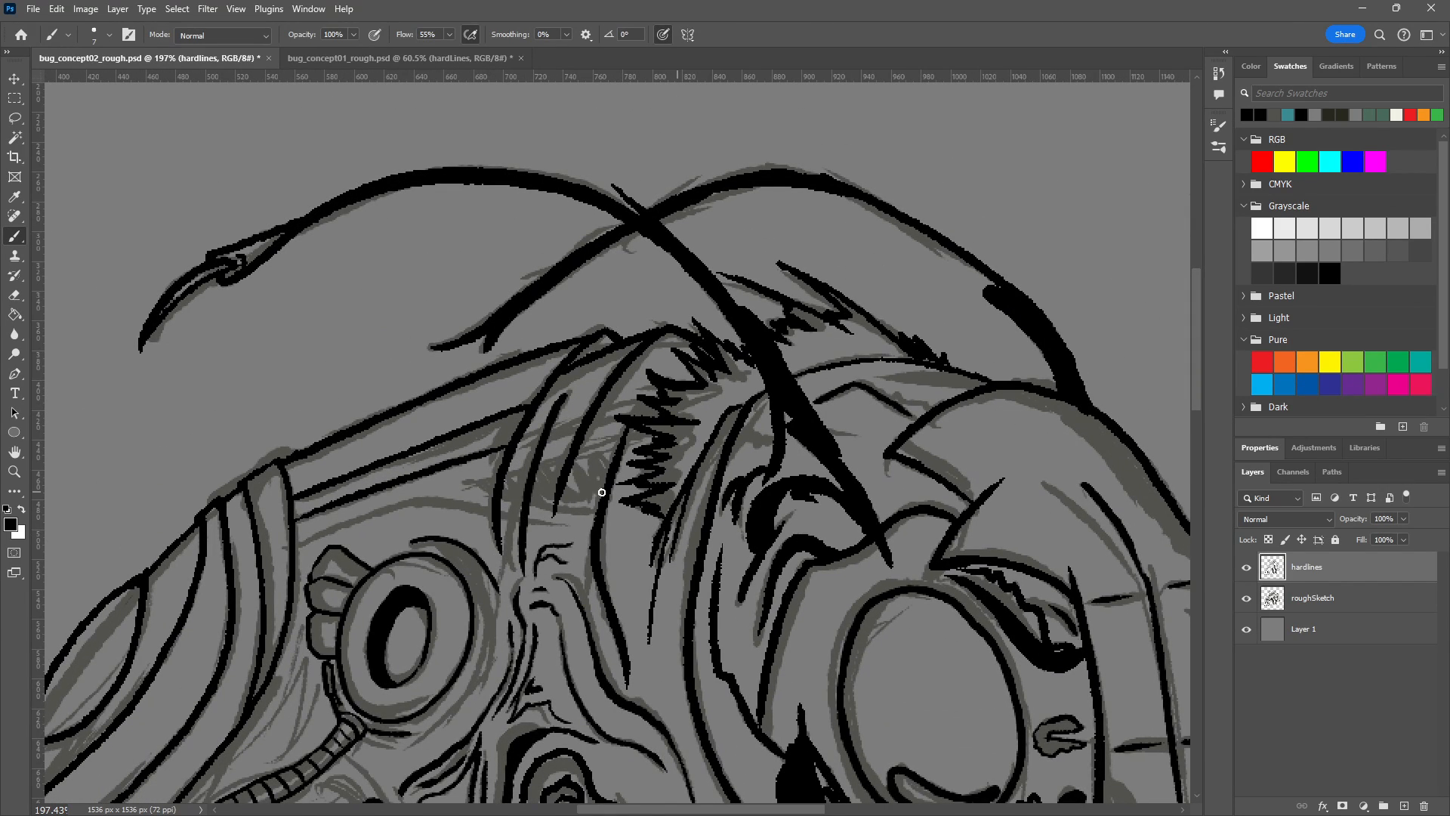
{"action": "left_click_drag", "start_coordinate": [626, 594], "coordinate": [1127, 2]}
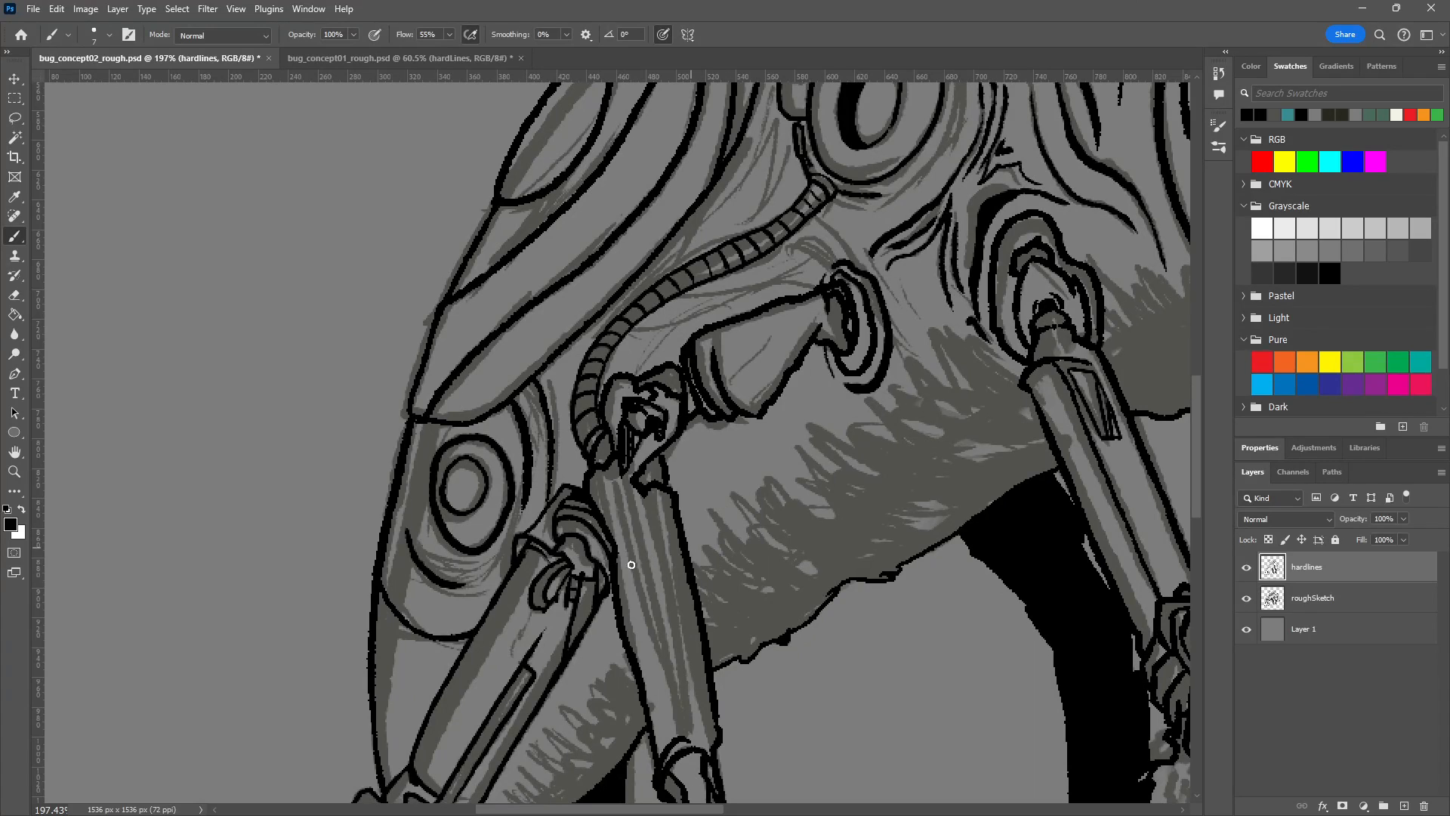
Examine the front legs, mandibles and overall silhouette against the rough sketch.
{"action": "scroll", "coordinate": [831, 463], "scroll_direction": "down", "scroll_amount": 5}
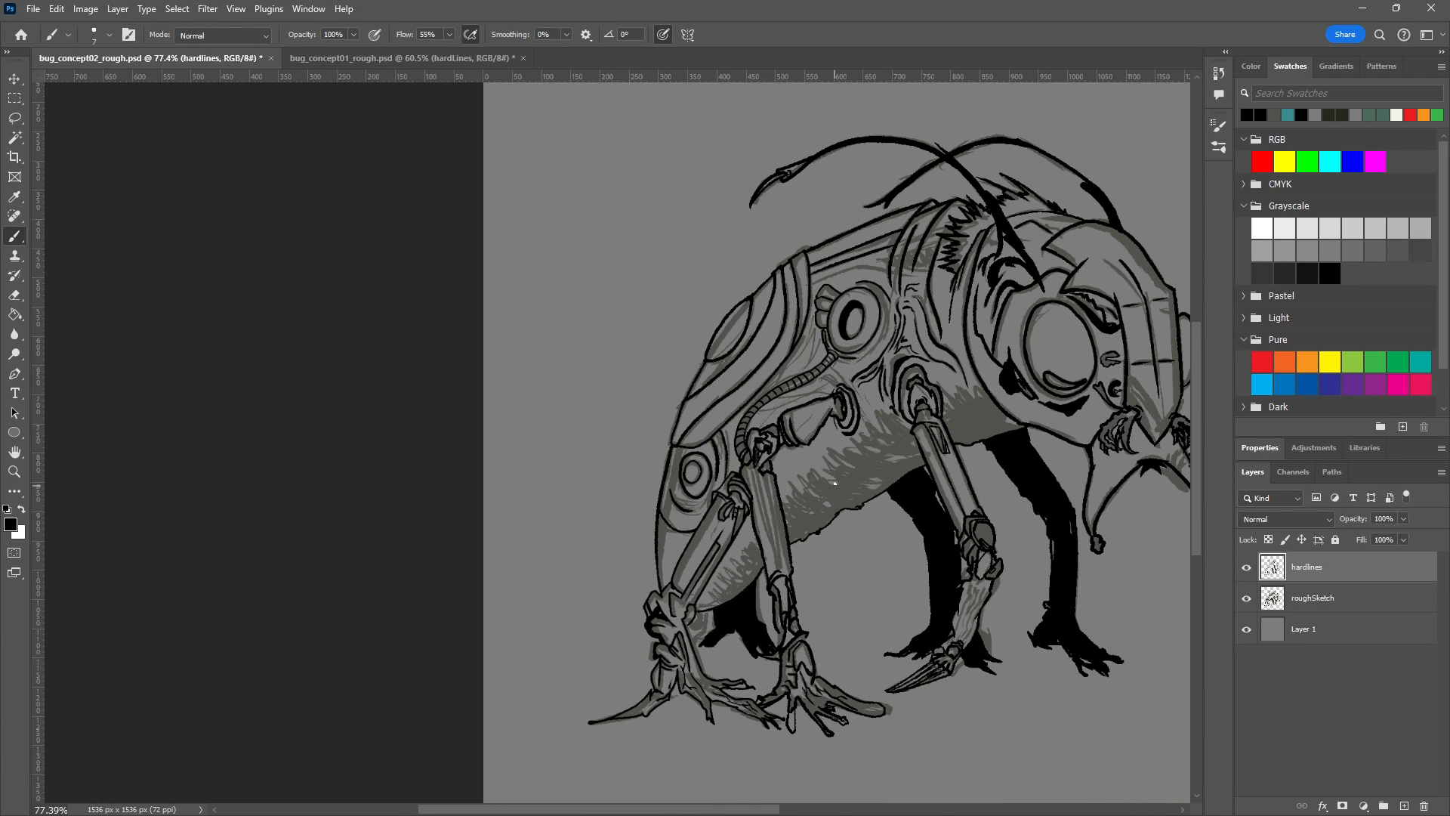
{"action": "left_click_drag", "start_coordinate": [914, 497], "coordinate": [623, 489]}
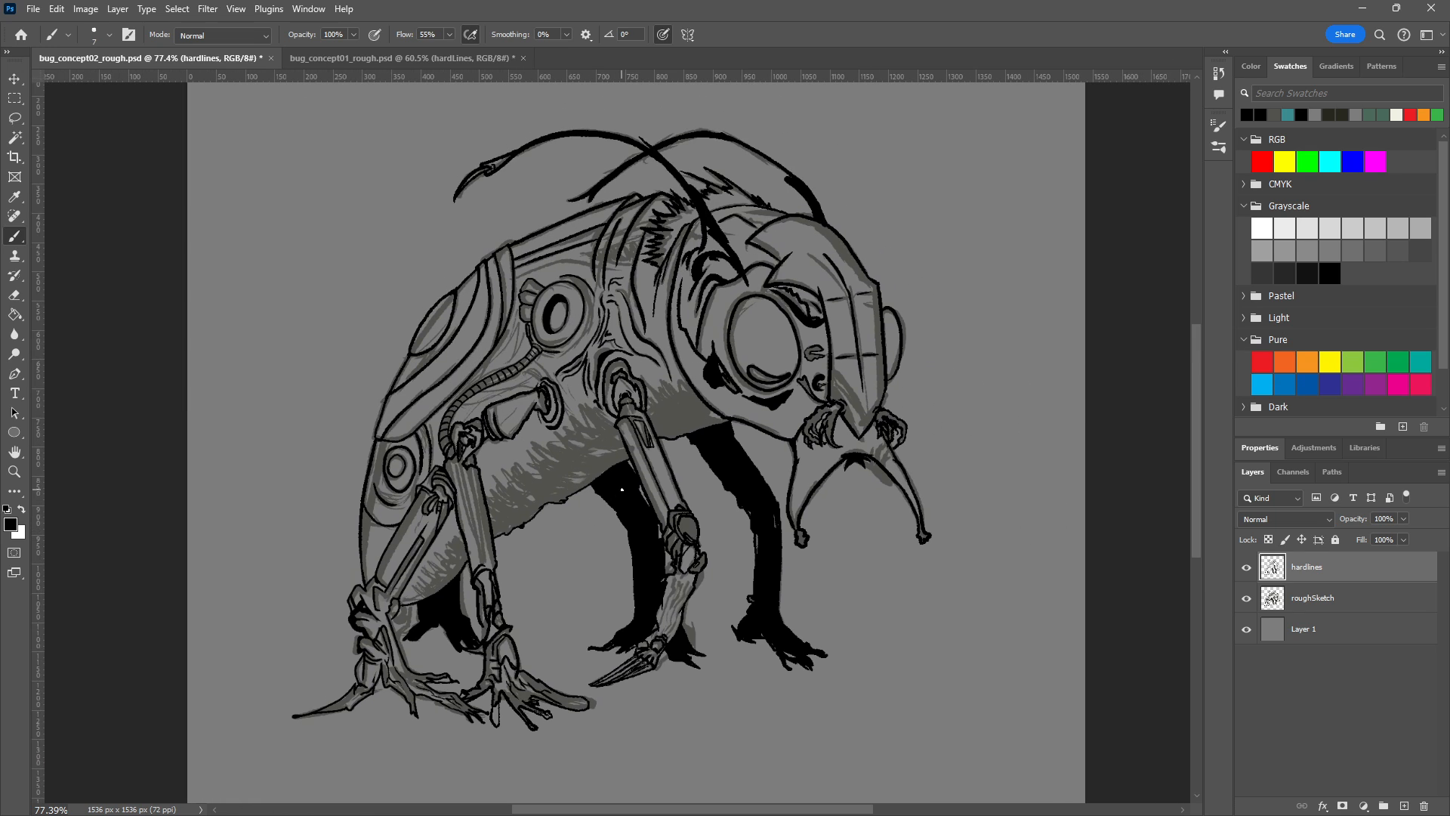
{"action": "scroll", "coordinate": [803, 541], "scroll_direction": "up", "scroll_amount": 4}
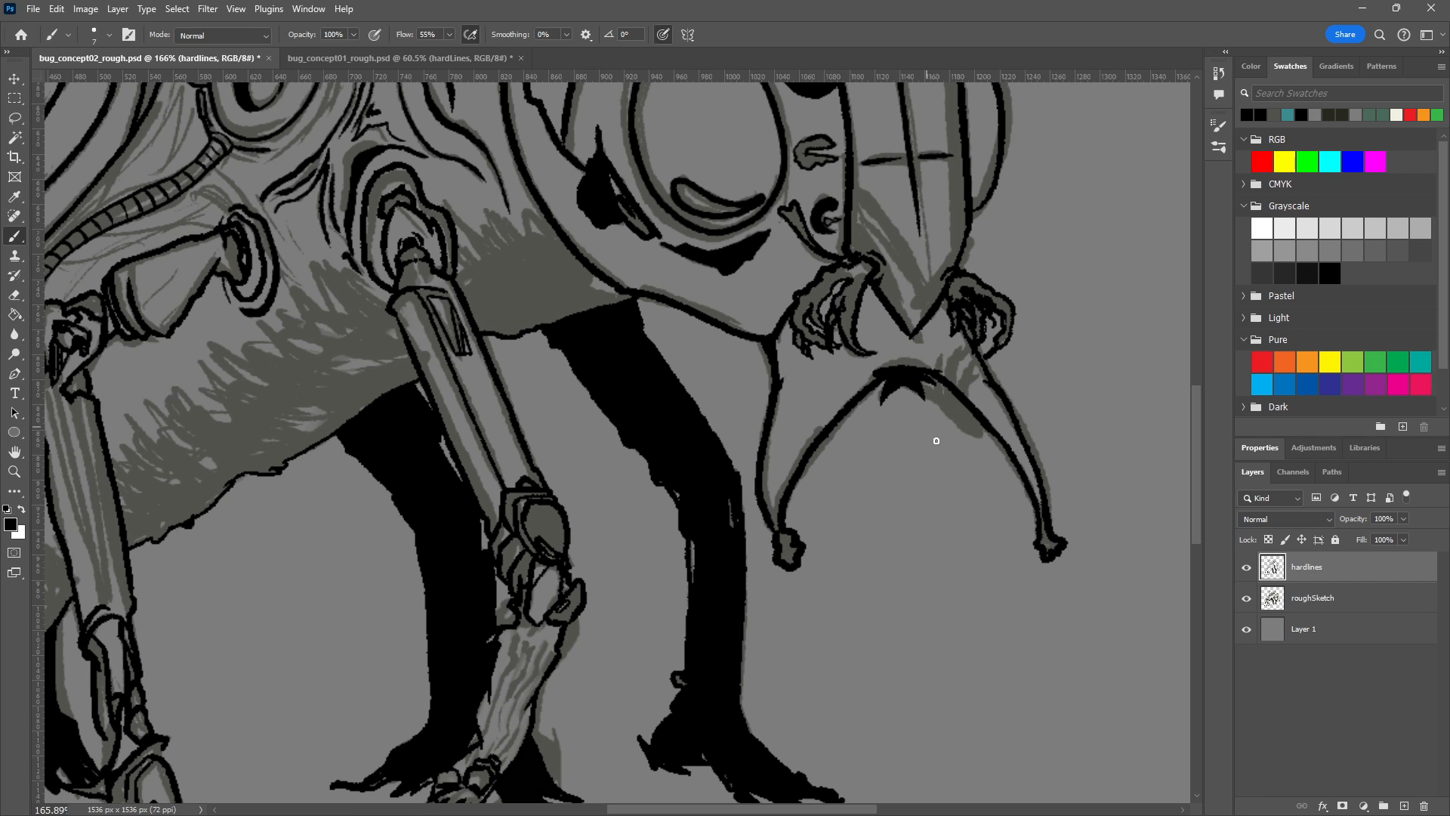
{"action": "scroll", "coordinate": [889, 388], "scroll_direction": "down", "scroll_amount": 3}
{"action": "scroll", "coordinate": [914, 528], "scroll_direction": "down", "scroll_amount": 3}
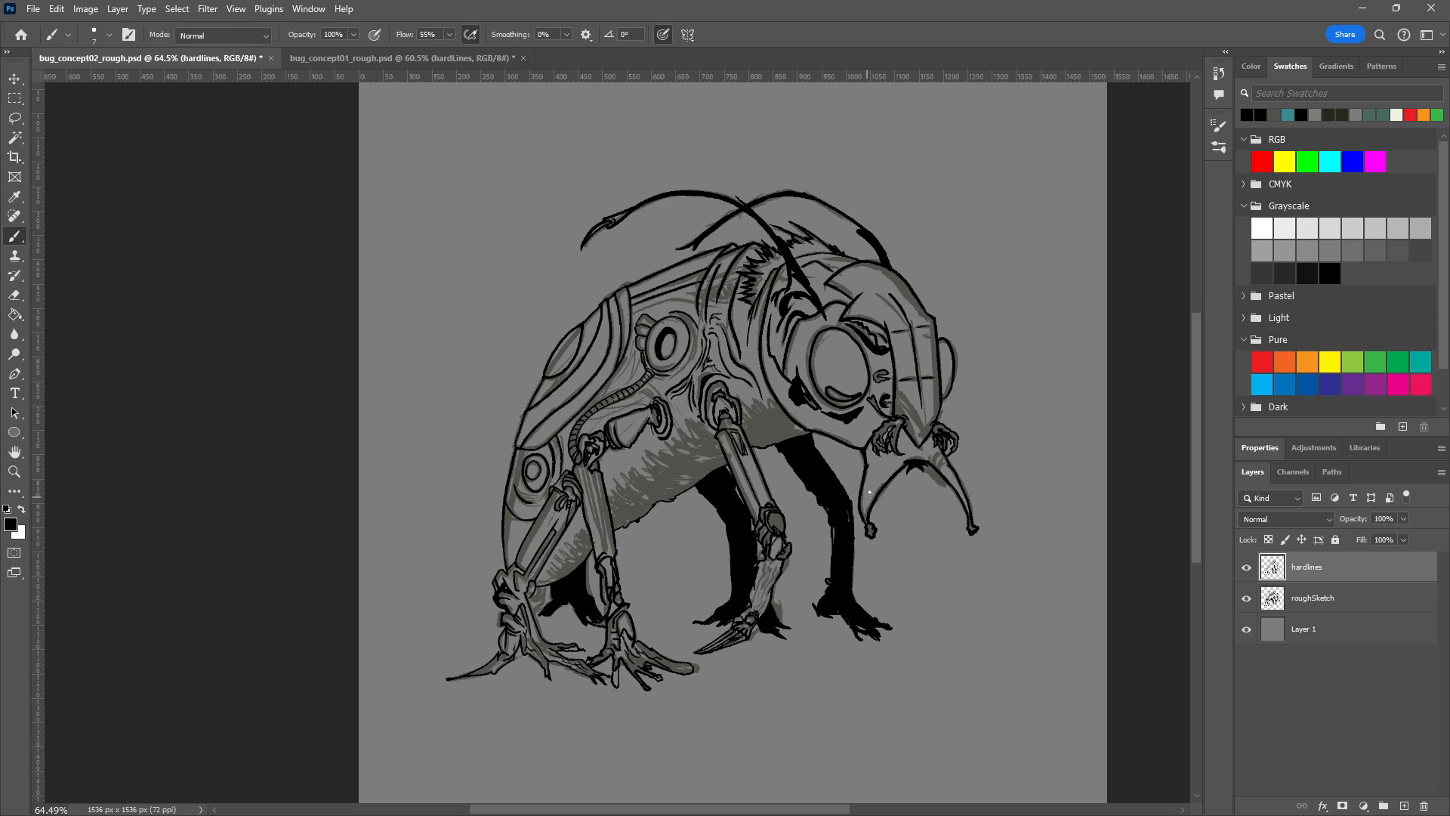
{"action": "scroll", "coordinate": [873, 484], "scroll_direction": "down", "scroll_amount": 5}
{"action": "scroll", "coordinate": [756, 446], "scroll_direction": "up", "scroll_amount": 5}
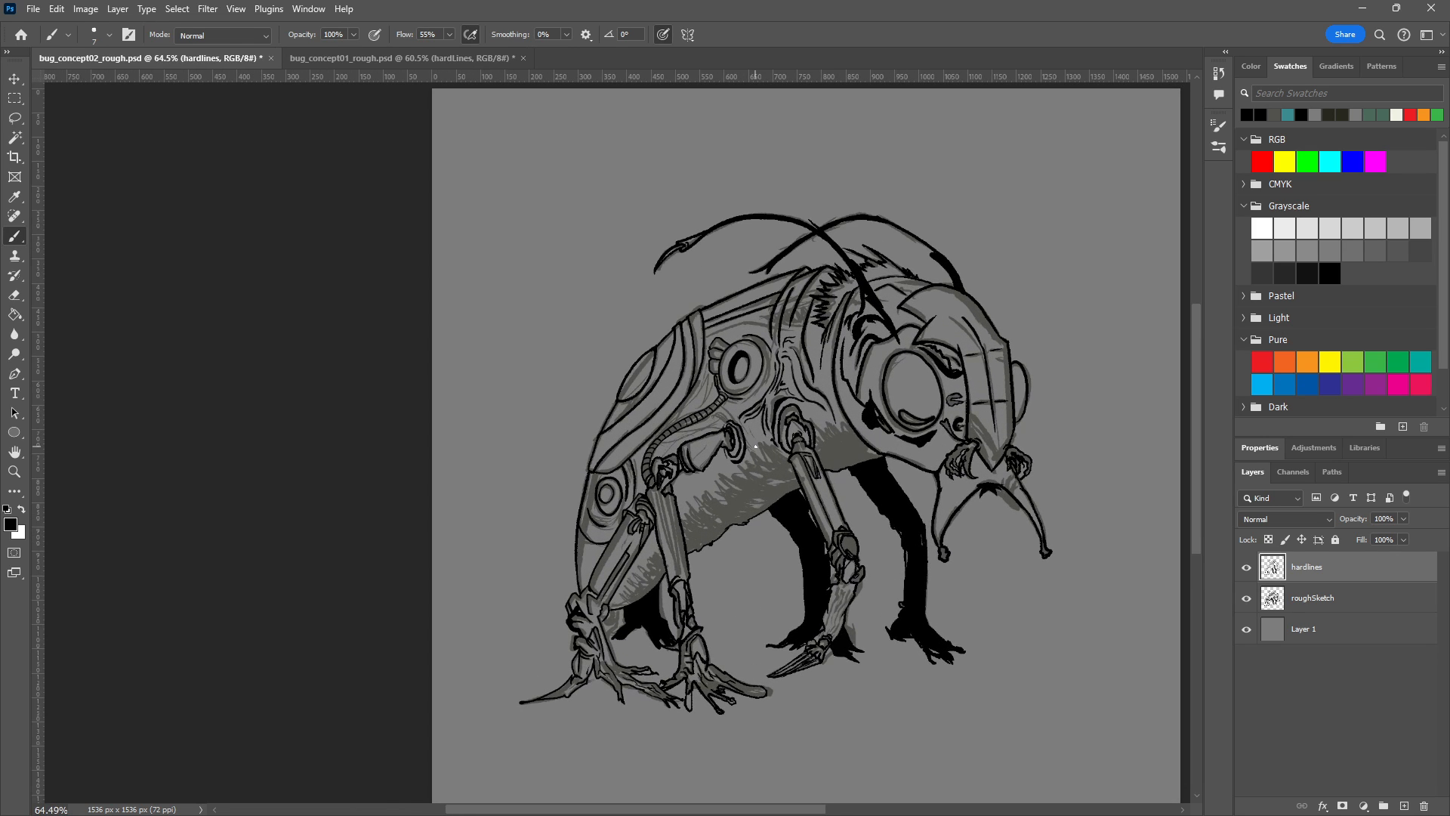
Save bug_concept02_rough.psd and switch to the bug_concept01_rough.psd document.
{"action": "left_click", "coordinate": [34, 9]}
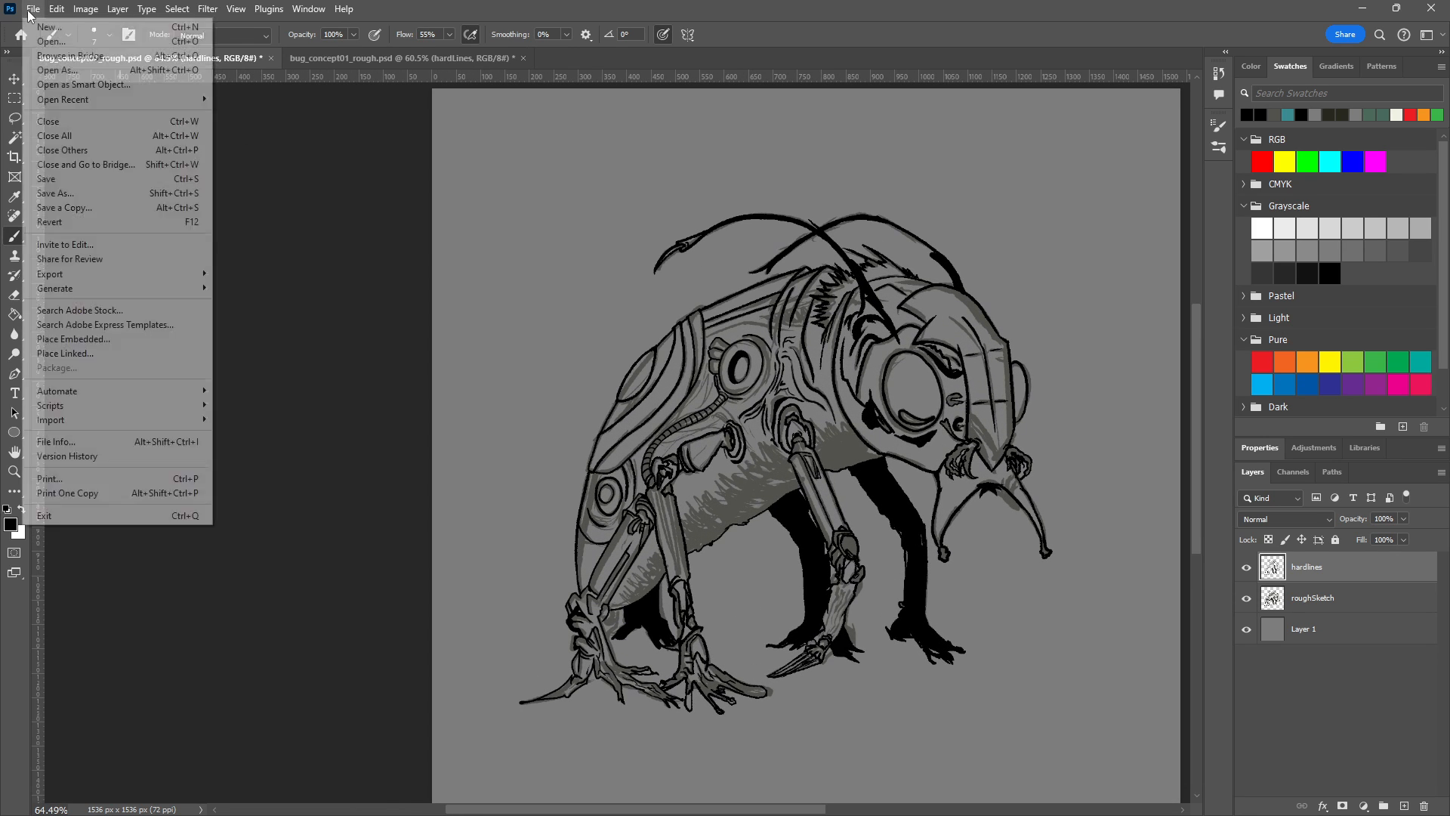
{"action": "left_click", "coordinate": [66, 180]}
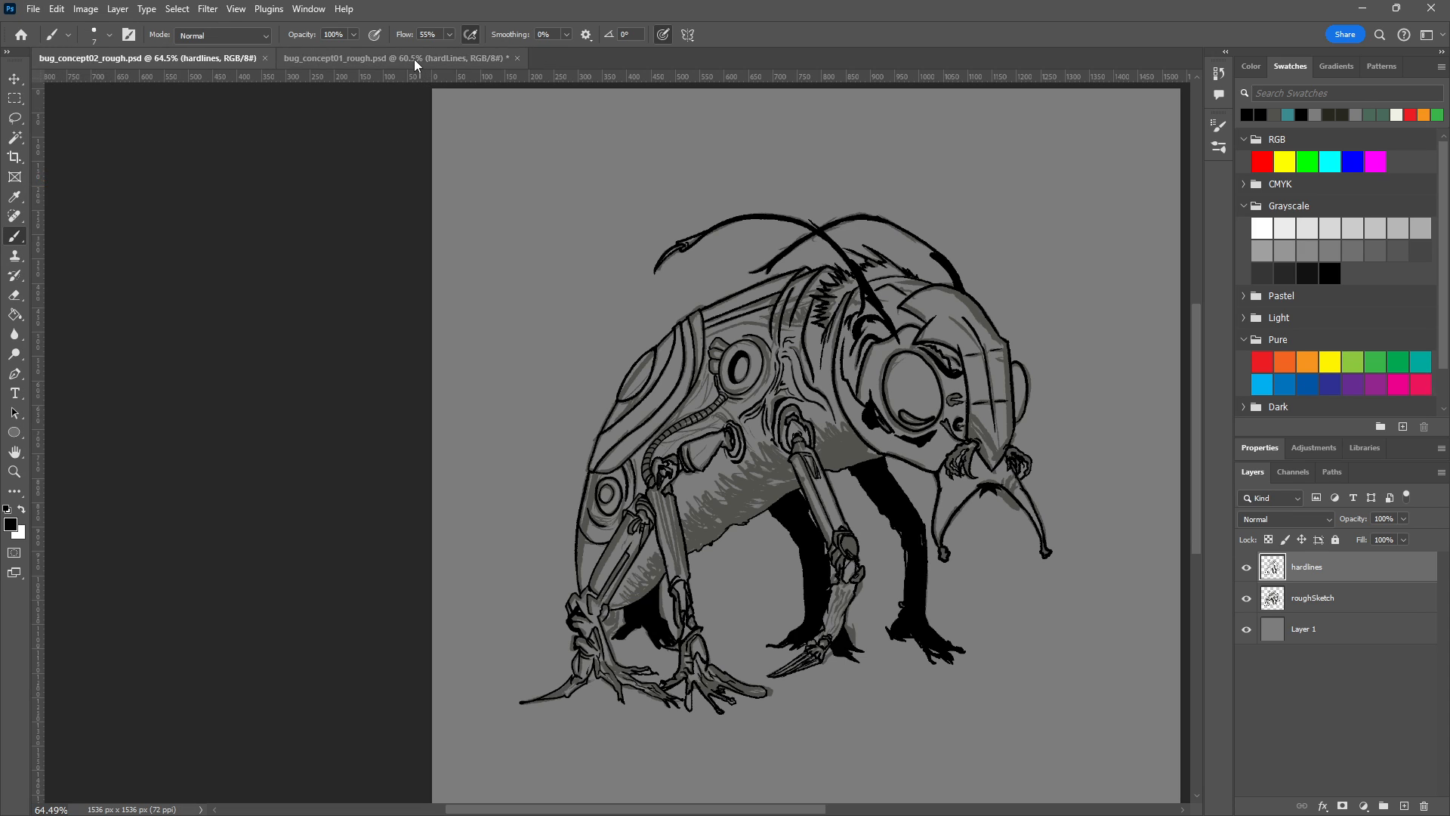
{"action": "left_click", "coordinate": [414, 59]}
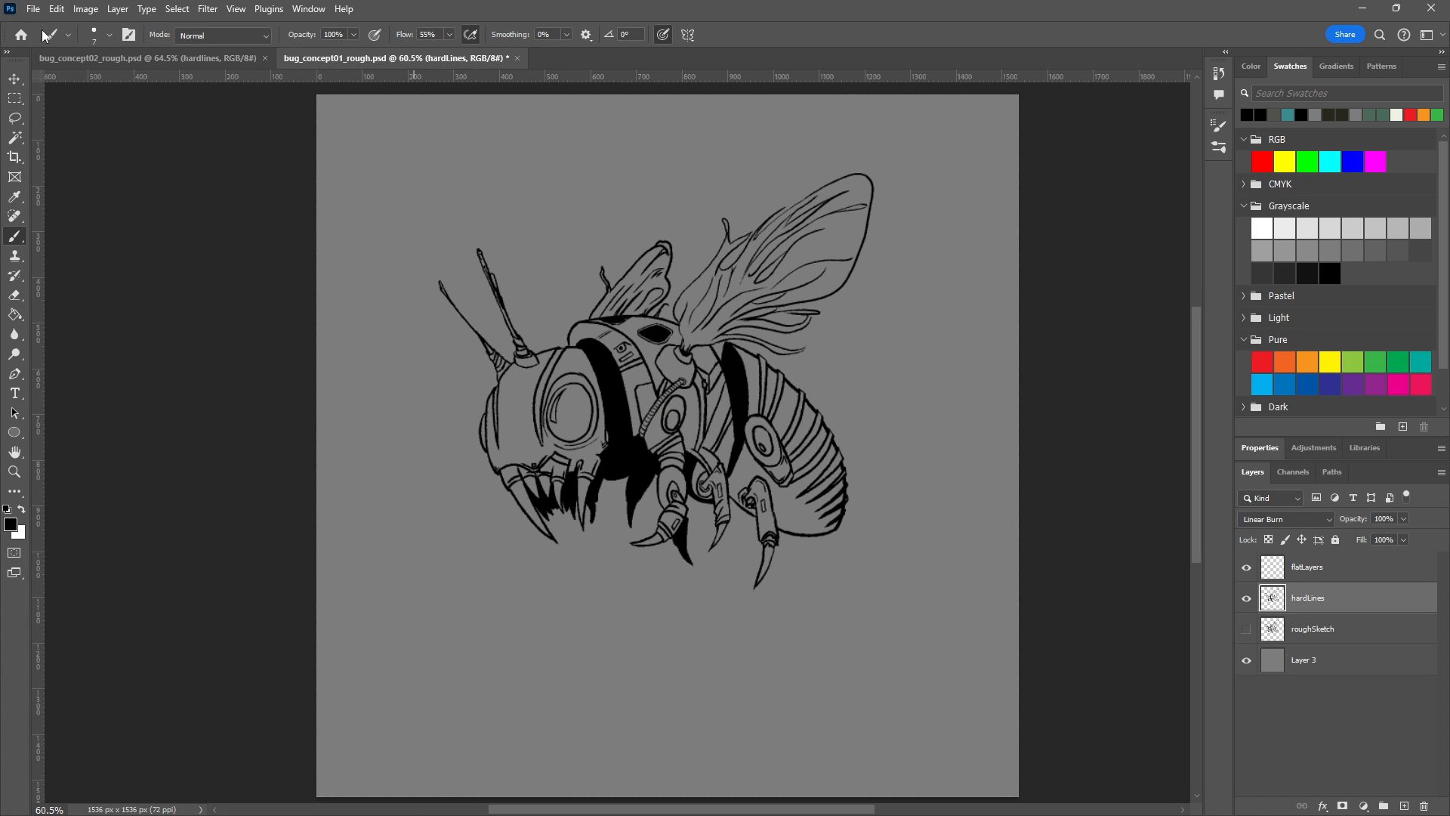
Save the bug_concept01_rough.psd document.
{"action": "left_click", "coordinate": [30, 10]}
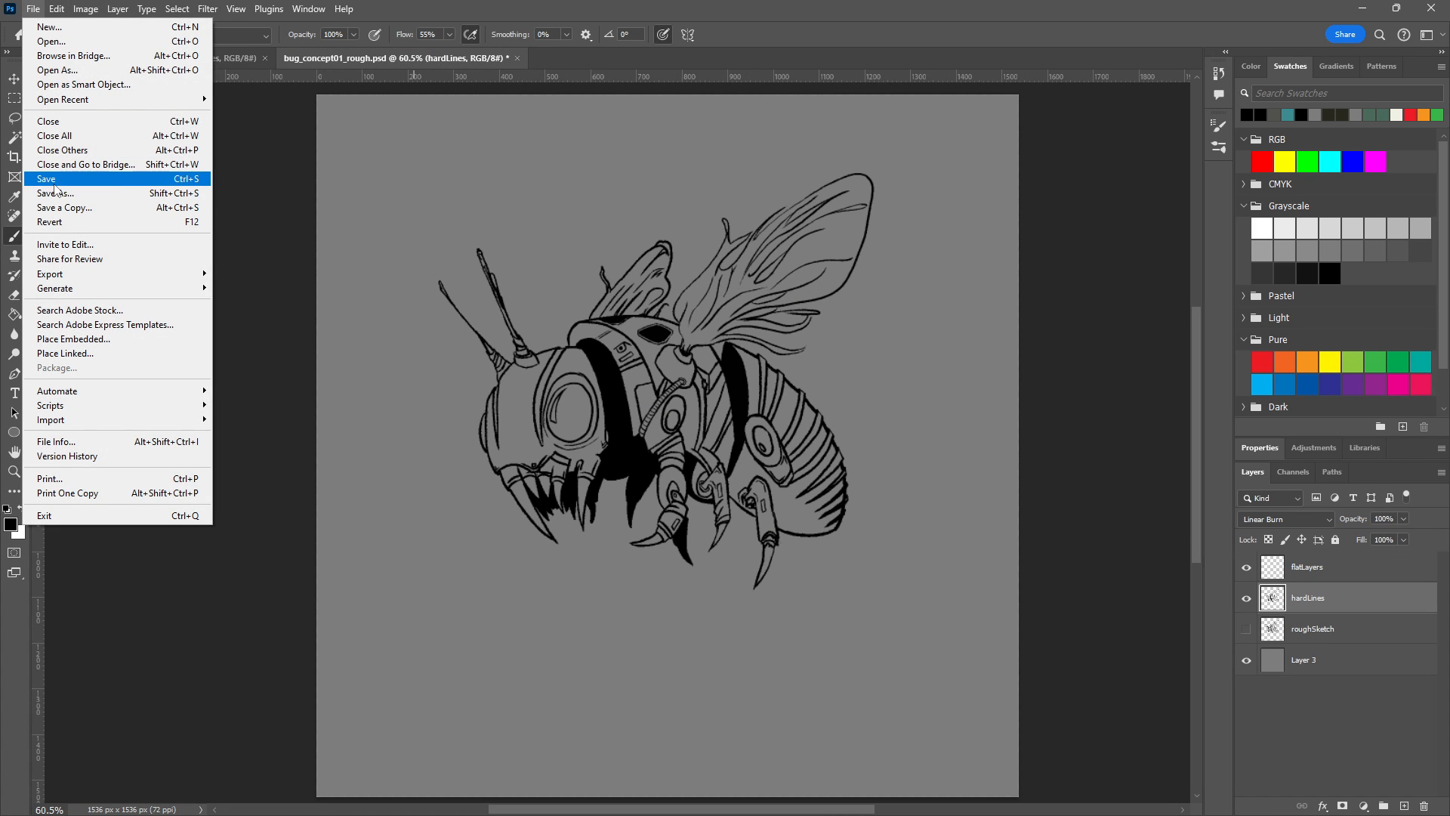
{"action": "left_click", "coordinate": [54, 182]}
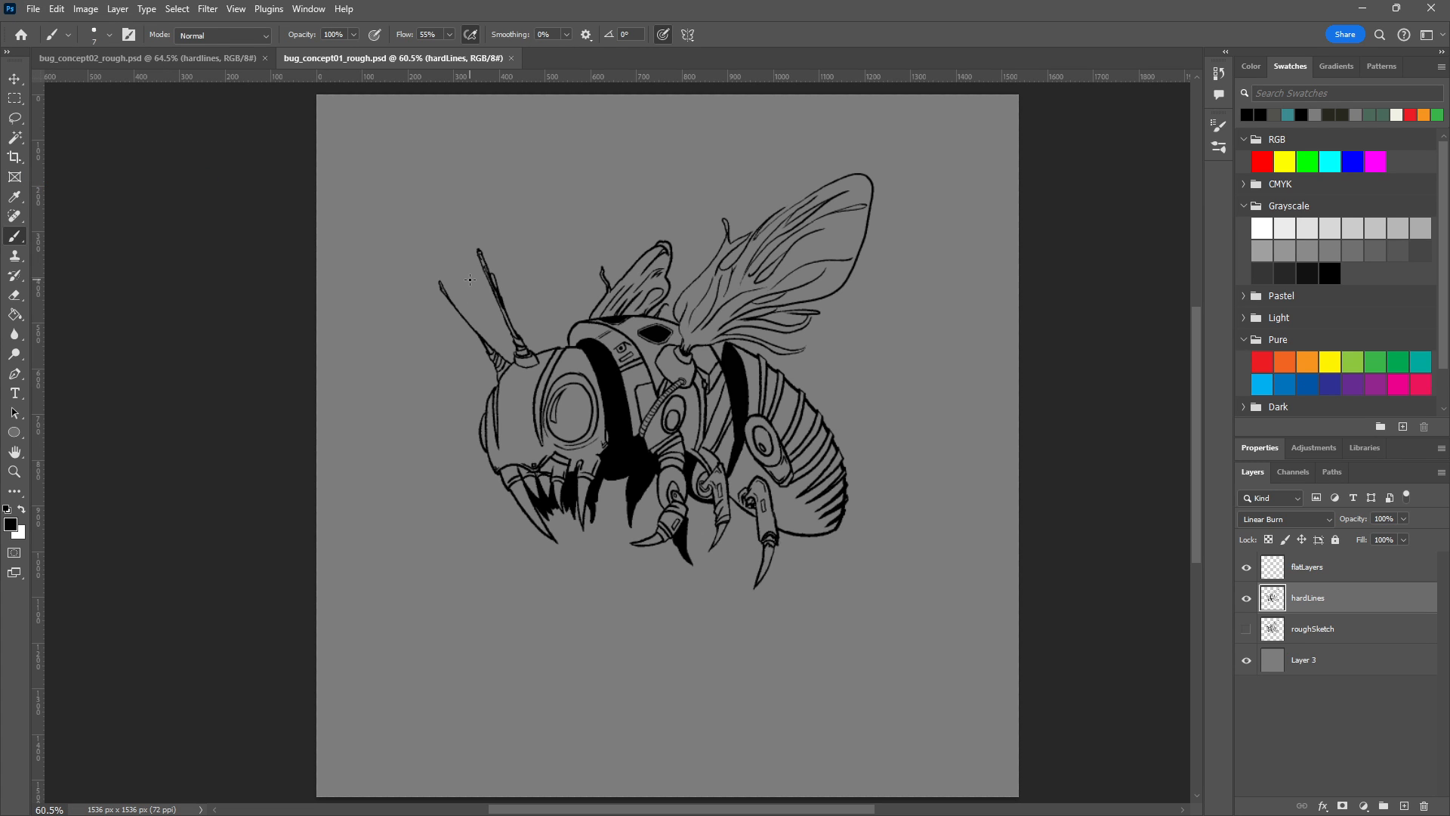
Compare the winged bug's hardlines in bug_concept01_rough.psd with the four-legged bug in bug_concept02_rough.psd.
{"action": "left_click_drag", "start_coordinate": [691, 356], "coordinate": [651, 390]}
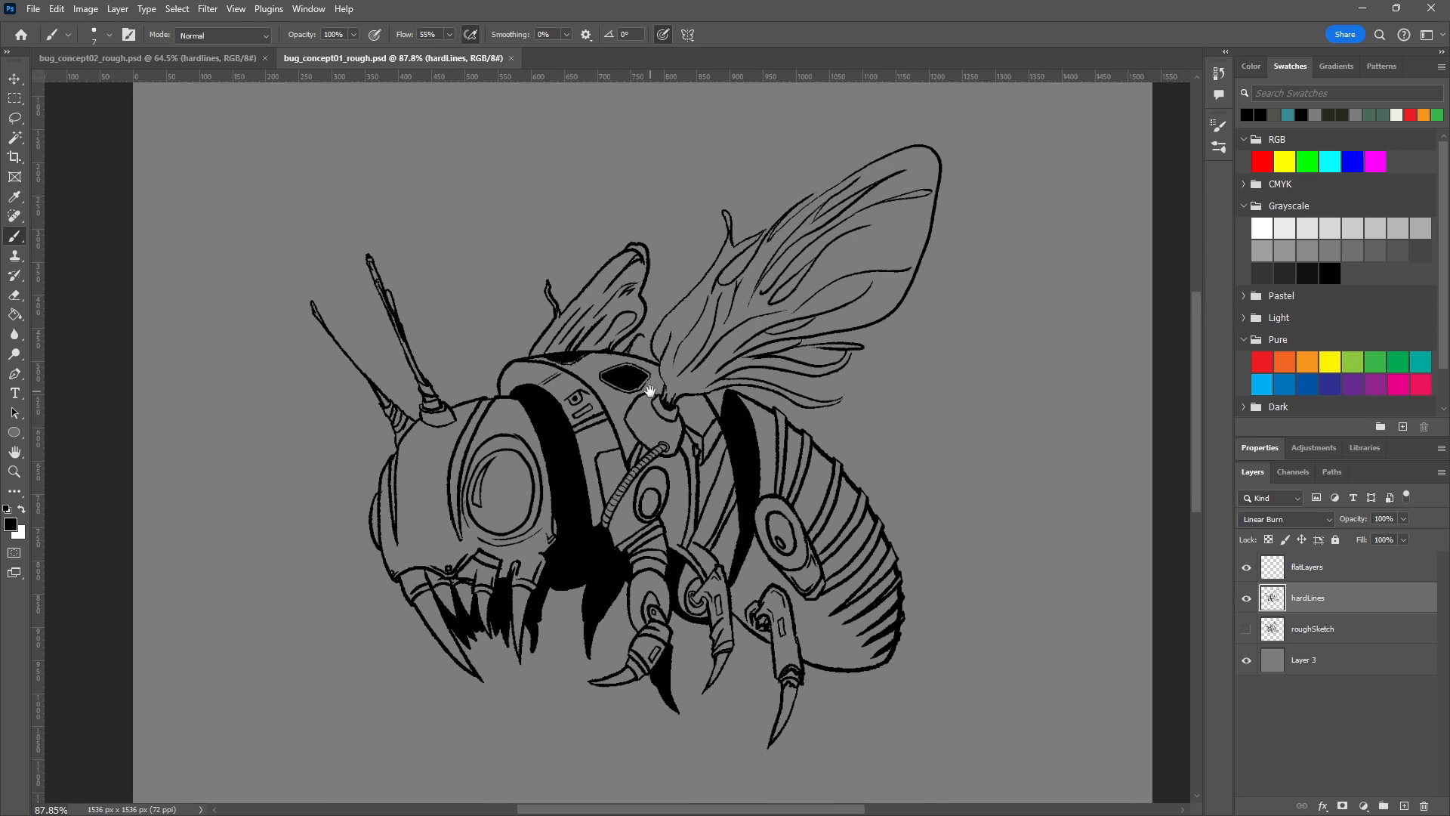
{"action": "left_click", "coordinate": [220, 58]}
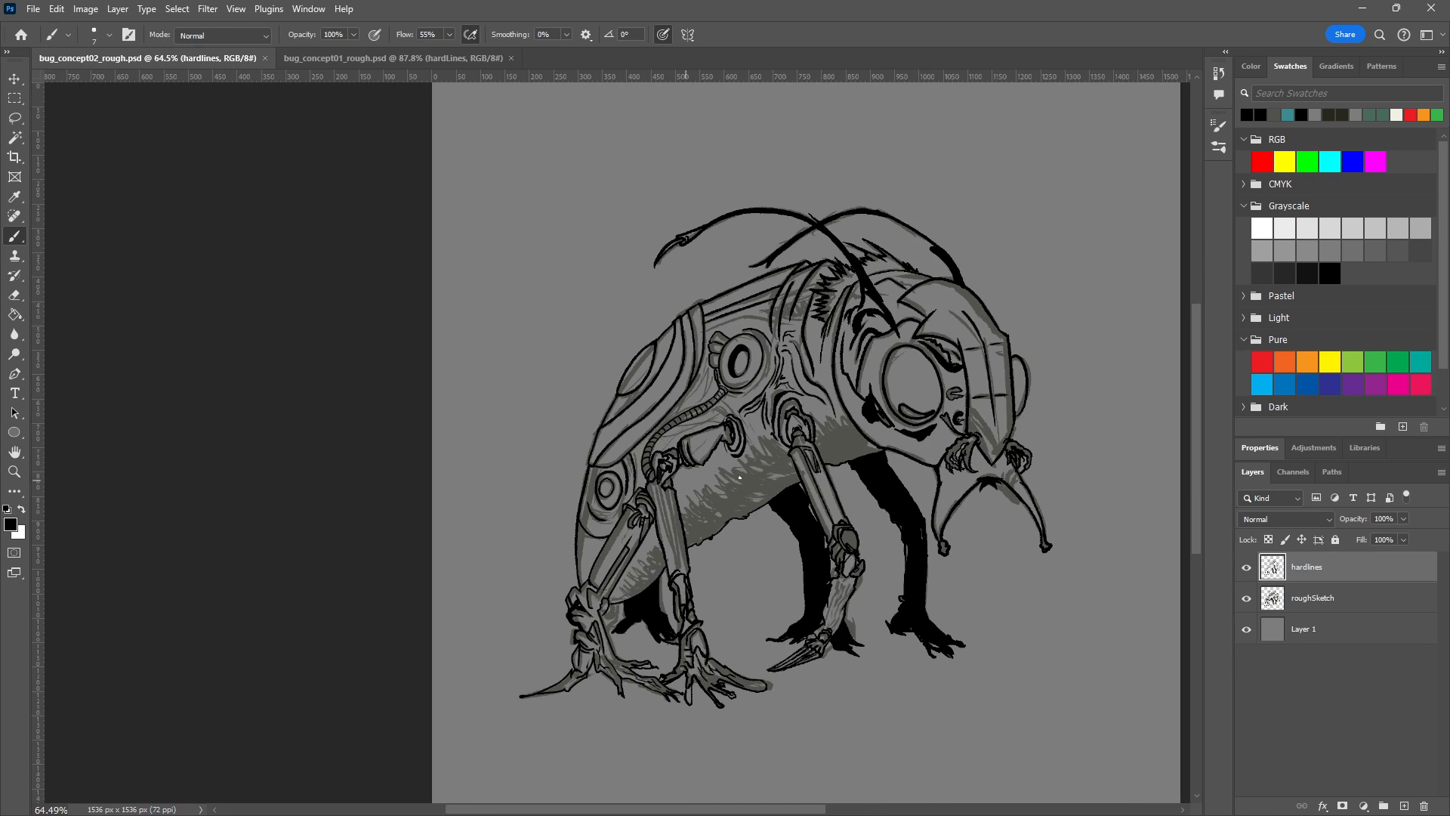
{"action": "left_click", "coordinate": [355, 58]}
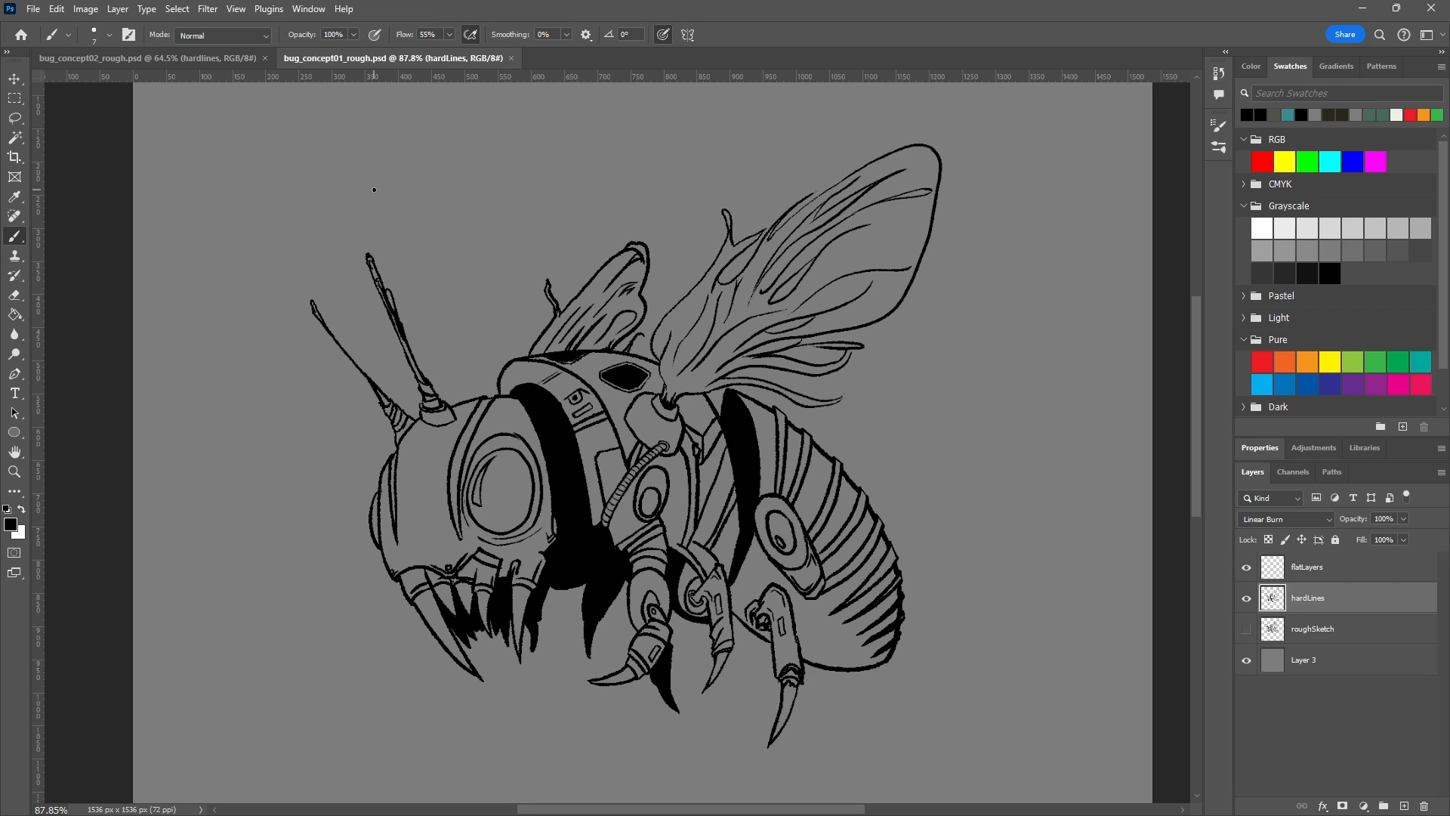
{"action": "left_click", "coordinate": [216, 59]}
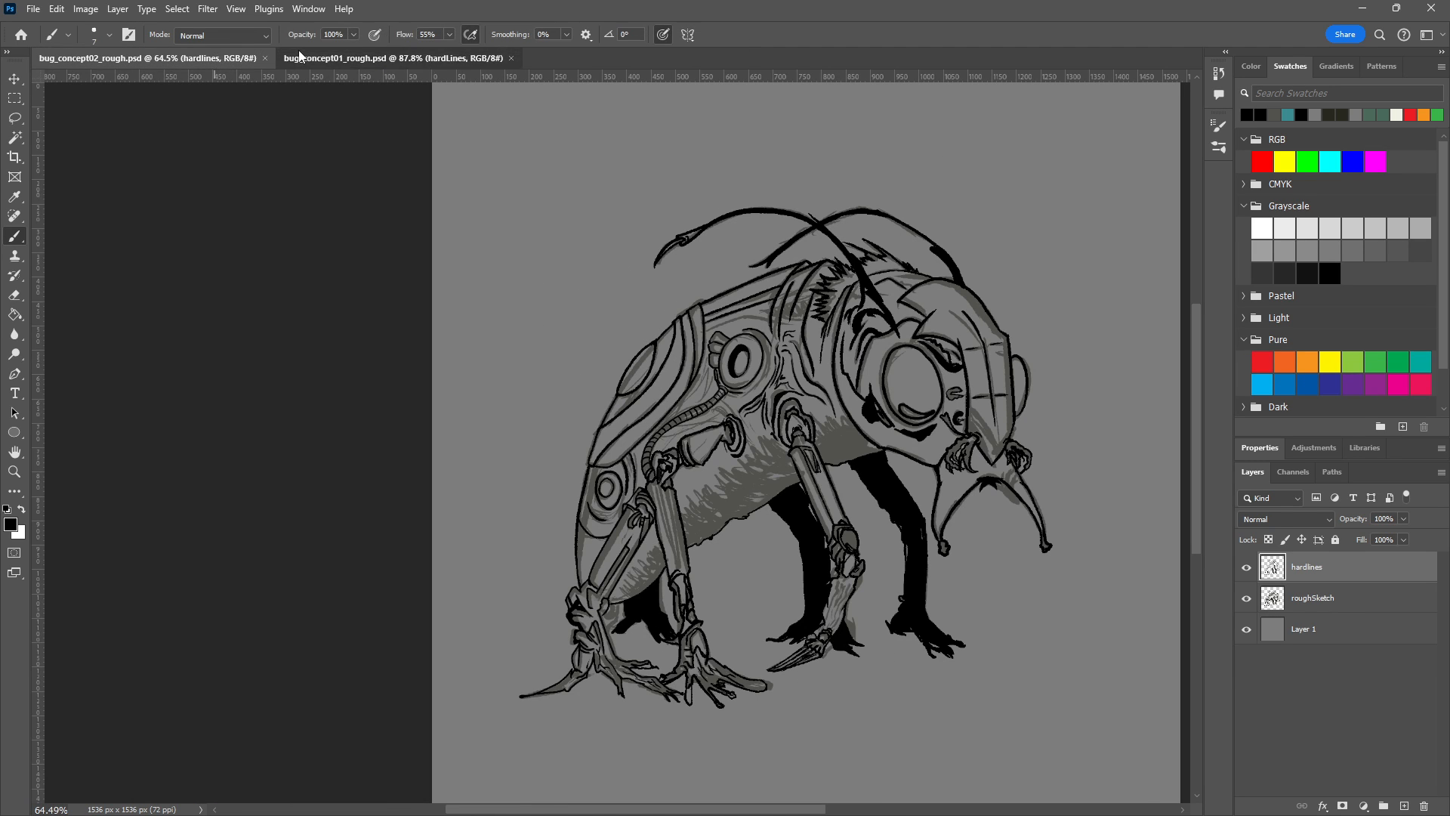
{"action": "left_click", "coordinate": [299, 58]}
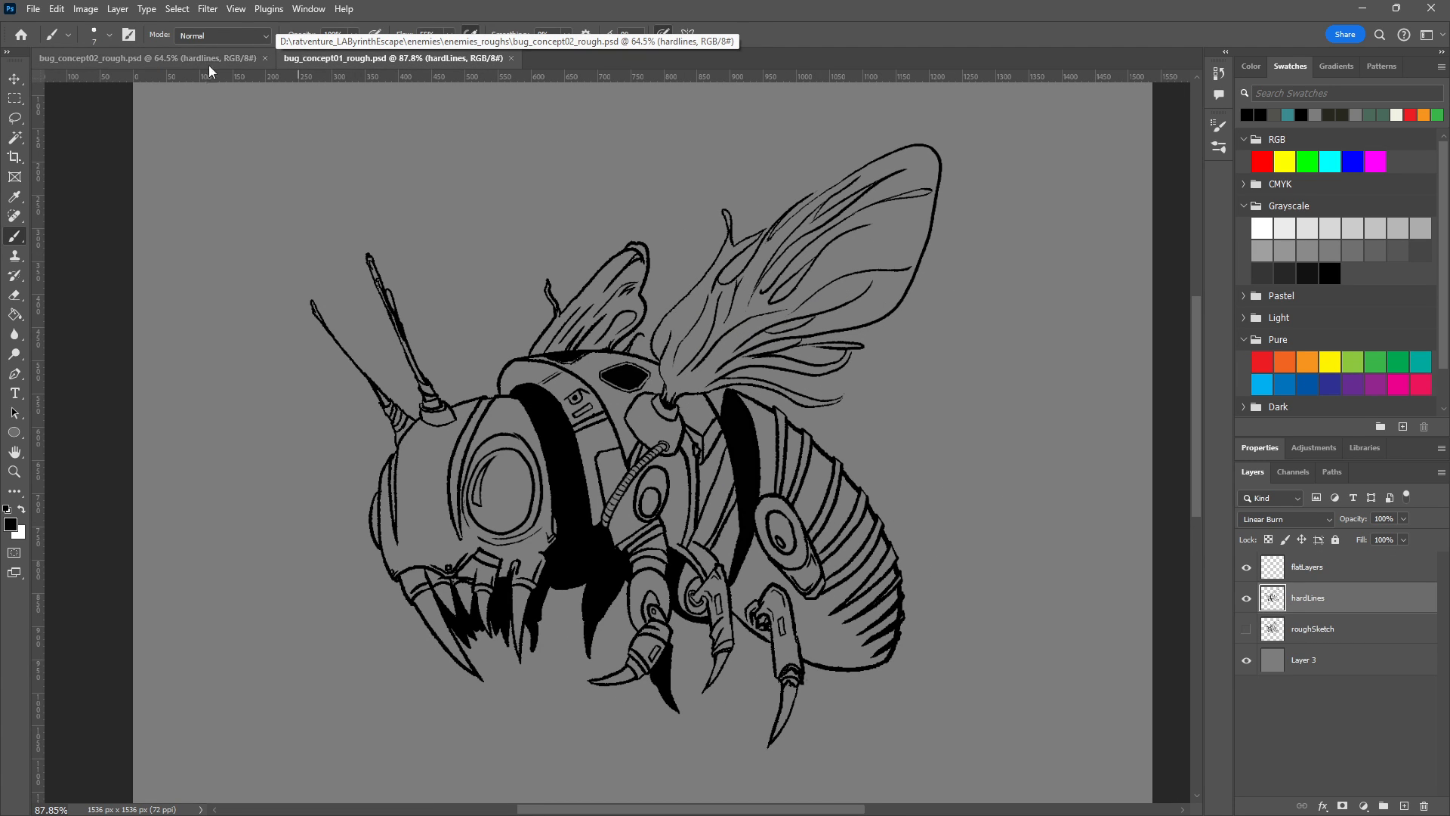
{"action": "left_click", "coordinate": [160, 64]}
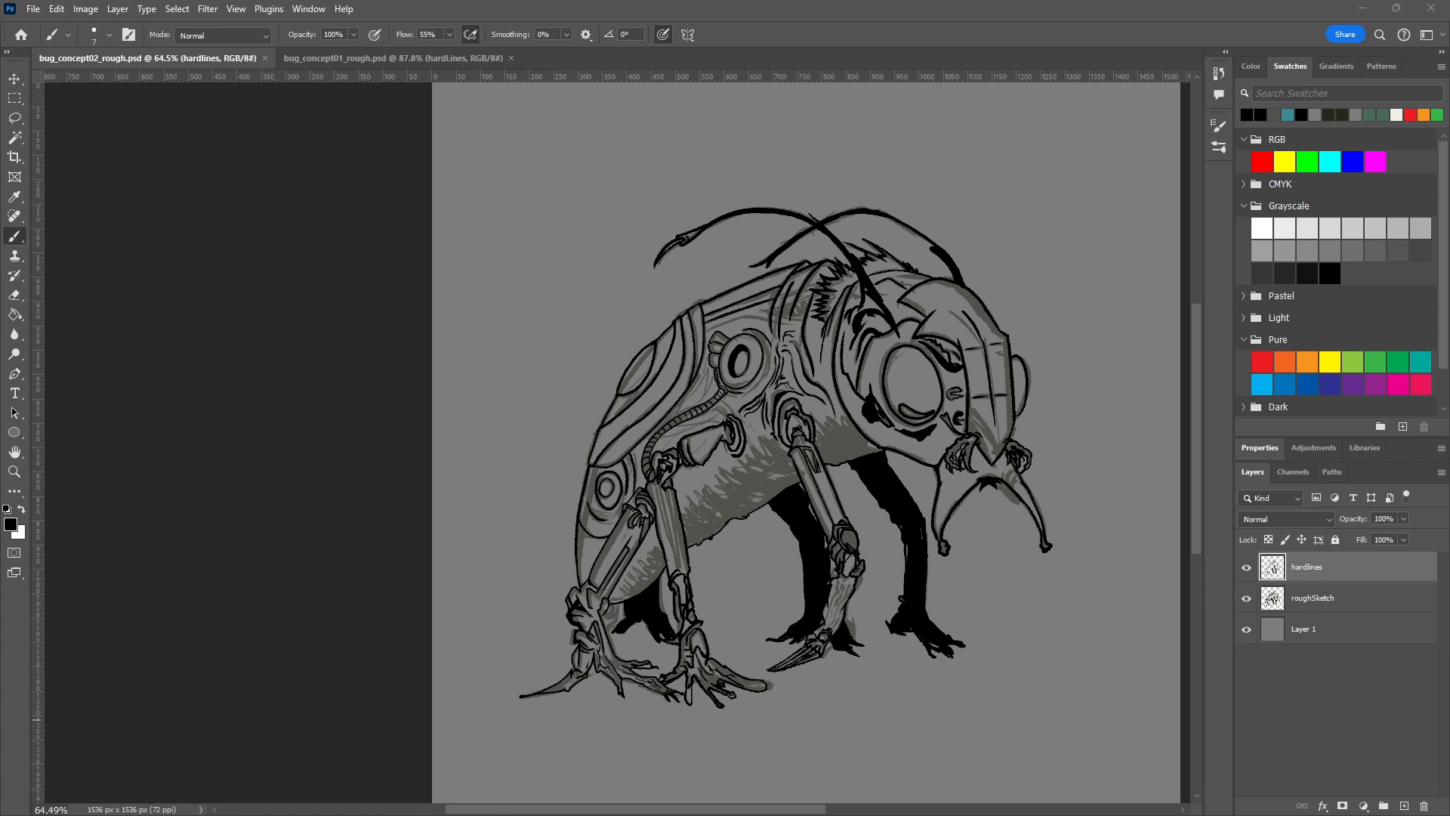
Open frog_concept01_rough.psd and chicken_concept02_sketch.psd as additional documents.
{"action": "left_click_drag", "start_coordinate": [1186, 275], "coordinate": [453, 76]}
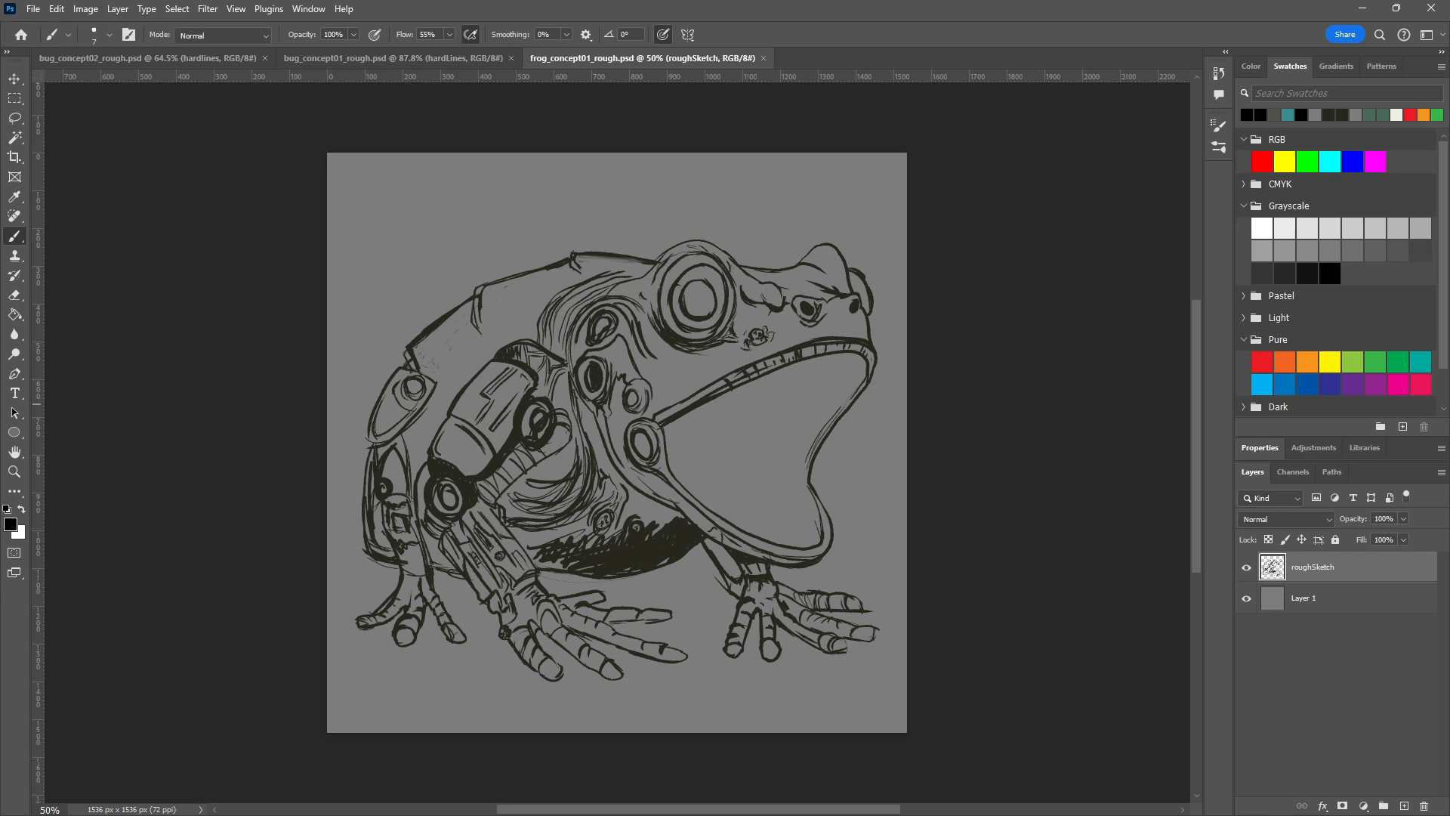
{"action": "left_click_drag", "start_coordinate": [376, 9], "coordinate": [507, 59]}
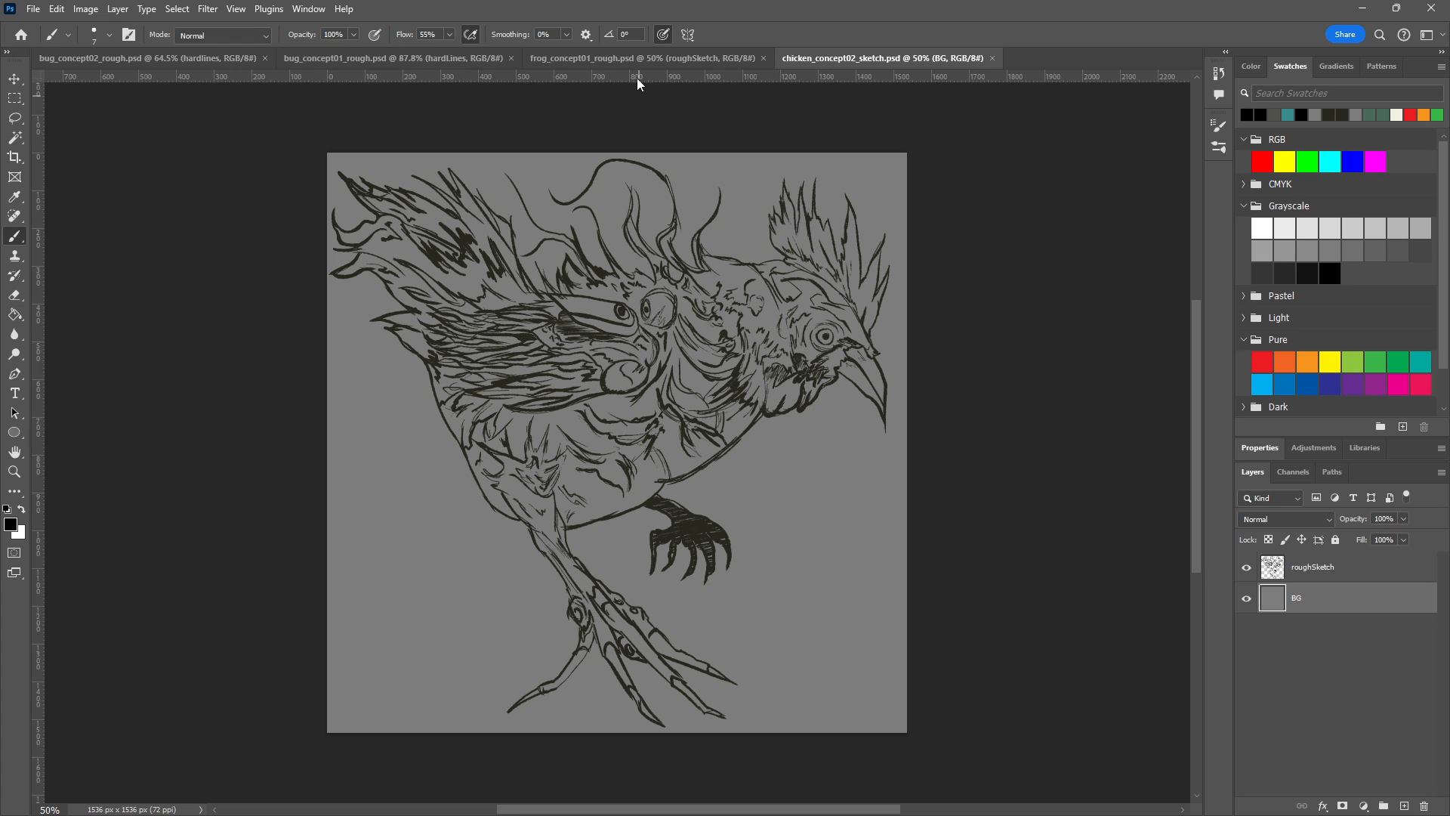
Review the frog and chicken rough sketches alongside the two bug concepts, ending on frog_concept01_rough.psd.
{"action": "left_click", "coordinate": [617, 59]}
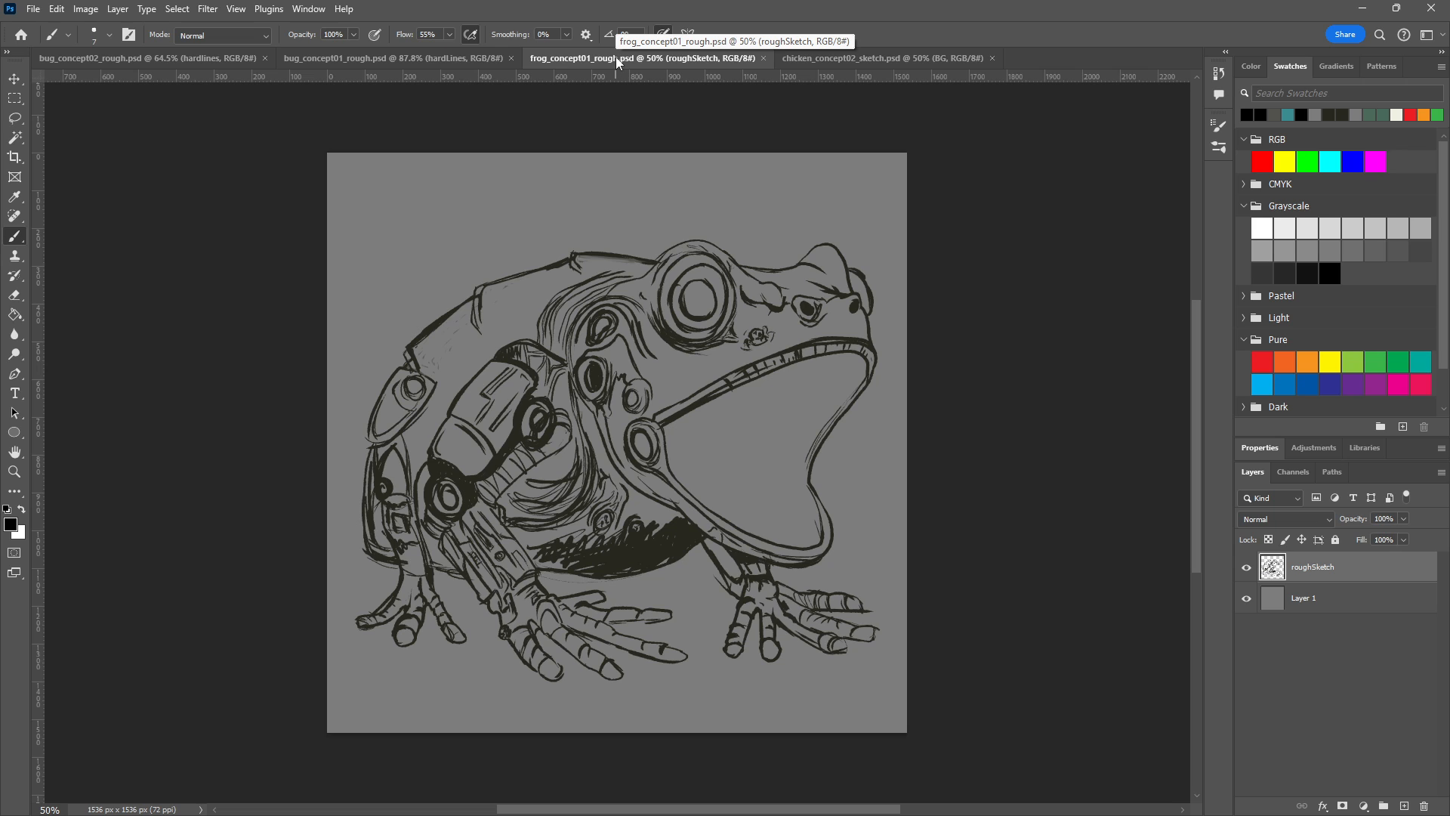
{"action": "left_click", "coordinate": [423, 57]}
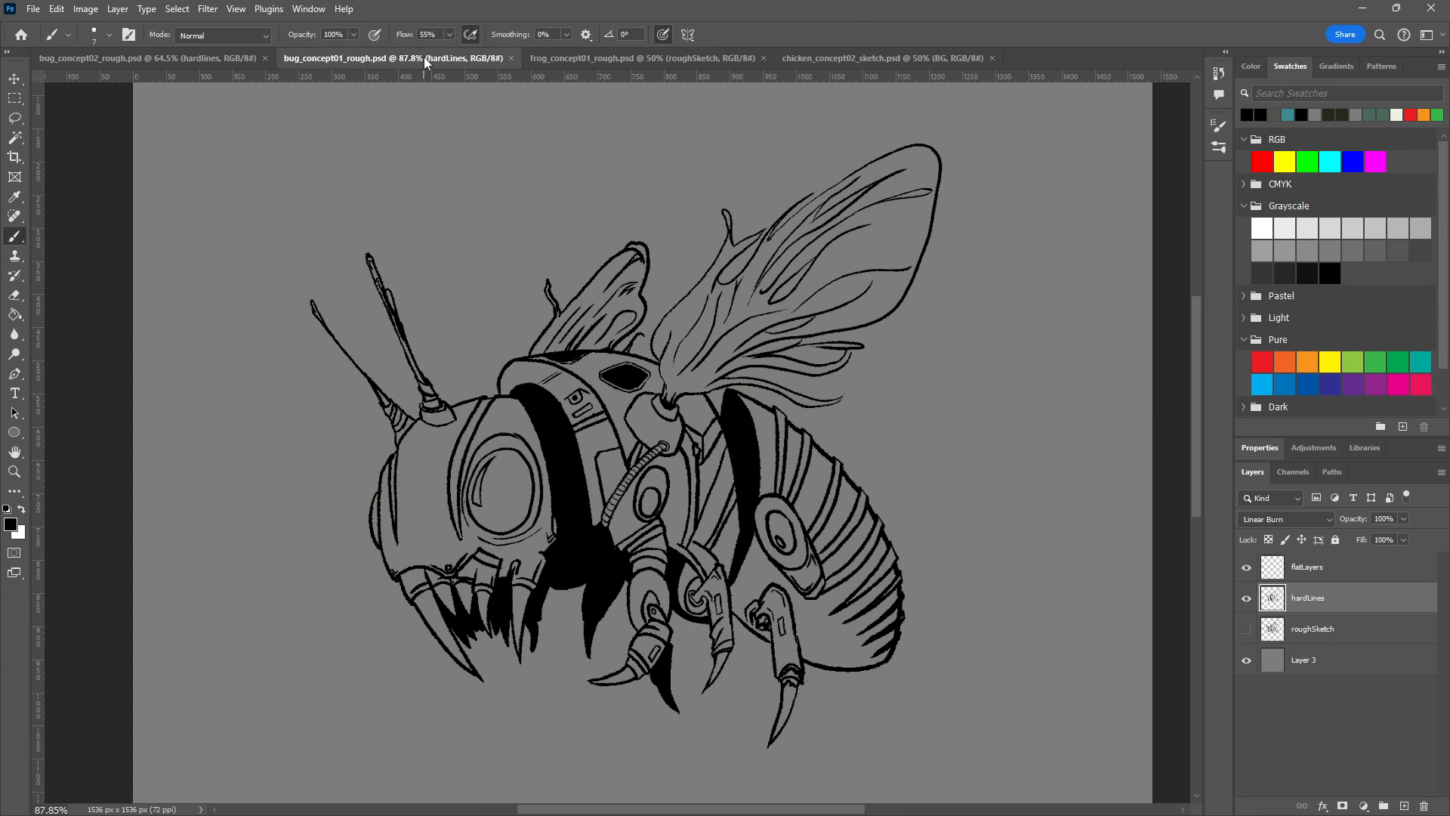
{"action": "left_click", "coordinate": [207, 59]}
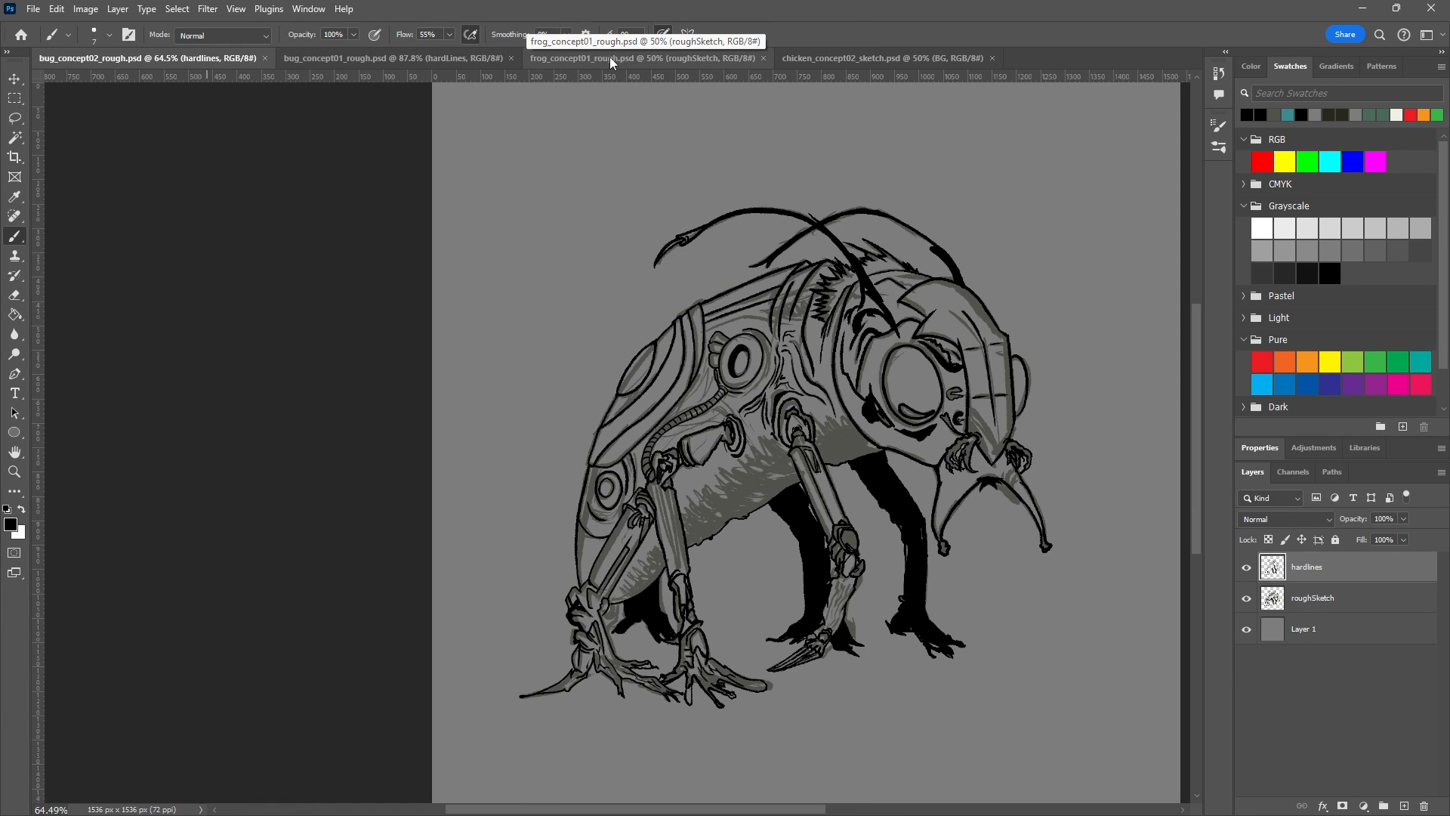
{"action": "left_click", "coordinate": [640, 57]}
{"action": "left_click", "coordinate": [834, 57]}
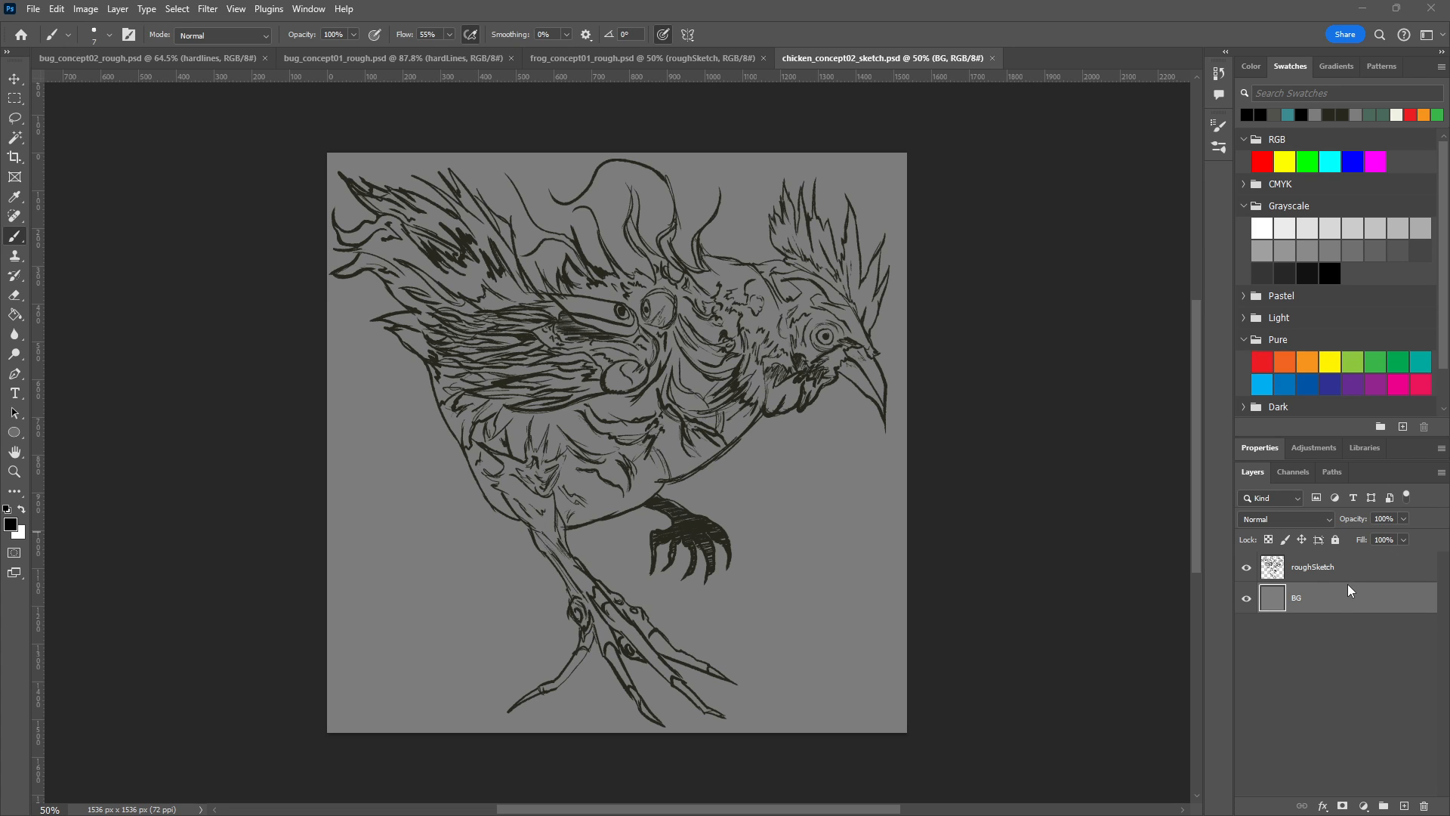
{"action": "left_click", "coordinate": [660, 53]}
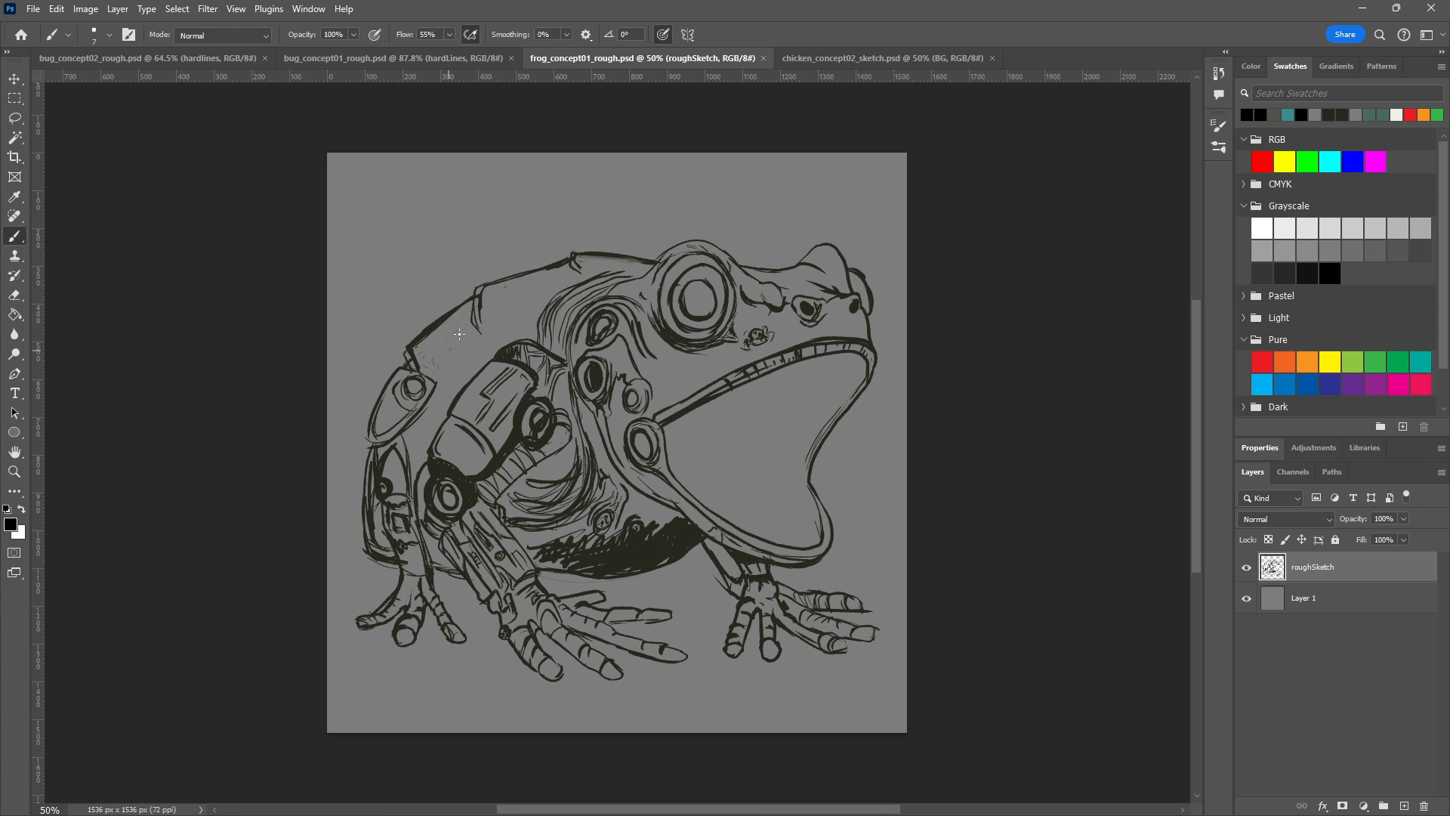
Examine the frog rough sketch up close around the mechanical leg, back plates and head, and as a whole.
{"action": "scroll", "coordinate": [447, 357], "scroll_direction": "up", "scroll_amount": 5}
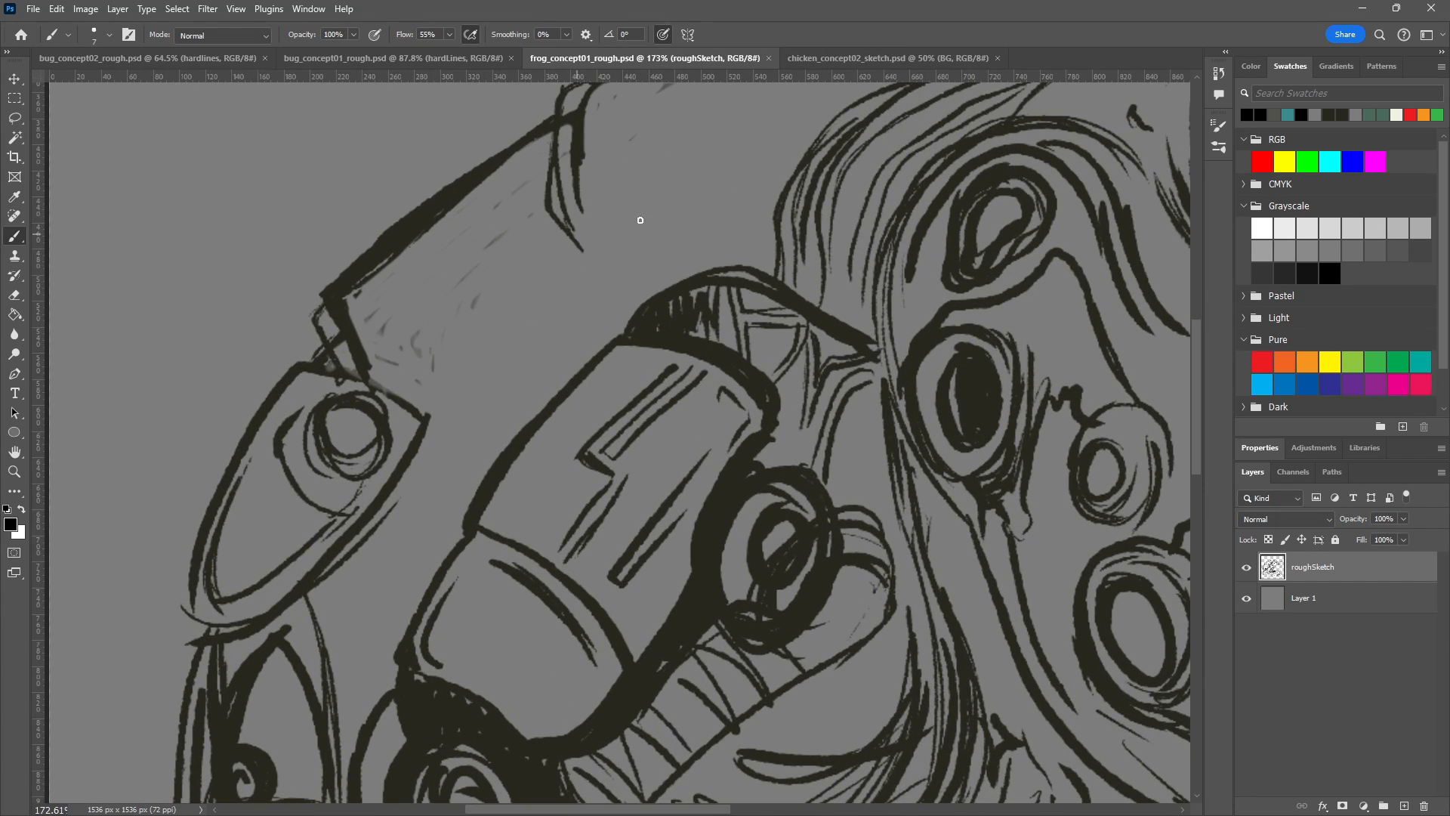
{"action": "scroll", "coordinate": [627, 223], "scroll_direction": "down", "scroll_amount": 3}
{"action": "scroll", "coordinate": [725, 156], "scroll_direction": "up", "scroll_amount": 2}
{"action": "left_click_drag", "start_coordinate": [430, 450], "coordinate": [335, 311]}
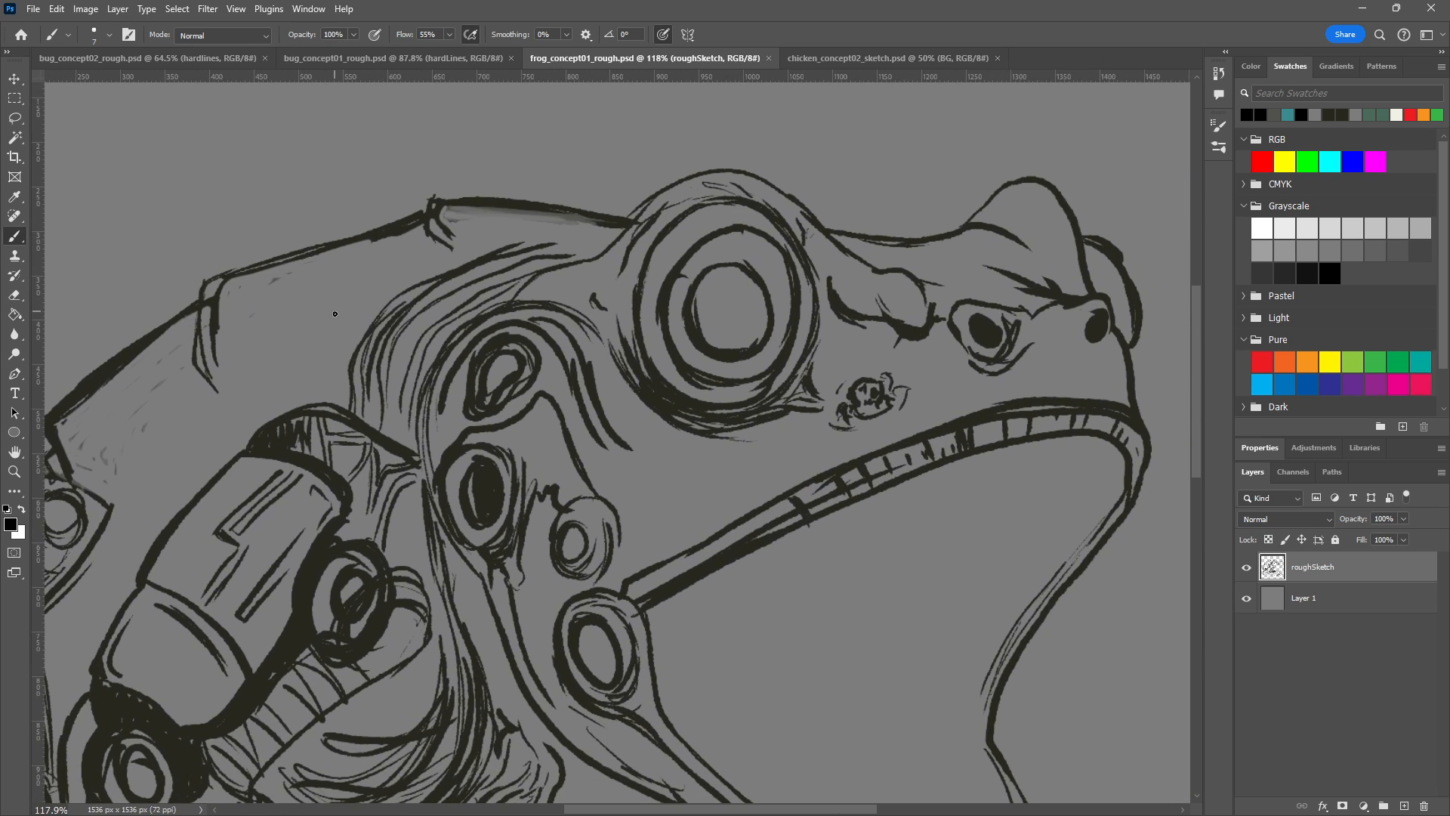
{"action": "scroll", "coordinate": [510, 473], "scroll_direction": "down", "scroll_amount": 5}
{"action": "left_click_drag", "start_coordinate": [712, 574], "coordinate": [642, 416]}
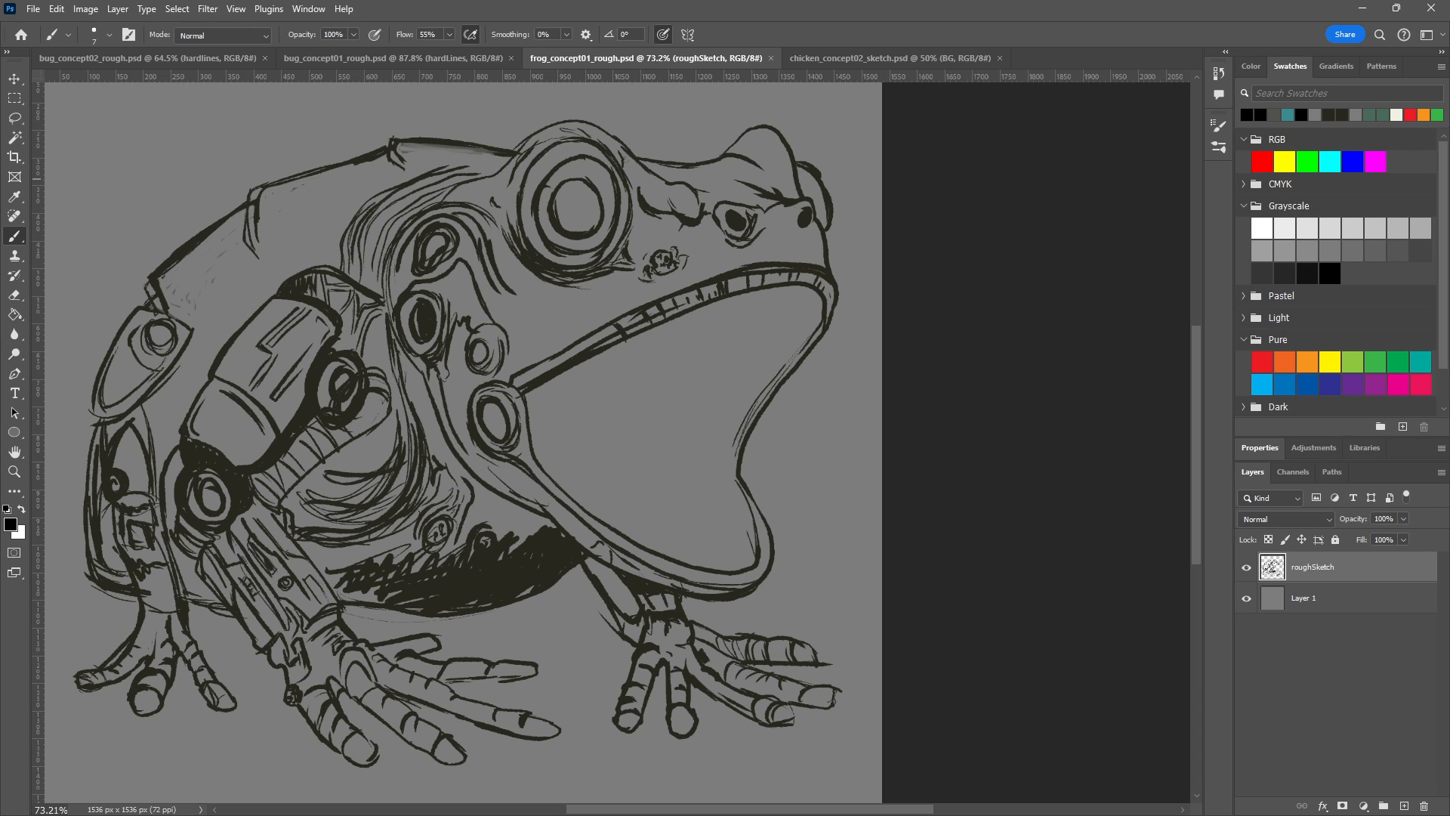
{"action": "scroll", "coordinate": [456, 460], "scroll_direction": "down", "scroll_amount": 3}
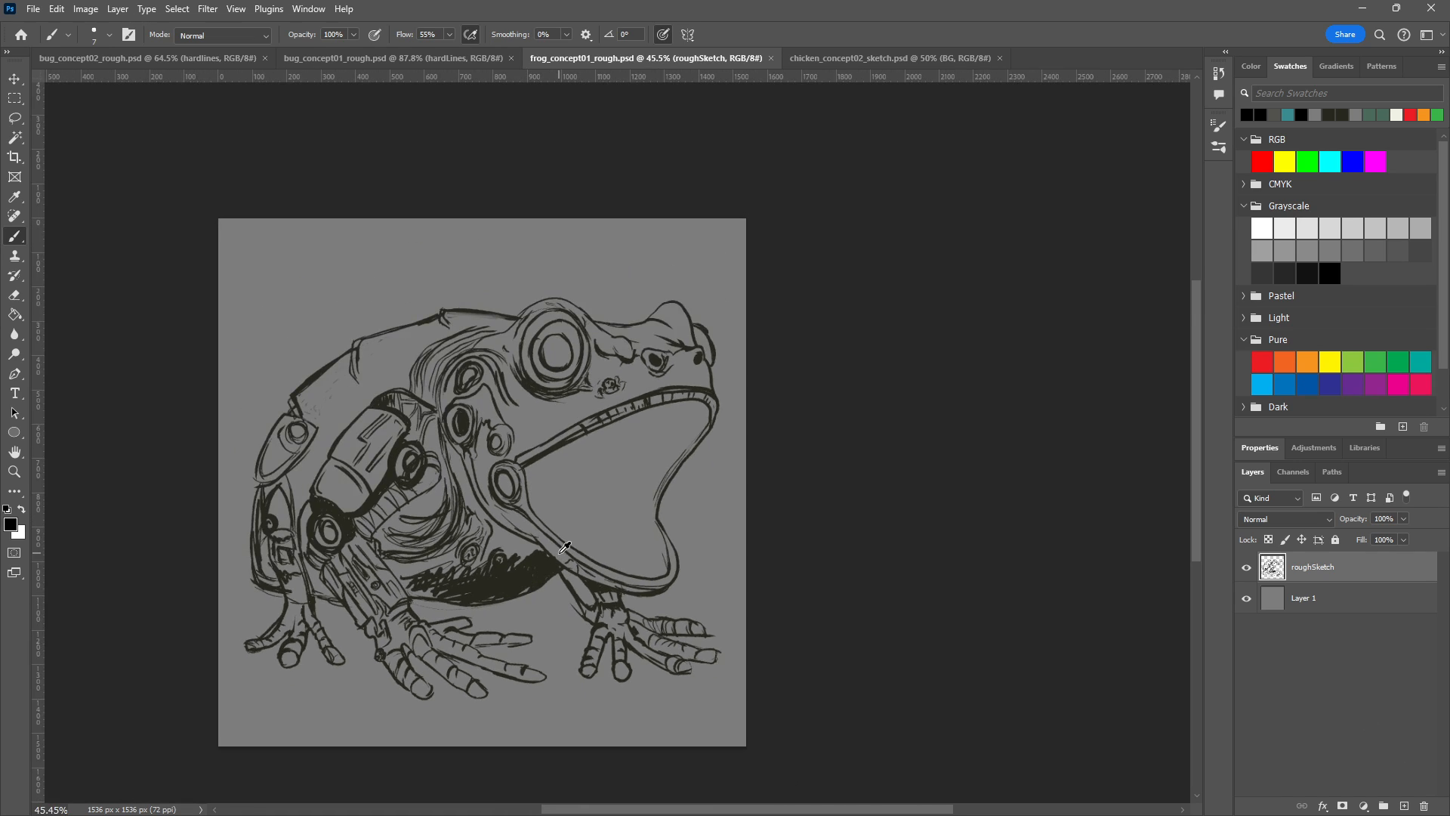
{"action": "scroll", "coordinate": [456, 460], "scroll_direction": "up", "scroll_amount": 2}
{"action": "left_click_drag", "start_coordinate": [456, 460], "coordinate": [604, 429]}
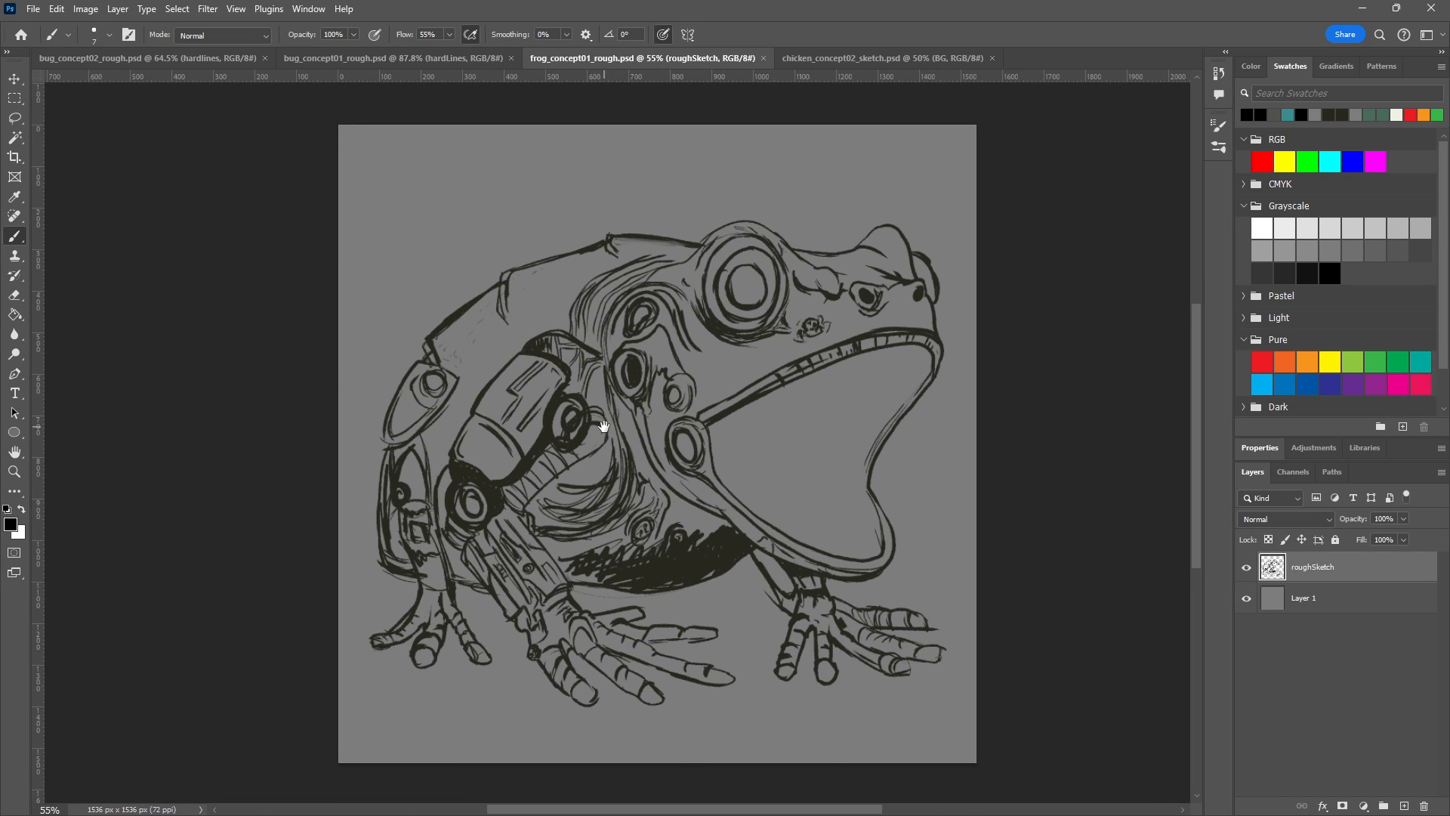
Compare the hardlines of both bug concepts with the frog rough sketch, ending on bug_concept02_rough.psd.
{"action": "left_click", "coordinate": [391, 53]}
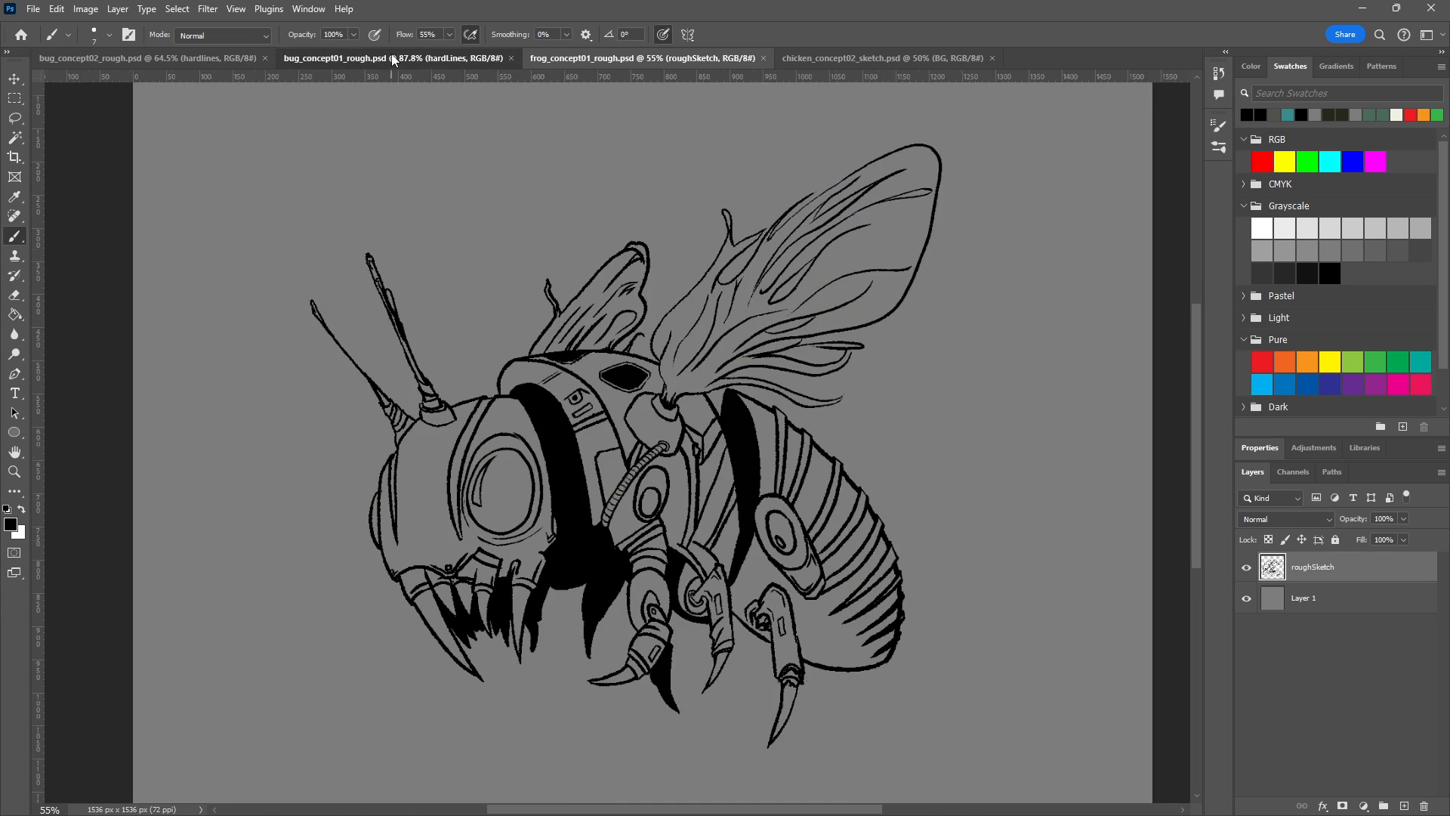
{"action": "left_click", "coordinate": [201, 58]}
{"action": "left_click", "coordinate": [612, 58]}
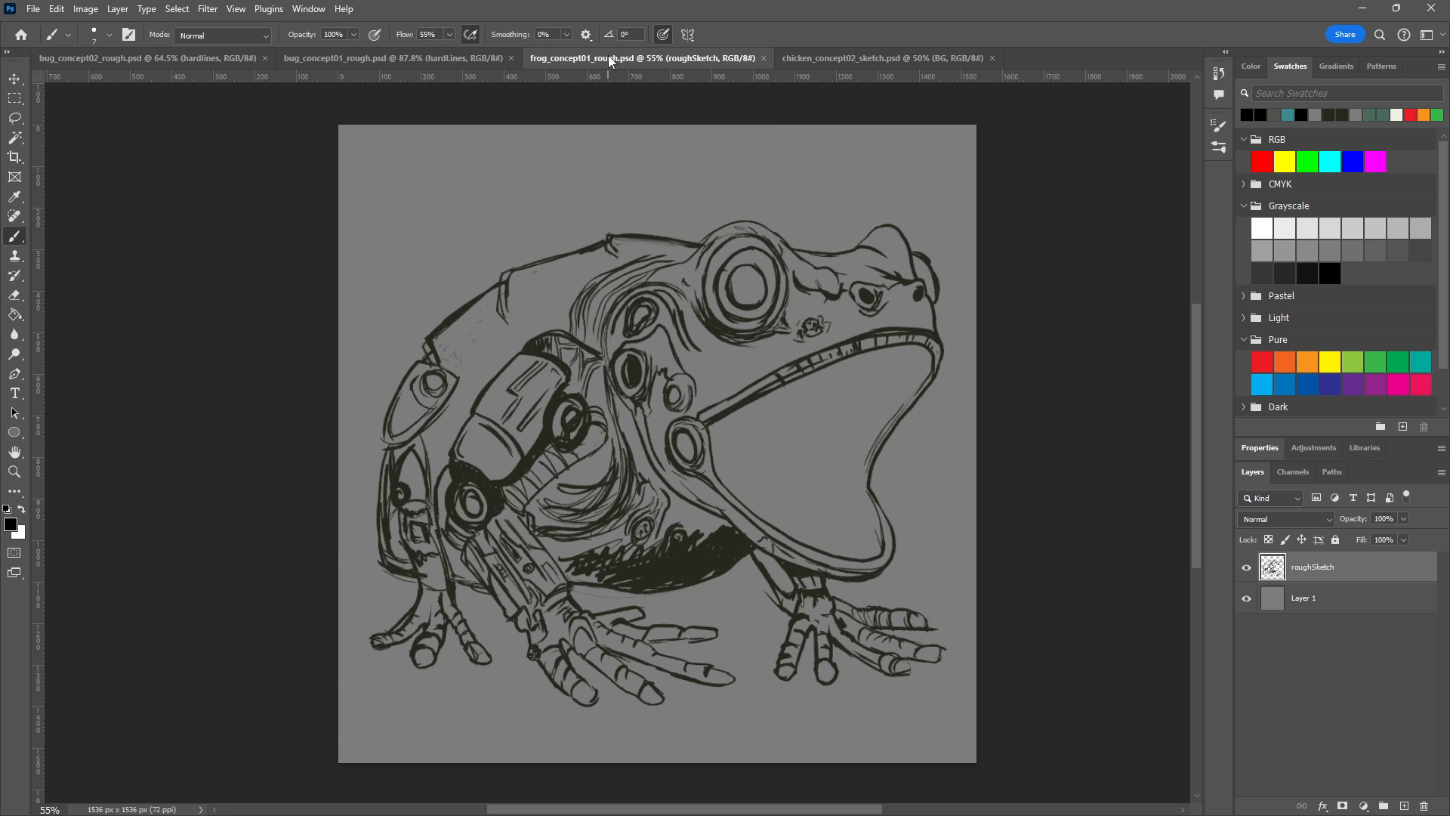
{"action": "left_click", "coordinate": [352, 60]}
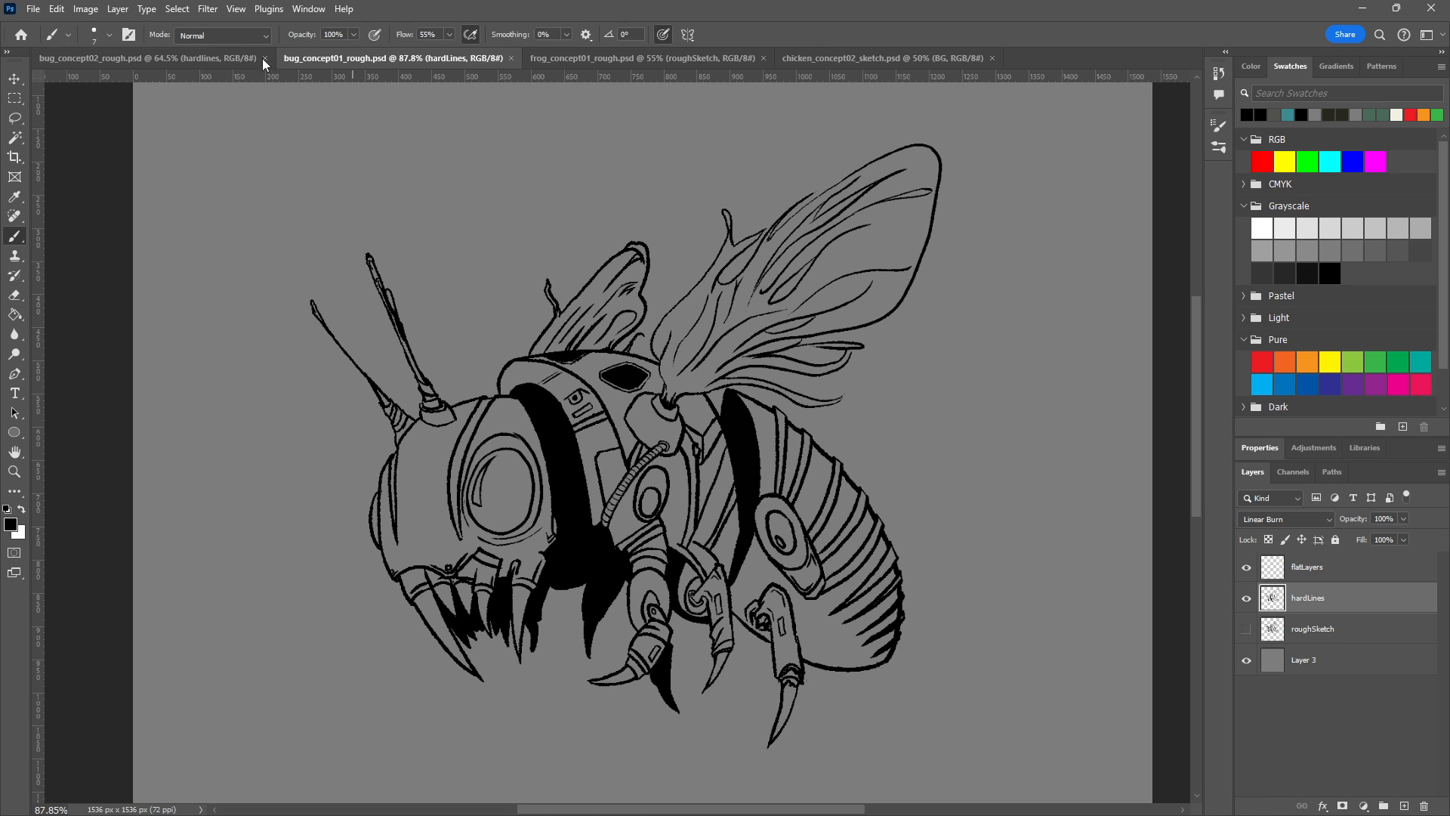
{"action": "left_click", "coordinate": [159, 58]}
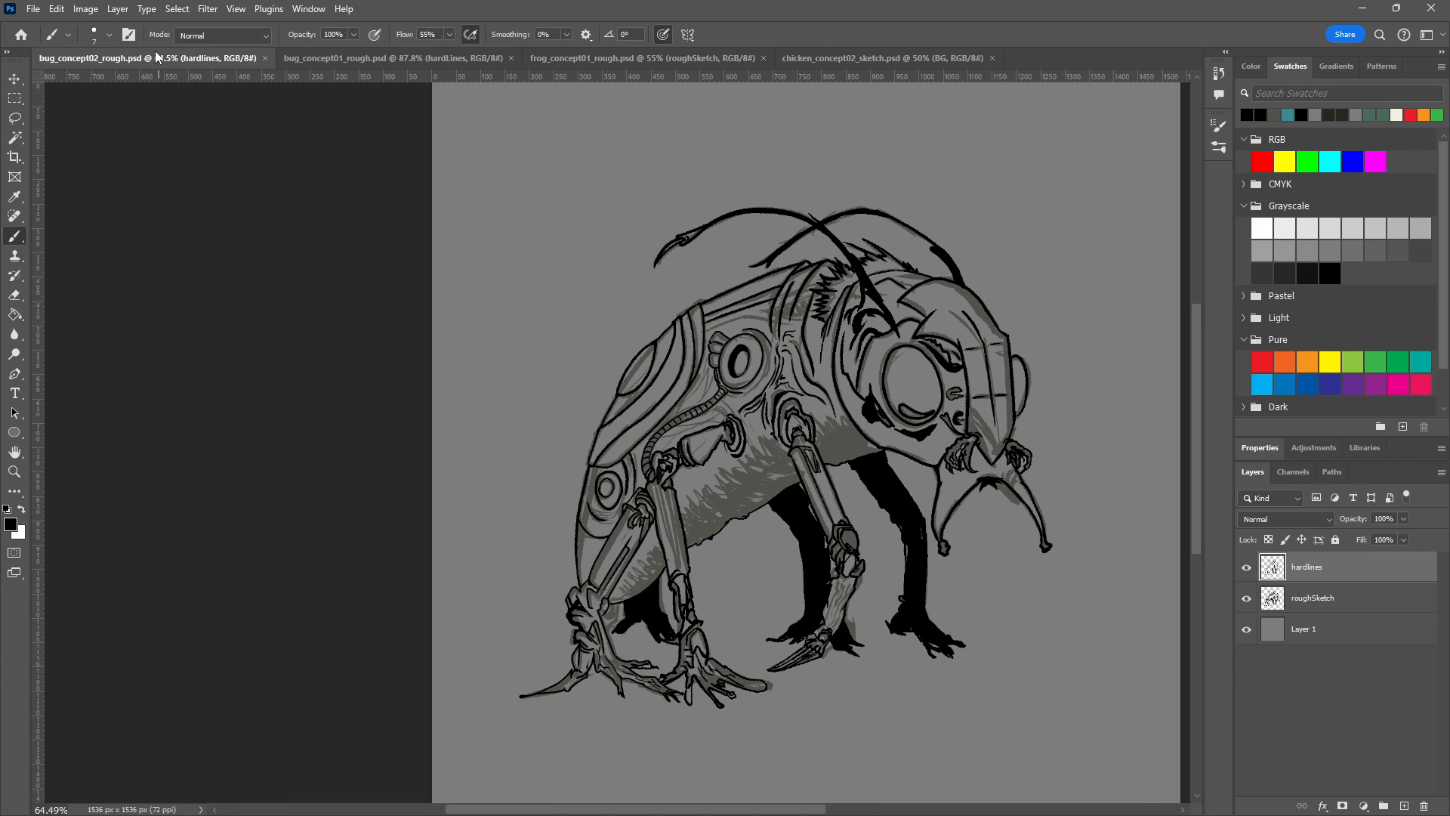
{"action": "left_click", "coordinate": [546, 65]}
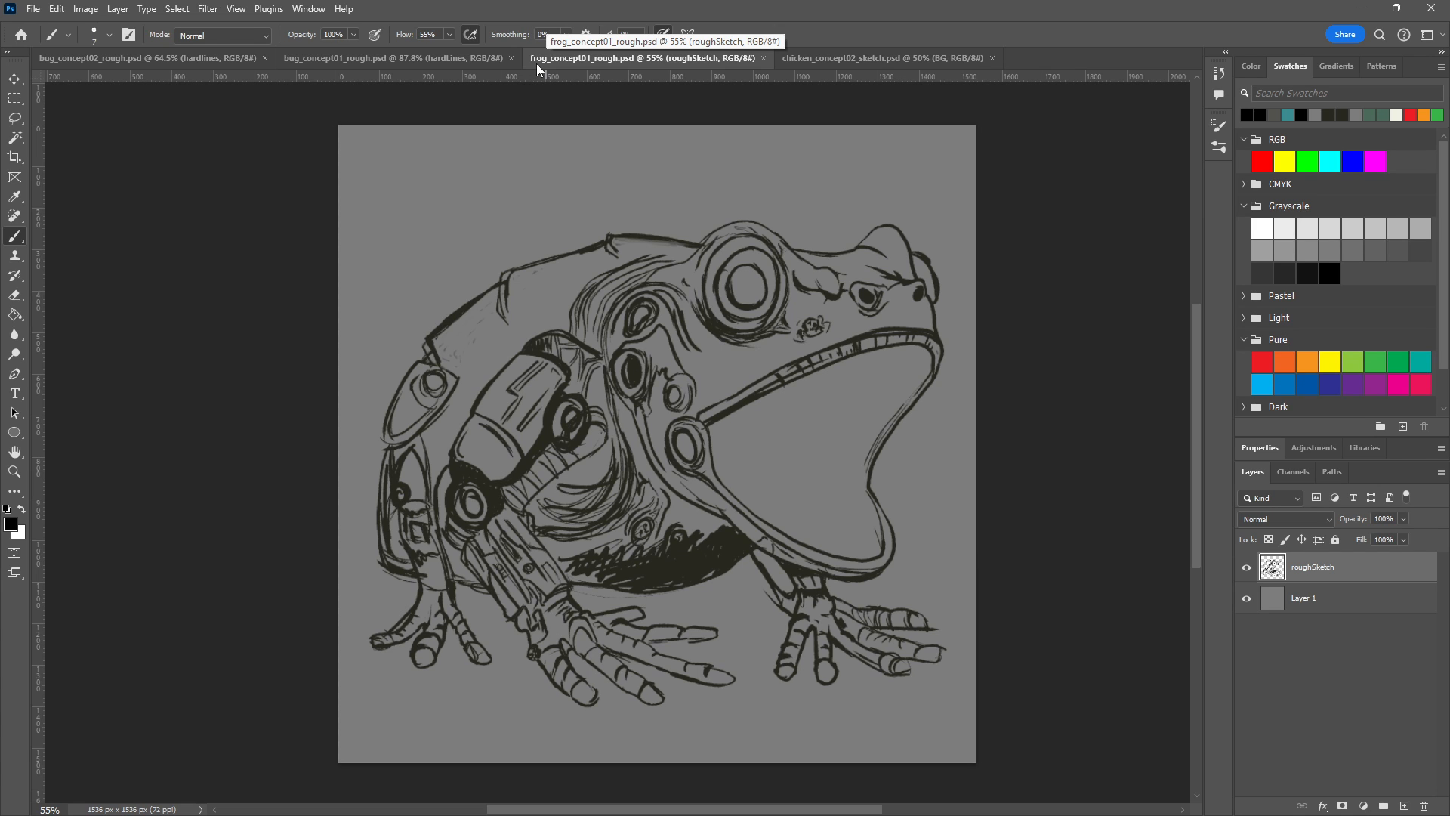
{"action": "left_click", "coordinate": [393, 58]}
{"action": "left_click", "coordinate": [213, 59]}
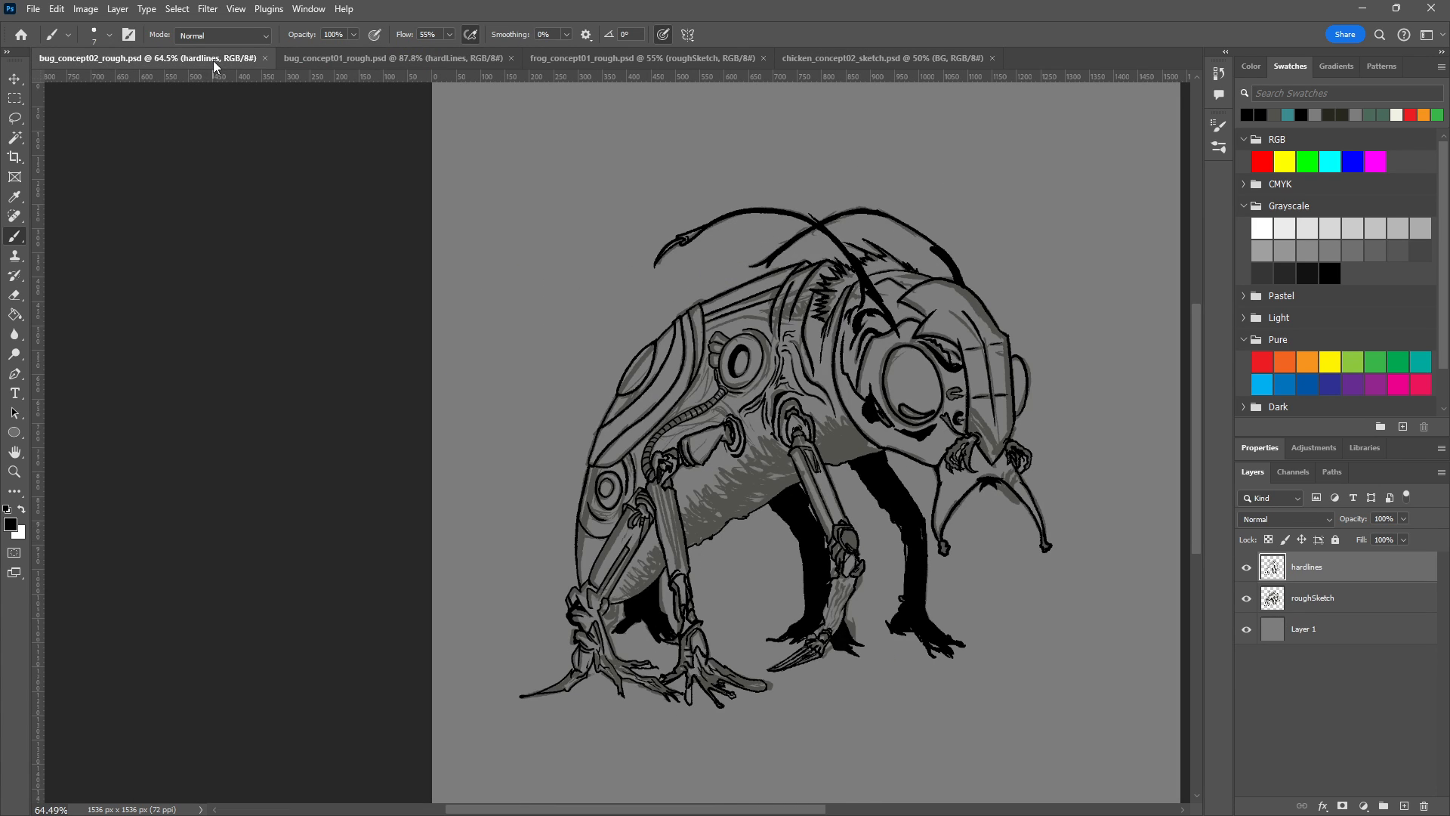